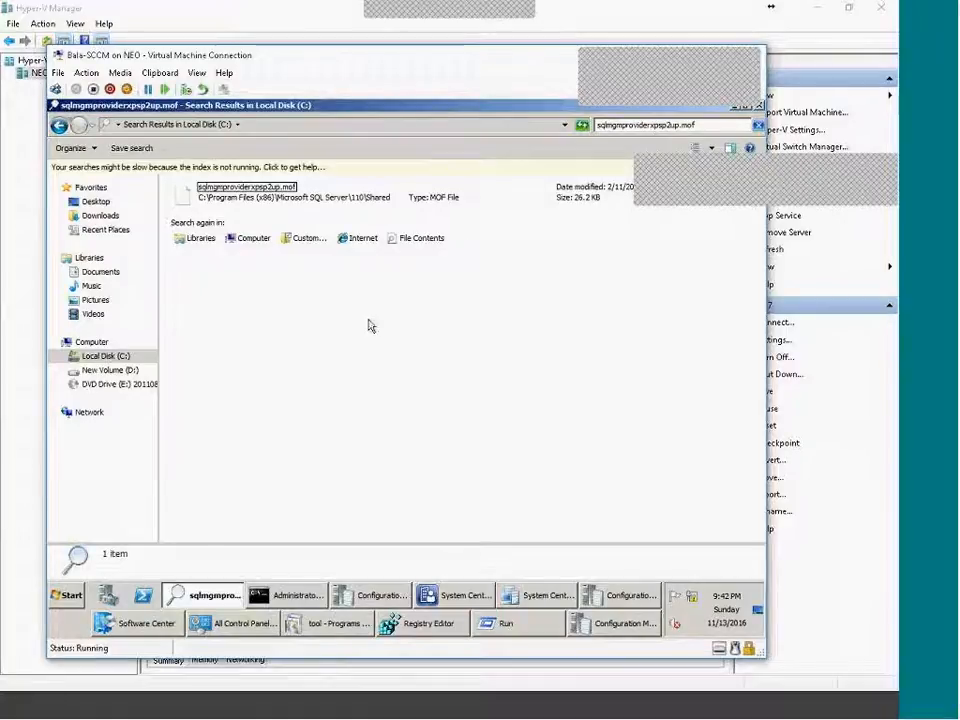
Review the successful mofcomp output in the Administrator Command Prompt, then return to the 471-report Reports list.
left_click(292, 595)
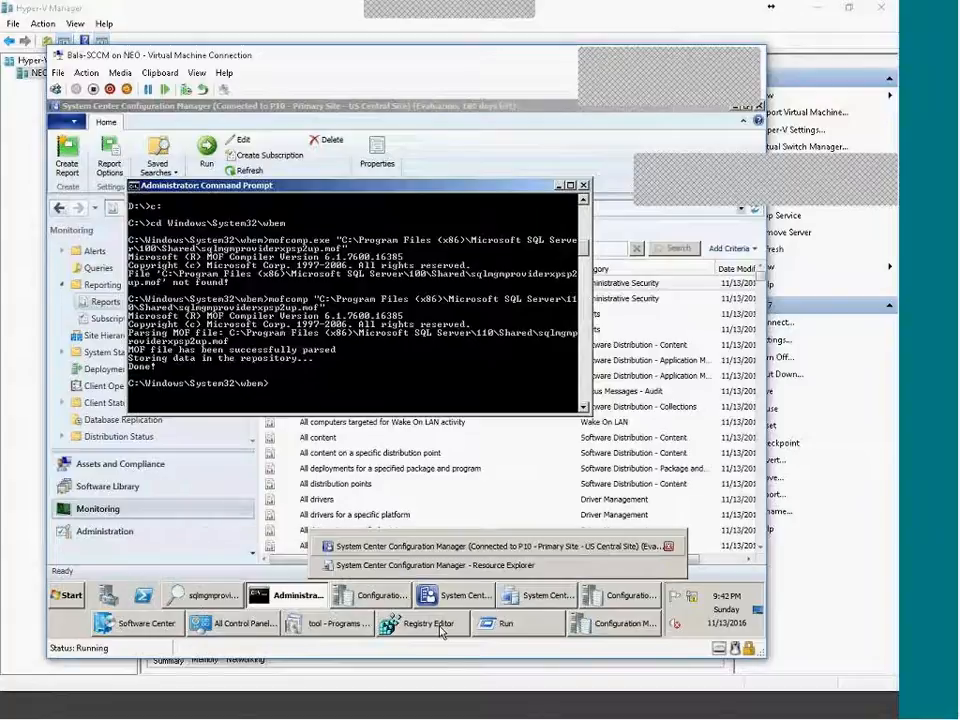
left_click(268, 537)
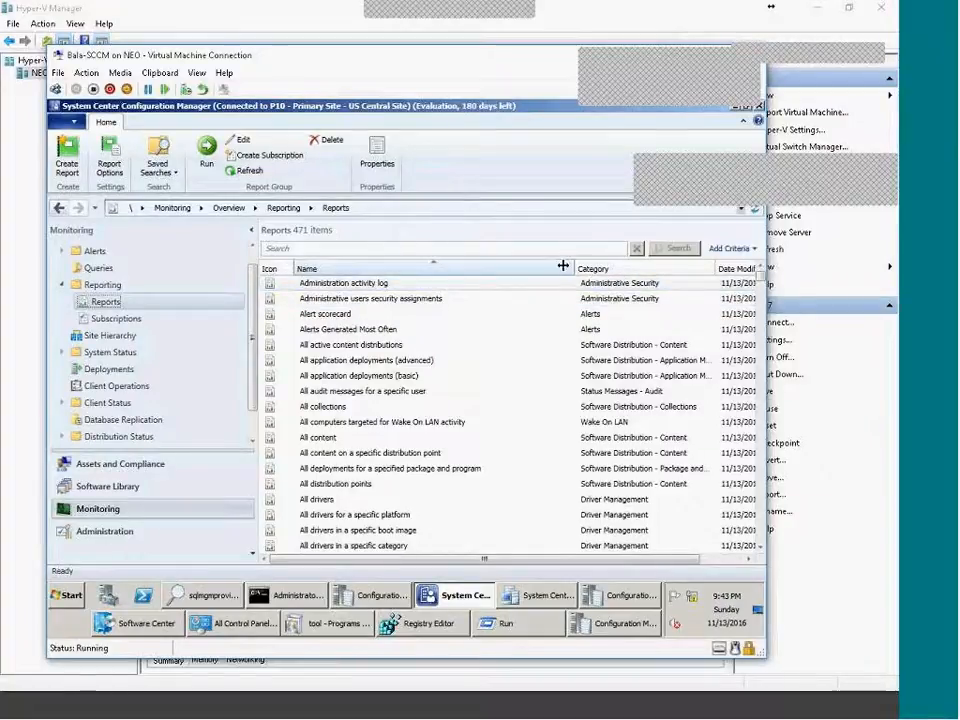
Narrow and auto-fit the Name column so Date Modified shows the full 11/13/2016 dates and times.
left_click_drag(576, 269, 550, 269)
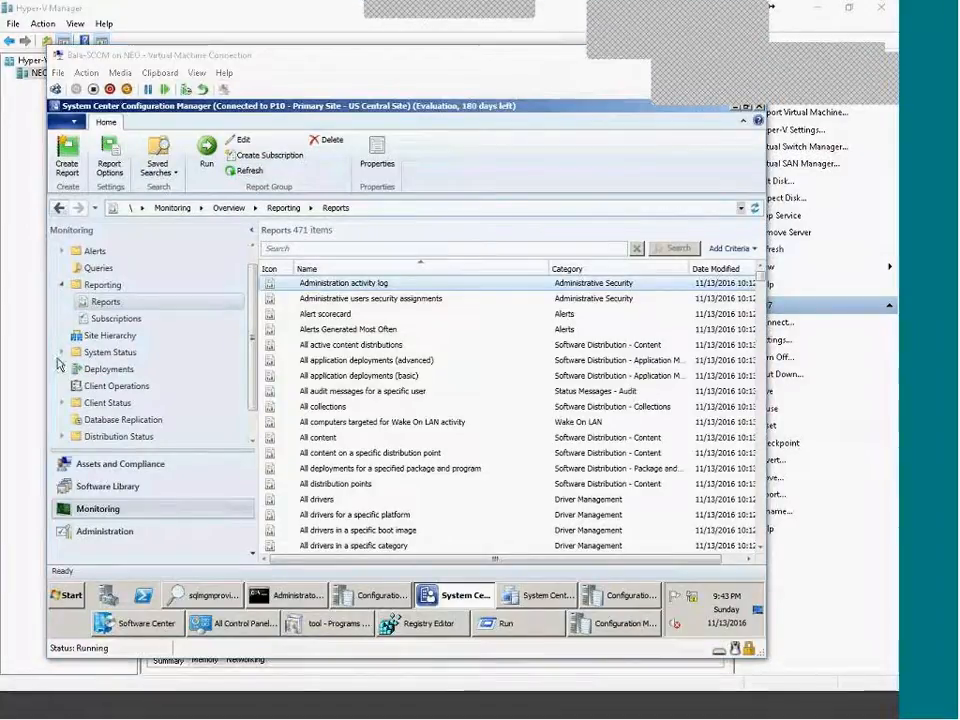
left_click(91, 302)
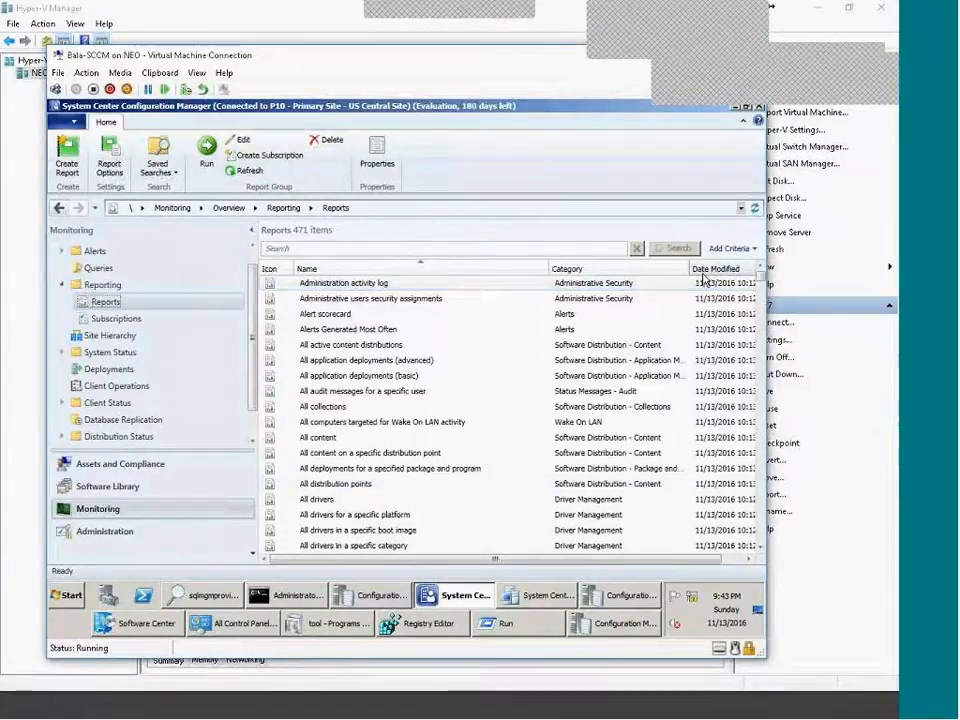
double_click(539, 270)
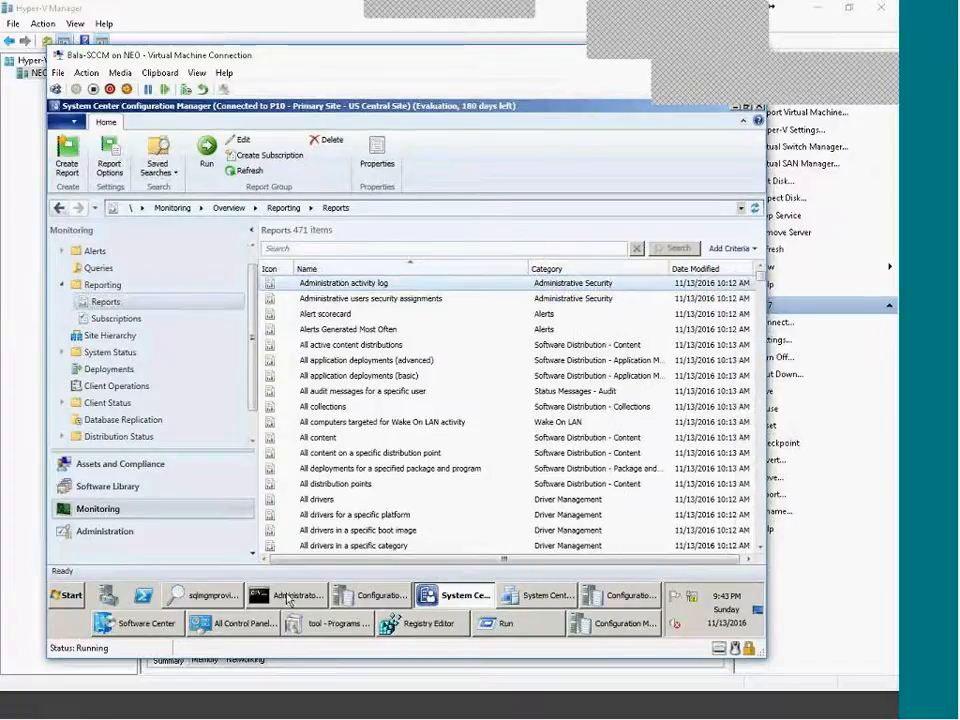
Dismiss the found MOF file's options and cancel the Run window, returning to Command Prompt.
left_click(212, 598)
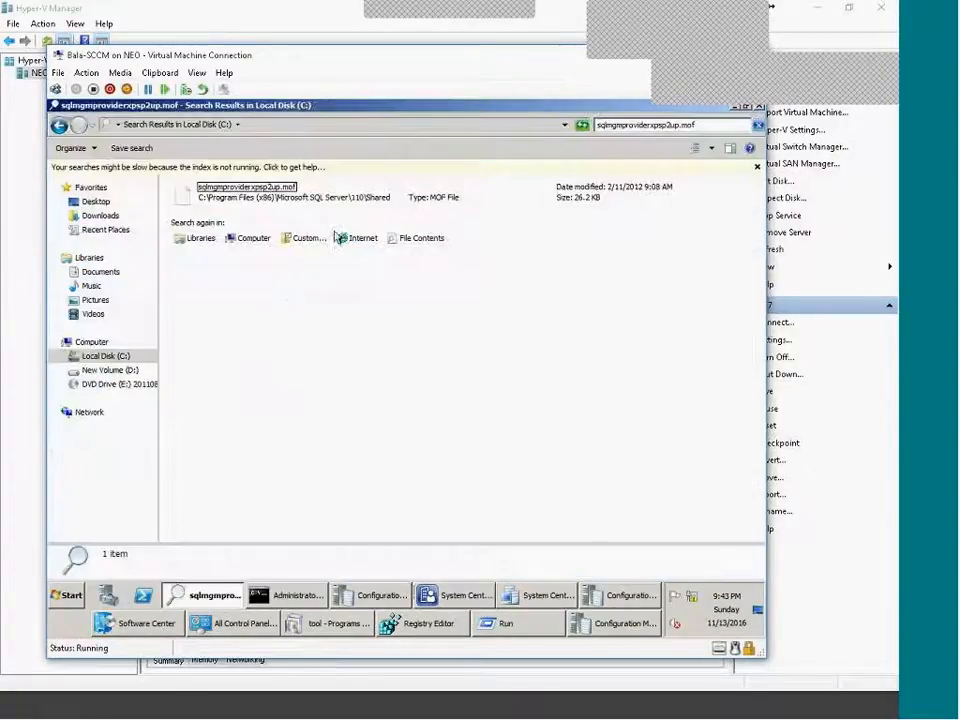
right_click(281, 190)
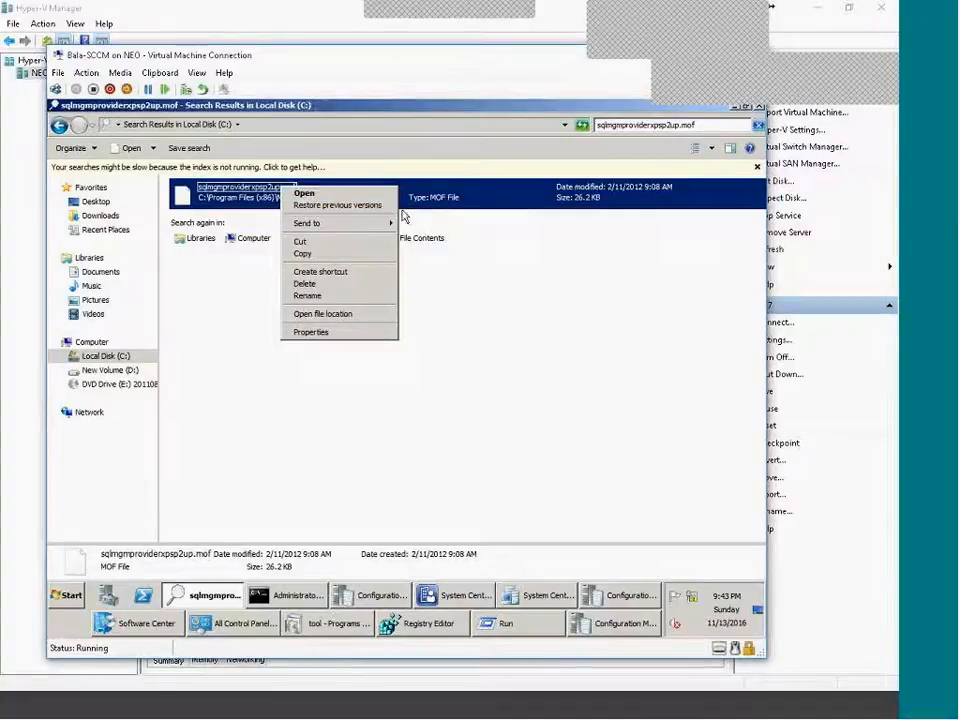
left_click(533, 445)
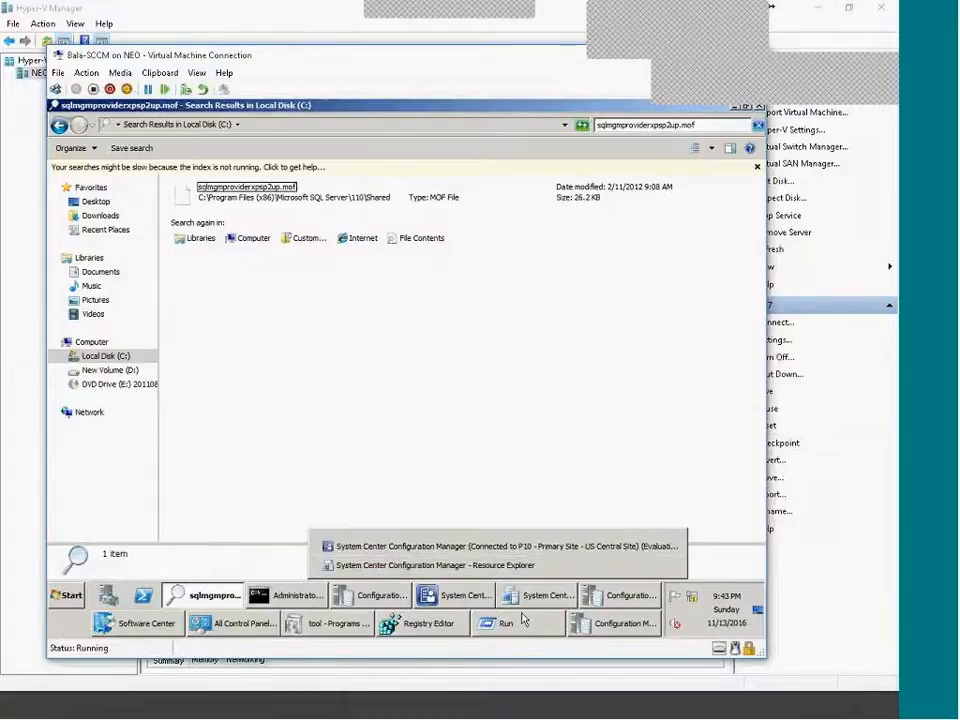
left_click(508, 623)
left_click(226, 556)
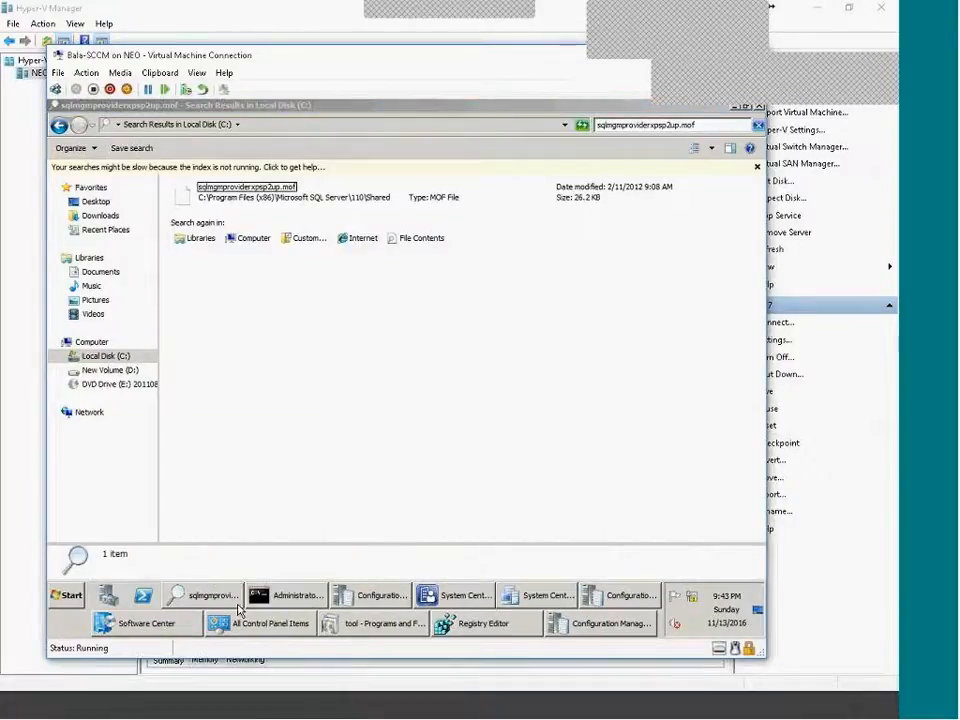
left_click(290, 595)
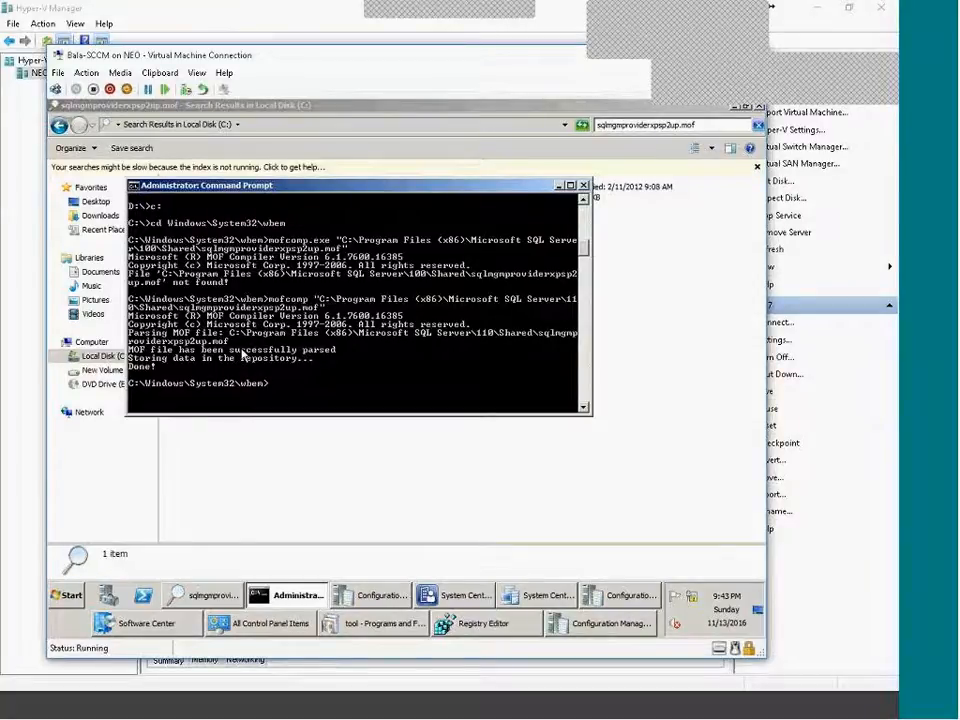
Close the Control Panel, Programs and Features and two extra Configuration Manager windows.
right_click(268, 628)
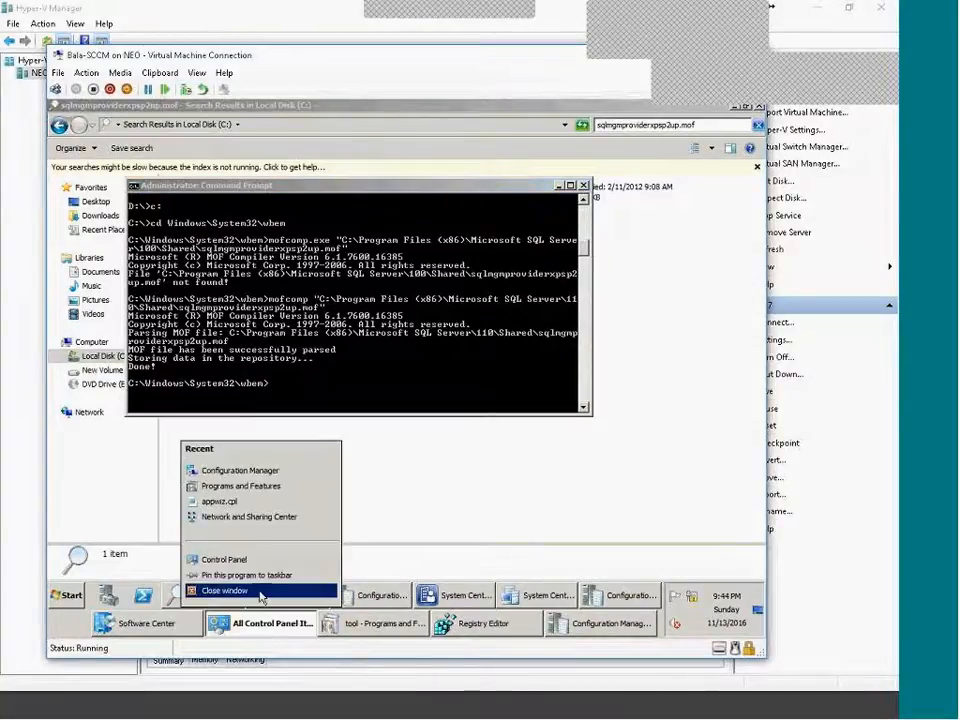
left_click(262, 589)
right_click(380, 626)
left_click(410, 589)
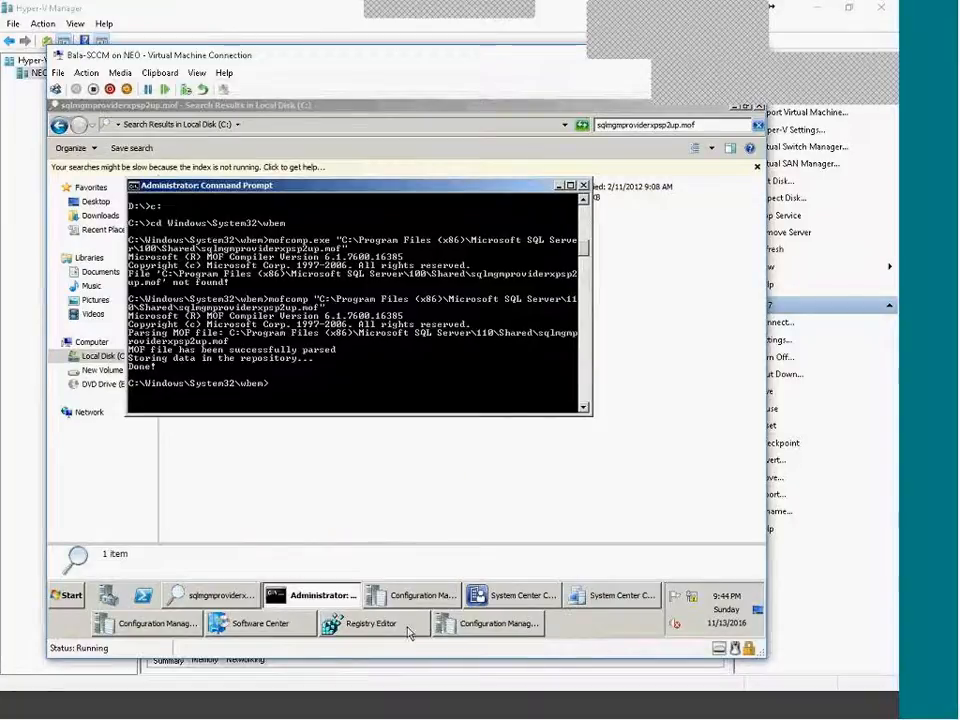
right_click(380, 625)
left_click(375, 600)
right_click(425, 596)
left_click(407, 572)
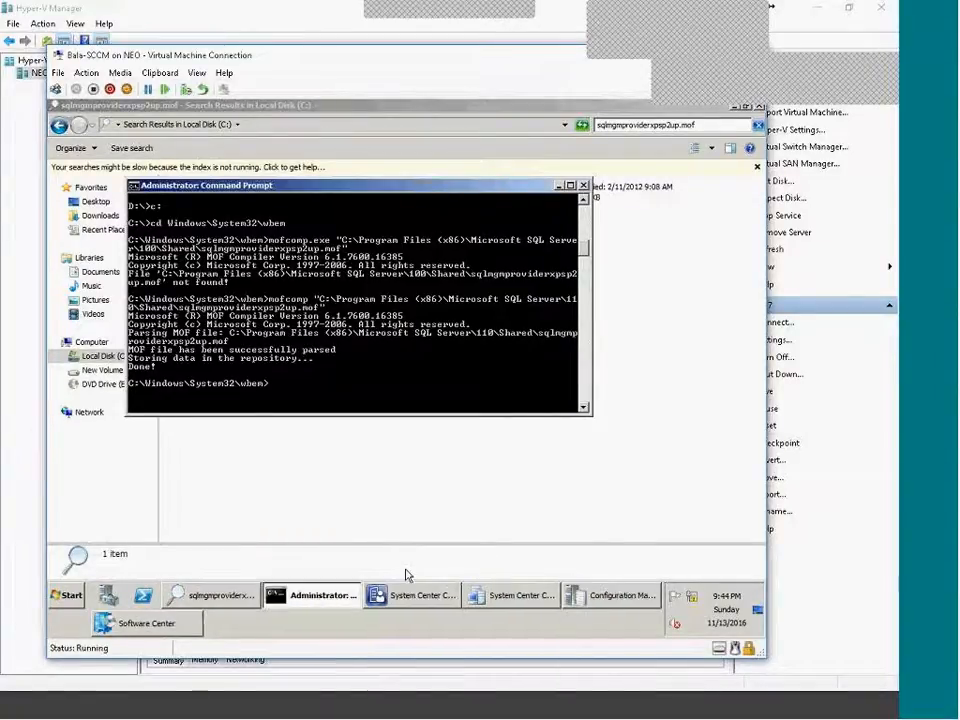
Close the remaining extra System Center, Configuration Manager and Software Center windows.
right_click(535, 595)
left_click(536, 572)
right_click(533, 592)
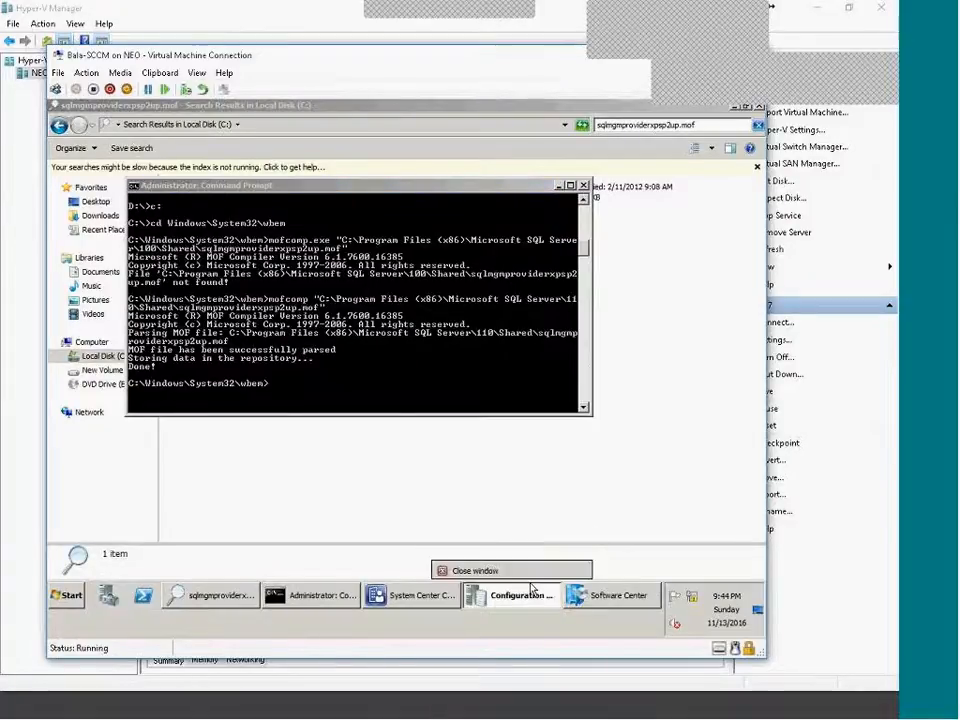
left_click(530, 571)
right_click(538, 598)
left_click(525, 572)
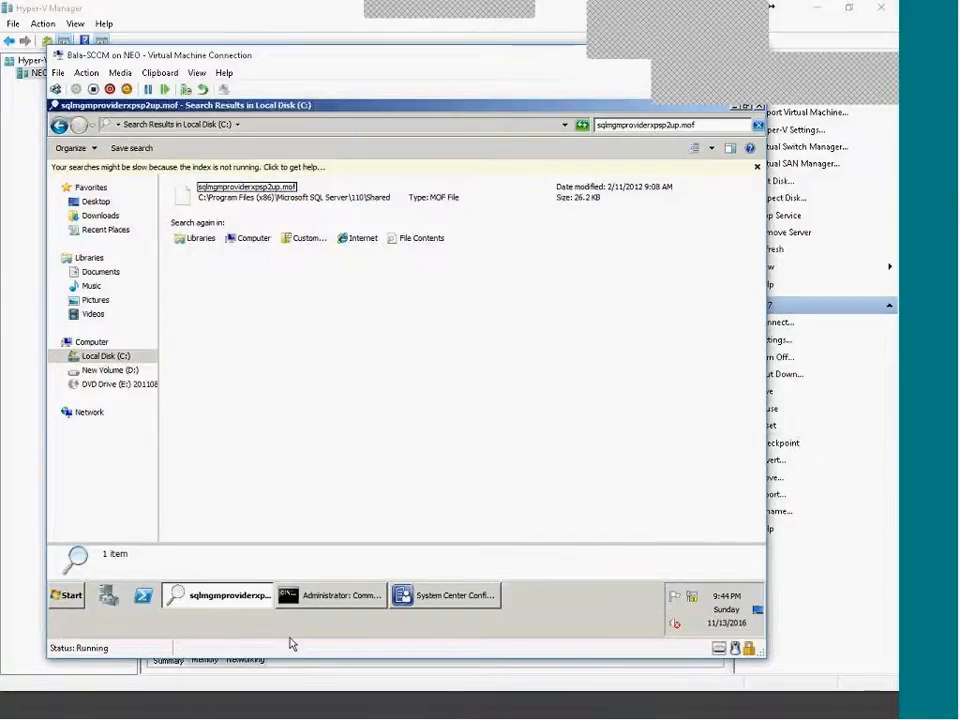
left_click(300, 597)
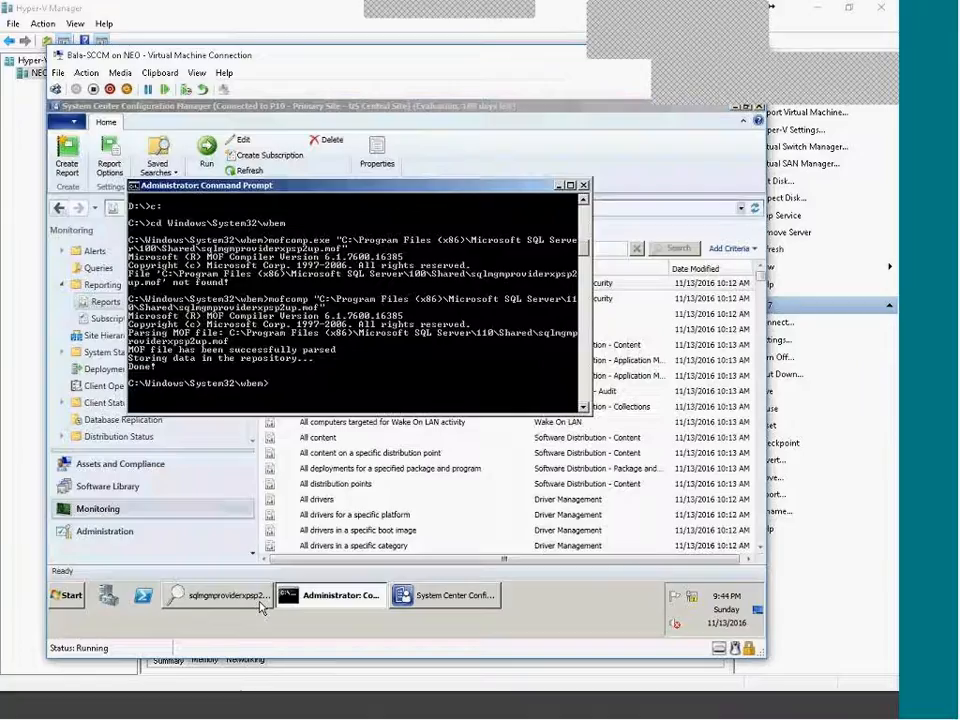
Minimize the Command Prompt and sort the Reports list by Category.
left_click(588, 595)
left_click(560, 187)
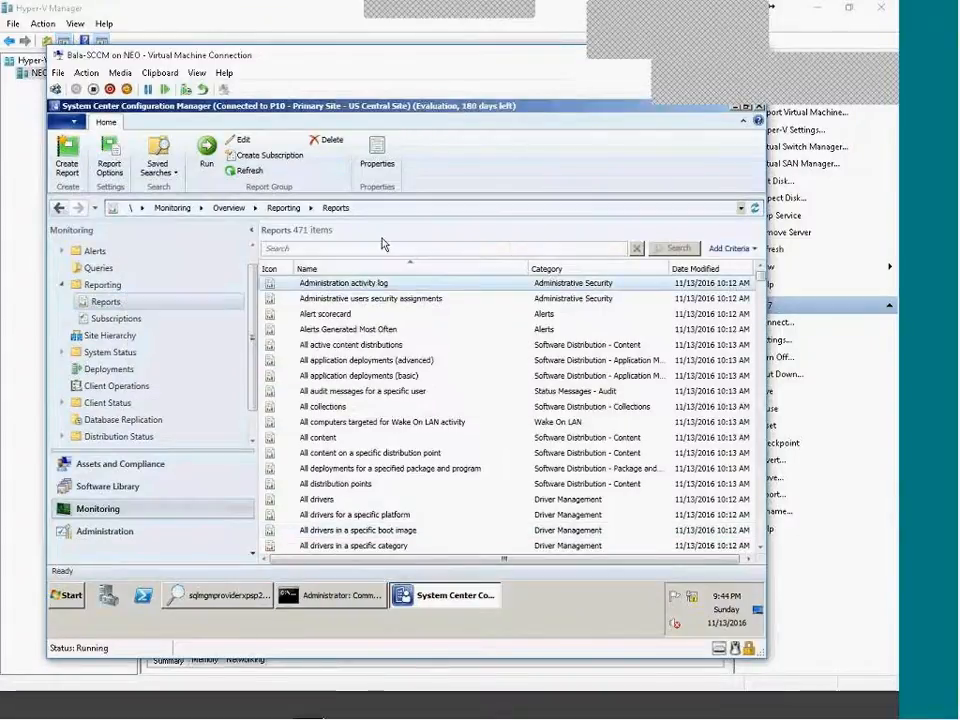
left_click(589, 271)
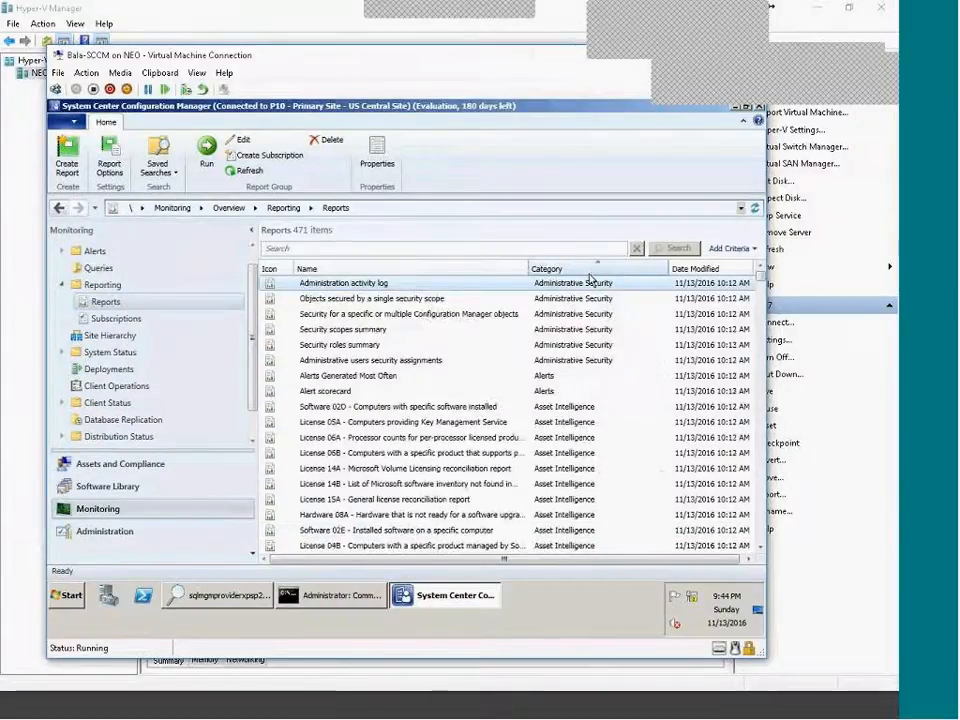
Scroll through the sorted reports, from Administrative Security to Compliance and Settings Management.
left_click(824, 708)
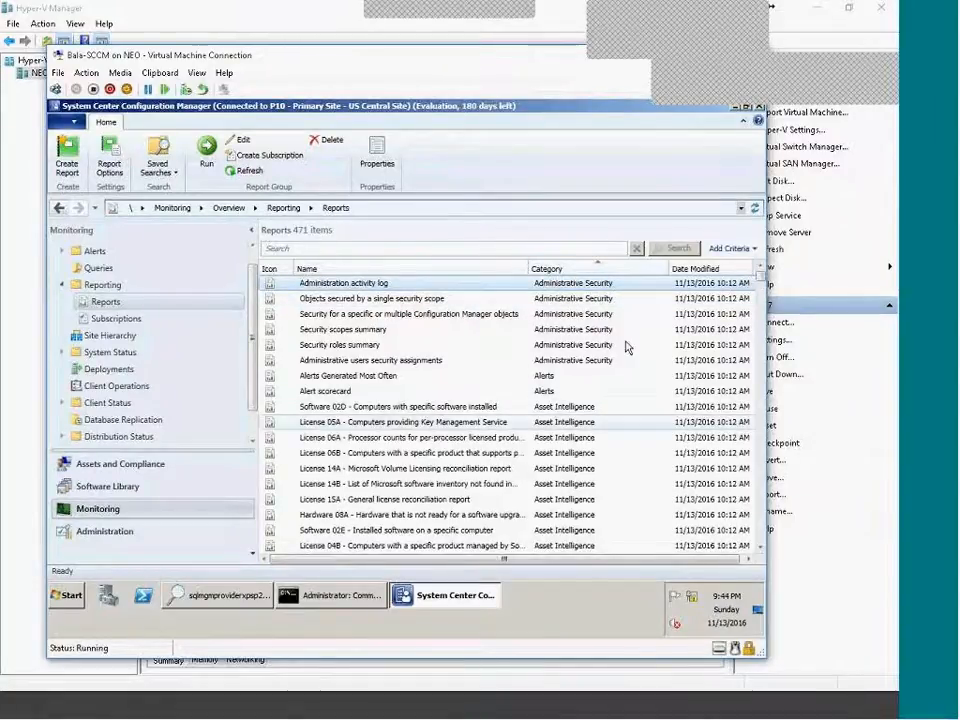
scroll(650, 435, "down", 4)
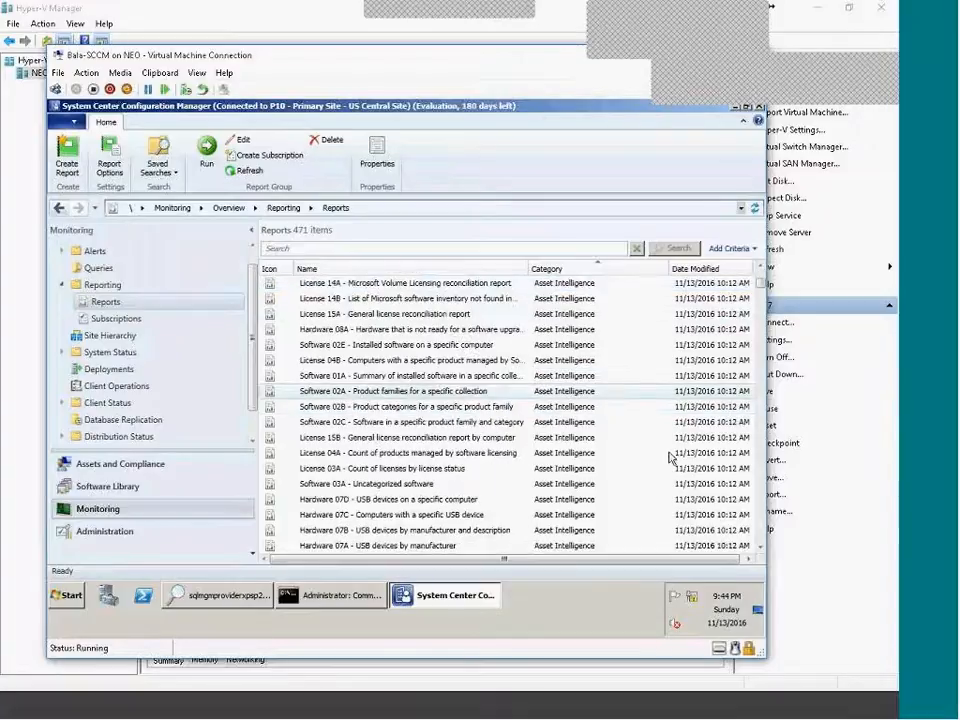
mouse_move(760, 298)
left_mouse_down()
mouse_move(770, 545)
mouse_move(756, 540)
mouse_move(758, 275)
left_mouse_up()
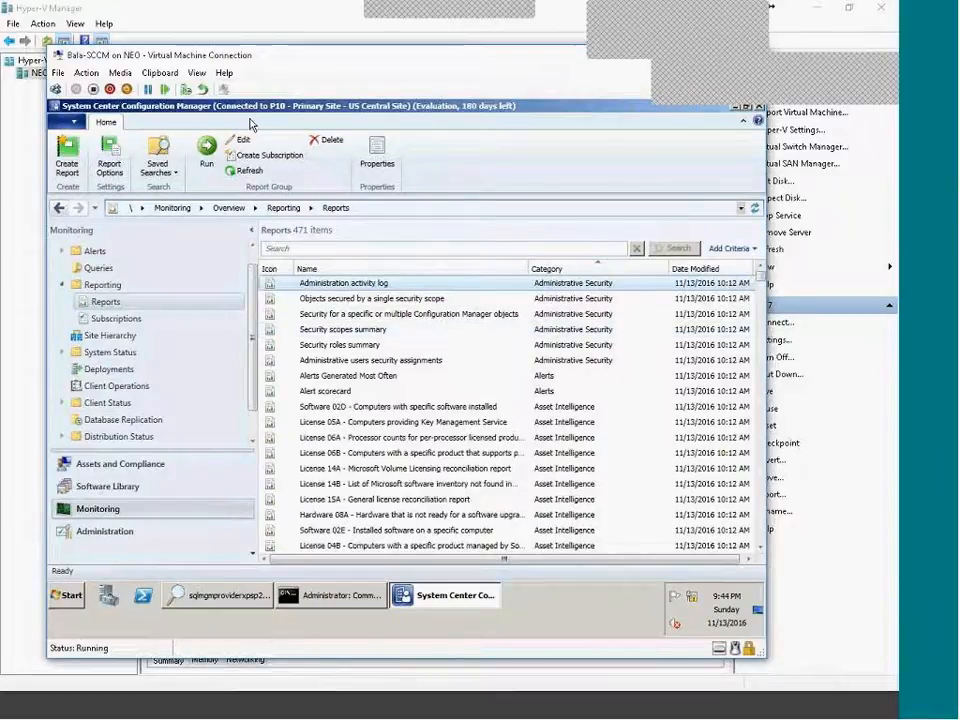
scroll(528, 470, "down", 5)
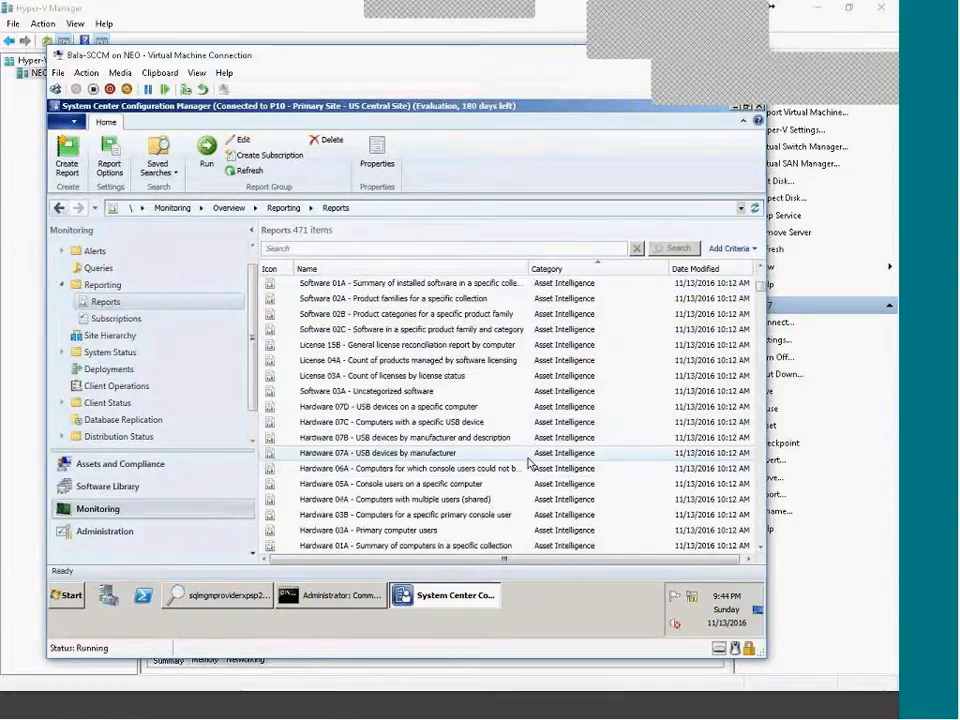
scroll(533, 470, "up", 3)
scroll(533, 470, "up", 2)
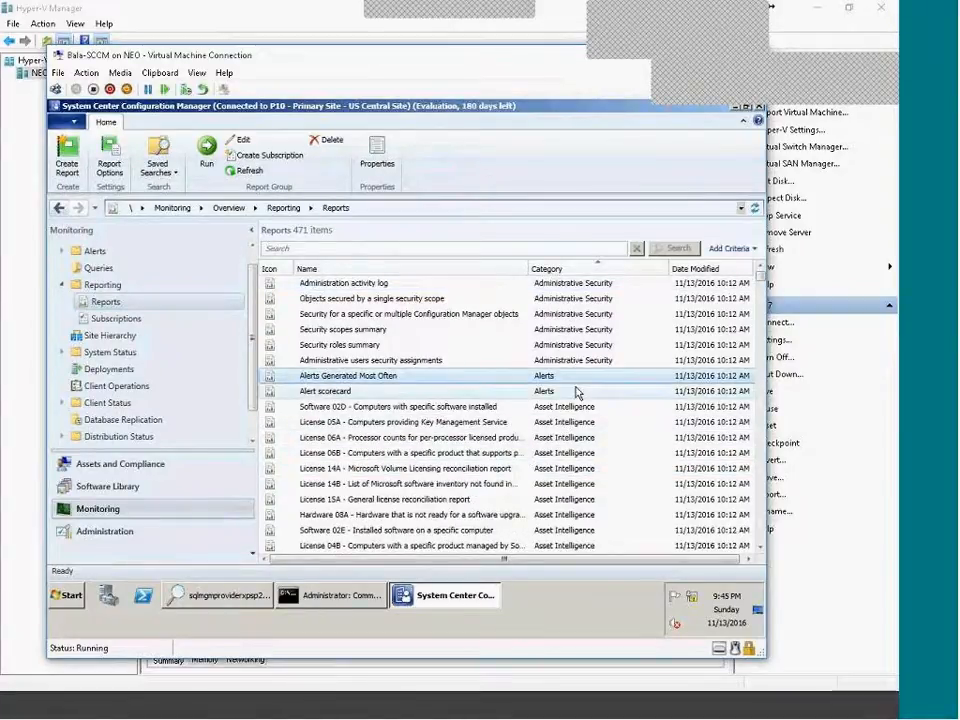
scroll(576, 393, "down", 8)
scroll(578, 512, "down", 10)
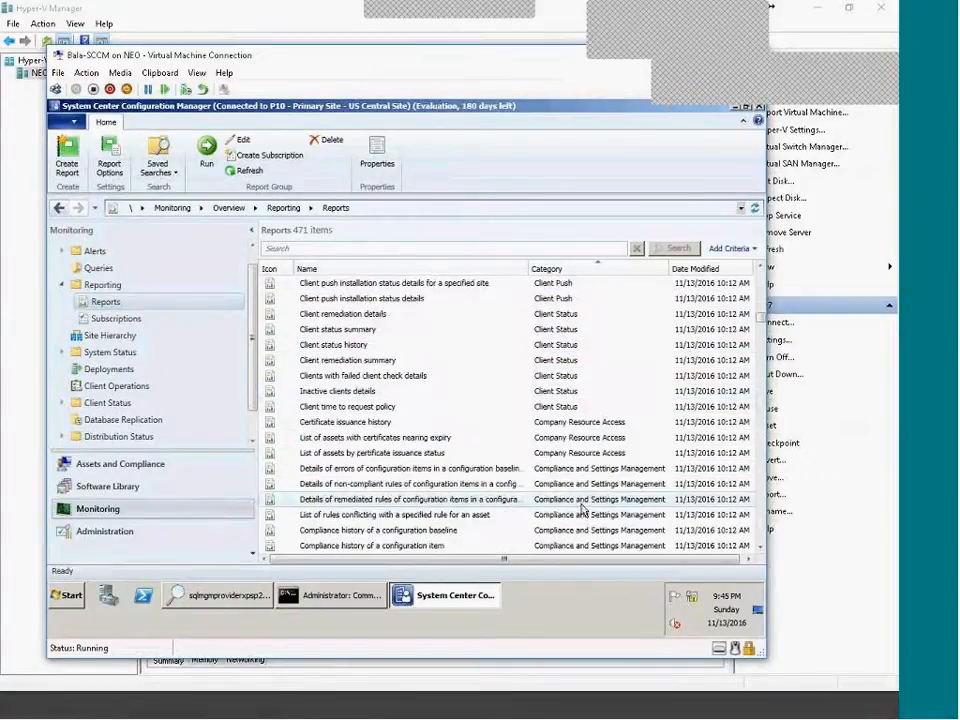
Run the Client status summary report and minimize its window.
left_click(353, 331)
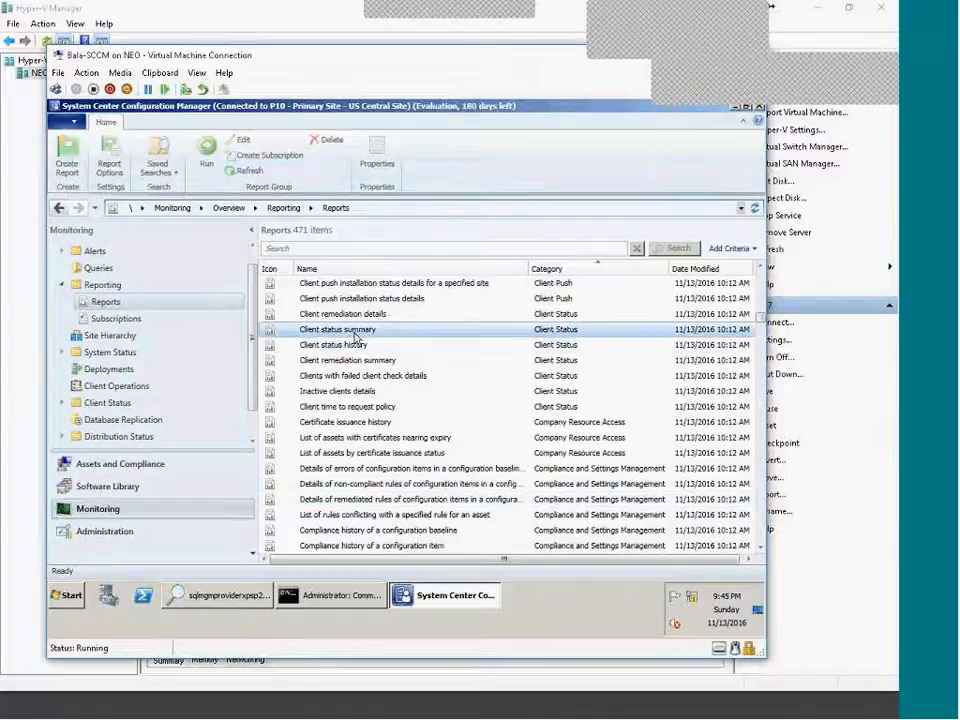
right_click(428, 331)
left_click(440, 343)
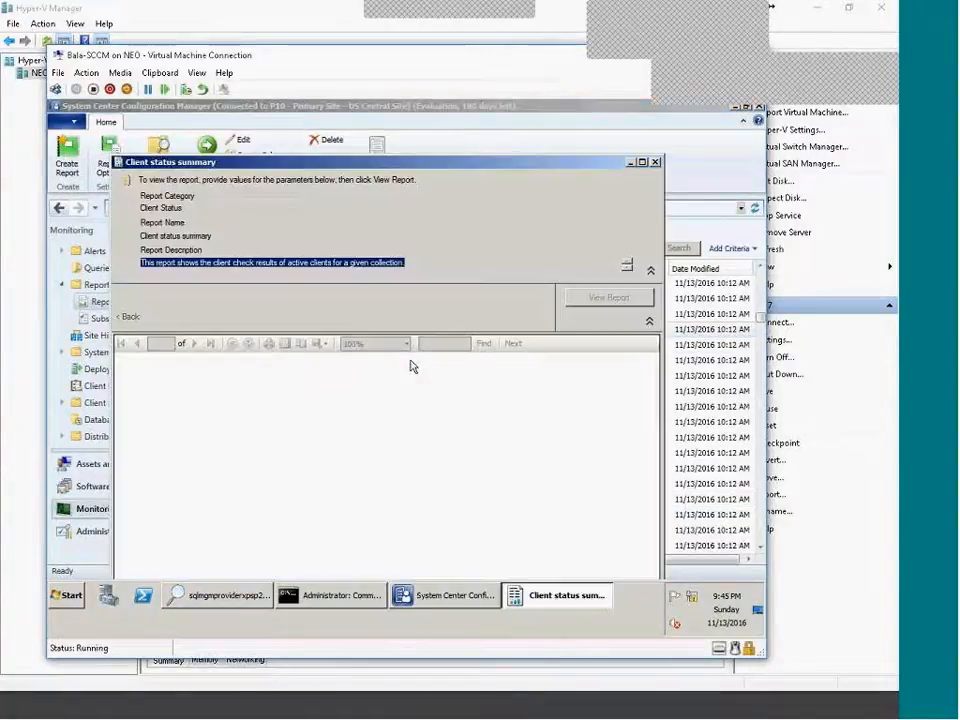
double_click(426, 162)
left_click(542, 595)
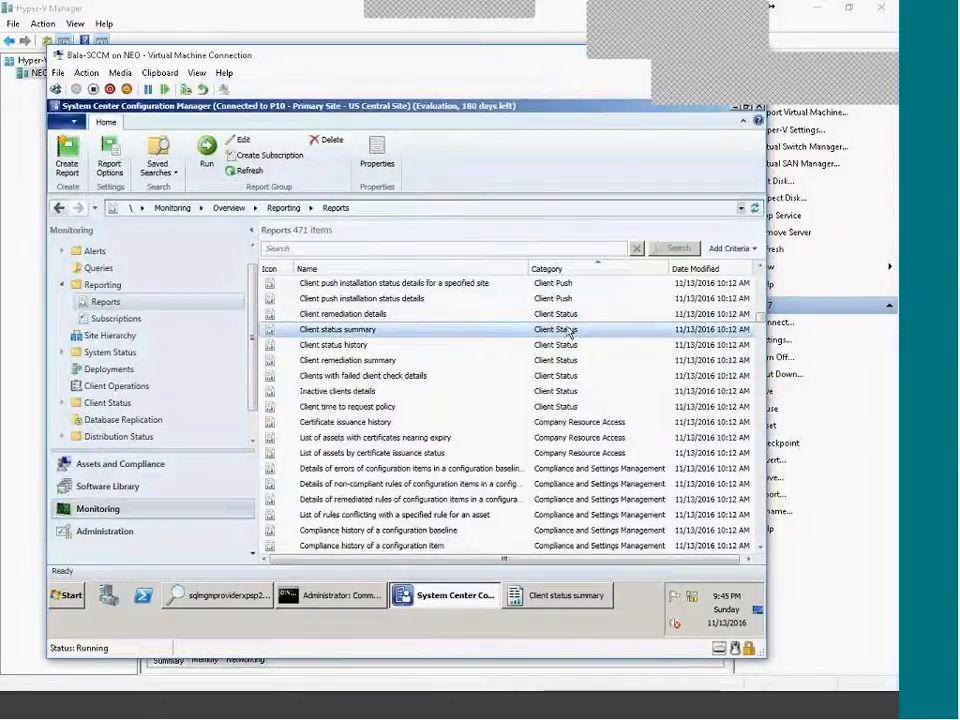
Open the Client push installation status details report as well.
scroll(414, 405, "up", 2)
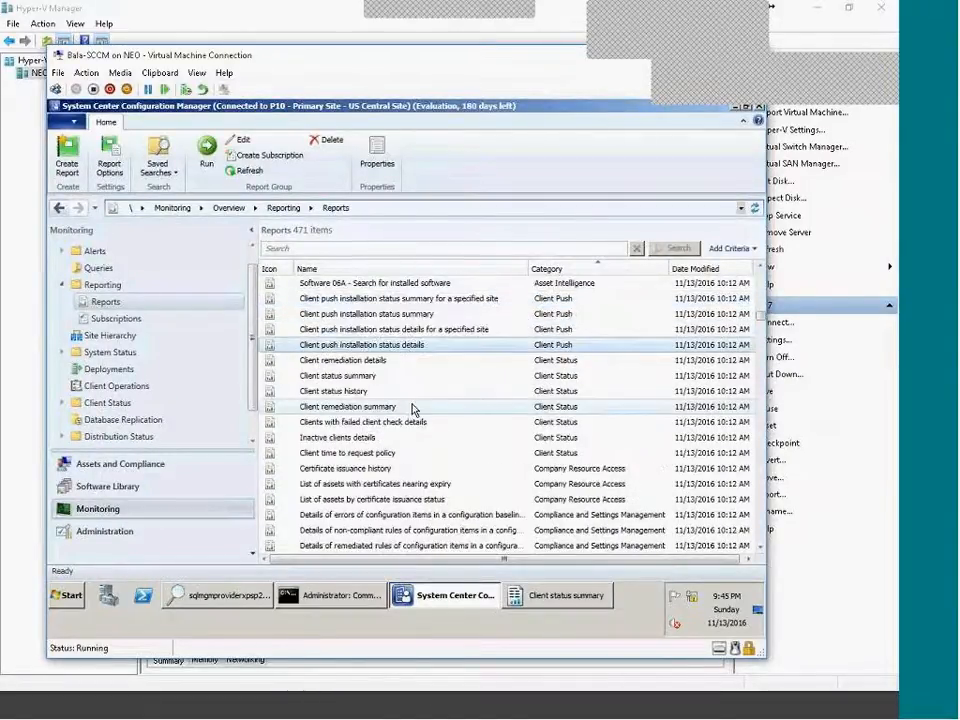
right_click(405, 395)
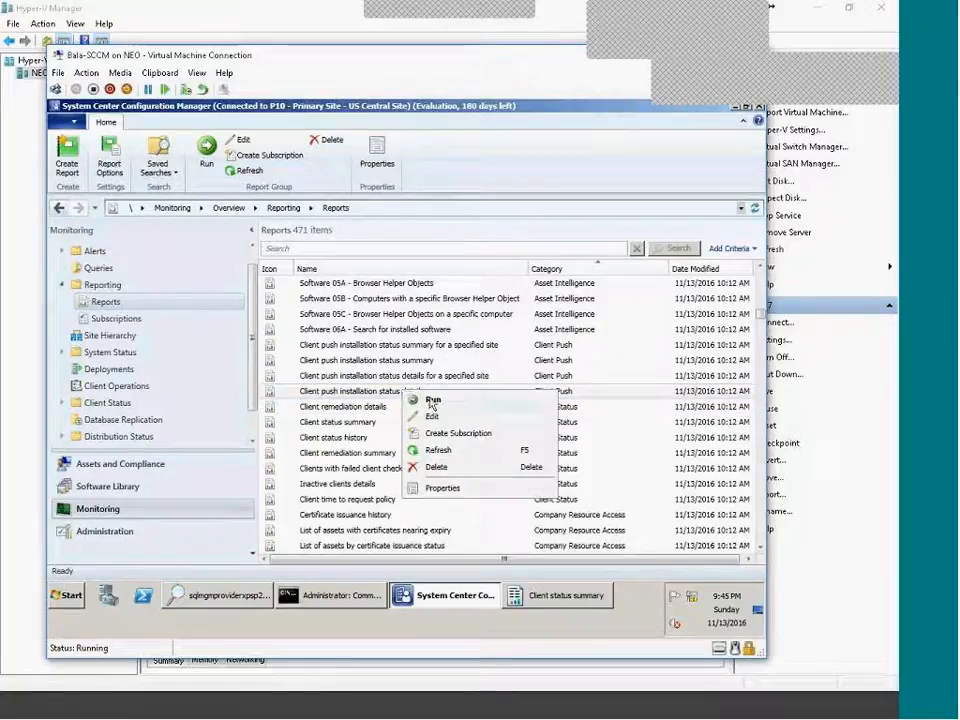
left_click(425, 400)
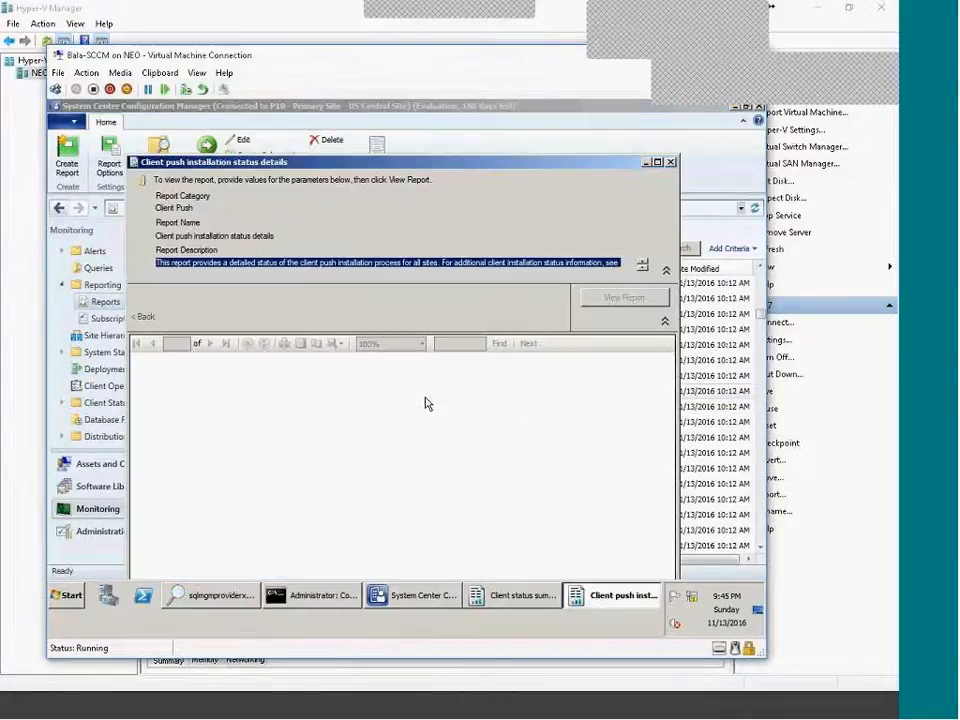
left_click(513, 600)
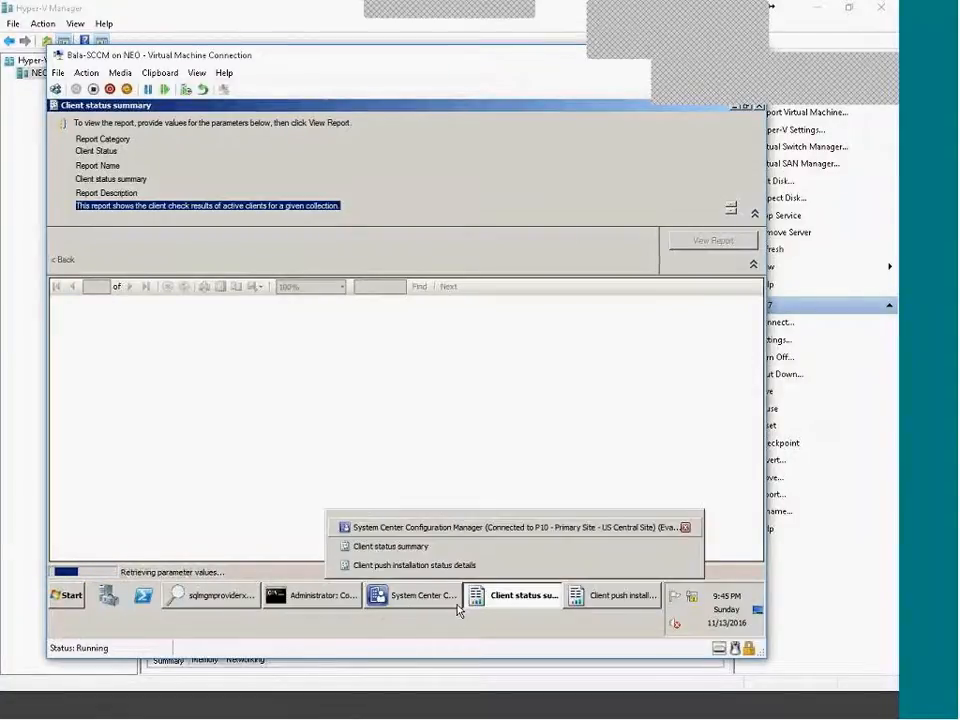
left_click(412, 597)
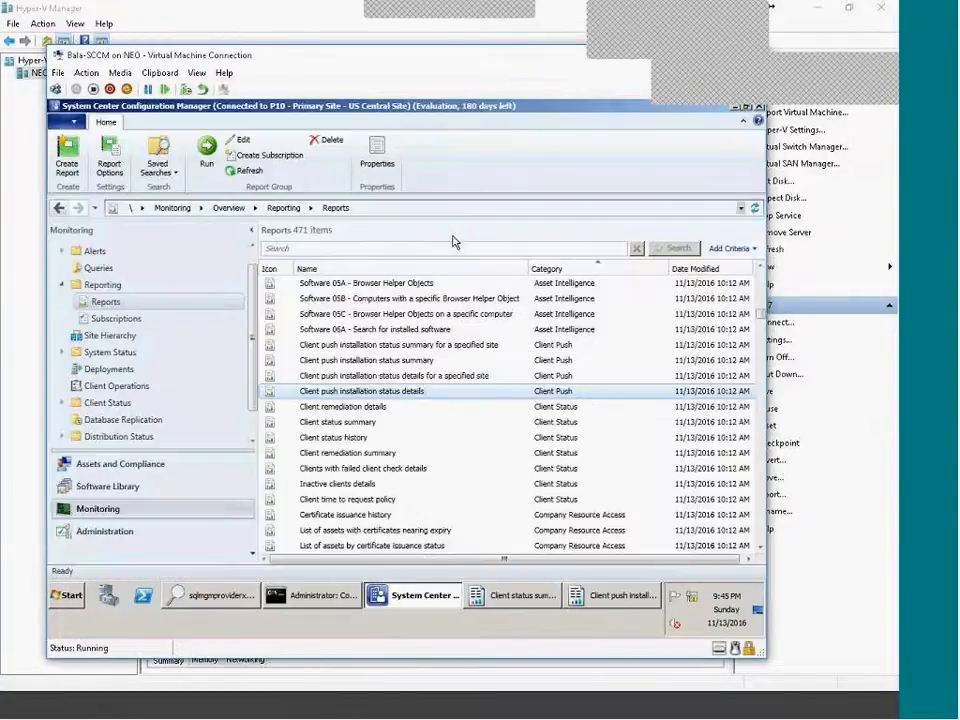
double_click(410, 396)
left_click(396, 606)
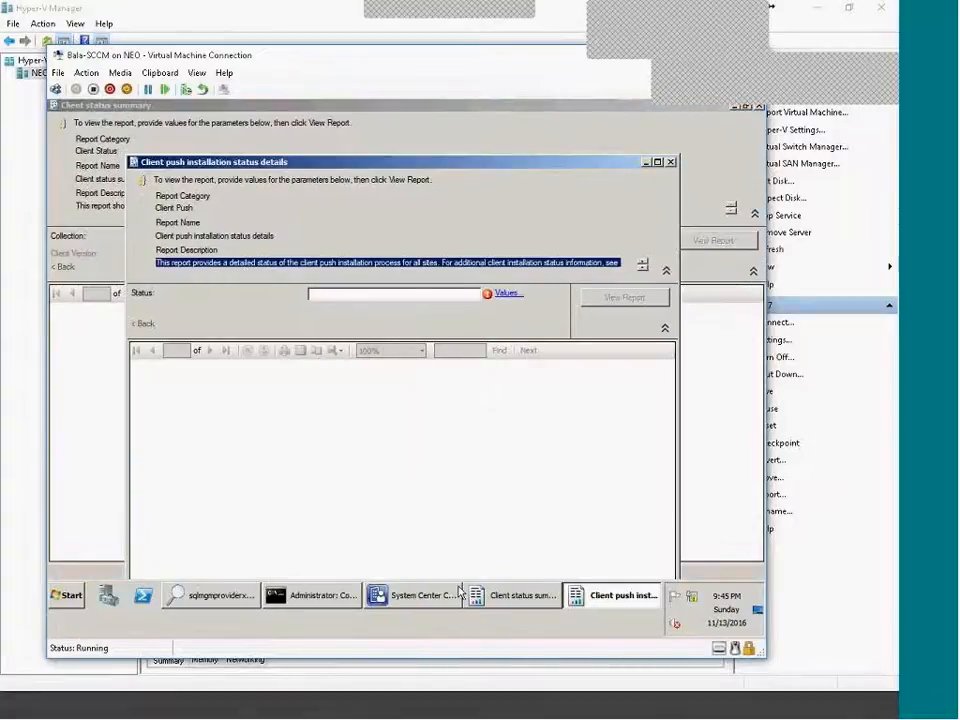
Set the Client status summary report's Collection to All Systems.
left_click(520, 595)
left_click(566, 240)
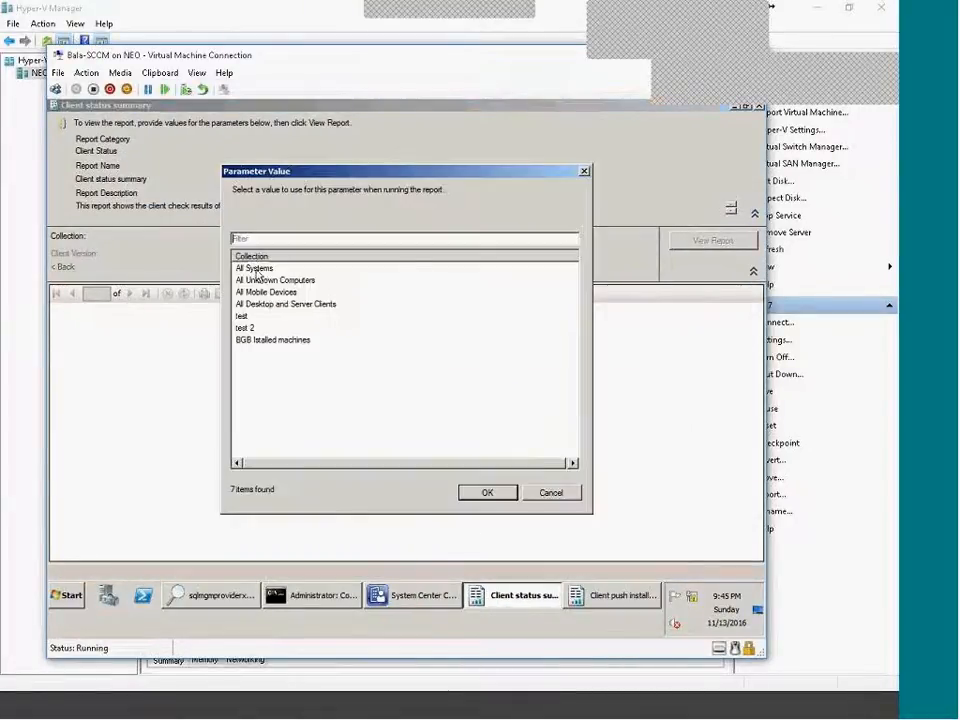
left_click(256, 270)
left_click(487, 495)
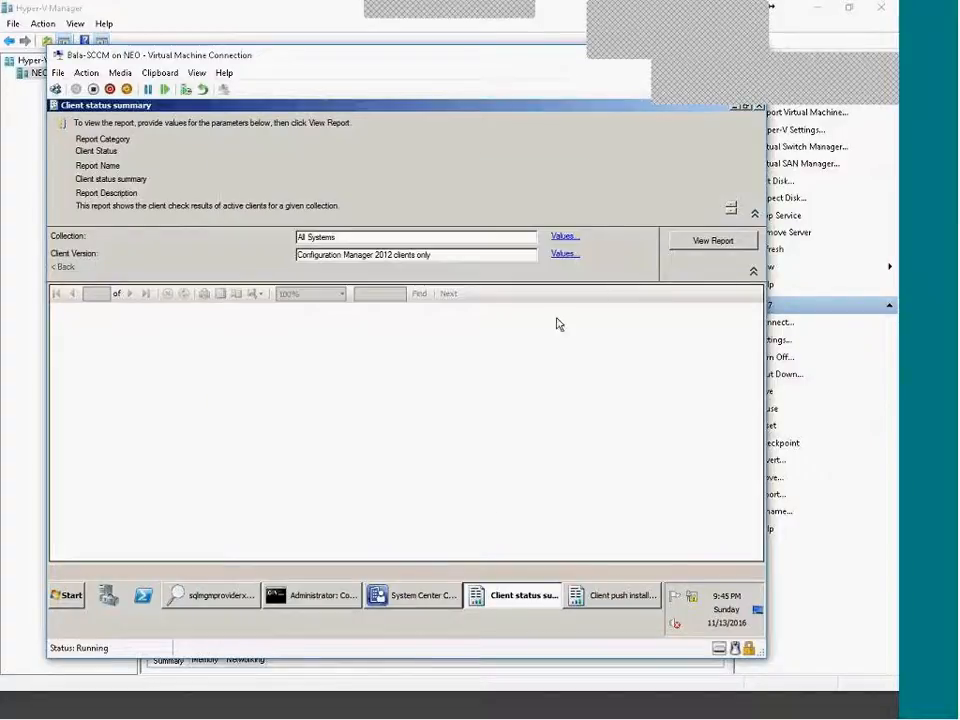
View the report and scroll to the gauge: 3 active clients, 3 passed, 0 failed, 100.00% passing.
left_click(720, 241)
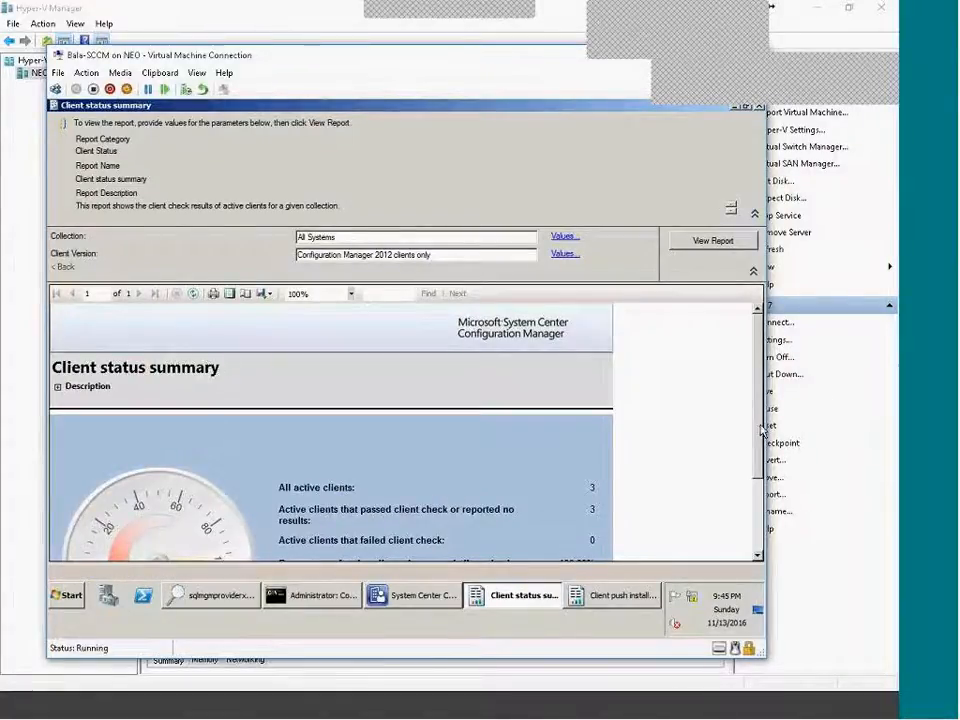
left_click_drag(758, 430, 752, 521)
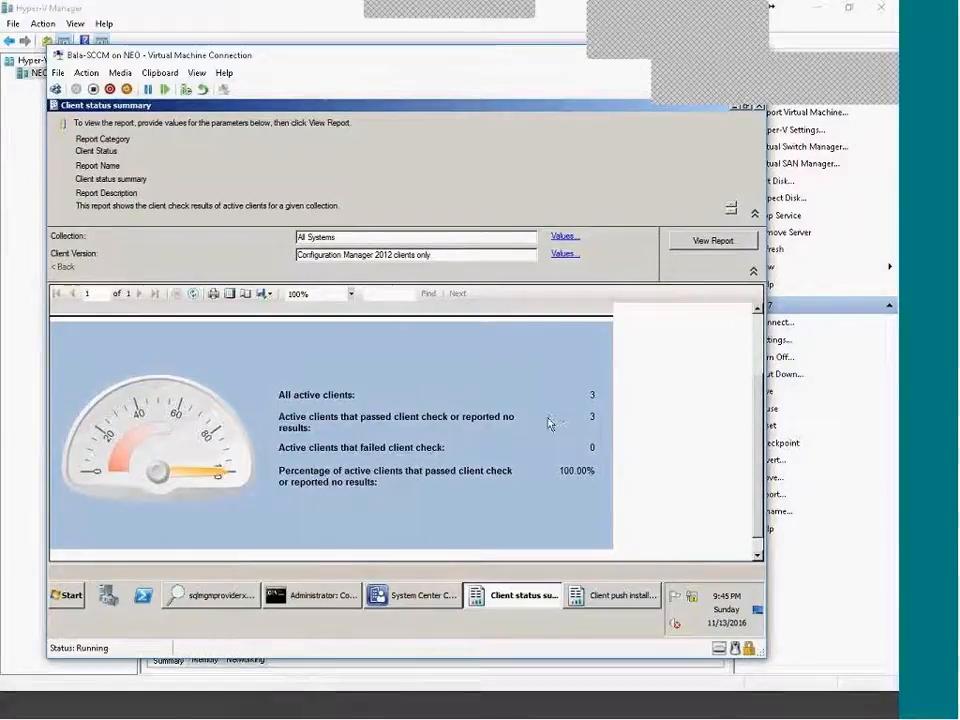
left_click(504, 714)
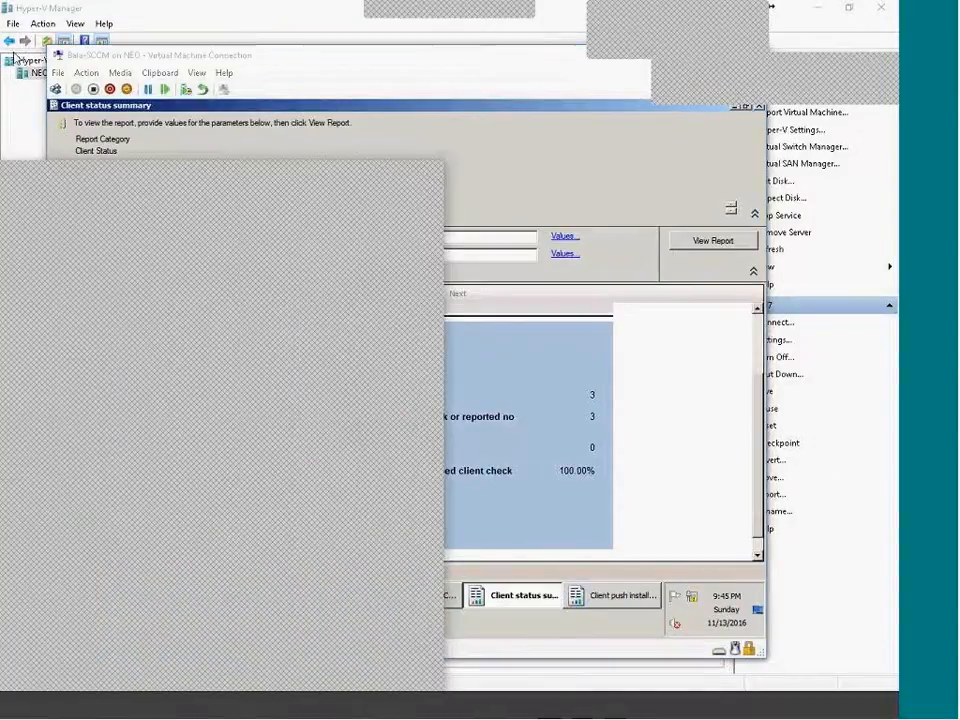
double_click(248, 173)
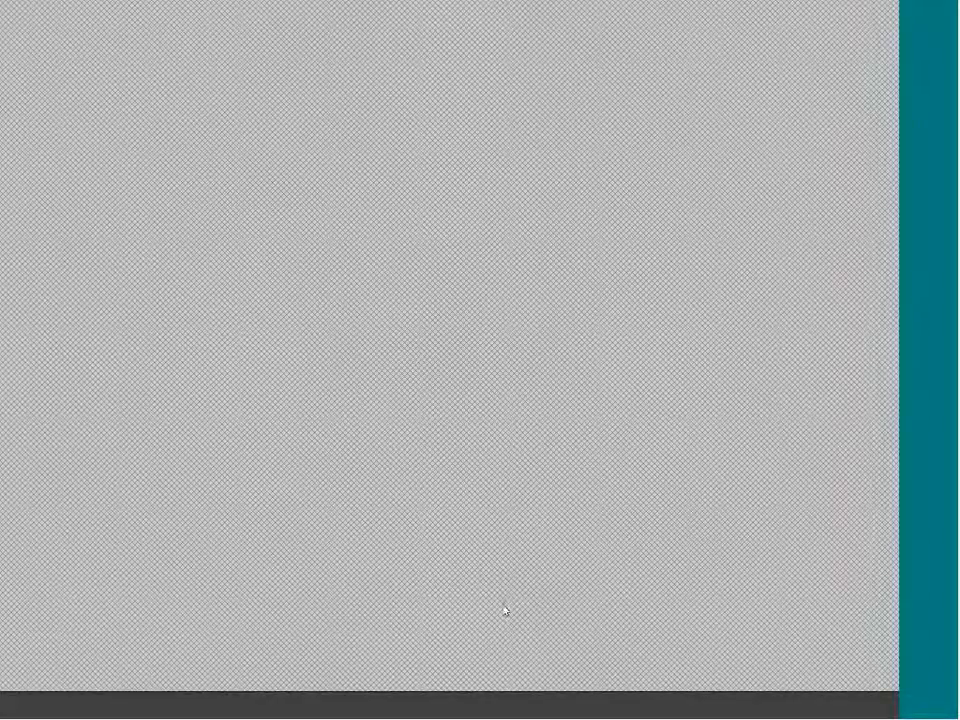
left_click(510, 712)
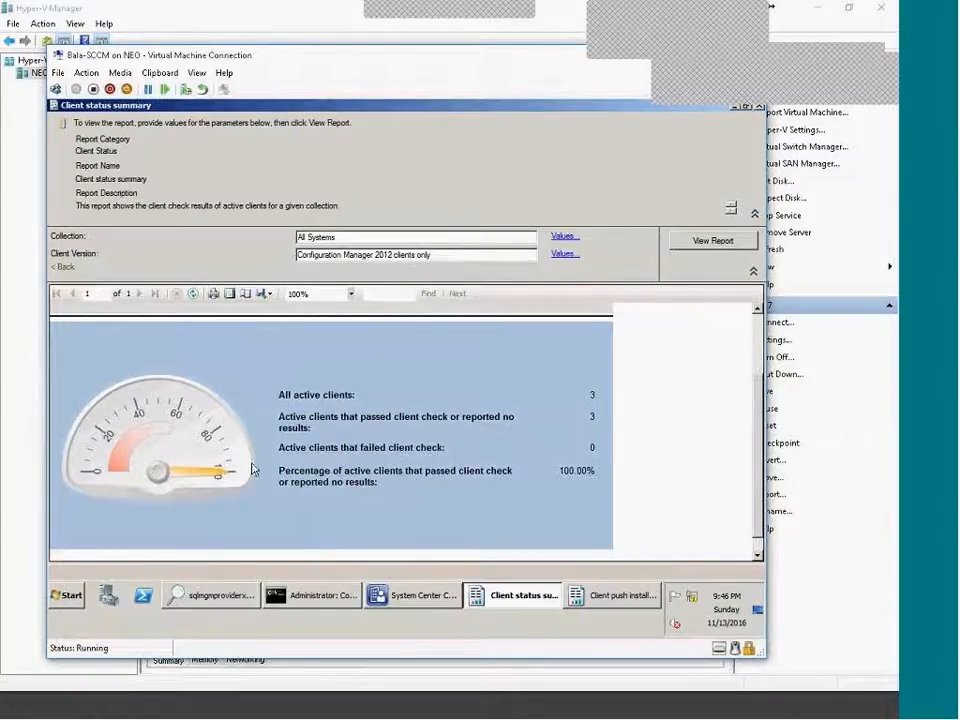
Run the Client push installation status details report for All statuses, listing four requests at site P10.
left_click(580, 596)
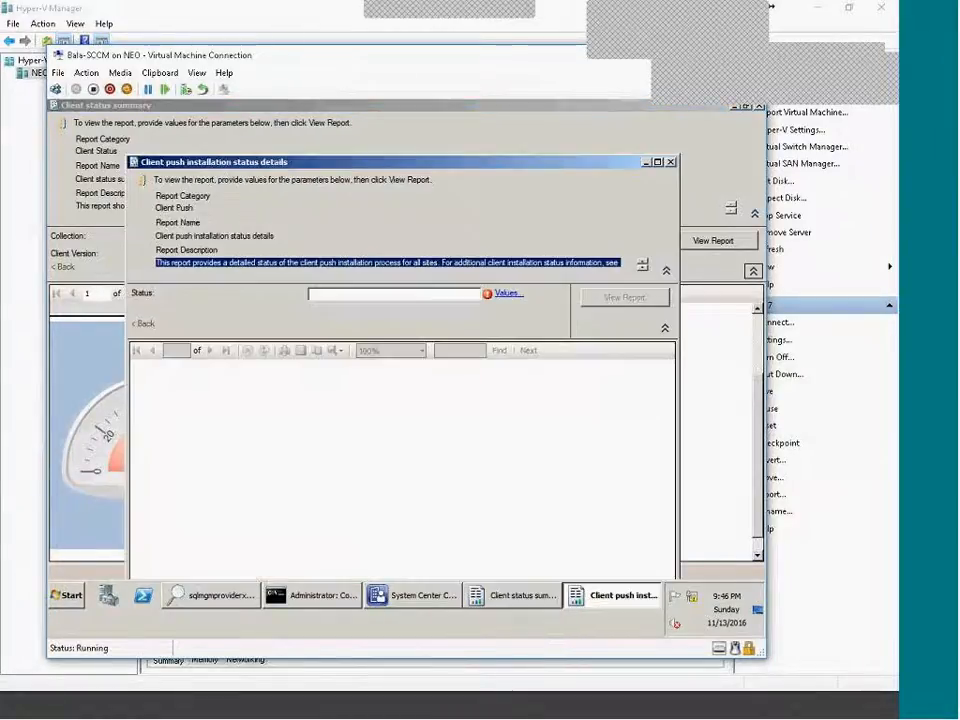
left_click(505, 295)
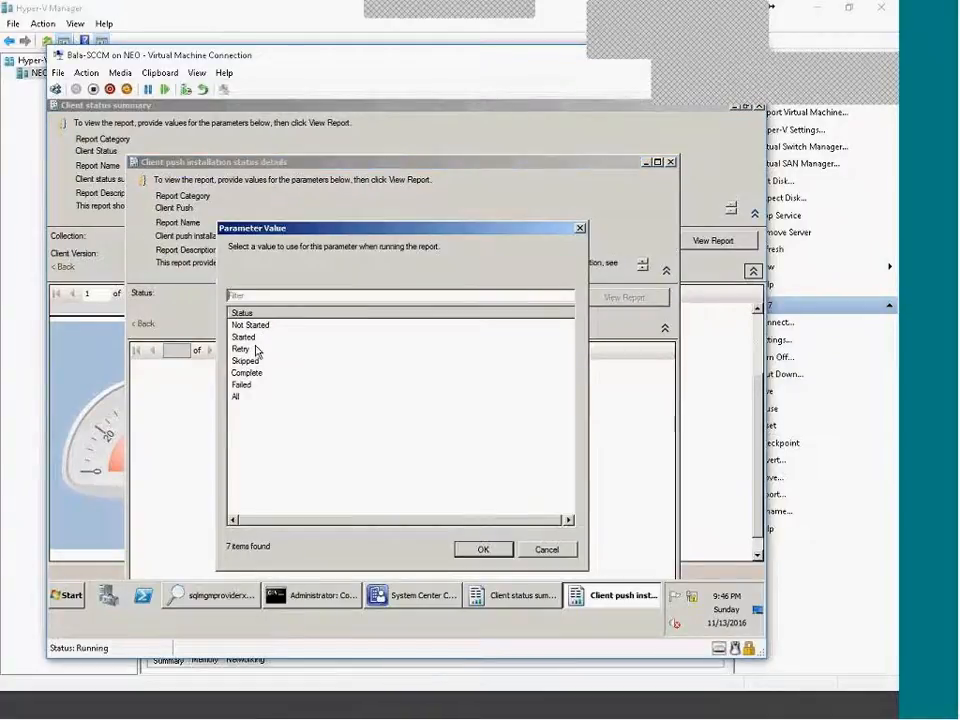
left_click(237, 397)
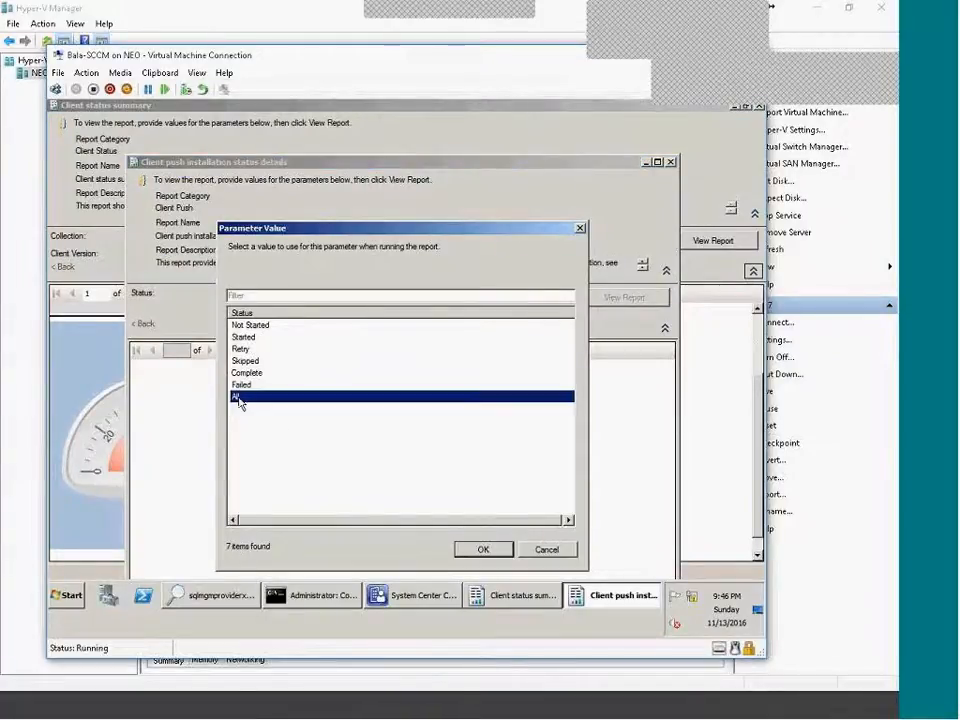
left_click(481, 551)
left_click(624, 300)
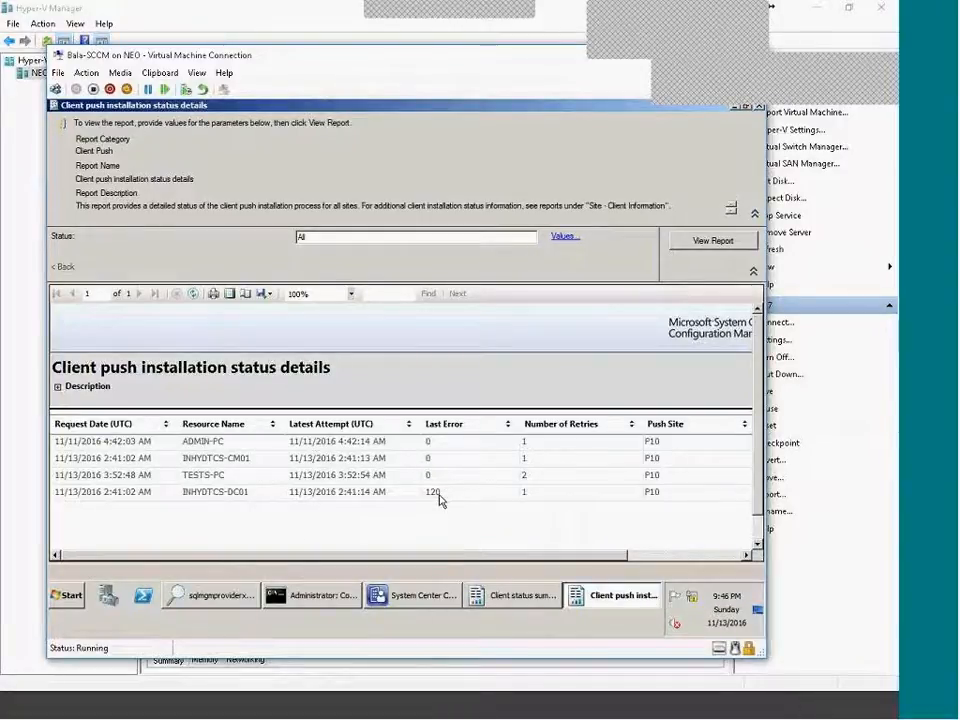
left_click(67, 595)
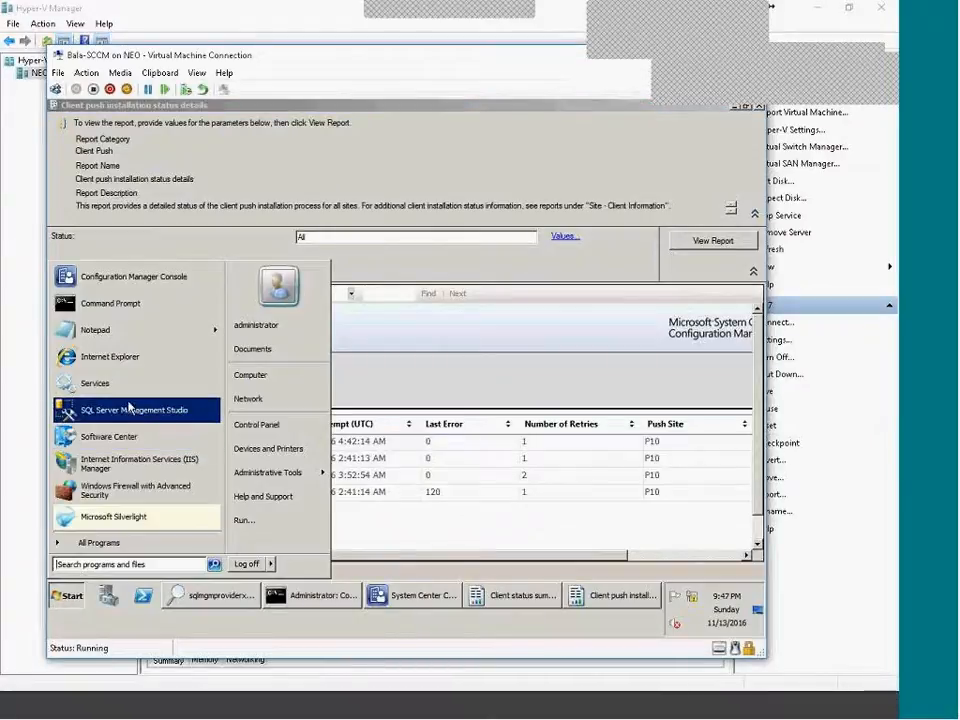
Launch Trace32 from the ConfigMgr 2007 Toolkit and accept it as the default log viewer.
left_click(158, 546)
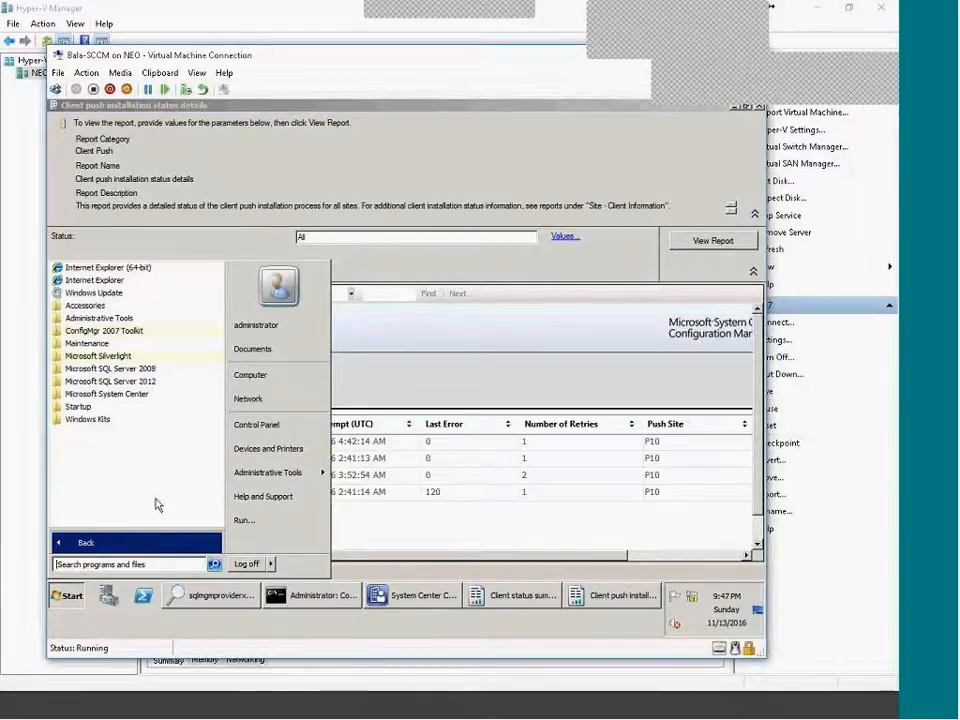
left_click(160, 336)
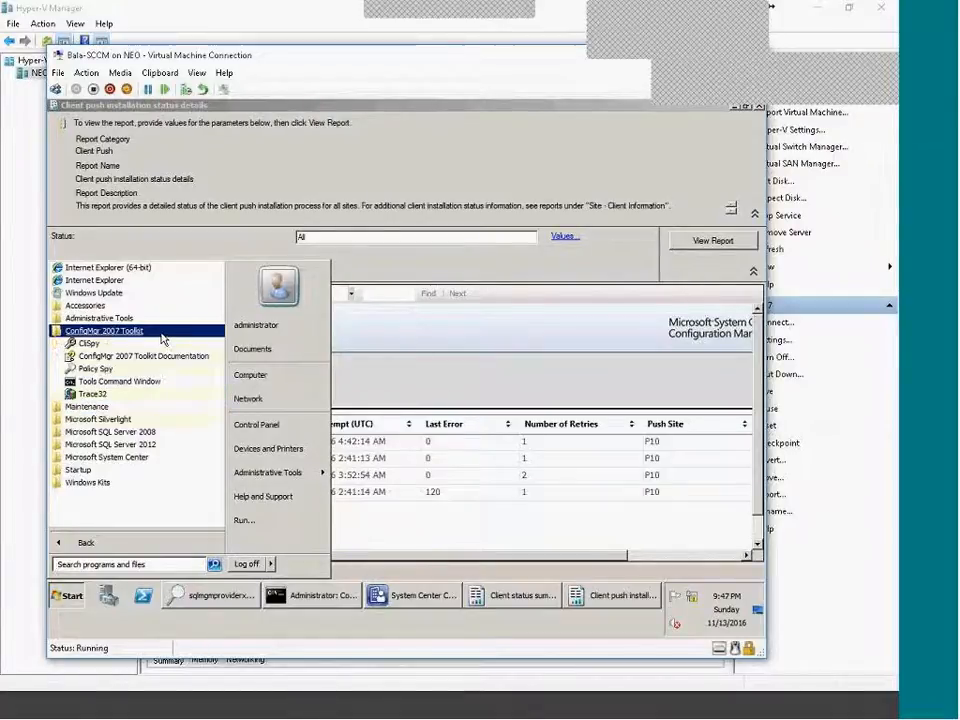
left_click(123, 399)
left_click(454, 388)
Look up error 120 in Error Lookup: 'This function is not supported on this system'.
left_click(135, 139)
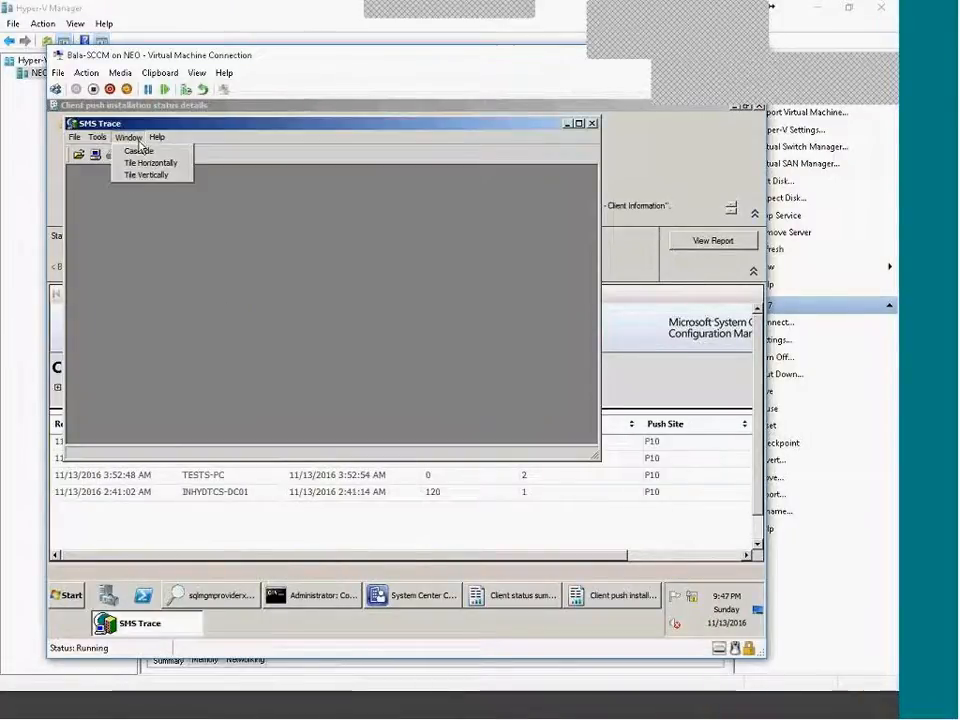
left_click(133, 218)
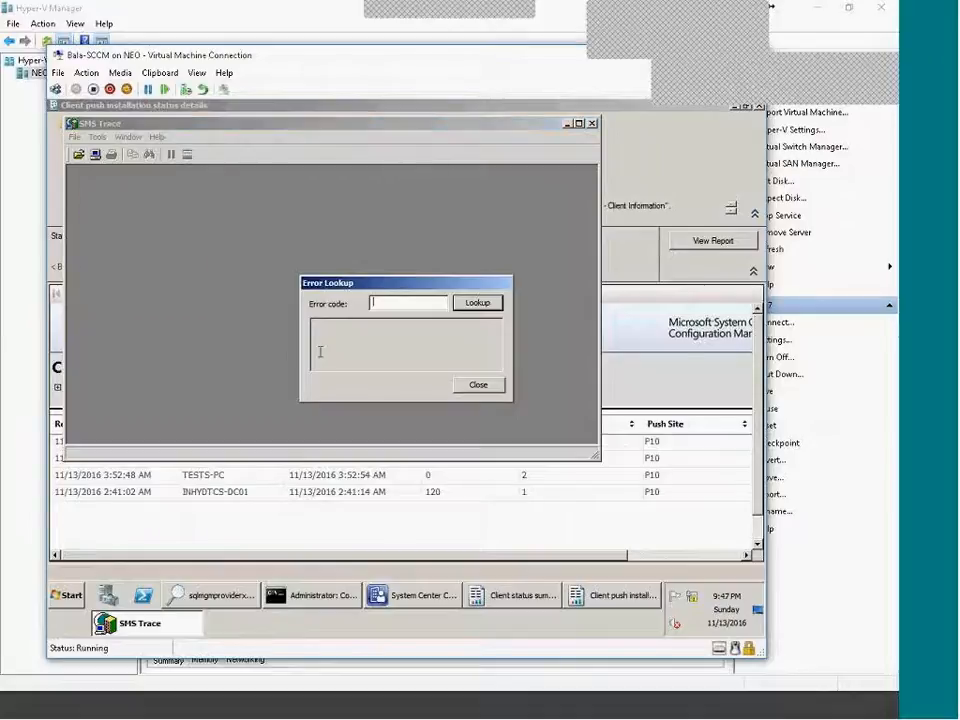
type("120")
left_click(479, 310)
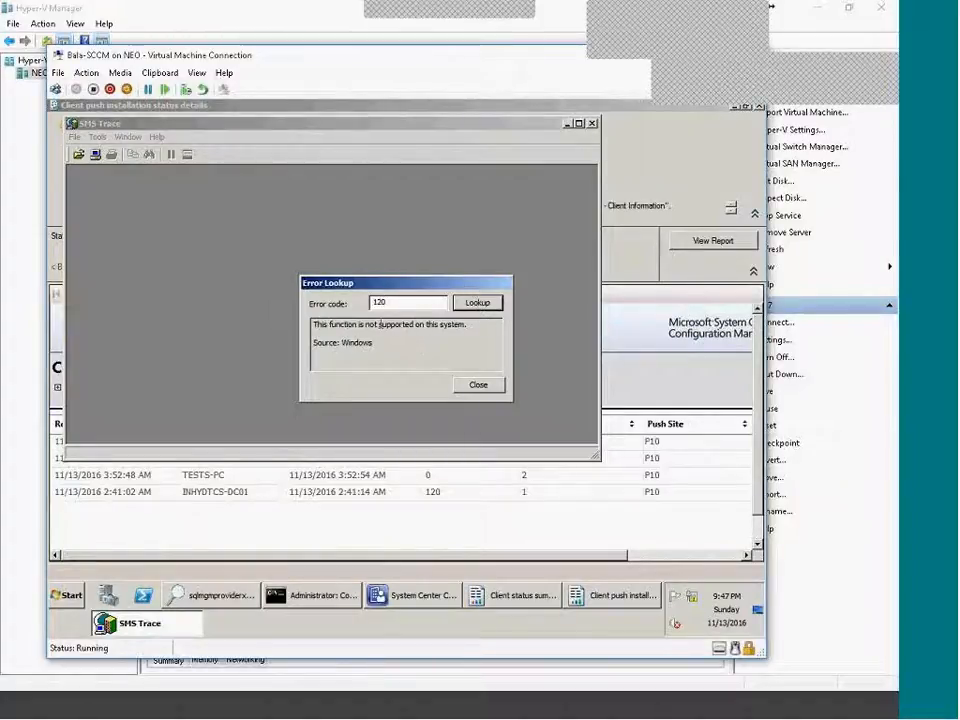
left_click_drag(329, 326, 462, 324)
left_click(478, 384)
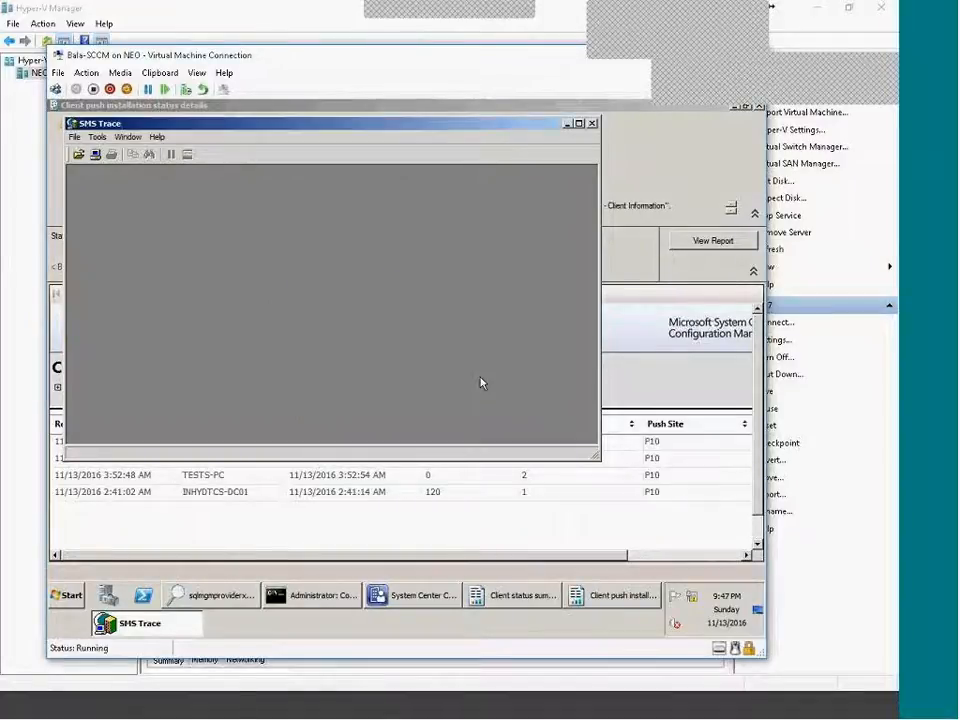
left_click(264, 497)
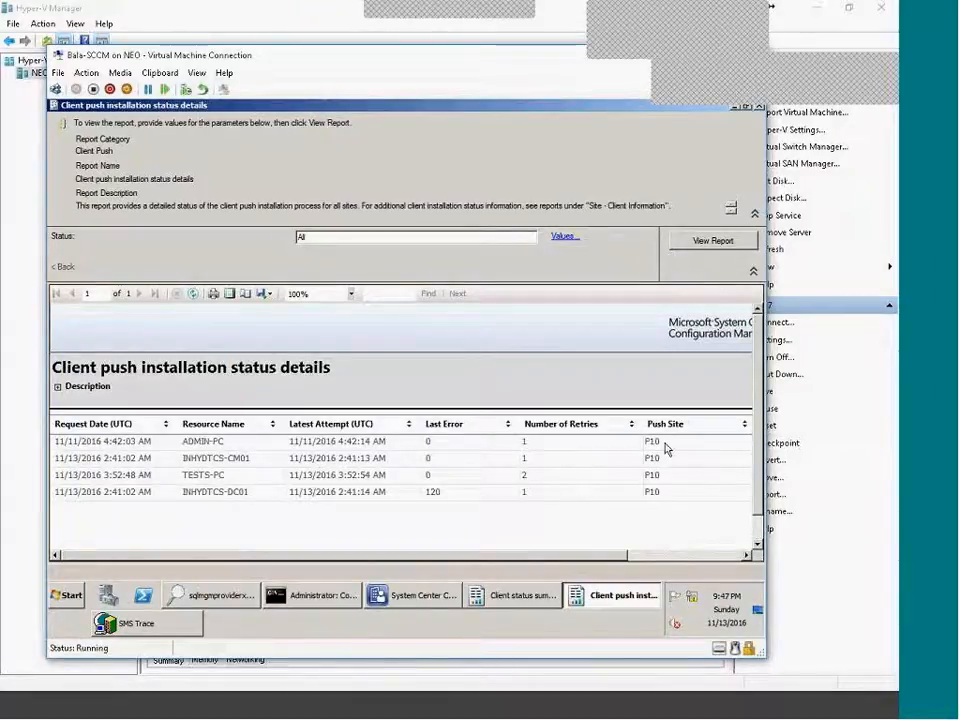
Close the two report windows and SMS Trace, returning to the Configuration Manager console.
left_click(760, 107)
left_click(595, 126)
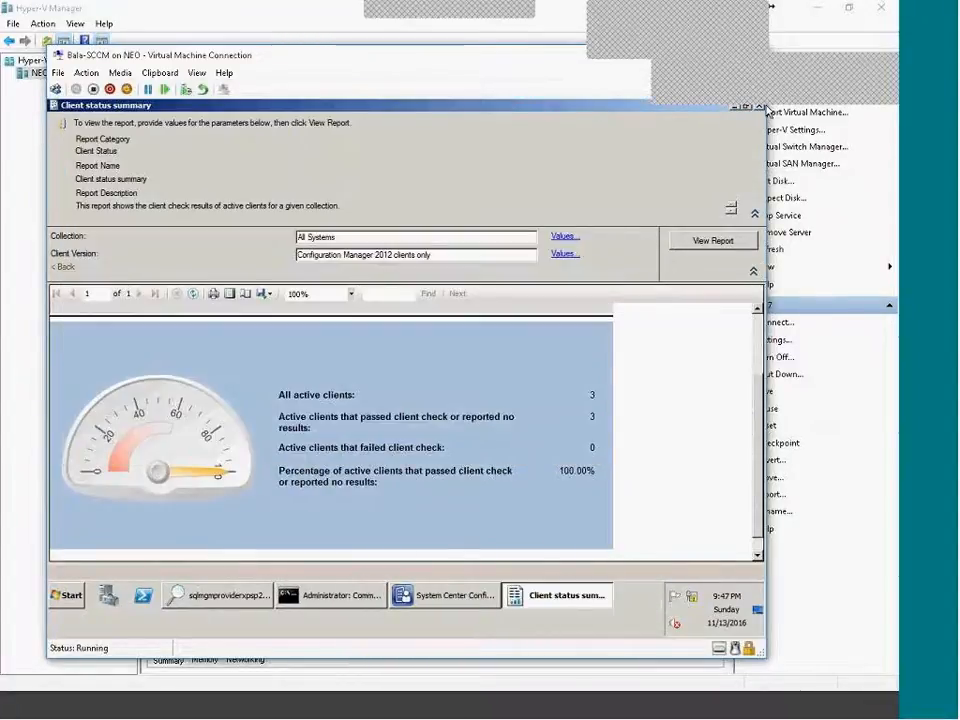
left_click(761, 107)
left_click(450, 596)
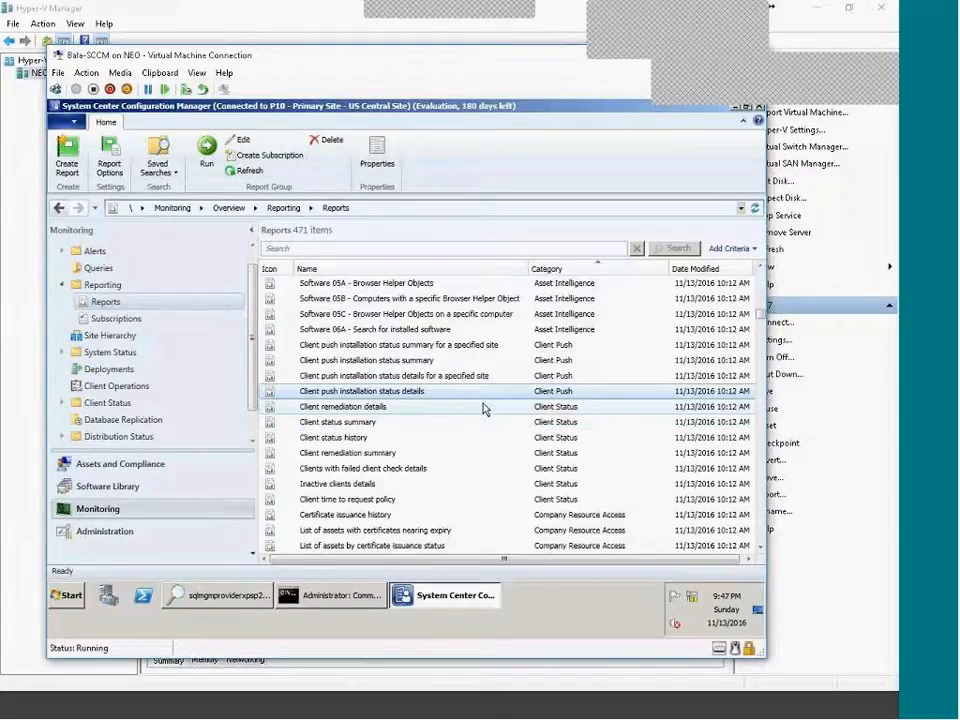
Browse the Compliance and Settings Management reports down to the configuration baseline compliance reports.
scroll(484, 407, "down", 3)
scroll(484, 403, "down", 4)
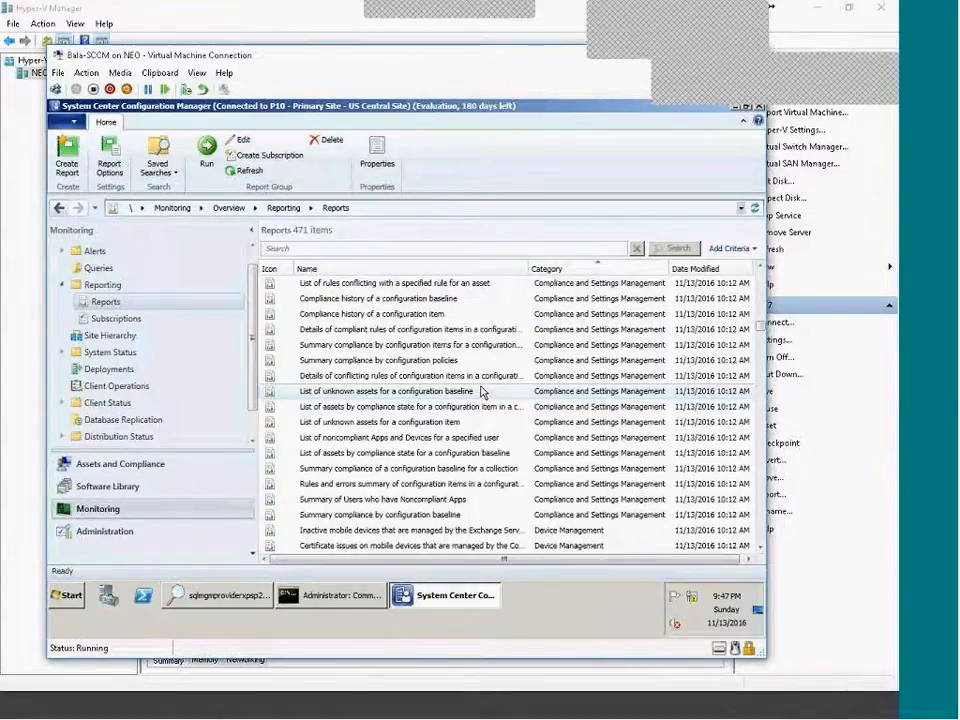
scroll(480, 392, "up", 1)
left_click(460, 361)
scroll(452, 364, "up", 1)
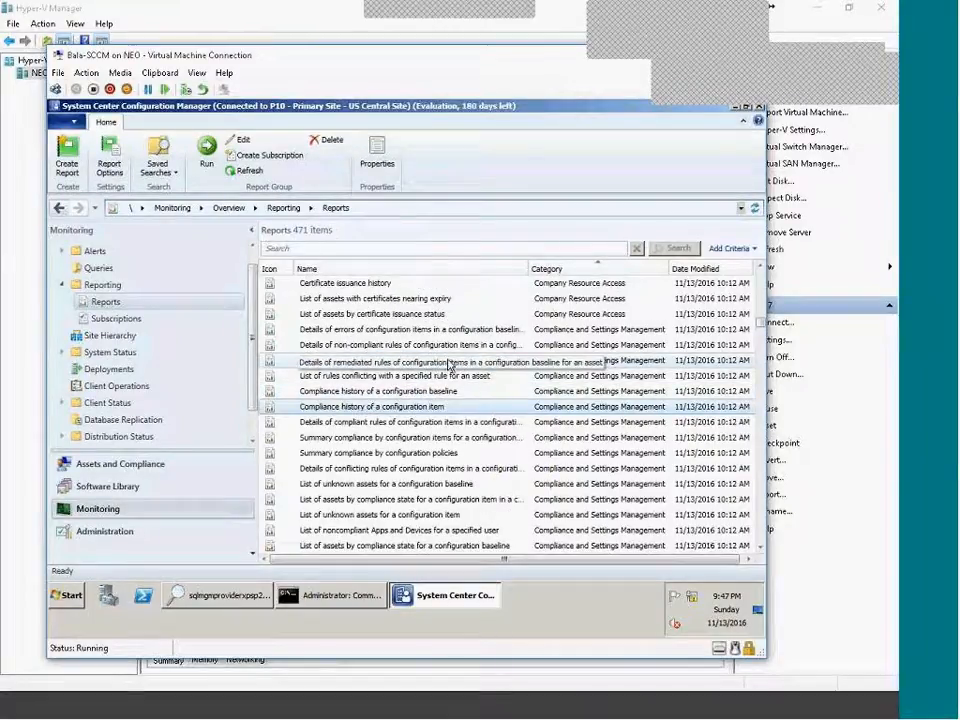
left_click(458, 331)
left_click(459, 346)
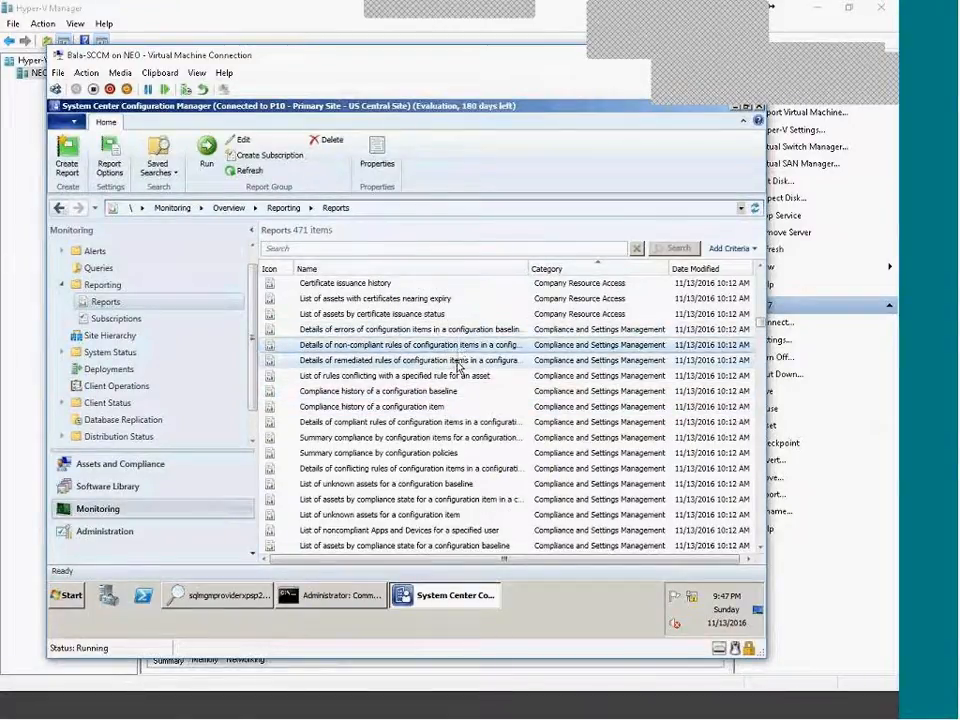
left_click(458, 362)
left_click(455, 374)
left_click(465, 392)
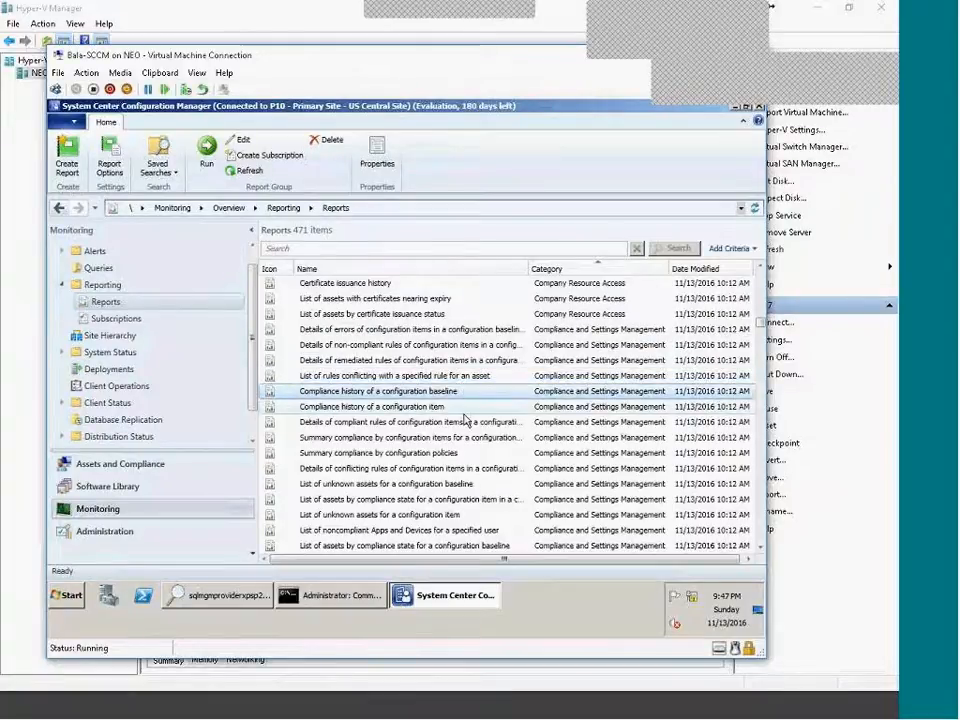
scroll(452, 442, "down", 1)
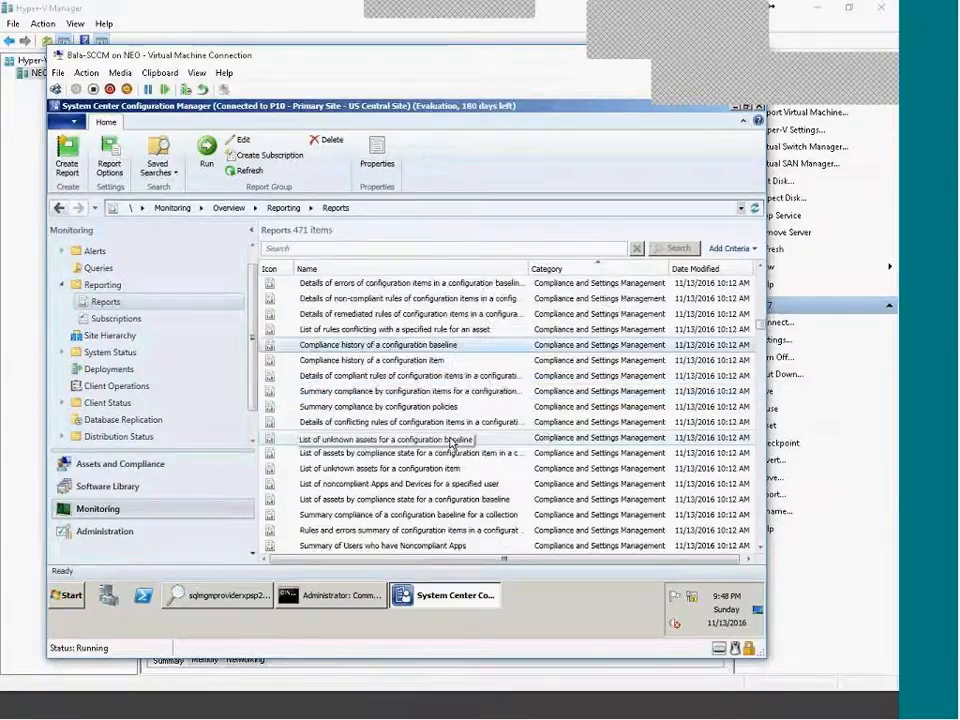
left_click(372, 423)
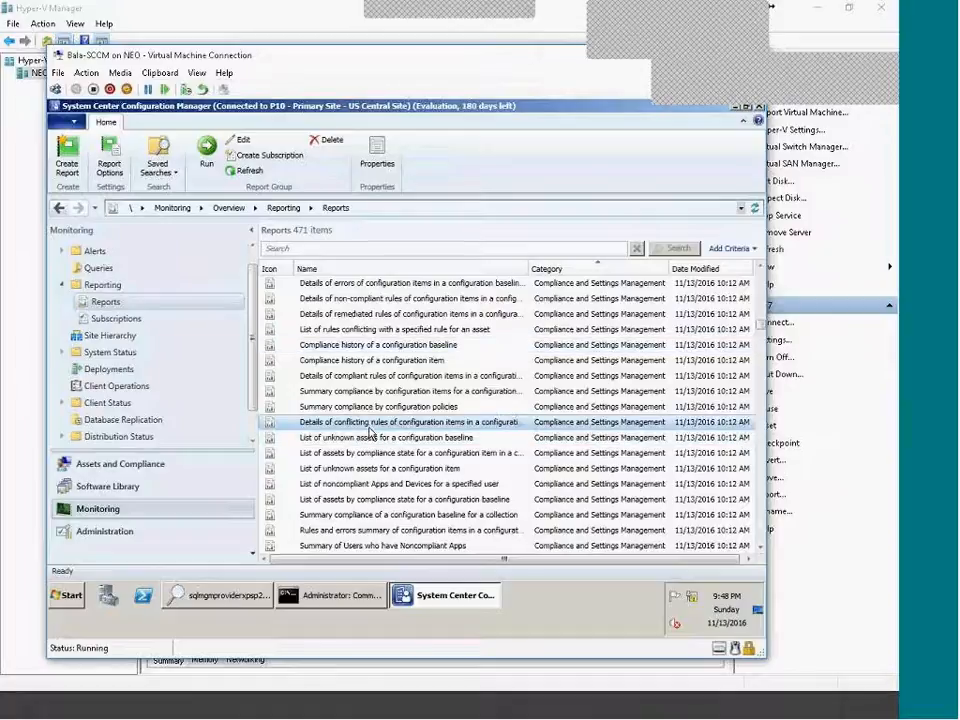
left_click(446, 439)
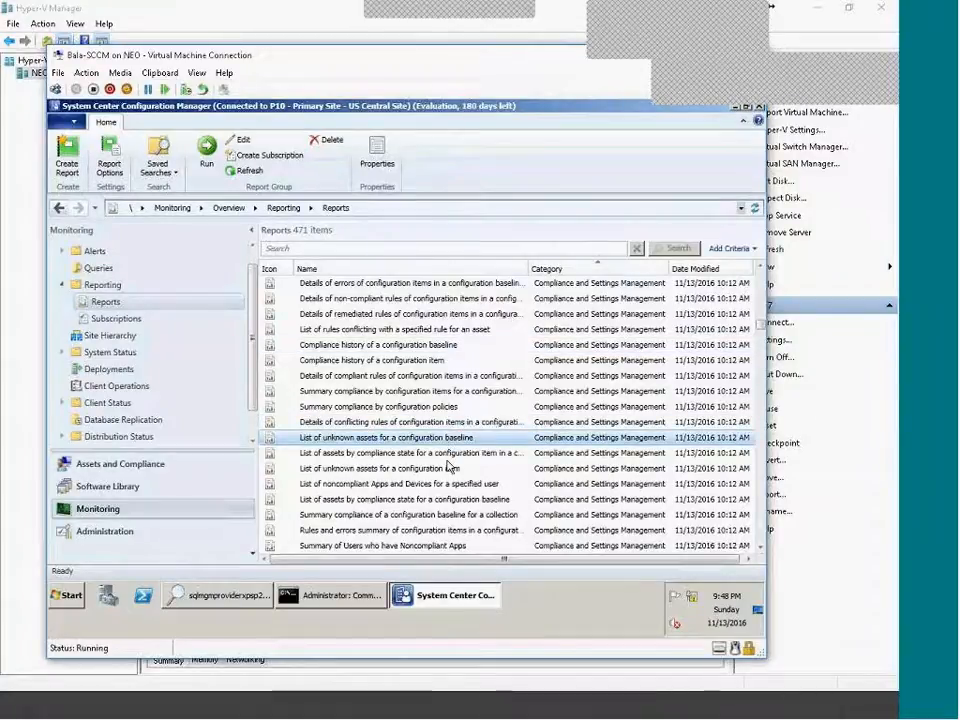
scroll(435, 452, "down", 4)
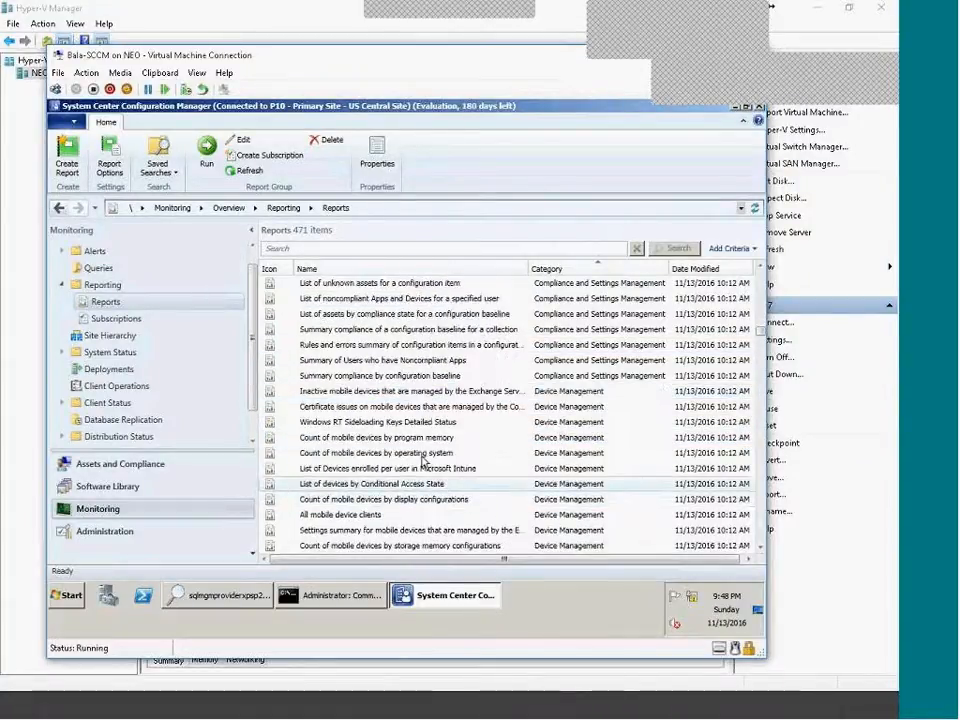
Run Summary compliance by configuration baseline and drill into Test BaseLine's configuration items.
right_click(347, 382)
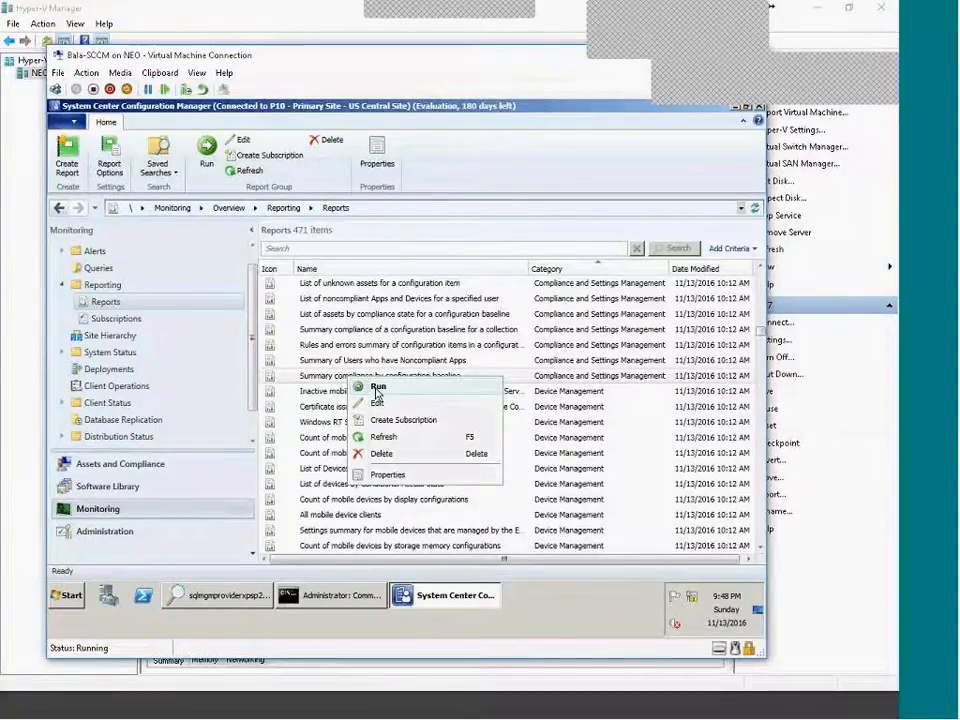
left_click(376, 388)
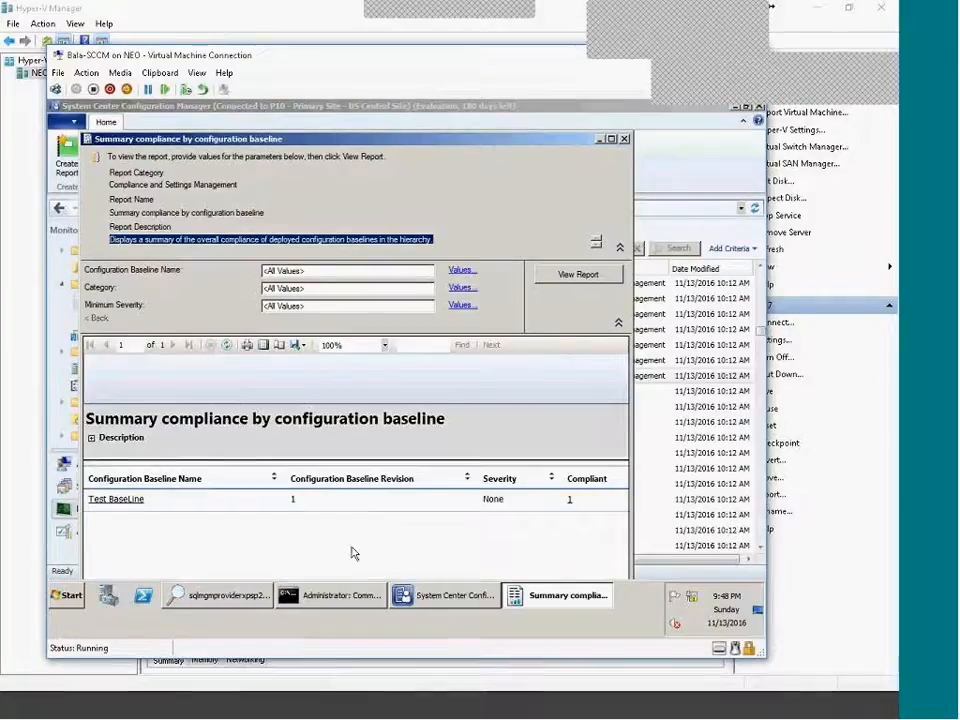
left_click(112, 499)
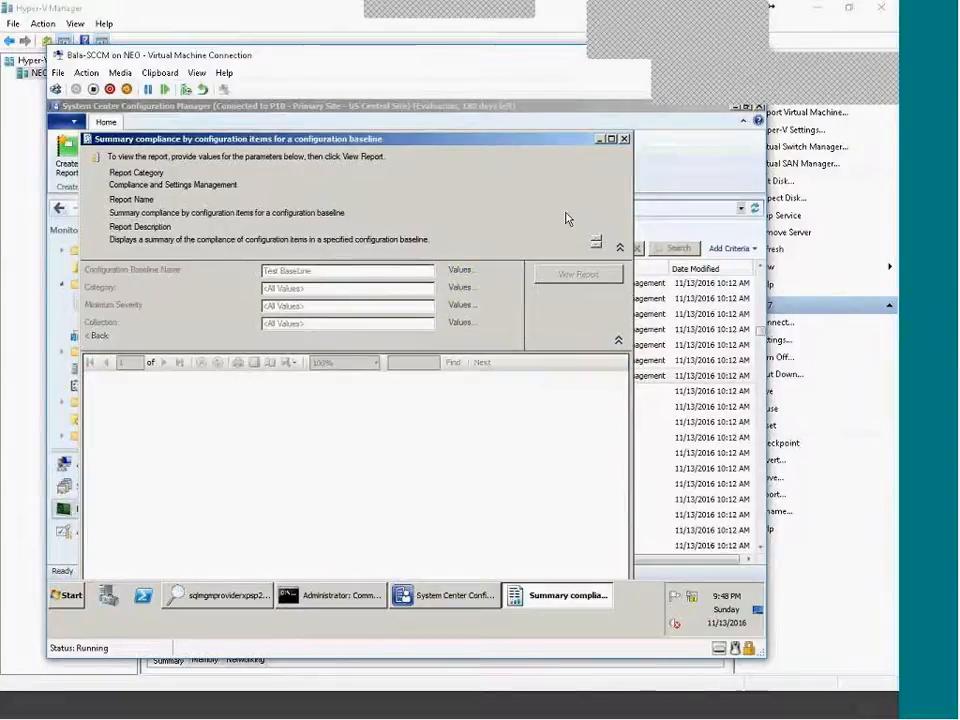
left_click(609, 138)
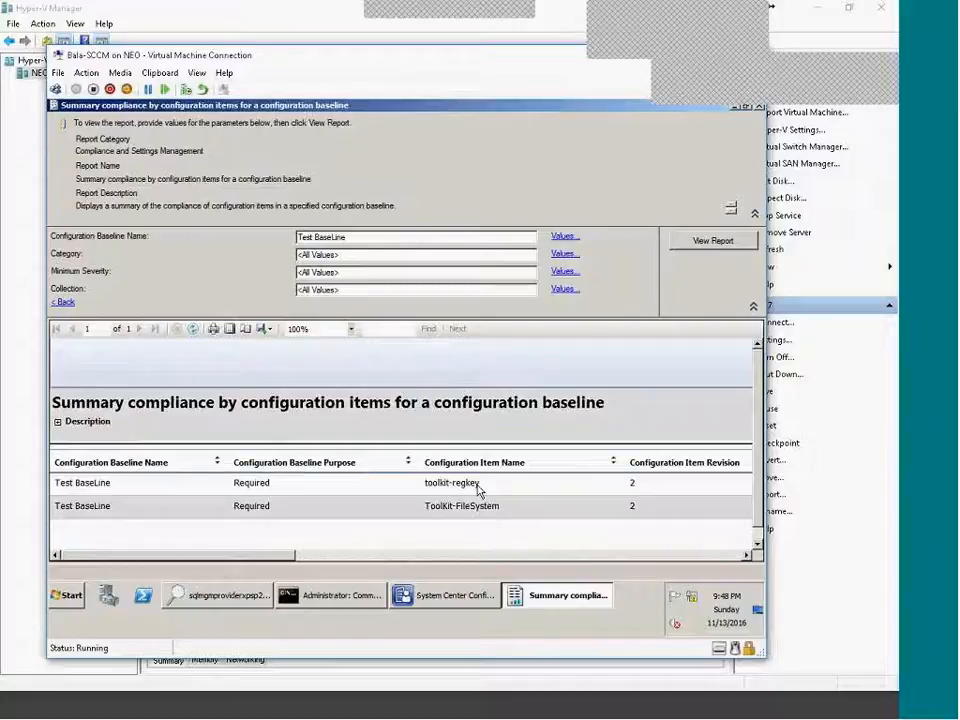
scroll(166, 548, "down", 1)
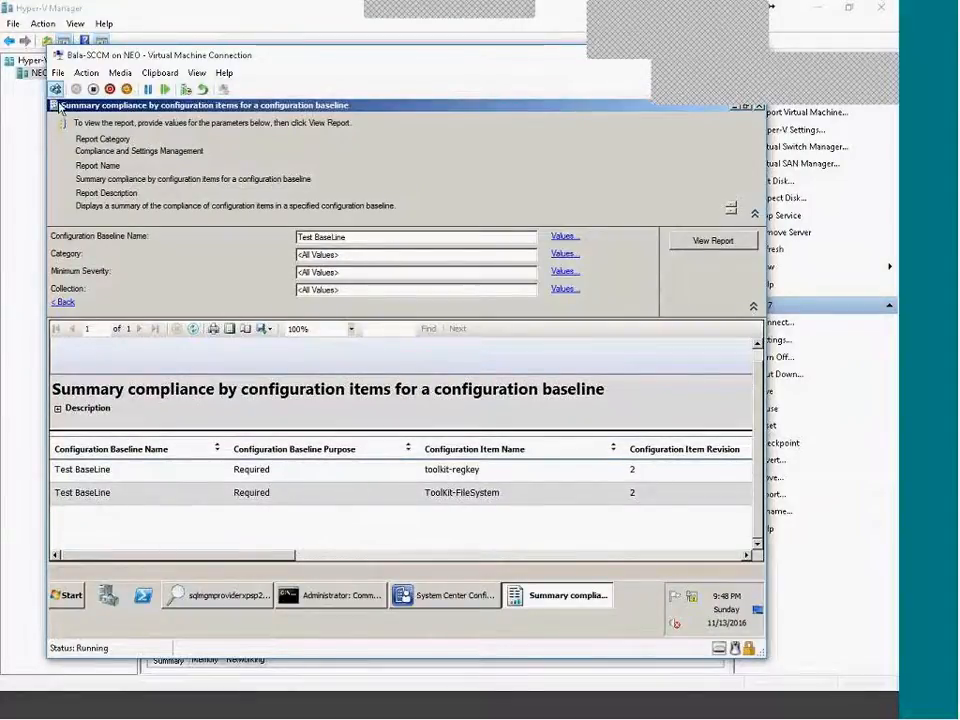
left_click(63, 303)
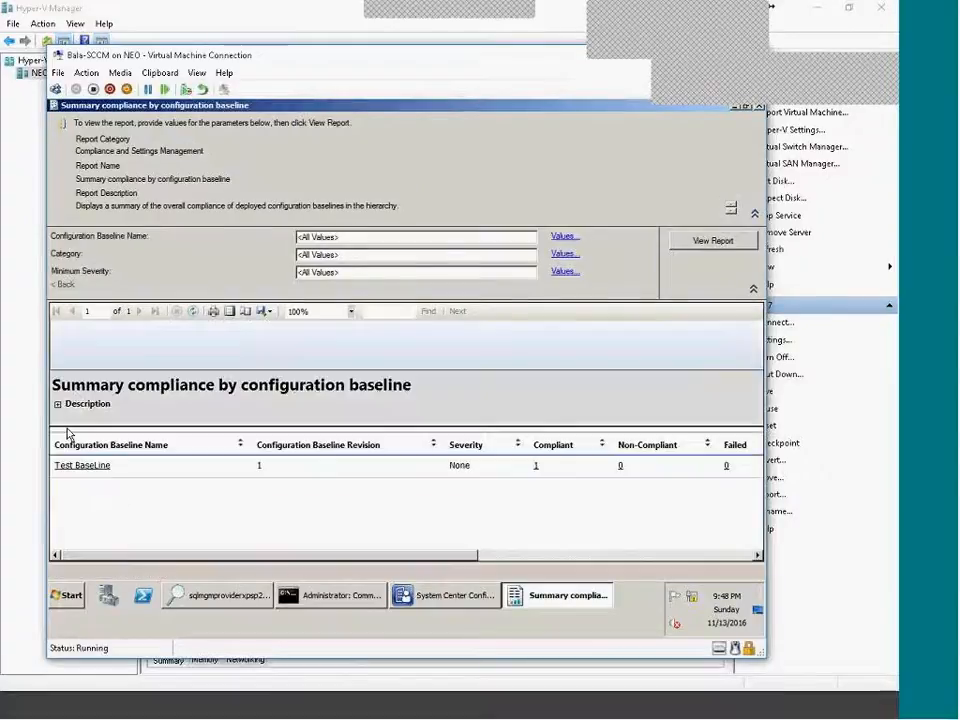
left_click(83, 466)
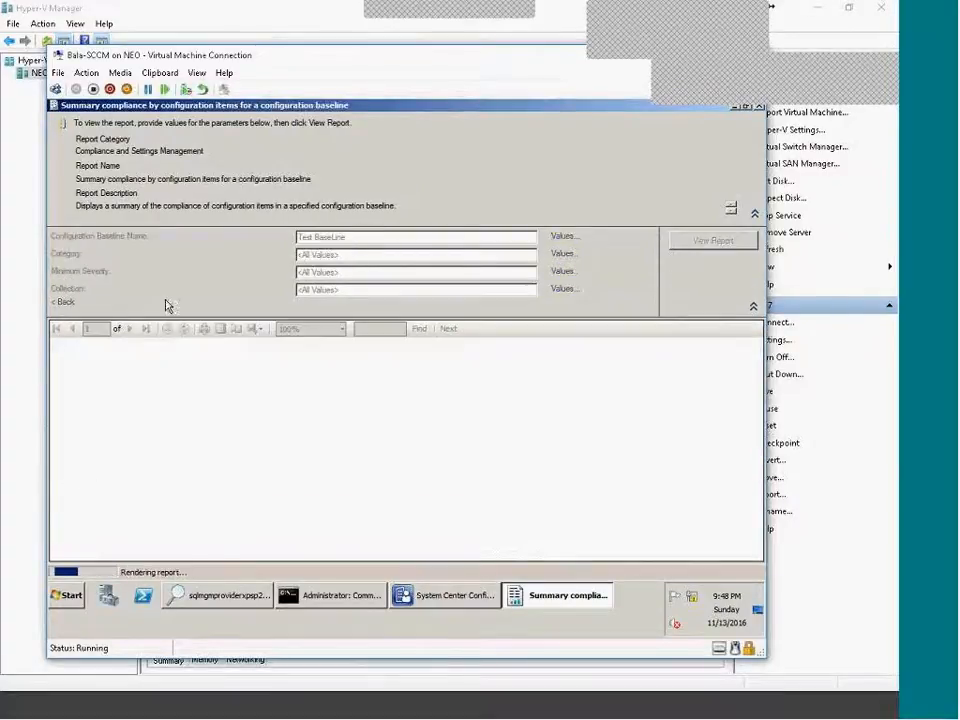
left_click(63, 302)
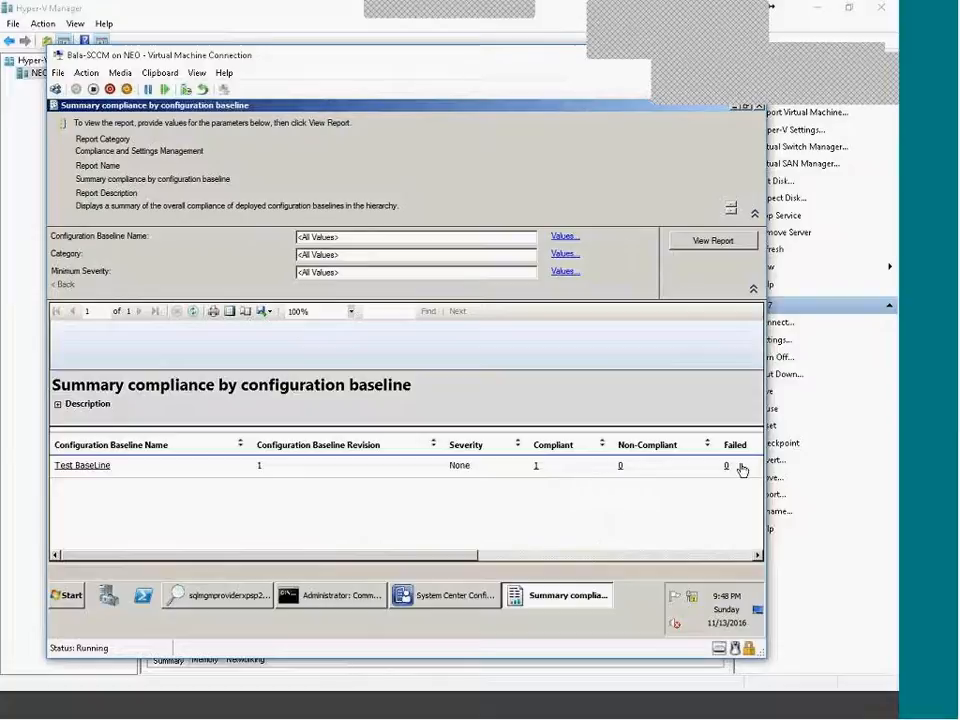
List the devices compliant with Test BaseLine, showing TESTS-PC, then go back.
left_click(536, 469)
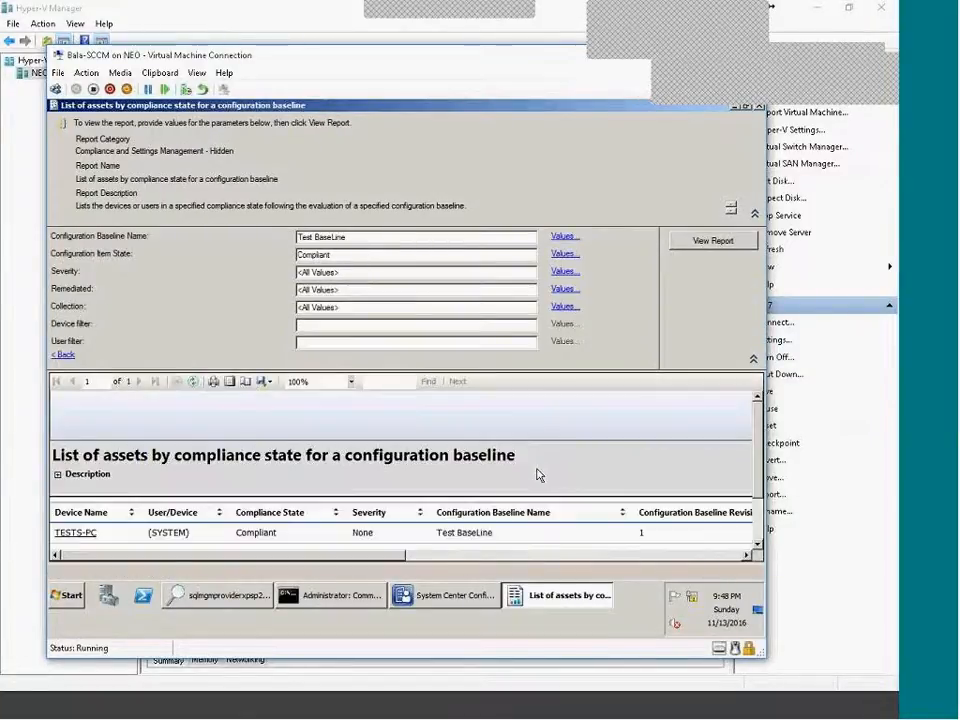
scroll(534, 521, "down", 1)
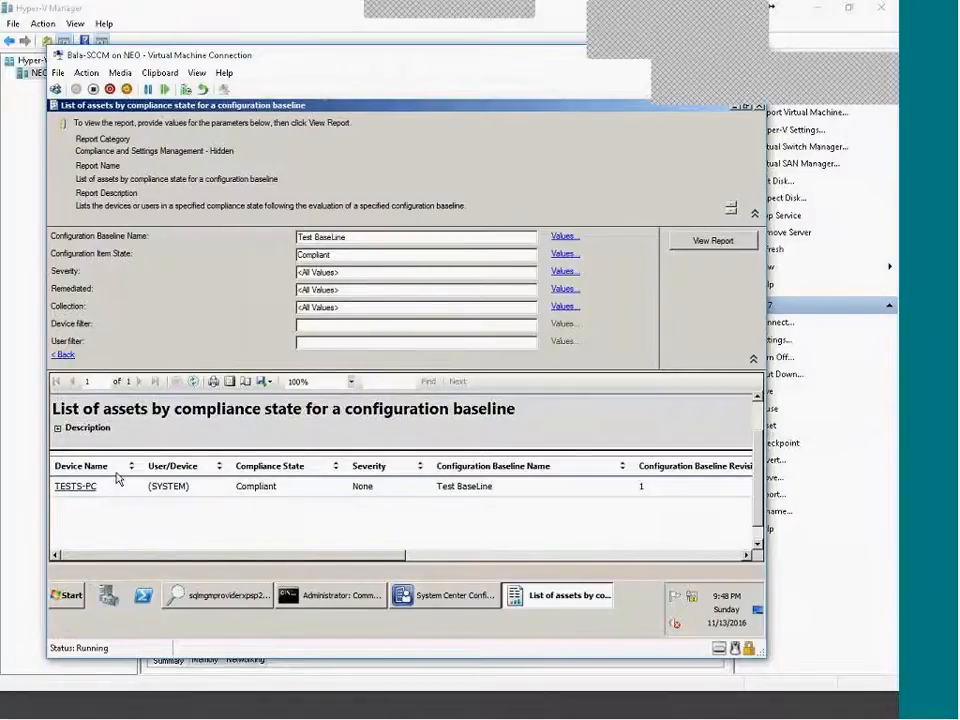
left_click(62, 356)
Set the baseline compliance report aside and scroll down the Reports list.
left_click(561, 612)
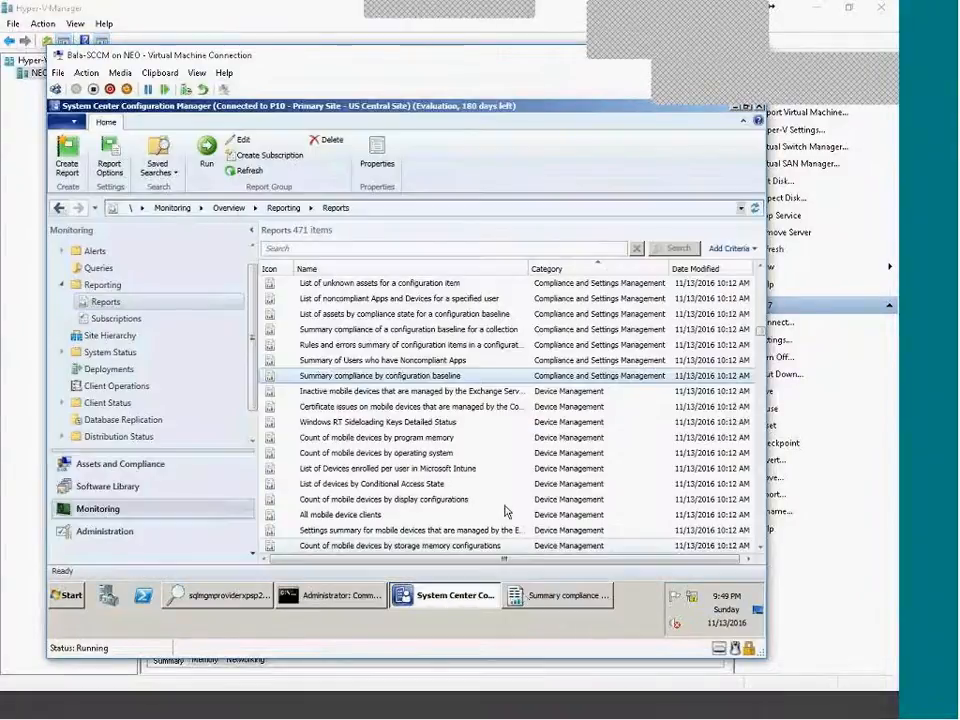
scroll(508, 461, "down", 10)
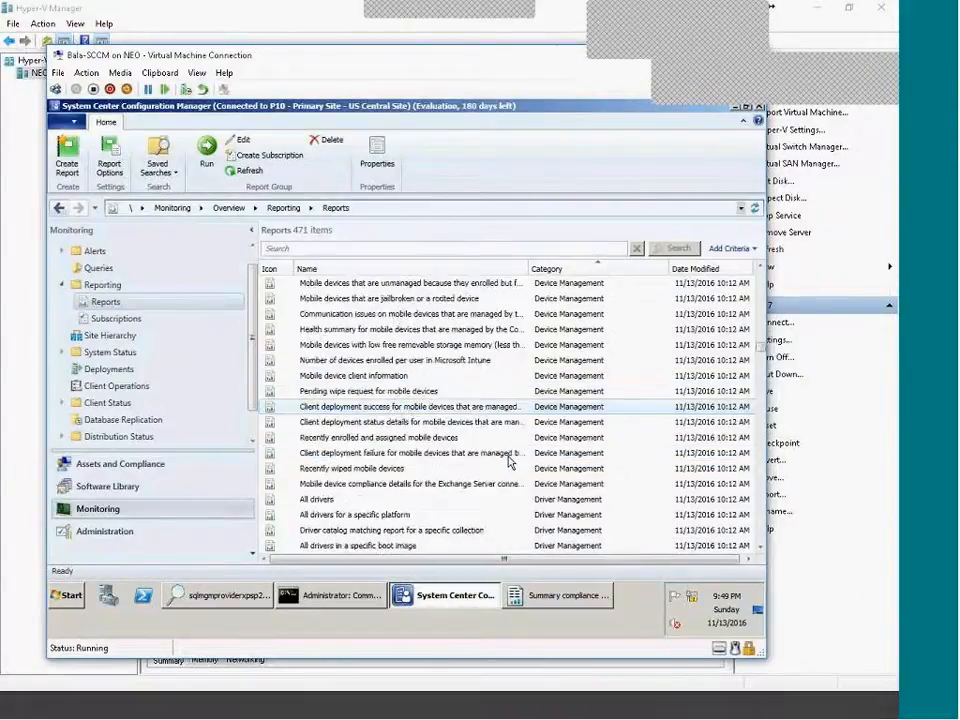
scroll(508, 461, "down", 12)
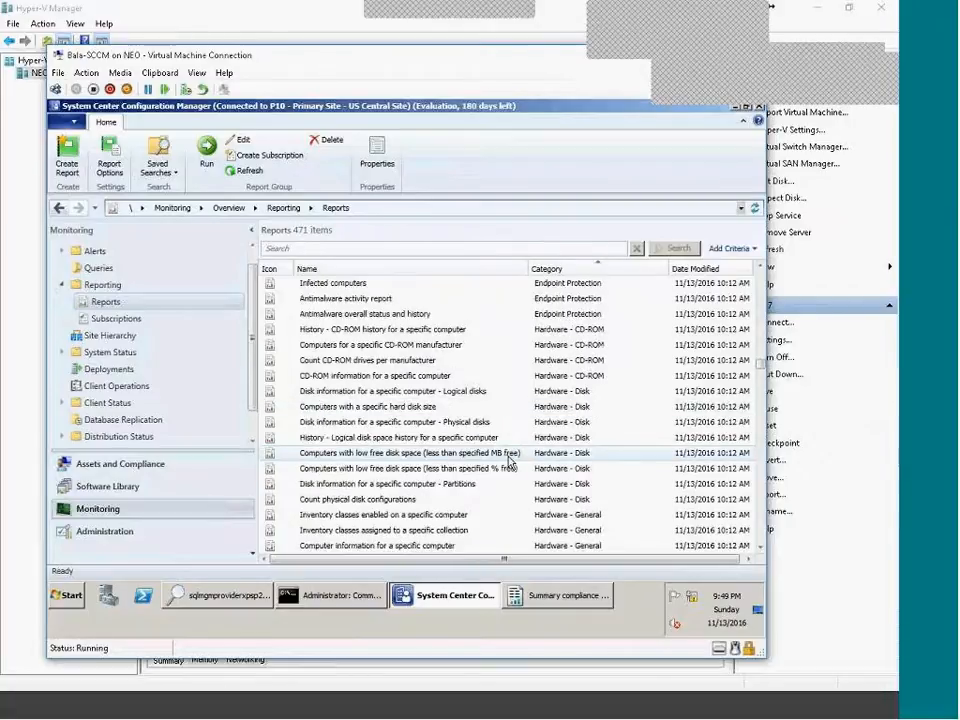
scroll(508, 461, "down", 5)
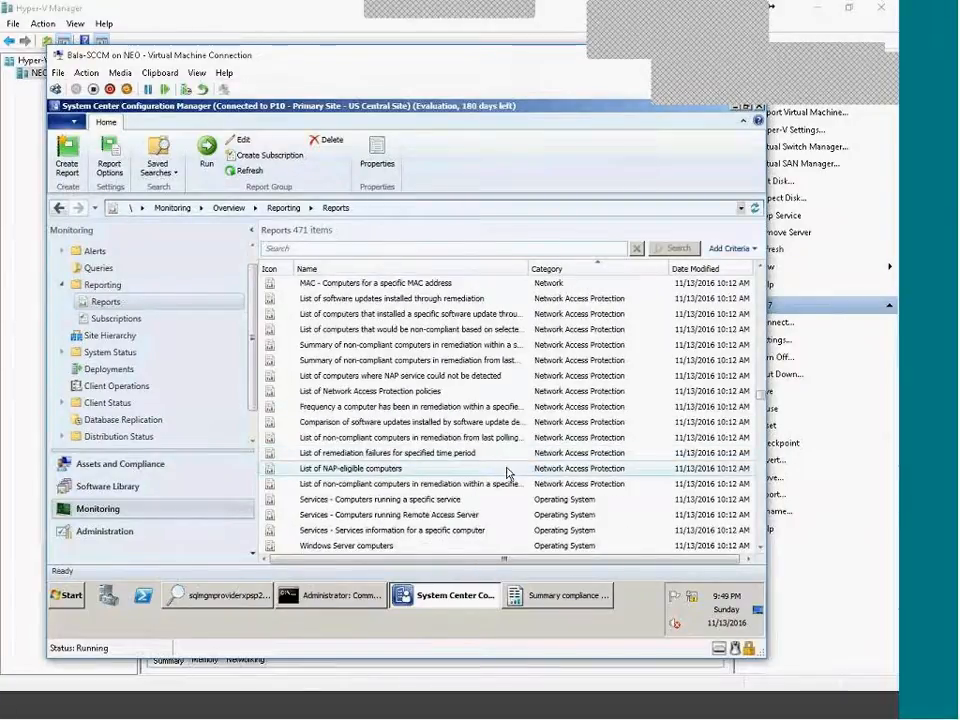
scroll(505, 458, "down", 15)
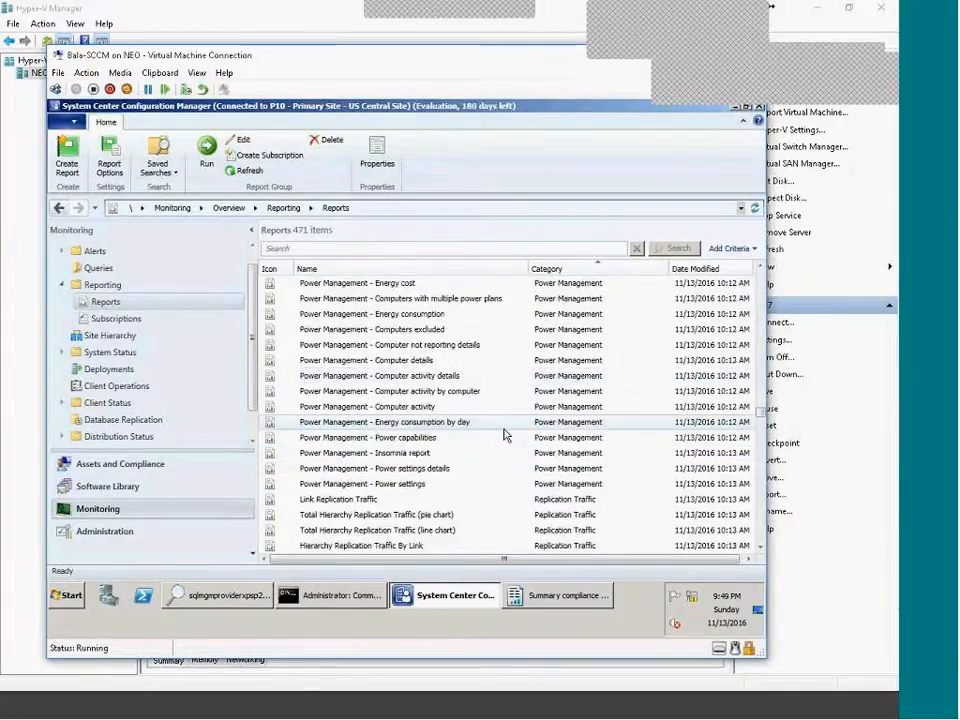
scroll(507, 436, "down", 15)
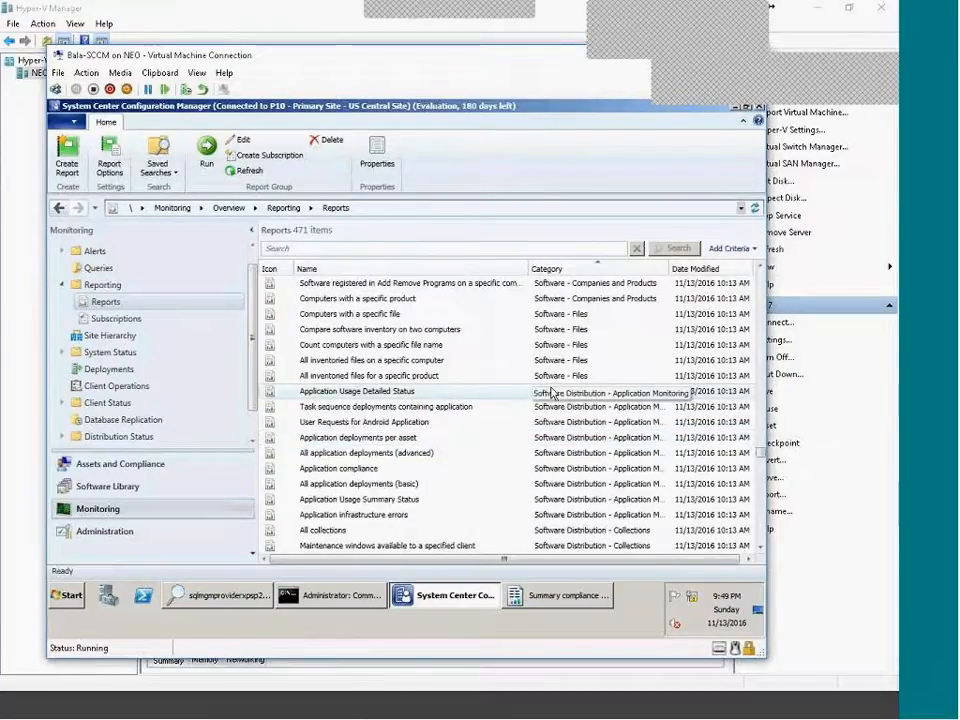
Widen the Category column and select the All package and program deployments report.
left_click_drag(668, 268, 727, 268)
scroll(604, 455, "down", 2)
scroll(604, 455, "down", 9)
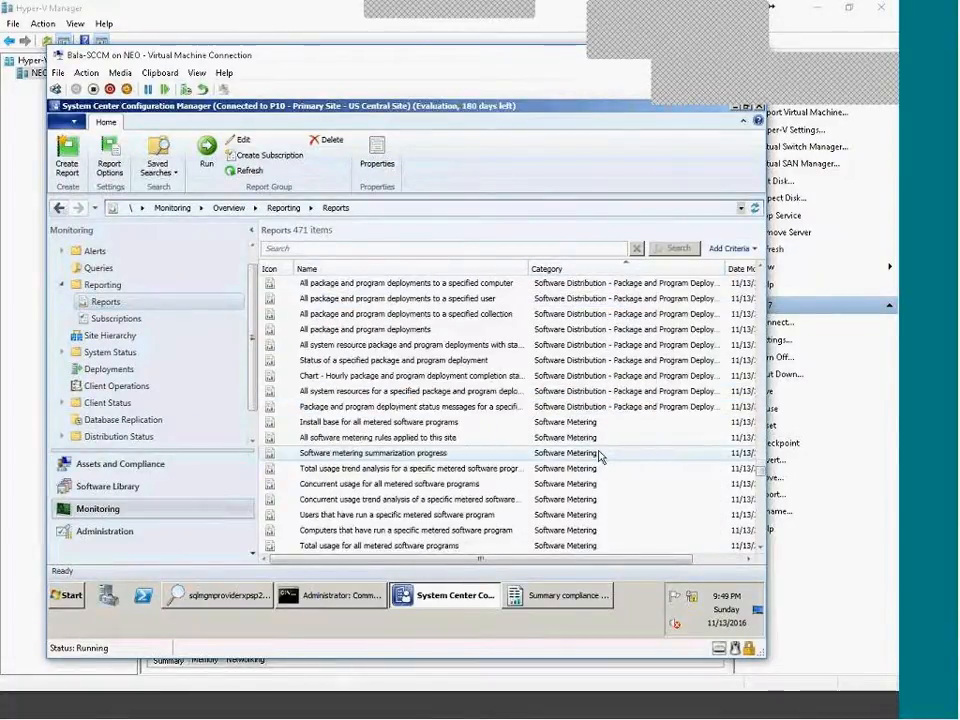
scroll(600, 455, "up", 1)
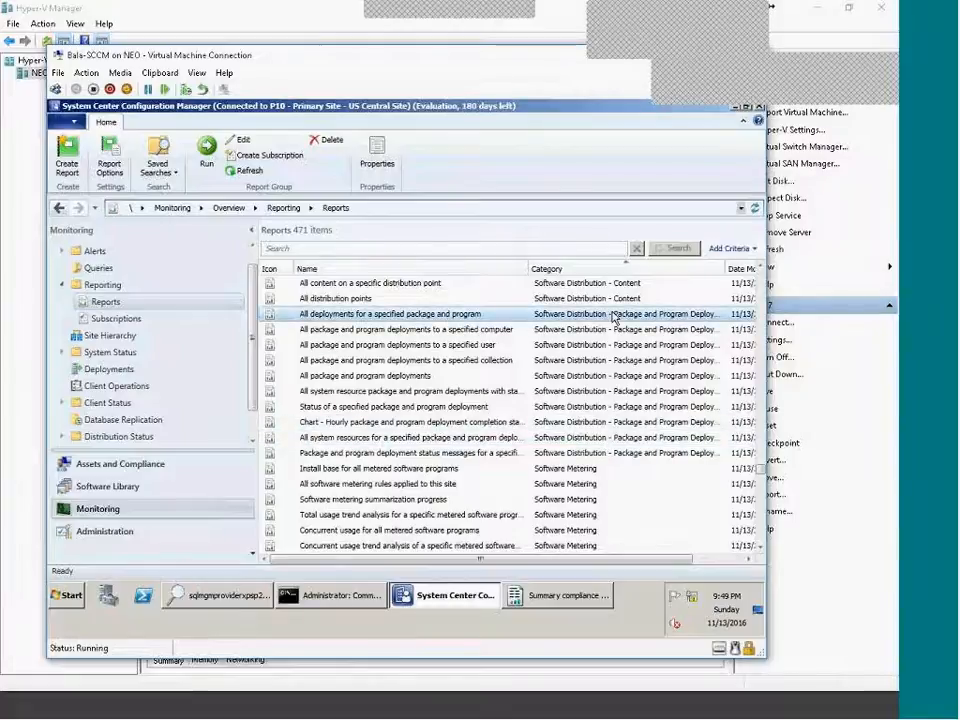
left_click(428, 377)
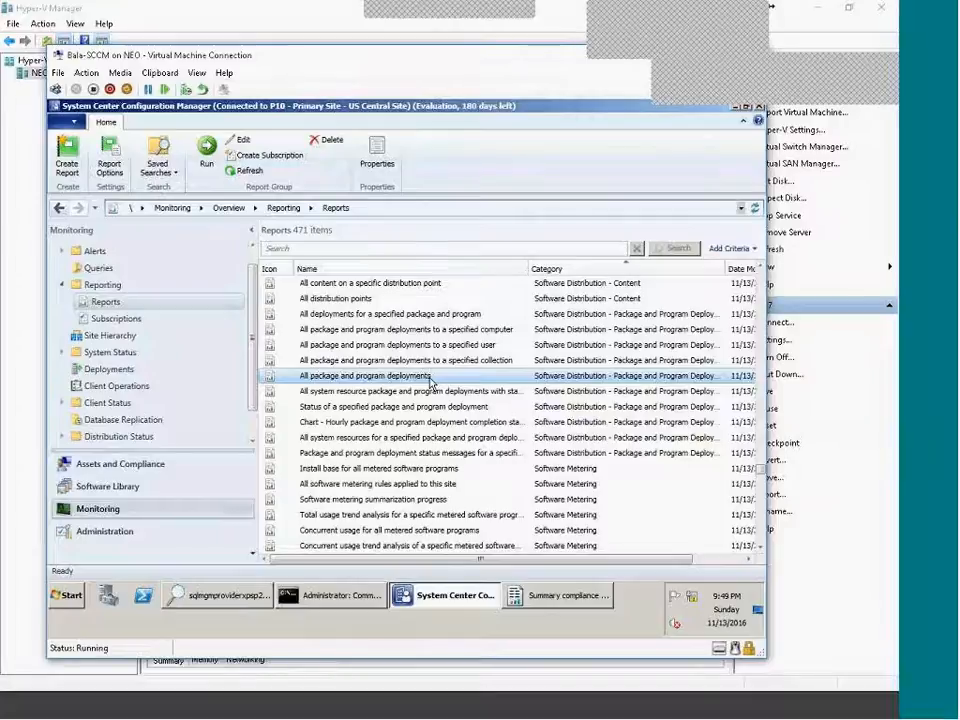
Run the All package and program deployments report in an enlarged window.
right_click(430, 380)
left_click(461, 389)
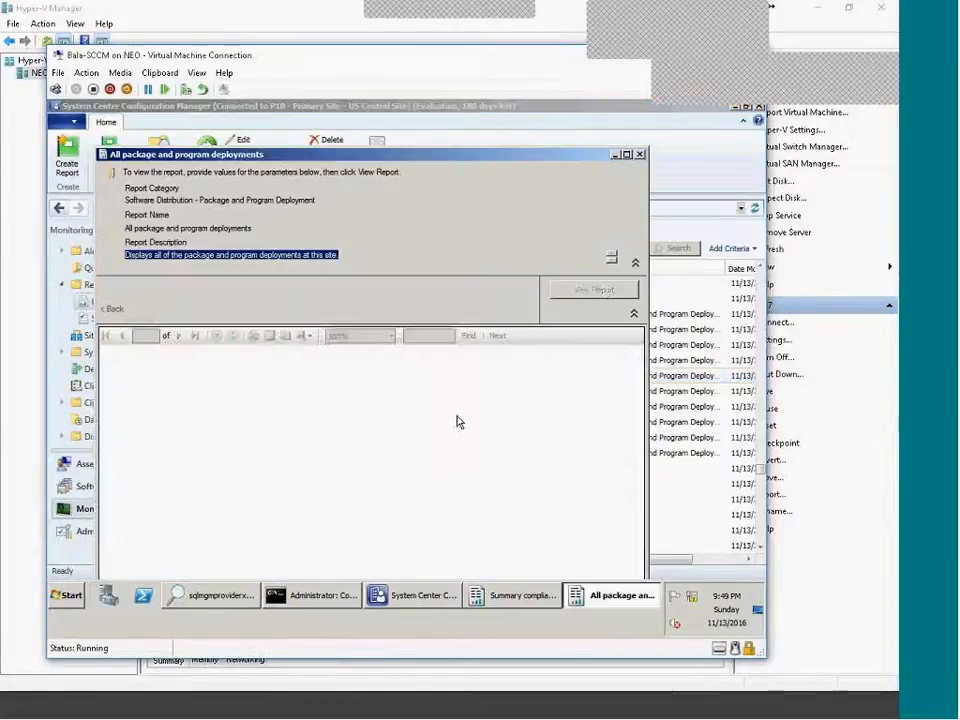
double_click(461, 156)
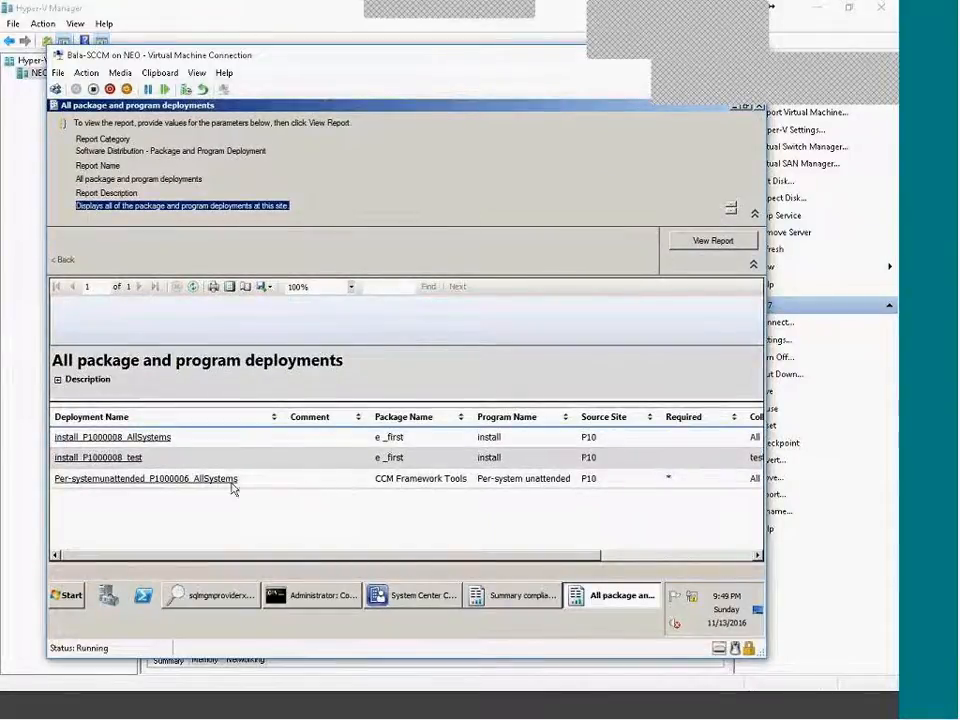
Review rejected computers and INHYDTCS-CM01 status messages for install_P1000008_AllSystems, then return to all deployments.
left_click(115, 438)
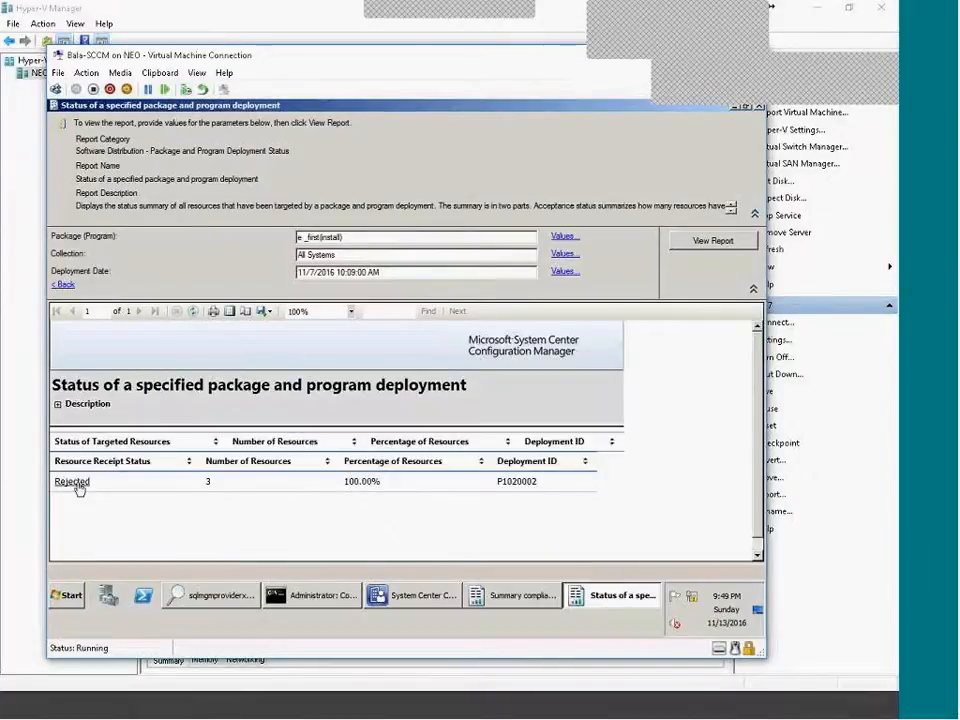
left_click(72, 482)
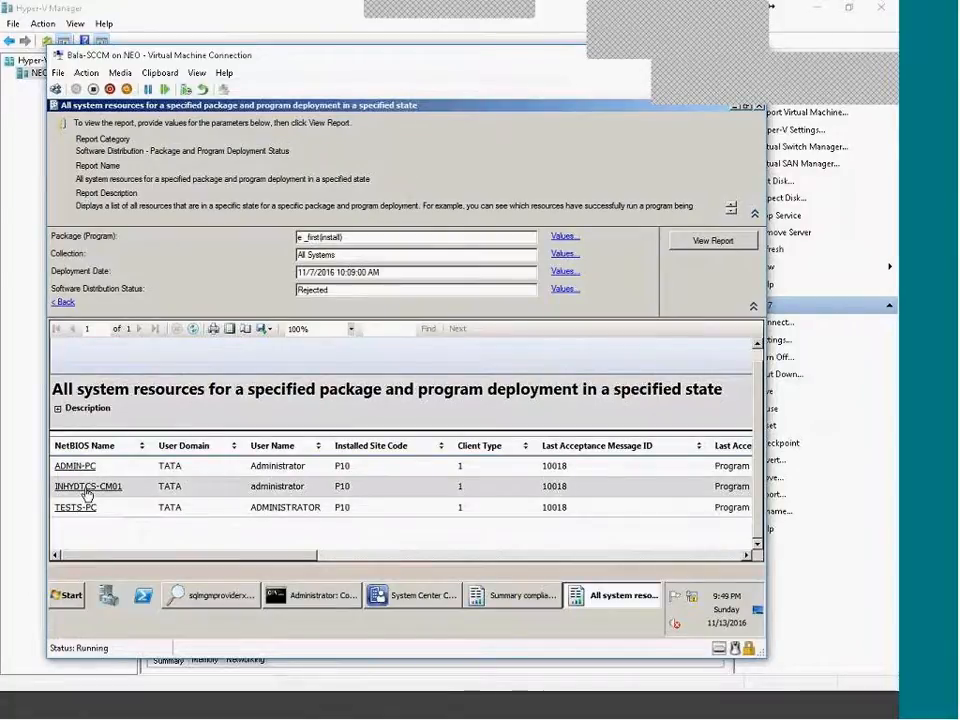
left_click(66, 486)
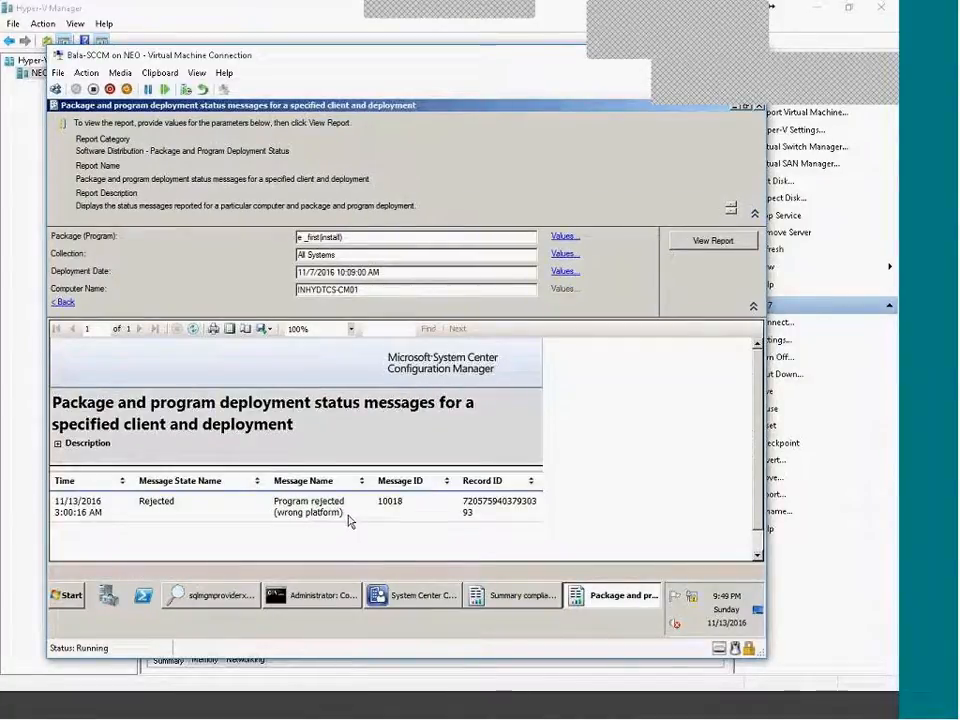
left_click(63, 303)
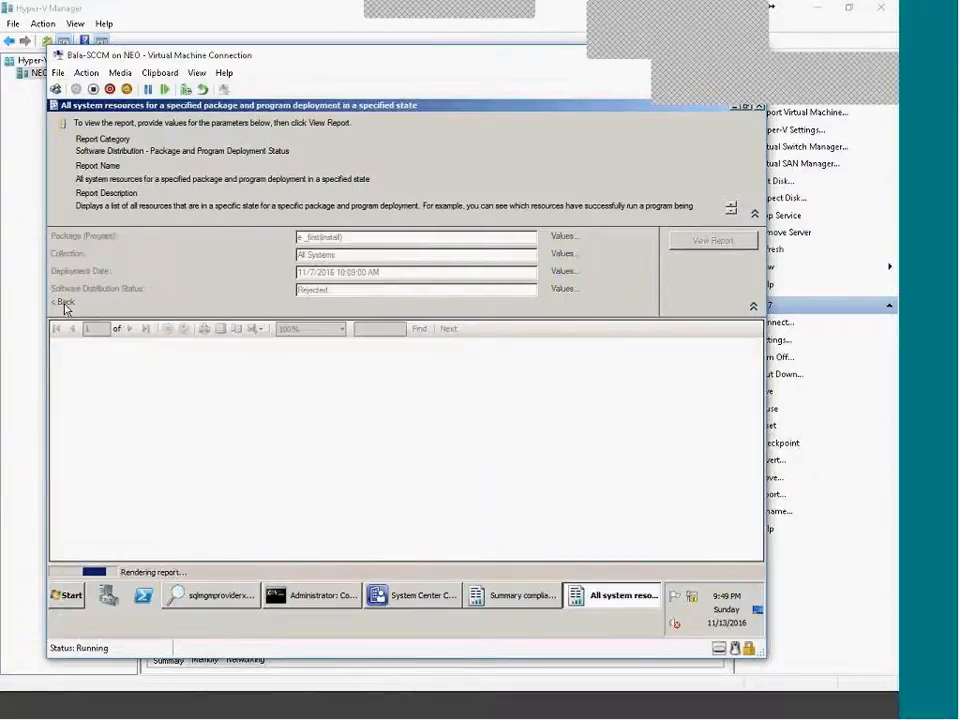
left_click(100, 501)
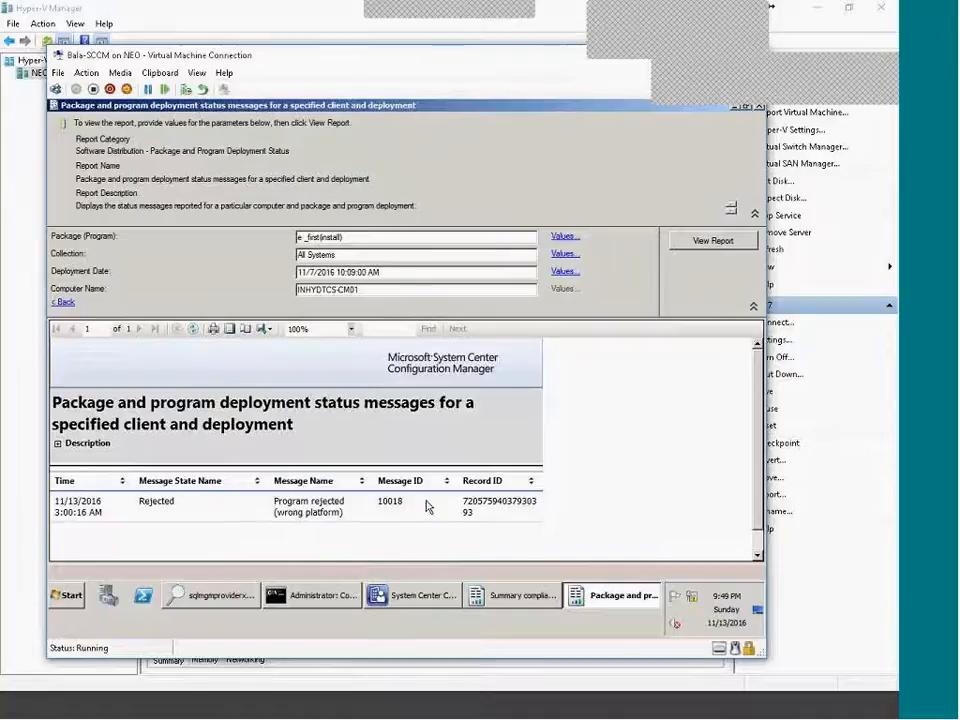
left_click(64, 302)
left_click(64, 302)
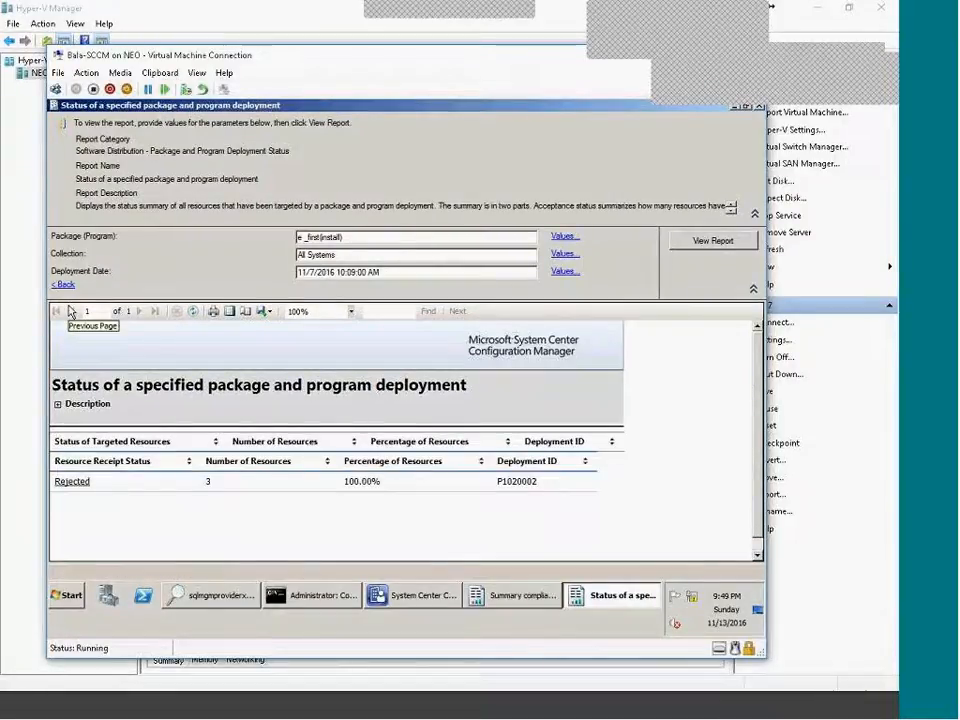
left_click(63, 284)
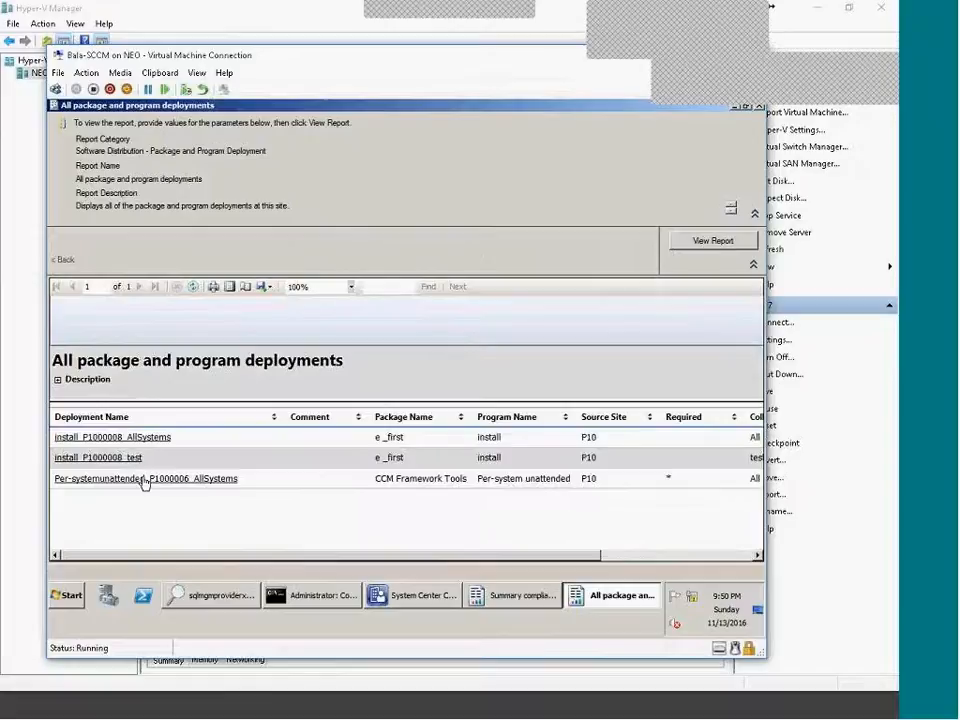
Drill into CCM Framework Tools succeeded and accepted computers, down to TESTS-PC's status messages.
left_click(145, 479)
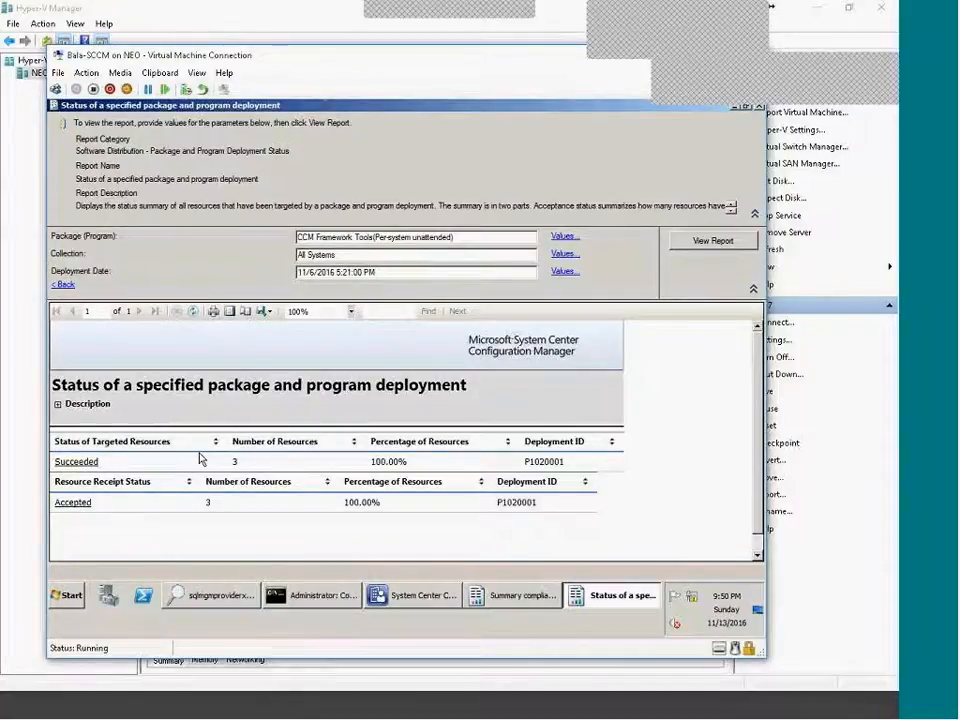
left_click(72, 463)
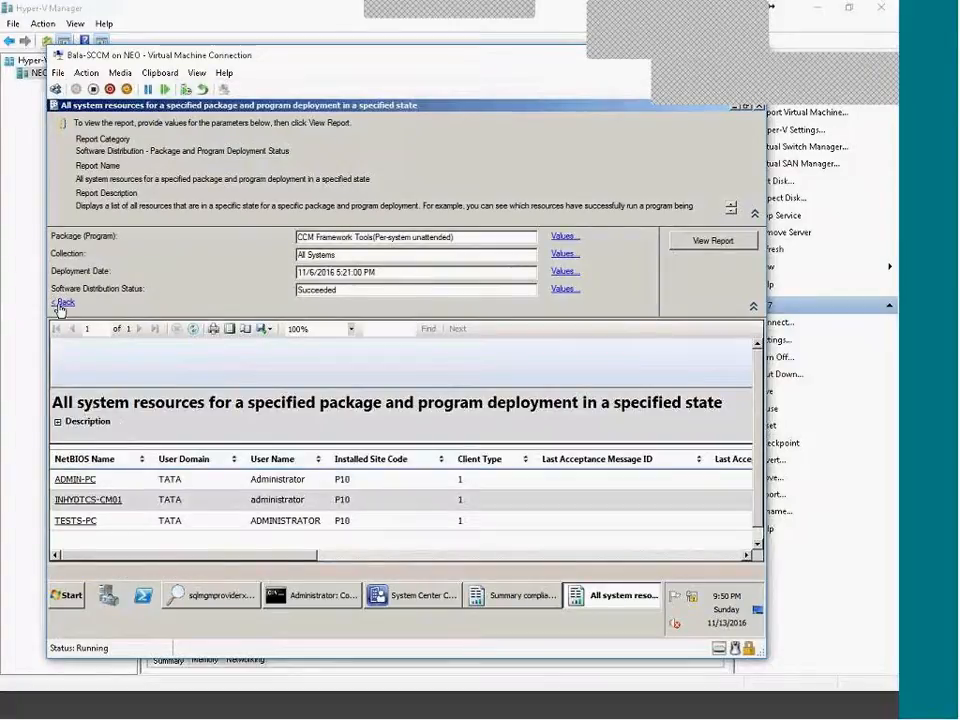
left_click(60, 304)
left_click(84, 506)
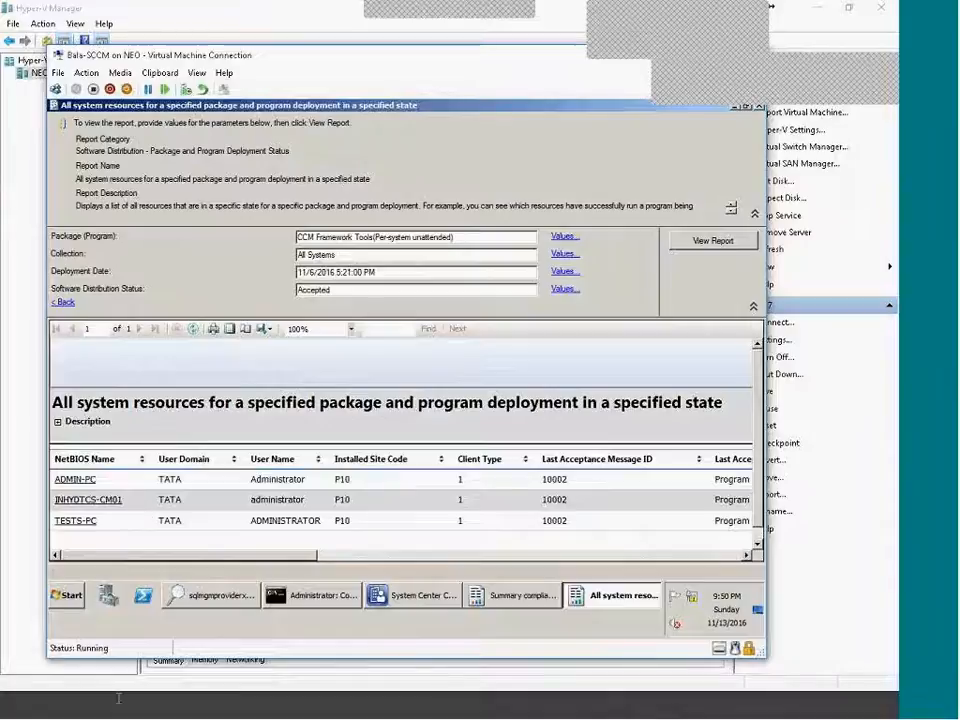
left_click(76, 521)
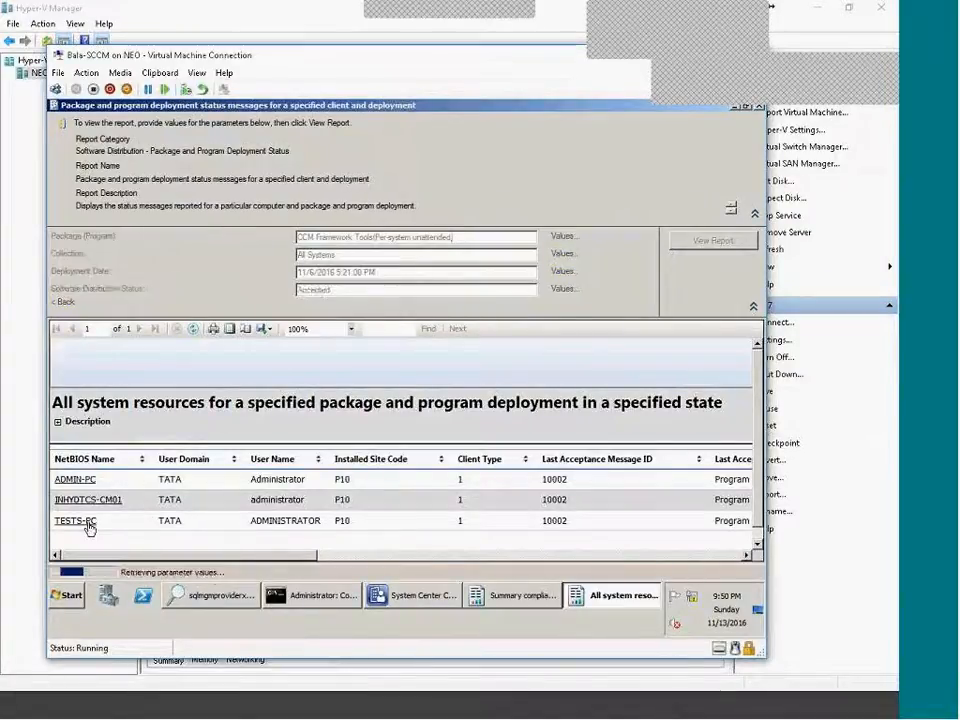
scroll(139, 489, "down", 2)
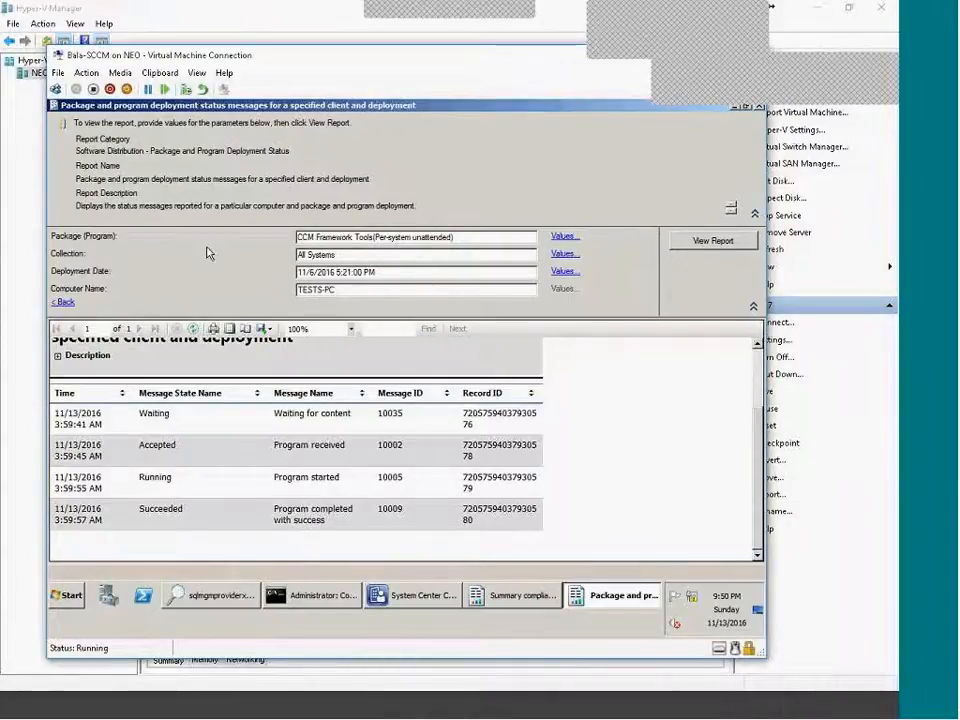
Step back to the deployment status summary and bring the reports list forward.
left_click(62, 303)
left_click(62, 302)
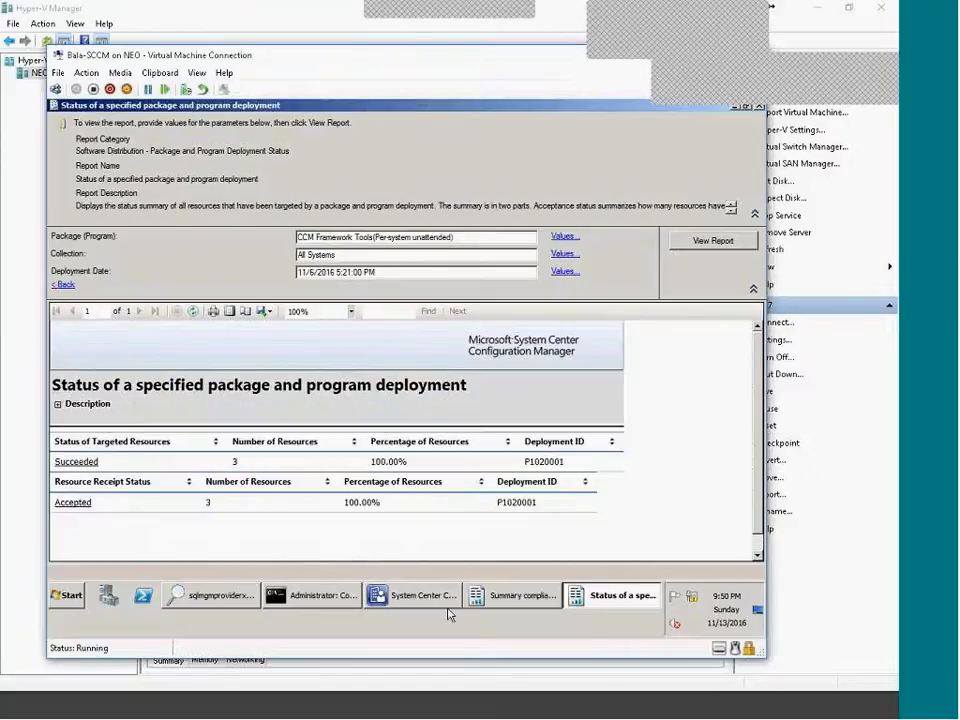
left_click(433, 600)
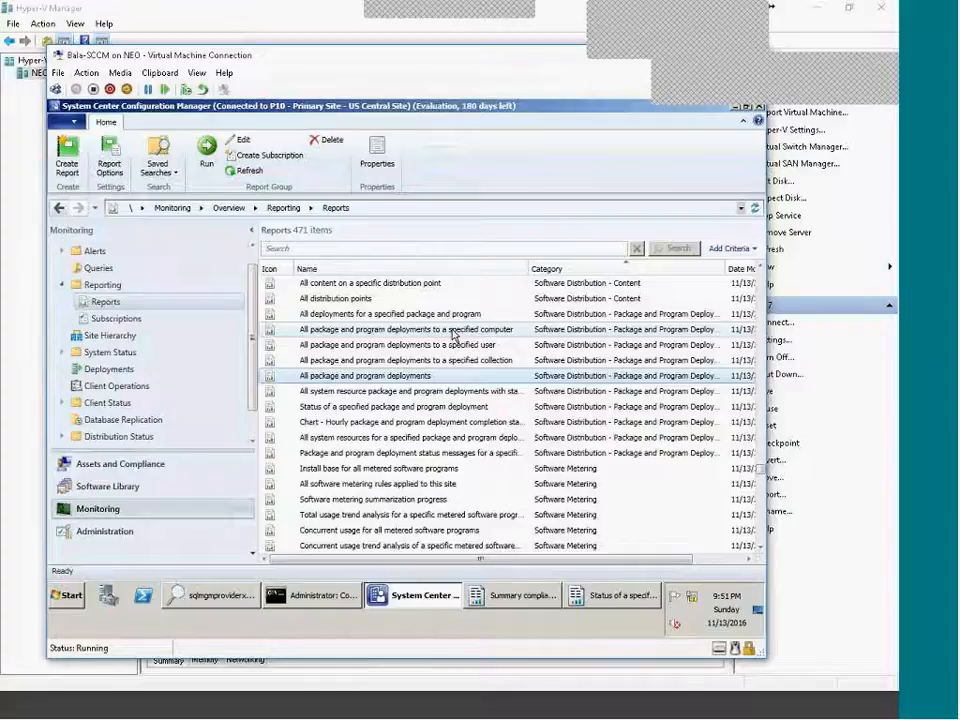
Drill through Per-system unattended succeeded computers to ADMIN-PC's deployment status messages.
right_click(452, 384)
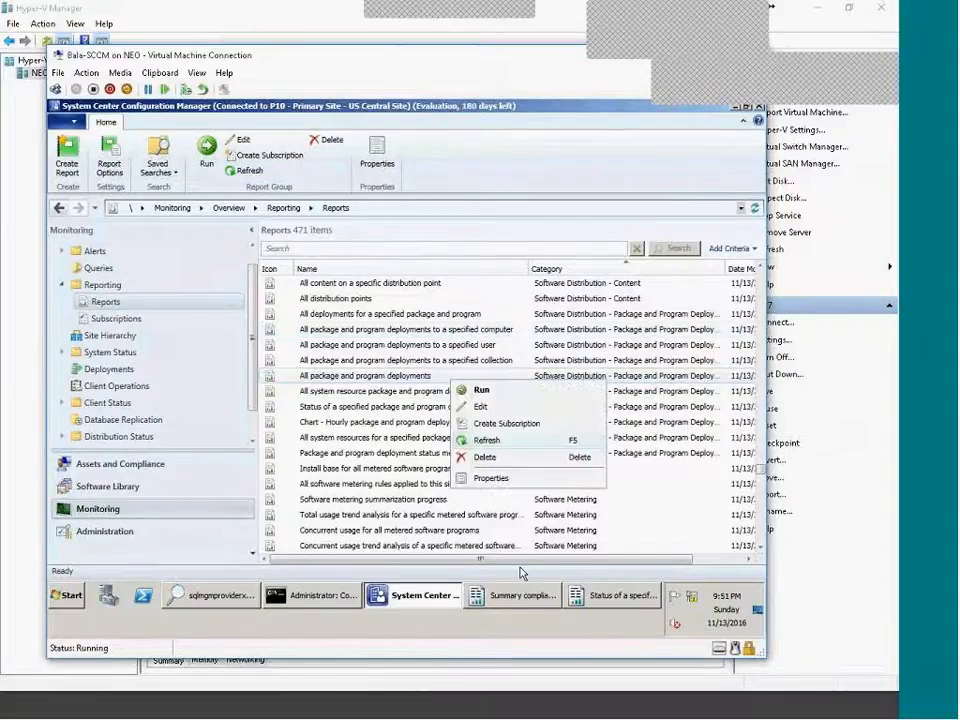
left_click(524, 598)
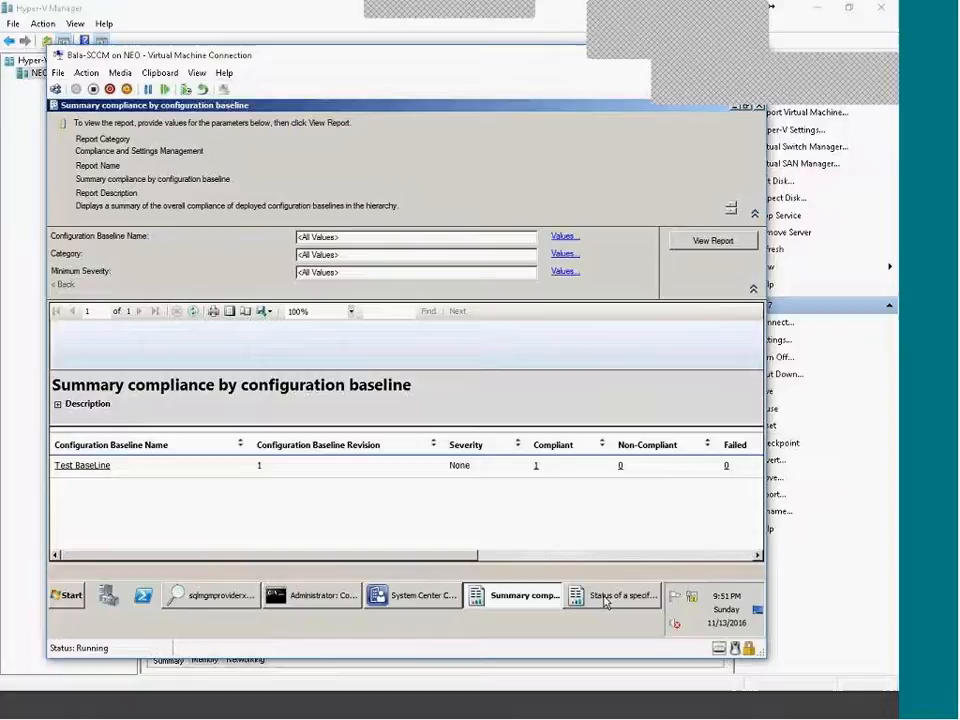
left_click(622, 596)
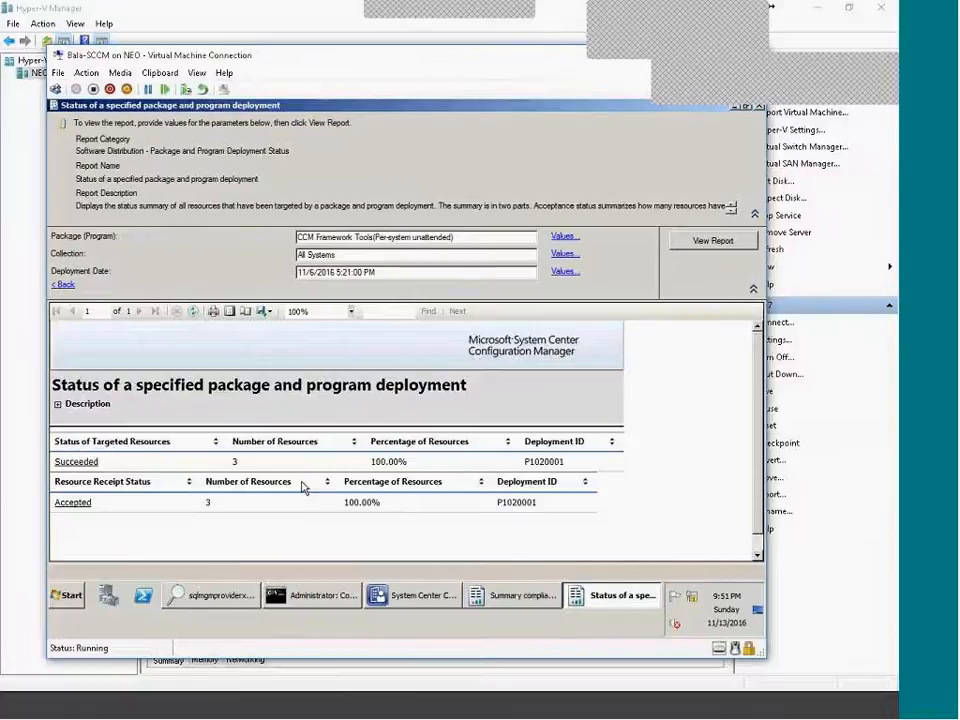
left_click(63, 284)
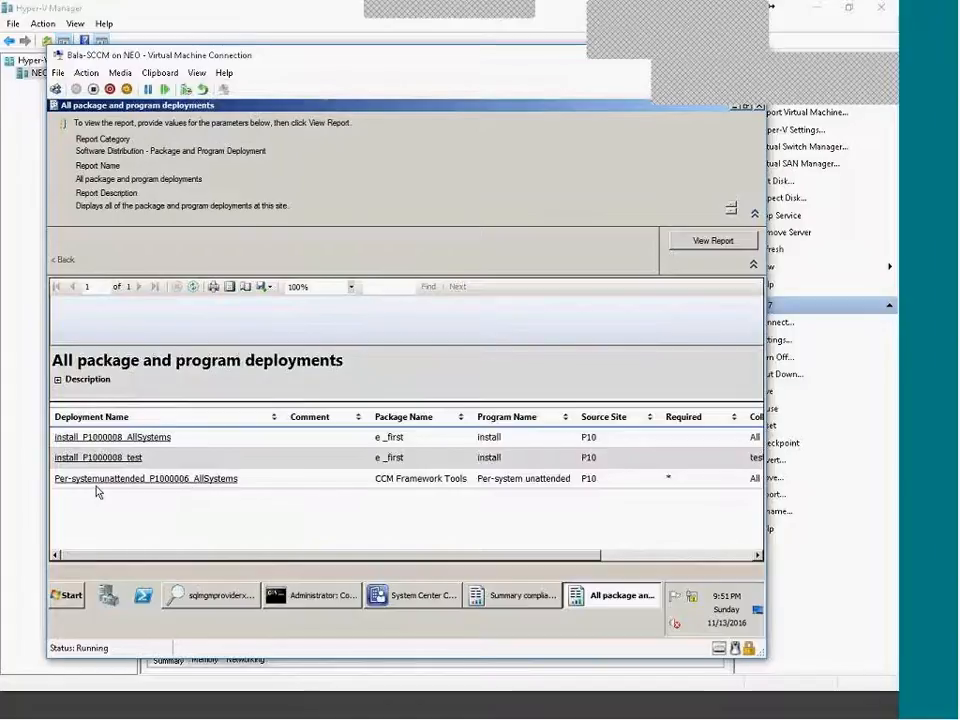
left_click(180, 487)
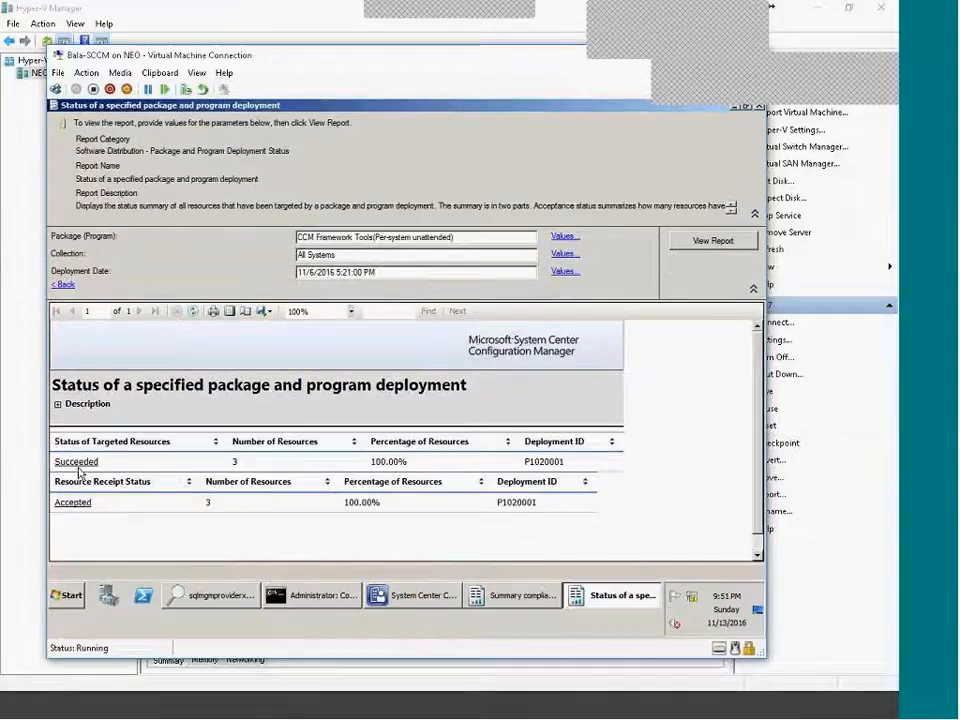
left_click(79, 464)
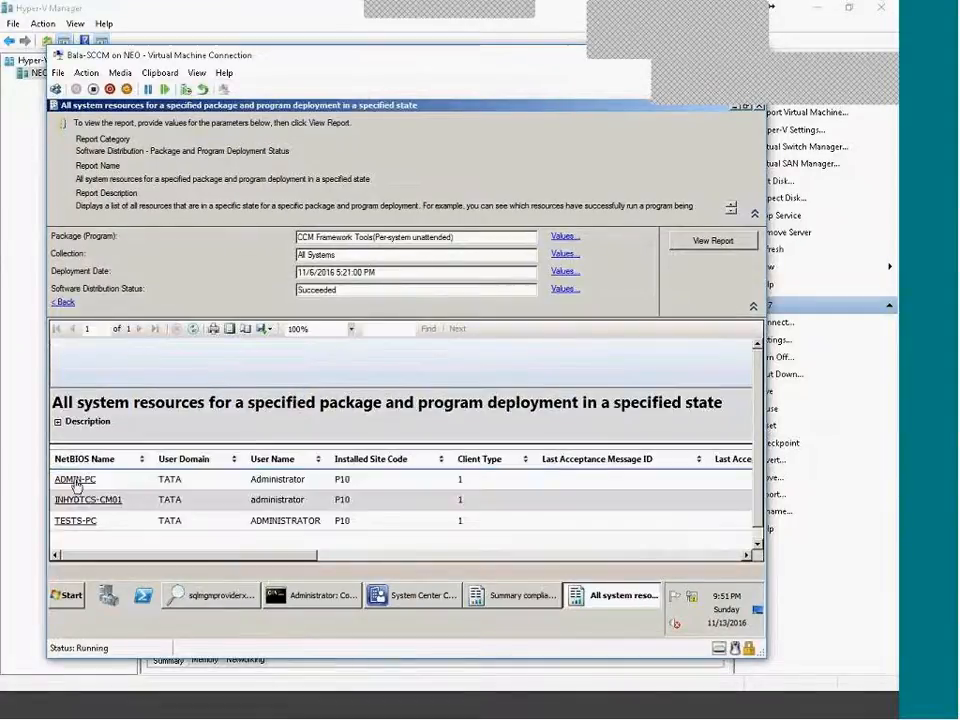
left_click(77, 482)
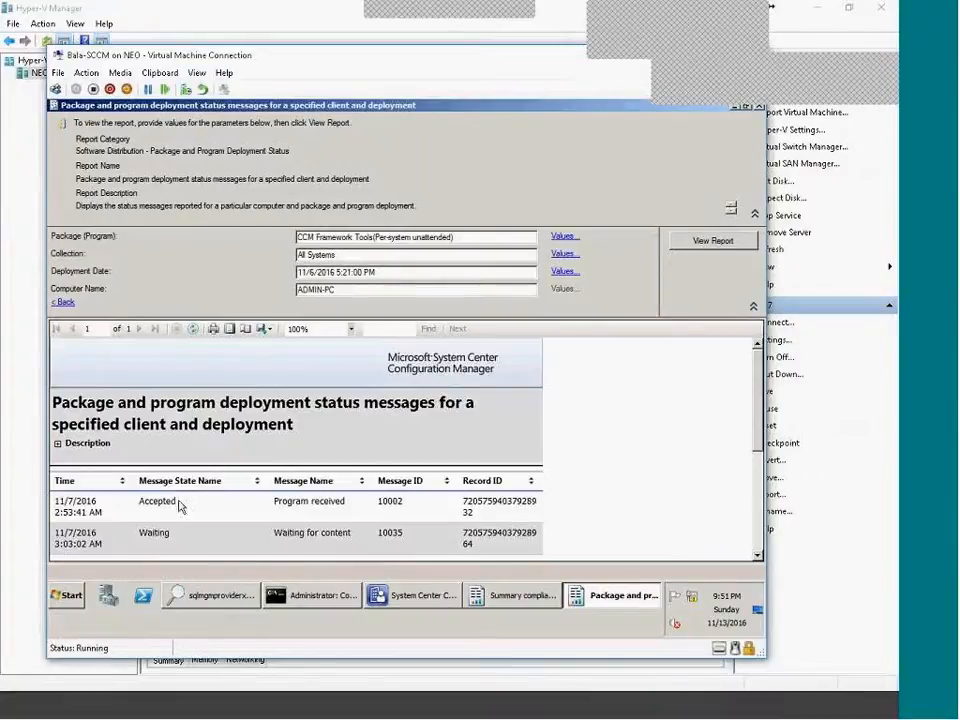
scroll(434, 479, "down", 1)
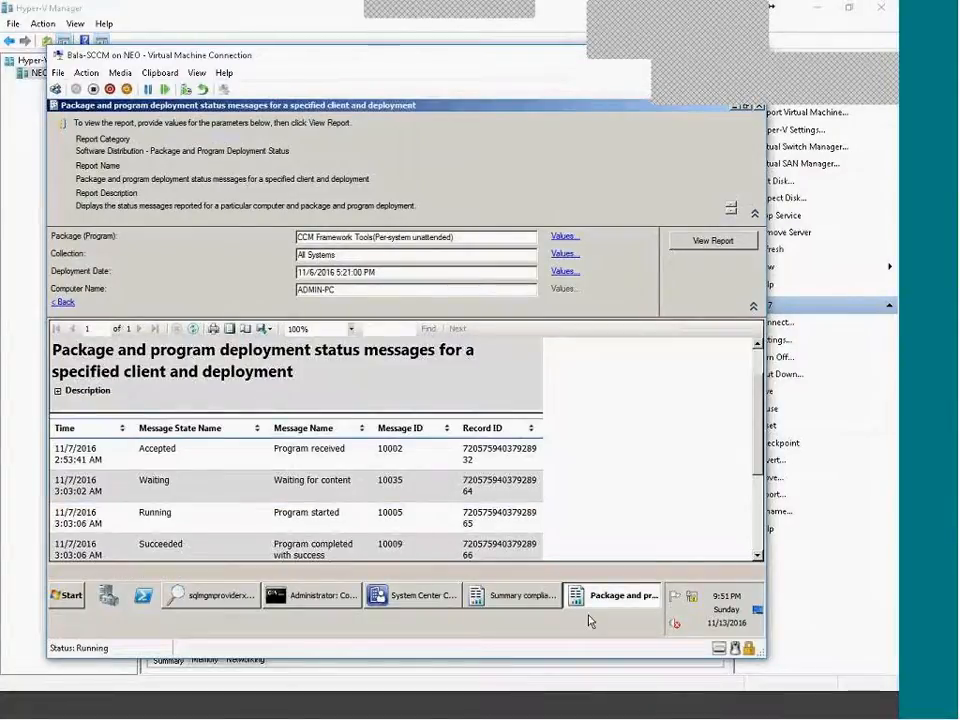
Minimize the status messages report and scroll up the Configuration Manager reports list.
left_click(603, 605)
left_click(432, 600)
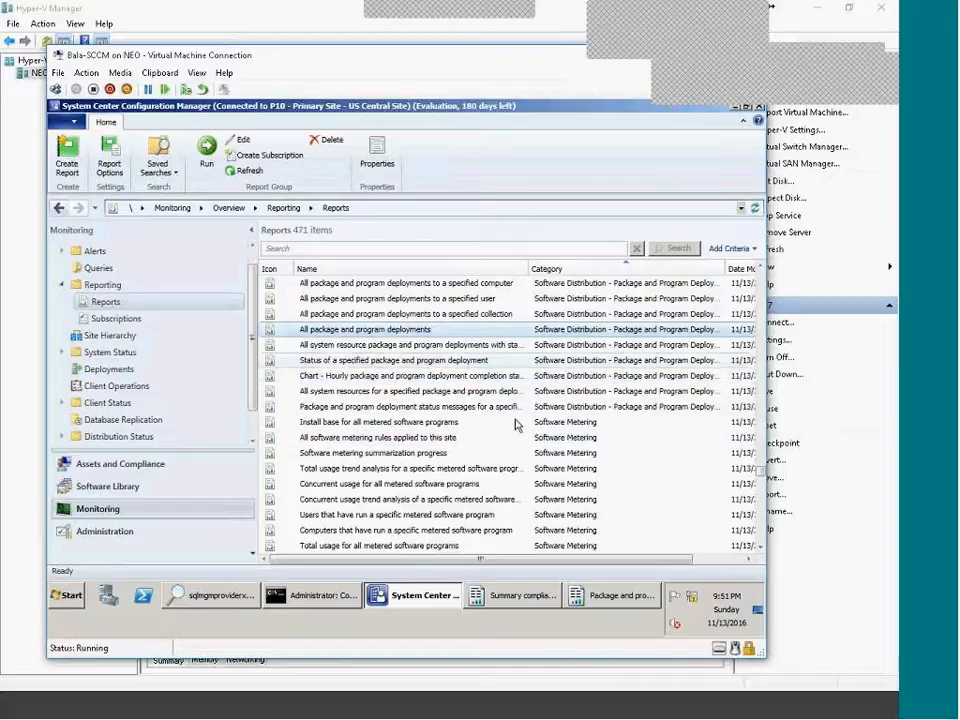
scroll(430, 350, "up", 1)
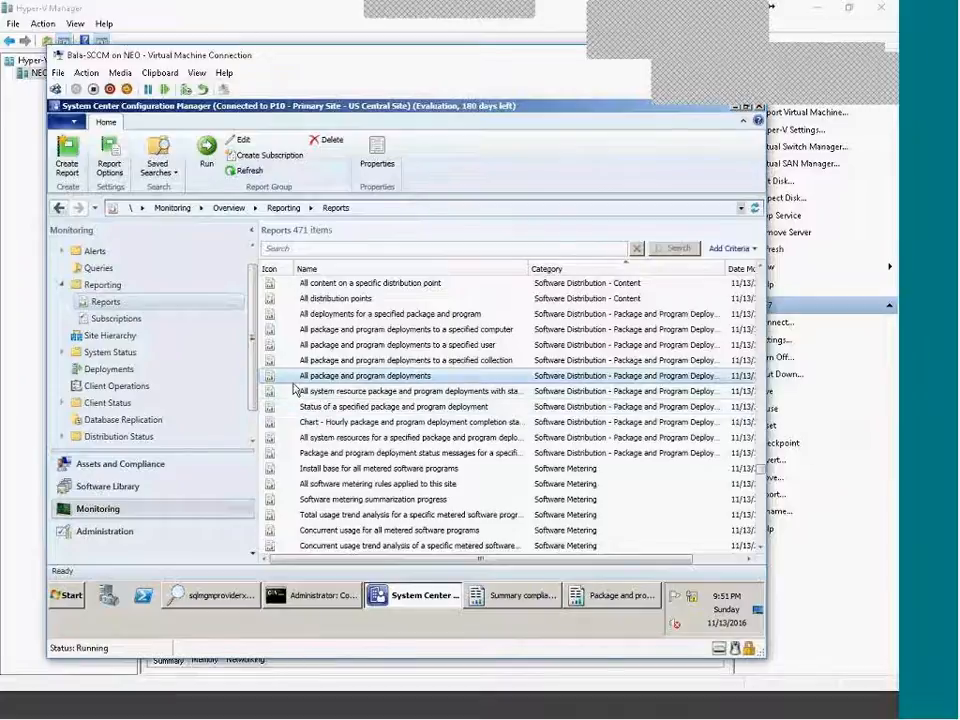
scroll(456, 401, "up", 10)
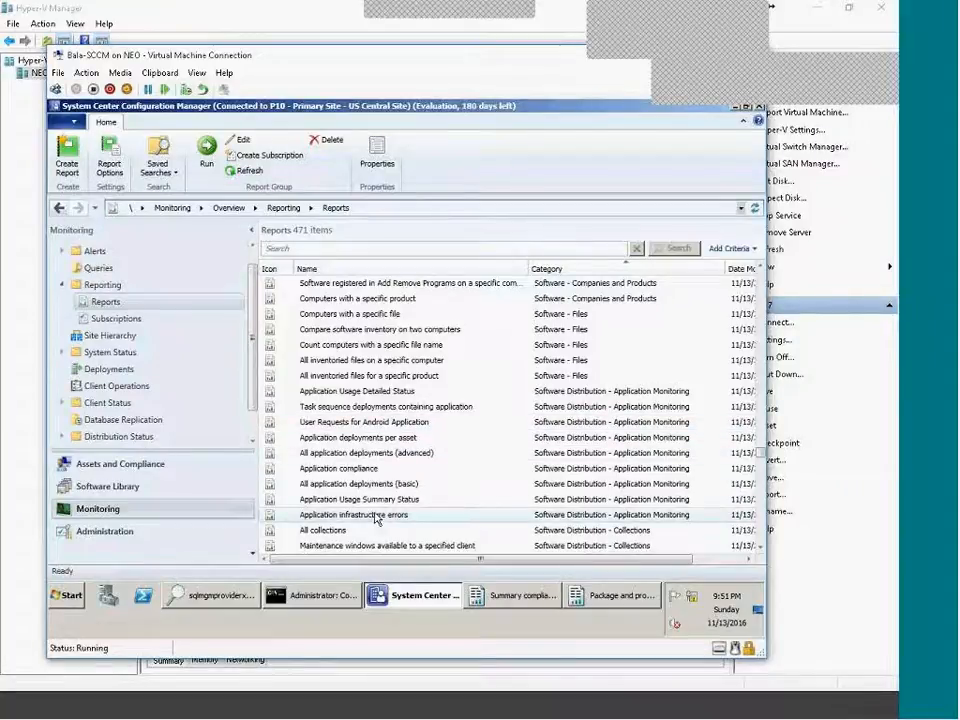
Run All application deployments (advanced) with Choose By Application, all applications and all collections.
right_click(360, 456)
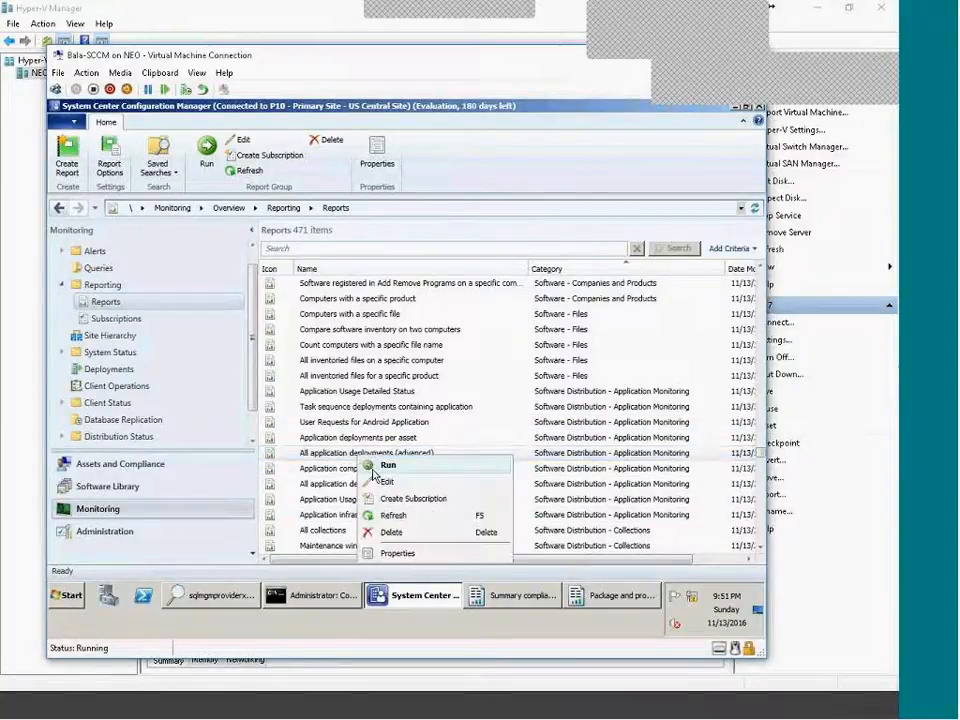
left_click(378, 467)
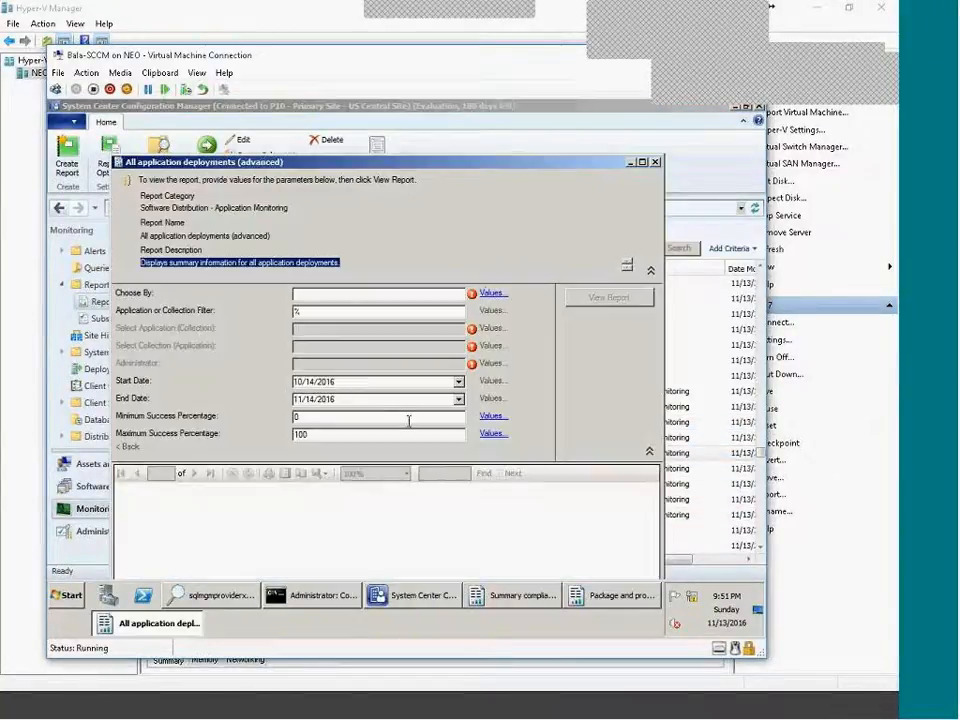
left_click(491, 294)
left_click(247, 327)
double_click(247, 327)
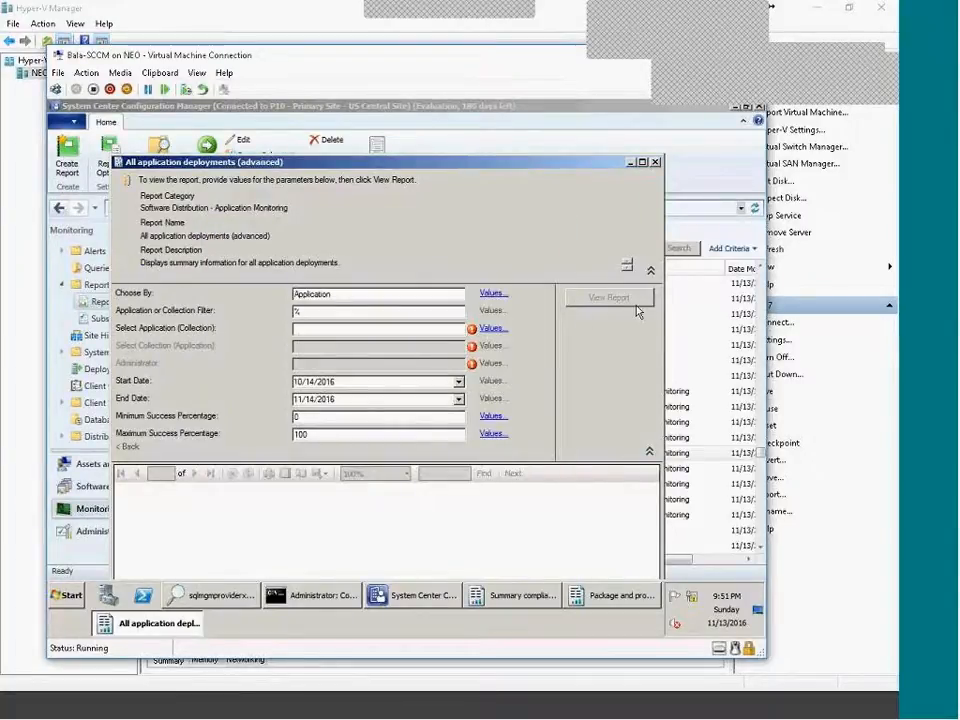
left_click(489, 328)
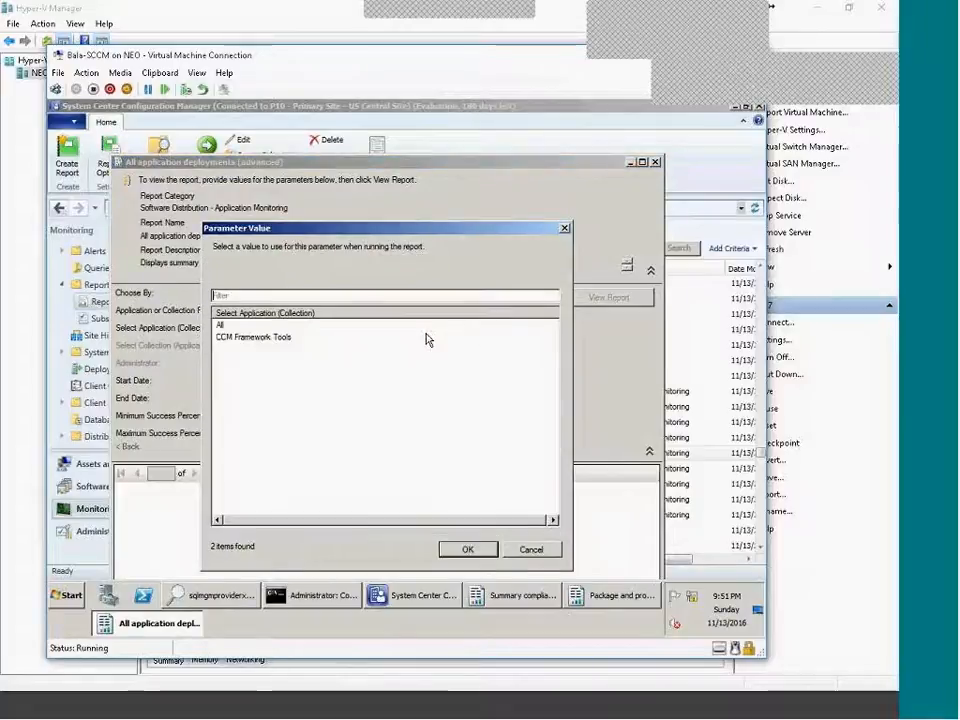
left_click(241, 326)
double_click(241, 326)
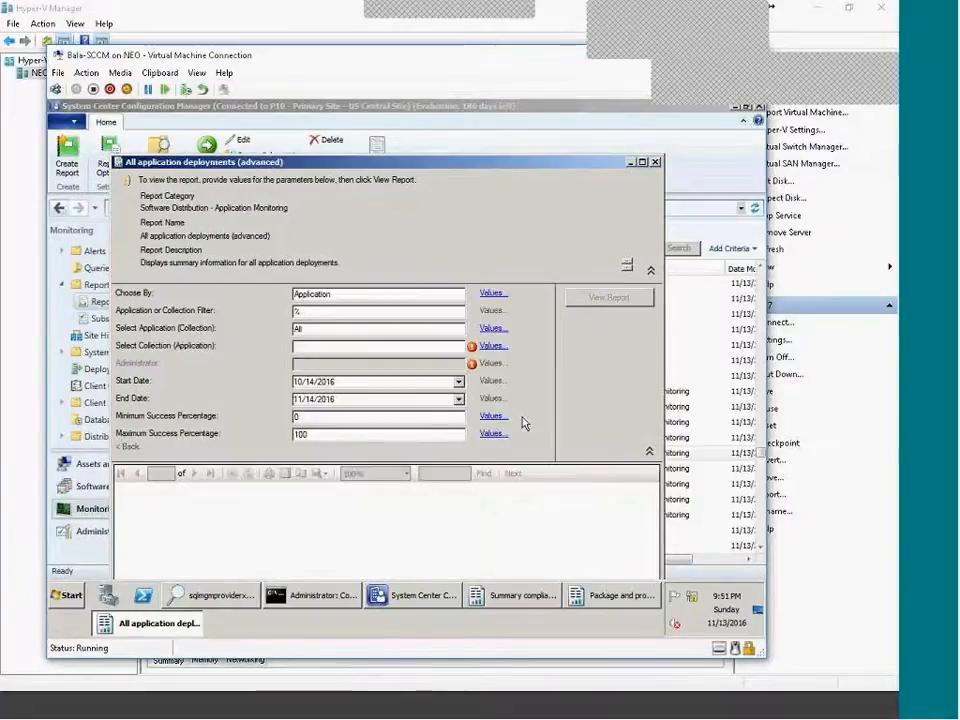
left_click(490, 346)
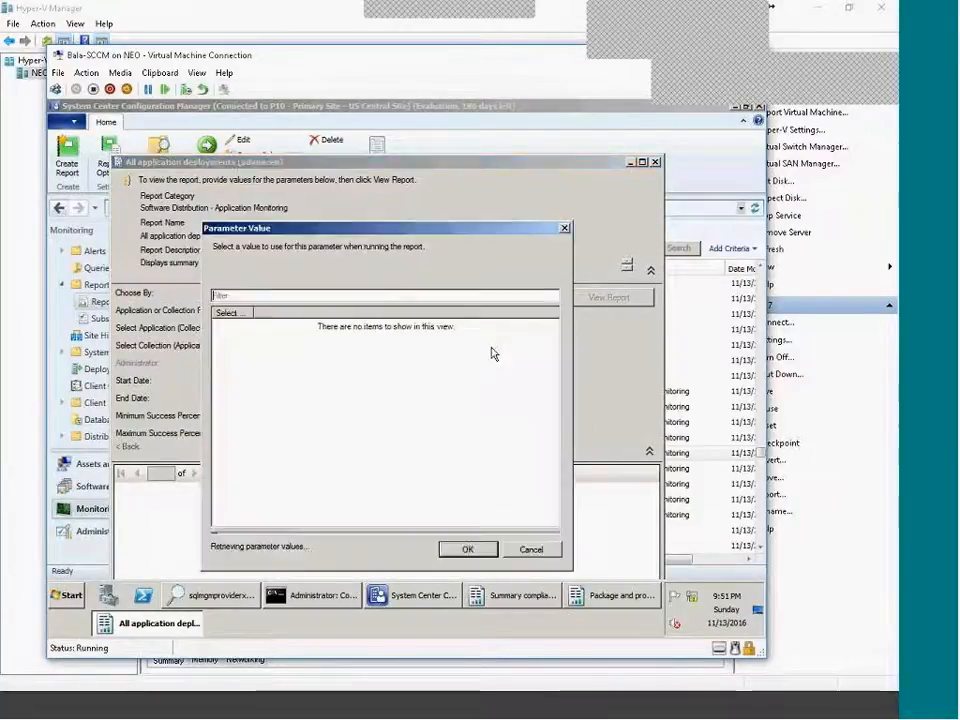
left_click(254, 326)
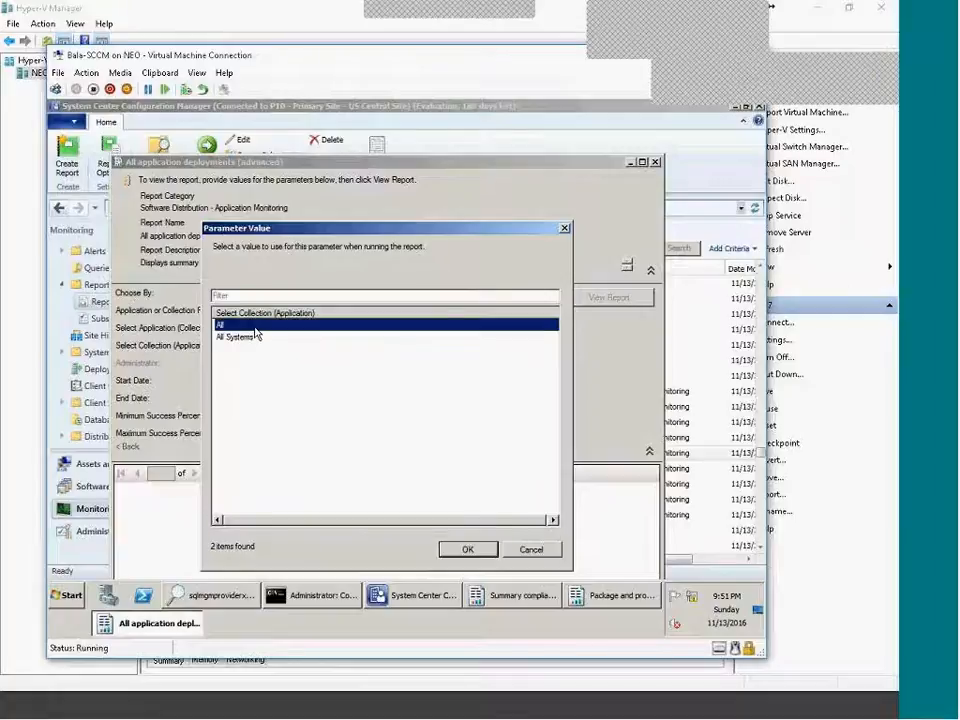
left_click(495, 552)
Generate the report and enlarge its window to full size.
left_click(622, 304)
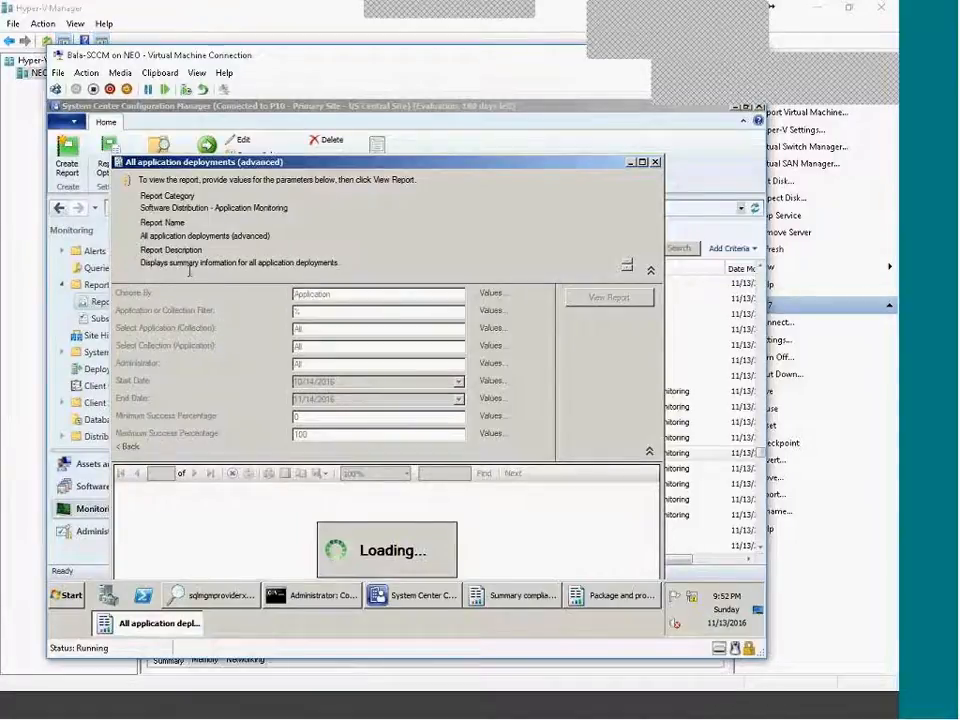
left_click_drag(238, 263, 346, 256)
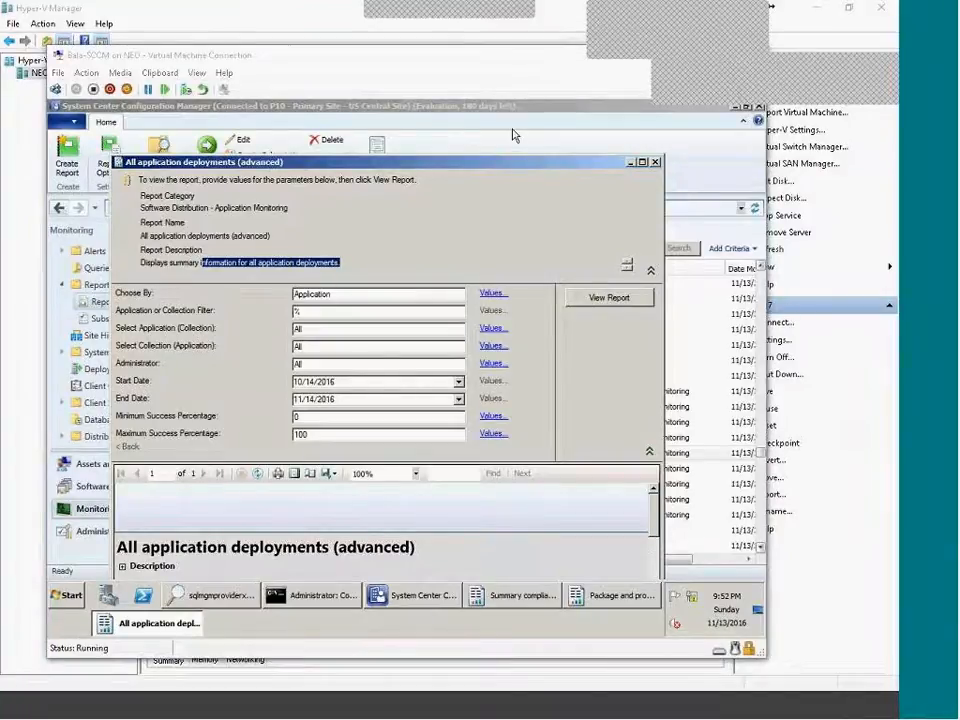
double_click(525, 162)
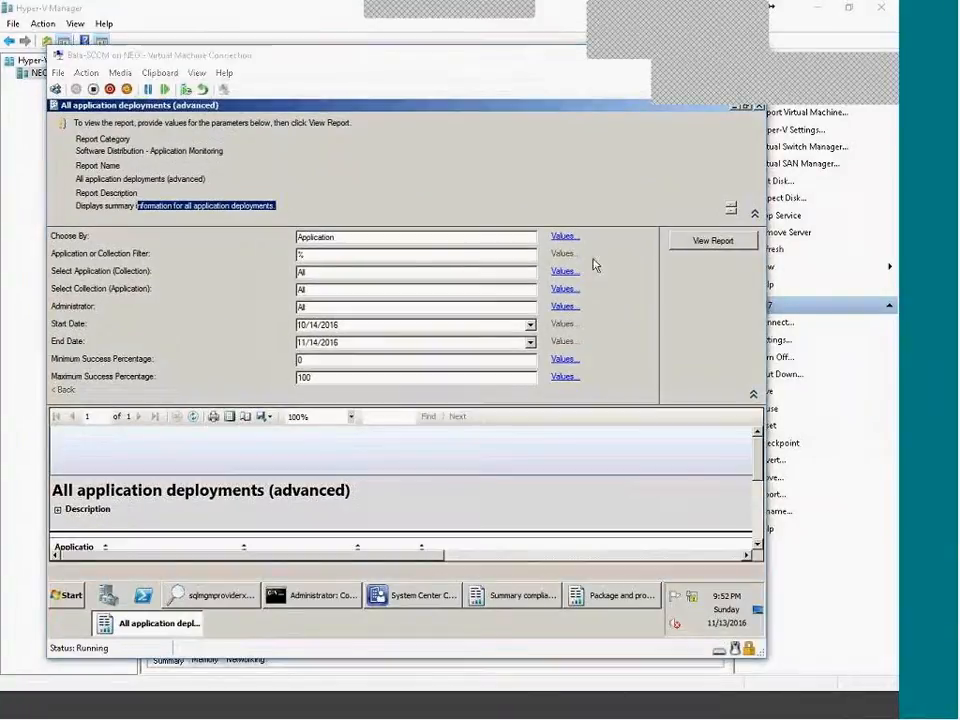
Set the report's start date to 10/14/2016.
left_click(757, 517)
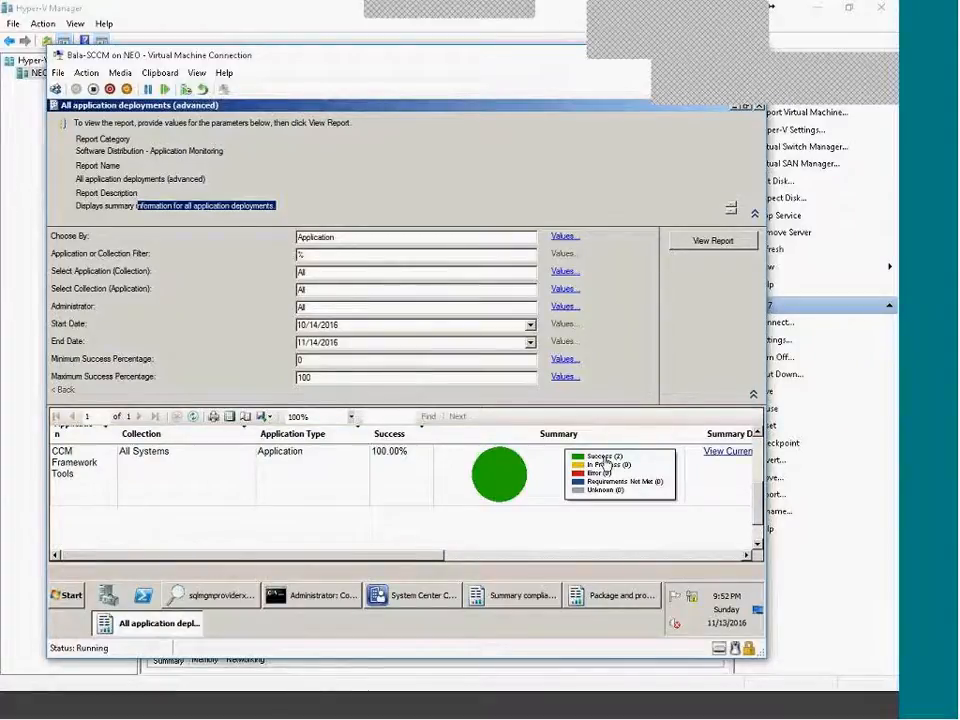
left_click(531, 326)
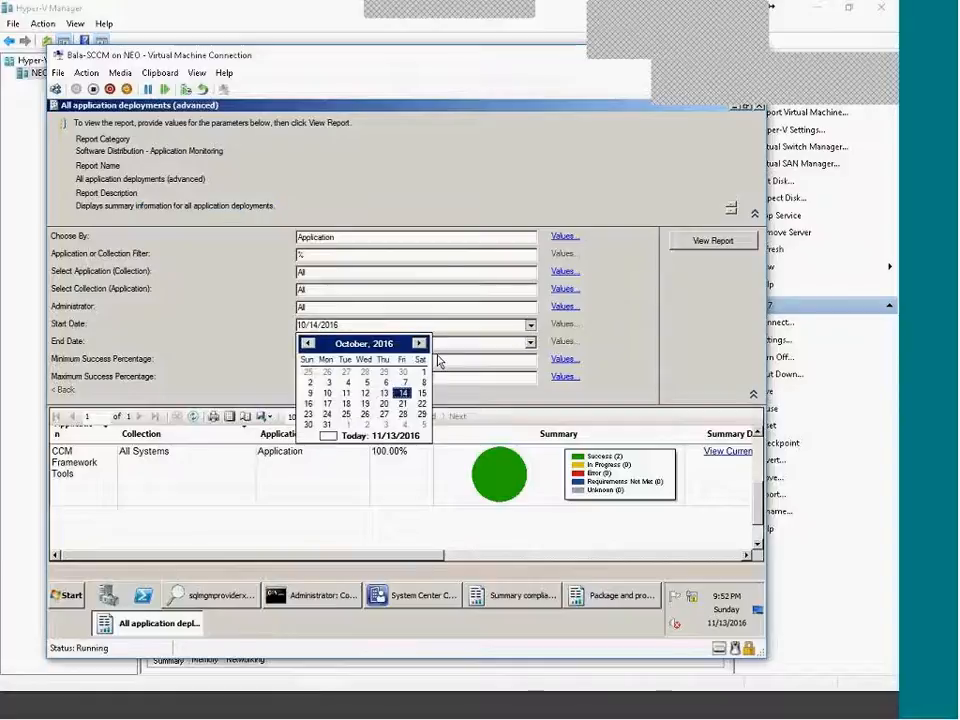
left_click(402, 393)
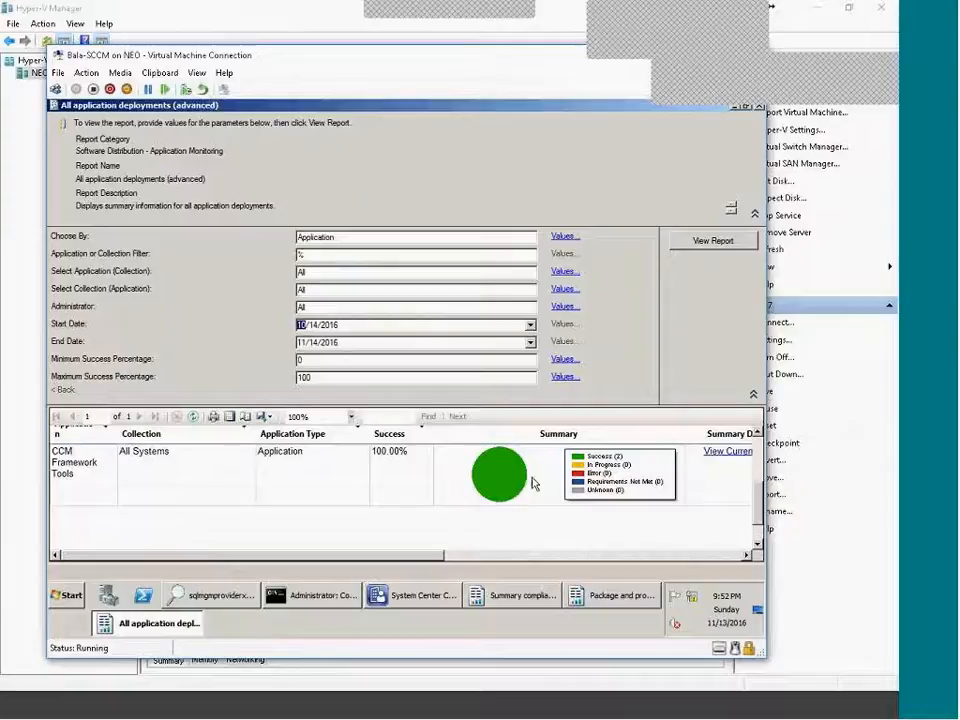
Drill into Success and the 2 assets' detailed status, then close the report.
left_click(603, 460)
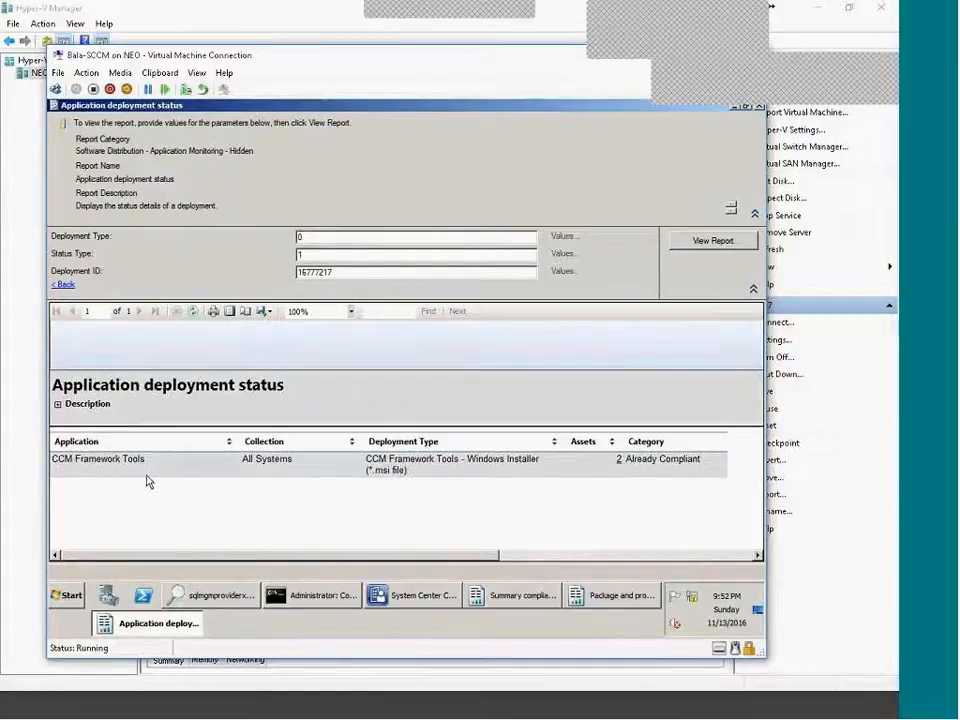
left_click(619, 465)
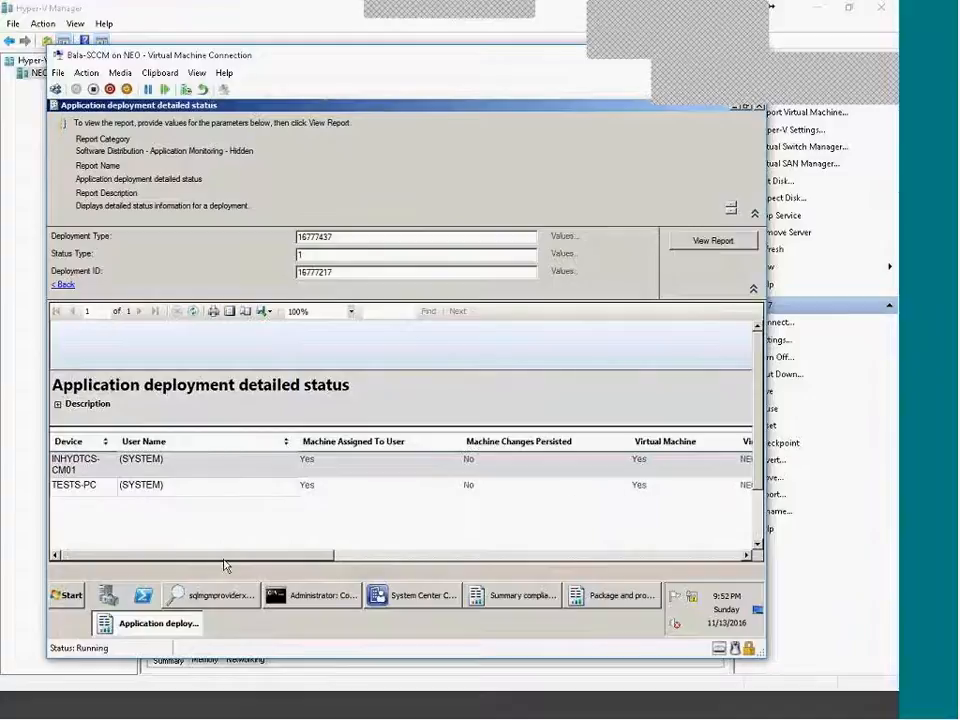
left_click_drag(206, 566, 585, 570)
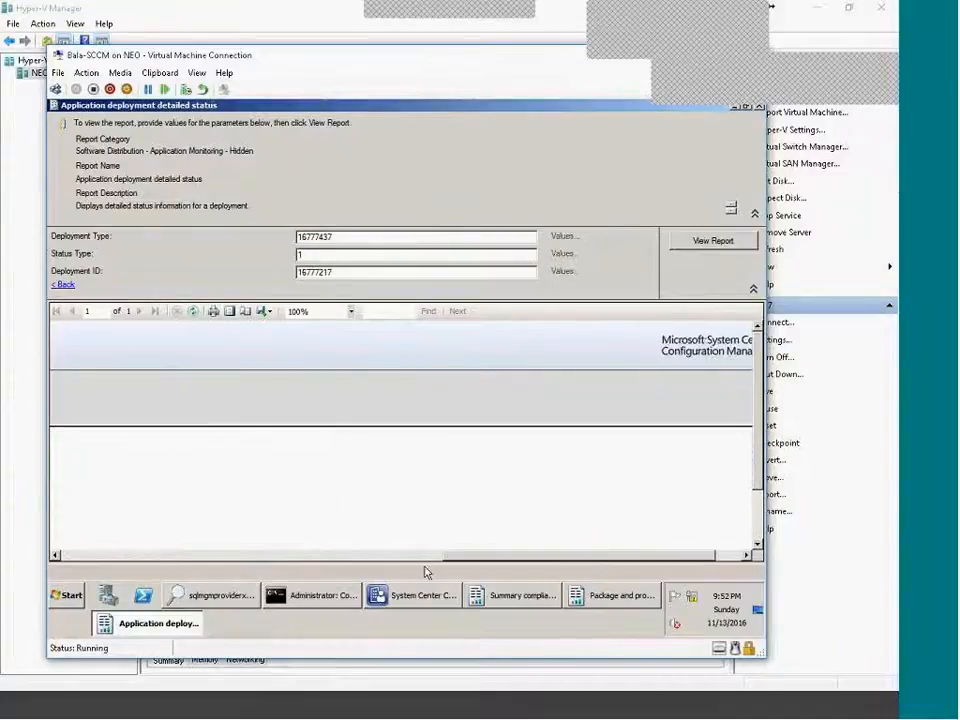
left_click_drag(490, 556, 100, 561)
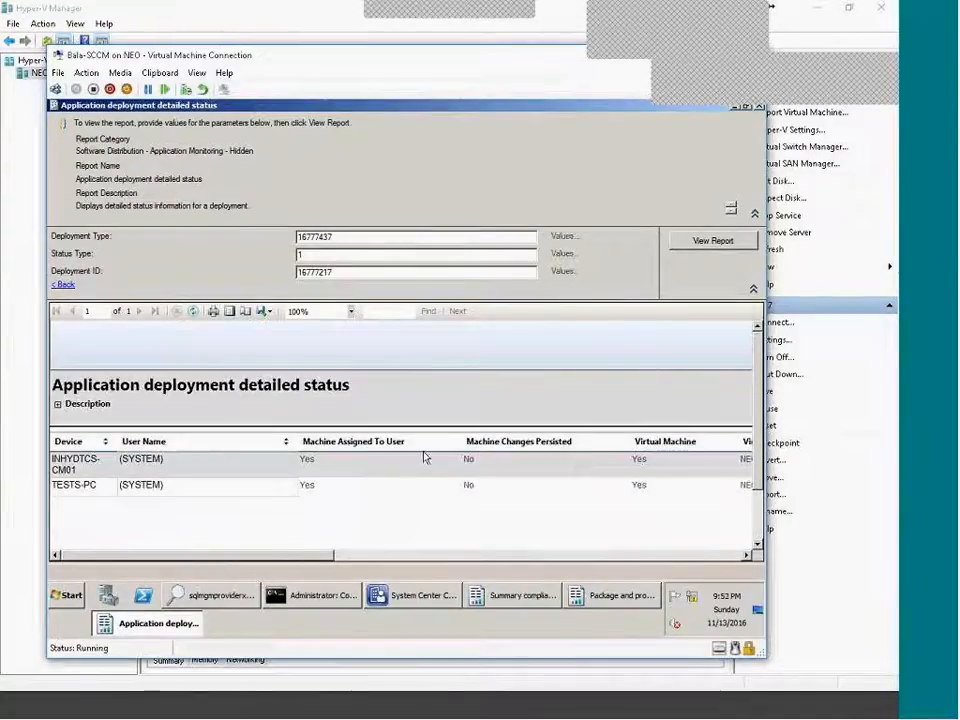
left_click(759, 105)
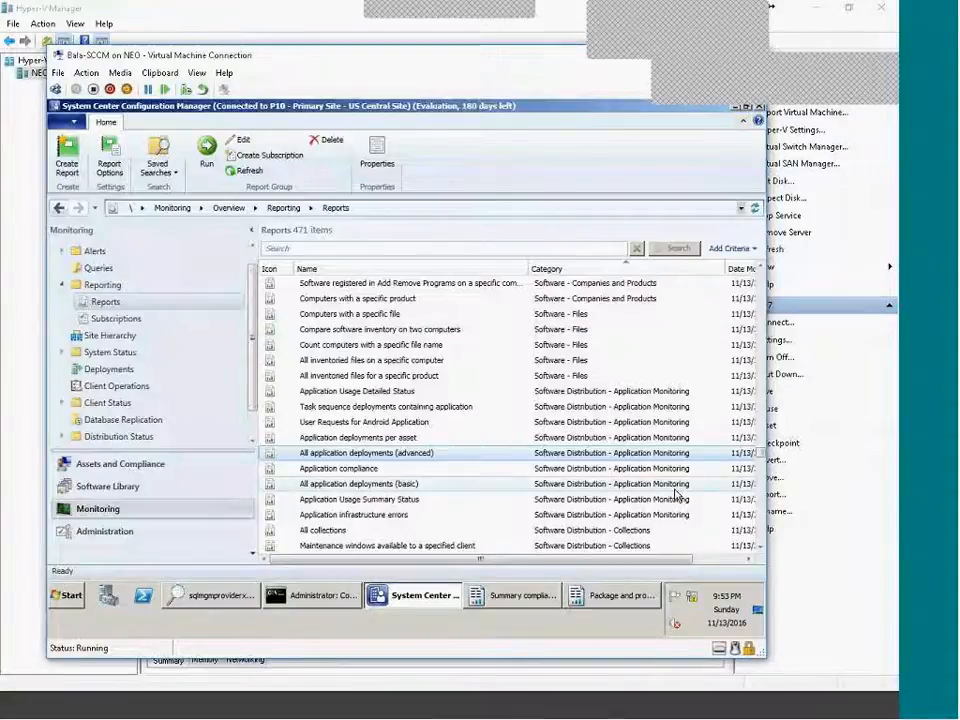
Scroll the 471-report list down to the Software Distribution and Software Metering reports.
left_click(760, 547)
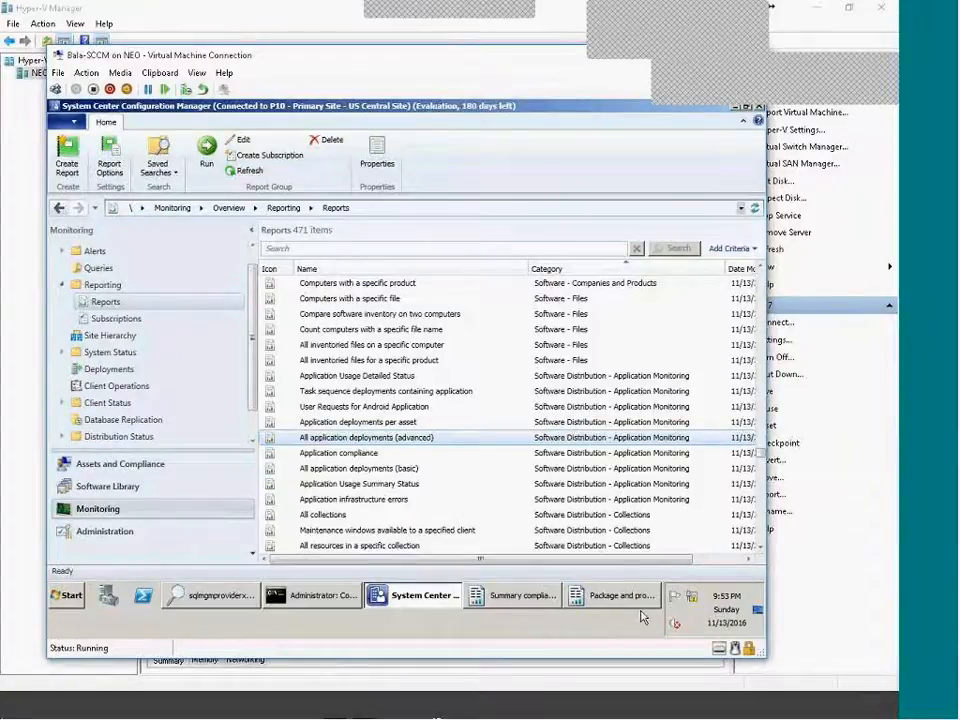
scroll(495, 468, "down", 6)
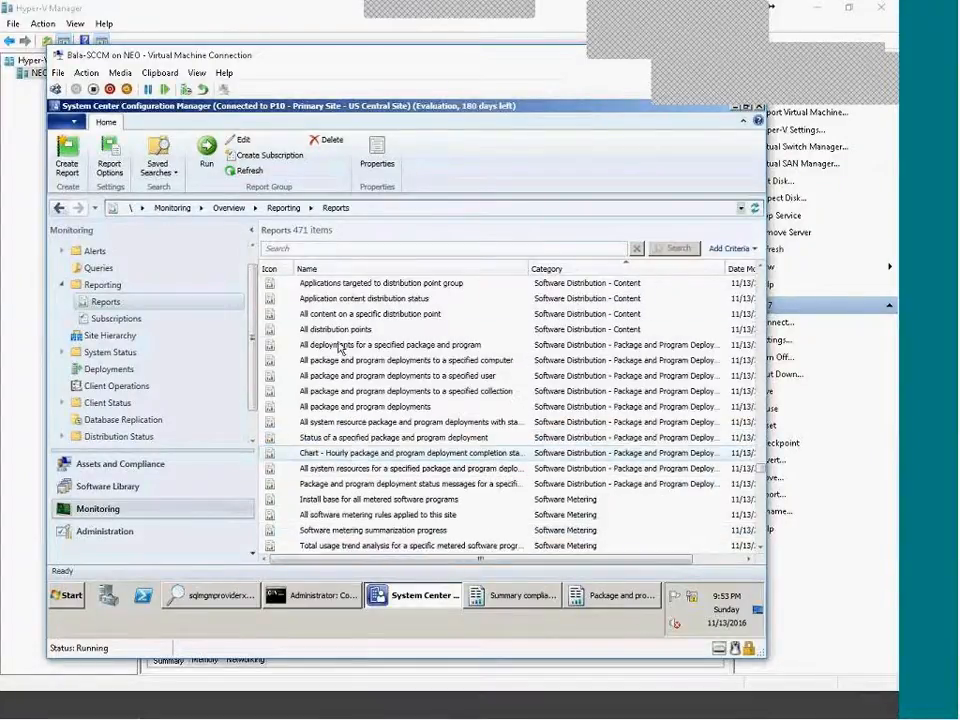
Browse Software Library and Assets and Compliance, then return to Monitoring reports.
left_click(148, 488)
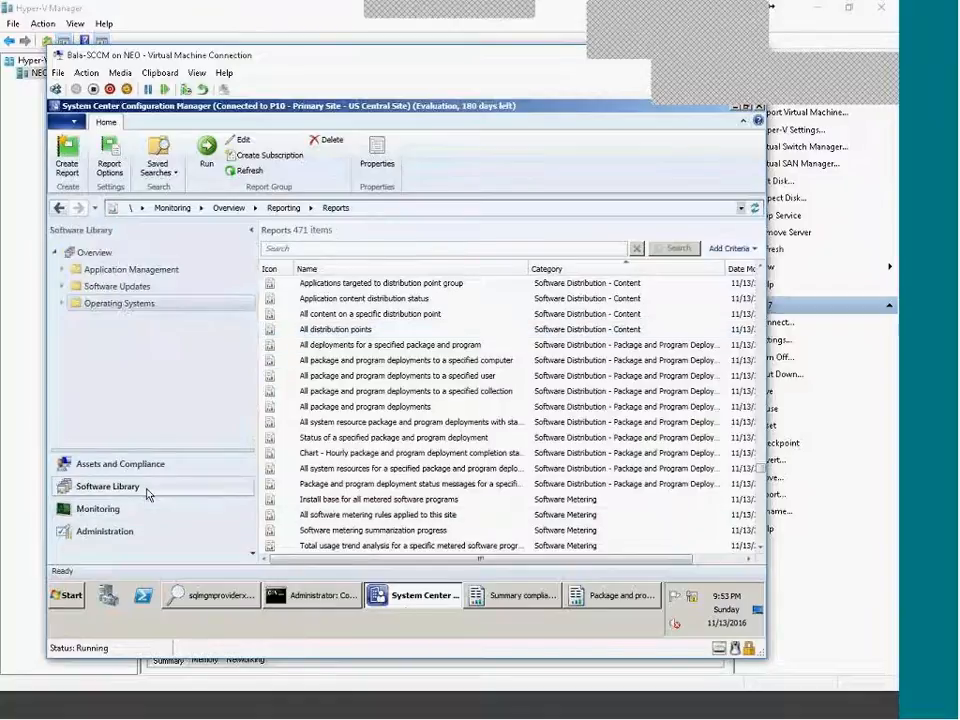
left_click(72, 272)
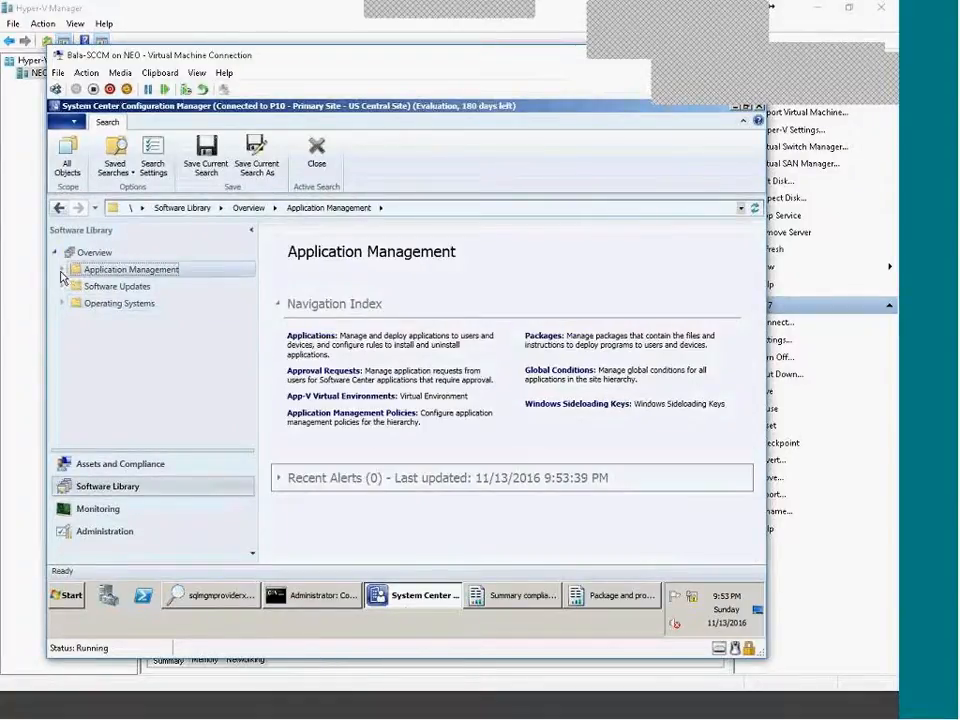
left_click(62, 270)
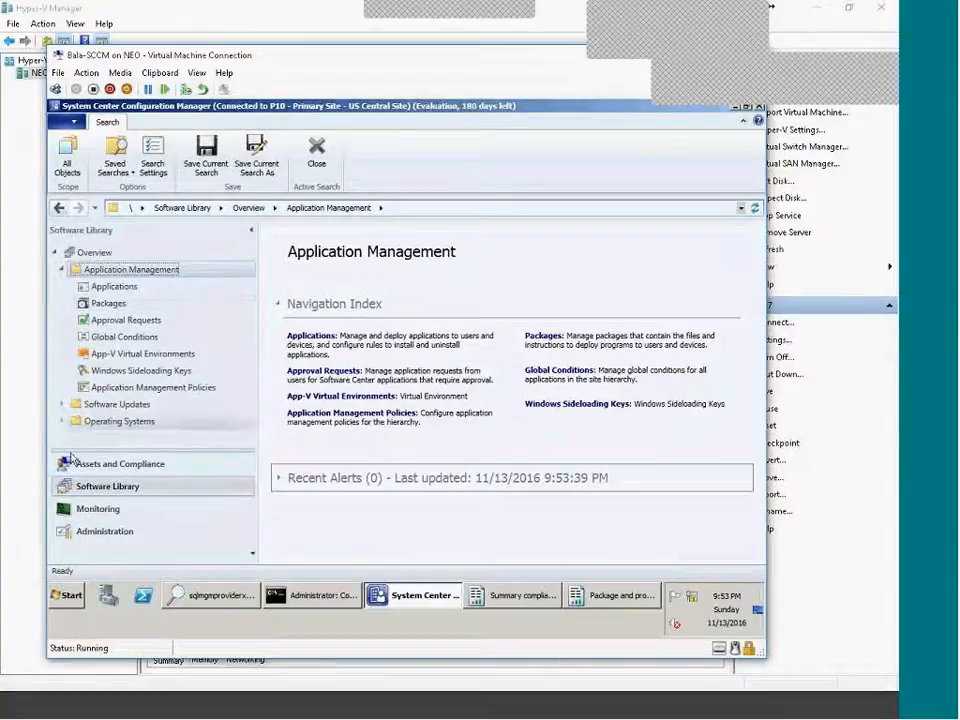
left_click(130, 466)
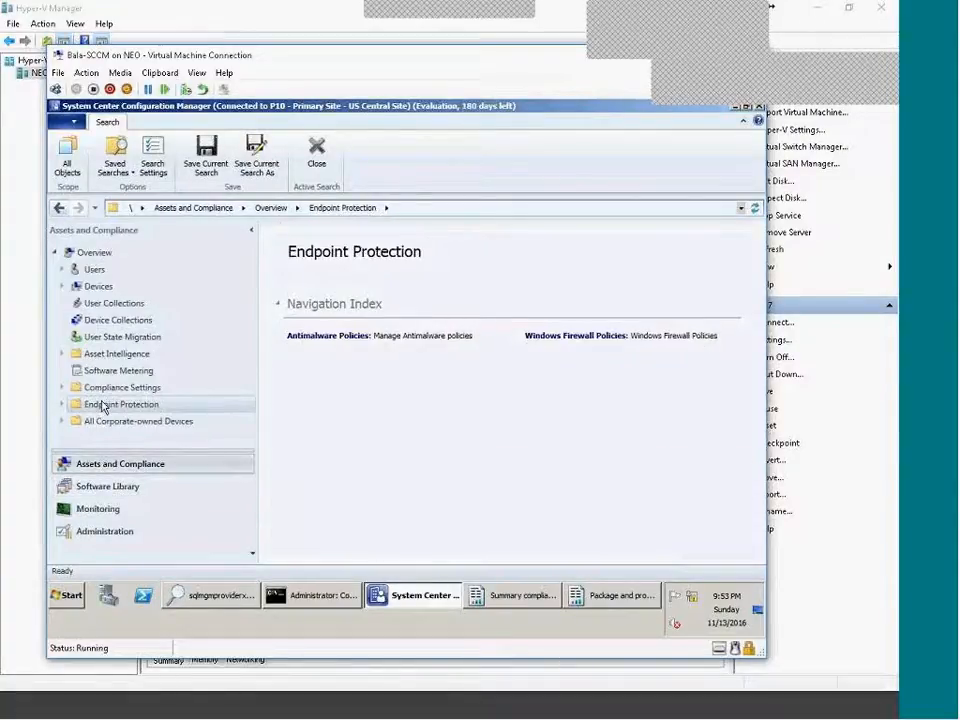
left_click(90, 487)
left_click(97, 508)
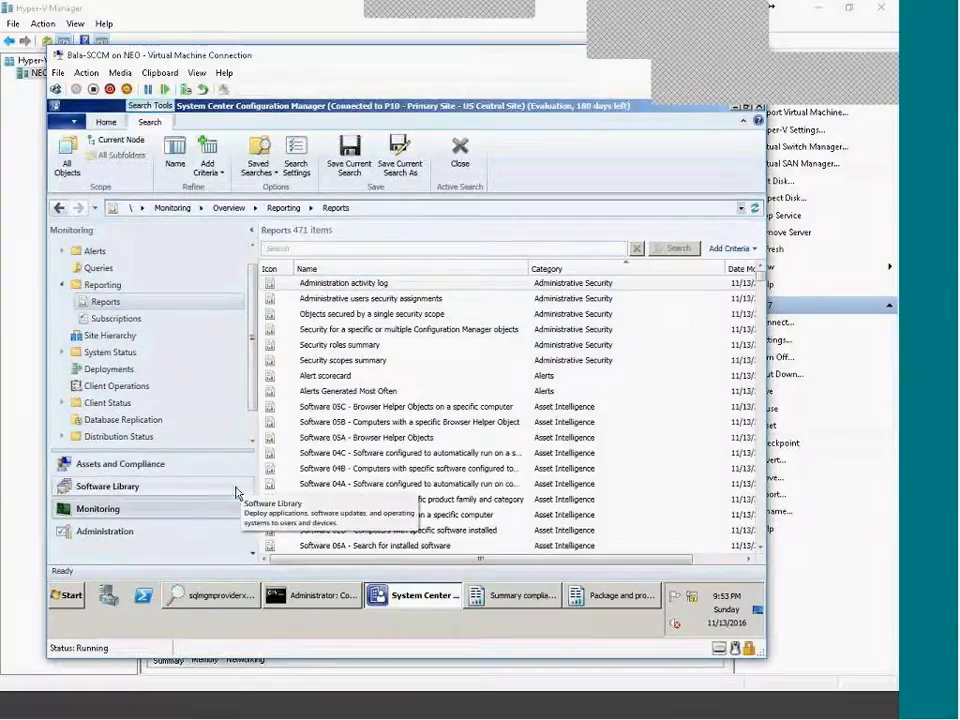
Search reports for 'collectio' and select the All collections report among 54 results.
type("coll")
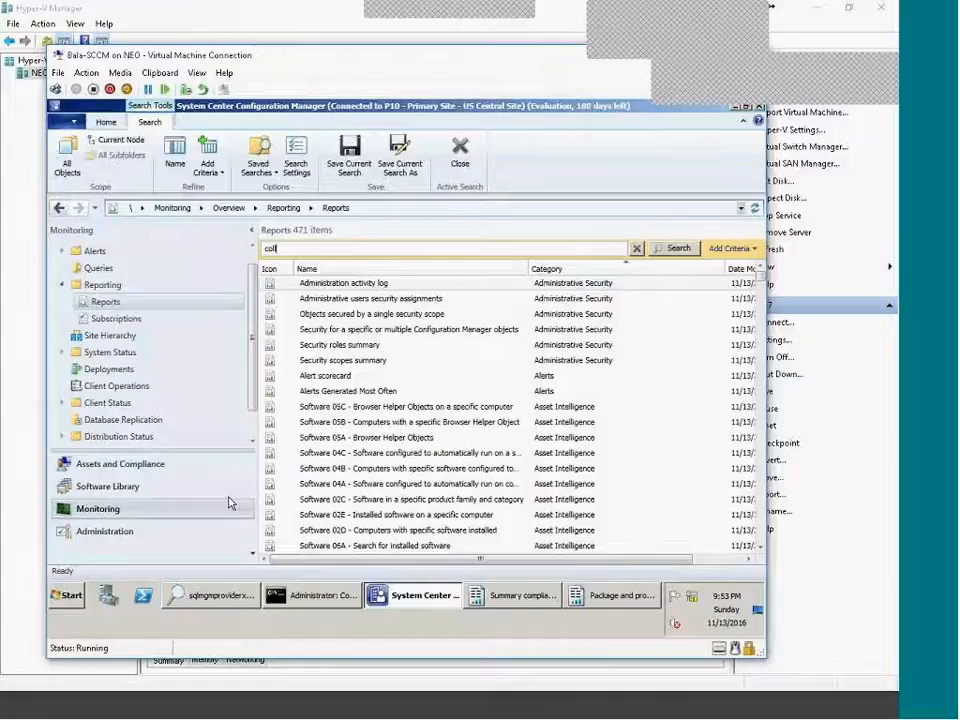
type("ectio")
key("Return")
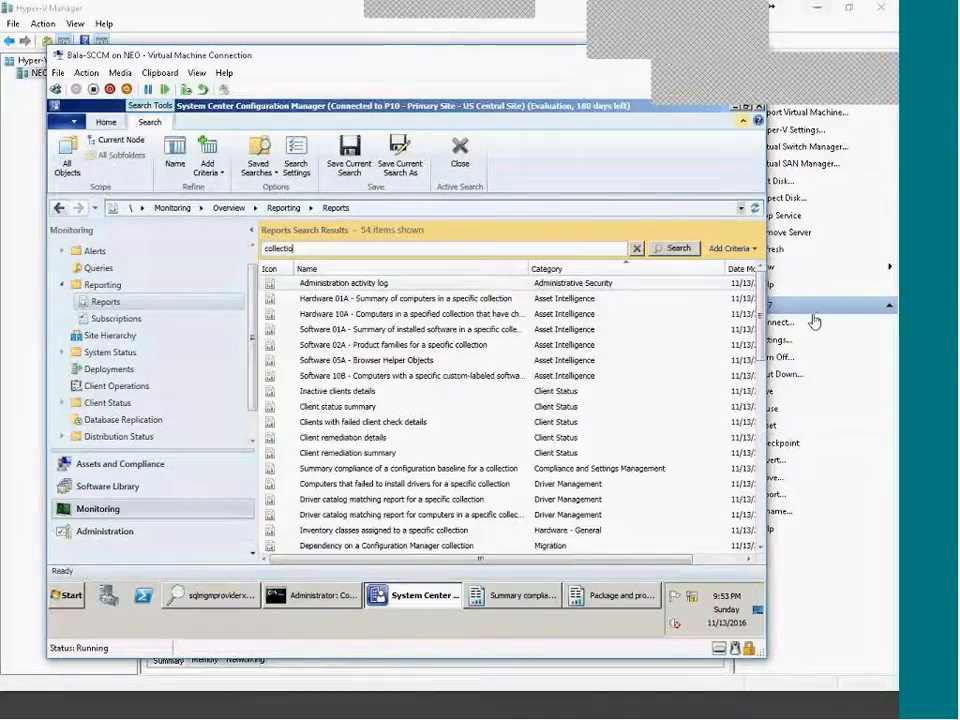
mouse_move(758, 335)
left_mouse_down()
mouse_move(785, 543)
mouse_move(752, 344)
left_mouse_up()
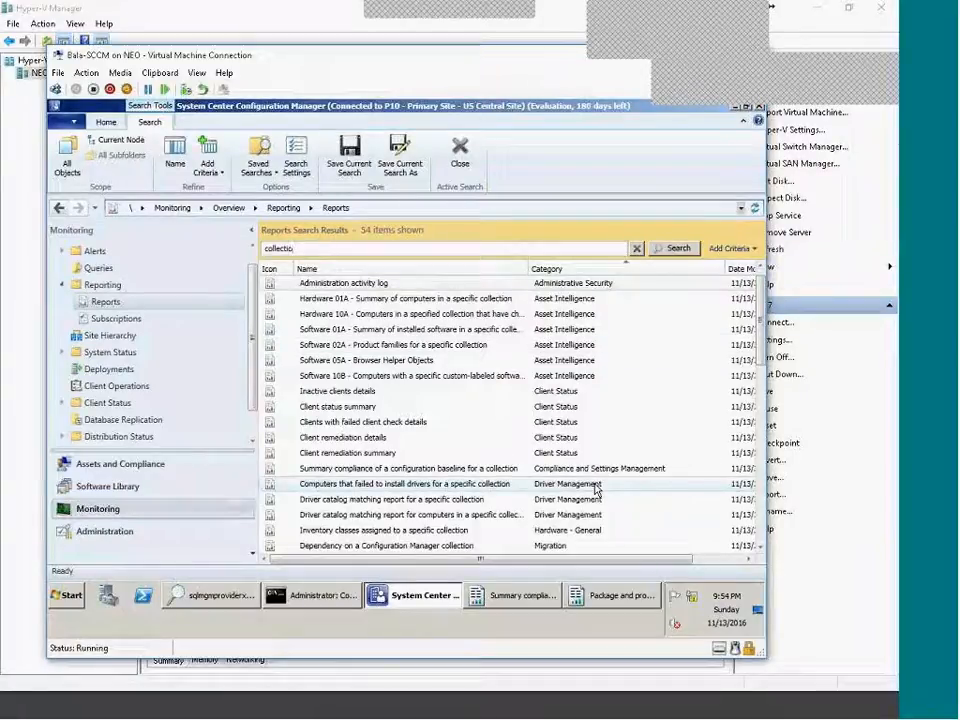
scroll(596, 487, "down", 10)
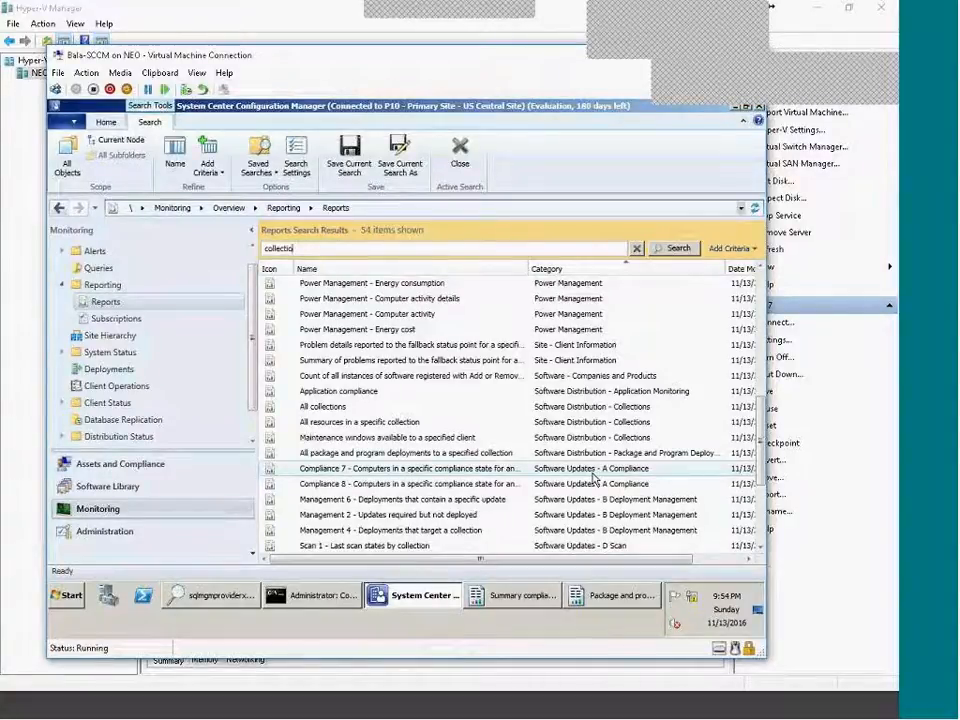
left_click(619, 407)
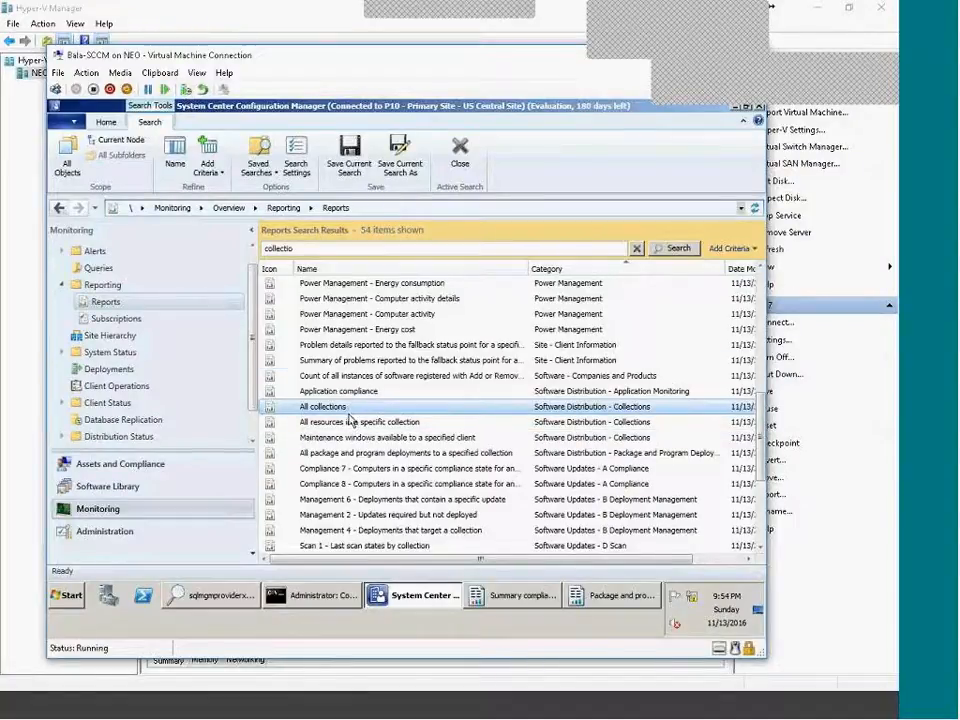
scroll(350, 422, "down", 4)
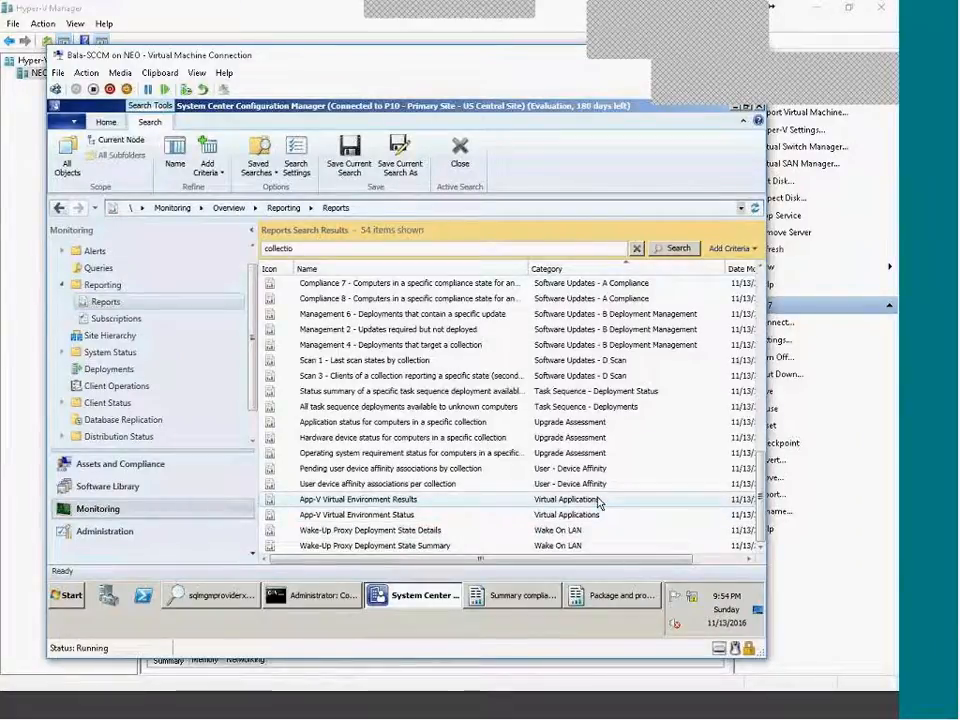
scroll(598, 502, "up", 3)
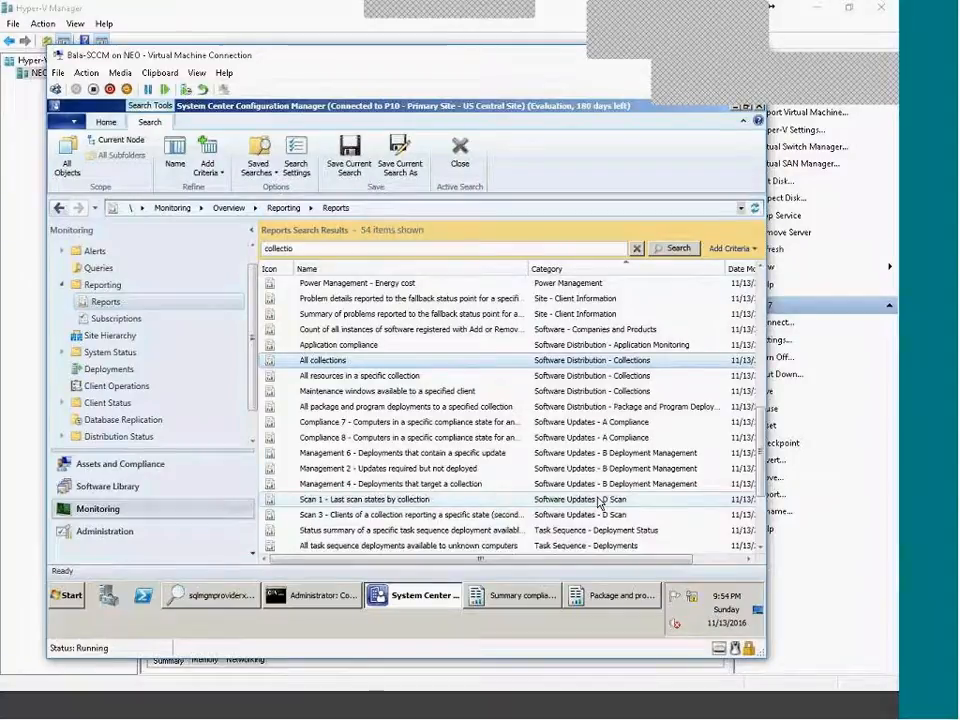
left_click(362, 379)
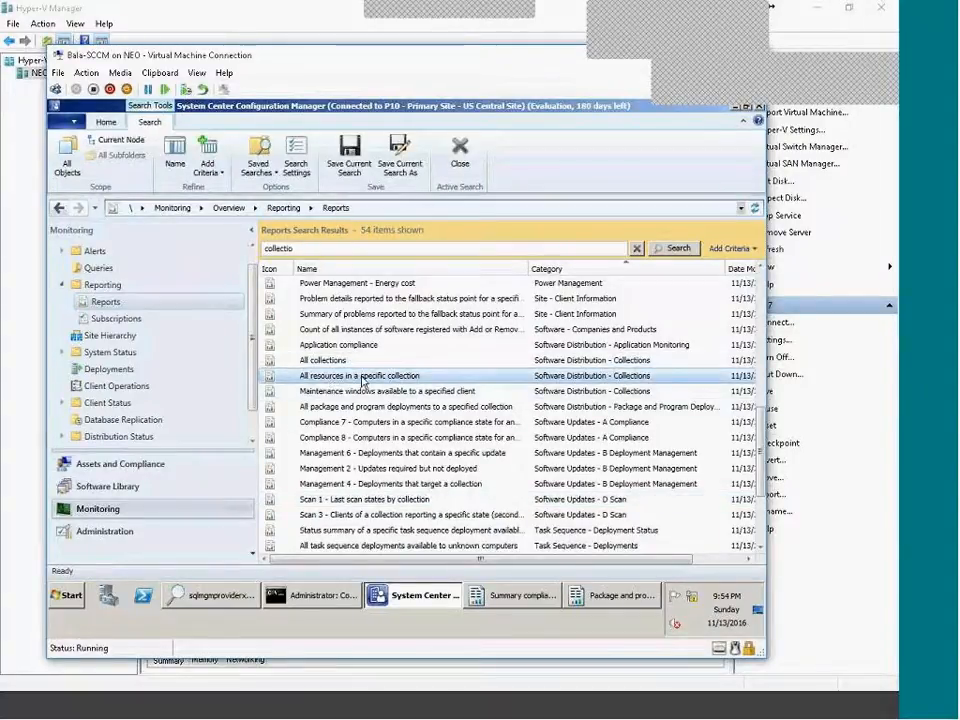
left_click(385, 363)
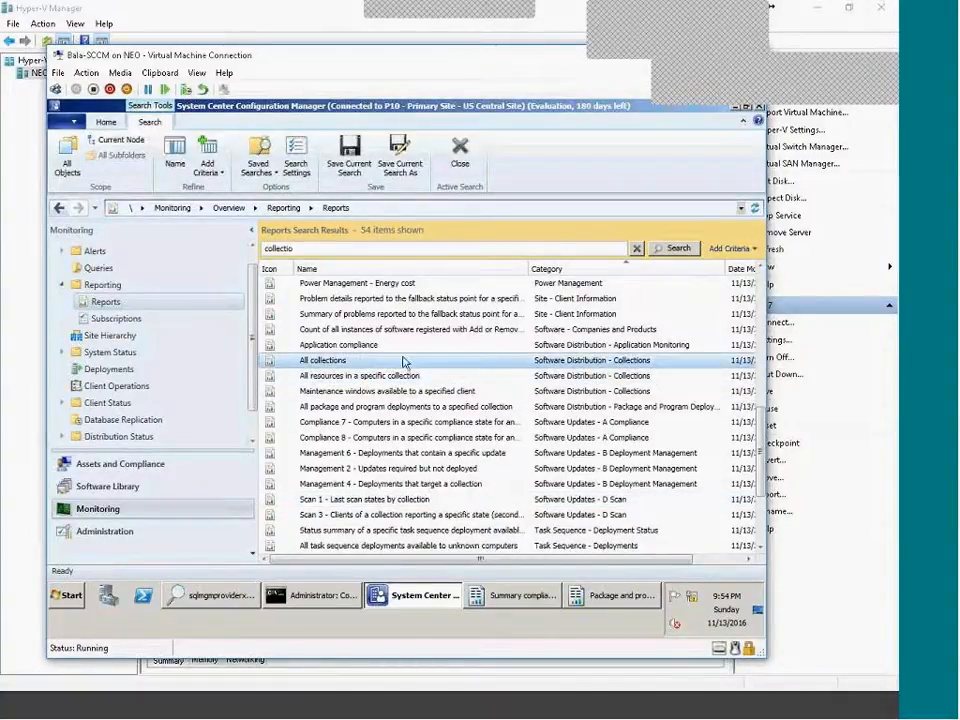
Run All collections full-size and list the six All Systems resources at site P10.
right_click(388, 366)
left_click(404, 372)
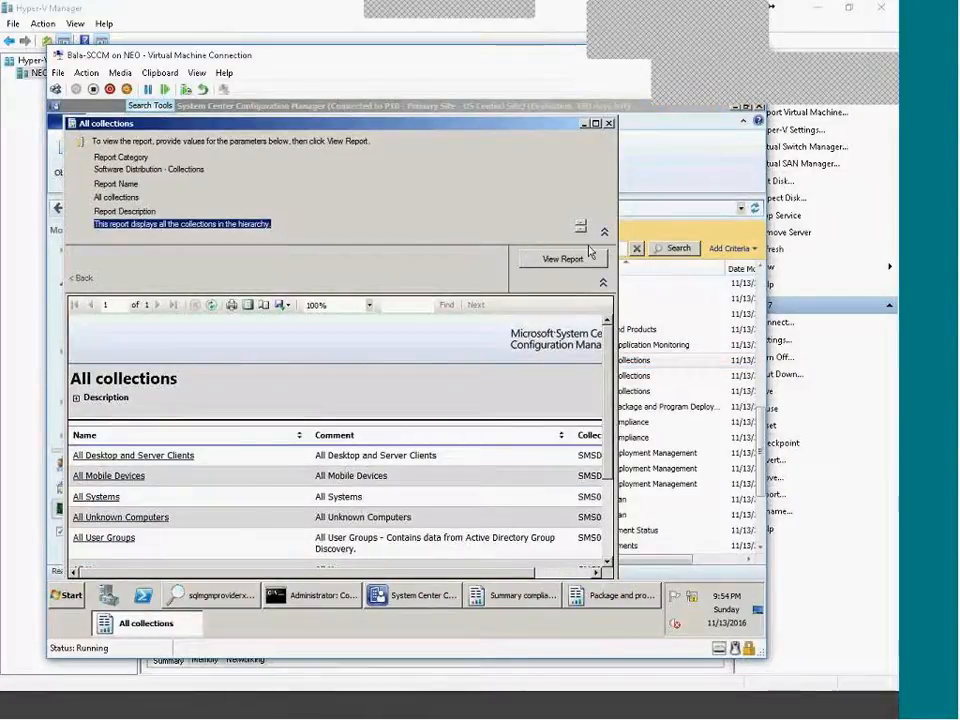
left_click(596, 124)
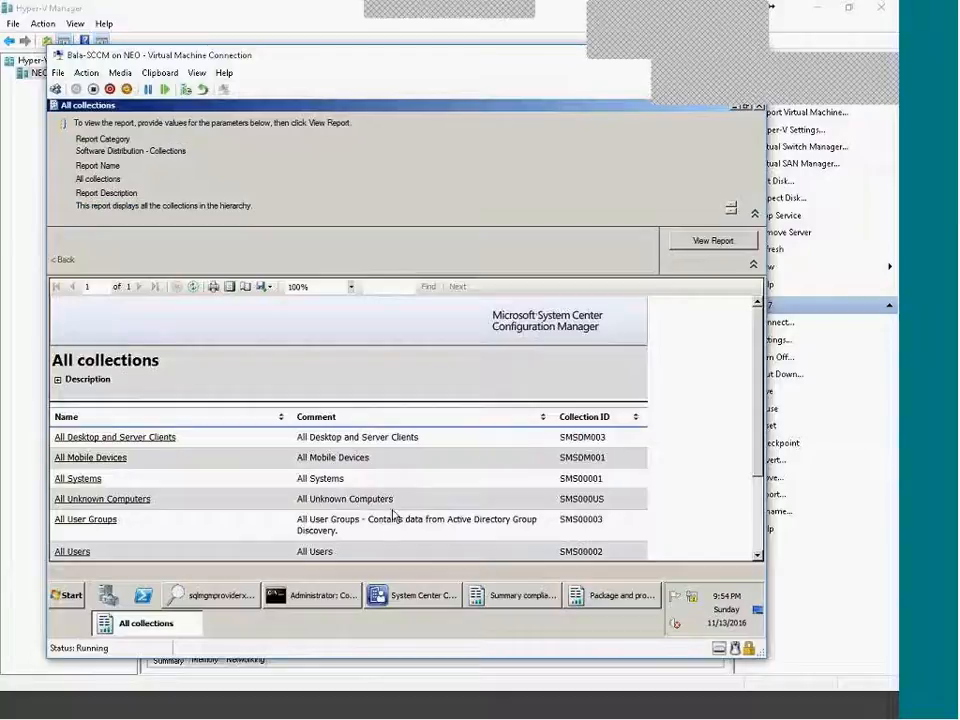
left_click(88, 479)
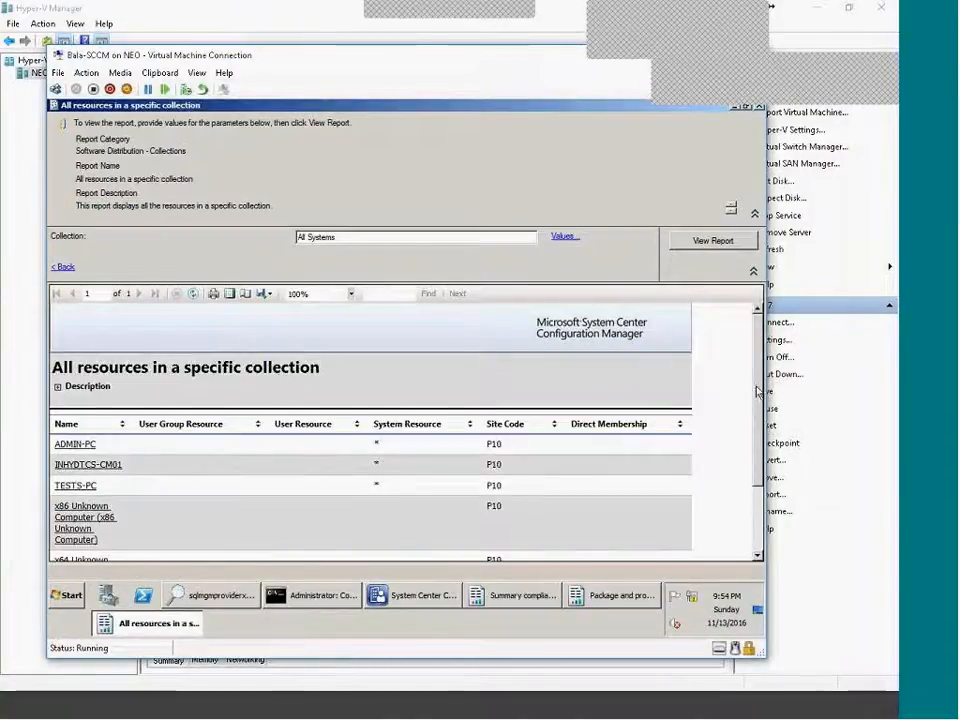
scroll(738, 470, "down", 2)
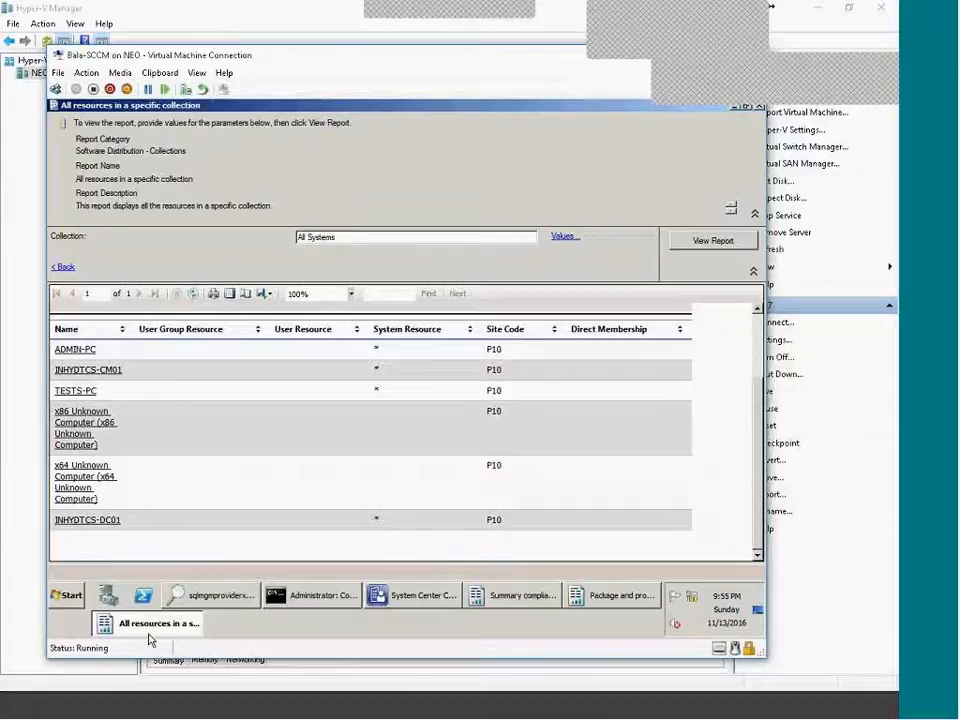
Rerun the resources report with All Users as the collection.
left_click(565, 240)
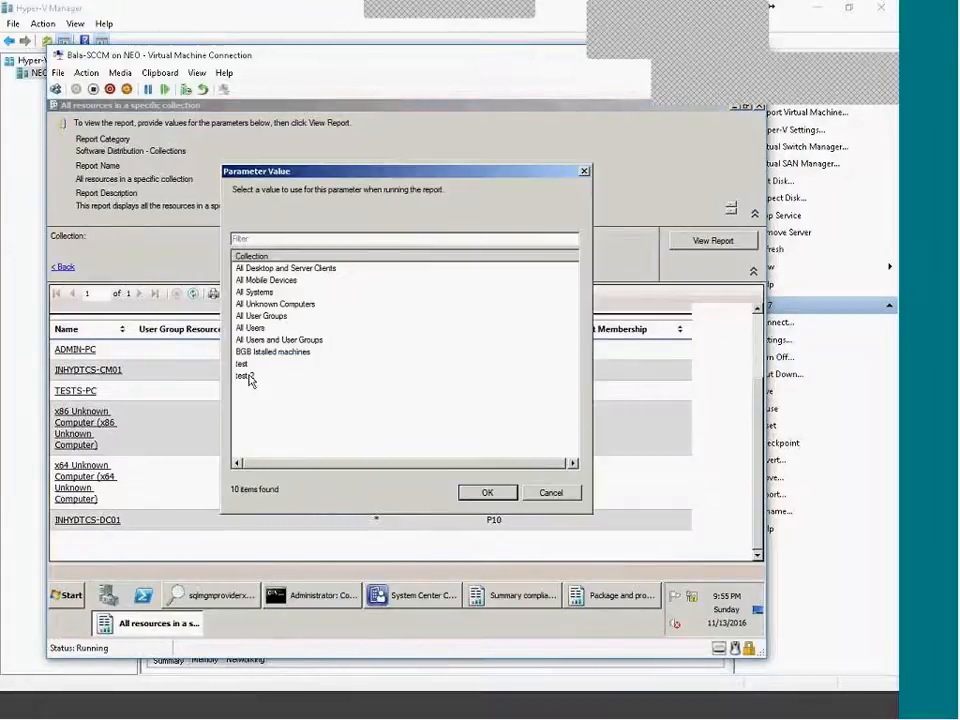
left_click(250, 327)
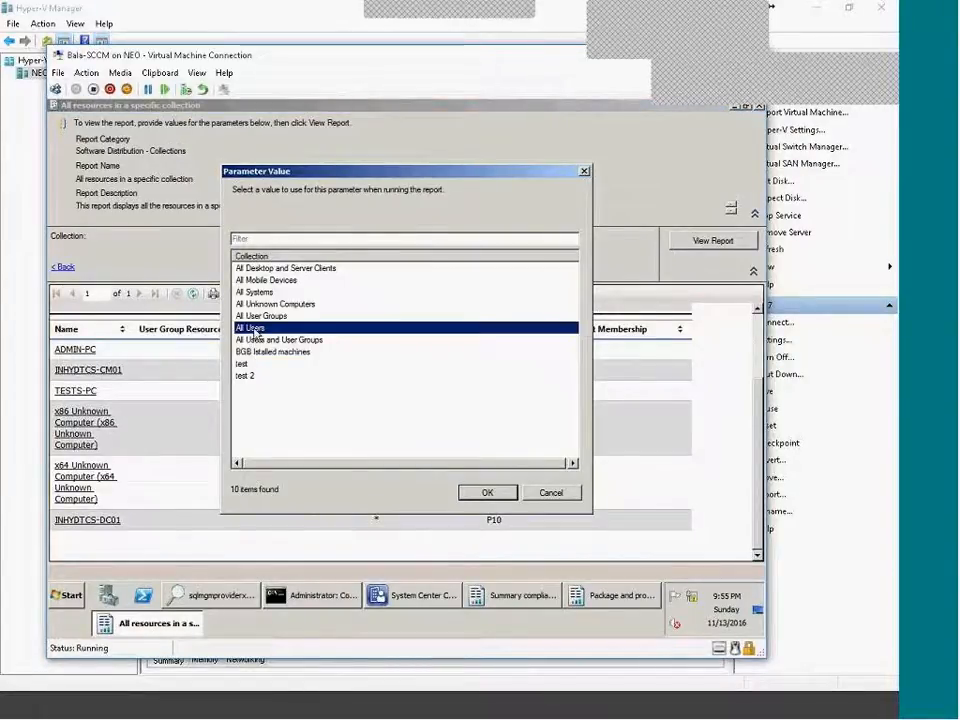
left_click(487, 492)
left_click(701, 242)
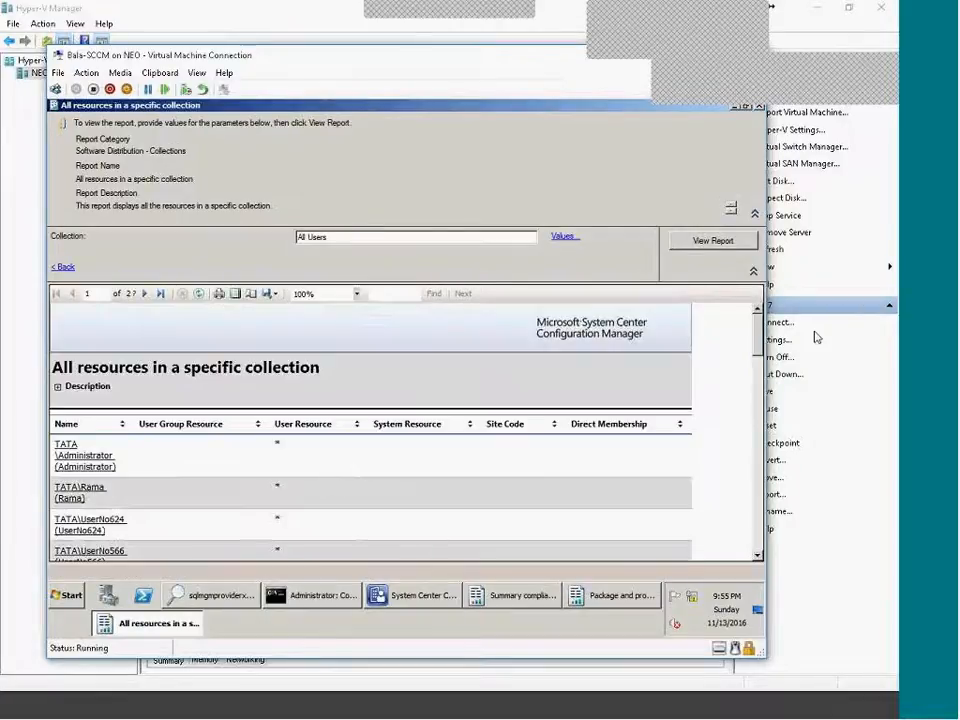
Page forward three times to page 4 of the All Users resources.
left_click_drag(760, 343, 752, 514)
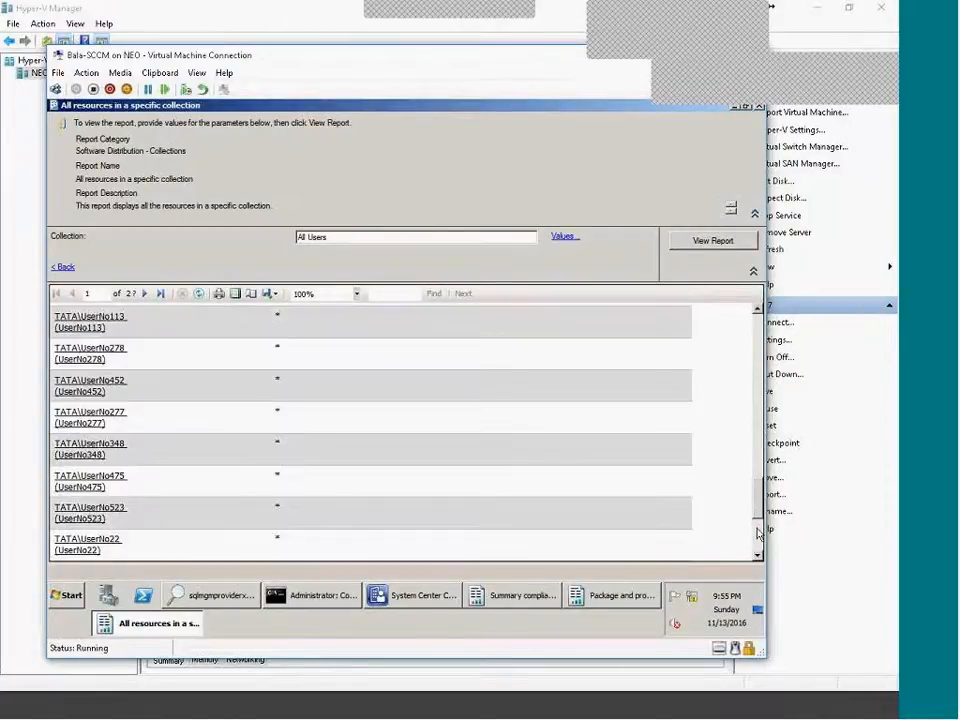
left_click(757, 535)
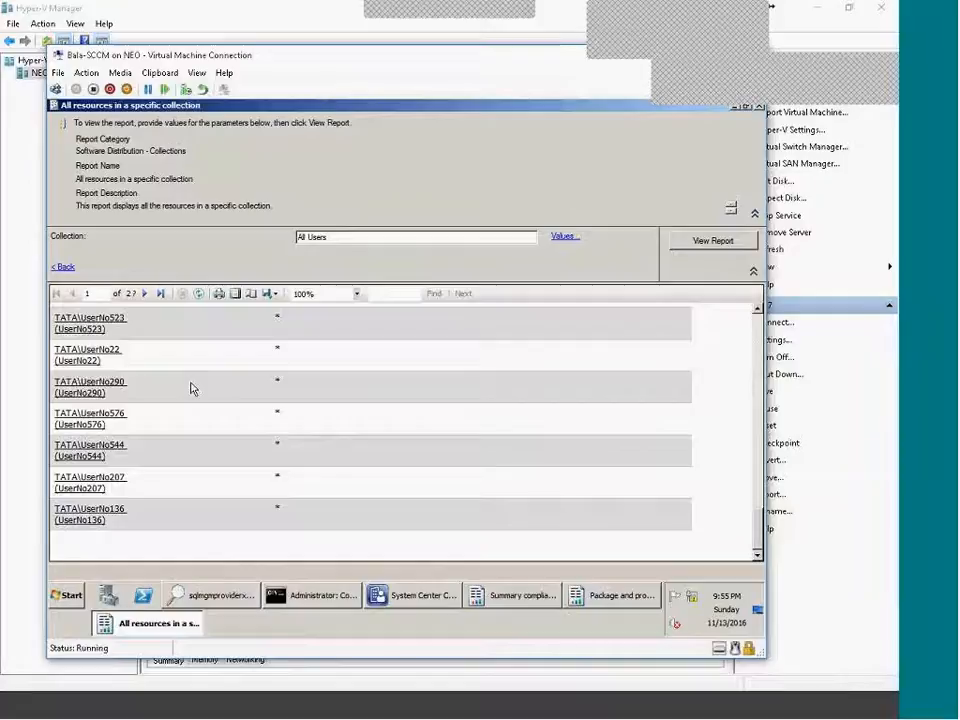
left_click(146, 293)
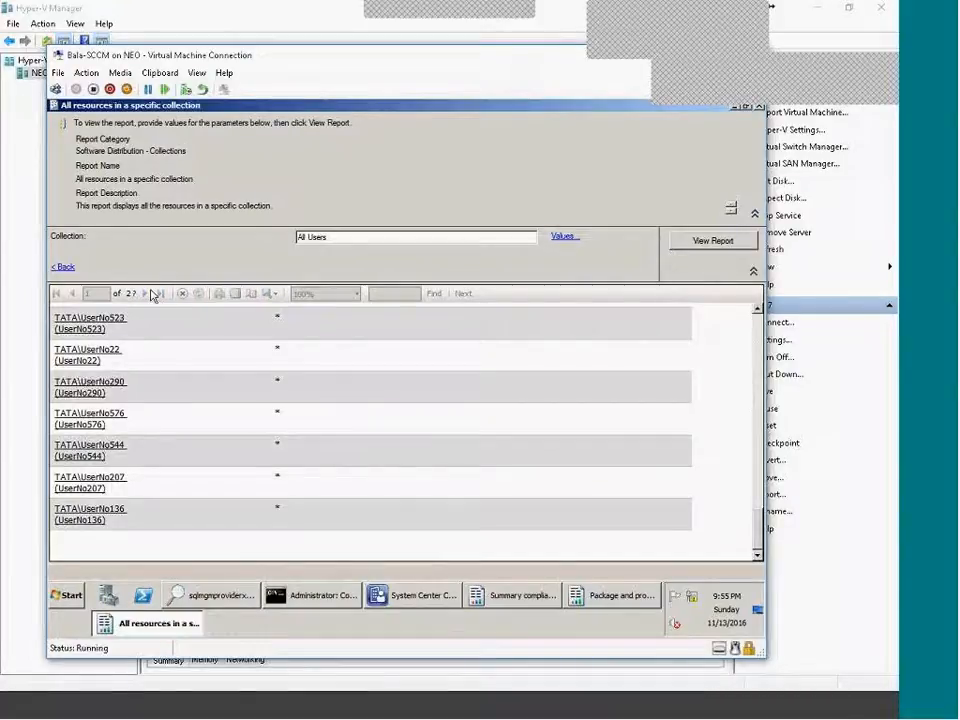
left_click(146, 293)
left_click(146, 293)
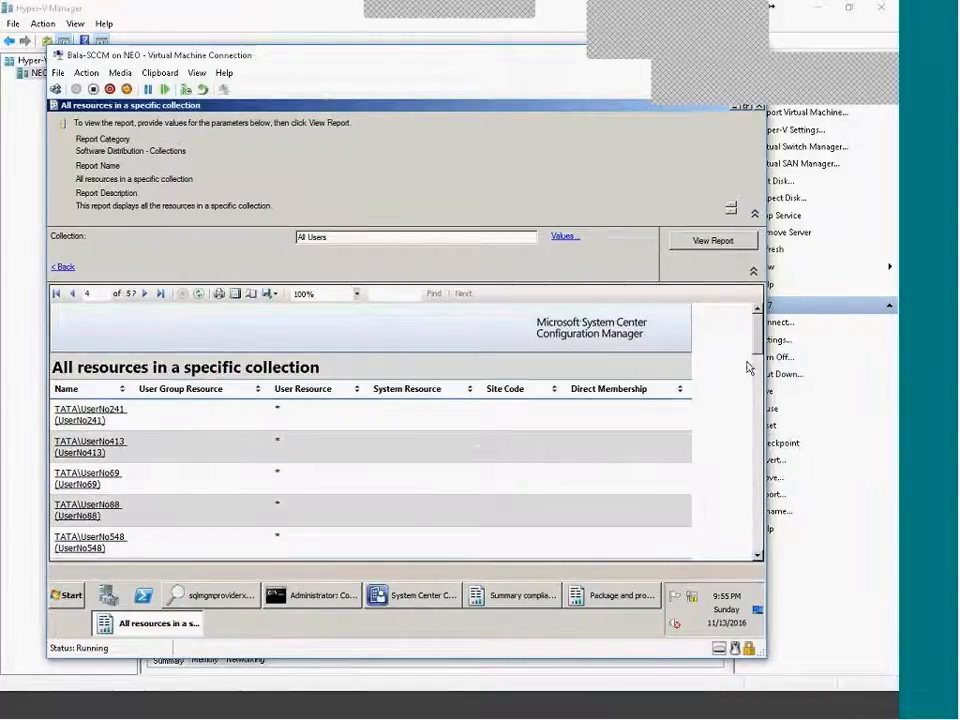
left_click(761, 528)
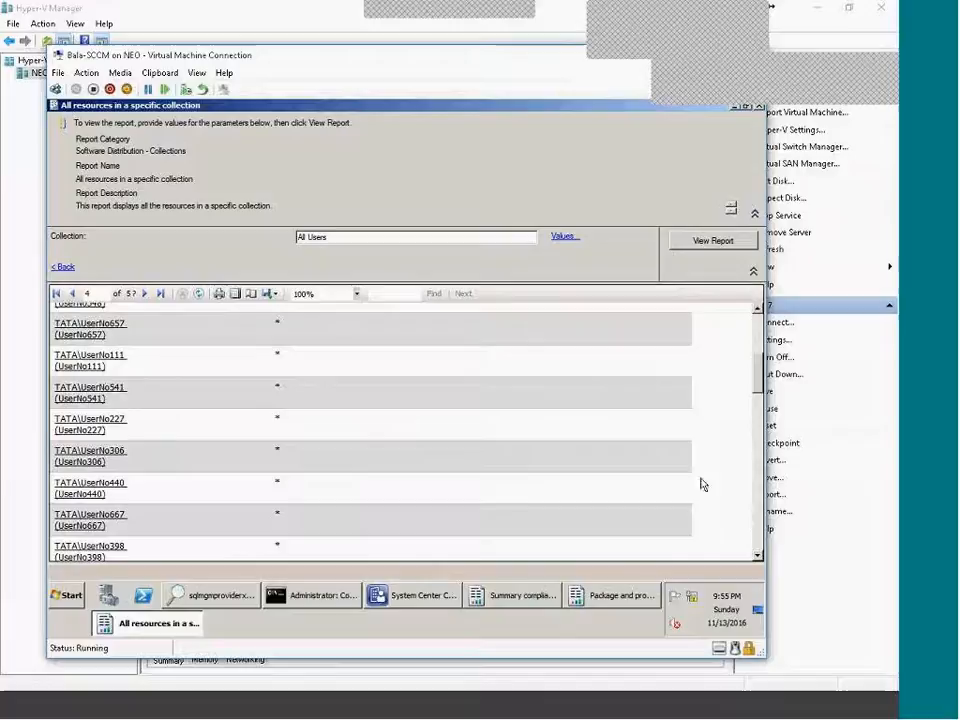
Dismiss the Export formats unused, close the report viewer and show the Reporting overview.
left_click(270, 293)
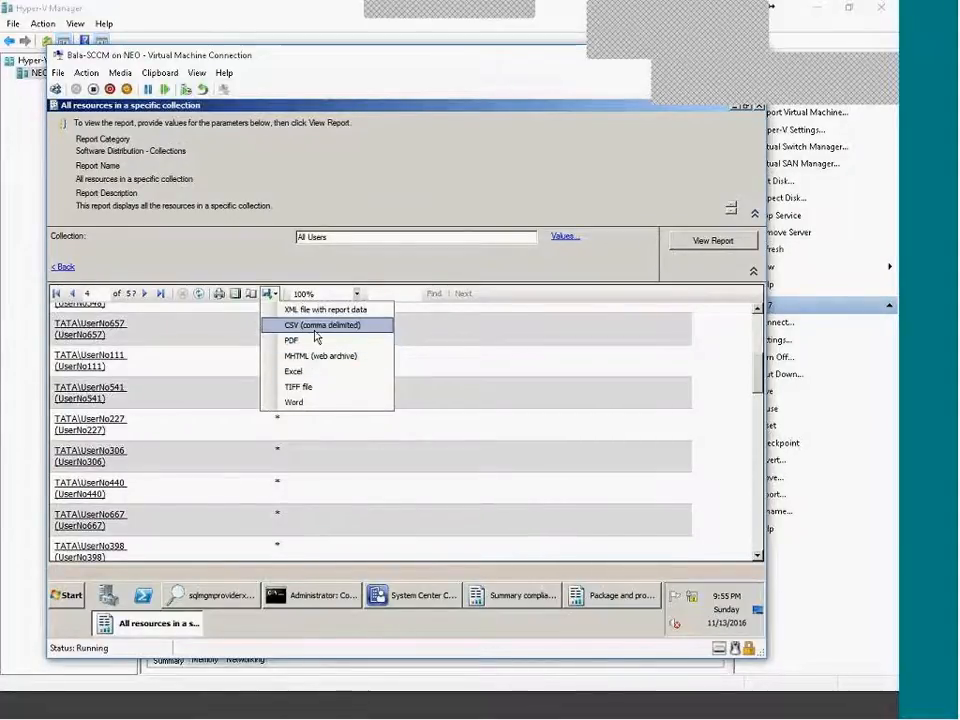
left_click(480, 452)
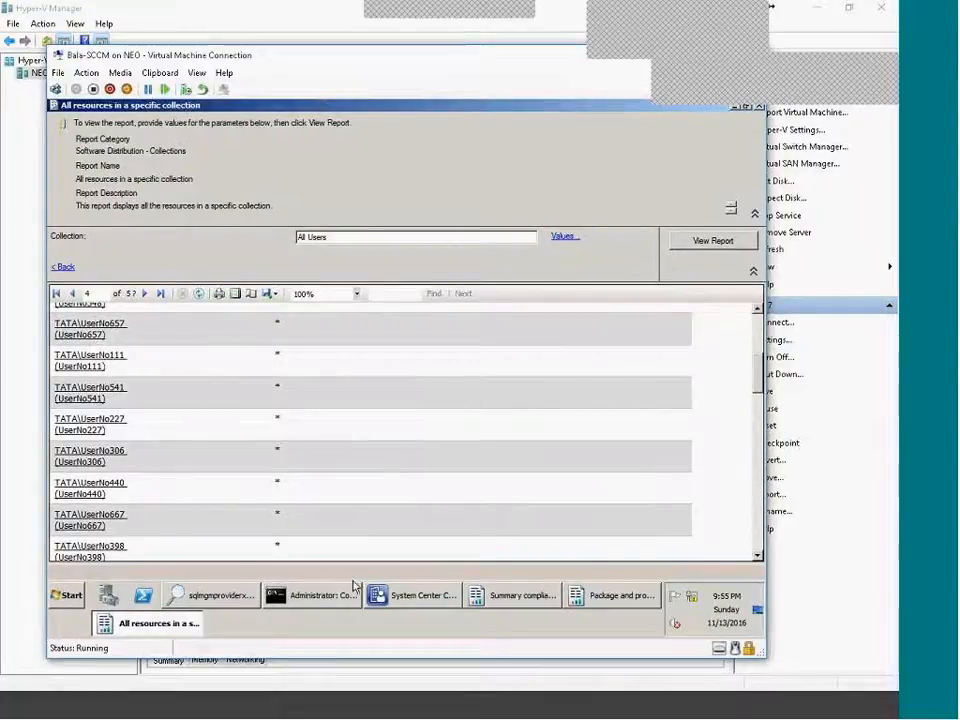
left_click(270, 295)
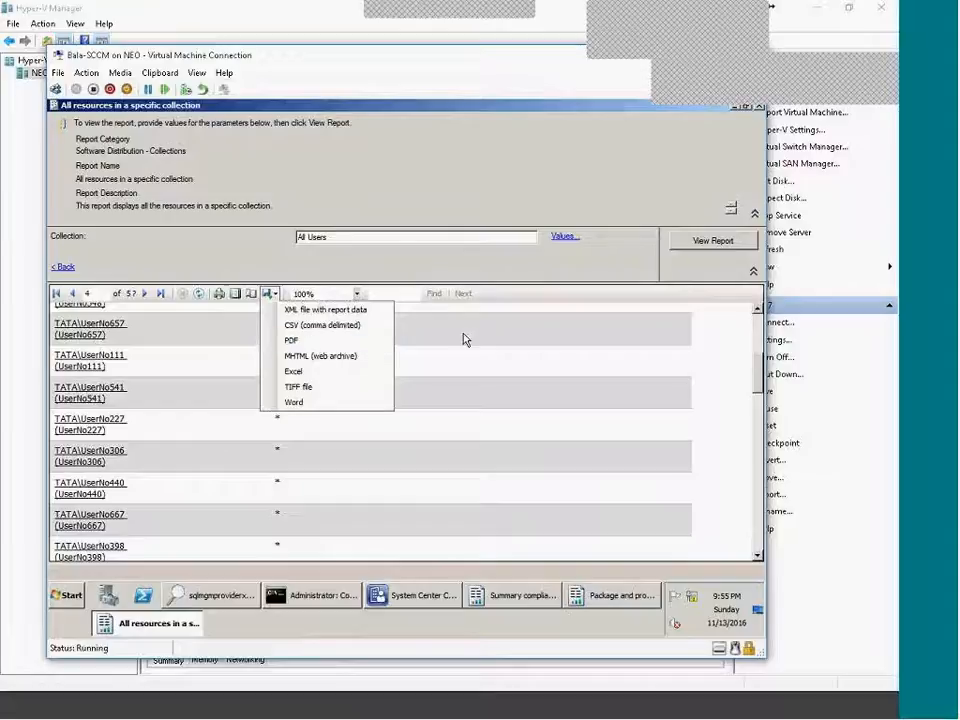
left_click(243, 290)
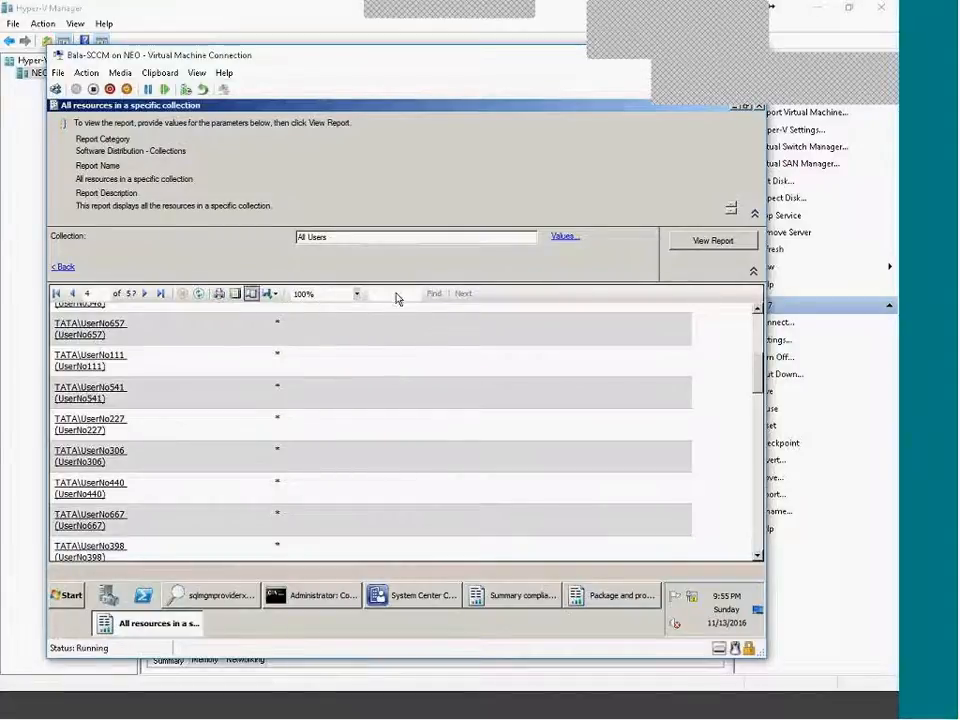
left_click(759, 107)
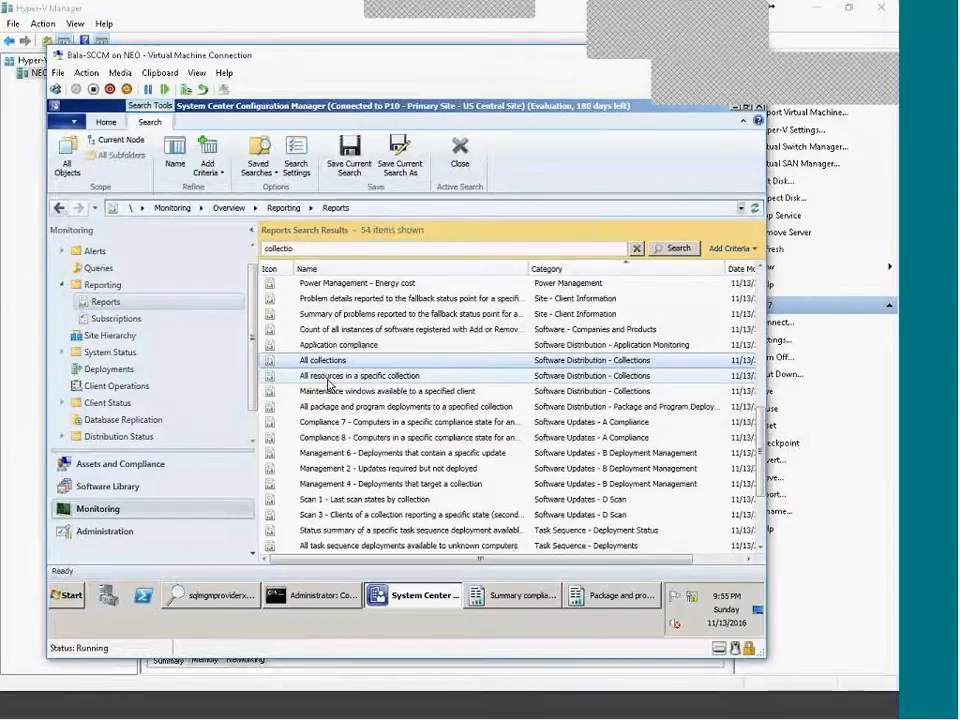
left_click(130, 287)
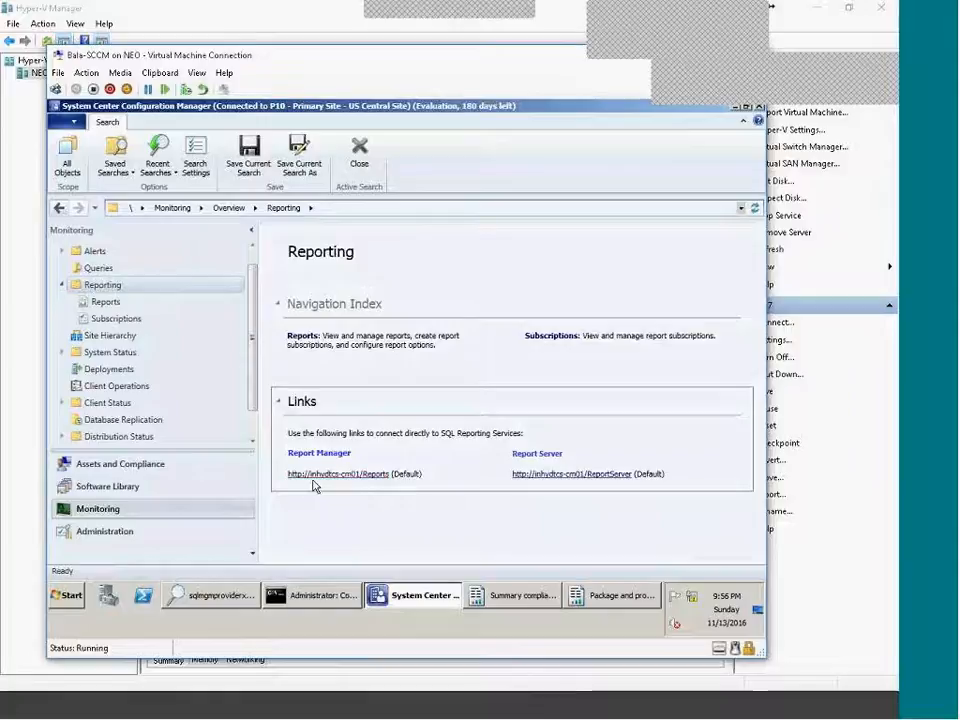
Launch Internet Explorer, move it to the right and select its address bar.
left_click(62, 595)
left_click(122, 360)
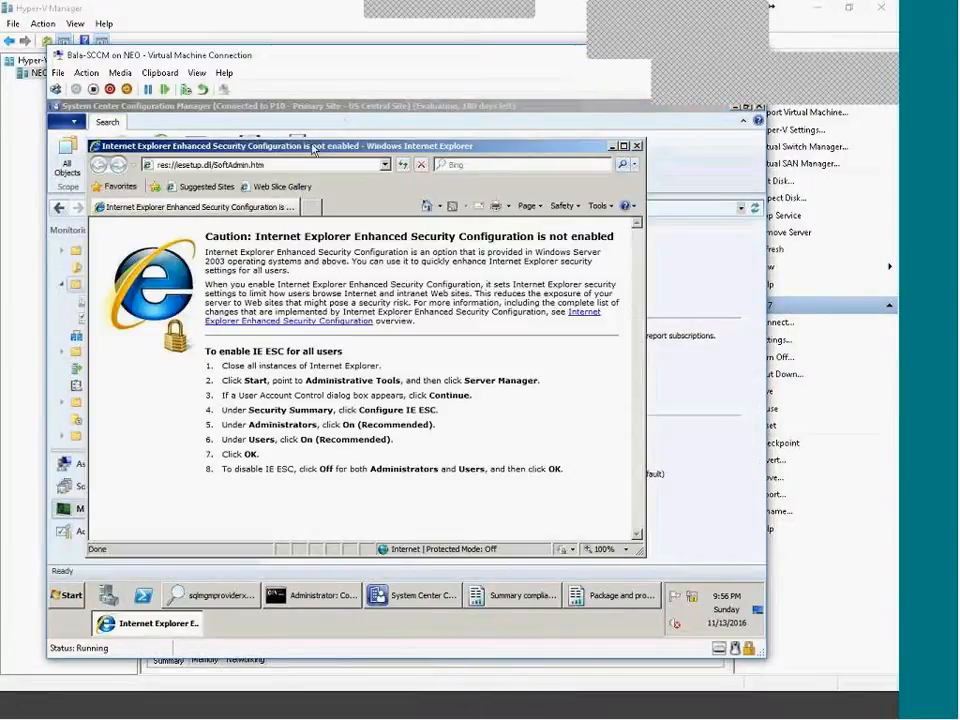
left_click_drag(296, 162, 609, 157)
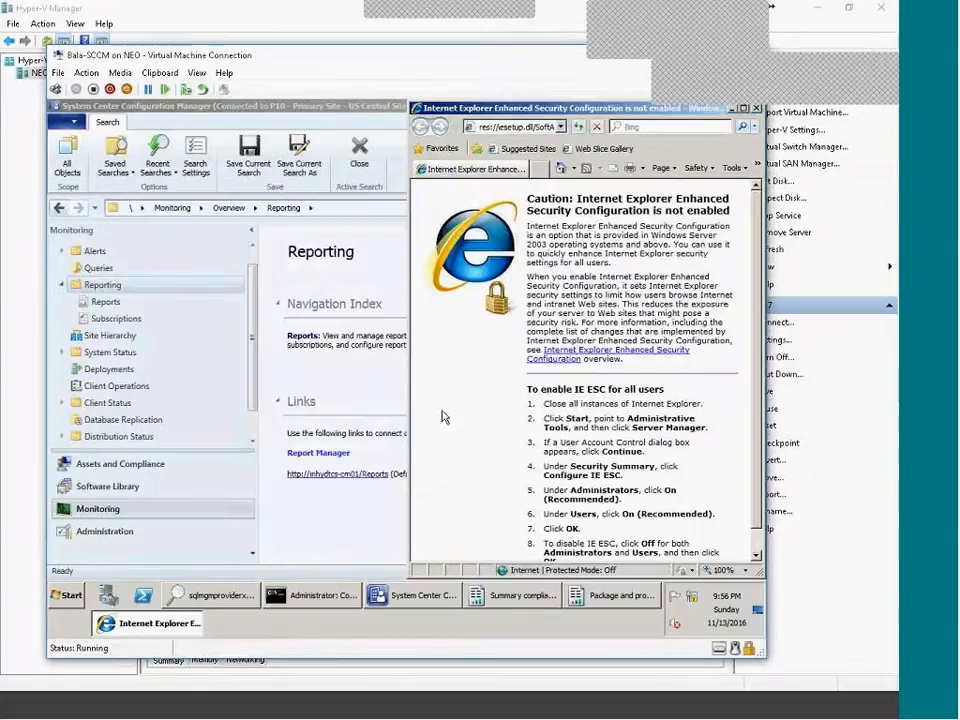
left_click(550, 128)
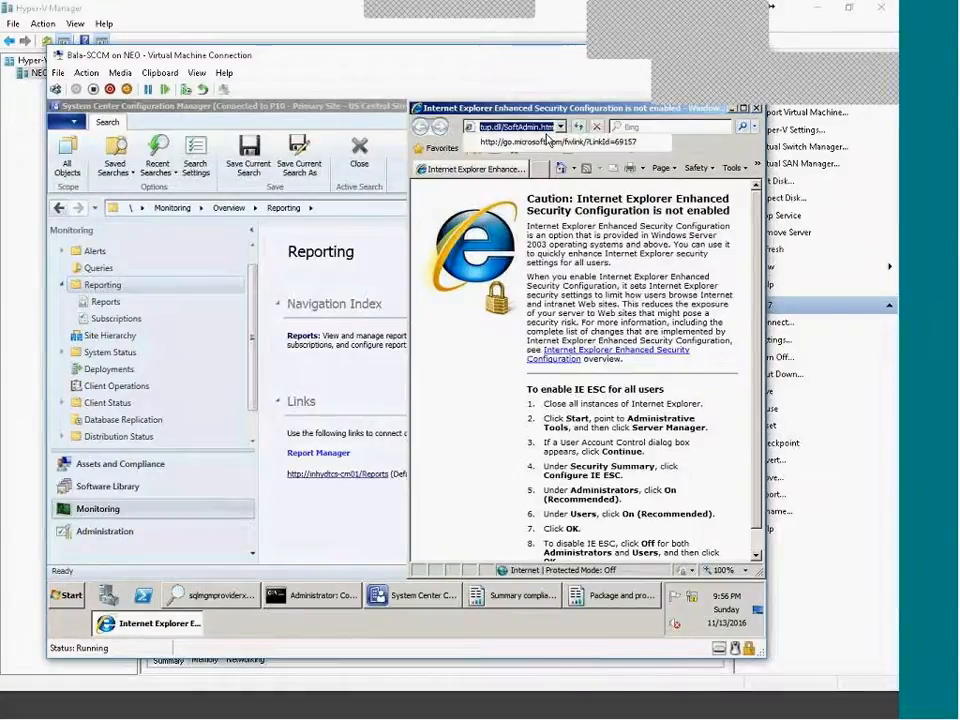
left_click(534, 127)
Run hostname in Command Prompt and copy the returned server name inhydtcs-cm01.
left_click(354, 598)
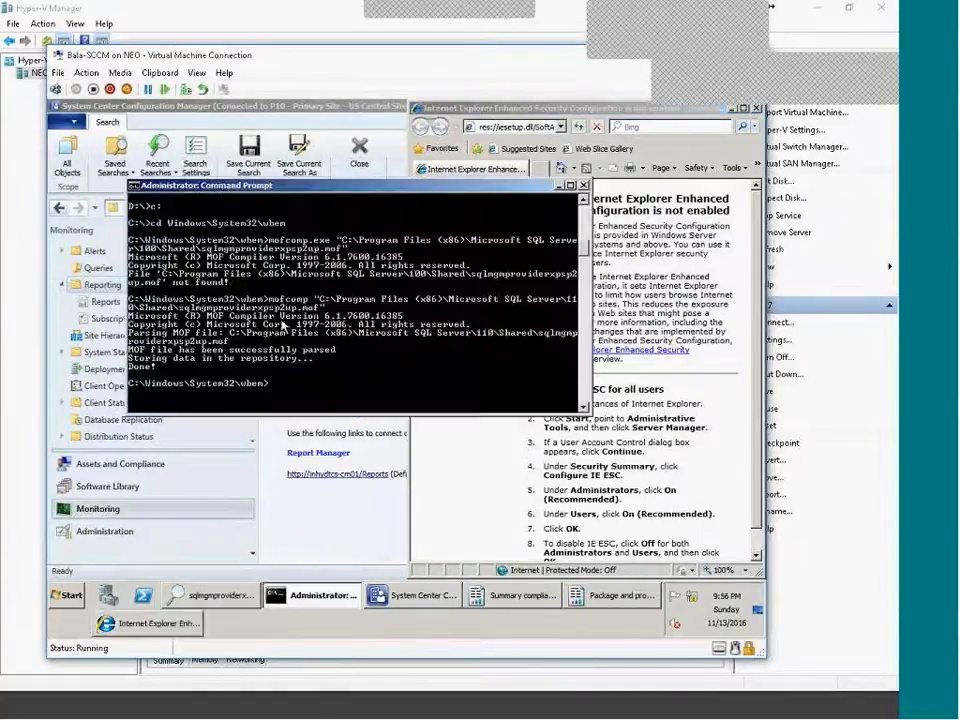
type("hostname")
key("Return")
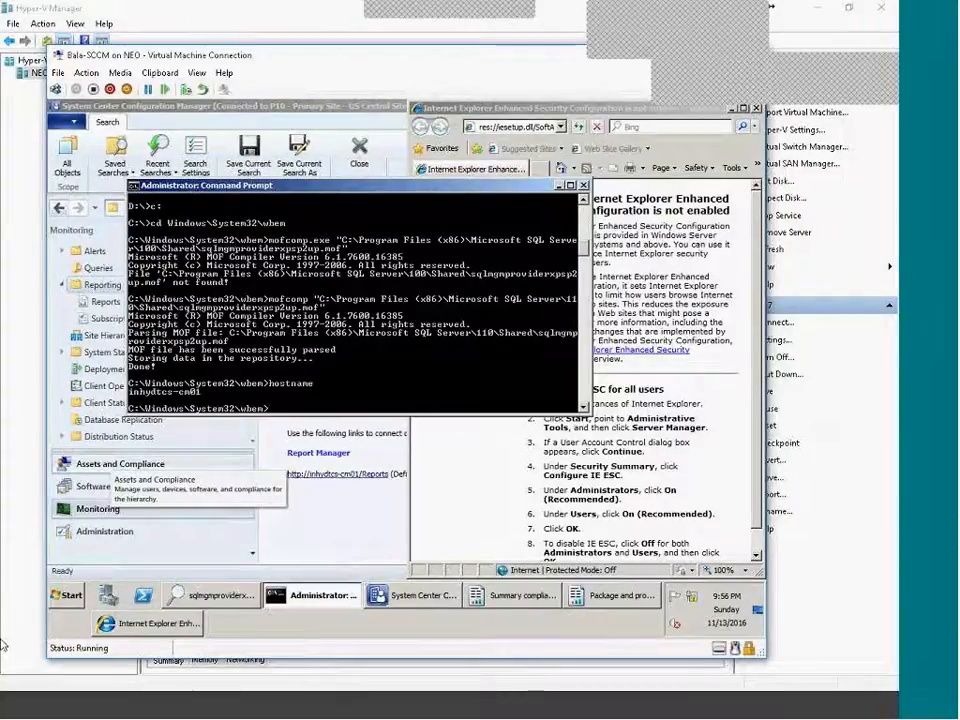
right_click(251, 367)
left_click(272, 375)
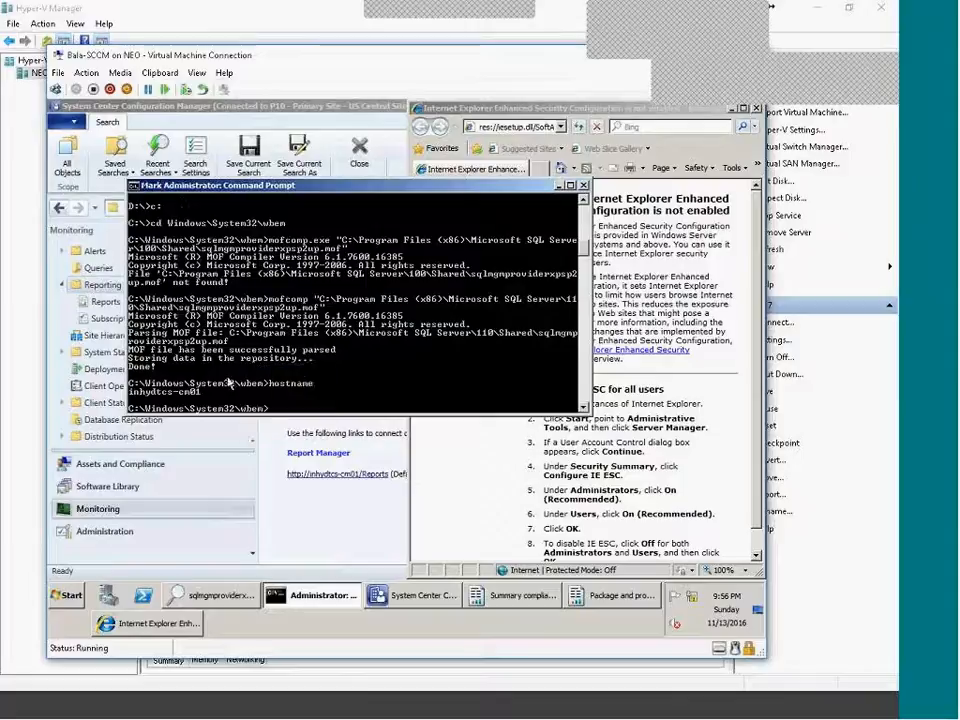
left_click_drag(129, 391, 201, 393)
key("Return")
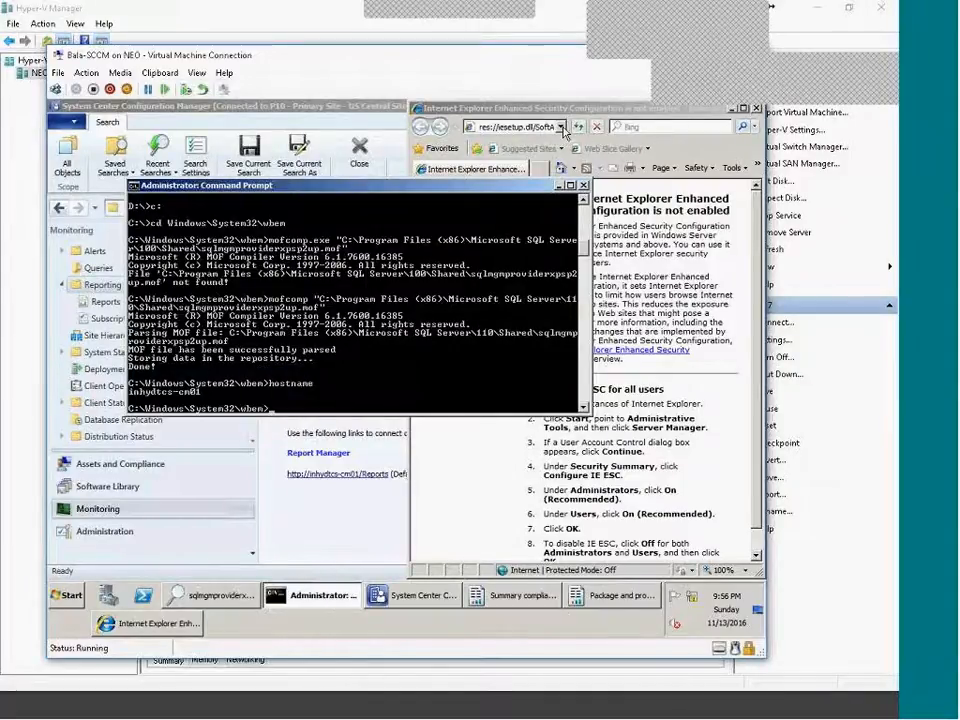
Paste inhydtcs-cm01 into Internet Explorer's address bar.
left_click(488, 308)
key("alt+d")
type("inhydtcs-cm01")
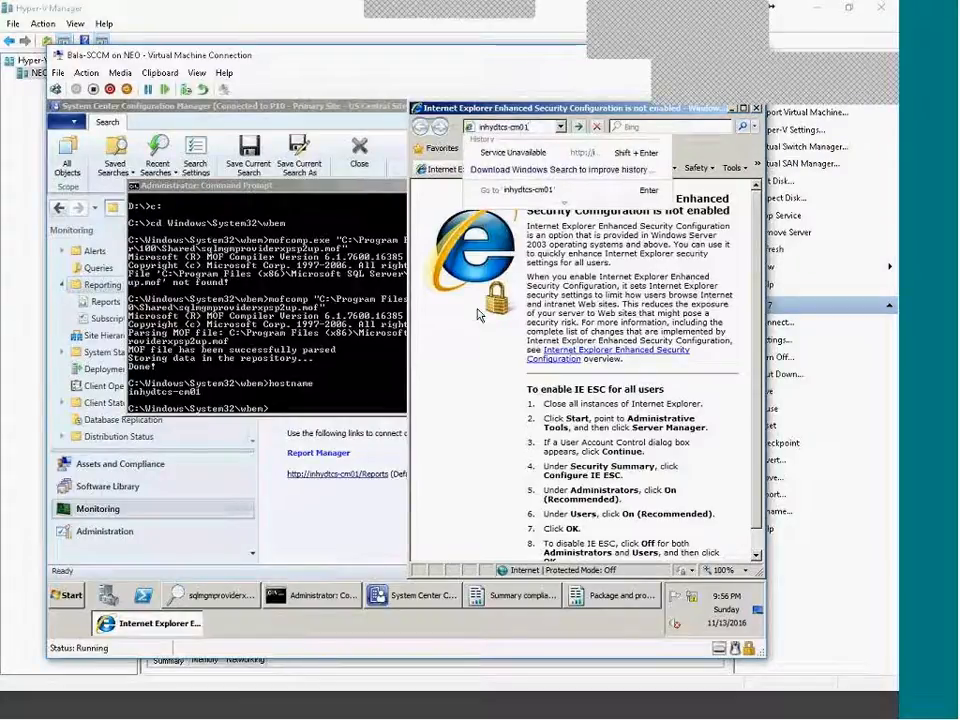
type("/Repor")
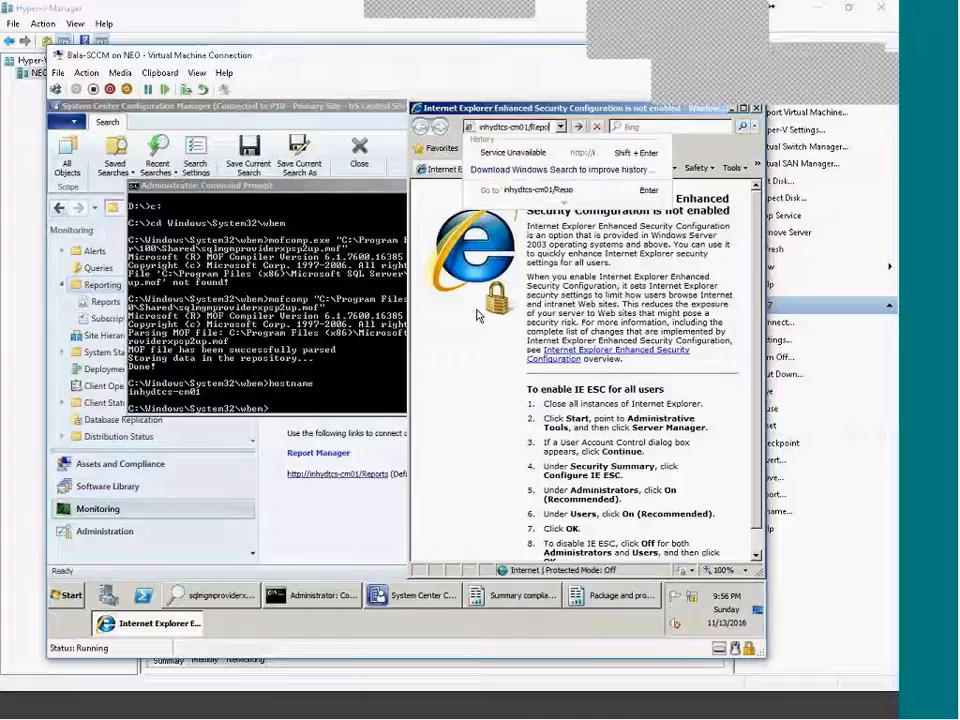
type("ts")
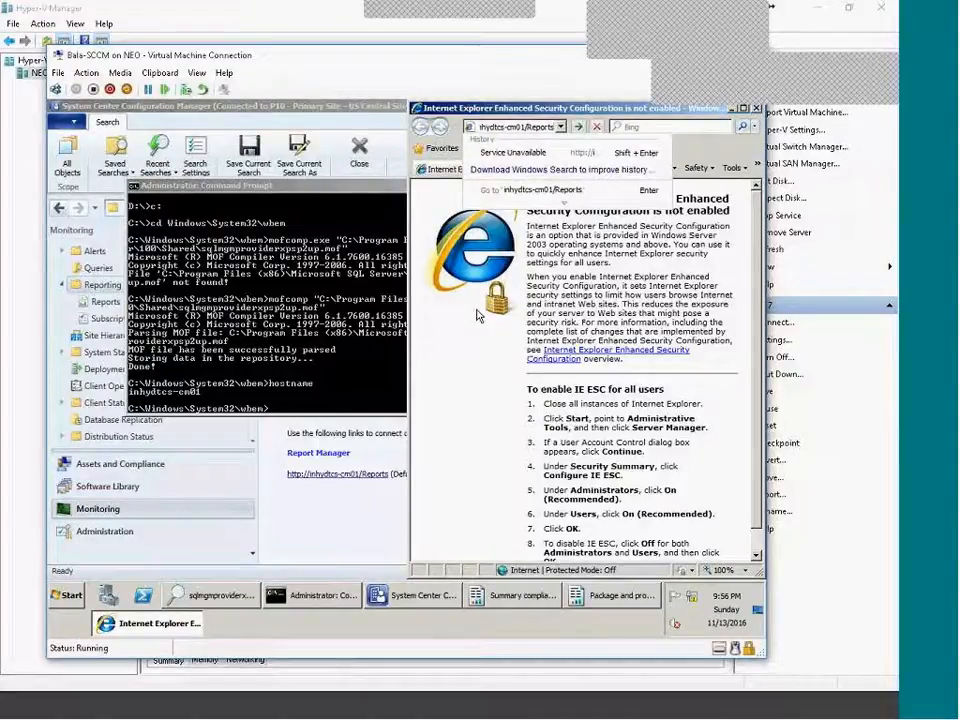
key("Return")
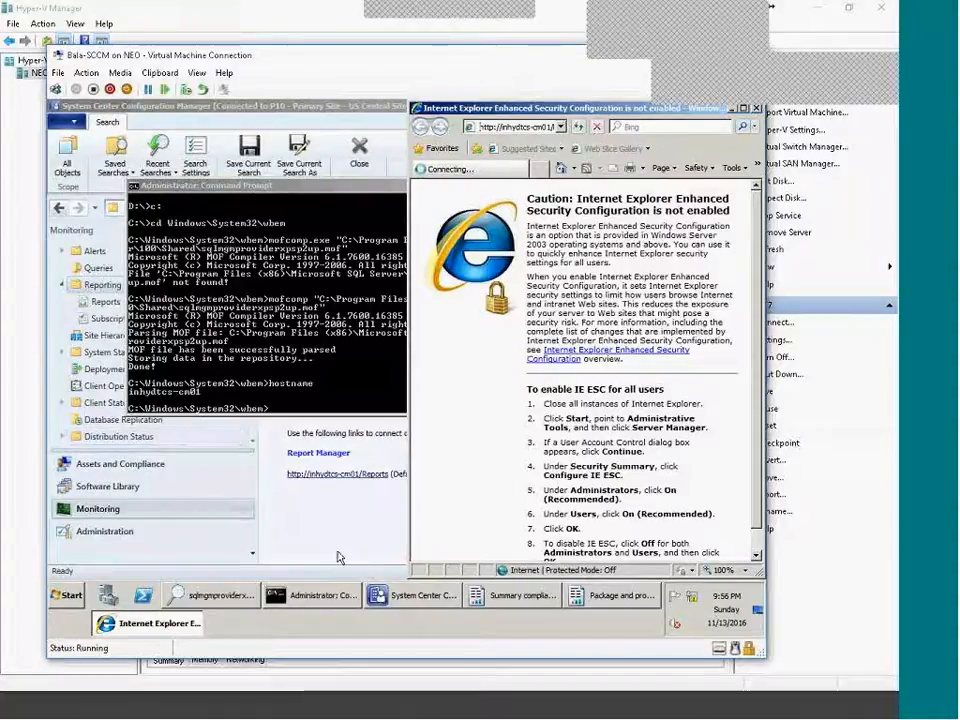
left_click(390, 484)
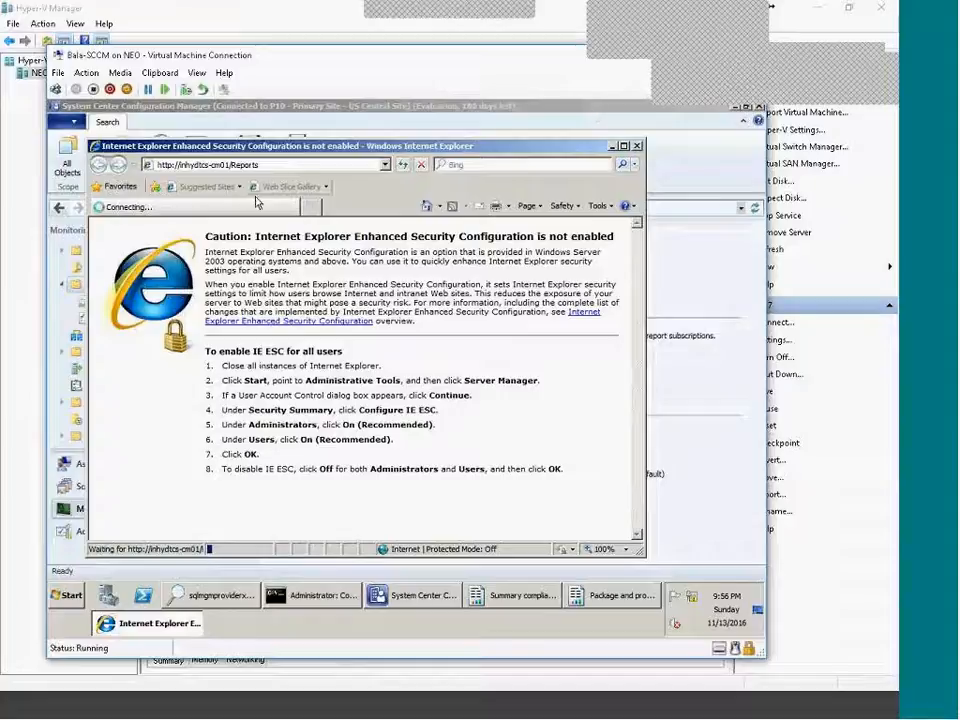
double_click(303, 158)
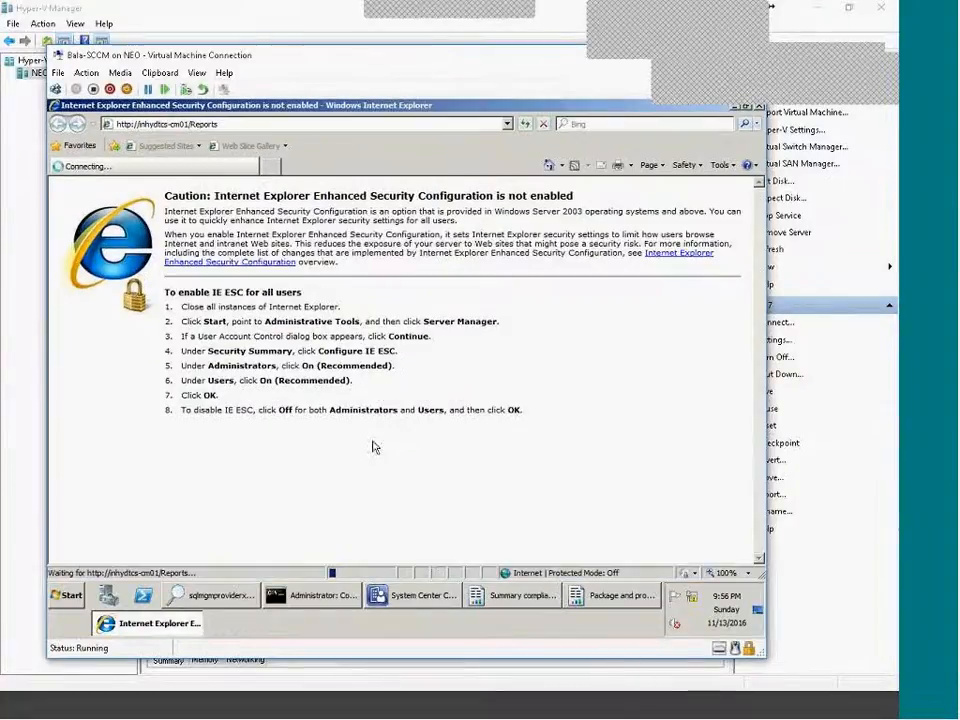
Toggle between the Configuration Manager console and the loading browser.
left_click(420, 596)
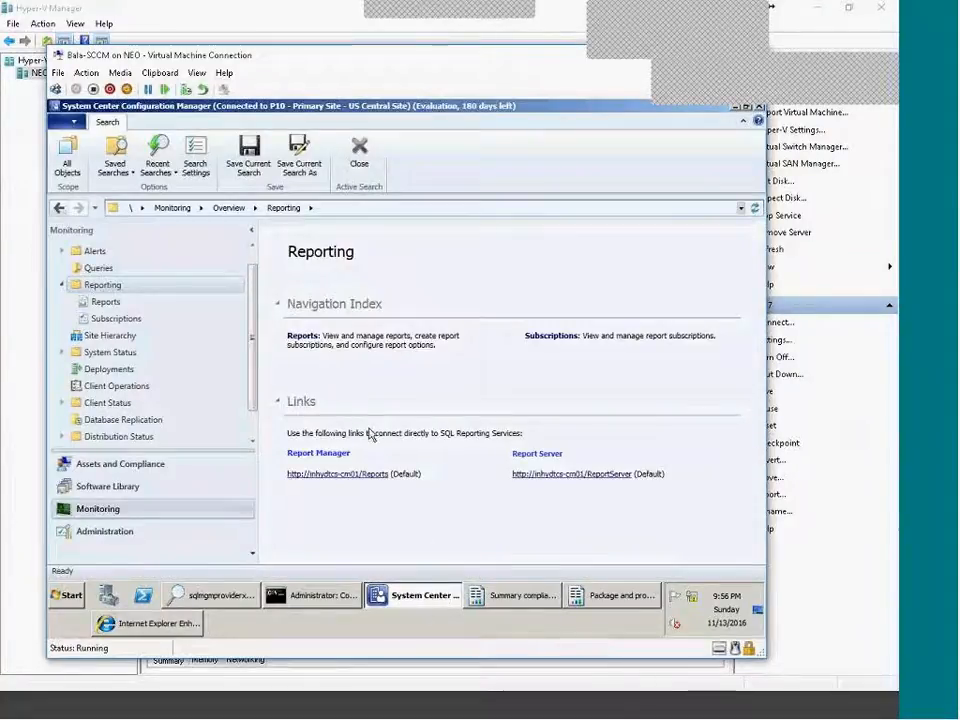
left_click(155, 624)
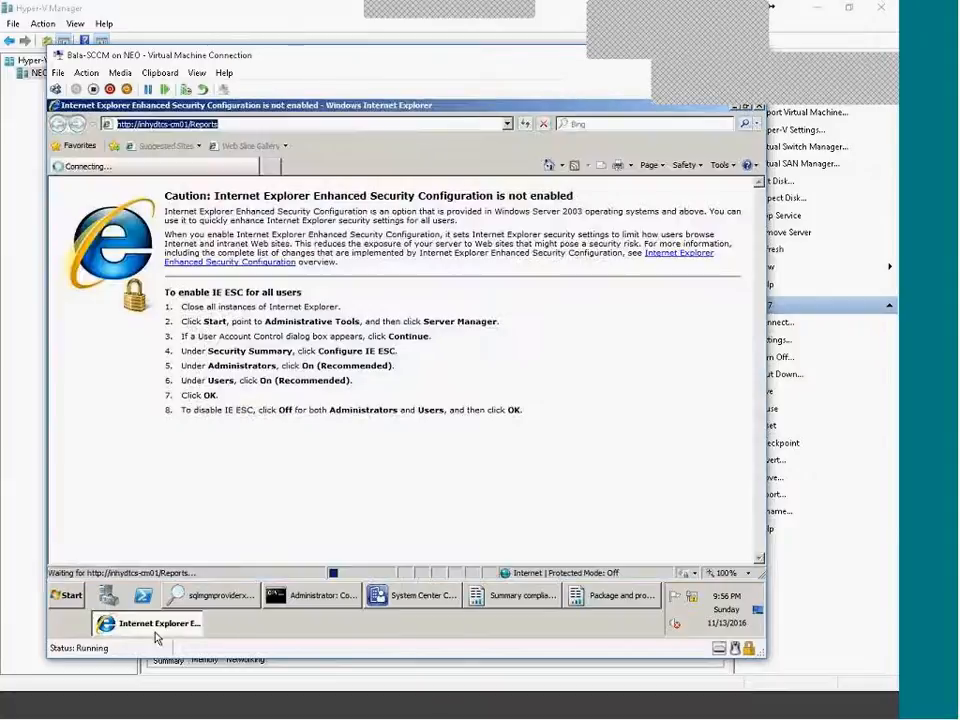
left_click(398, 598)
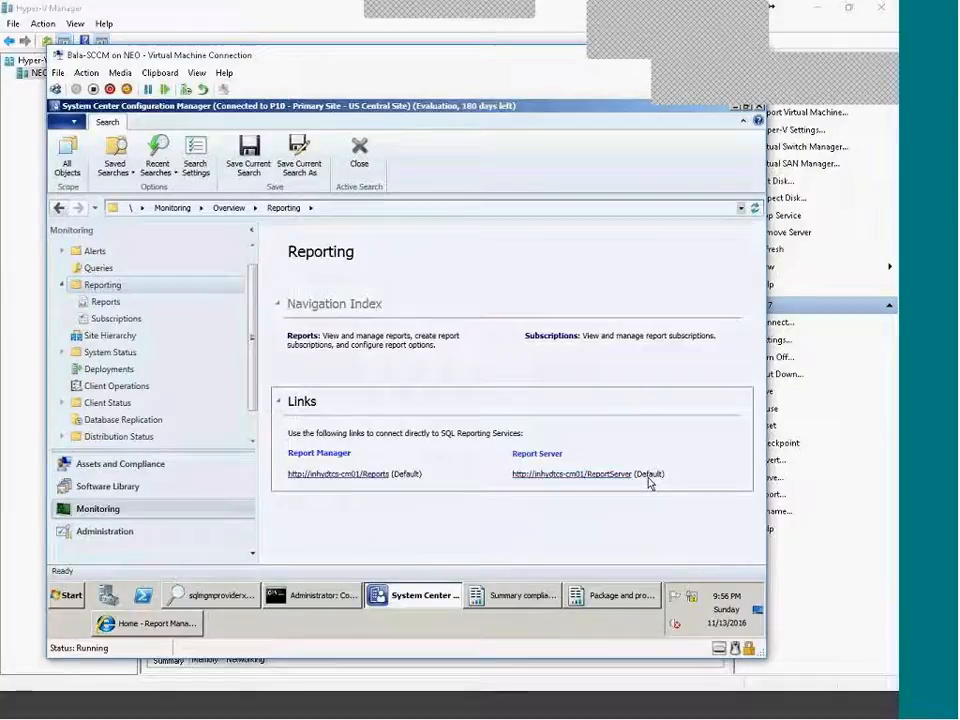
Open the ConfigMgr_P10 folder and scroll its report categories, Administrative Security to Wake On LAN.
left_click(167, 623)
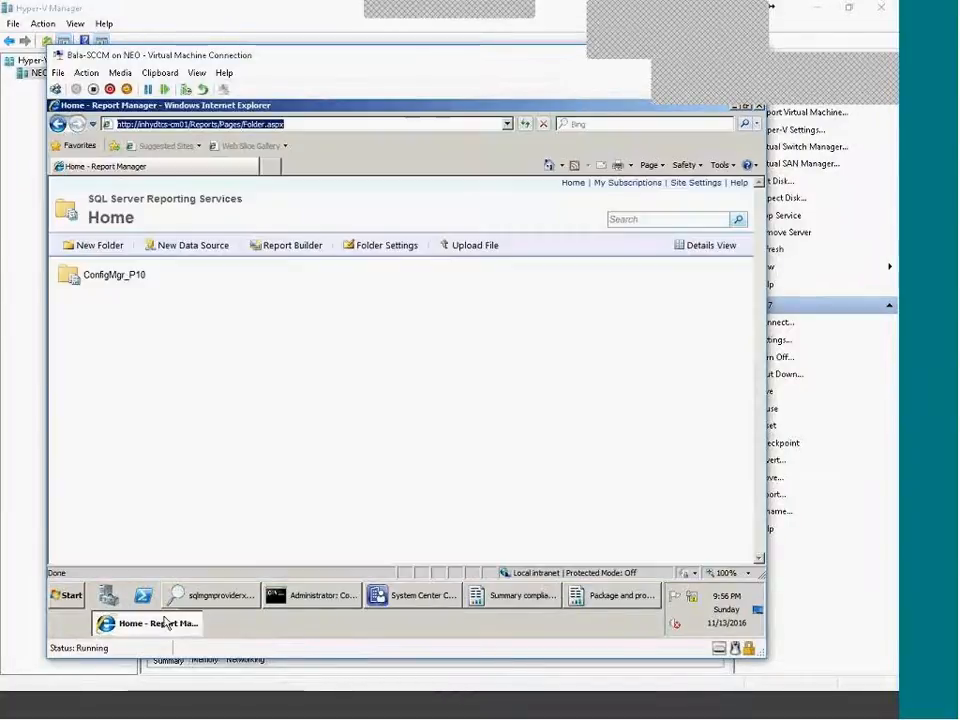
left_click(111, 279)
scroll(649, 448, "down", 10)
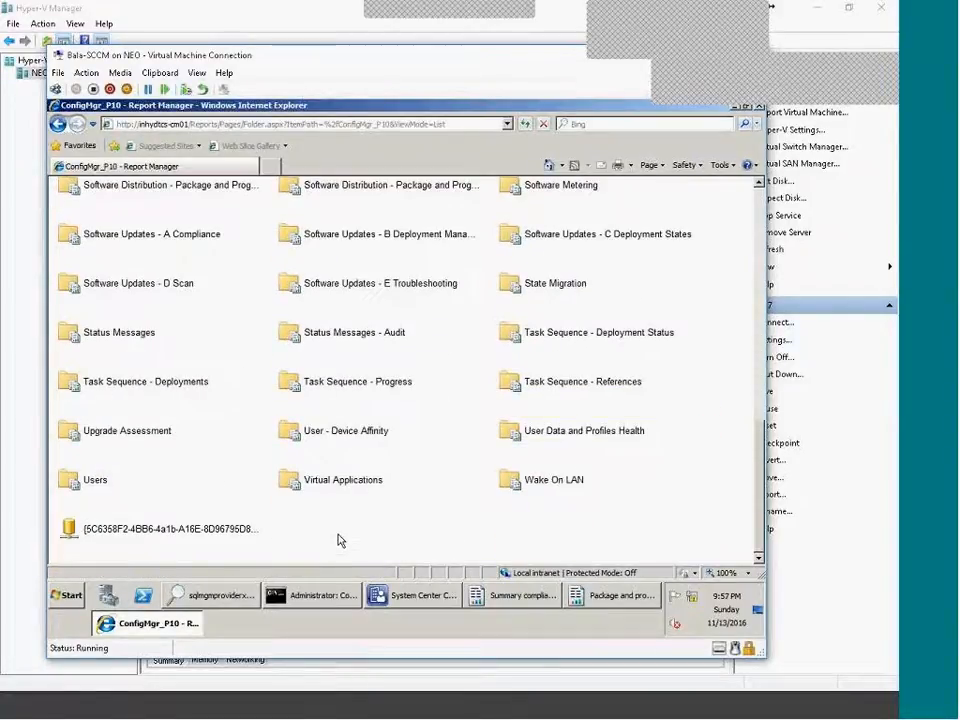
scroll(330, 538, "up", 1)
scroll(243, 449, "up", 6)
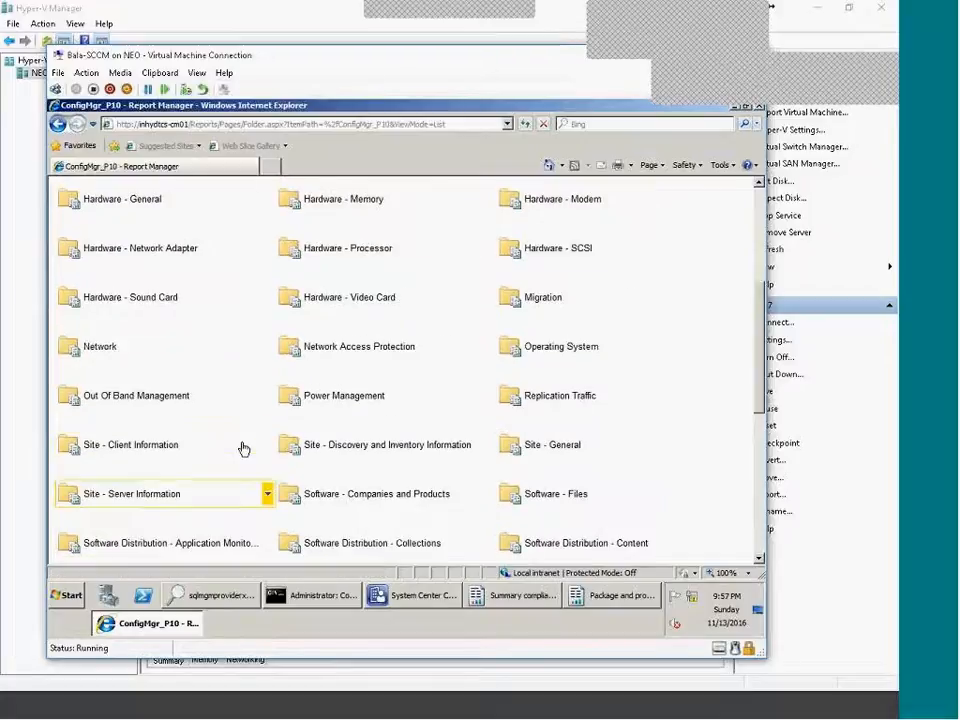
scroll(210, 420, "up", 4)
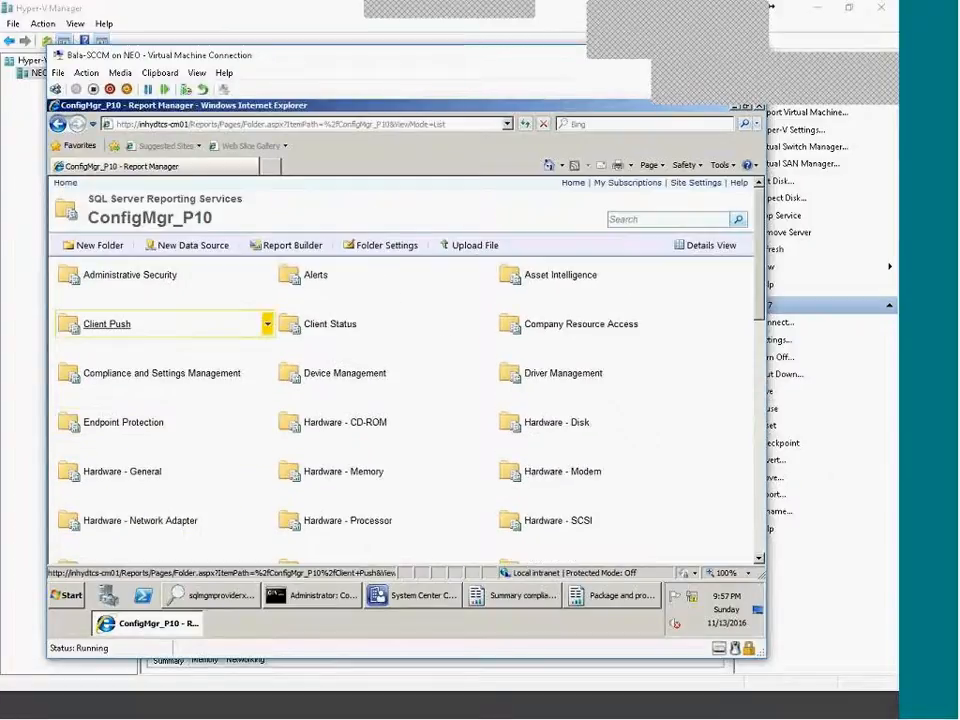
Run the Client Push summary-for-a-specified-site report with Date range All and Site Code P10.
left_click(115, 327)
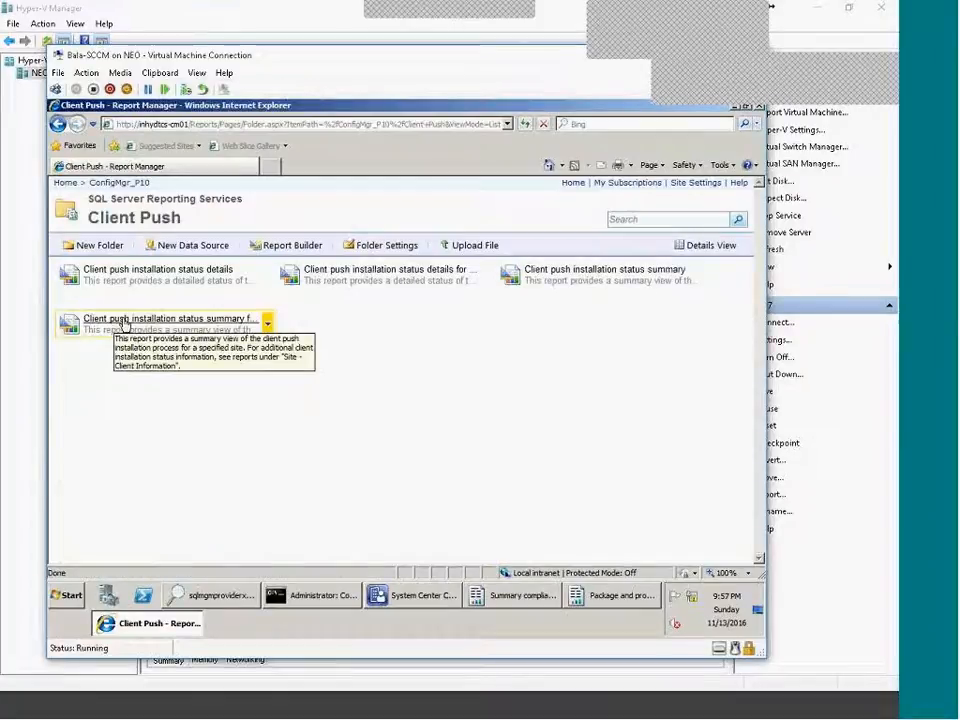
left_click(122, 320)
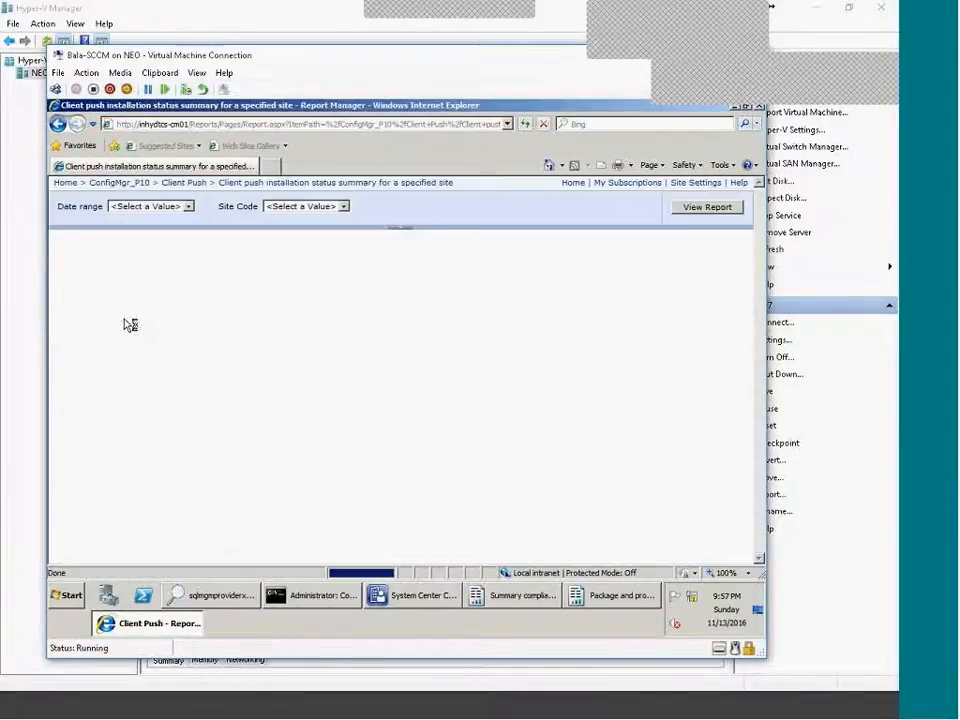
left_click(145, 206)
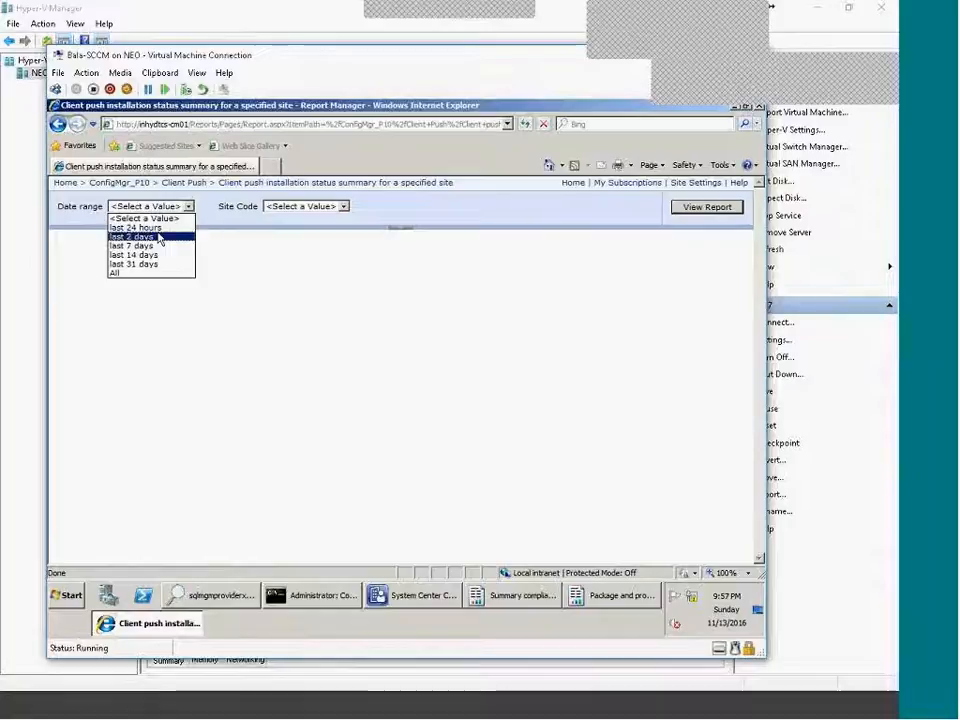
left_click(115, 272)
left_click(300, 206)
left_click(280, 225)
left_click(707, 207)
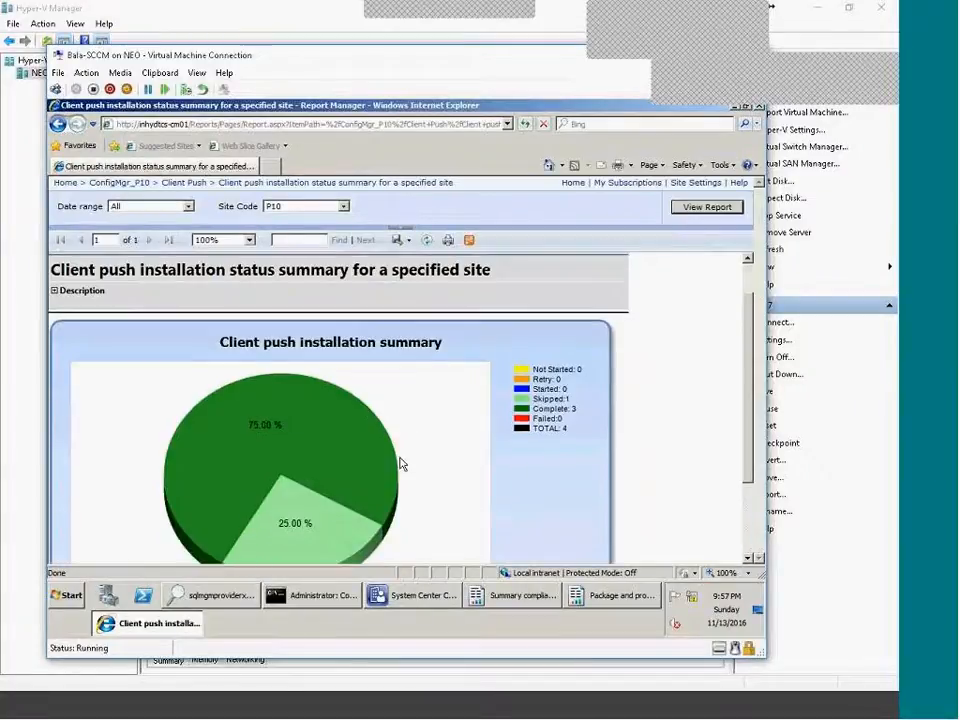
scroll(400, 456, "down", 2)
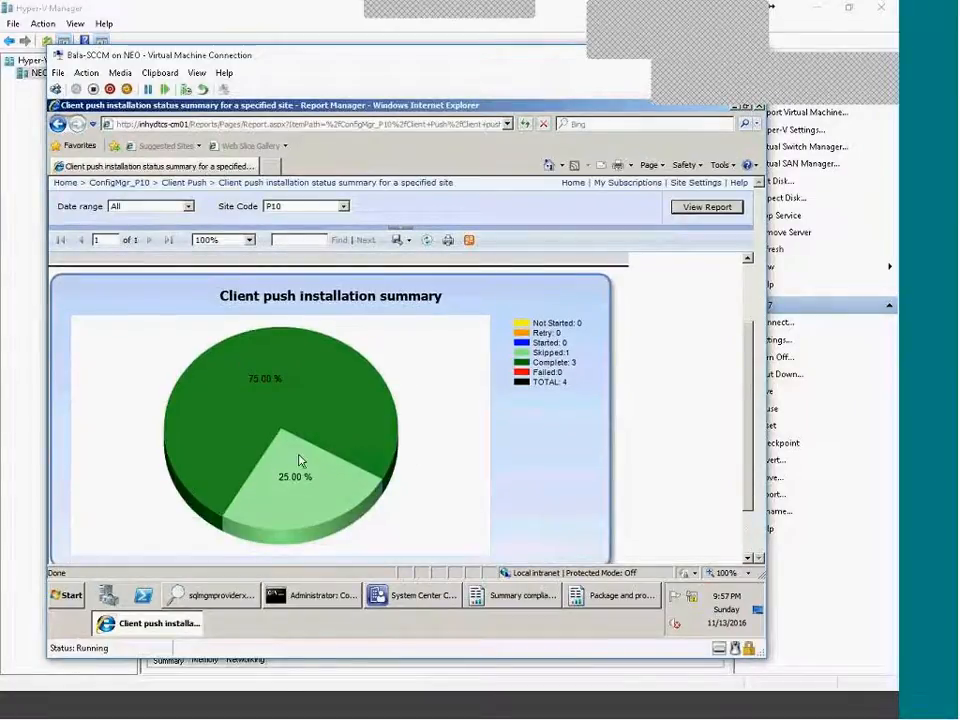
scroll(489, 381, "up", 2)
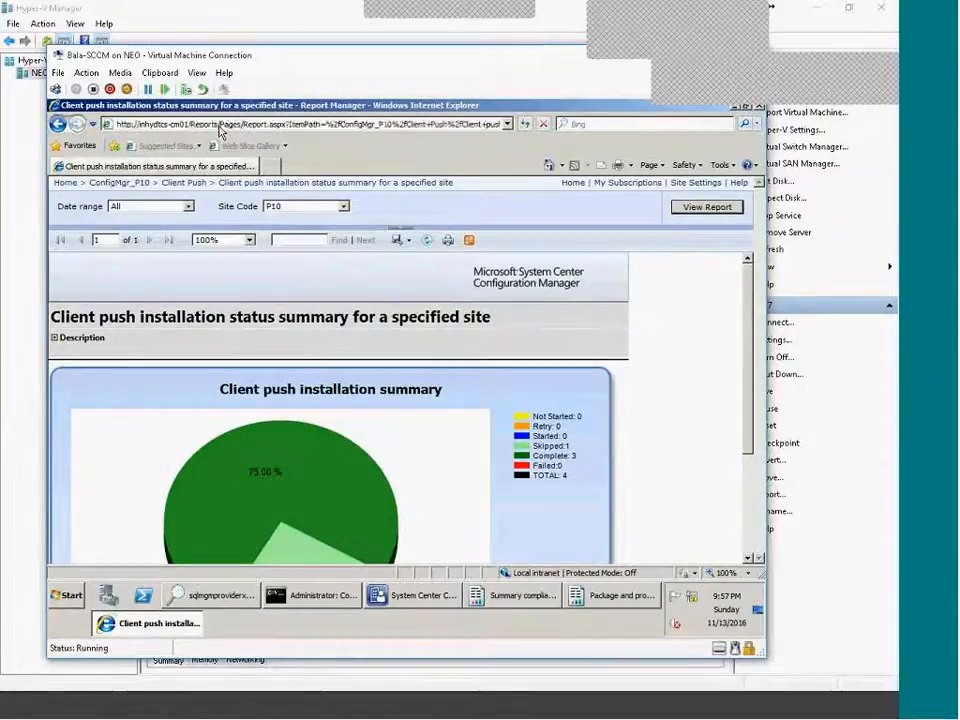
left_click(158, 124)
left_click_drag(190, 124, 26, 124)
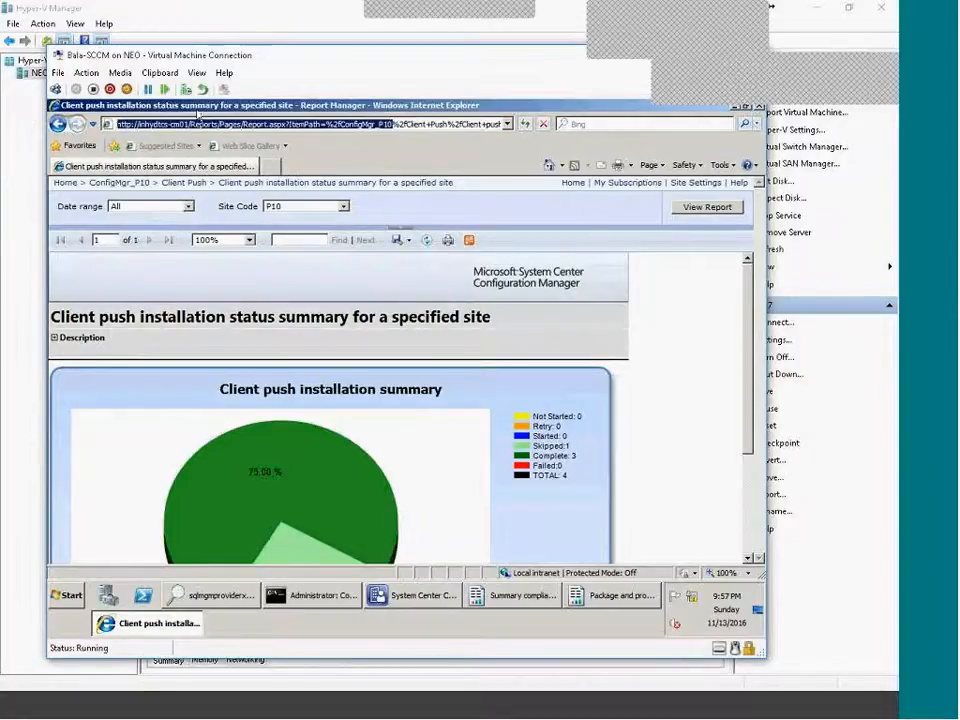
left_click_drag(219, 124, 117, 124)
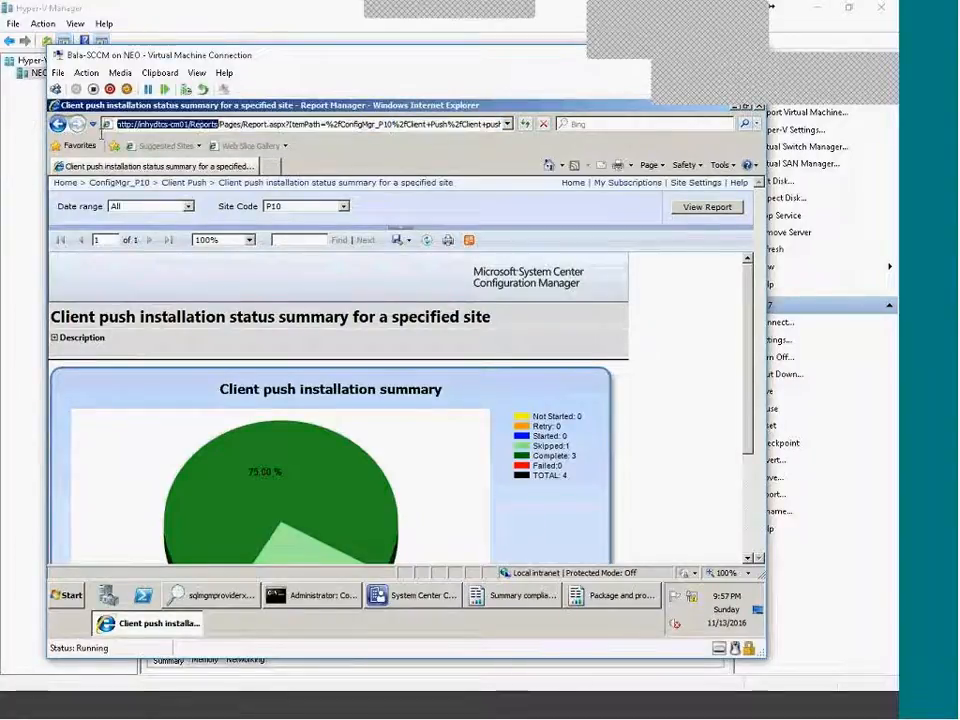
right_click(178, 121)
right_click(135, 127)
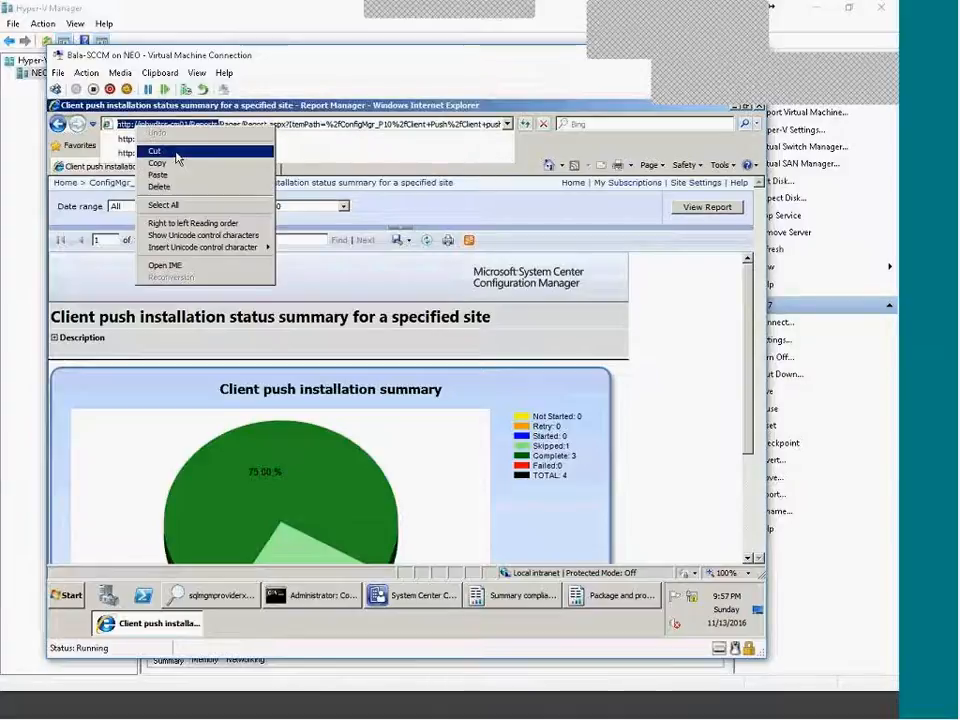
left_click(184, 170)
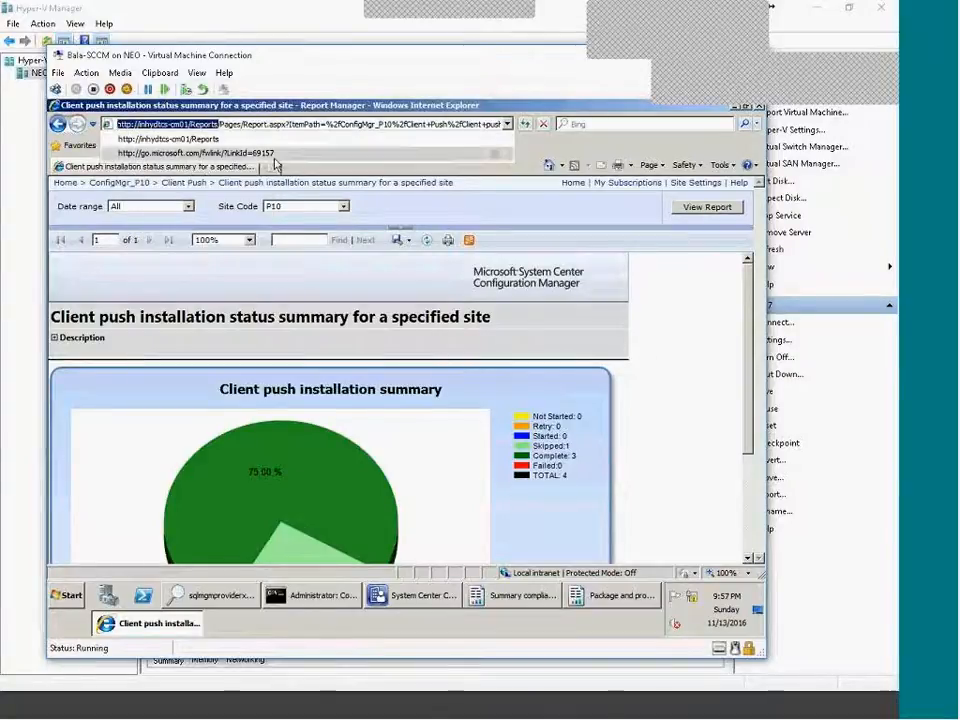
key("ctrl+t")
right_click(220, 126)
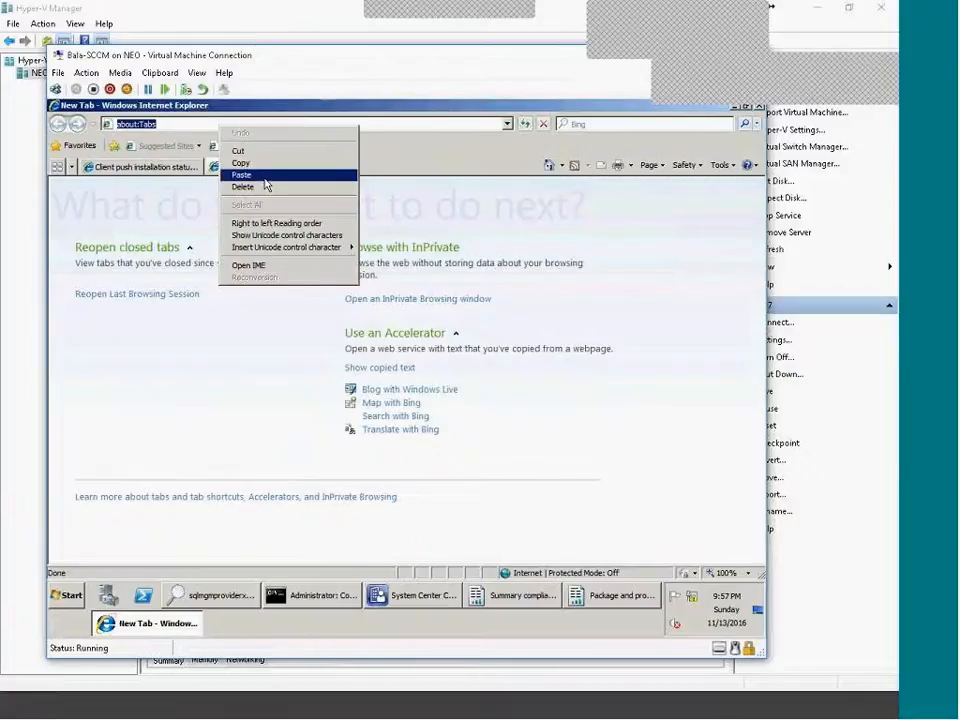
left_click(262, 176)
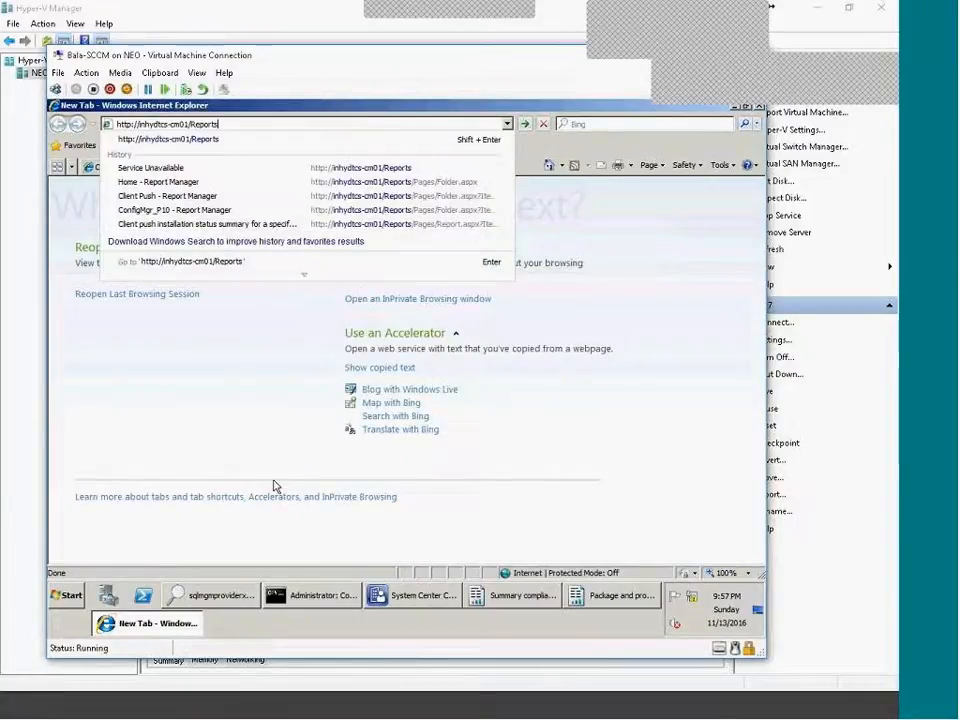
left_click(402, 596)
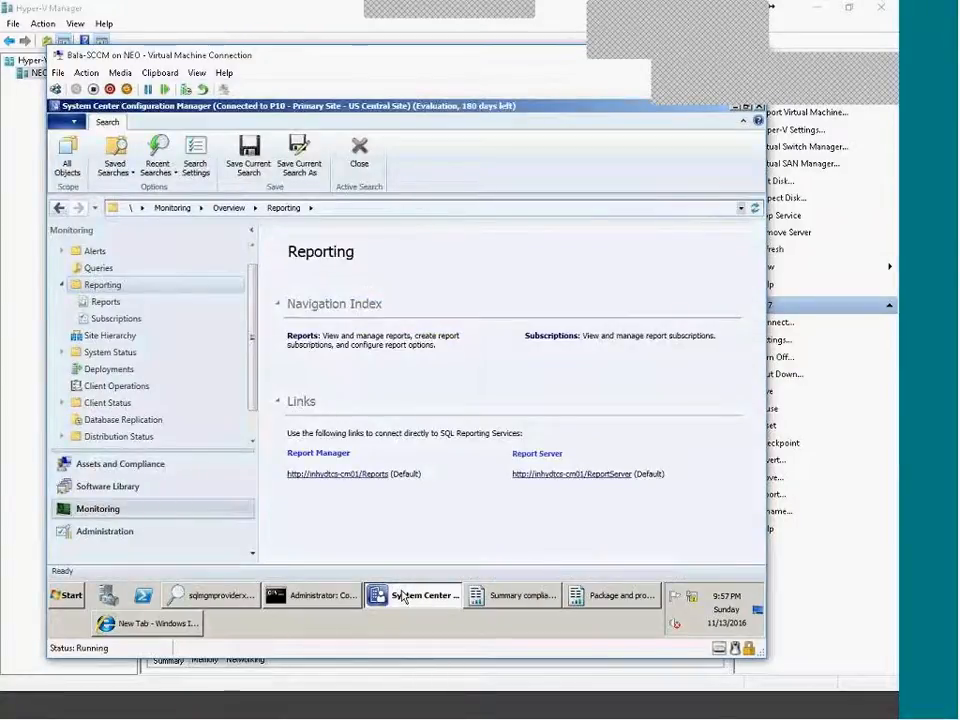
left_click(402, 596)
left_click(252, 124)
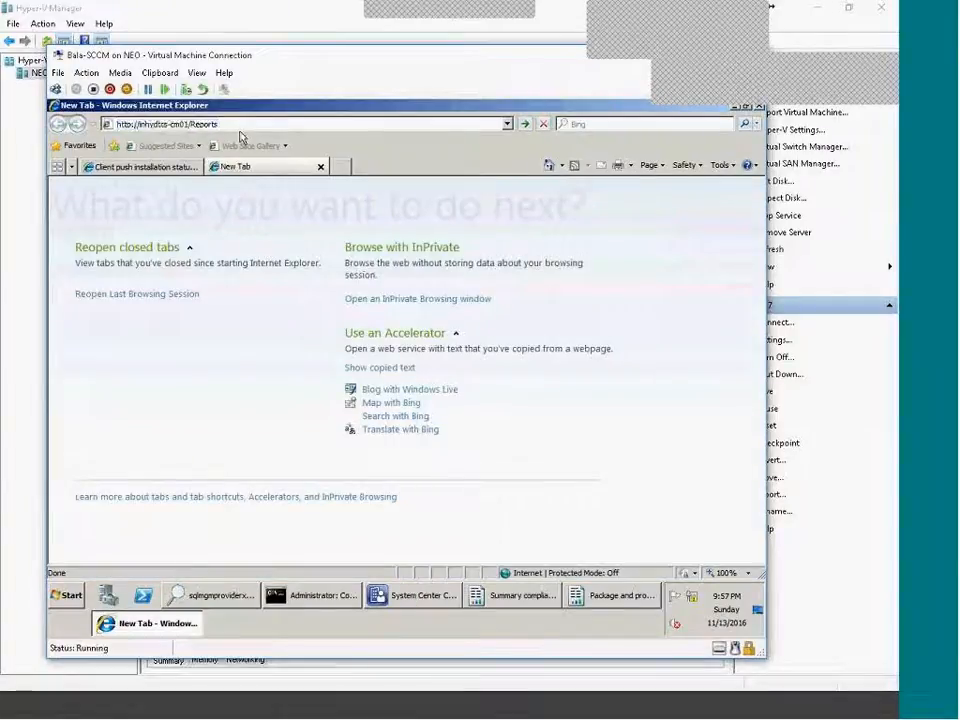
type("erver")
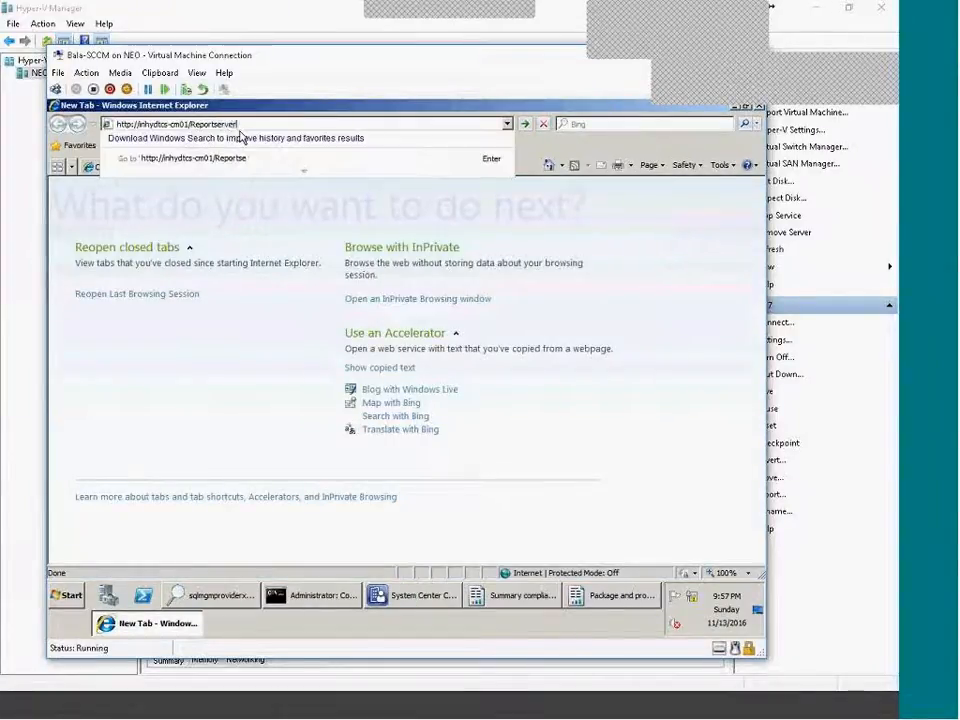
key("Return")
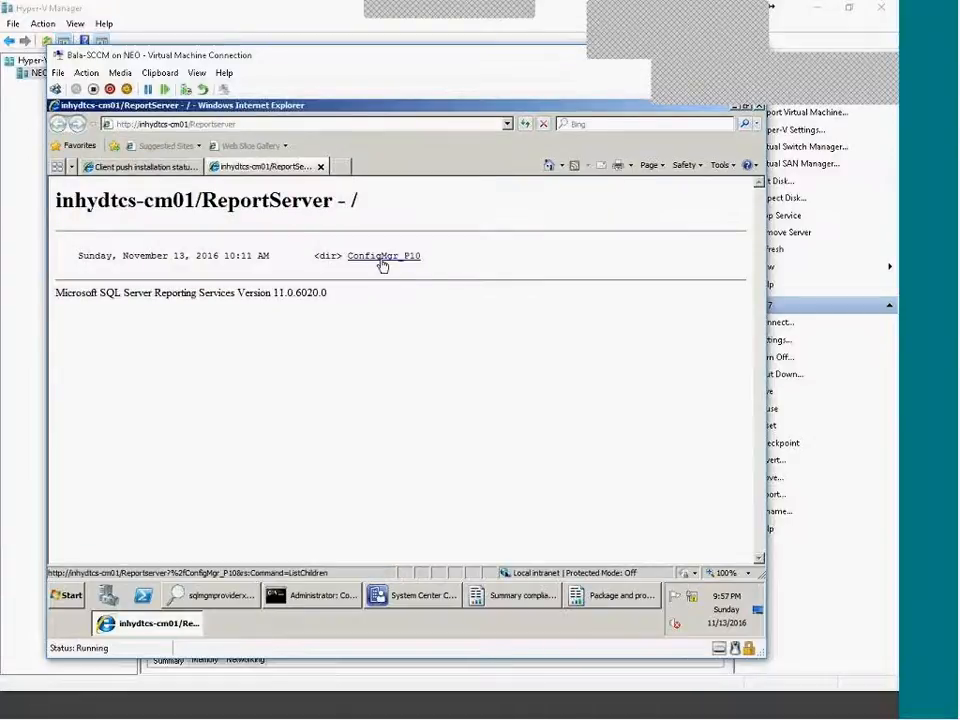
Browse ConfigMgr_P10 and Client Status, then open Client Push's summary-for-a-specified-site report.
left_click(379, 257)
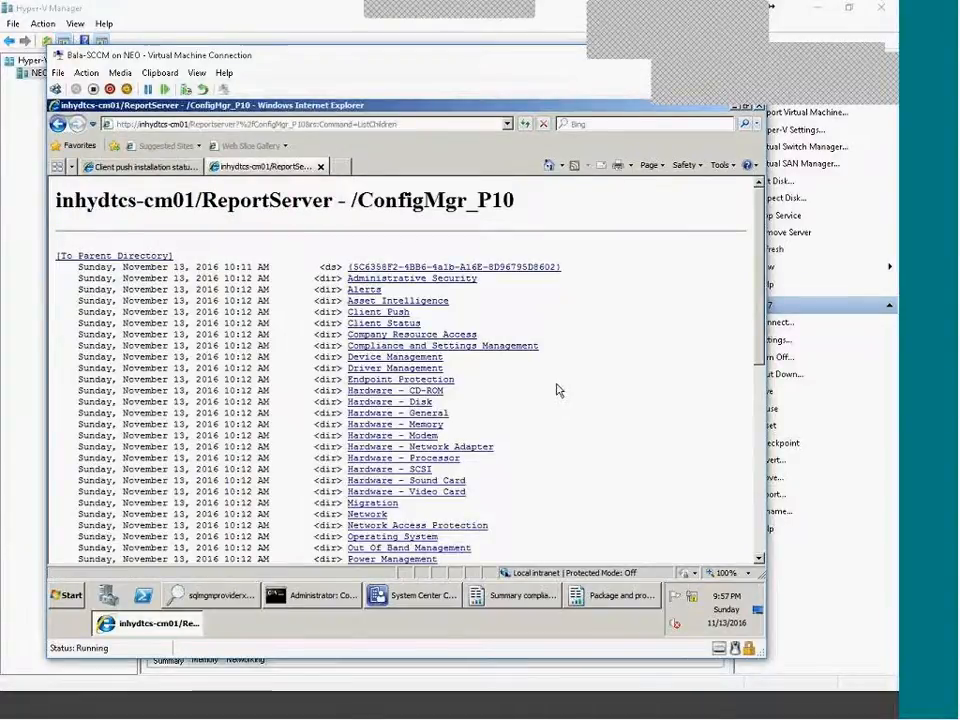
scroll(555, 391, "down", 2)
scroll(555, 391, "up", 2)
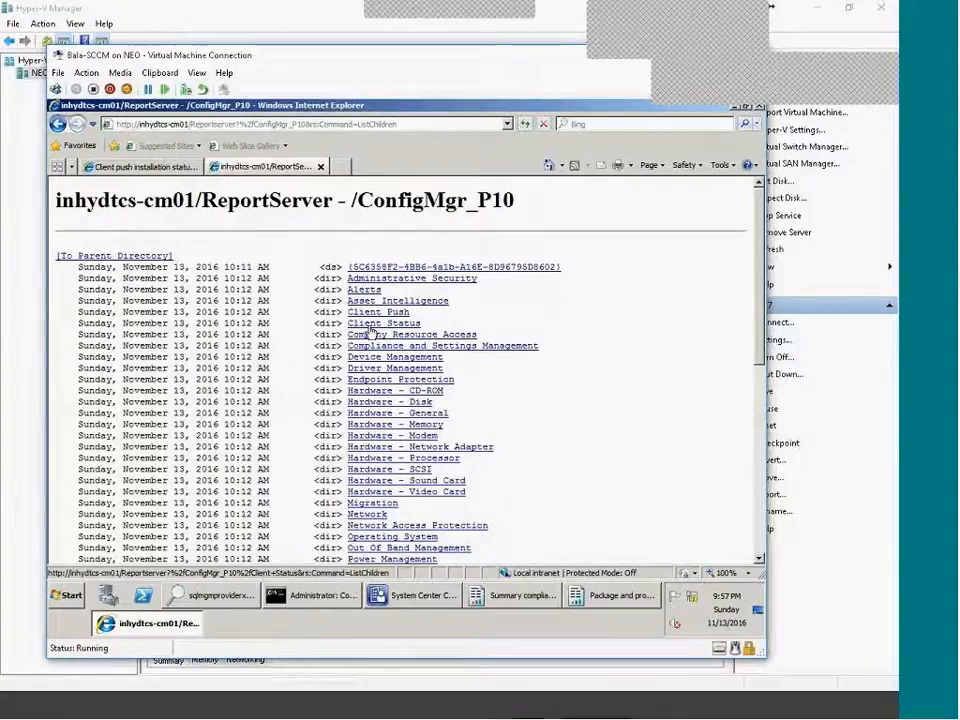
left_click(390, 323)
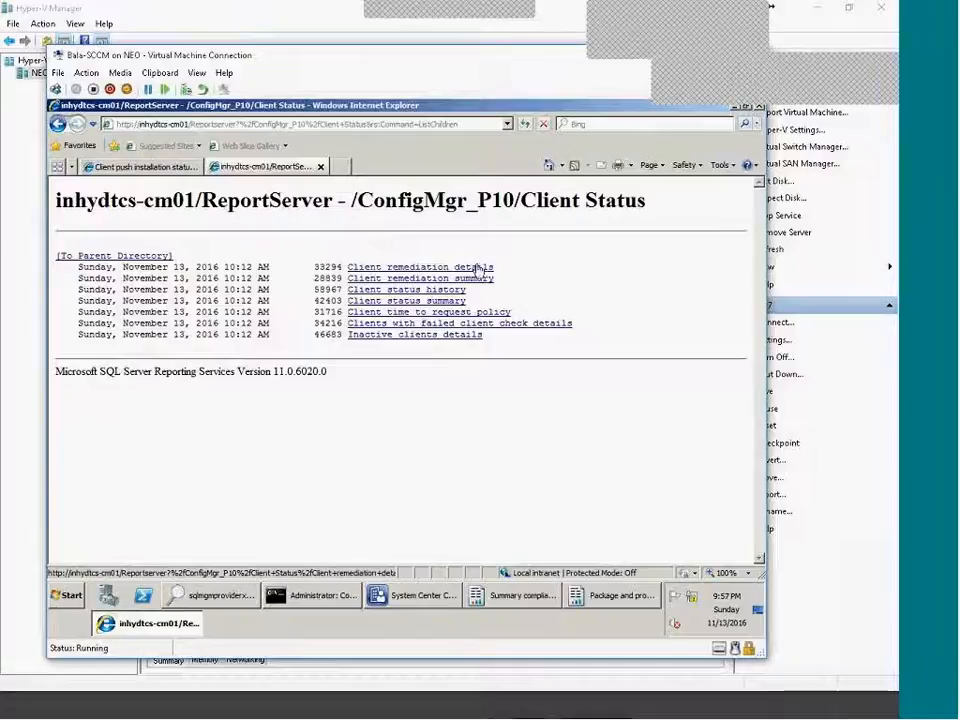
left_click(155, 258)
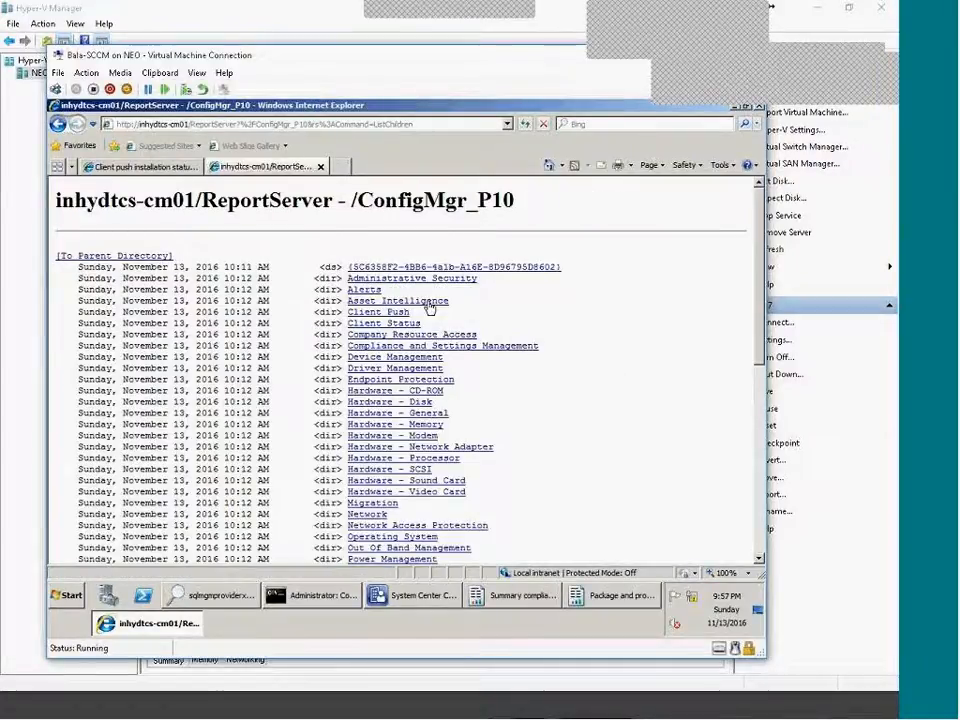
left_click(398, 314)
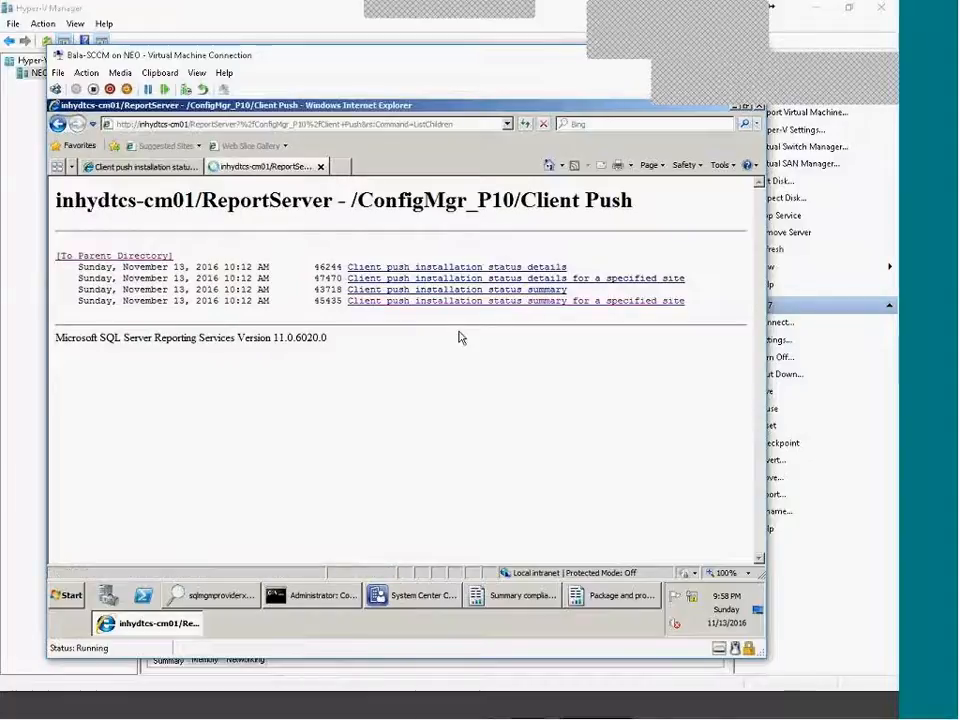
left_click(452, 300)
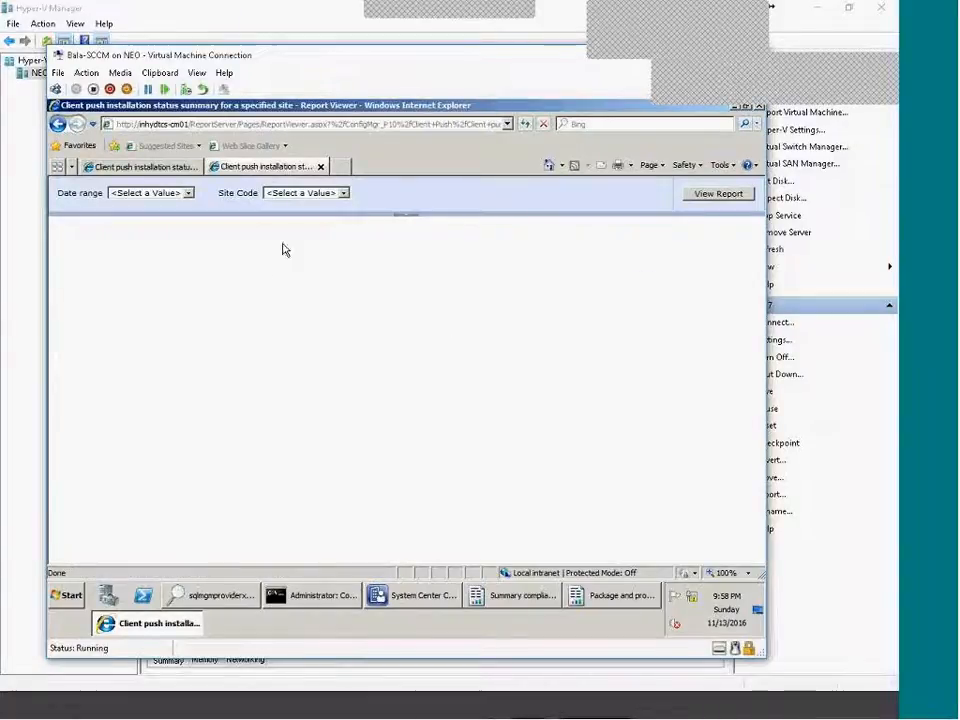
Run the summary report with Date range All and Site Code P10.
left_click(186, 194)
left_click(178, 258)
left_click(307, 194)
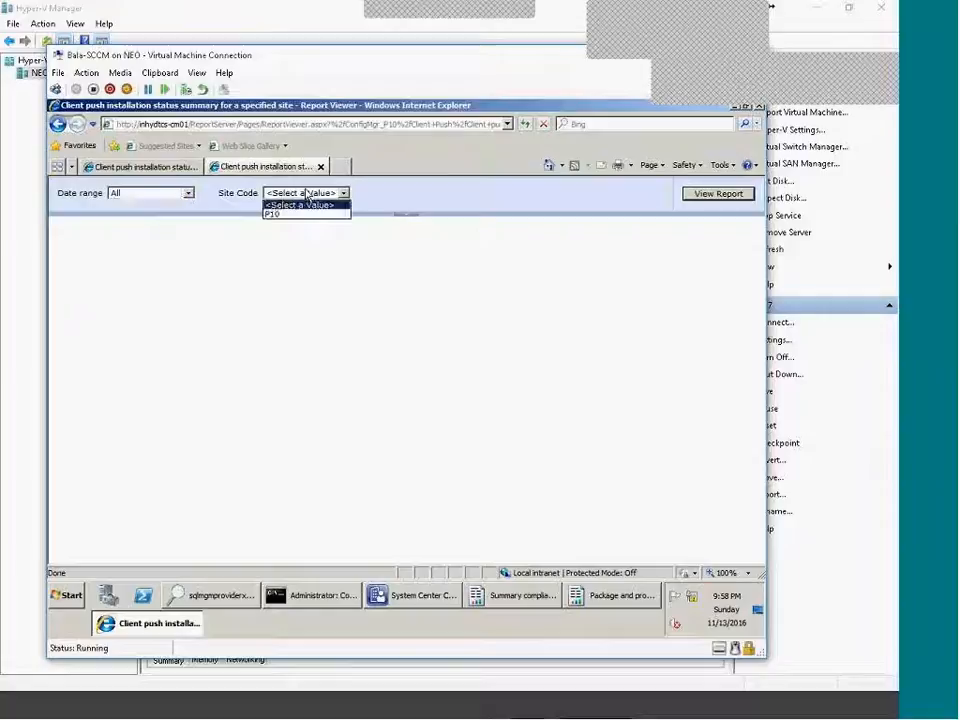
left_click(292, 214)
left_click(716, 193)
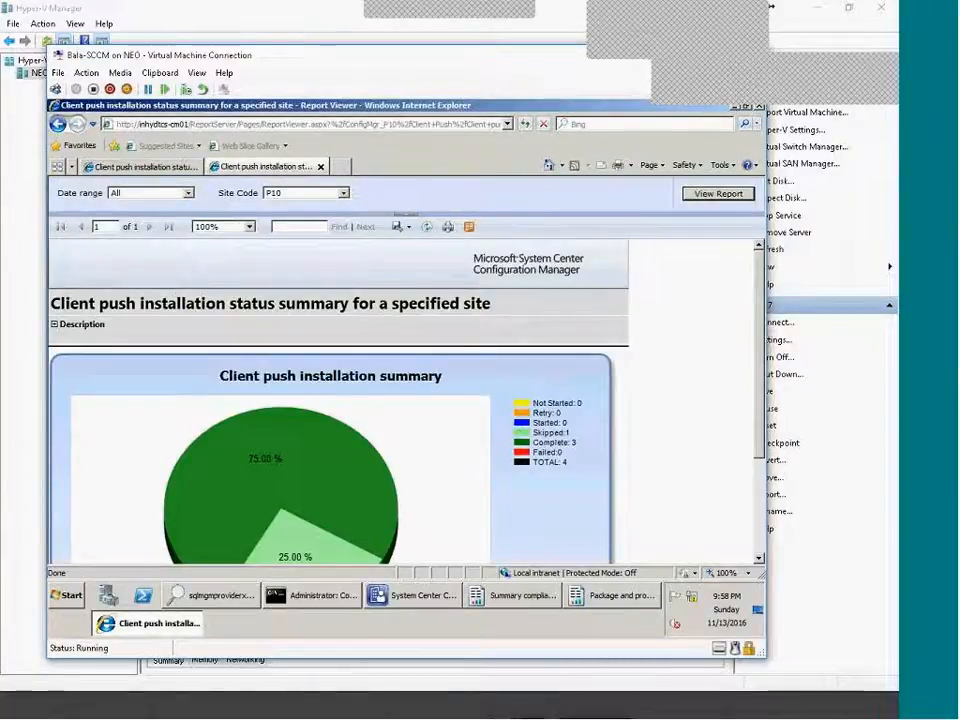
Compare the Report Manager and Report Viewer versions of the summary report.
left_click(145, 166)
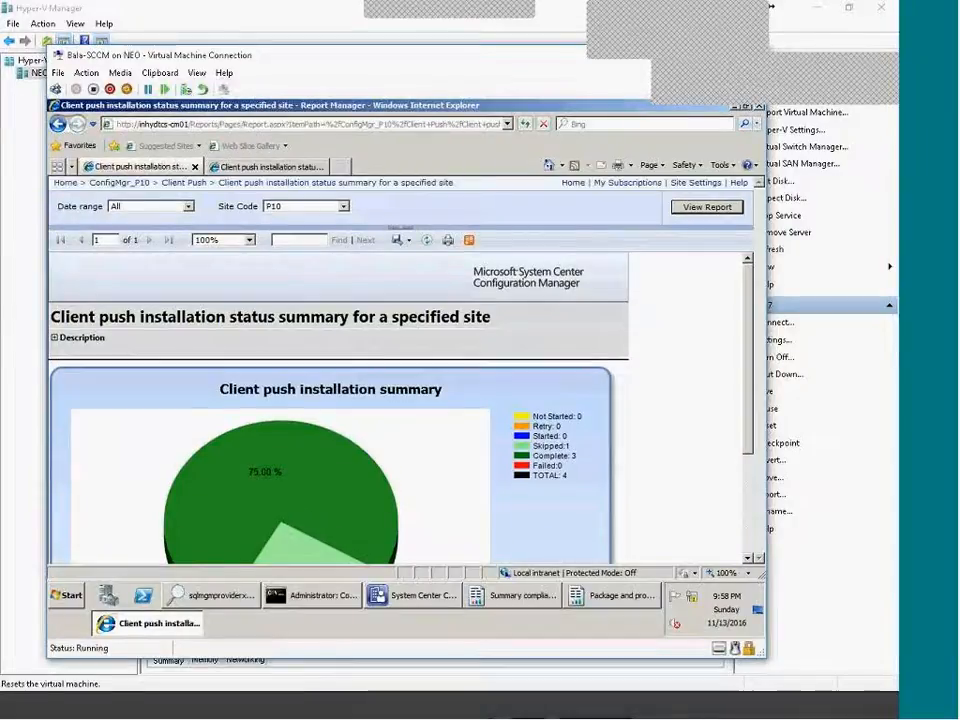
left_click(272, 166)
scroll(514, 488, "down", 1)
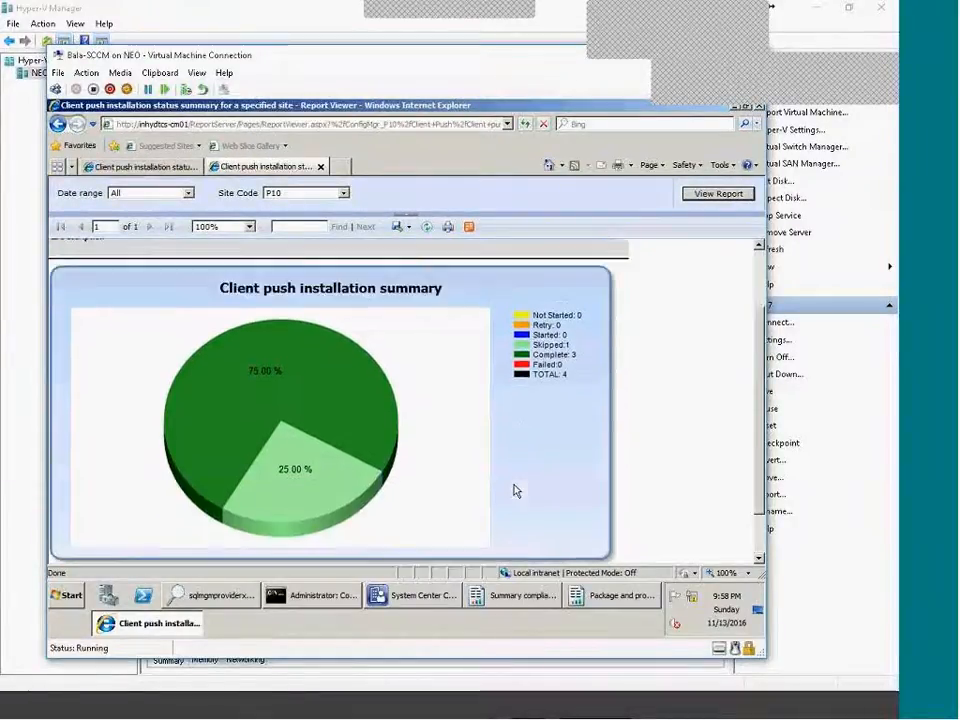
scroll(470, 450, "up", 1)
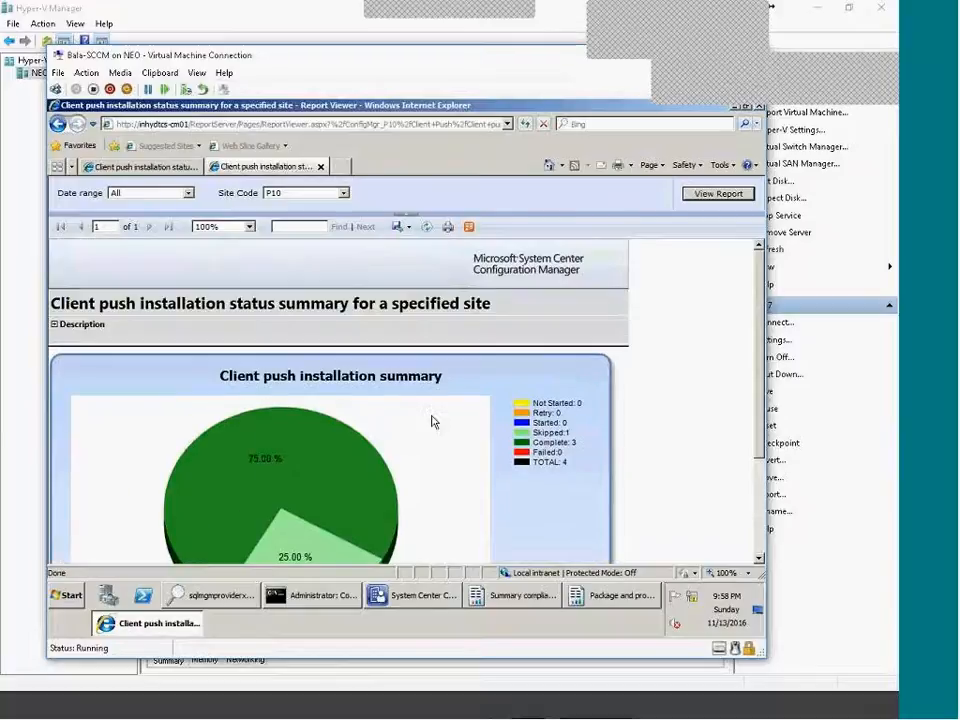
left_click(170, 168)
left_click(242, 168)
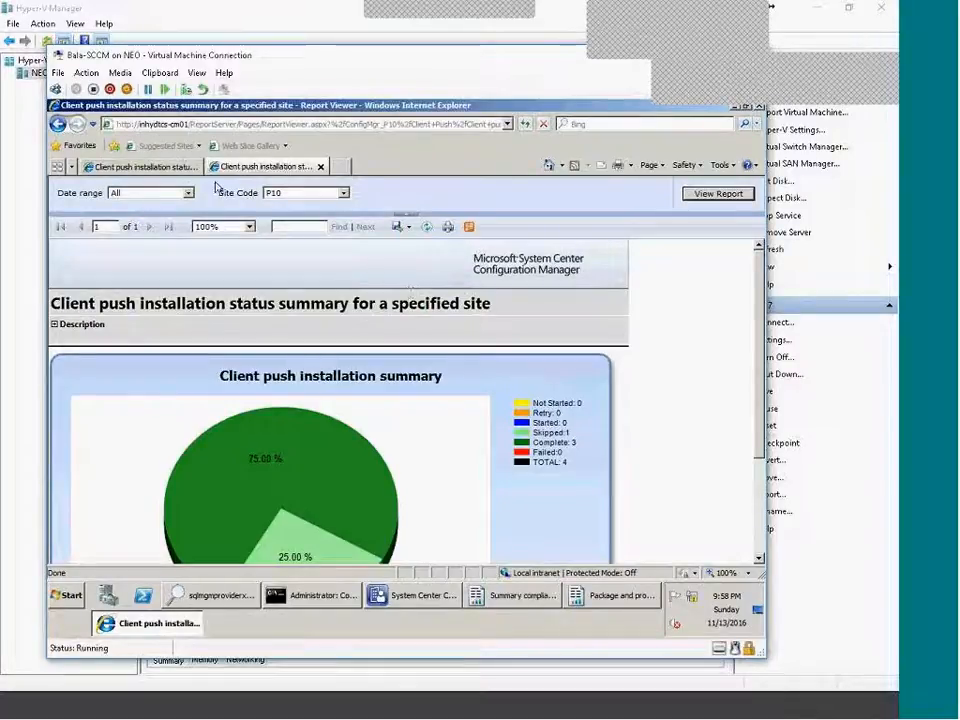
left_click(140, 166)
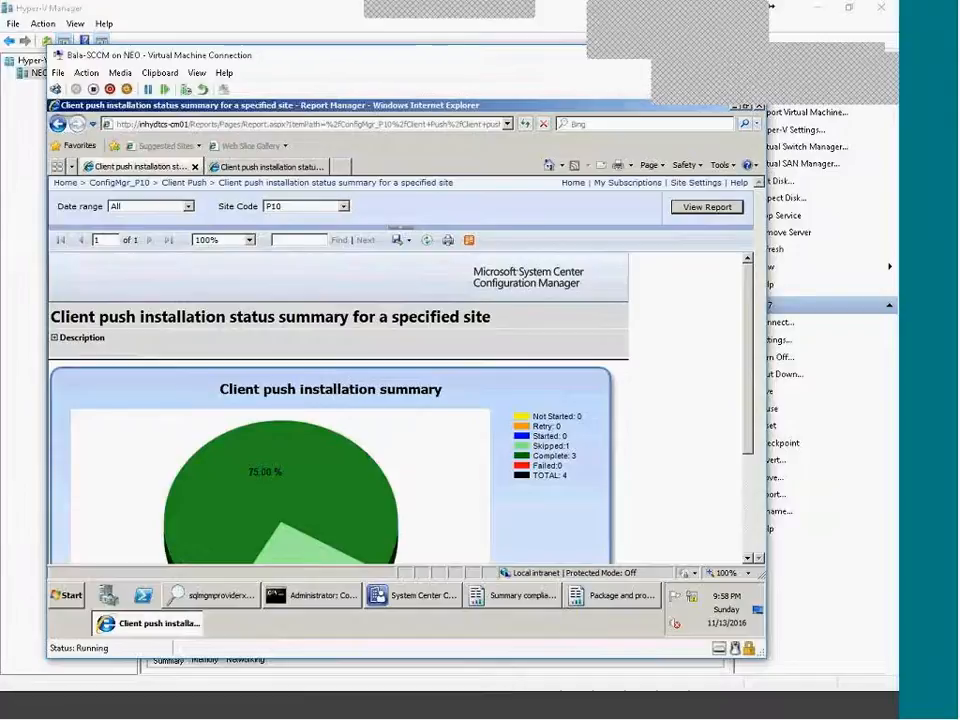
Go back to the Client Push report listing, then return to the Report Manager summary.
left_click(415, 595)
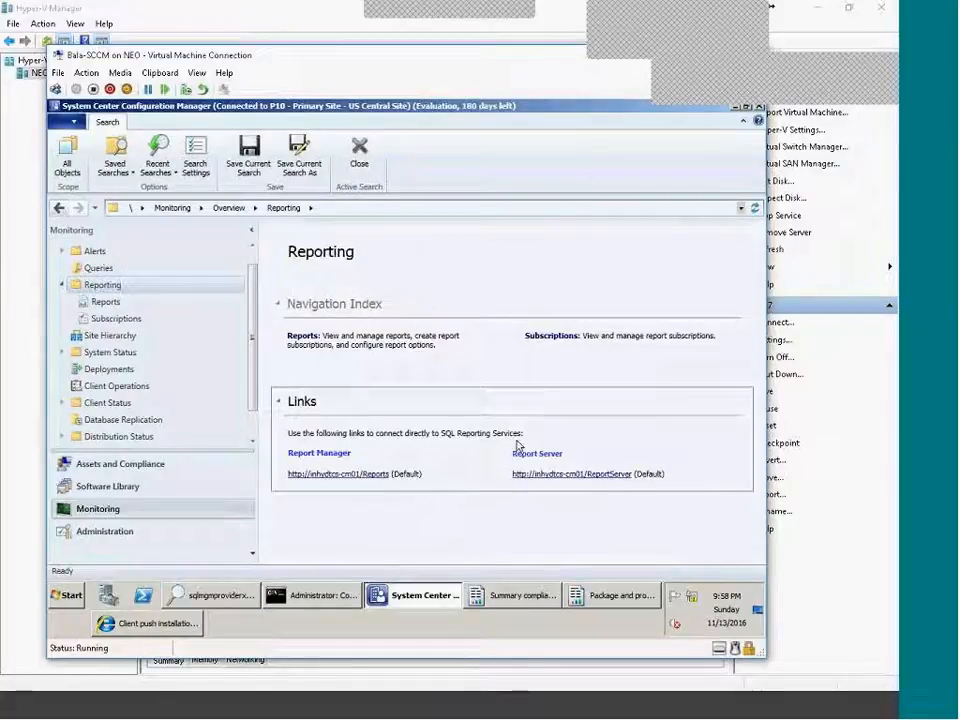
left_click(175, 626)
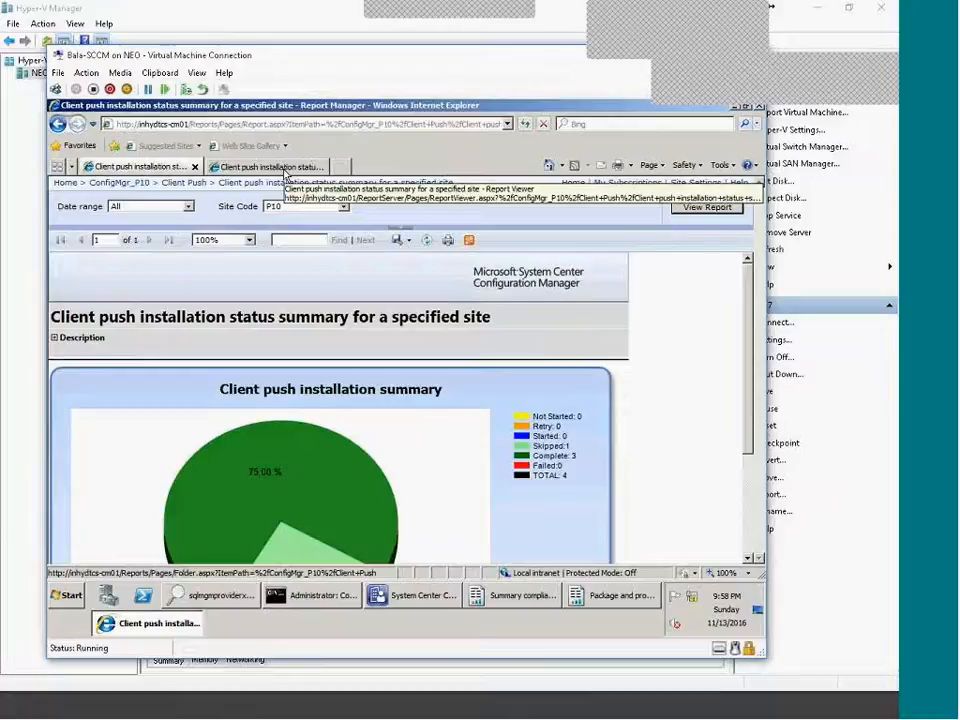
left_click(284, 168)
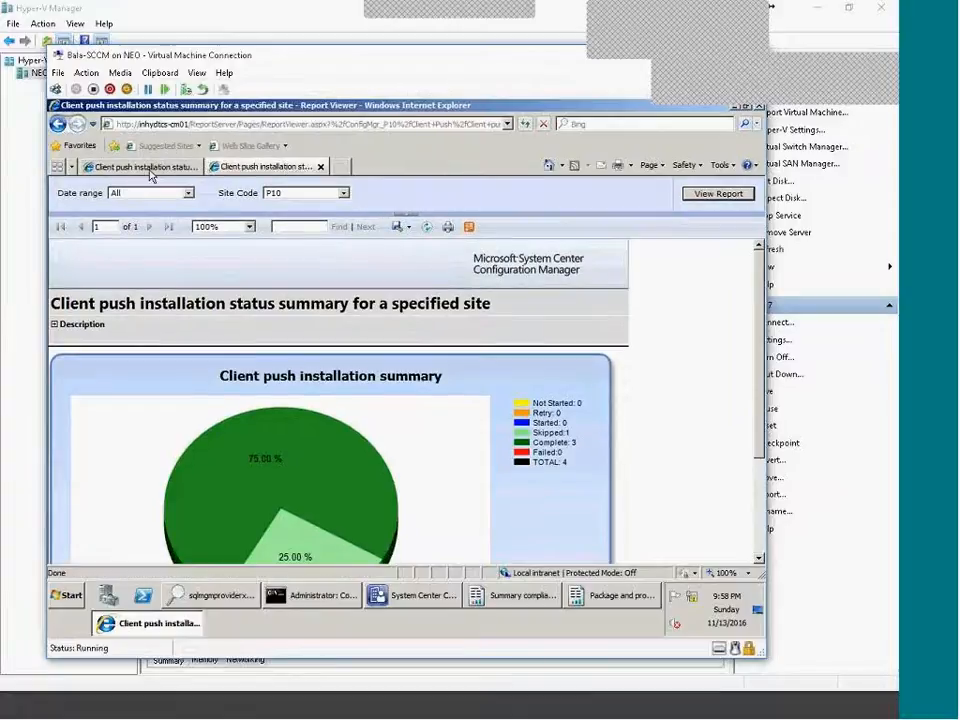
left_click(58, 125)
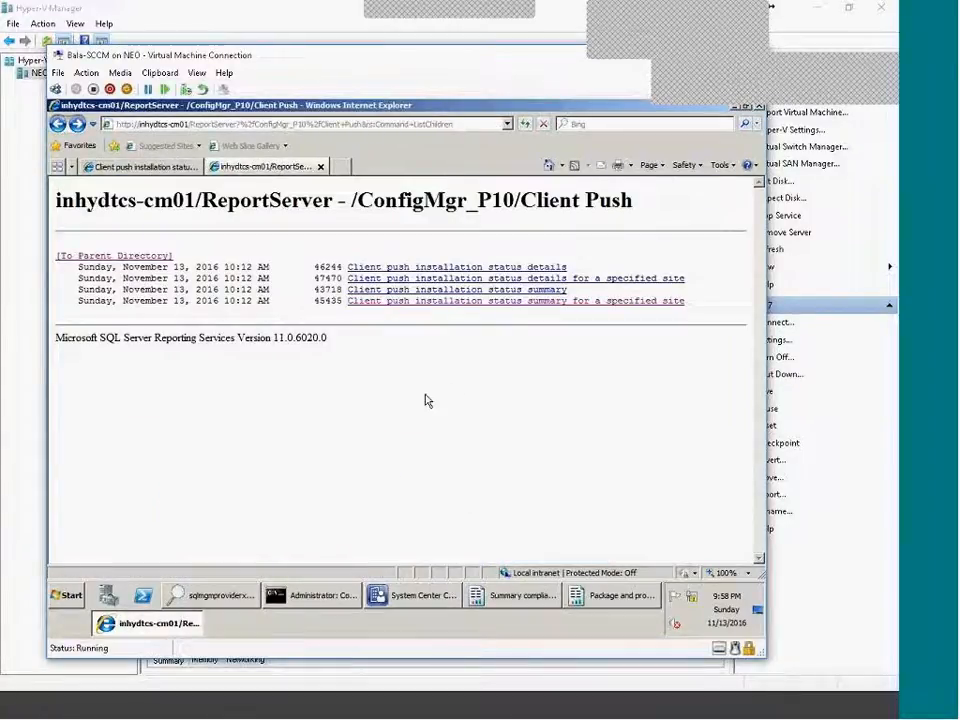
left_click_drag(427, 401, 218, 283)
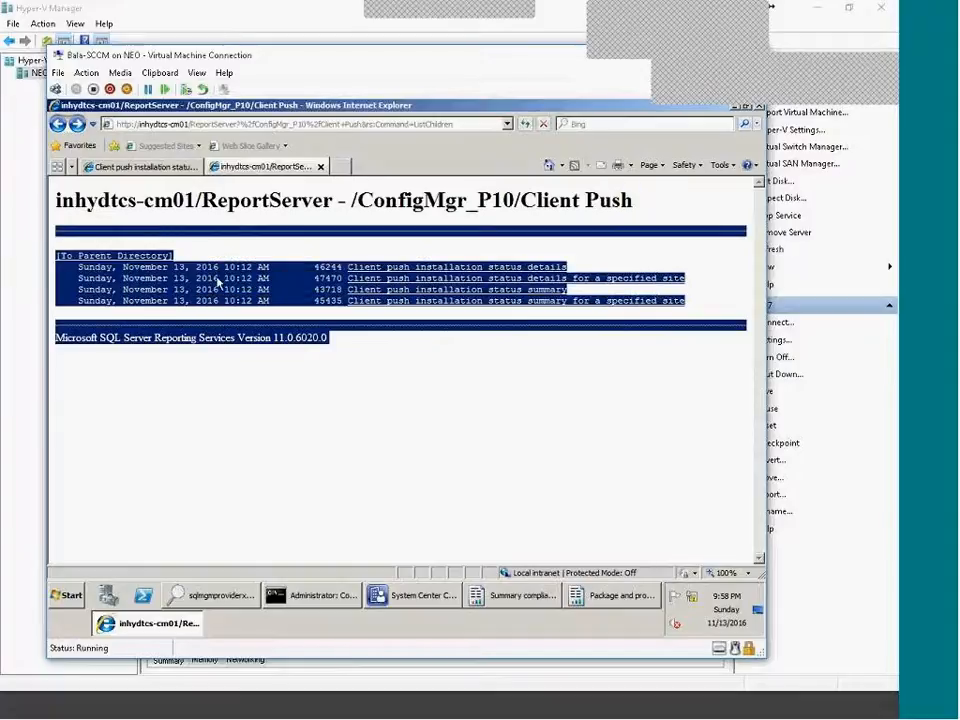
left_click(318, 385)
left_click(135, 168)
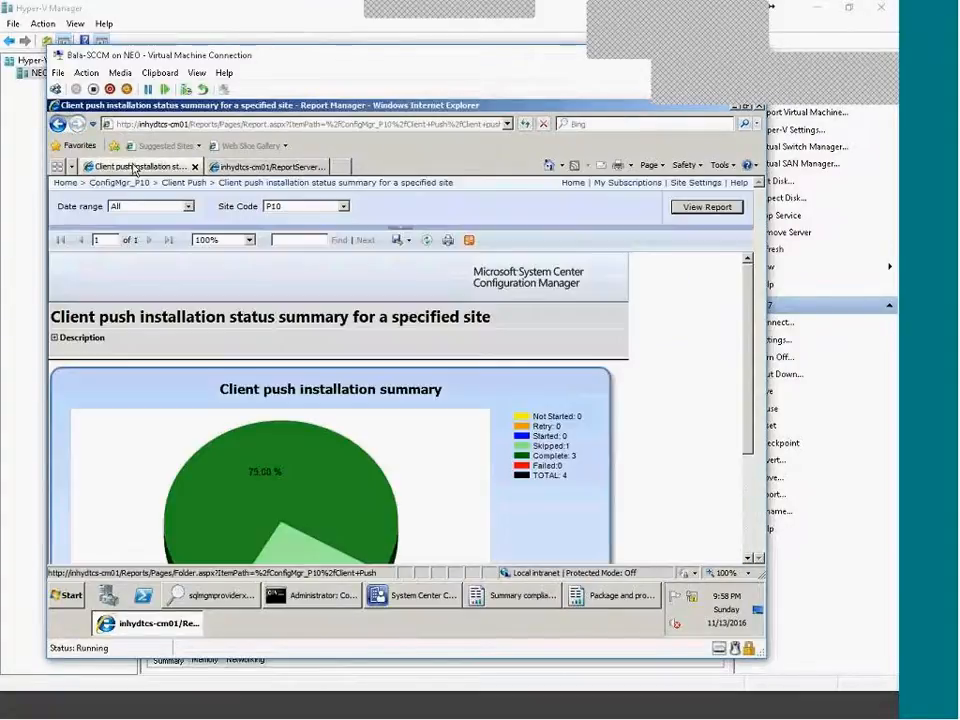
Return to Client Push, check My Subscriptions is empty, then go to the Home page.
left_click(57, 123)
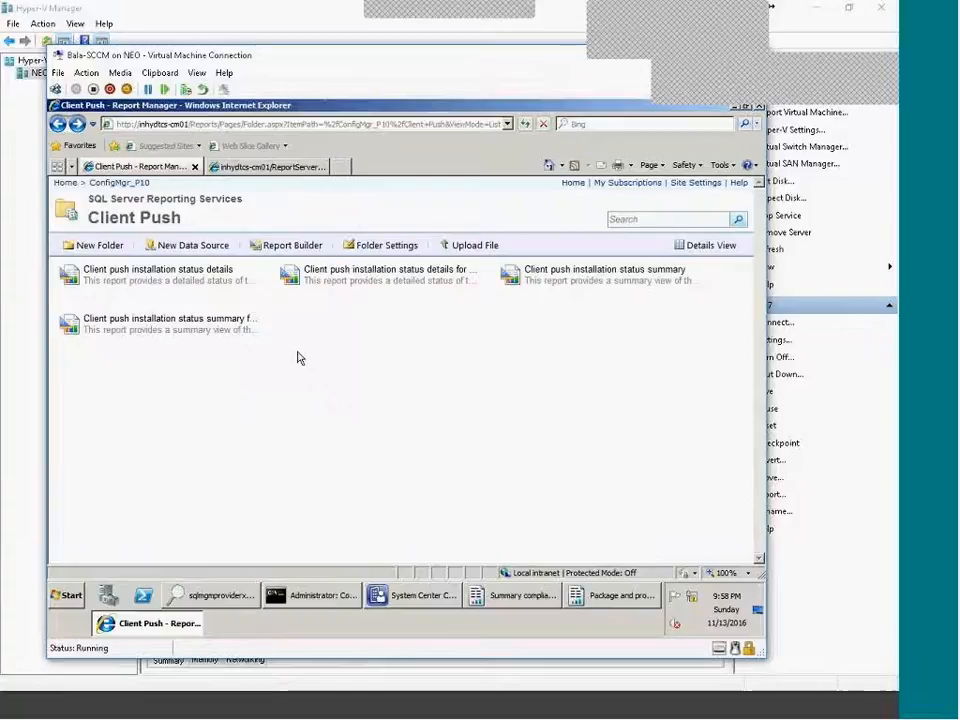
left_click(636, 183)
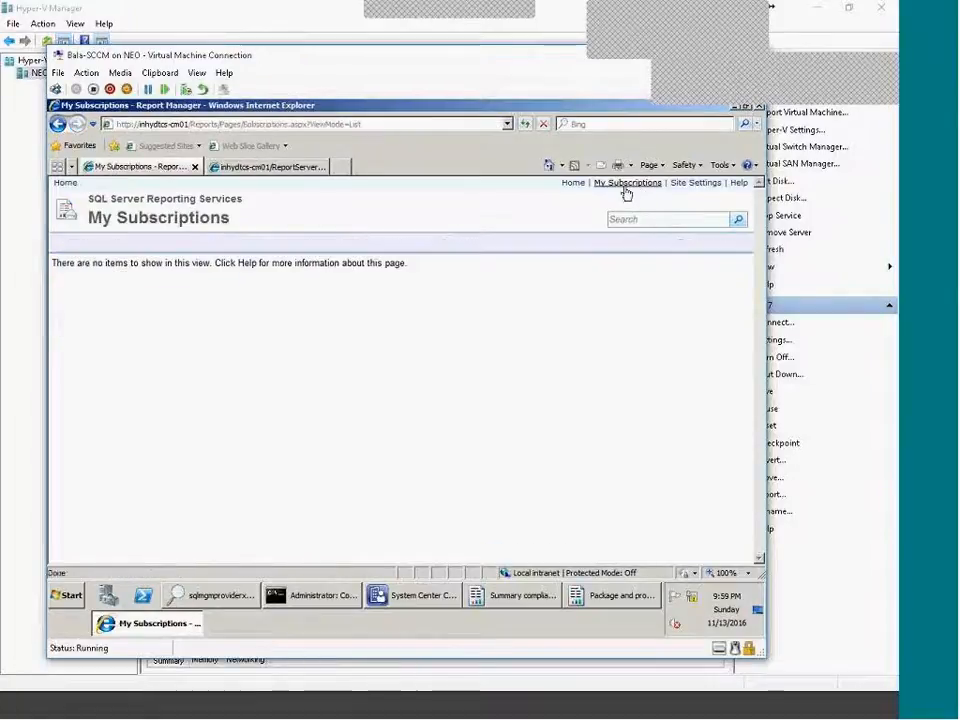
left_click(574, 184)
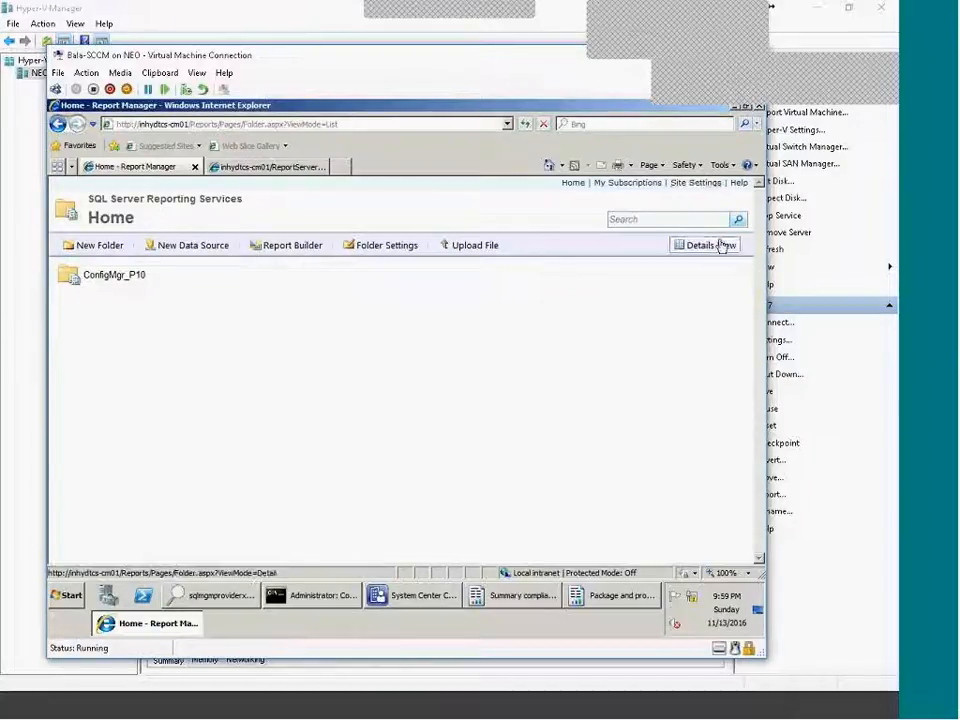
Open Site Settings > Schedules, preview the New Schedule form, and cancel it.
left_click(704, 185)
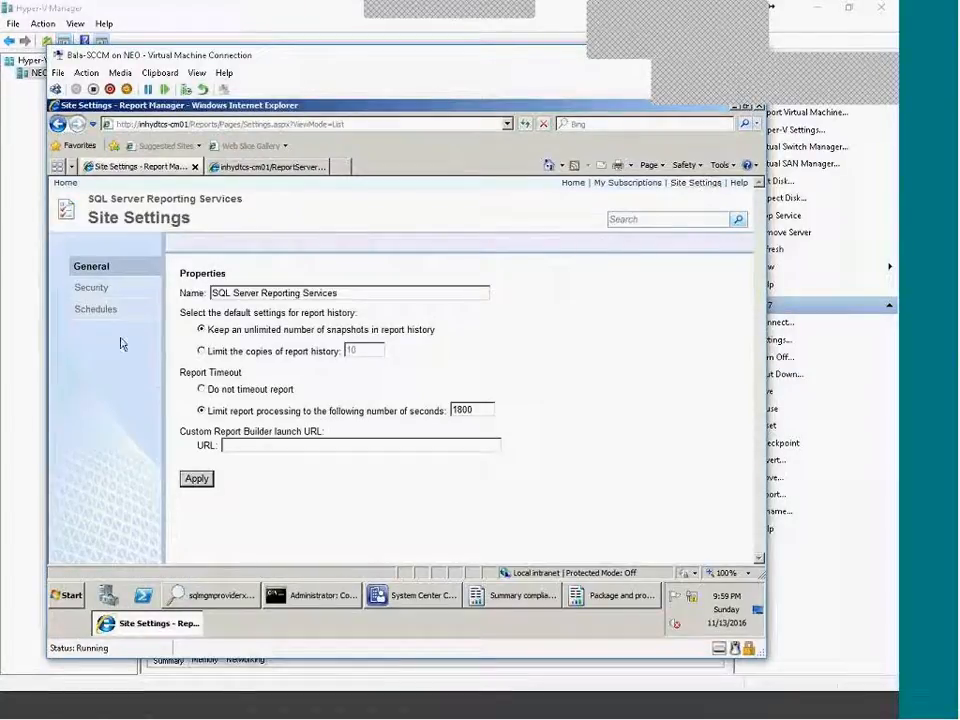
left_click(108, 318)
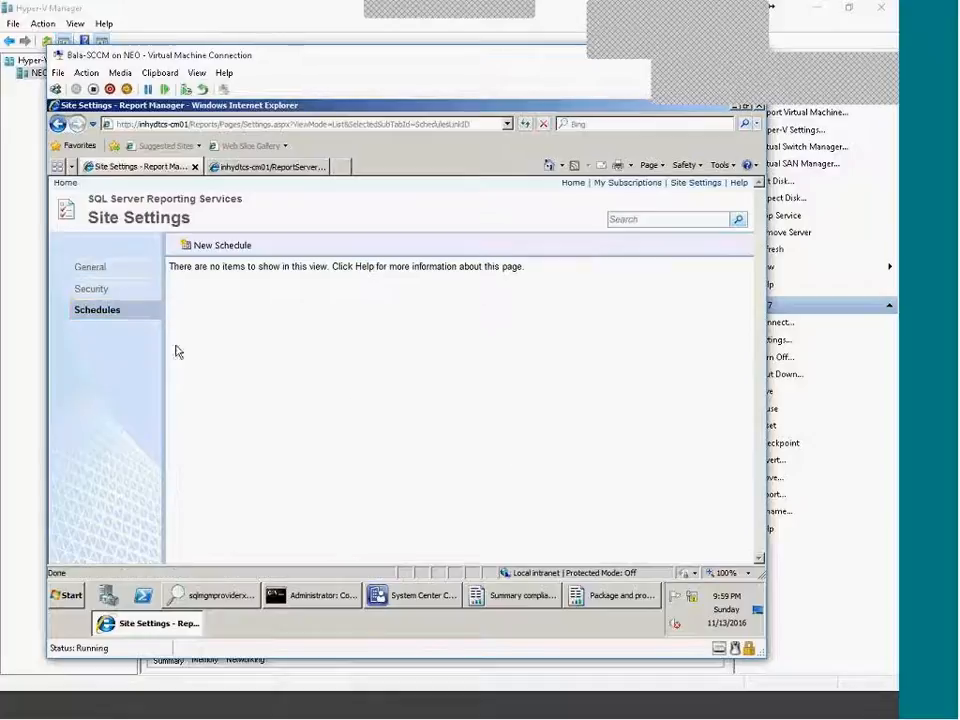
left_click(222, 247)
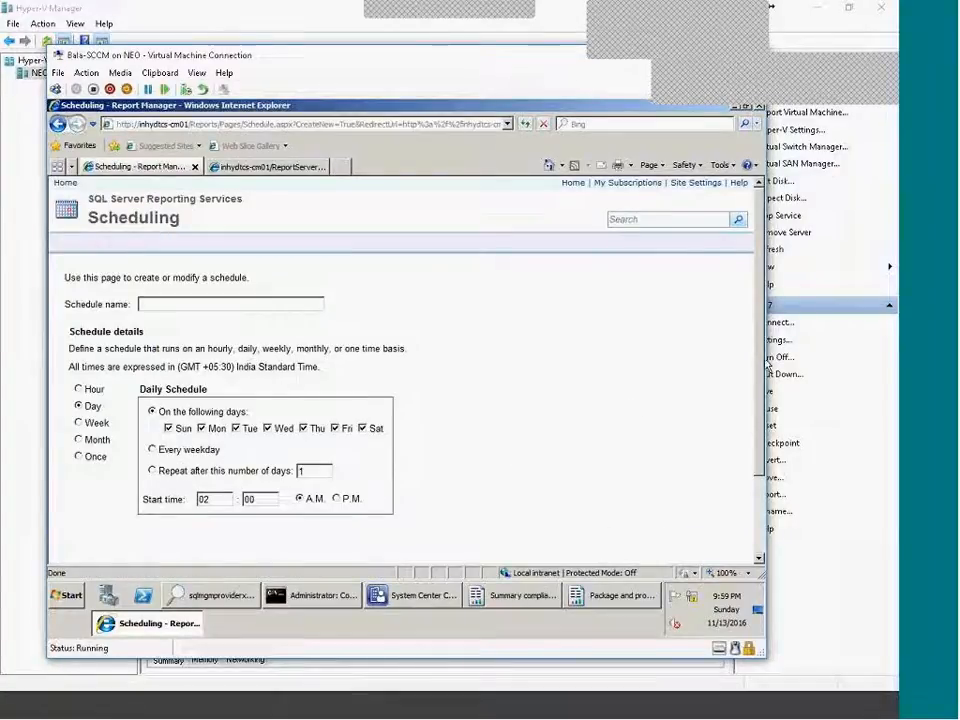
scroll(260, 200, "down", 2)
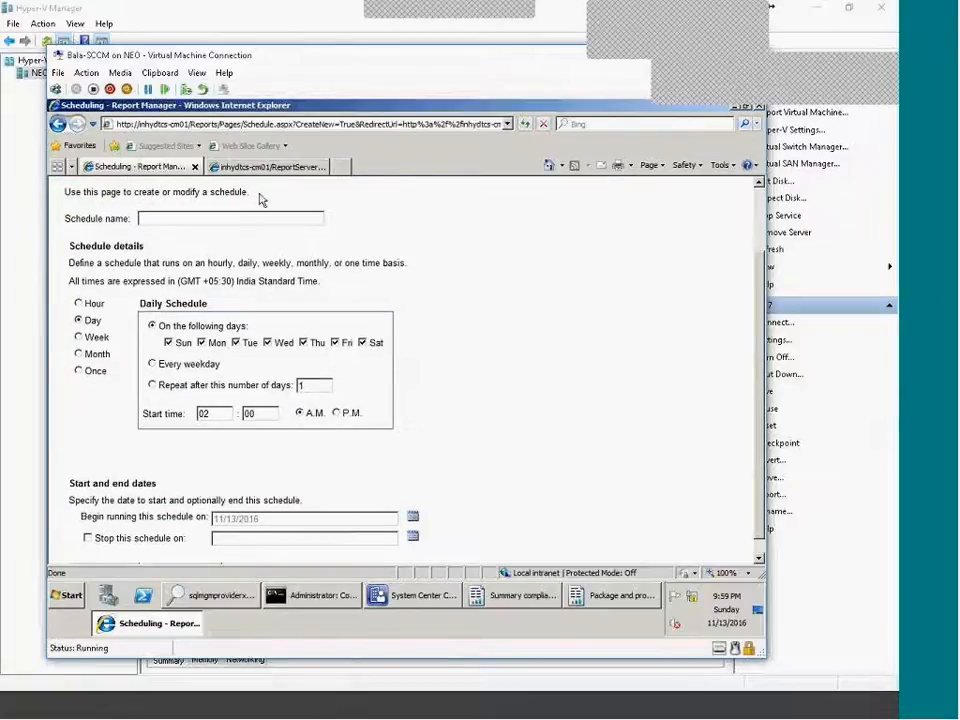
scroll(453, 469, "down", 1)
left_click(183, 556)
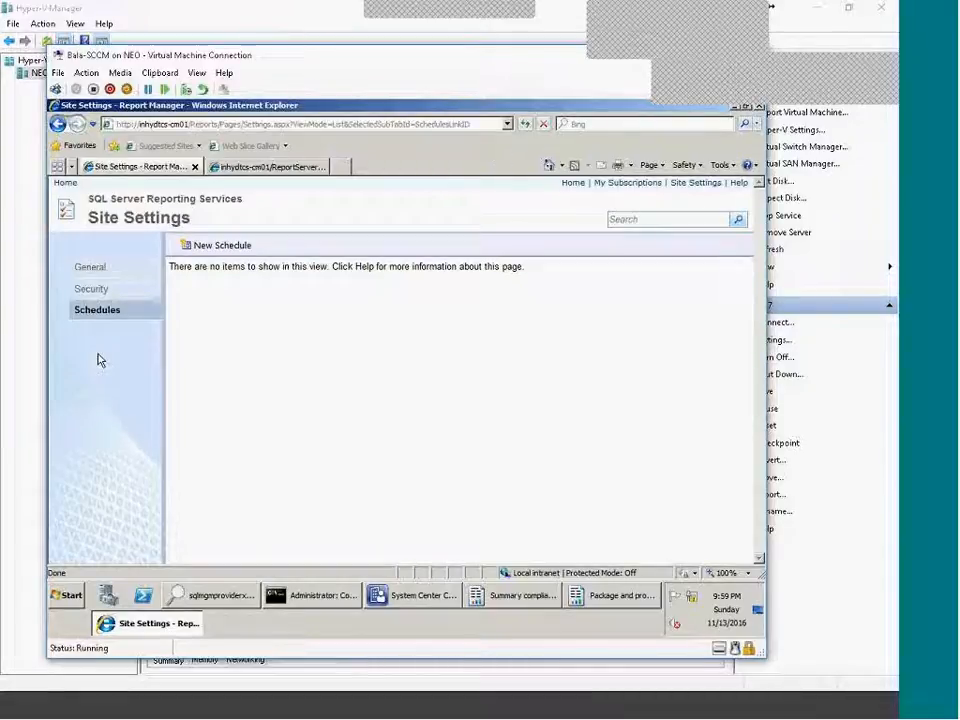
Show the Listen tab of the microphone's properties.
left_click(721, 43)
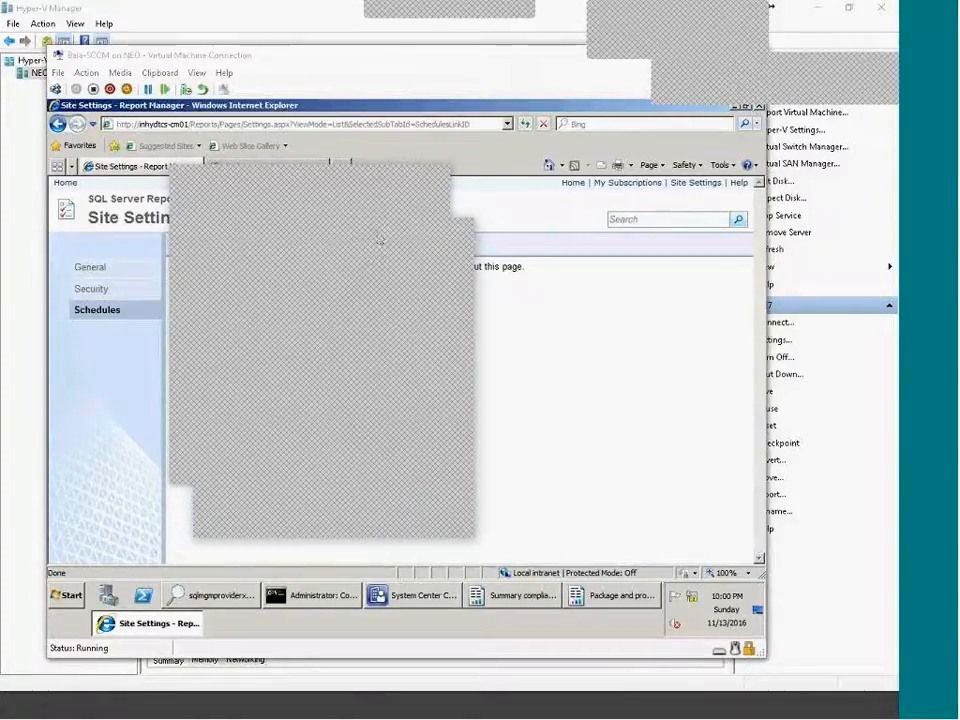
left_click(250, 253)
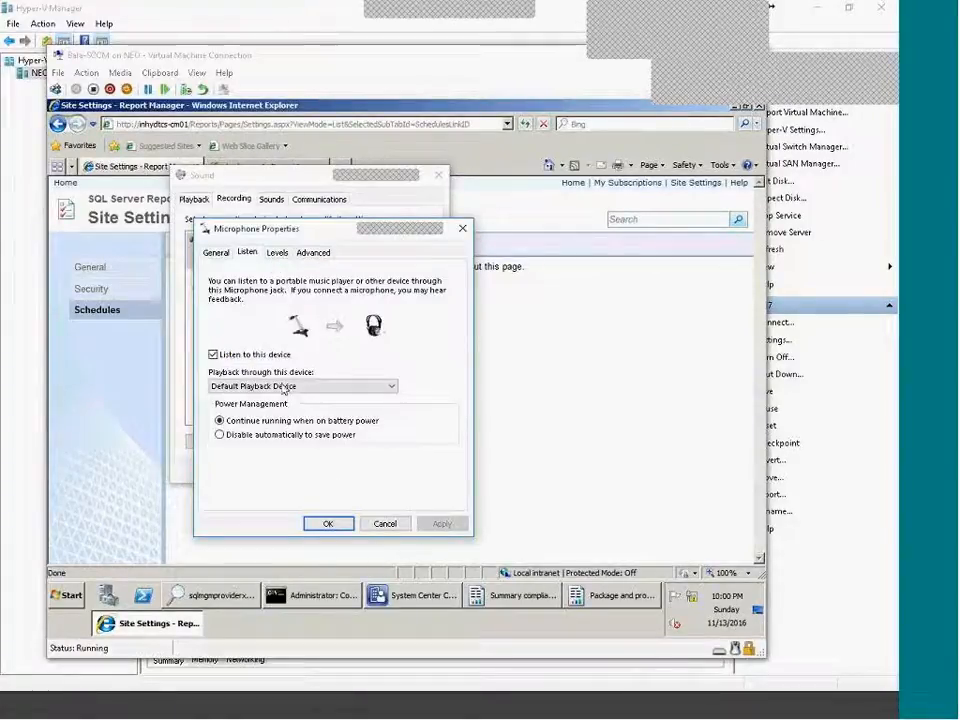
Drag the microphone level from 100 down to 85, confirm with OK, then close the Sound settings dialogs.
left_click(270, 253)
left_click_drag(326, 300, 312, 298)
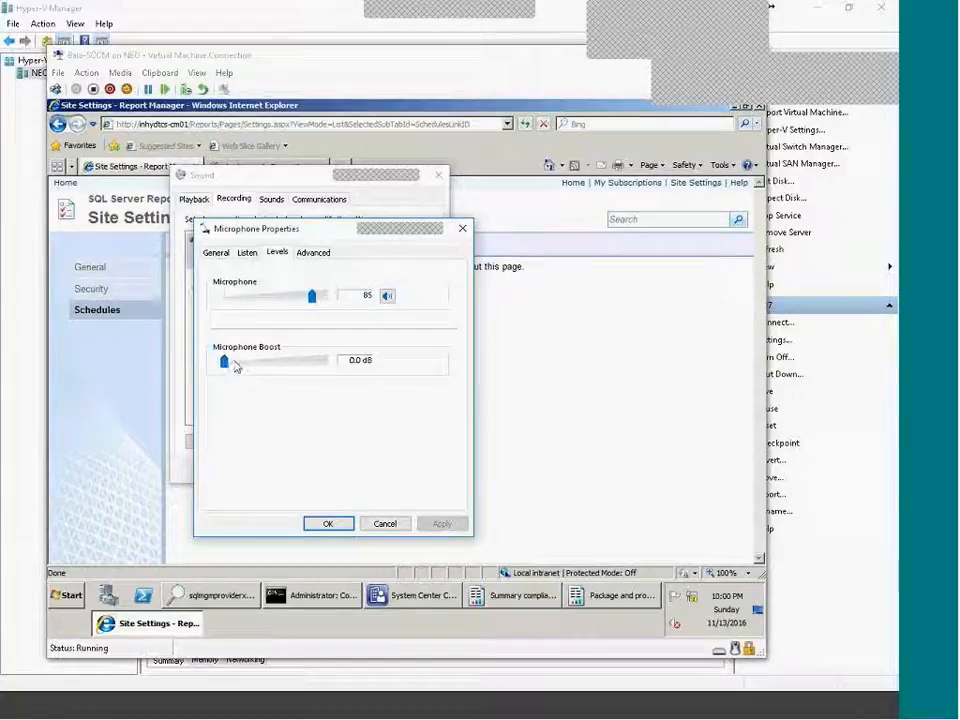
left_click(338, 524)
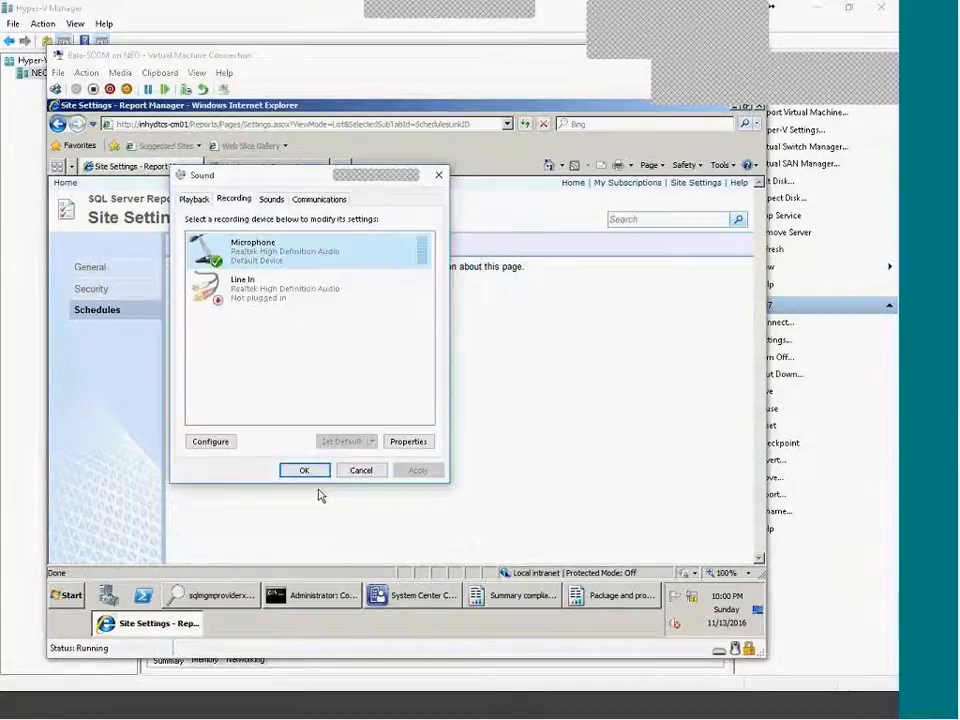
left_click(218, 443)
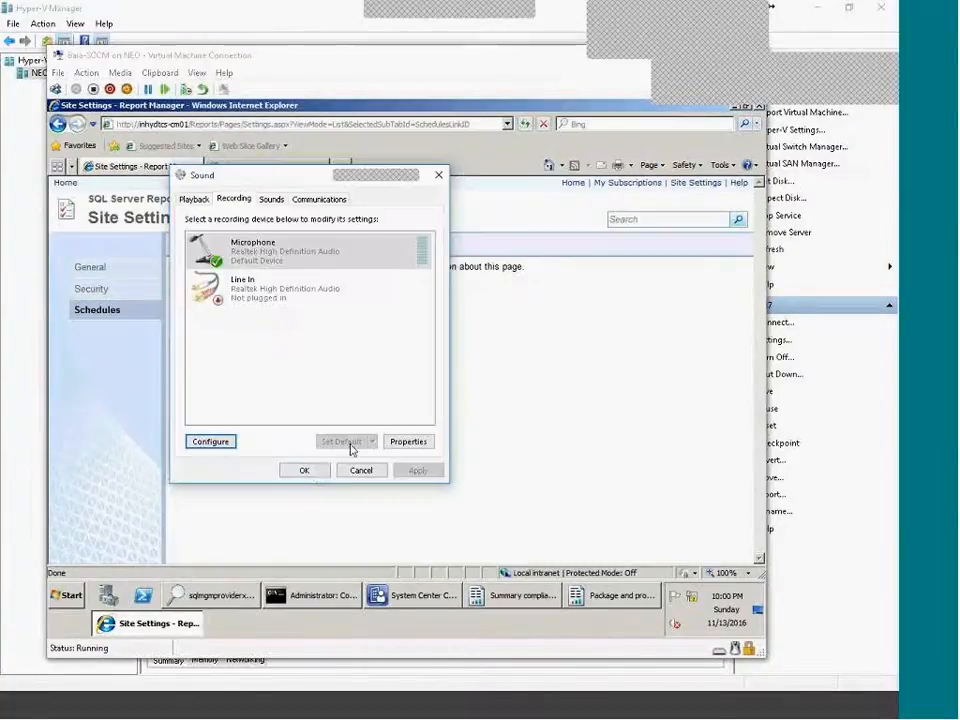
left_click(315, 474)
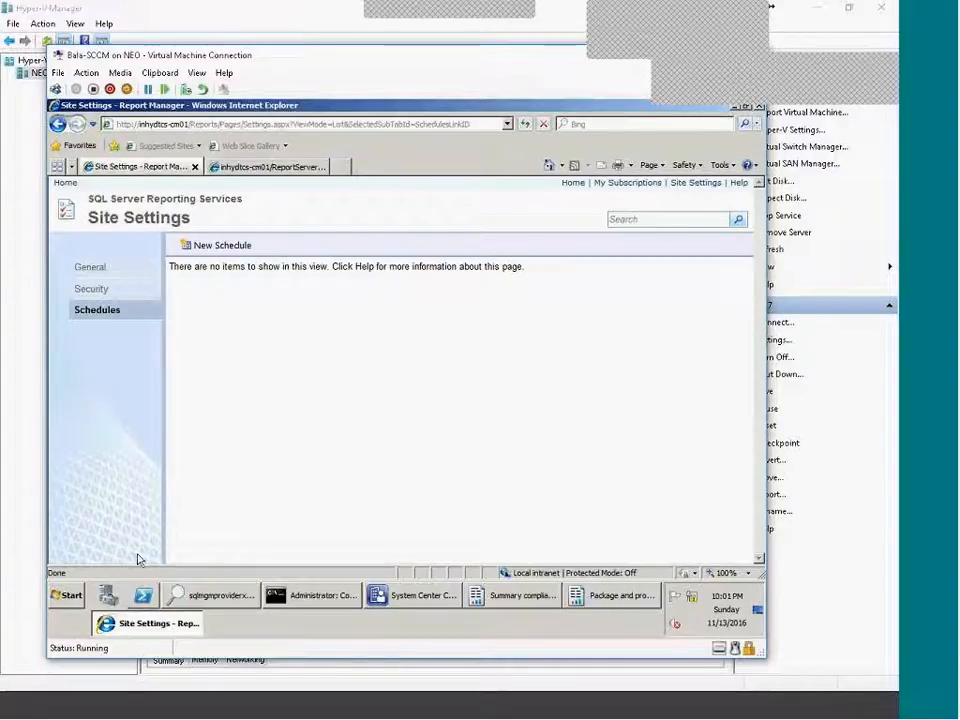
Bring Configuration Manager back to the front and browse the Administration and Assets and Compliance workspaces.
left_click(165, 628)
left_click(205, 545)
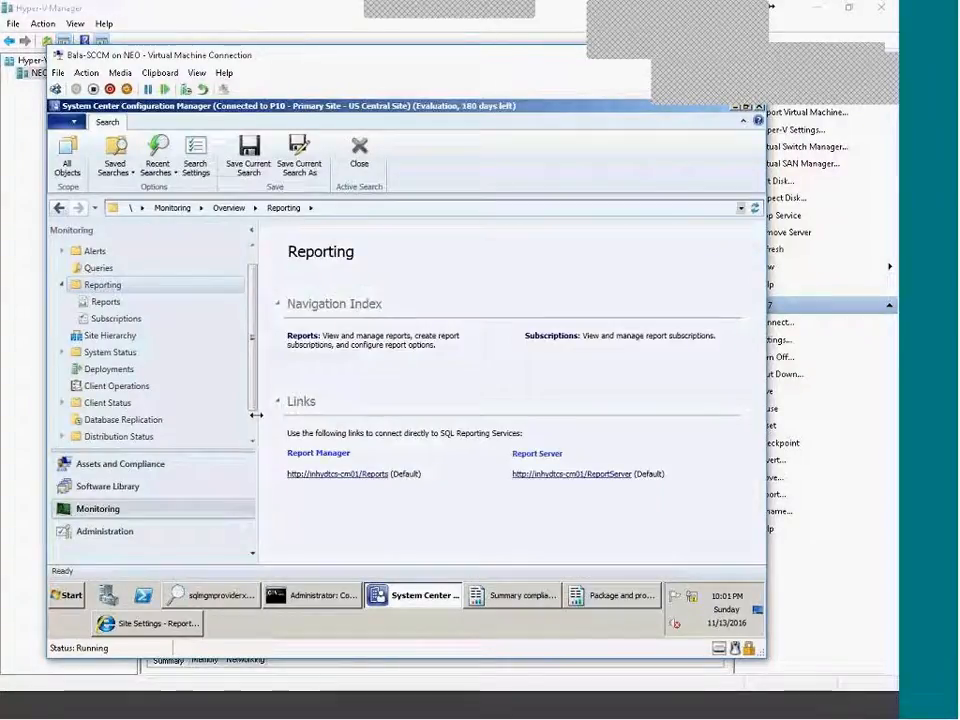
scroll(255, 420, "down", 2)
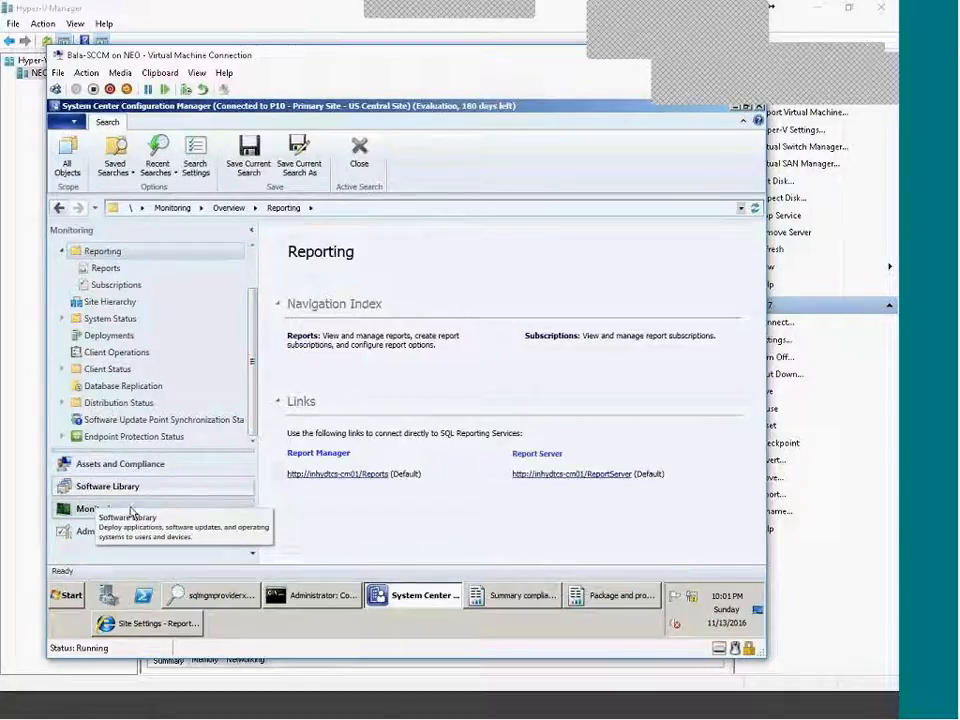
left_click(88, 530)
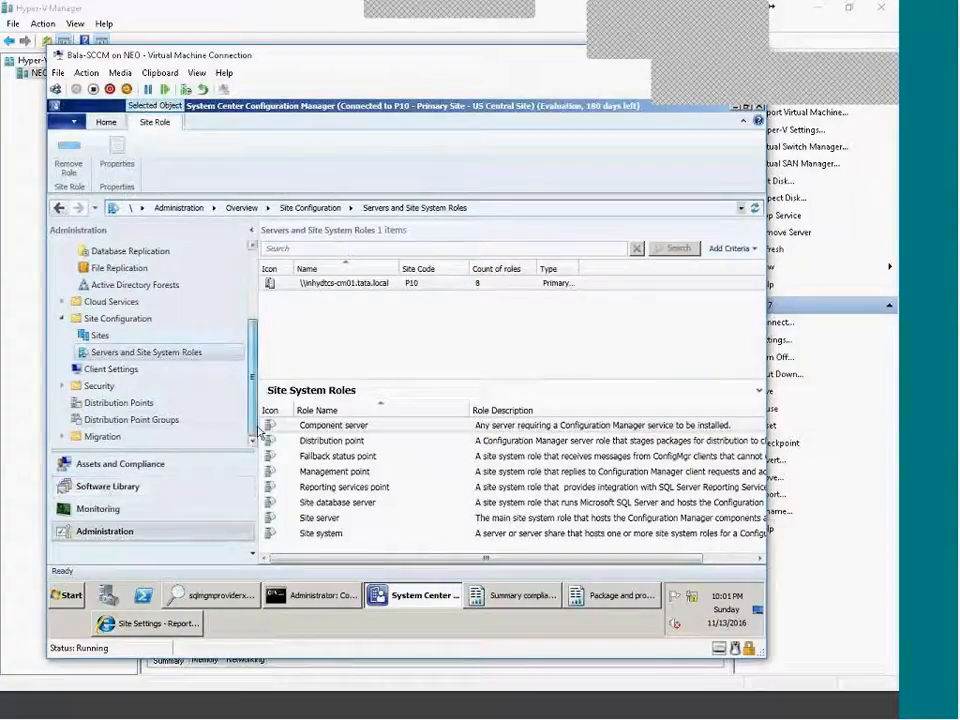
left_click(113, 465)
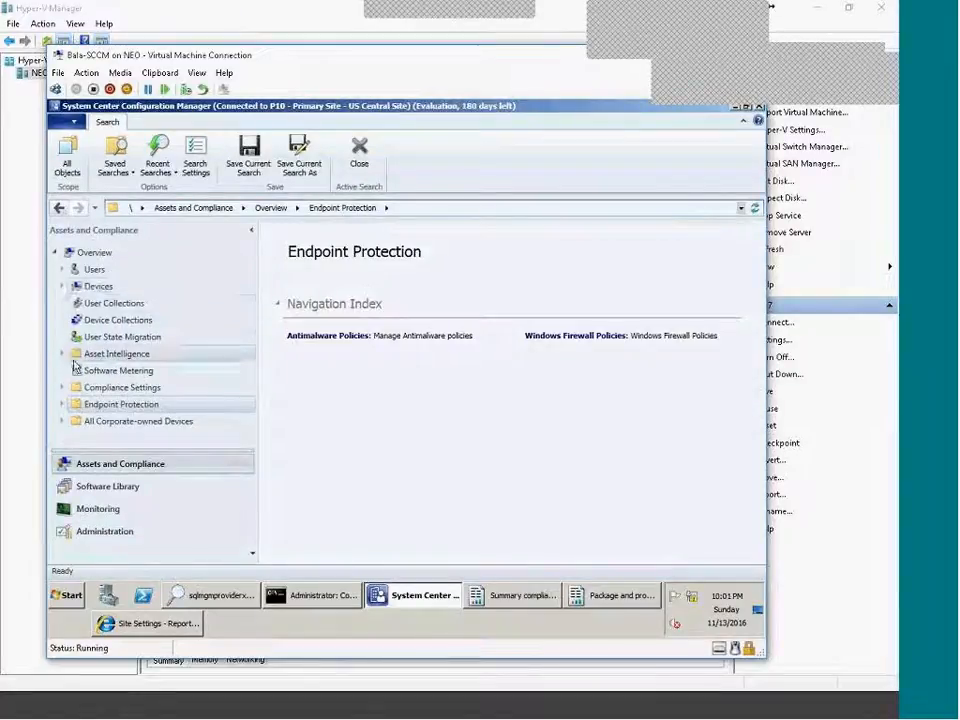
Expand and collapse Compliance Settings and Endpoint Protection, then switch to the Software Library workspace.
left_click(100, 388)
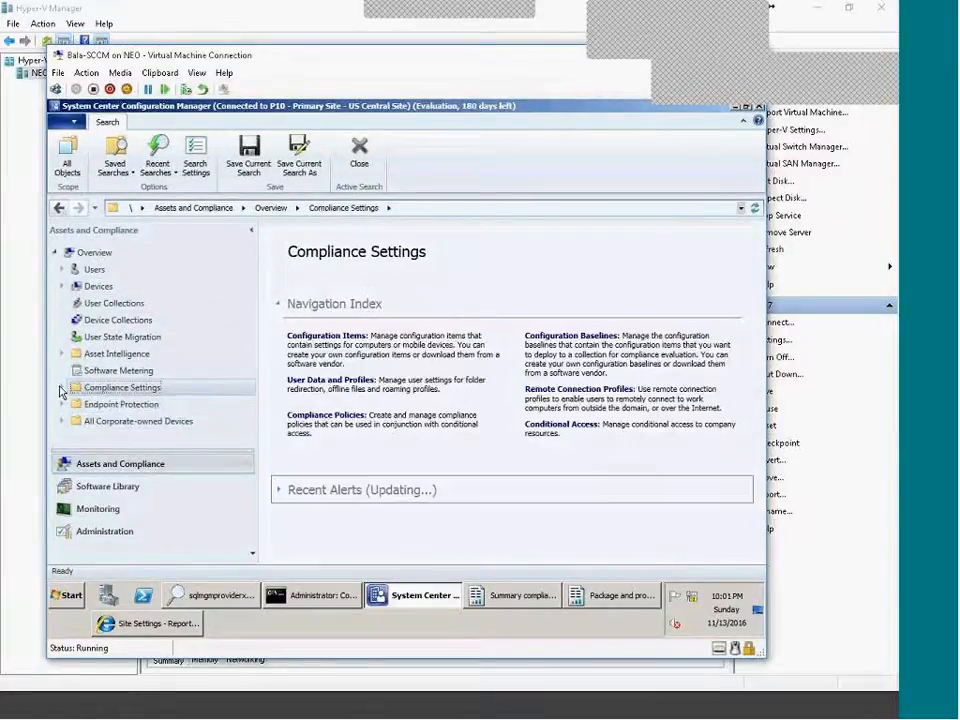
left_click(65, 392)
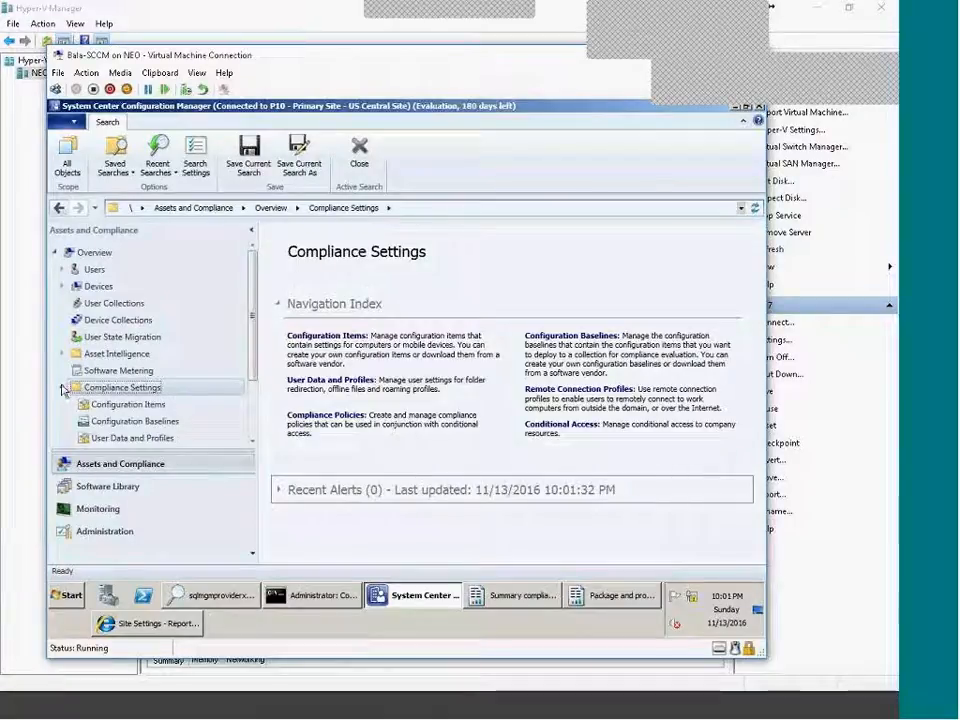
left_click(65, 392)
left_click(148, 405)
left_click(63, 405)
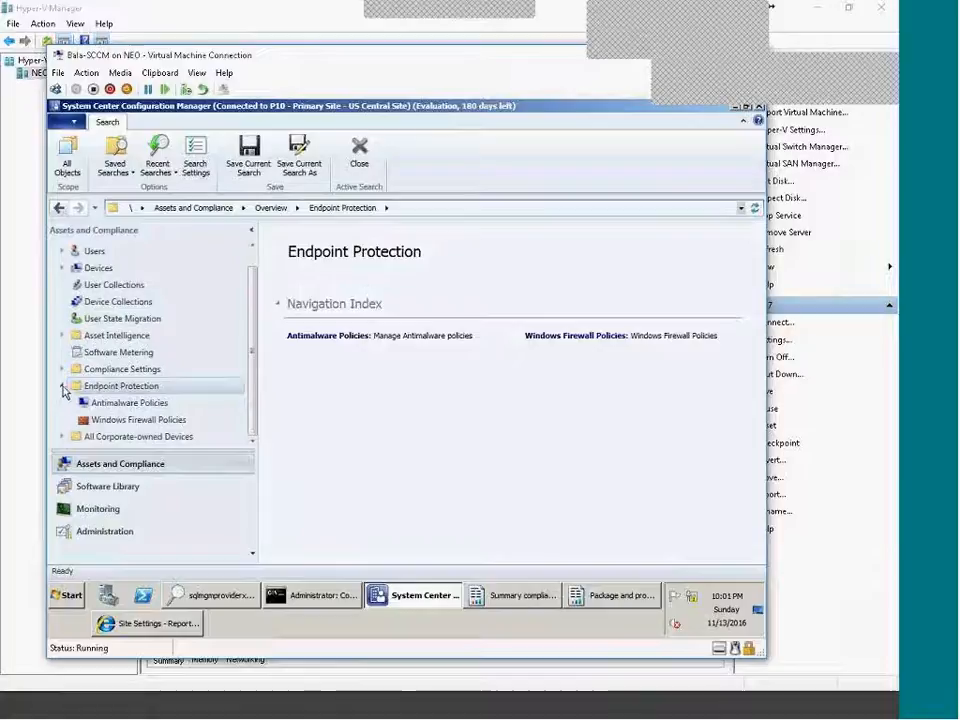
left_click(63, 388)
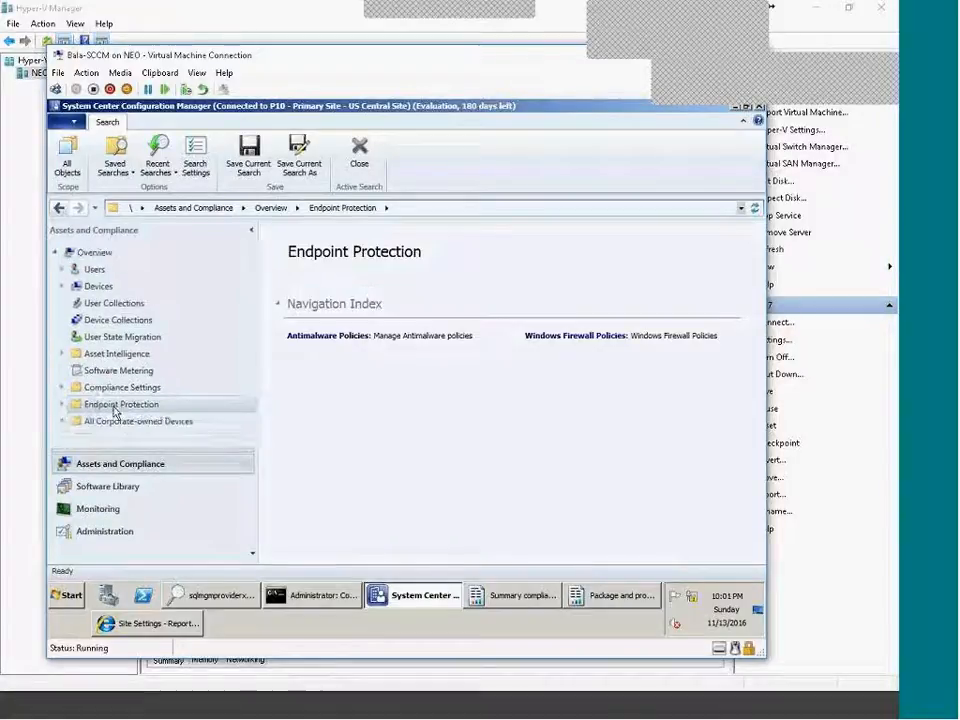
left_click(105, 488)
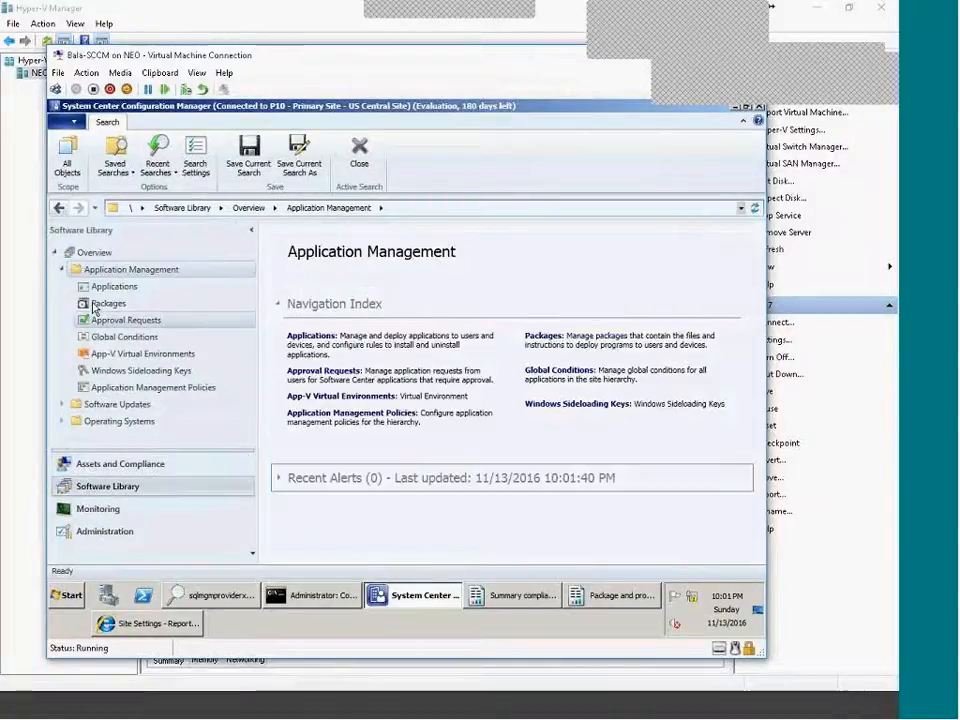
Expand Software Updates in the Software Library tree and dismiss the ZoomIt options dialog with OK.
left_click(61, 405)
scroll(251, 333, "down", 1)
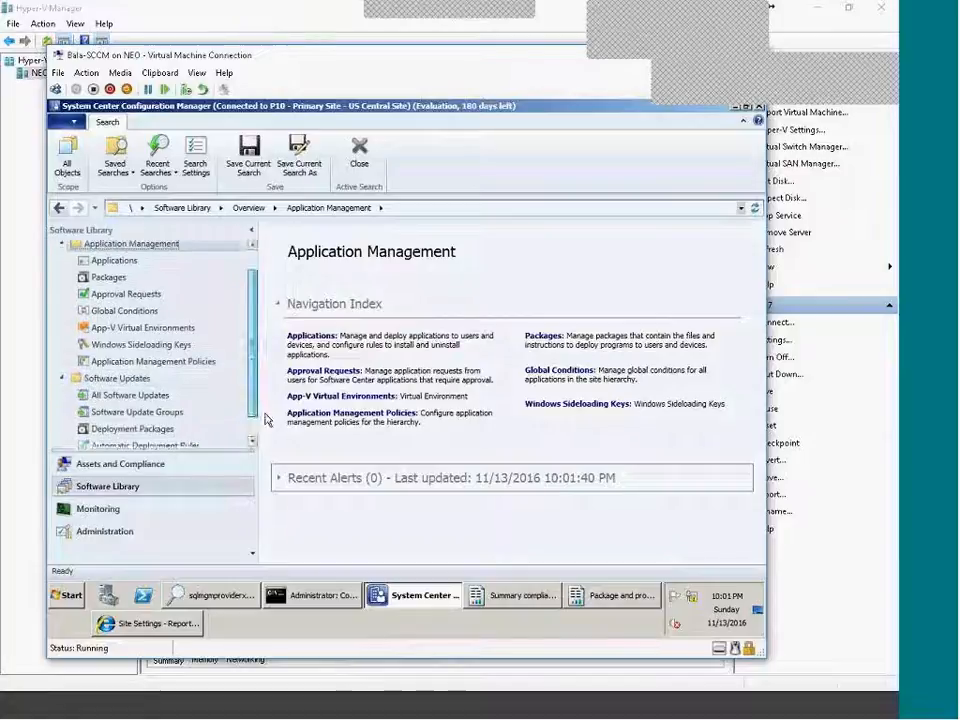
scroll(251, 335, "up", 1)
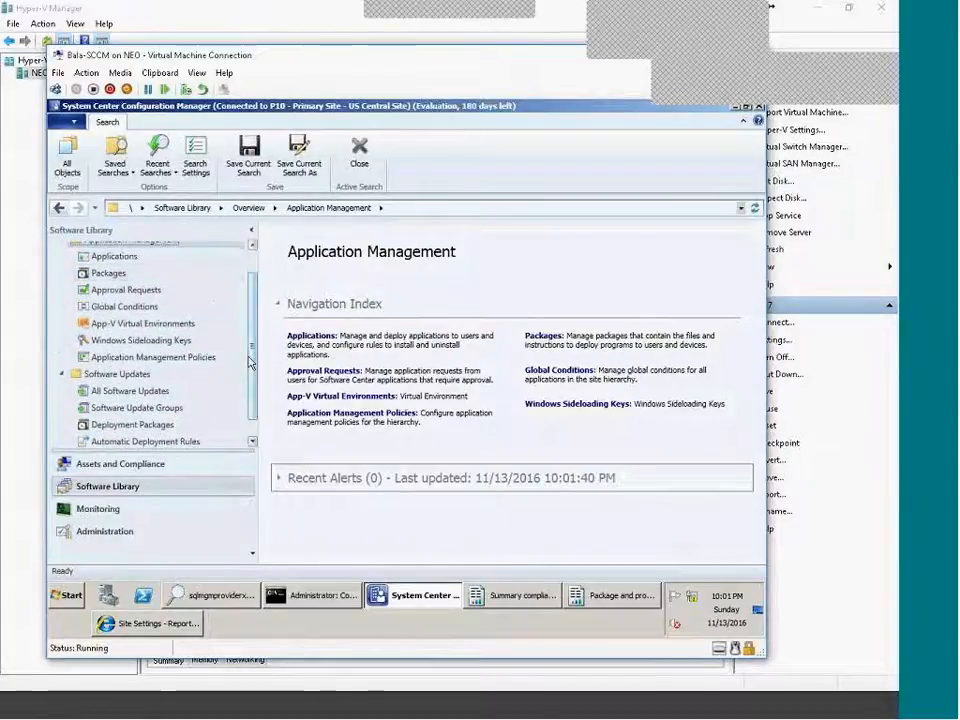
scroll(250, 375, "down", 1)
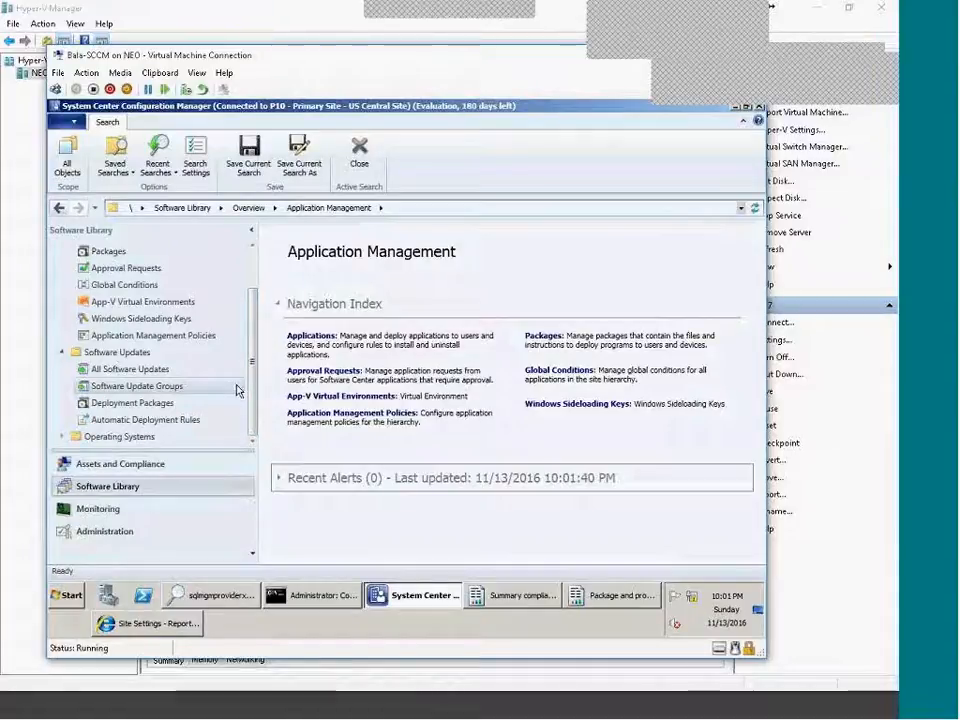
left_click(781, 693)
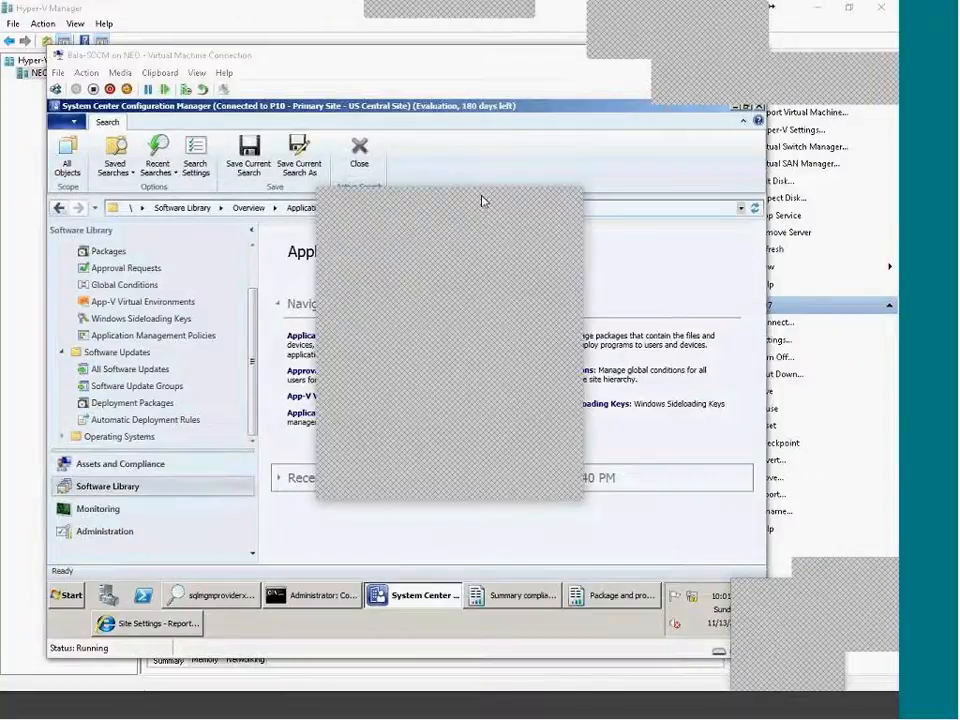
left_click(491, 485)
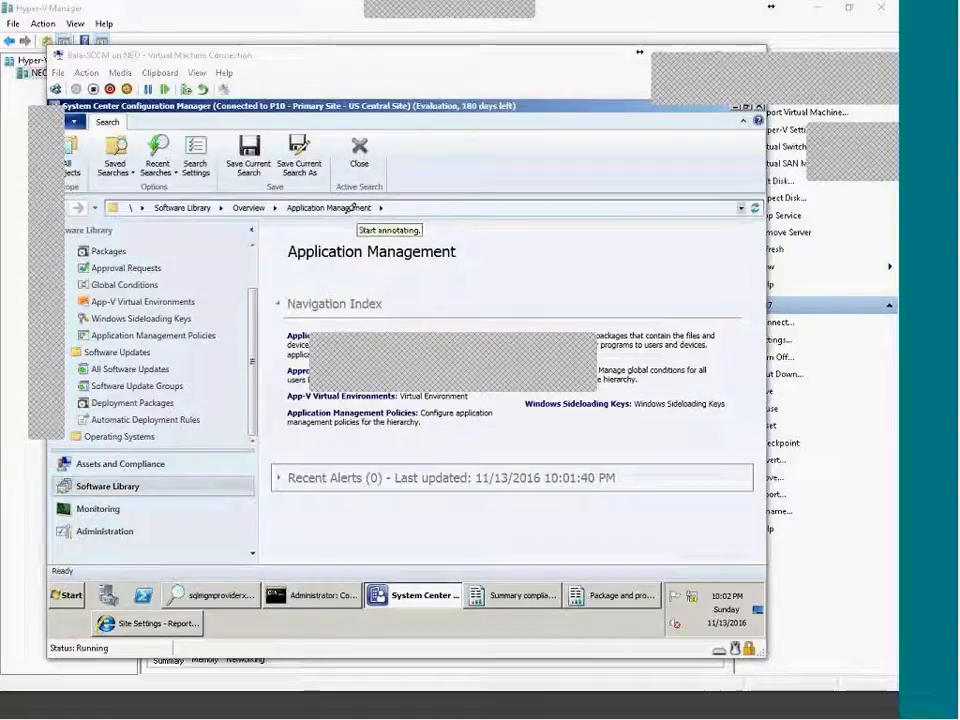
Draw a yellow box below the toolbar, a top-right loop joined to it by a line, and check marks.
mouse_move(340, 228)
left_mouse_down()
mouse_move(352, 262)
mouse_move(403, 150)
mouse_move(441, 233)
left_mouse_up()
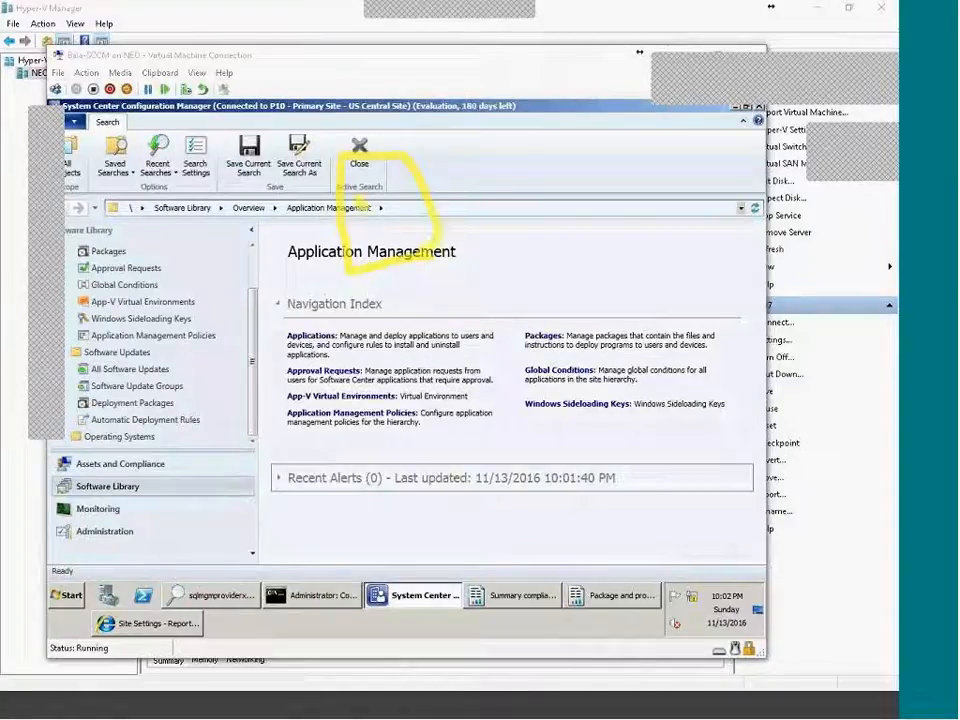
mouse_move(378, 214)
left_mouse_down()
mouse_move(375, 194)
mouse_move(393, 235)
mouse_move(403, 223)
mouse_move(435, 241)
left_mouse_up()
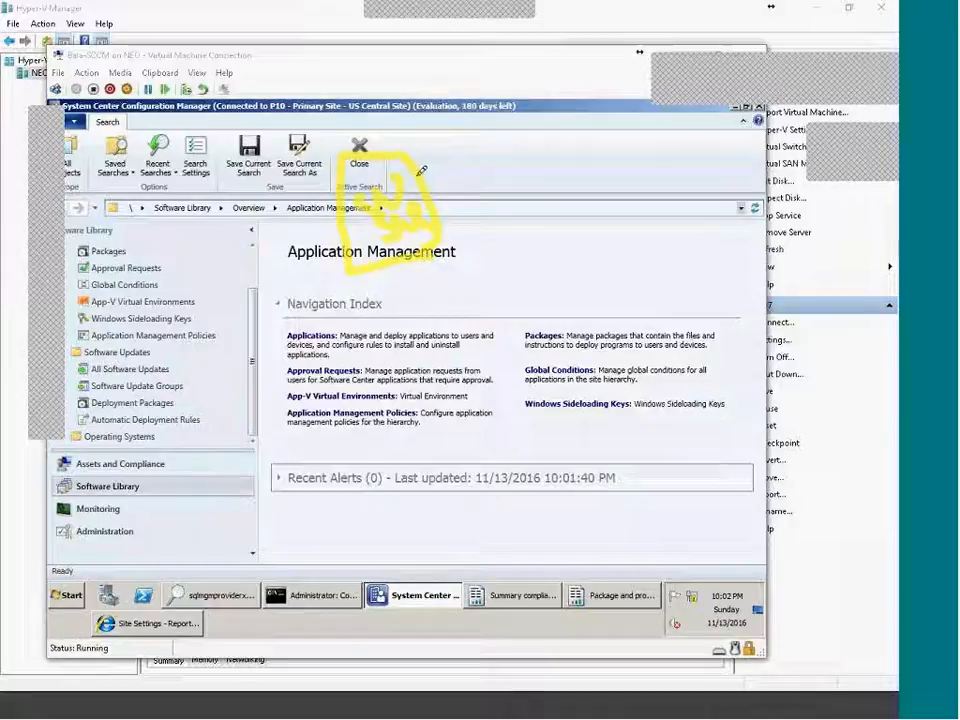
mouse_move(579, 58)
left_mouse_down()
mouse_move(652, 99)
mouse_move(651, 51)
mouse_move(579, 50)
left_mouse_up()
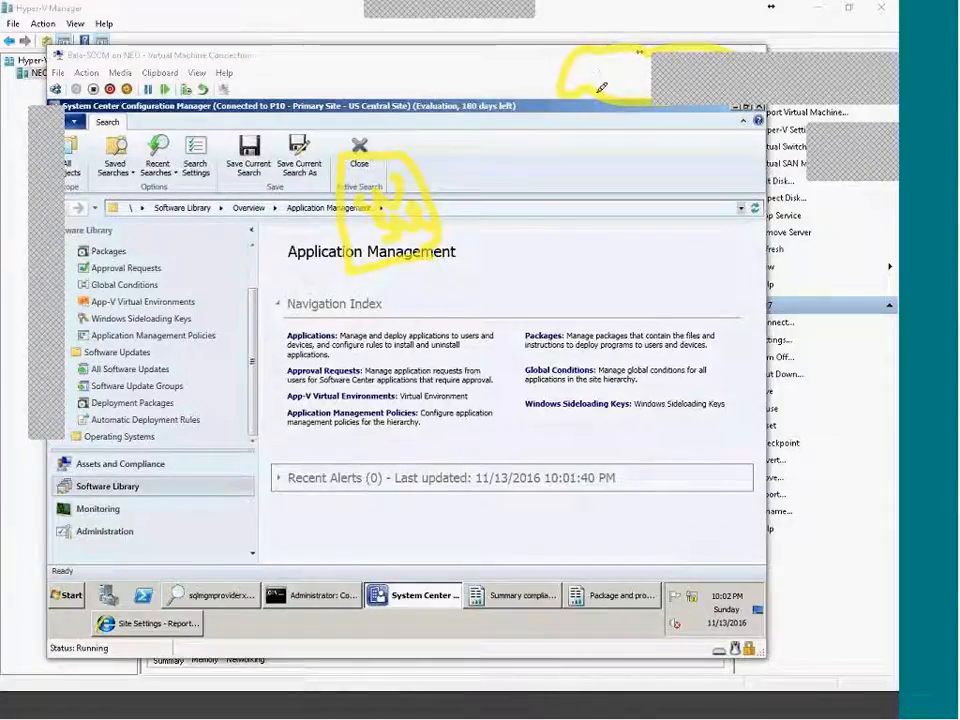
left_click_drag(601, 88, 420, 148)
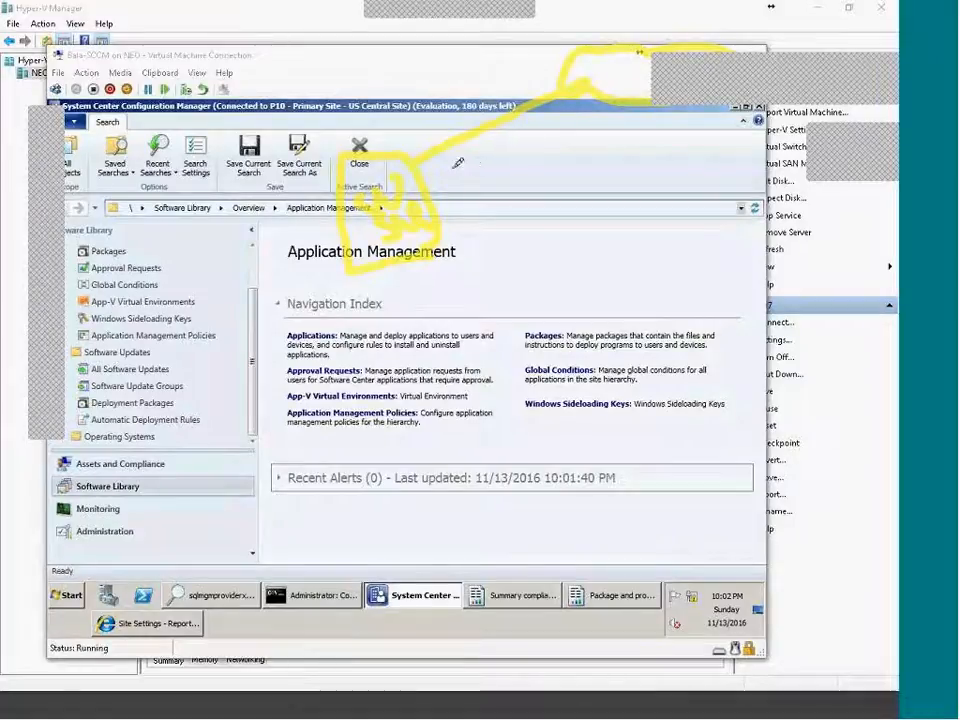
left_click_drag(470, 178, 506, 150)
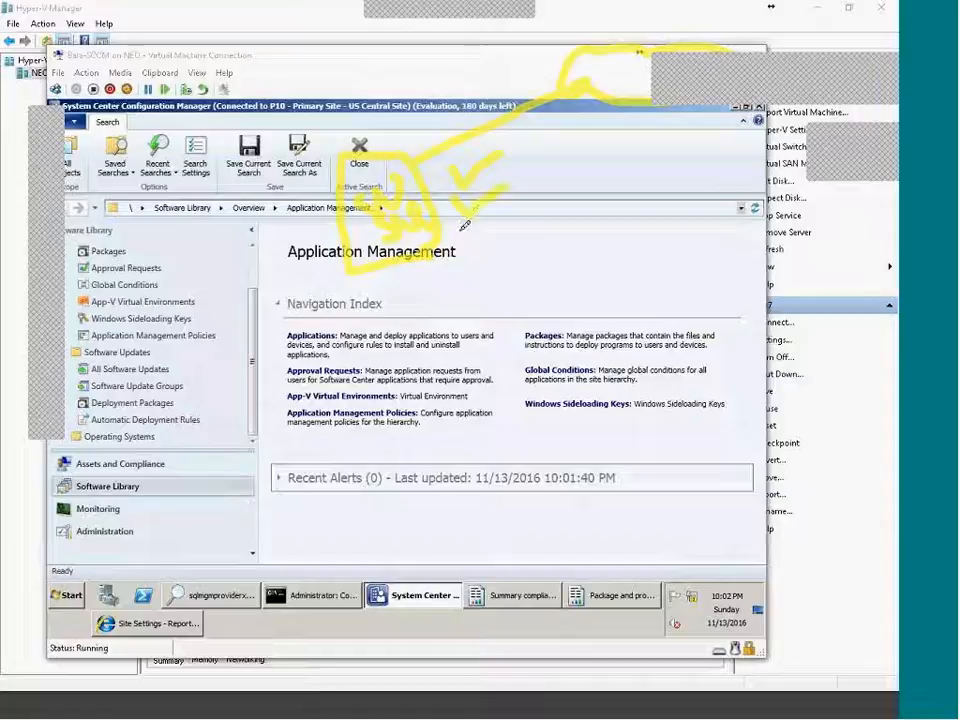
mouse_move(500, 137)
left_mouse_down()
mouse_move(538, 175)
mouse_move(516, 224)
left_mouse_up()
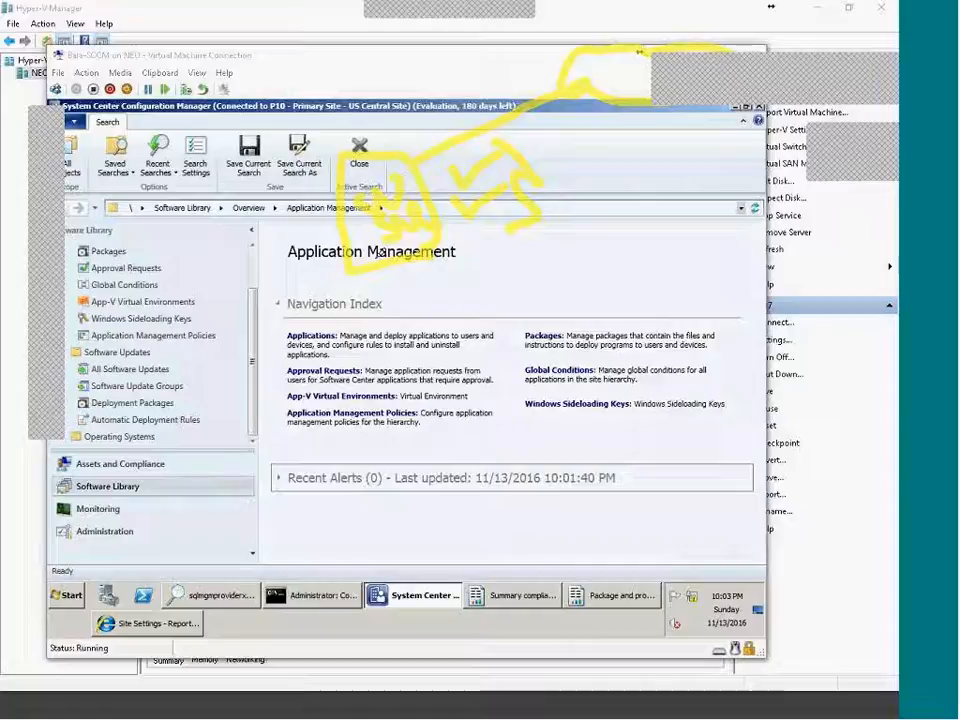
Draw four yellow ovals along the Recent Alerts line and connect each to the yellow box.
mouse_move(212, 479)
left_mouse_down()
mouse_move(257, 535)
mouse_move(214, 480)
left_mouse_up()
mouse_move(350, 470)
left_mouse_down()
mouse_move(354, 482)
mouse_move(428, 482)
mouse_move(548, 445)
mouse_move(520, 440)
left_mouse_up()
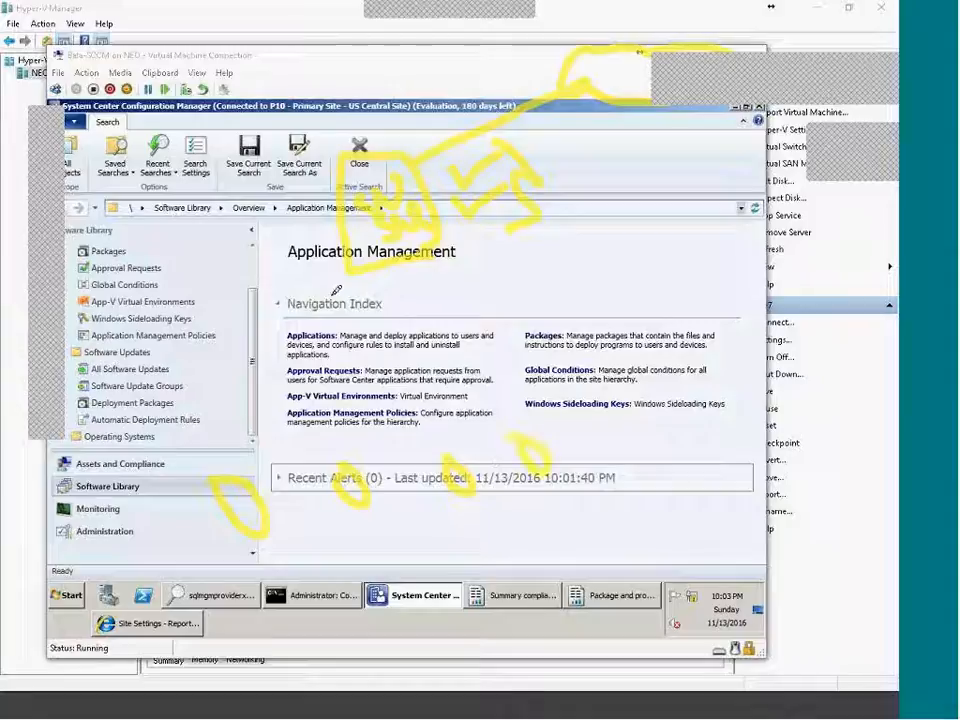
left_click_drag(315, 268, 256, 493)
left_click_drag(382, 268, 377, 477)
left_click_drag(413, 243, 473, 473)
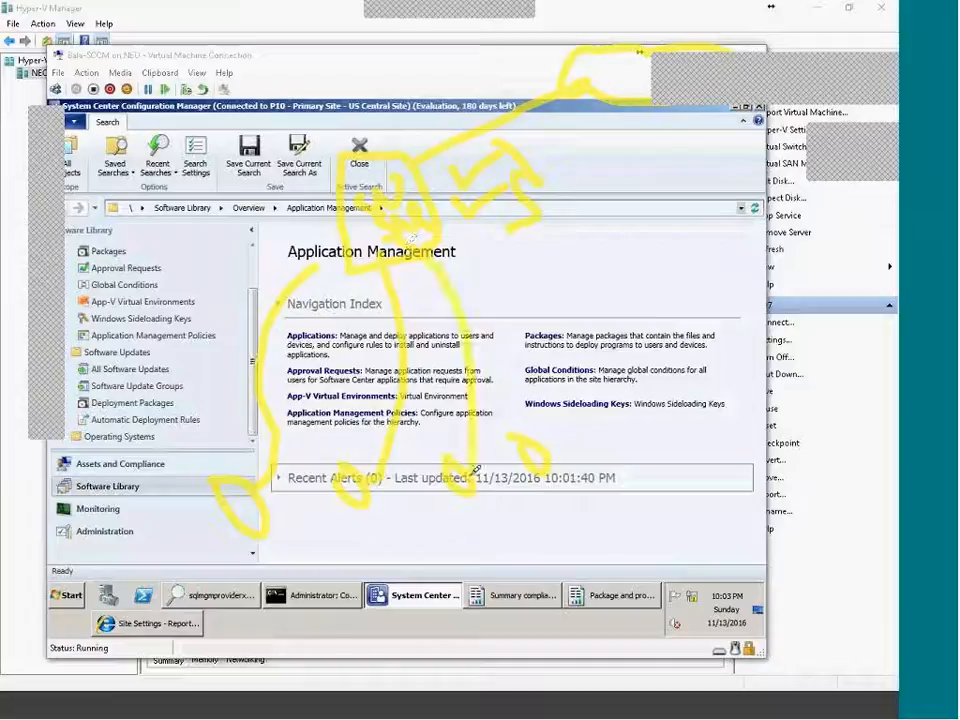
left_click_drag(546, 422, 520, 316)
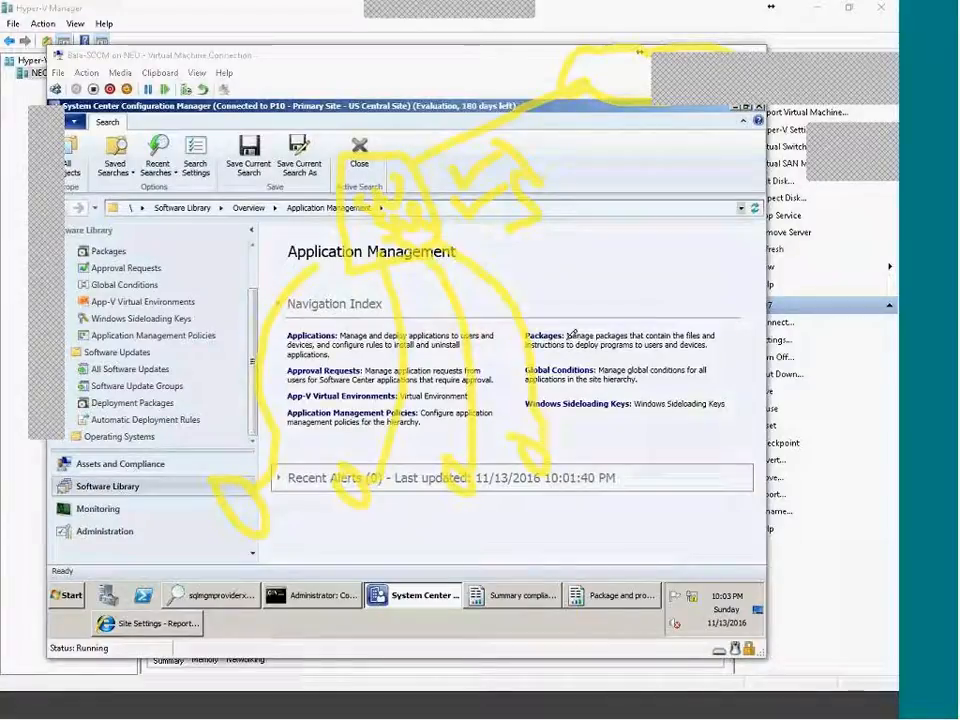
Handwrite 'Sch' notes in yellow at the right, then write SUP in red on the box.
mouse_move(564, 249)
left_mouse_down()
mouse_move(579, 276)
mouse_move(547, 290)
left_mouse_up()
left_click_drag(592, 262, 580, 286)
left_click_drag(606, 242, 649, 279)
mouse_move(605, 326)
left_mouse_down()
mouse_move(611, 338)
mouse_move(667, 321)
mouse_move(681, 299)
left_mouse_up()
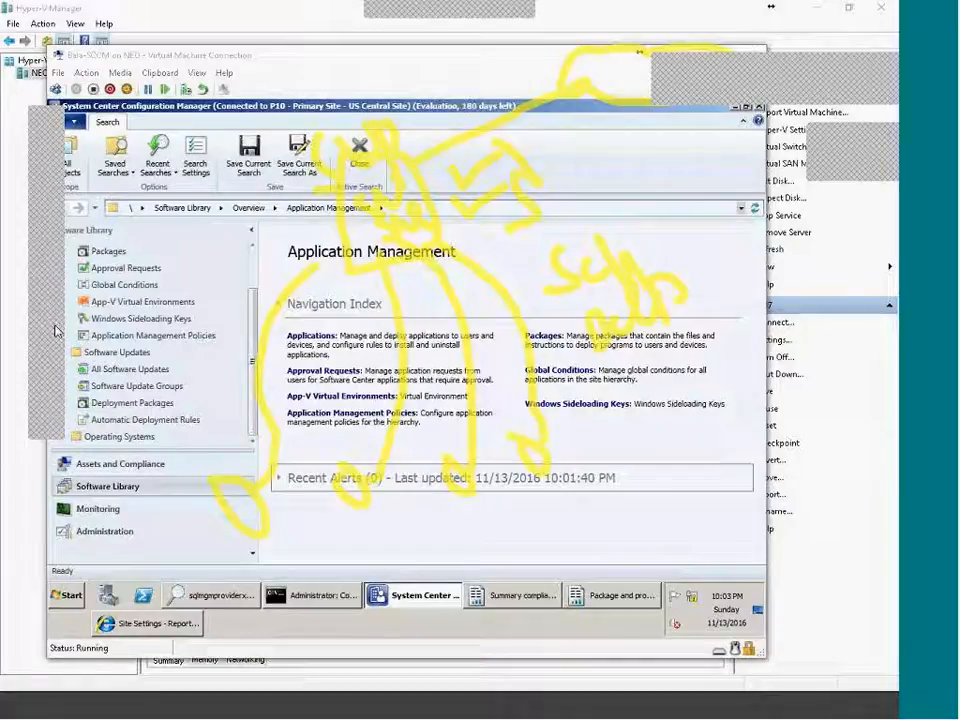
mouse_move(369, 199)
left_mouse_down()
mouse_move(348, 226)
mouse_move(395, 192)
mouse_move(406, 228)
mouse_move(424, 191)
left_mouse_up()
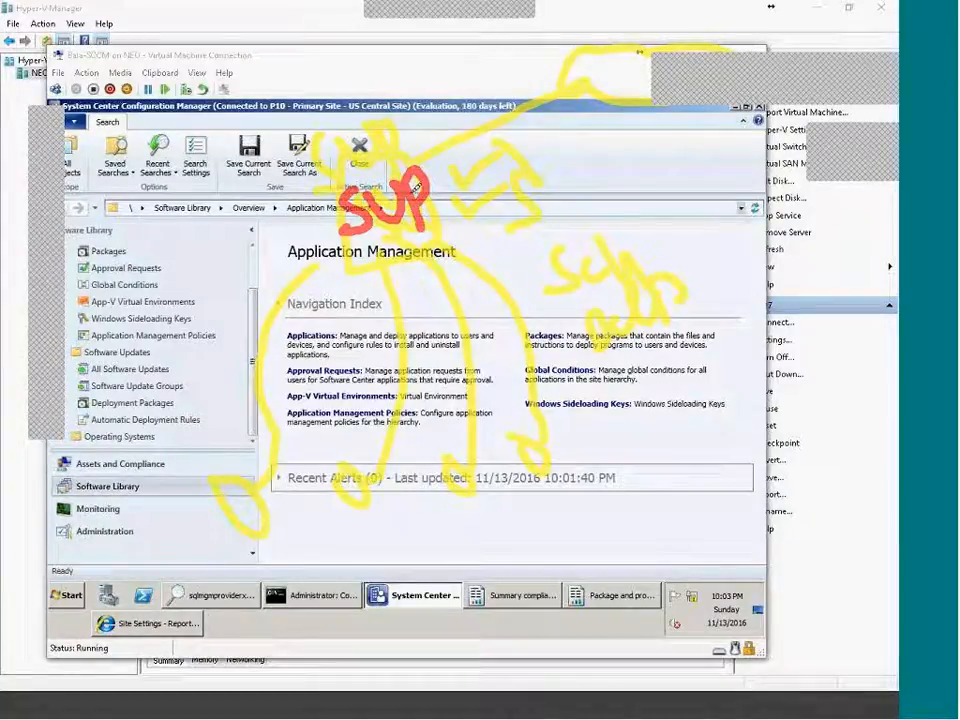
Draw a red rectangle around SUP and circle each of the four yellow ovals in red.
mouse_move(425, 160)
left_mouse_down()
mouse_move(441, 270)
mouse_move(336, 166)
left_mouse_up()
mouse_move(258, 490)
left_mouse_down()
mouse_move(214, 506)
mouse_move(256, 533)
mouse_move(240, 479)
left_mouse_up()
mouse_move(372, 470)
left_mouse_down()
mouse_move(328, 505)
mouse_move(370, 470)
left_mouse_up()
mouse_move(466, 465)
left_mouse_down()
mouse_move(425, 495)
mouse_move(485, 515)
mouse_move(458, 467)
left_mouse_up()
mouse_move(532, 445)
left_mouse_down()
mouse_move(540, 497)
mouse_move(522, 447)
left_mouse_up()
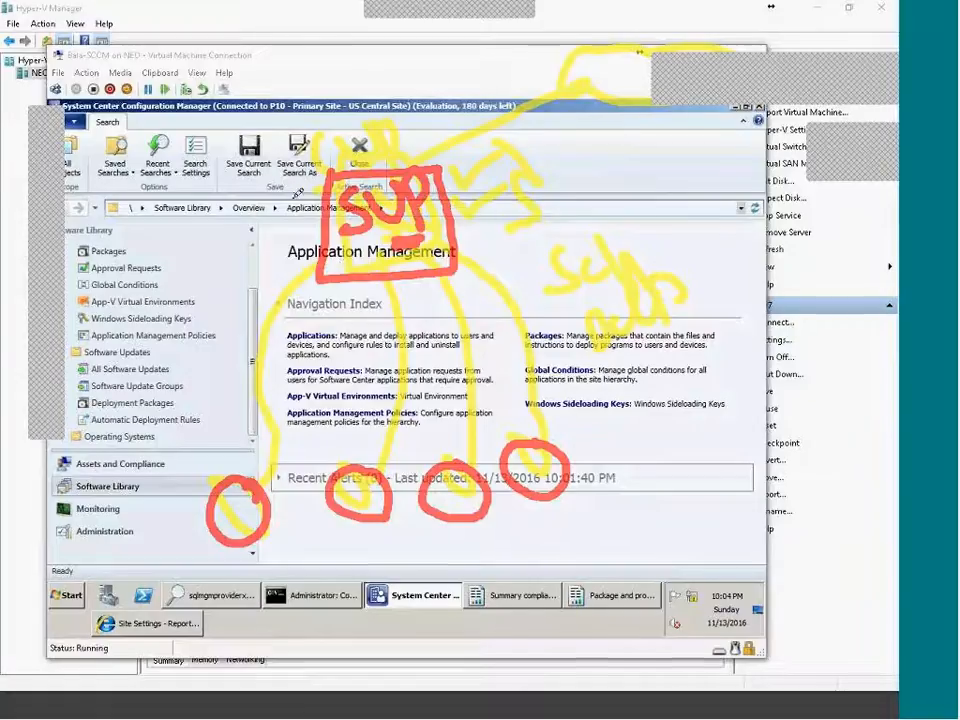
Add a red line from SUP to the left circle, a WUA label, stands under the circles, and a green 7 top right.
mouse_move(315, 269)
left_mouse_down()
mouse_move(266, 331)
mouse_move(232, 499)
left_mouse_up()
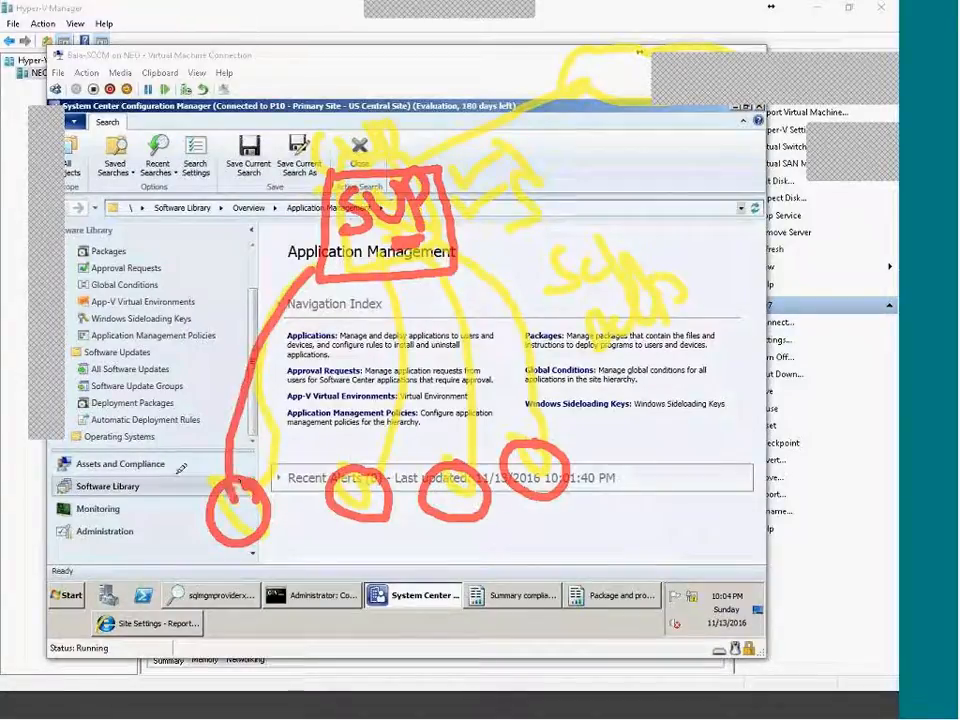
mouse_move(85, 516)
left_mouse_down()
mouse_move(94, 490)
mouse_move(186, 435)
left_mouse_up()
left_click_drag(116, 530, 222, 459)
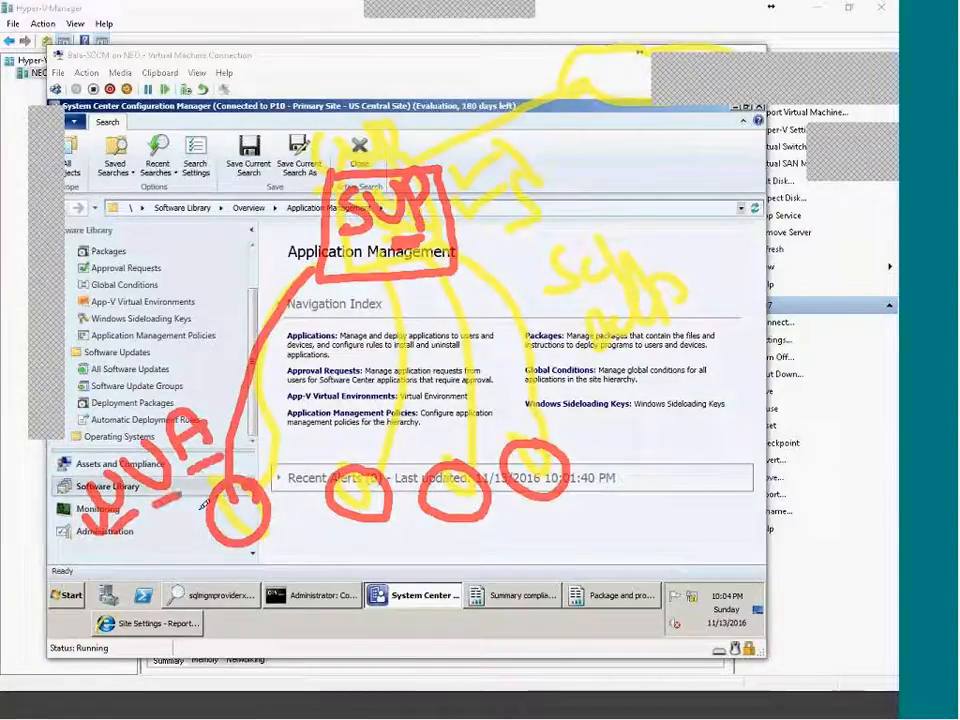
mouse_move(118, 526)
left_mouse_down()
mouse_move(226, 472)
mouse_move(113, 524)
left_mouse_up()
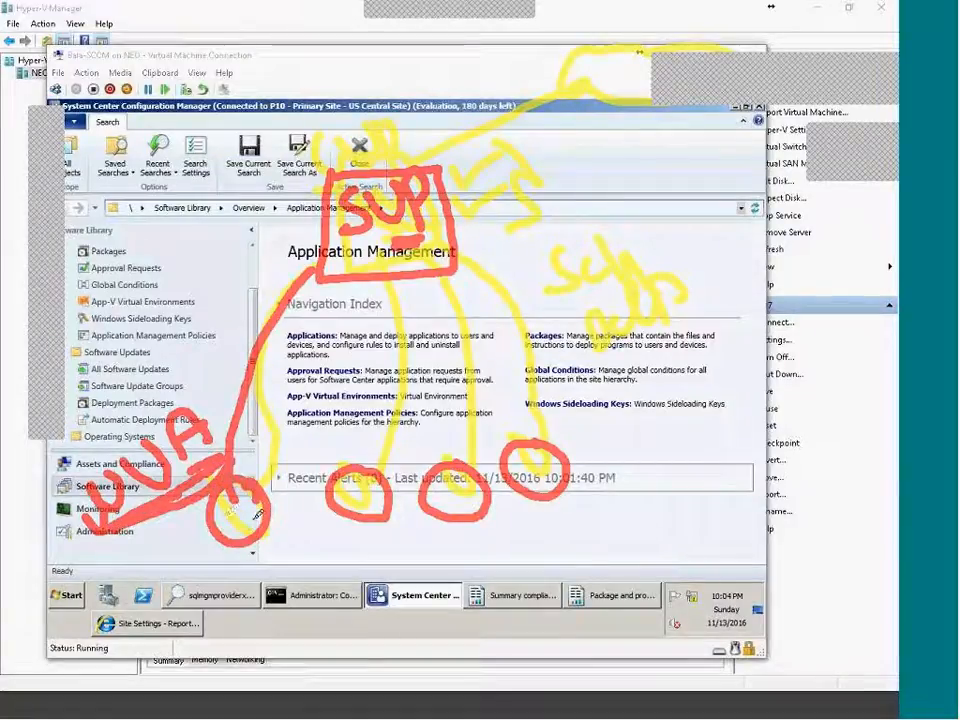
left_click_drag(222, 572, 270, 572)
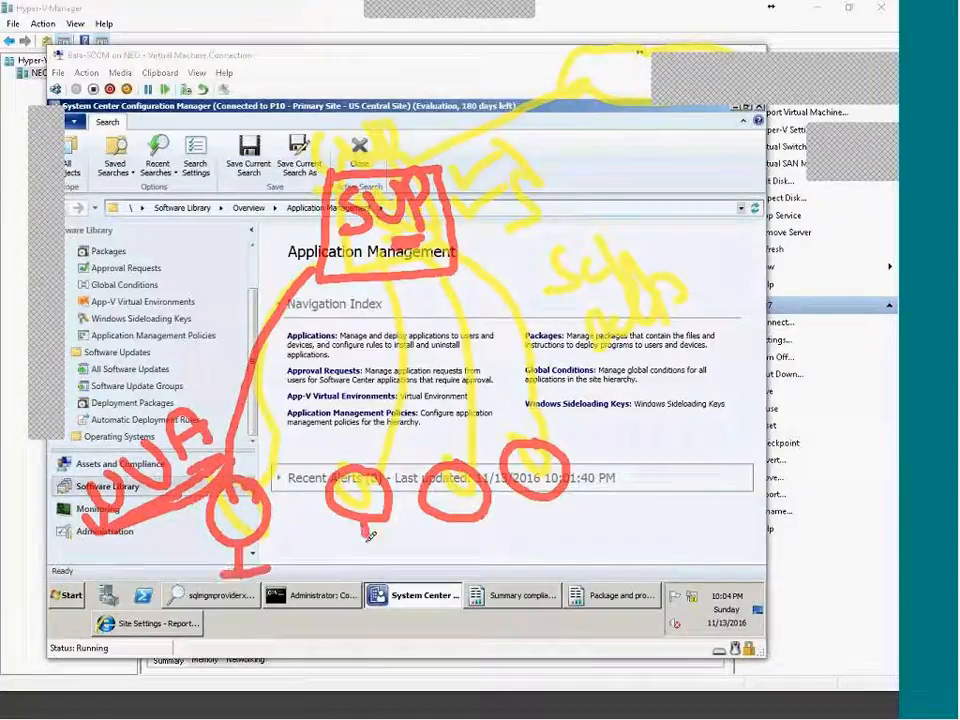
left_click_drag(357, 515, 388, 548)
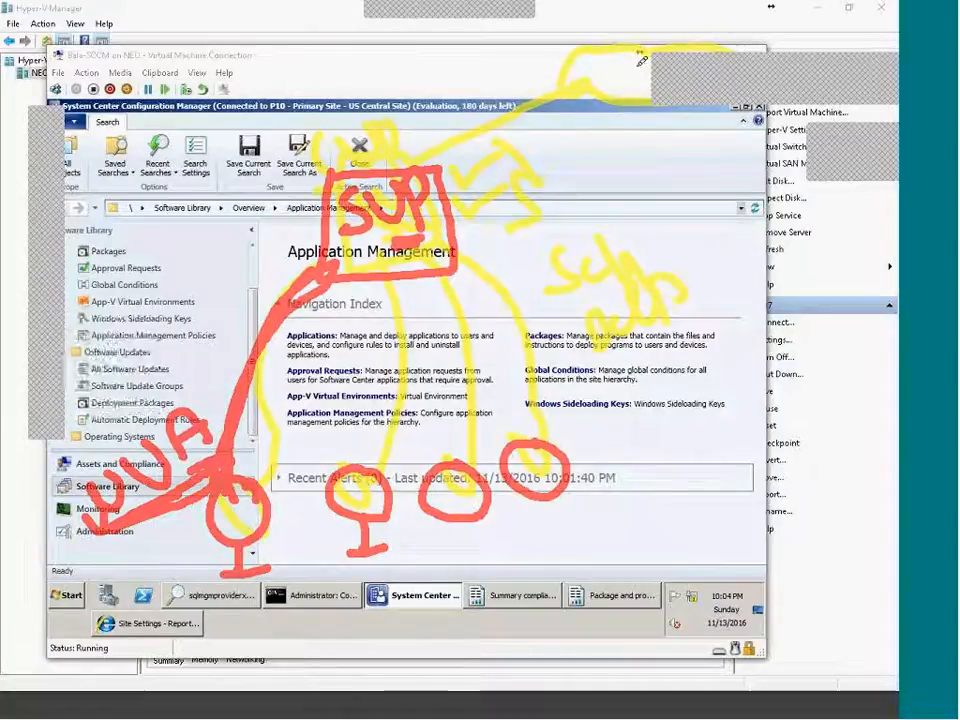
mouse_move(614, 79)
left_mouse_down()
mouse_move(634, 74)
mouse_move(641, 116)
mouse_move(650, 89)
left_mouse_up()
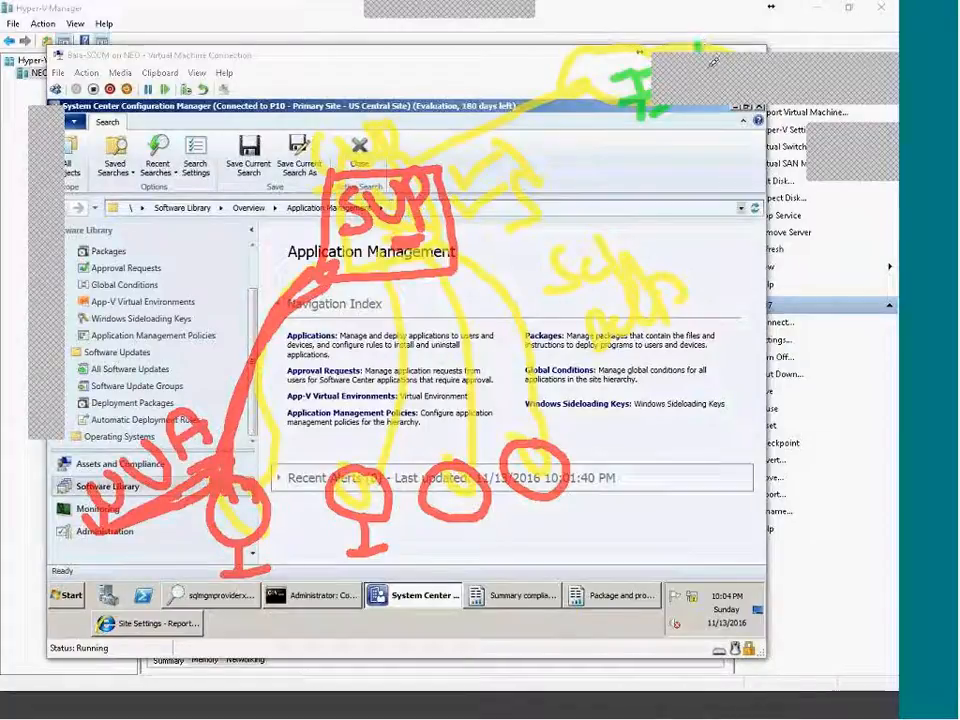
Write green labels at top right and lower left, and draw green lines from lower left through SUP to the top-right sketch.
mouse_move(730, 109)
left_mouse_down()
mouse_move(747, 80)
mouse_move(748, 42)
mouse_move(784, 31)
mouse_move(775, 50)
left_mouse_up()
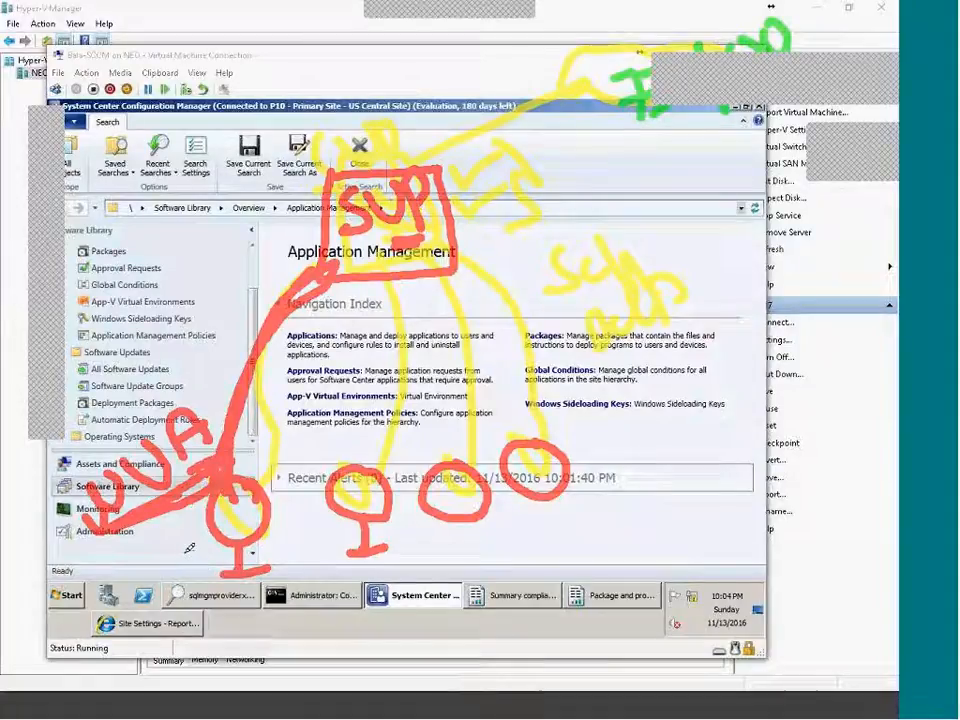
mouse_move(165, 598)
left_mouse_down()
mouse_move(203, 537)
mouse_move(214, 570)
mouse_move(216, 542)
left_mouse_up()
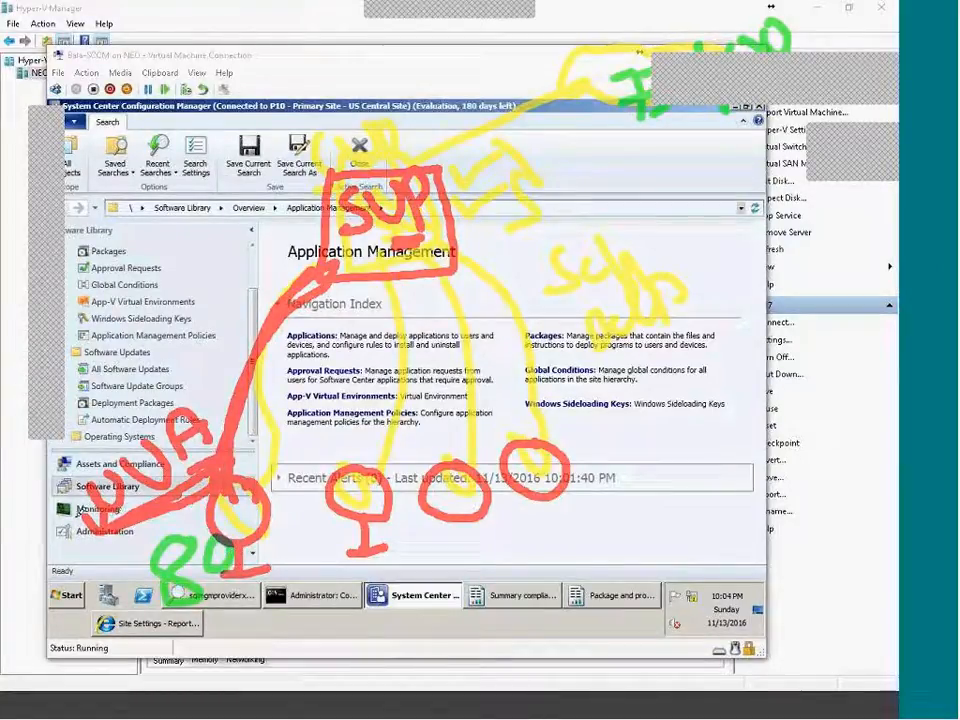
mouse_move(76, 506)
left_mouse_down()
mouse_move(188, 461)
mouse_move(218, 352)
mouse_move(370, 248)
left_mouse_up()
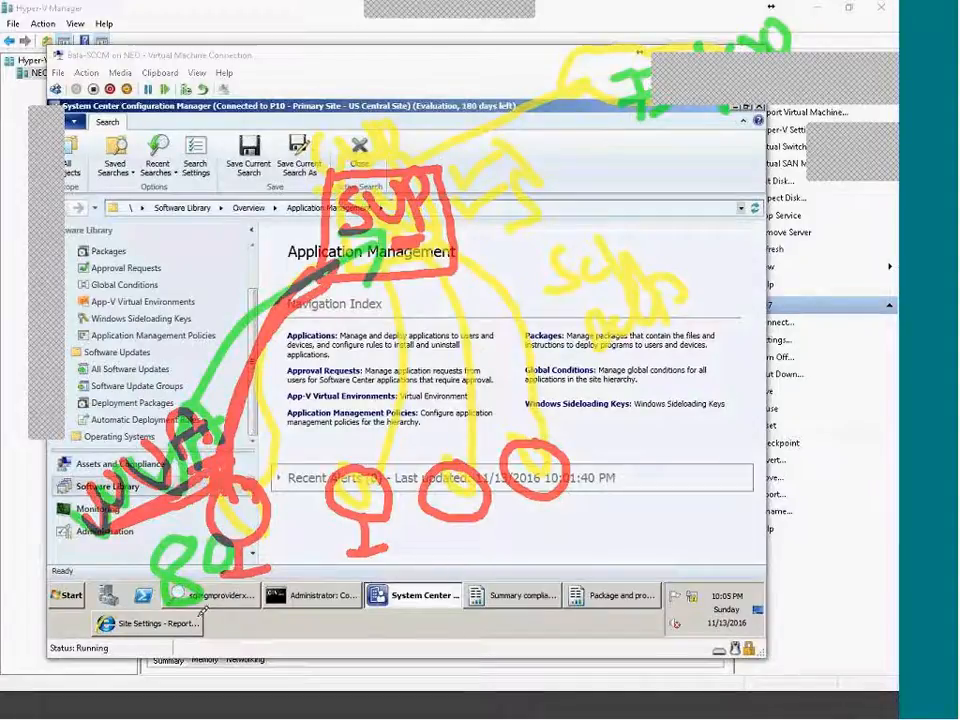
left_click_drag(345, 200, 250, 201)
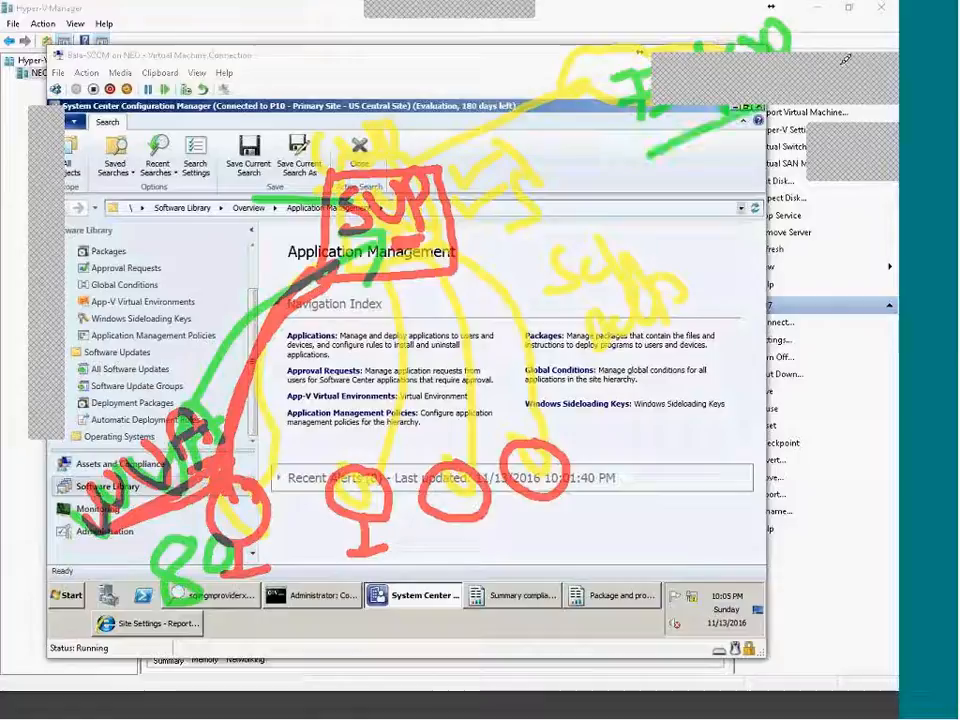
left_click_drag(628, 172, 738, 113)
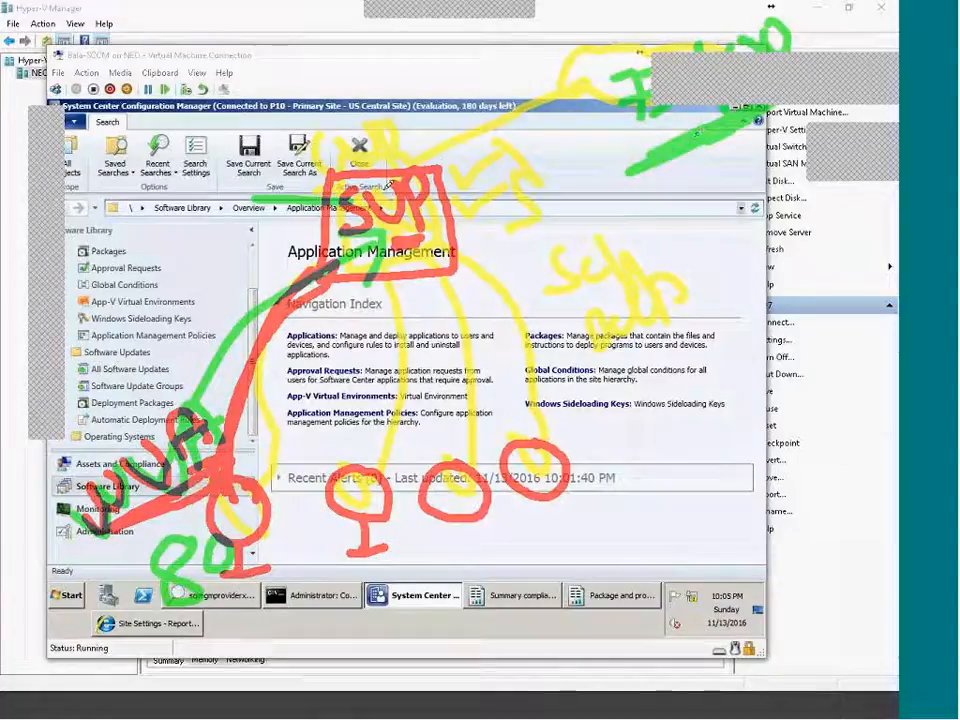
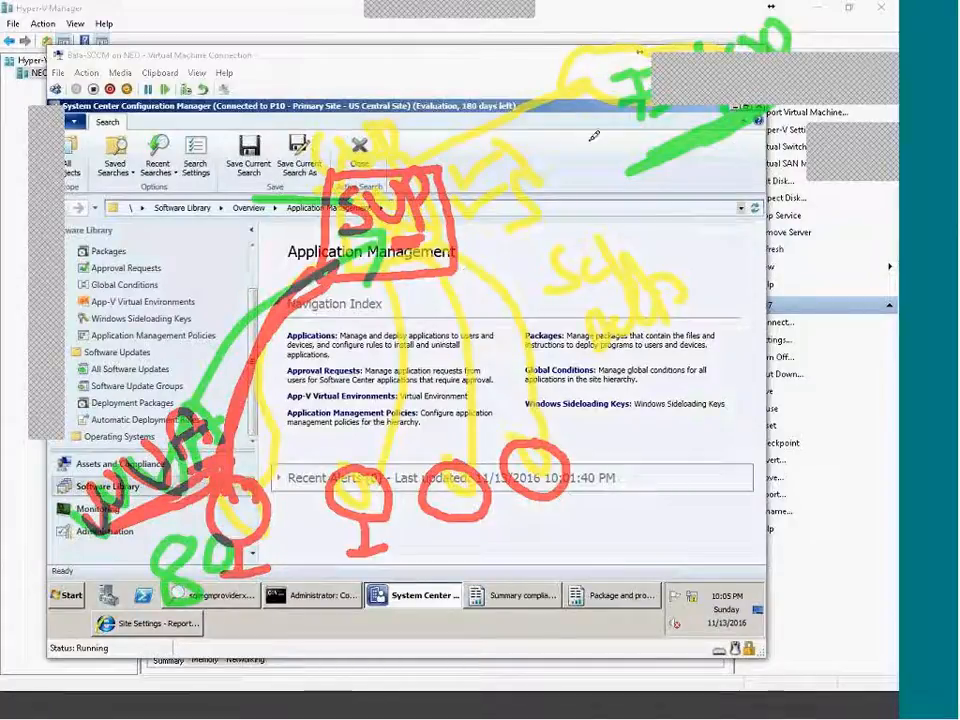
Outline the upper-right area in blue and draw blue lines from the breadcrumb down toward Software Updates.
left_click_drag(583, 62, 893, 104)
left_click_drag(556, 56, 895, 116)
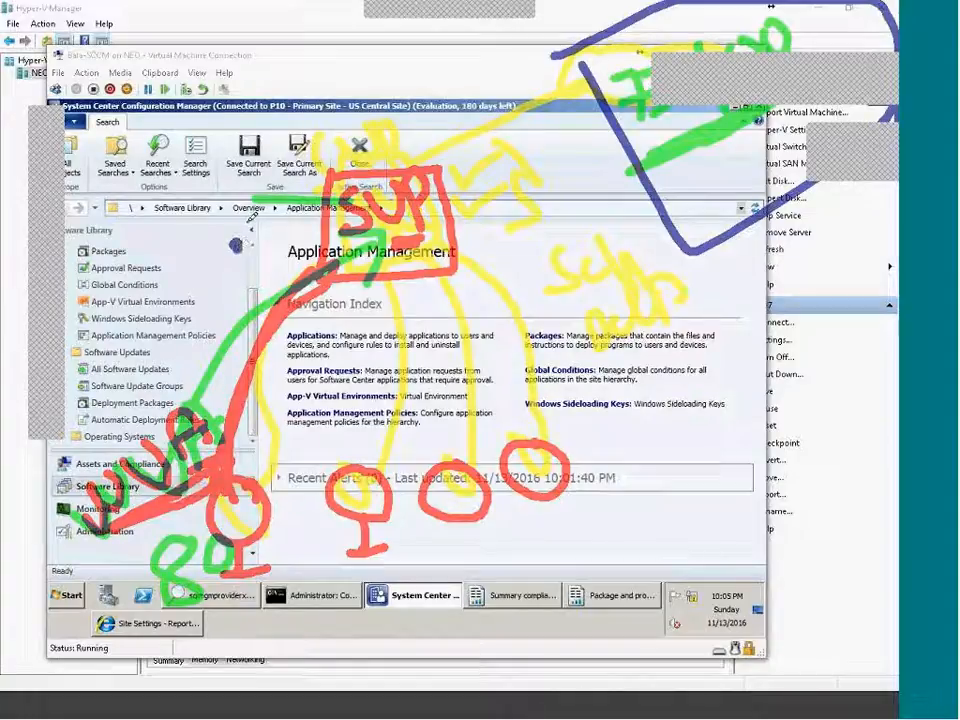
left_click_drag(236, 246, 277, 206)
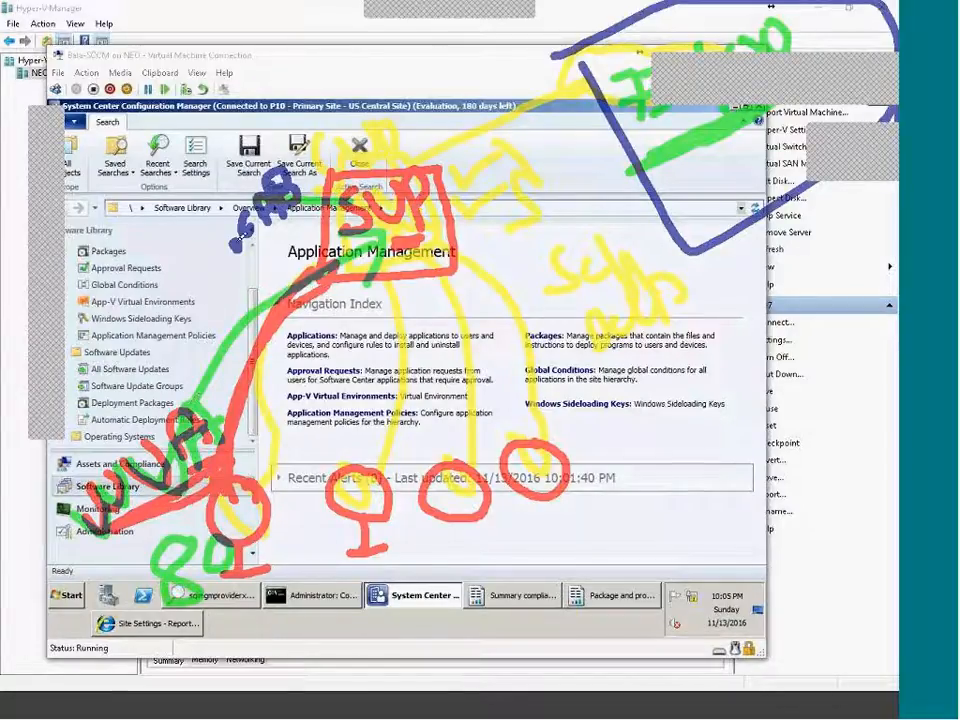
left_click_drag(237, 243, 205, 406)
mouse_move(189, 367)
left_mouse_down()
mouse_move(204, 411)
mouse_move(234, 399)
left_mouse_up()
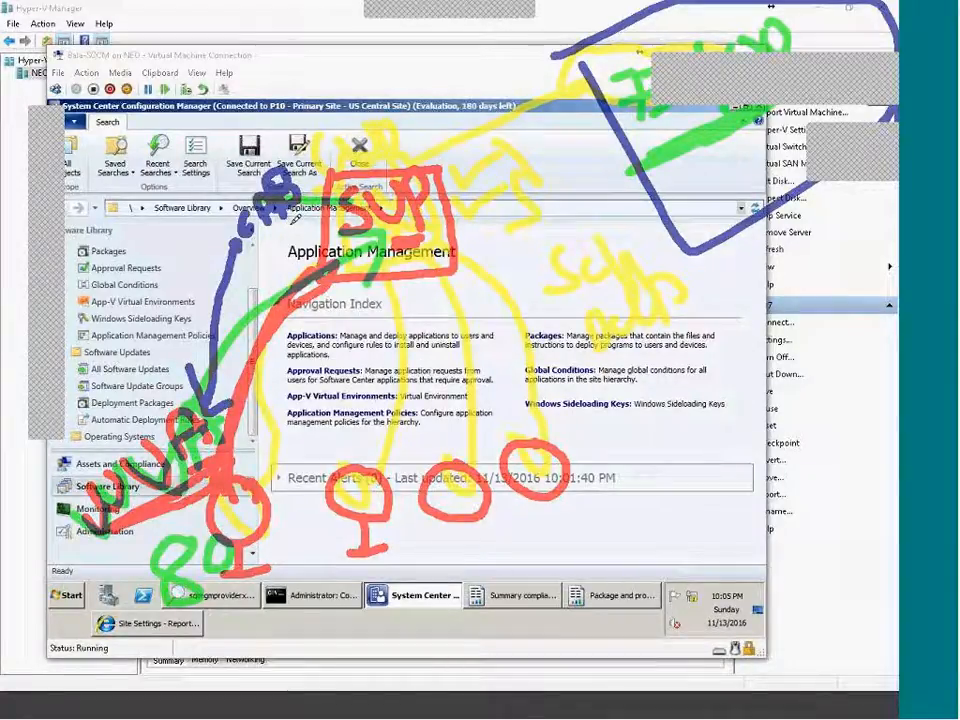
Add blue strokes near the toolbar and taskbar, box and link the scribble, and outline the 80 note.
mouse_move(107, 567)
left_mouse_down()
mouse_move(202, 536)
mouse_move(260, 587)
left_mouse_up()
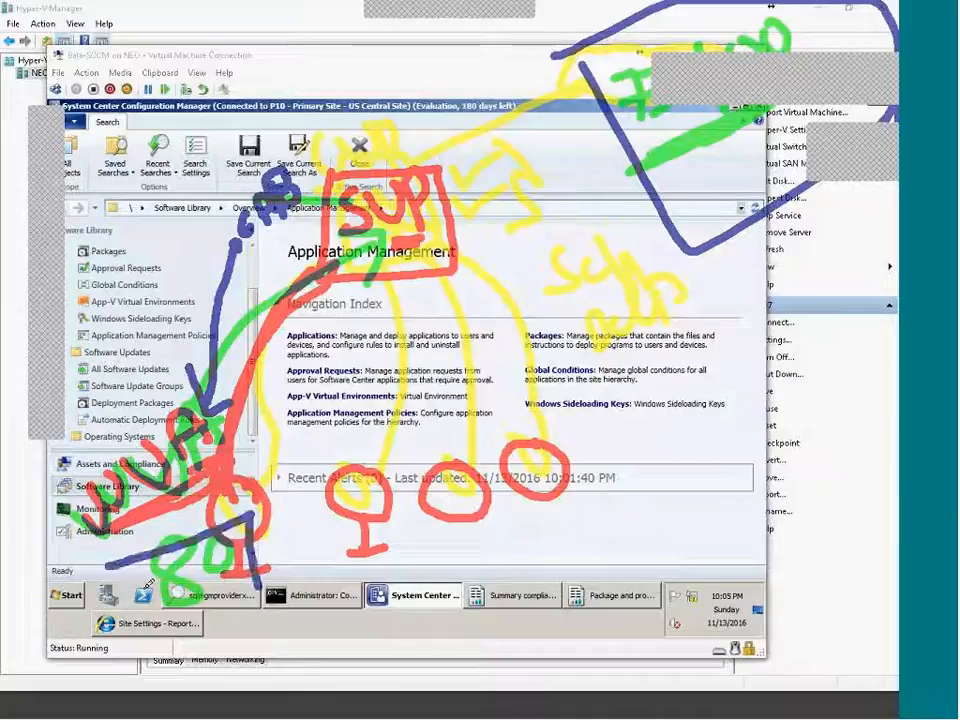
left_click_drag(96, 565, 262, 598)
left_click_drag(209, 160, 346, 186)
left_click_drag(203, 70, 221, 93)
mouse_move(215, 64)
left_mouse_down()
mouse_move(252, 67)
mouse_move(240, 44)
left_mouse_up()
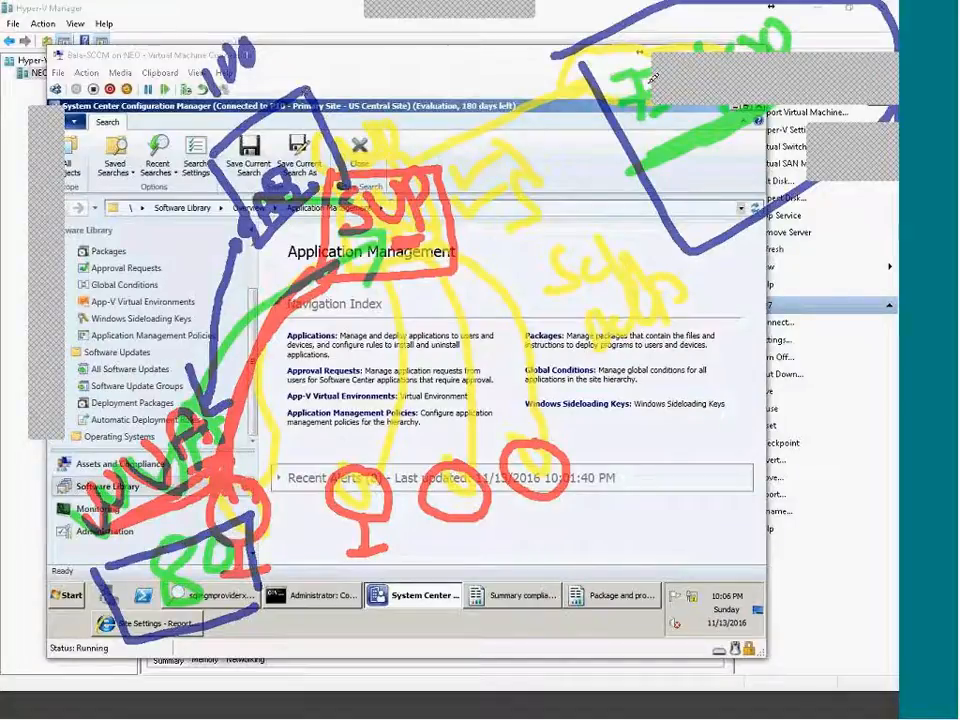
mouse_move(675, 128)
left_mouse_down()
mouse_move(524, 96)
mouse_move(290, 178)
left_mouse_up()
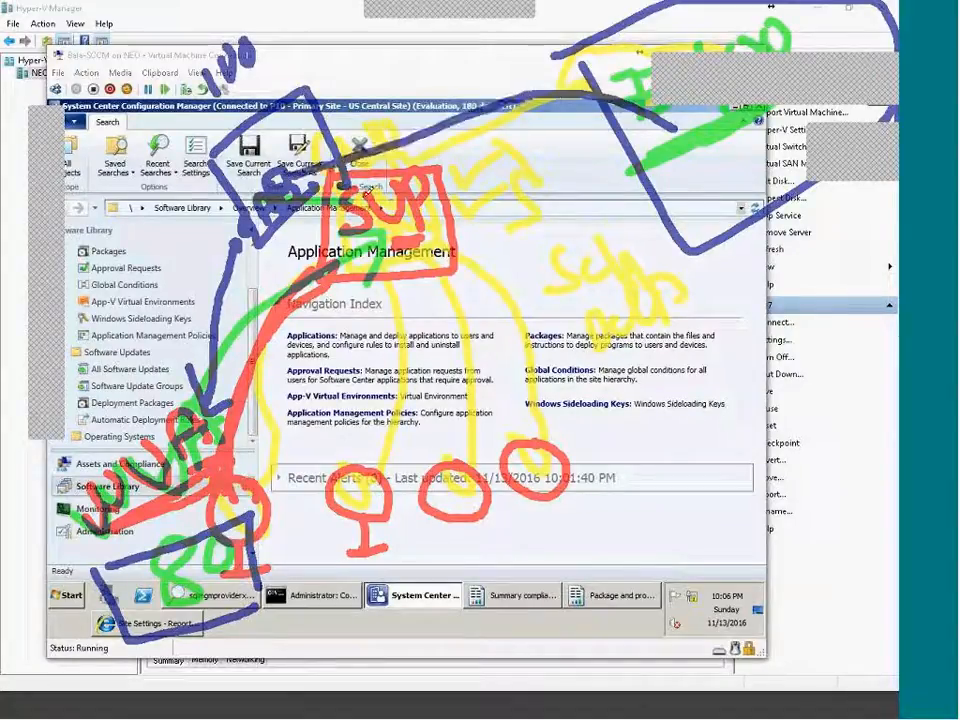
mouse_move(94, 571)
left_mouse_down()
mouse_move(262, 601)
mouse_move(146, 630)
left_mouse_up()
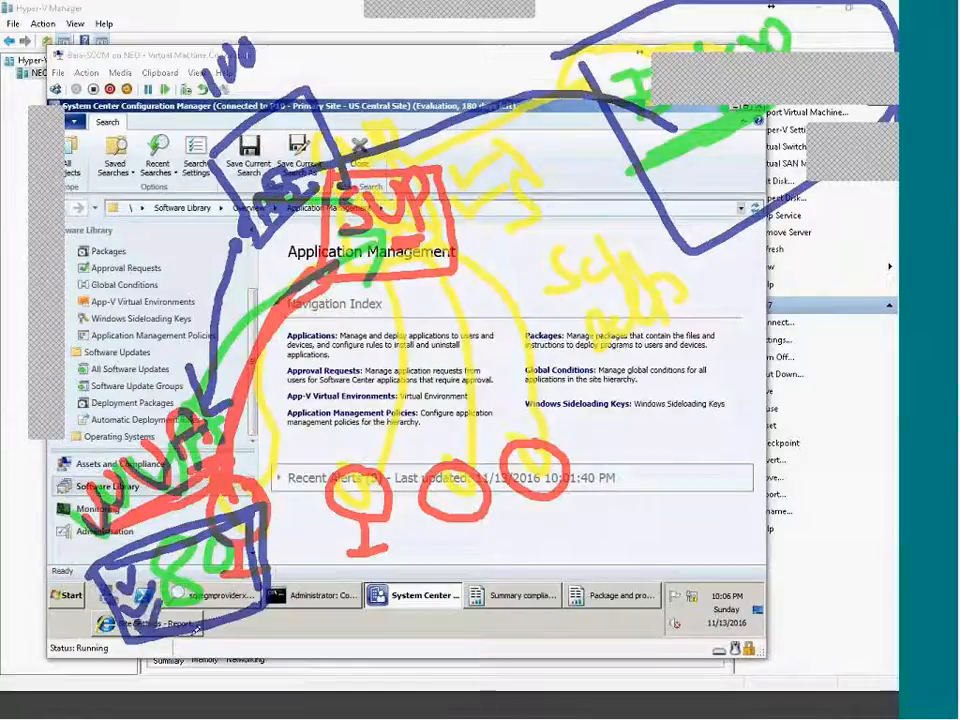
mouse_move(217, 610)
left_mouse_down()
mouse_move(232, 648)
mouse_move(242, 606)
mouse_move(264, 605)
left_mouse_up()
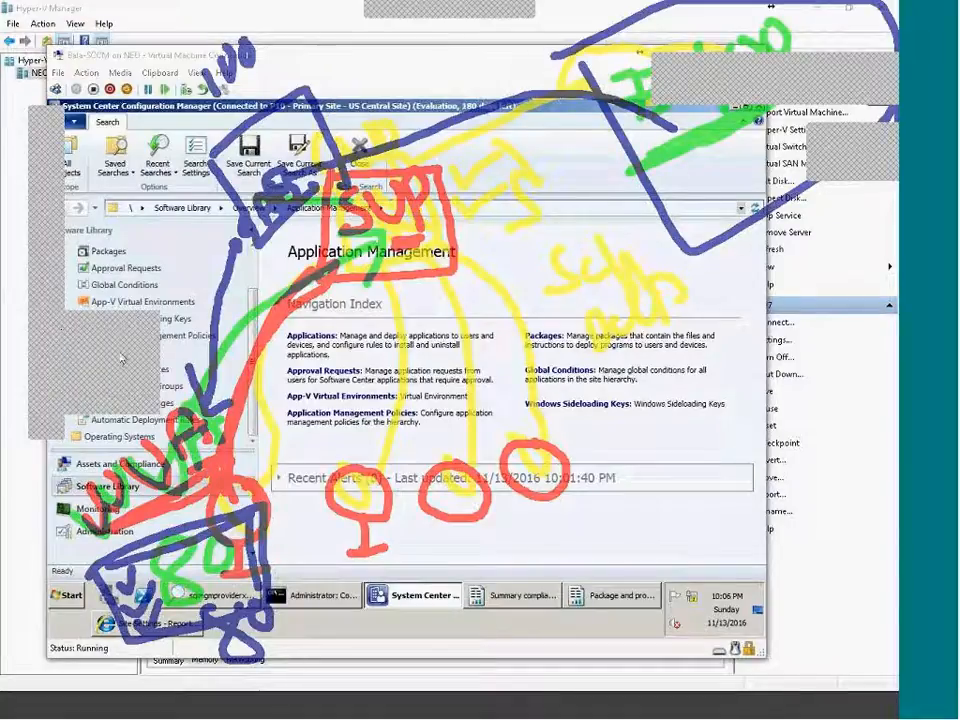
Write a red 2 and a circled 20, red notes over Software Updates, and a red line to WUA.
mouse_move(310, 615)
left_mouse_down()
mouse_move(343, 636)
mouse_move(358, 664)
mouse_move(362, 619)
left_mouse_up()
mouse_move(422, 629)
left_mouse_down()
mouse_move(291, 675)
mouse_move(385, 690)
mouse_move(428, 628)
mouse_move(478, 640)
mouse_move(528, 580)
mouse_move(590, 605)
mouse_move(635, 590)
mouse_move(675, 530)
mouse_move(668, 585)
mouse_move(860, 485)
left_mouse_up()
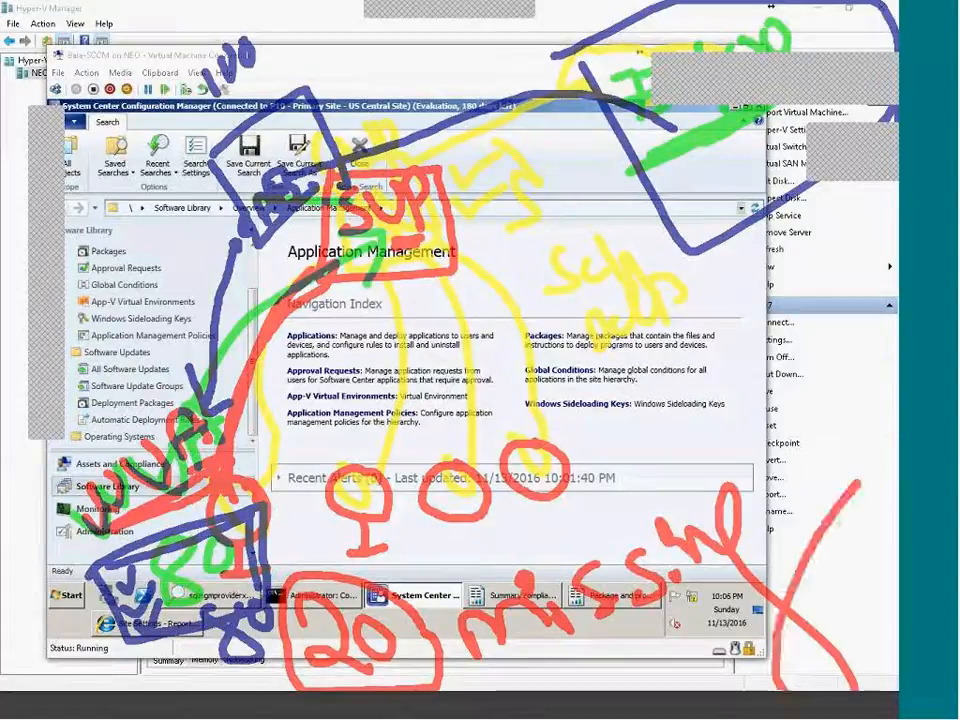
mouse_move(95, 369)
left_mouse_down()
mouse_move(125, 395)
mouse_move(165, 345)
mouse_move(270, 353)
left_mouse_up()
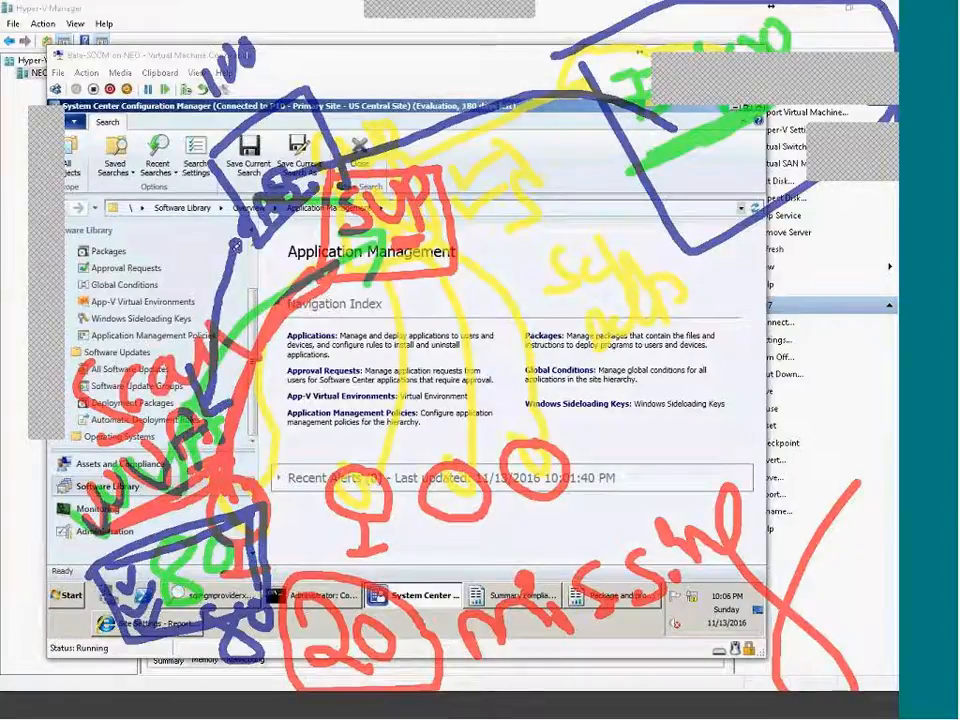
mouse_move(241, 224)
left_mouse_down()
mouse_move(217, 338)
mouse_move(213, 455)
left_mouse_up()
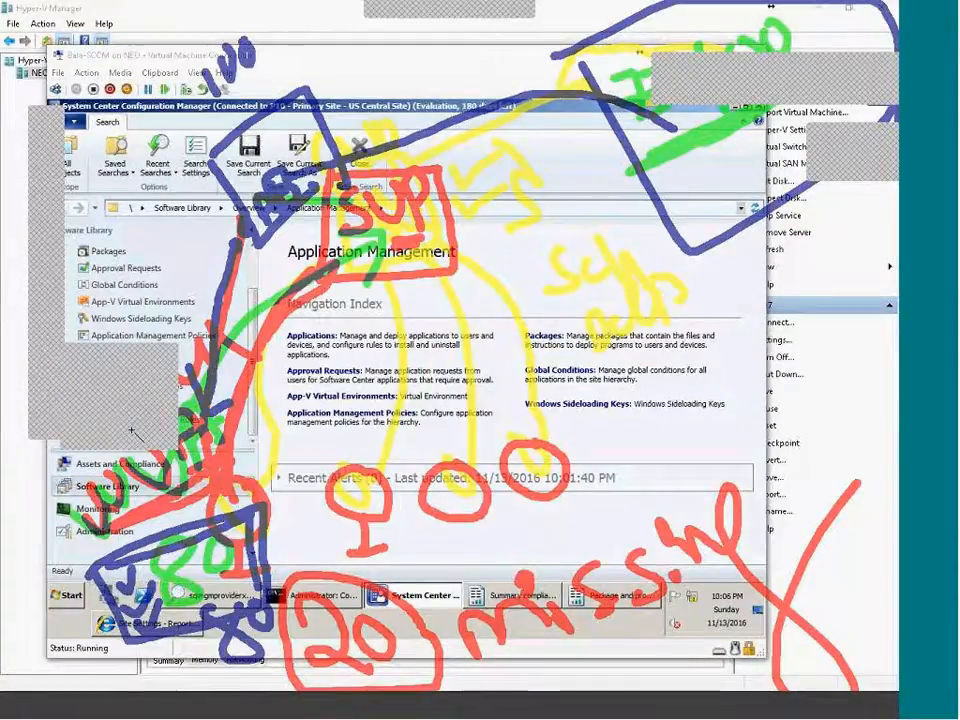
Clear all ink, then draw red strokes past the Application Management heading and remove a stray line.
key("e")
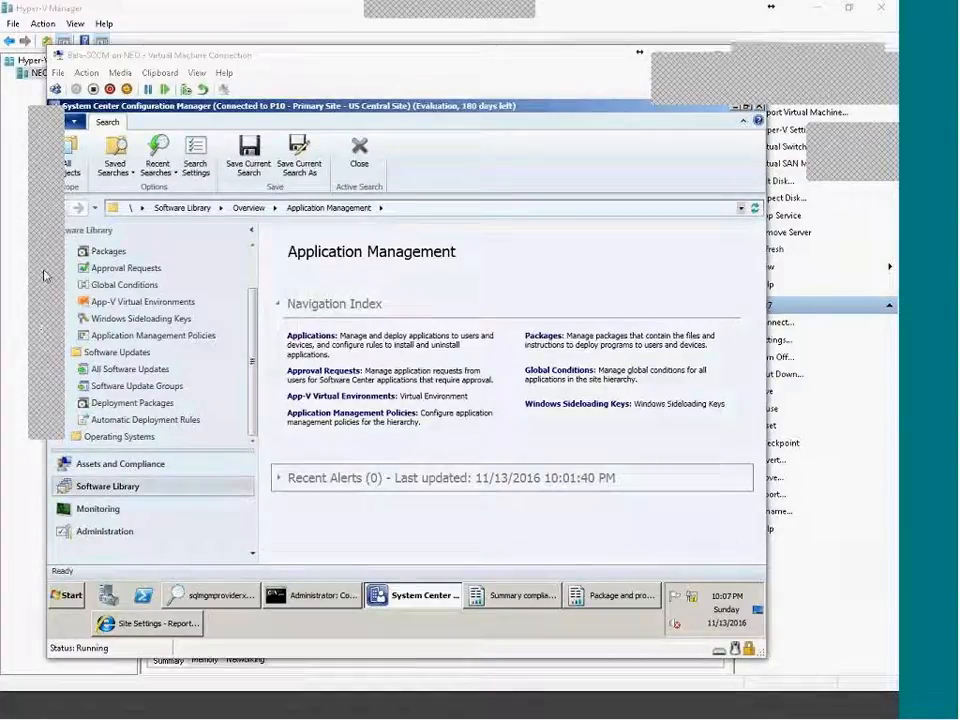
mouse_move(309, 171)
left_mouse_down()
mouse_move(323, 274)
mouse_move(391, 242)
mouse_move(289, 225)
mouse_move(333, 283)
left_mouse_up()
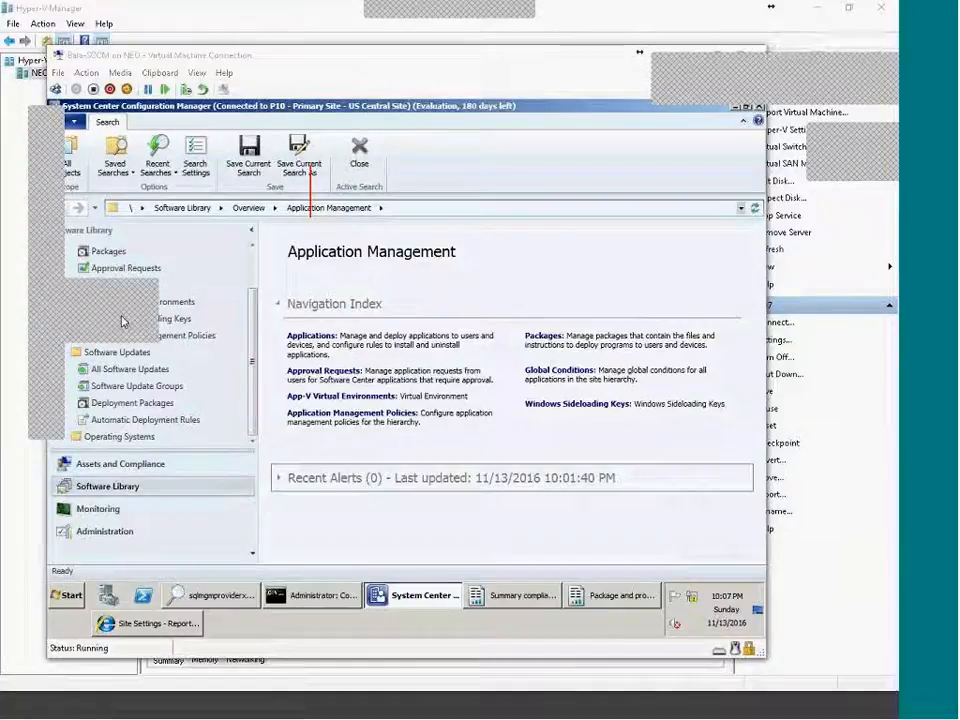
mouse_move(311, 214)
left_mouse_down()
mouse_move(401, 236)
mouse_move(396, 180)
mouse_move(328, 162)
left_mouse_up()
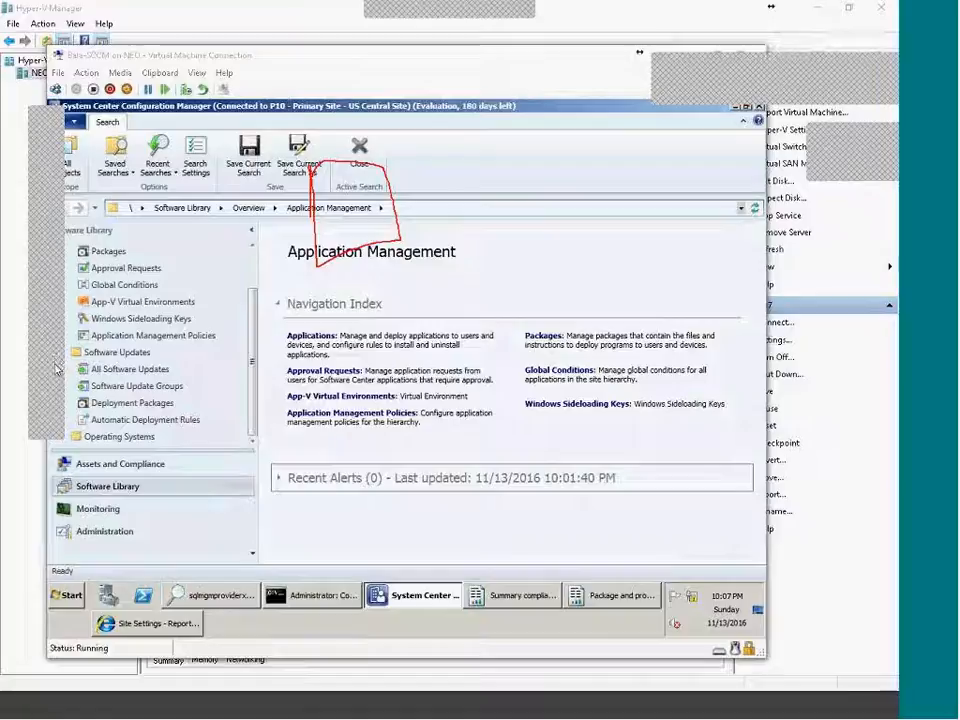
left_click(118, 433)
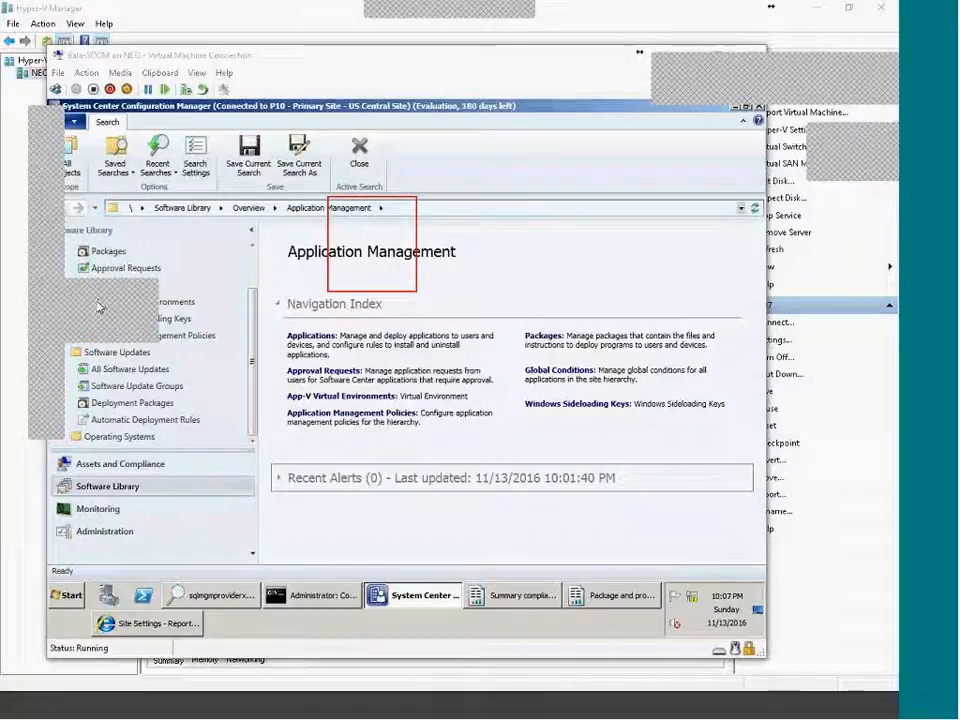
Write SUP in red, circle Deployment Packages with a stand and a 1, and write SQL below.
left_click_drag(354, 222, 316, 262)
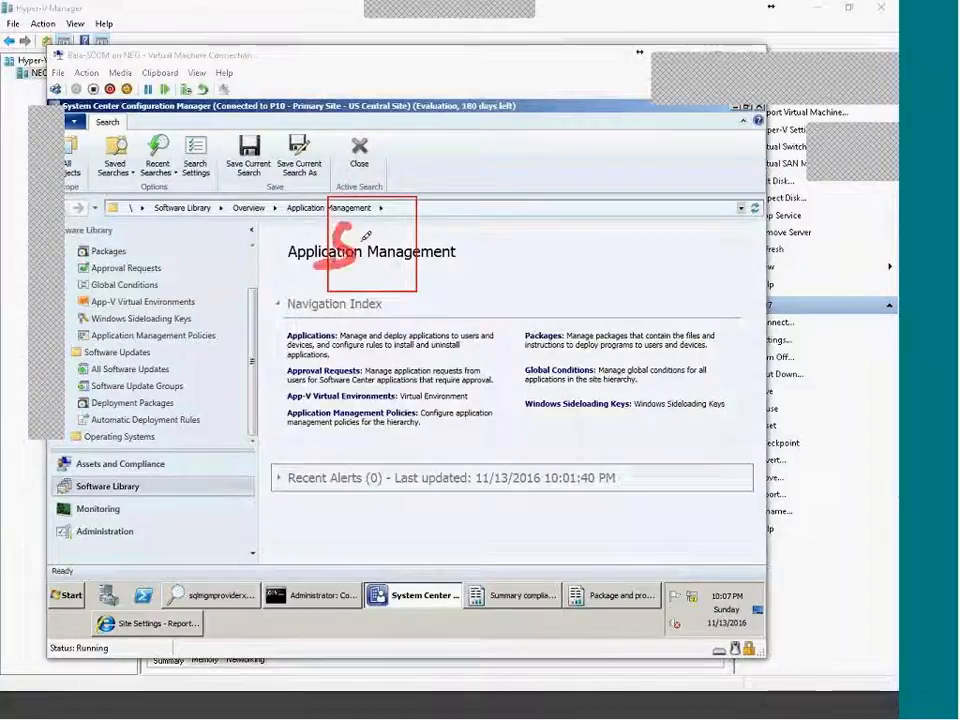
mouse_move(365, 230)
left_mouse_down()
mouse_move(378, 221)
mouse_move(406, 261)
mouse_move(397, 226)
mouse_move(391, 245)
left_mouse_up()
mouse_move(333, 272)
left_mouse_down()
mouse_move(200, 445)
mouse_move(285, 400)
mouse_move(240, 447)
mouse_move(234, 488)
left_mouse_up()
left_click_drag(206, 492, 266, 480)
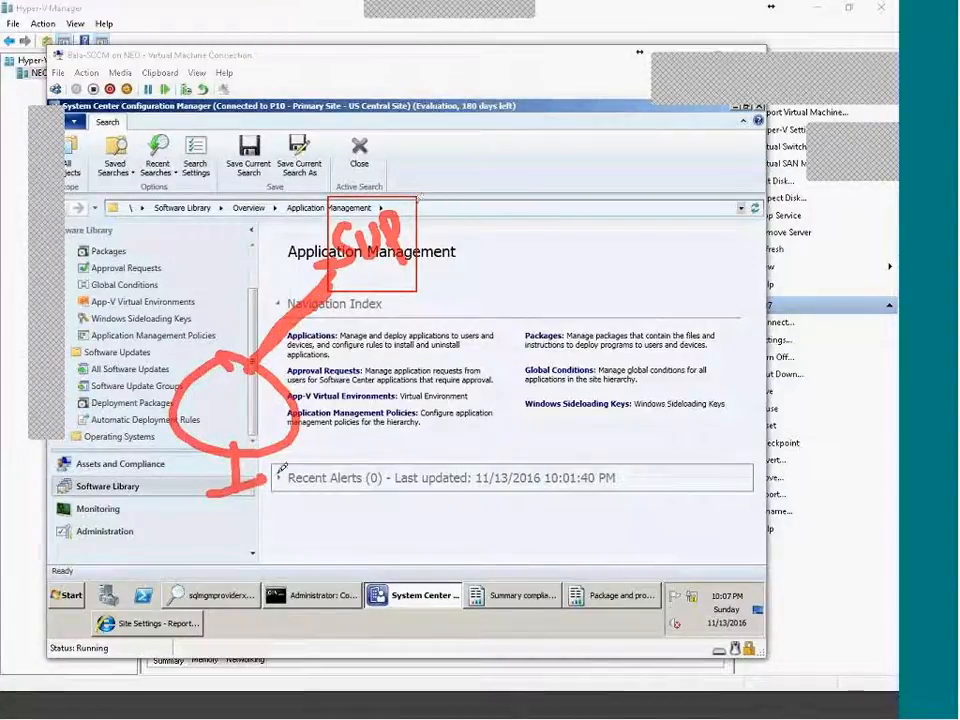
left_click_drag(350, 428, 360, 488)
mouse_move(237, 398)
left_mouse_down()
mouse_move(244, 440)
mouse_move(246, 391)
left_mouse_up()
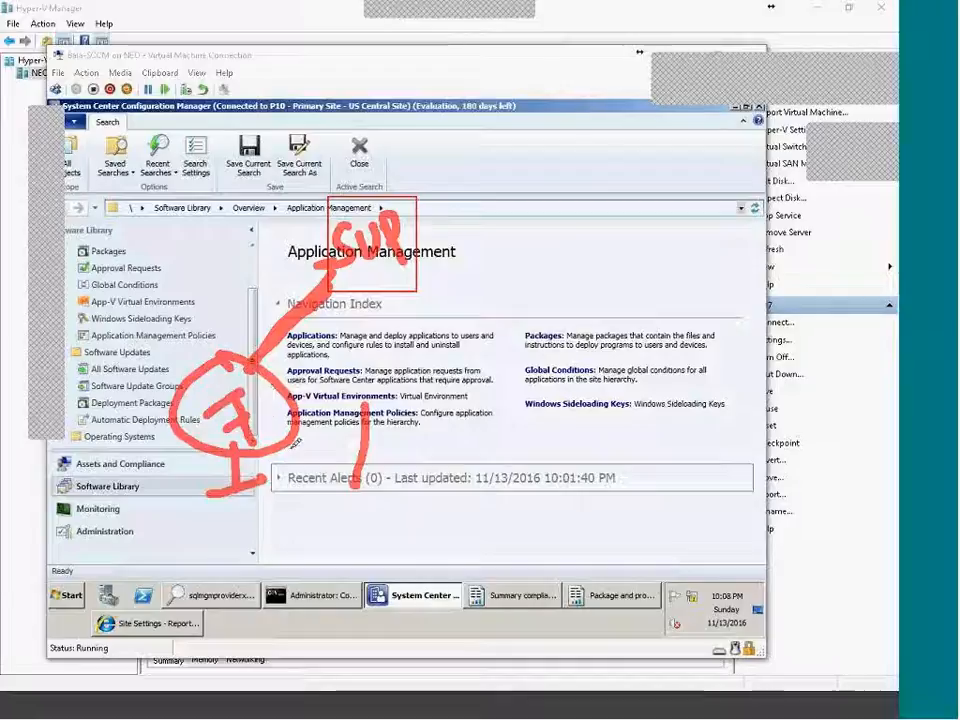
mouse_move(301, 472)
left_mouse_down()
mouse_move(286, 513)
mouse_move(311, 487)
mouse_move(368, 486)
left_mouse_up()
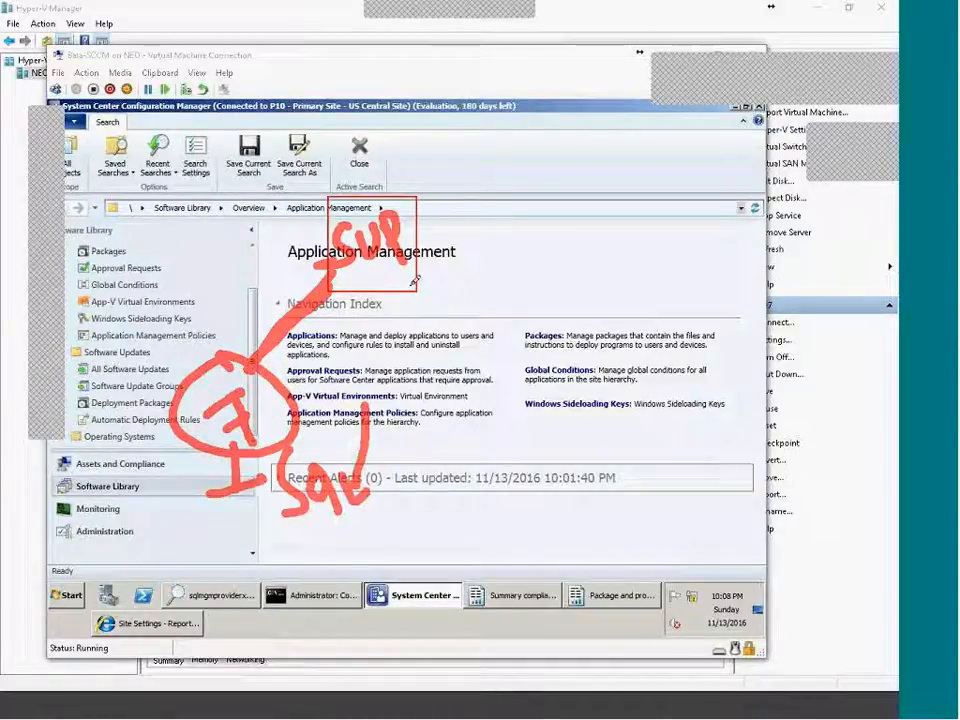
Add red check marks, an arrow from the circle to SUP and a loop, then wipe all ink.
left_click_drag(431, 222, 465, 204)
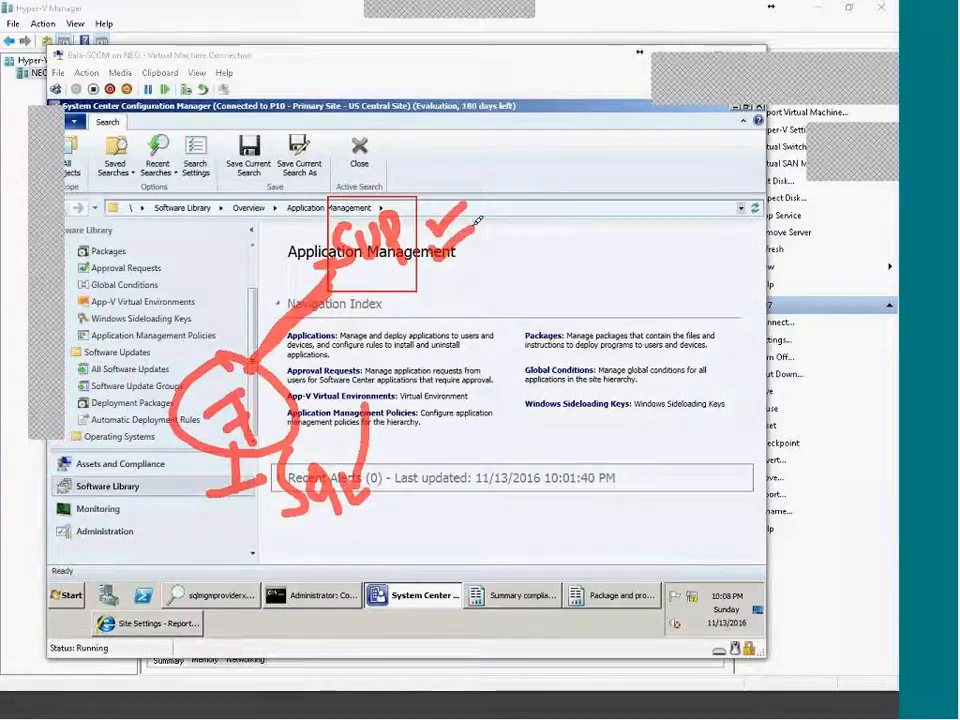
mouse_move(258, 352)
left_mouse_down()
mouse_move(430, 200)
mouse_move(490, 120)
mouse_move(730, 160)
mouse_move(615, 105)
left_mouse_up()
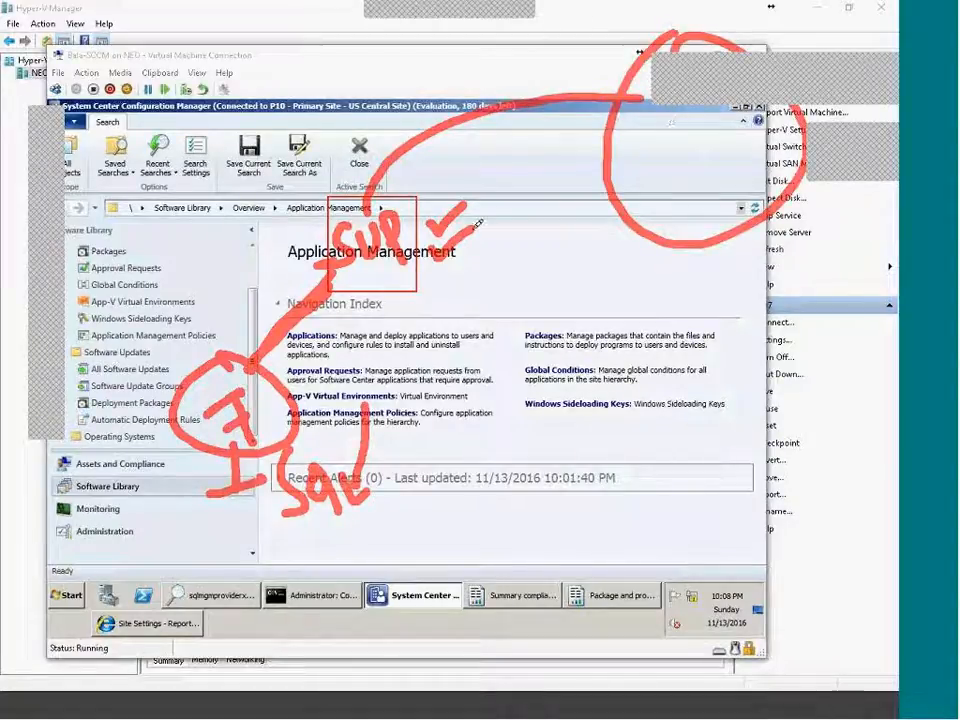
mouse_move(209, 391)
left_mouse_down()
mouse_move(327, 267)
mouse_move(326, 286)
left_mouse_up()
mouse_move(442, 268)
left_mouse_down()
mouse_move(492, 265)
mouse_move(495, 292)
left_mouse_up()
left_click_drag(448, 330, 500, 320)
left_click_drag(455, 358, 505, 345)
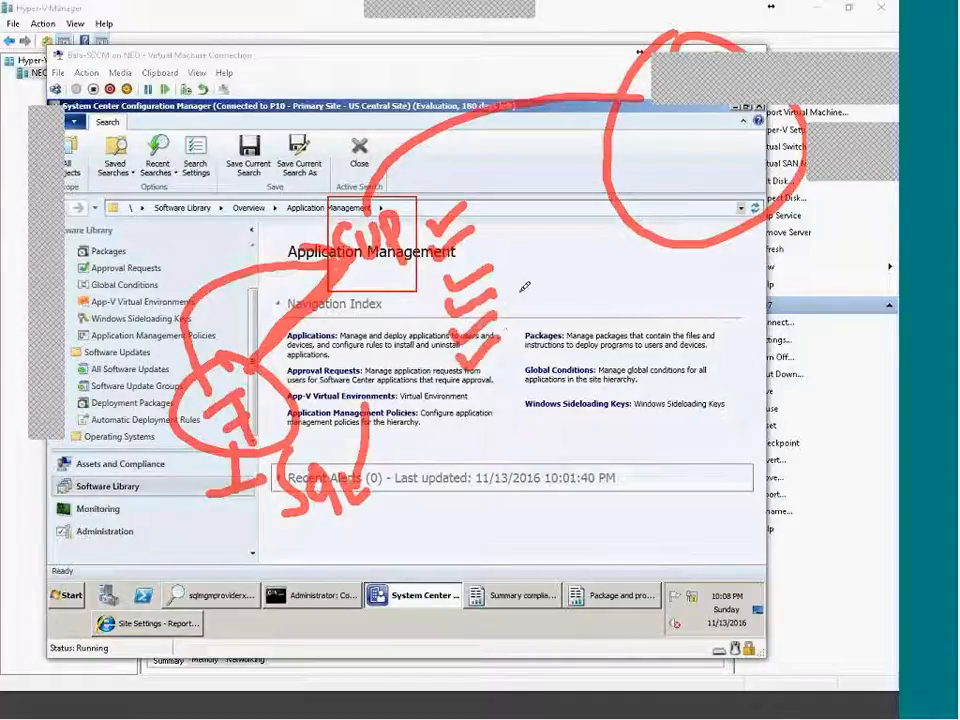
mouse_move(500, 300)
left_mouse_down()
mouse_move(665, 360)
mouse_move(600, 480)
mouse_move(300, 542)
mouse_move(245, 475)
mouse_move(248, 453)
left_mouse_up()
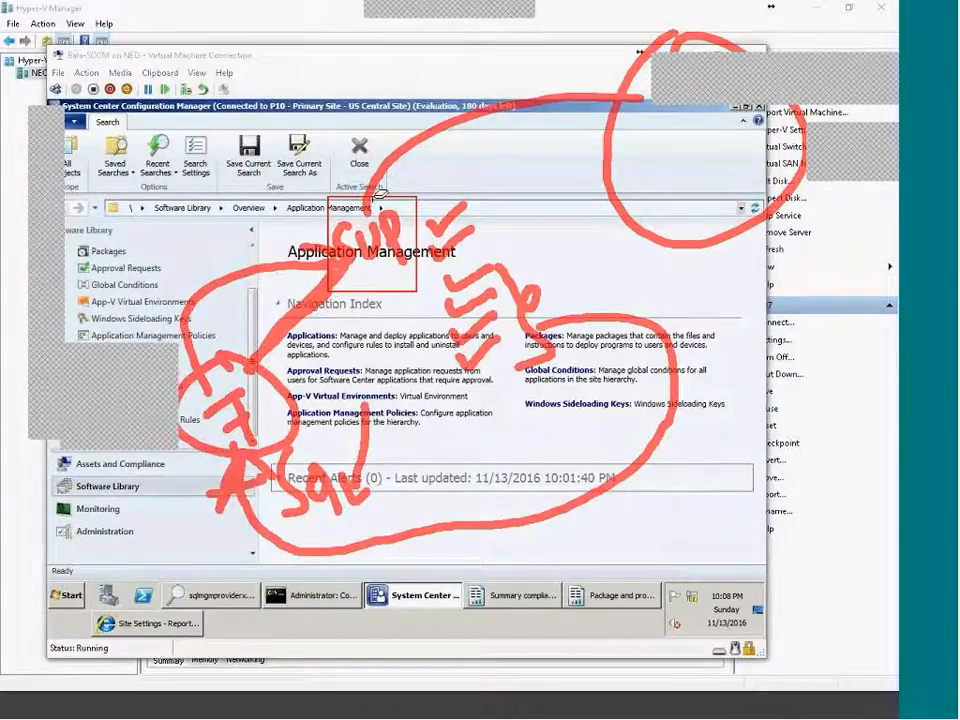
key("e")
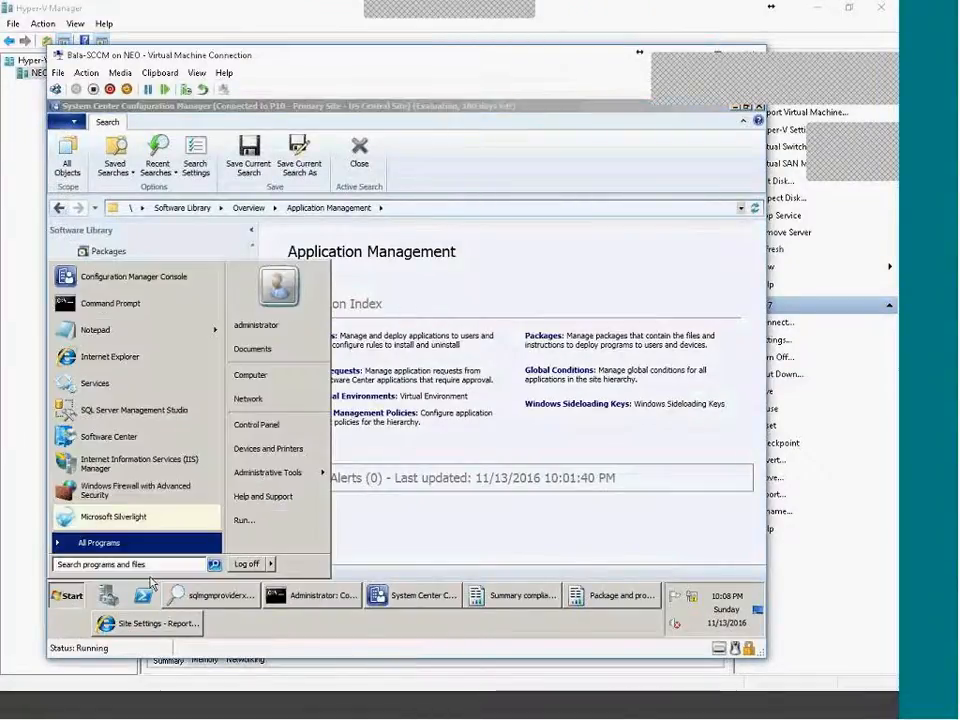
Load the Google home page in a new Internet Explorer tab.
left_click(140, 623)
left_click(341, 166)
type("g")
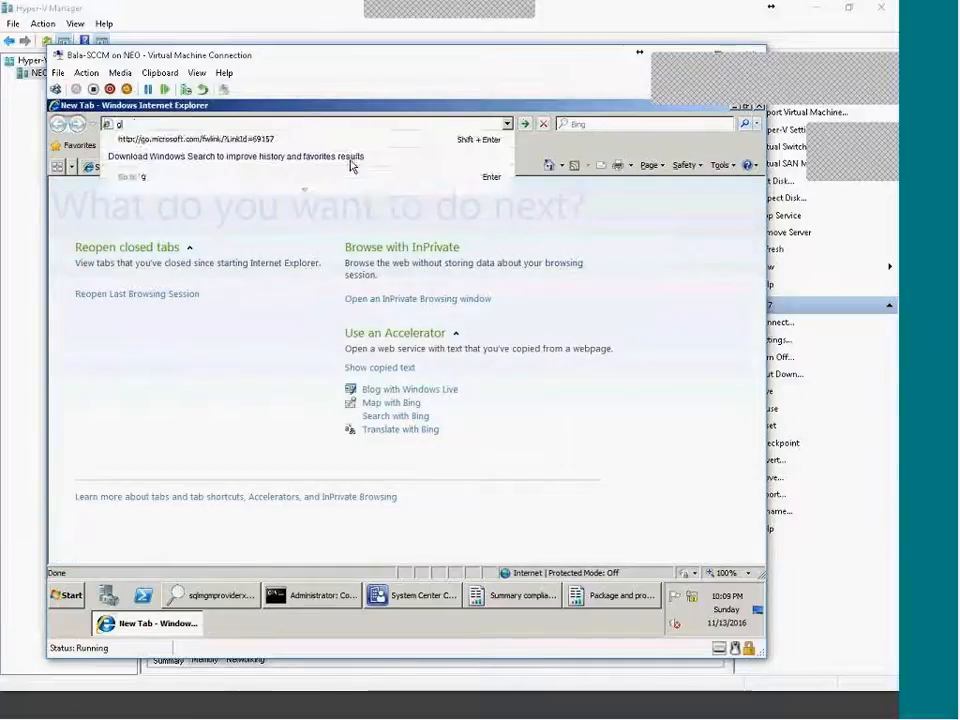
type("oogle")
key("ctrl+Return")
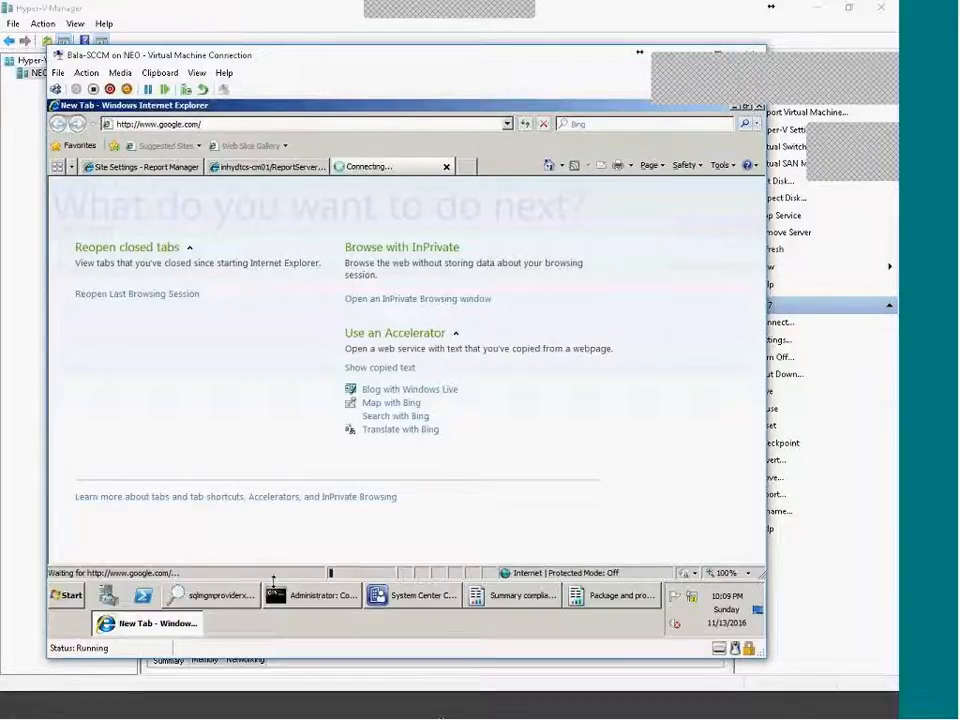
Shrink the taskbar and shut down the Windows Server virtual machine.
left_click_drag(273, 583, 294, 600)
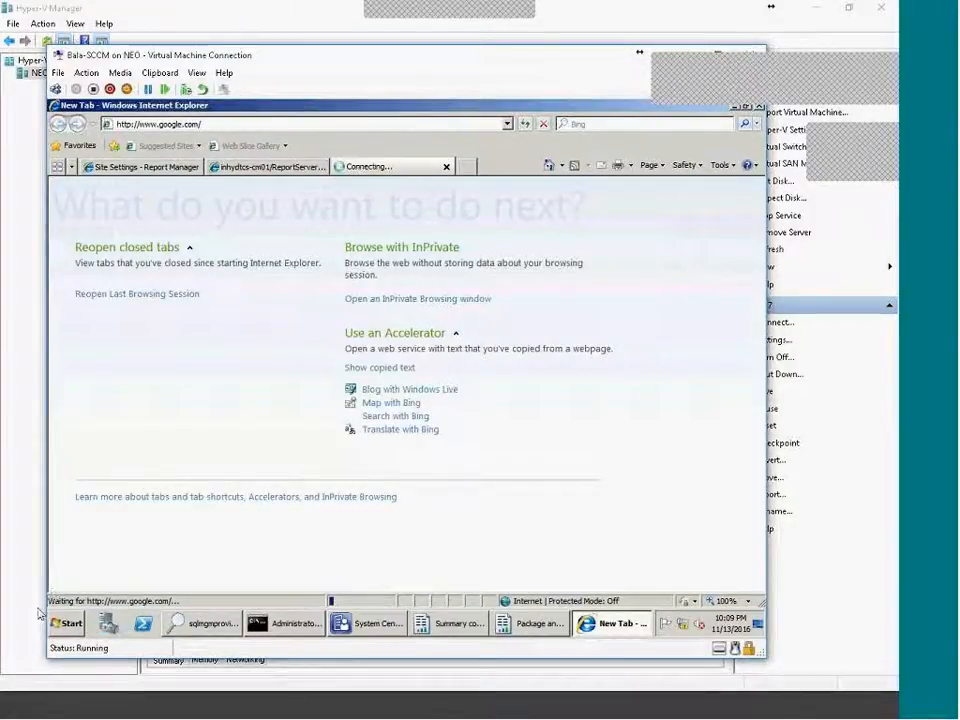
left_click(58, 623)
left_click(270, 593)
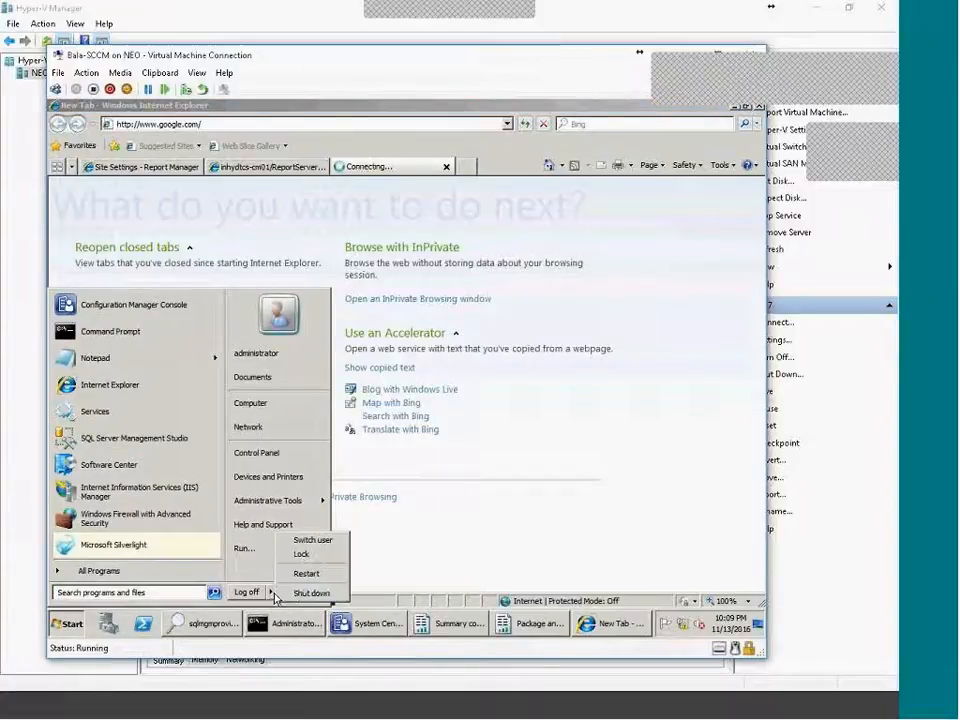
left_click(321, 591)
left_click(438, 437)
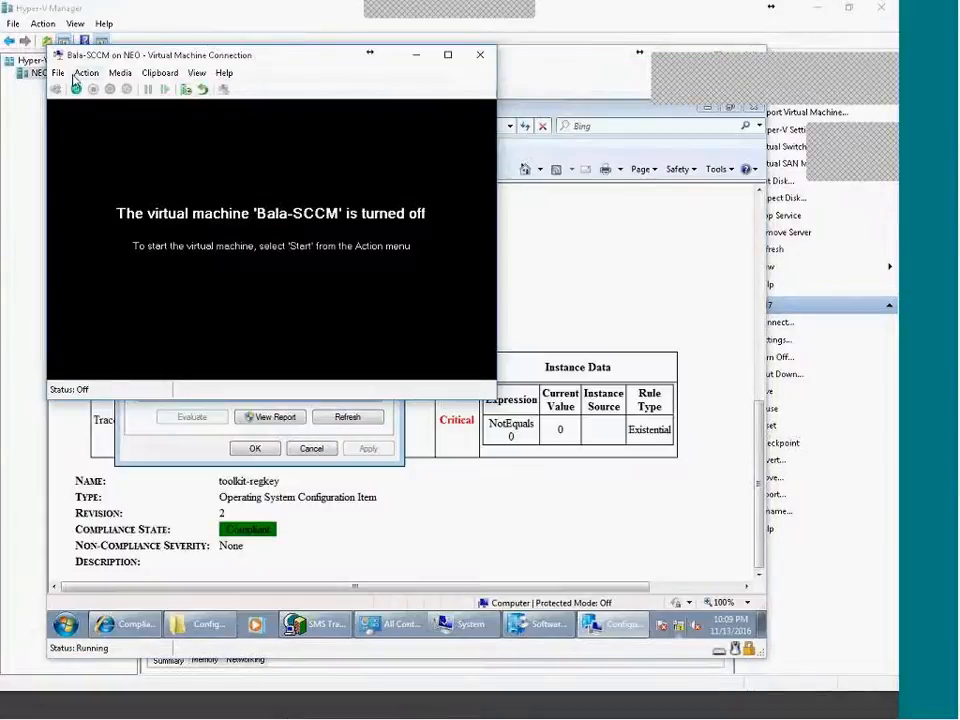
Review the External and Internal network adapter settings without saving, then start the Bala-SCCM VM.
left_click(59, 73)
left_click(66, 88)
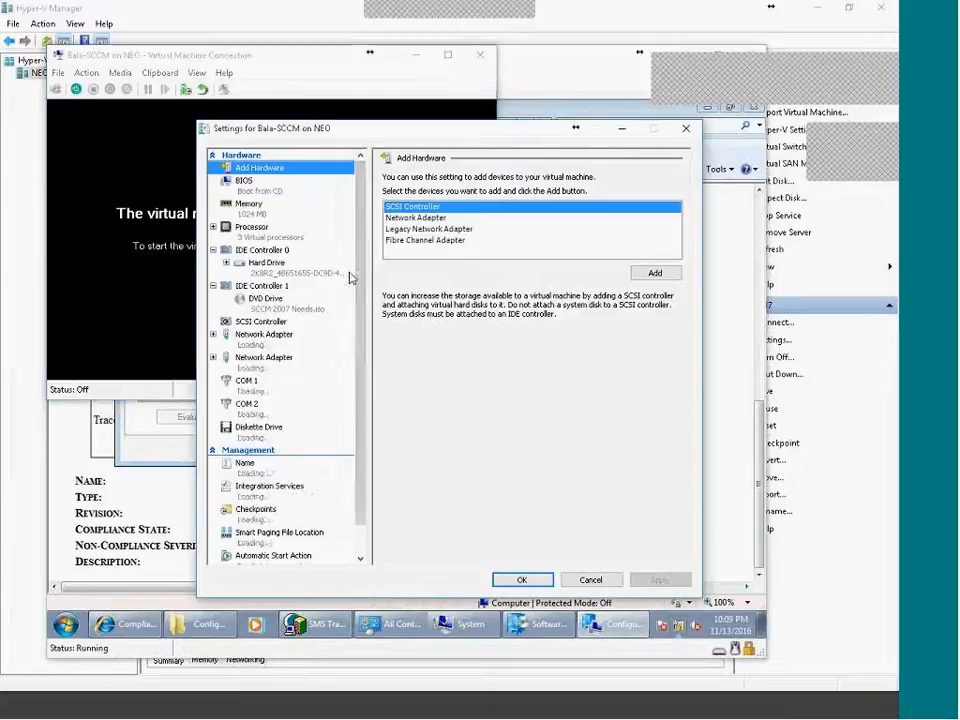
left_click(265, 362)
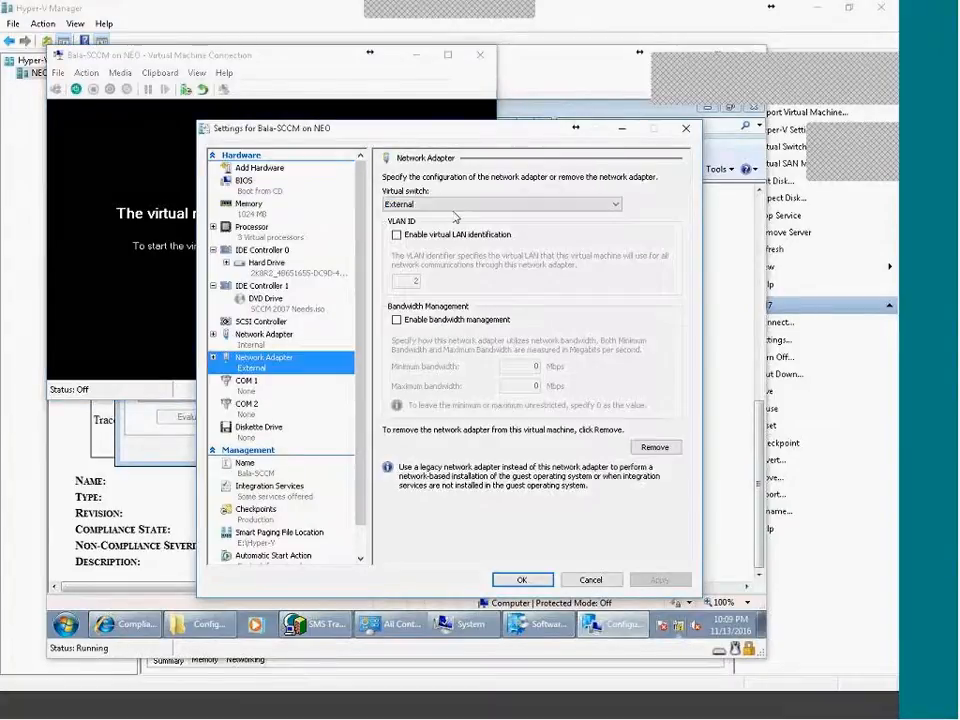
left_click(264, 338)
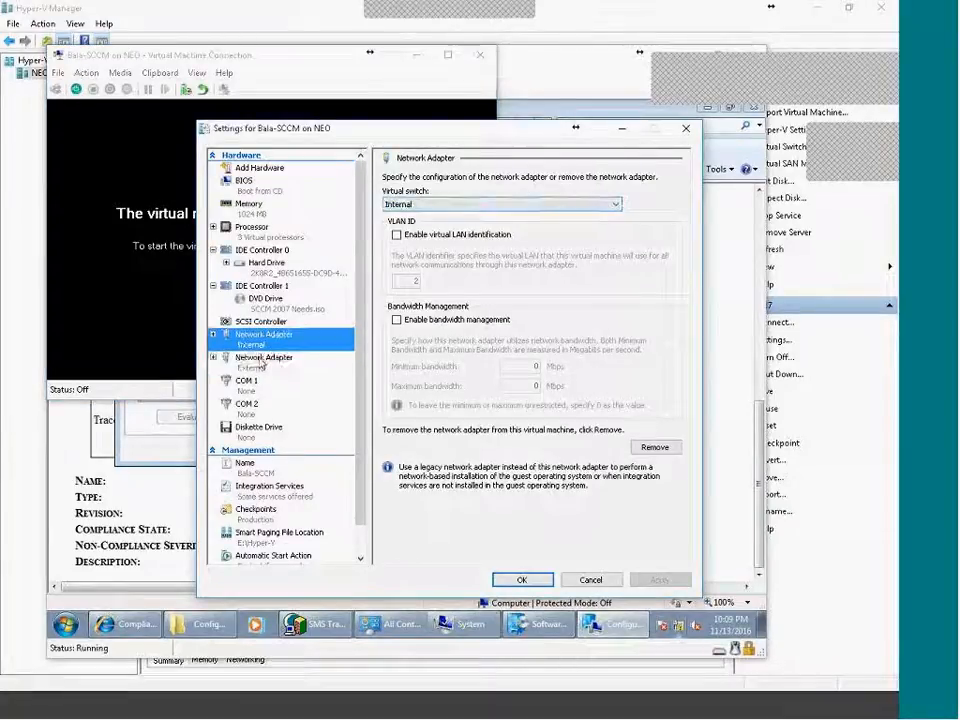
left_click(263, 360)
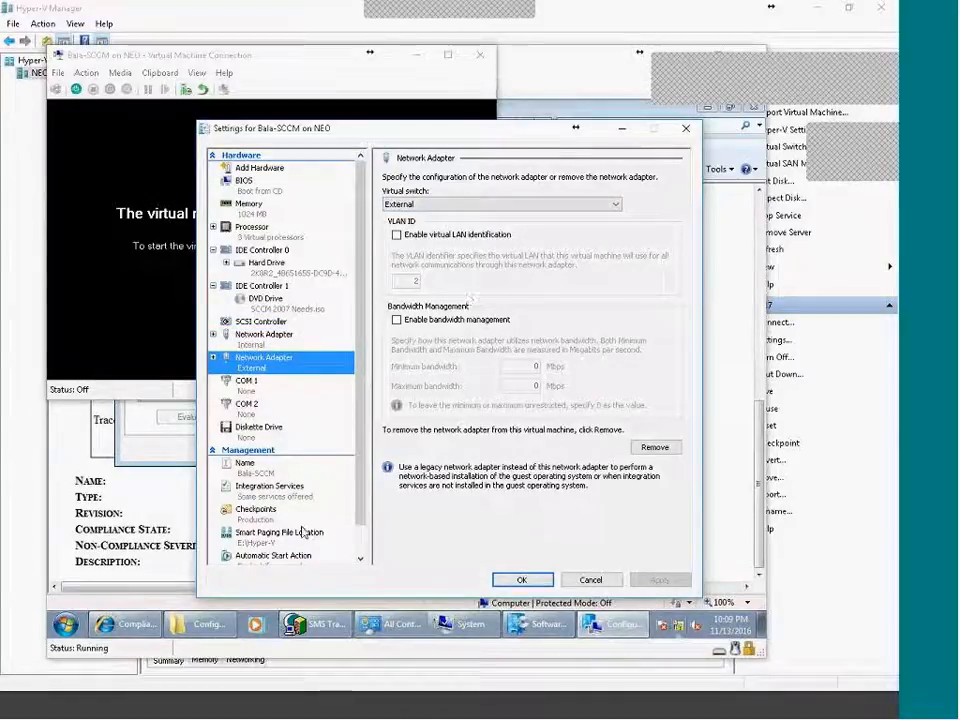
left_click(590, 580)
left_click(76, 89)
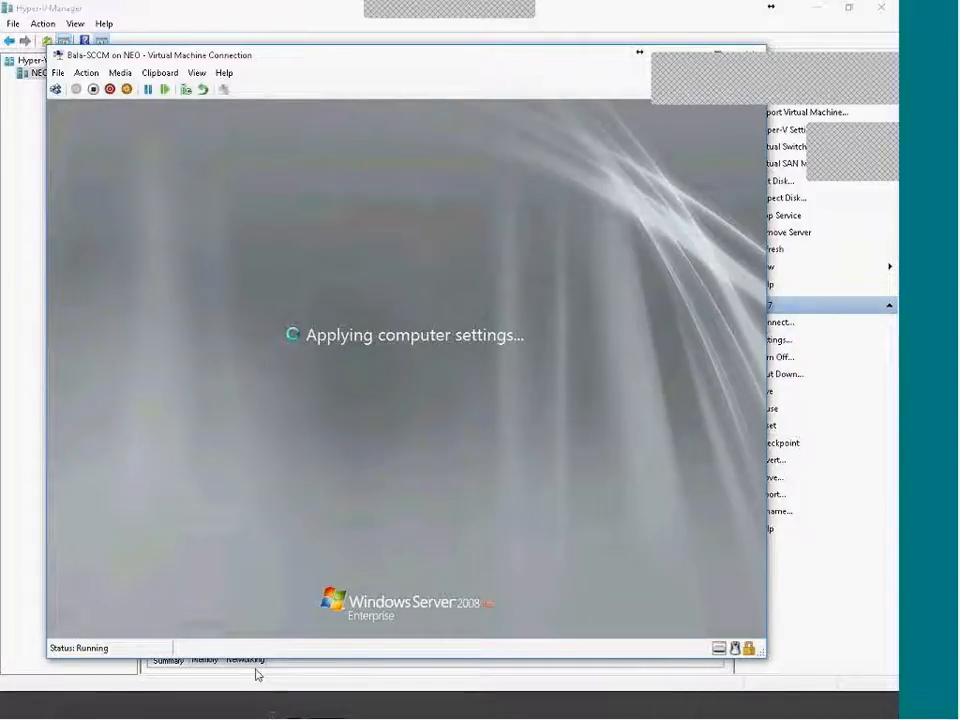
Log on to the VM with the administrator password, retrying after an incorrect-password error.
left_click(55, 89)
type("•••••••")
key("Return")
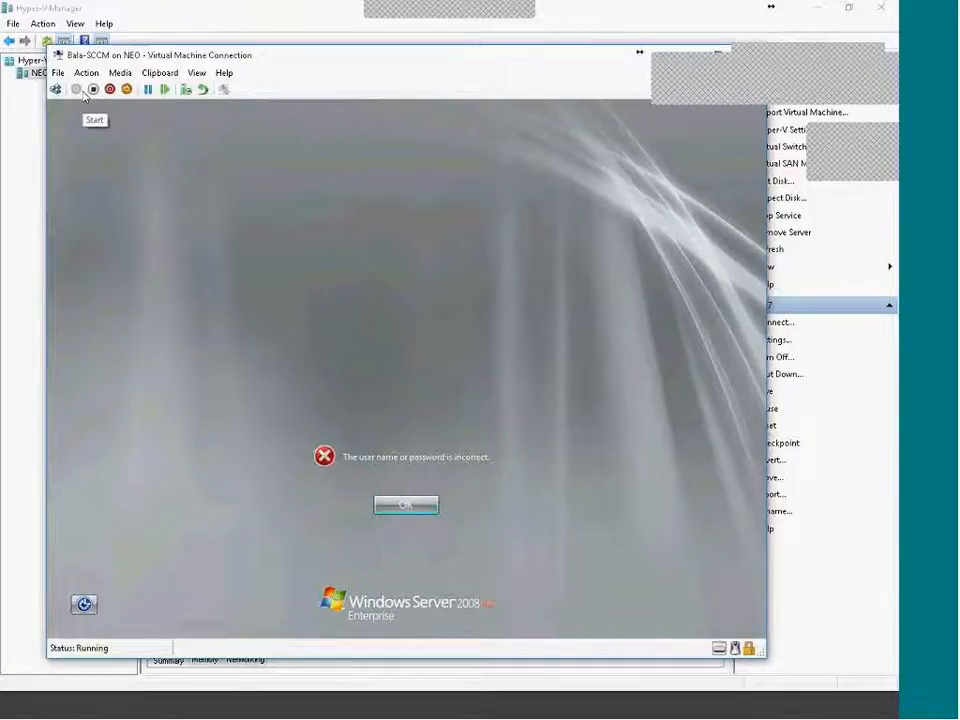
key("Return")
type("••••••••••")
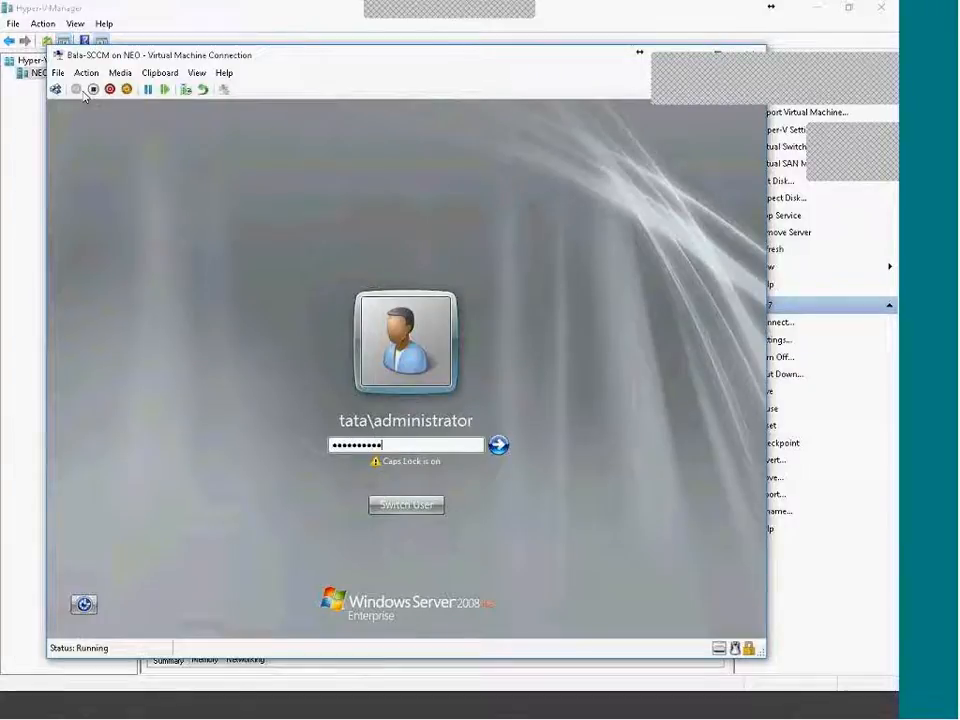
key("Return")
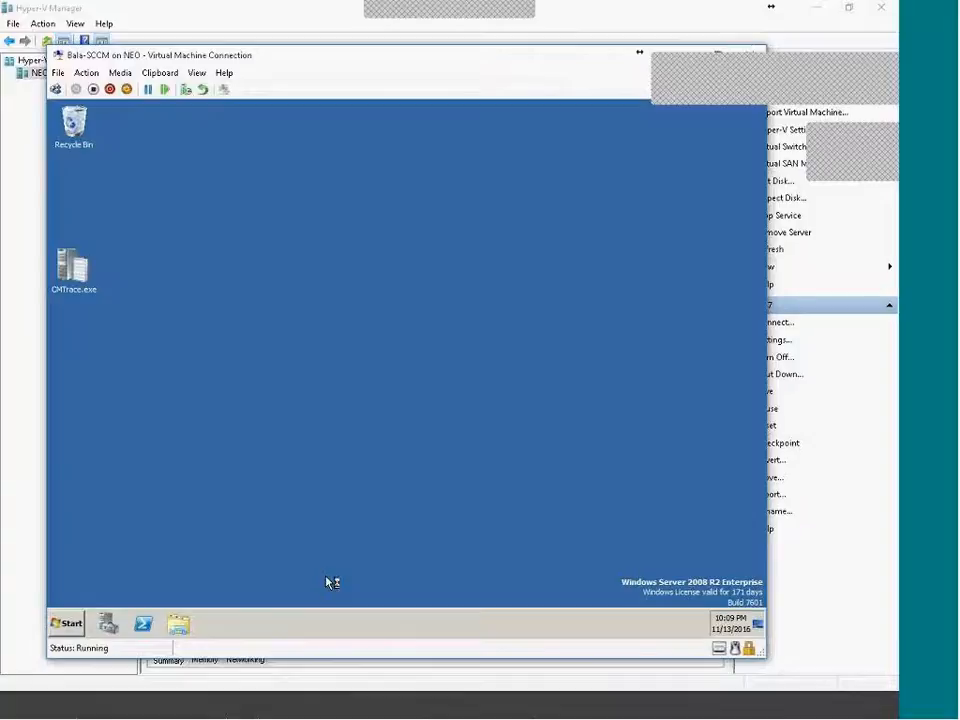
left_click(514, 714)
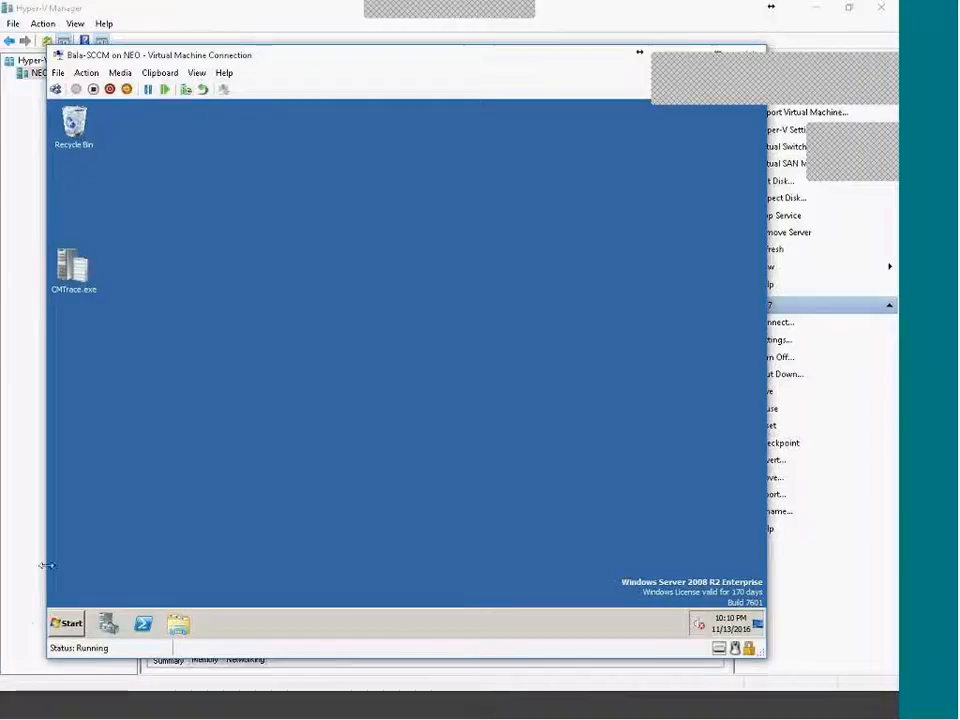
Enable the INTERNET connection via Network and Sharing Center adapter settings, then launch Internet Explorer.
left_click(64, 623)
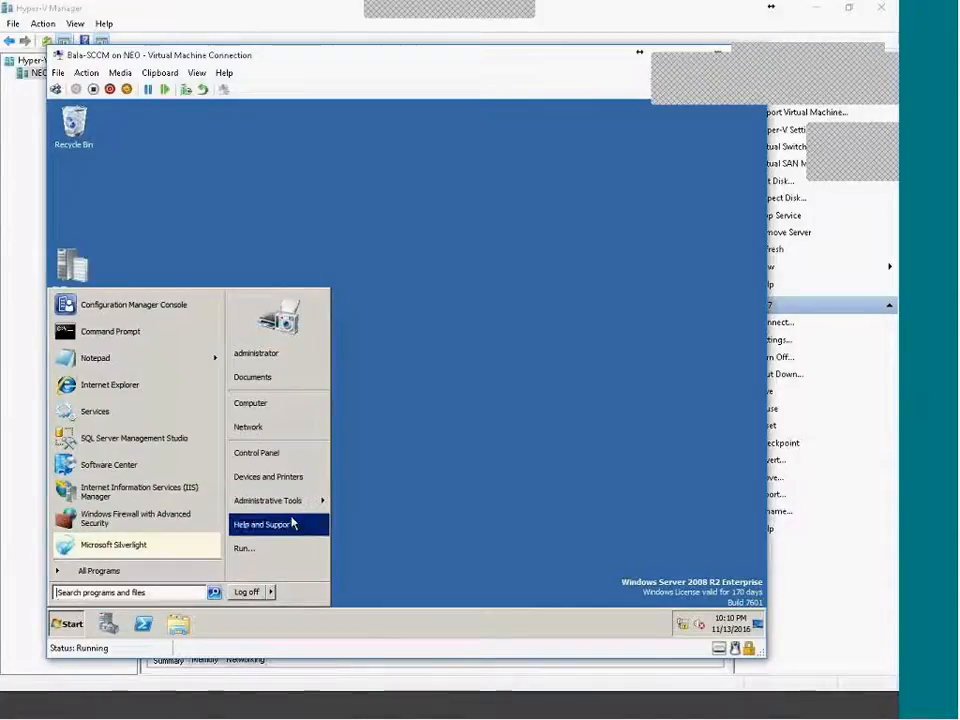
left_click(266, 428)
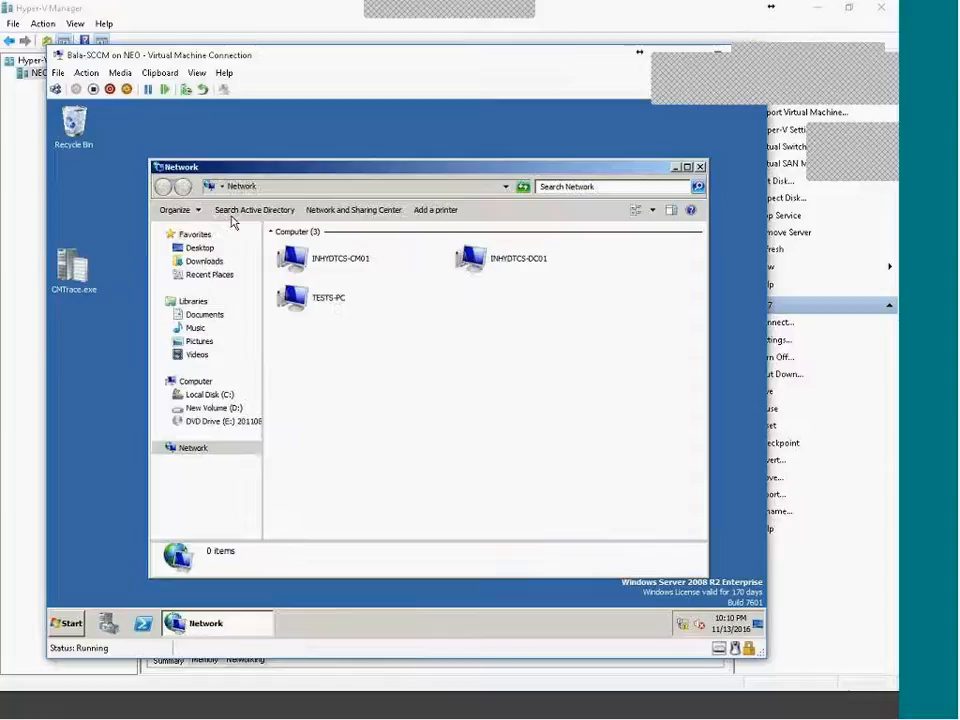
left_click(330, 210)
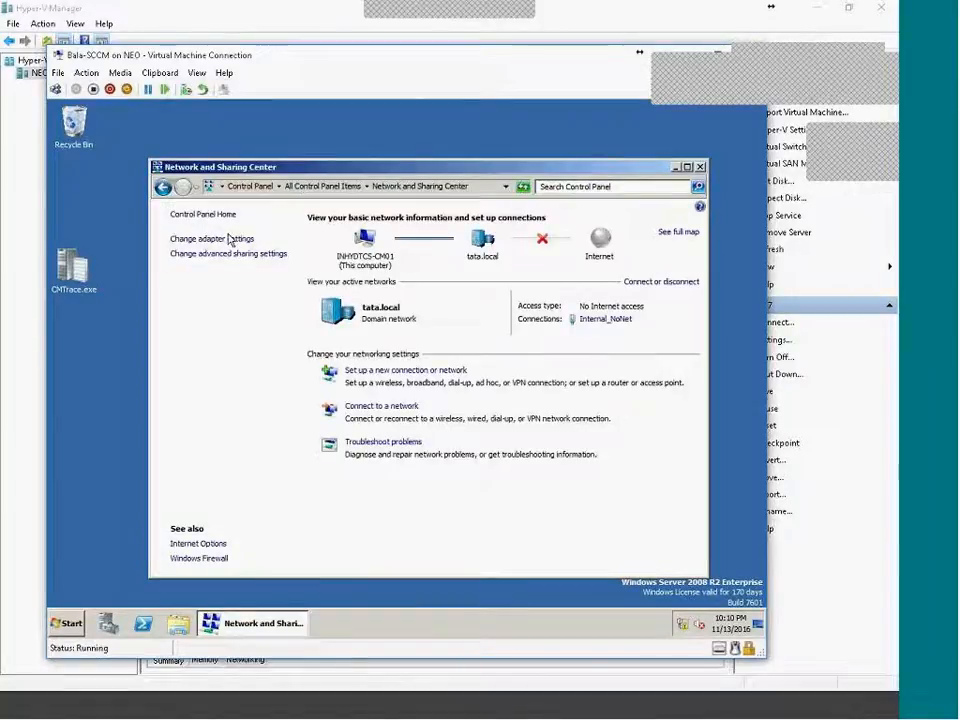
left_click(229, 238)
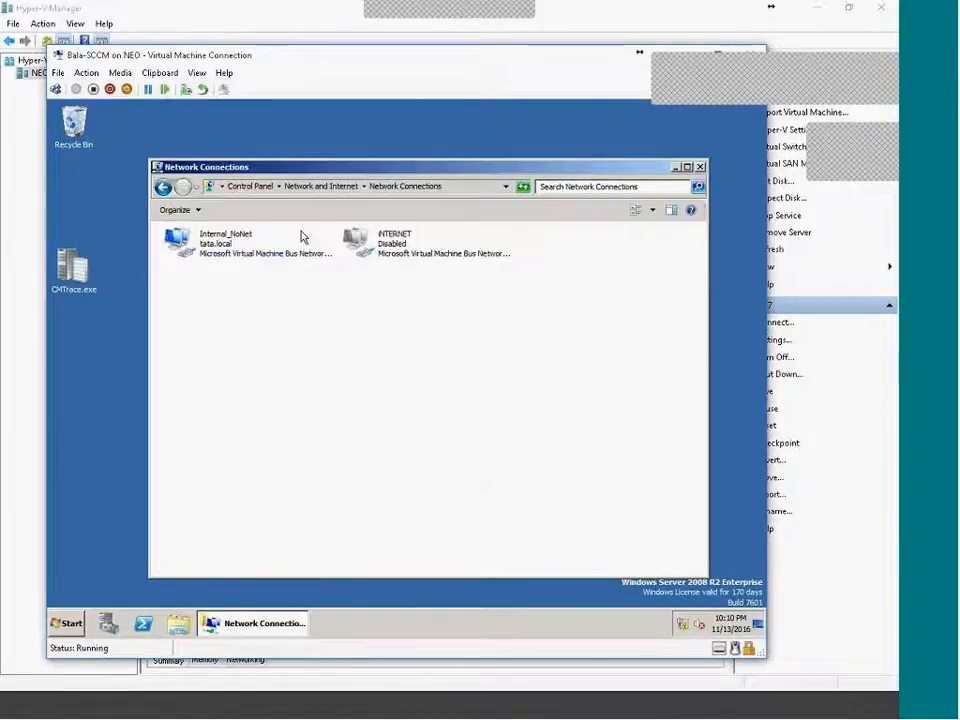
right_click(400, 257)
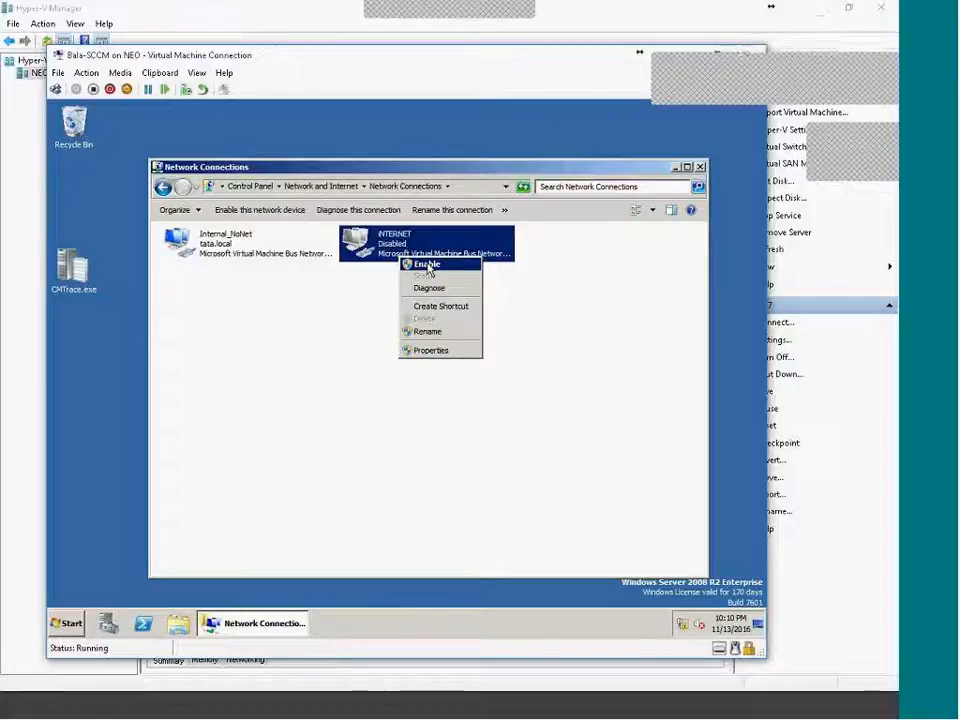
left_click(427, 265)
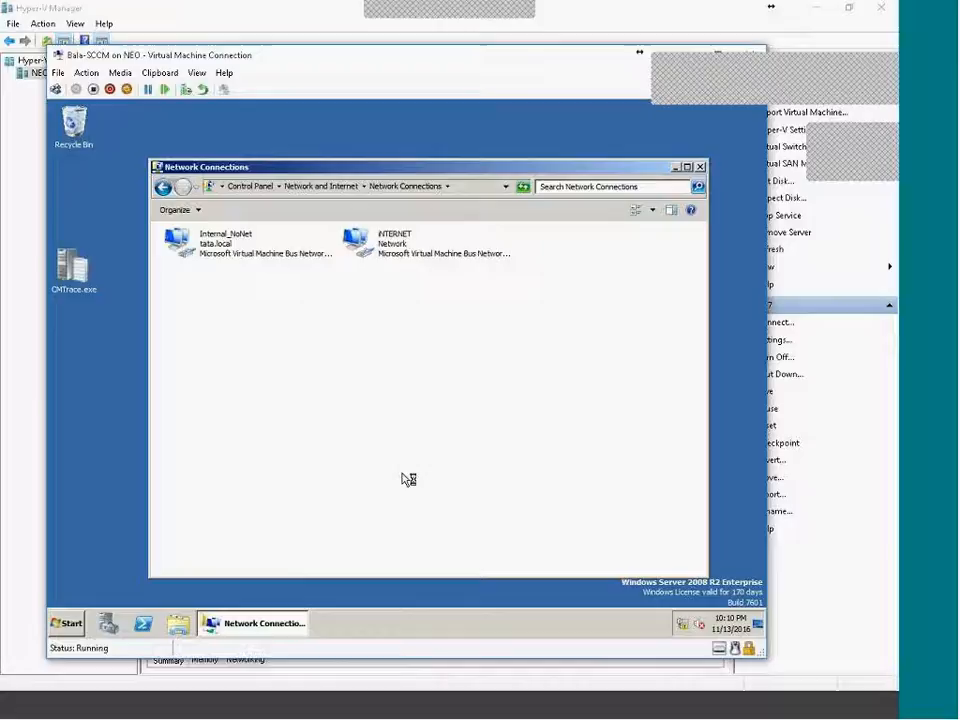
left_click(67, 623)
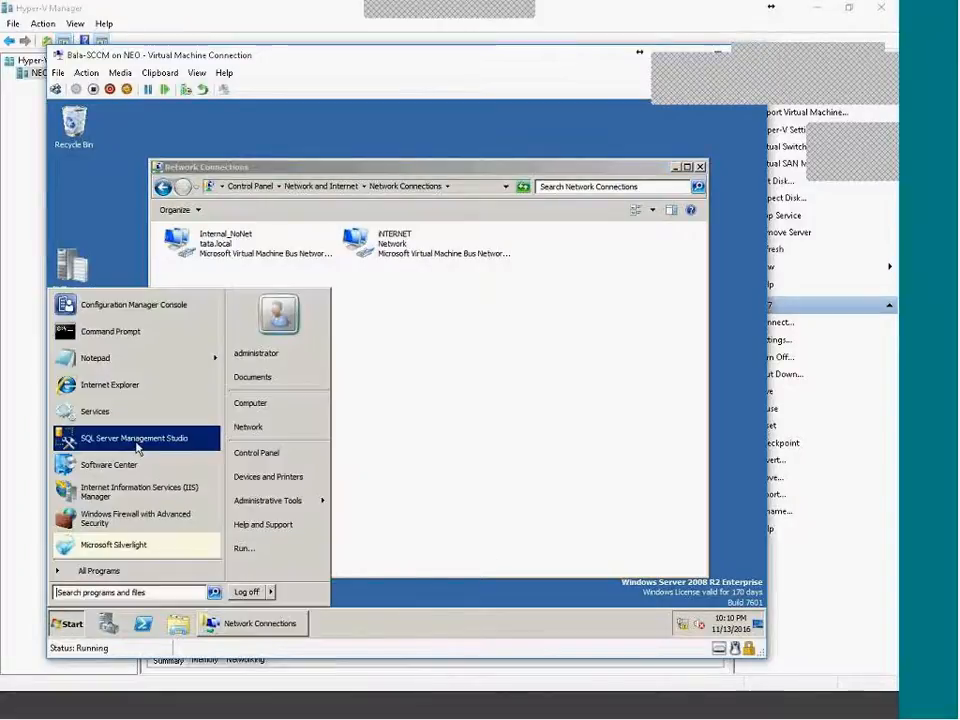
left_click(92, 377)
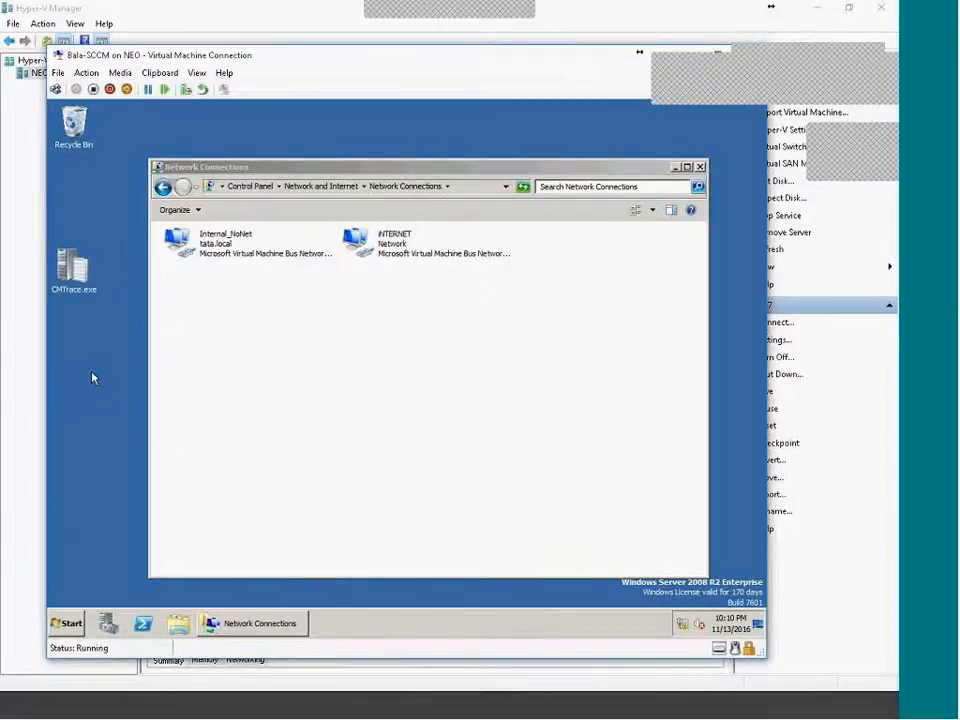
Load Google in Internet Explorer and bring the Network Connections window back up.
type("GOOG")
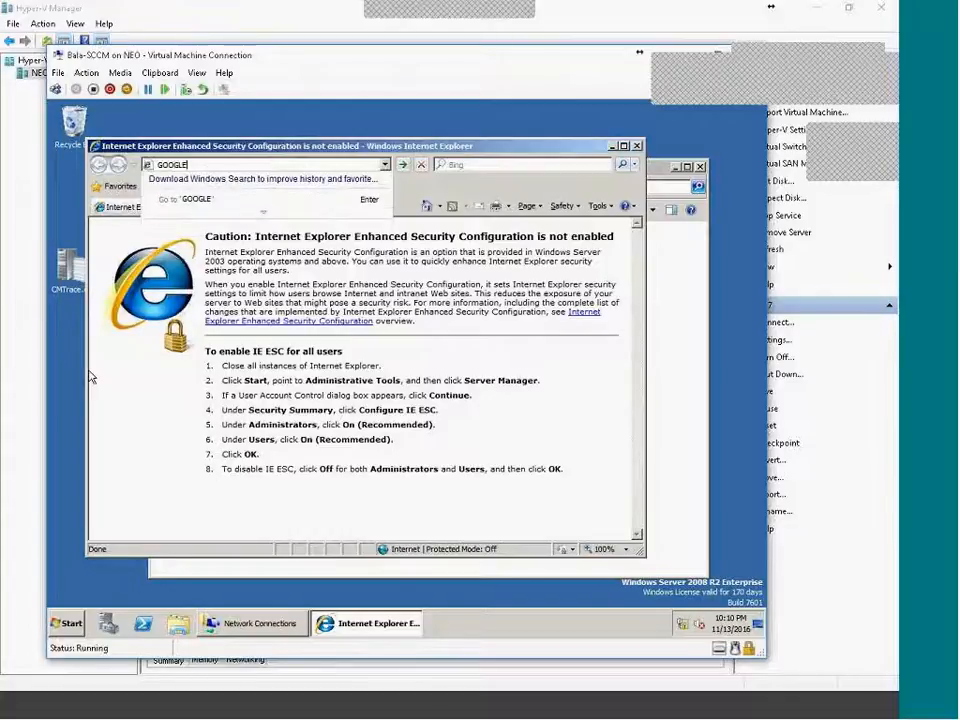
type("LE")
key("ctrl+Return")
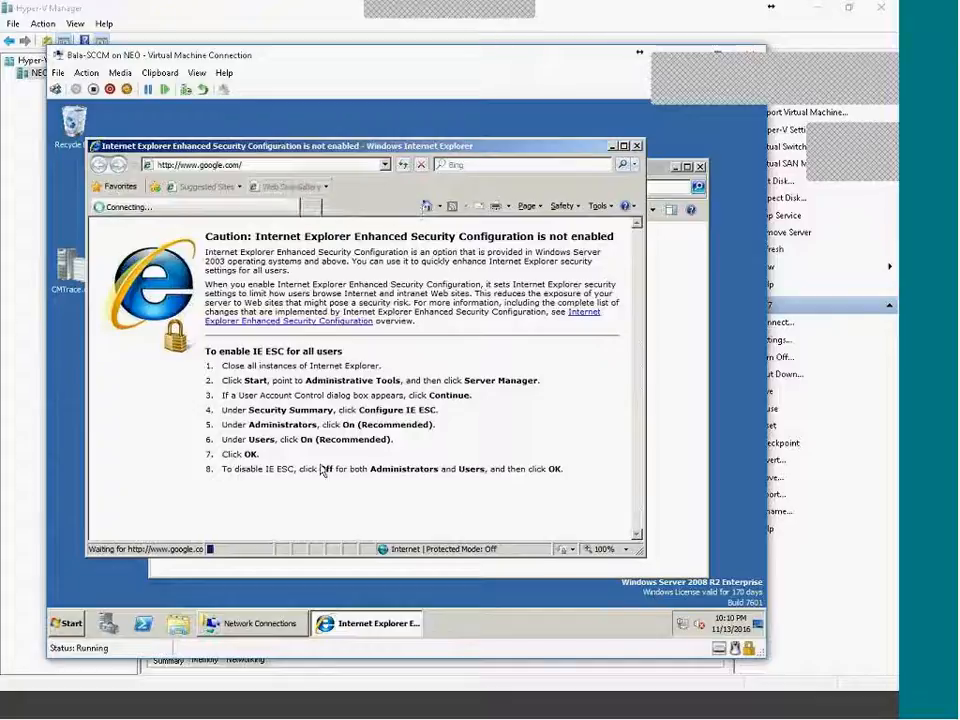
left_click(335, 572)
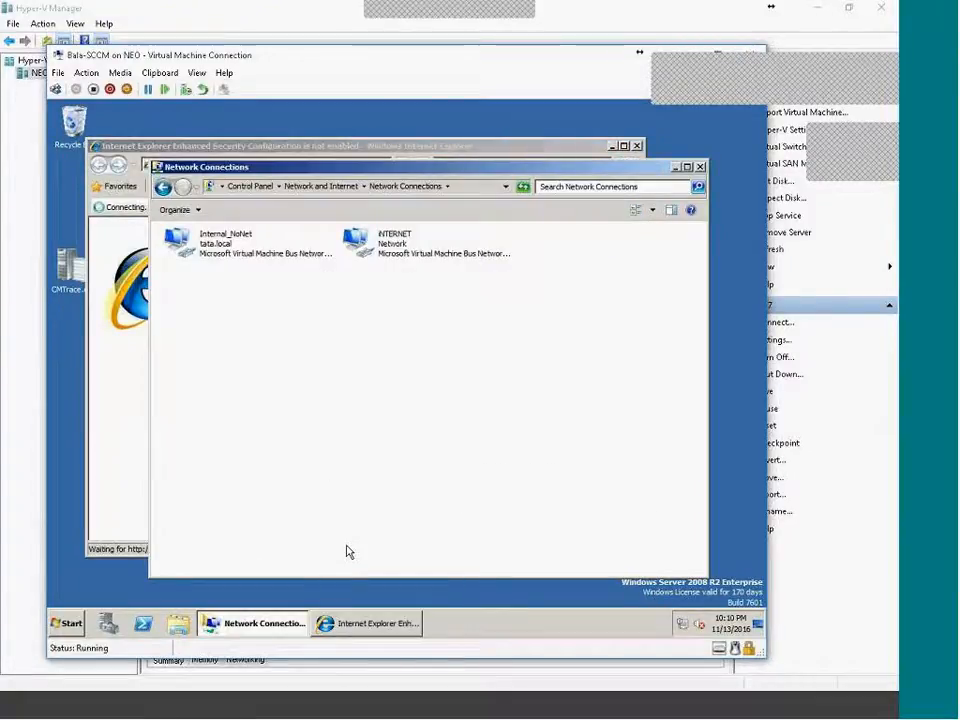
left_click(291, 626)
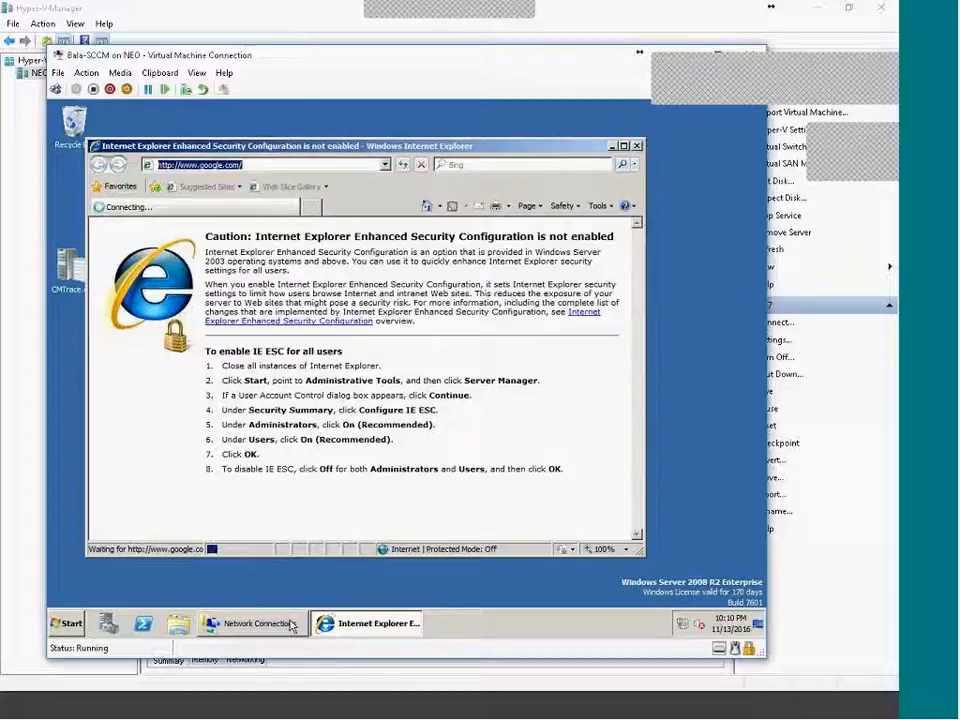
left_click(291, 625)
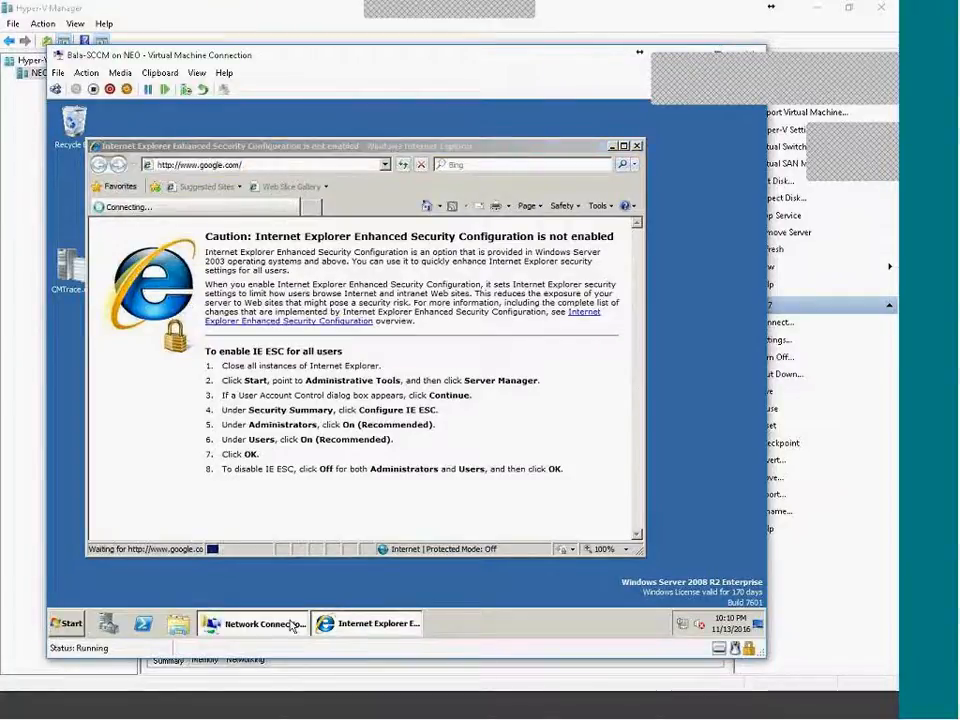
left_click(291, 625)
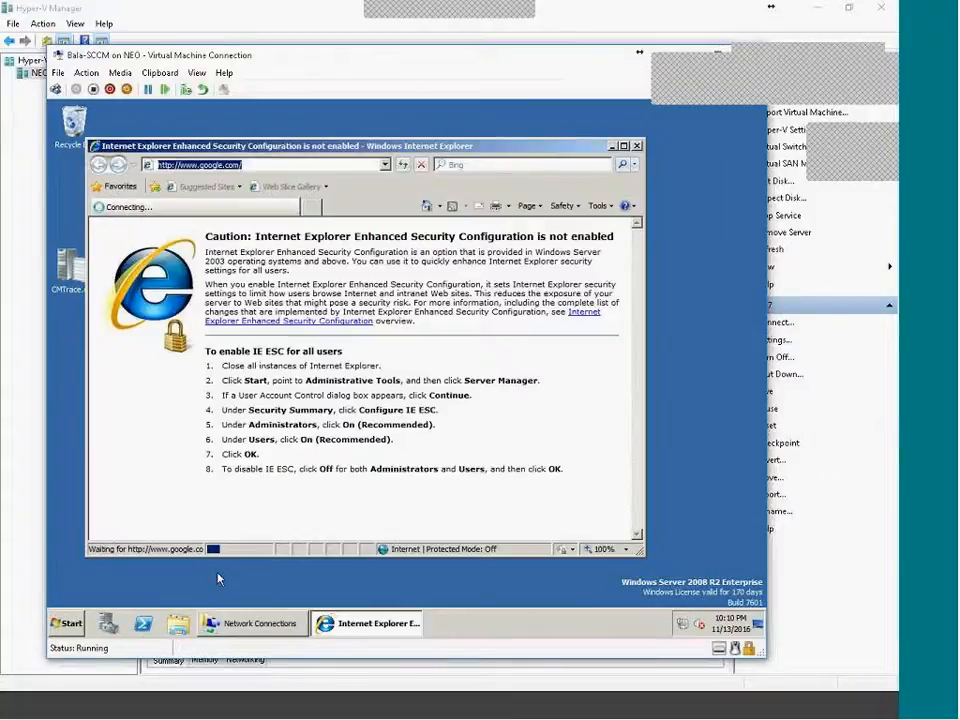
left_click(260, 630)
left_click(260, 626)
left_click(257, 625)
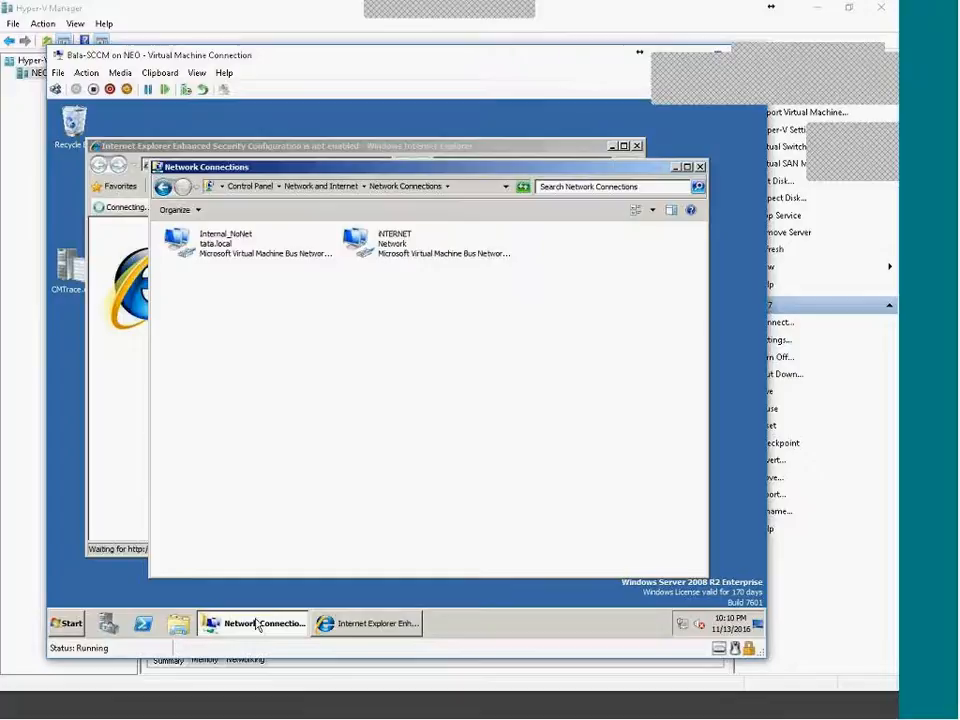
Inspect the Internal_NoNet status, properties and IPv4 settings without changes, then close Network Connections.
left_click(226, 240)
right_click(226, 240)
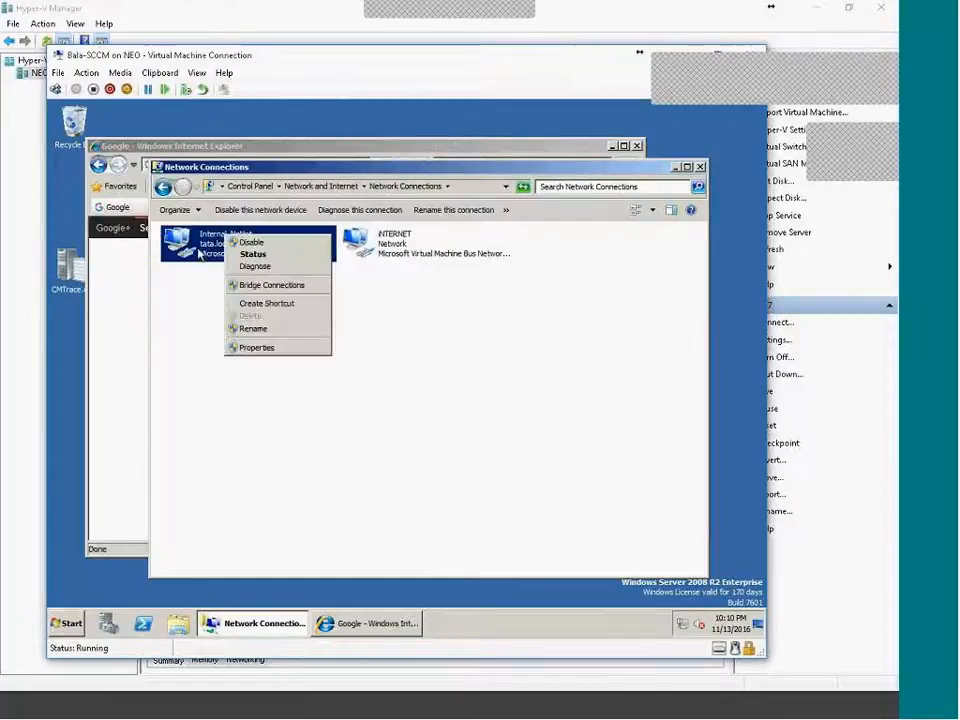
left_click(205, 284)
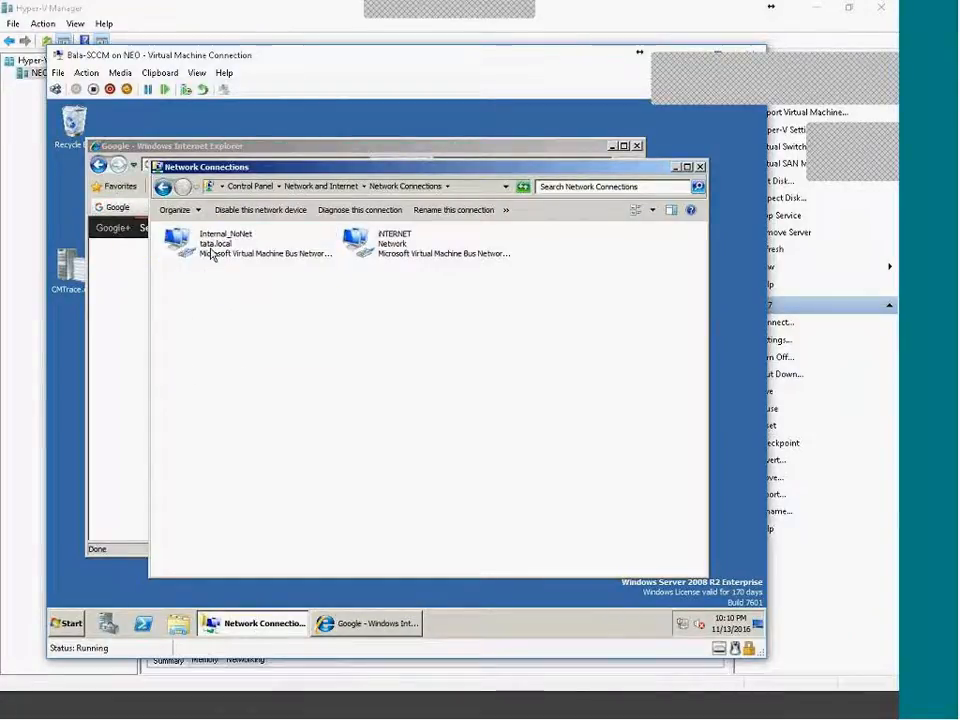
double_click(212, 254)
left_click(306, 475)
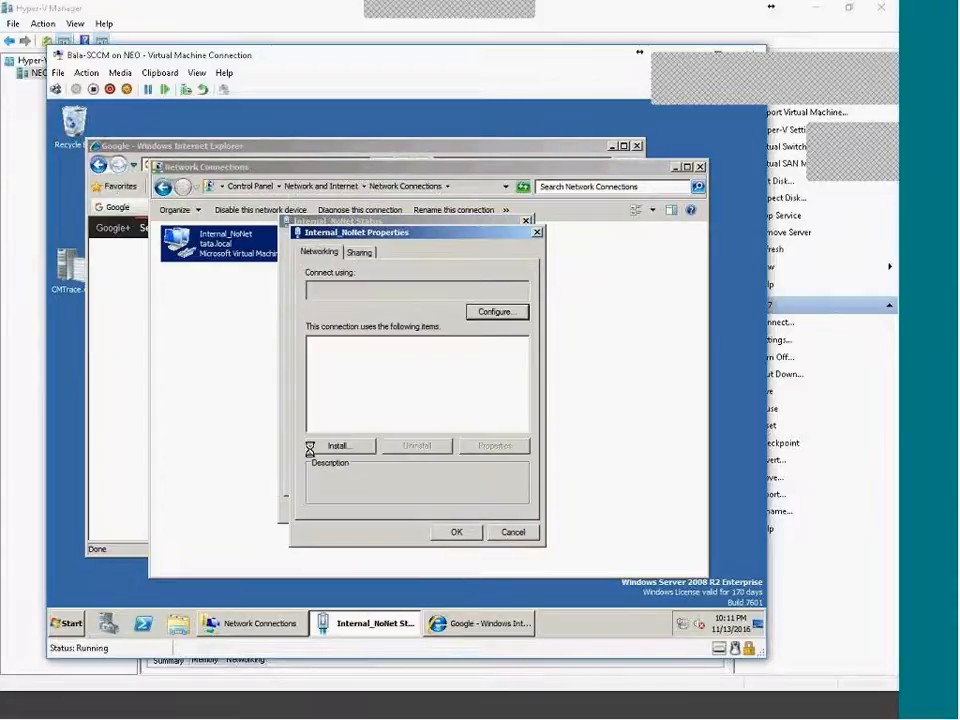
double_click(520, 391)
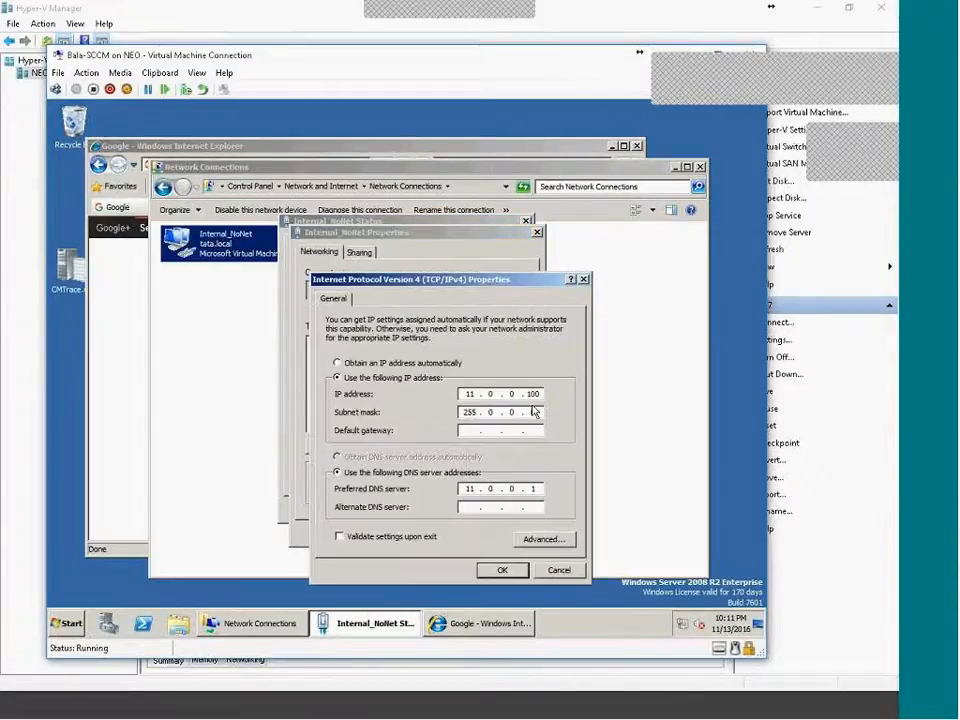
left_click(559, 569)
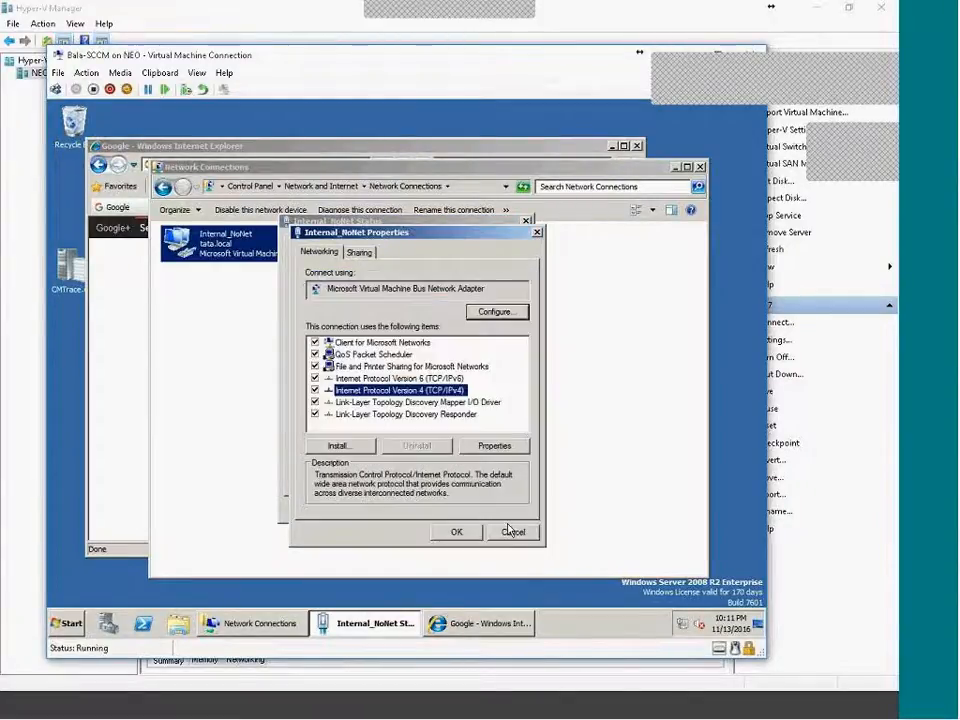
left_click(512, 531)
left_click(508, 508)
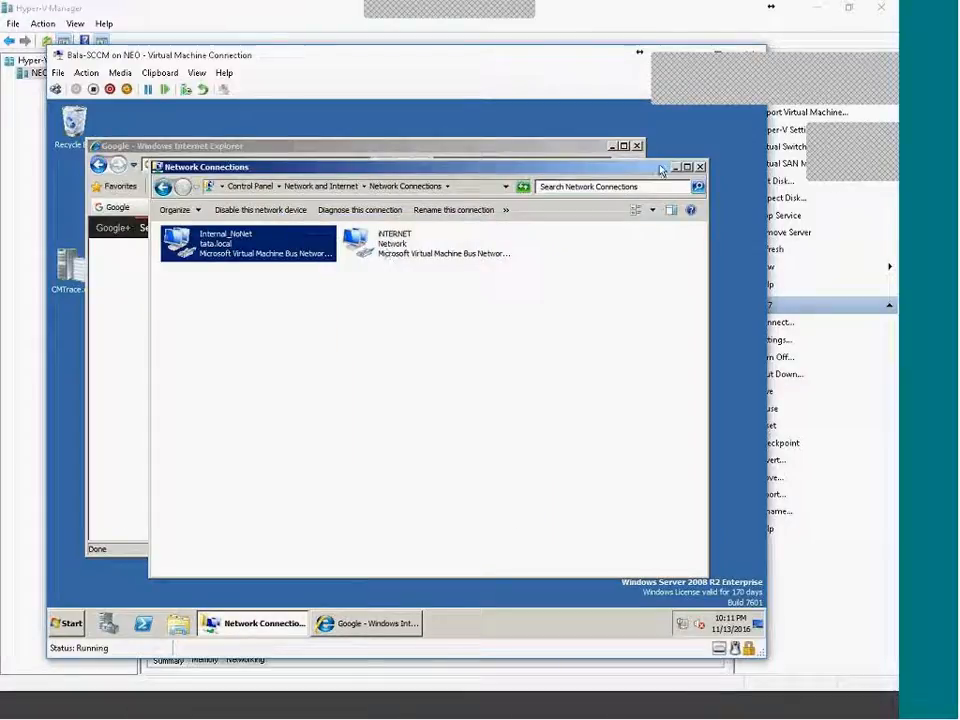
left_click(701, 166)
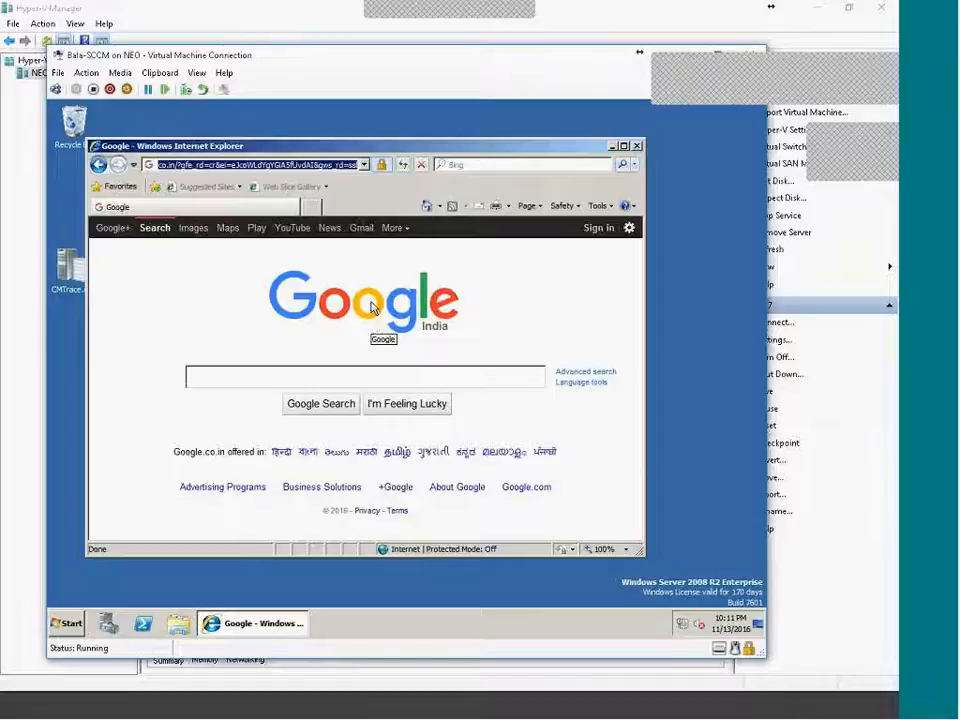
Close Internet Explorer, launch the Configuration Manager Console, open and hide Control Panel, and start Server Manager.
left_click(637, 147)
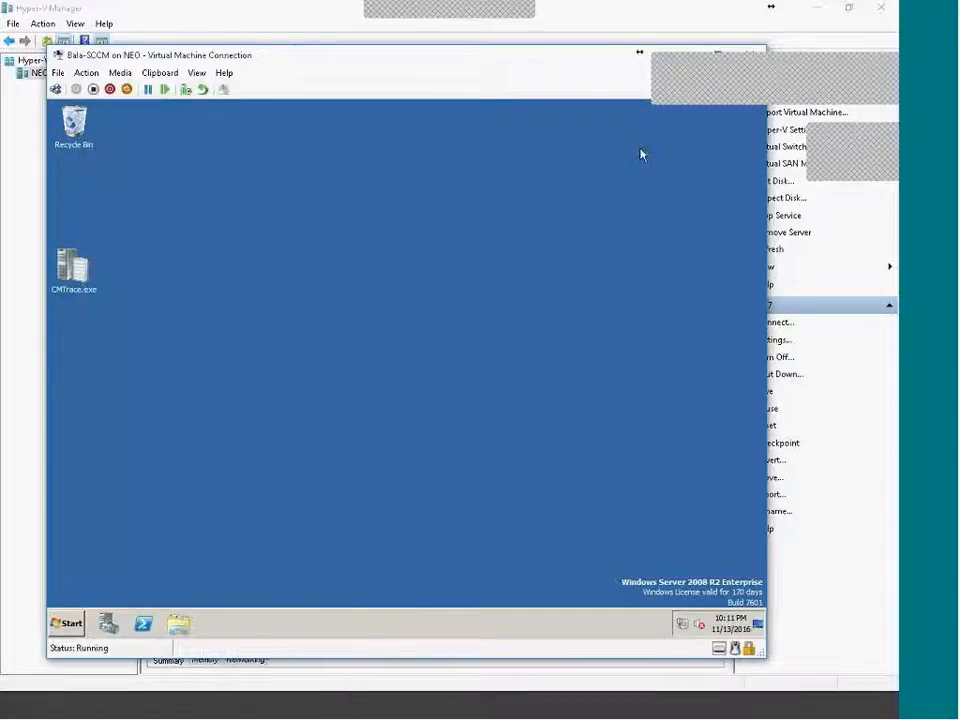
left_click(66, 623)
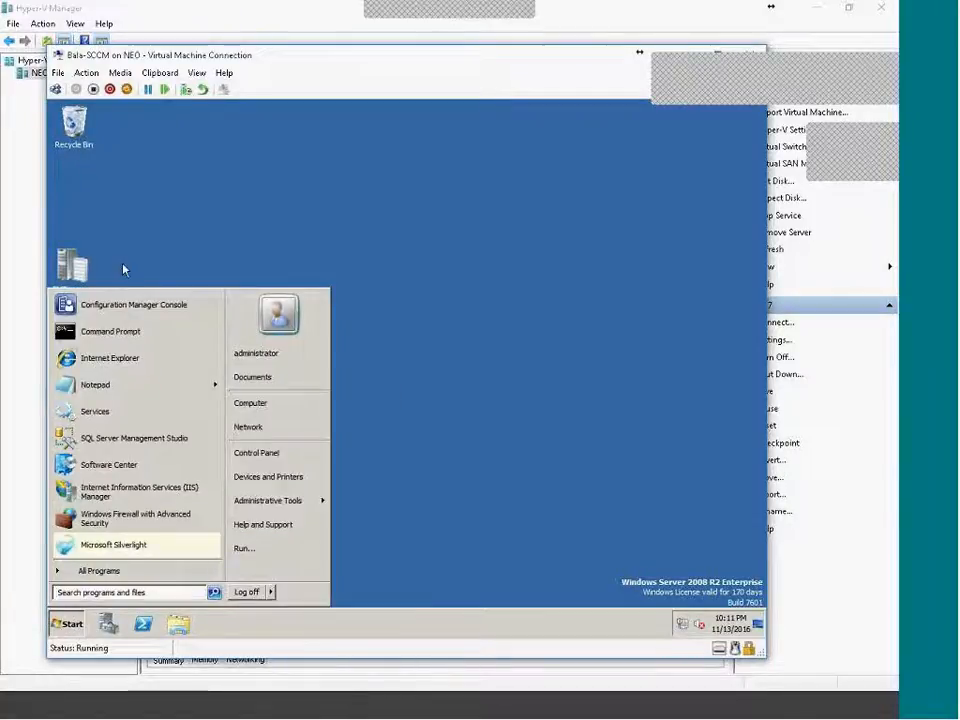
left_click(115, 305)
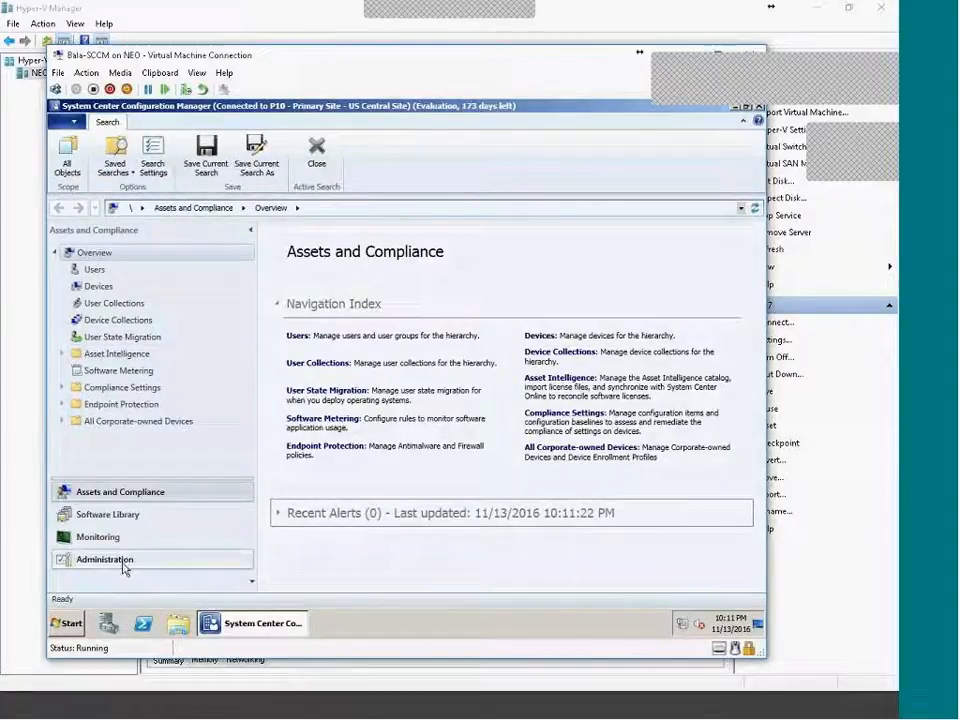
left_click(68, 615)
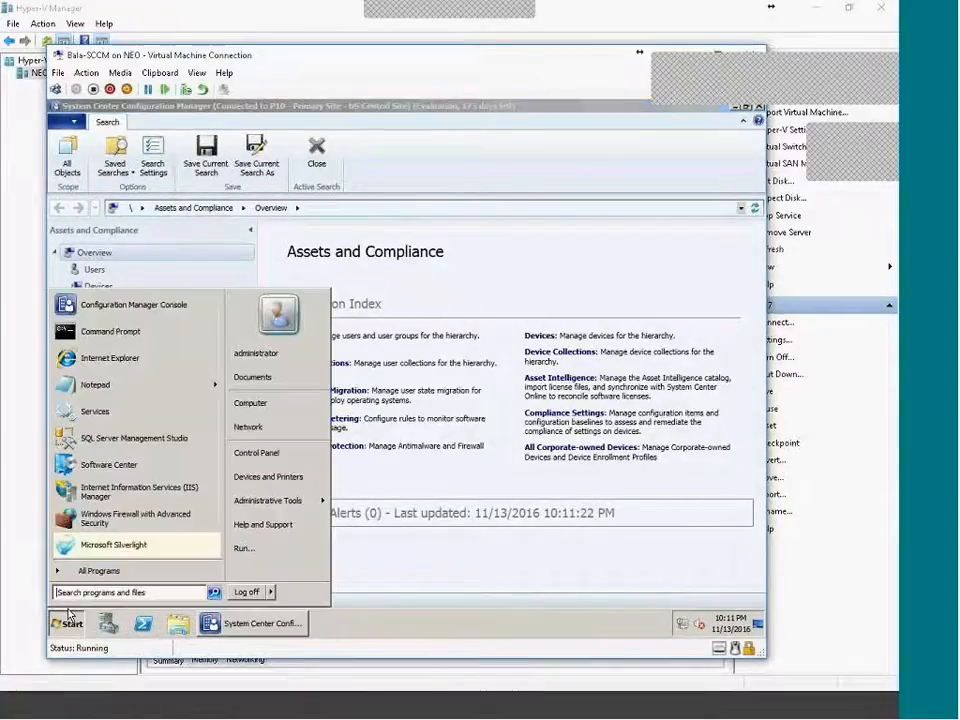
left_click(276, 458)
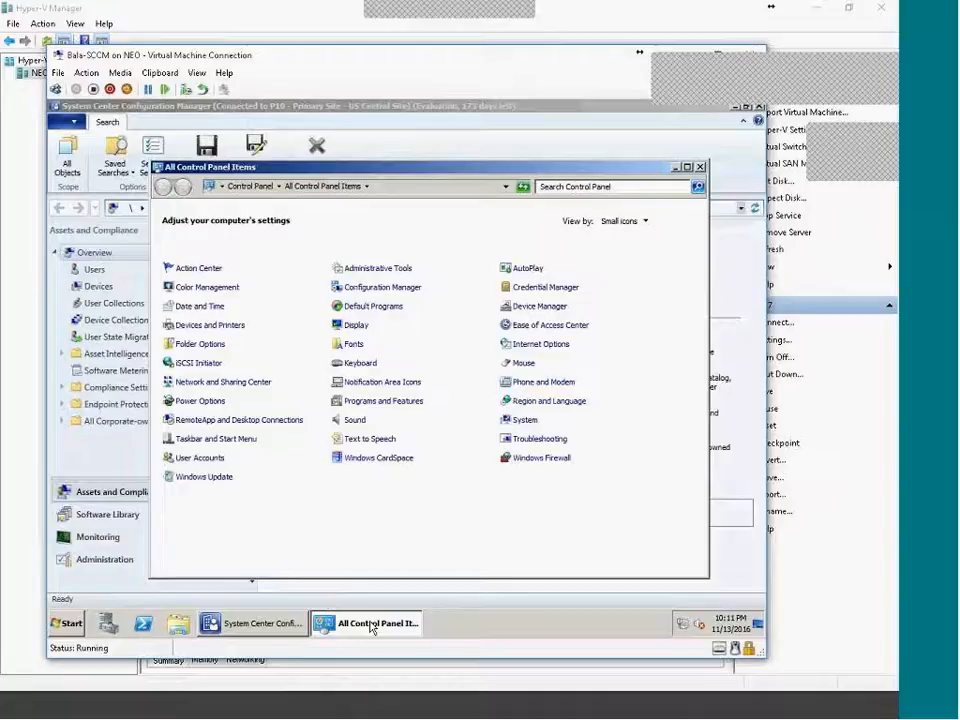
left_click(372, 625)
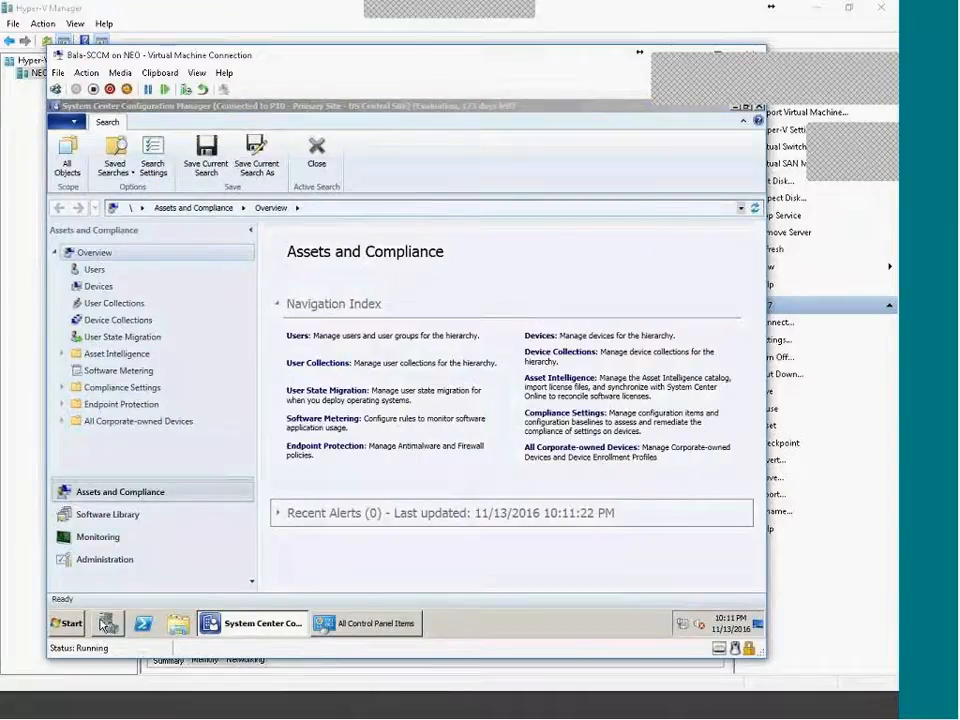
left_click(107, 623)
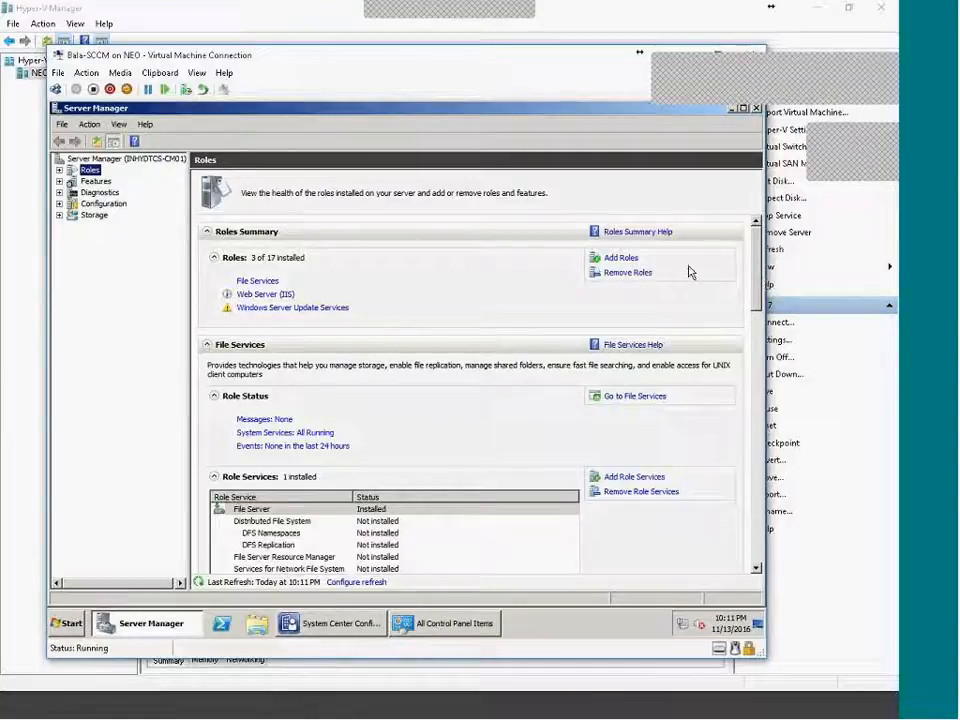
Review the Windows Server Update Services role in the Add Roles wizard, then cancel it.
left_click(621, 258)
left_click(440, 439)
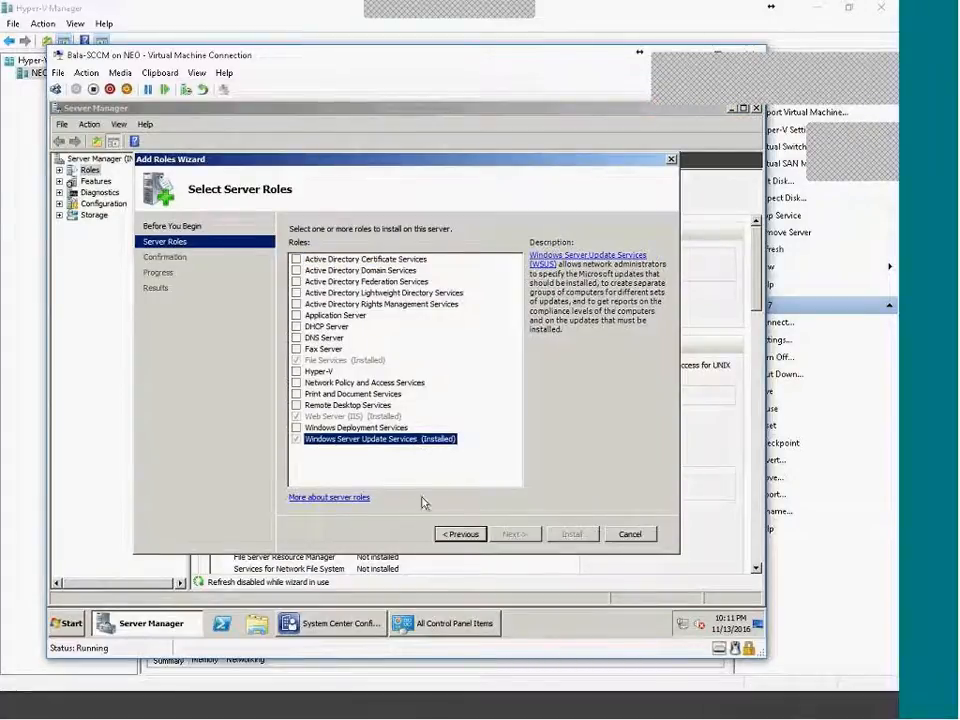
left_click(649, 537)
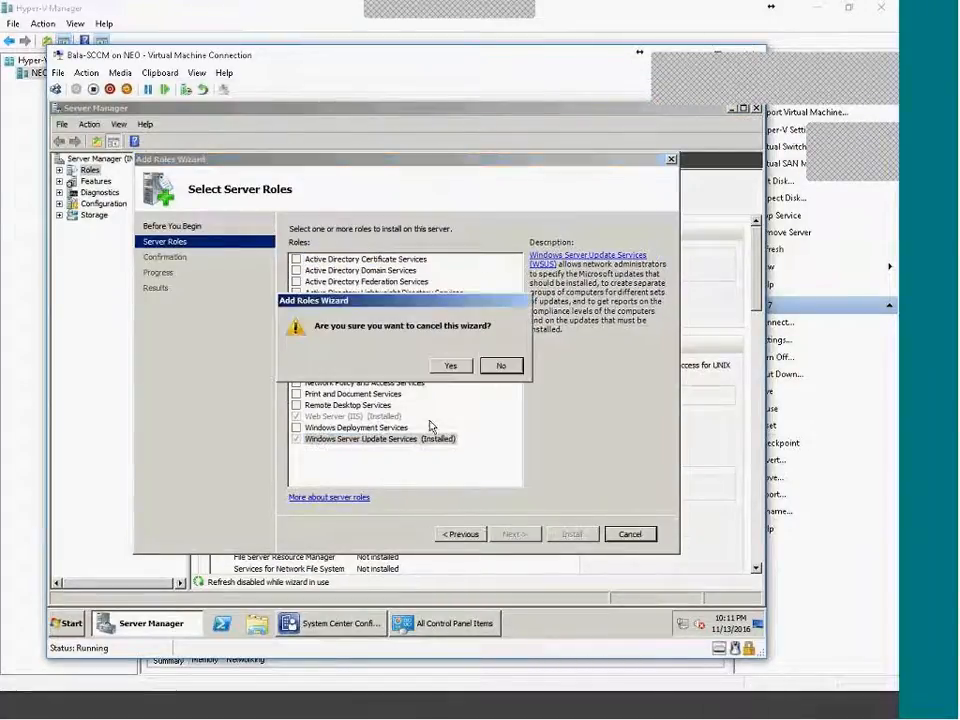
left_click(451, 366)
List the INHYDTCS-CM01 sites in IIS Manager, select WSUS Administration, and minimize IIS Manager.
left_click(67, 623)
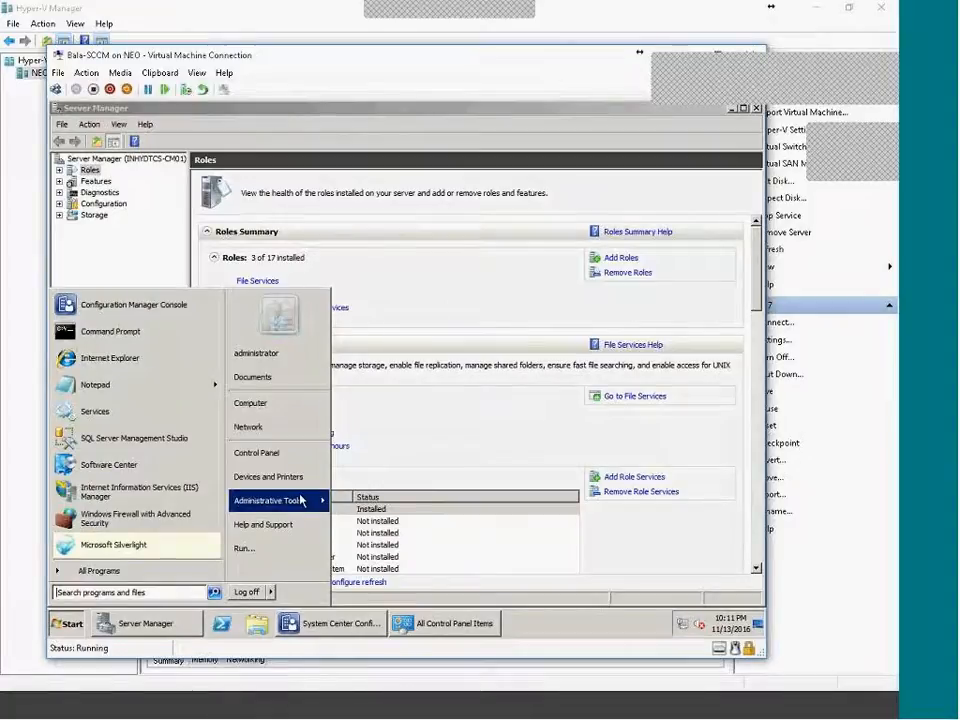
mouse_move(301, 500)
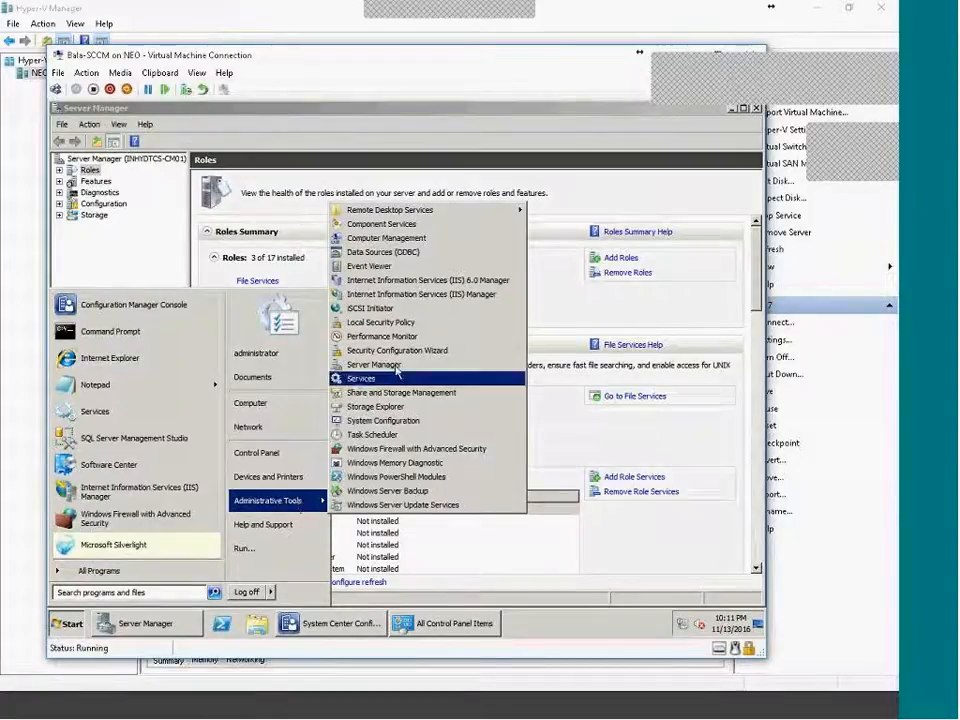
left_click(420, 294)
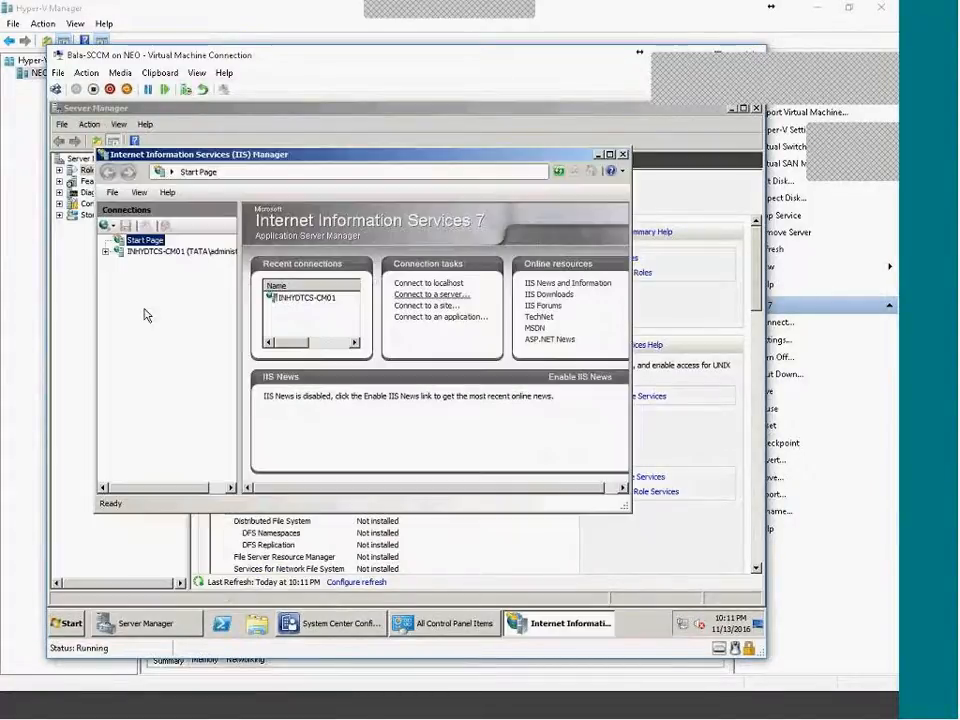
left_click(106, 252)
left_click(119, 273)
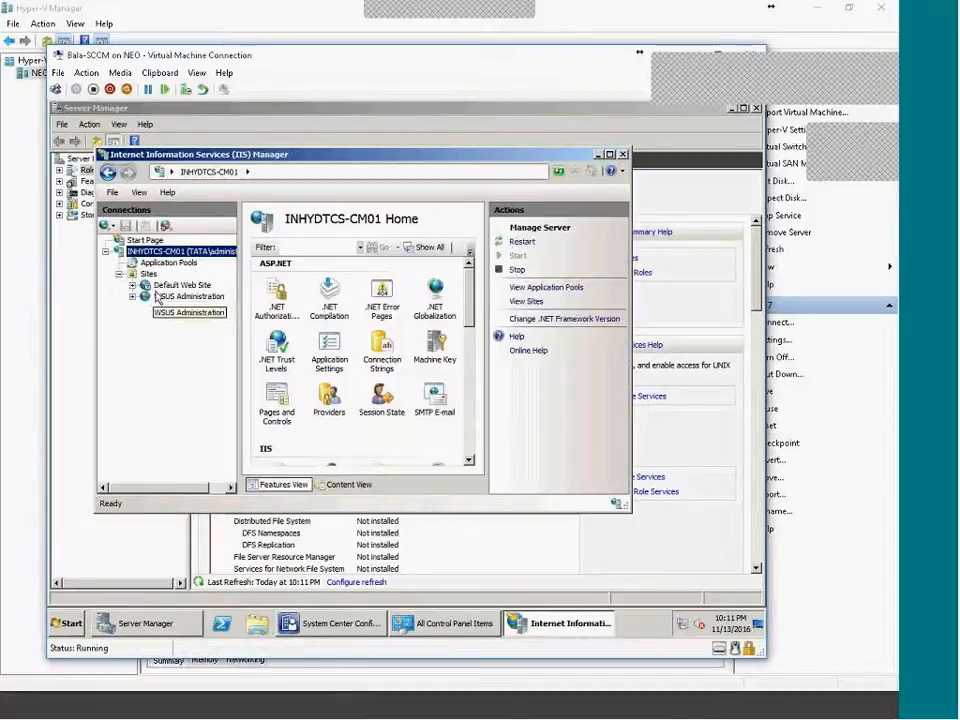
left_click(148, 273)
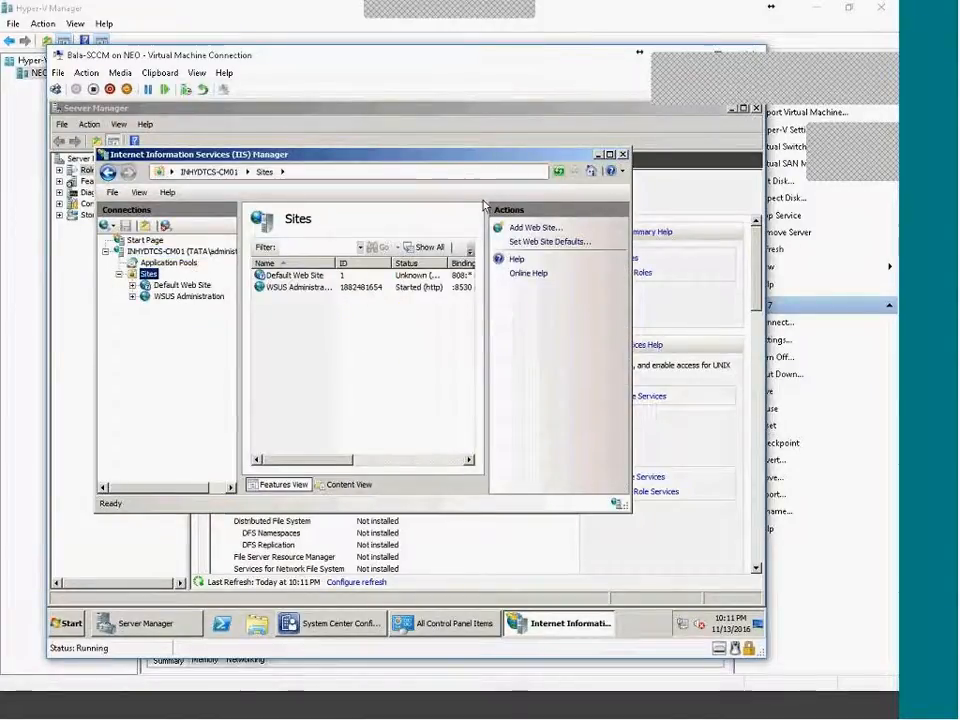
key("super+Up")
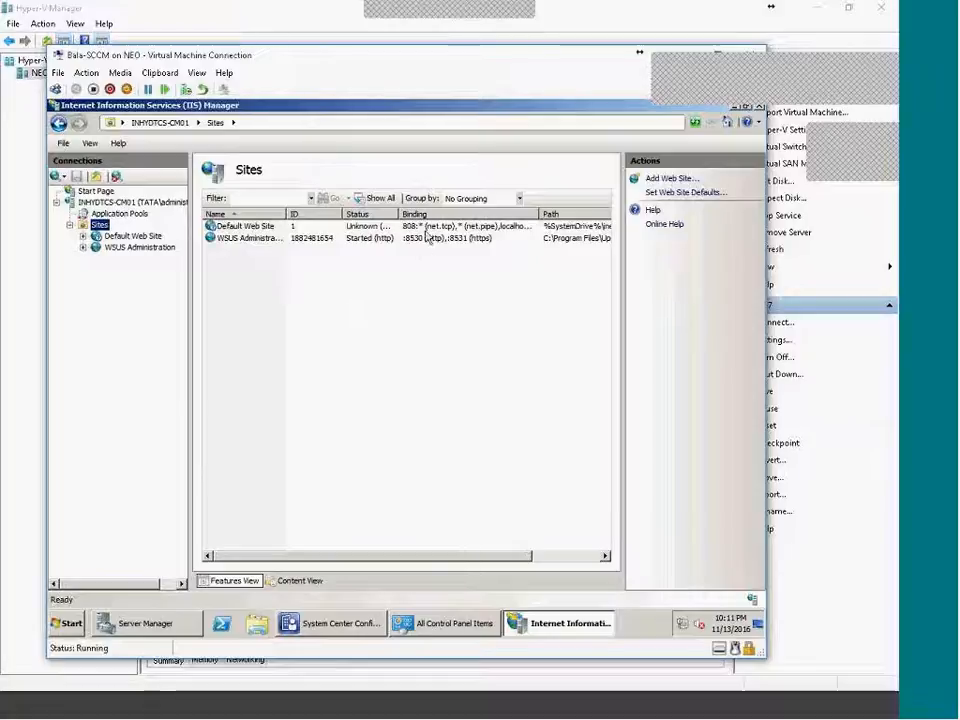
left_click(396, 248)
left_click(566, 627)
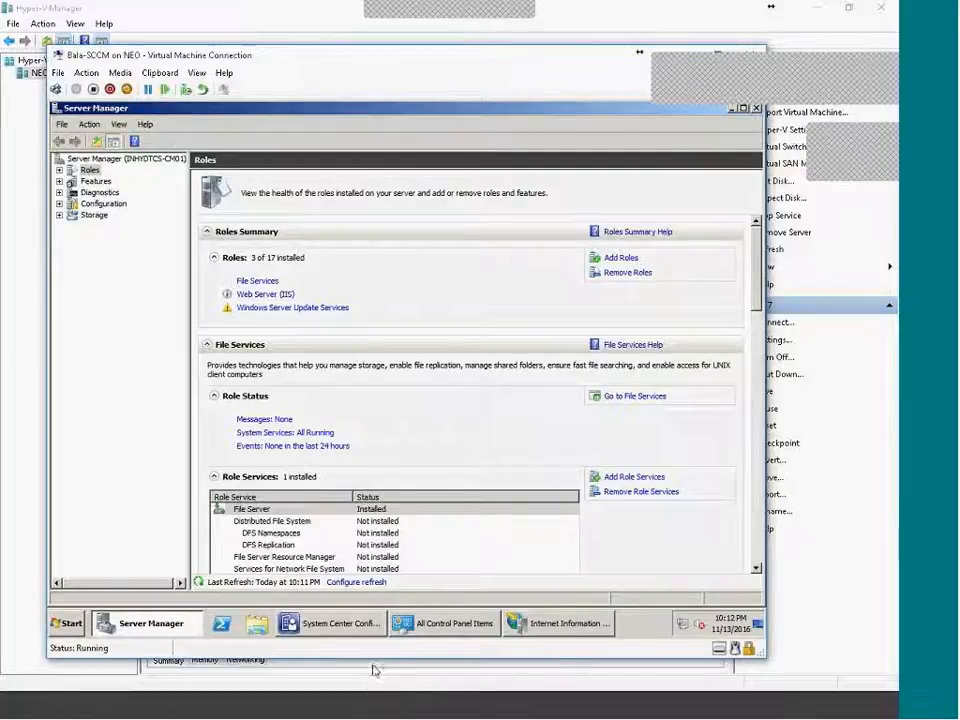
Start the Add Site System Roles wizard on inhydtcs-cm01.tata.local from Administration > Site Configuration.
left_click(357, 626)
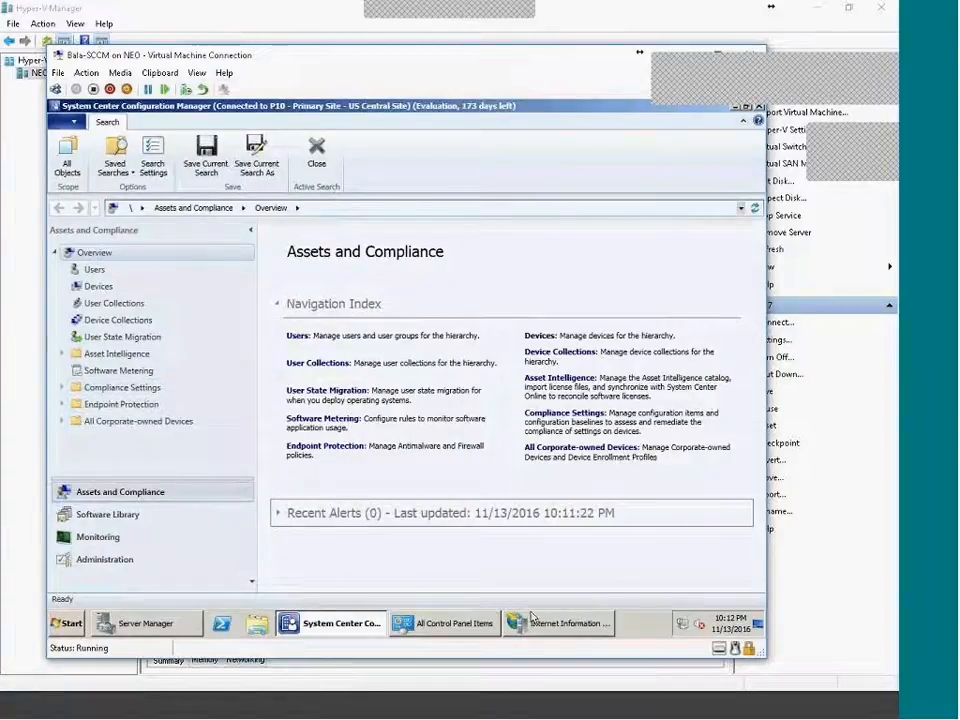
left_click(120, 560)
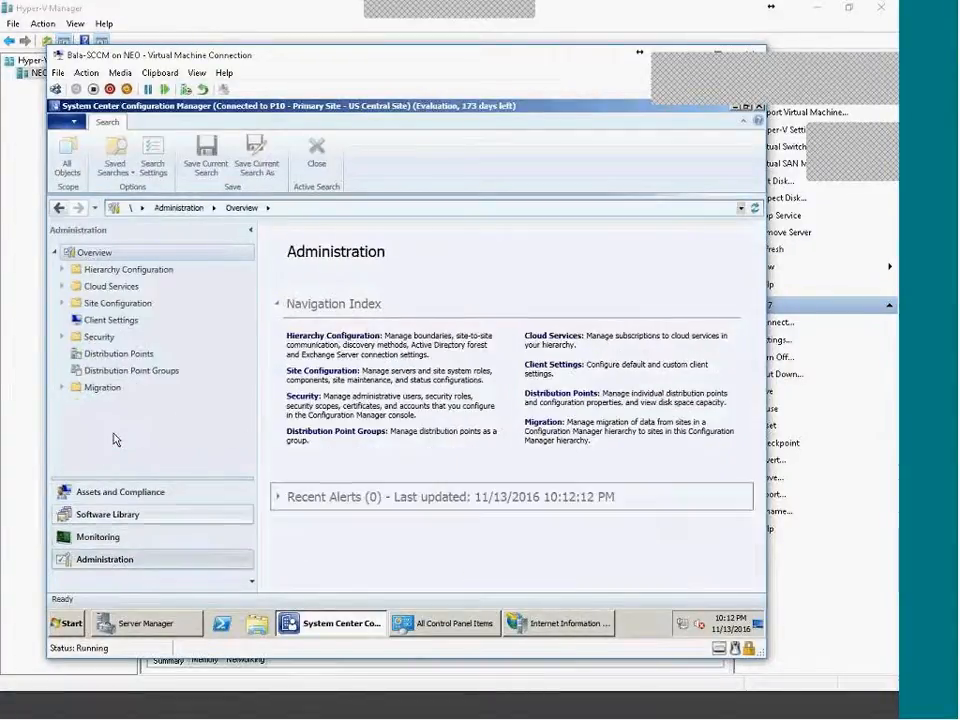
left_click(63, 304)
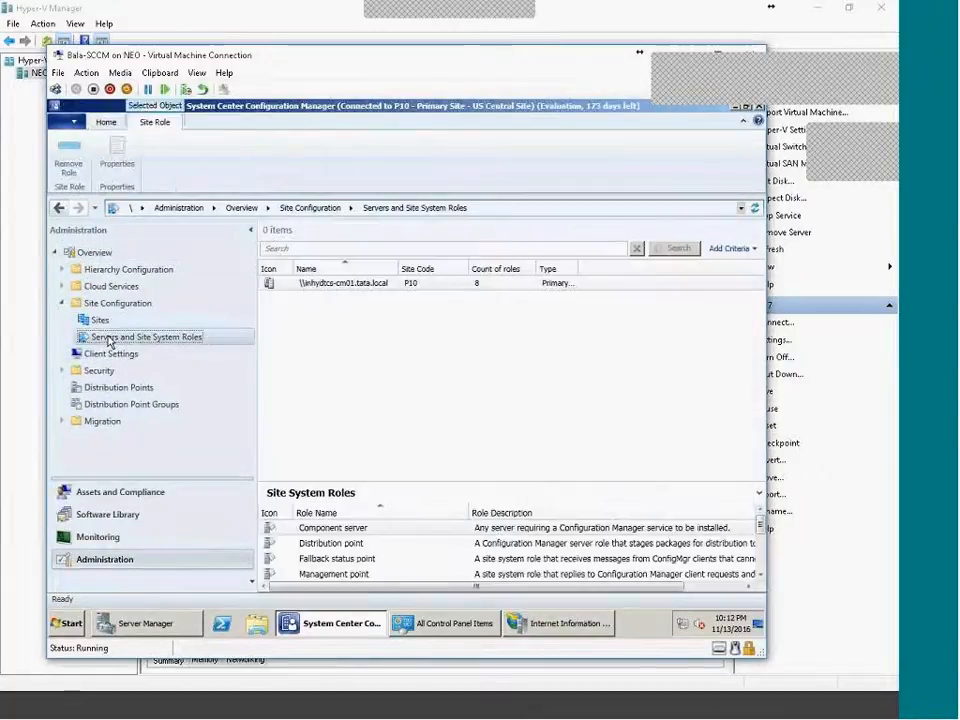
left_click_drag(364, 484, 359, 376)
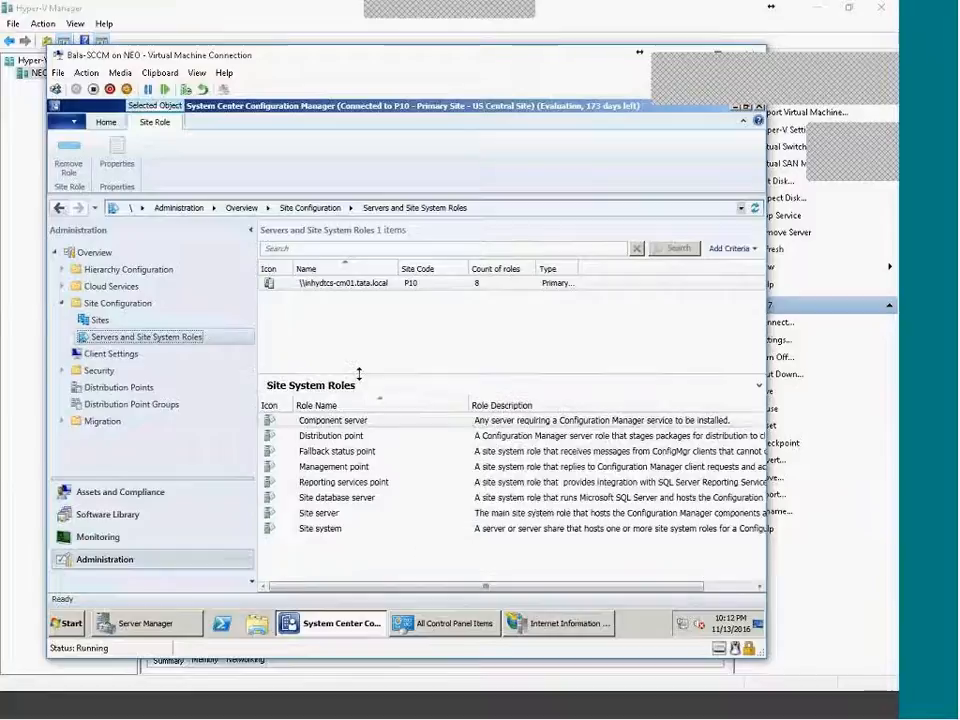
left_click(337, 283)
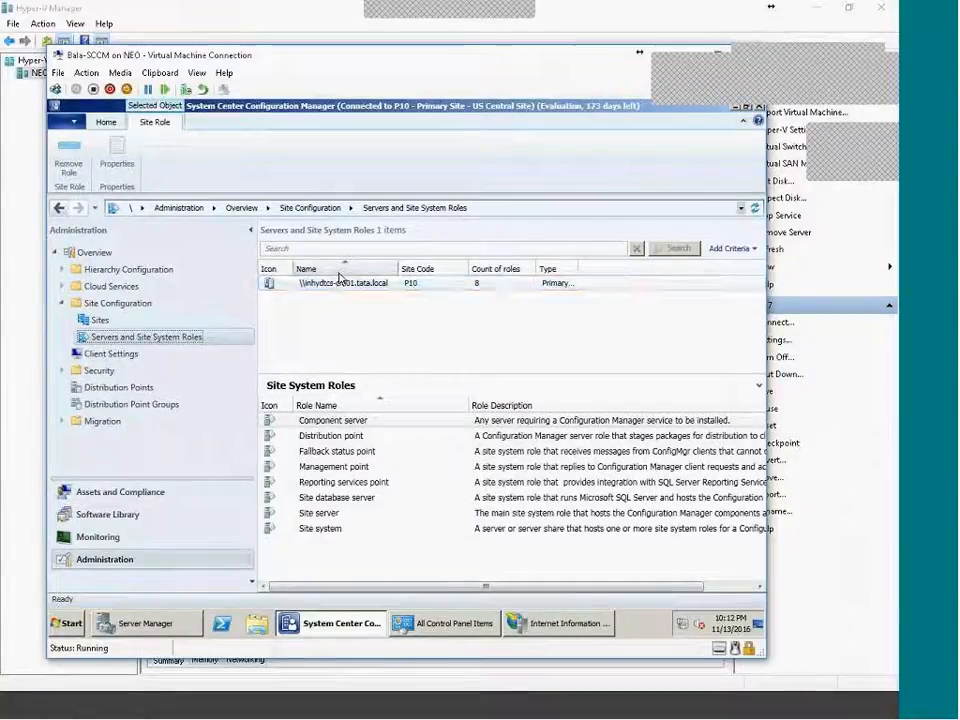
right_click(334, 285)
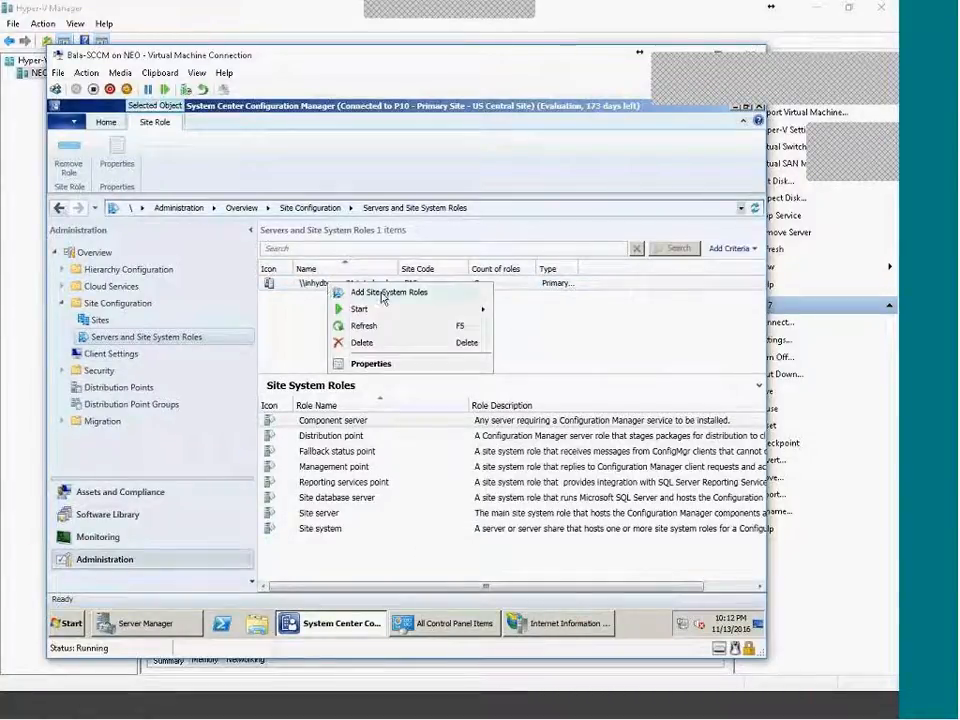
left_click(428, 296)
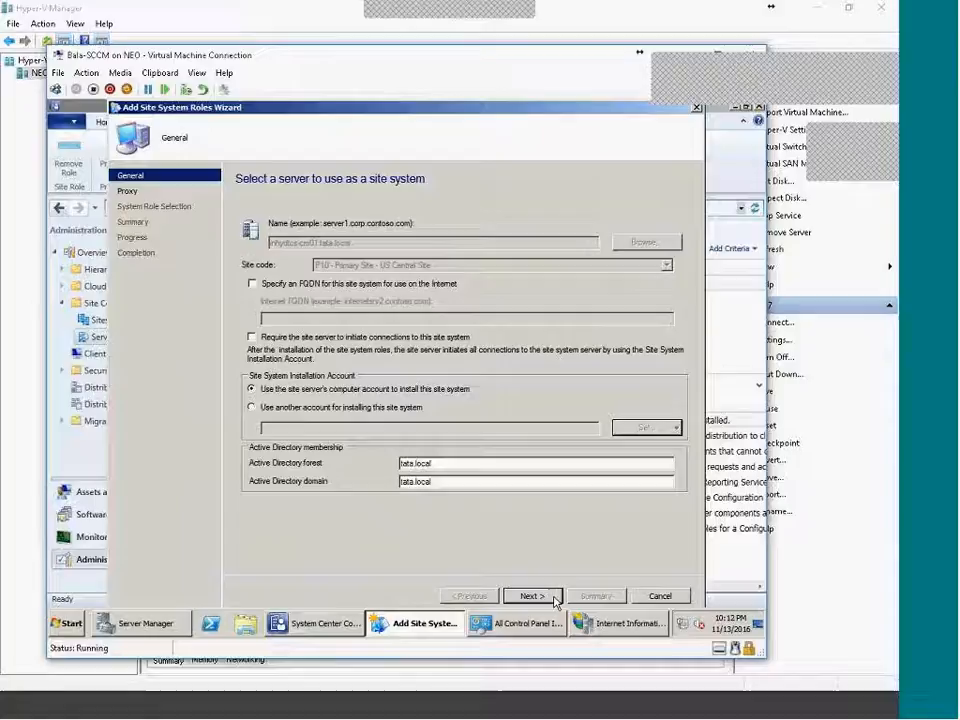
Leave the Internet proxy server unchecked and continue to System Role Selection.
left_click(553, 597)
left_click(550, 600)
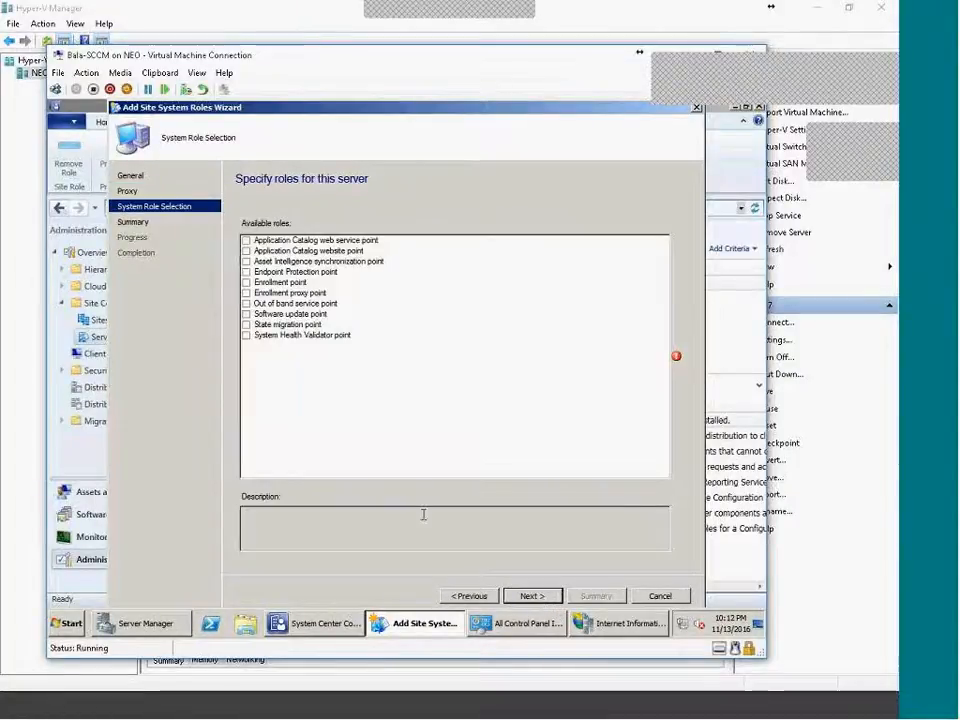
left_click(467, 596)
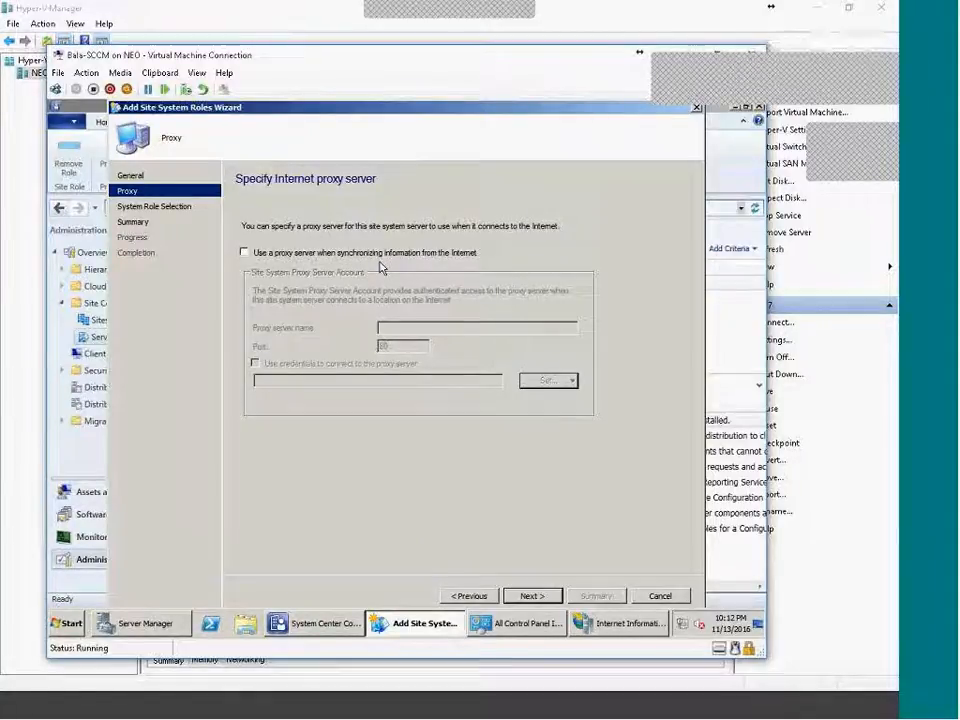
left_click(428, 253)
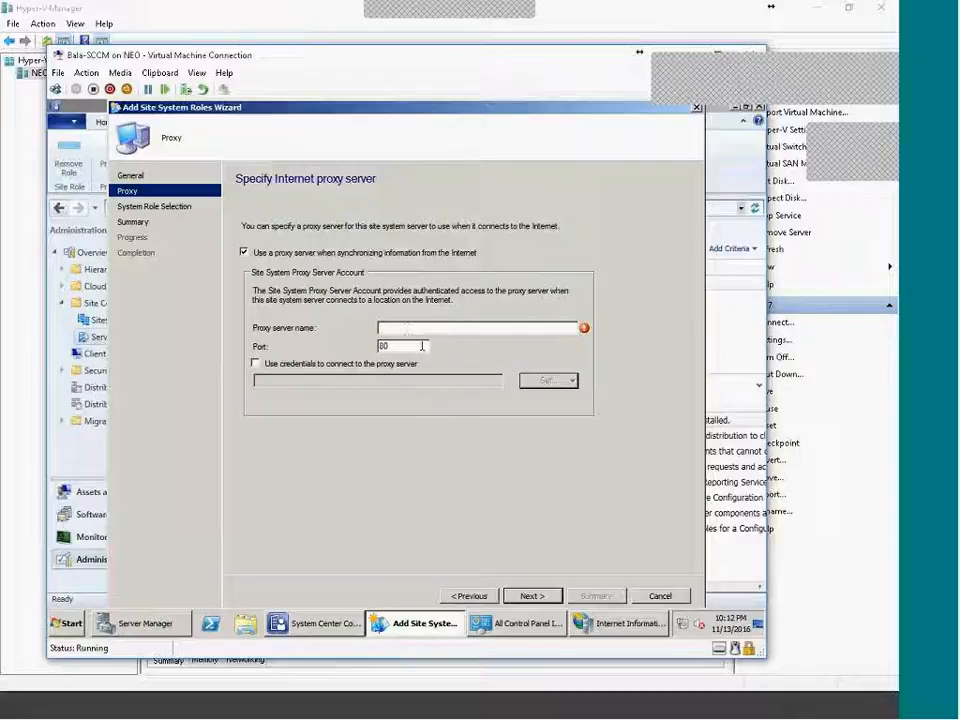
left_click(278, 252)
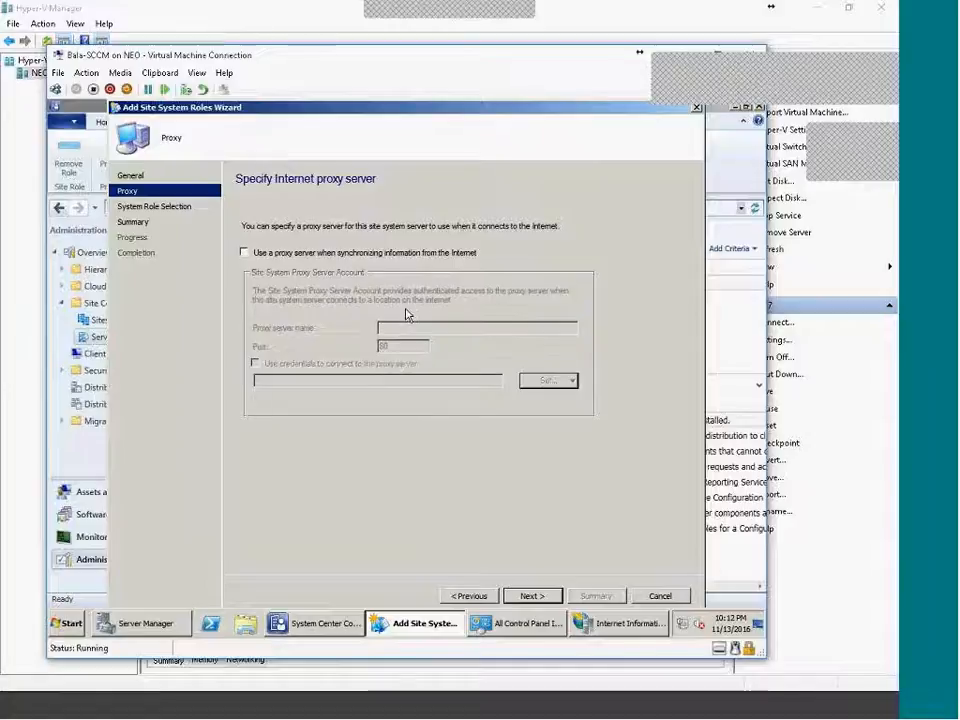
left_click(549, 600)
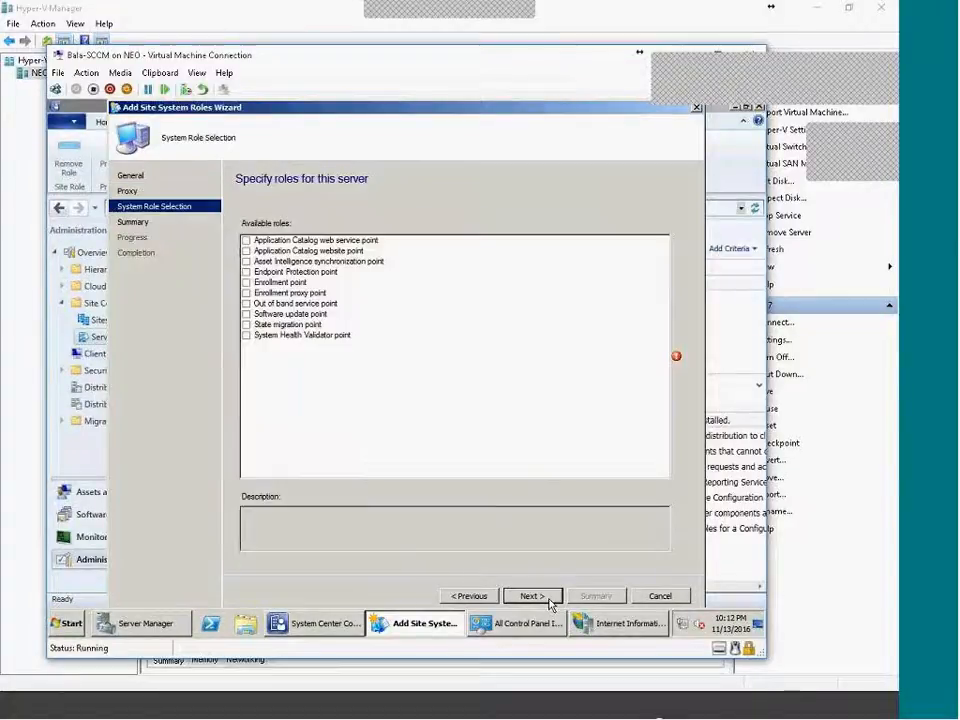
Add the software update point role, using WSUS ports 8530/8531 after checking the IIS bindings.
left_click(250, 315)
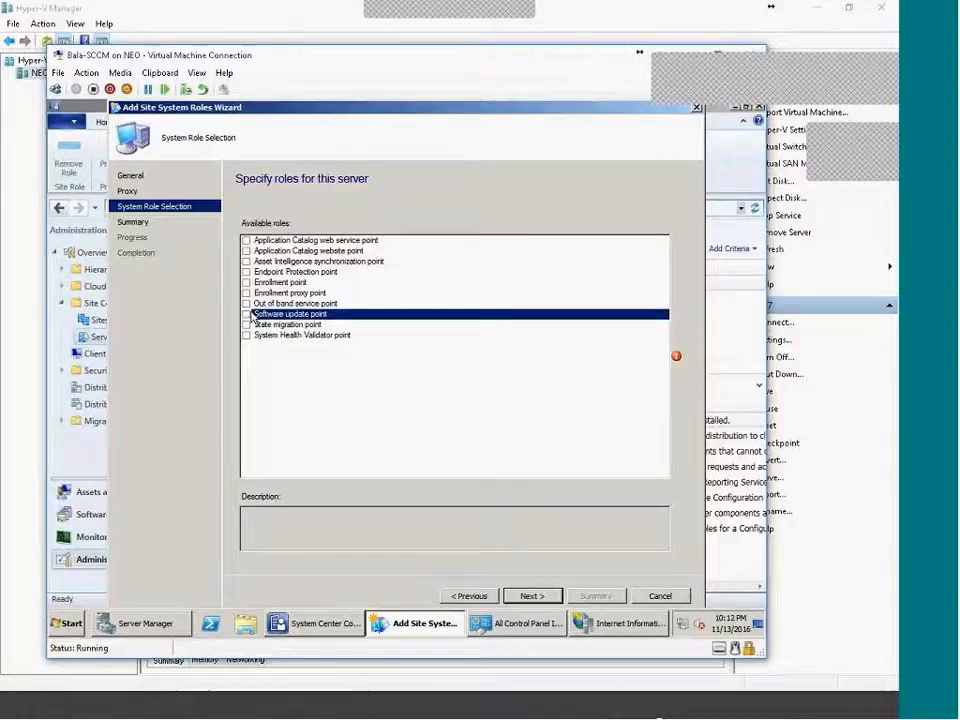
left_click(538, 598)
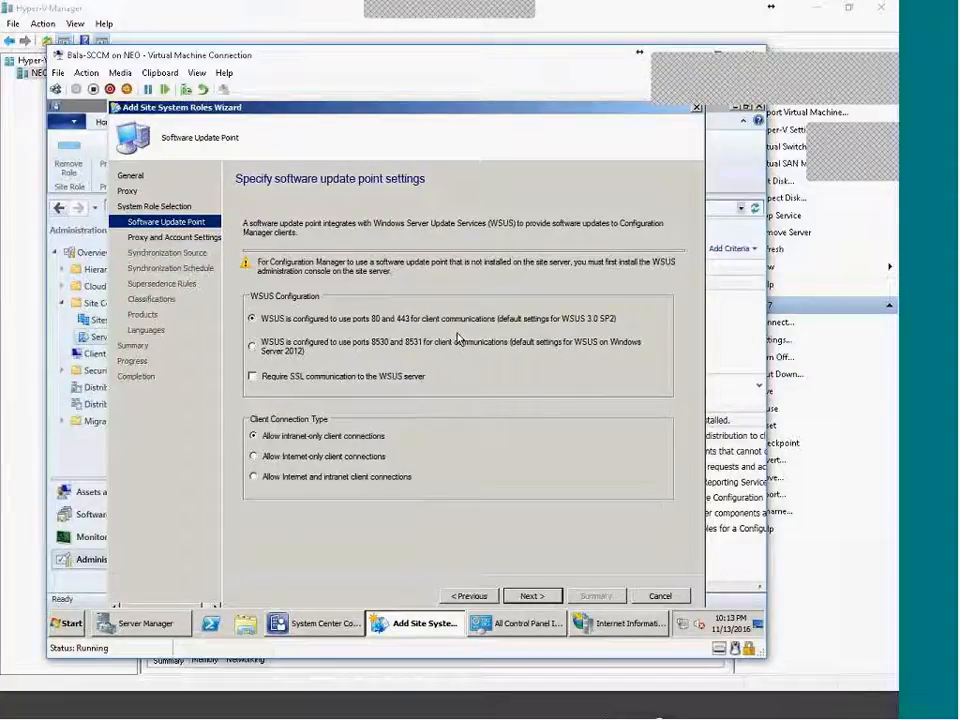
left_click(617, 625)
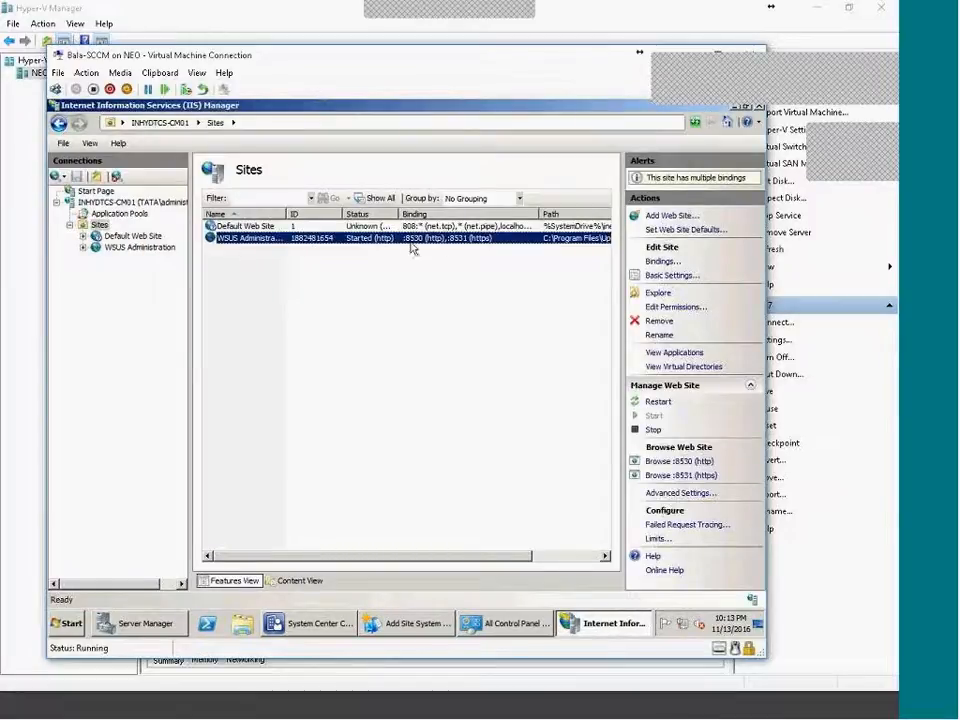
left_click(623, 626)
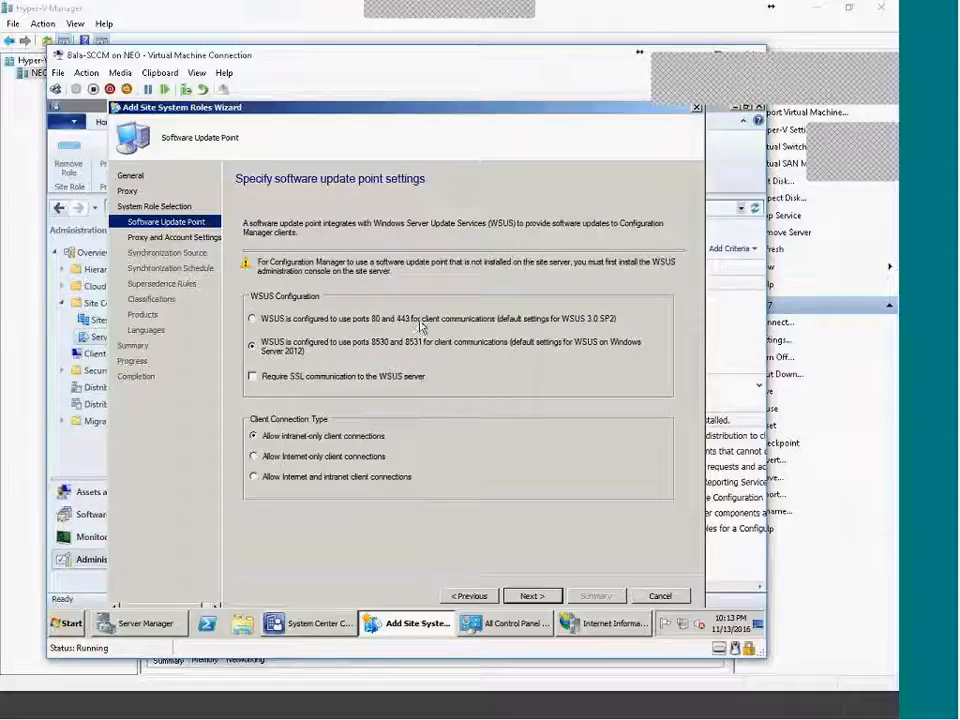
left_click(540, 598)
Accept the default proxy and account settings and move on to the Synchronization Source page.
left_click(530, 596)
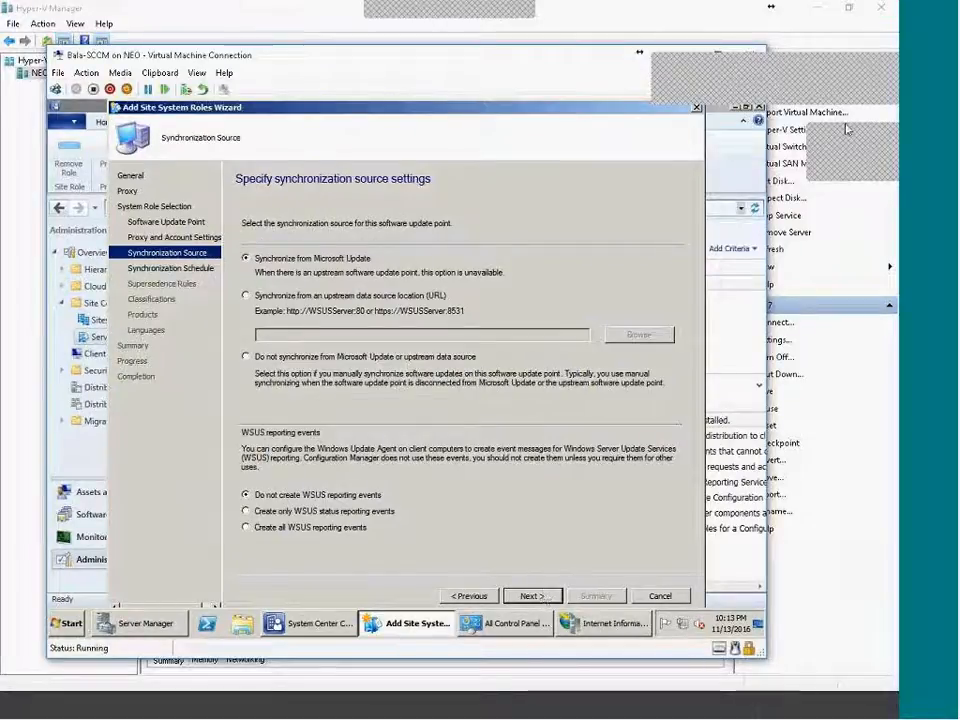
left_click_drag(848, 128, 682, 105)
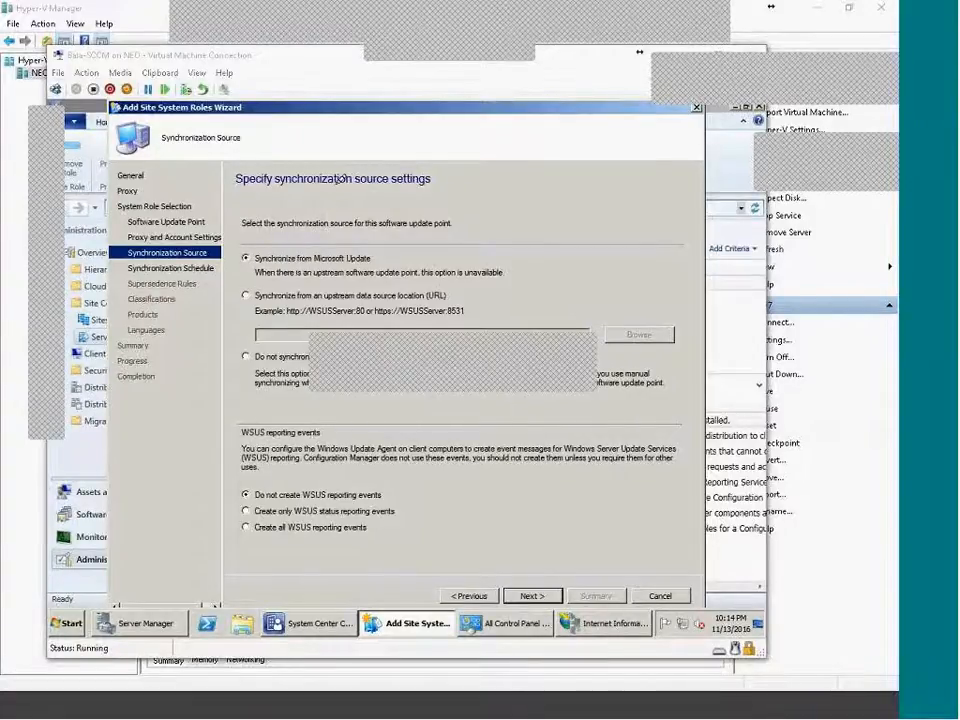
mouse_move(365, 188)
left_mouse_down()
mouse_move(408, 194)
mouse_move(359, 206)
mouse_move(380, 285)
mouse_move(418, 240)
mouse_move(422, 262)
left_mouse_up()
mouse_move(445, 222)
left_mouse_down()
mouse_move(465, 233)
mouse_move(467, 250)
mouse_move(530, 152)
mouse_move(565, 132)
mouse_move(610, 142)
left_mouse_up()
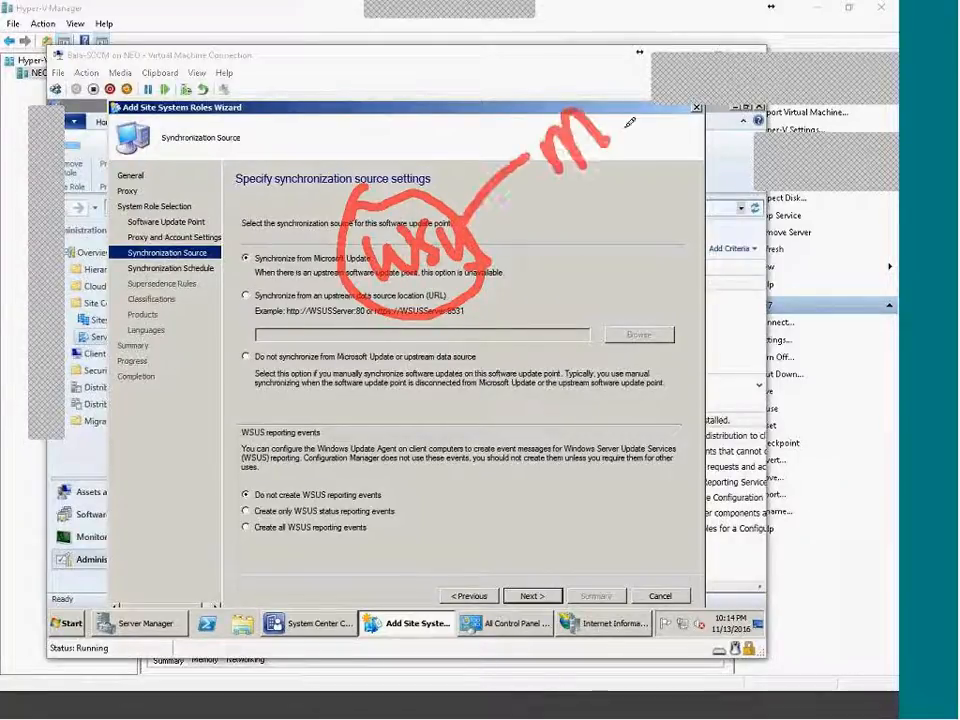
left_click_drag(625, 100, 578, 200)
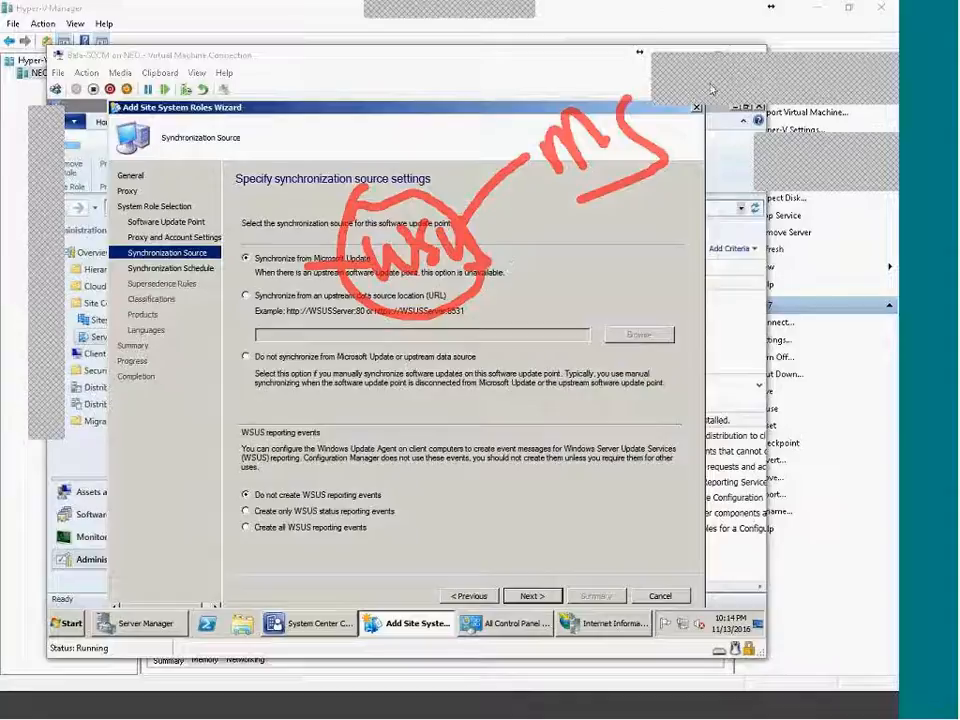
mouse_move(531, 117)
left_mouse_down()
mouse_move(570, 79)
mouse_move(690, 212)
left_mouse_up()
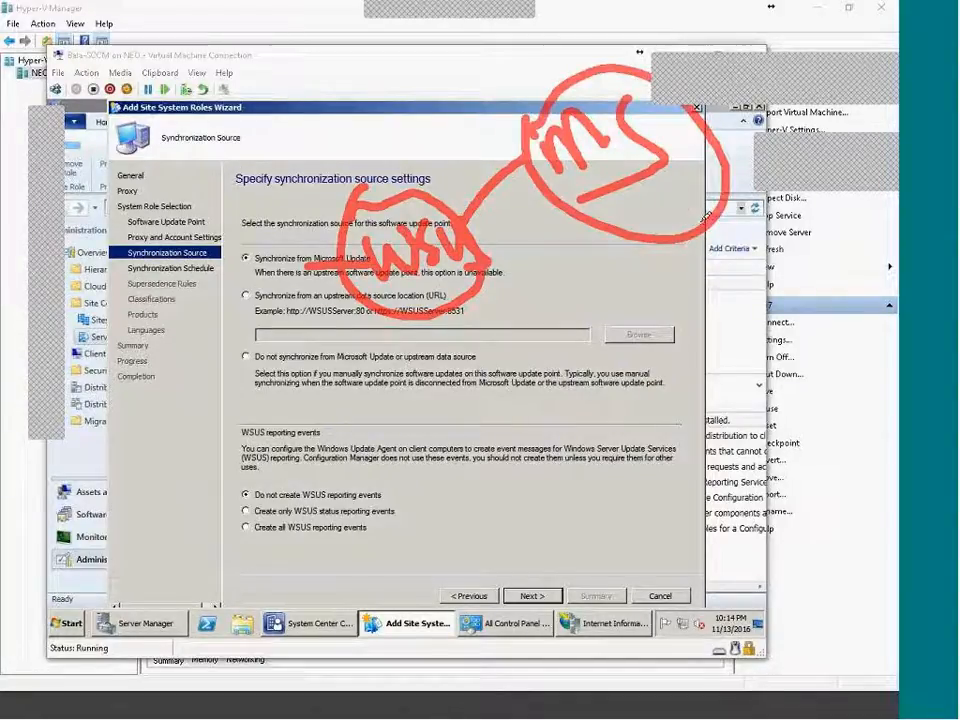
mouse_move(237, 296)
left_mouse_down()
mouse_move(252, 306)
mouse_move(258, 288)
left_mouse_up()
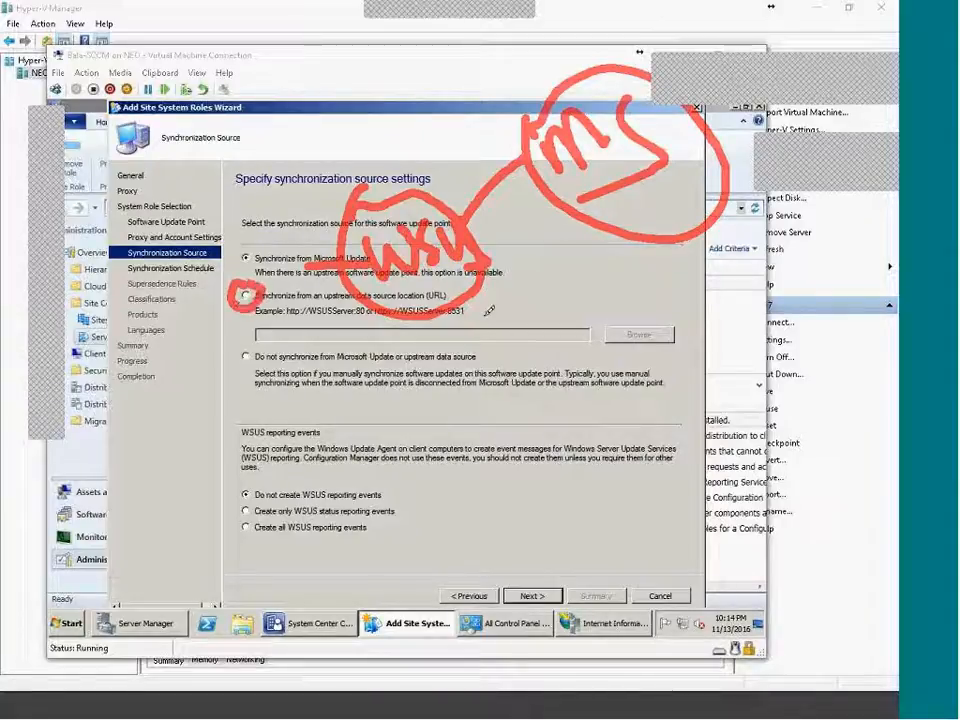
mouse_move(205, 495)
left_mouse_down()
mouse_move(135, 580)
mouse_move(290, 560)
mouse_move(220, 490)
left_mouse_up()
mouse_move(324, 142)
left_mouse_down()
mouse_move(367, 130)
mouse_move(377, 148)
left_mouse_up()
mouse_move(118, 478)
left_mouse_down()
mouse_move(138, 455)
mouse_move(155, 470)
mouse_move(200, 450)
mouse_move(190, 470)
left_mouse_up()
left_click(205, 460)
left_click_drag(248, 556, 445, 215)
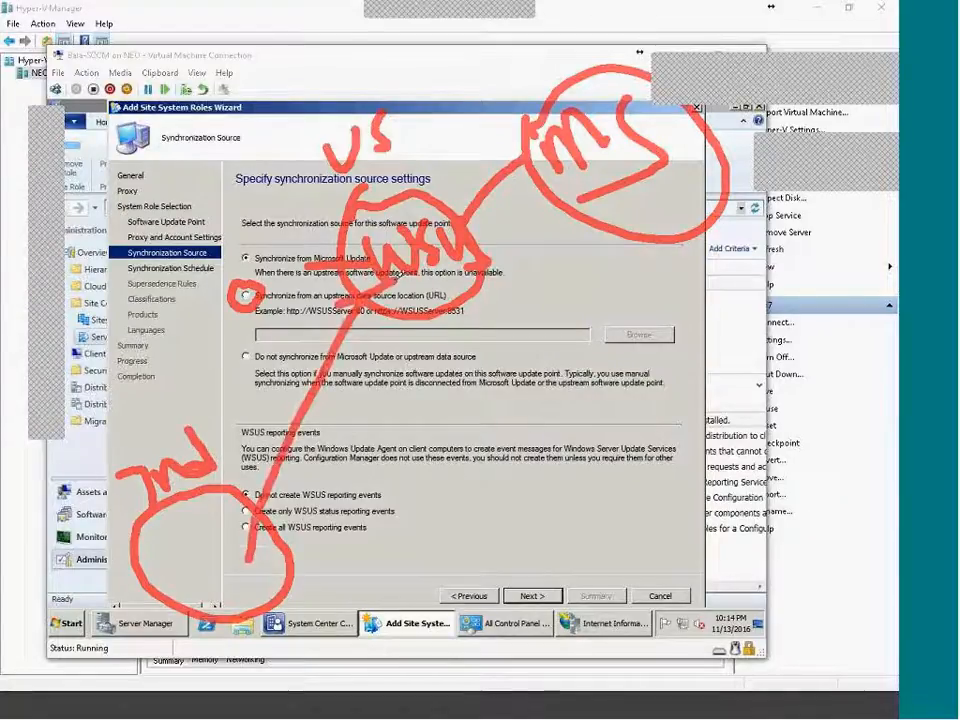
left_click_drag(229, 532, 247, 560)
left_click_drag(247, 560, 285, 527)
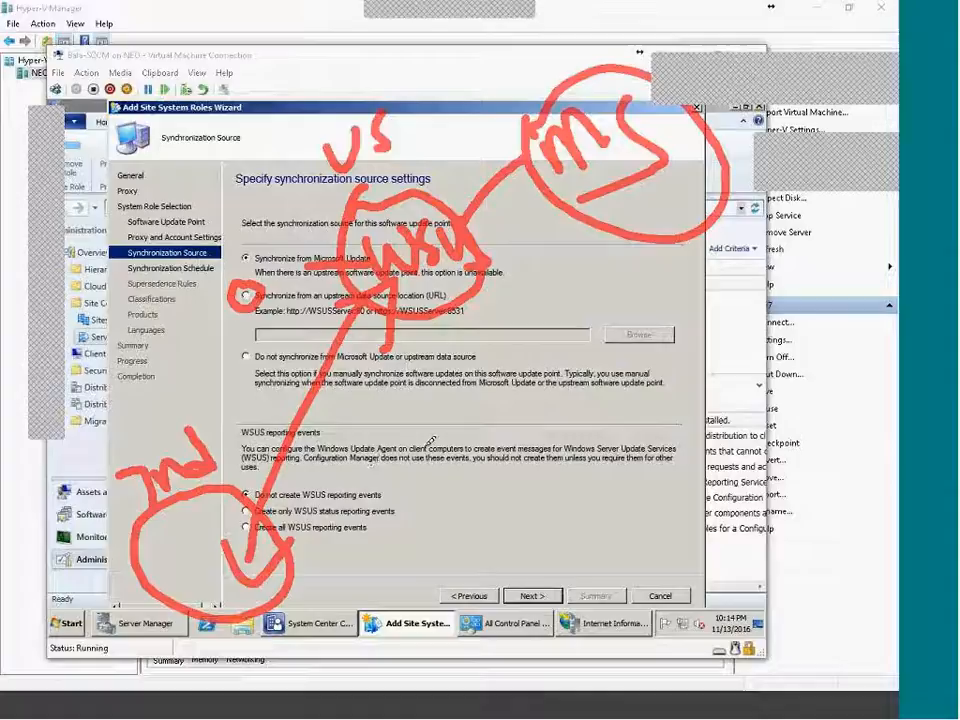
mouse_move(498, 146)
left_mouse_down()
mouse_move(537, 170)
mouse_move(526, 187)
left_mouse_up()
left_click_drag(620, 185, 692, 157)
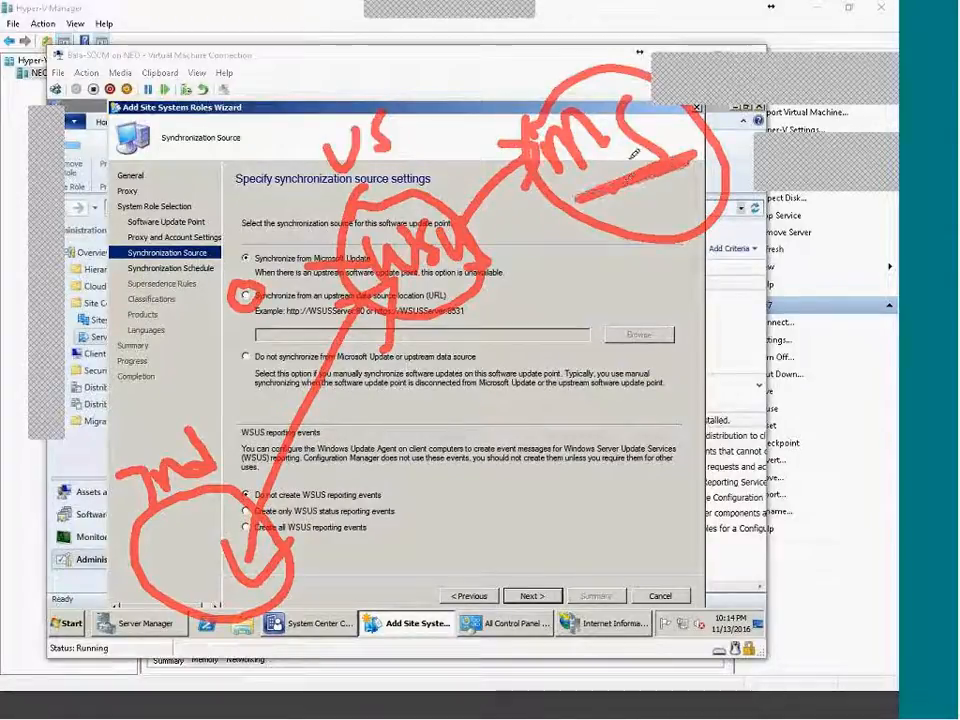
left_click_drag(608, 189, 474, 239)
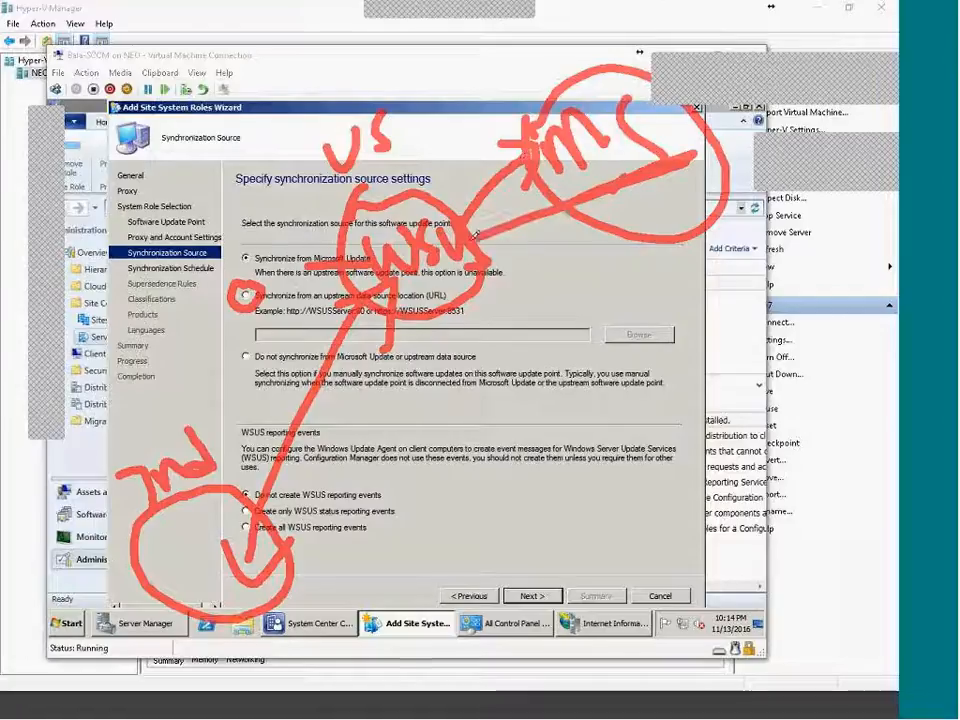
mouse_move(511, 275)
left_mouse_down()
mouse_move(515, 301)
mouse_move(546, 268)
left_mouse_up()
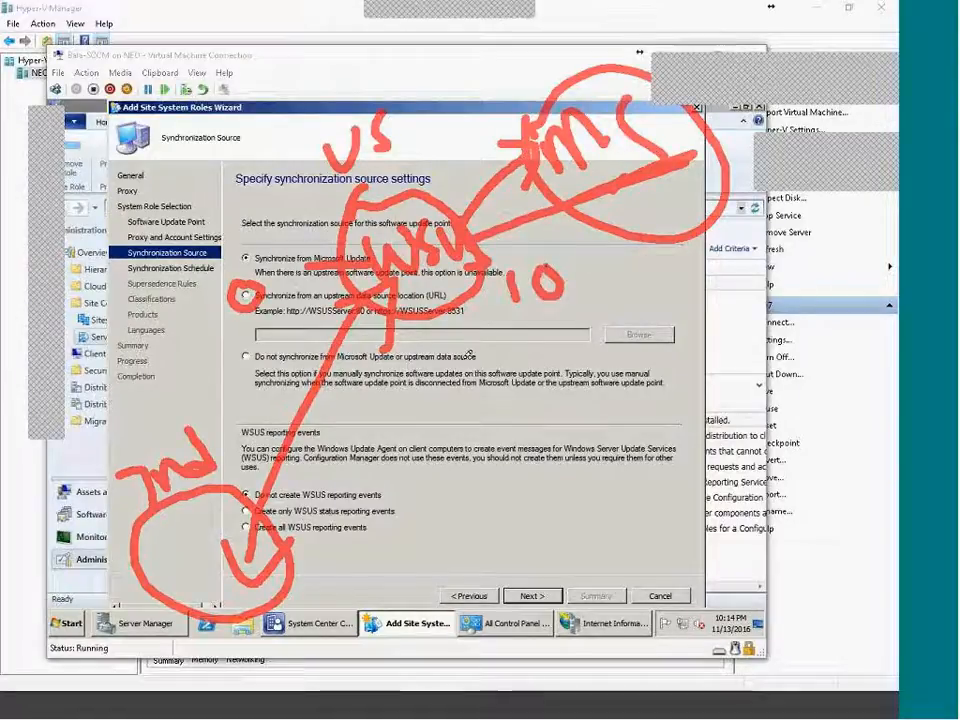
mouse_move(312, 560)
left_mouse_down()
mouse_move(310, 576)
mouse_move(356, 545)
mouse_move(322, 601)
left_mouse_up()
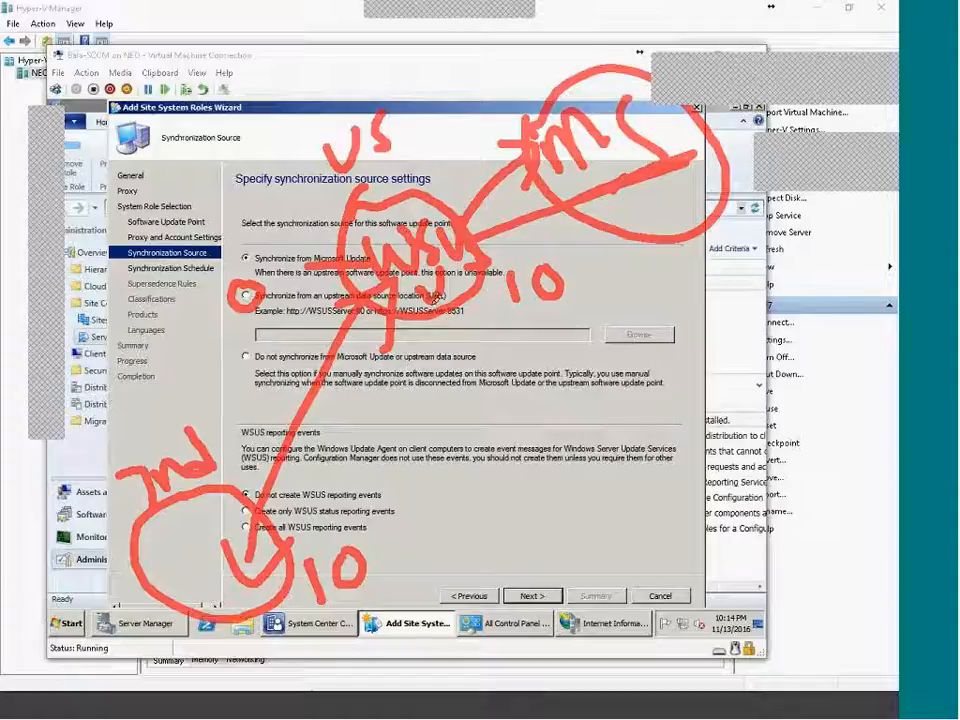
mouse_move(470, 322)
left_mouse_down()
mouse_move(482, 362)
mouse_move(498, 322)
left_mouse_up()
mouse_move(545, 394)
left_mouse_down()
mouse_move(530, 330)
mouse_move(537, 350)
left_mouse_up()
mouse_move(598, 332)
left_mouse_down()
mouse_move(576, 368)
mouse_move(614, 366)
mouse_move(632, 330)
mouse_move(676, 312)
mouse_move(690, 330)
mouse_move(730, 310)
mouse_move(894, 314)
left_mouse_up()
left_click_drag(365, 556, 462, 545)
mouse_move(480, 500)
left_mouse_down()
mouse_move(492, 572)
mouse_move(548, 537)
mouse_move(556, 558)
left_mouse_up()
left_click_drag(560, 528, 627, 520)
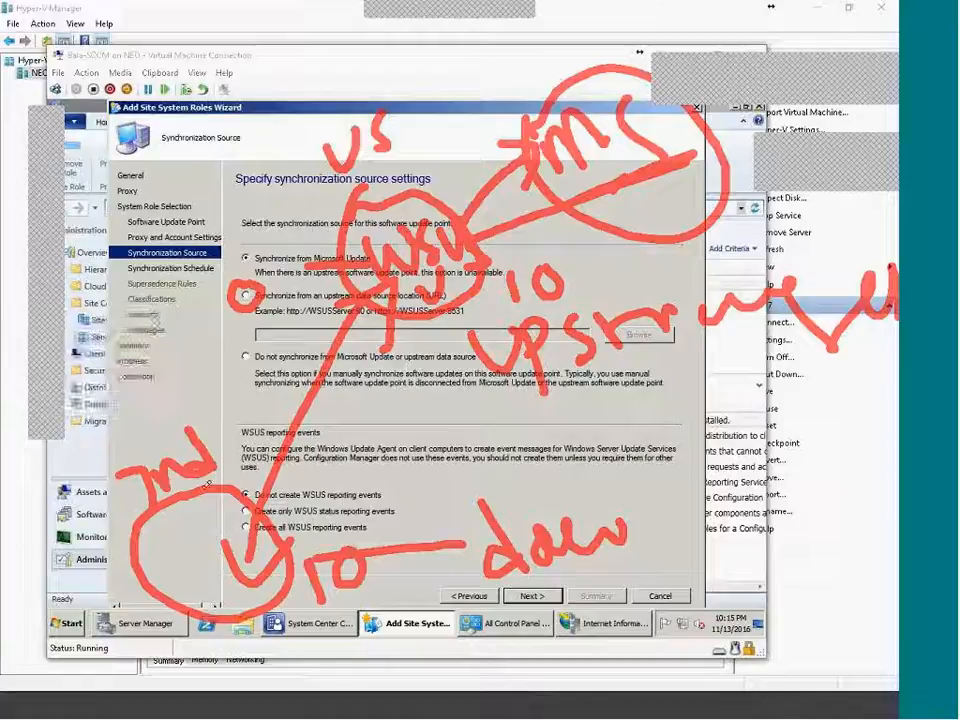
left_click_drag(207, 485, 377, 318)
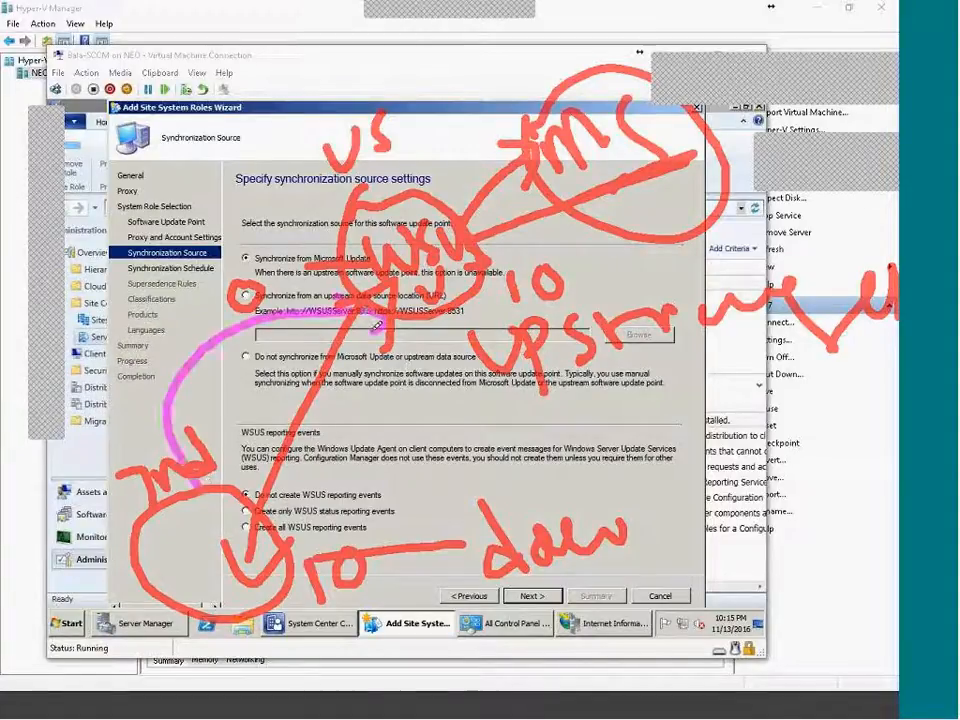
mouse_move(303, 236)
left_mouse_down()
mouse_move(328, 238)
mouse_move(282, 568)
left_mouse_up()
mouse_move(360, 545)
left_mouse_down()
mouse_move(422, 572)
mouse_move(440, 550)
left_mouse_up()
left_click_drag(512, 510, 456, 549)
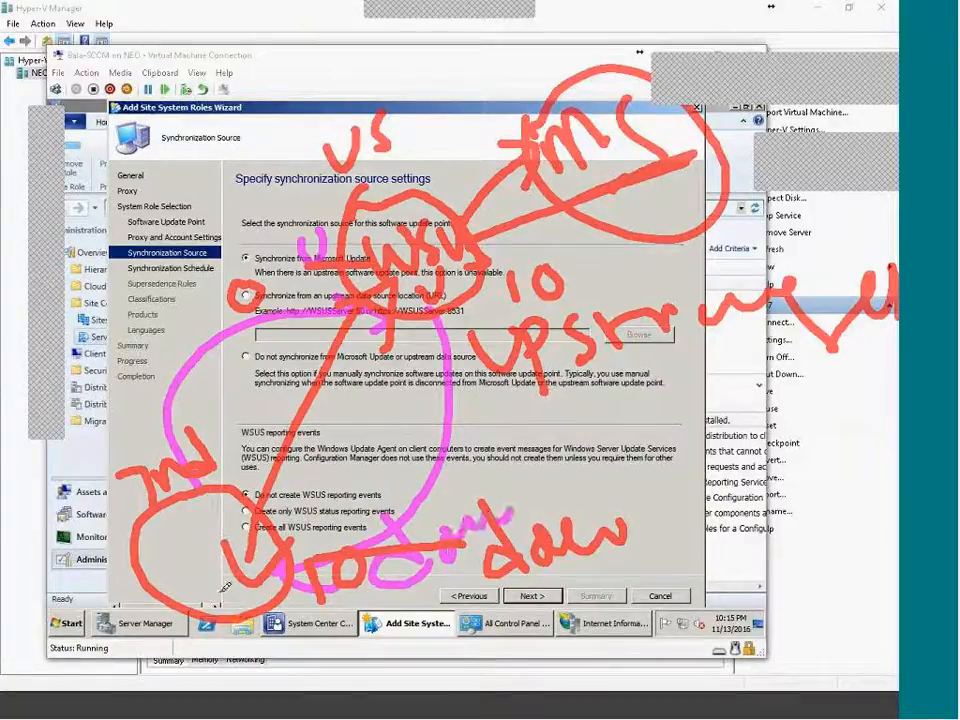
mouse_move(262, 622)
left_mouse_down()
mouse_move(510, 622)
mouse_move(735, 530)
mouse_move(785, 590)
mouse_move(720, 645)
left_mouse_up()
left_click_drag(813, 568, 800, 625)
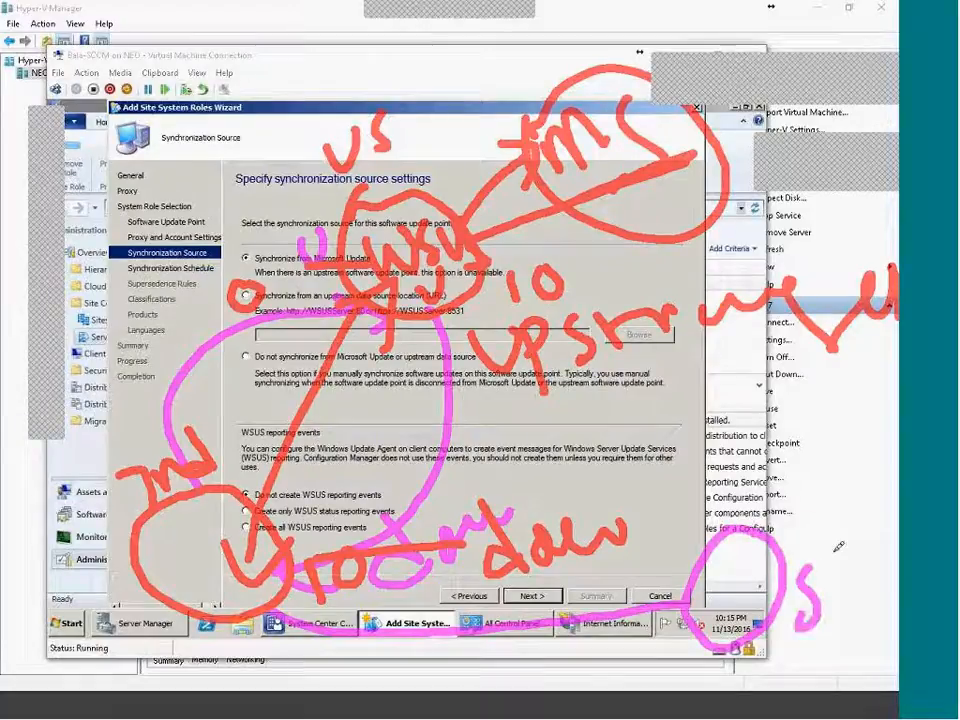
left_click_drag(836, 548, 864, 602)
mouse_move(815, 510)
left_mouse_down()
mouse_move(800, 540)
mouse_move(830, 550)
left_mouse_up()
mouse_move(62, 565)
left_mouse_down()
mouse_move(60, 578)
mouse_move(110, 538)
left_mouse_up()
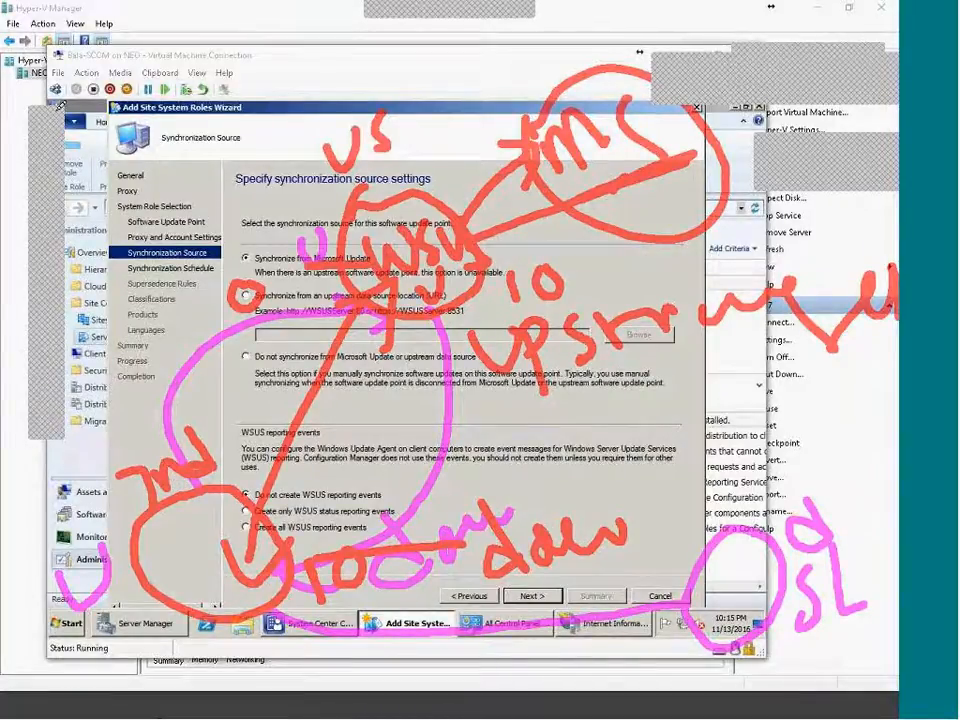
key("Escape")
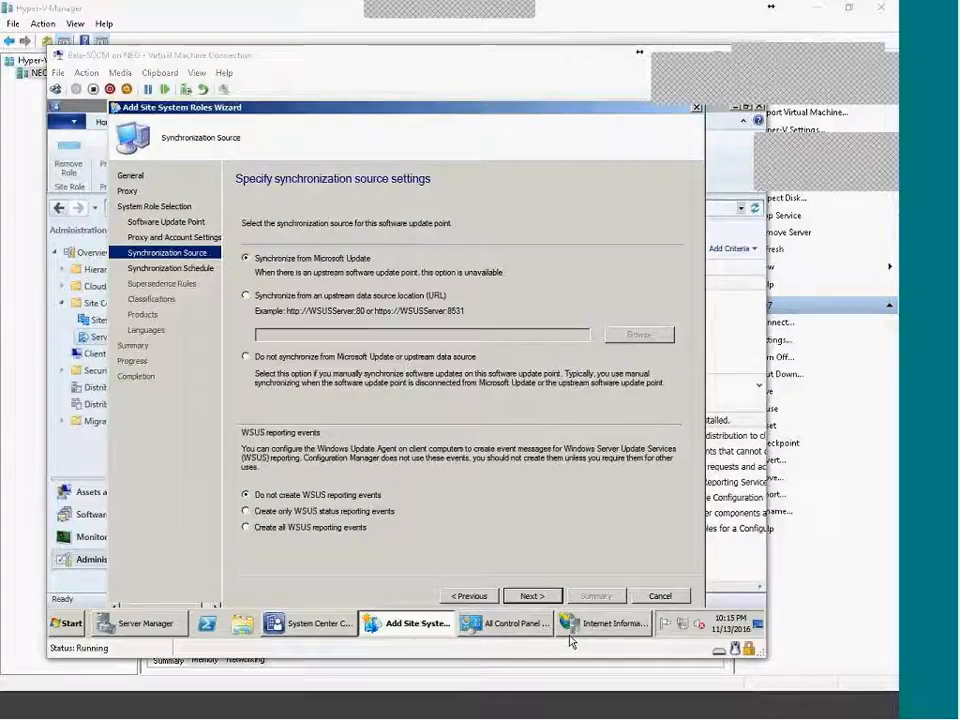
Try the upstream data source URL option, then switch back to syncing from Microsoft Update.
left_click(248, 296)
left_click(327, 333)
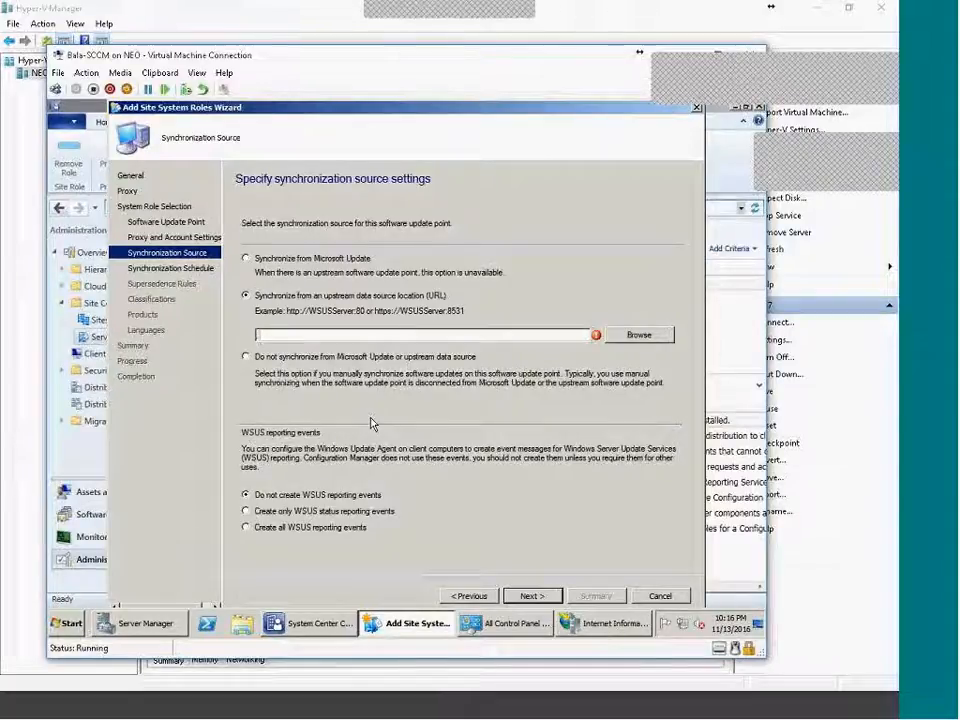
left_click(313, 262)
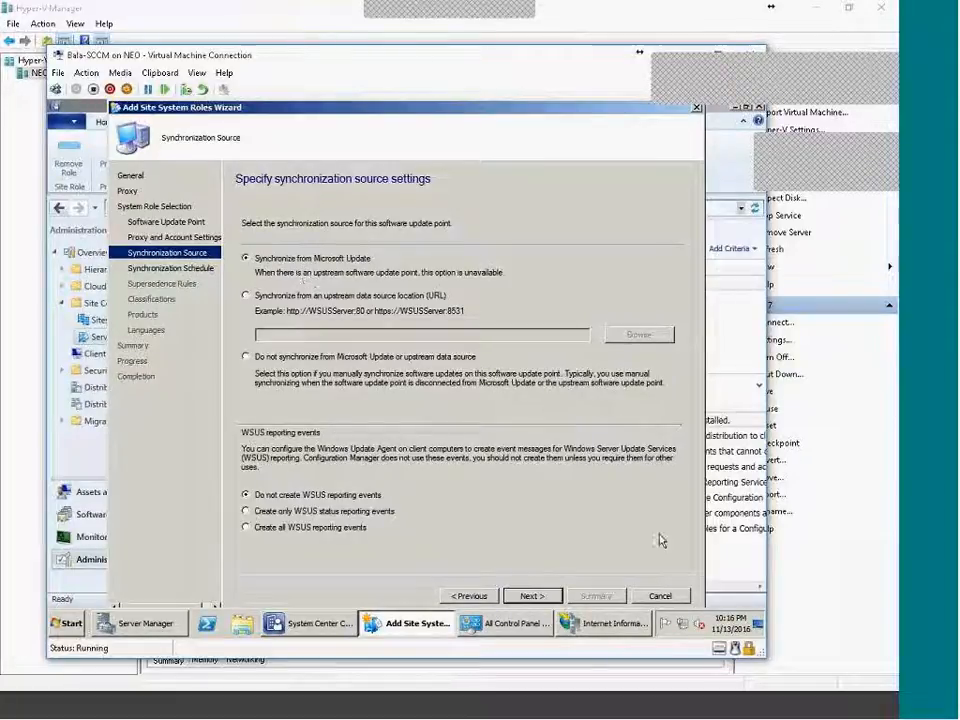
Check the WSUS Administration site in IIS Manager, then choose the upstream data source URL option.
left_click(605, 623)
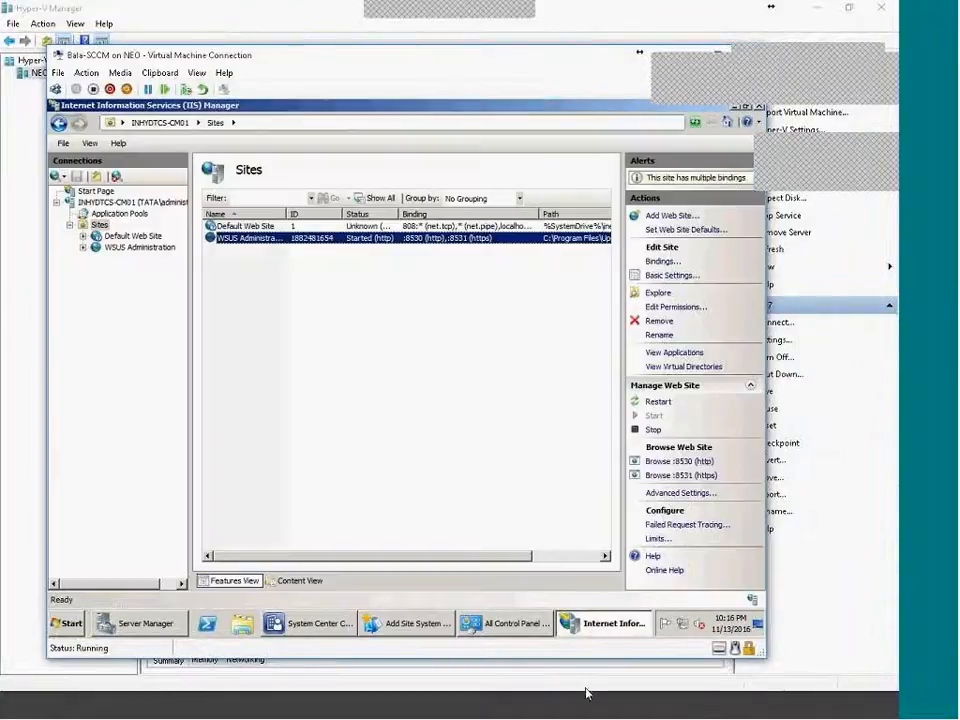
left_click_drag(287, 214, 320, 214)
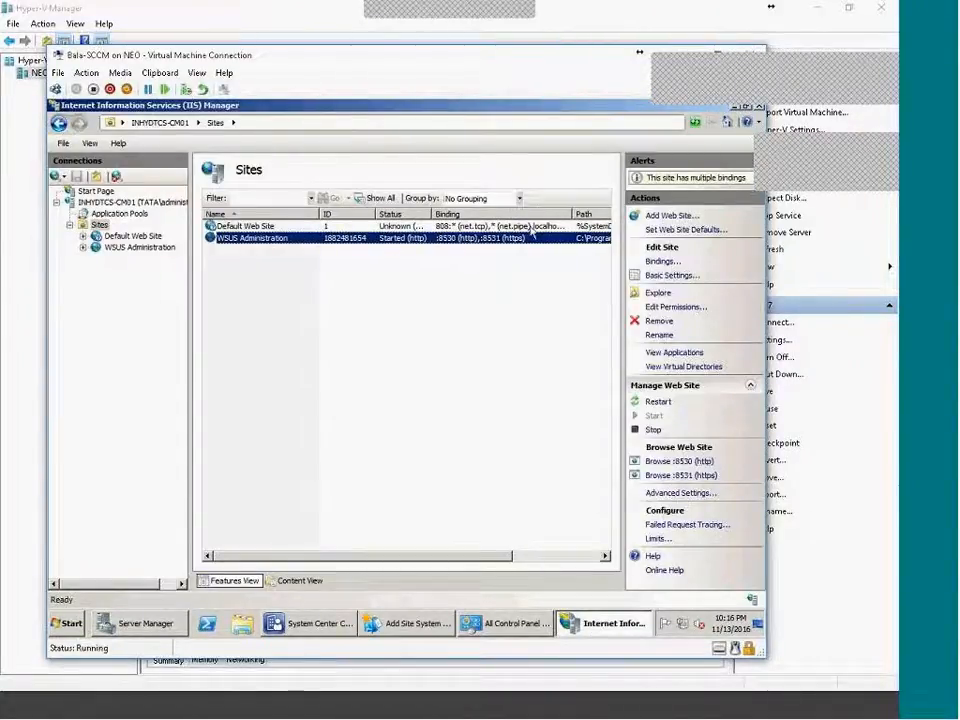
left_click(620, 624)
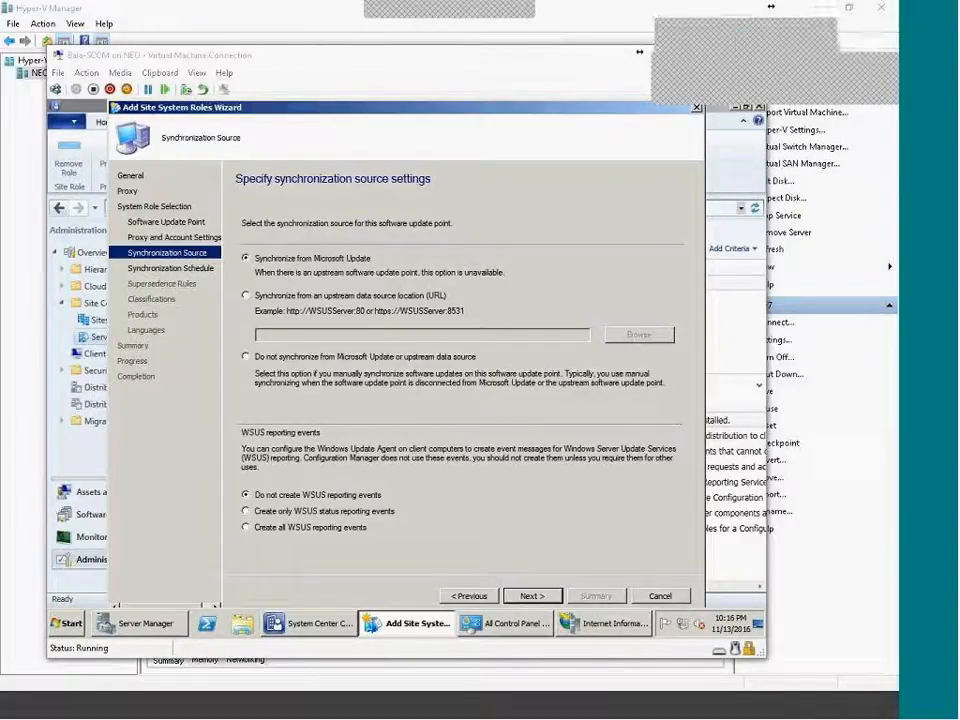
left_click(305, 299)
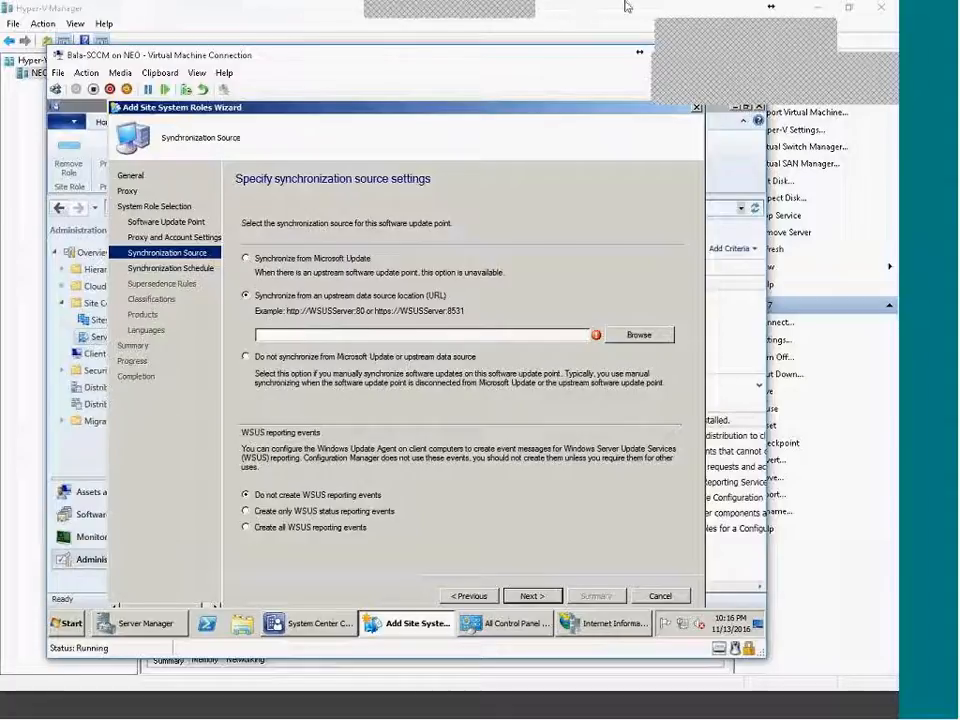
left_click(688, 15)
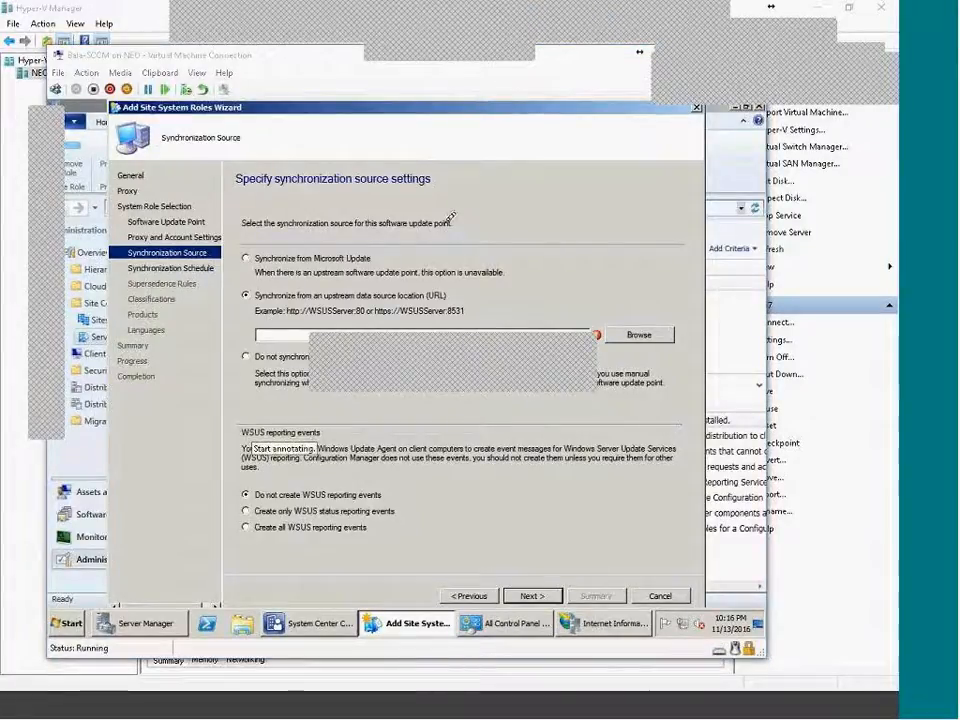
mouse_move(379, 217)
left_mouse_down()
mouse_move(393, 220)
mouse_move(374, 223)
mouse_move(415, 255)
left_mouse_up()
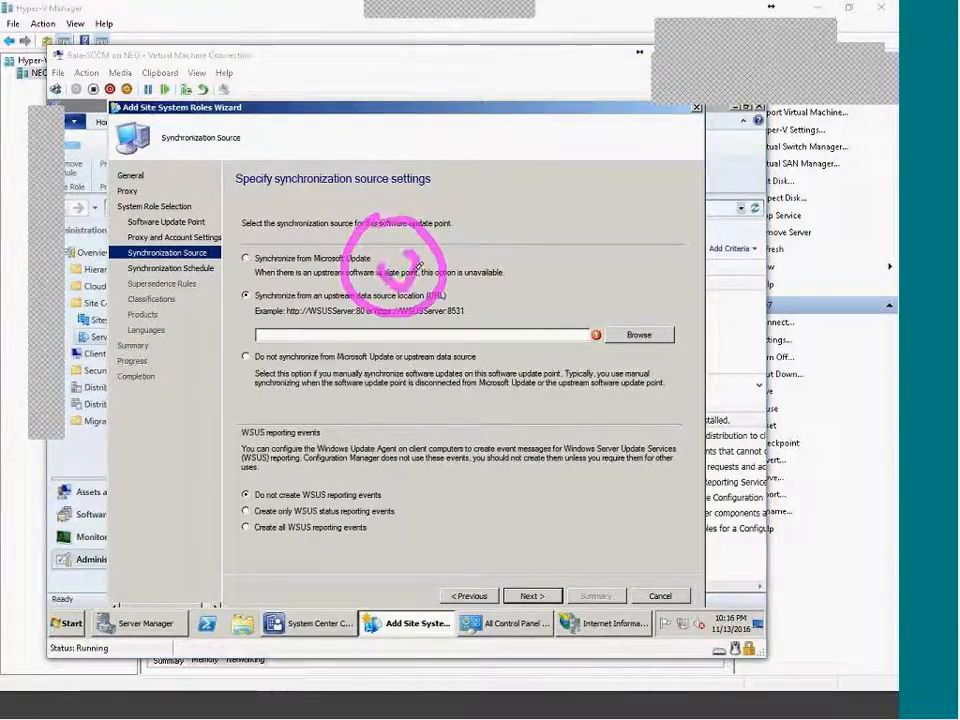
mouse_move(494, 242)
left_mouse_down()
mouse_move(536, 302)
mouse_move(514, 241)
left_mouse_up()
mouse_move(564, 216)
left_mouse_down()
mouse_move(530, 237)
mouse_move(545, 299)
left_mouse_up()
mouse_move(606, 234)
left_mouse_down()
mouse_move(628, 236)
mouse_move(622, 285)
left_mouse_up()
mouse_move(682, 206)
left_mouse_down()
mouse_move(694, 222)
mouse_move(680, 207)
left_mouse_up()
left_click_drag(393, 262, 268, 428)
left_click_drag(282, 402, 300, 418)
left_click_drag(240, 432, 215, 545)
left_click_drag(285, 521, 262, 438)
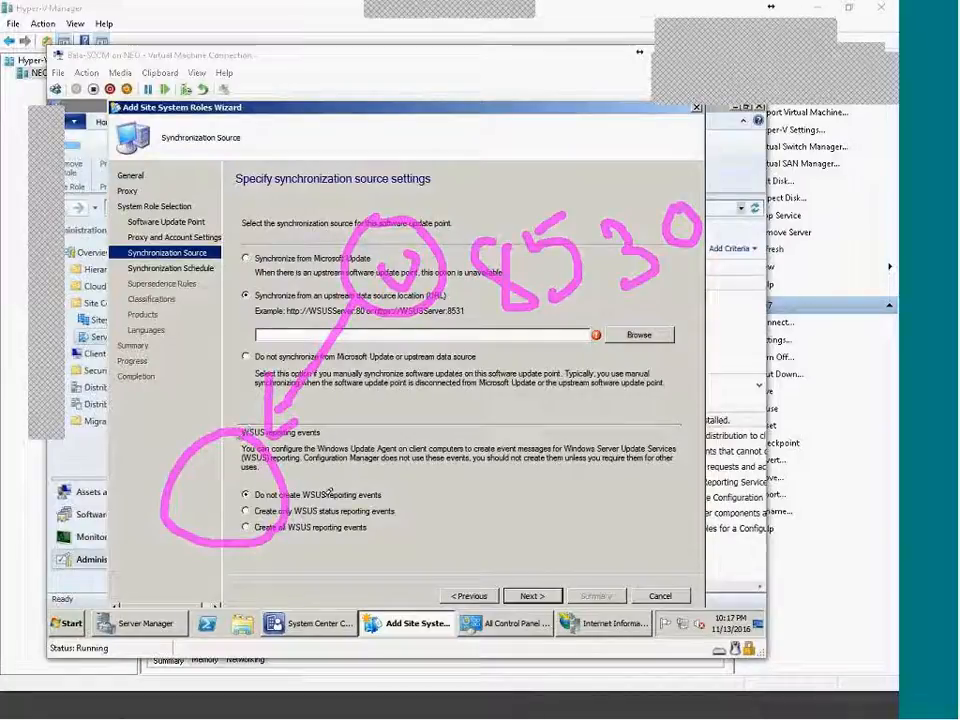
mouse_move(385, 505)
left_mouse_down()
mouse_move(372, 548)
mouse_move(396, 540)
mouse_move(405, 518)
left_mouse_up()
mouse_move(180, 540)
left_mouse_down()
mouse_move(71, 613)
mouse_move(98, 624)
mouse_move(100, 662)
mouse_move(143, 627)
mouse_move(127, 674)
left_mouse_up()
mouse_move(163, 637)
left_mouse_down()
mouse_move(16, 627)
mouse_move(173, 634)
left_mouse_up()
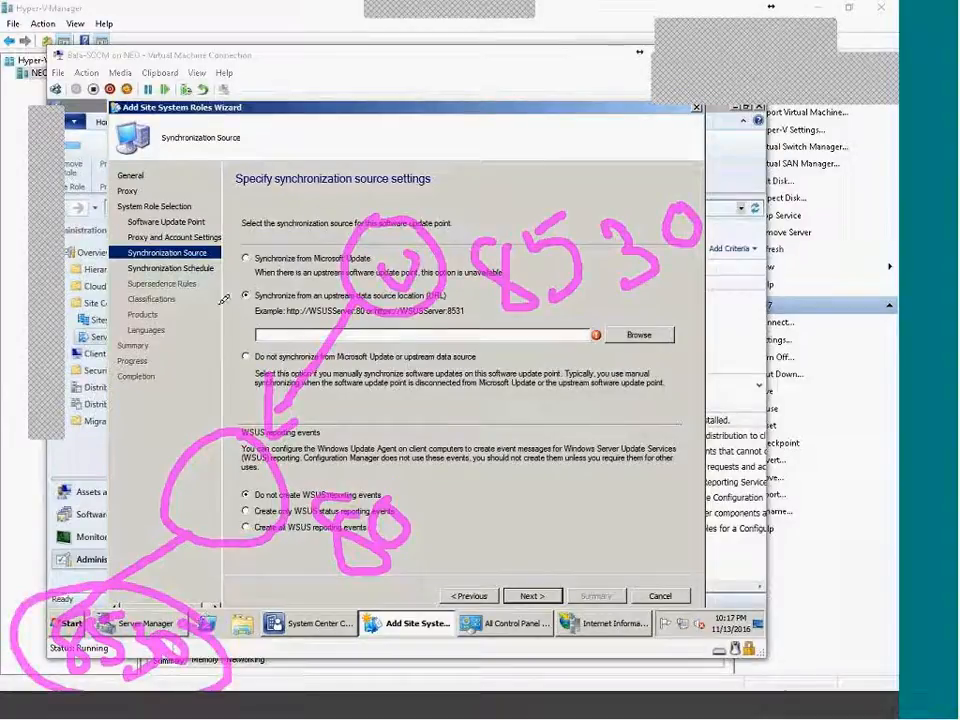
left_click_drag(224, 298, 269, 280)
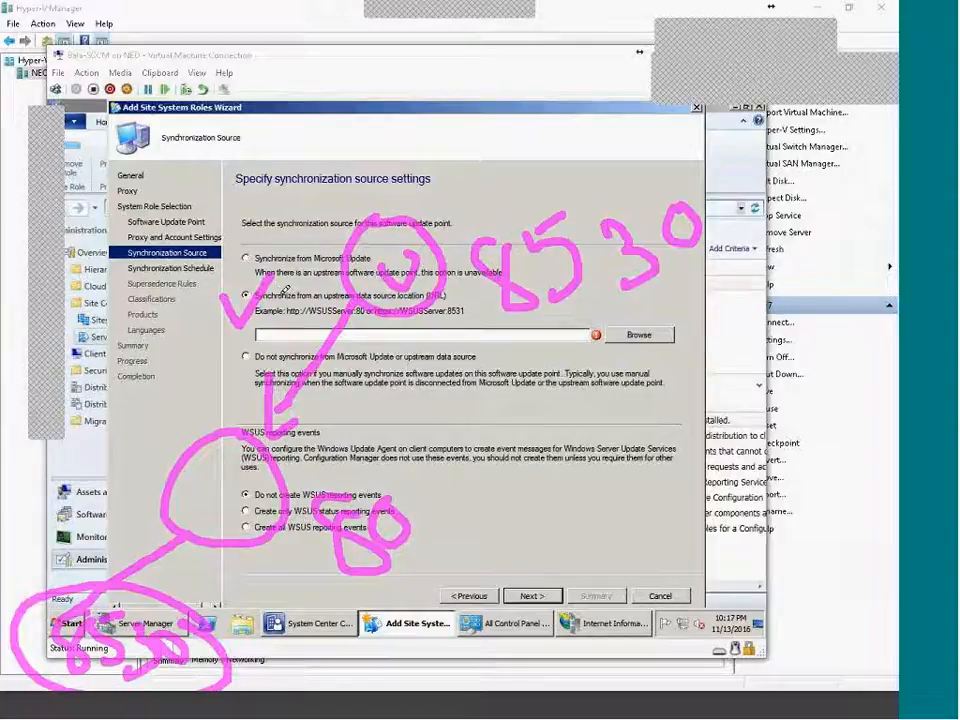
mouse_move(240, 656)
left_mouse_down()
mouse_move(238, 682)
mouse_move(238, 658)
mouse_move(250, 655)
left_mouse_up()
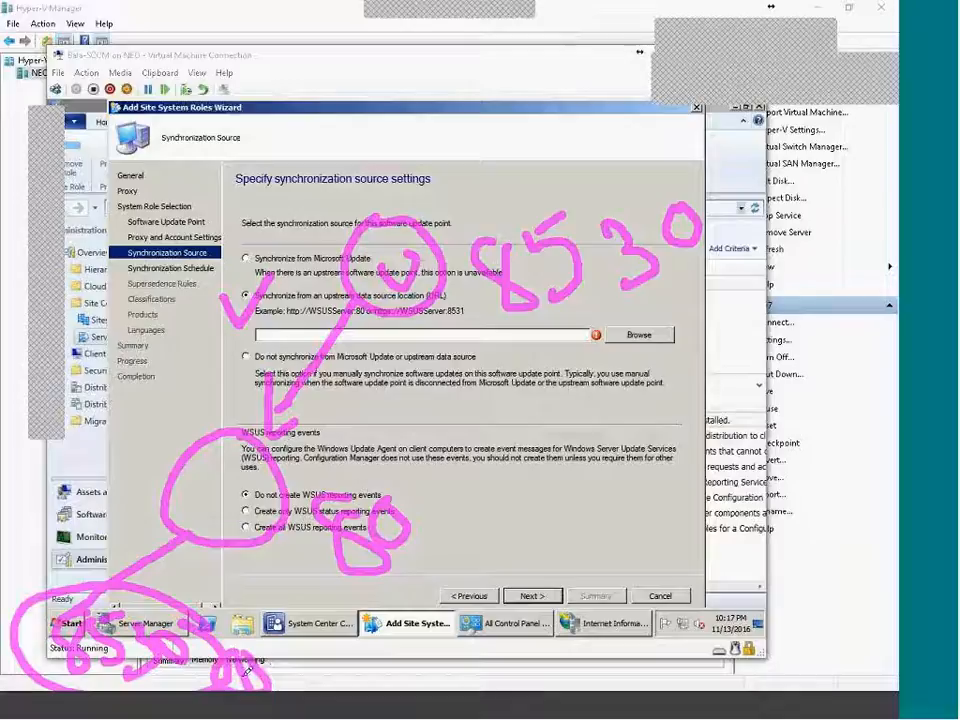
left_click_drag(296, 320, 366, 316)
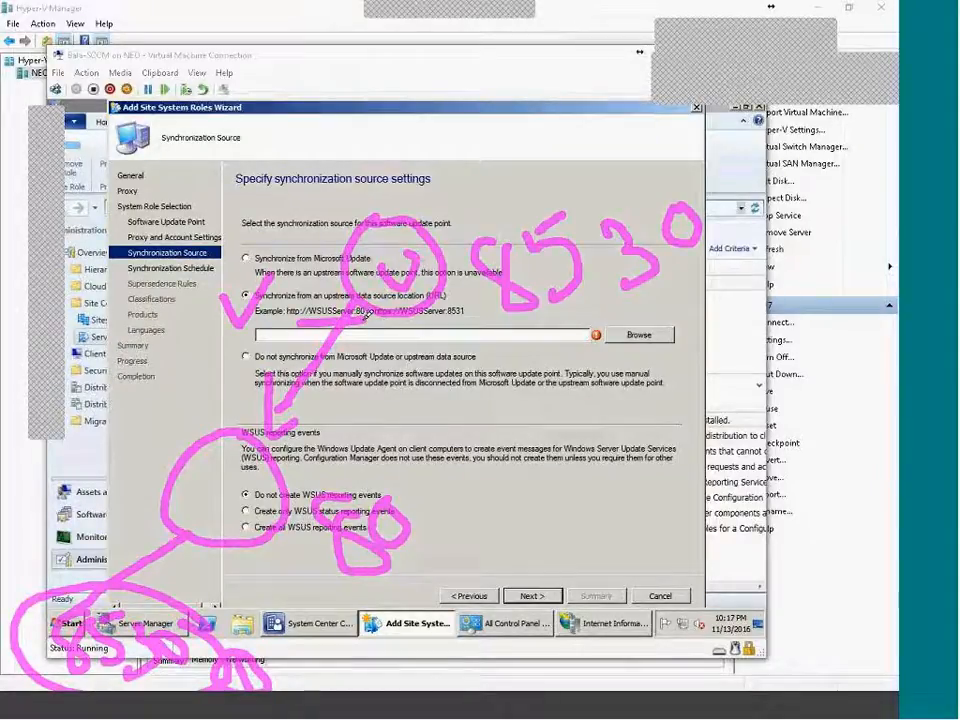
mouse_move(208, 493)
left_mouse_down()
mouse_move(261, 327)
mouse_move(283, 322)
left_mouse_up()
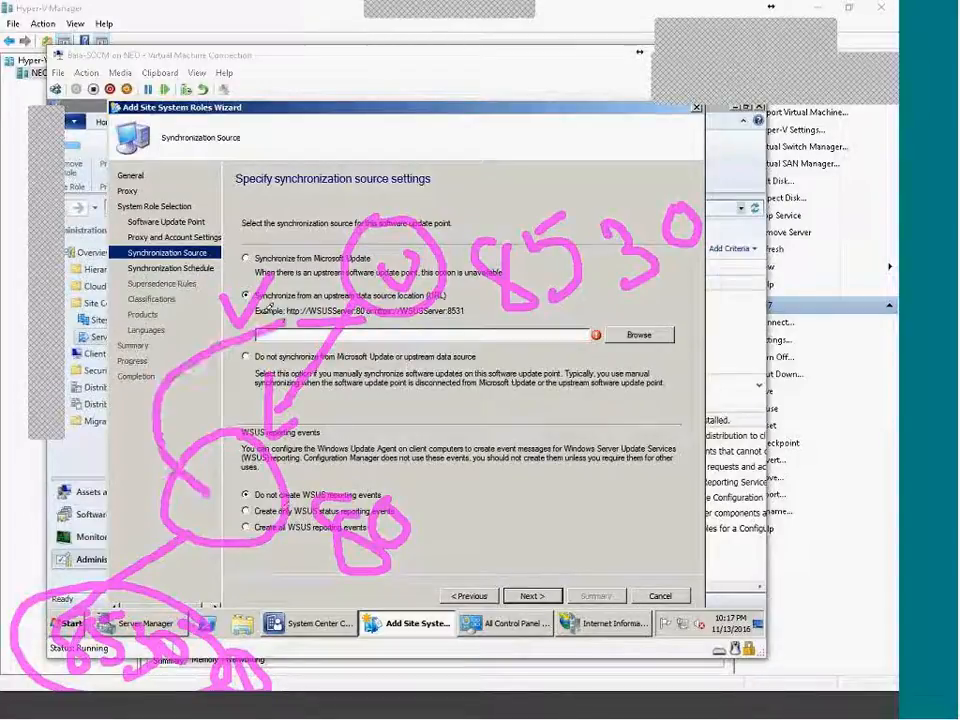
left_click(55, 333)
left_click(86, 333)
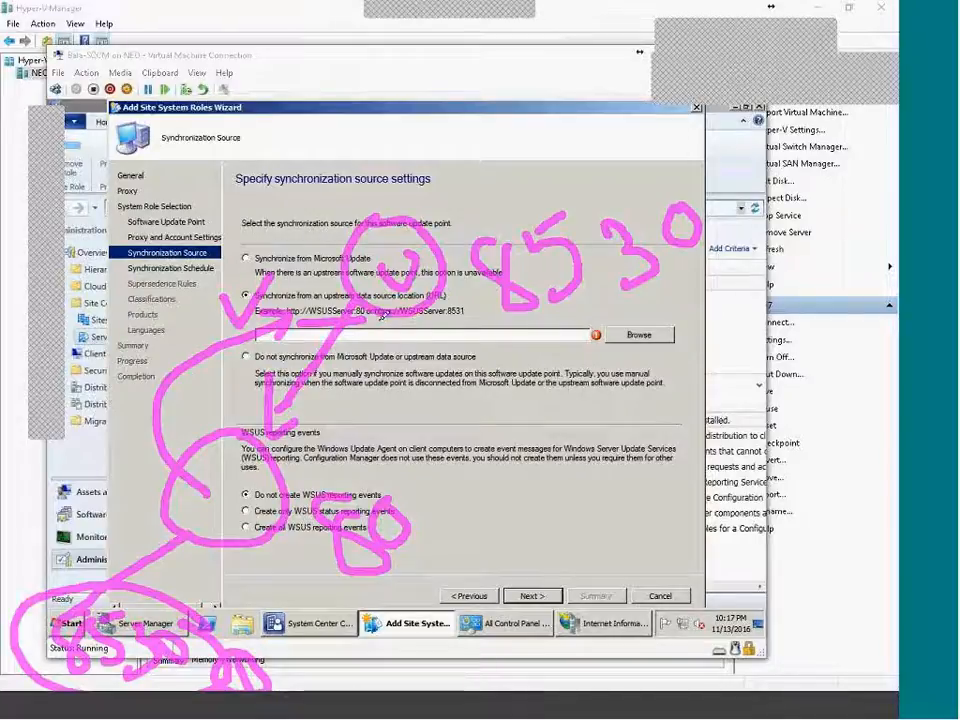
mouse_move(252, 522)
left_mouse_down()
mouse_move(265, 540)
mouse_move(290, 522)
left_mouse_up()
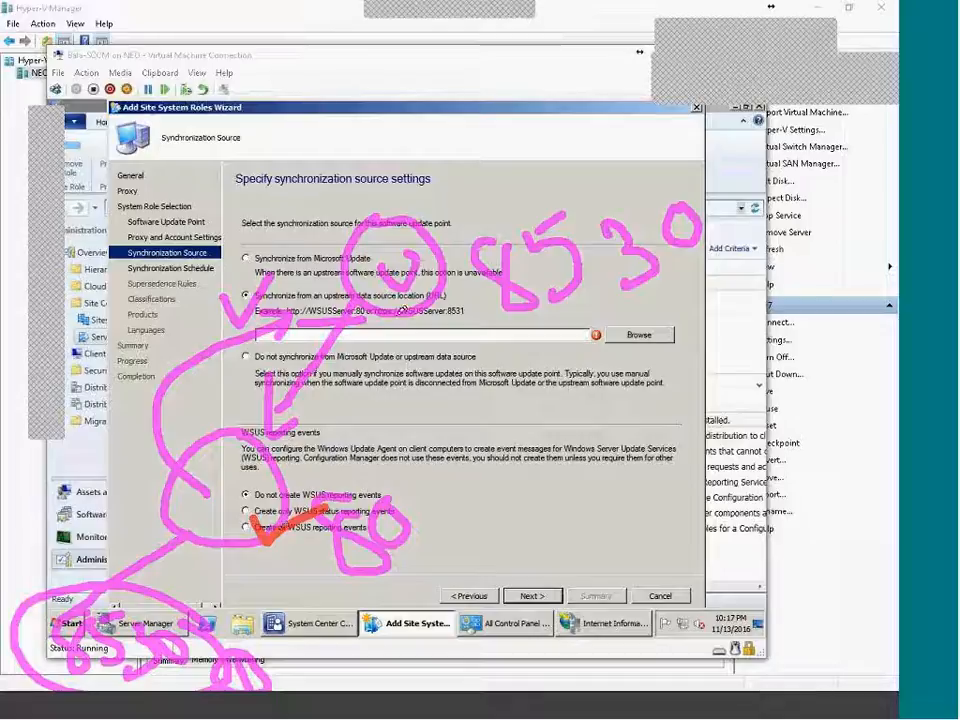
left_click_drag(524, 320, 706, 272)
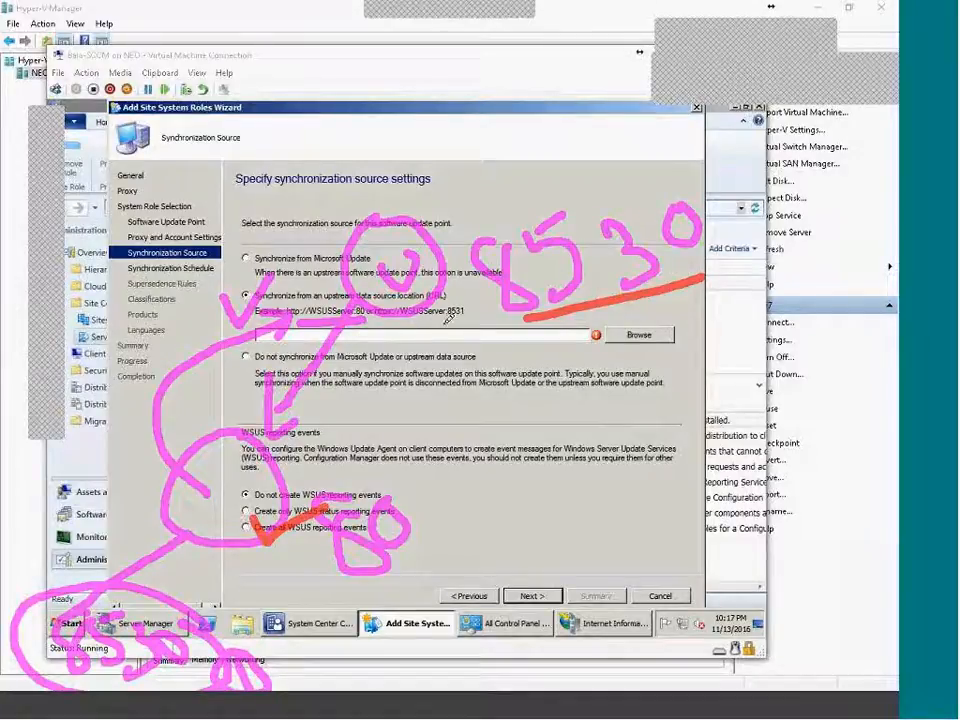
left_click_drag(434, 322, 498, 316)
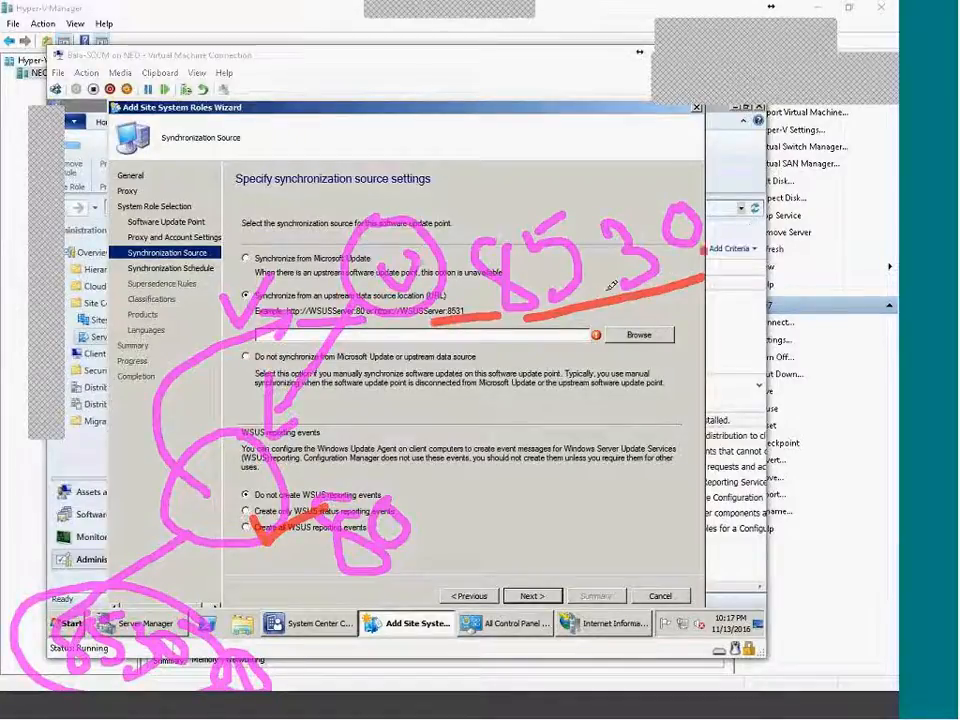
left_click_drag(710, 250, 520, 320)
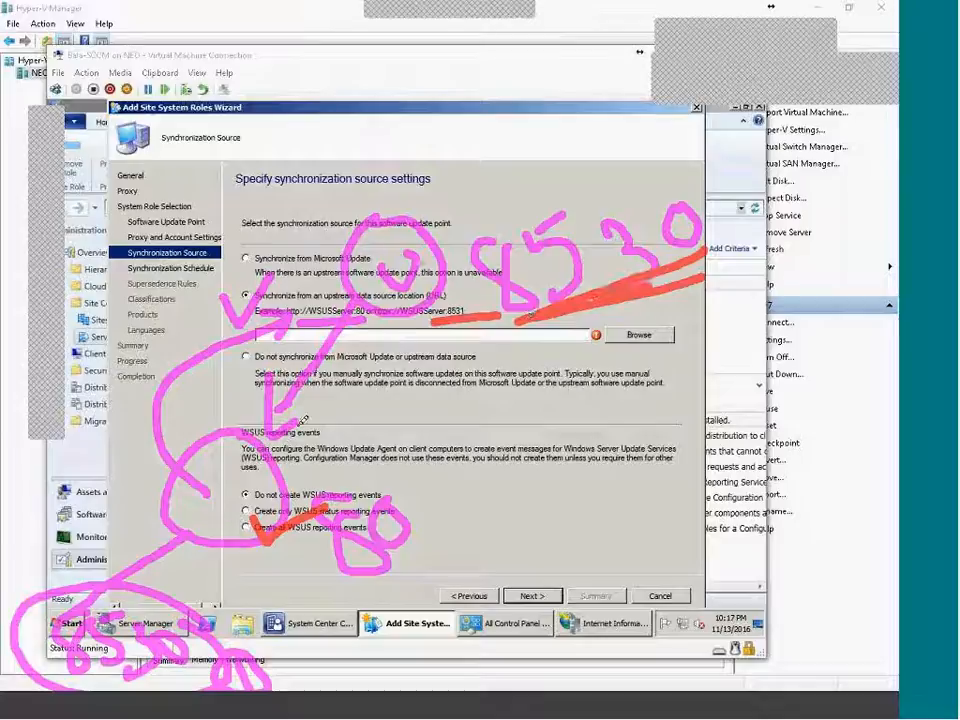
left_click_drag(338, 342, 272, 440)
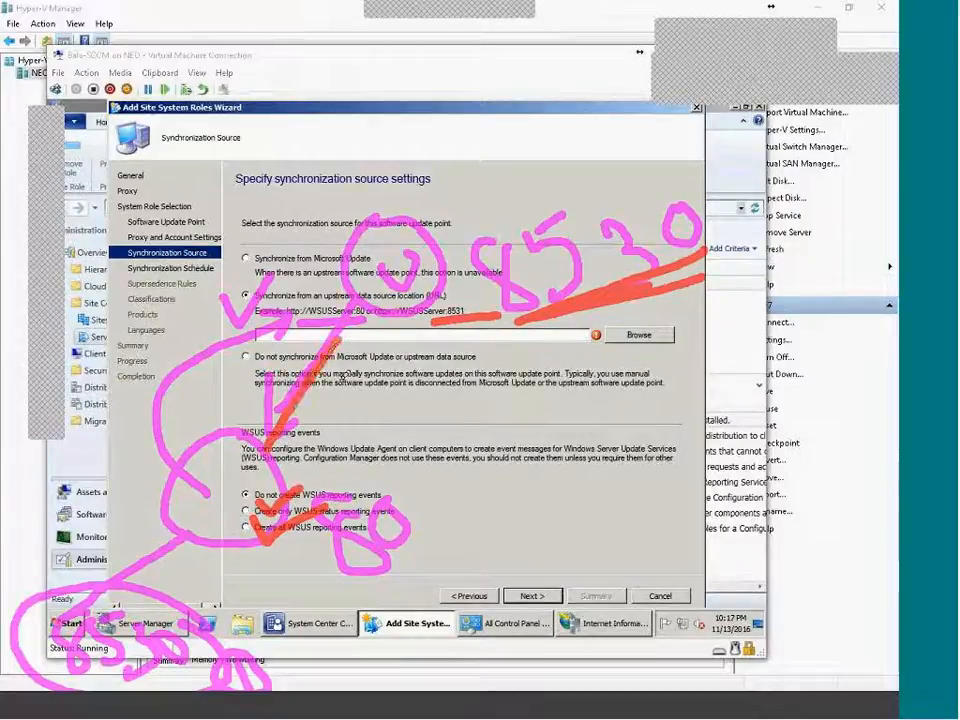
mouse_move(368, 448)
left_mouse_down()
mouse_move(394, 502)
mouse_move(386, 460)
left_mouse_up()
mouse_move(434, 447)
left_mouse_down()
mouse_move(404, 458)
mouse_move(410, 489)
mouse_move(478, 514)
left_mouse_up()
mouse_move(252, 628)
left_mouse_down()
mouse_move(256, 648)
mouse_move(277, 610)
left_mouse_up()
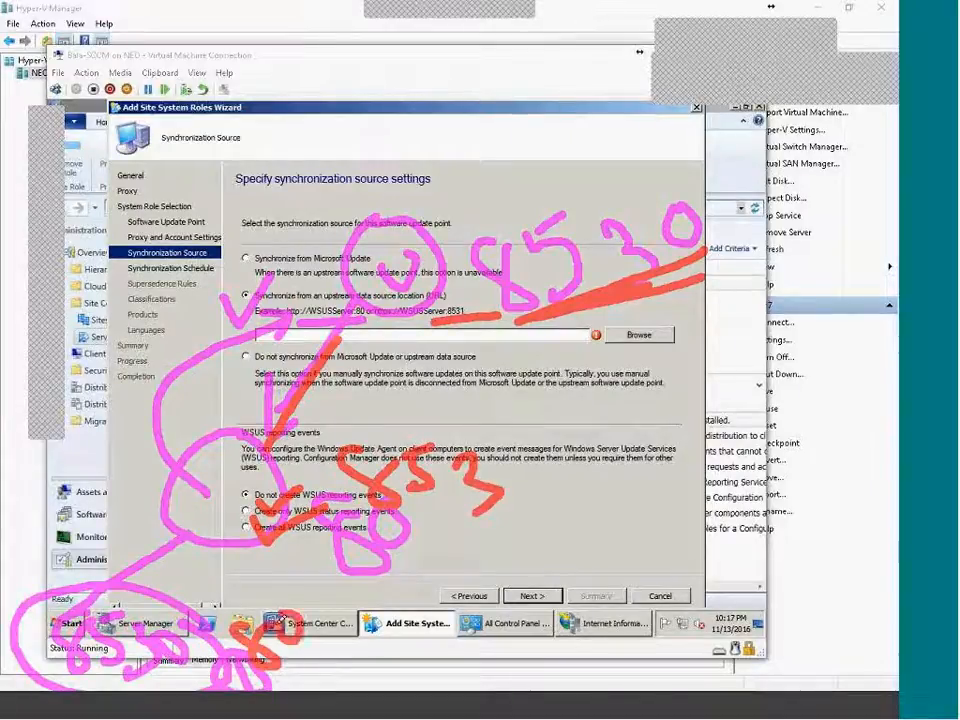
mouse_move(27, 608)
left_mouse_down()
mouse_move(7, 496)
mouse_move(36, 512)
mouse_move(45, 495)
left_mouse_up()
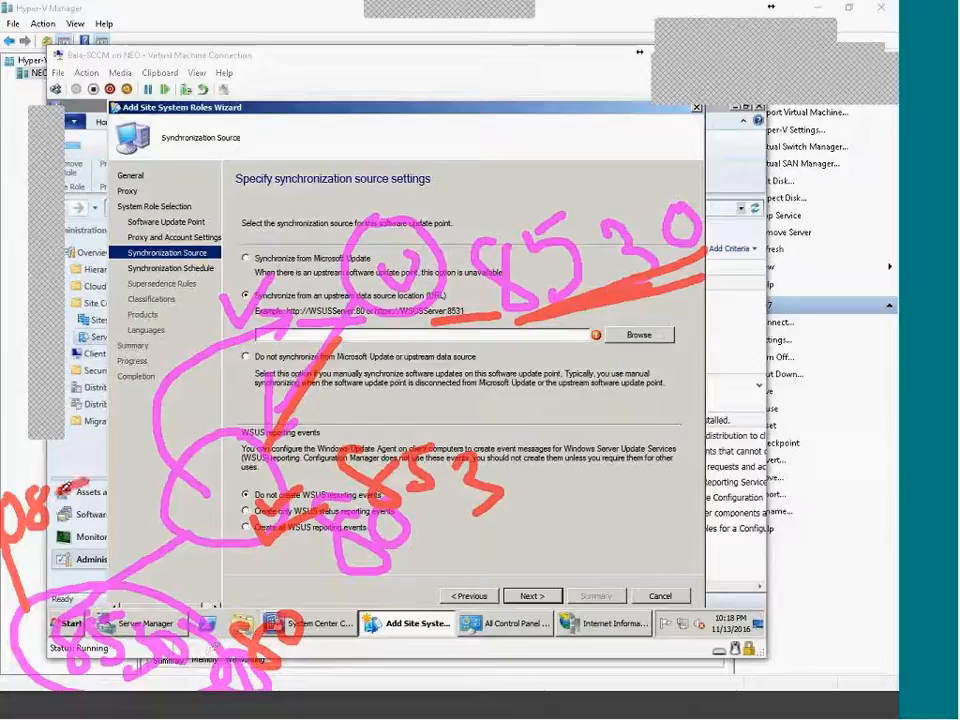
key("Escape")
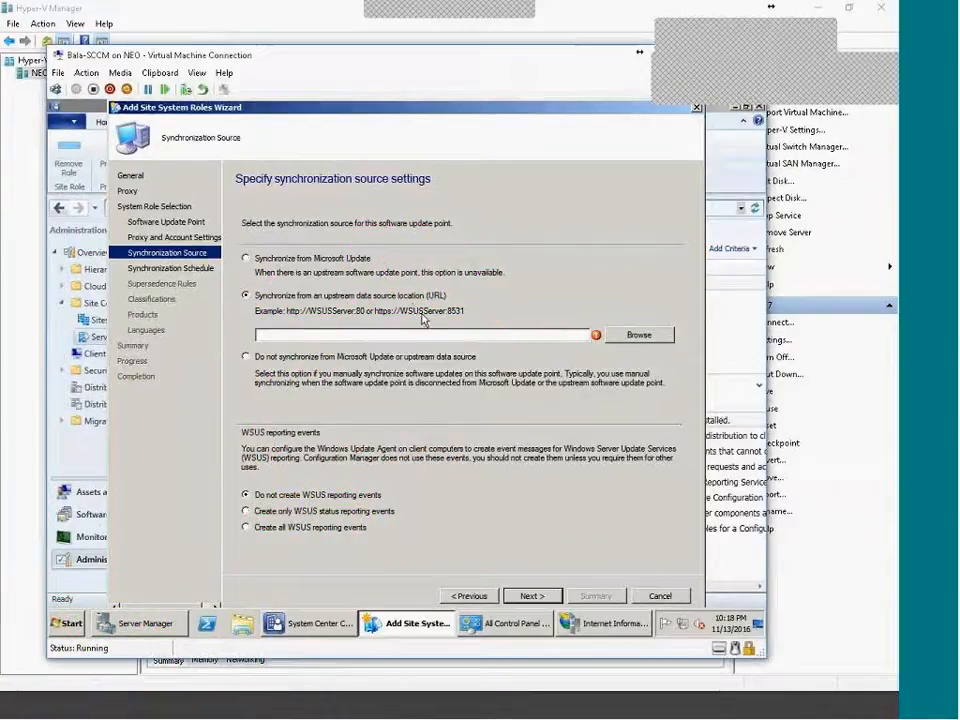
Sync from Microsoft Update and enable scheduled synchronization running every 1 day.
left_click(256, 258)
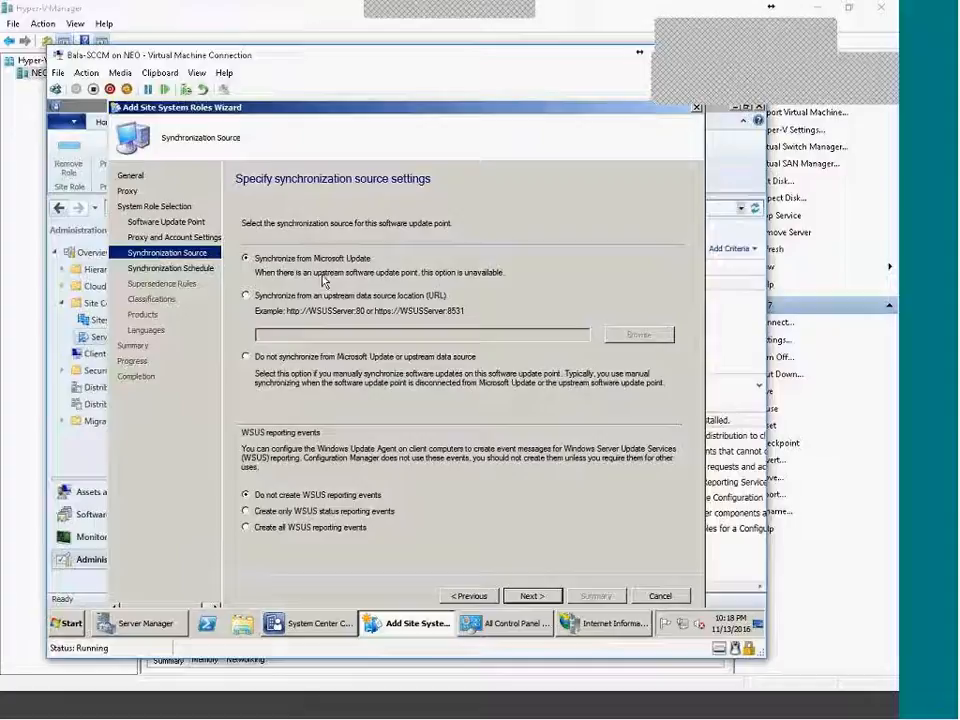
left_click(551, 598)
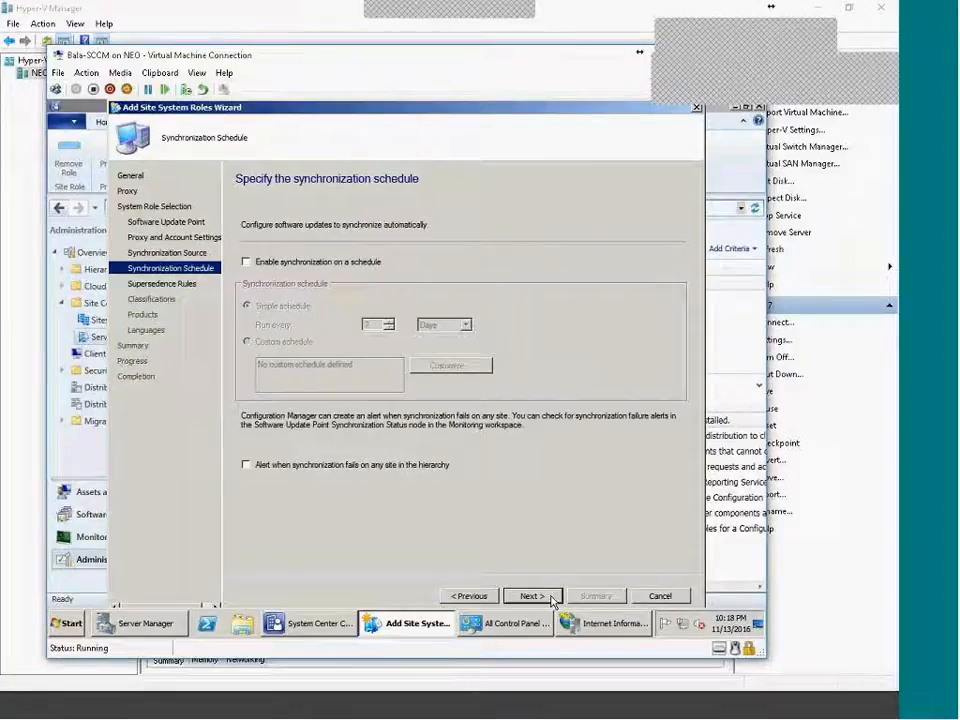
left_click(374, 262)
double_click(368, 325)
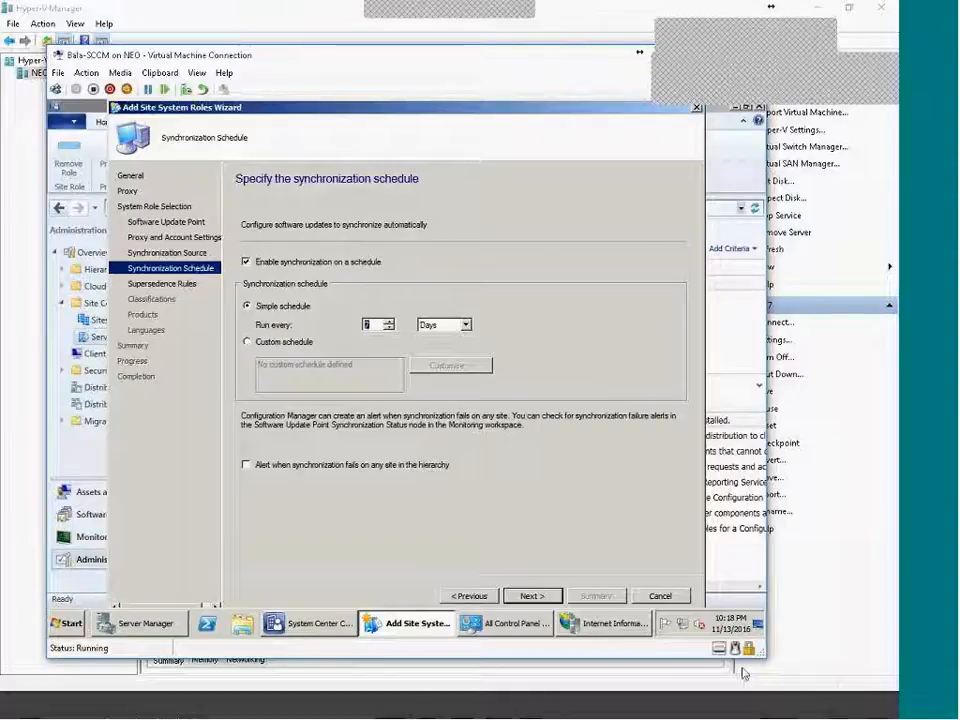
double_click(366, 325)
type("1")
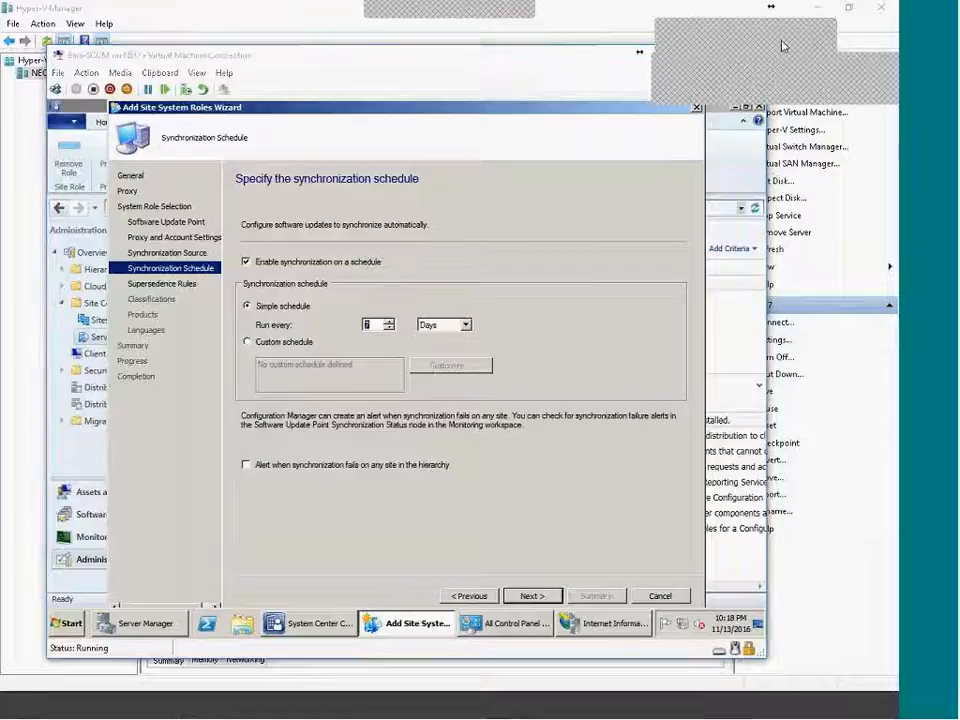
left_click(531, 596)
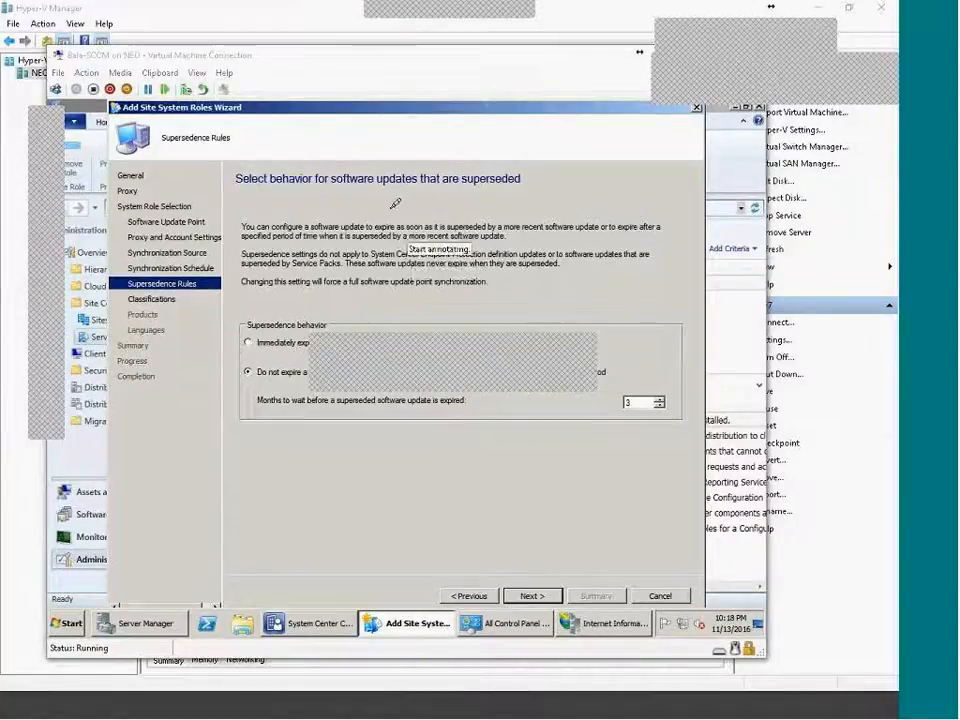
mouse_move(377, 217)
left_mouse_down()
mouse_move(392, 238)
mouse_move(440, 188)
mouse_move(440, 245)
mouse_move(422, 240)
left_mouse_up()
mouse_move(277, 233)
left_mouse_down()
mouse_move(302, 276)
mouse_move(357, 267)
left_mouse_up()
mouse_move(480, 184)
left_mouse_down()
mouse_move(504, 217)
mouse_move(552, 190)
mouse_move(548, 135)
mouse_move(265, 195)
mouse_move(250, 280)
mouse_move(582, 165)
left_mouse_up()
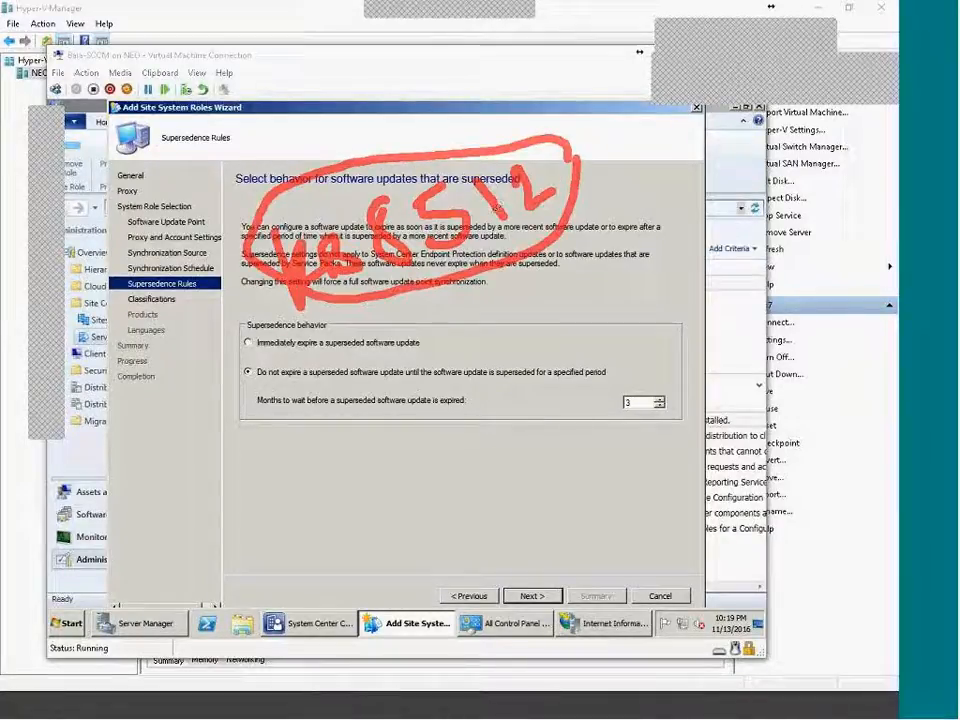
mouse_move(415, 283)
left_mouse_down()
mouse_move(415, 341)
mouse_move(444, 334)
left_mouse_up()
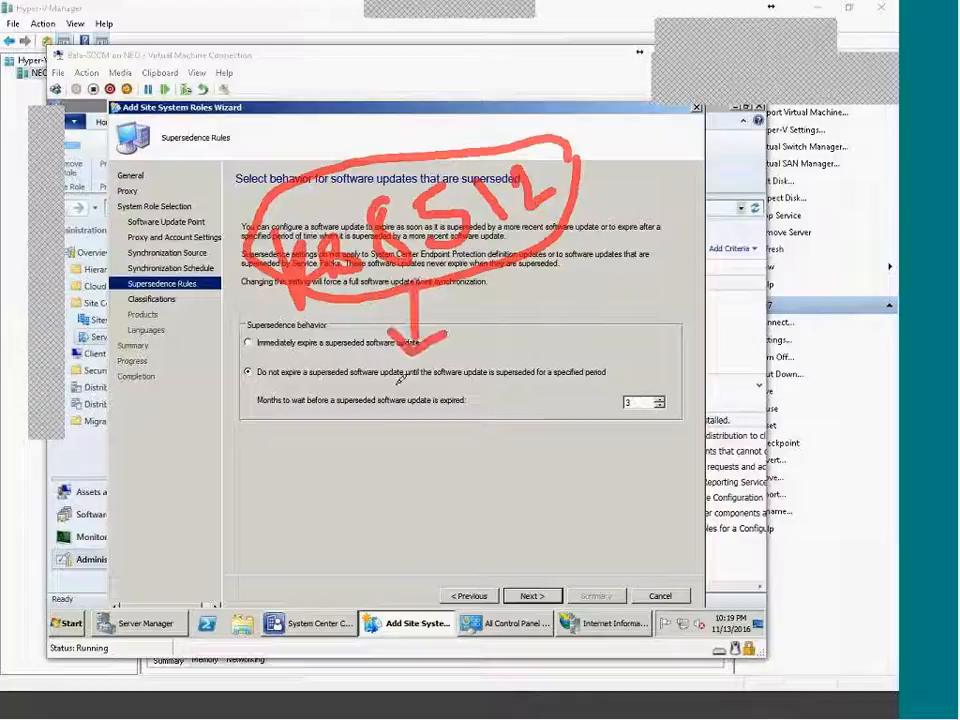
left_click_drag(389, 382, 411, 417)
left_click_drag(373, 404, 403, 378)
left_click_drag(409, 430, 434, 416)
left_click_drag(438, 396, 562, 341)
left_click_drag(529, 340, 548, 358)
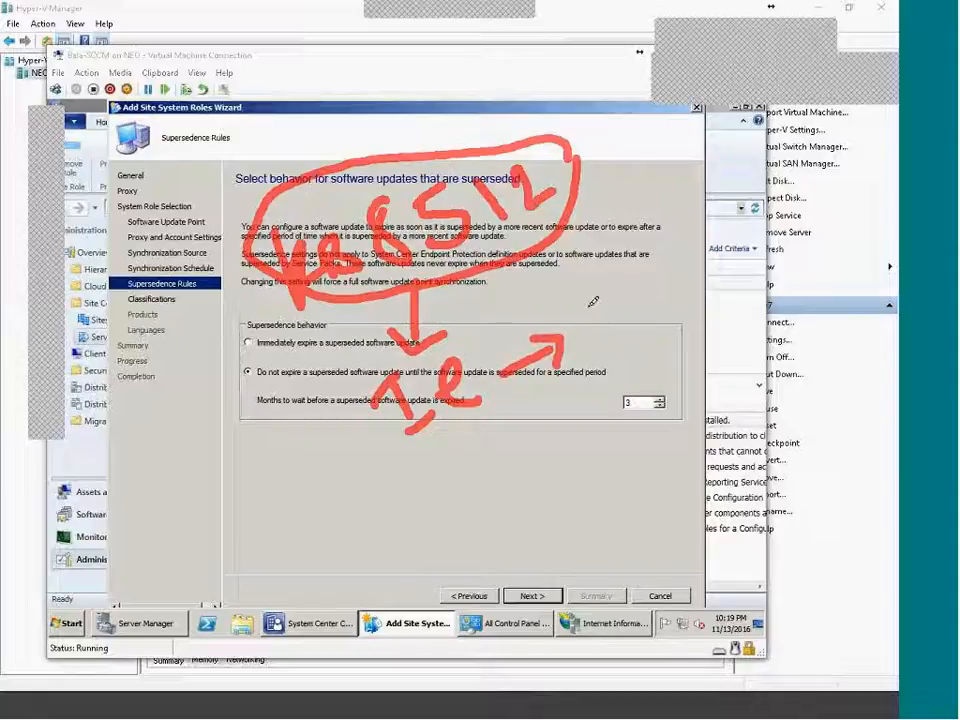
mouse_move(575, 304)
left_mouse_down()
mouse_move(621, 321)
mouse_move(620, 290)
left_mouse_up()
left_click_drag(632, 355, 662, 405)
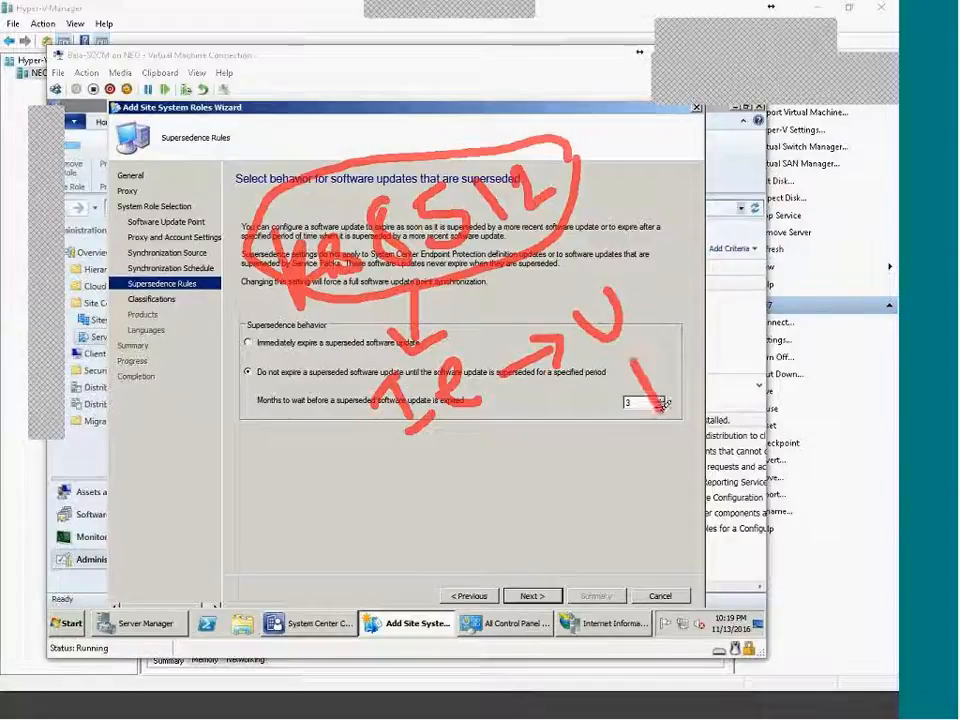
mouse_move(634, 352)
left_mouse_down()
mouse_move(652, 362)
mouse_move(642, 377)
left_mouse_up()
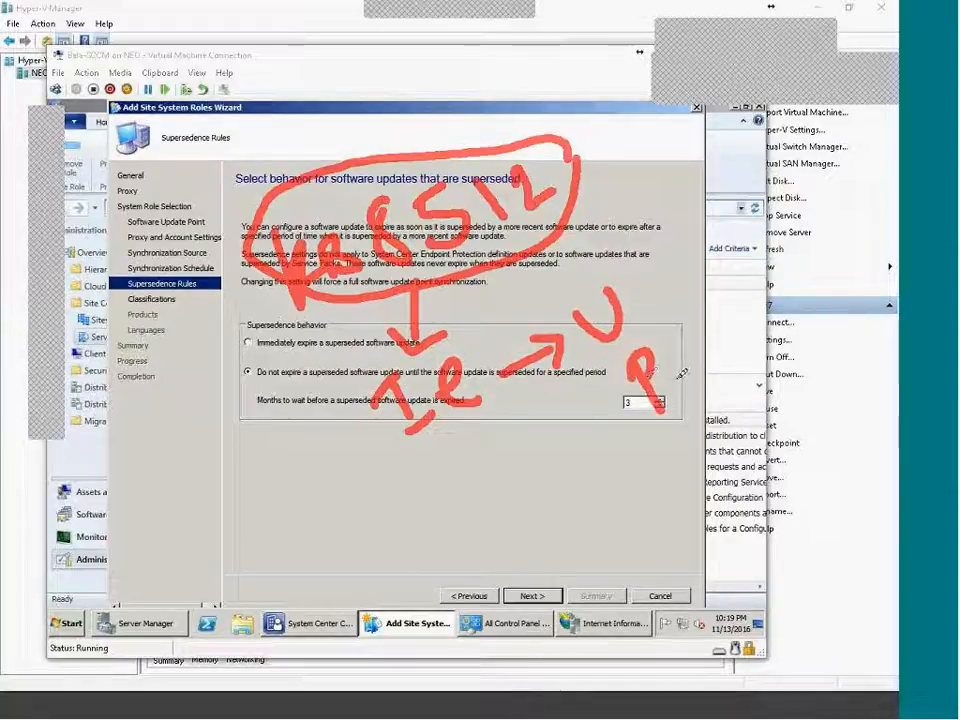
left_click_drag(312, 157, 413, 103)
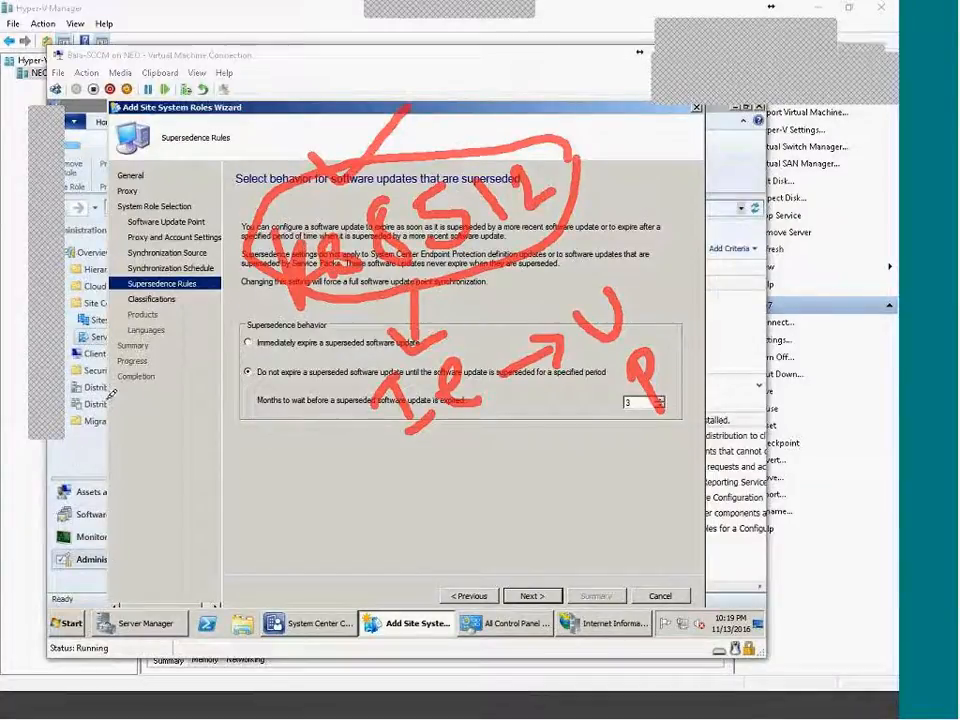
left_click_drag(33, 539, 52, 561)
mouse_move(60, 511)
left_mouse_down()
mouse_move(71, 540)
mouse_move(57, 508)
left_mouse_up()
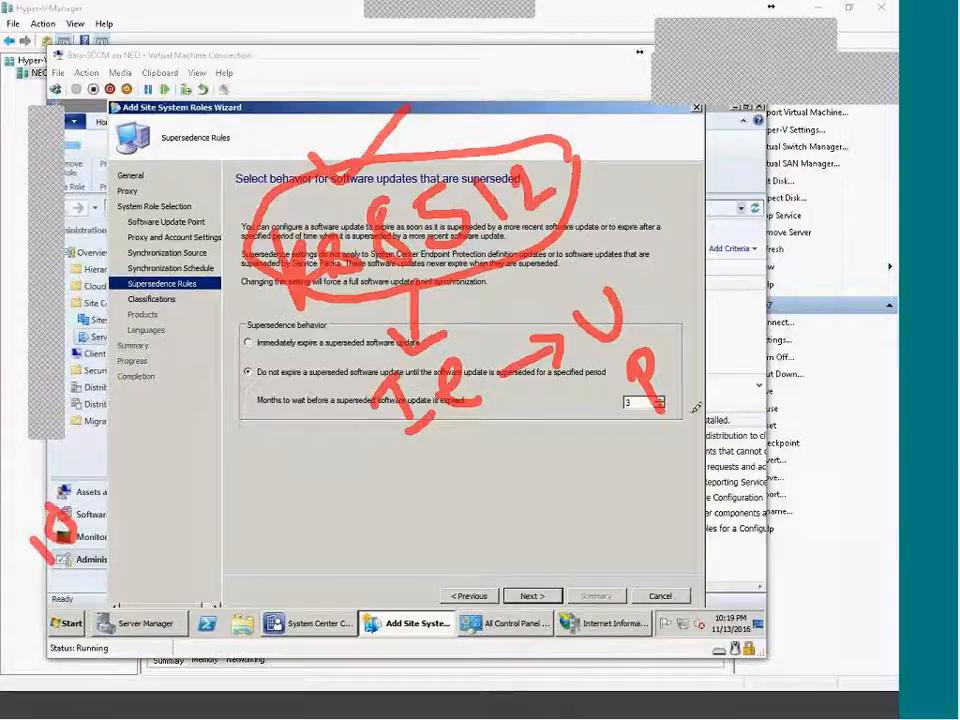
left_click_drag(793, 420, 788, 490)
left_click_drag(853, 405, 858, 480)
left_click_drag(788, 460, 853, 448)
mouse_move(808, 378)
left_mouse_down()
mouse_move(866, 433)
mouse_move(824, 380)
left_mouse_up()
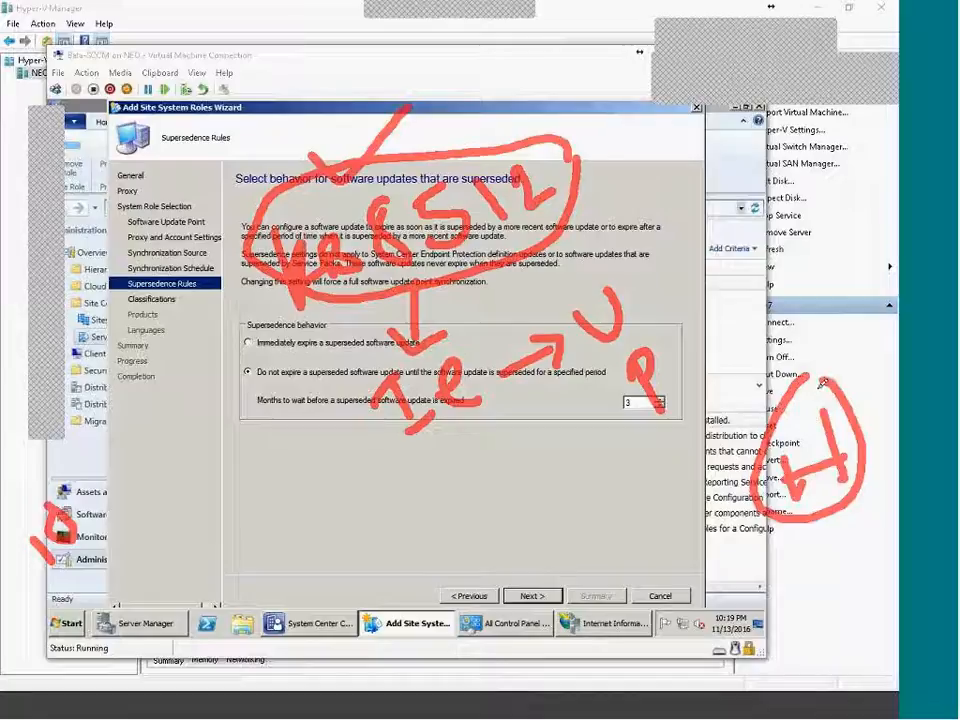
mouse_move(792, 398)
left_mouse_down()
mouse_move(622, 266)
mouse_move(583, 218)
mouse_move(612, 212)
left_mouse_up()
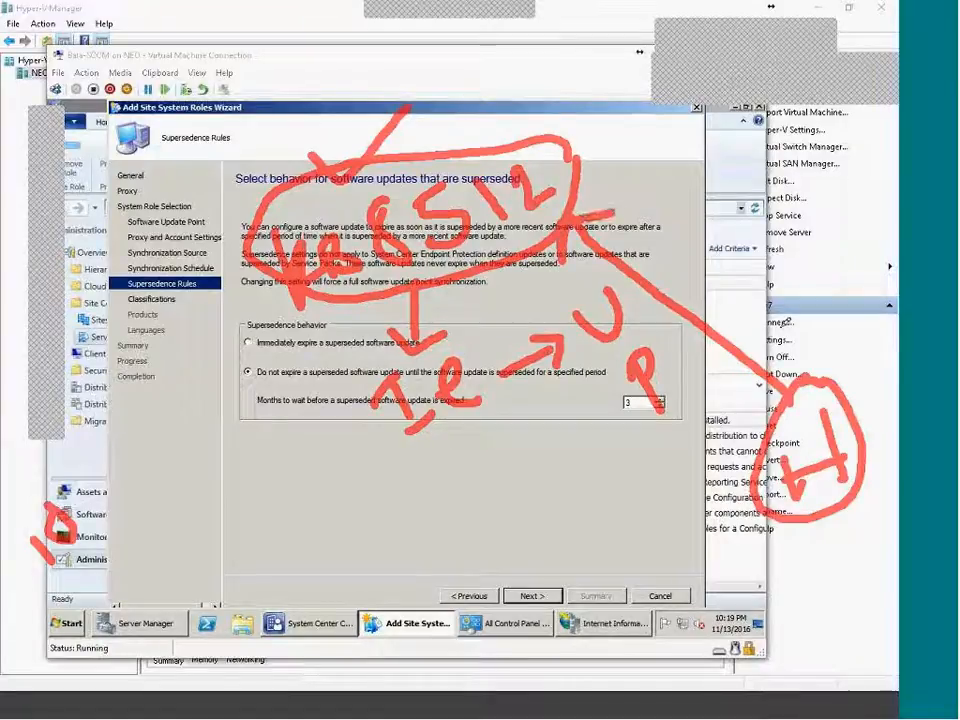
mouse_move(784, 430)
left_mouse_down()
mouse_move(798, 480)
mouse_move(780, 428)
mouse_move(843, 472)
left_mouse_up()
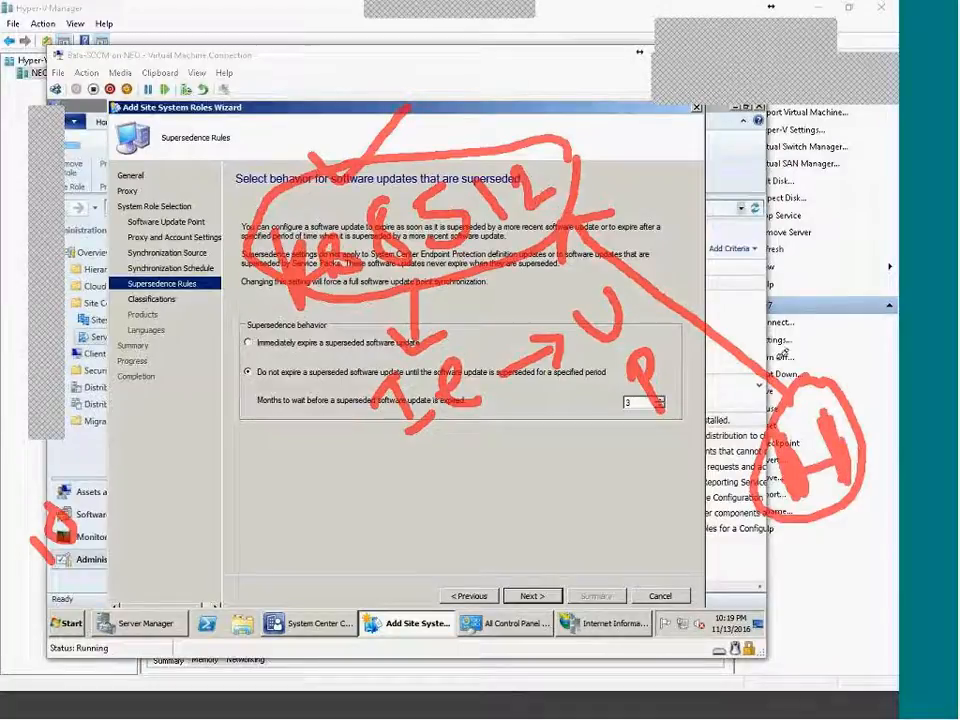
mouse_move(828, 382)
left_mouse_down()
mouse_move(800, 522)
mouse_move(865, 405)
left_mouse_up()
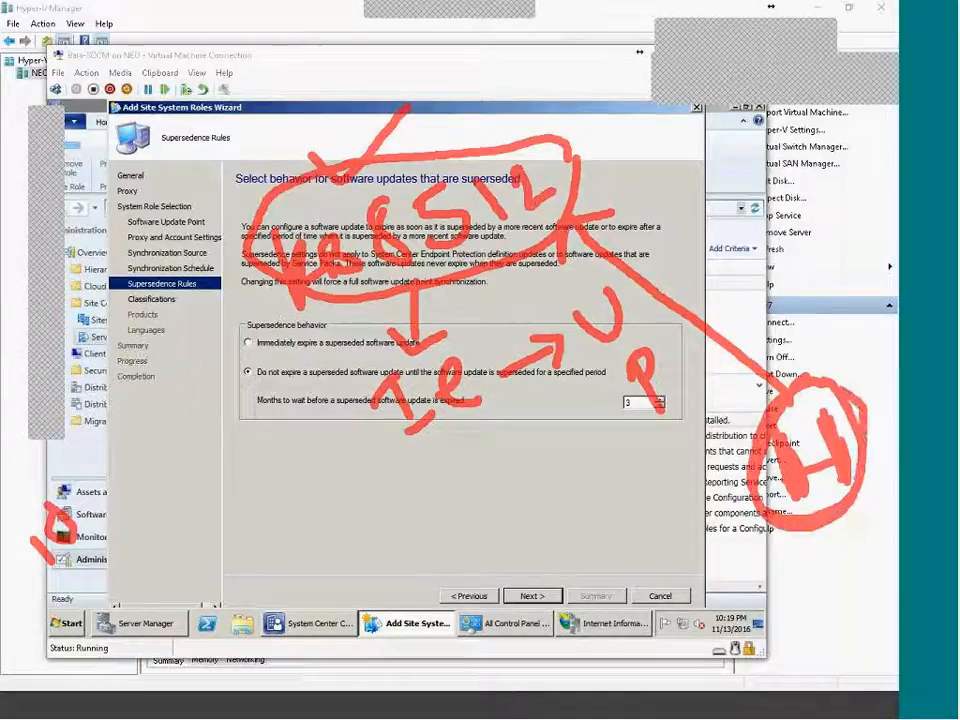
mouse_move(574, 211)
left_mouse_down()
mouse_move(574, 266)
mouse_move(616, 218)
left_mouse_up()
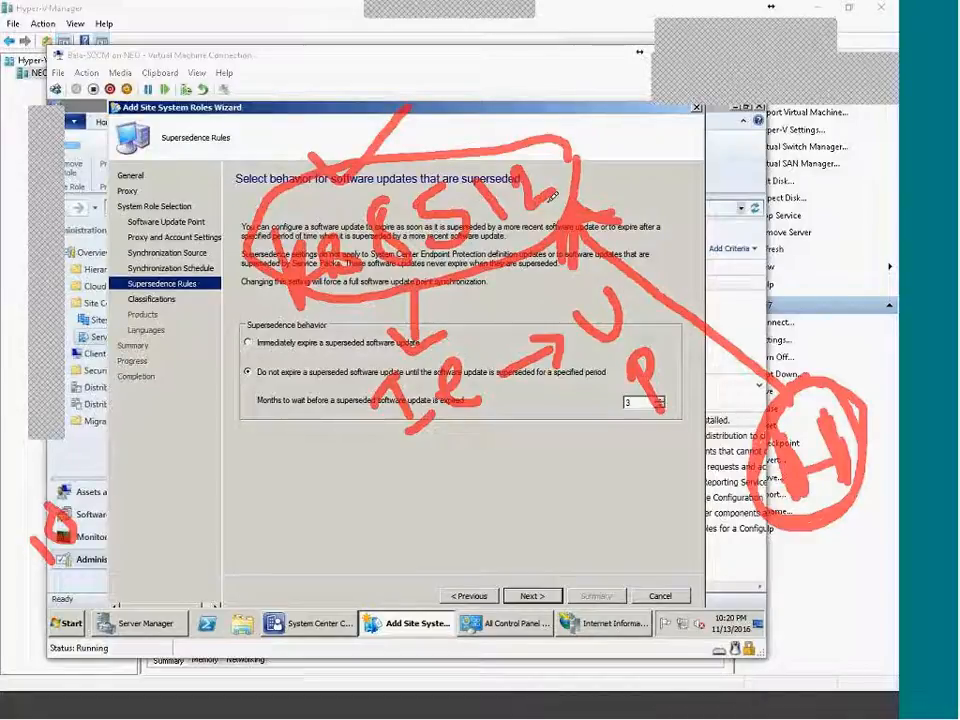
mouse_move(850, 400)
left_mouse_down()
mouse_move(857, 320)
mouse_move(760, 200)
mouse_move(590, 160)
left_mouse_up()
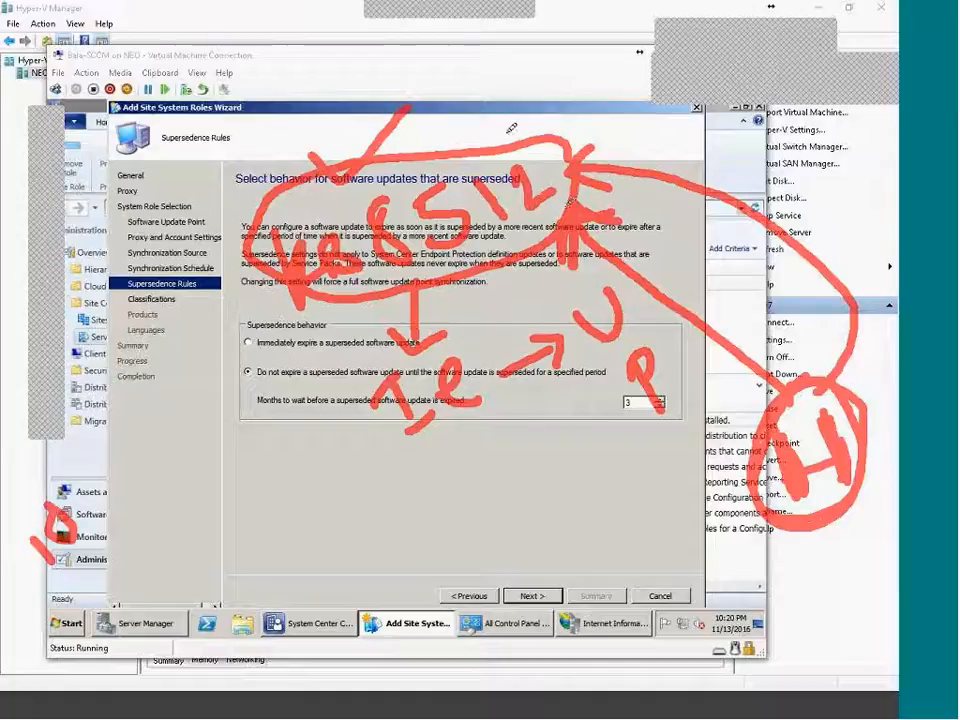
left_click_drag(562, 98, 567, 117)
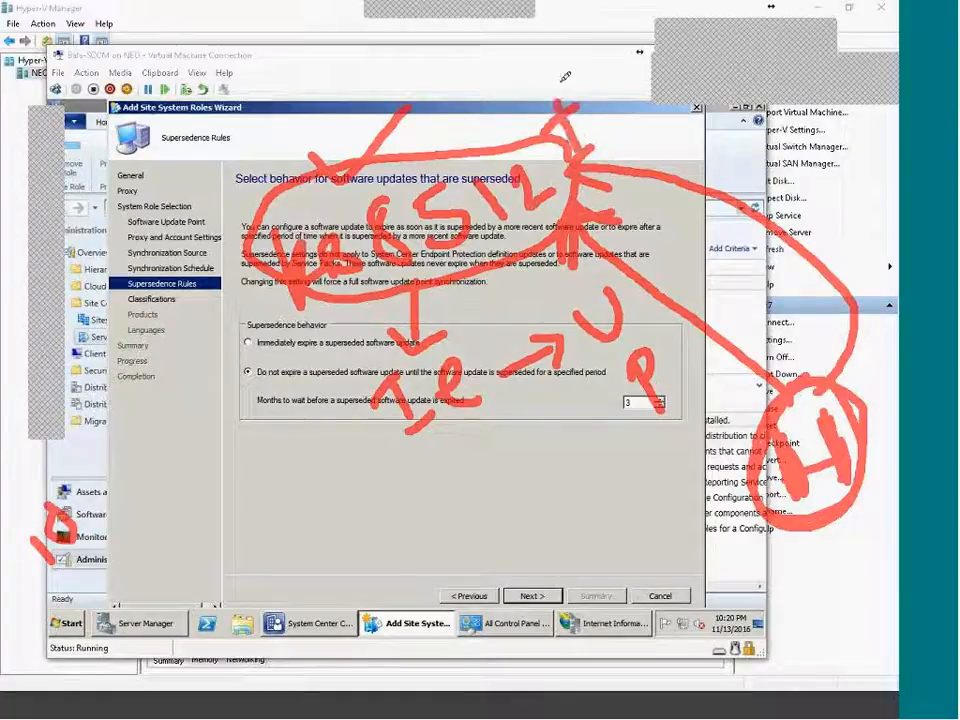
mouse_move(505, 97)
left_mouse_down()
mouse_move(511, 88)
mouse_move(525, 113)
mouse_move(514, 132)
left_mouse_up()
left_click_drag(469, 103, 490, 143)
mouse_move(410, 112)
left_mouse_down()
mouse_move(376, 148)
mouse_move(412, 142)
mouse_move(430, 120)
mouse_move(427, 149)
left_mouse_up()
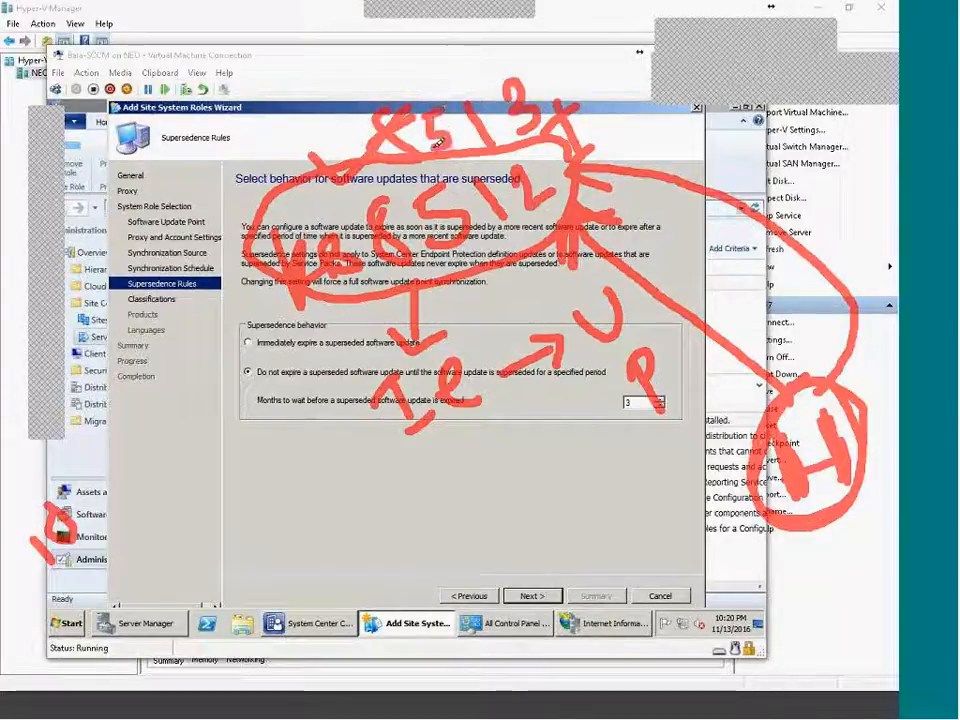
mouse_move(543, 73)
left_mouse_down()
mouse_move(387, 48)
mouse_move(318, 105)
mouse_move(372, 186)
left_mouse_up()
mouse_move(350, 298)
left_mouse_down()
mouse_move(270, 309)
mouse_move(336, 123)
mouse_move(345, 155)
left_mouse_up()
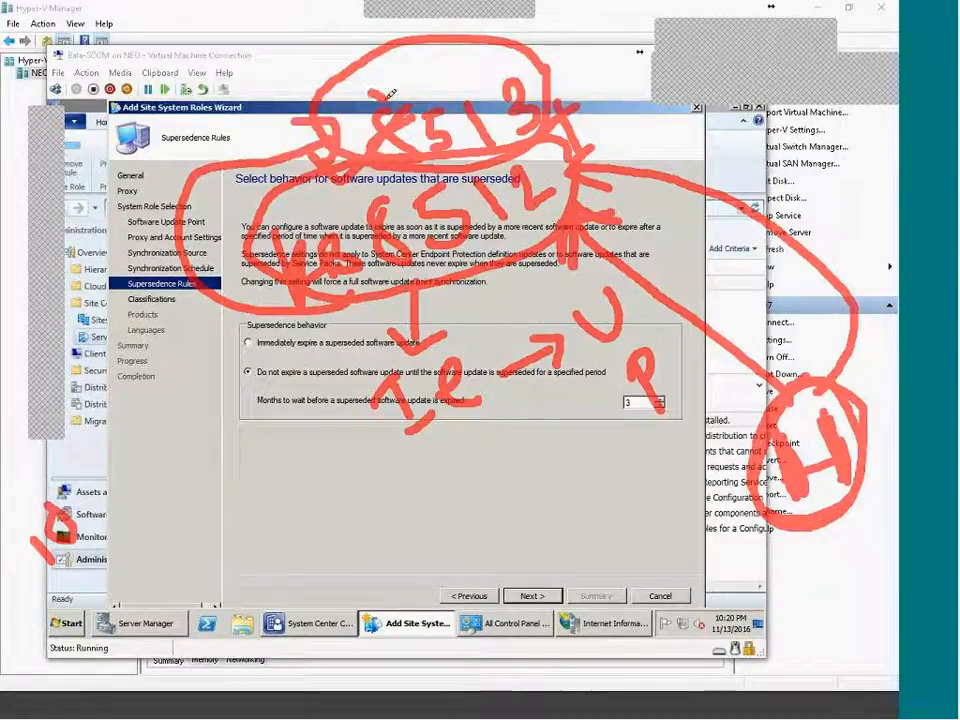
left_click_drag(373, 96, 443, 57)
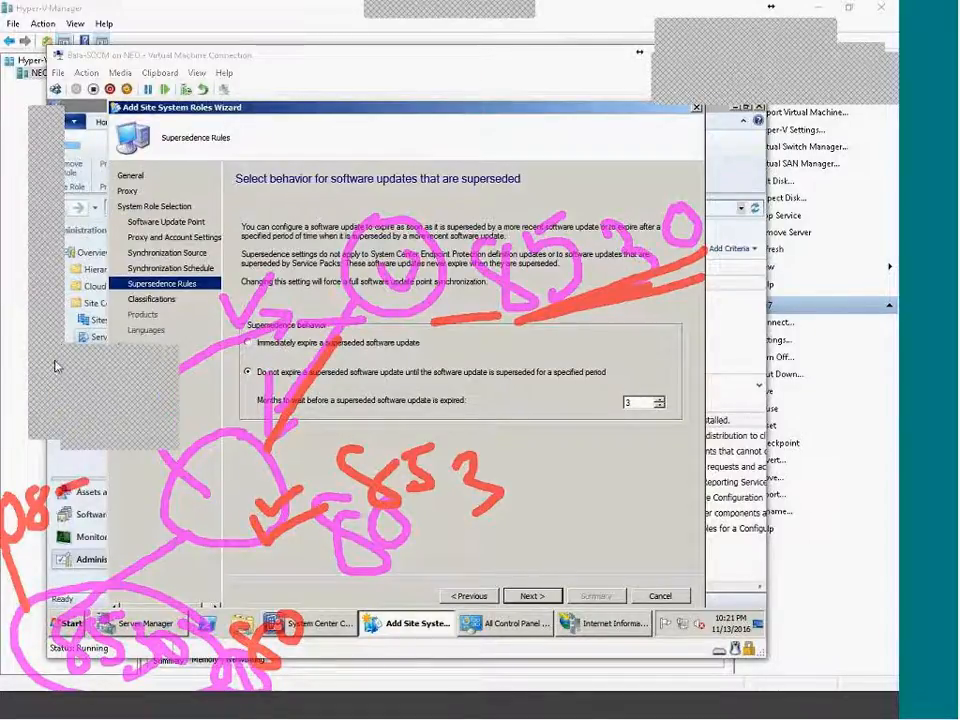
left_click(128, 432)
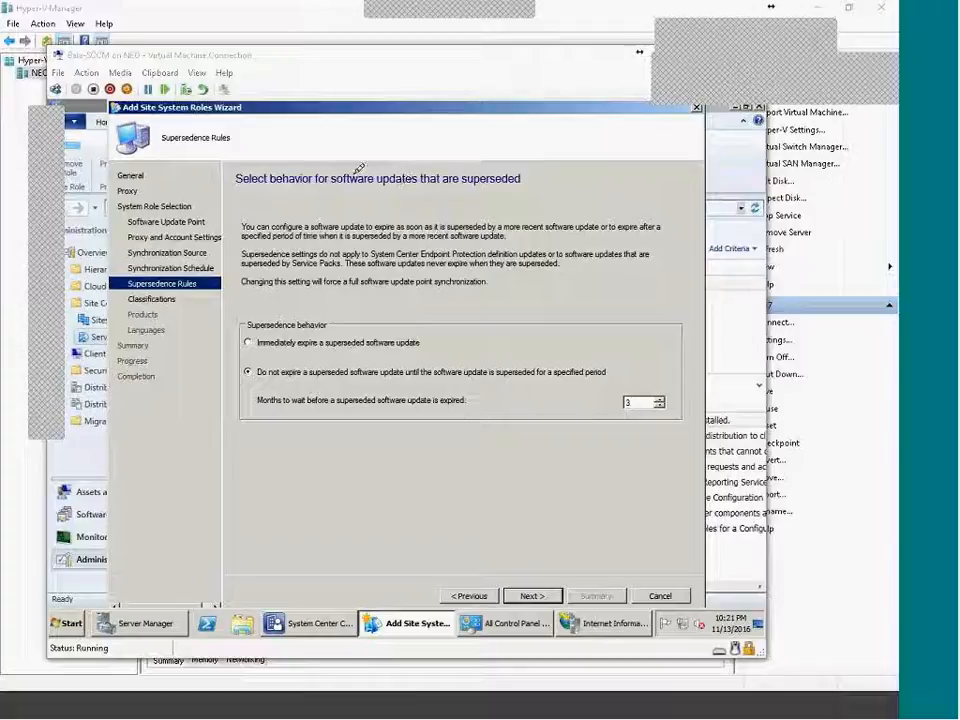
left_click_drag(388, 162, 408, 264)
mouse_move(427, 207)
left_mouse_down()
mouse_move(383, 170)
mouse_move(386, 220)
mouse_move(406, 222)
mouse_move(436, 172)
mouse_move(460, 188)
mouse_move(434, 213)
mouse_move(367, 202)
left_mouse_up()
left_click_drag(368, 250, 300, 351)
mouse_move(411, 281)
left_mouse_down()
mouse_move(495, 403)
mouse_move(496, 391)
left_mouse_up()
left_click_drag(428, 222, 670, 308)
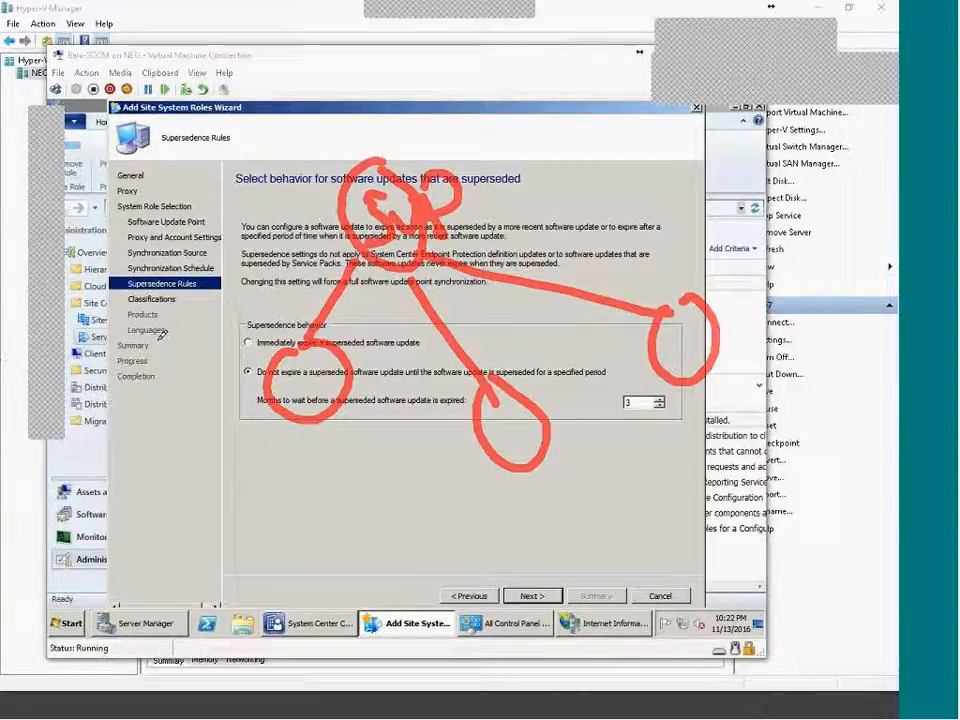
left_click_drag(100, 56, 155, 50)
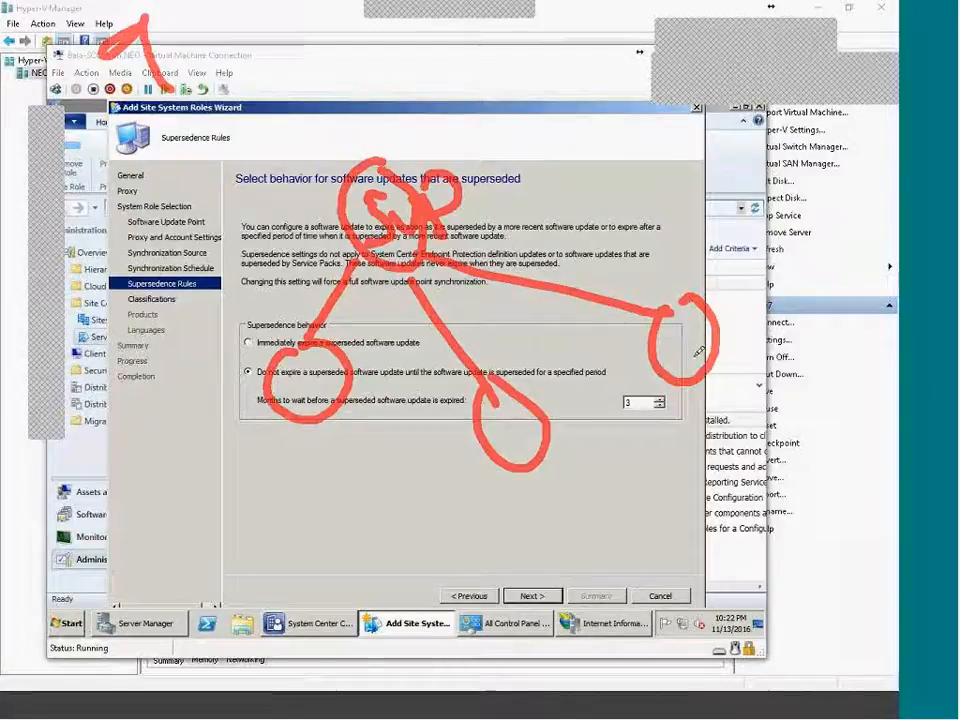
mouse_move(773, 568)
left_mouse_down()
mouse_move(789, 591)
mouse_move(768, 550)
left_mouse_up()
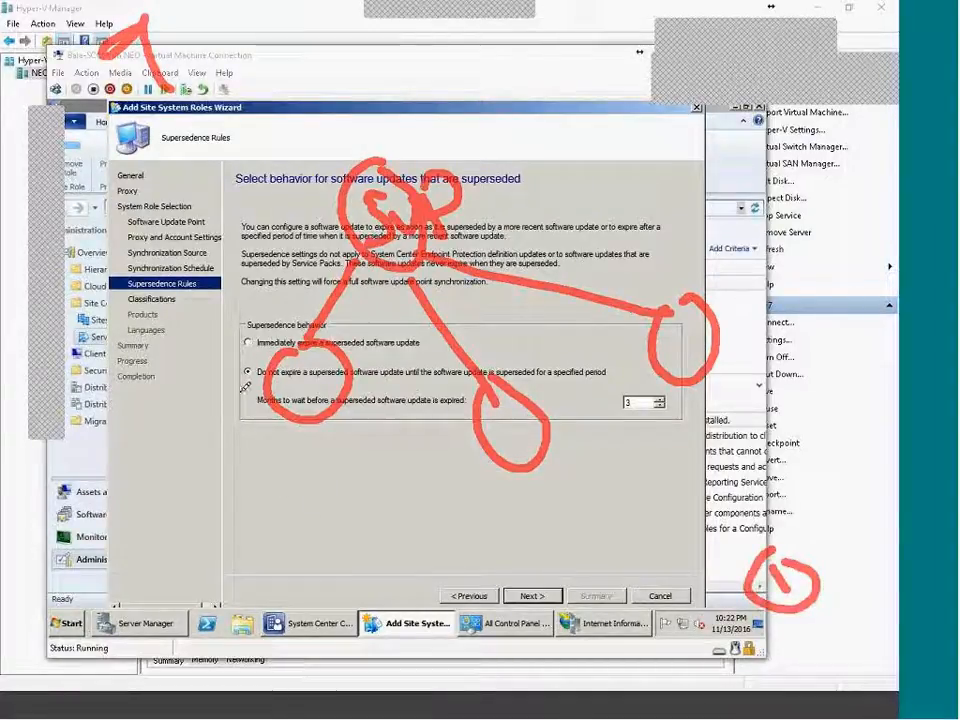
mouse_move(330, 312)
left_mouse_down()
mouse_move(261, 521)
mouse_move(339, 306)
left_mouse_up()
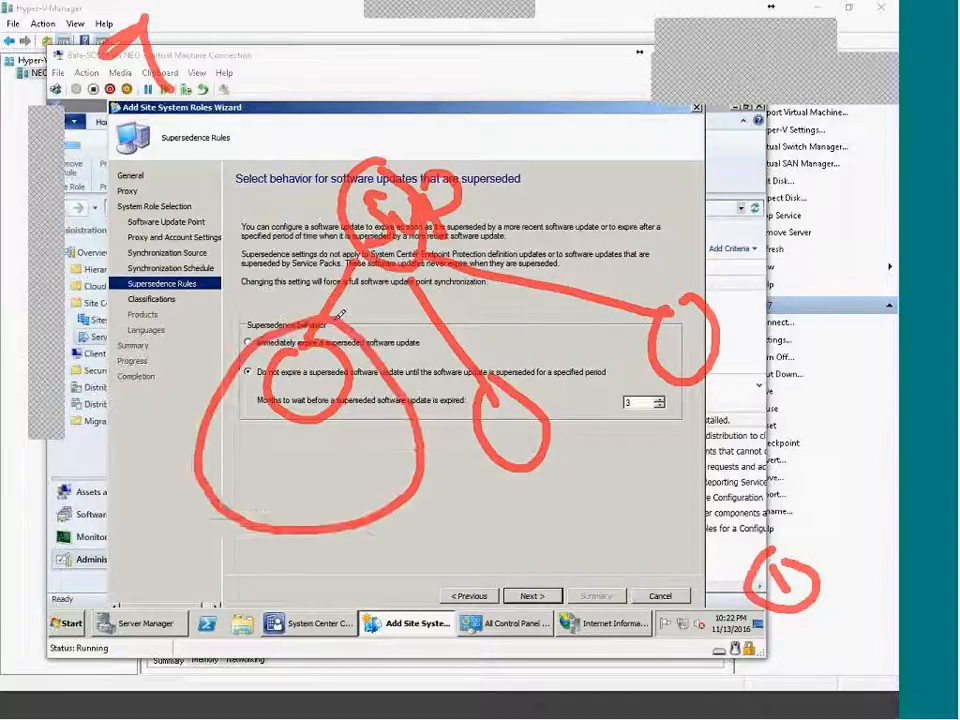
mouse_move(222, 462)
left_mouse_down()
mouse_move(238, 488)
mouse_move(236, 459)
mouse_move(297, 461)
mouse_move(289, 464)
left_mouse_up()
mouse_move(318, 455)
left_mouse_down()
mouse_move(331, 470)
mouse_move(321, 450)
left_mouse_up()
left_click_drag(146, 410, 191, 450)
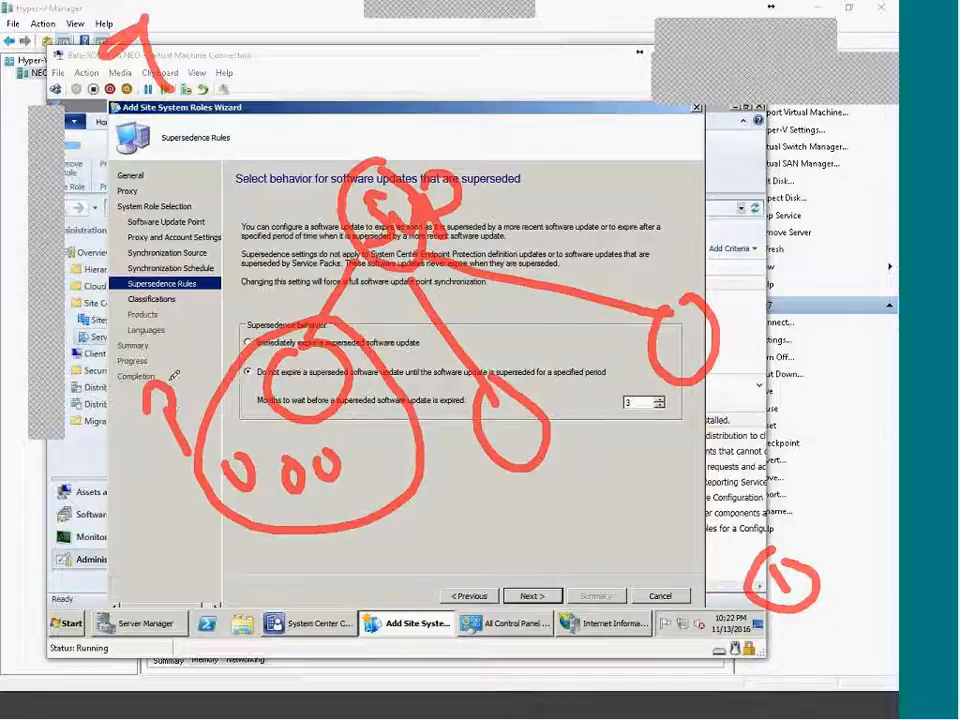
left_click_drag(163, 355, 250, 299)
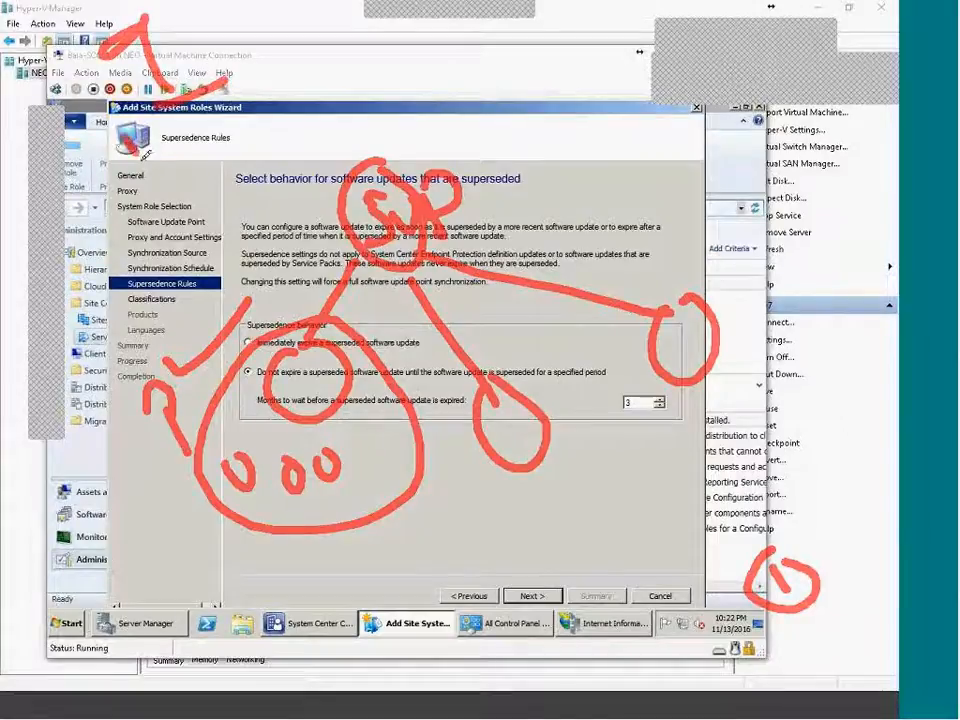
mouse_move(158, 150)
left_mouse_down()
mouse_move(238, 385)
mouse_move(250, 320)
left_mouse_up()
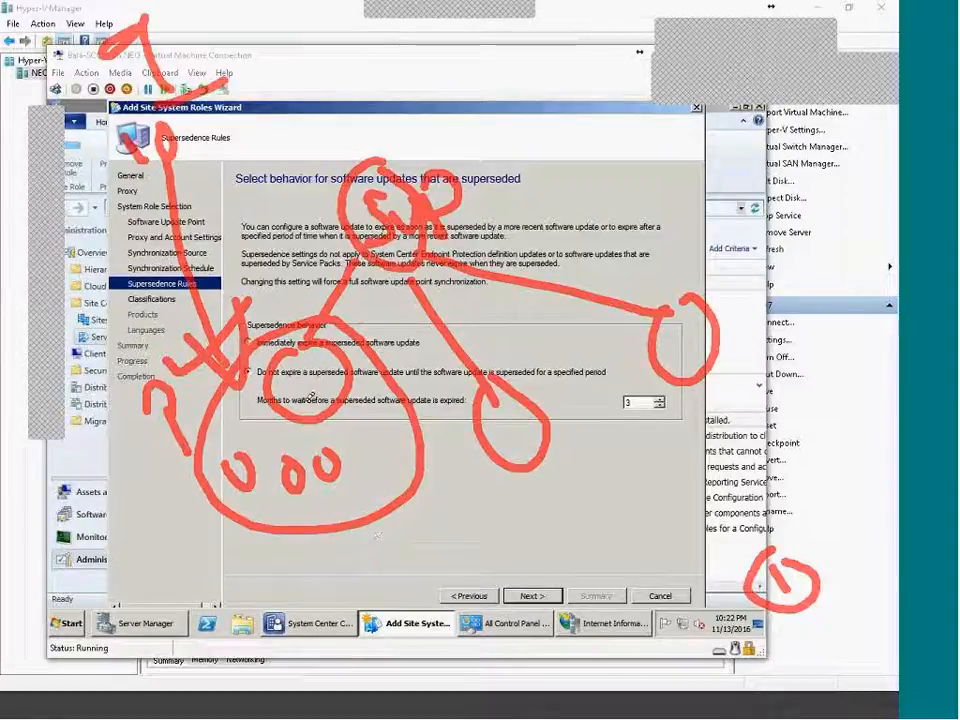
mouse_move(298, 337)
left_mouse_down()
mouse_move(603, 492)
mouse_move(197, 512)
mouse_move(198, 387)
left_mouse_up()
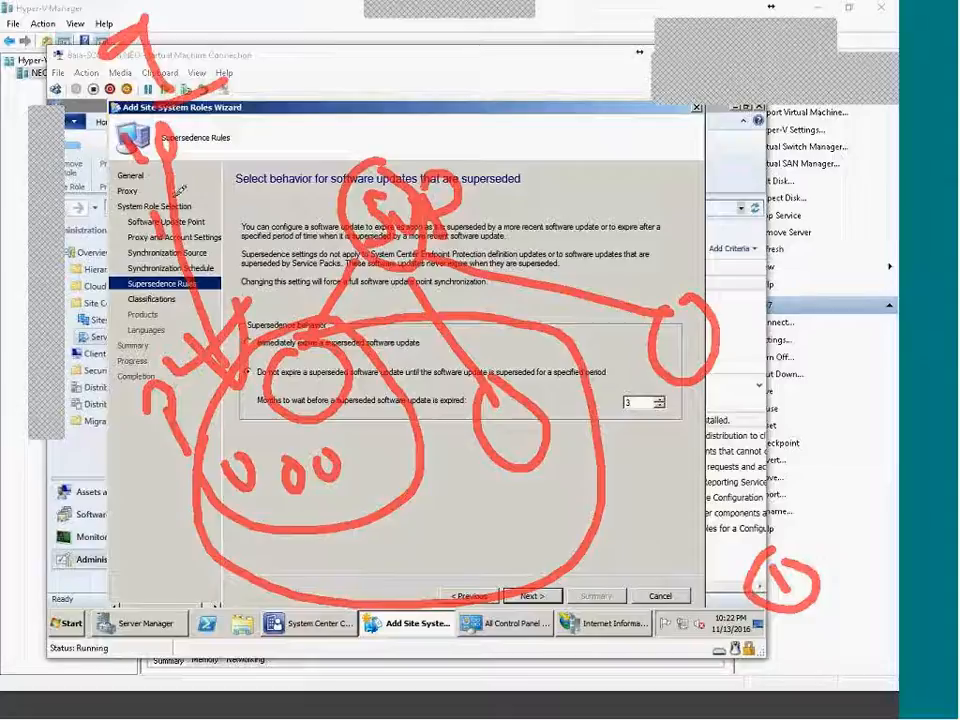
mouse_move(174, 188)
left_mouse_down()
mouse_move(202, 226)
mouse_move(234, 239)
left_mouse_up()
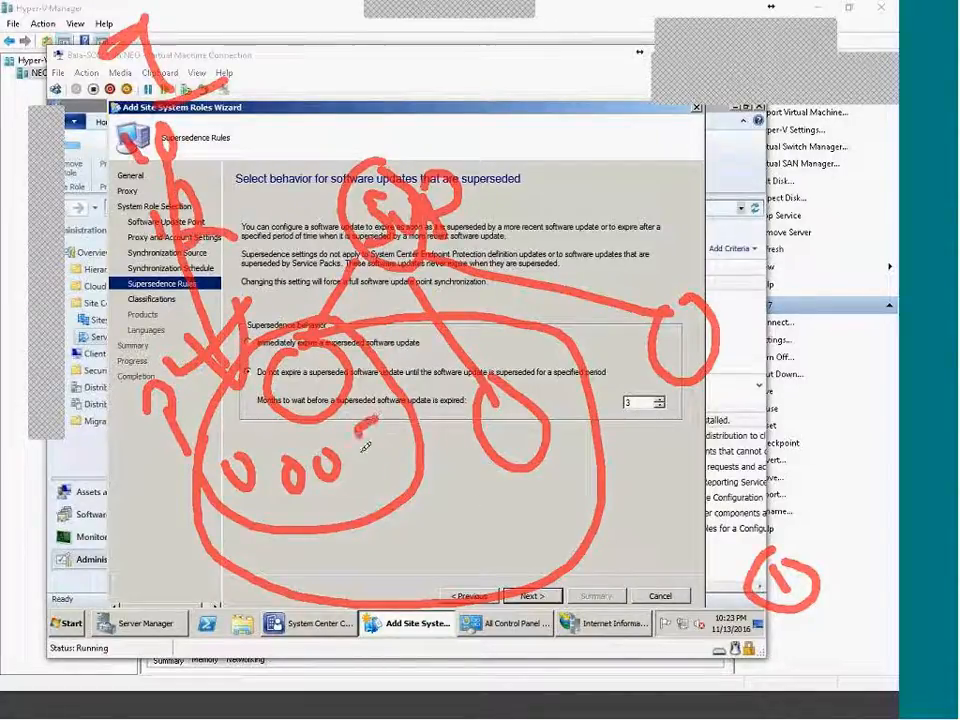
left_click_drag(357, 441, 344, 486)
mouse_move(404, 440)
left_mouse_down()
mouse_move(392, 458)
mouse_move(404, 438)
left_mouse_up()
mouse_move(500, 506)
left_mouse_down()
mouse_move(462, 522)
mouse_move(480, 575)
mouse_move(462, 570)
mouse_move(506, 514)
mouse_move(530, 545)
mouse_move(542, 510)
left_mouse_up()
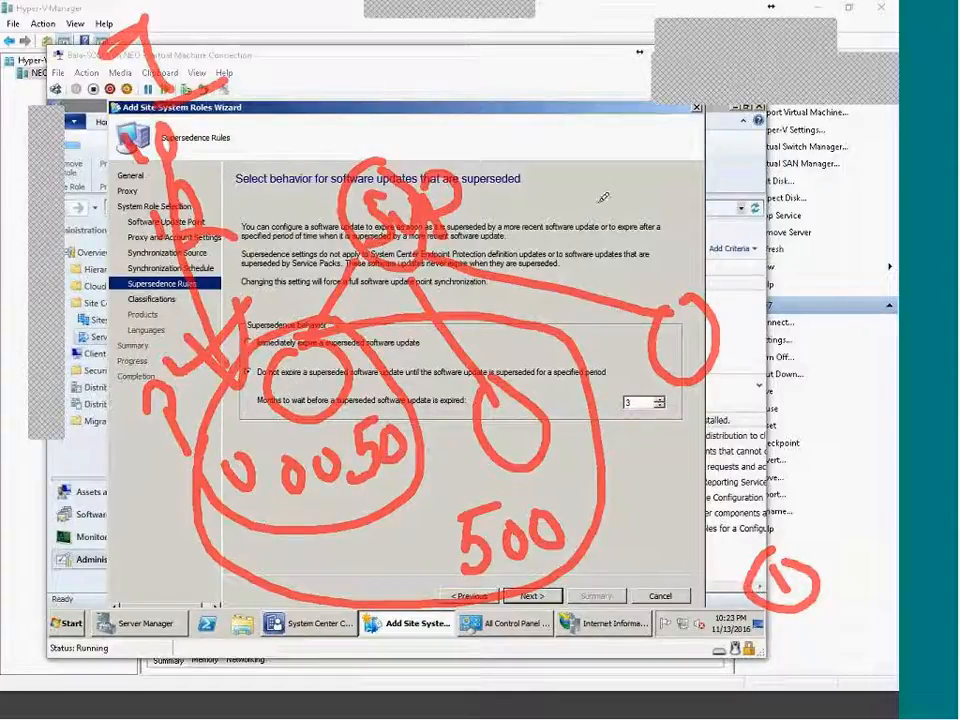
mouse_move(693, 289)
left_mouse_down()
mouse_move(430, 295)
mouse_move(140, 390)
mouse_move(600, 610)
mouse_move(708, 345)
left_mouse_up()
mouse_move(667, 456)
left_mouse_down()
mouse_move(670, 484)
mouse_move(694, 456)
mouse_move(701, 470)
left_mouse_up()
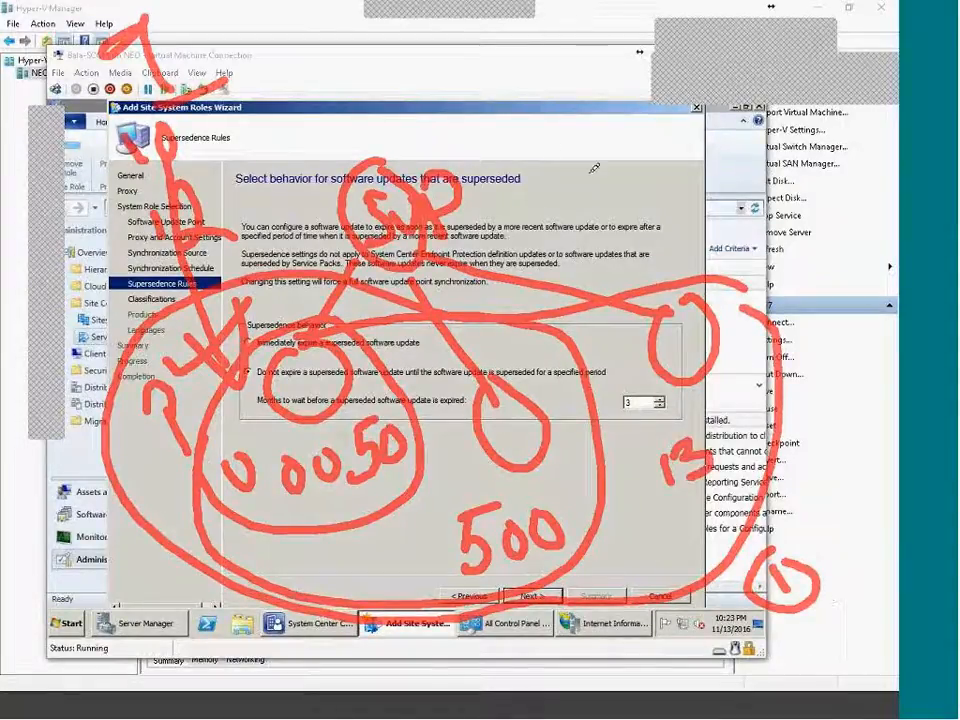
left_click_drag(588, 175, 599, 236)
mouse_move(640, 188)
left_mouse_down()
mouse_move(680, 214)
mouse_move(687, 246)
left_mouse_up()
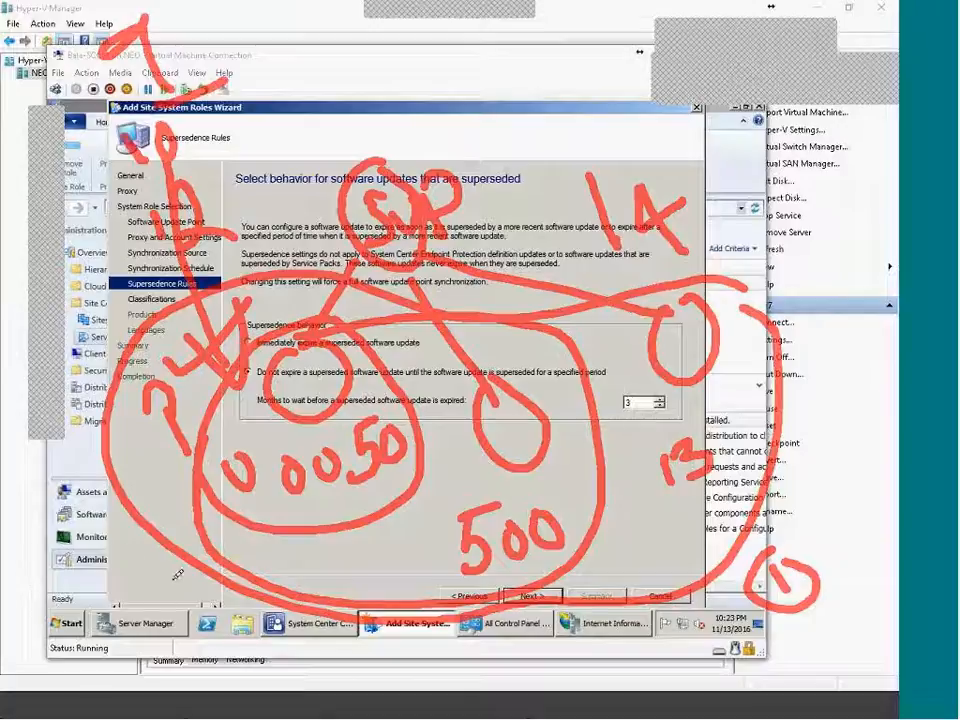
mouse_move(606, 514)
left_mouse_down()
mouse_move(704, 508)
mouse_move(686, 516)
left_mouse_up()
left_click_drag(734, 459, 745, 454)
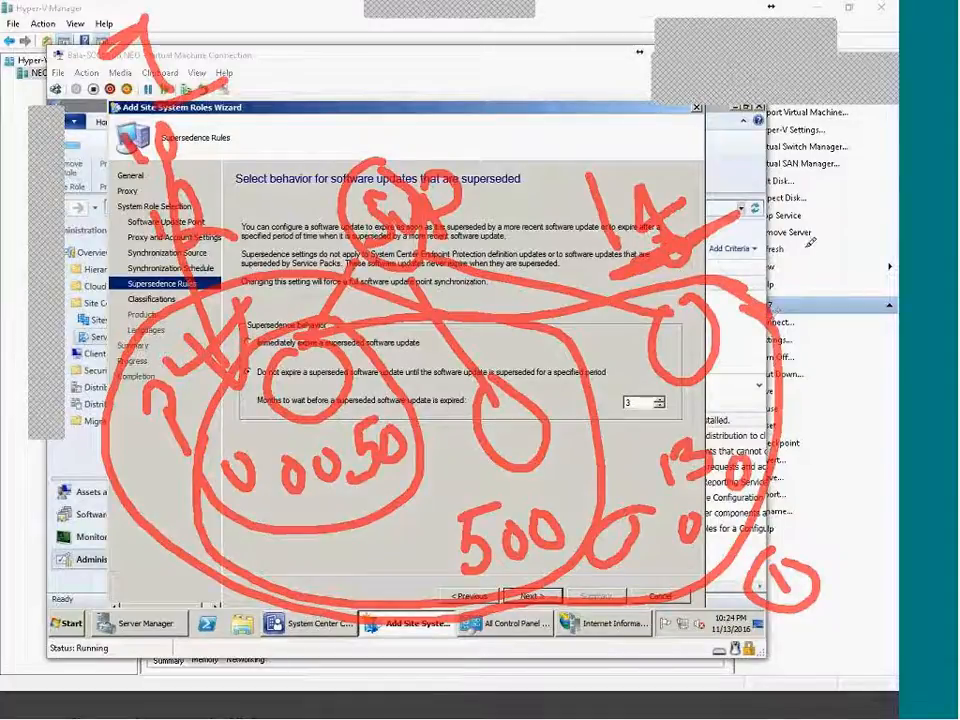
left_click_drag(810, 194, 860, 244)
left_click_drag(843, 188, 828, 249)
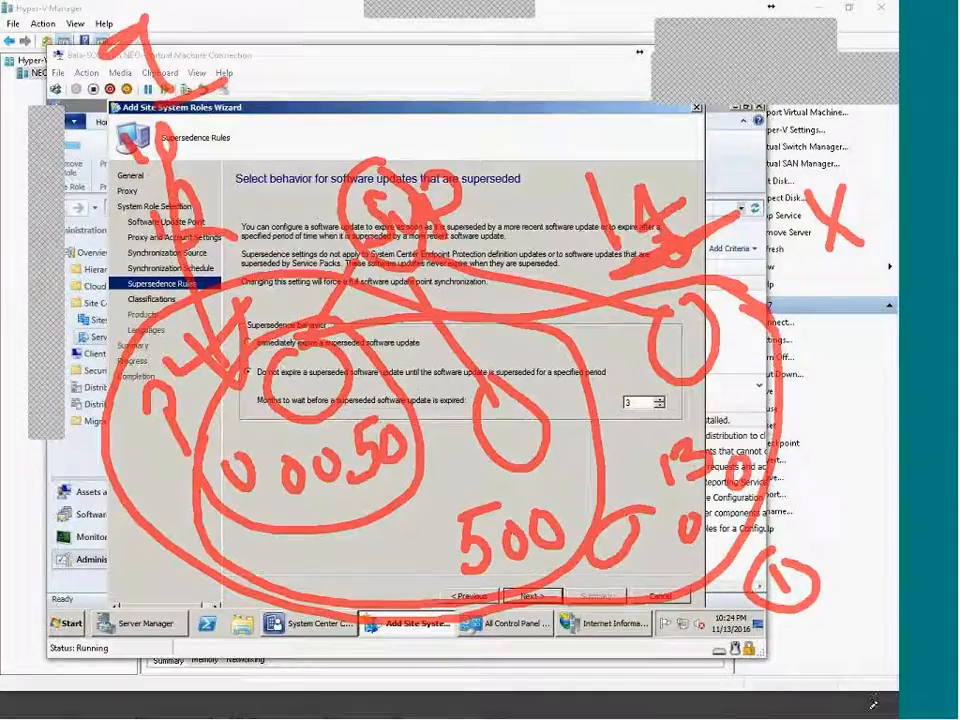
mouse_move(843, 410)
left_mouse_down()
mouse_move(827, 436)
mouse_move(840, 472)
mouse_move(853, 390)
mouse_move(866, 384)
mouse_move(880, 408)
left_mouse_up()
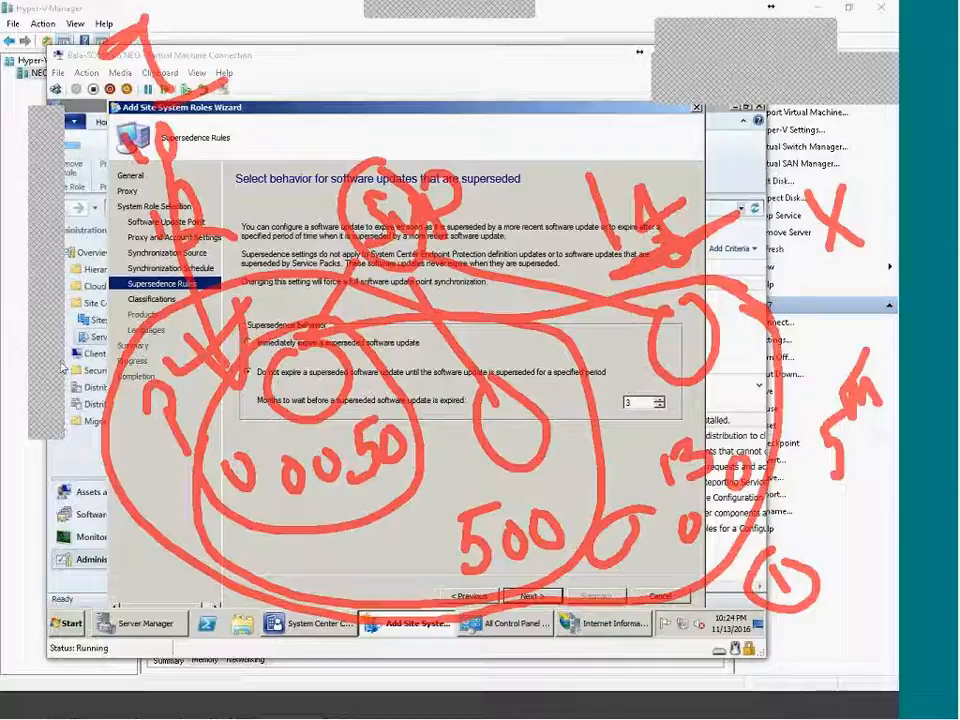
Mark up the 3-month delayed-expiry setting with pen annotations, clear them, and go to Classifications.
key("e")
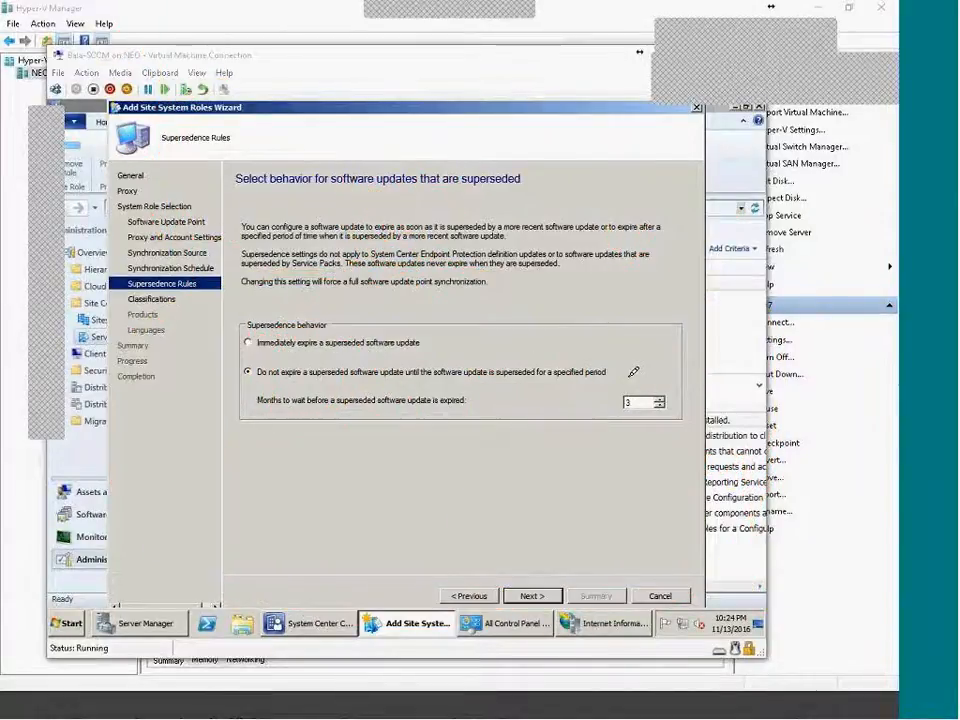
mouse_move(662, 377)
left_mouse_down()
mouse_move(603, 405)
mouse_move(690, 392)
mouse_move(668, 378)
left_mouse_up()
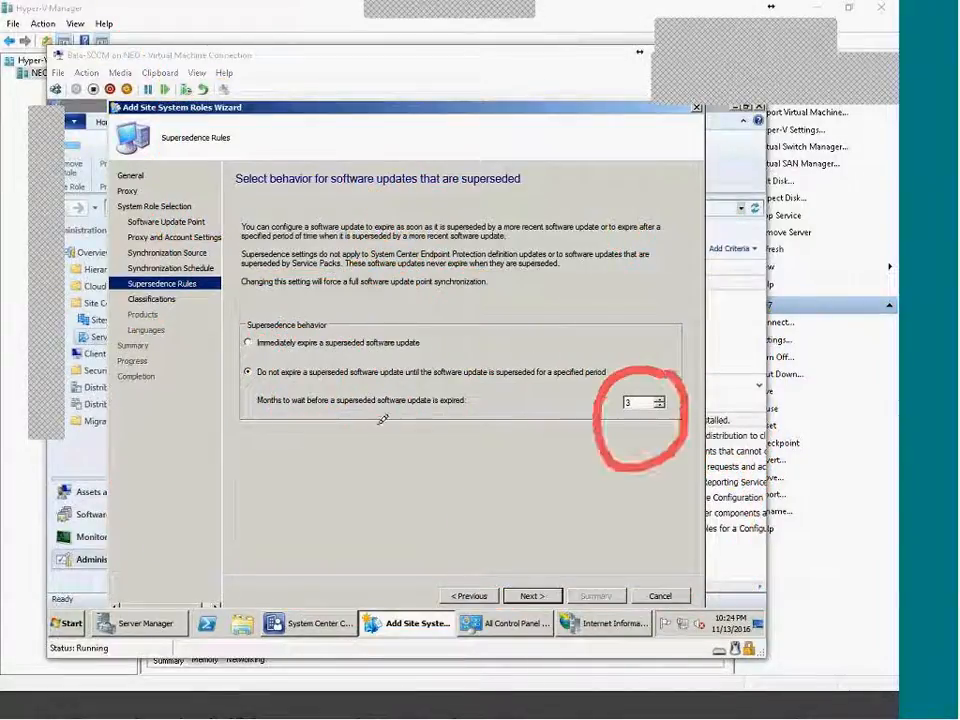
left_click_drag(314, 383, 625, 374)
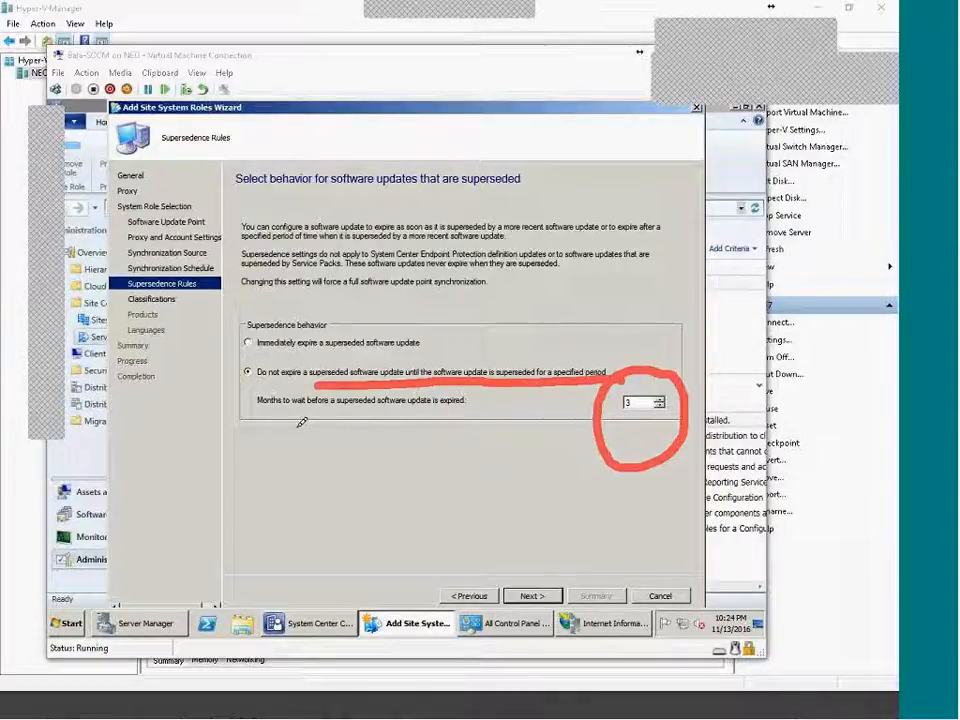
left_click_drag(240, 425, 287, 408)
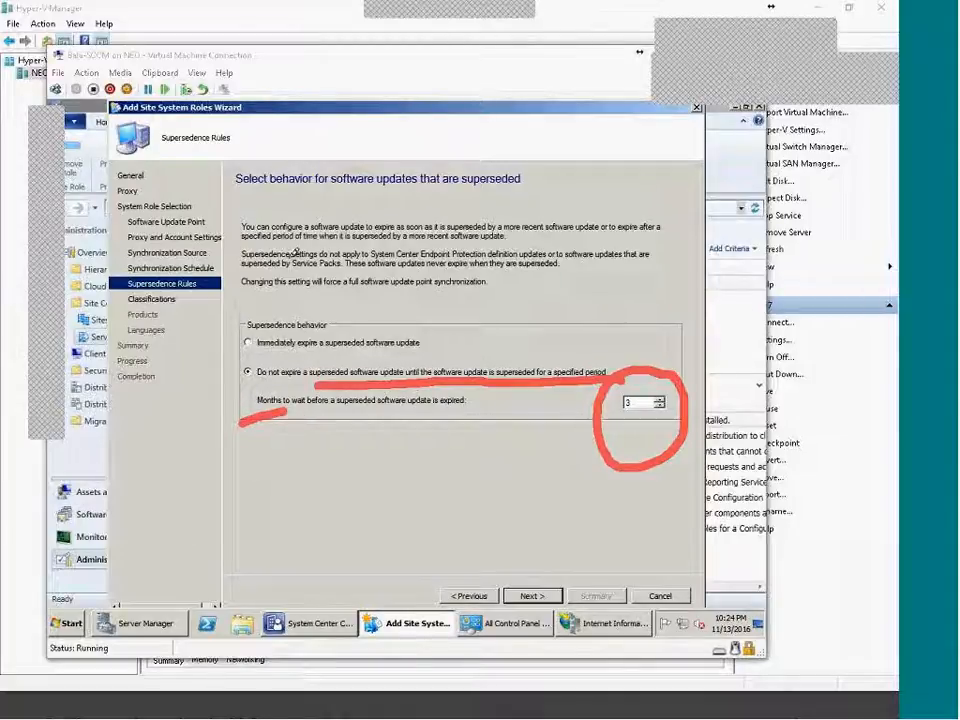
mouse_move(262, 290)
left_mouse_down()
mouse_move(236, 352)
mouse_move(455, 338)
mouse_move(320, 294)
mouse_move(250, 288)
left_mouse_up()
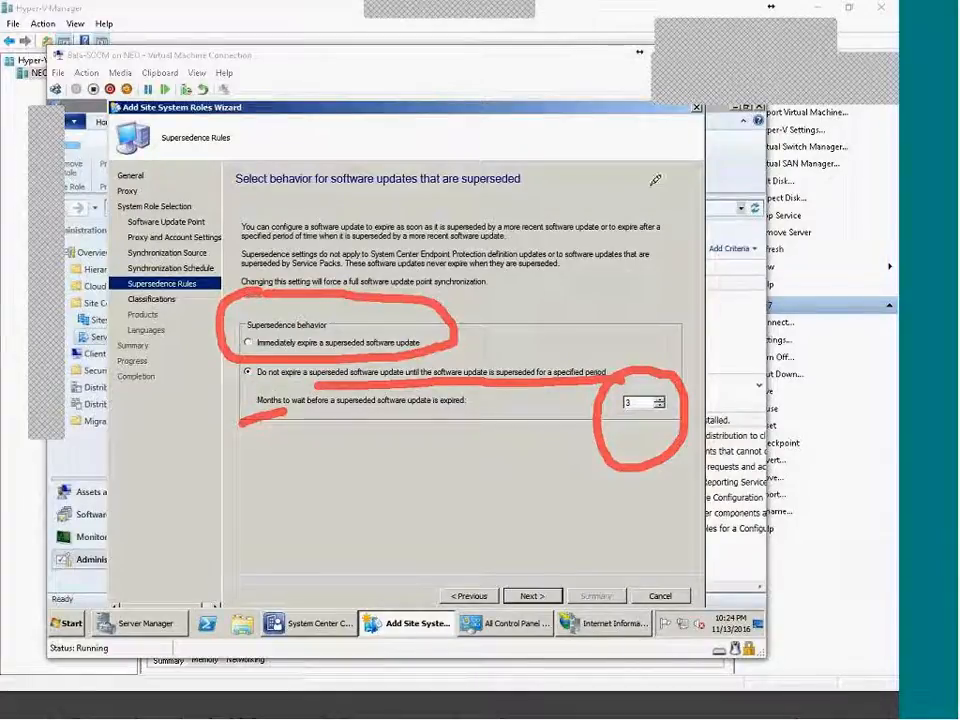
left_click_drag(626, 178, 723, 106)
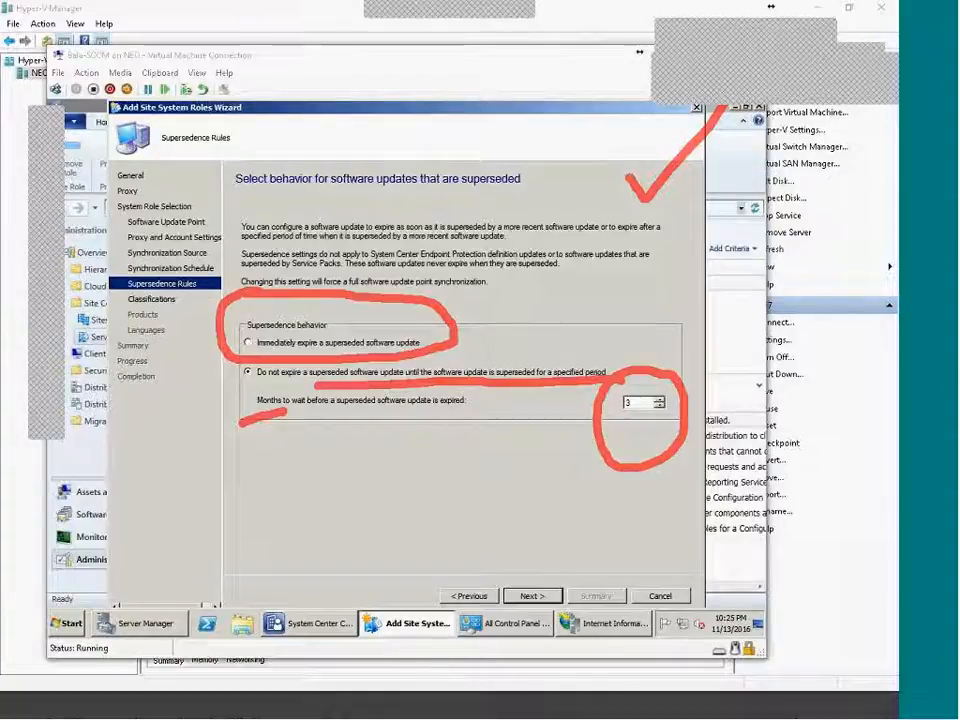
key("Escape")
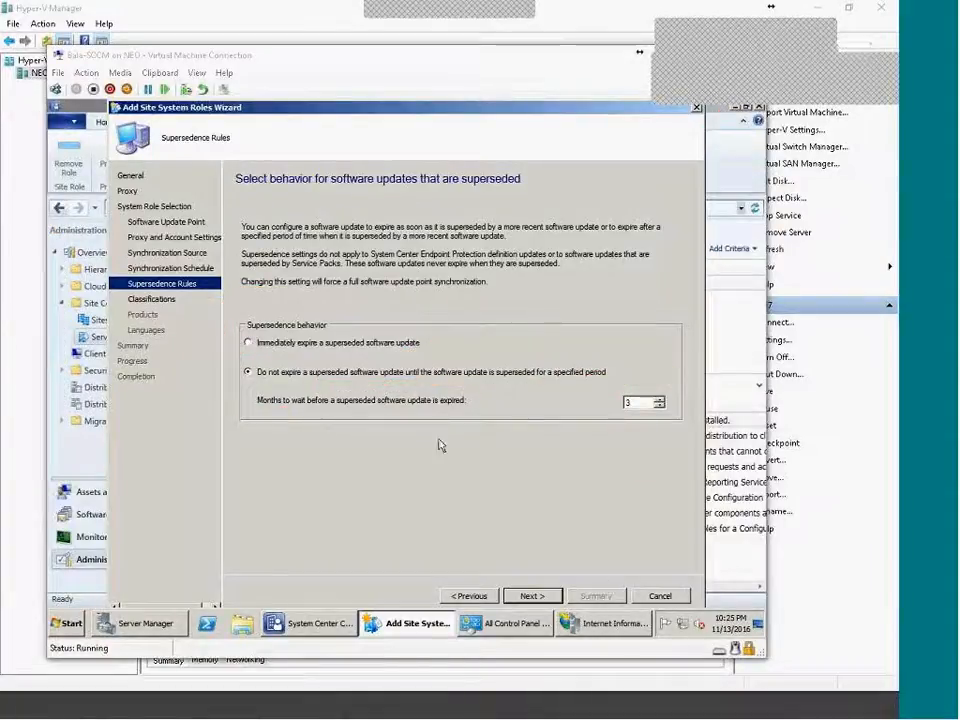
left_click(533, 596)
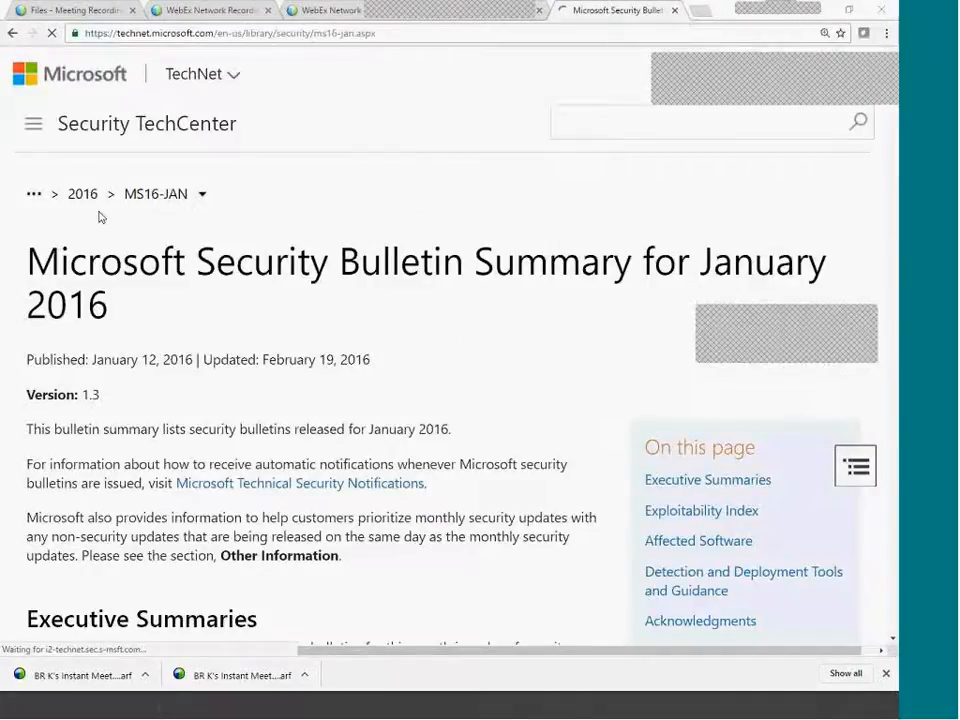
Open the 2016 Bulletin Summaries list from the breadcrumb.
left_click(80, 201)
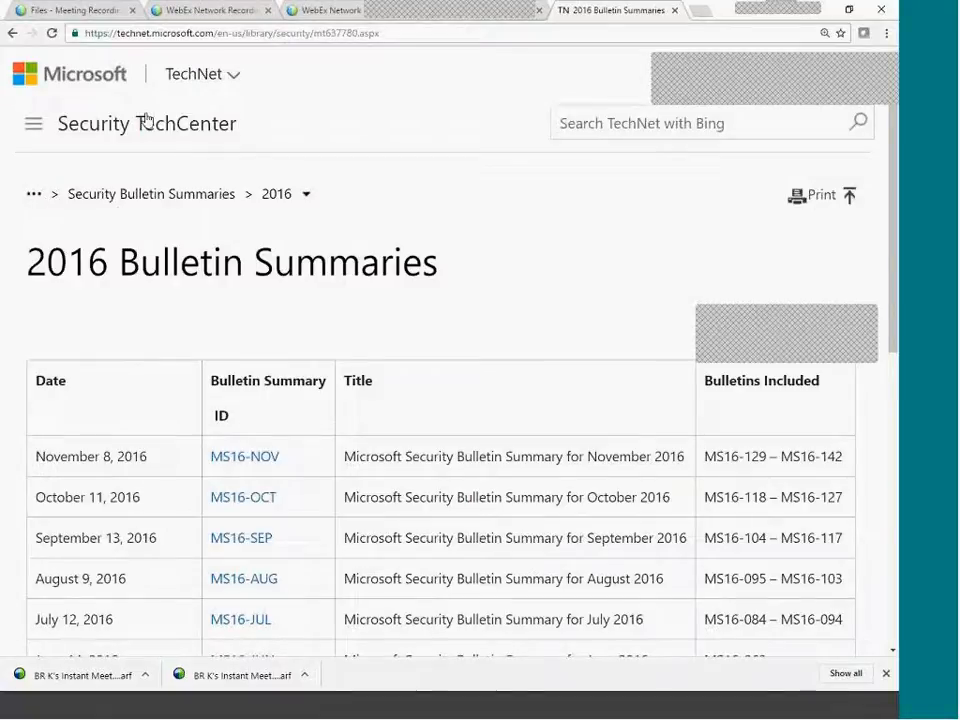
scroll(414, 360, "down", 3)
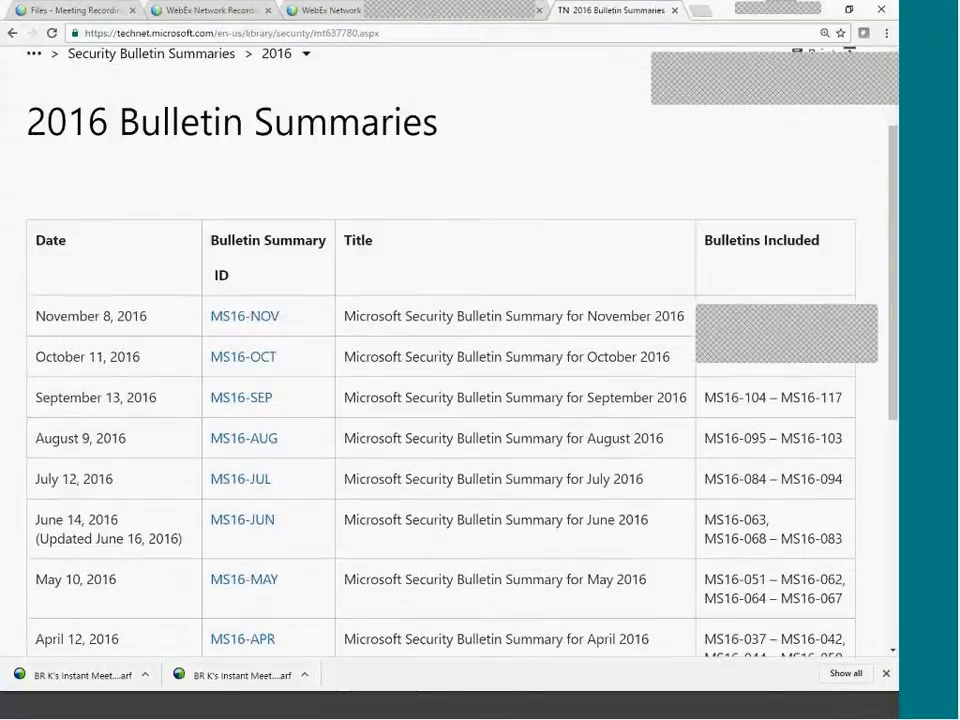
scroll(589, 396, "up", 15)
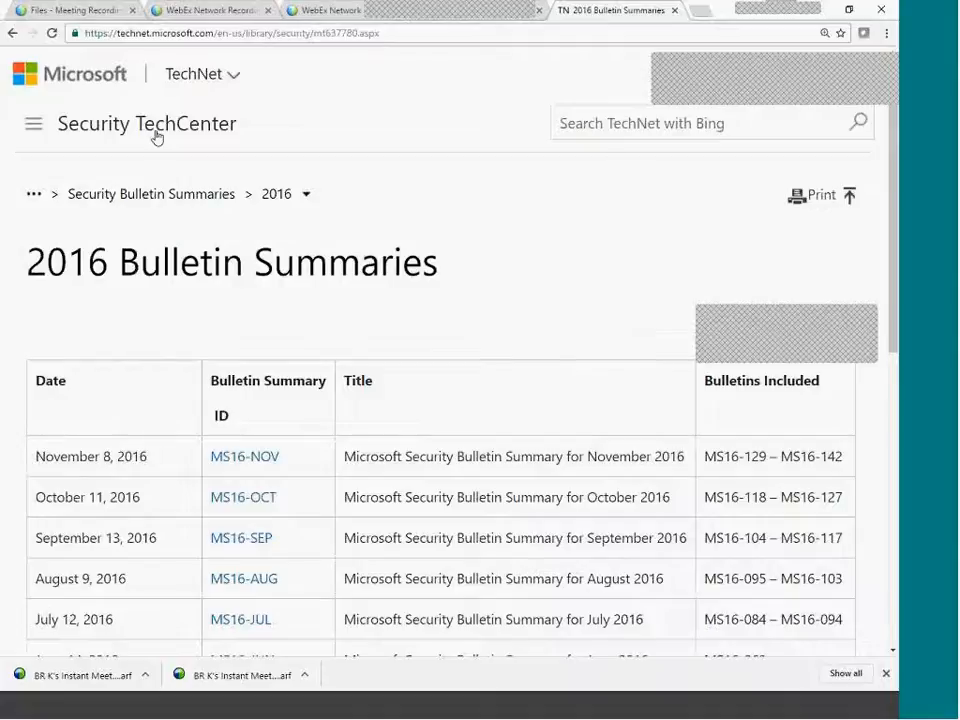
Look at the TechNet home page, return, then open the Security Bulletin Summaries overview.
left_click(102, 137)
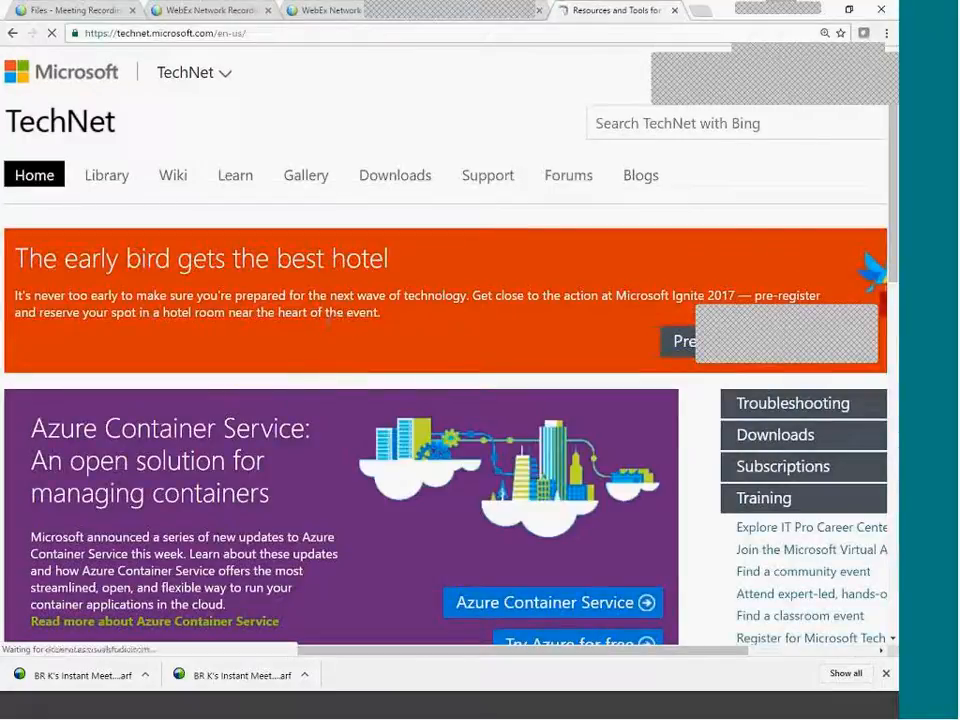
scroll(285, 385, "down", 4)
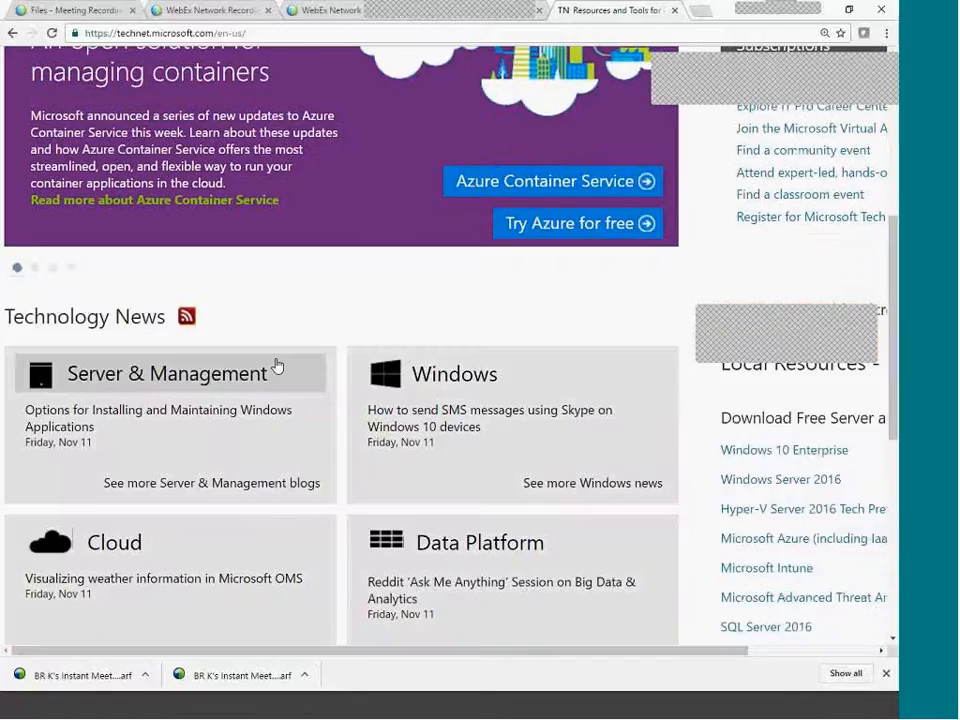
scroll(259, 340, "up", 4)
left_click(13, 33)
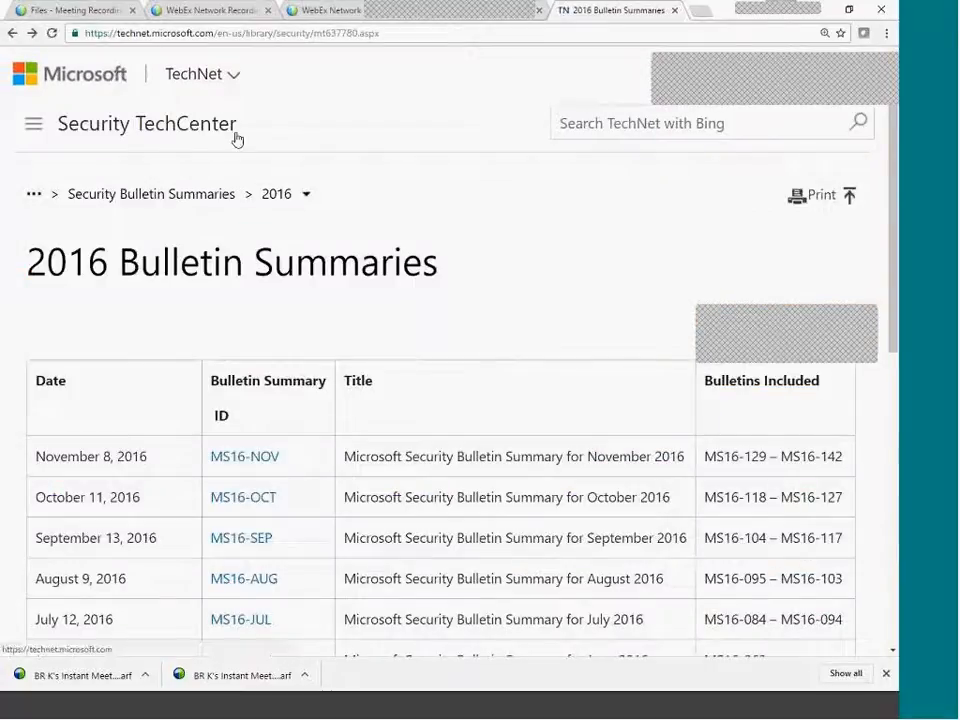
left_click(204, 196)
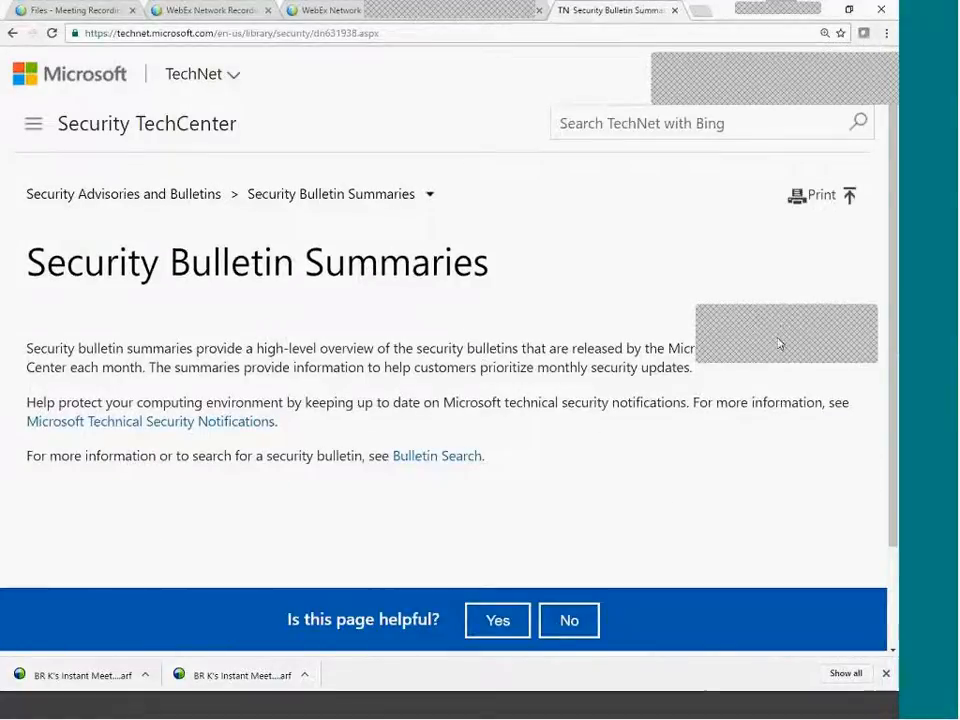
scroll(630, 471, "down", 2)
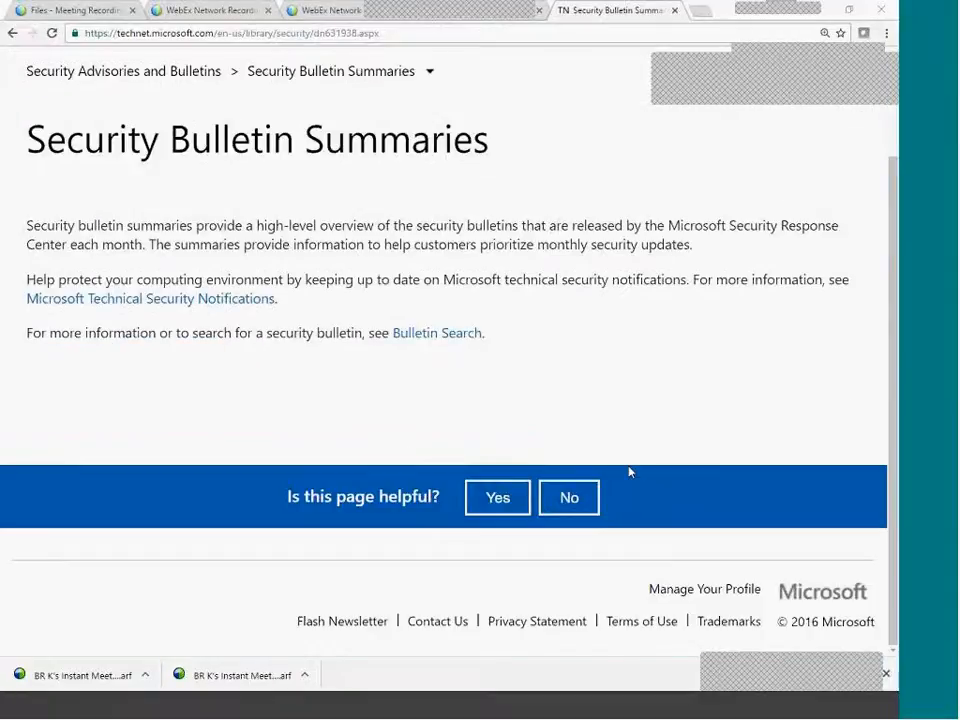
Open the Microsoft Technical Security Notifications page.
left_click(188, 310)
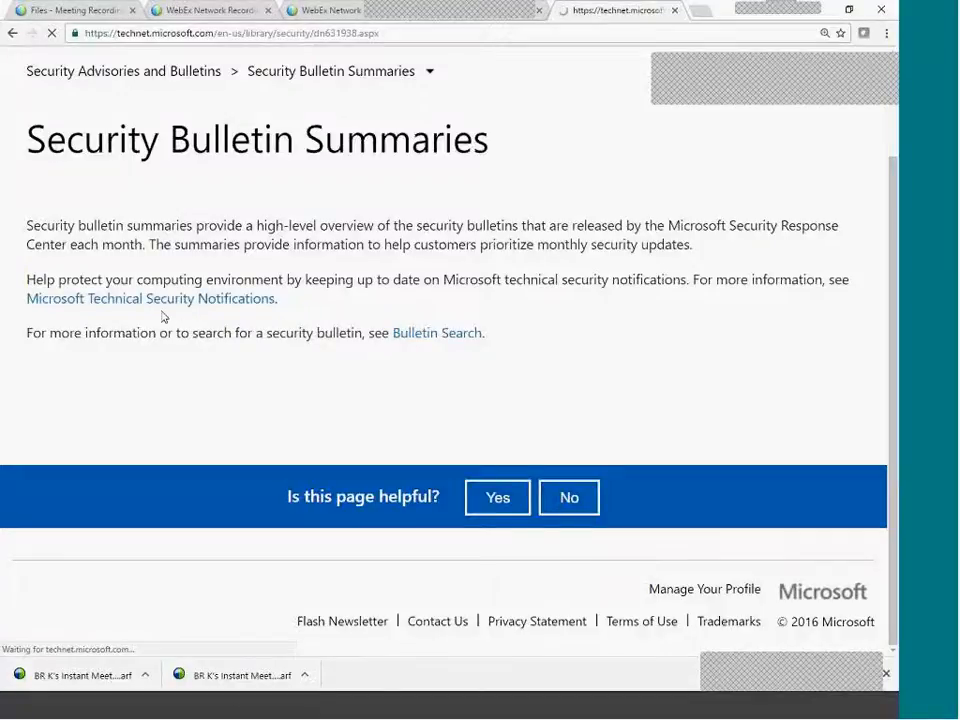
scroll(427, 502, "down", 2)
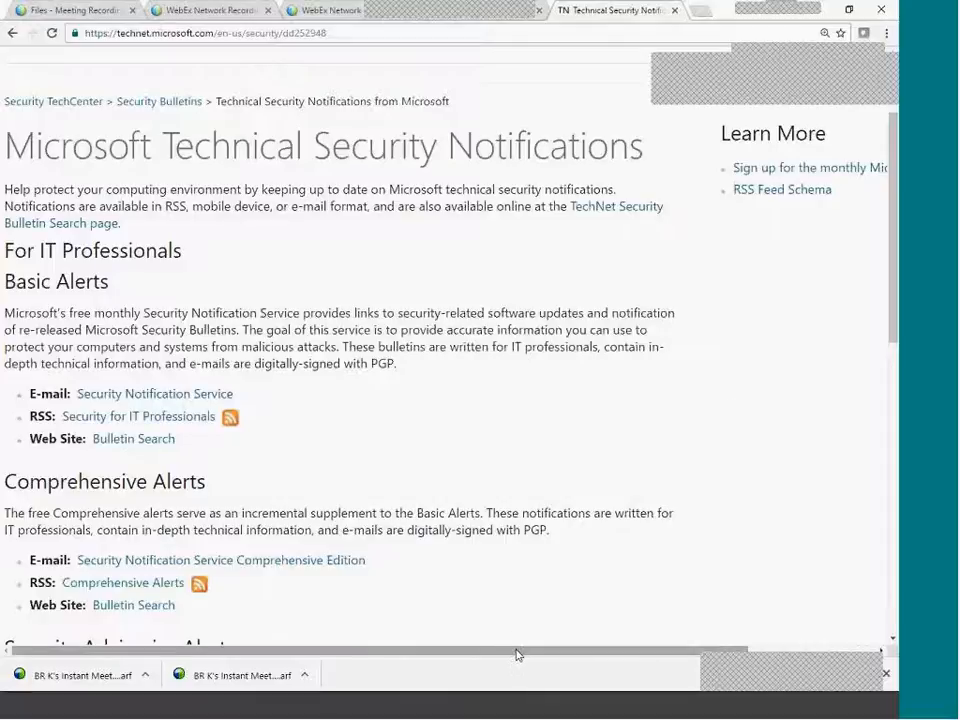
left_click_drag(516, 651, 660, 648)
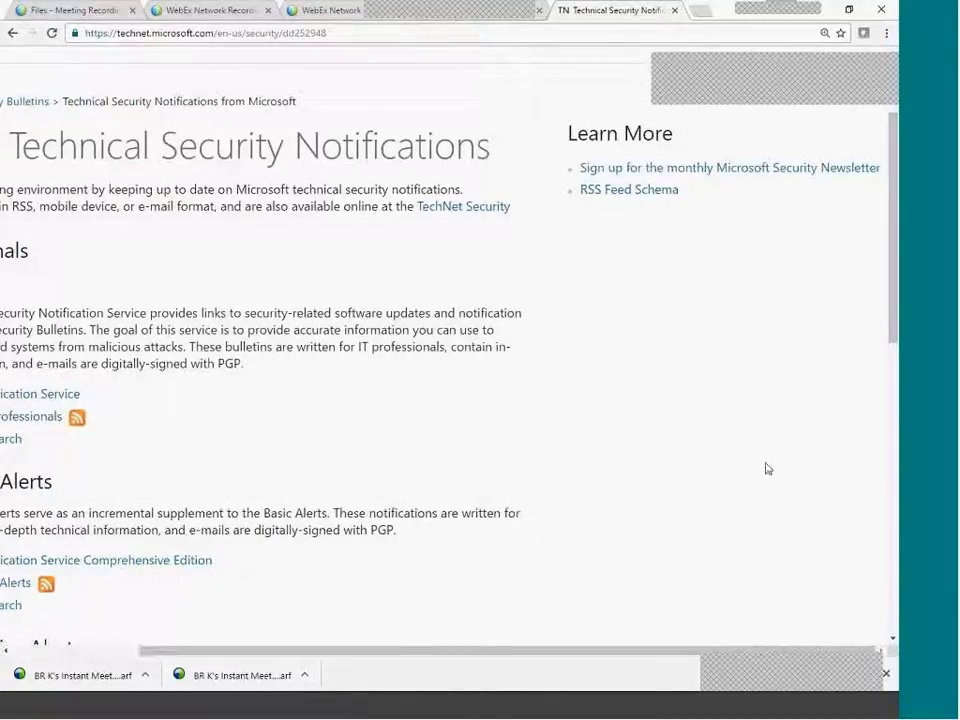
left_click(864, 706)
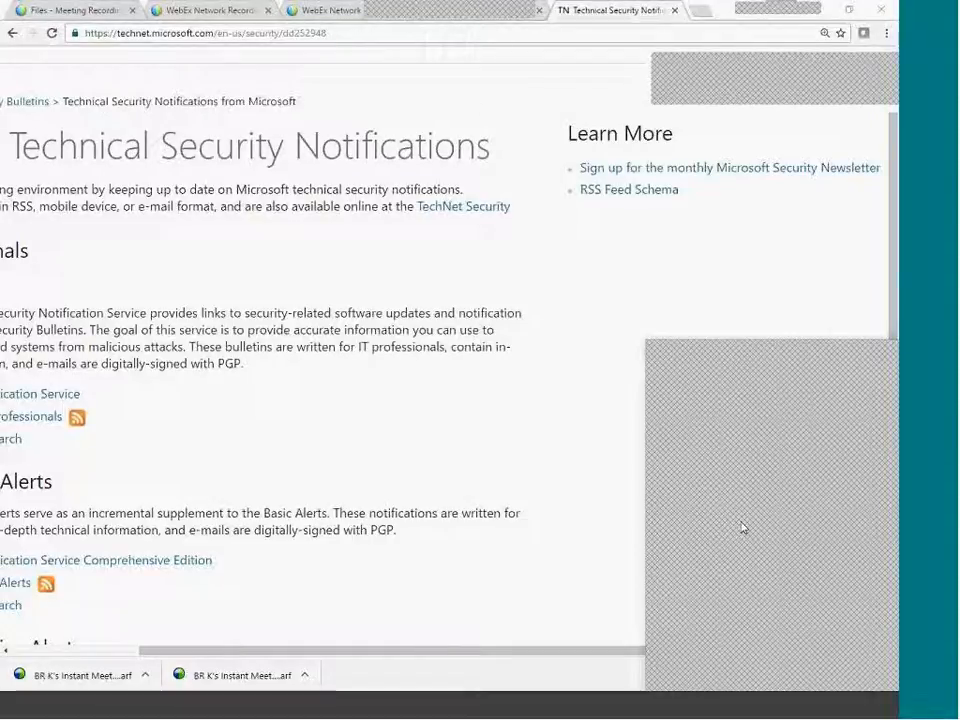
left_click_drag(306, 657, 171, 658)
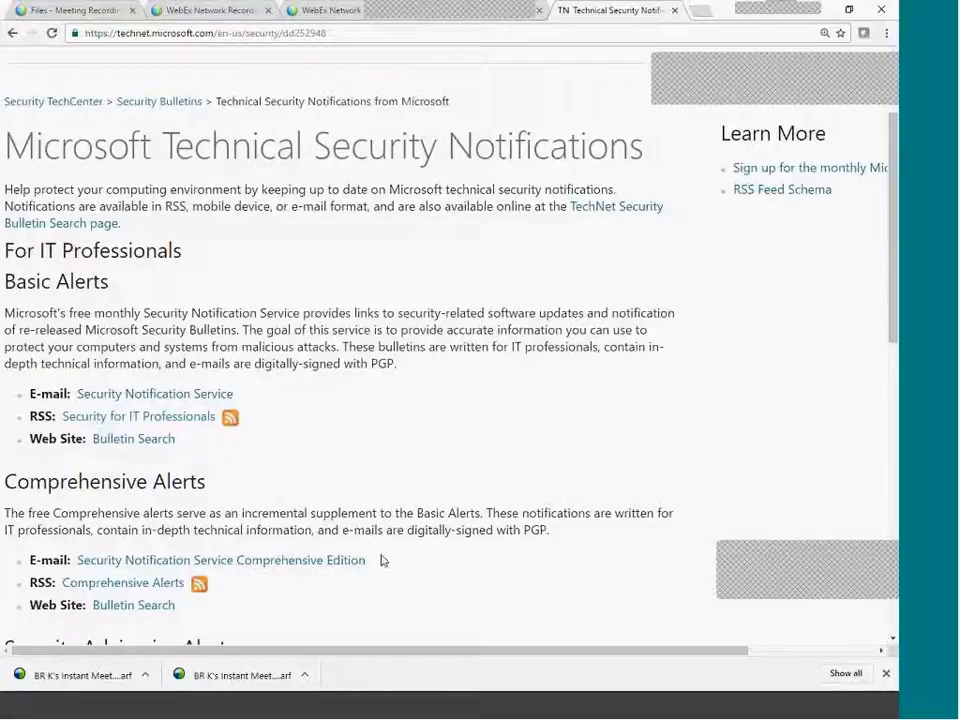
Scroll through the Basic, Comprehensive and Security Advisories alert sections.
scroll(363, 502, "down", 4)
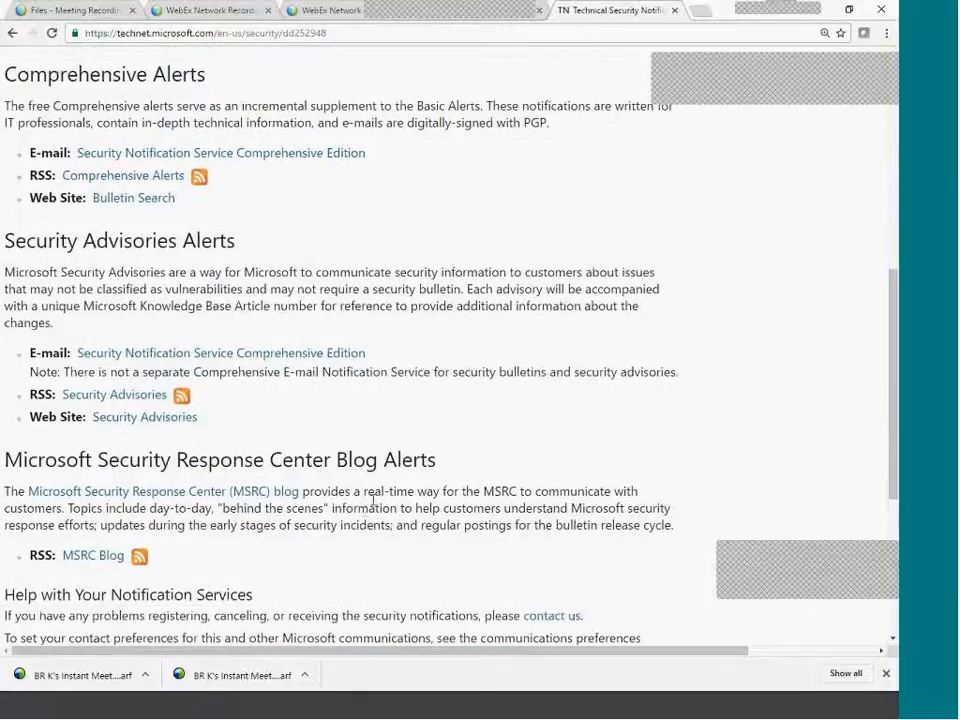
scroll(373, 500, "up", 4)
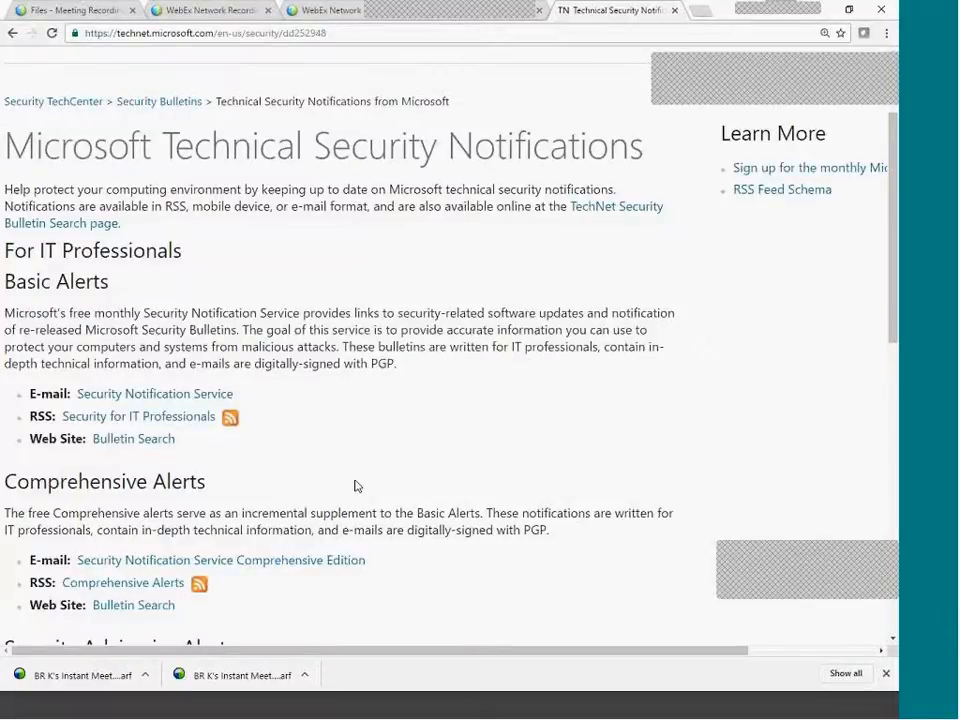
scroll(355, 486, "down", 3)
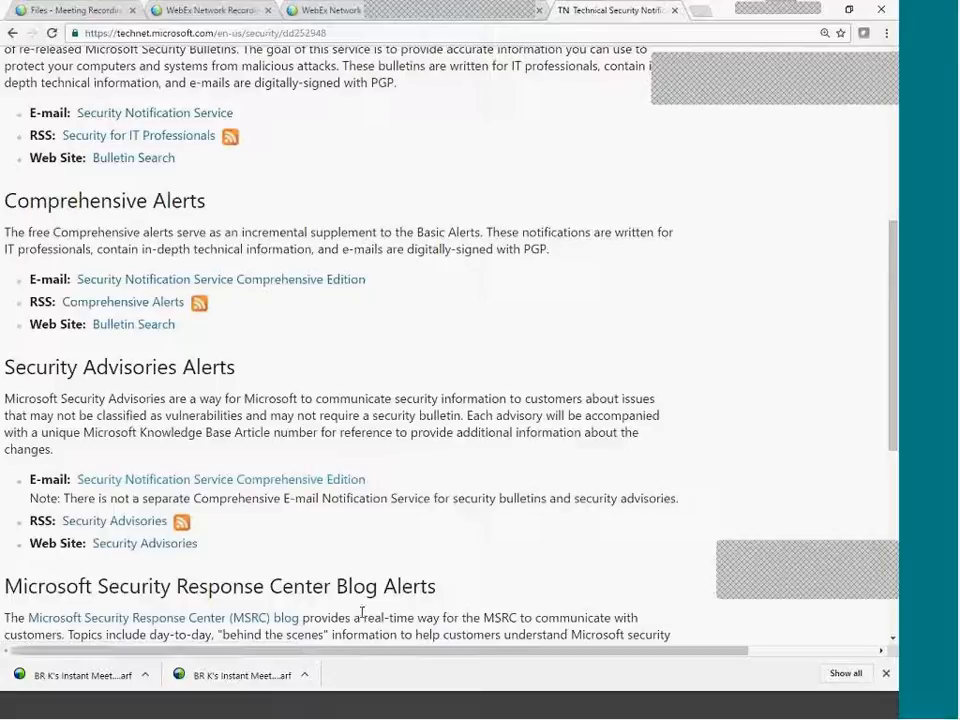
scroll(388, 456, "down", 5)
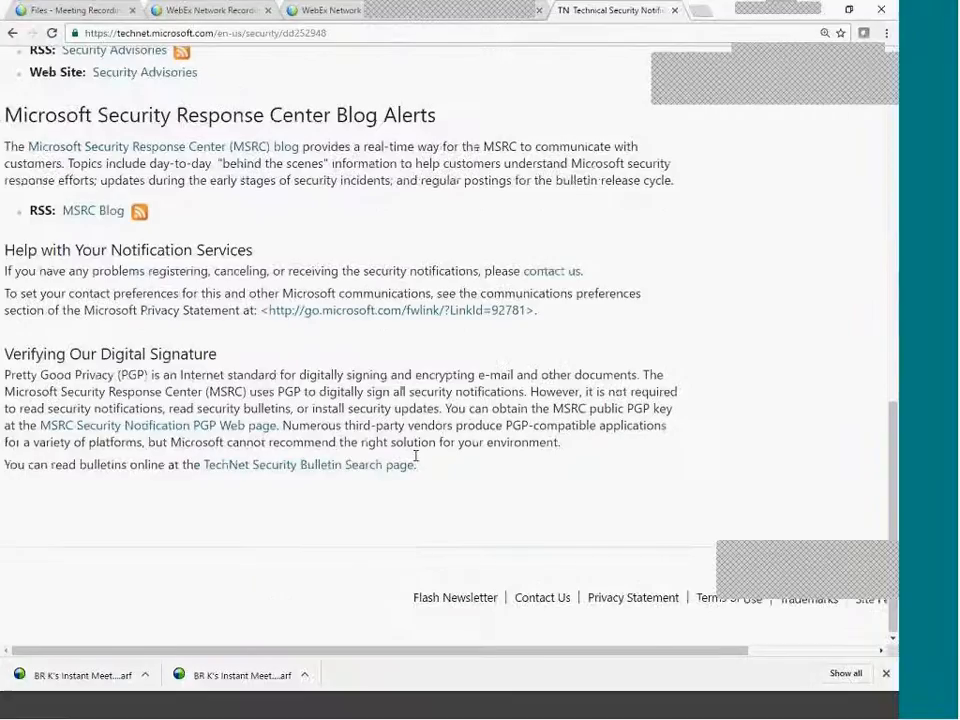
scroll(415, 456, "up", 10)
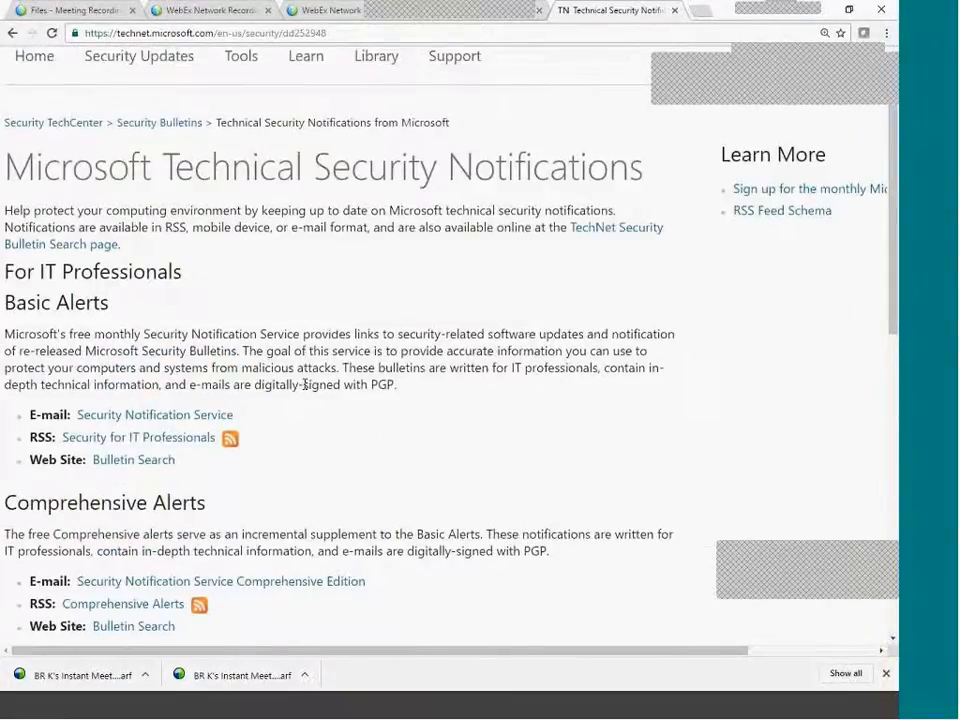
scroll(310, 386, "up", 2)
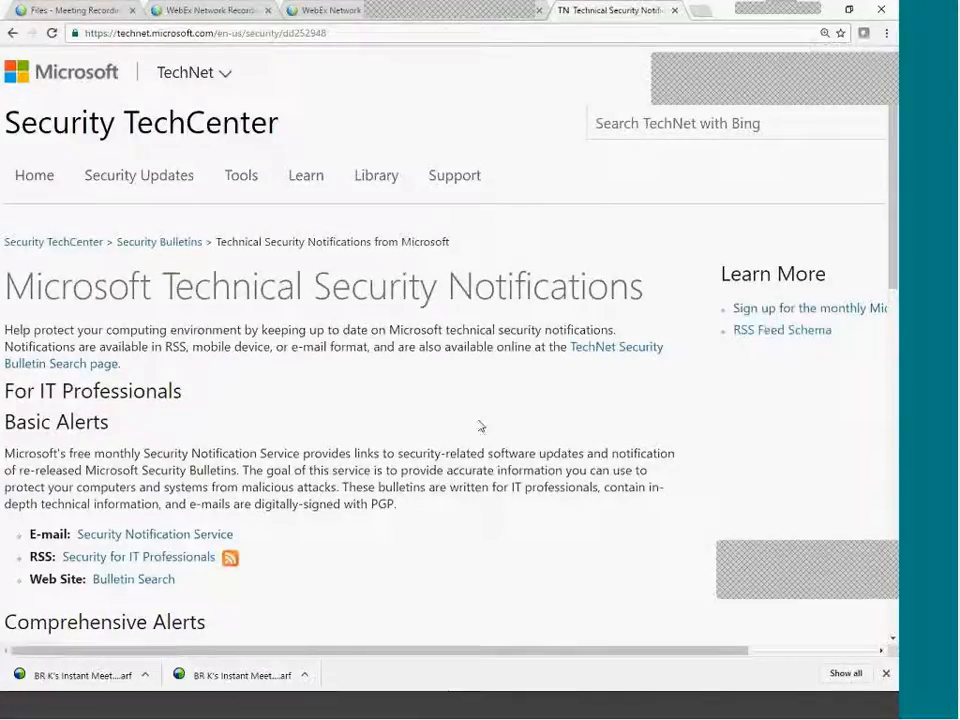
left_click(158, 244)
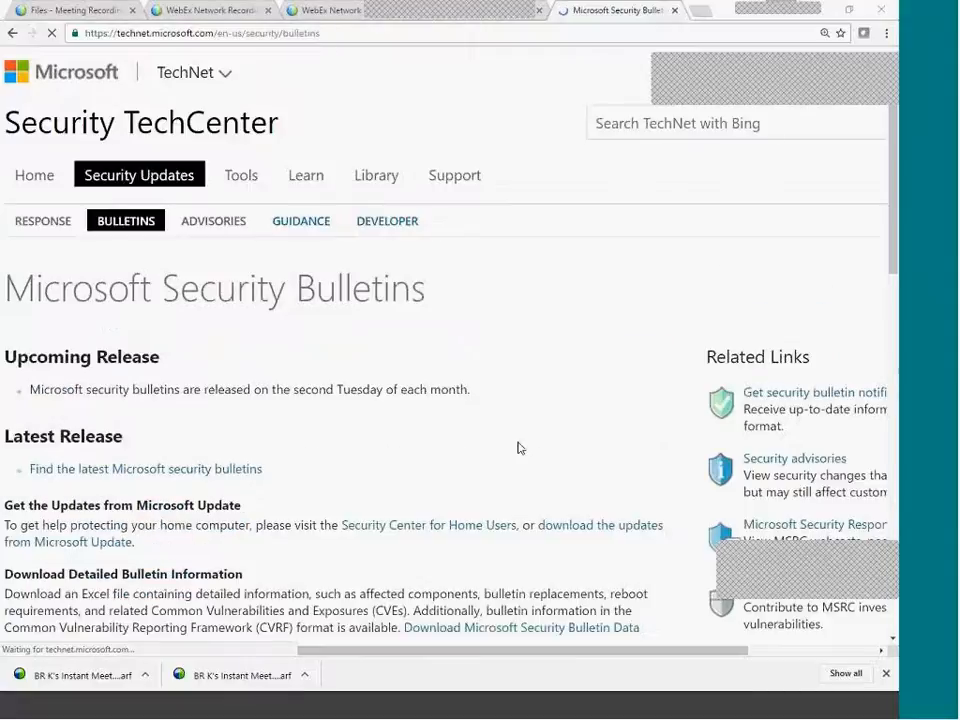
scroll(518, 448, "down", 5)
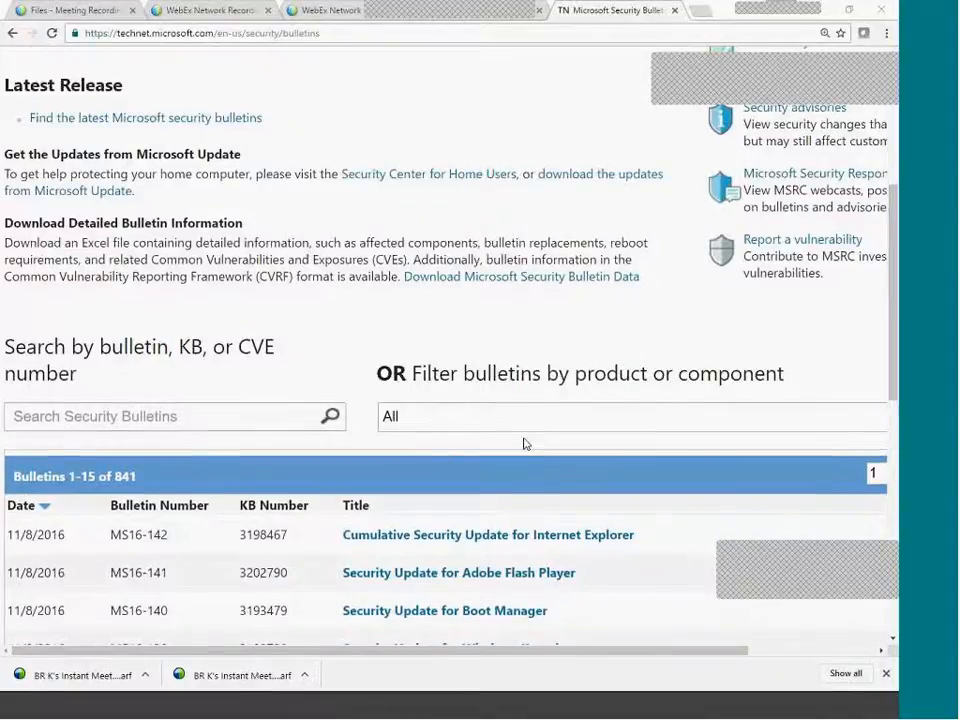
scroll(526, 443, "up", 3)
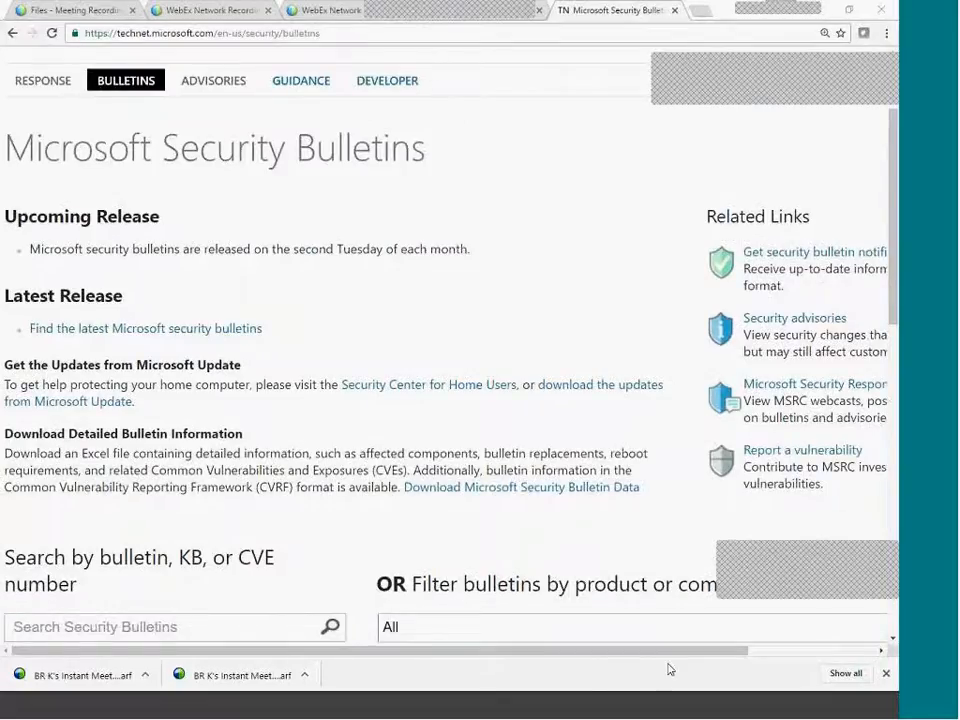
left_click_drag(671, 652, 392, 557)
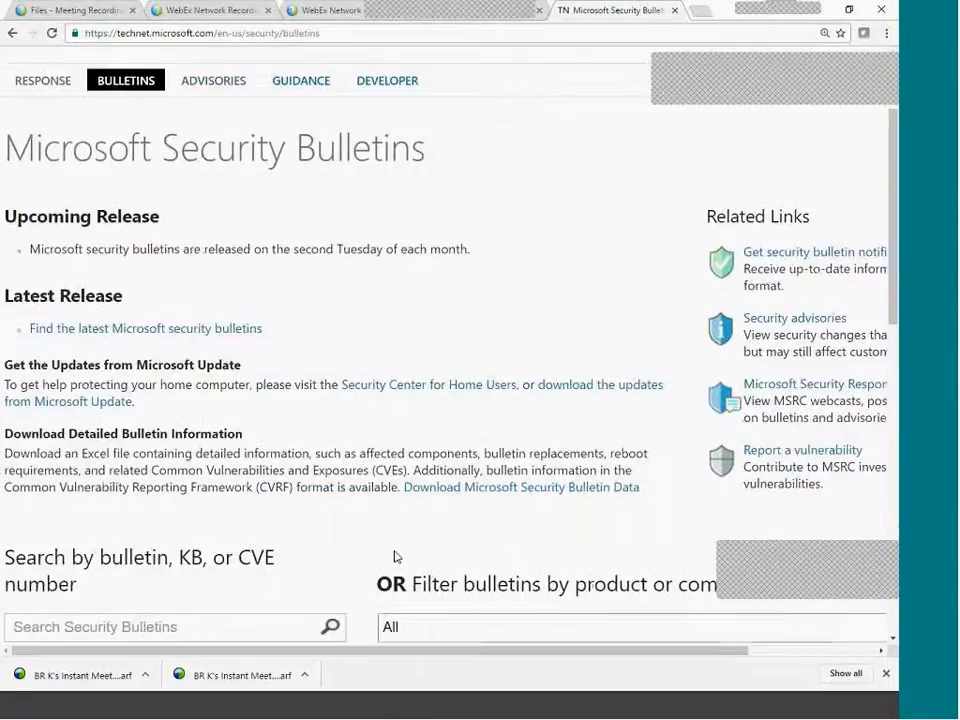
scroll(301, 451, "down", 10)
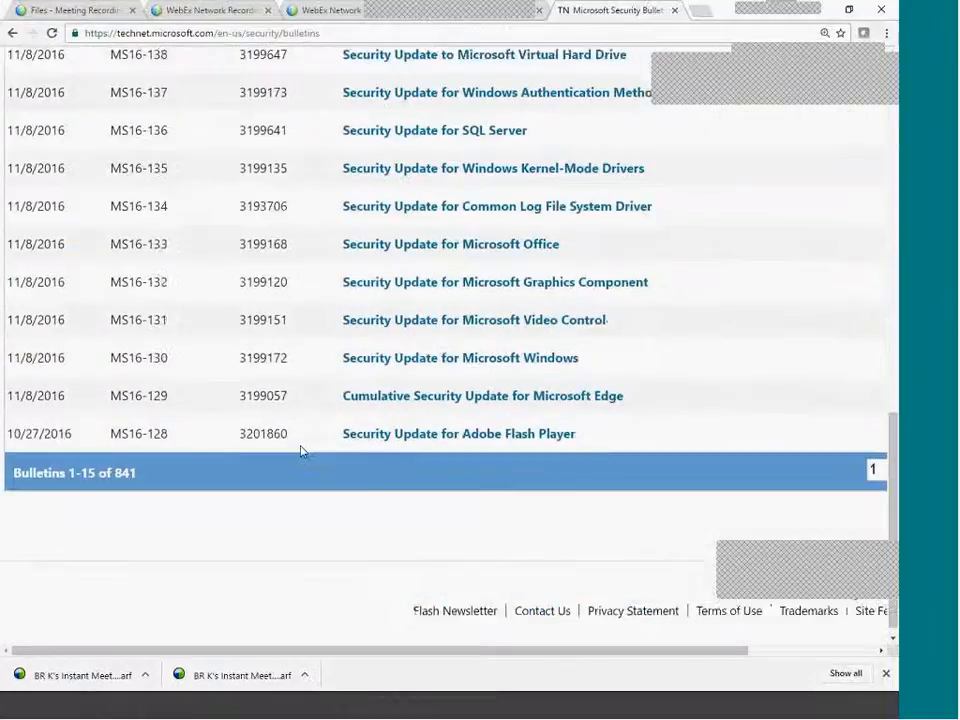
scroll(301, 451, "up", 5)
scroll(285, 444, "up", 4)
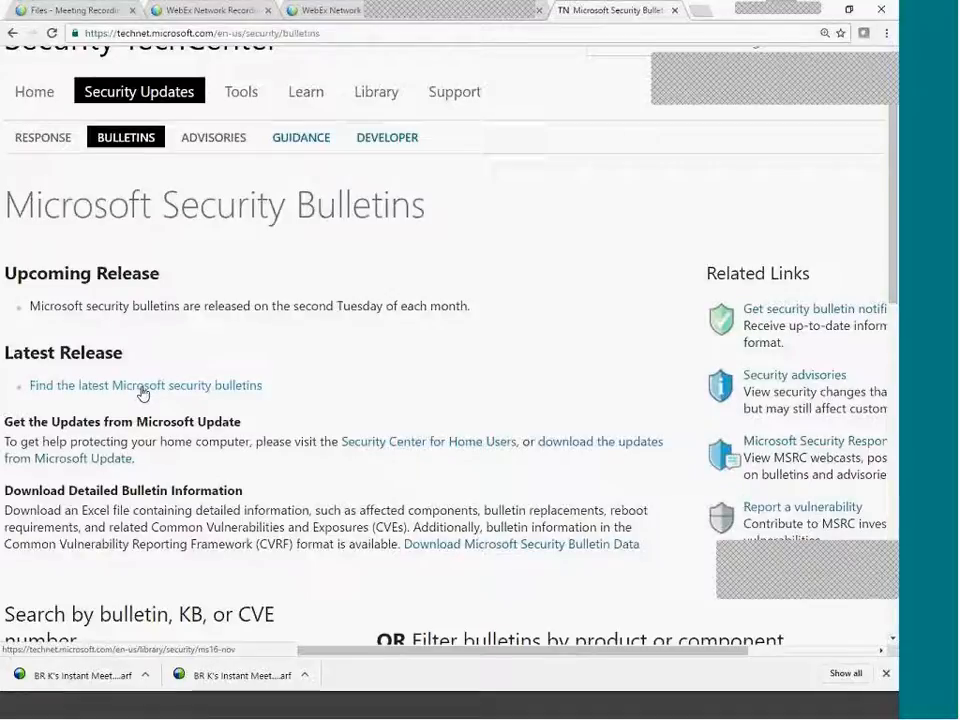
left_click(230, 140)
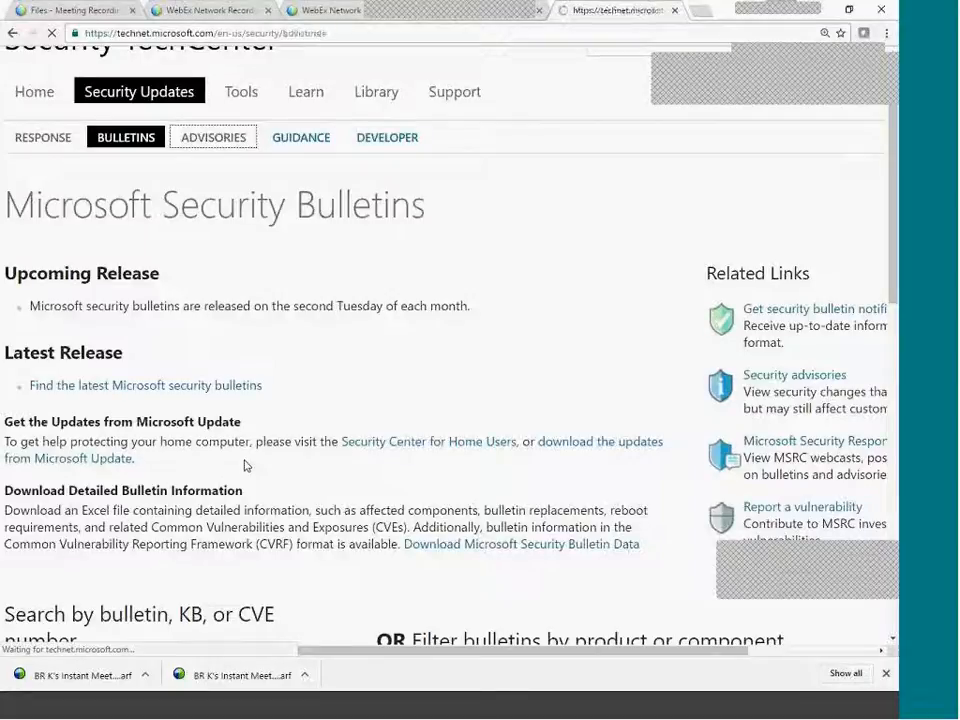
scroll(330, 528, "down", 3)
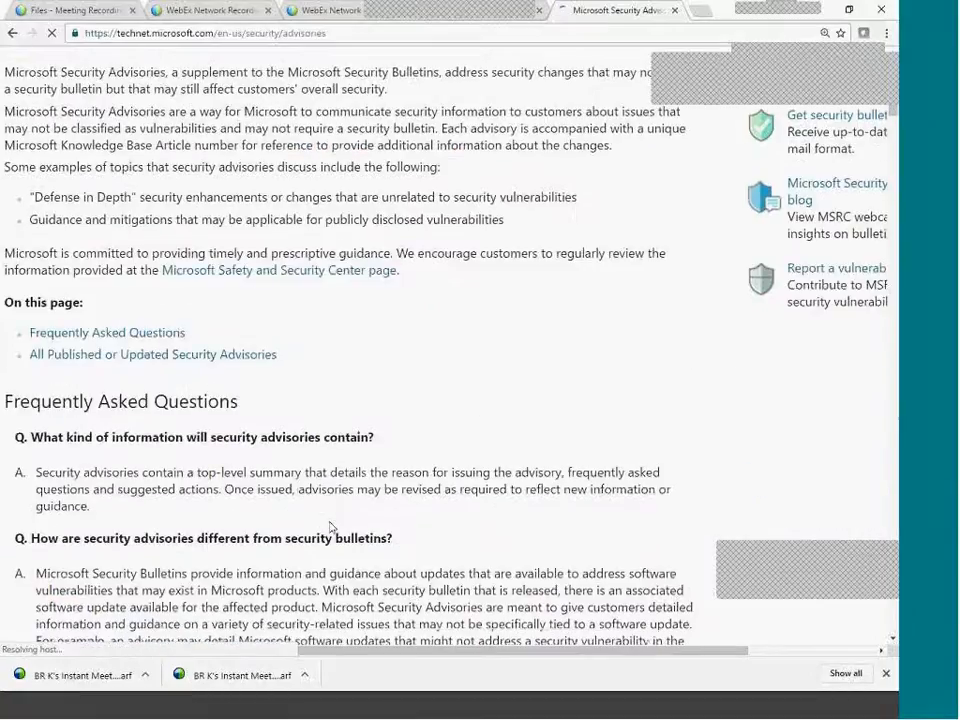
scroll(330, 528, "down", 6)
scroll(326, 521, "up", 7)
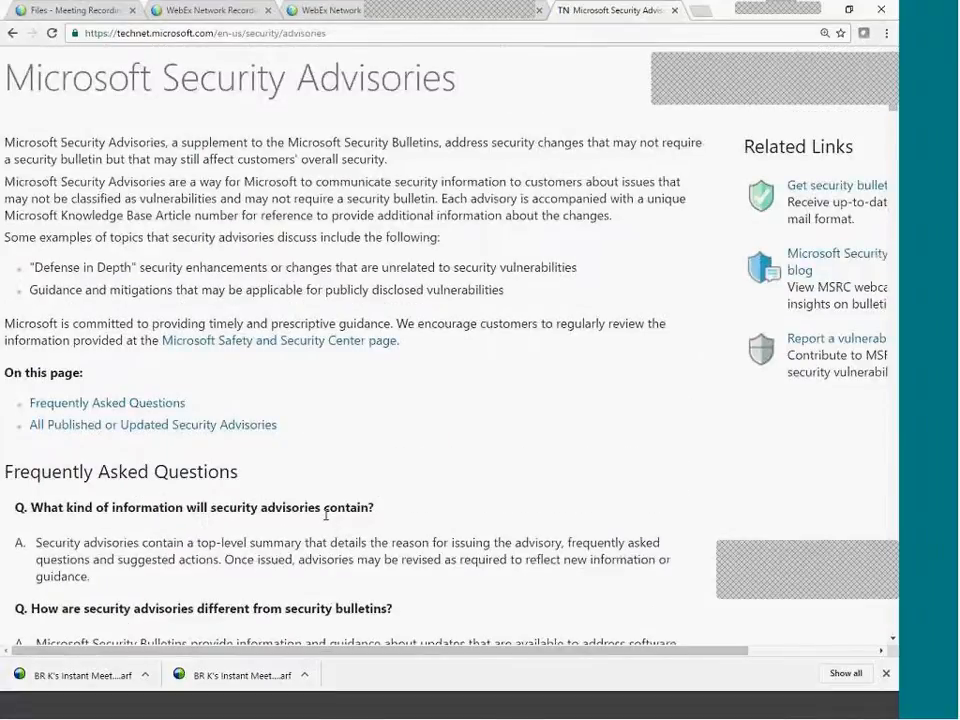
scroll(326, 518, "up", 2)
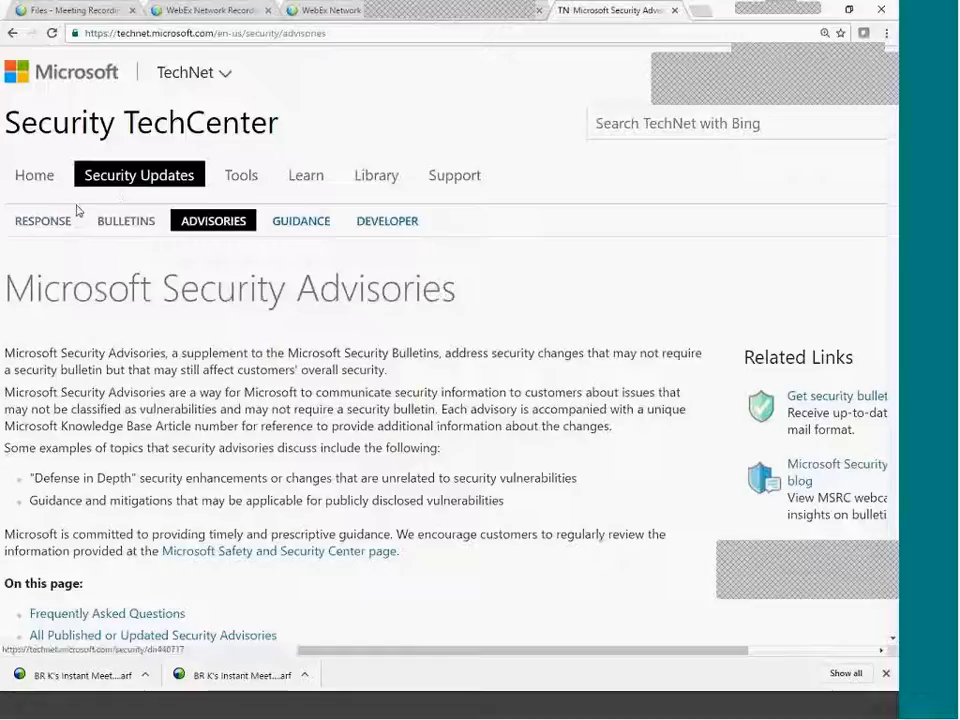
left_click(131, 223)
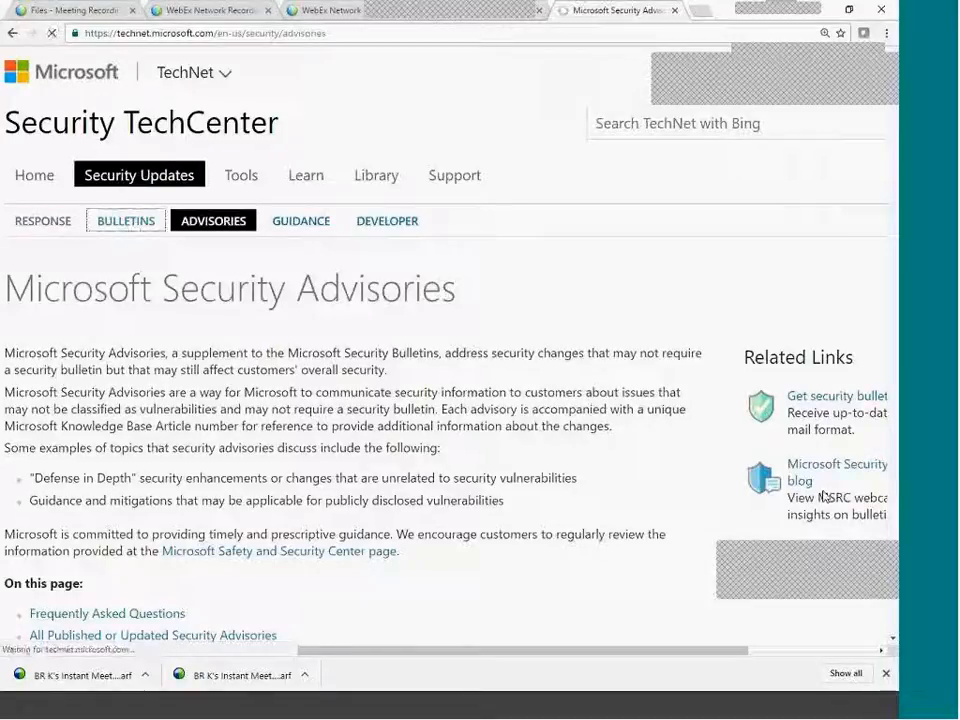
left_click_drag(690, 652, 863, 644)
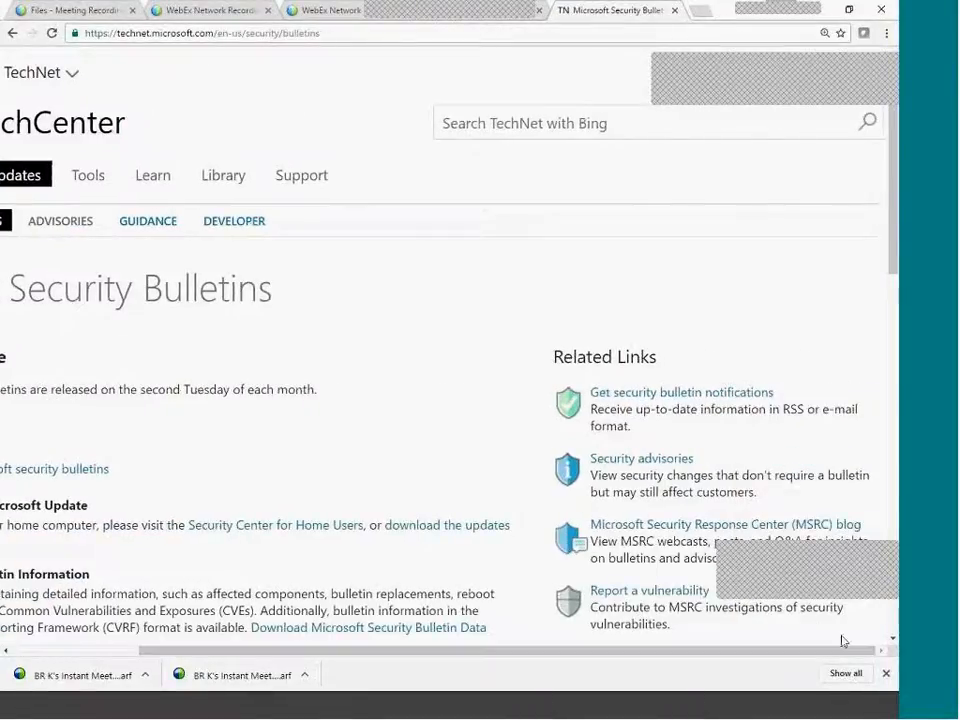
scroll(407, 540, "down", 2)
scroll(447, 596, "down", 3)
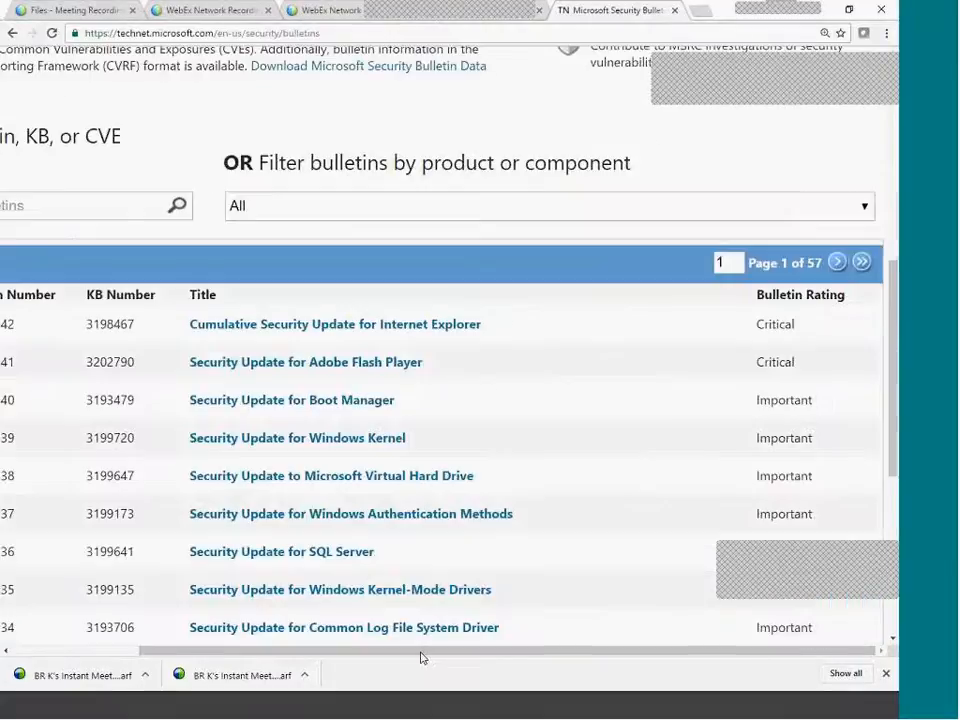
left_click_drag(420, 658, 249, 658)
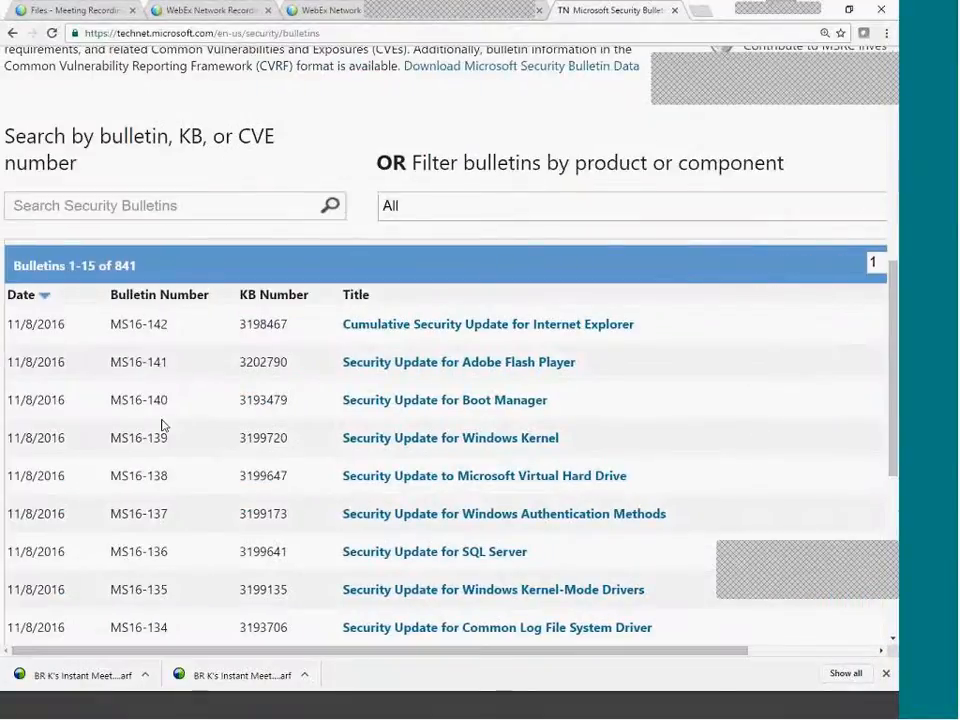
scroll(152, 358, "down", 5)
scroll(146, 355, "up", 7)
scroll(146, 357, "down", 3)
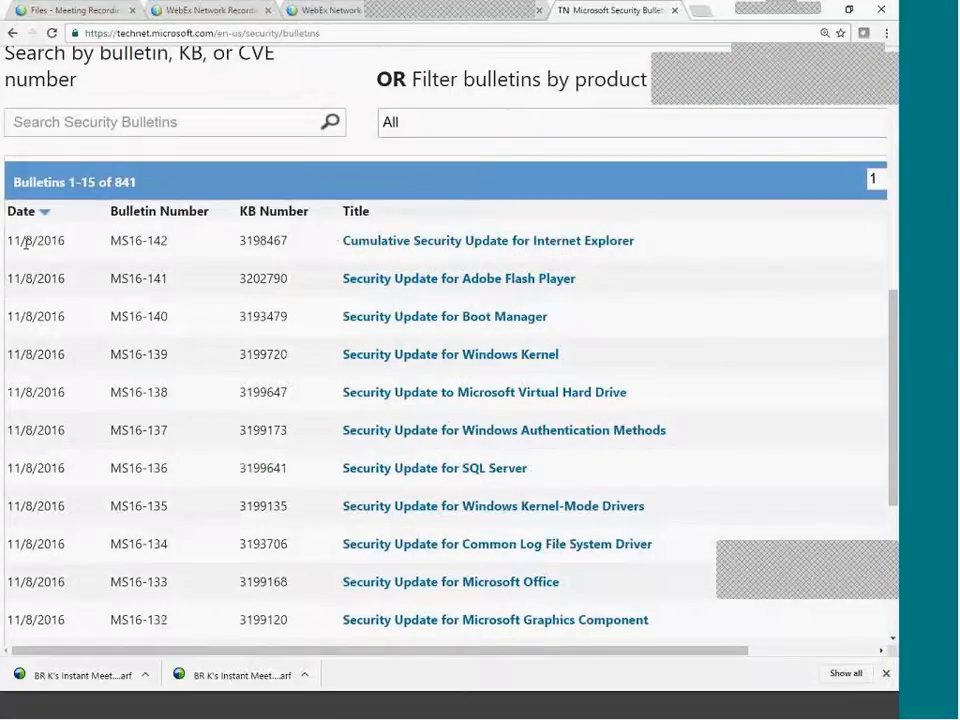
left_click_drag(21, 240, 43, 243)
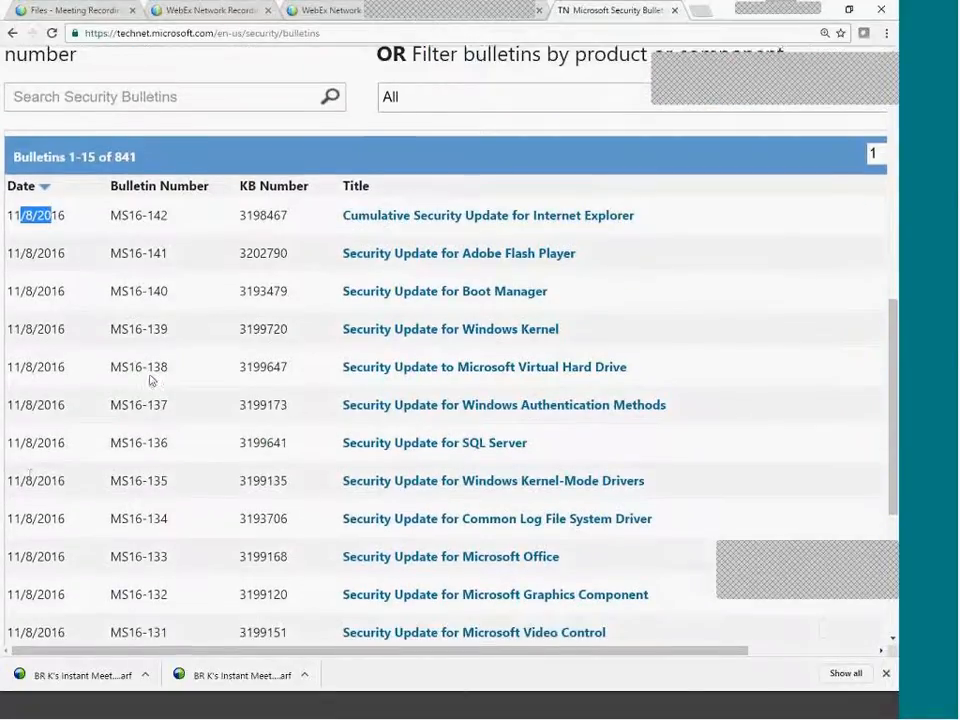
scroll(180, 379, "down", 1)
left_click(37, 433)
left_click_drag(24, 433, 14, 434)
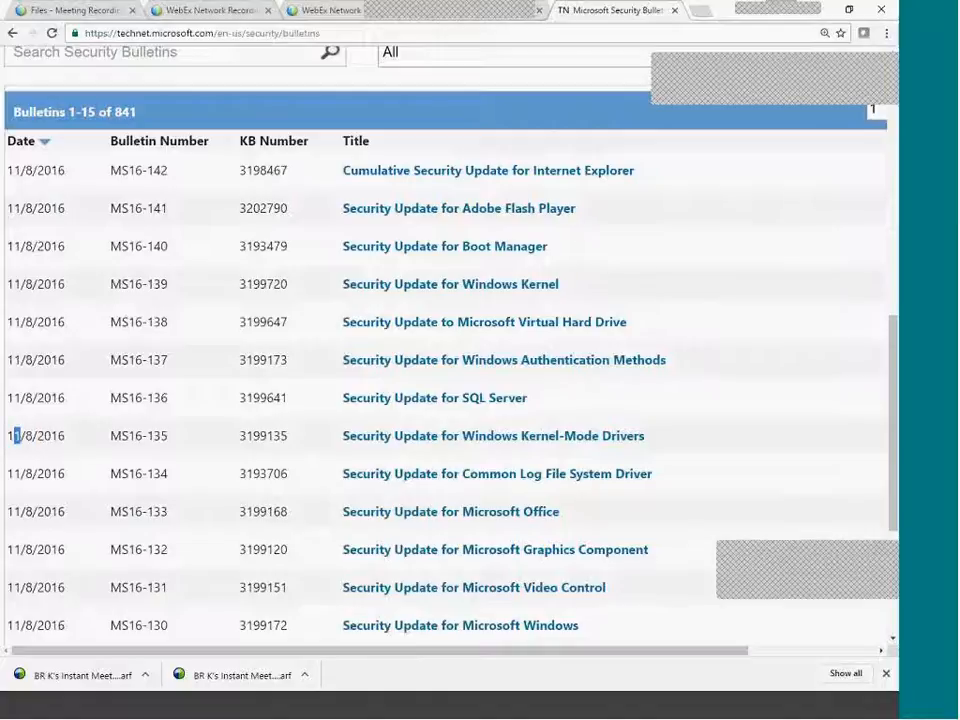
scroll(222, 481, "down", 3)
scroll(675, 461, "up", 3)
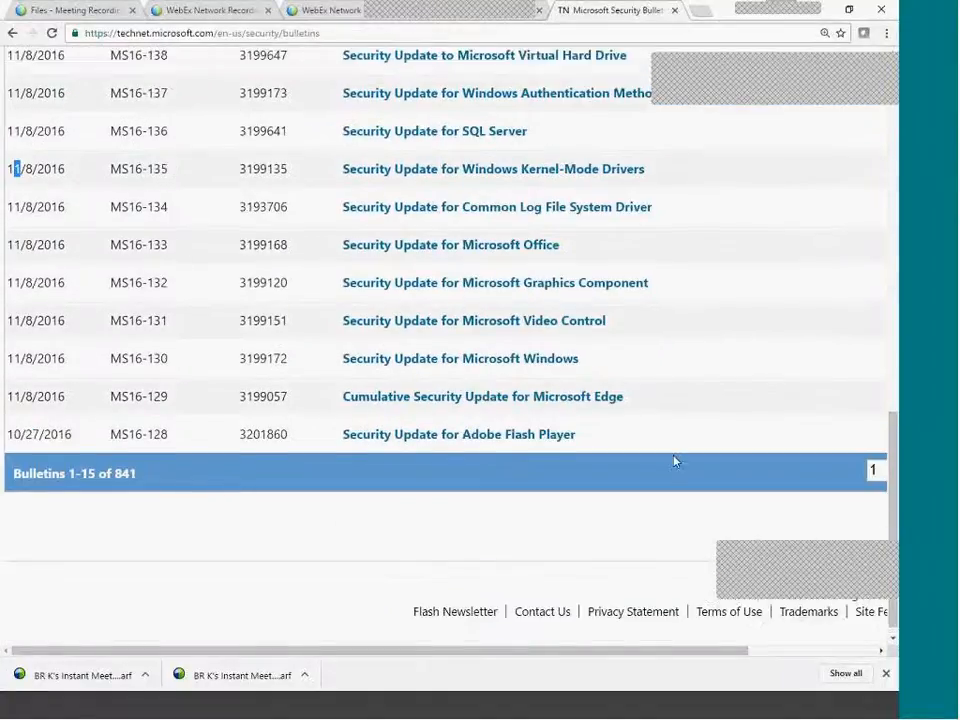
scroll(403, 527, "right", 3)
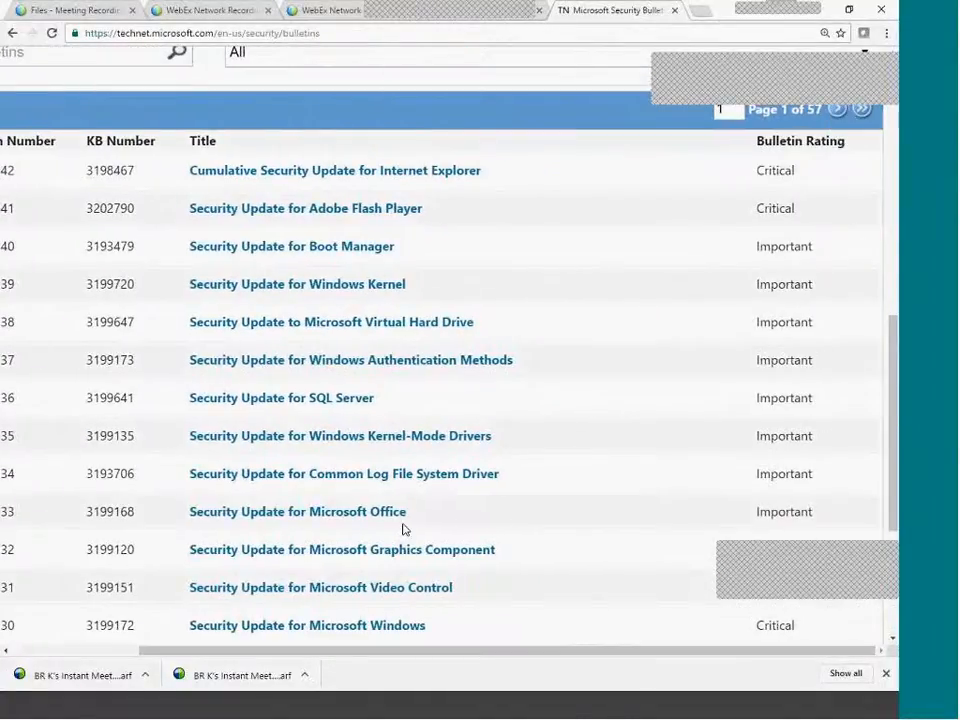
scroll(144, 388, "up", 10)
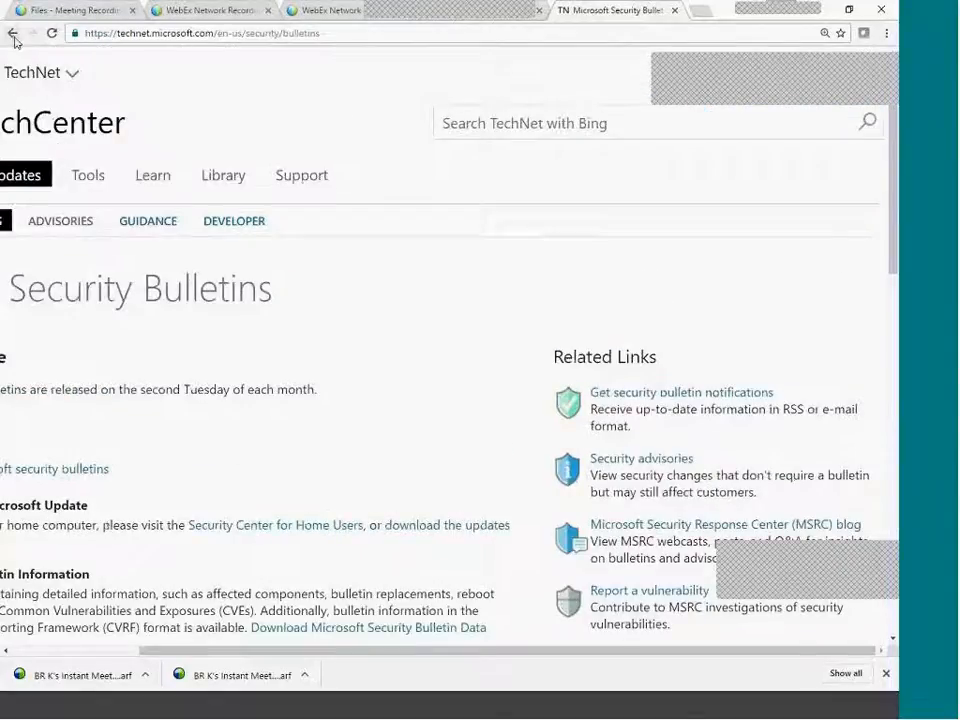
Go back through browser history to the 2016 Bulletin Summaries page.
left_click(13, 34)
left_click(13, 34)
left_click(13, 34)
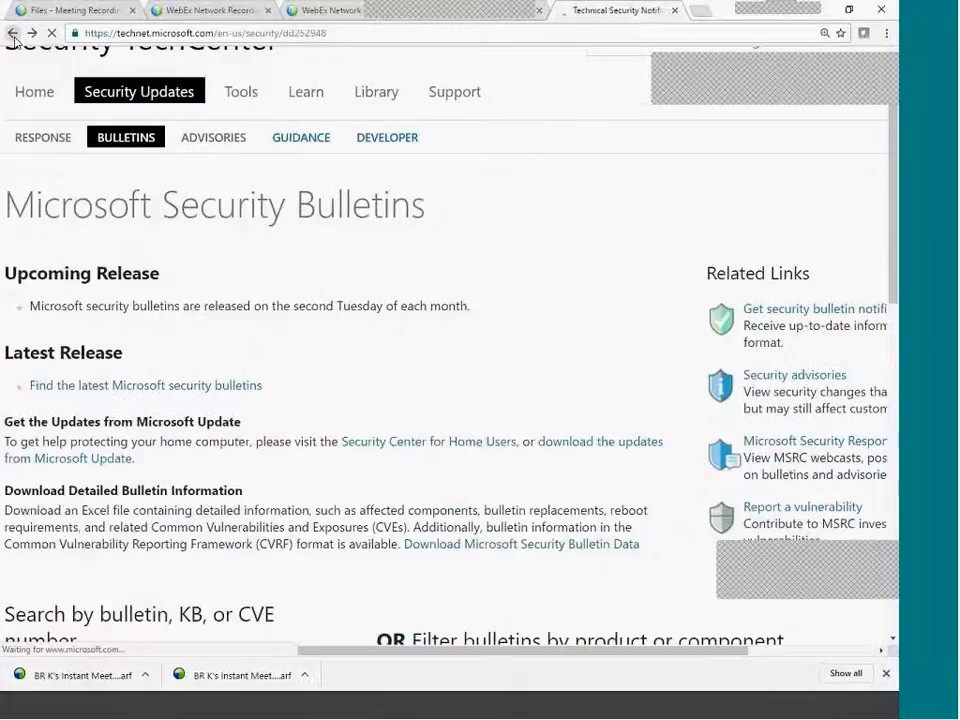
left_click(13, 34)
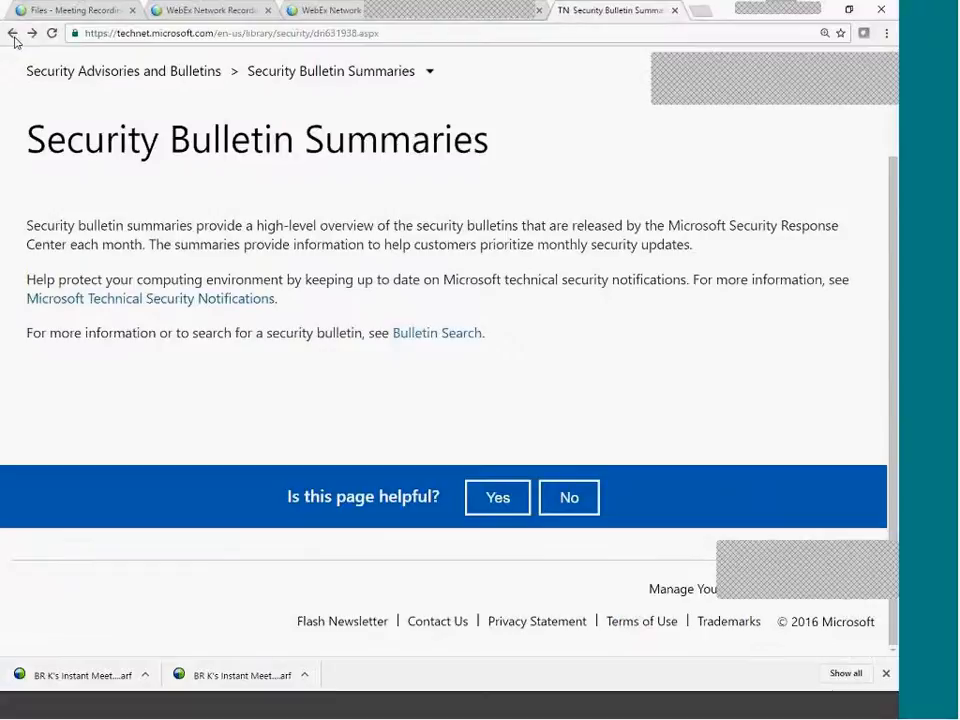
left_click(13, 34)
right_click(13, 34)
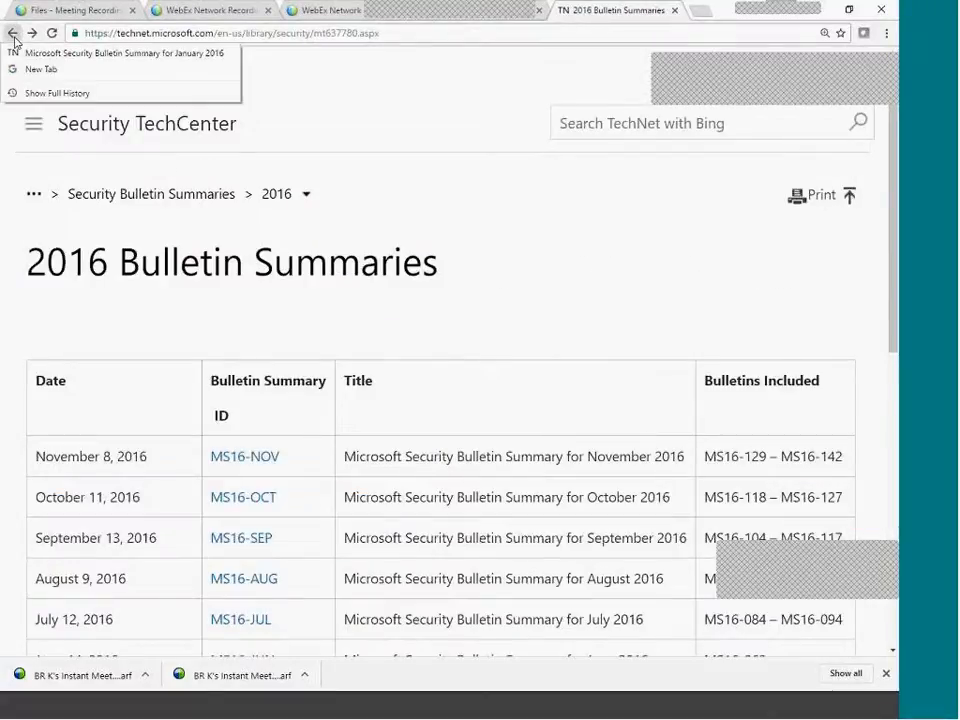
Highlight the November 2016 row and scan the table from MS16-NOV down to MS16-JAN.
left_click_drag(467, 440, 489, 454)
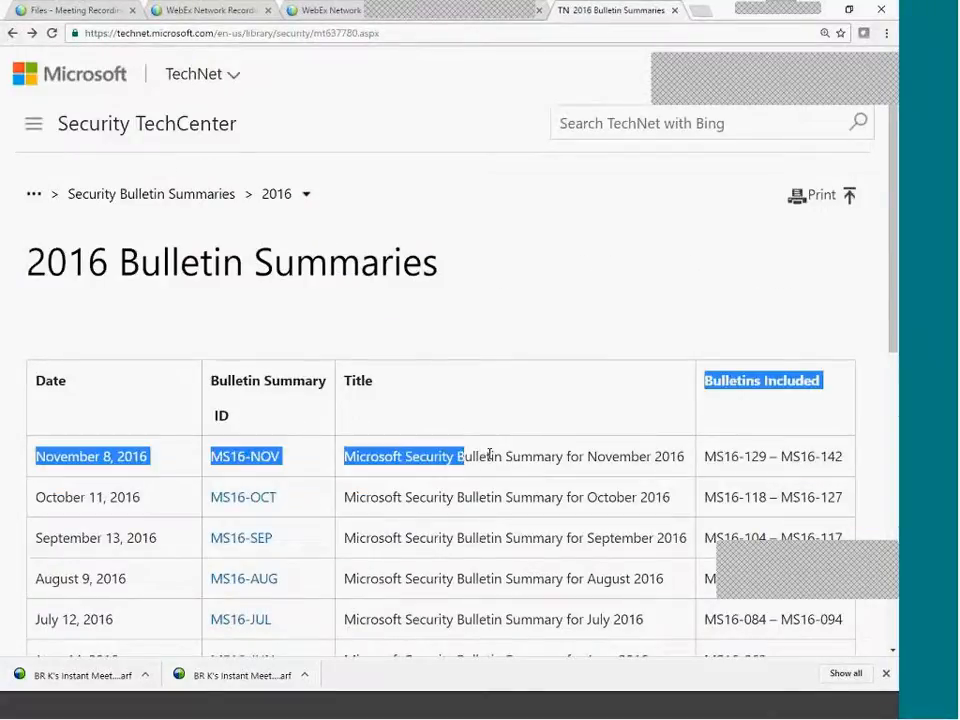
scroll(257, 343, "down", 6)
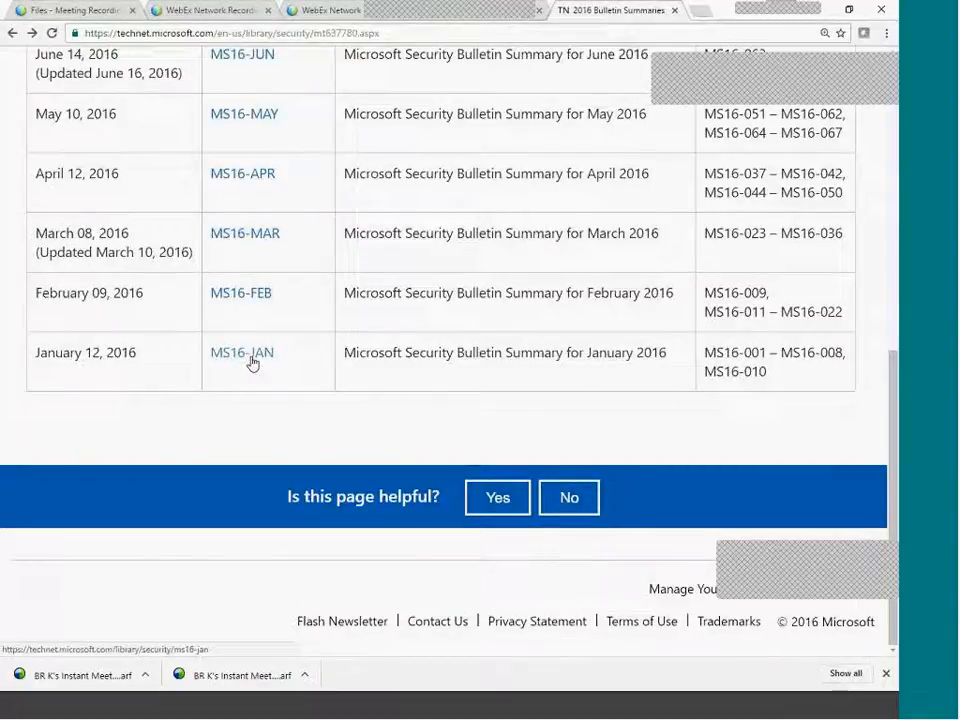
left_click_drag(252, 363, 377, 381)
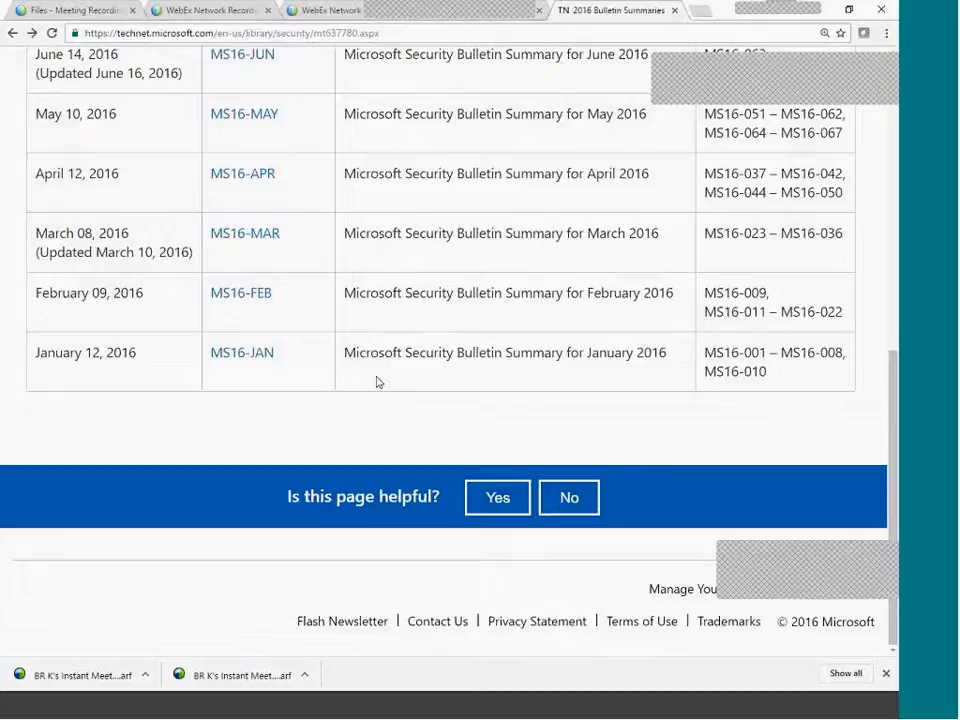
scroll(300, 400, "up", 2)
scroll(270, 381, "up", 3)
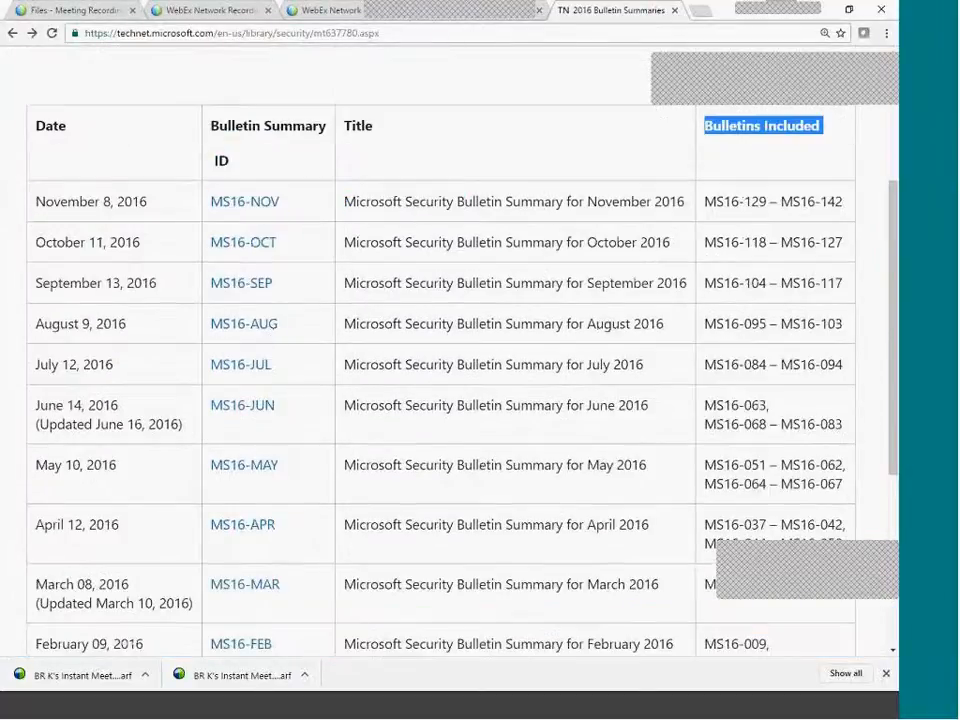
left_click(192, 190)
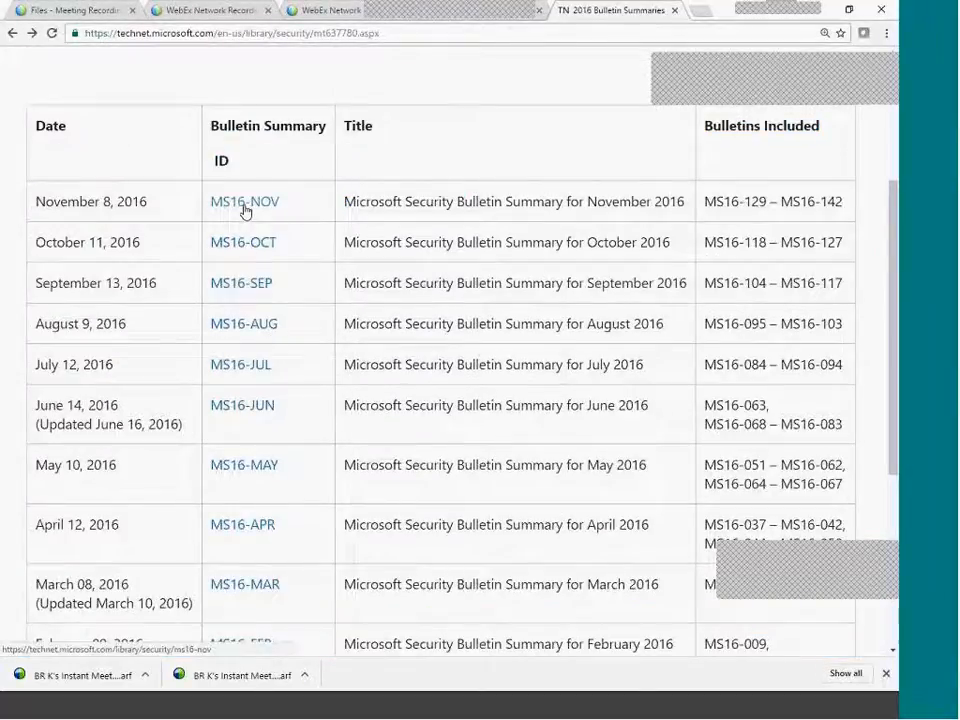
left_click(245, 209)
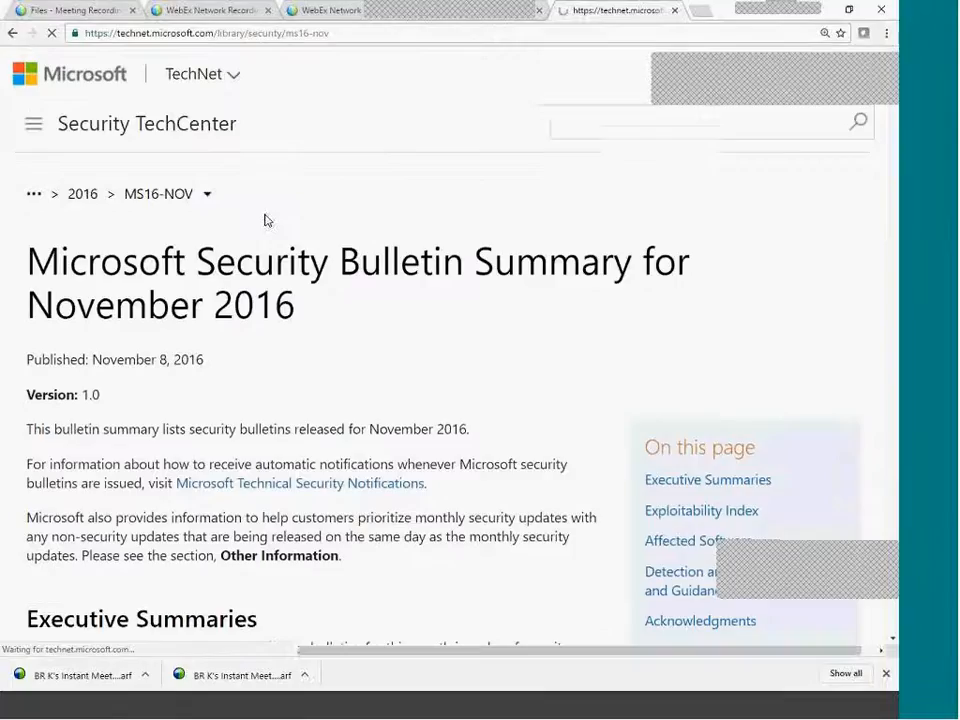
scroll(452, 489, "down", 8)
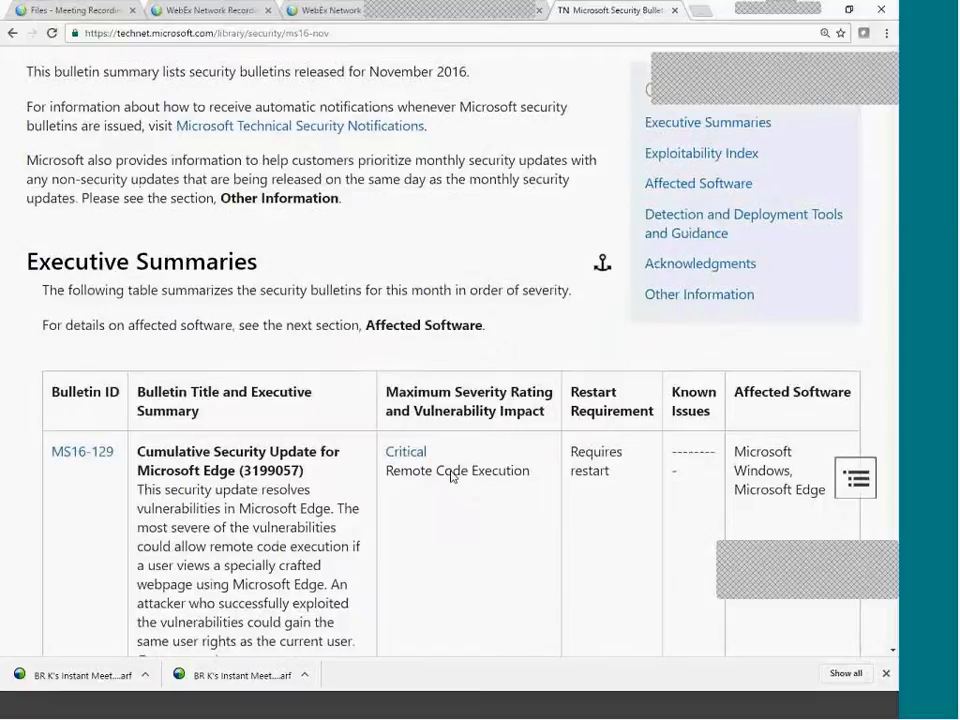
scroll(443, 465, "up", 3)
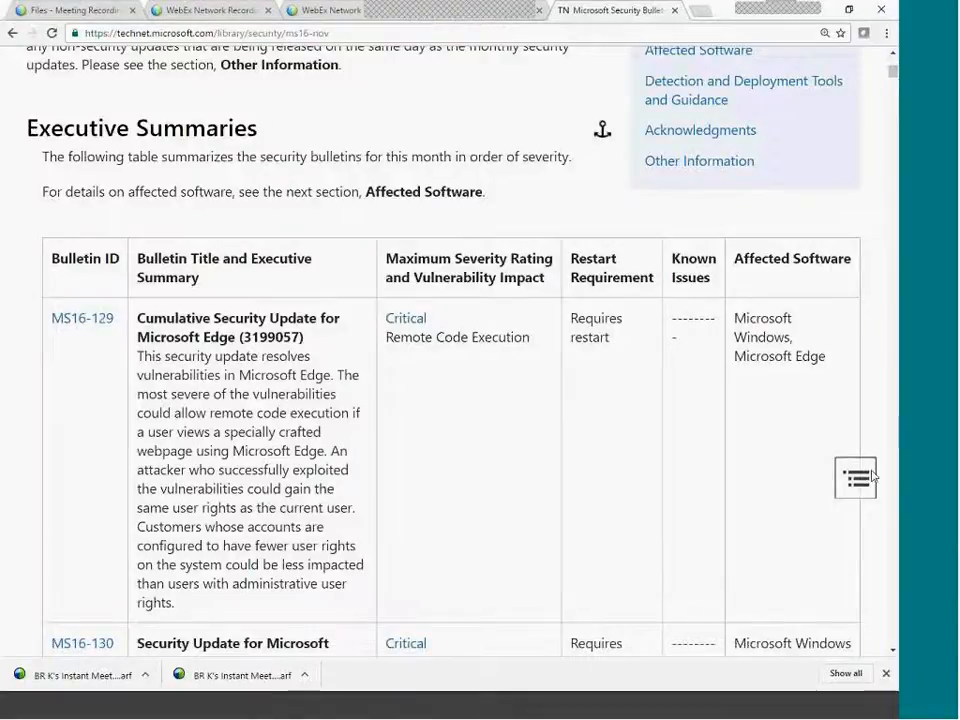
scroll(634, 472, "down", 1)
scroll(631, 471, "down", 1)
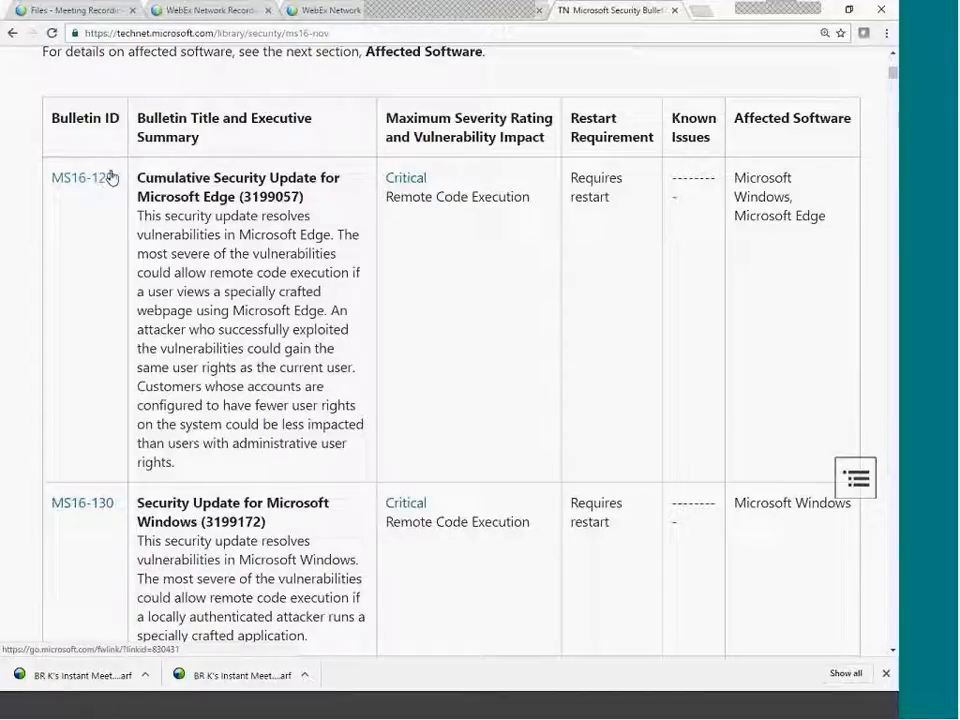
left_click_drag(49, 118, 128, 123)
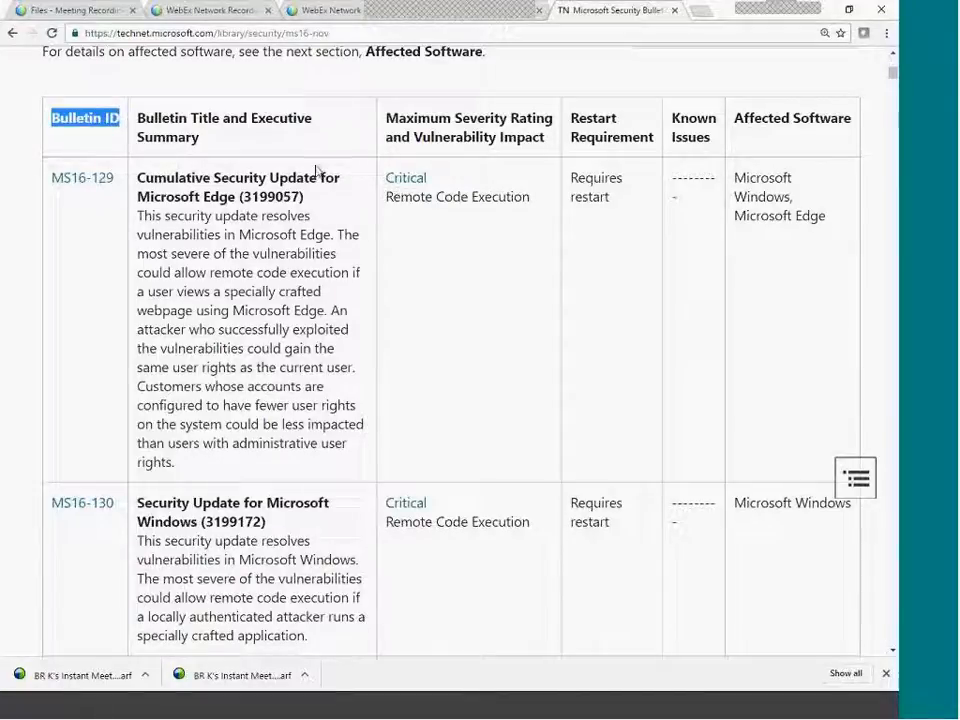
left_click_drag(148, 178, 318, 178)
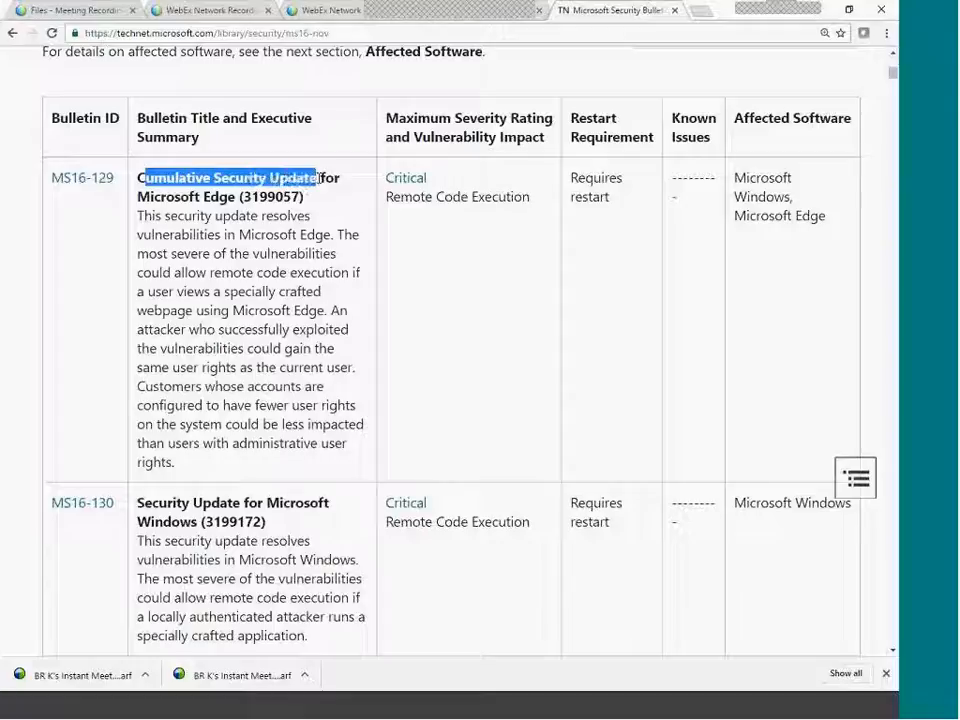
double_click(170, 174)
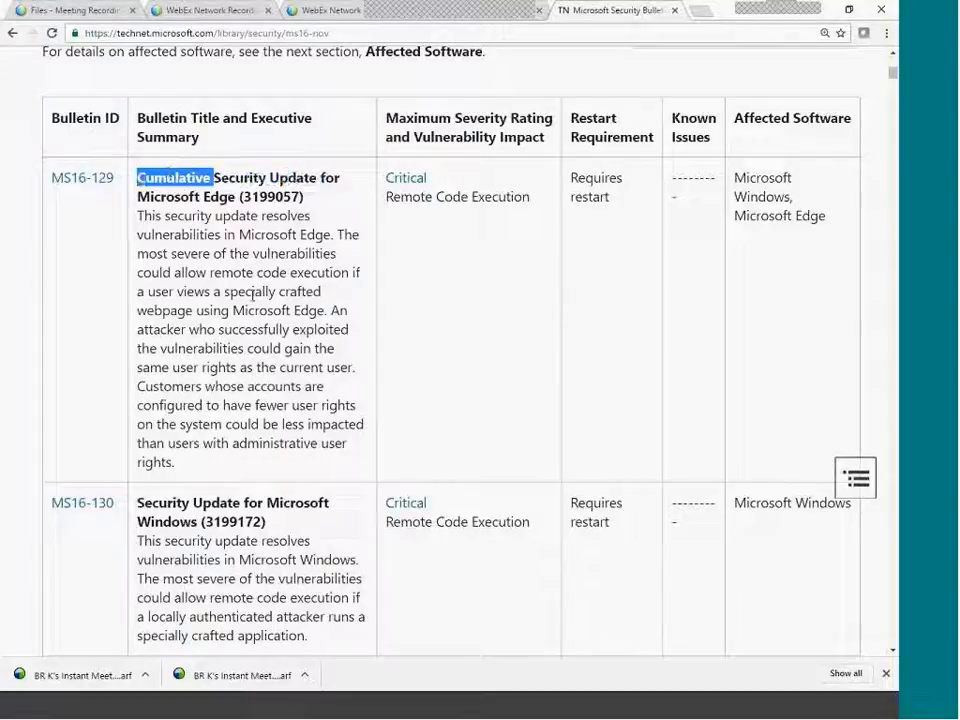
triple_click(193, 182)
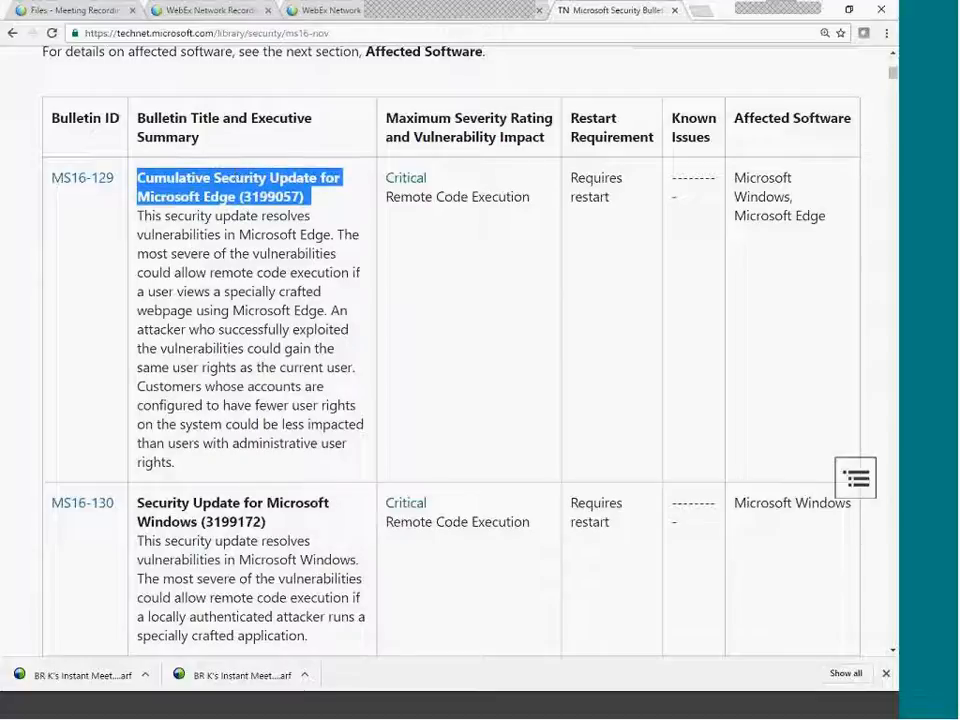
left_click(227, 178)
left_click_drag(180, 197, 269, 292)
left_click(270, 348)
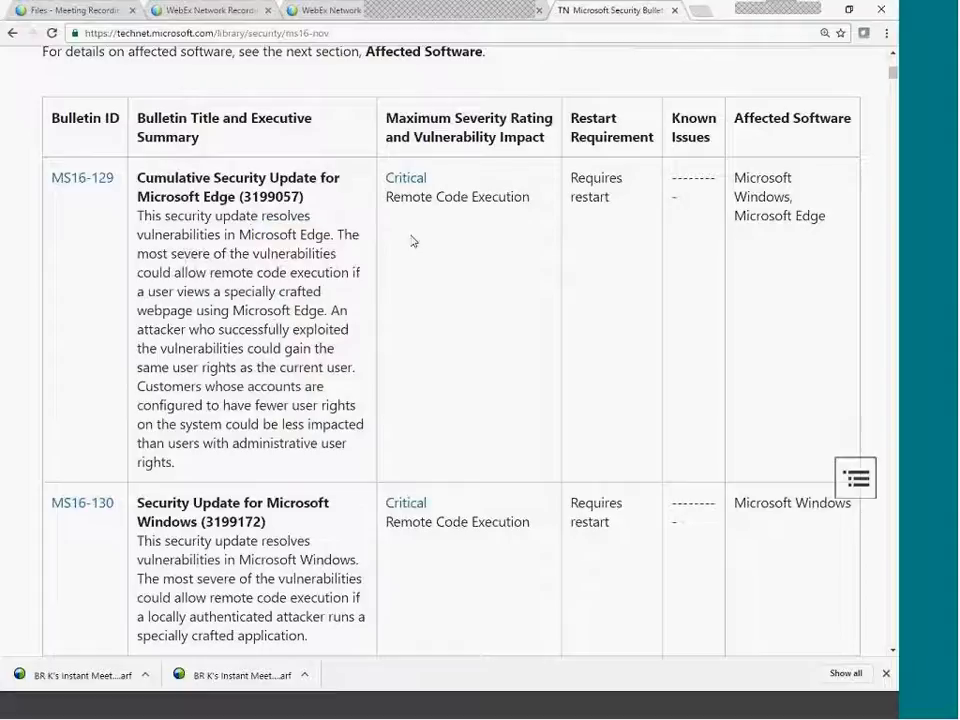
left_click_drag(394, 199, 514, 199)
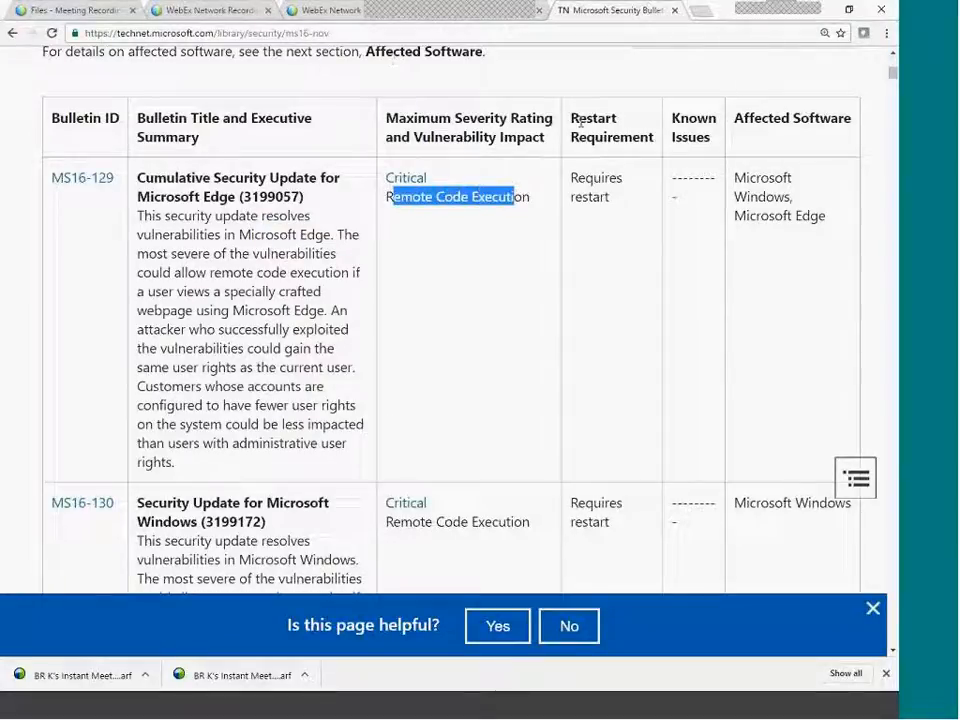
triple_click(490, 212)
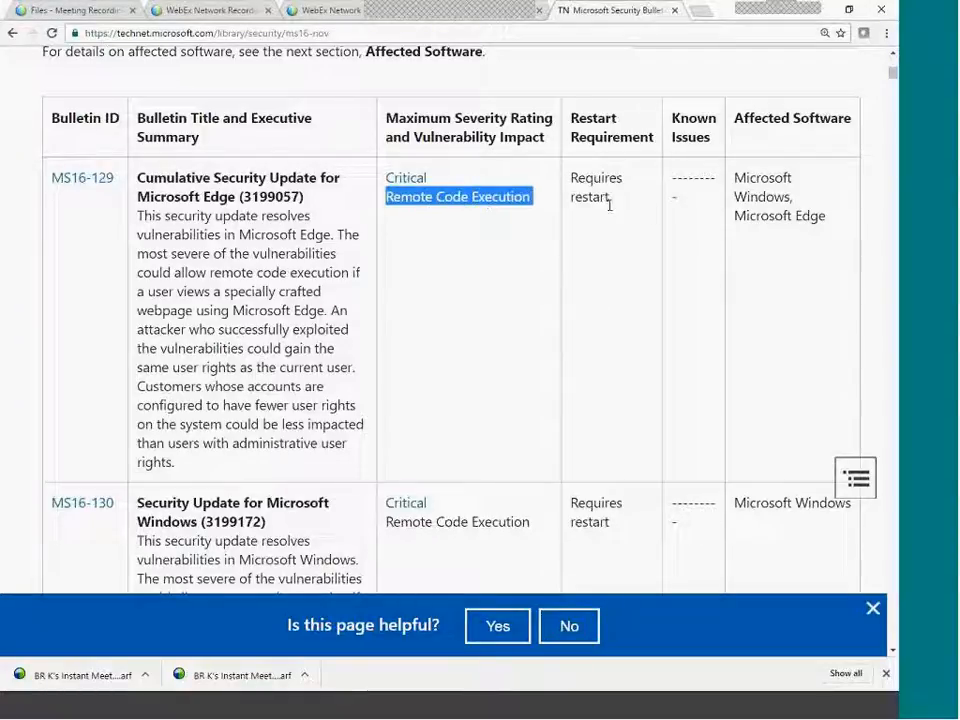
left_click_drag(608, 204, 571, 173)
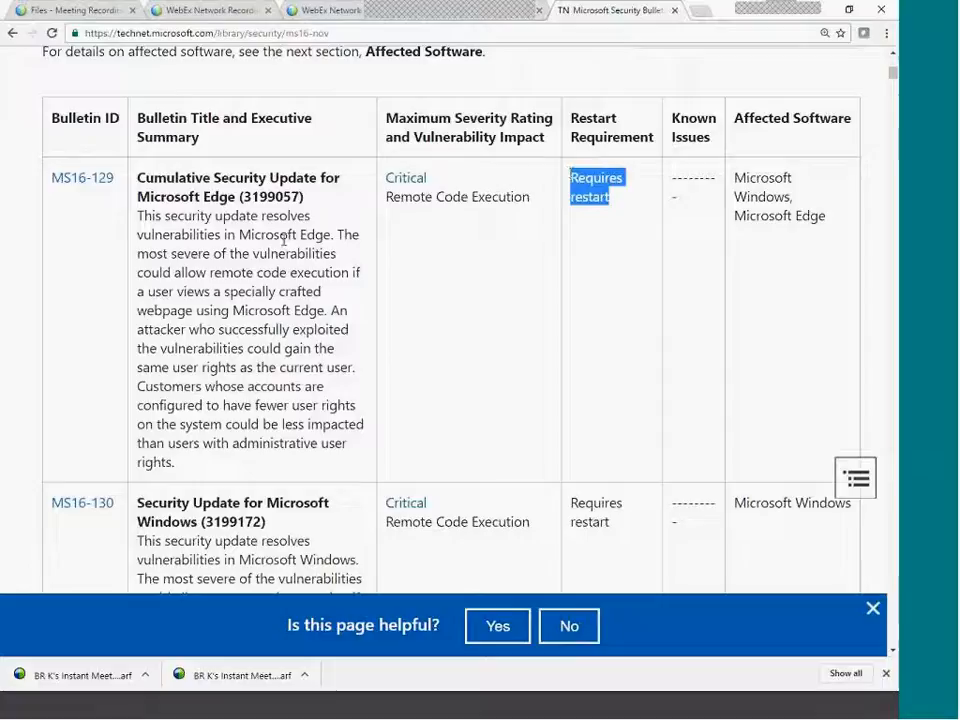
left_click_drag(735, 174, 792, 196)
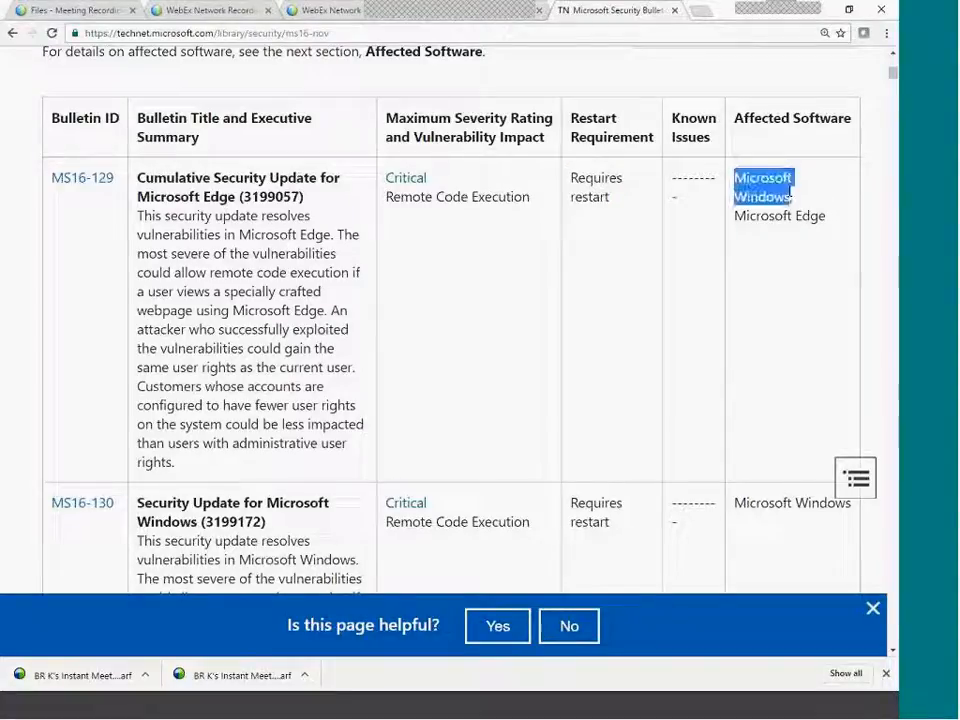
left_click_drag(736, 216, 822, 217)
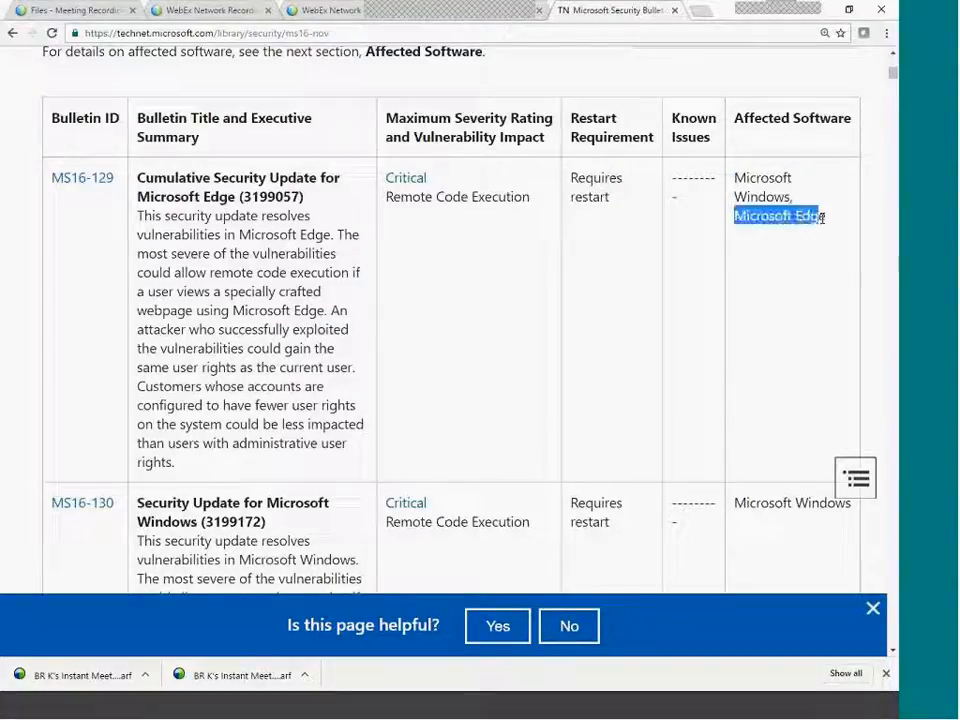
Highlight MS16-130's title, update 3199172, bulletin ID, description and Remote Code Execution impact.
scroll(405, 374, "down", 3)
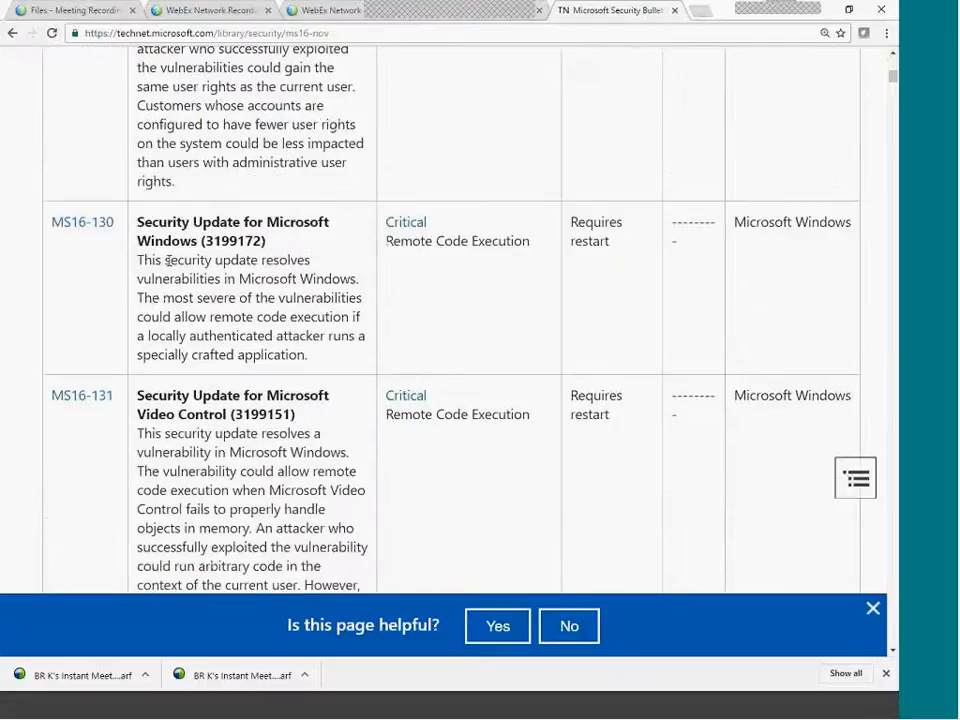
left_click_drag(151, 222, 268, 242)
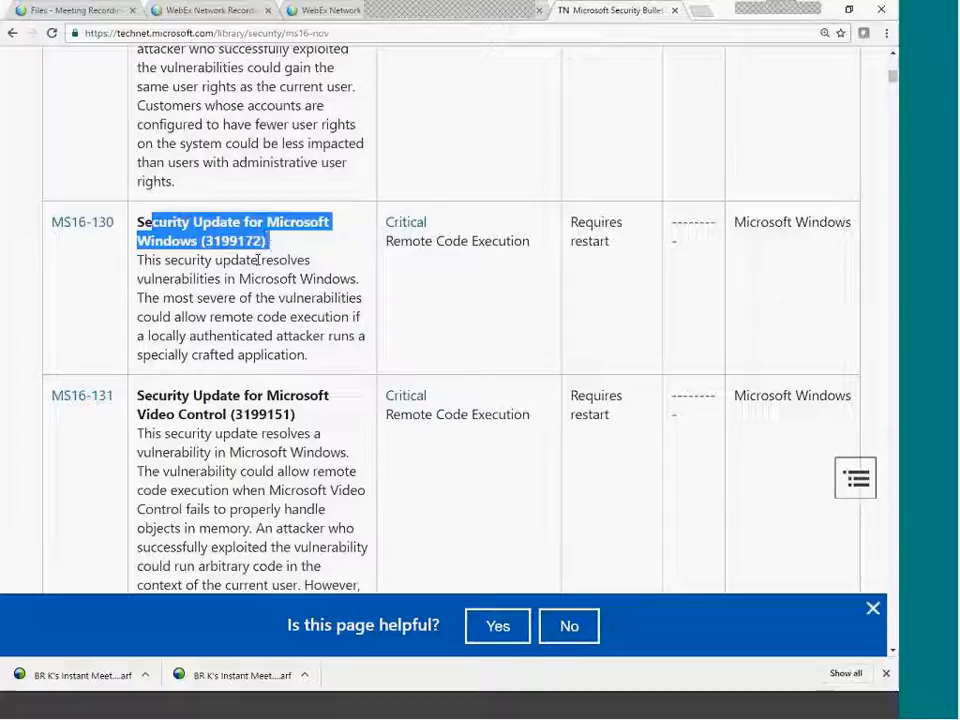
double_click(247, 241)
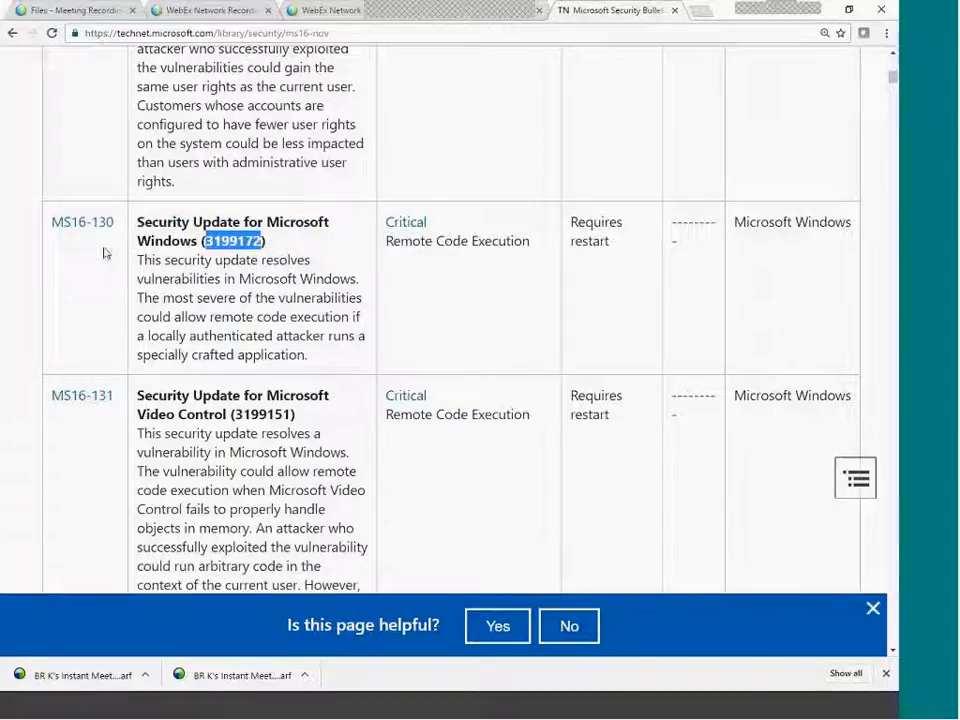
left_click_drag(104, 253, 56, 250)
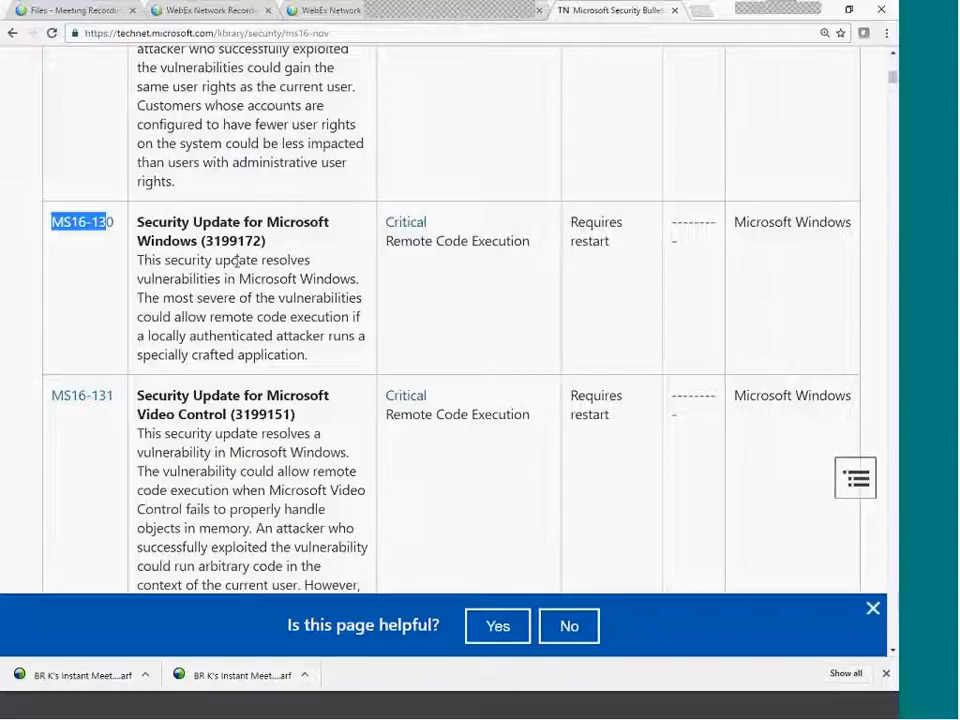
left_click_drag(237, 260, 240, 300)
left_click_drag(386, 241, 530, 241)
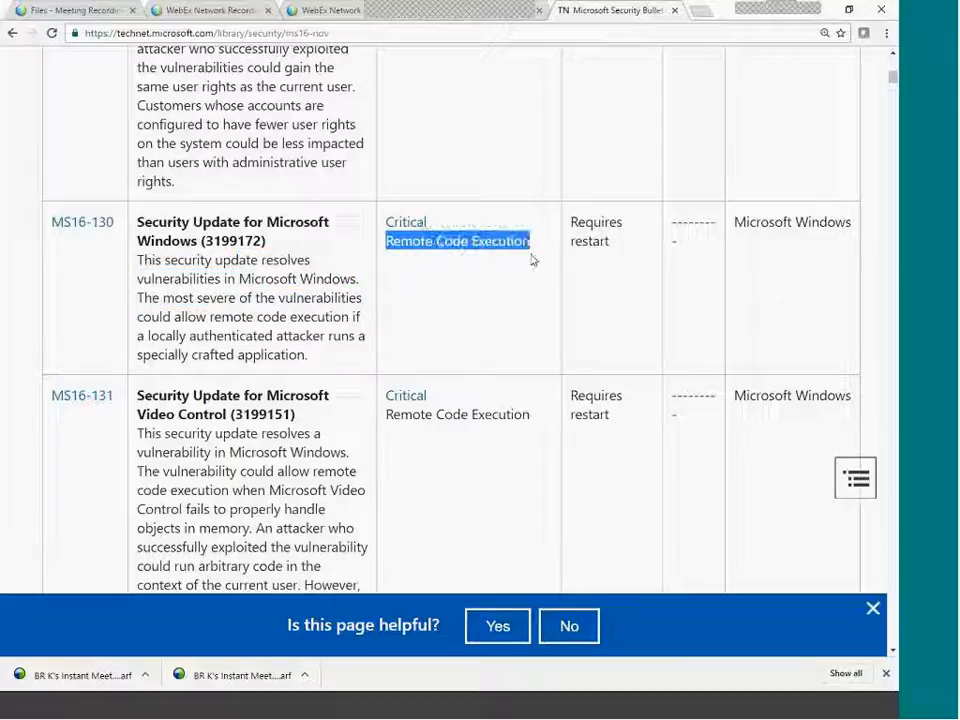
Scroll through the next bulletins, highlighting the Microsoft Office entry.
scroll(501, 276, "down", 5)
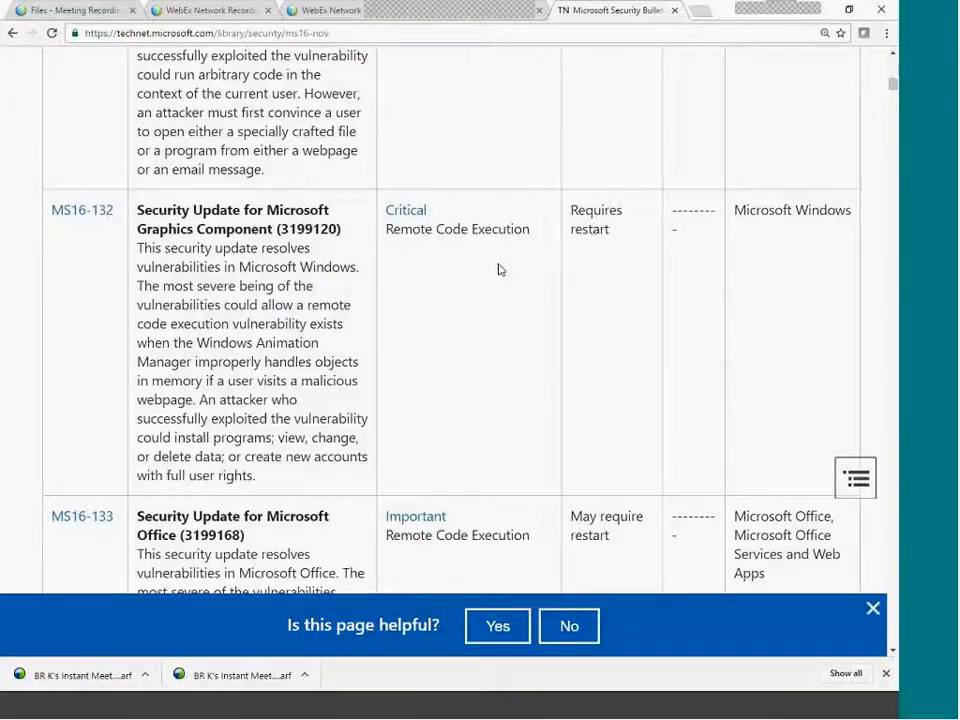
scroll(572, 255, "down", 2)
left_click_drag(736, 305, 834, 350)
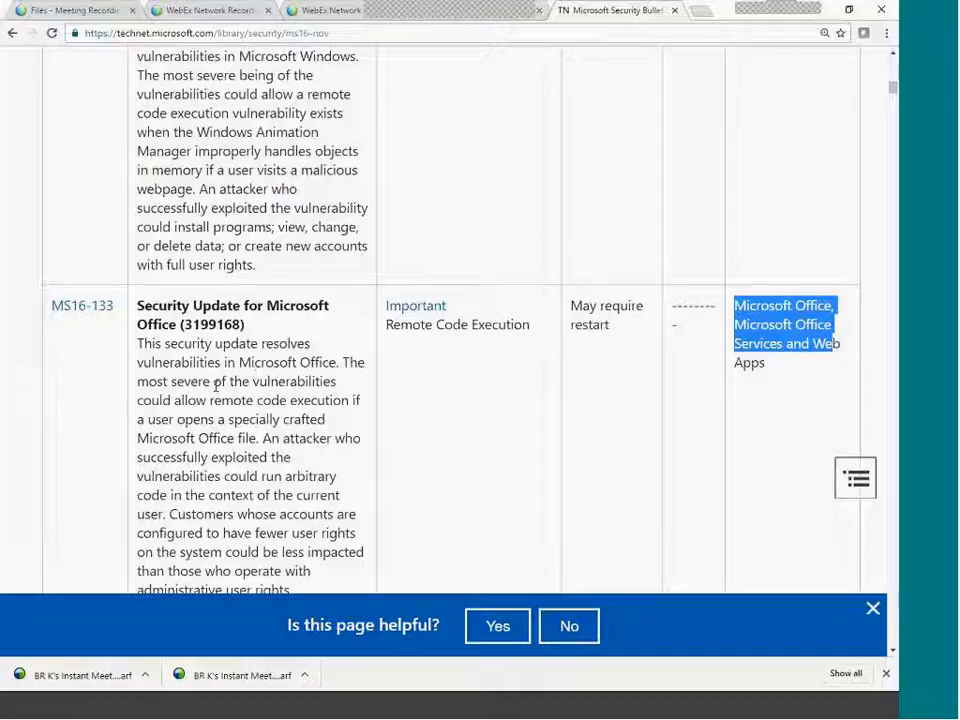
scroll(215, 385, "down", 2)
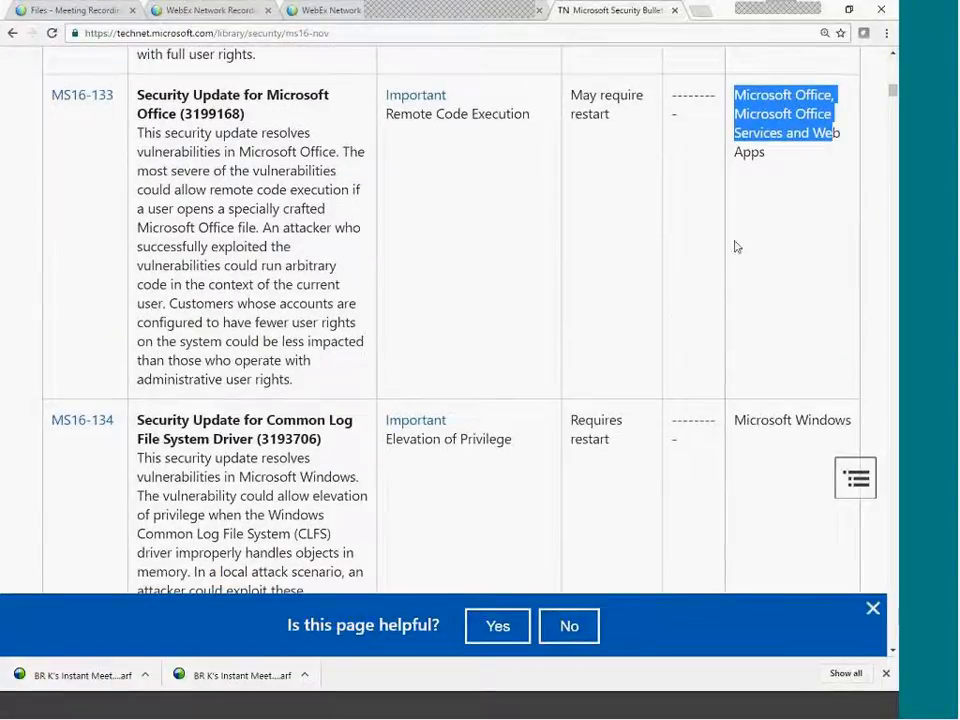
scroll(737, 247, "up", 1)
left_click(765, 238)
left_click_drag(765, 238, 735, 166)
Scroll down to MS16-136 and open its bulletin link in a new tab.
scroll(430, 366, "down", 3)
scroll(432, 367, "down", 1)
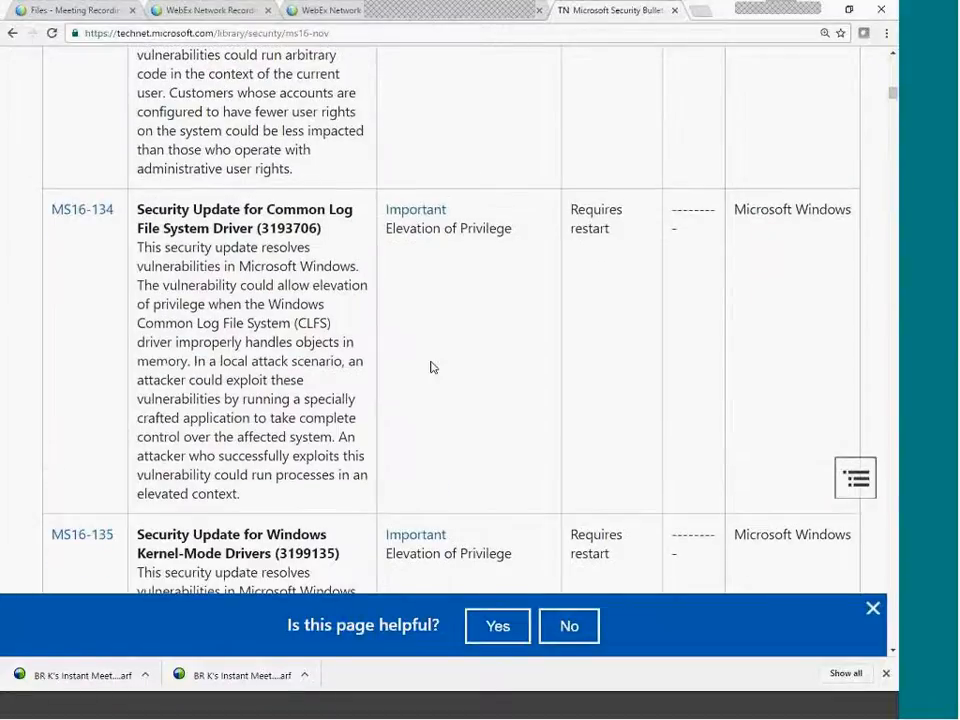
scroll(432, 367, "down", 3)
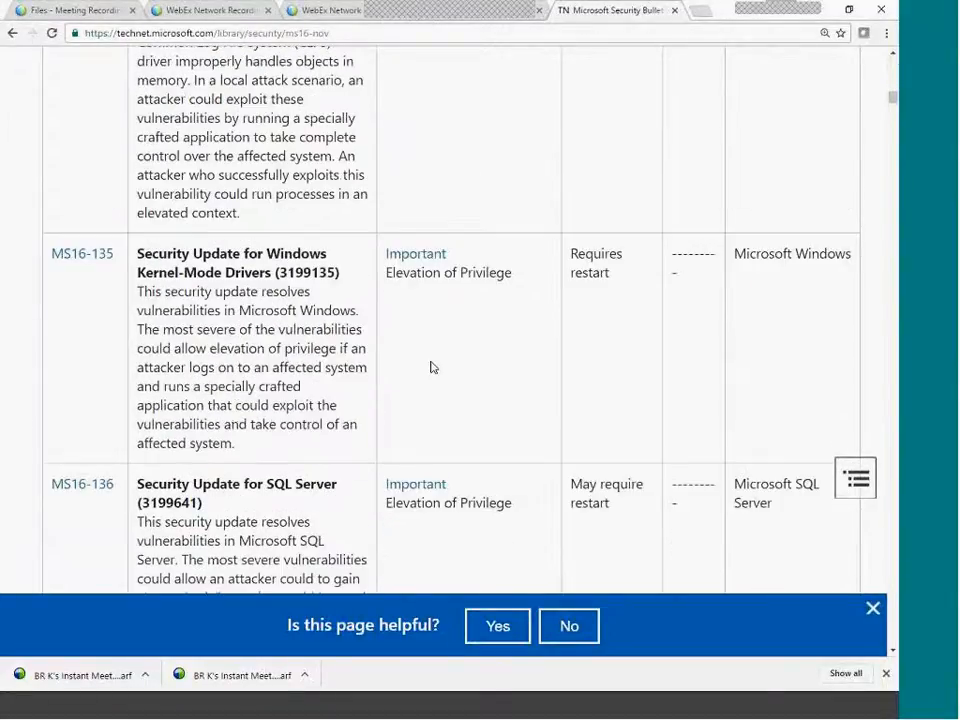
scroll(231, 450, "down", 1)
scroll(240, 420, "down", 2)
left_click_drag(236, 350, 271, 427)
left_click(306, 405)
right_click(87, 273)
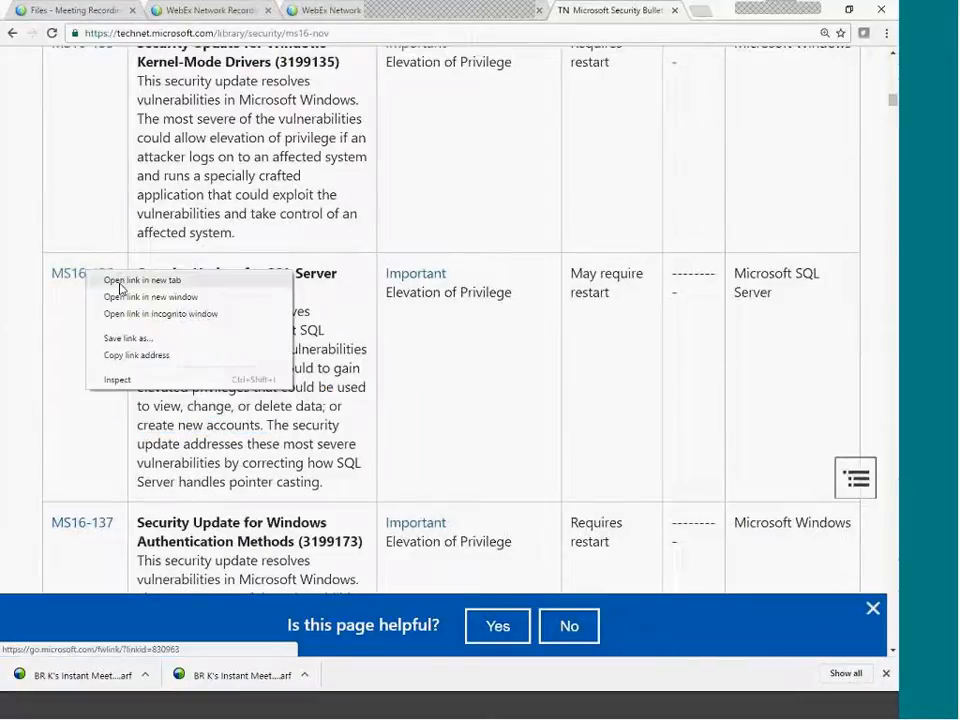
left_click(124, 283)
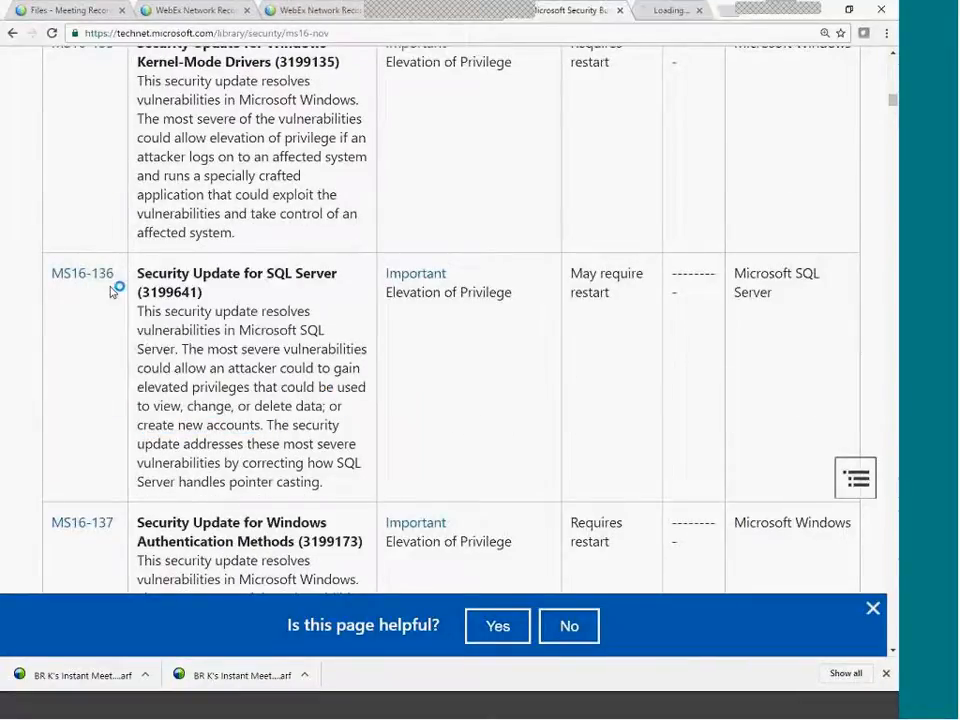
Switch to the MS16-136 tab and scroll through the bulletin.
left_click(675, 15)
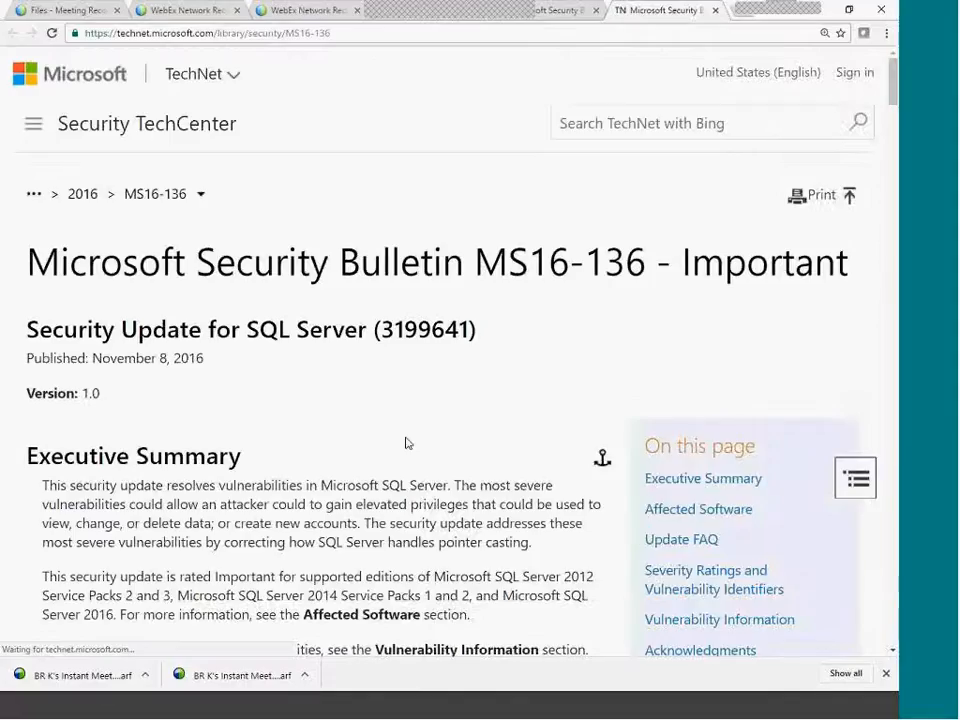
scroll(407, 437, "down", 5)
scroll(407, 437, "down", 3)
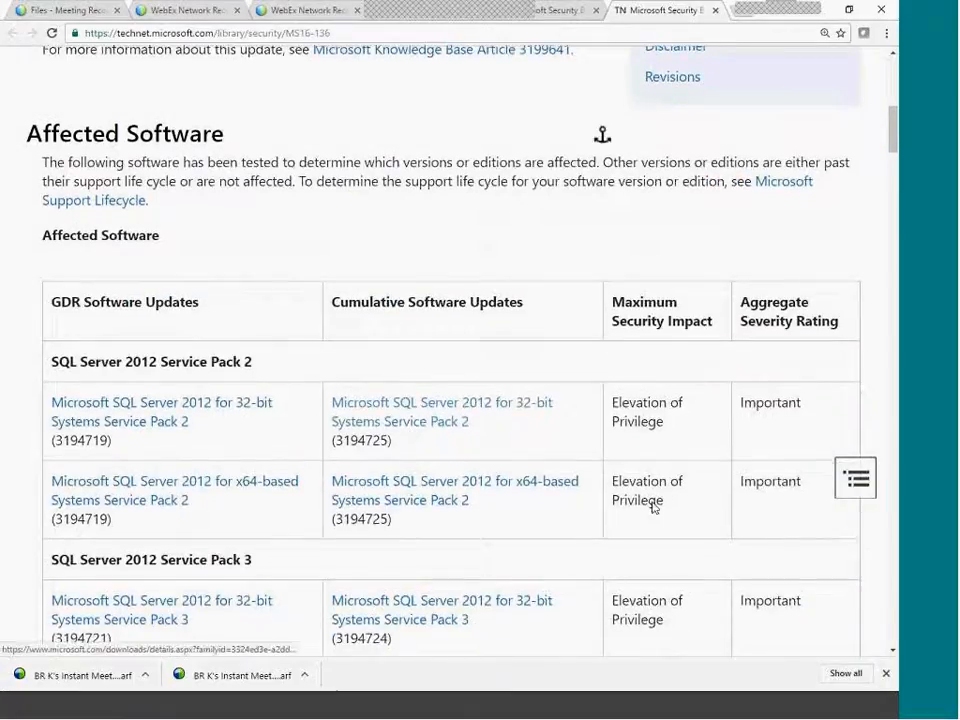
scroll(420, 356, "down", 1)
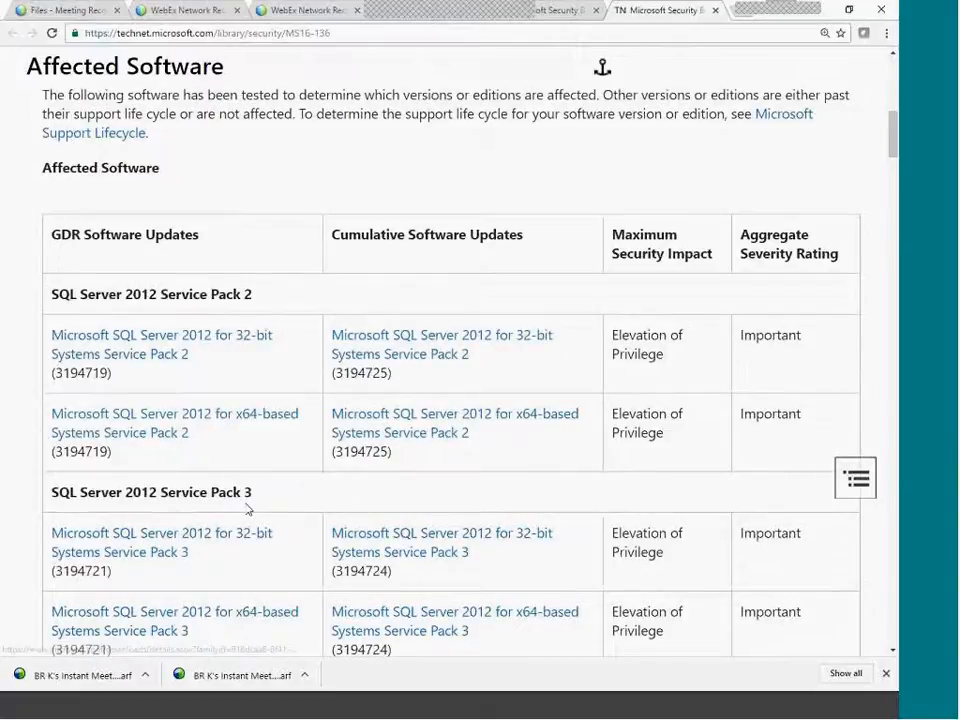
scroll(246, 507, "down", 3)
scroll(244, 500, "down", 1)
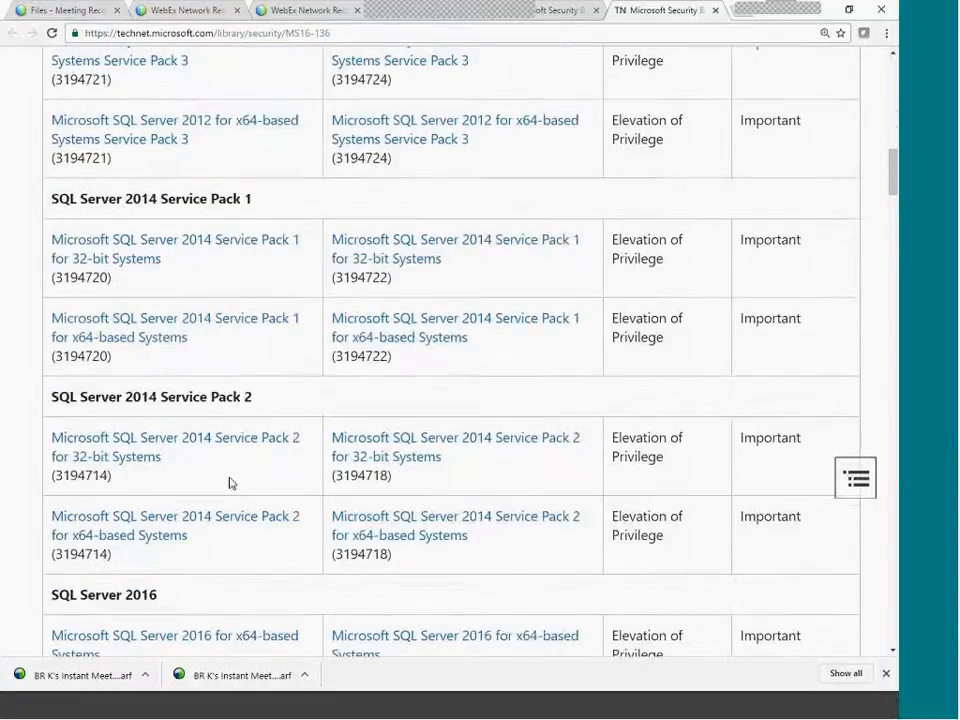
scroll(229, 483, "down", 2)
scroll(454, 499, "down", 3)
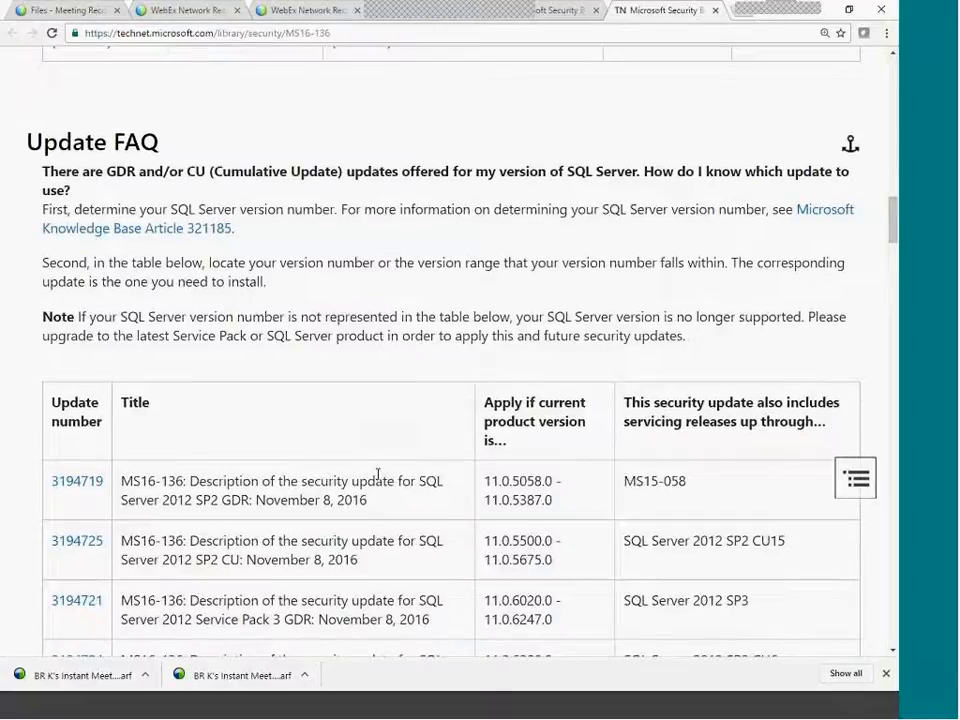
Scroll back to the Affected Software table for SQL Server 2012 and 2014, highlighting its sub-heading.
scroll(379, 476, "up", 3)
scroll(416, 516, "up", 4)
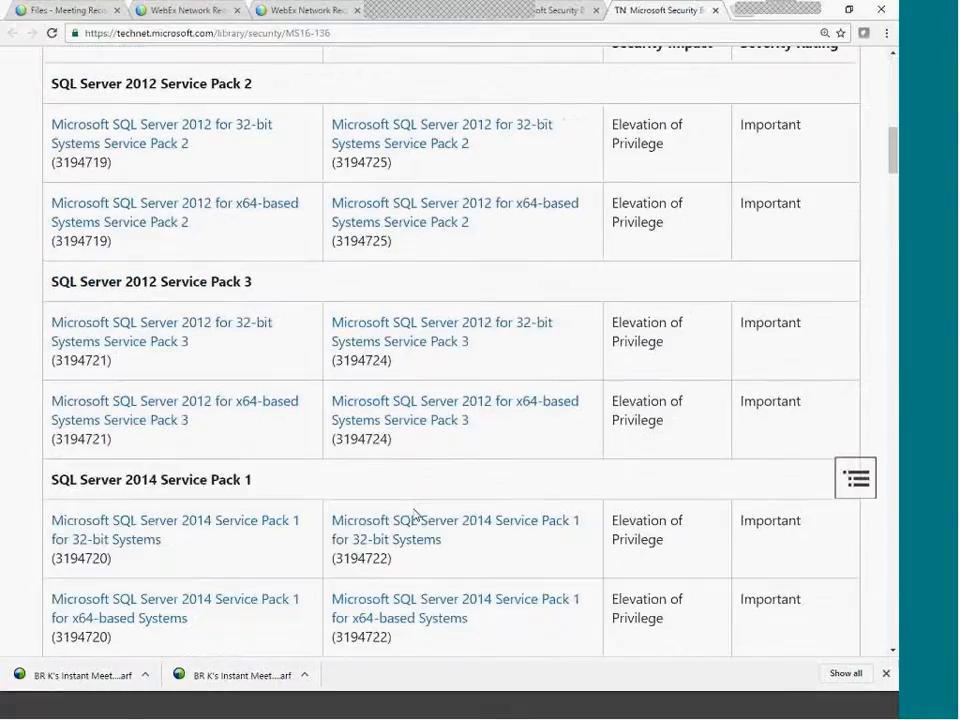
scroll(356, 465, "up", 2)
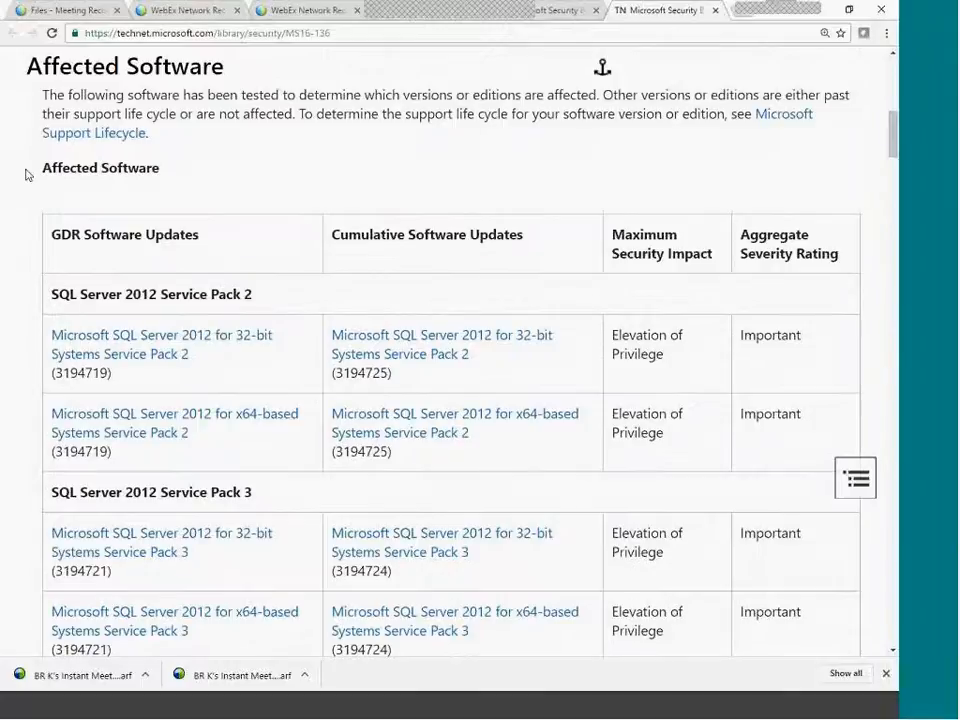
left_click_drag(27, 175, 186, 167)
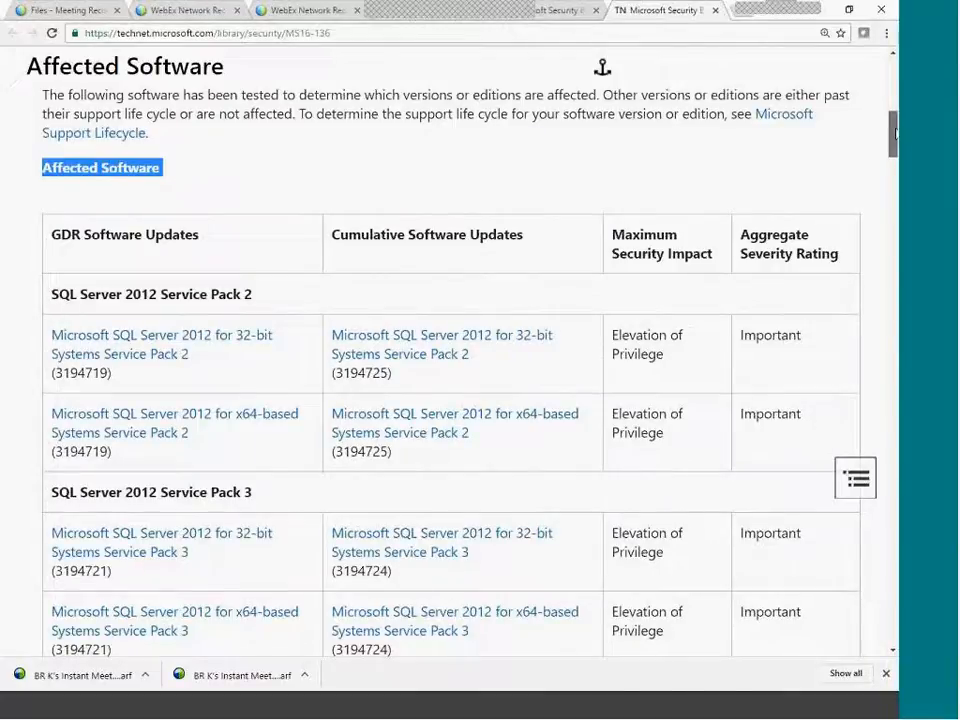
scroll(551, 600, "up", 4)
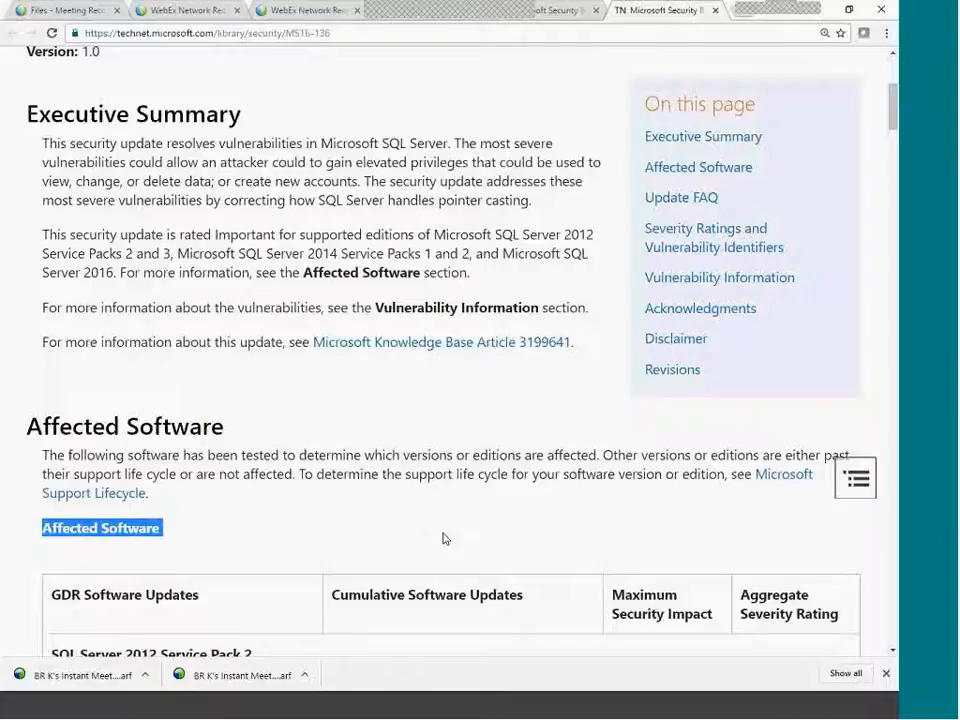
left_click_drag(893, 109, 890, 146)
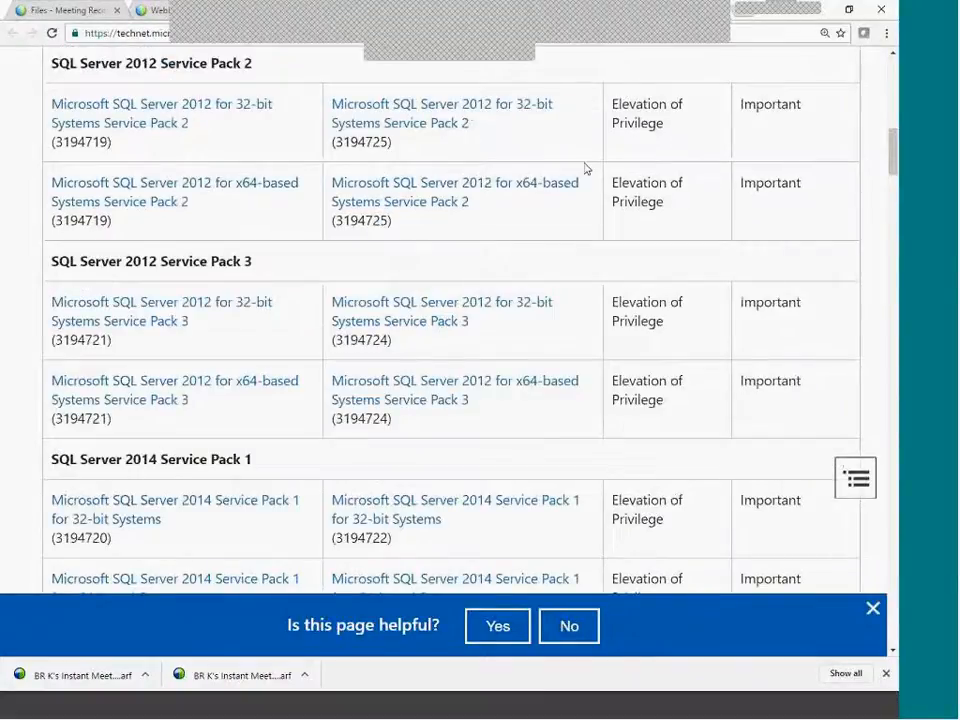
Bring up the November 2016 bulletin summary and highlight its date in the title.
left_click(545, 11)
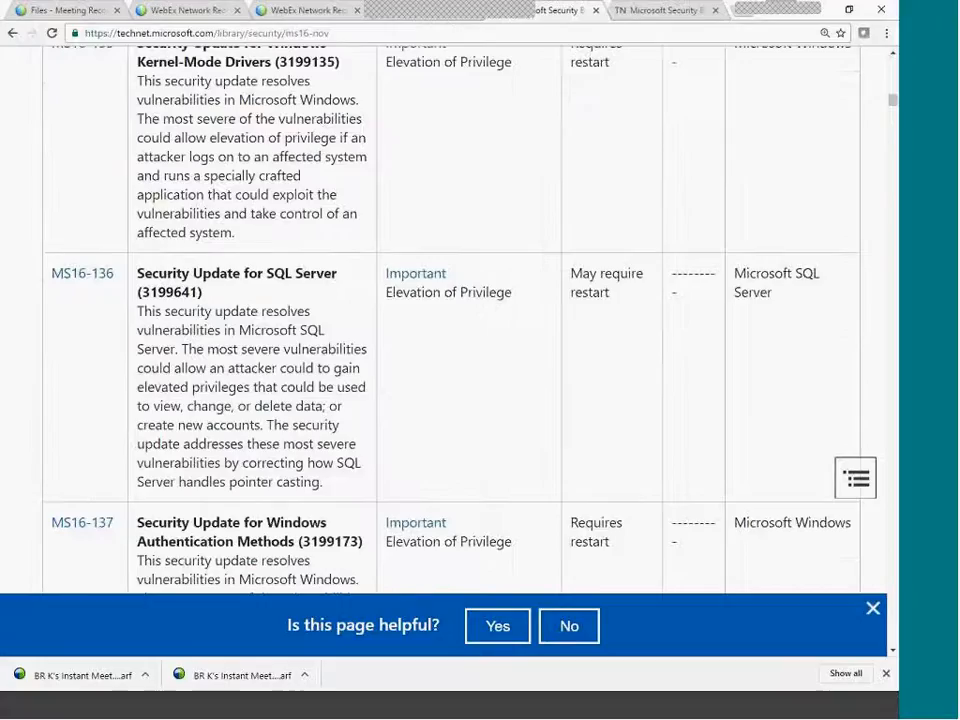
left_click_drag(892, 101, 892, 63)
scroll(602, 326, "down", 4)
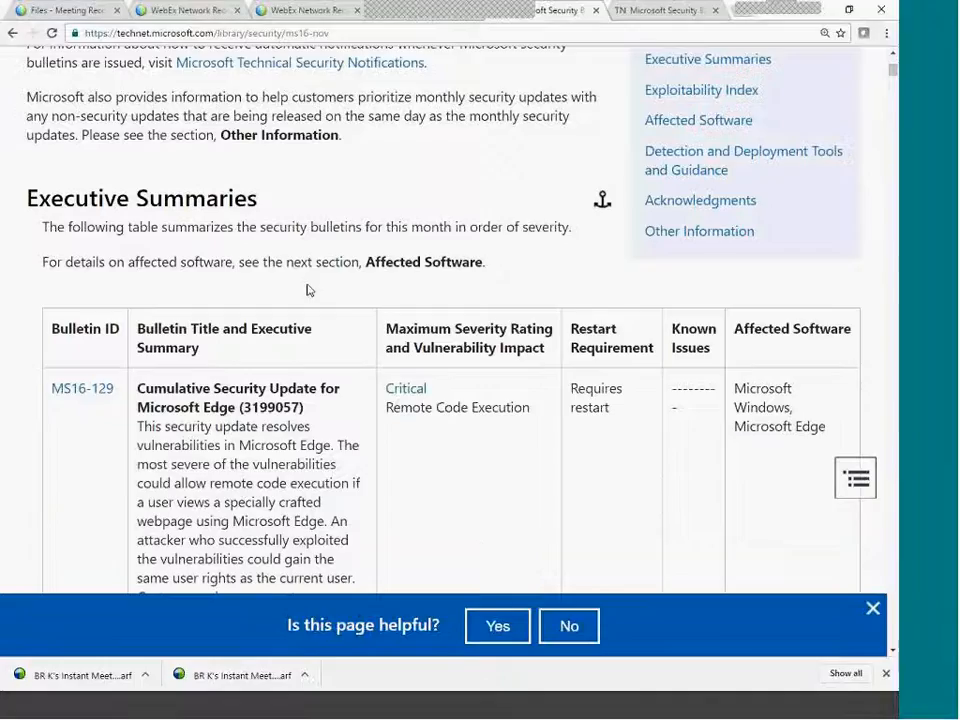
left_click_drag(50, 327, 143, 315)
scroll(219, 253, "up", 4)
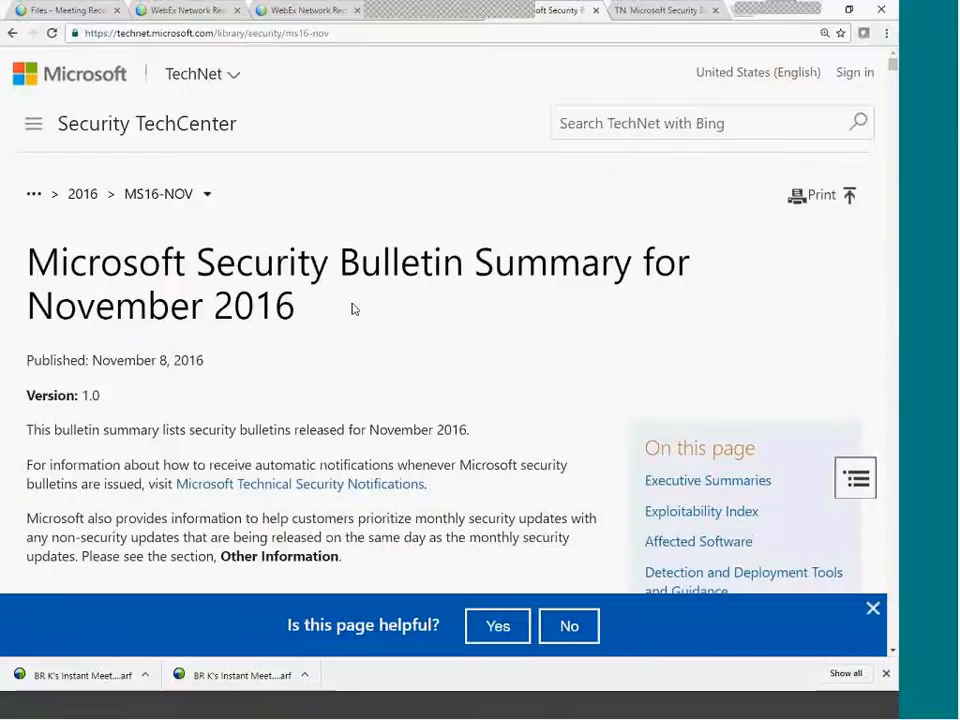
left_click_drag(67, 290, 384, 341)
left_click(491, 390)
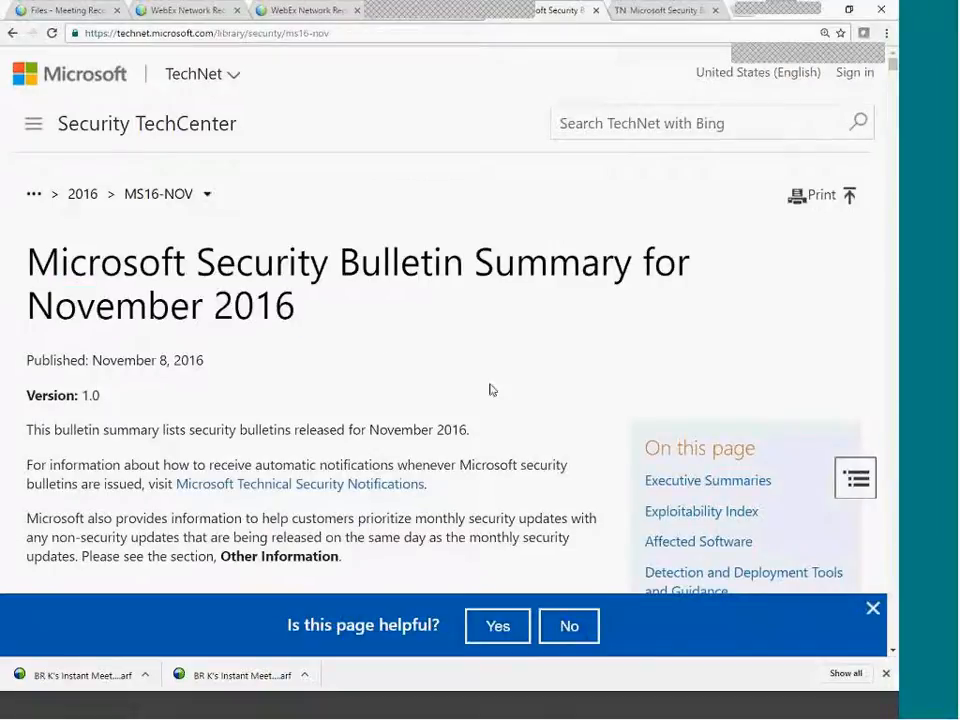
Highlight Microsoft SQL Server for MS16-136 and Adobe Flash Player for MS16-141 as affected software.
scroll(317, 399, "down", 6)
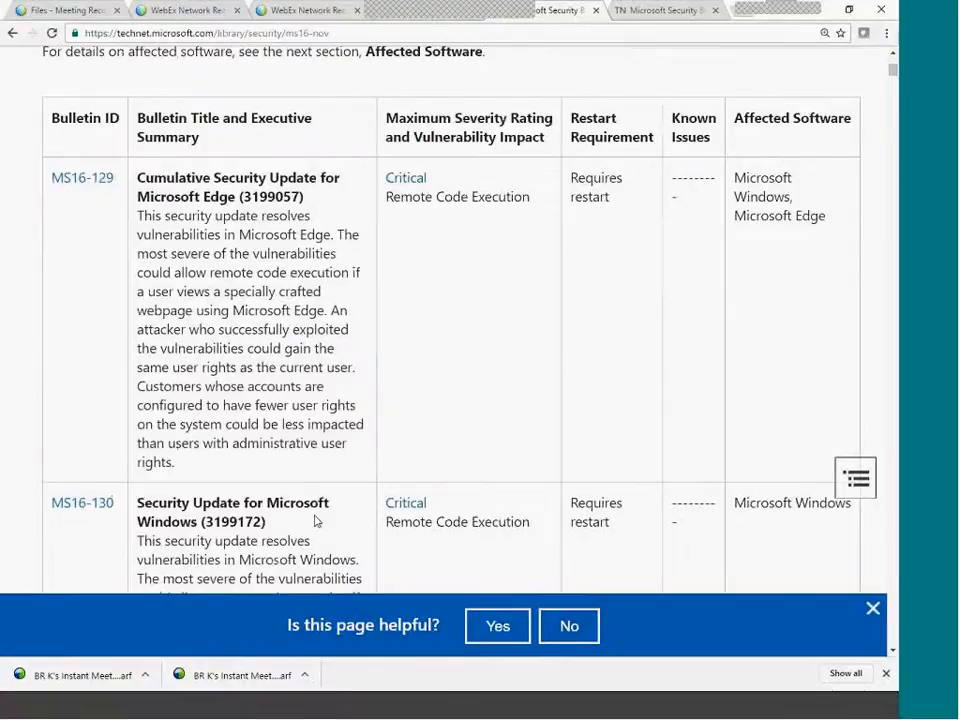
scroll(317, 514, "down", 8)
scroll(317, 510, "down", 9)
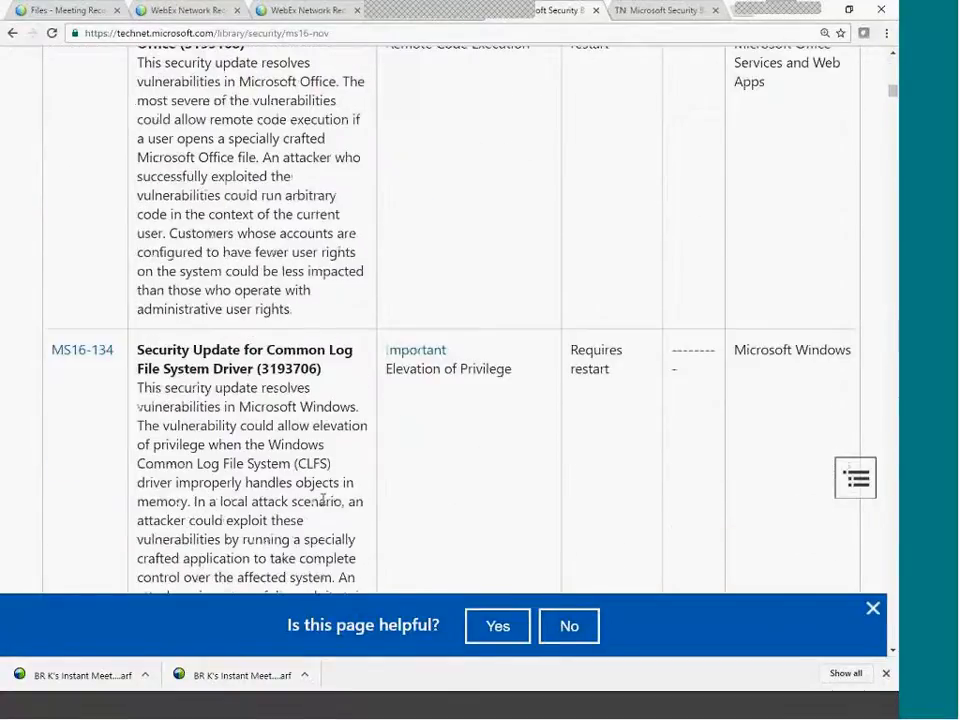
left_click_drag(799, 413, 739, 344)
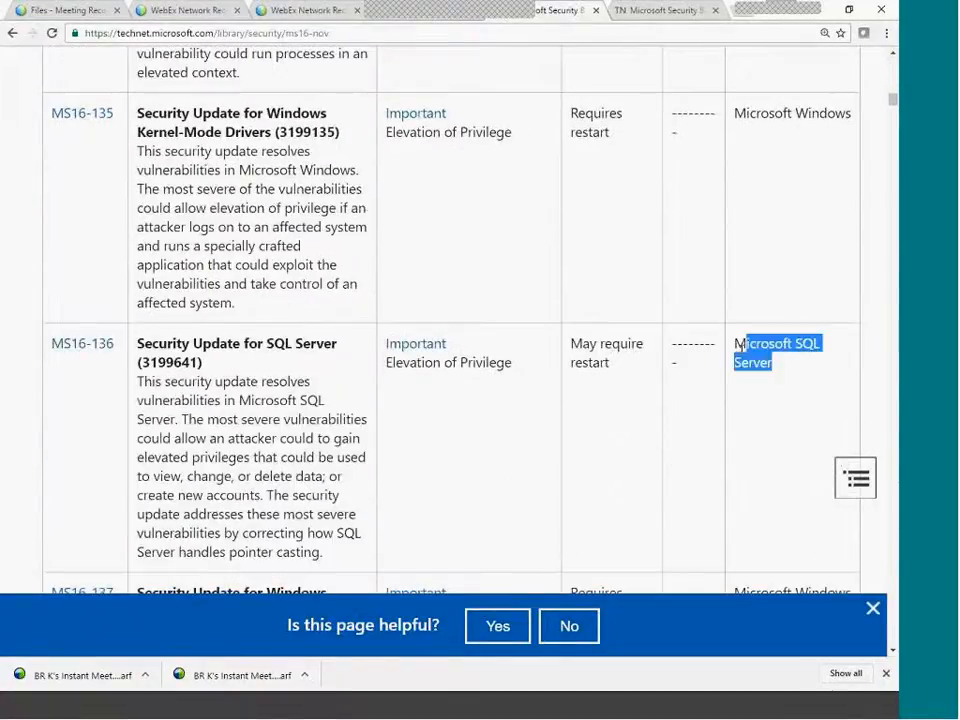
scroll(760, 409, "down", 2)
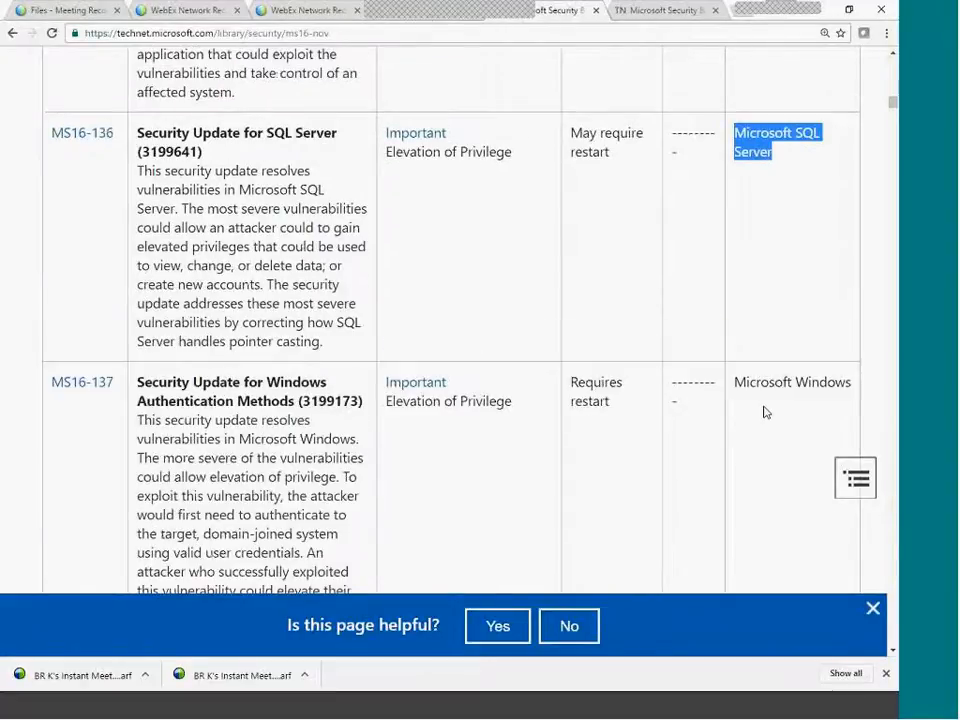
scroll(765, 412, "down", 11)
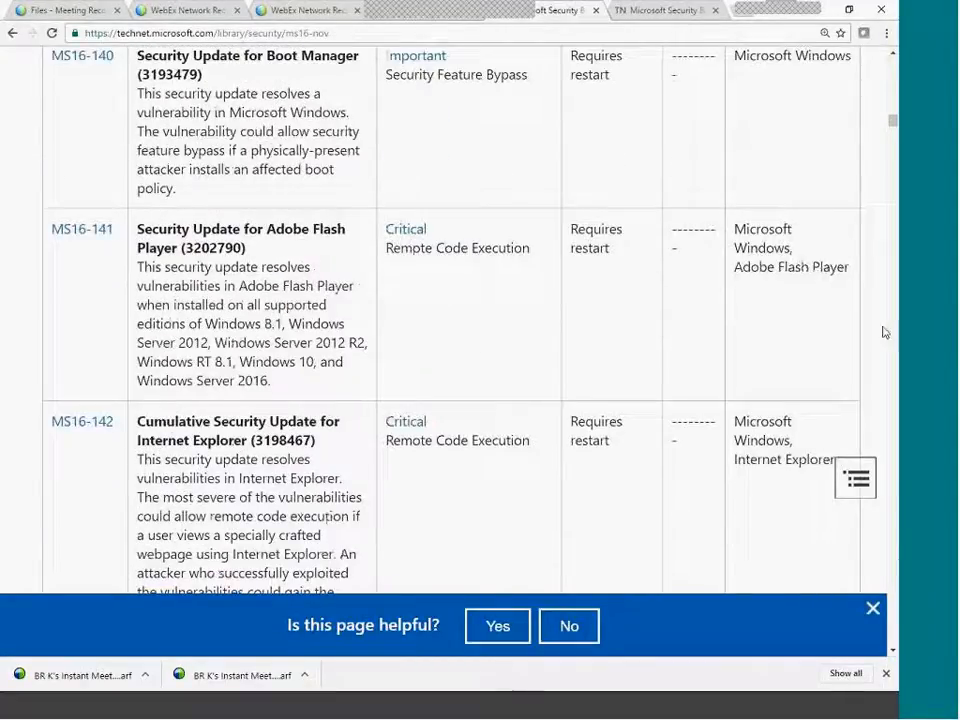
left_click_drag(744, 268, 851, 264)
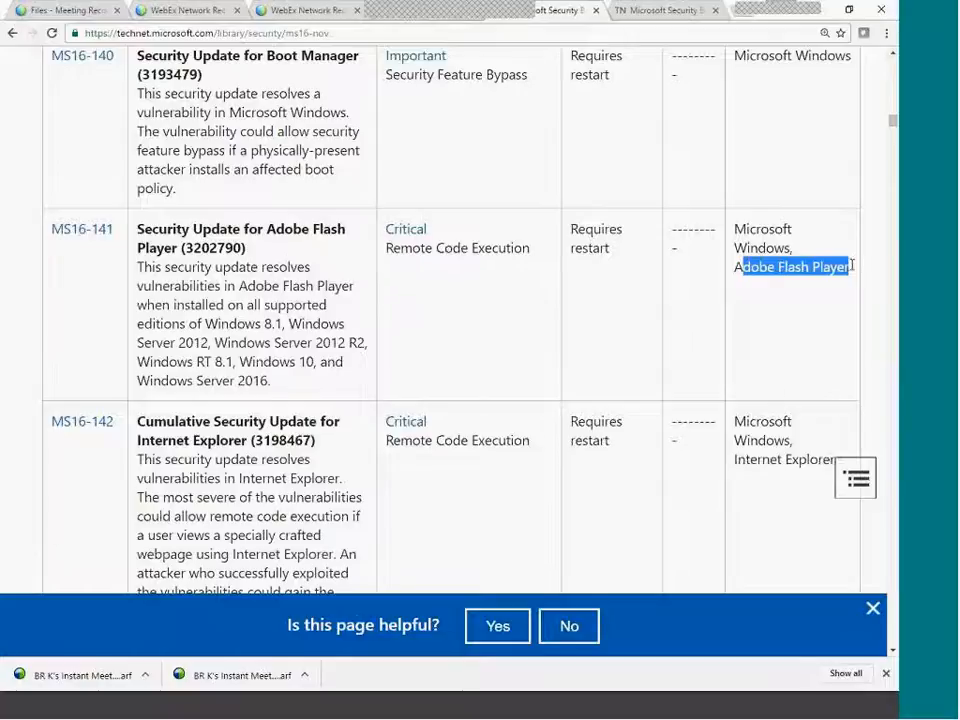
Scroll back through the Executive Summaries and highlight MS16-129's Critical severity rating.
scroll(795, 326, "down", 4)
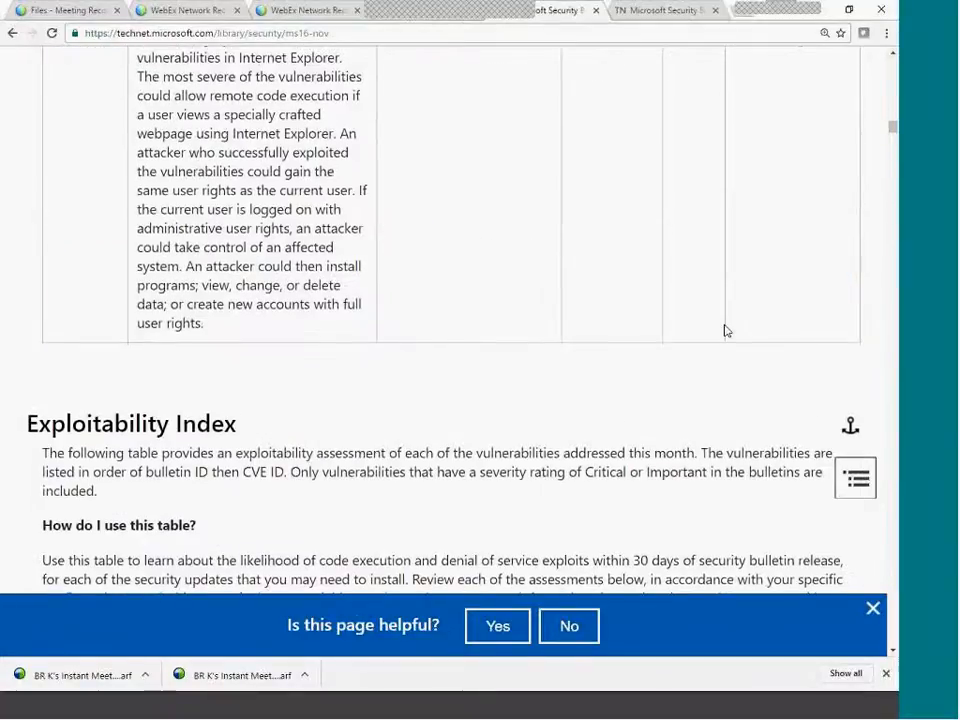
scroll(724, 330, "up", 8)
scroll(239, 374, "up", 20)
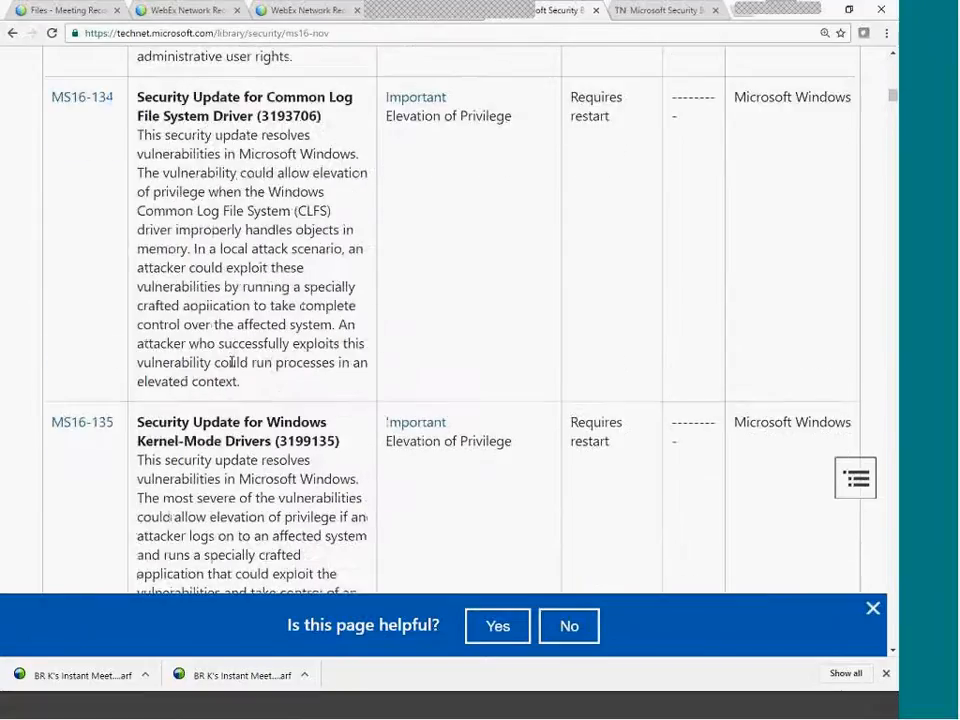
scroll(230, 370, "up", 5)
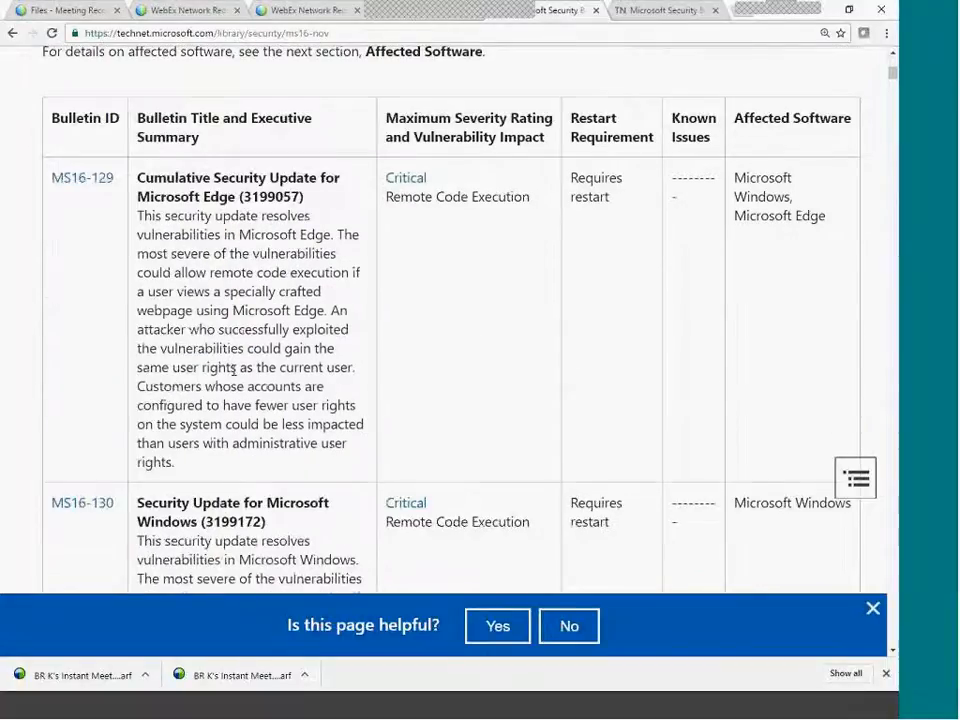
scroll(233, 370, "up", 2)
scroll(233, 370, "down", 9)
scroll(233, 372, "down", 10)
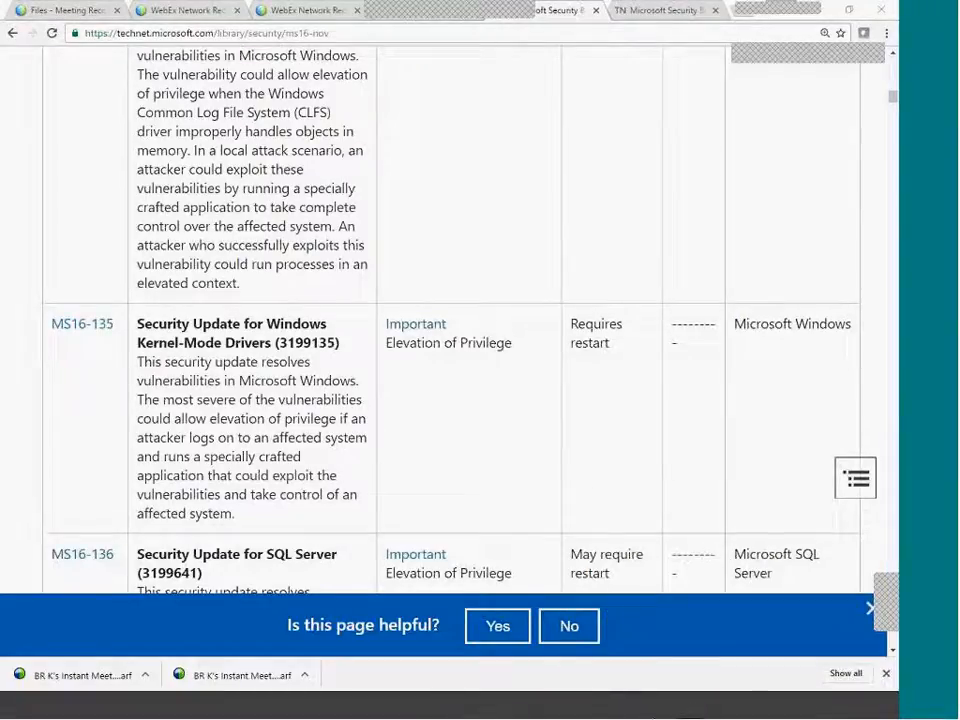
scroll(313, 490, "up", 5)
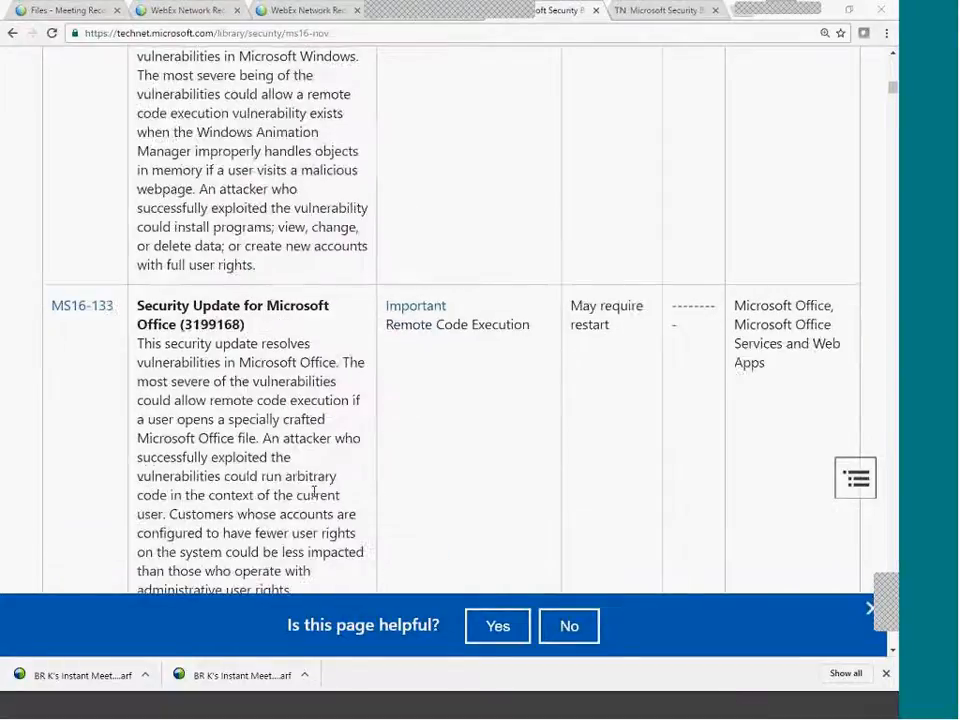
scroll(313, 490, "up", 15)
scroll(313, 490, "down", 4)
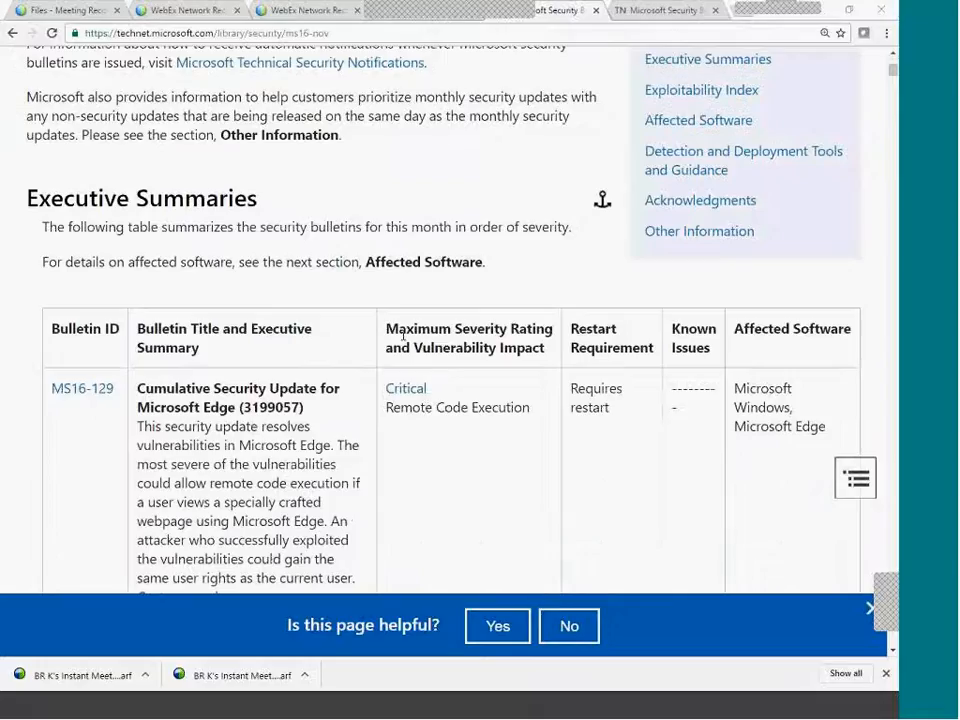
left_click_drag(452, 392, 386, 389)
Scroll down to the Exploitability Index, showing MS16-129's CVE-2016-7195 as Exploitation More Likely.
scroll(452, 469, "down", 15)
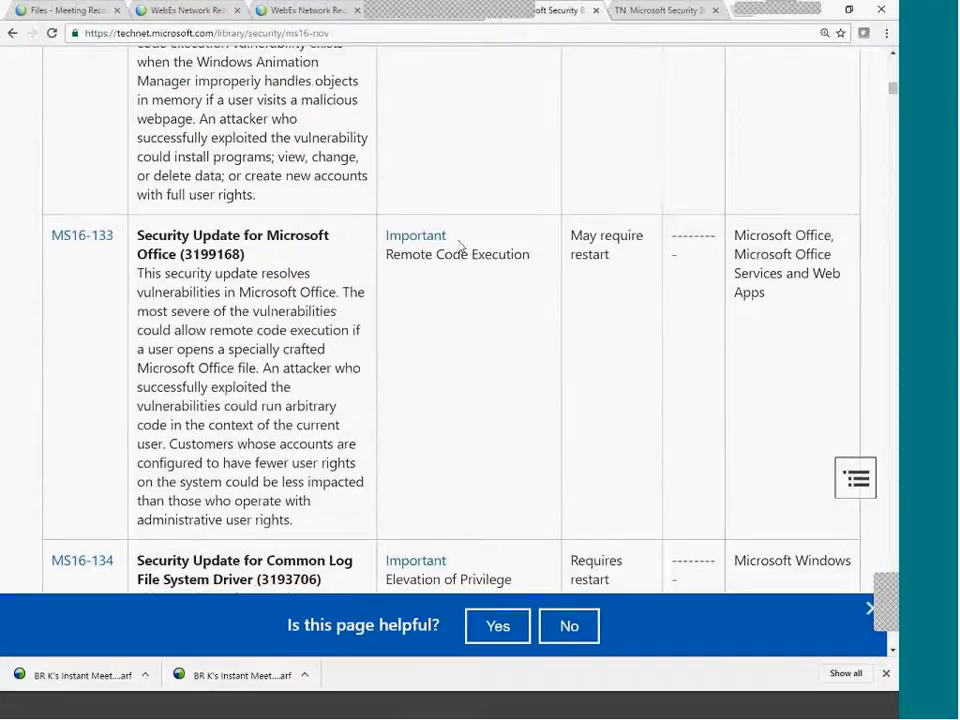
scroll(462, 409, "down", 6)
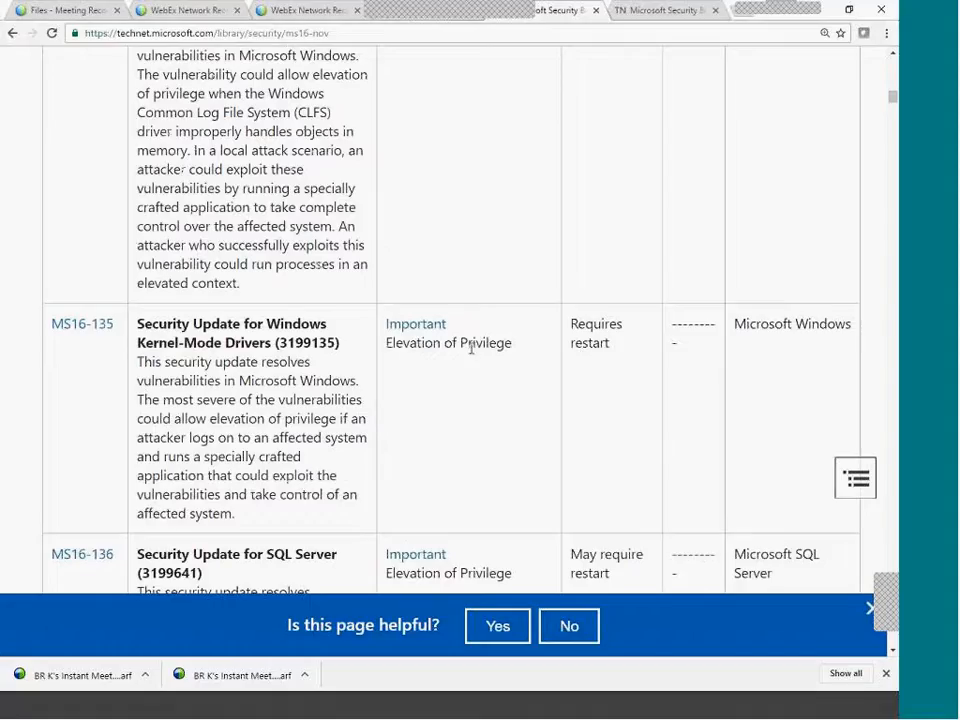
scroll(466, 400, "down", 10)
scroll(462, 470, "down", 10)
scroll(465, 458, "down", 15)
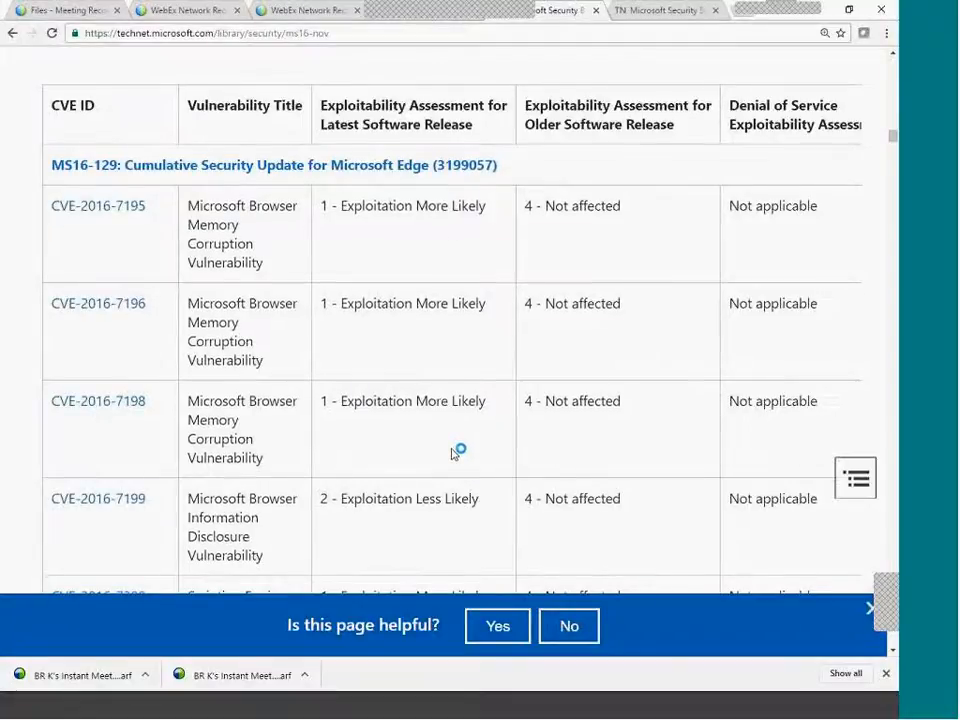
scroll(452, 452, "up", 2)
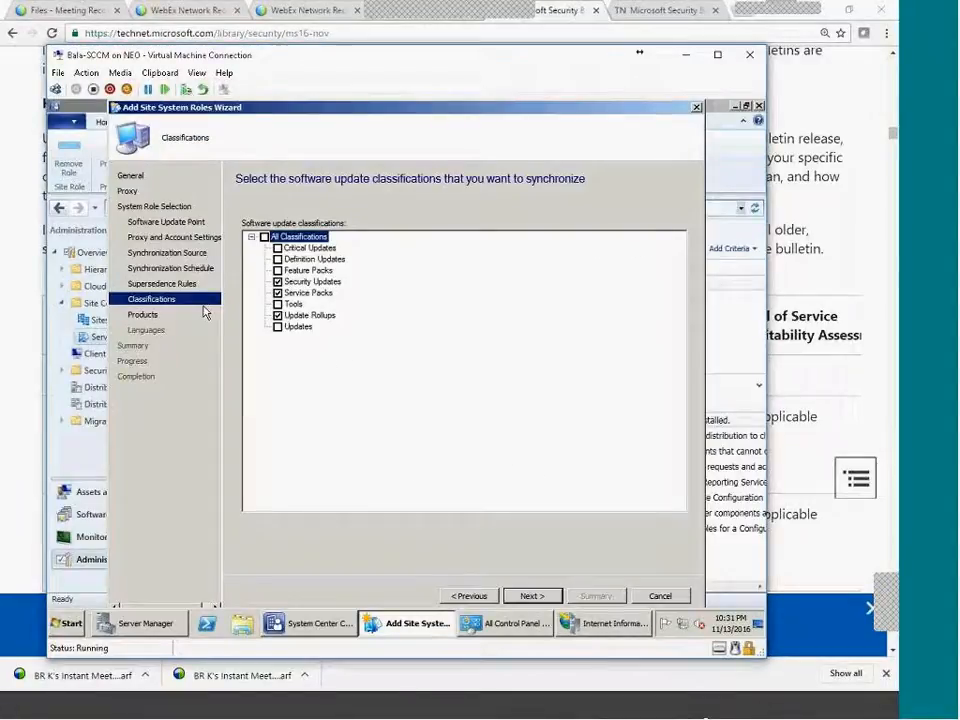
Glance at supersedence rules, then tick Critical Updates and review Service Packs and Tools classifications.
left_click(162, 284)
left_click(157, 299)
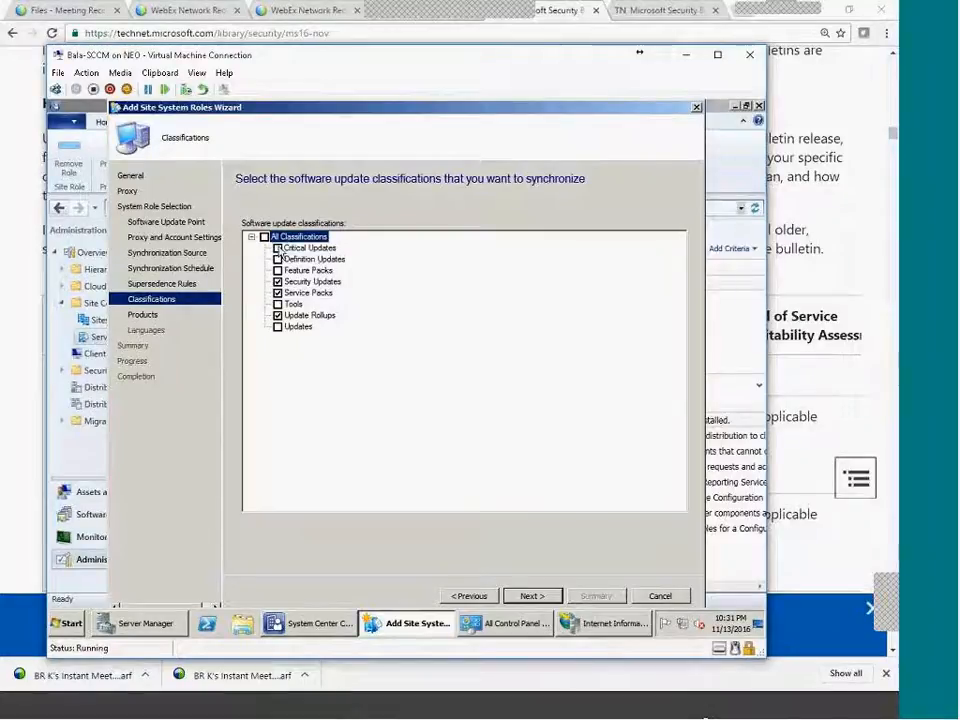
left_click(328, 250)
left_click(322, 248)
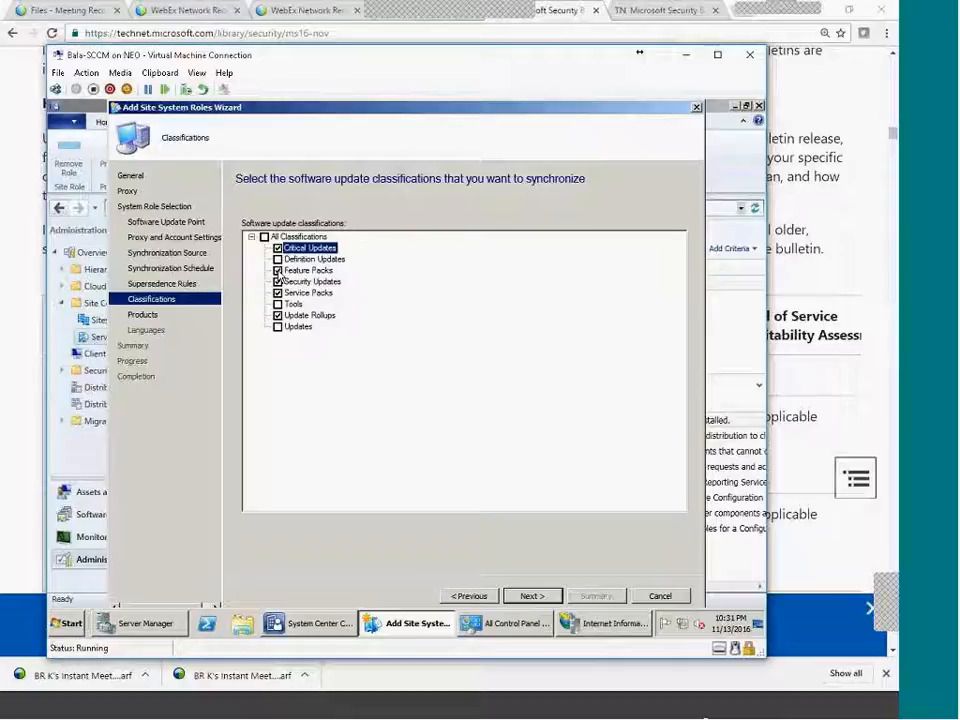
left_click(317, 295)
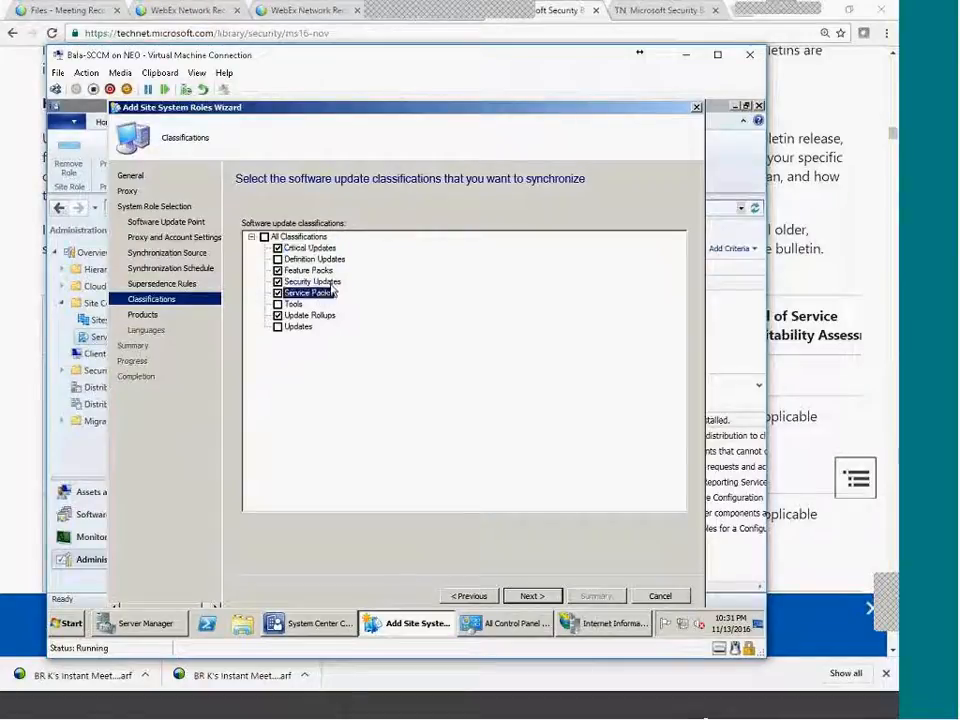
left_click(293, 304)
key("space")
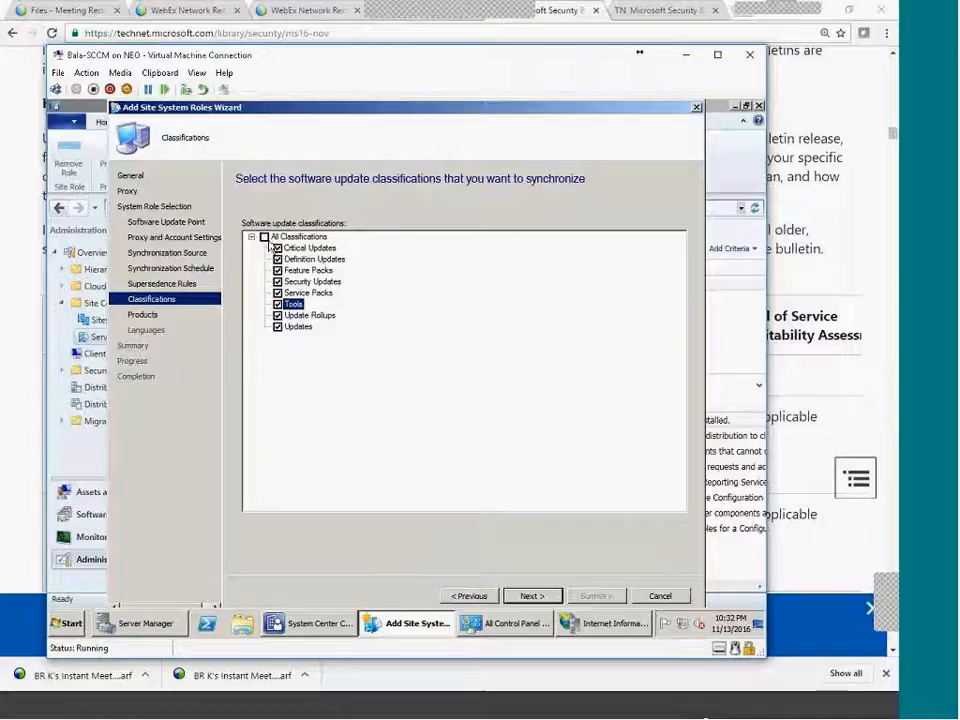
Reset all classification ticks, then tick Definition Updates and Updates.
left_click(265, 237)
left_click(264, 237)
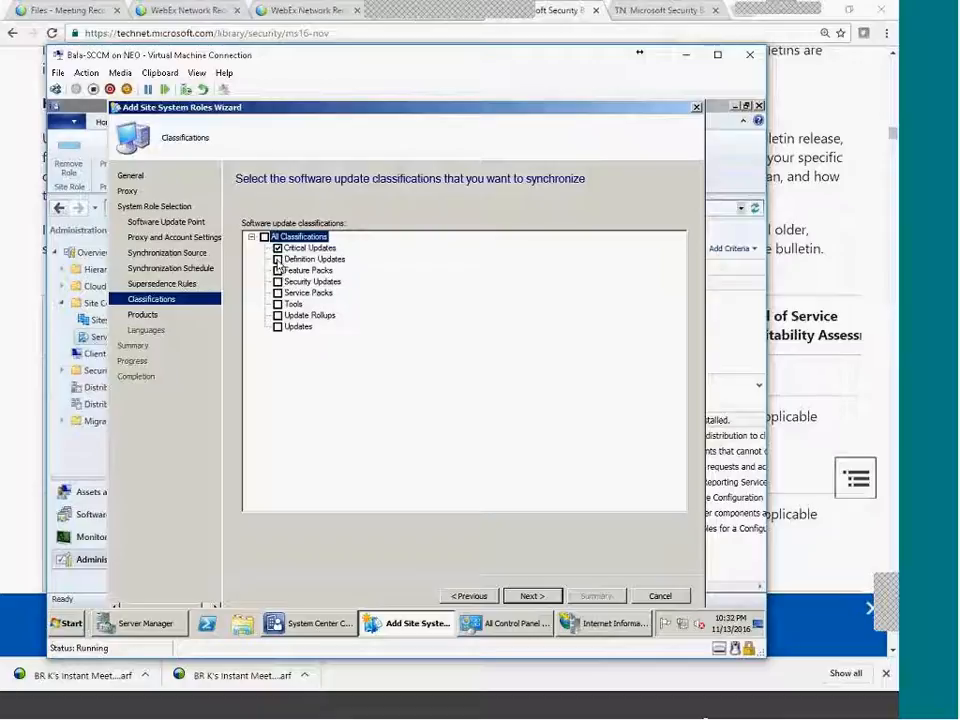
left_click(277, 259)
left_click(277, 326)
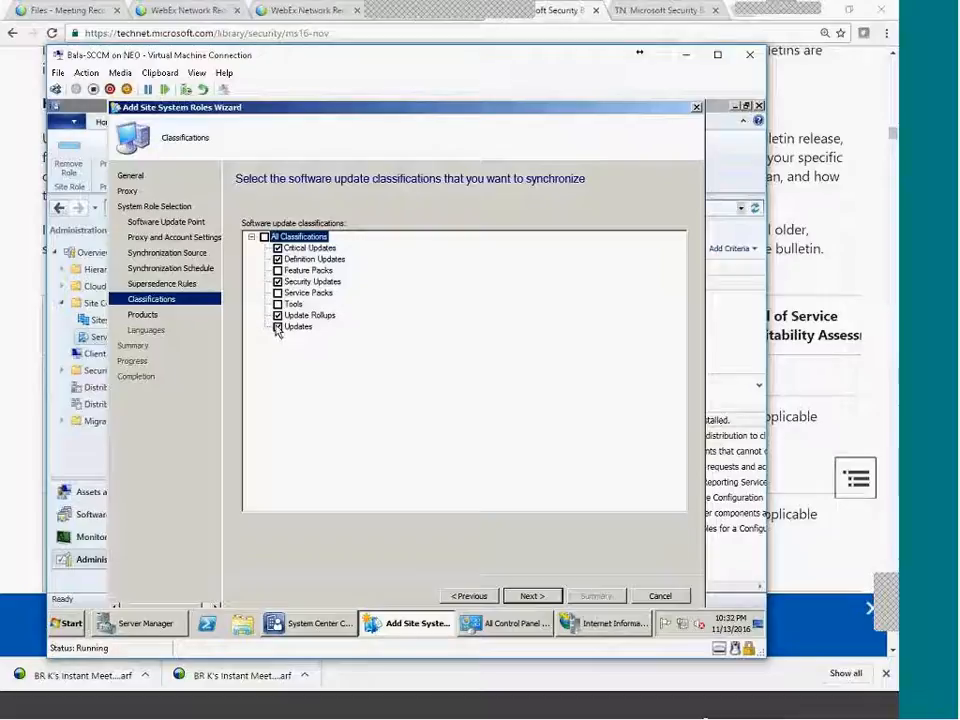
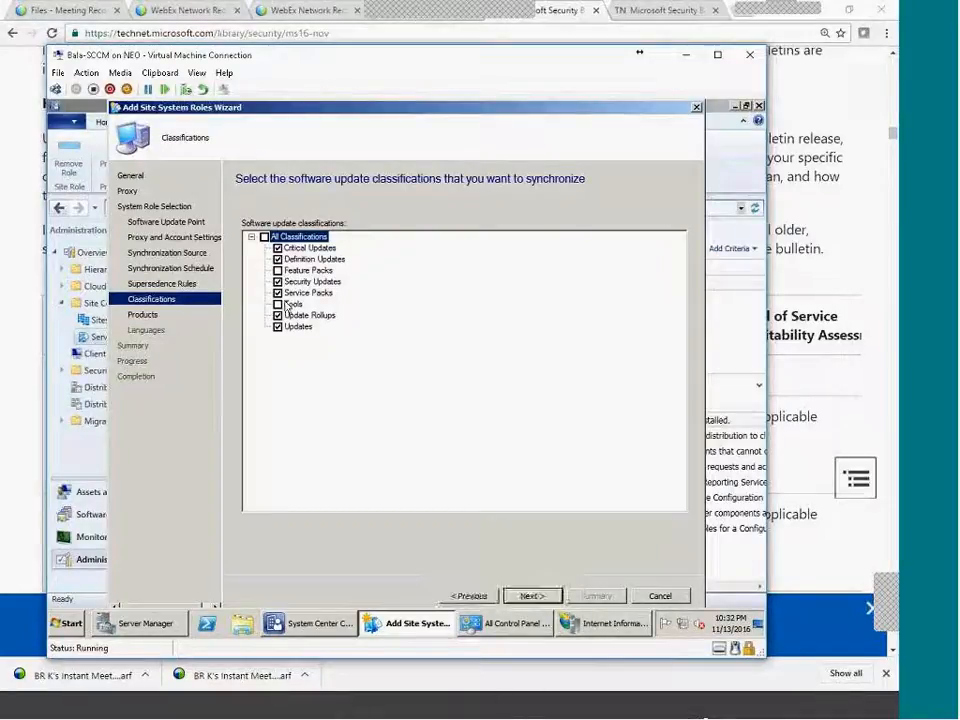
Review the Synchronization Schedule page, glance at Products, then return to the update classifications.
left_click(155, 268)
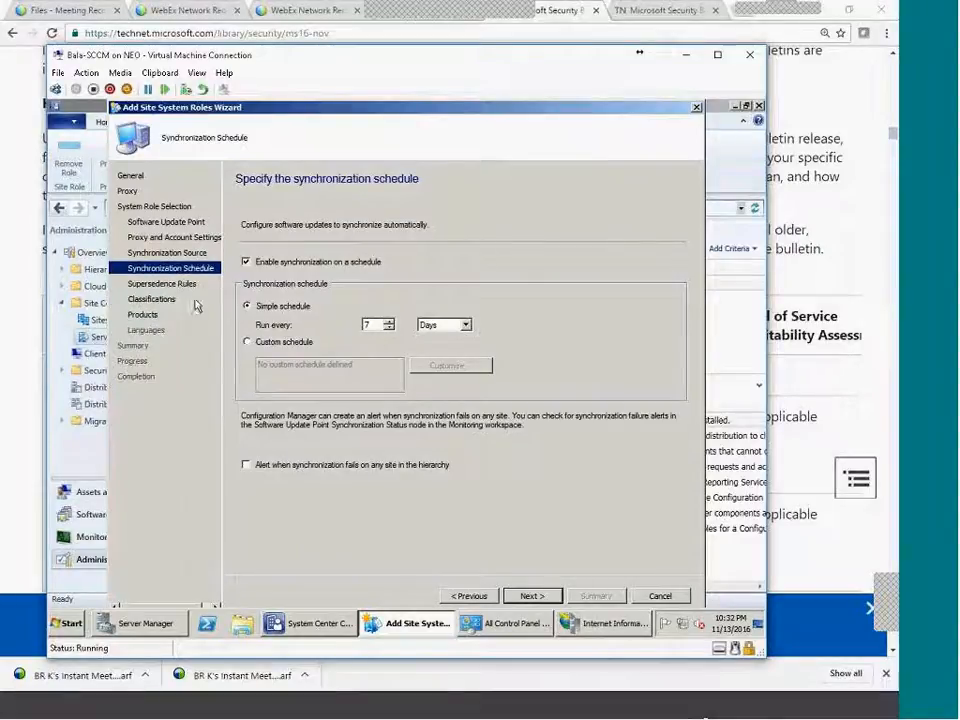
left_click(145, 316)
left_click(153, 301)
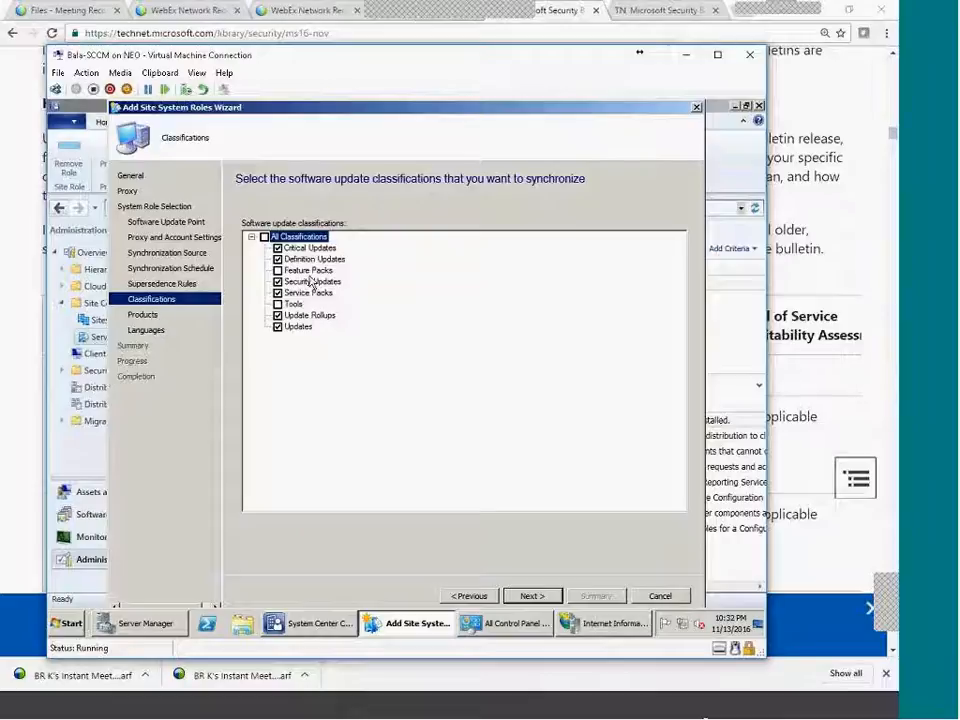
On the Products page, expand All Products and Microsoft, then clear every product selection.
left_click(145, 315)
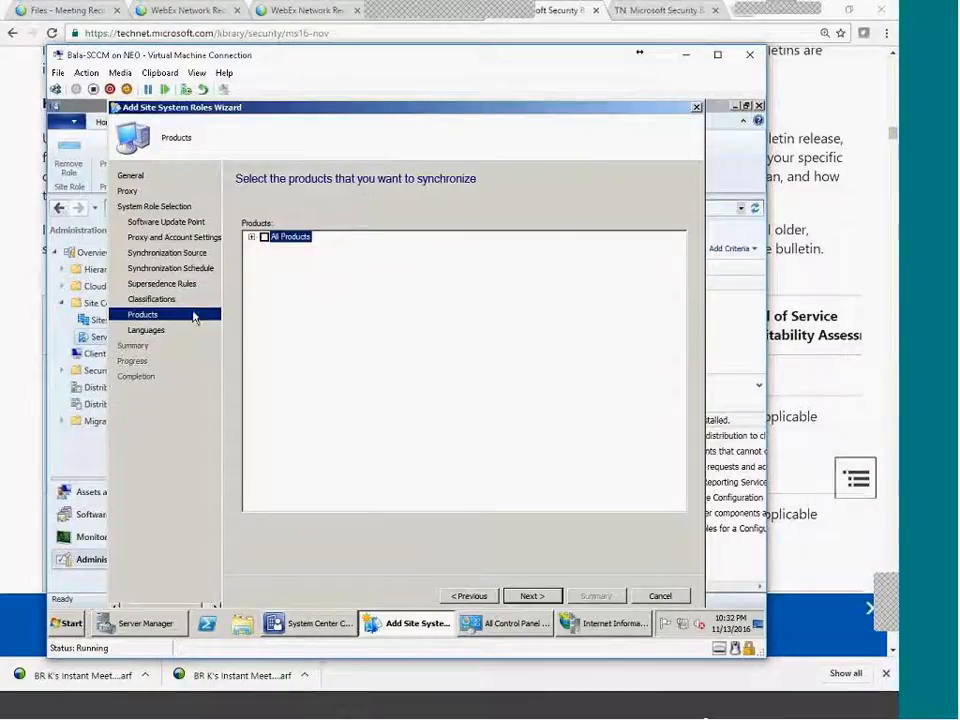
left_click(252, 238)
left_click(262, 249)
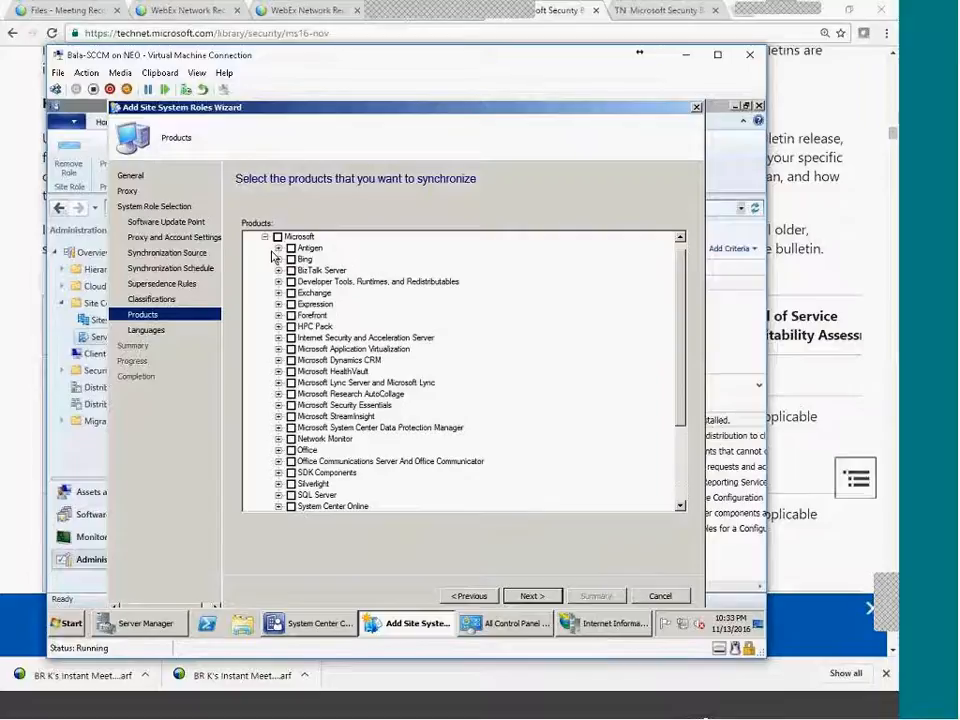
scroll(418, 411, "down", 4)
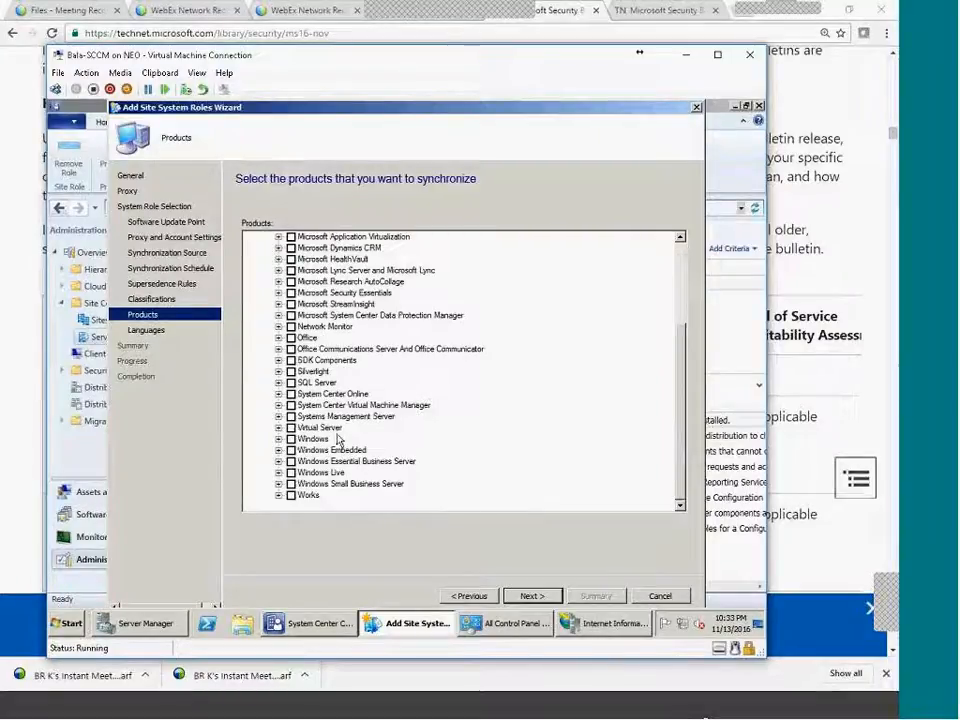
scroll(338, 440, "up", 5)
left_click(264, 237)
left_click(264, 238)
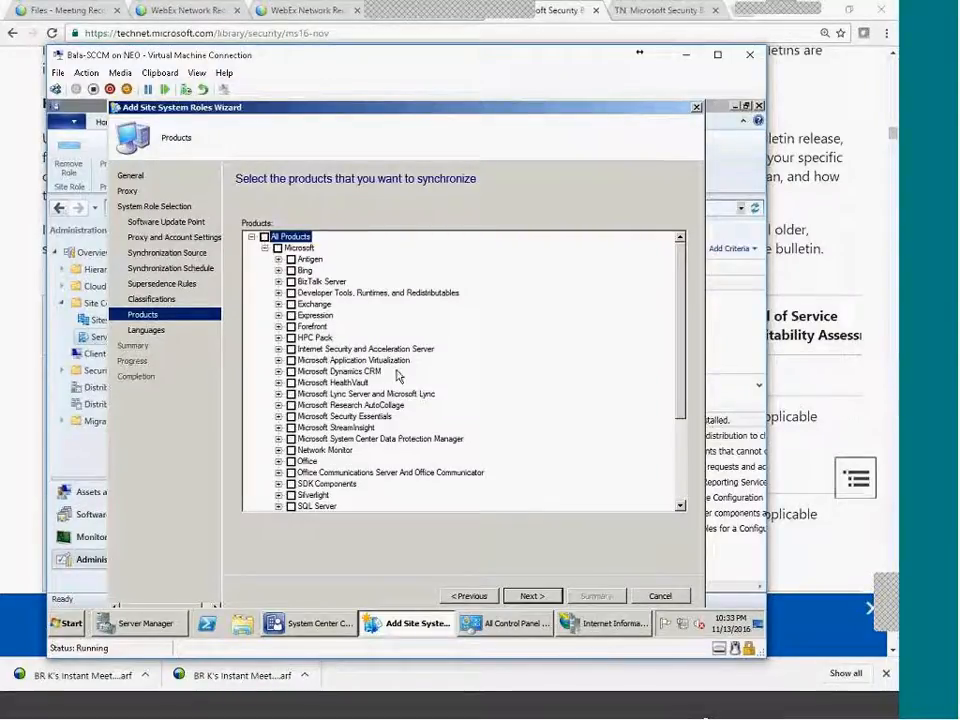
scroll(420, 440, "down", 4)
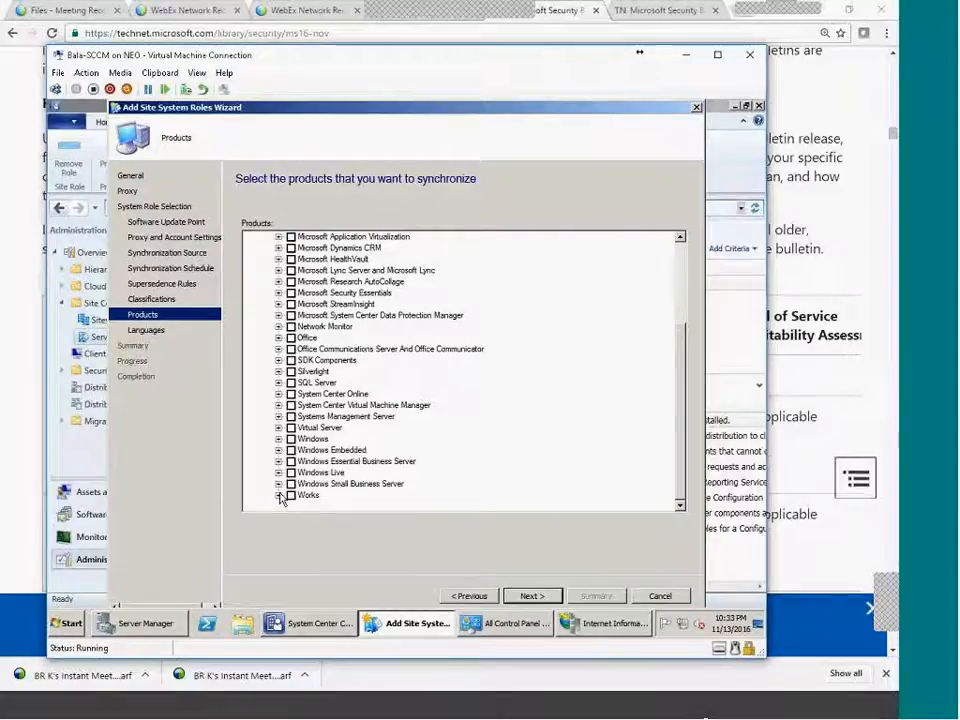
Tick only Windows 7 under the Windows group and continue to the Languages page.
left_click(278, 440)
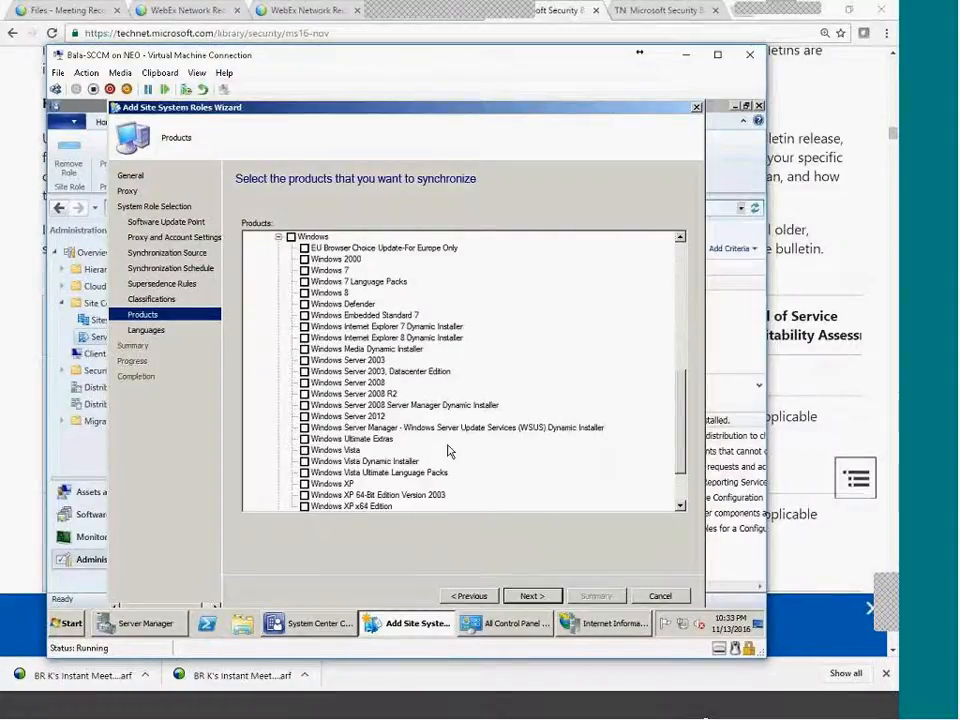
left_click(304, 271)
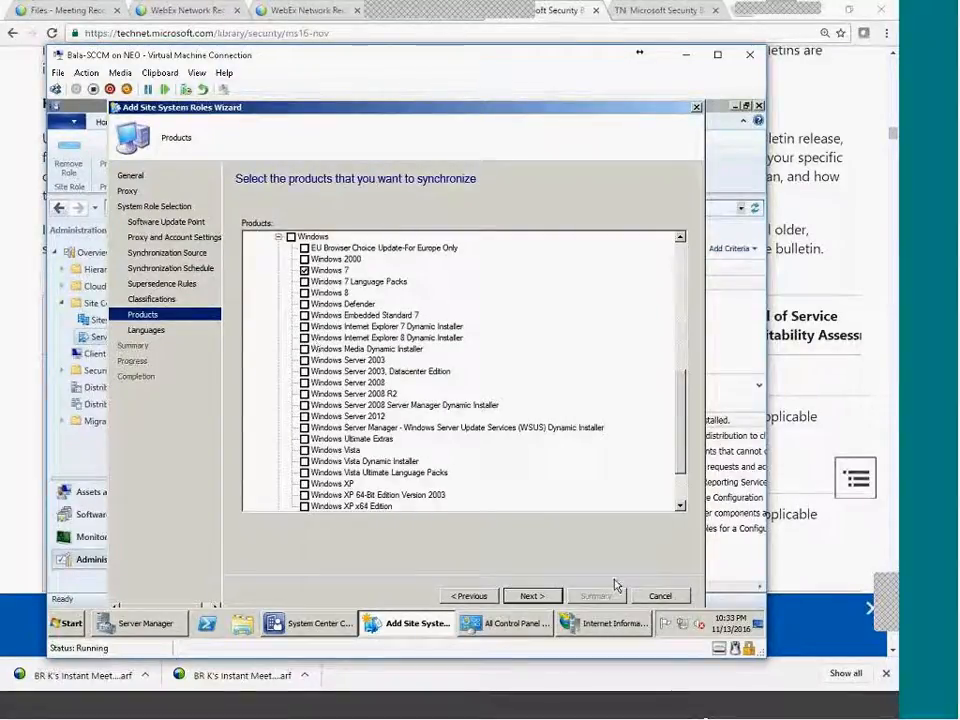
scroll(530, 478, "down", 2)
scroll(527, 478, "up", 1)
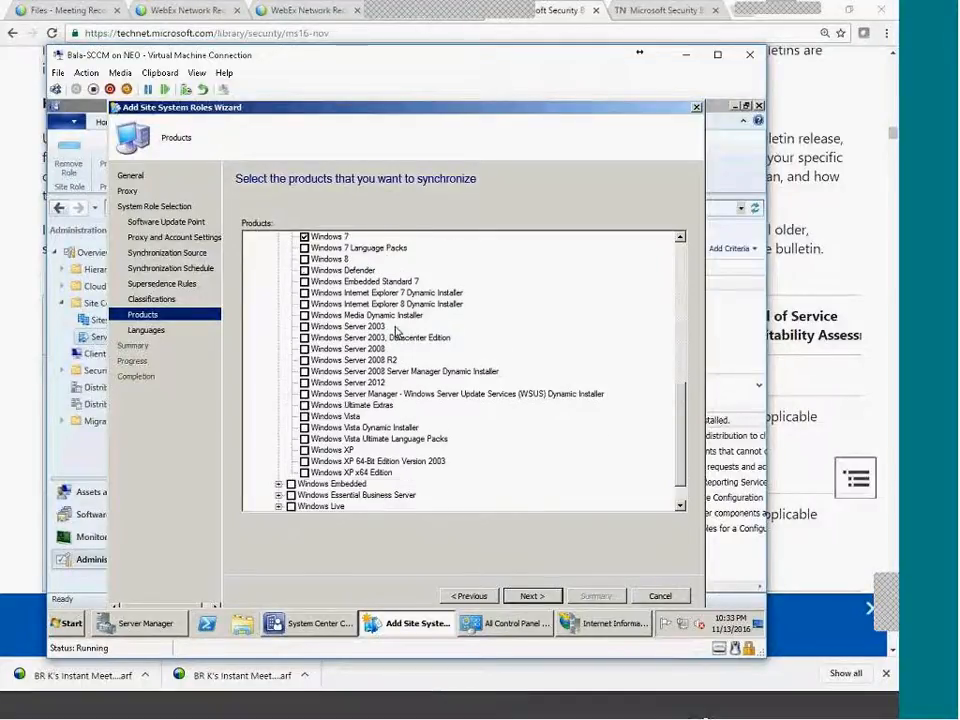
scroll(396, 331, "up", 2)
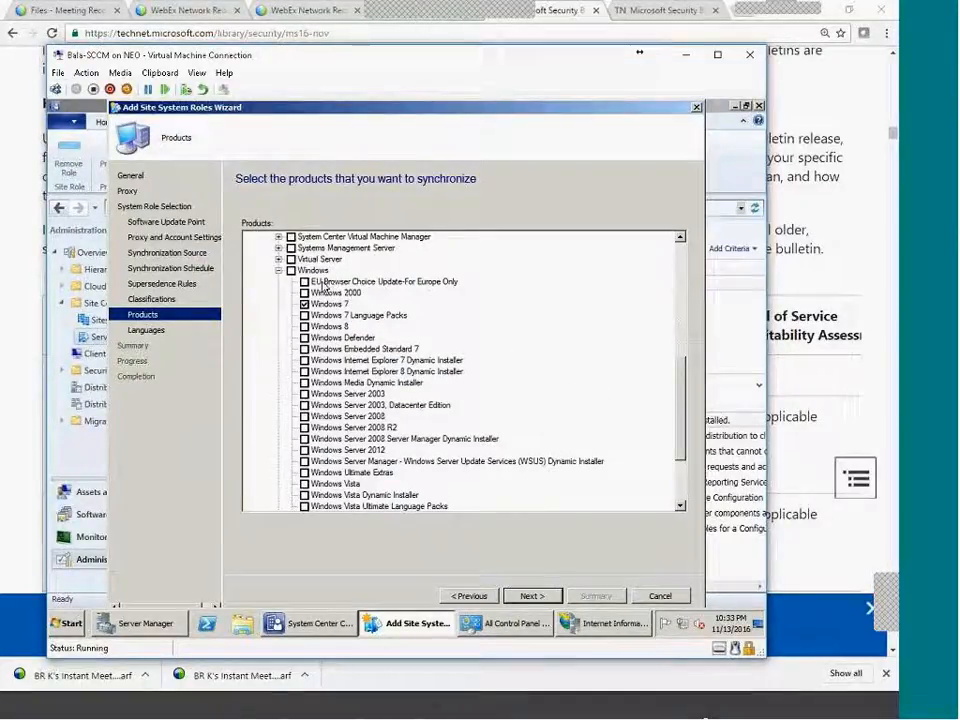
scroll(450, 392, "down", 3)
scroll(369, 339, "up", 3)
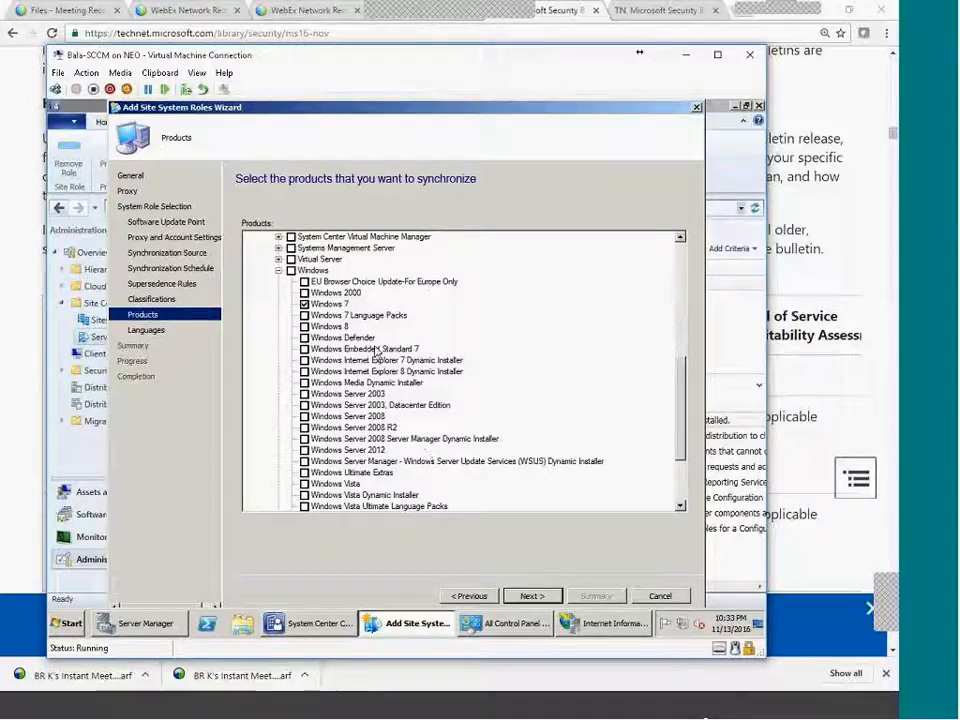
left_click(279, 271)
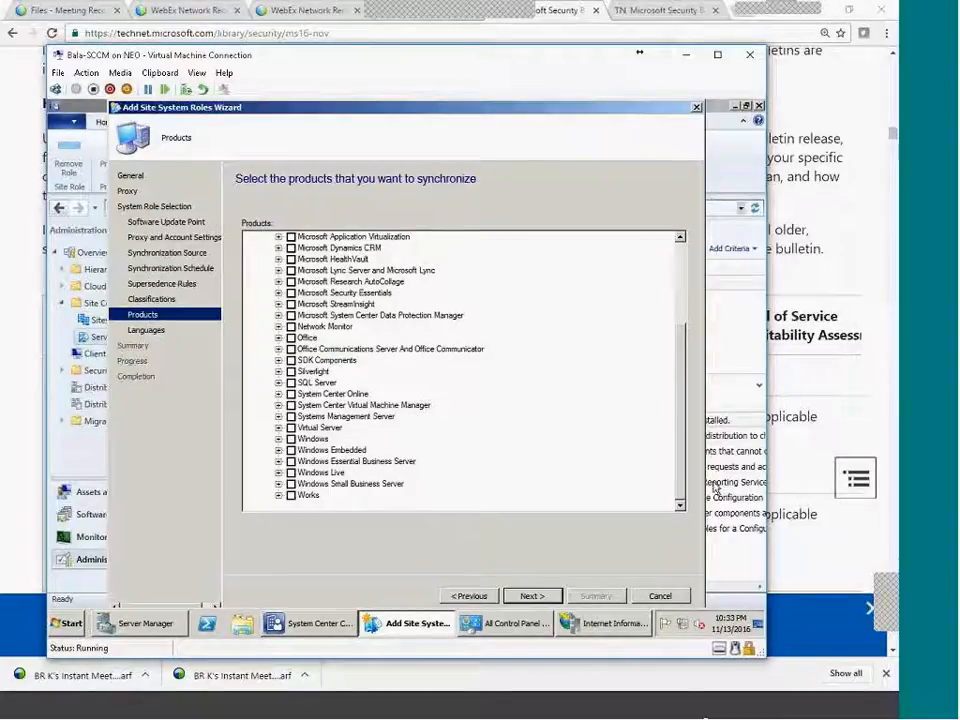
scroll(671, 343, "up", 4)
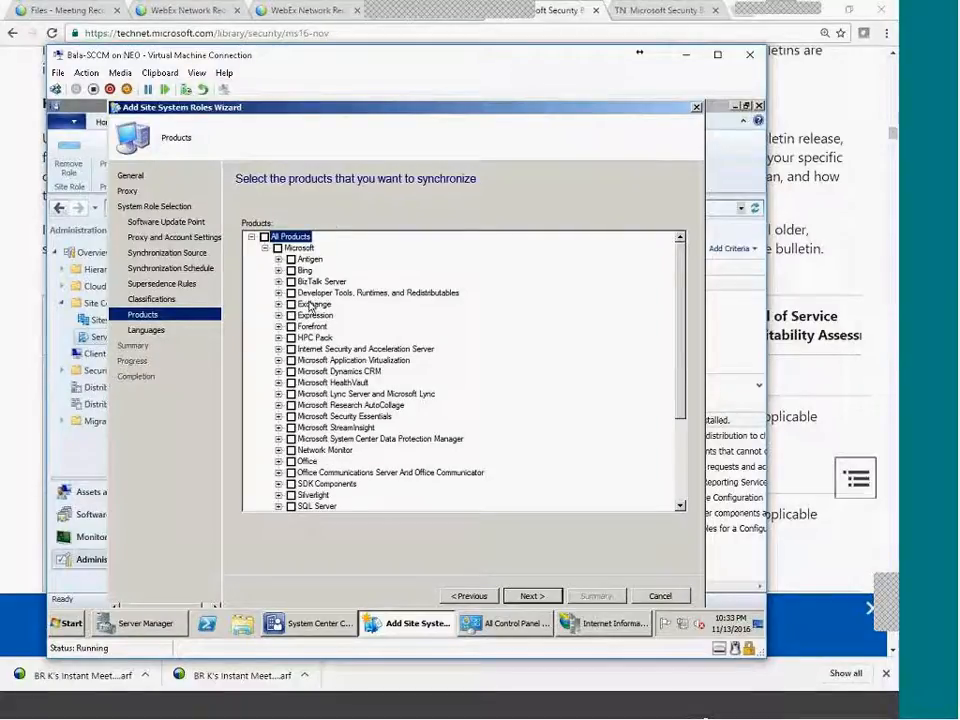
scroll(687, 400, "down", 4)
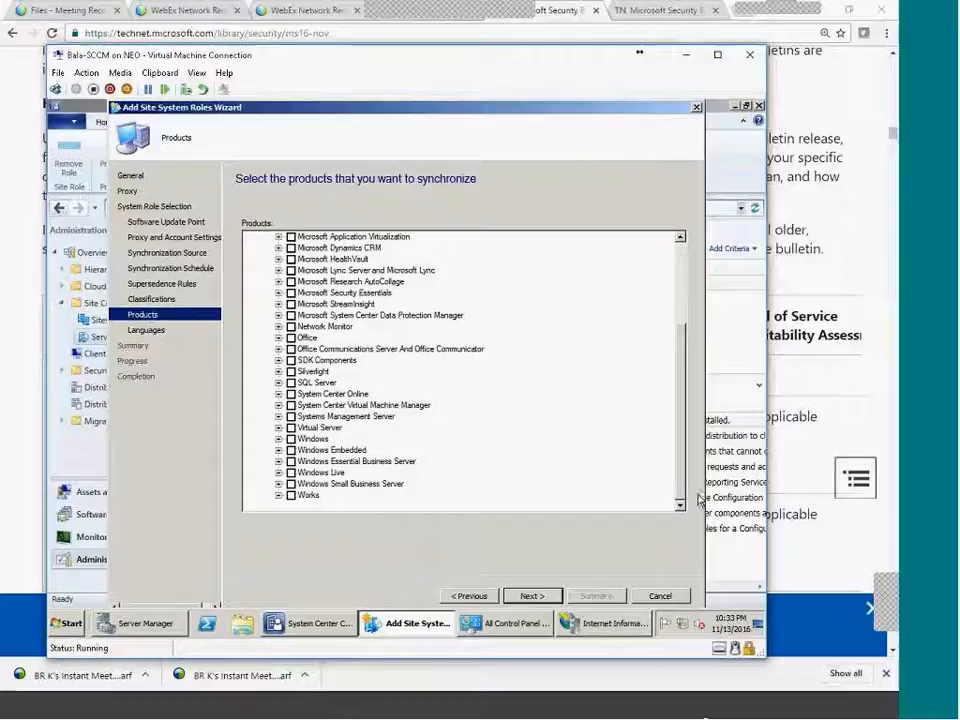
left_click(538, 597)
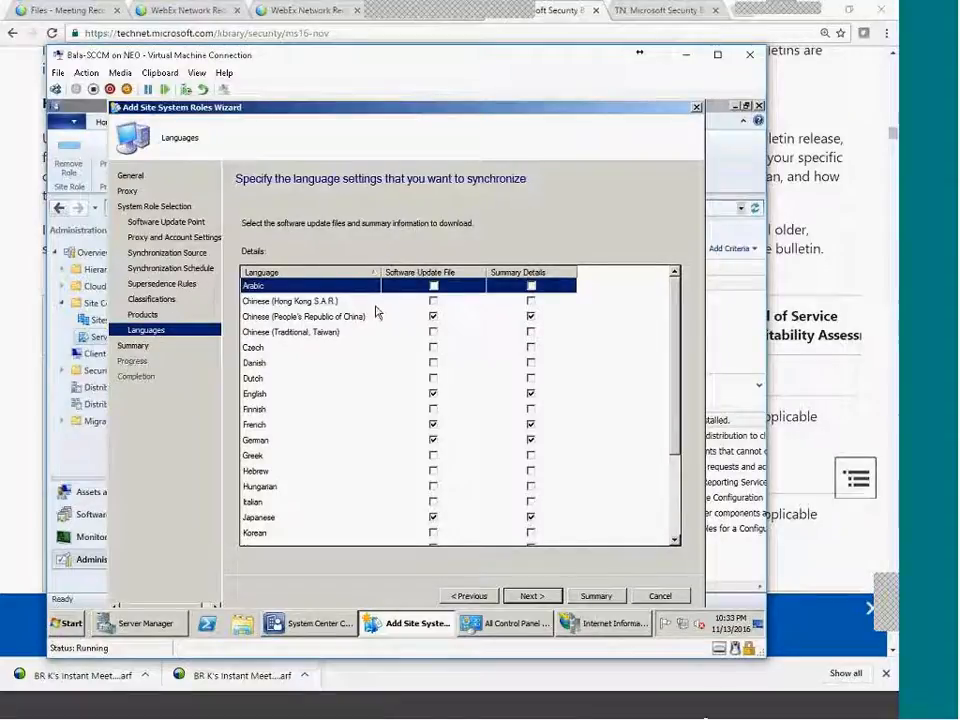
Untick Chinese, French and German for both update files and summary details.
left_click(330, 316)
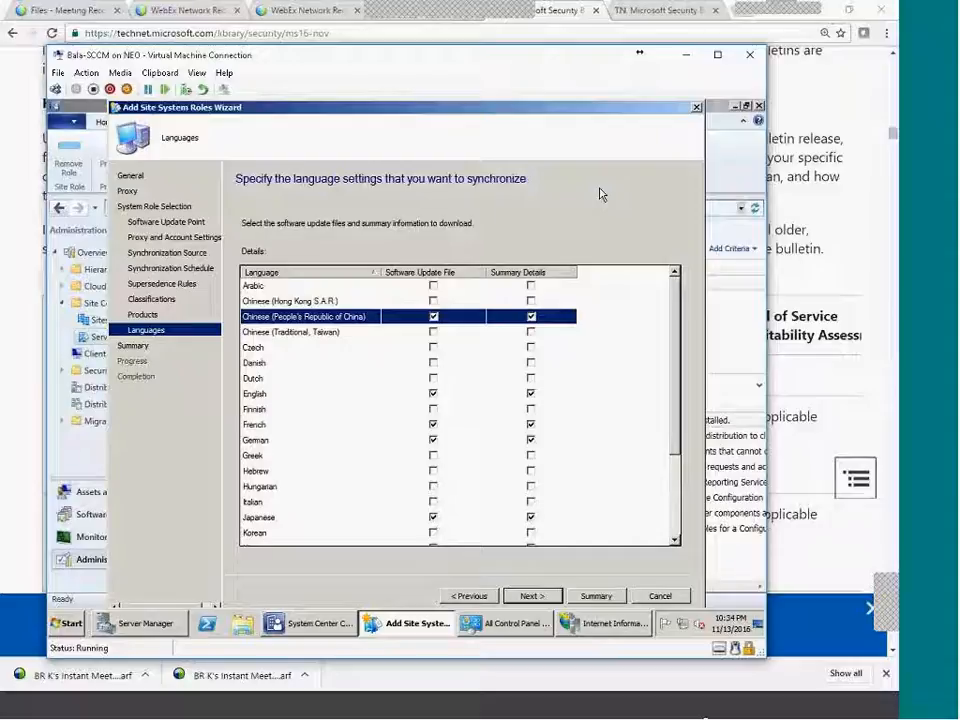
left_click(433, 317)
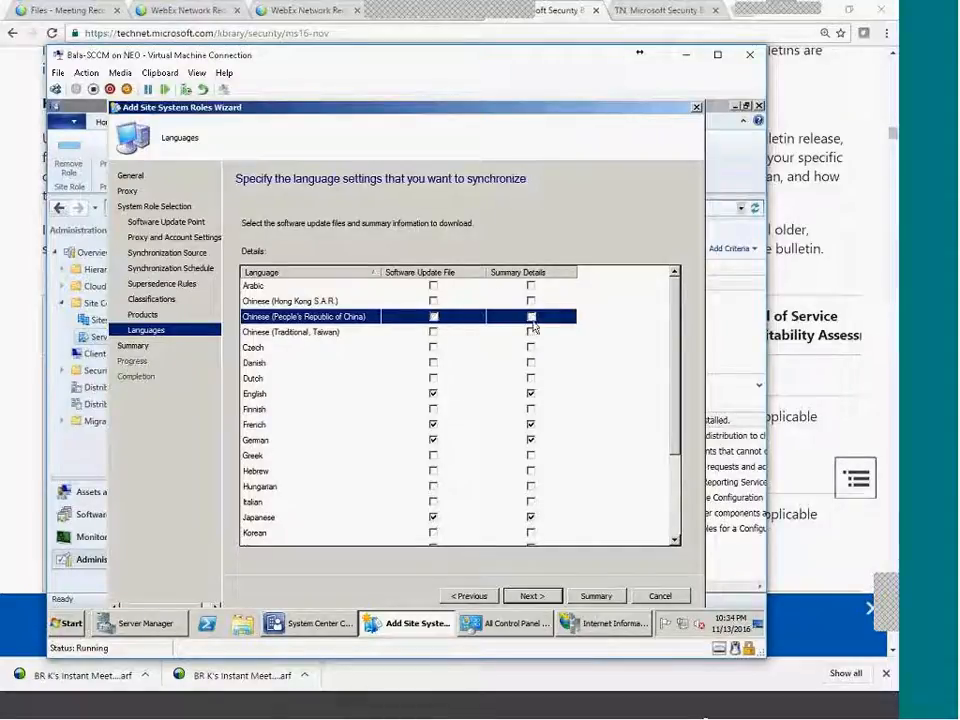
left_click(434, 426)
left_click(434, 426)
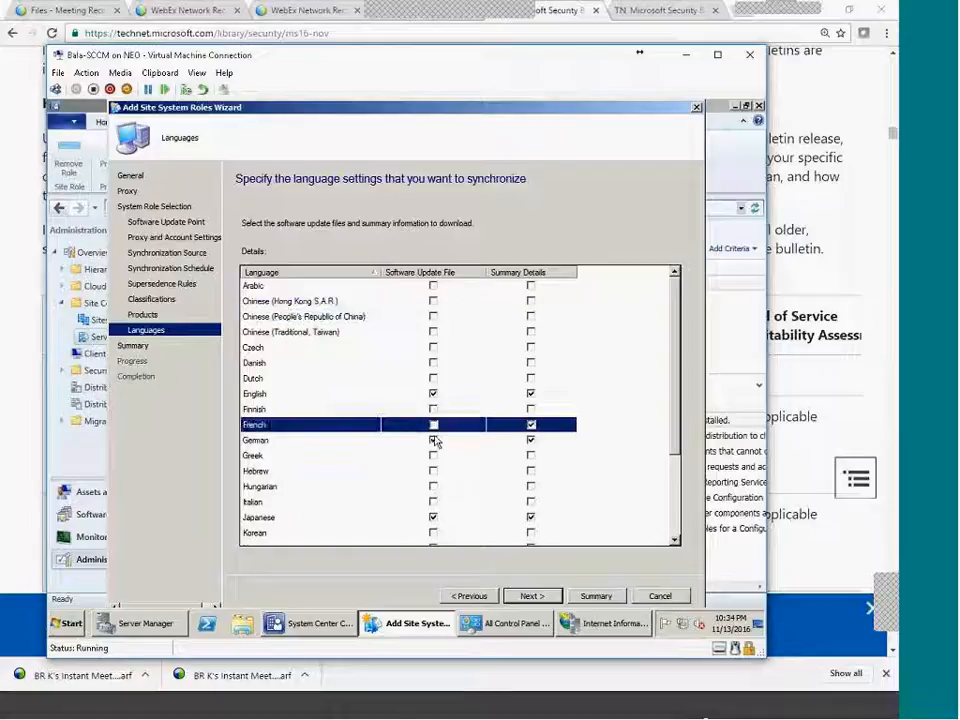
left_click(433, 440)
left_click(531, 426)
left_click(531, 441)
left_click(531, 426)
Untick Japanese and Russian in both columns, keep English, and finish the wizard through Summary.
left_click(433, 517)
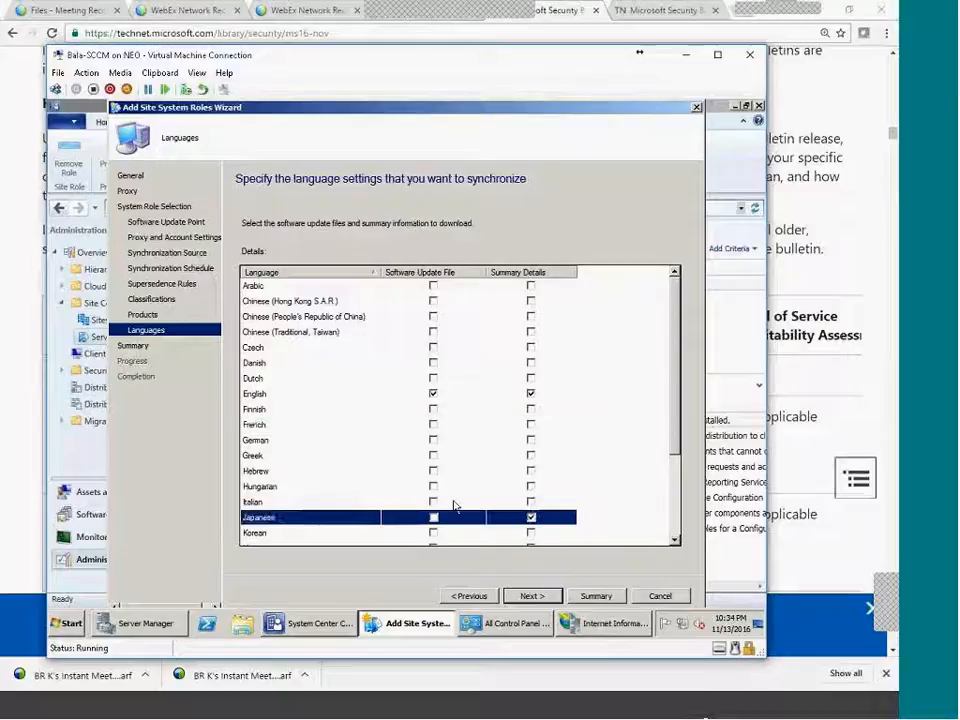
scroll(469, 501, "down", 2)
left_click(531, 425)
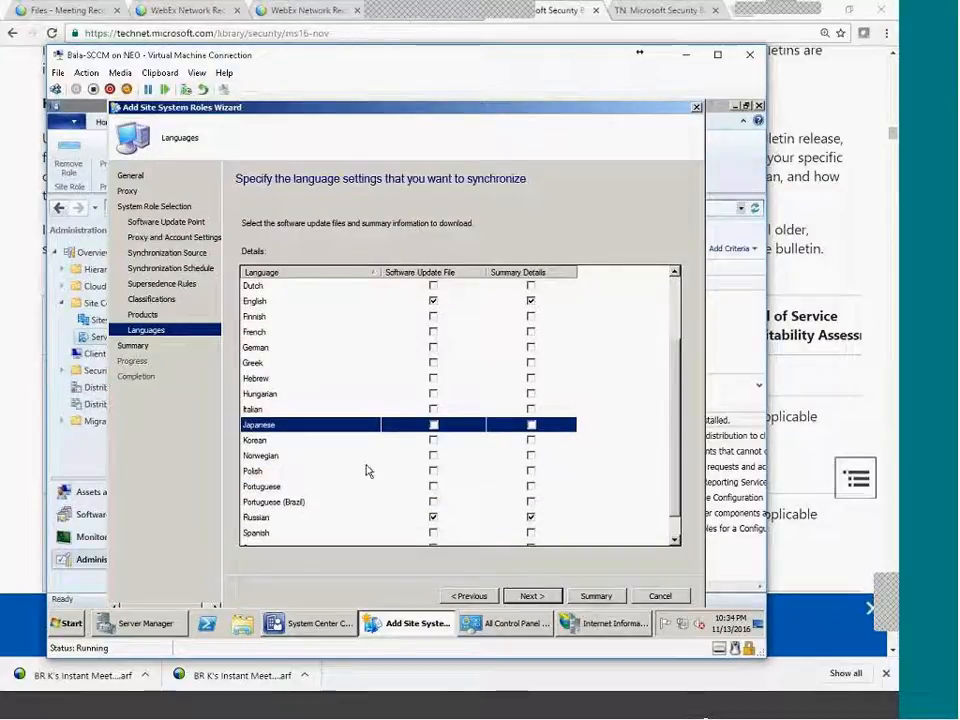
scroll(435, 505, "down", 1)
left_click(433, 486)
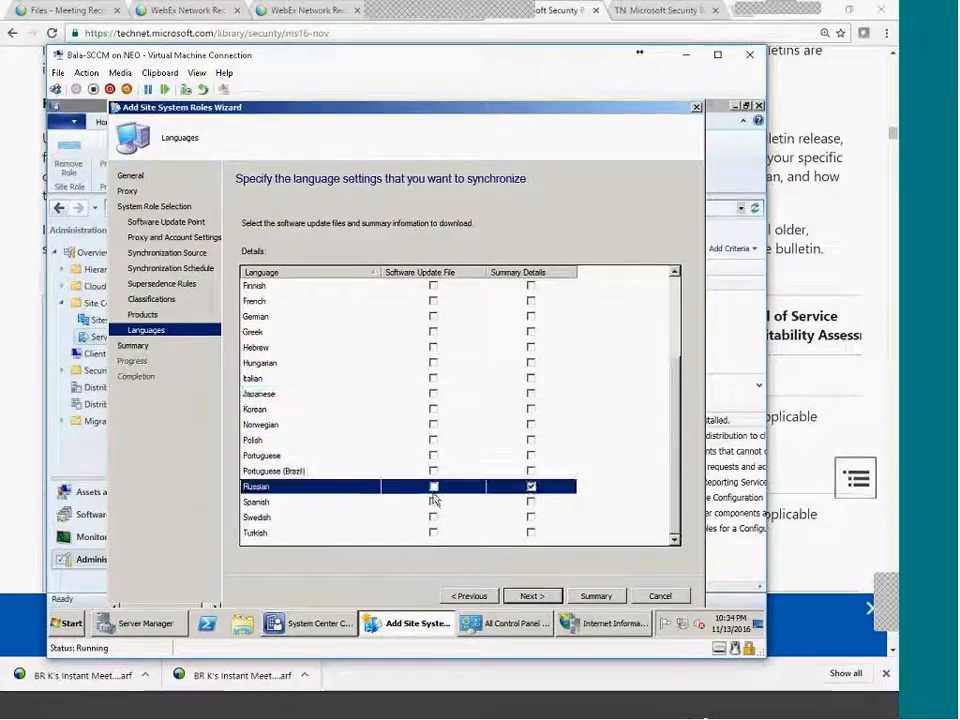
left_click(531, 487)
scroll(407, 437, "up", 3)
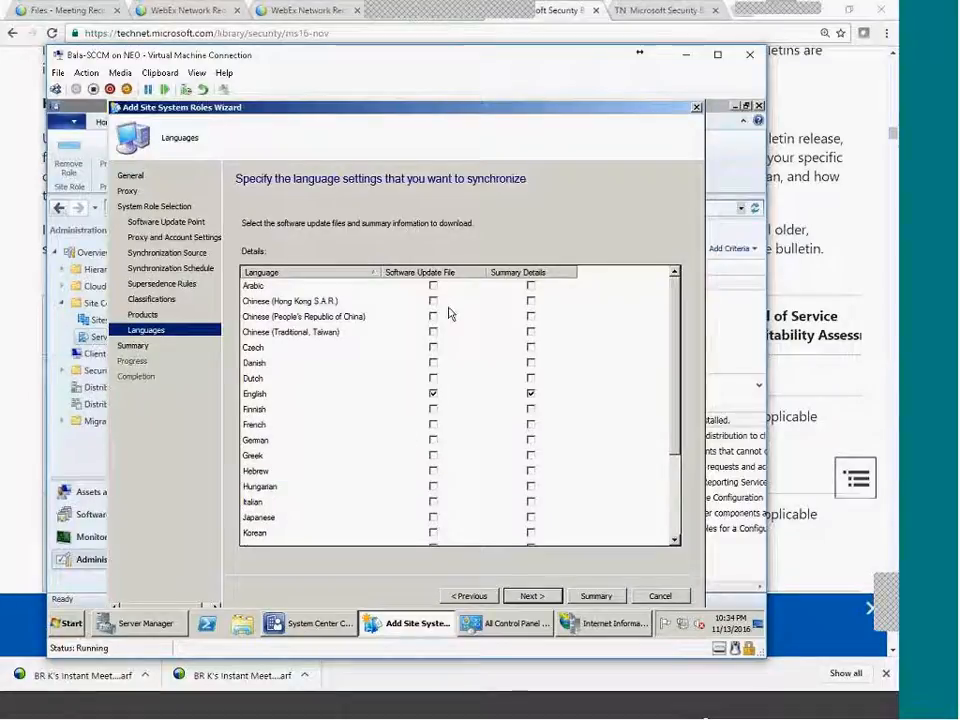
left_click(317, 396)
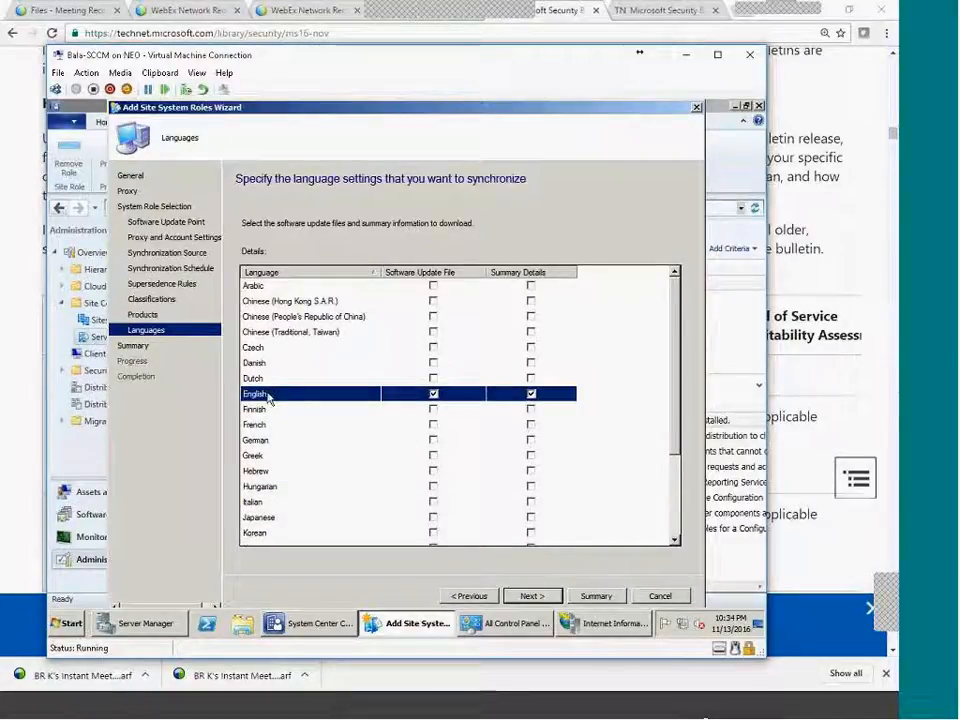
key("Up")
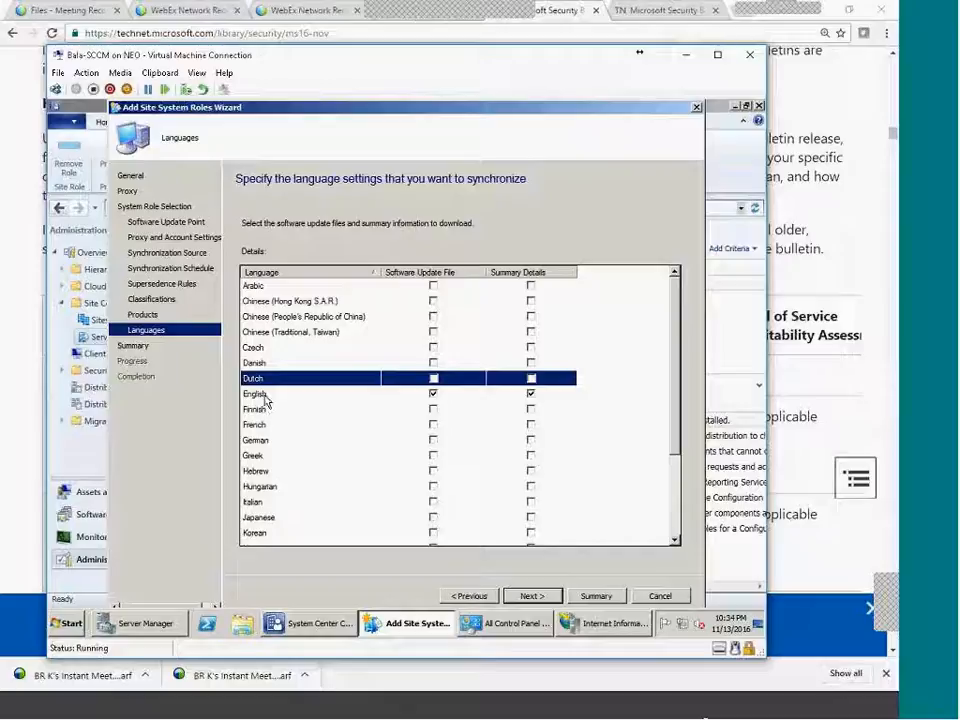
left_click(263, 399)
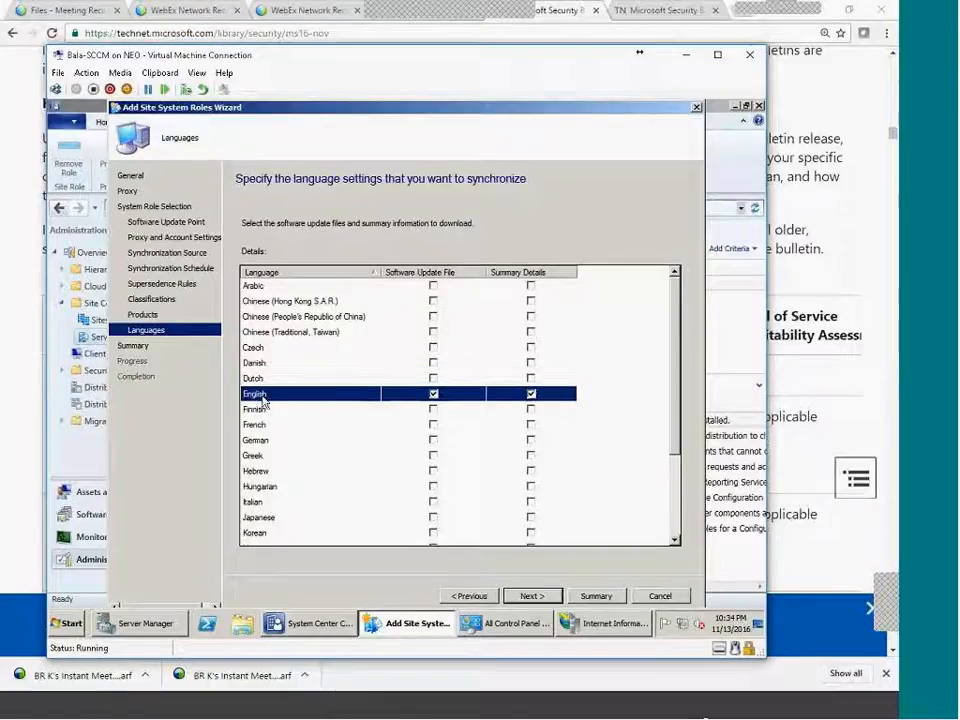
key("Up")
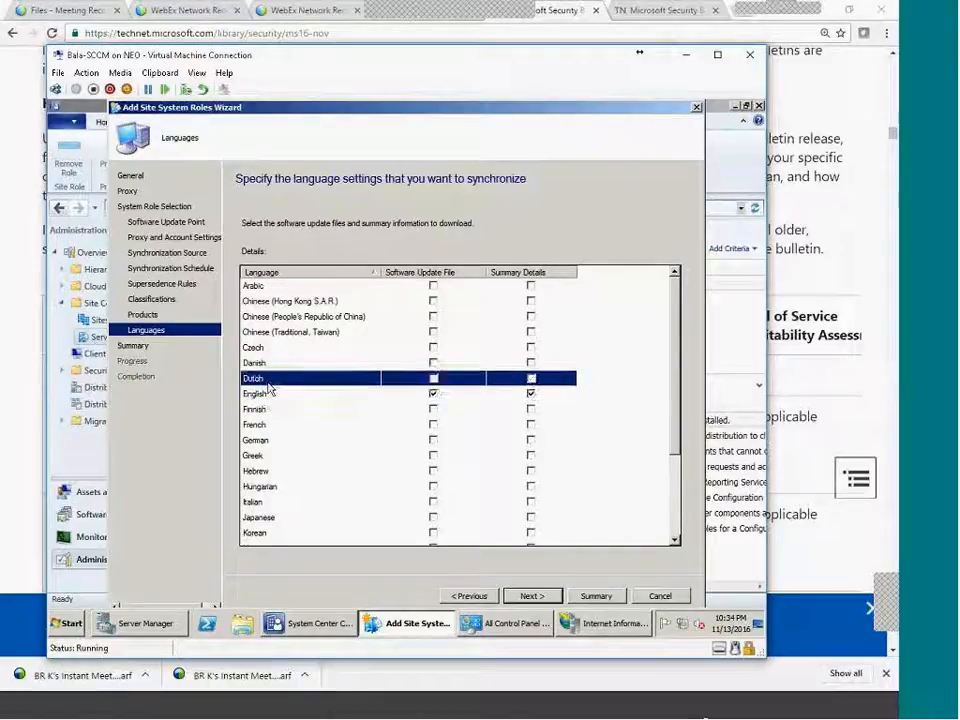
left_click(543, 599)
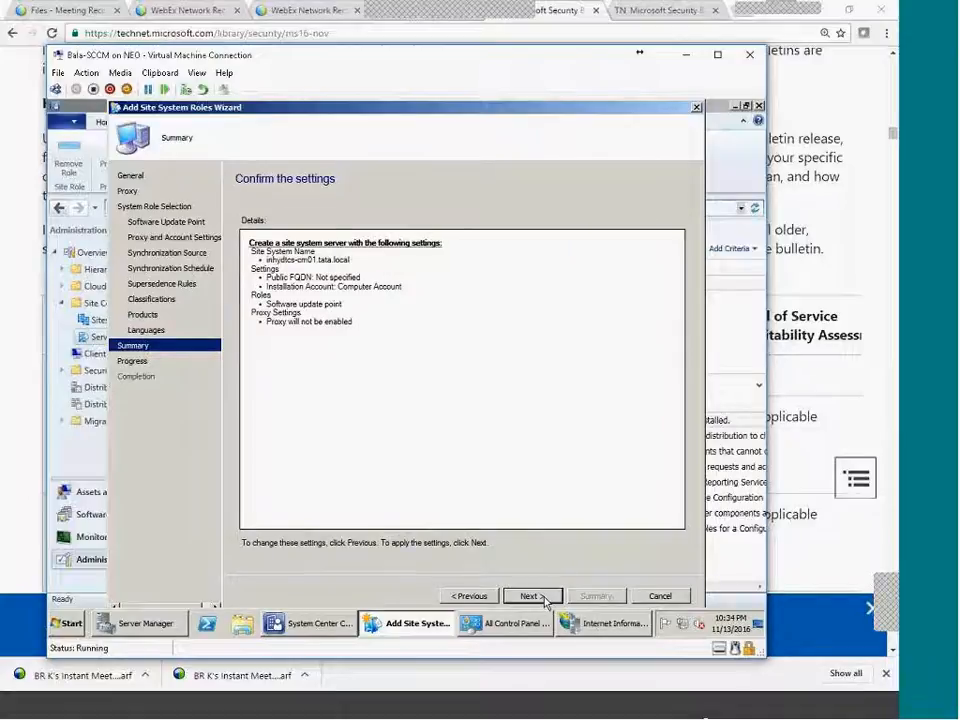
left_click(545, 598)
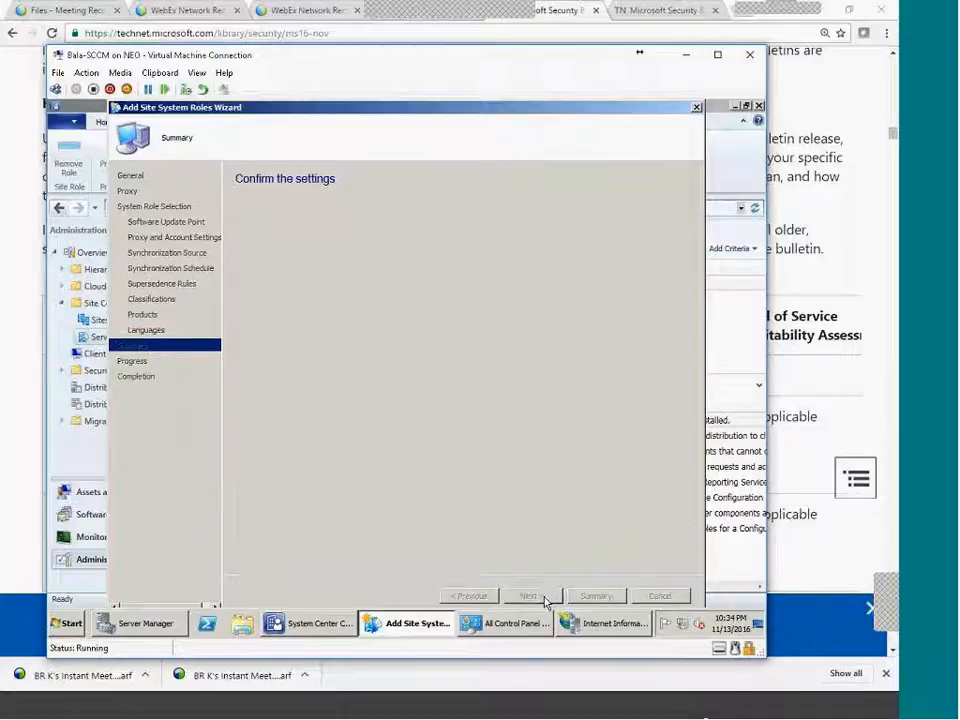
Browse to C:\Program Files\Microsoft Configuration Manager\Logs, sort names descending, and select wsyncmgr.log.
left_click(242, 624)
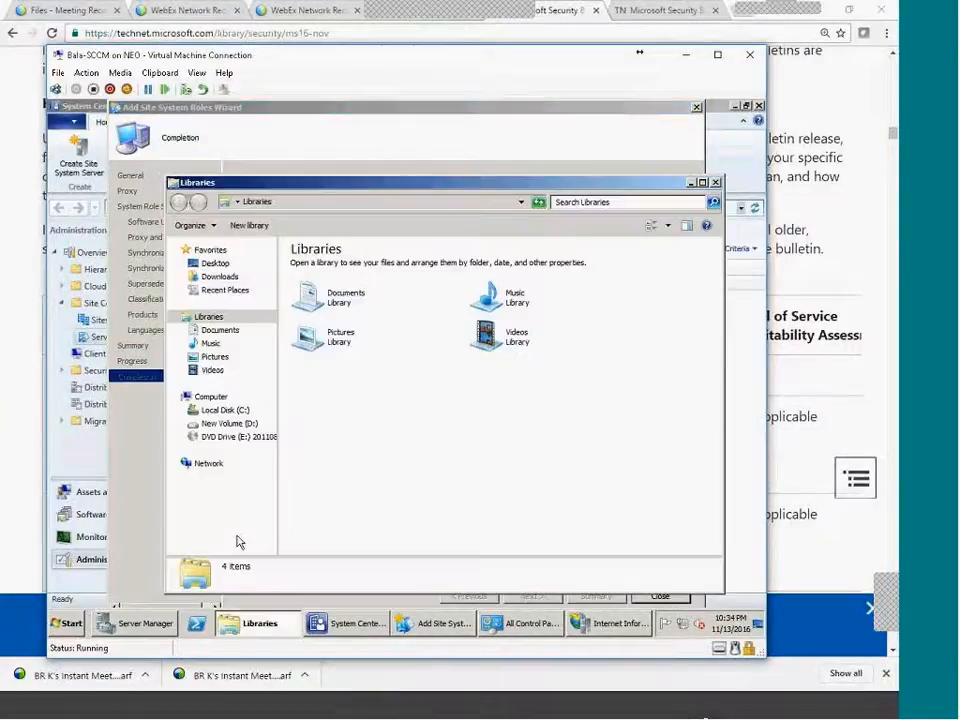
left_click(224, 410)
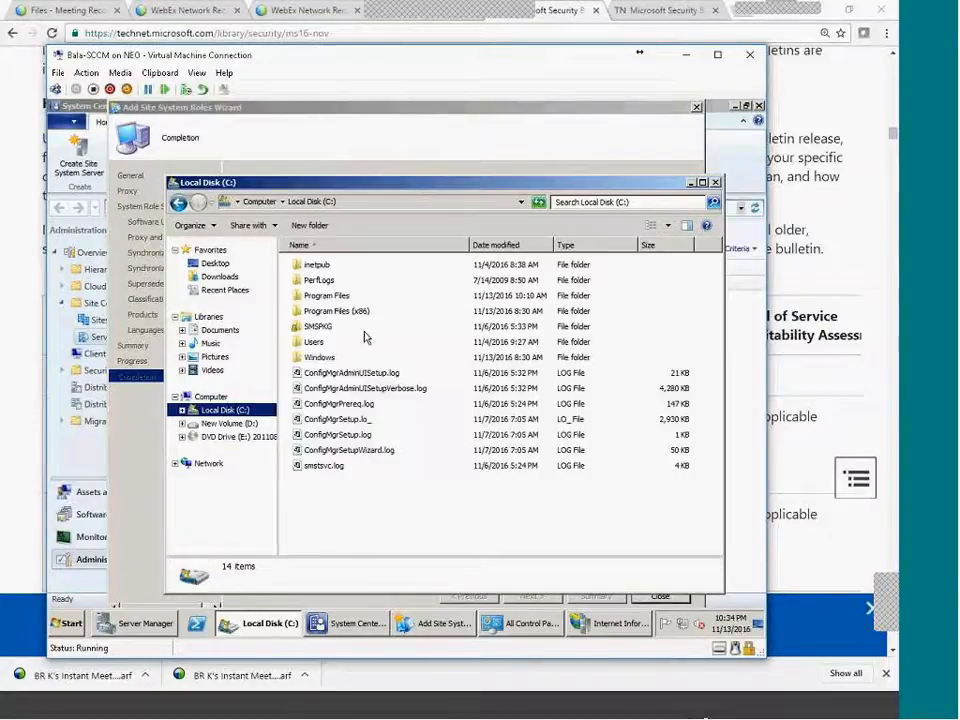
double_click(330, 295)
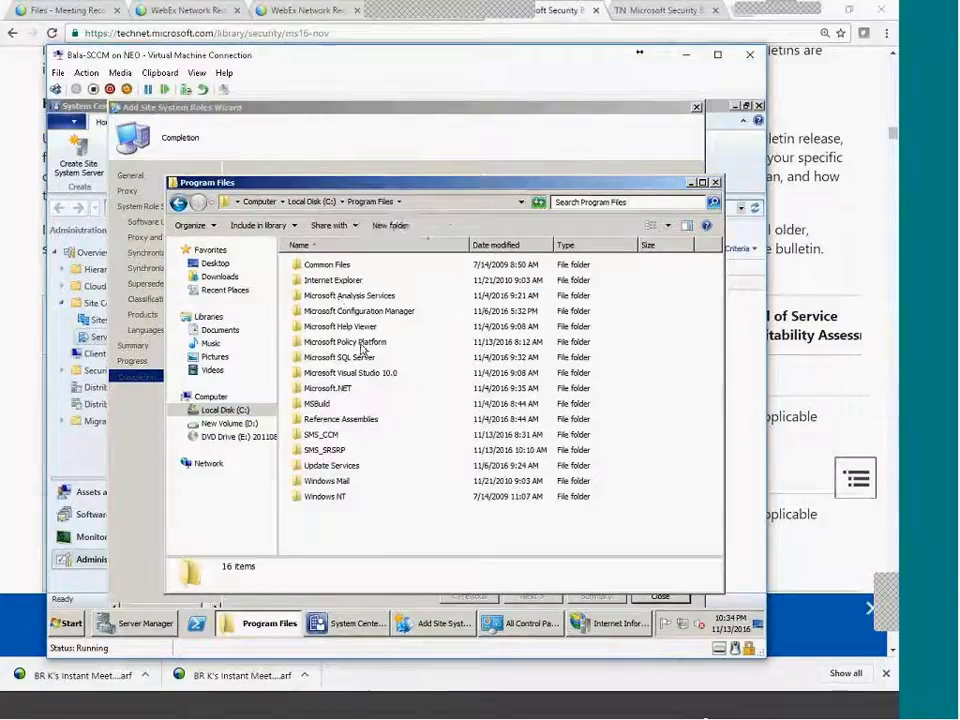
double_click(379, 311)
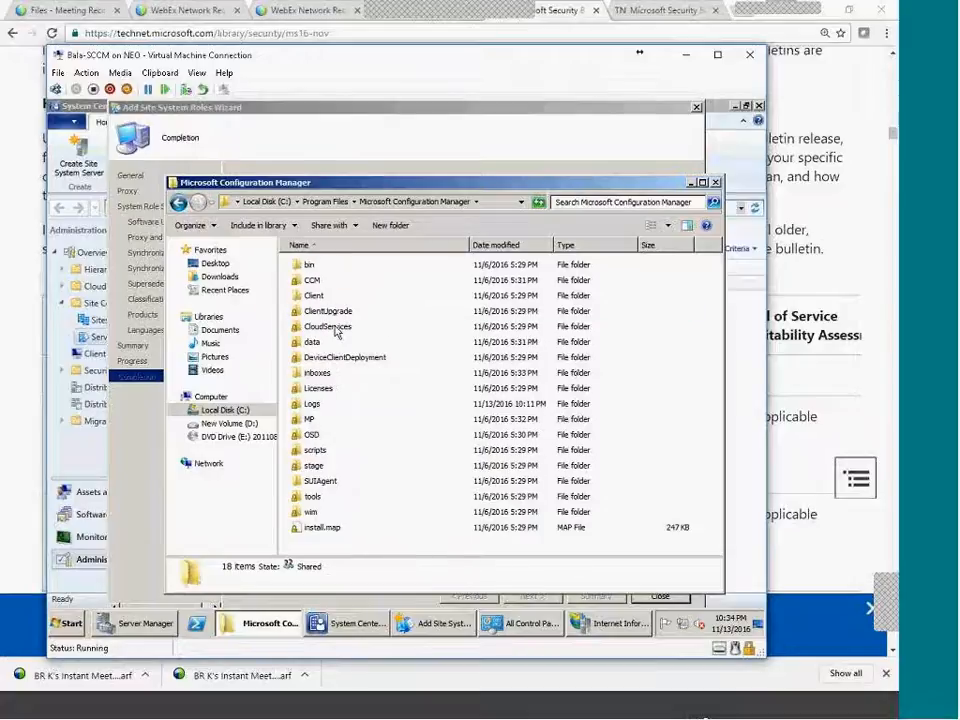
double_click(311, 406)
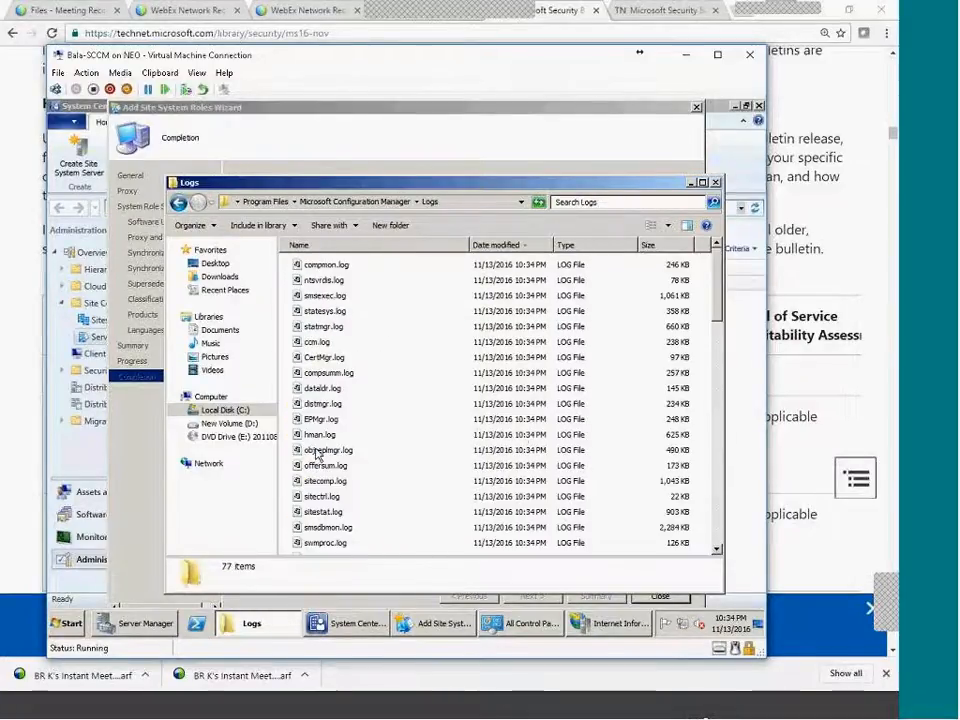
left_click(320, 246)
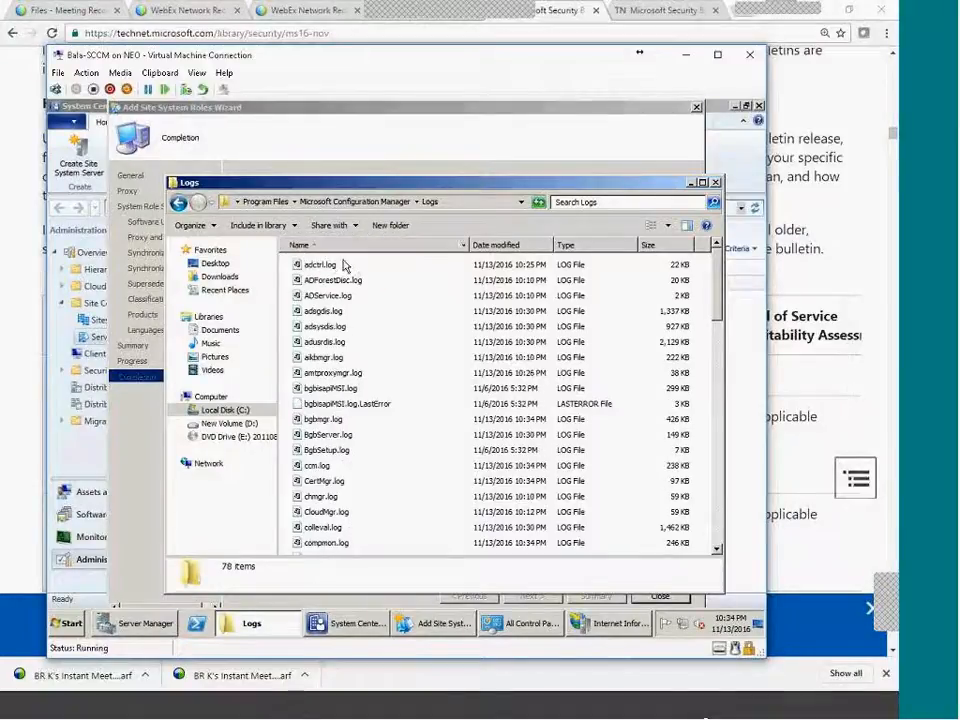
left_click(319, 246)
left_click(316, 265)
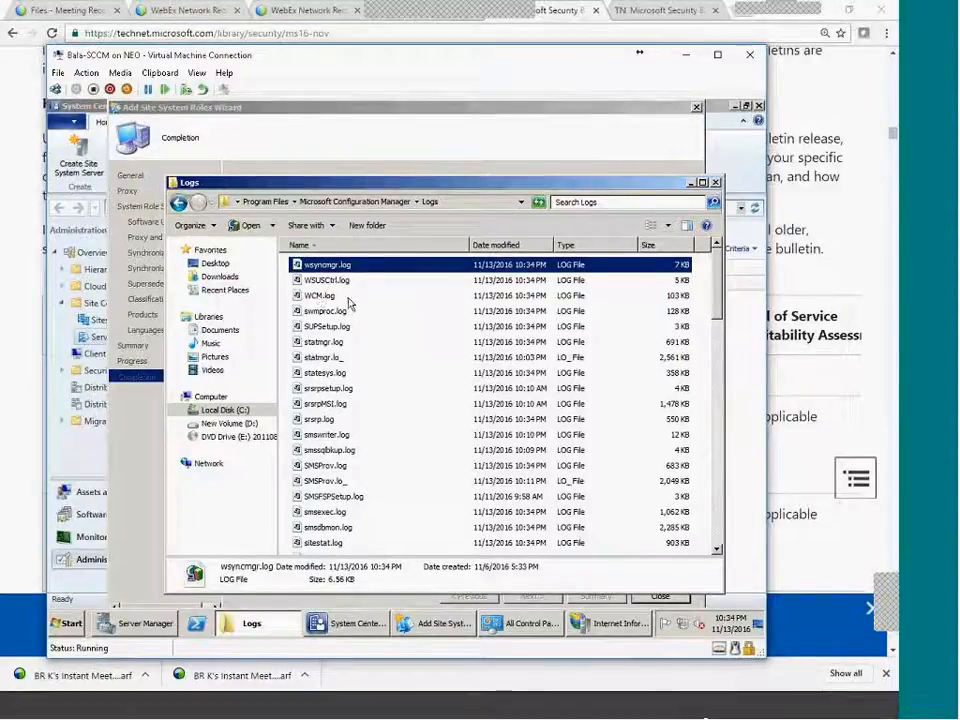
Try opening wsyncmgr.log twice as the viewer crashes, then look for the ConfigMgr 2007 Toolkit program group.
double_click(330, 268)
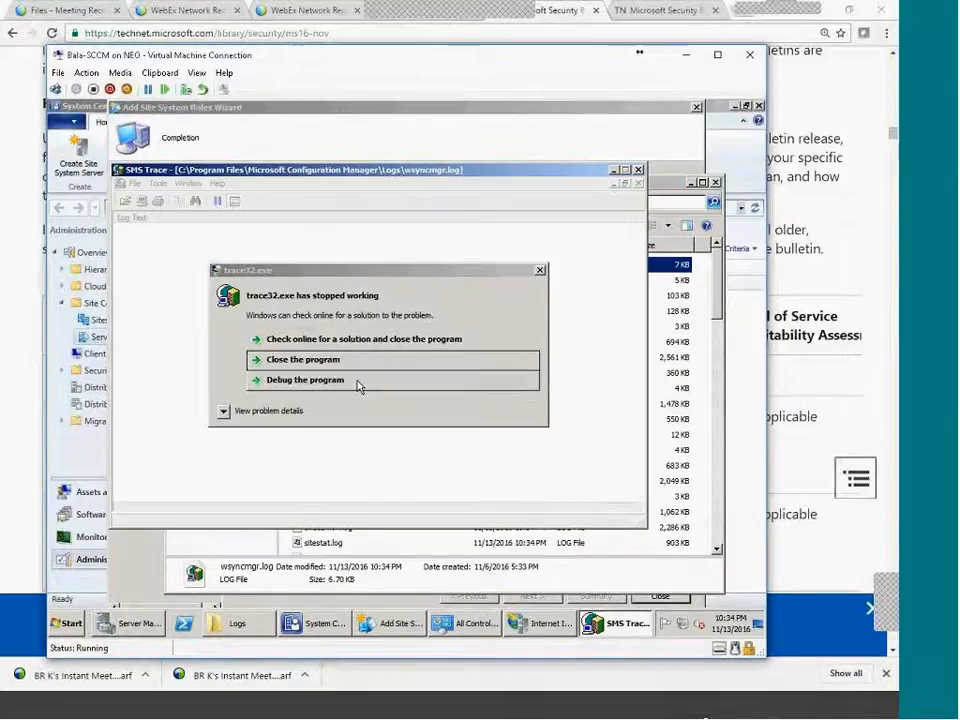
left_click(328, 357)
double_click(335, 266)
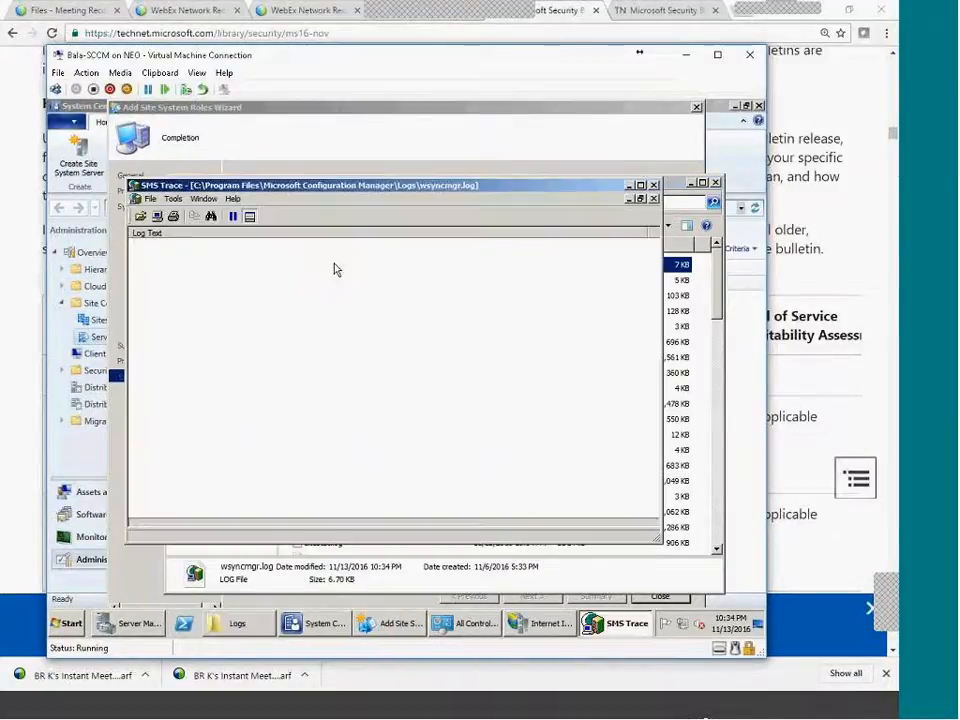
left_click(381, 378)
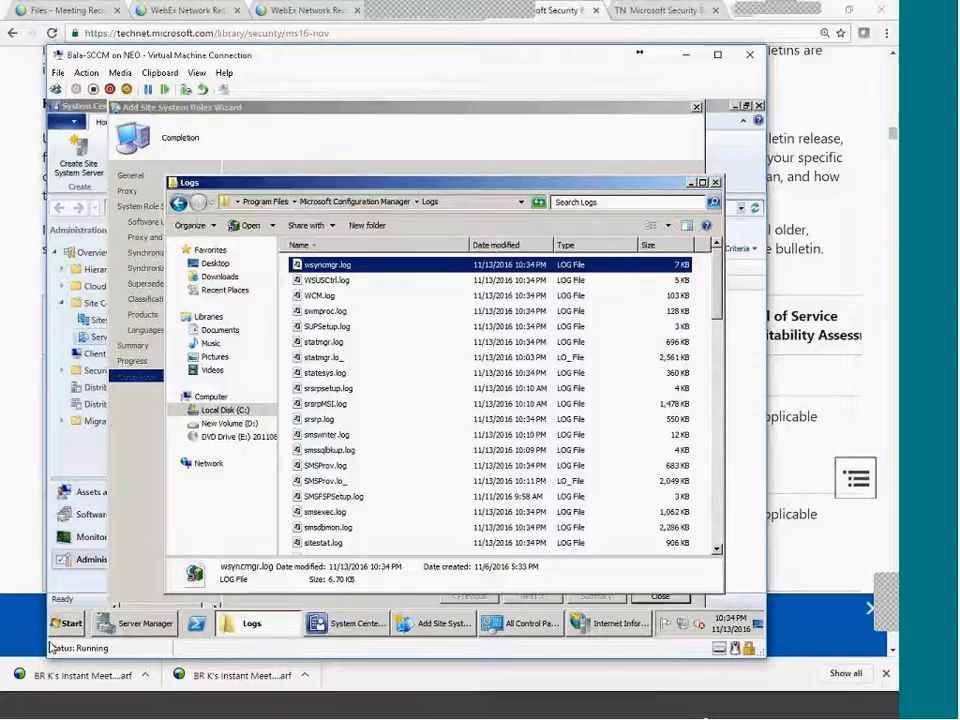
left_click(66, 622)
left_click(120, 571)
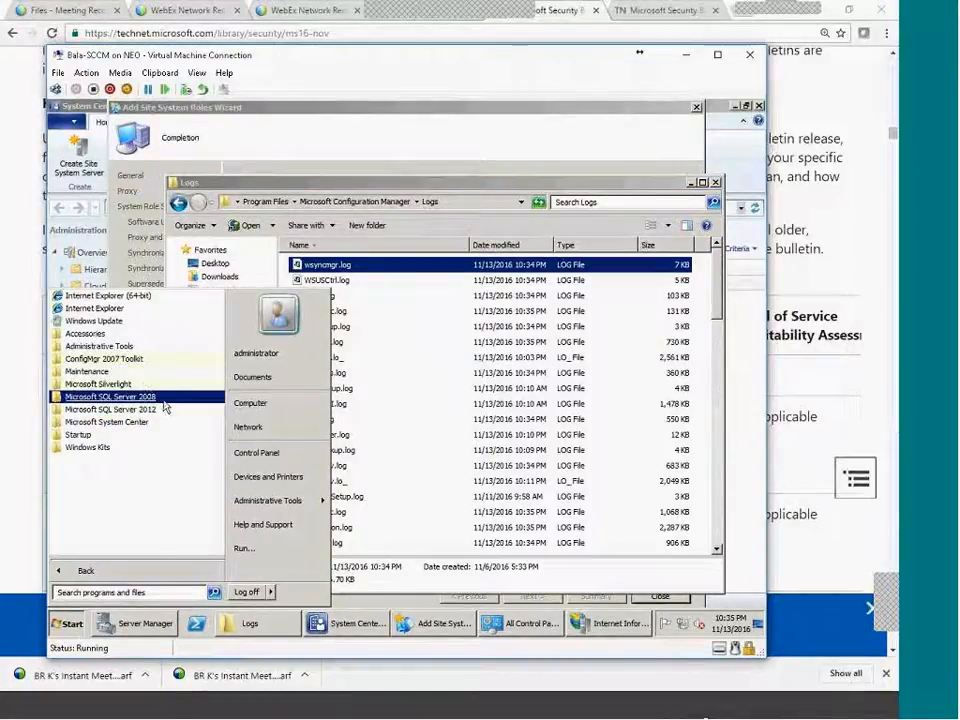
left_click(139, 364)
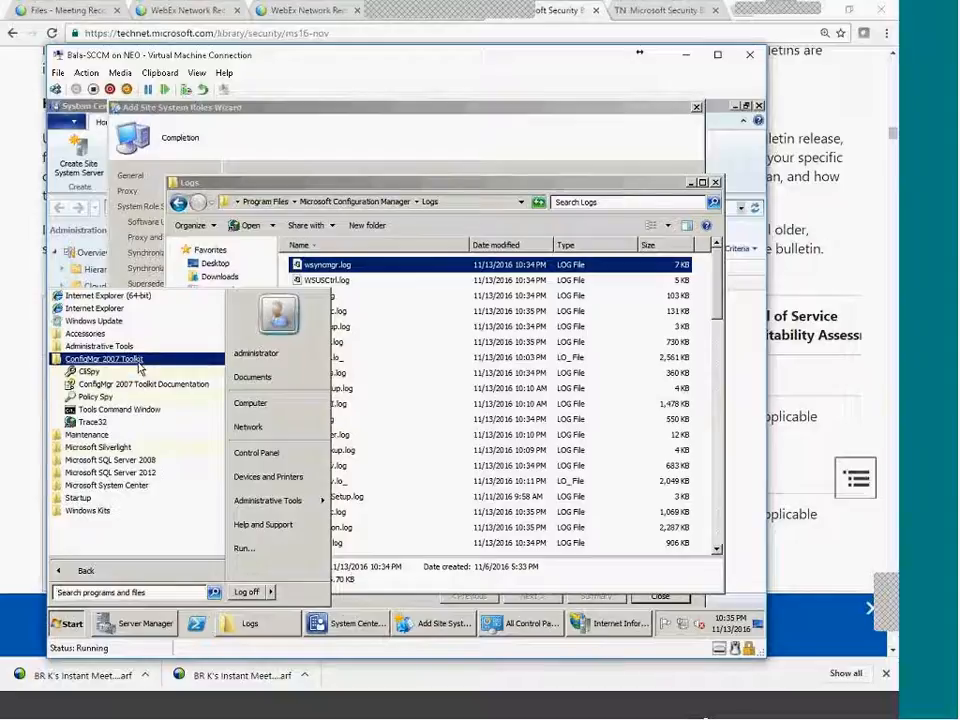
left_click(398, 587)
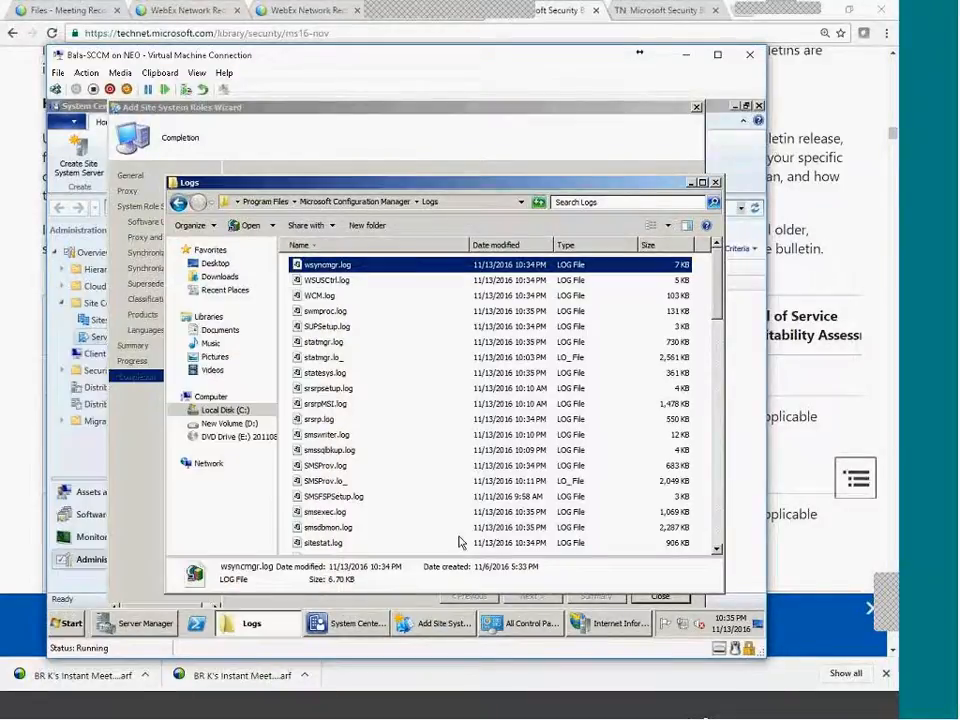
Set CMTrace.exe as the default program for wsyncmgr.log and other log files.
right_click(336, 264)
mouse_move(393, 287)
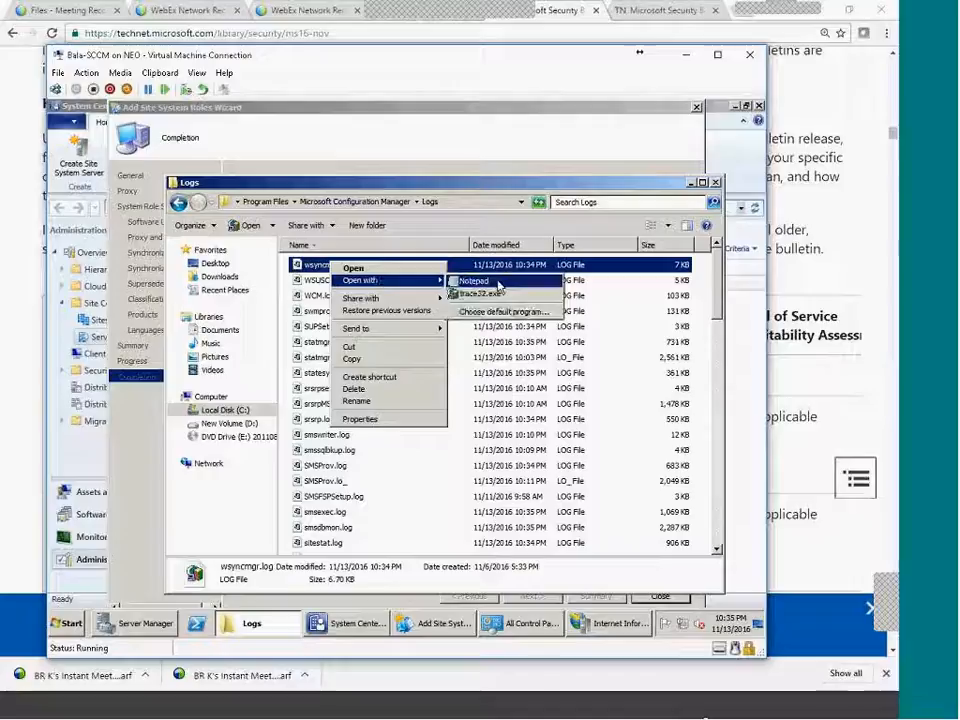
left_click(500, 312)
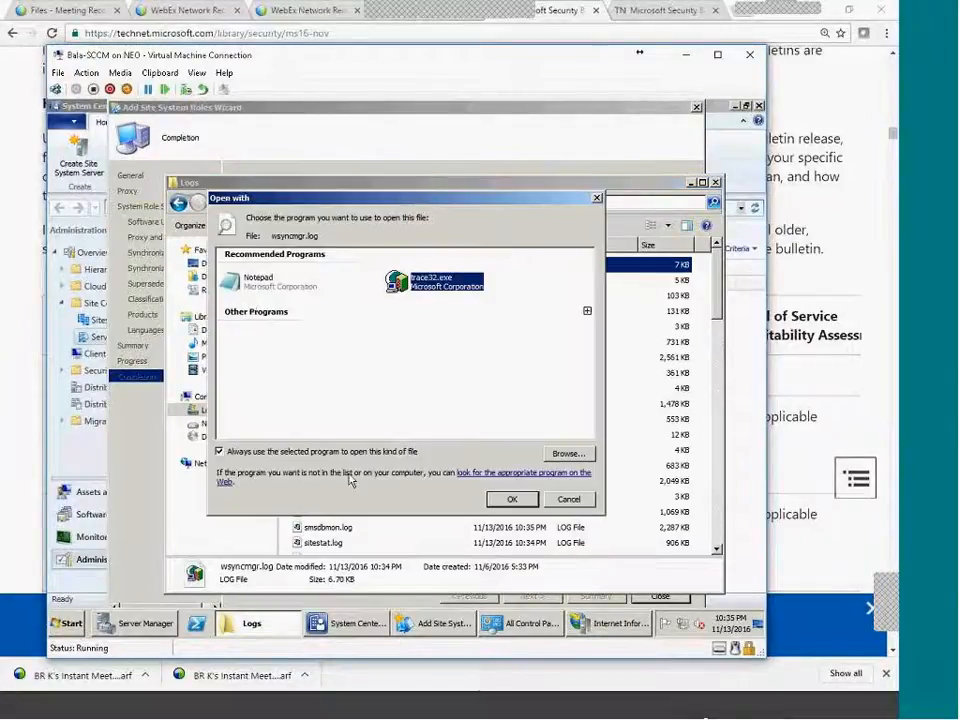
left_click(568, 453)
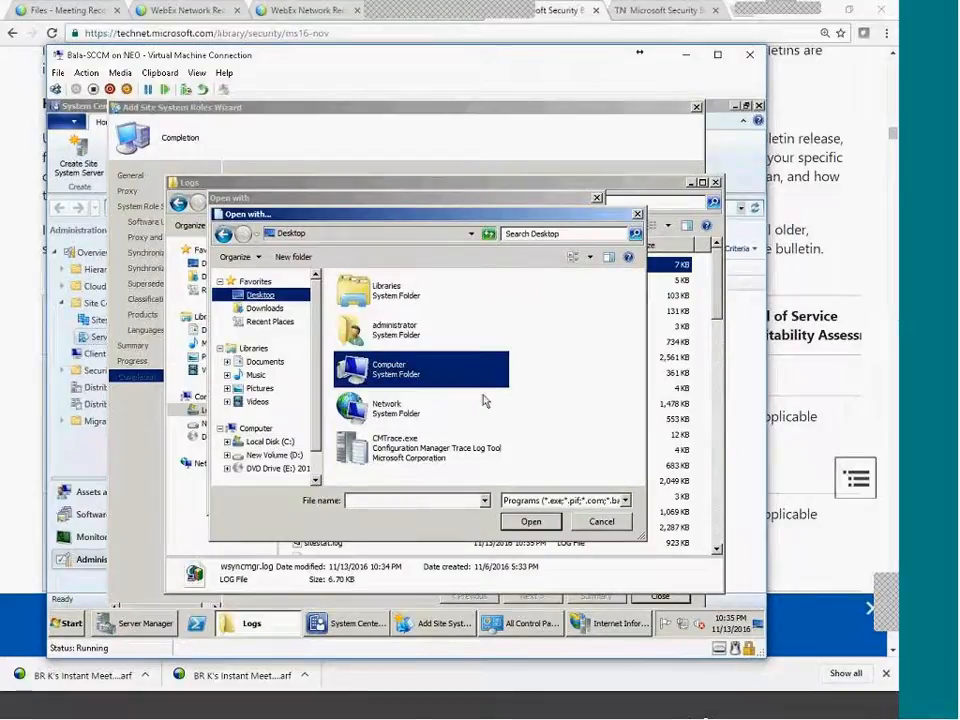
double_click(400, 448)
left_click(511, 499)
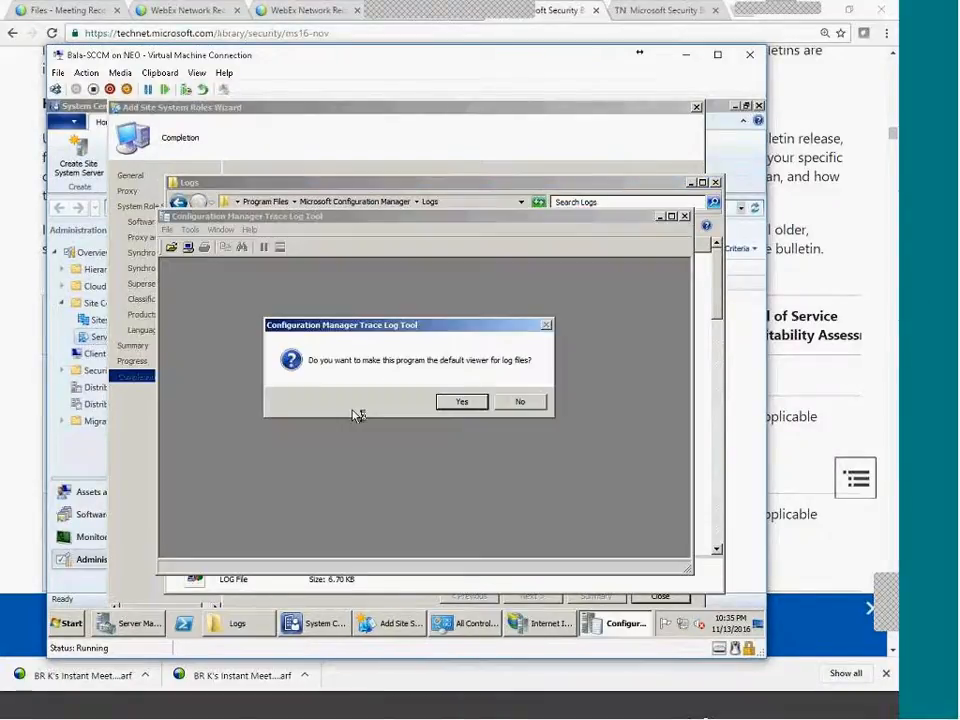
left_click(456, 401)
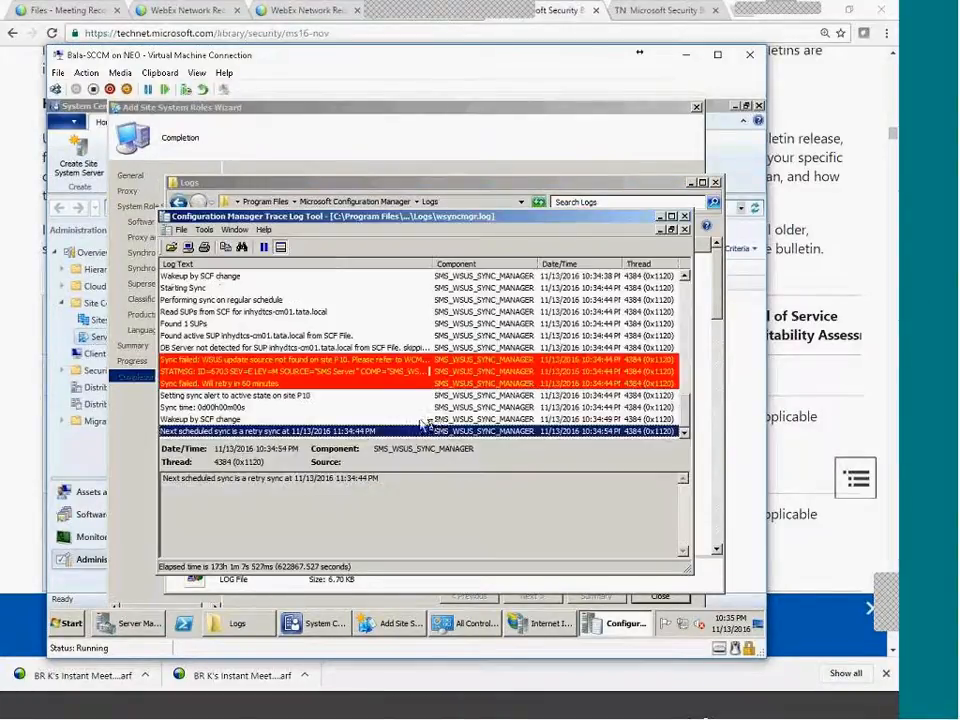
Read the Sync failed, STATMSG, P10 alert and retry-in-60-minutes entries in wsyncmgr.log.
left_click(320, 361)
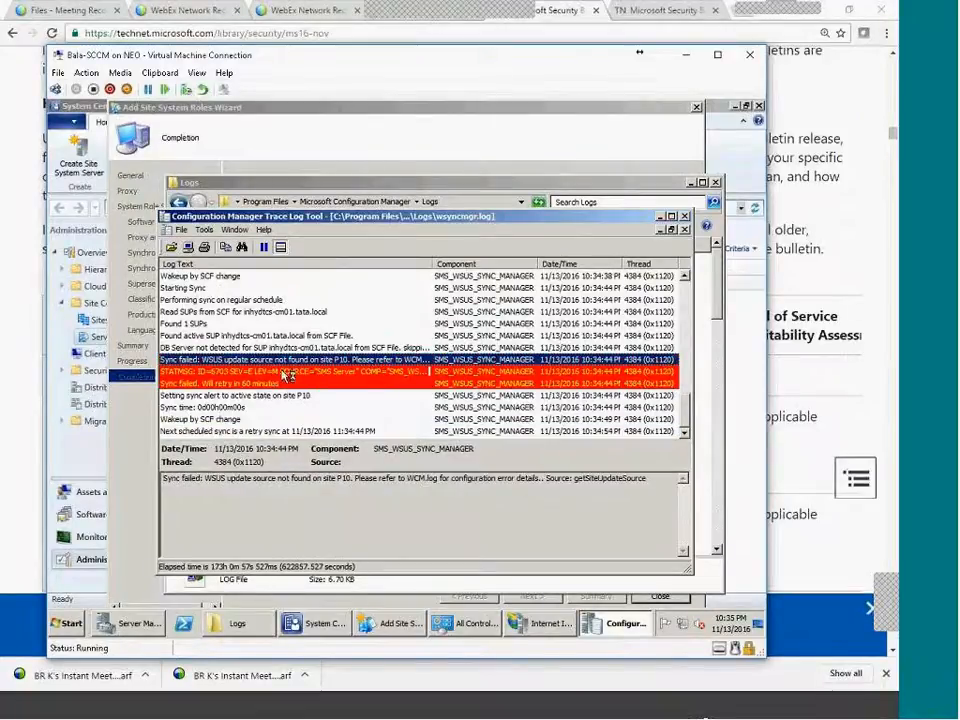
left_click(286, 369)
left_click(285, 363)
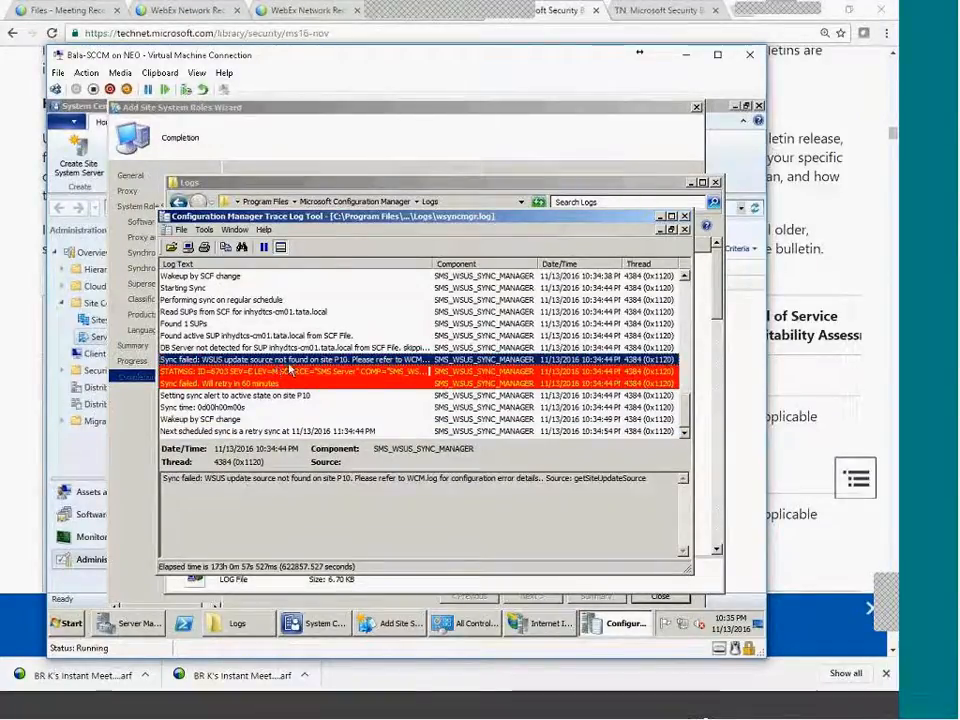
left_click(282, 431)
left_click(274, 360)
left_click(279, 394)
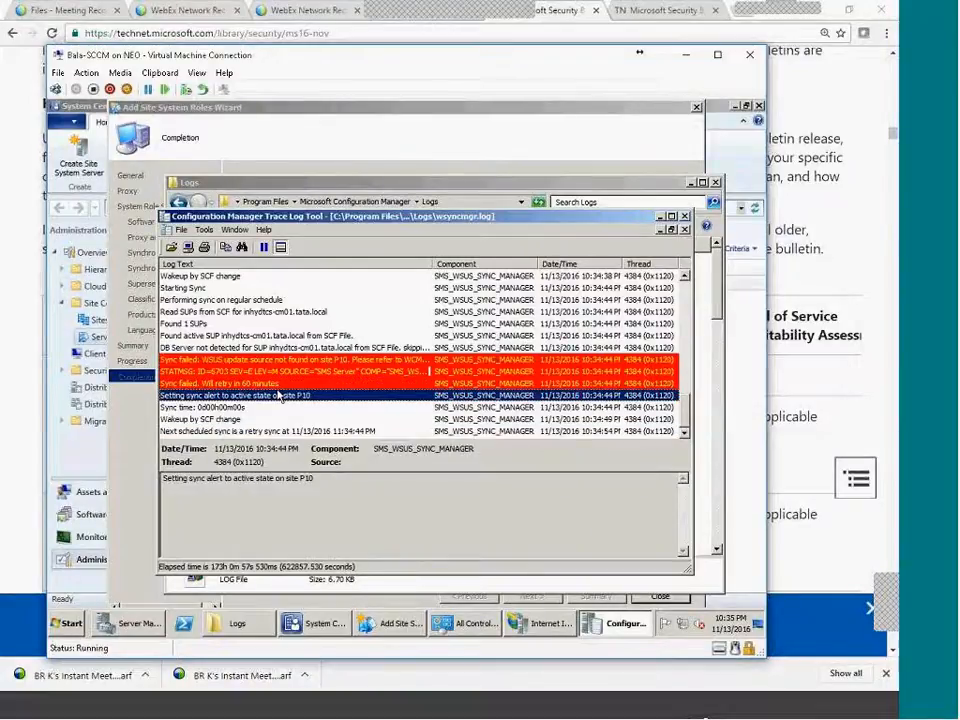
left_click(273, 373)
left_click(274, 384)
left_click(274, 372)
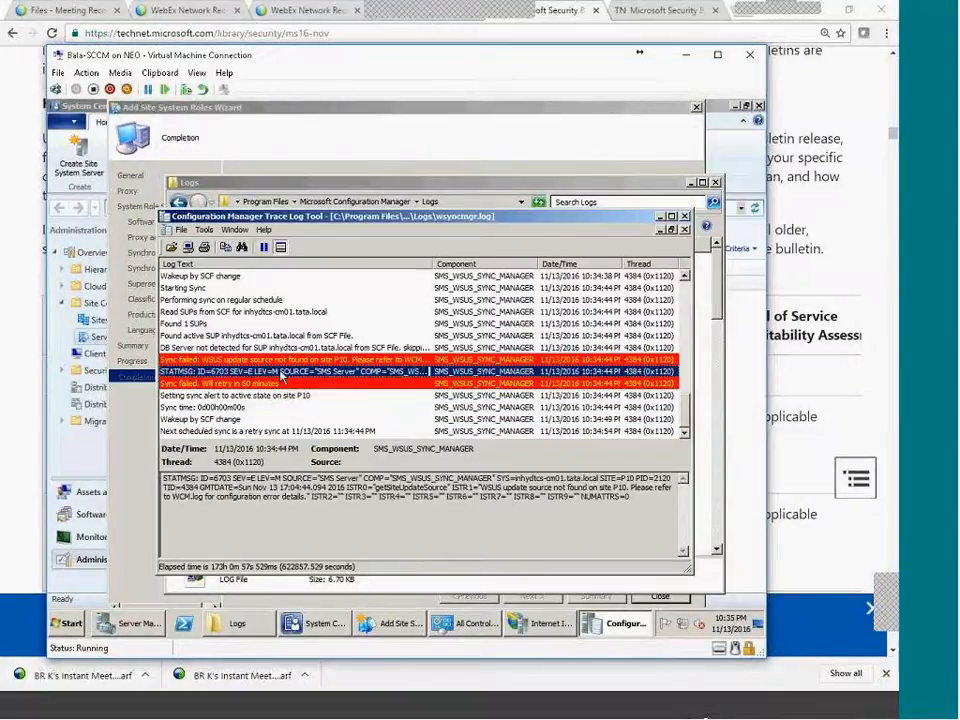
left_click(282, 360)
left_click(616, 628)
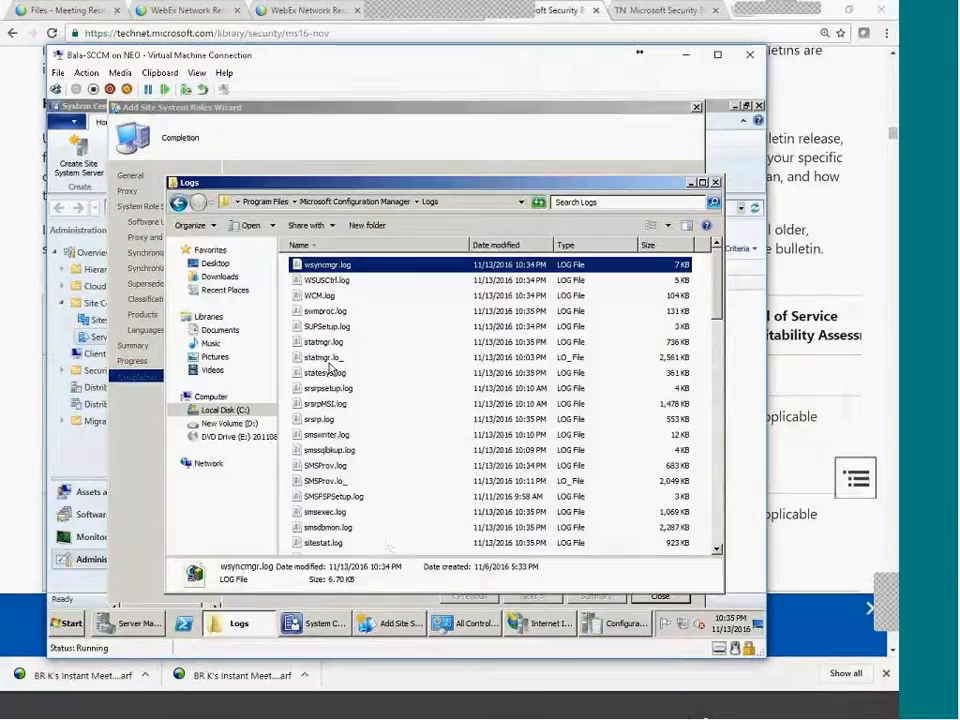
Open WSUSCtrl.log and read entries from the 0x80131701 assembly error to Waiting for changes for 57 minutes.
double_click(340, 283)
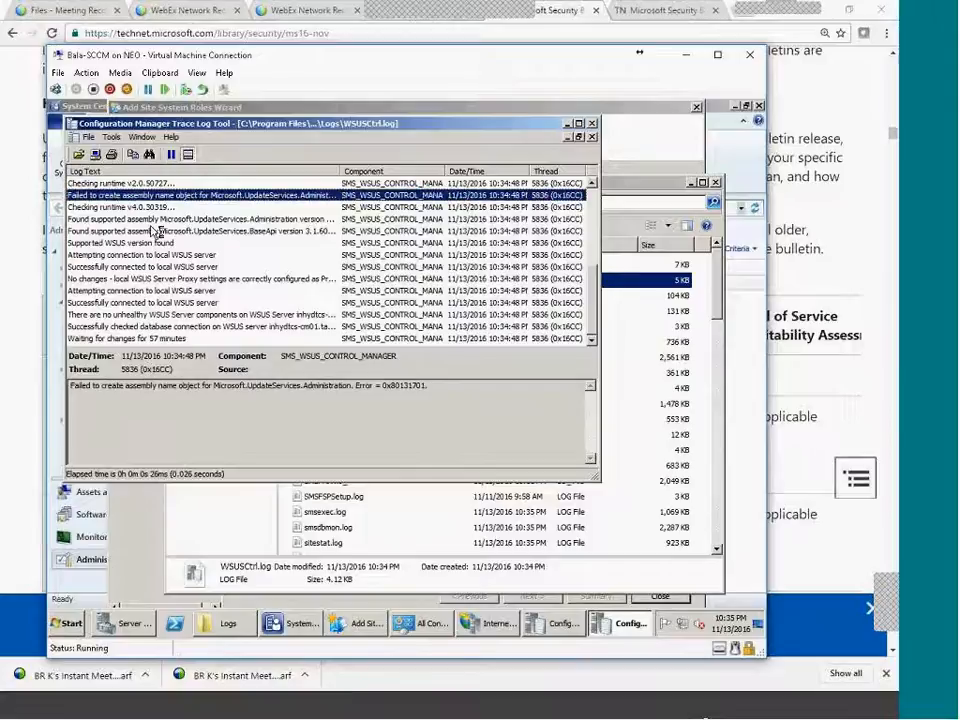
left_click_drag(215, 387, 393, 390)
left_click_drag(418, 397, 411, 398)
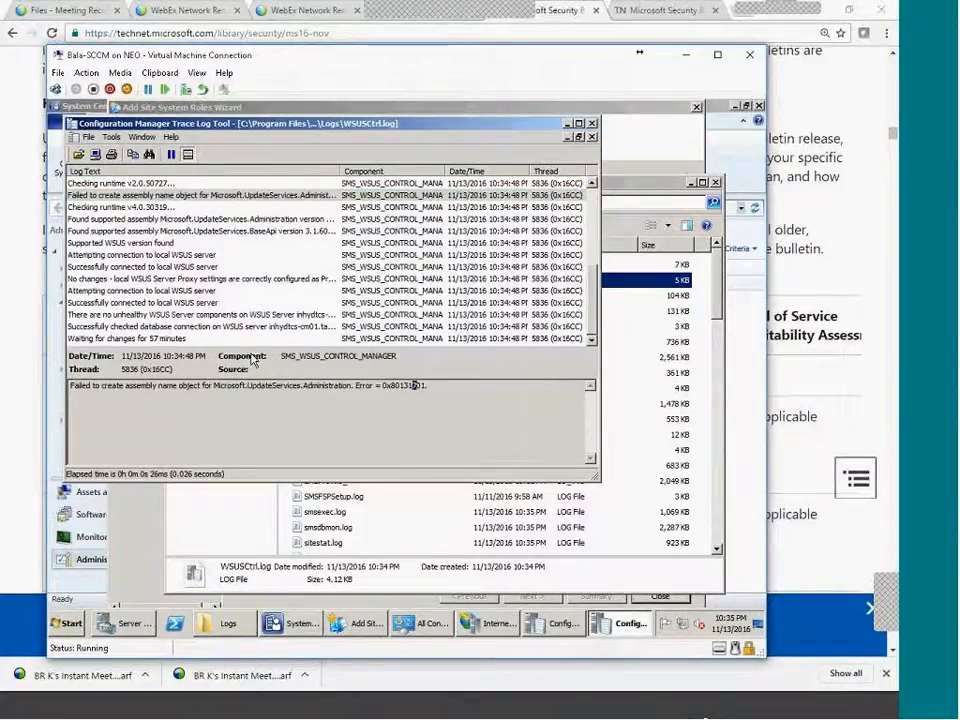
left_click(108, 219)
left_click(105, 243)
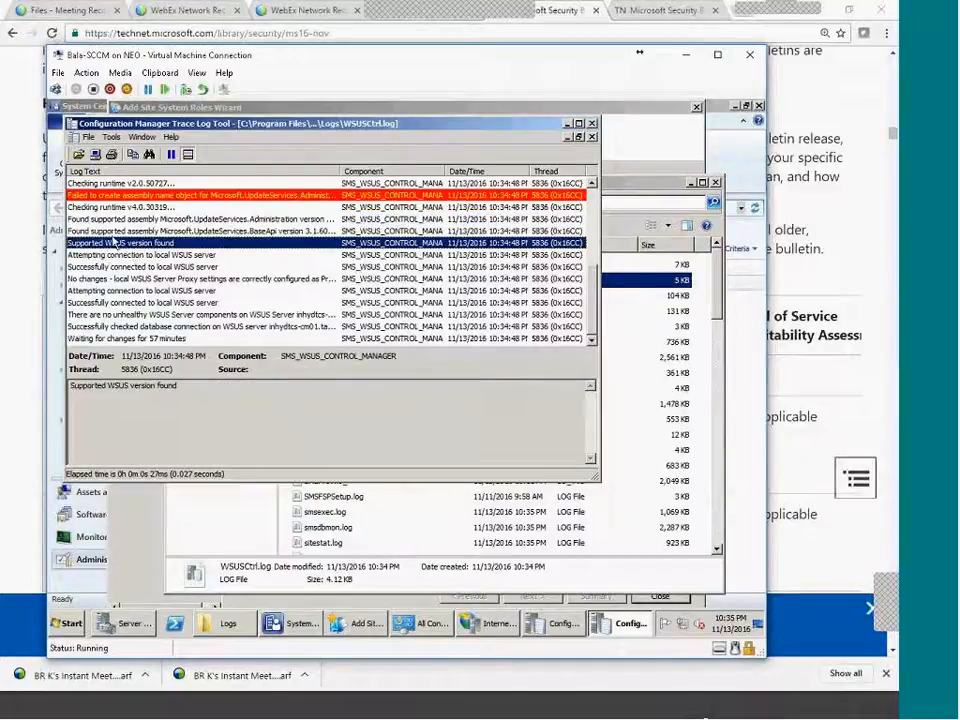
left_click(112, 231)
left_click(128, 268)
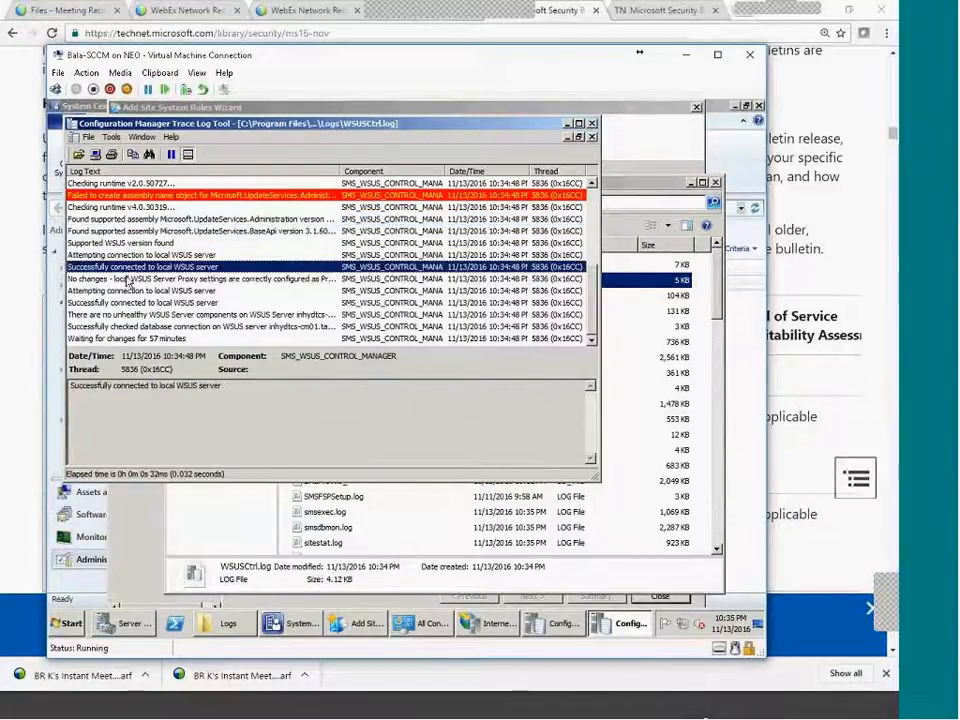
left_click(130, 280)
left_click(150, 326)
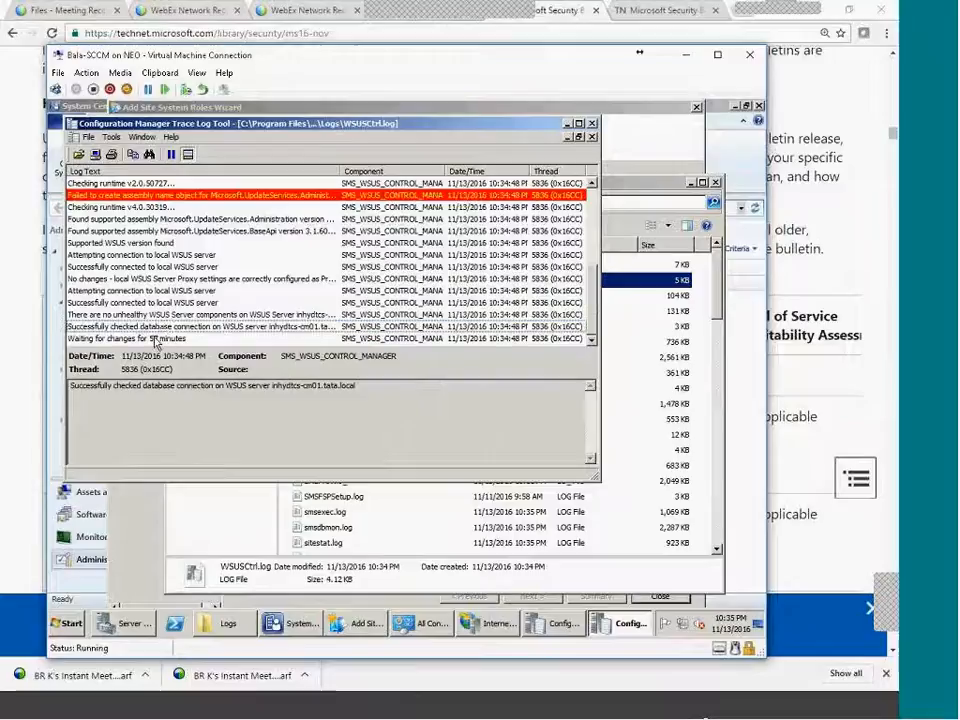
left_click(155, 340)
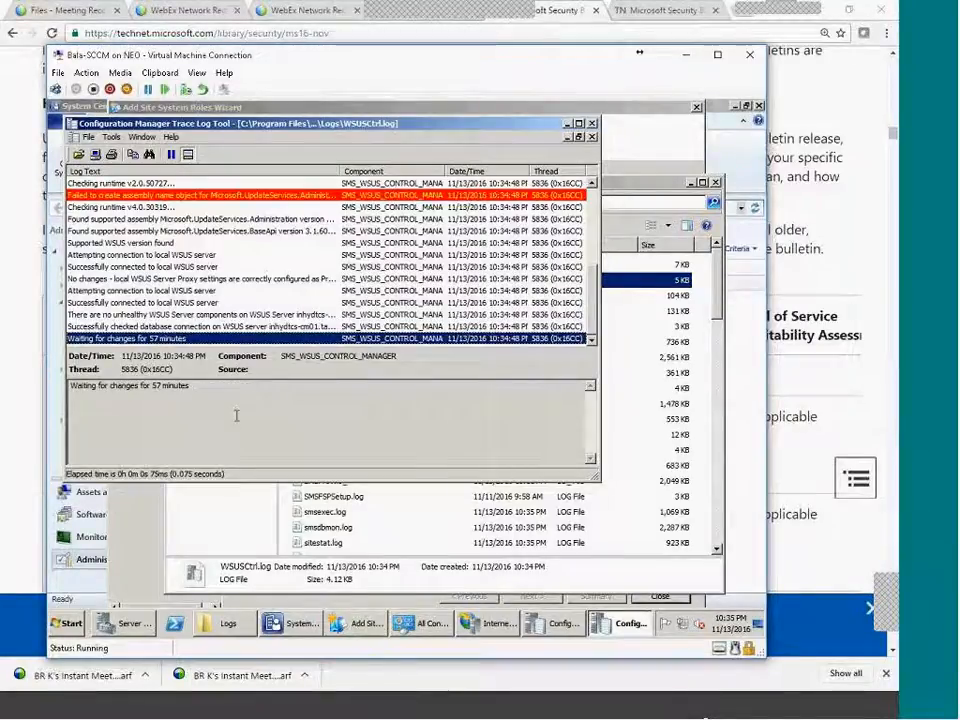
left_click(302, 627)
Run Synchronize Software Updates on All Software Updates in the Software Library, confirming Yes.
left_click(125, 516)
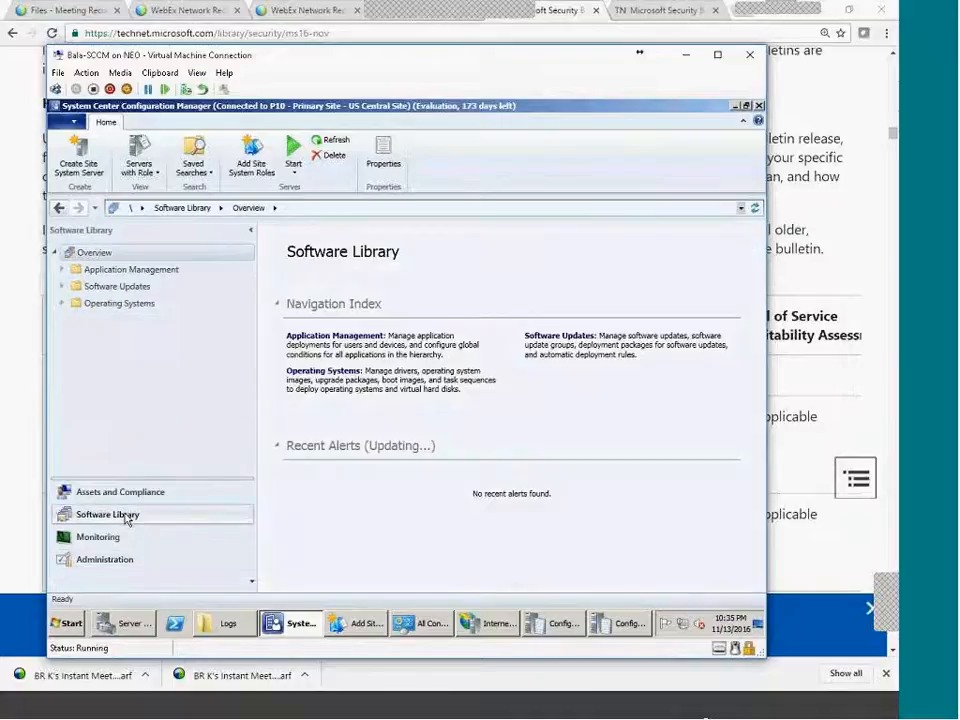
left_click(62, 304)
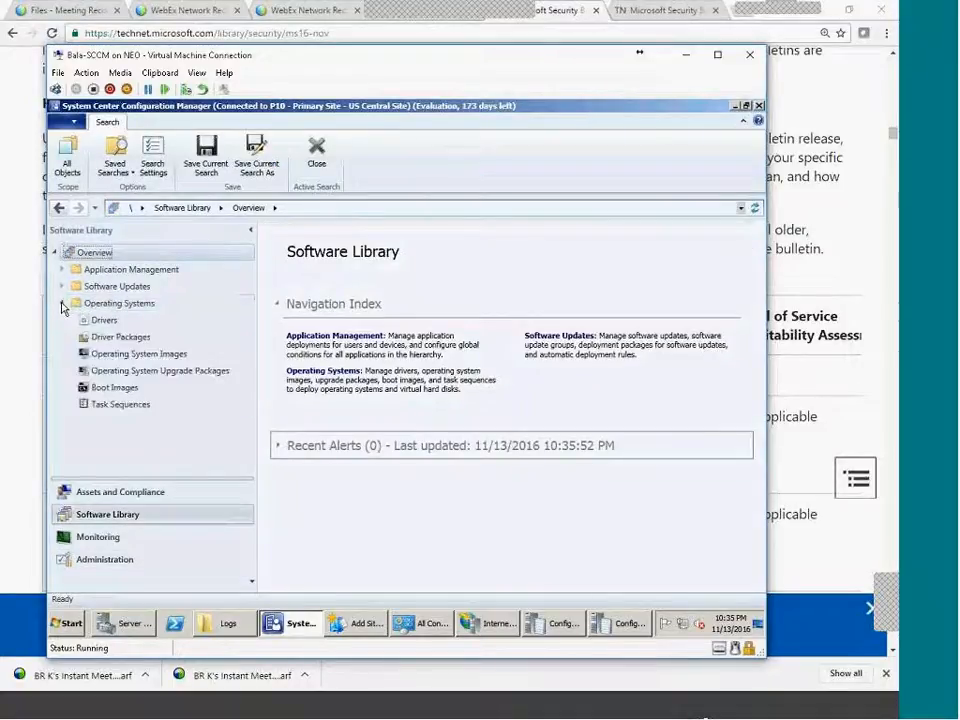
left_click(62, 286)
left_click(121, 288)
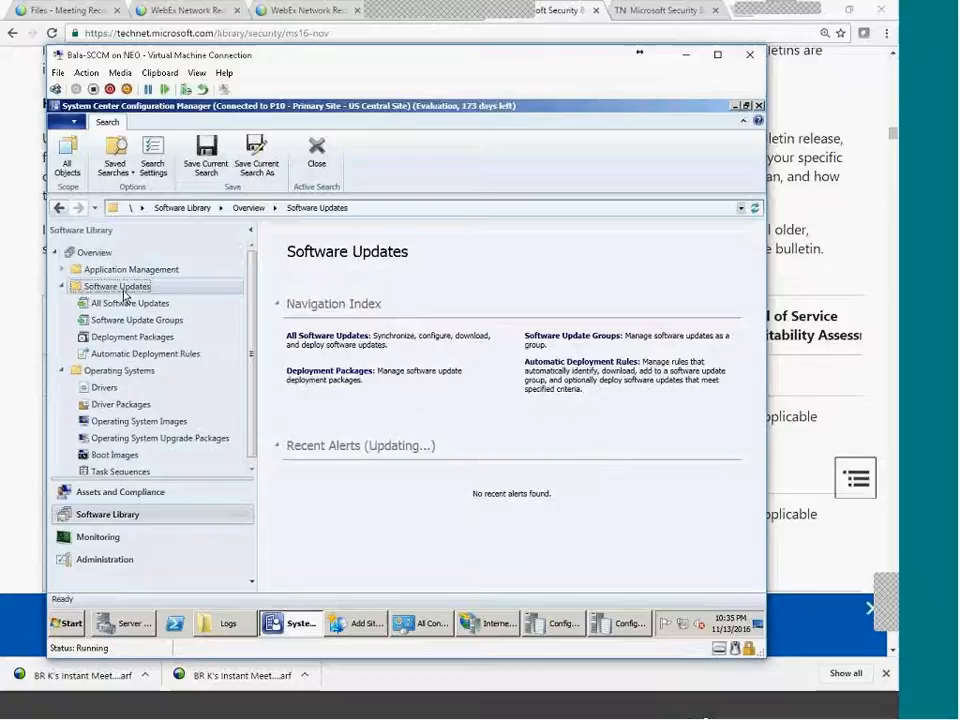
left_click(129, 304)
right_click(130, 304)
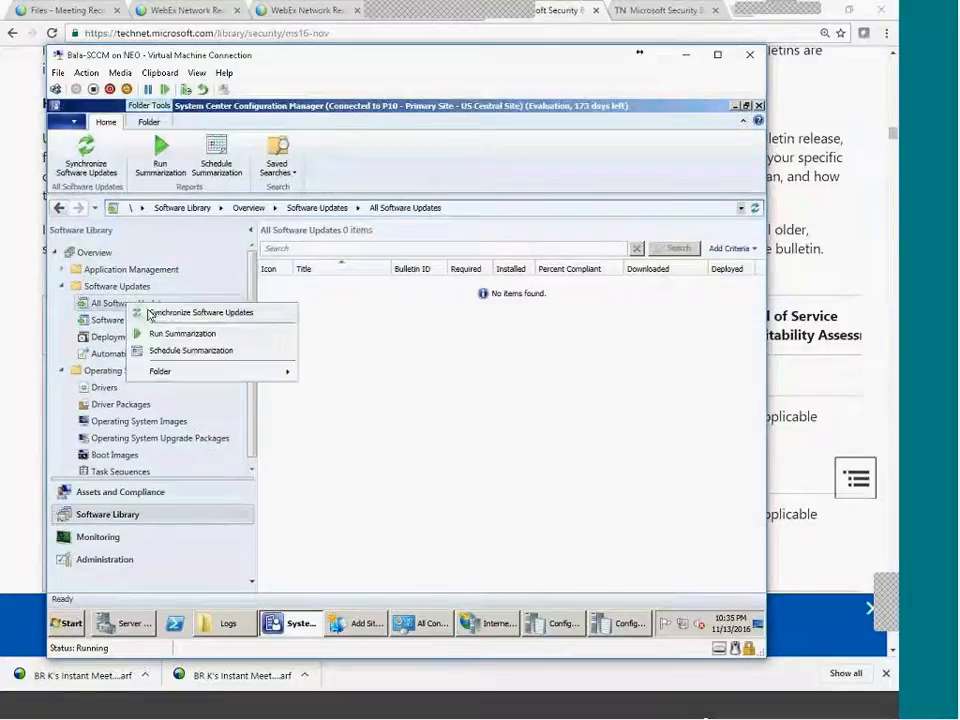
left_click(181, 313)
left_click(461, 426)
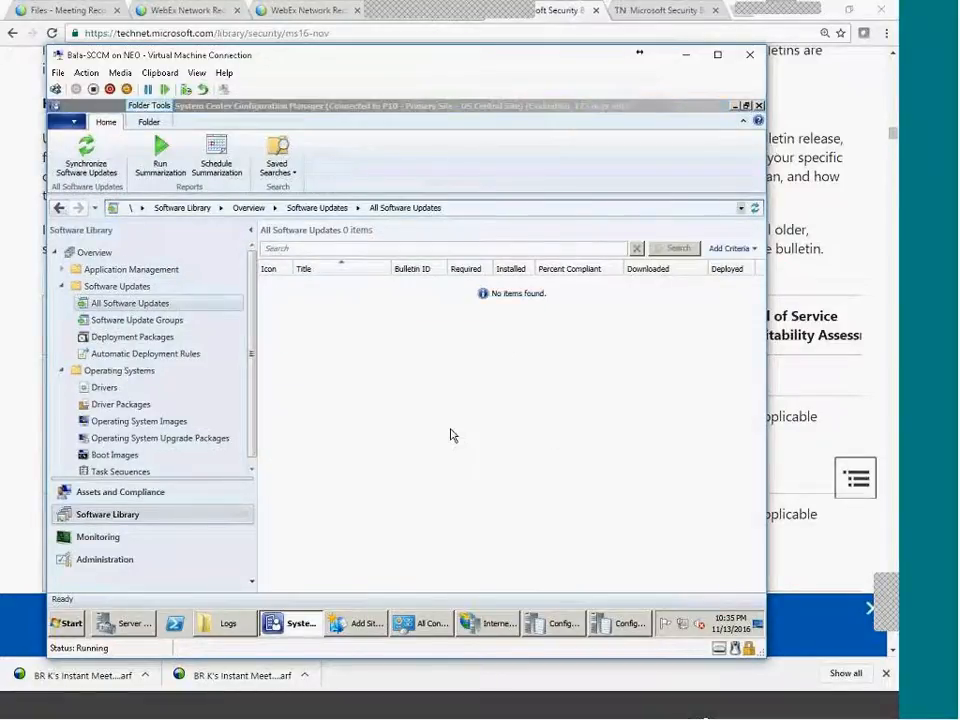
left_click(556, 628)
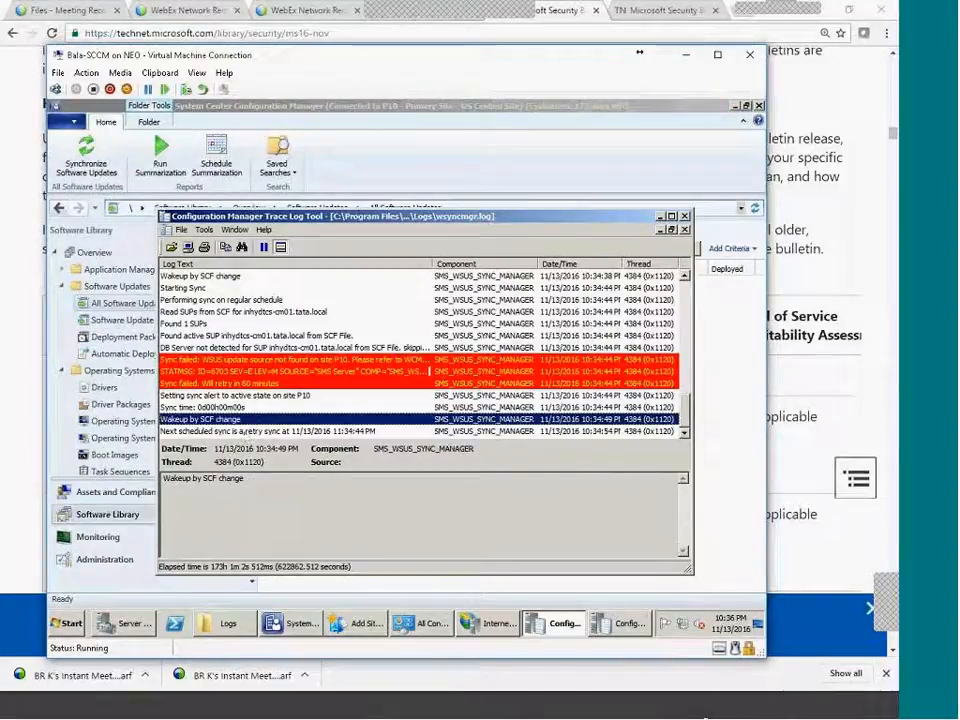
Read the Sync failed message, highlighting the WSUS update source not found and the WCM.log reference.
left_click(245, 432)
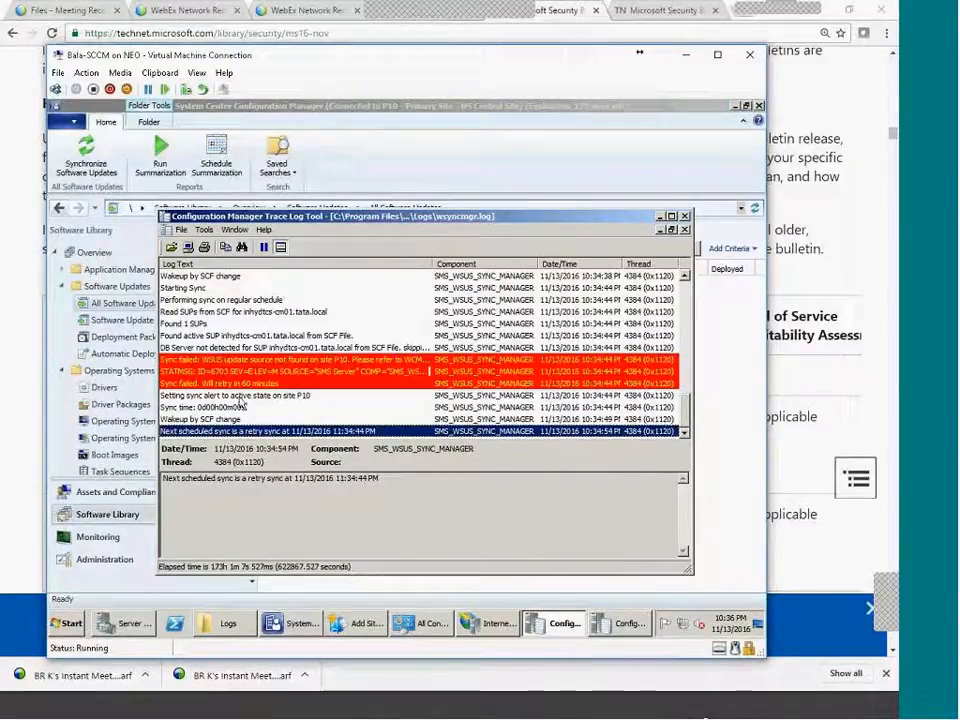
left_click(312, 359)
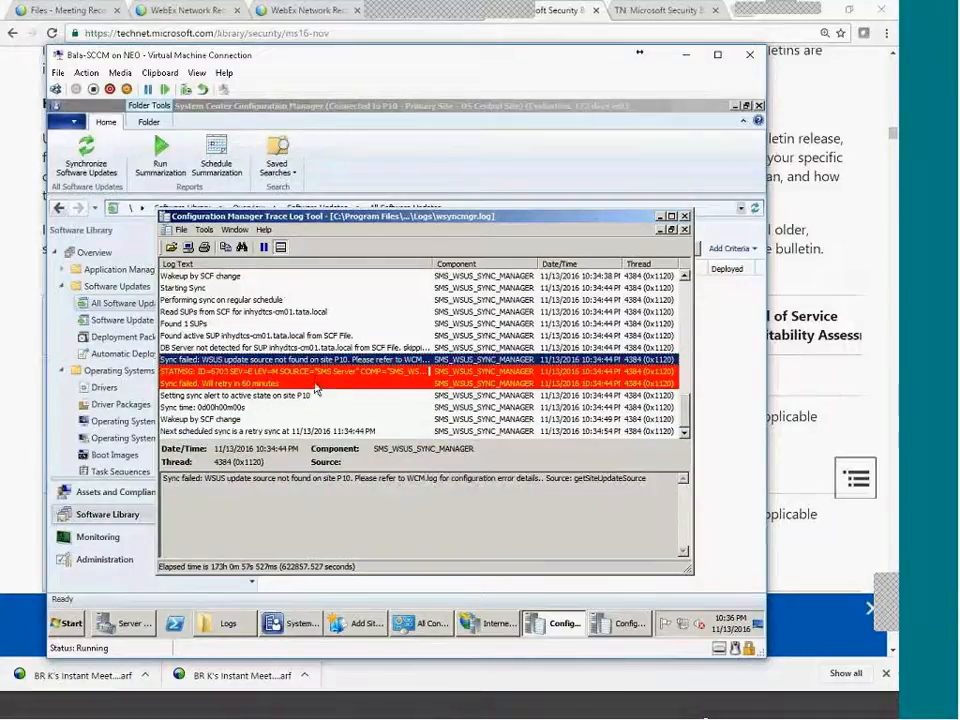
left_click(177, 432)
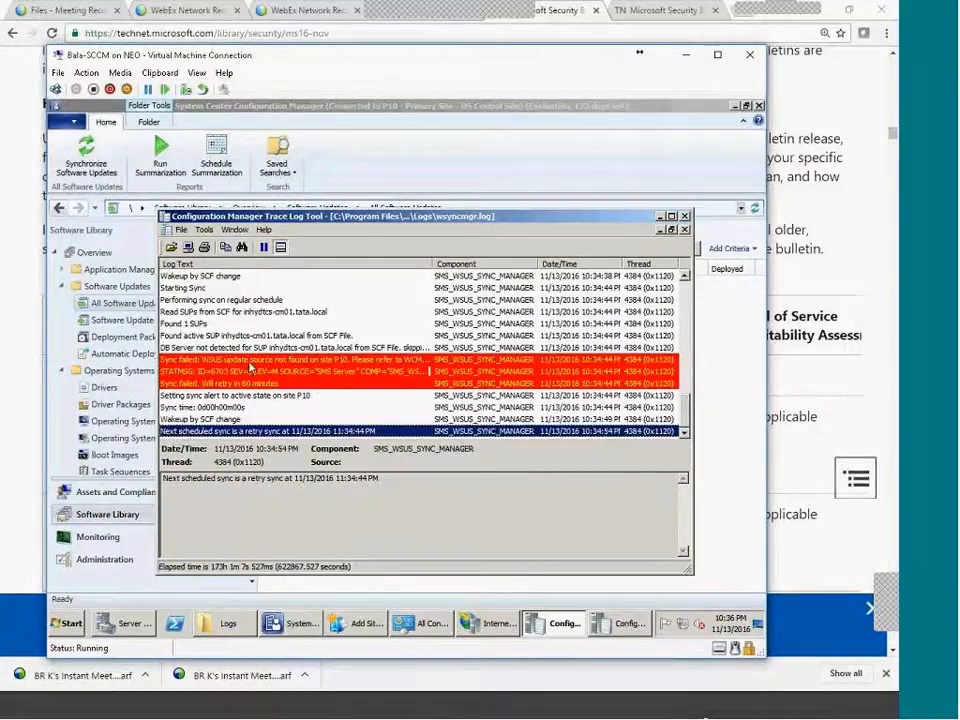
left_click(249, 362)
left_click_drag(203, 478, 447, 478)
left_click(454, 480)
left_click(226, 623)
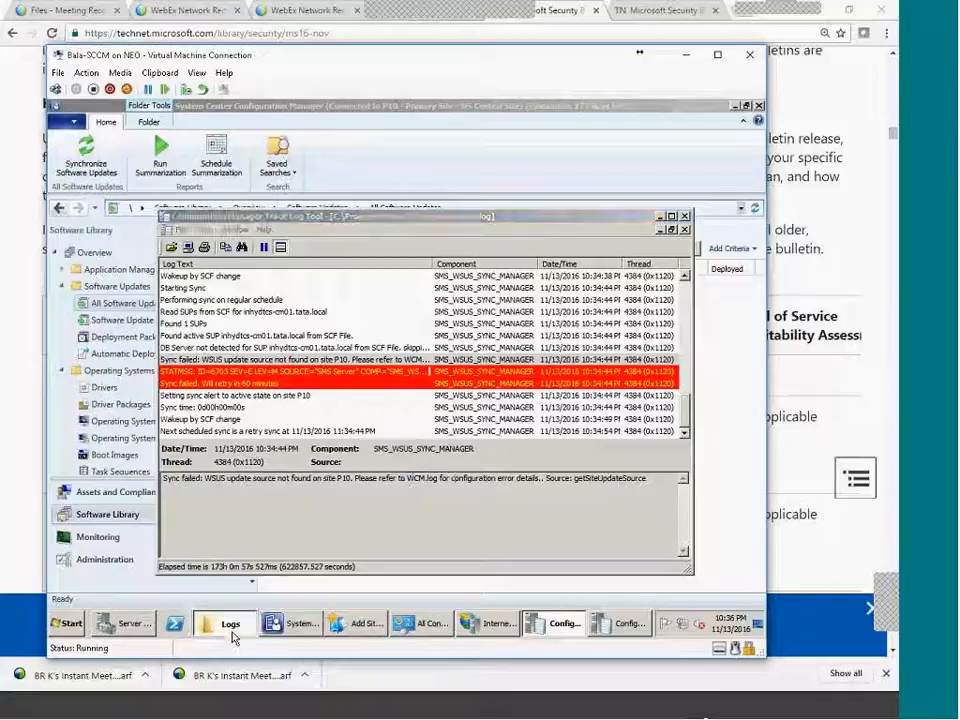
Open WCM.log, step from the WSUS server settings to the latest WSUS sync running entry, comparing with WSUSCtrl.log.
double_click(325, 297)
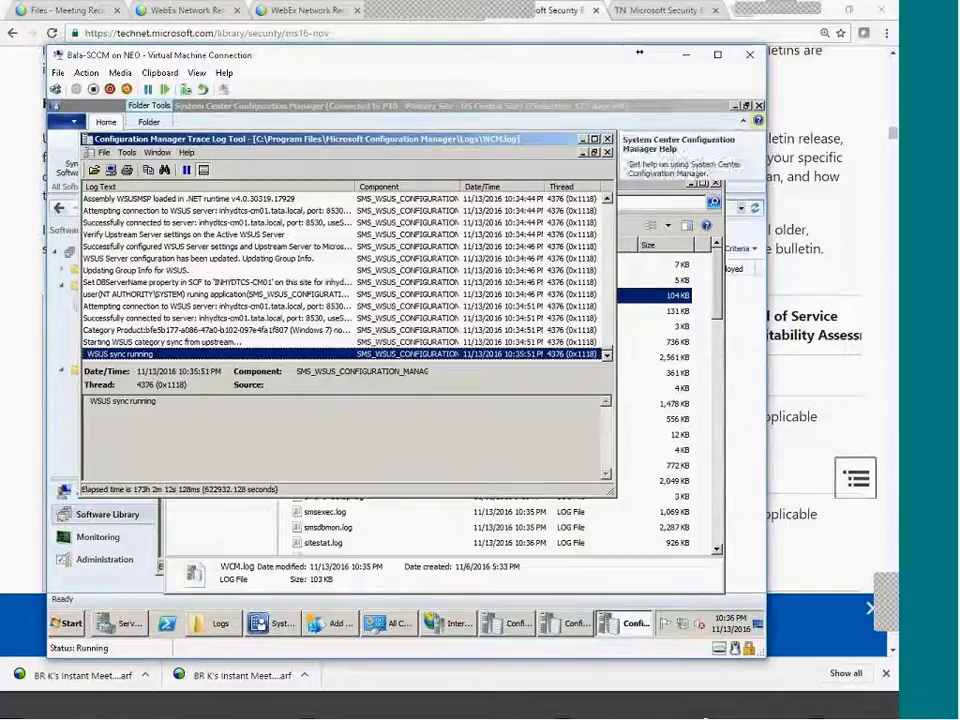
left_click(180, 259)
left_click(186, 283)
left_click(192, 295)
key("Down")
key("Down")
key("Down")
key("Down")
key("Down")
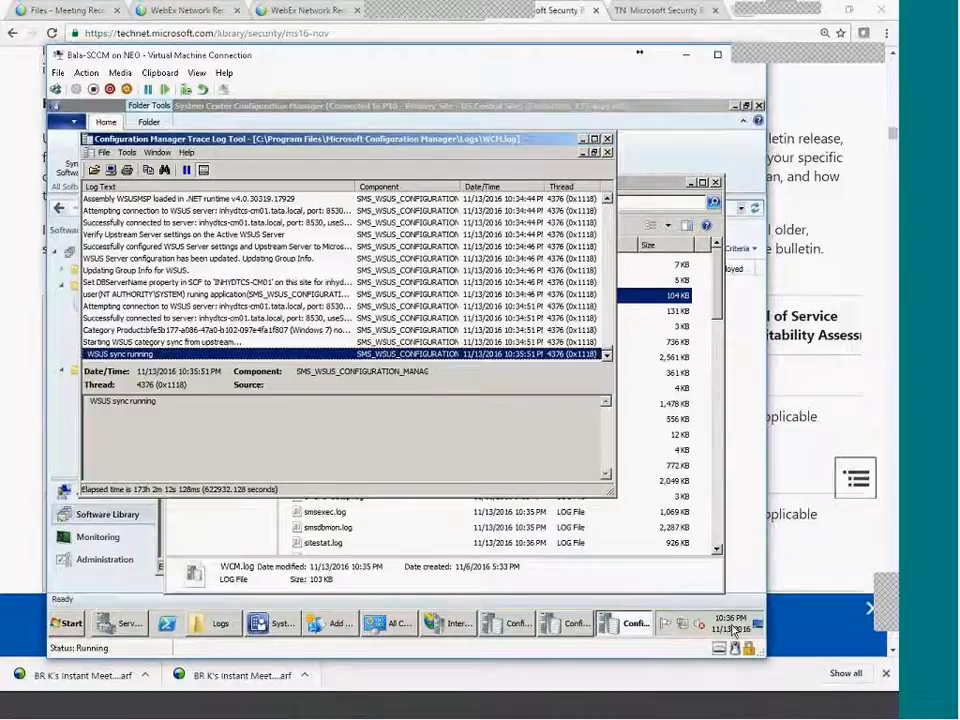
scroll(238, 236, "up", 3)
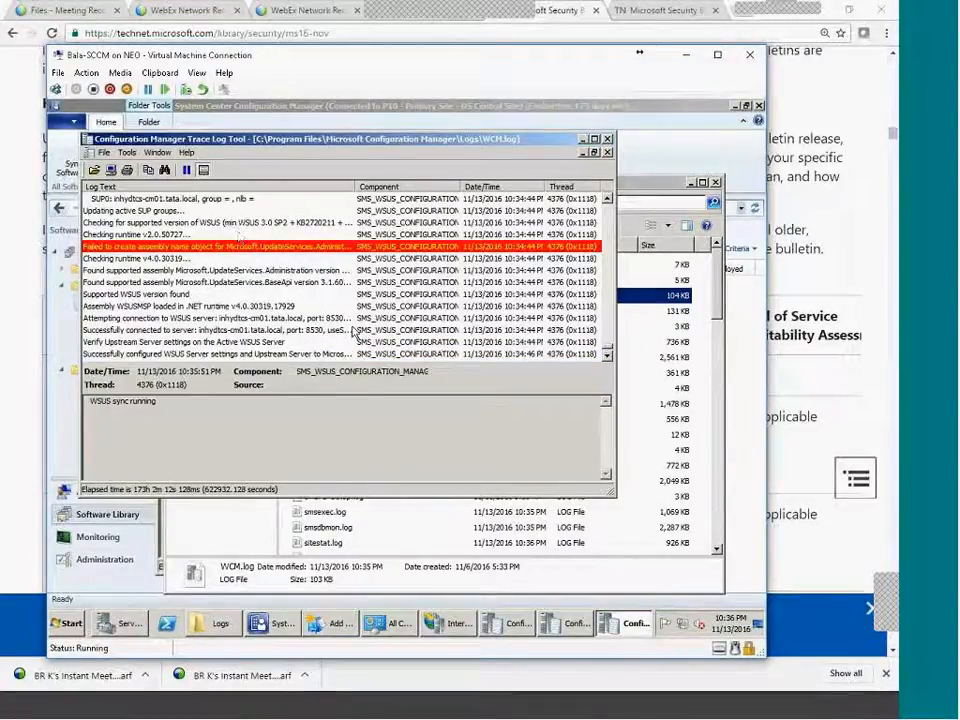
scroll(315, 311, "down", 3)
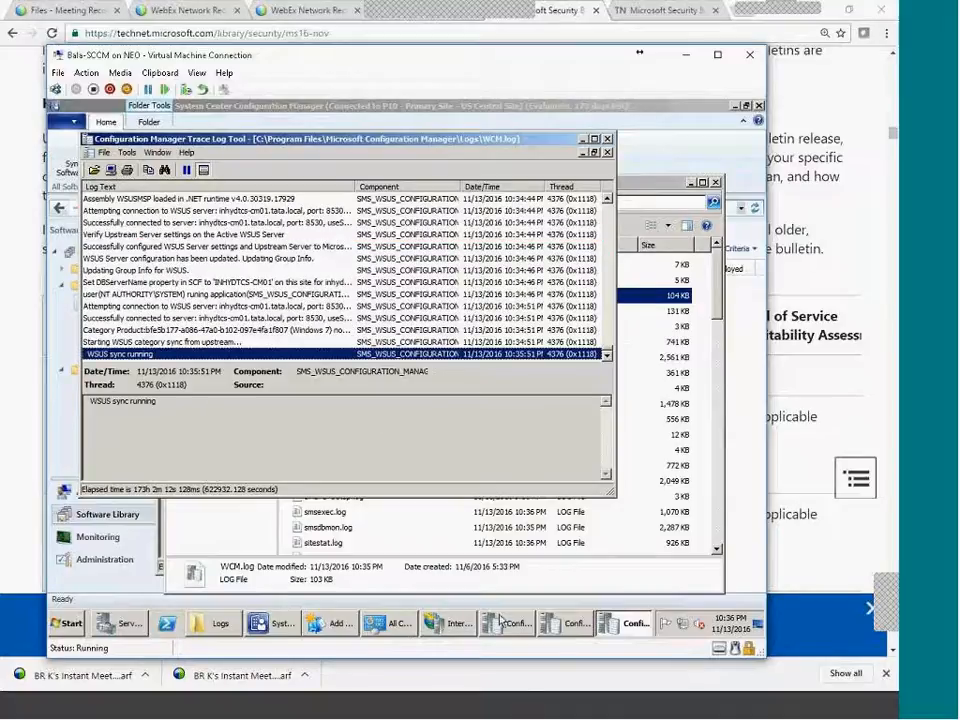
left_click(572, 624)
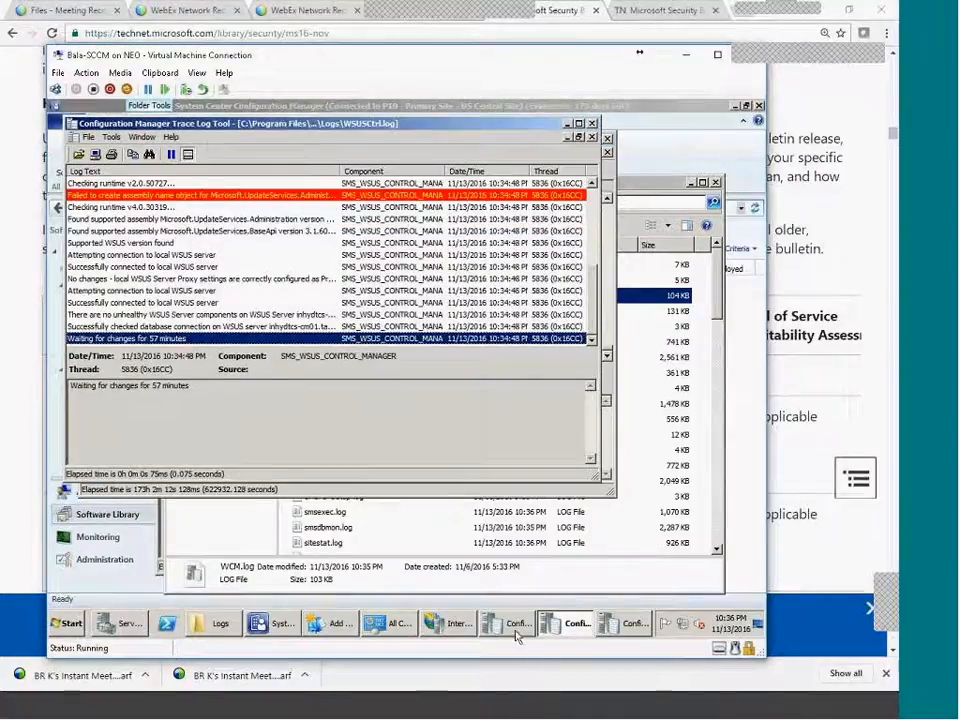
mouse_move(519, 636)
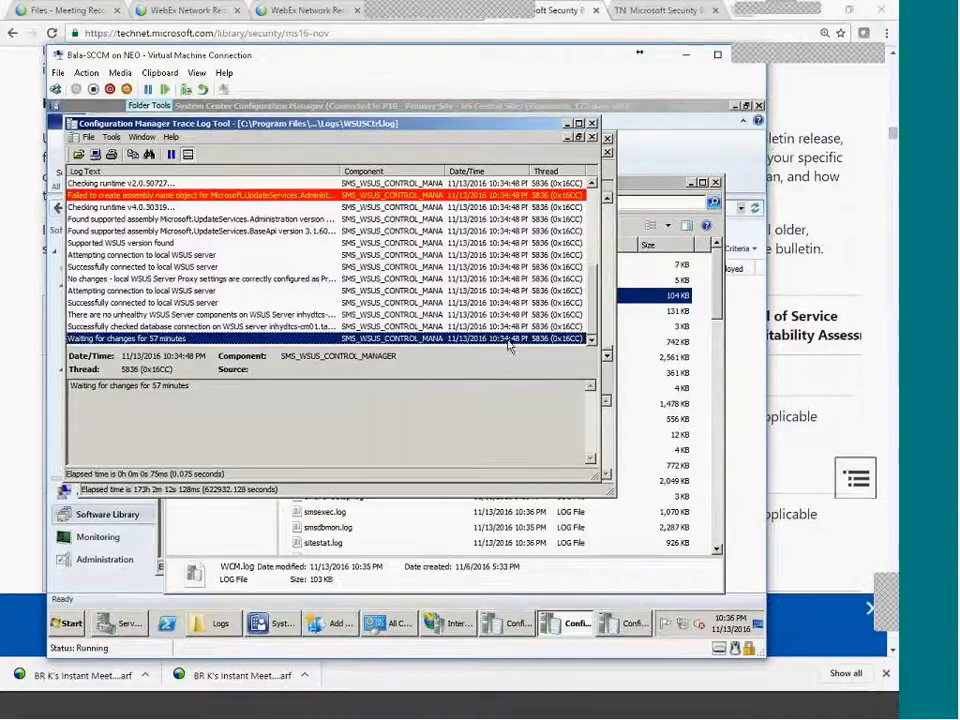
left_click(628, 626)
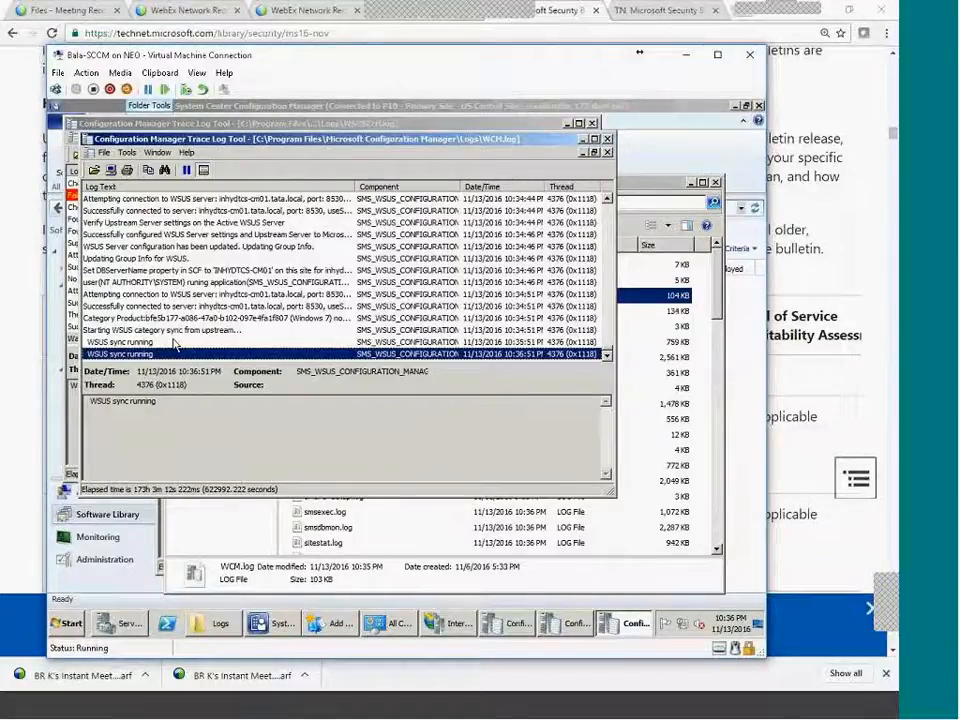
mouse_move(272, 623)
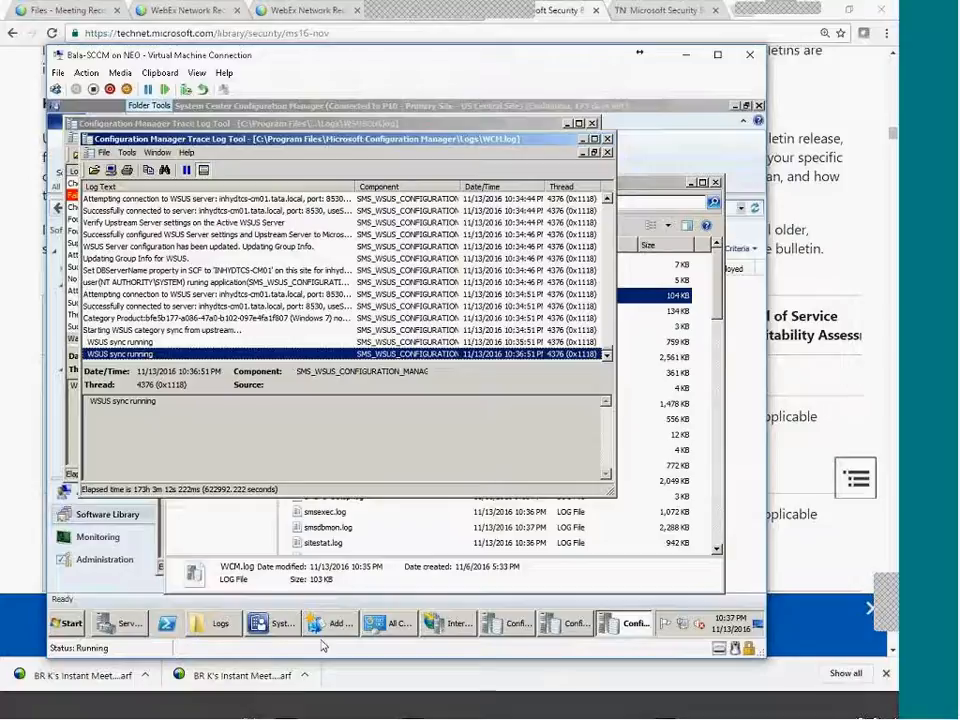
Check Software Update Groups and All Software Updates in the console, finding both still empty.
left_click(290, 626)
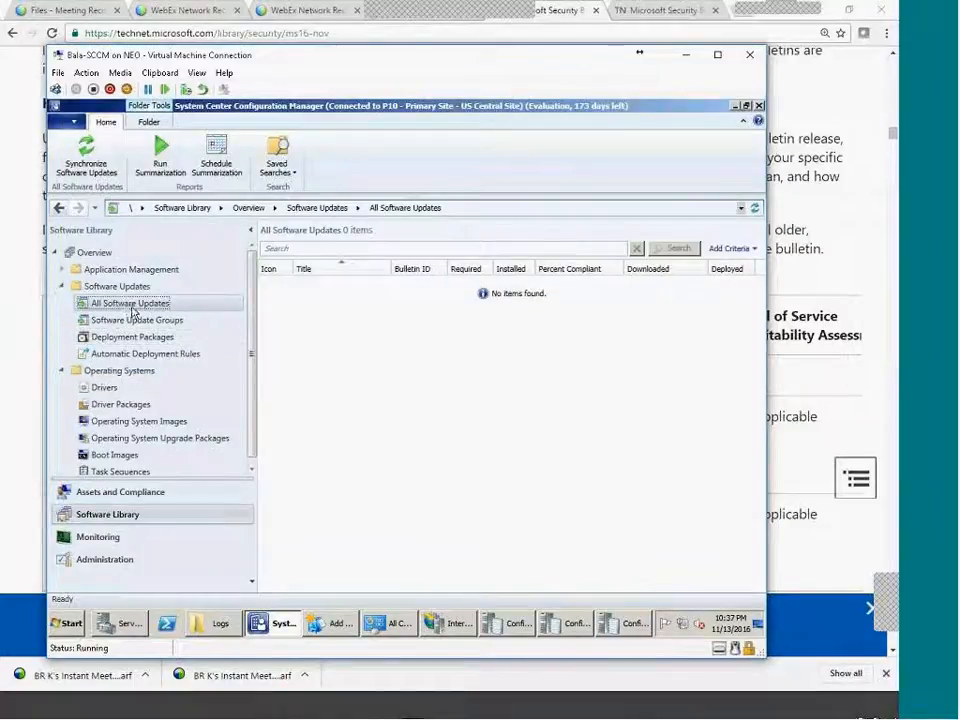
left_click(138, 322)
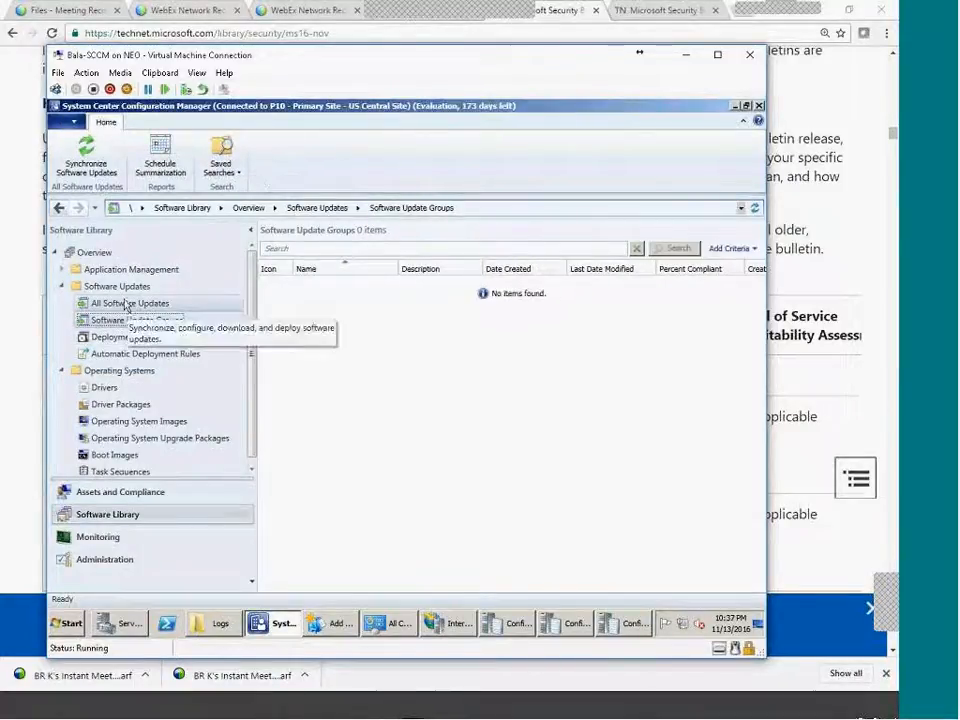
left_click(125, 304)
left_click(128, 321)
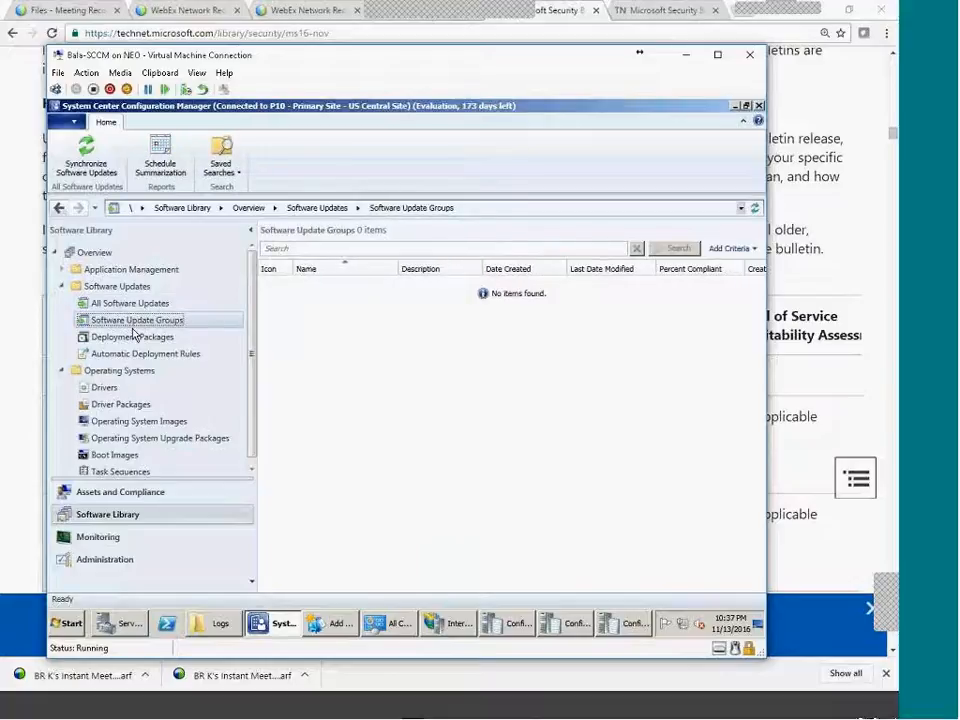
left_click(128, 303)
Cycle through the WSUSCtrl.log, wsyncmgr.log and WCM.log traces, ending on WCM.log's latest entry.
left_click(575, 622)
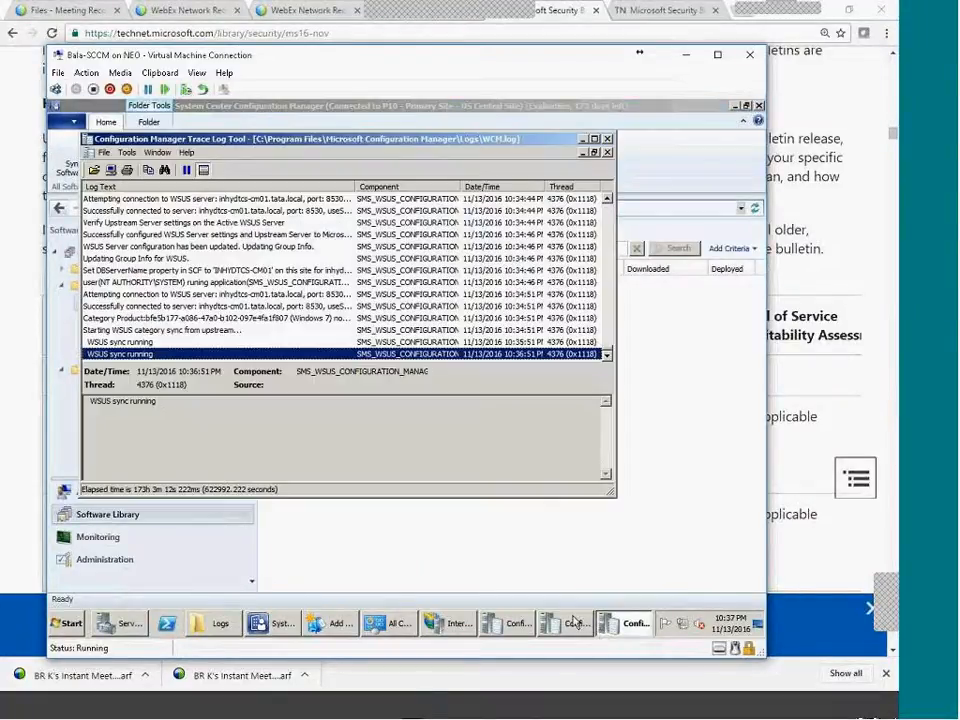
mouse_move(580, 620)
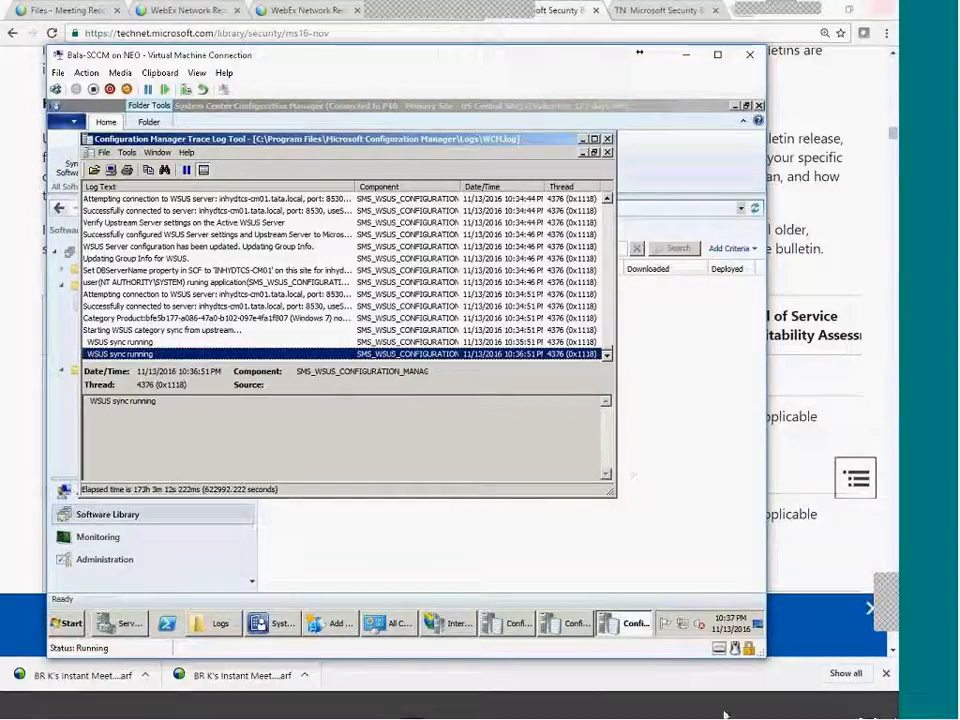
left_click(594, 624)
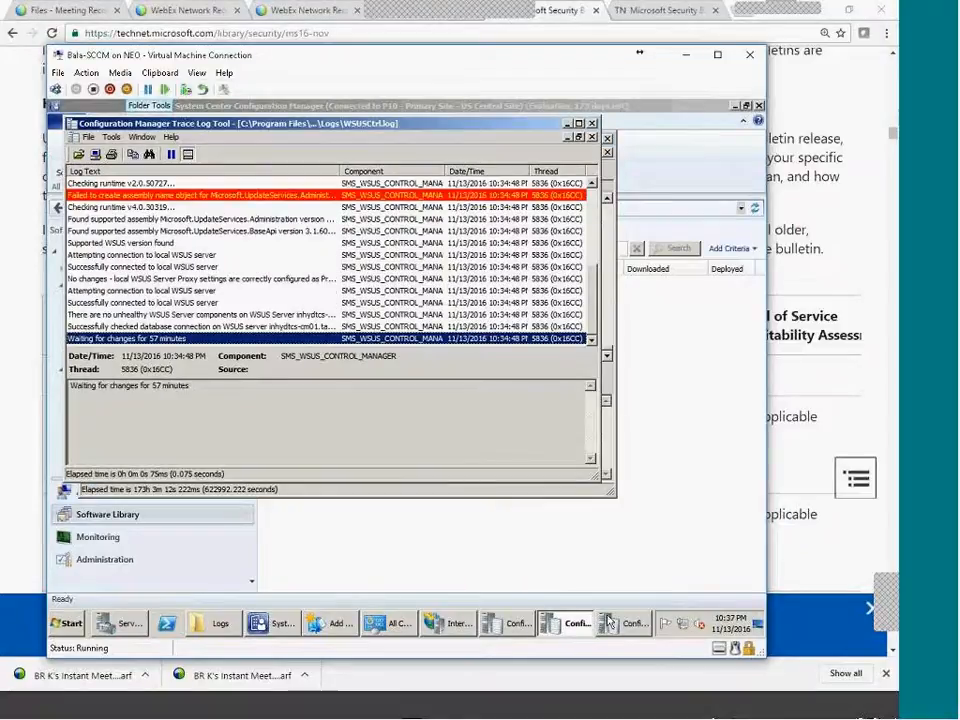
left_click(609, 622)
left_click(520, 625)
left_click(577, 621)
left_click(508, 628)
left_click(508, 628)
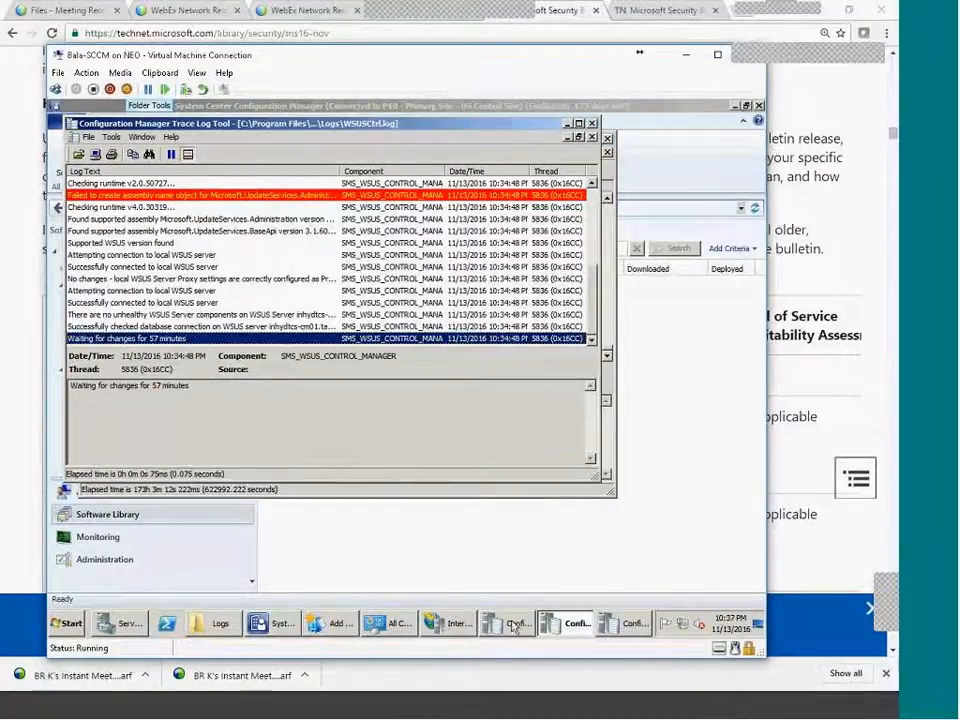
left_click(632, 624)
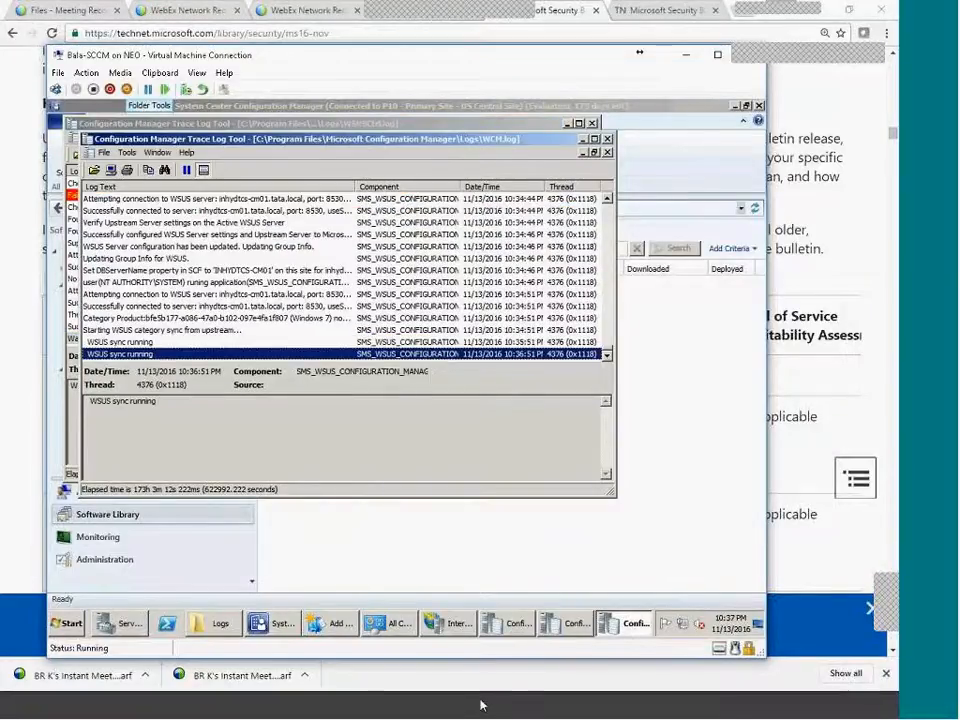
mouse_move(505, 706)
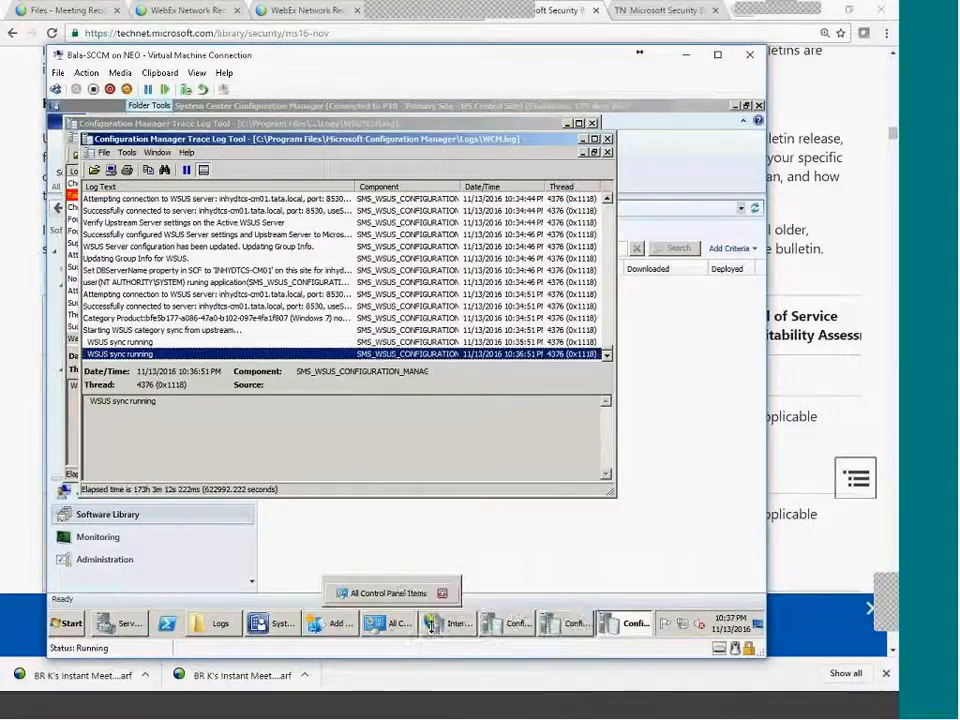
left_click(273, 414)
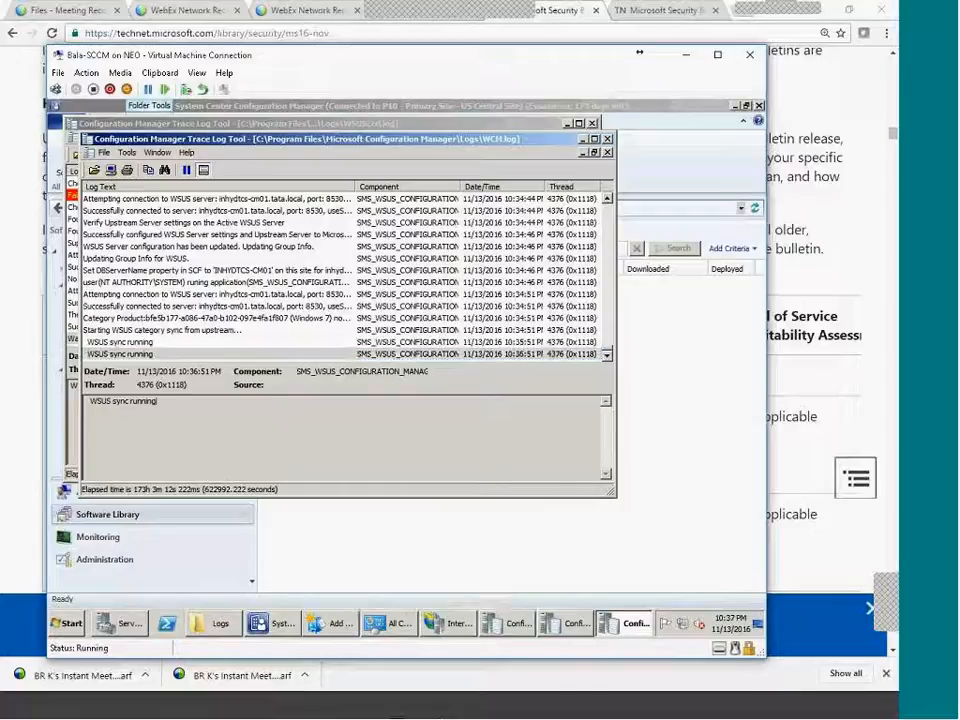
Start the 2k8 SCCM 2012 R2 and DC 2008 R2 VMs, then connect to 2k8 SCCM 2012 R2.
left_click(433, 710)
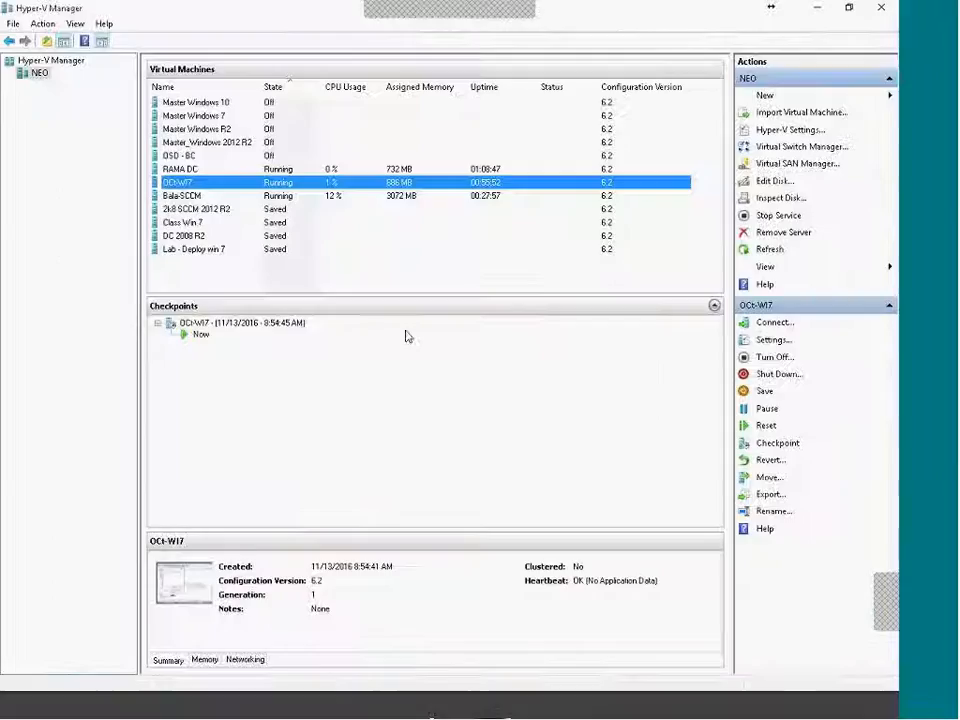
right_click(217, 212)
left_click(188, 212)
right_click(189, 210)
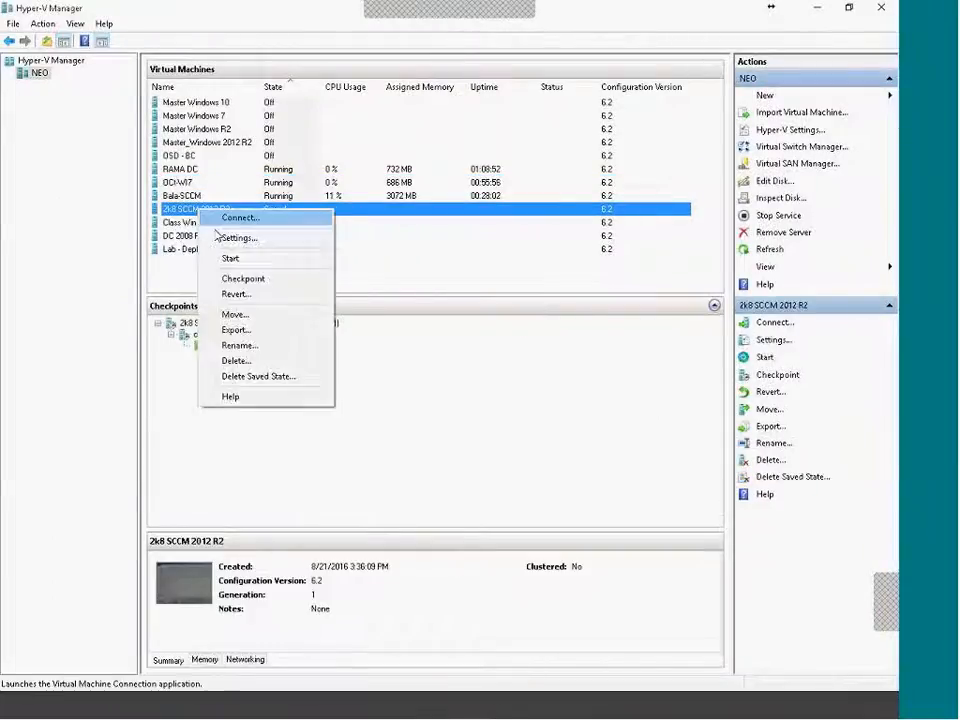
left_click(232, 258)
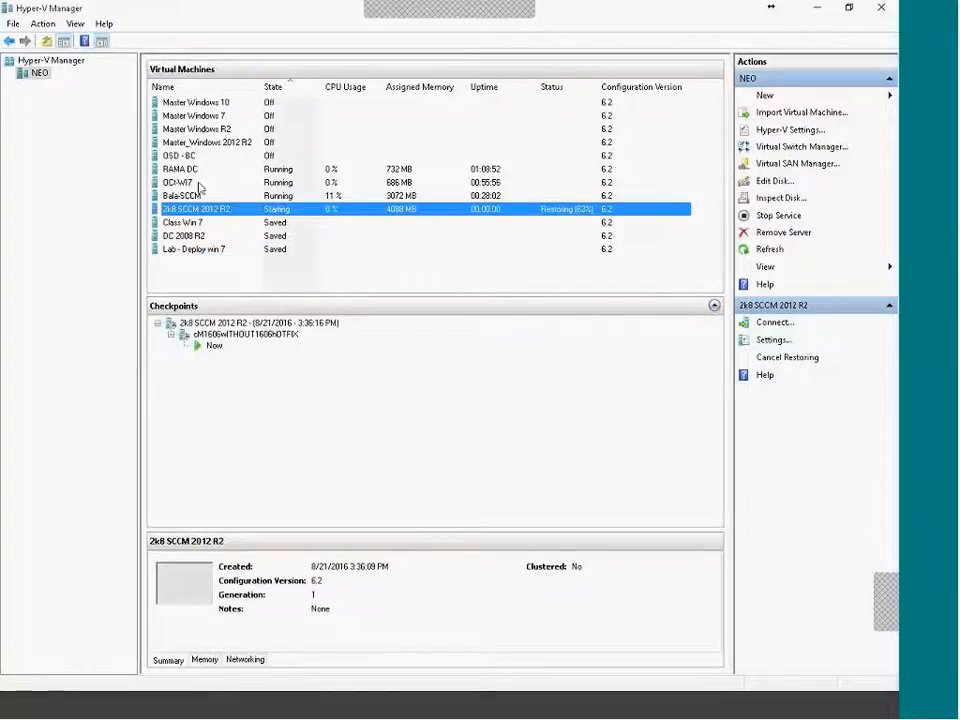
right_click(207, 238)
left_click(264, 283)
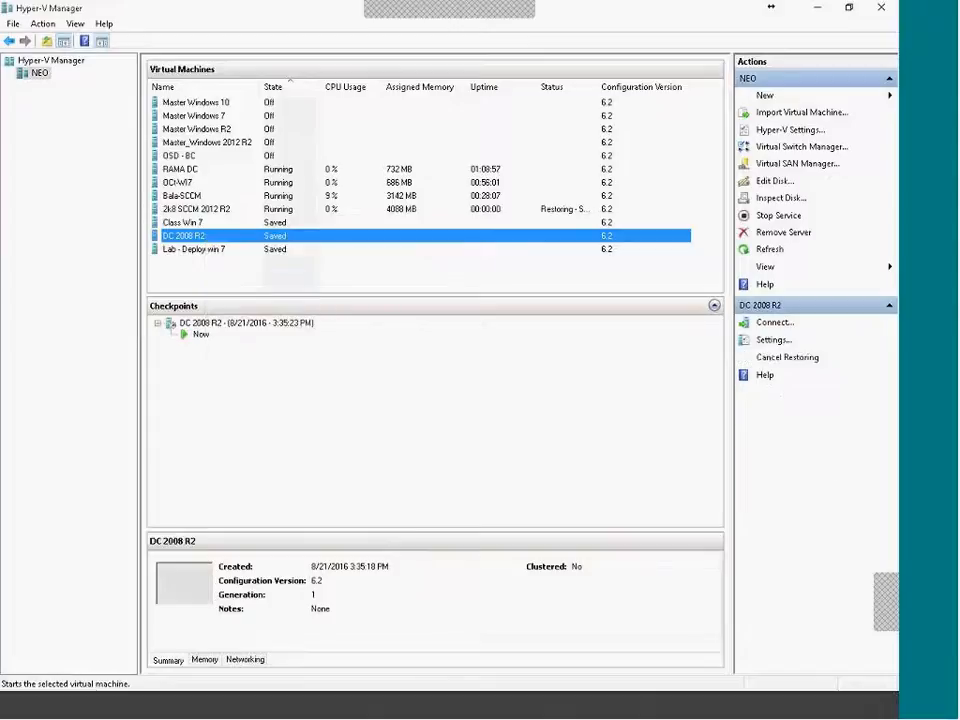
right_click(252, 210)
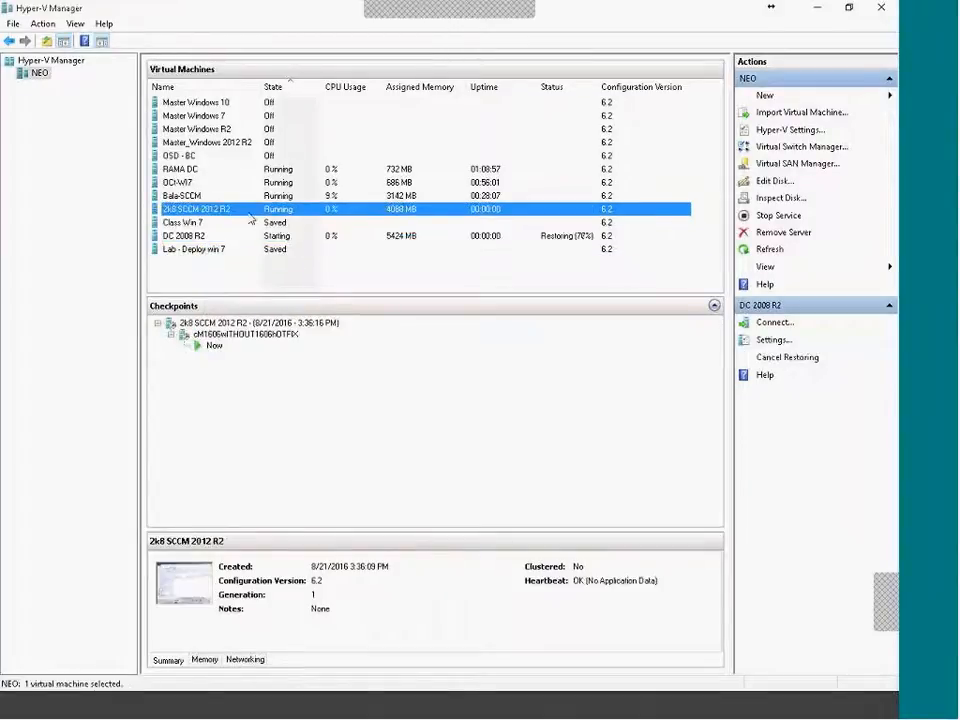
left_click(285, 222)
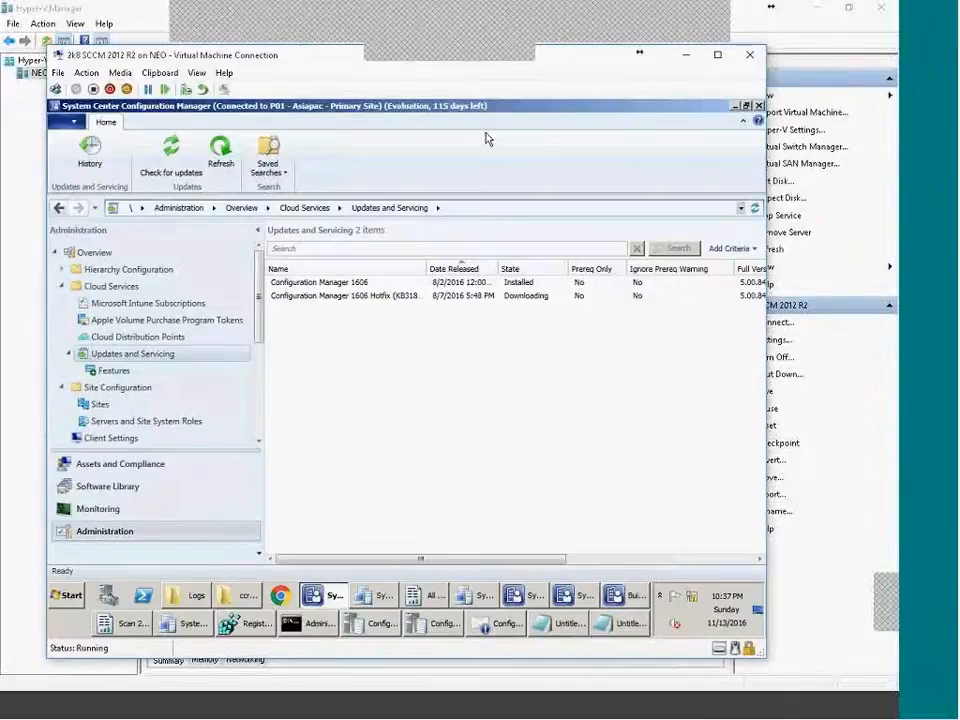
Show the Software Library's Operating System Images list containing the win7Ent image.
left_click(122, 489)
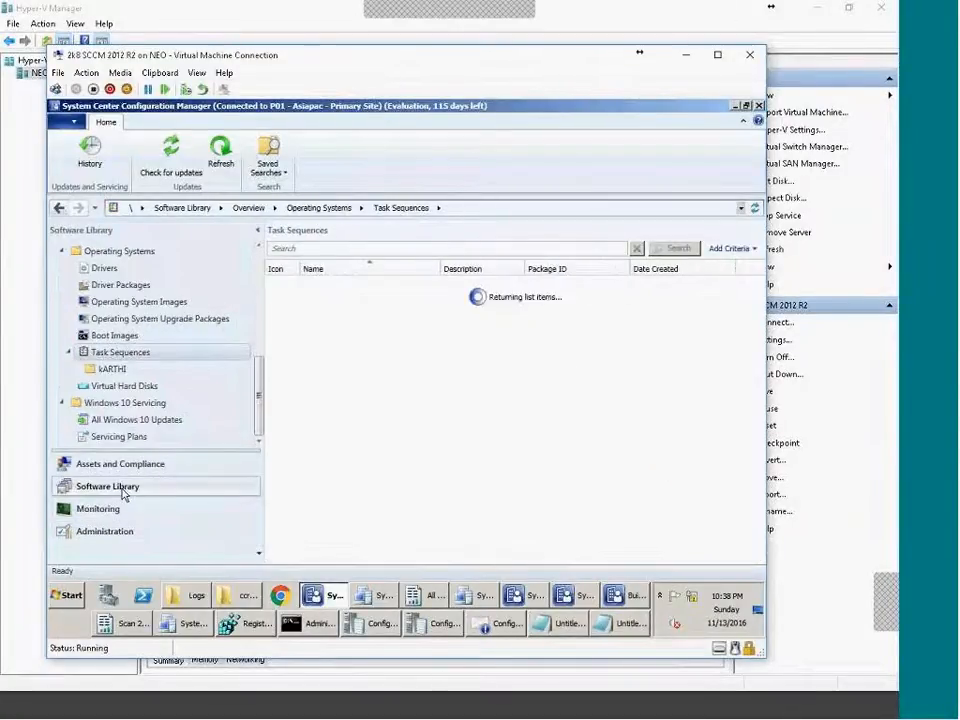
left_click(96, 302)
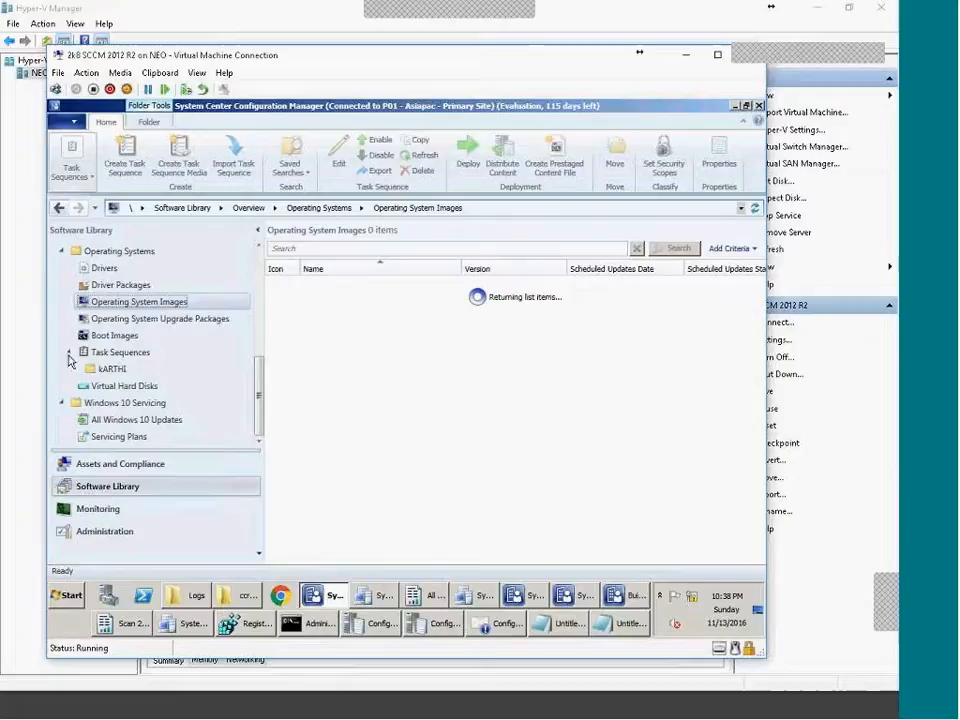
left_click(260, 322)
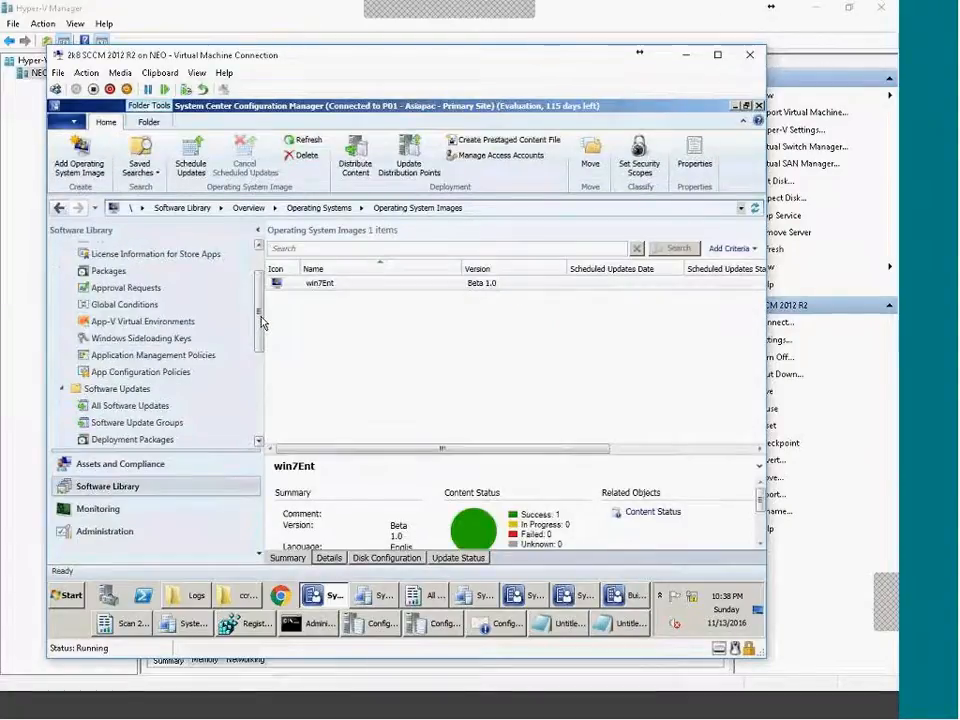
scroll(259, 296, "up", 2)
scroll(260, 305, "down", 3)
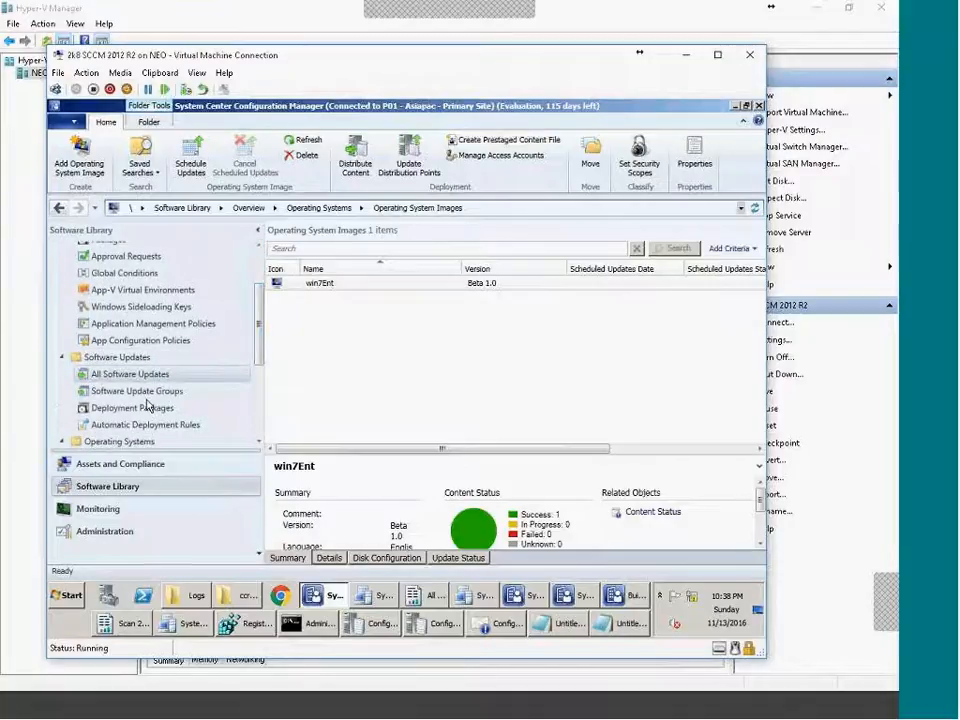
Bring the Configuration Manager Logs folder on drive D: to the front.
left_click(206, 599)
scroll(300, 290, "up", 8)
scroll(320, 281, "up", 3)
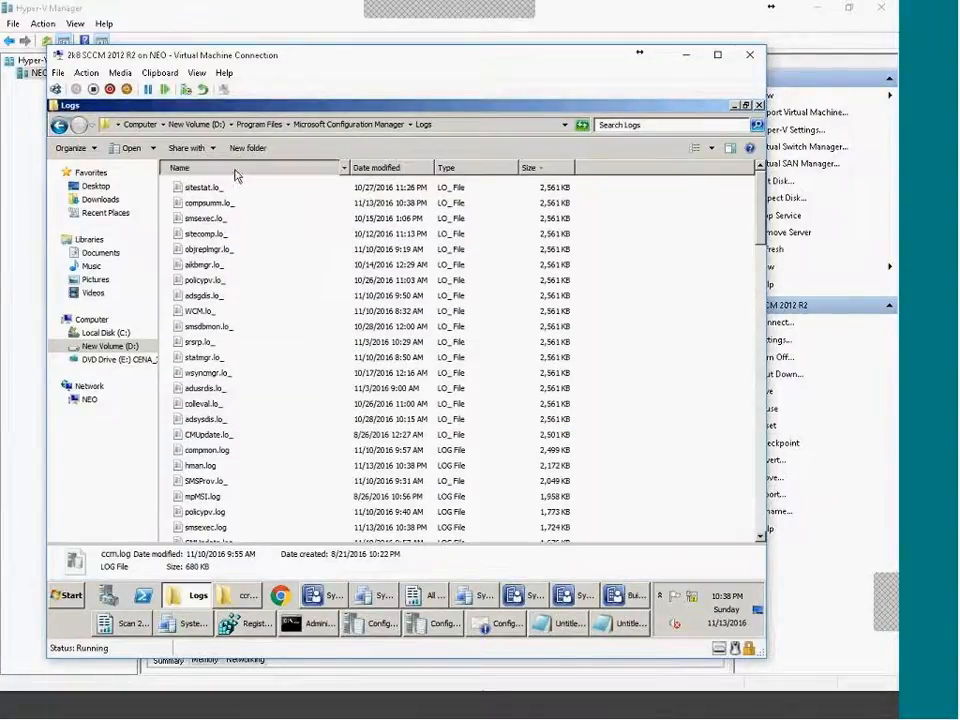
Sort the logs by name and open wsyncmgr.log maximized in CMTrace.
left_click(230, 167)
key("Home")
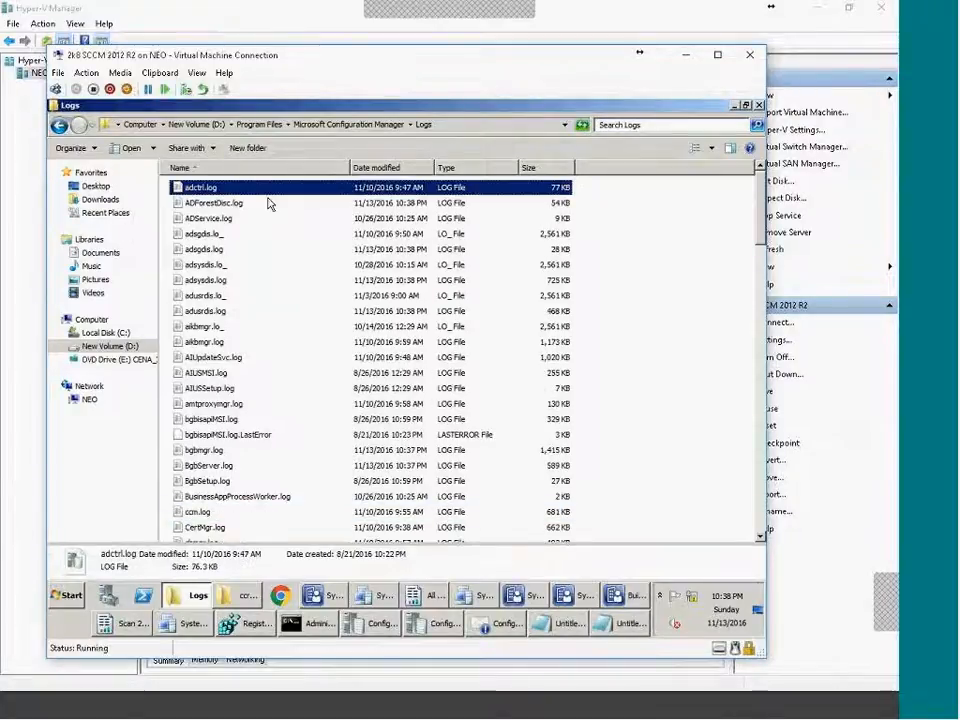
key("End")
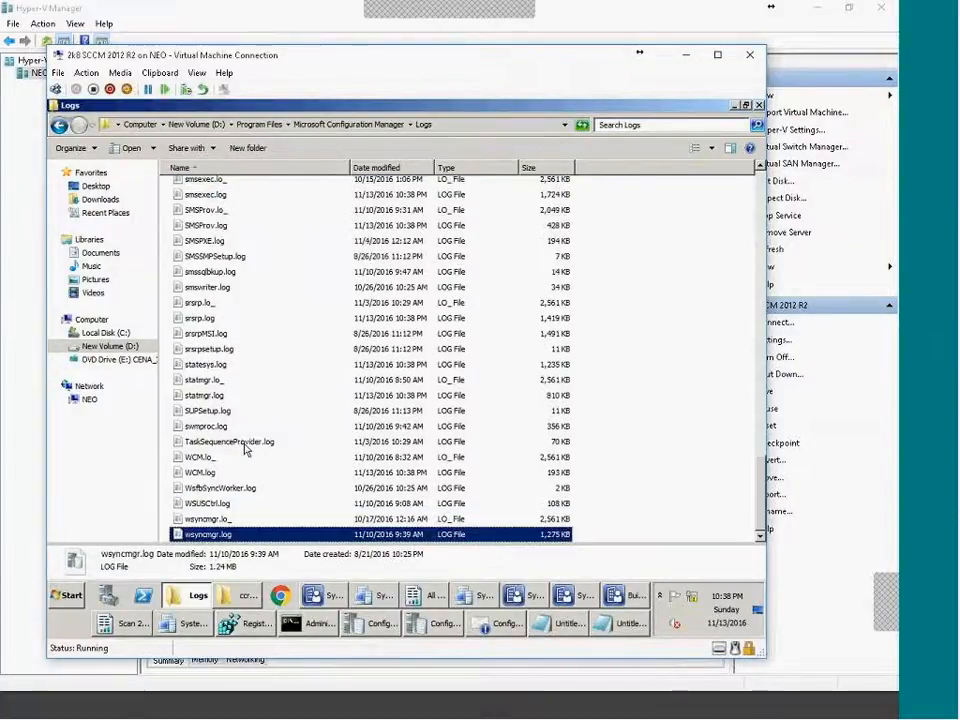
double_click(236, 533)
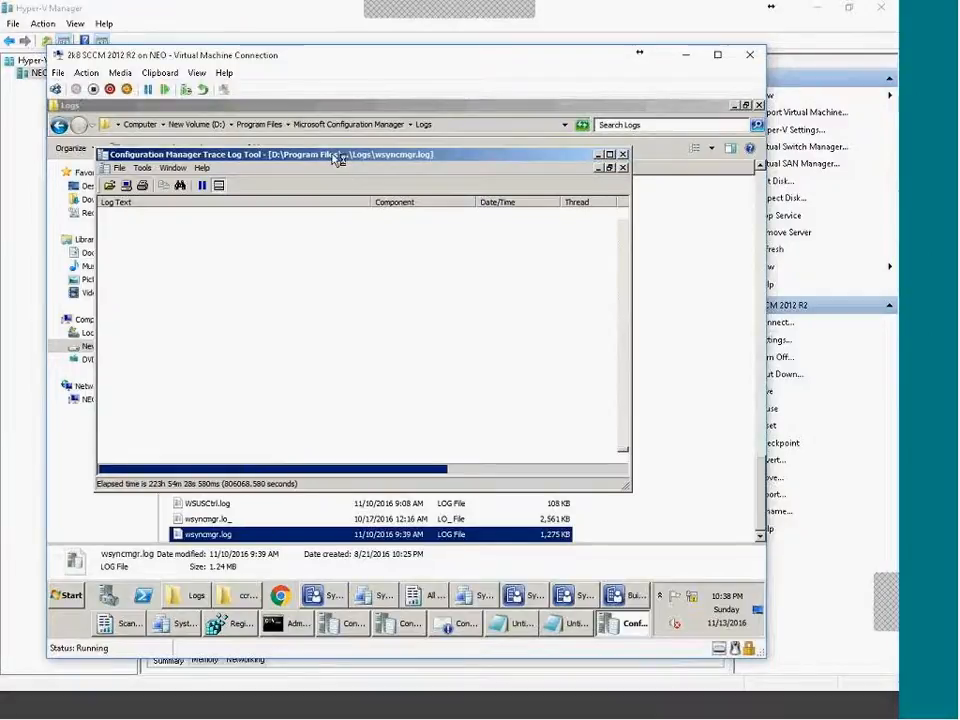
double_click(336, 156)
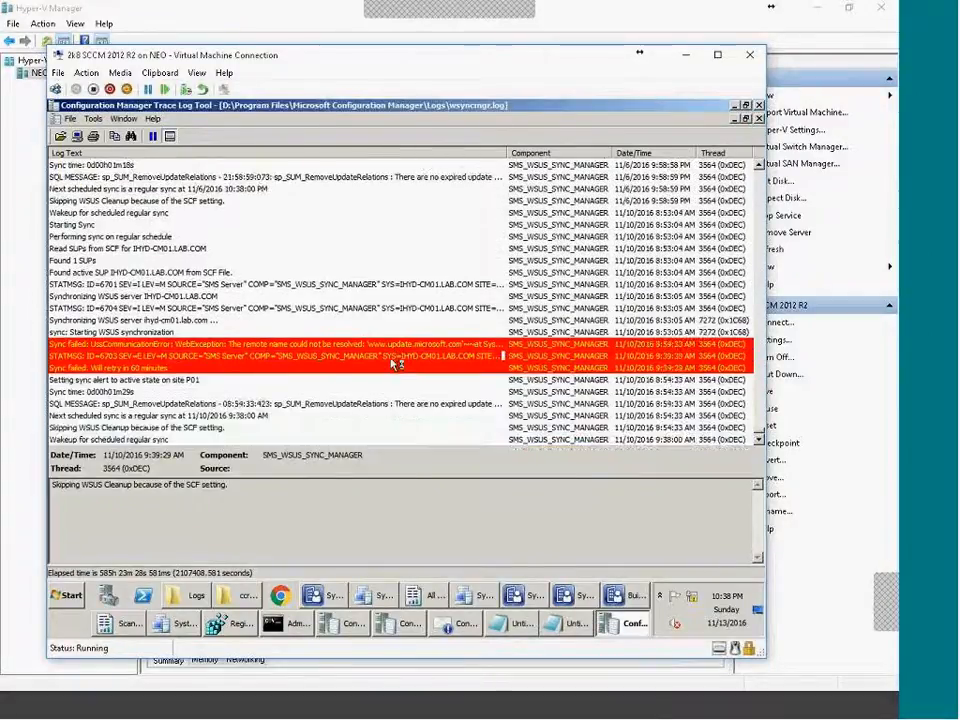
Review the skipped KB2864202 and KB2862152 entries and the superseded KB2887069 entry.
left_click_drag(760, 430, 758, 392)
left_click(320, 358)
scroll(320, 358, "up", 15)
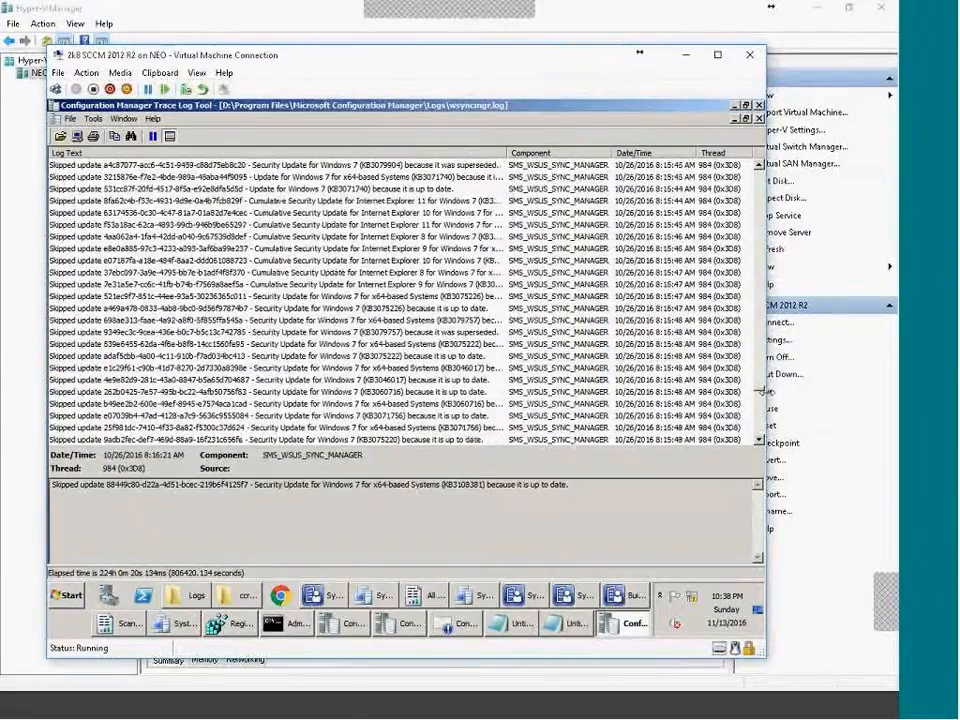
left_click_drag(760, 392, 754, 167)
left_click(118, 180)
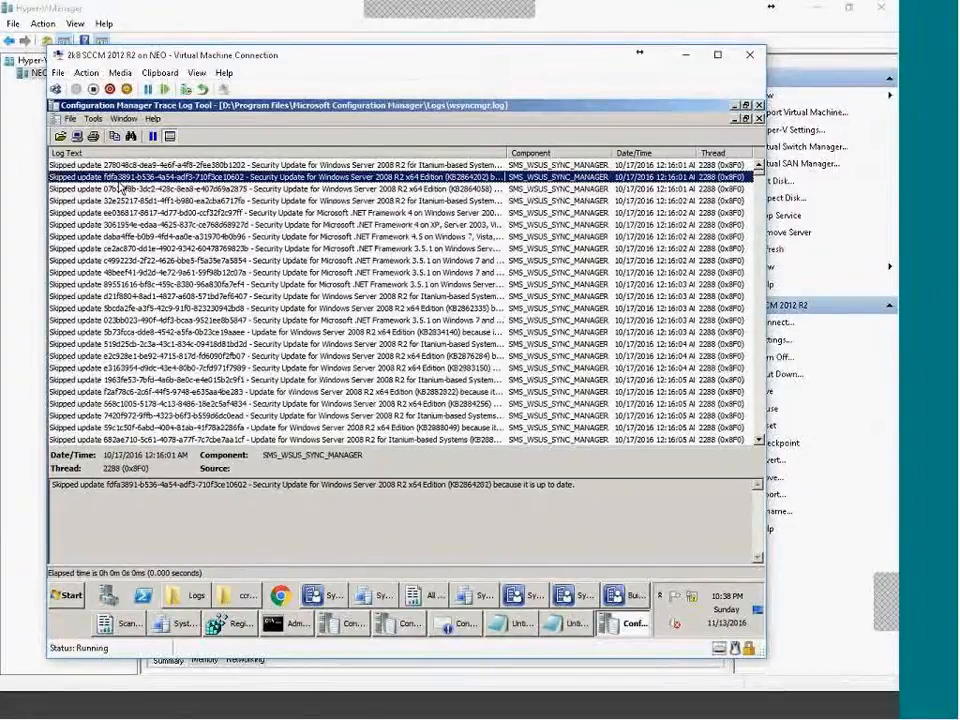
key("Down")
key("Down")
key("Down")
key("Down")
key("Down")
key("Down")
key("Down")
key("Down")
key("Down")
key("Down")
key("Down")
key("Down")
key("Down")
key("Down")
key("Down")
key("Down")
key("Down")
key("Down")
key("Down")
key("Down")
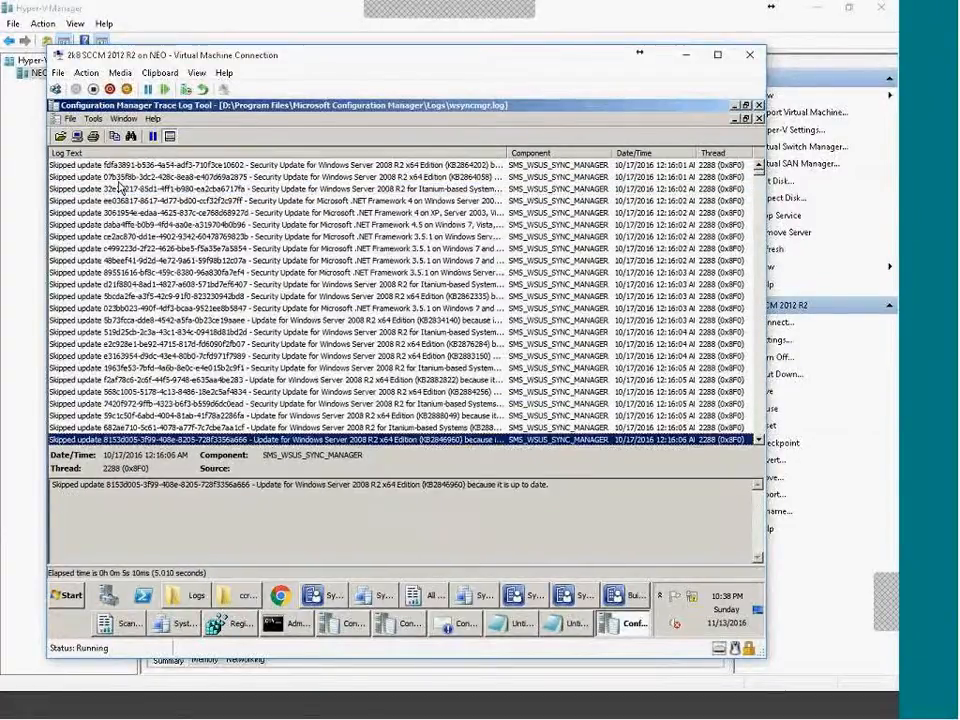
key("Down")
key("Down")
key("Down")
key("Down")
key("Down")
key("Down")
key("Down")
key("Down")
left_click_drag(258, 484, 588, 485)
left_click(415, 368)
scroll(415, 393, "down", 2)
left_click(416, 392)
scroll(418, 400, "down", 8)
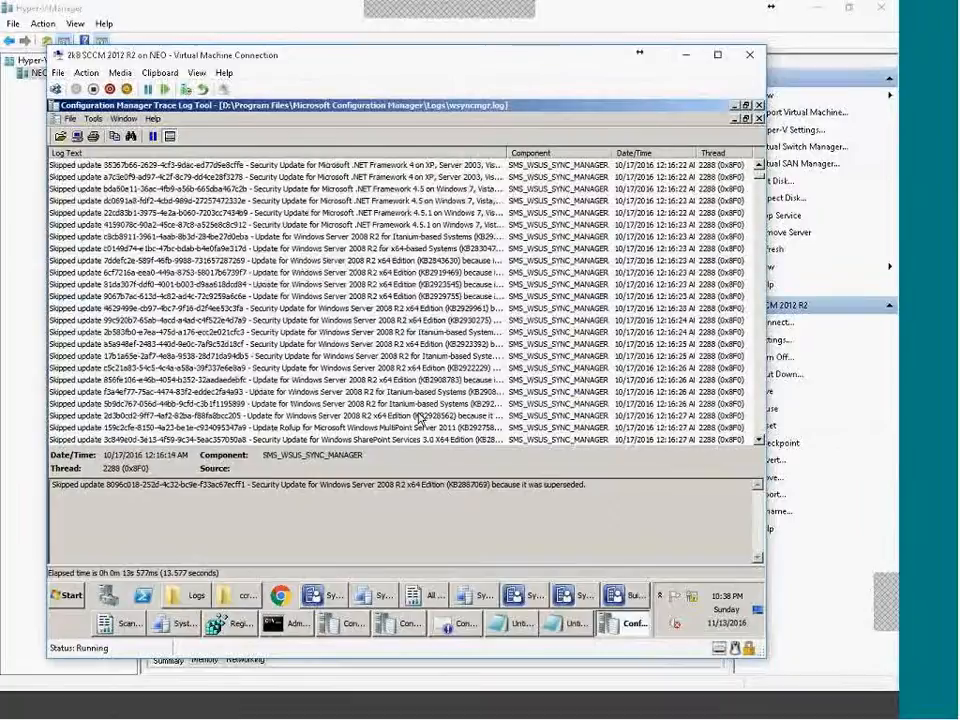
scroll(420, 418, "down", 8)
Check the sync duration, cleanup and P01 content version entries, then return to the console.
left_click_drag(765, 185, 134, 314)
left_click(158, 368)
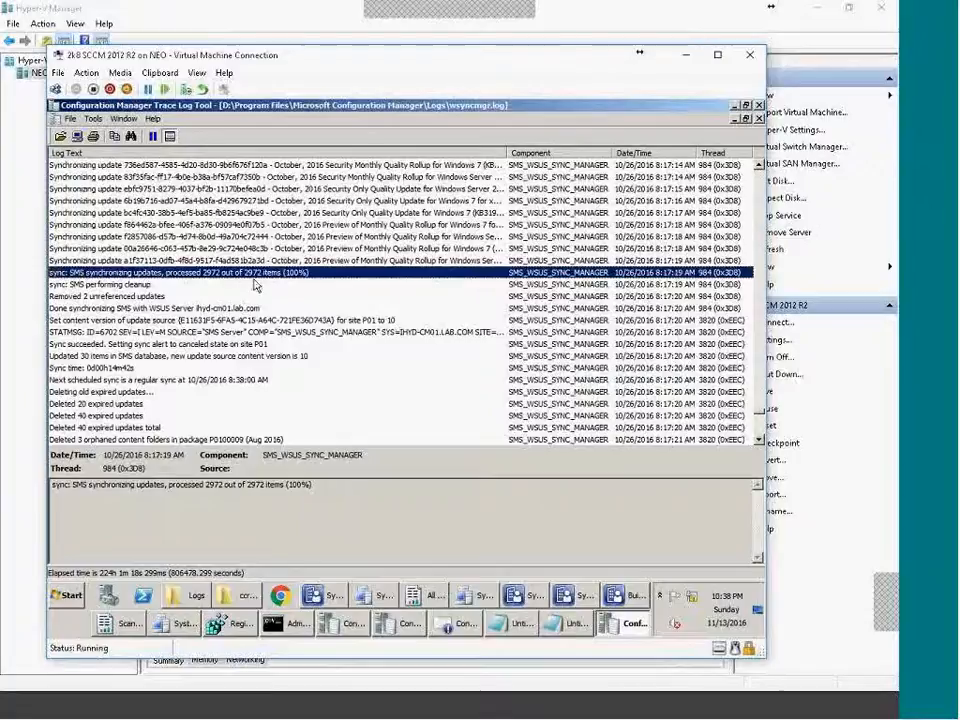
left_click(190, 285)
left_click(125, 320)
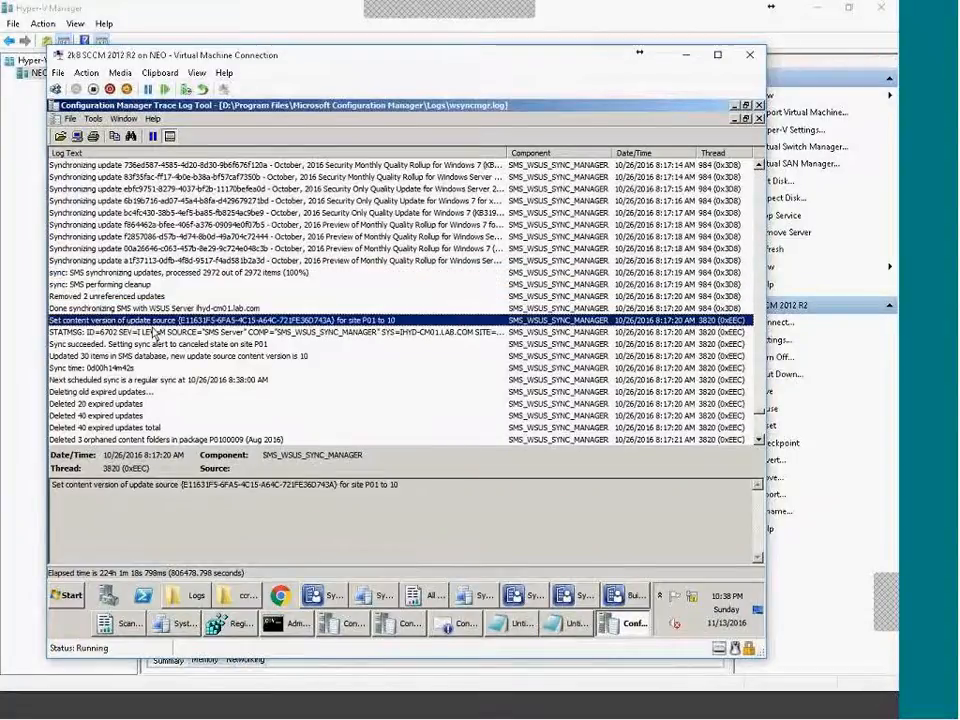
left_click(330, 596)
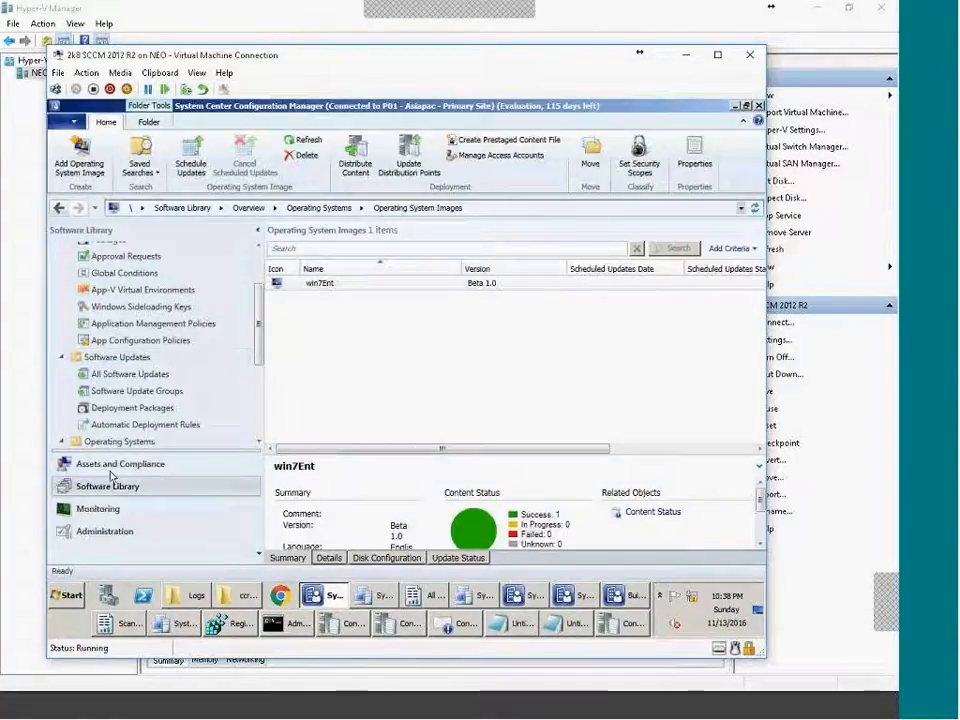
List All Software Updates, select KB2977292, and widen the Title column to show full names.
left_click_drag(258, 321, 257, 284)
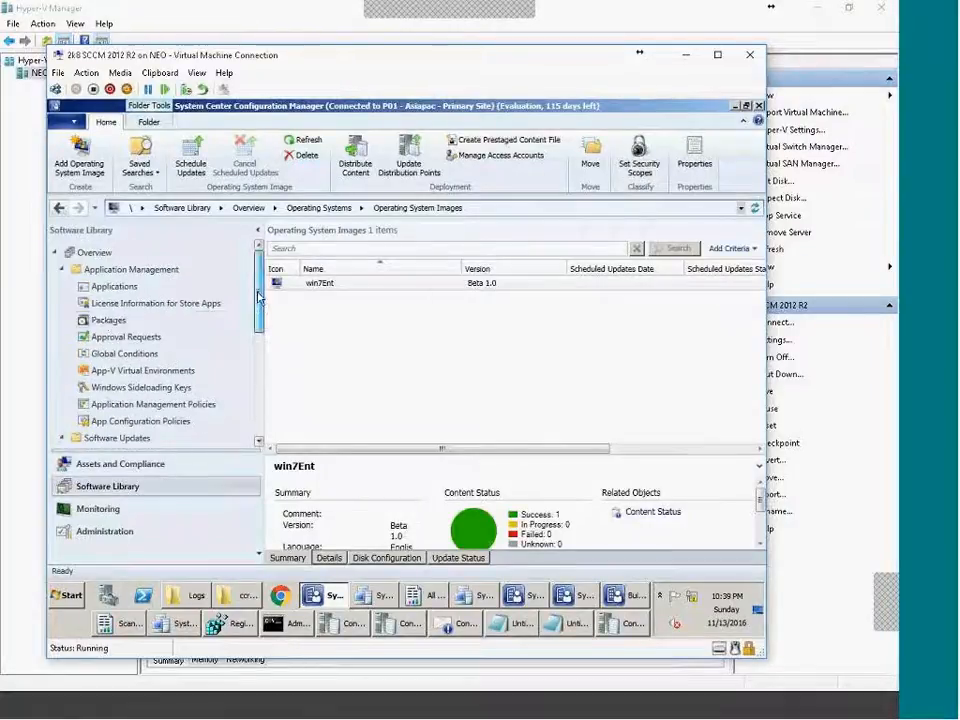
left_click(61, 269)
left_click(155, 304)
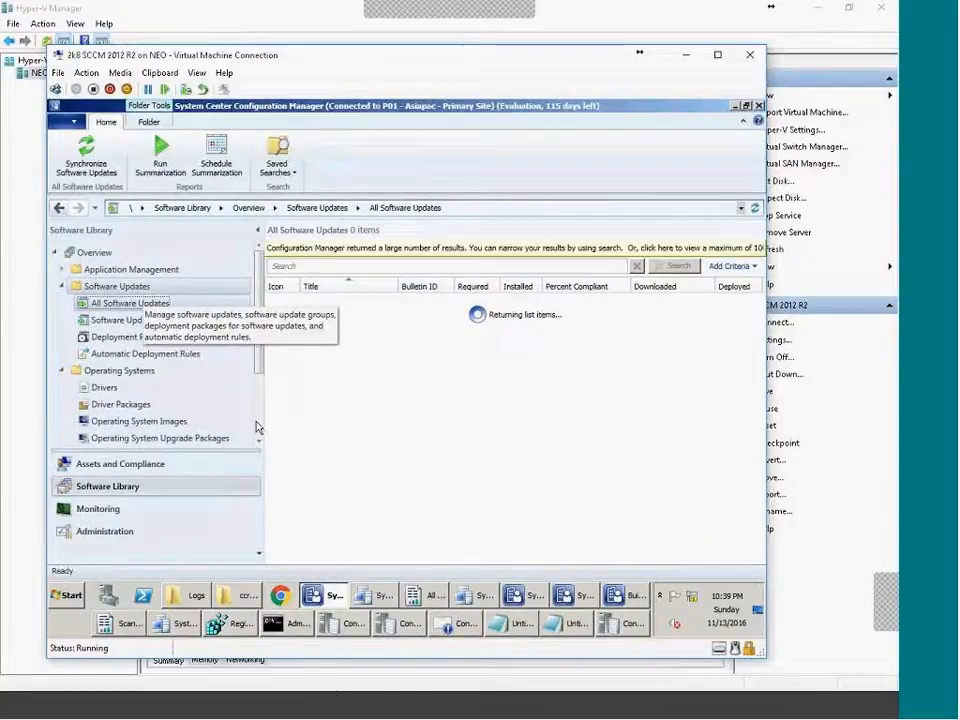
left_click_drag(757, 293, 752, 355)
left_click(379, 333)
left_click_drag(399, 286, 605, 277)
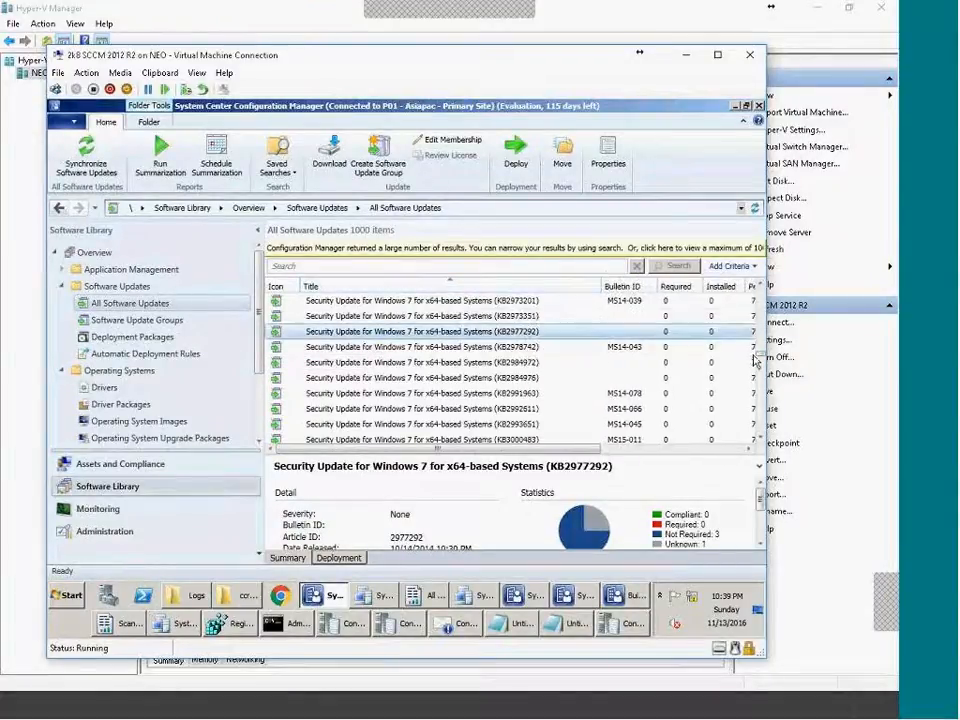
scroll(641, 377, "down", 10)
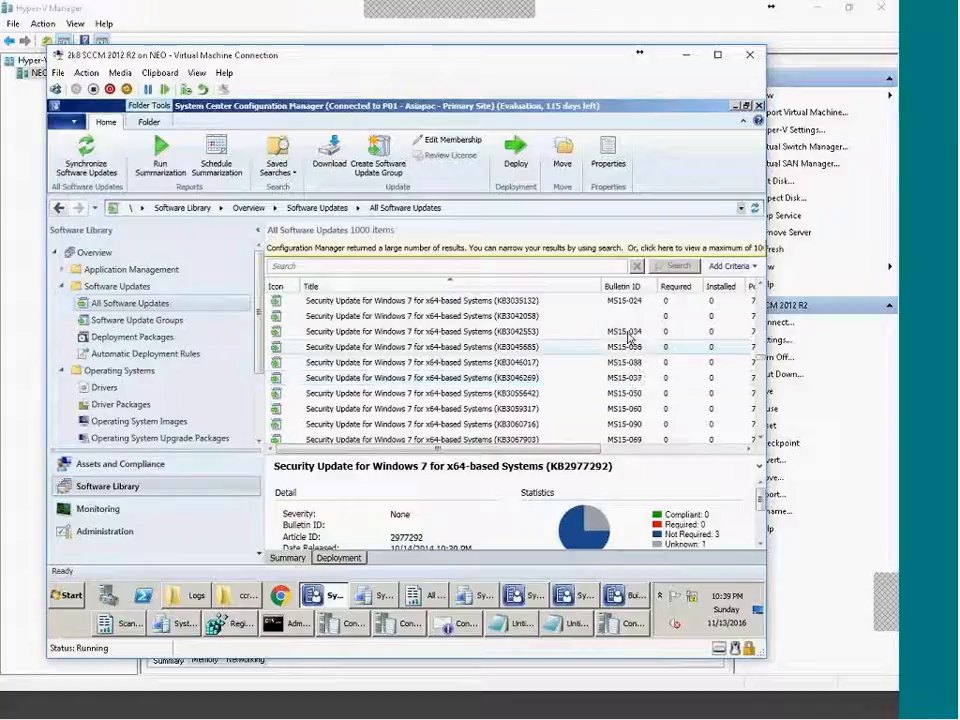
mouse_move(587, 449)
left_mouse_down()
mouse_move(630, 450)
mouse_move(585, 450)
left_mouse_up()
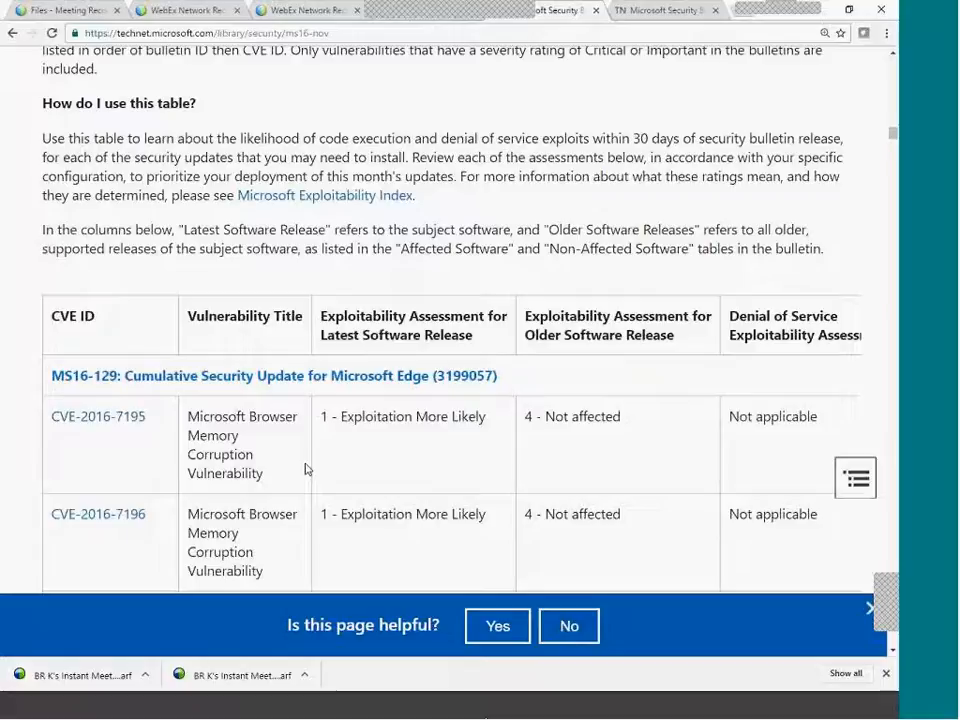
Find MS16-129 in TechNet's November 2016 Executive Summaries, then return to the SCCM VM.
scroll(304, 467, "down", 4)
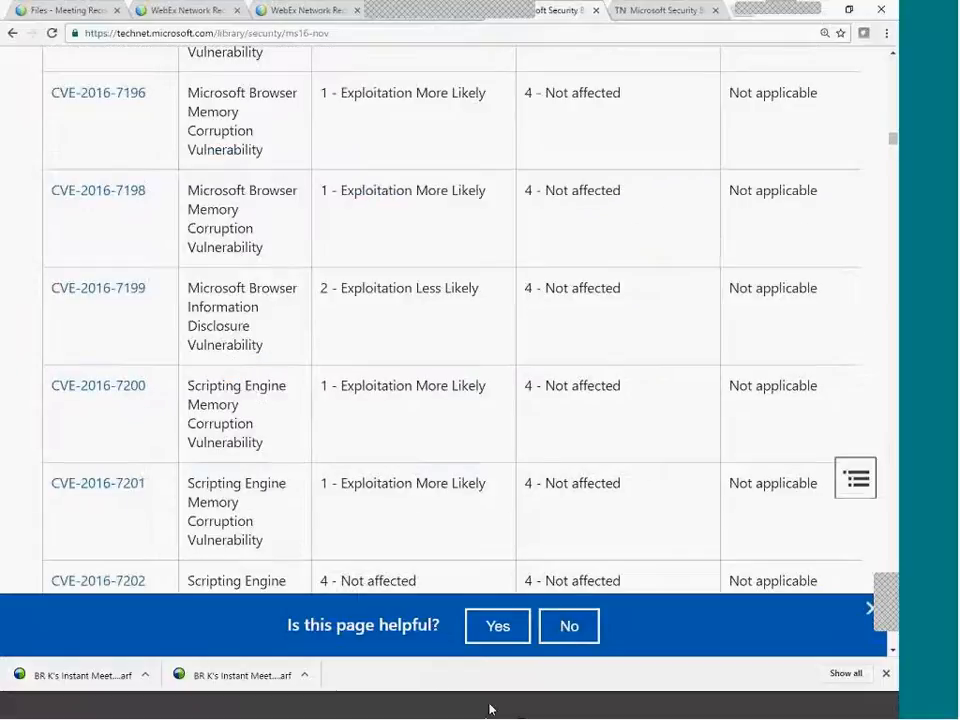
scroll(341, 443, "up", 15)
scroll(311, 392, "up", 10)
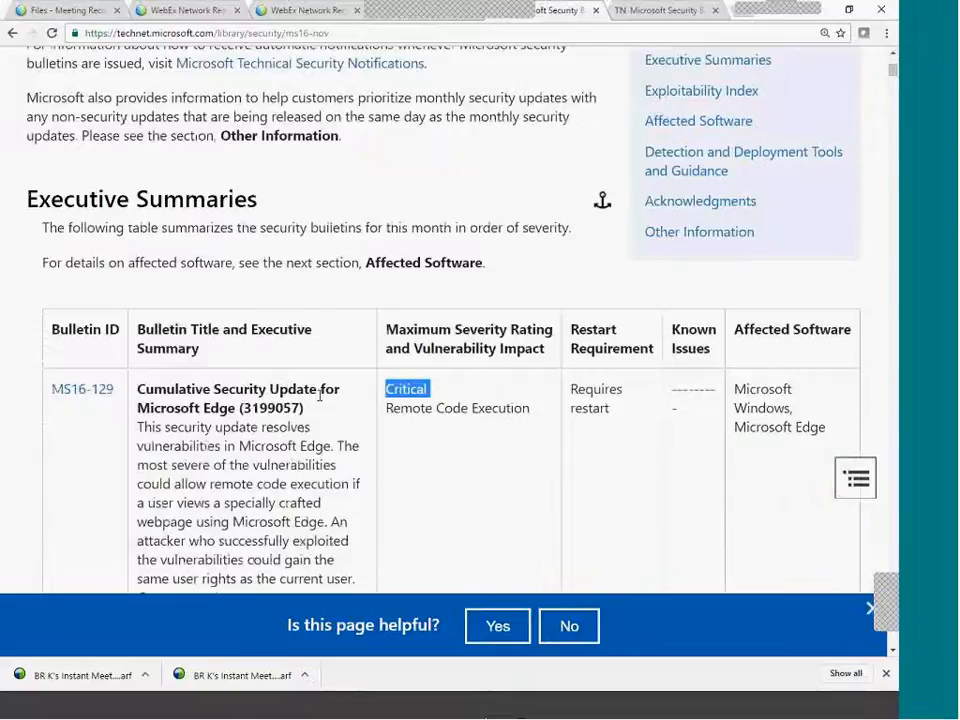
scroll(320, 395, "down", 3)
left_click_drag(48, 107, 117, 109)
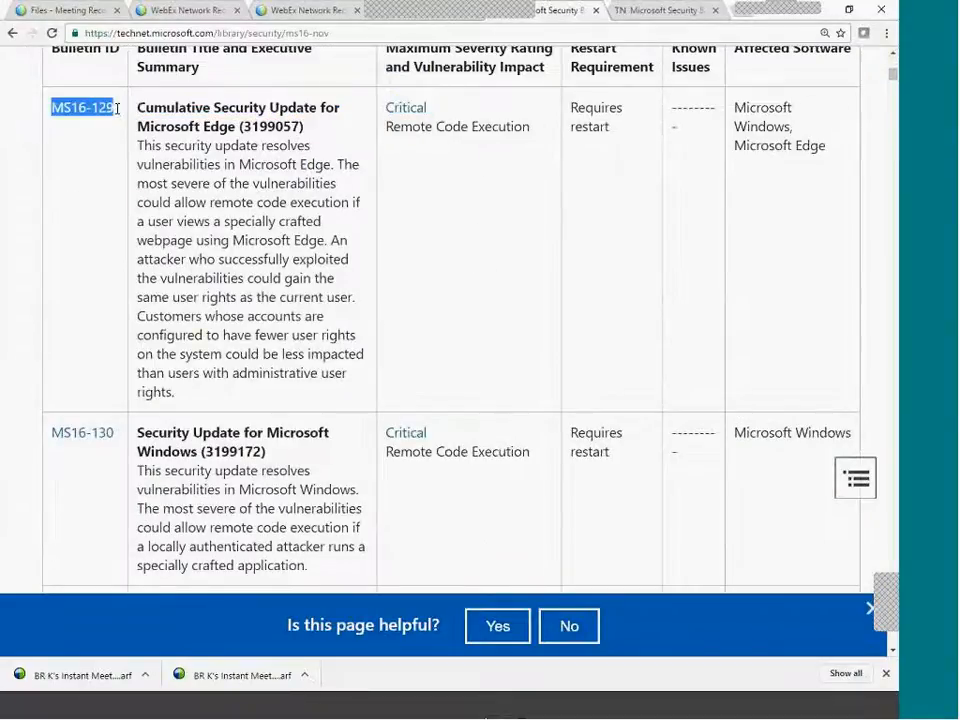
left_click(491, 712)
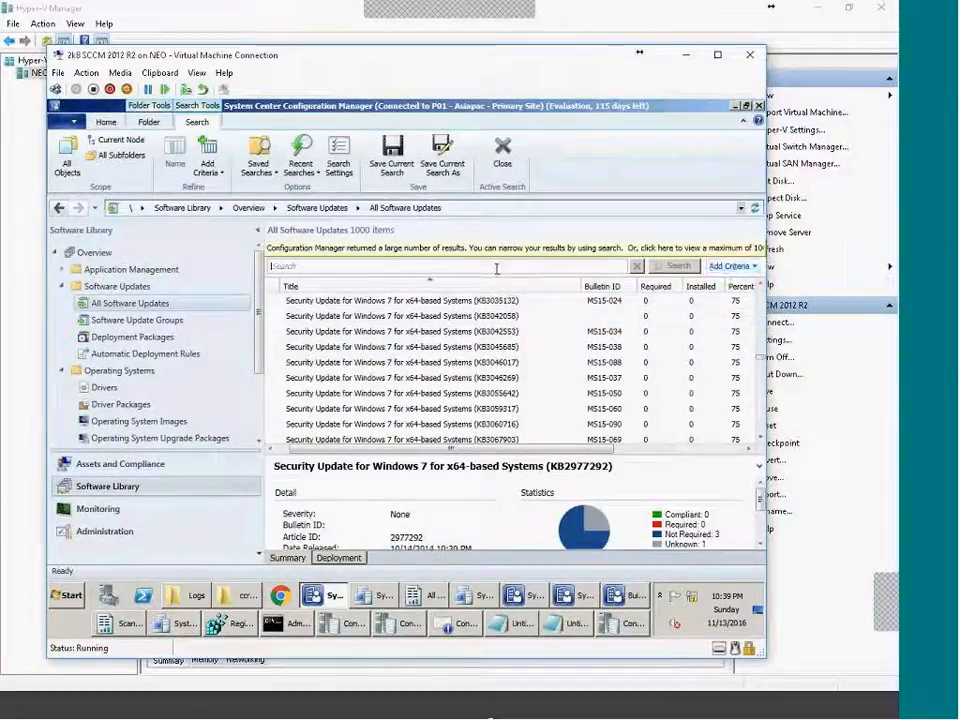
Search All Software Updates for MS16-129, which returns no items.
type("MS16-")
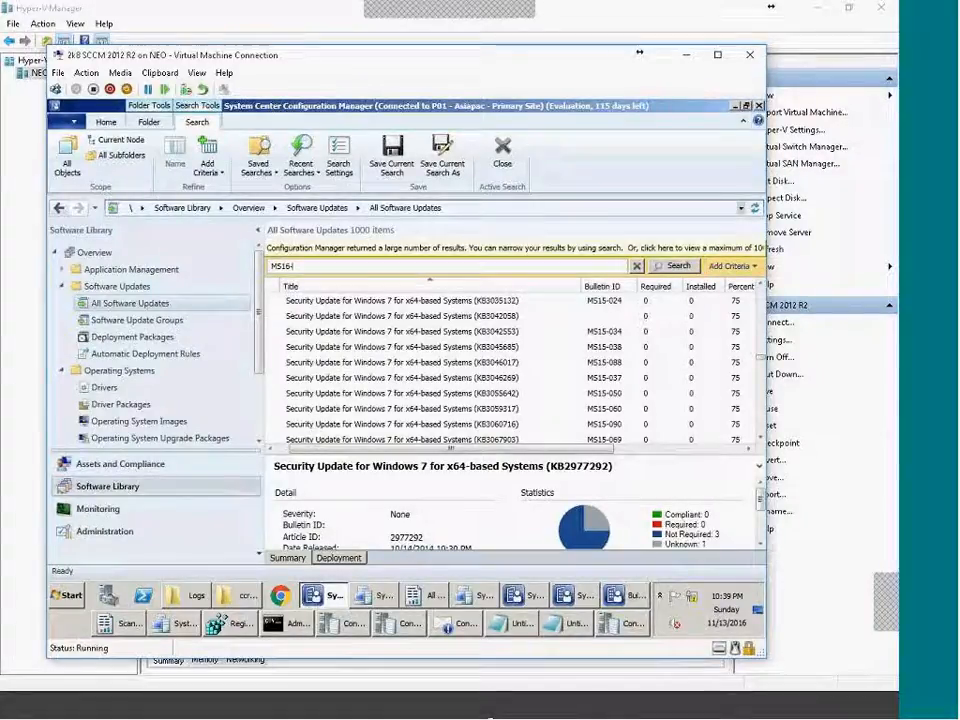
type("129")
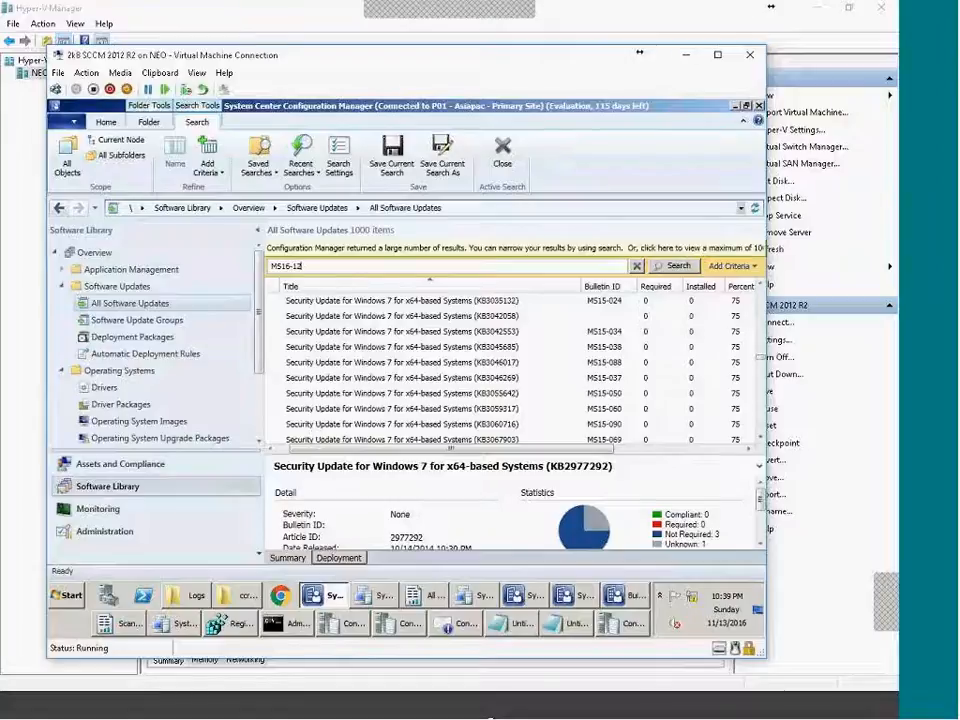
key("Return")
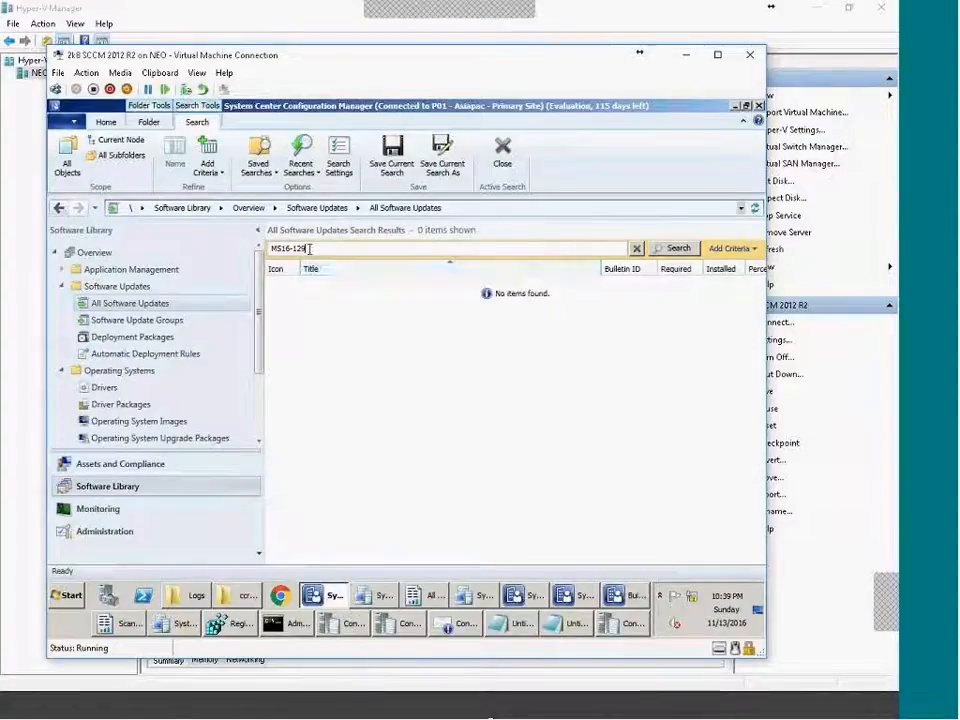
left_click(869, 712)
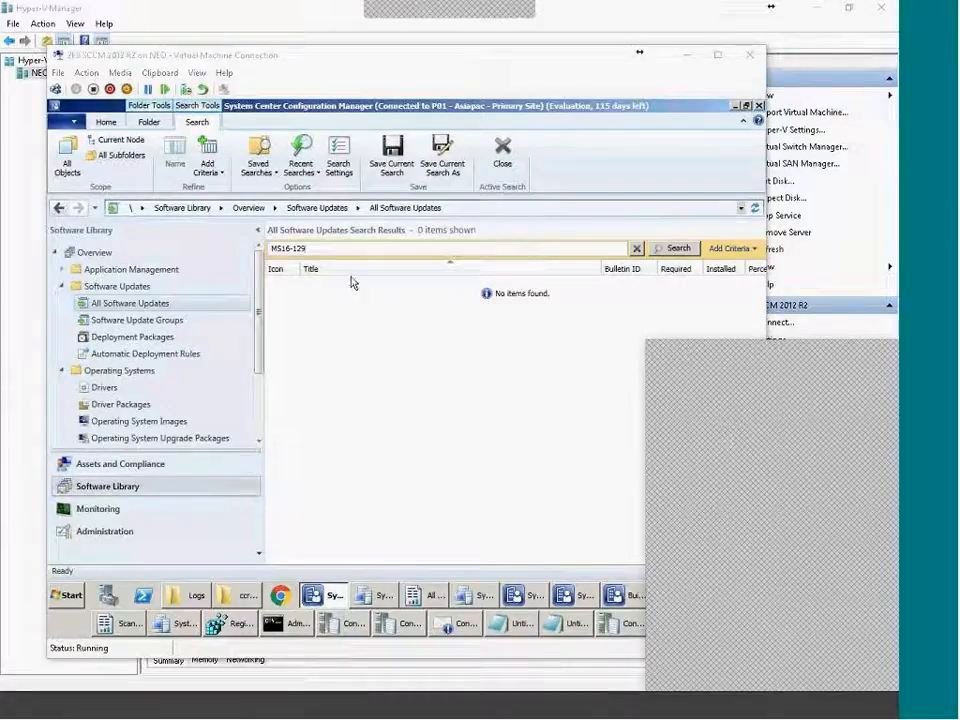
Change the TechNet bulletin URL from nov to OCT to load the October 2016 summary.
left_click(505, 717)
left_click(320, 34)
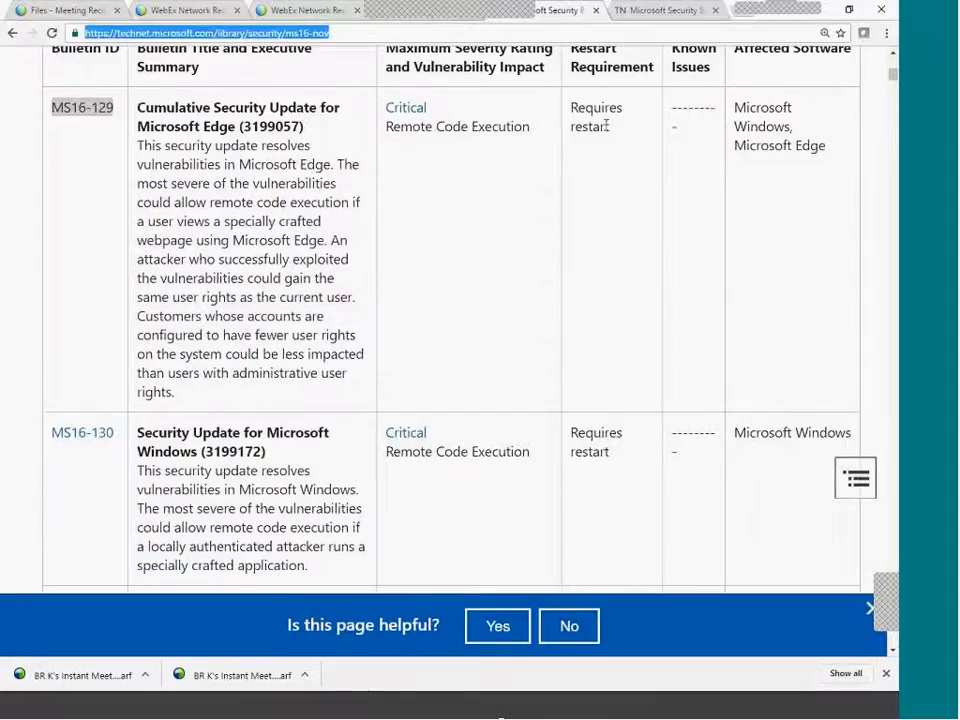
left_click(310, 33)
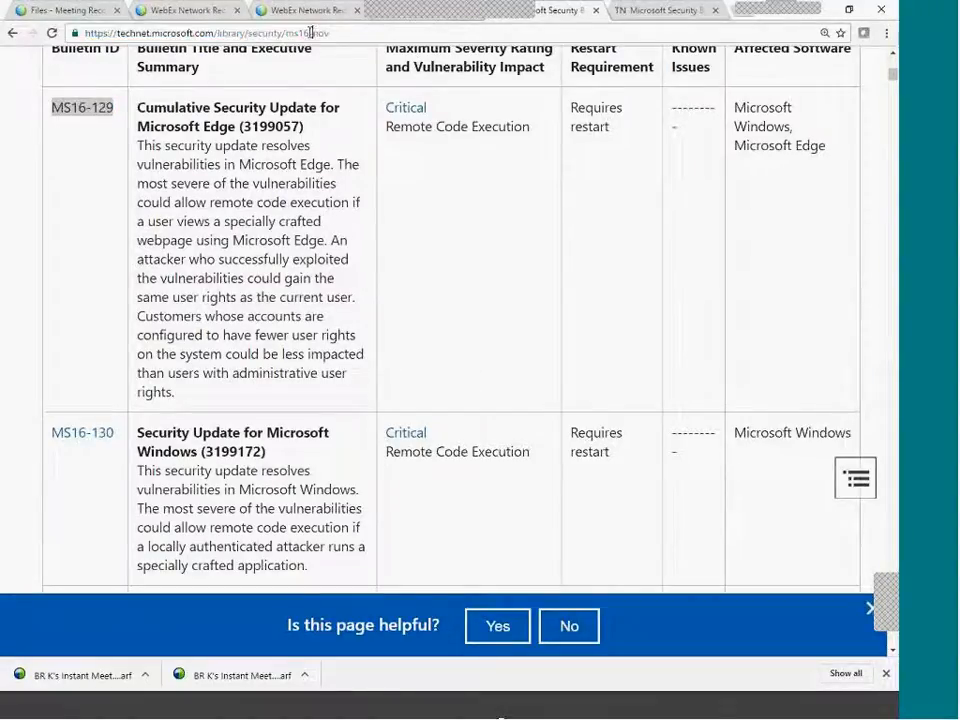
left_click_drag(317, 33, 407, 33)
type("OCT")
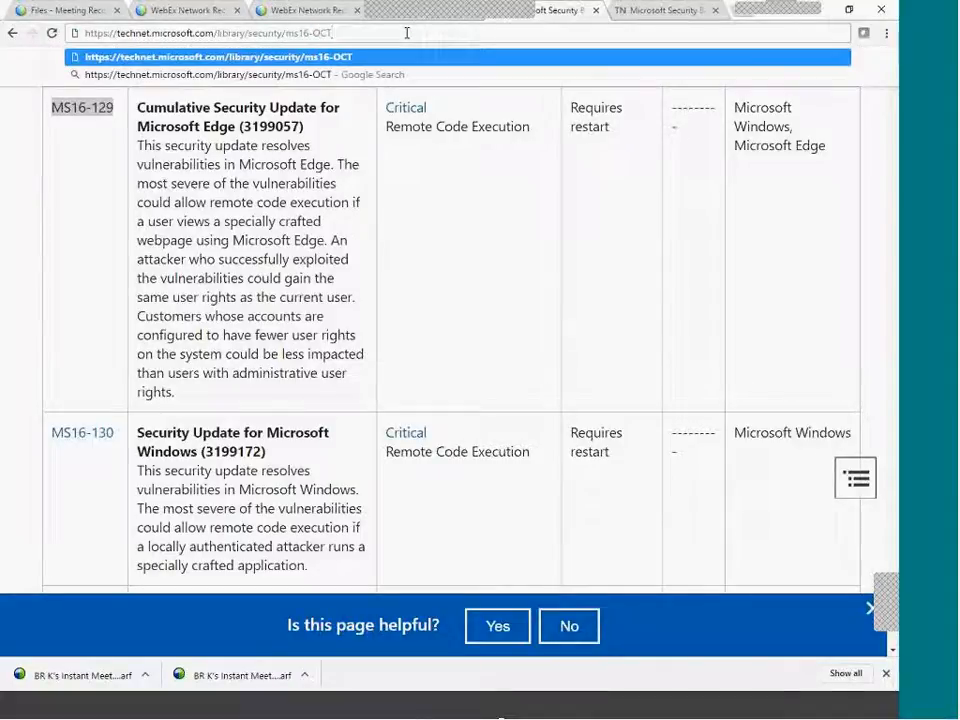
key("Return")
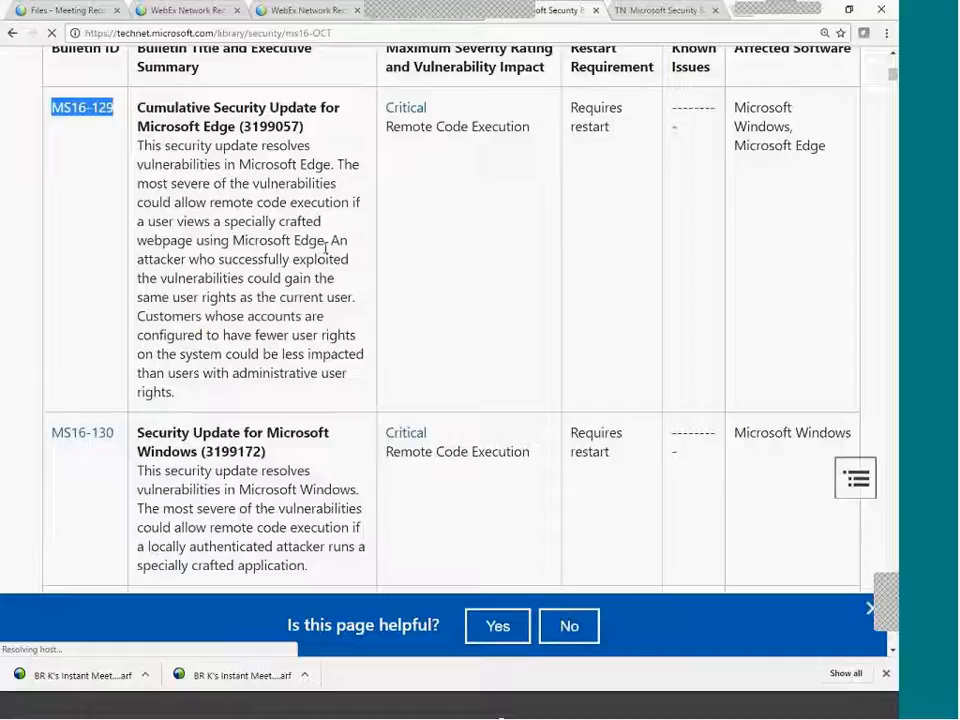
scroll(326, 245, "up", 10)
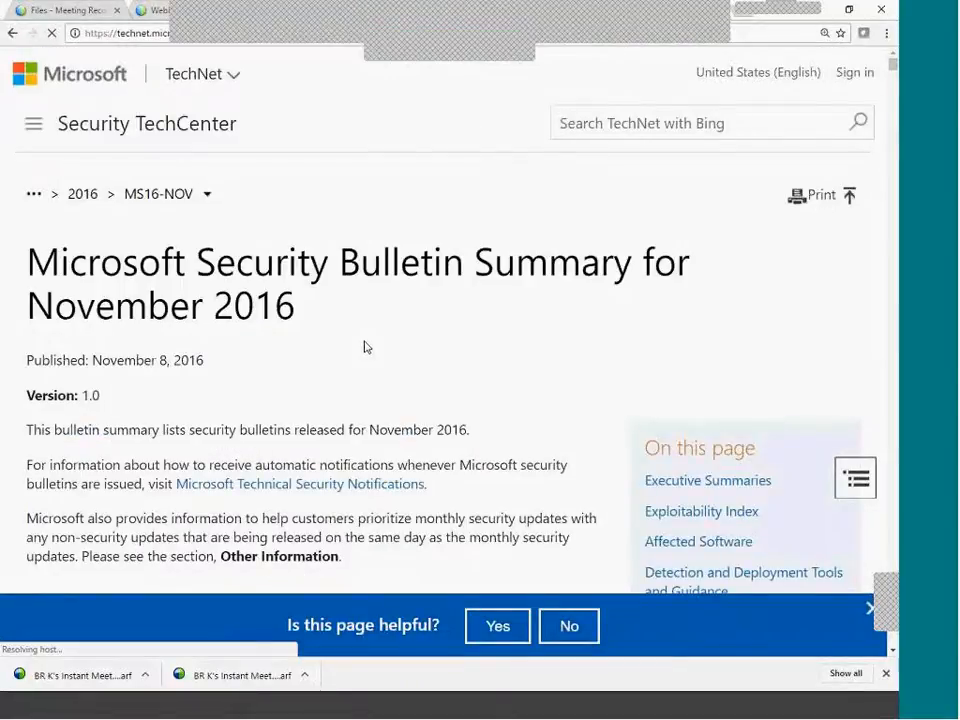
scroll(358, 339, "down", 5)
scroll(248, 127, "up", 5)
left_click(380, 30)
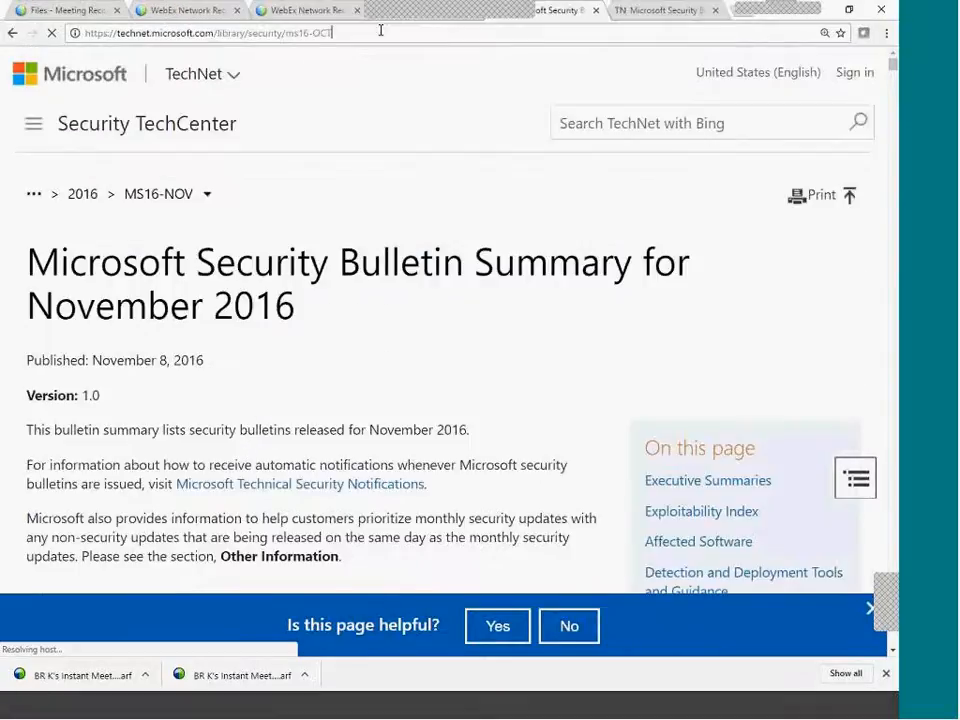
key("Return")
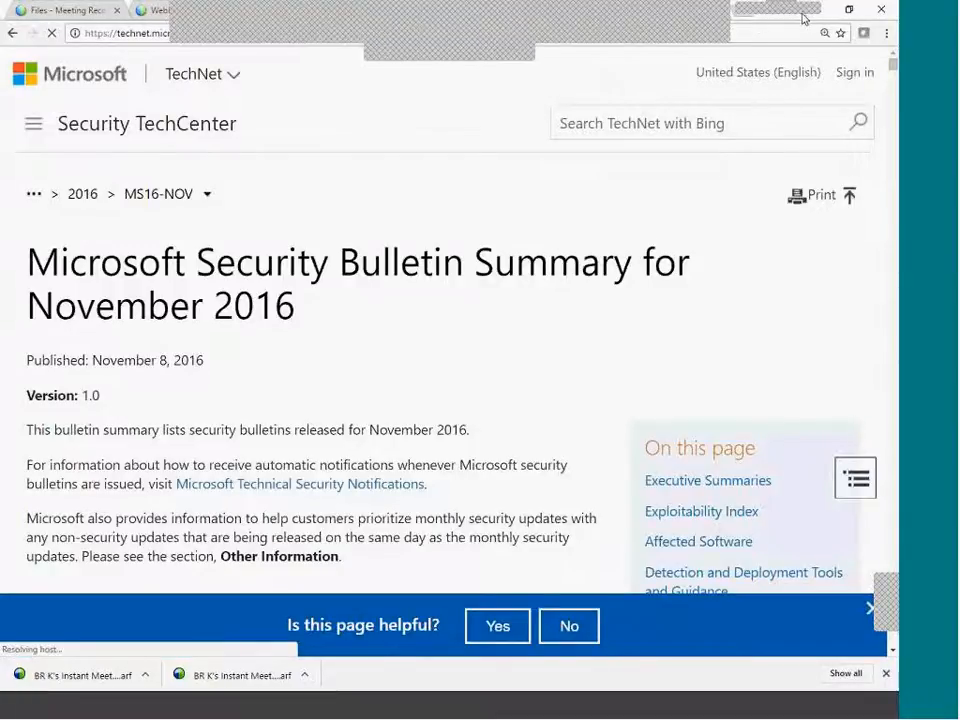
Maximize the browser and bring the October 2016 bulletin table into view.
left_click_drag(853, 18, 396, 189)
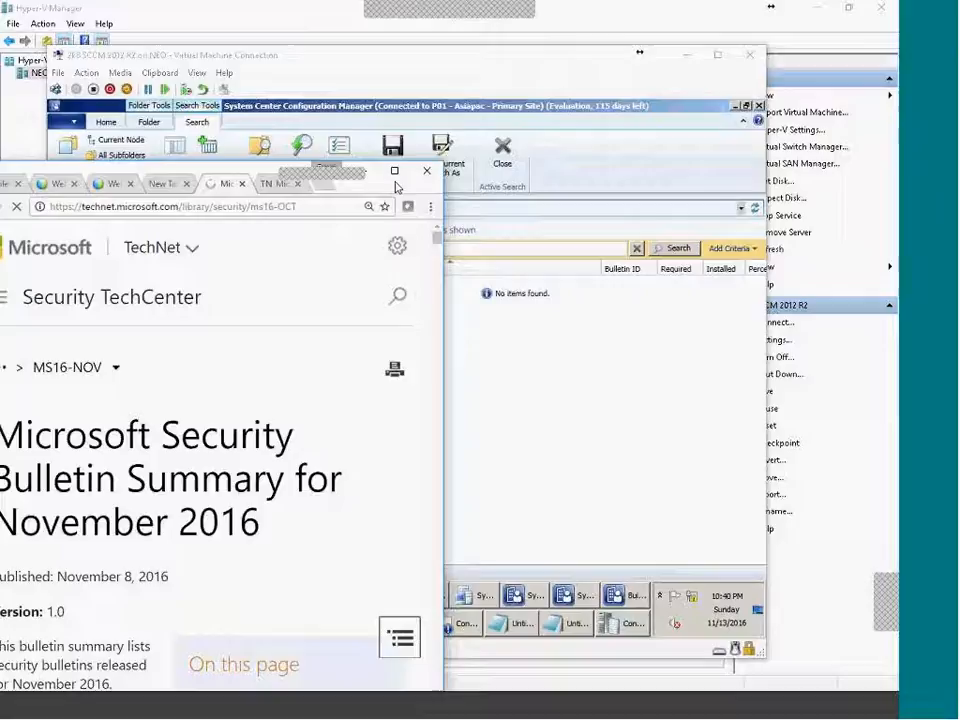
left_click(395, 172)
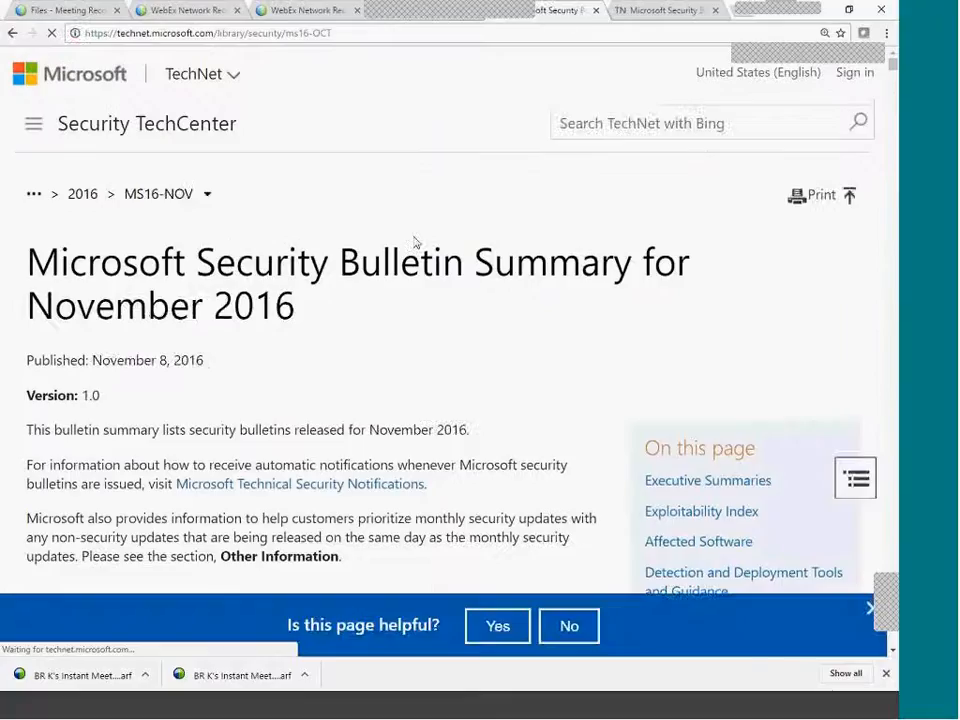
left_click_drag(768, 279, 108, 305)
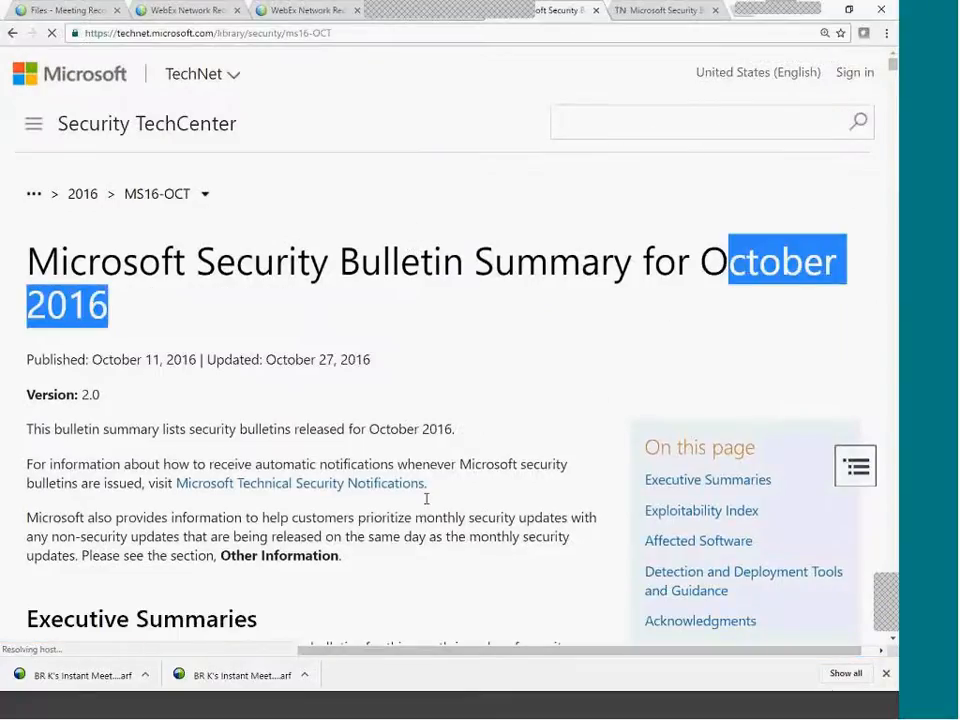
scroll(424, 495, "down", 10)
scroll(283, 420, "up", 3)
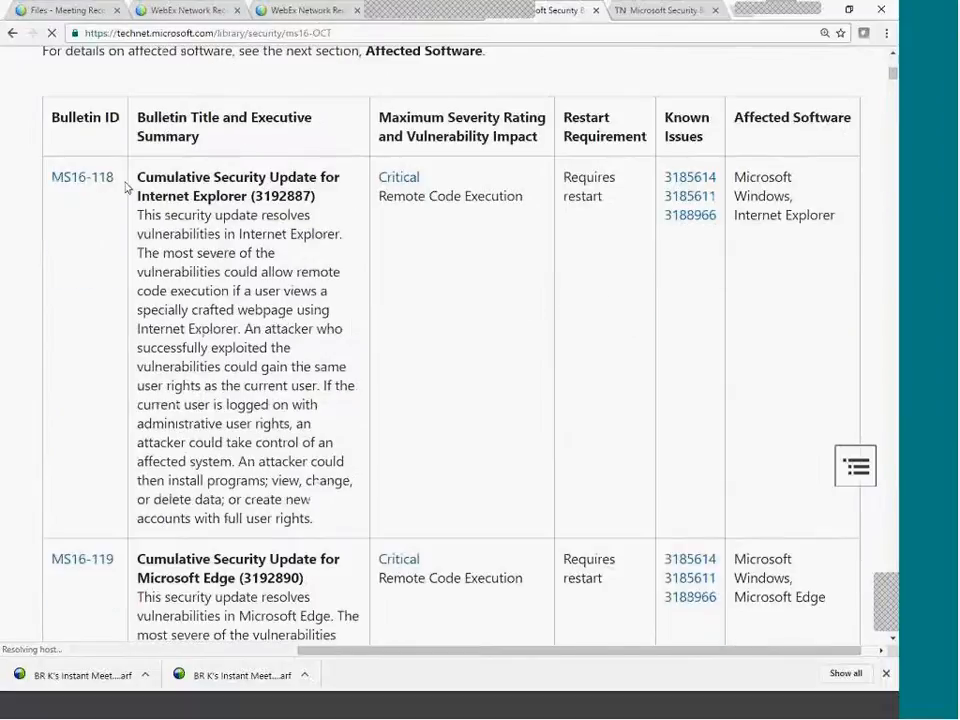
Search the SCCM software updates for MS16-118.
left_click(745, 706)
type("18")
key("Return")
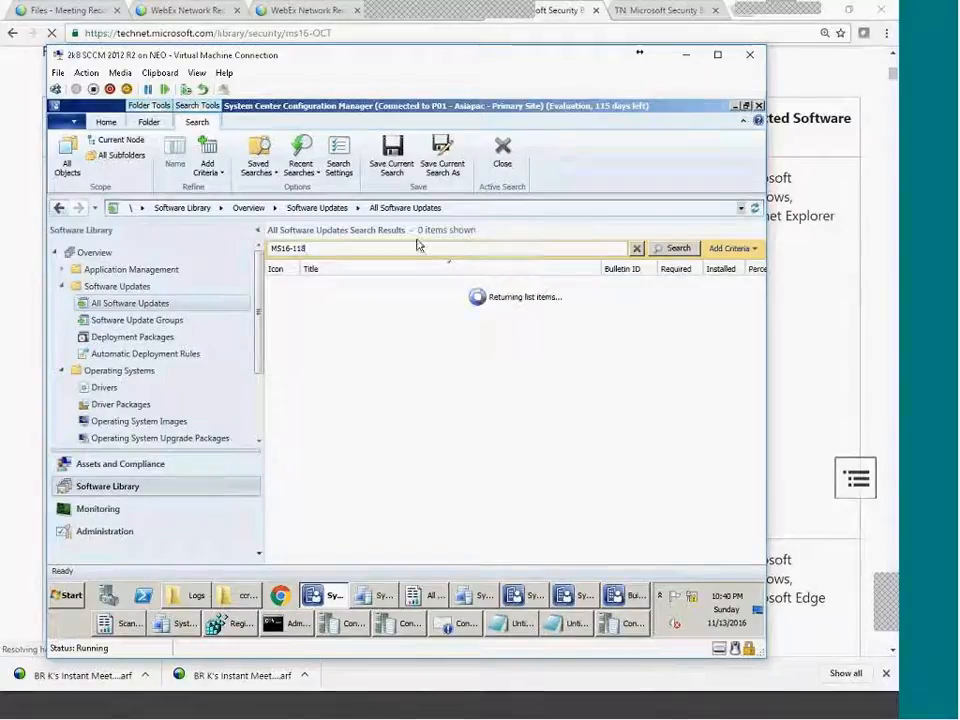
Check MS16-118's impact on the bulletin page, then search SCCM for MS16-119.
left_click(896, 74)
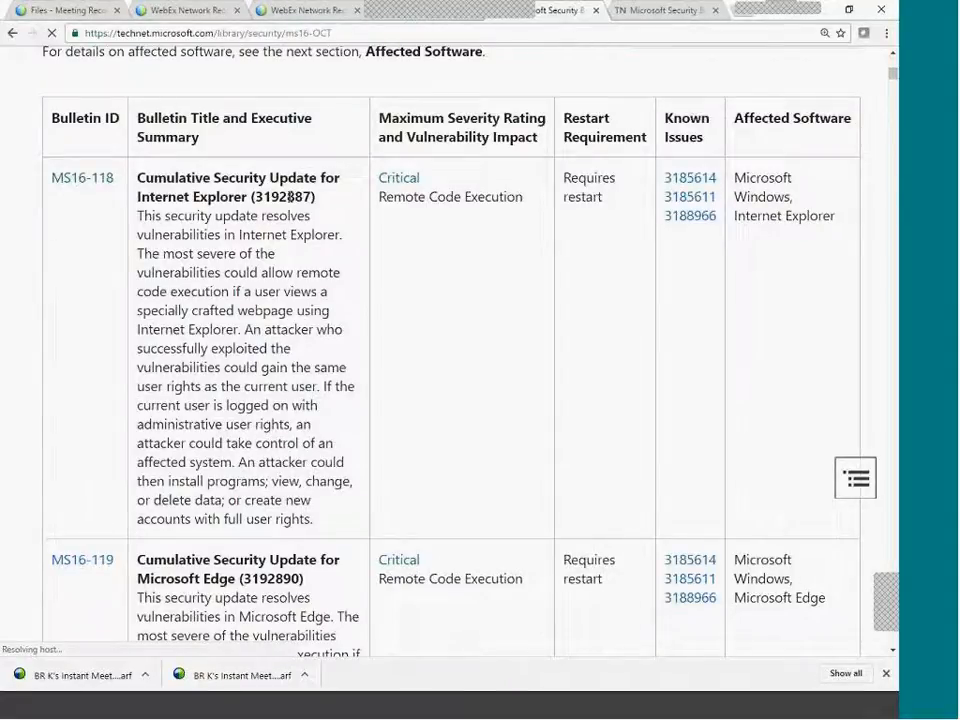
left_click_drag(508, 203, 429, 198)
scroll(409, 382, "down", 3)
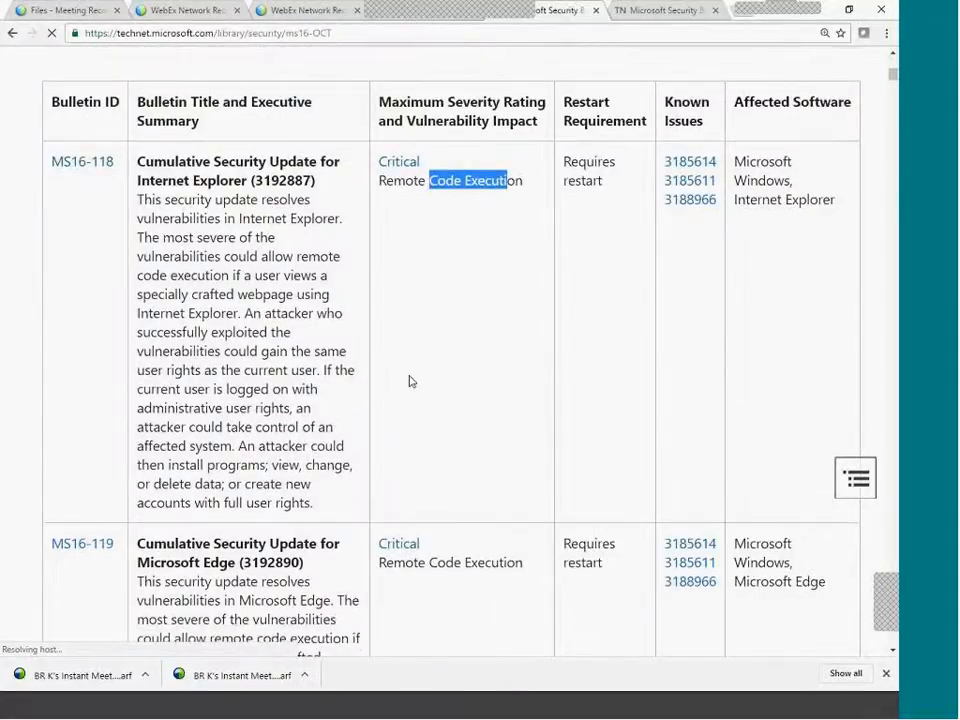
left_click(762, 716)
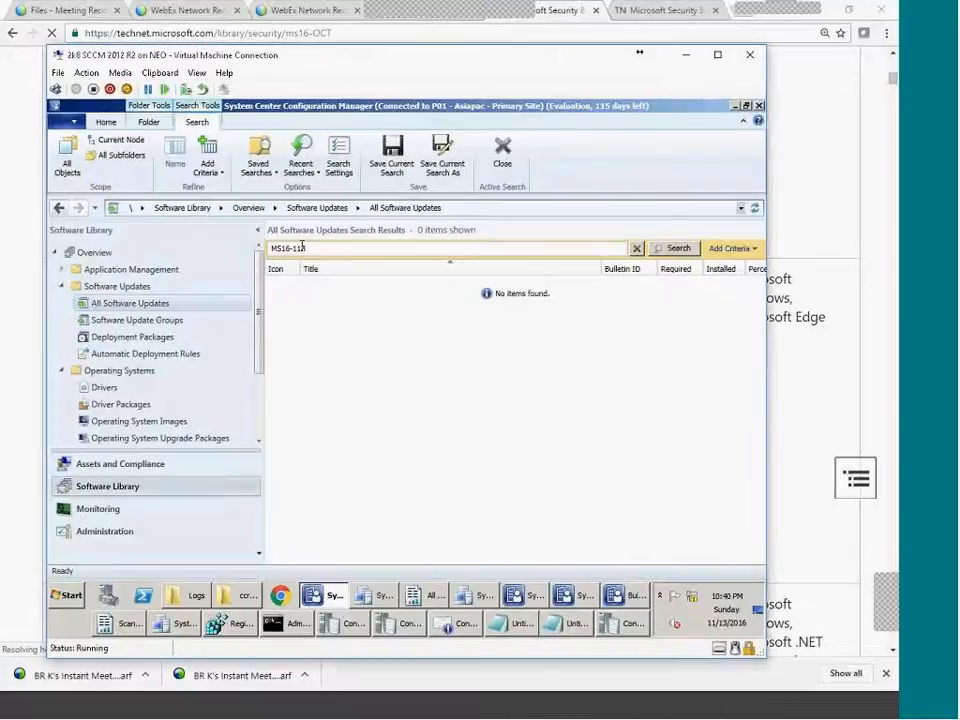
type("9")
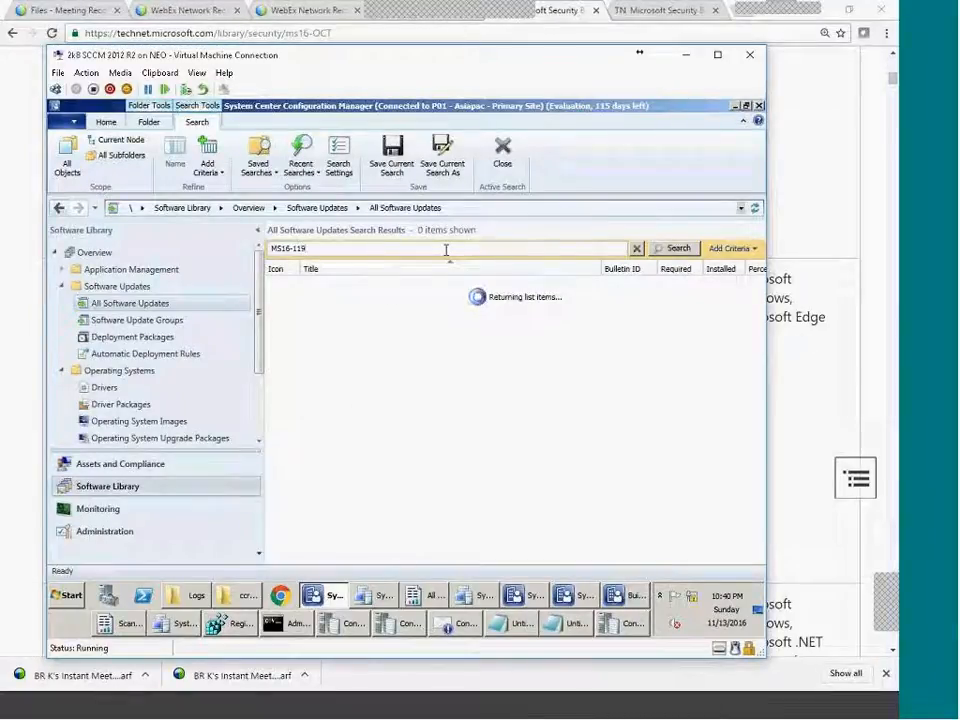
Reset All Software Updates to the full 1000-item list and begin a new search.
left_click(132, 303)
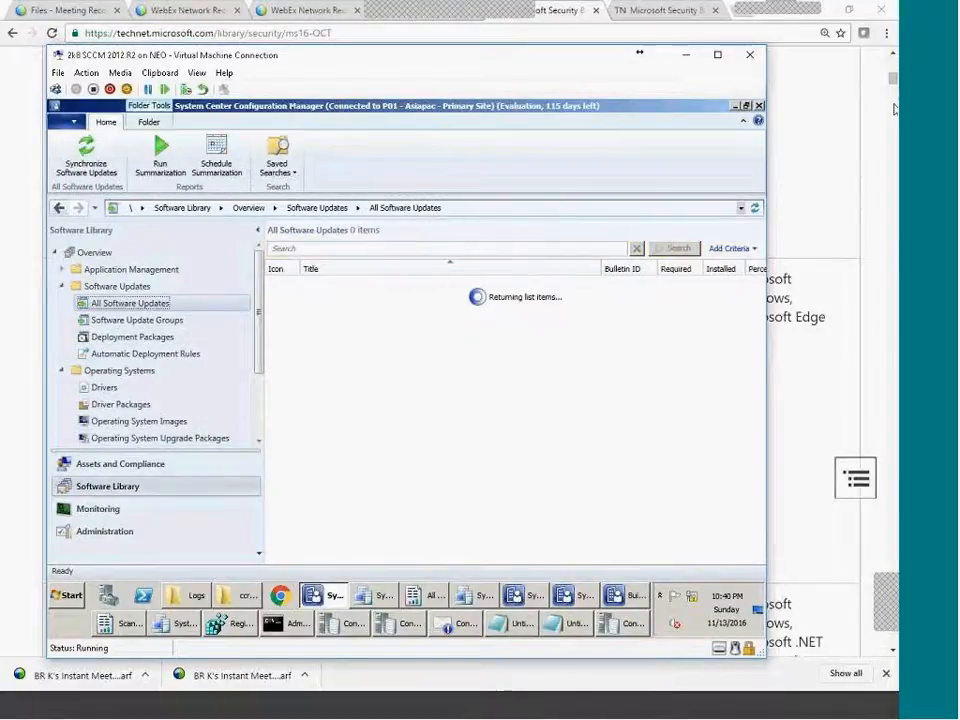
left_click(684, 55)
left_click(753, 710)
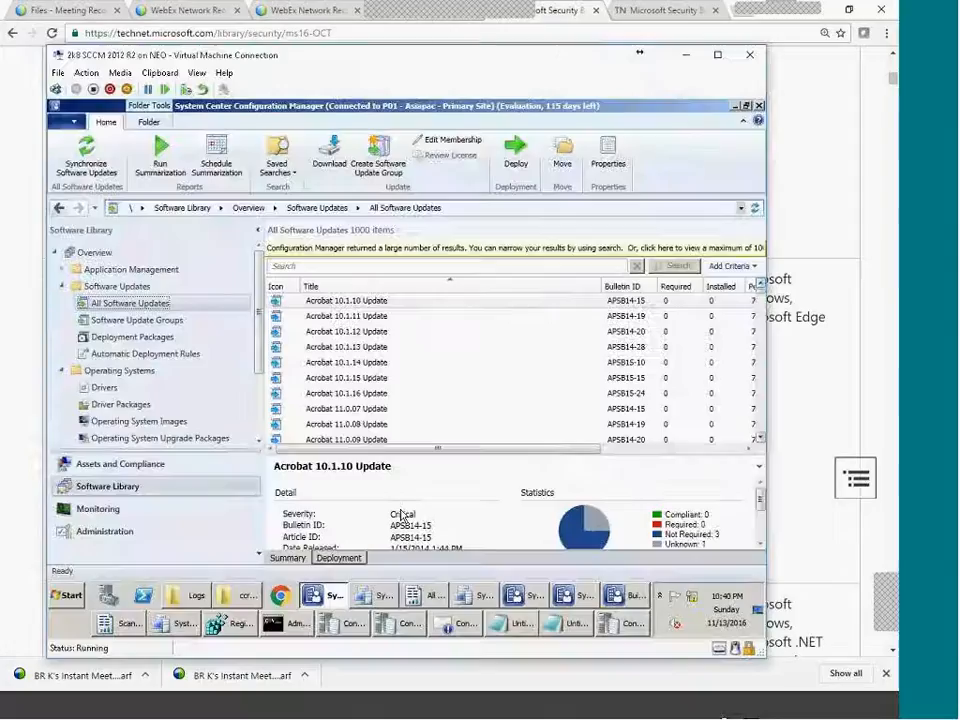
left_click_drag(766, 366, 760, 396)
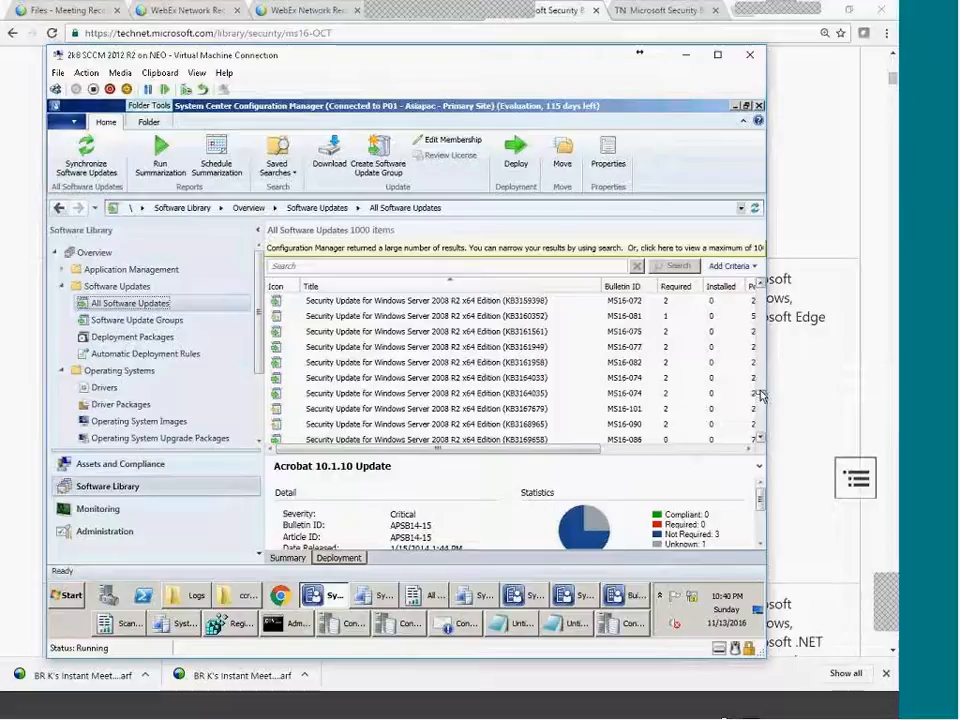
left_click(298, 265)
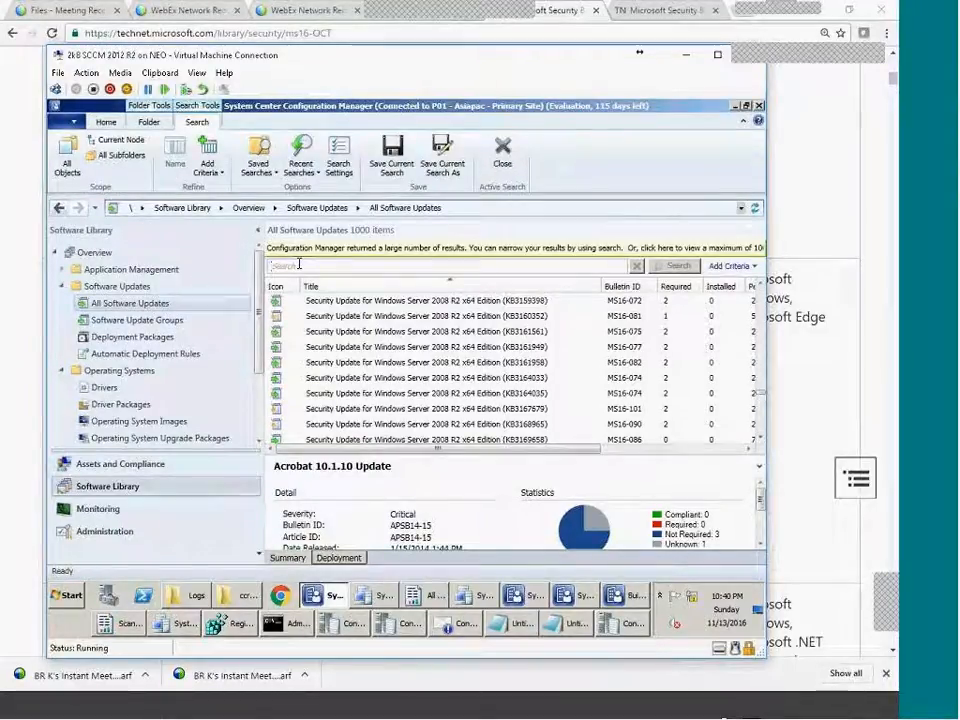
type("MS16-10")
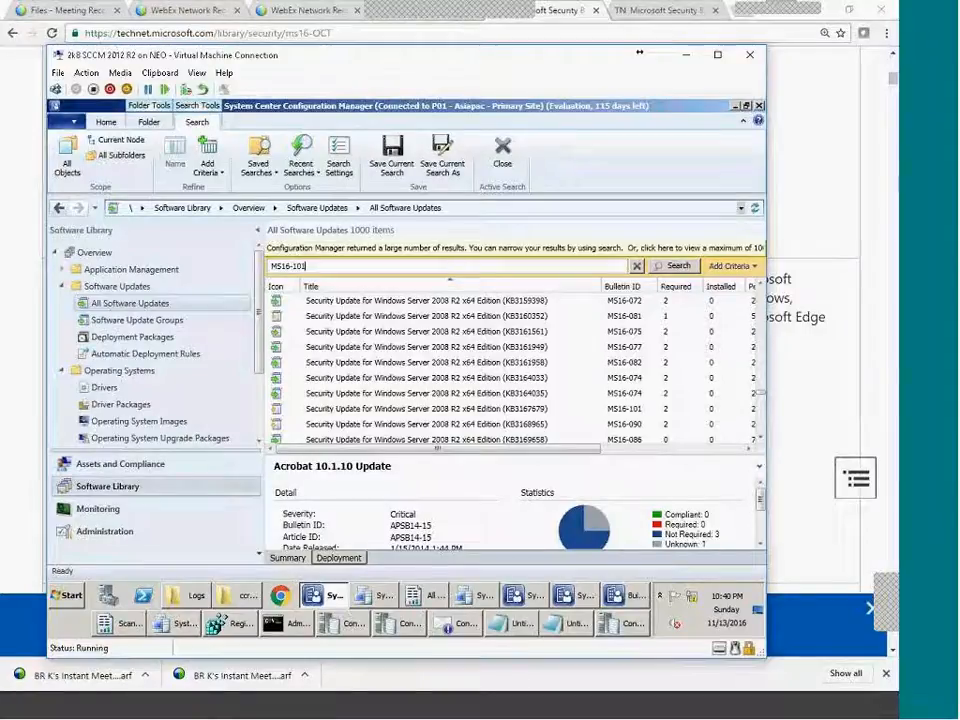
Search MS16-101 and view details of its Windows 7, Server 2008 R2 and Itanium updates.
type("1")
key("Return")
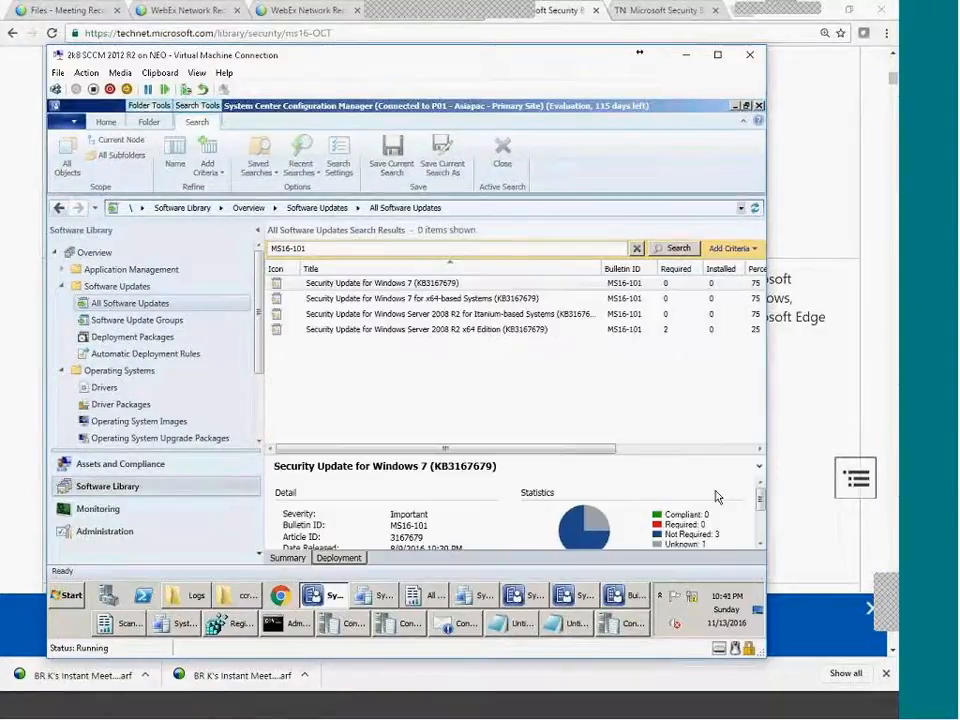
left_click(331, 300)
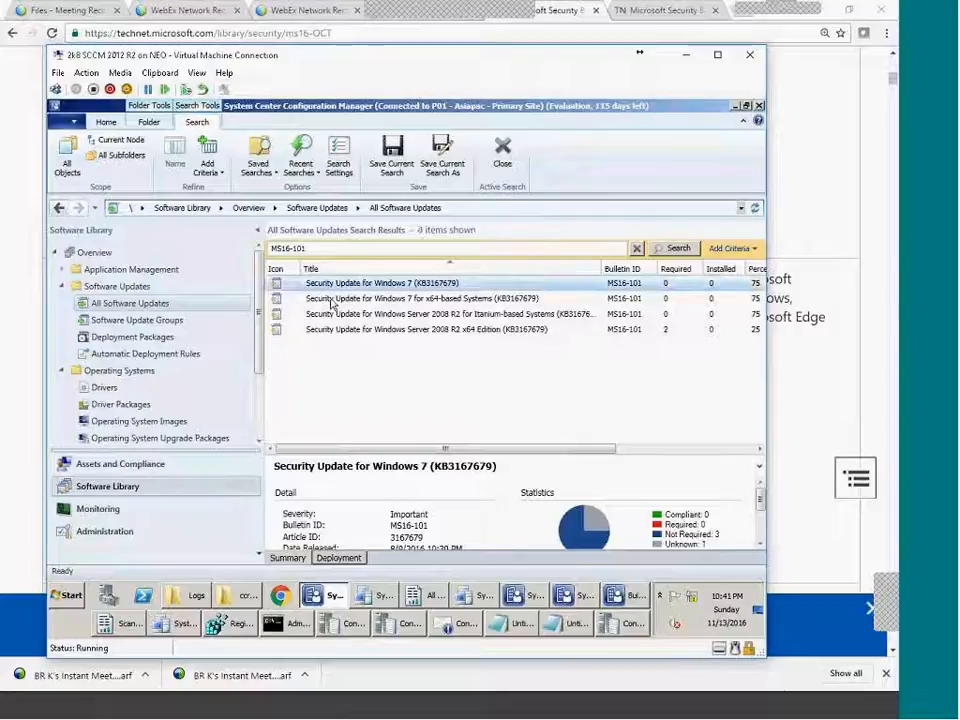
left_click(343, 331)
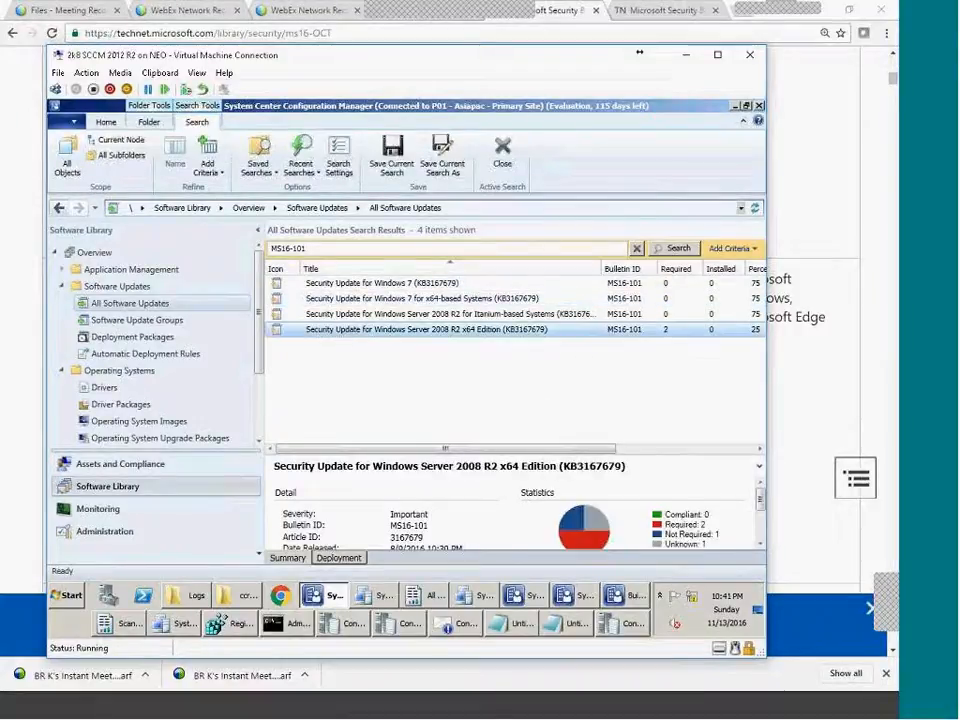
left_click_drag(489, 456, 491, 408)
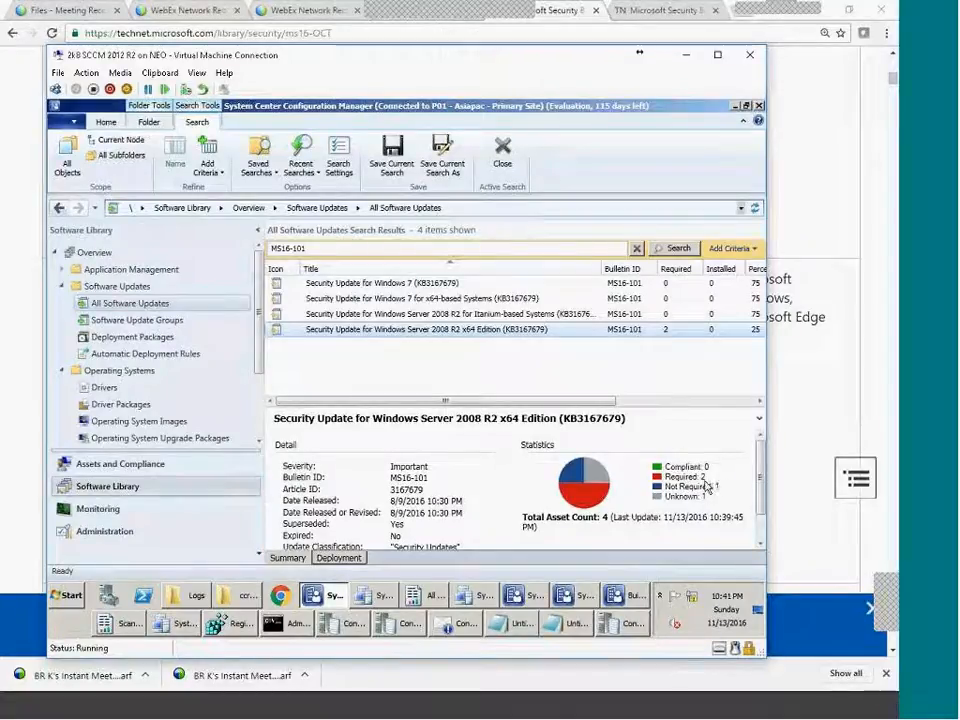
left_click(549, 316)
left_click(541, 285)
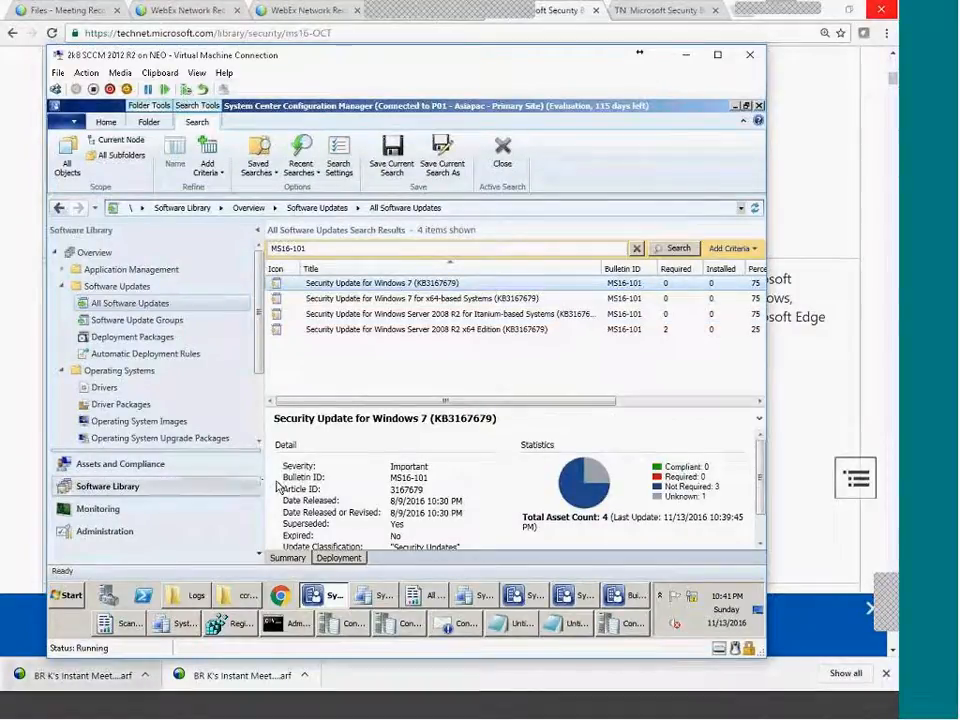
Select all four MS16-101 updates to view their actions, then show Software Update Groups.
key("ctrl+a")
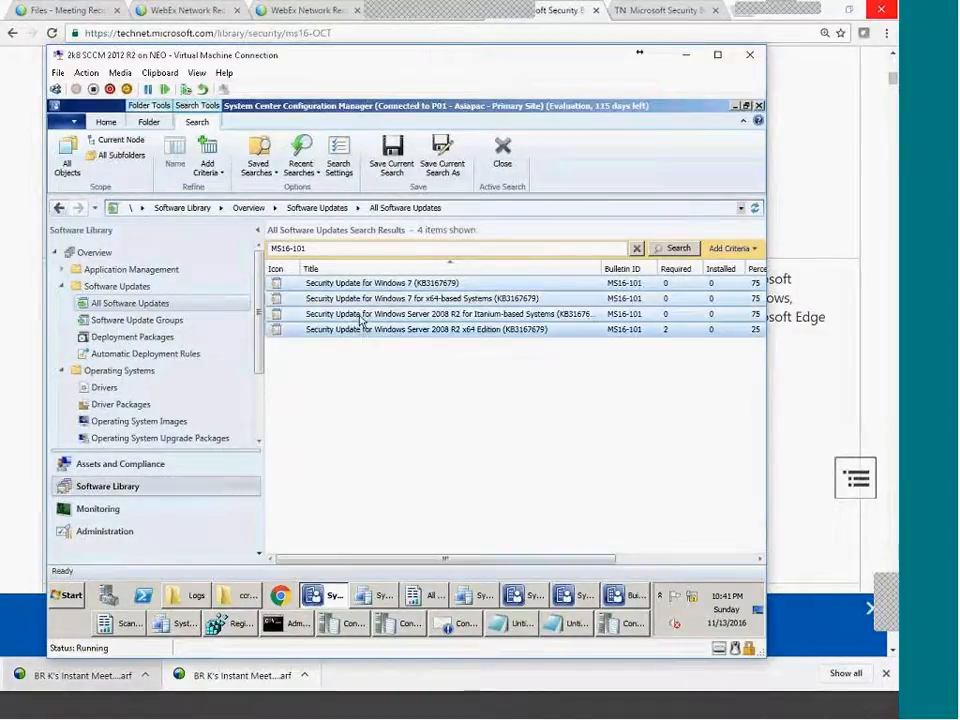
right_click(357, 300)
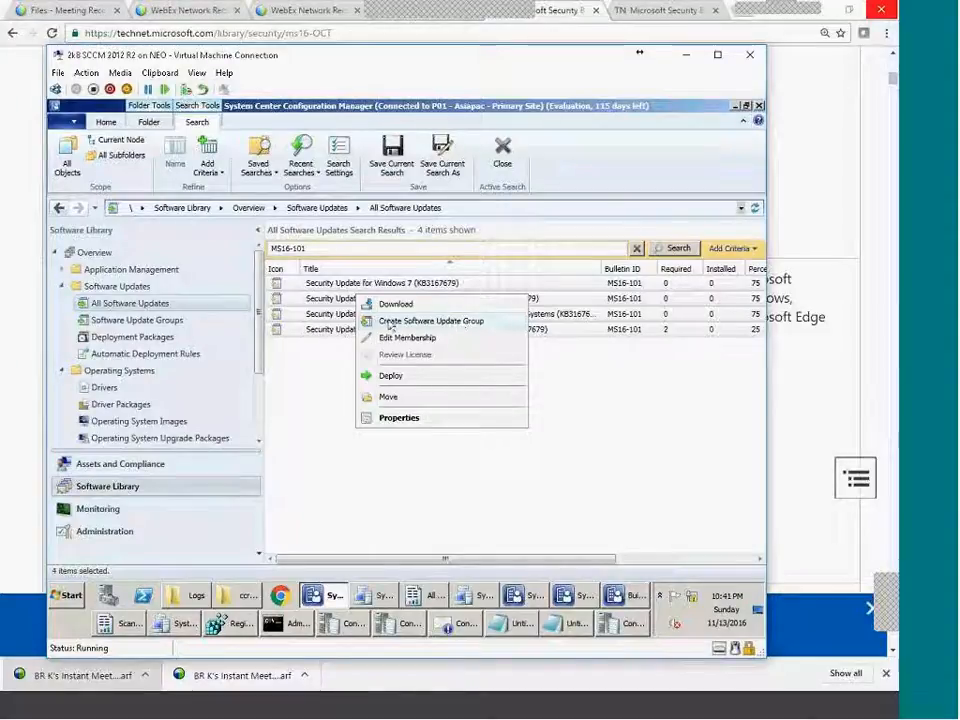
left_click(310, 416)
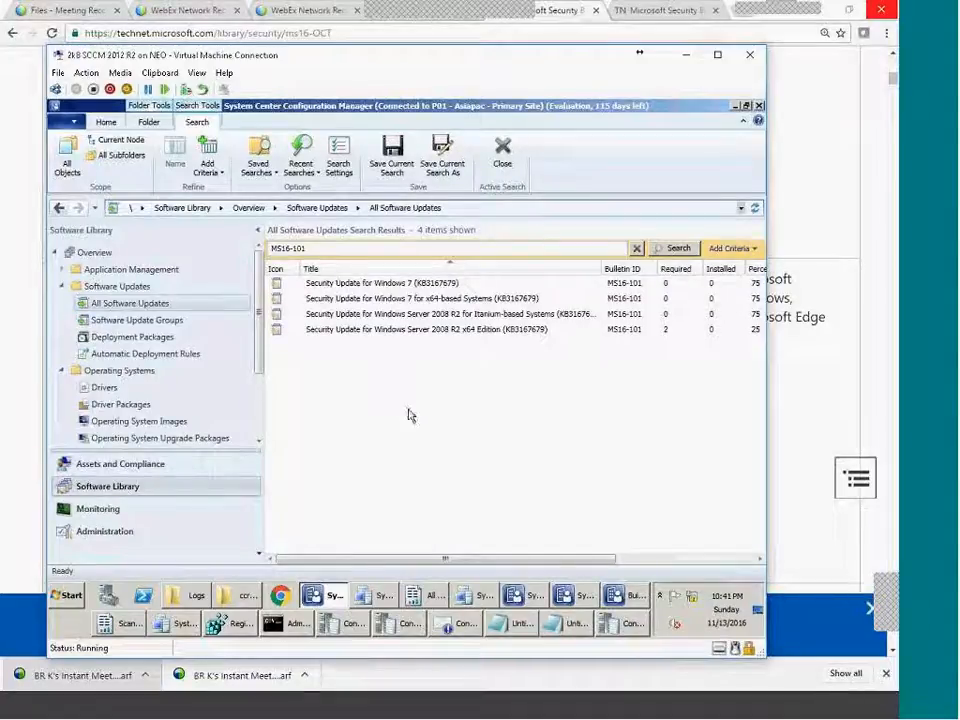
left_click(150, 321)
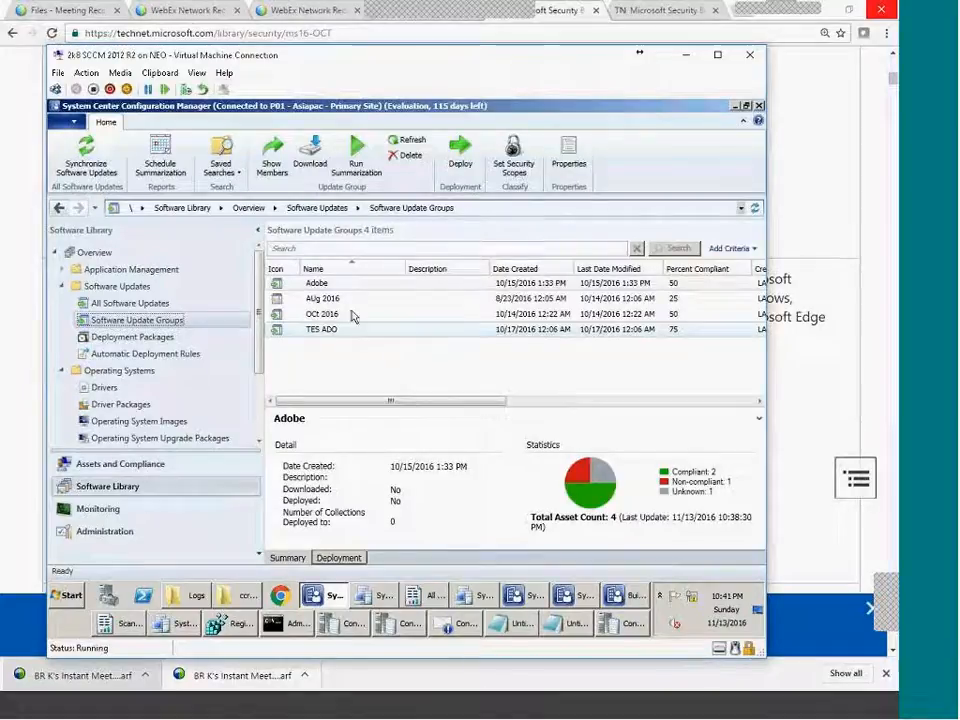
Open the AUg 2016 update group and browse its Acrobat and Internet Explorer MS16 updates.
double_click(325, 299)
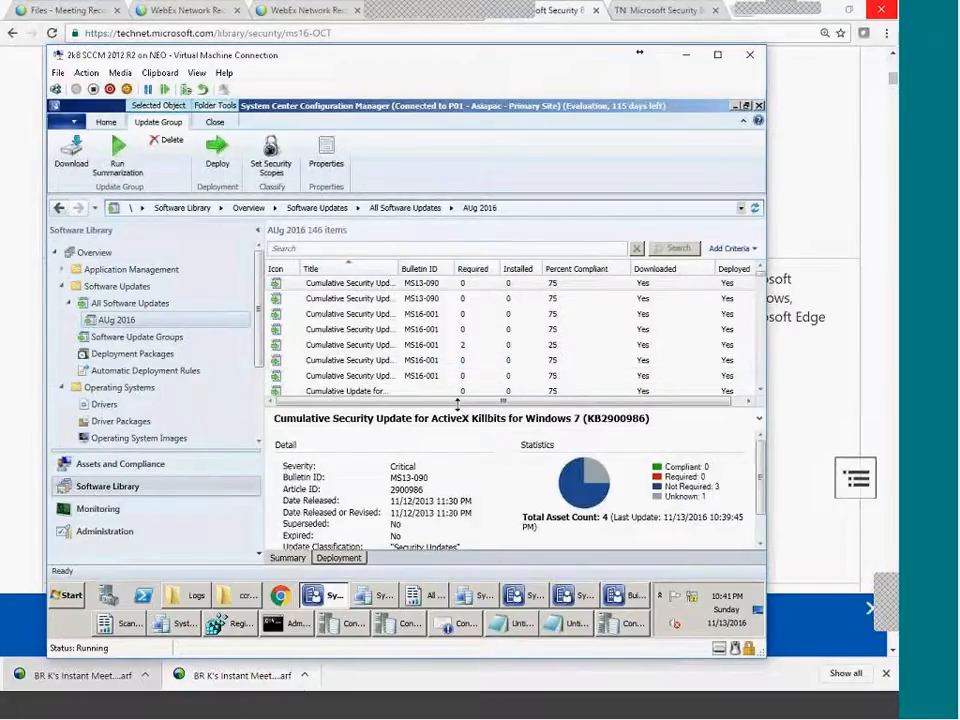
left_click(758, 418)
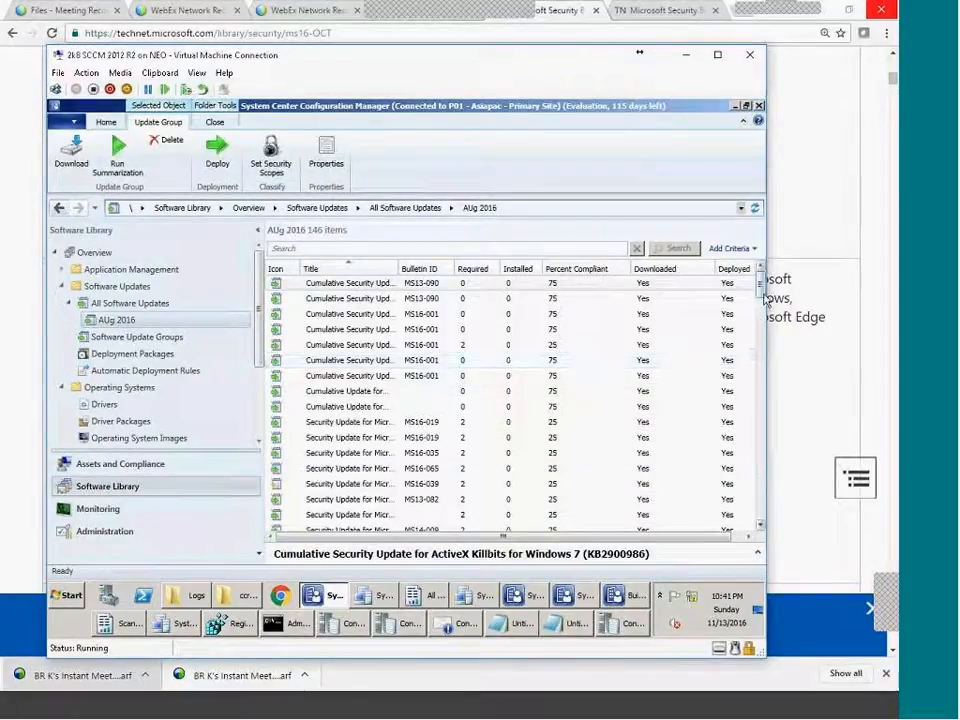
left_click(761, 405)
left_click_drag(761, 366, 744, 272)
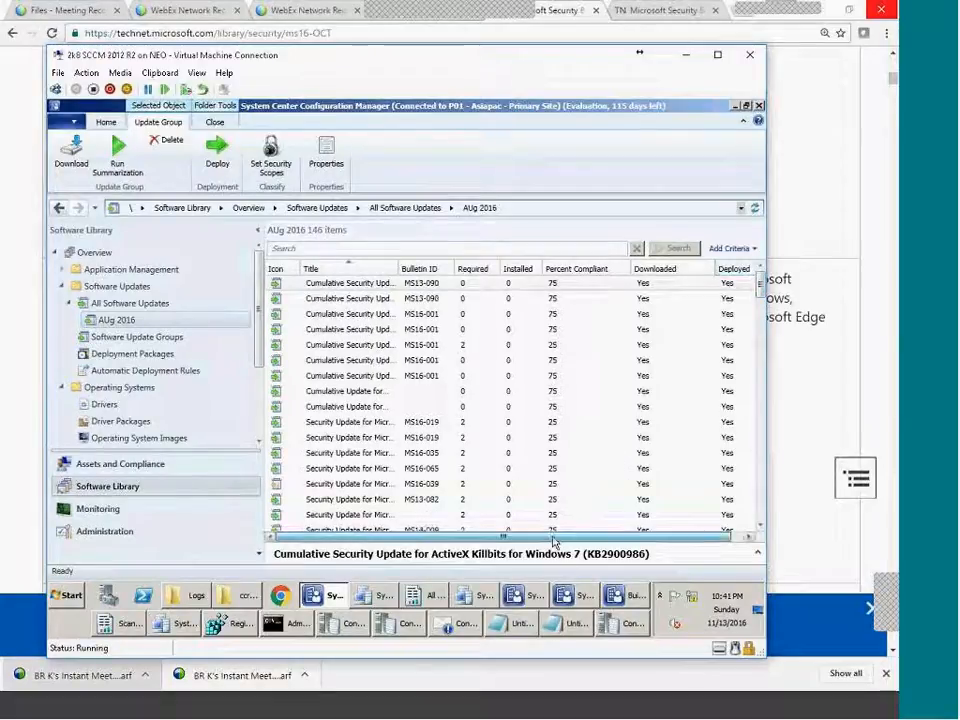
left_click_drag(548, 375, 548, 367)
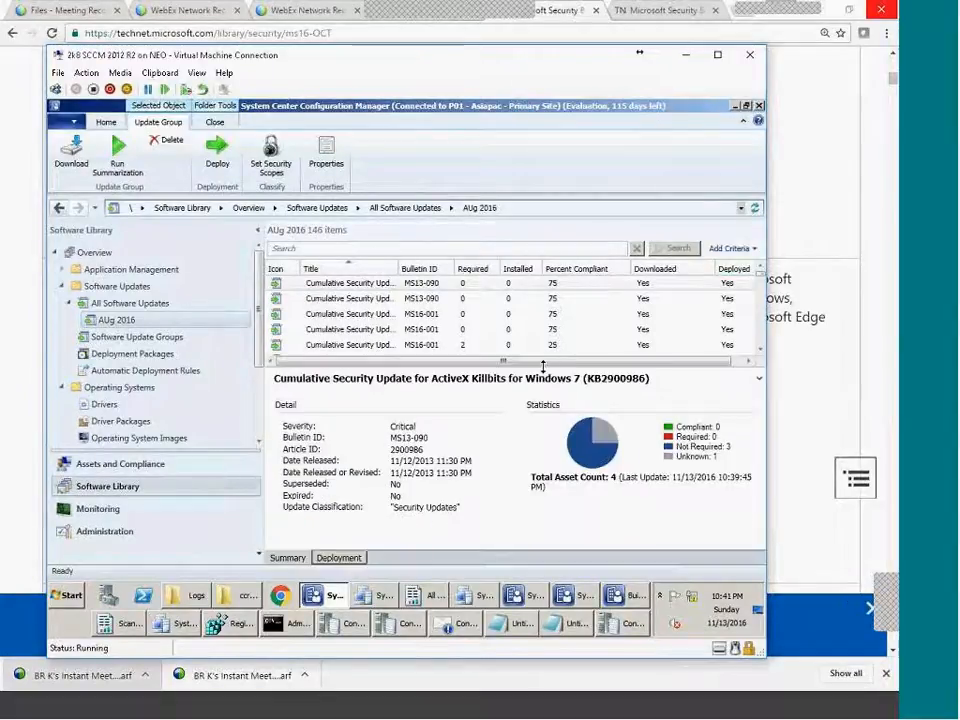
left_click(130, 303)
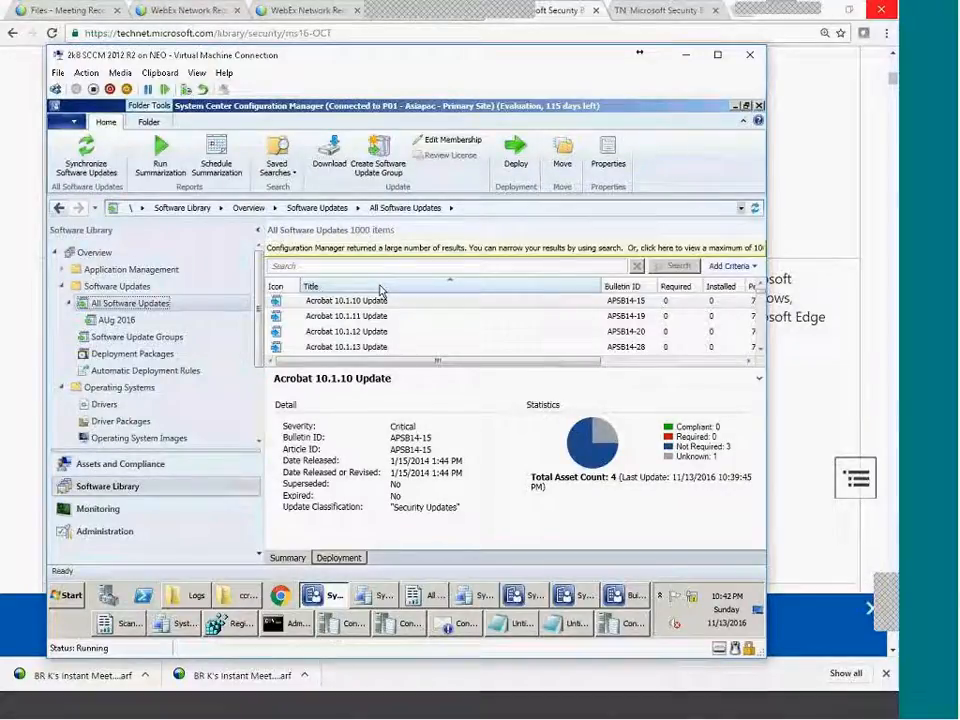
left_click(762, 297)
left_click(760, 344)
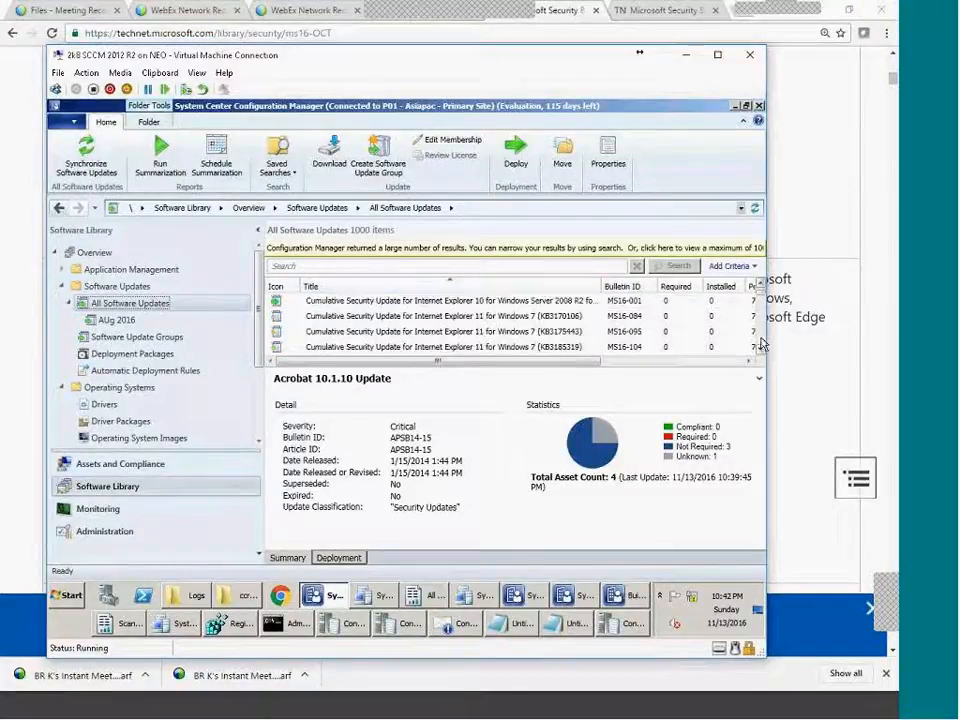
left_click(760, 344)
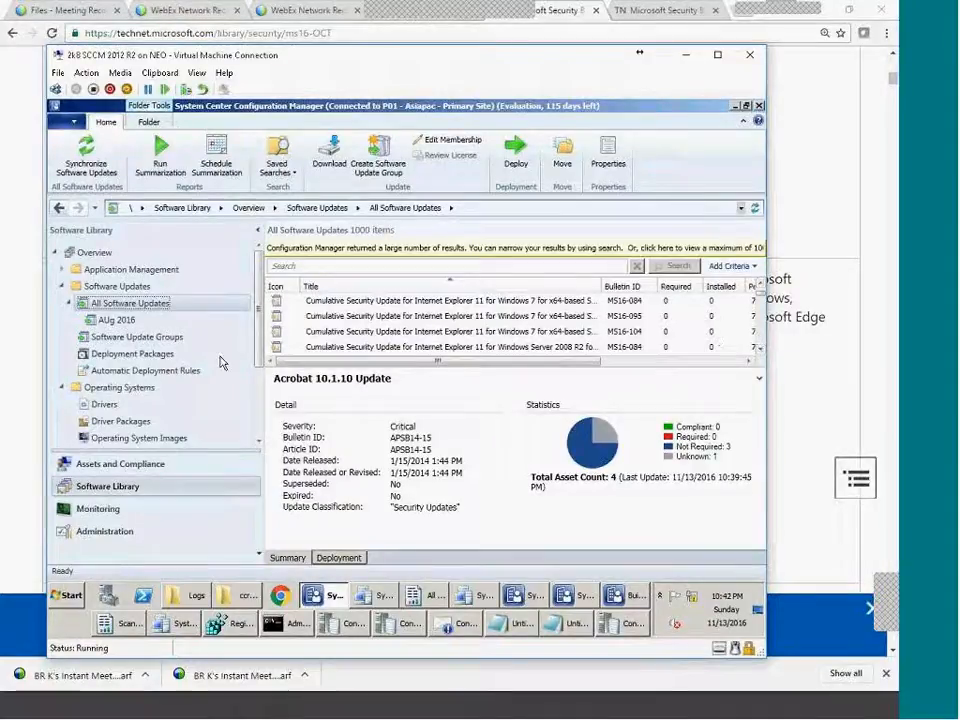
Confirm AUg 2016 is deployed to Patching set1, then switch to the client machines.
left_click(171, 338)
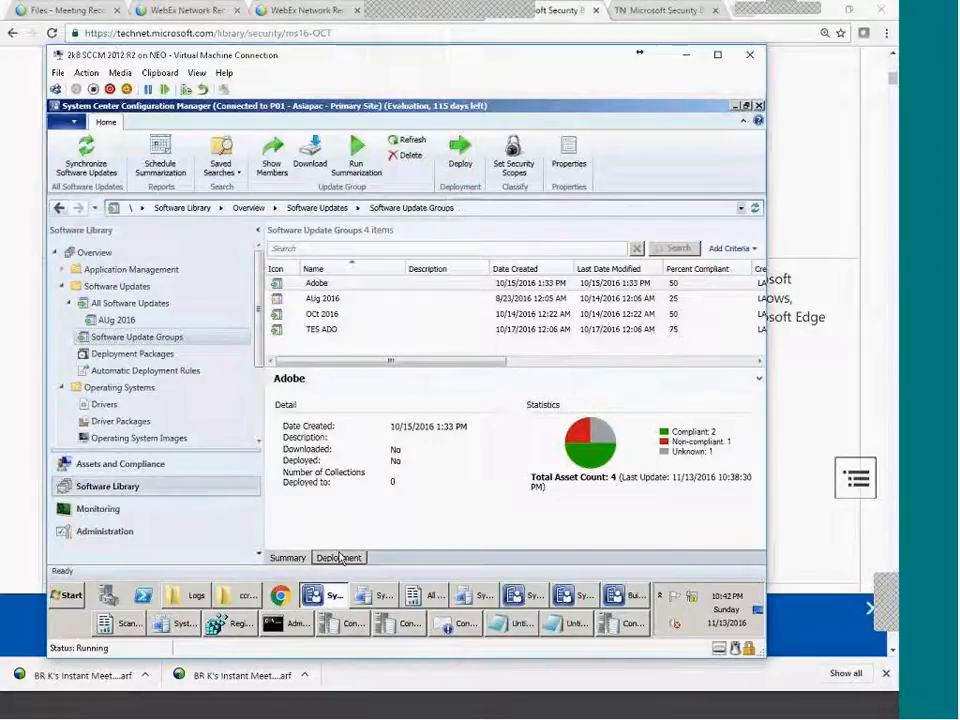
left_click(322, 298)
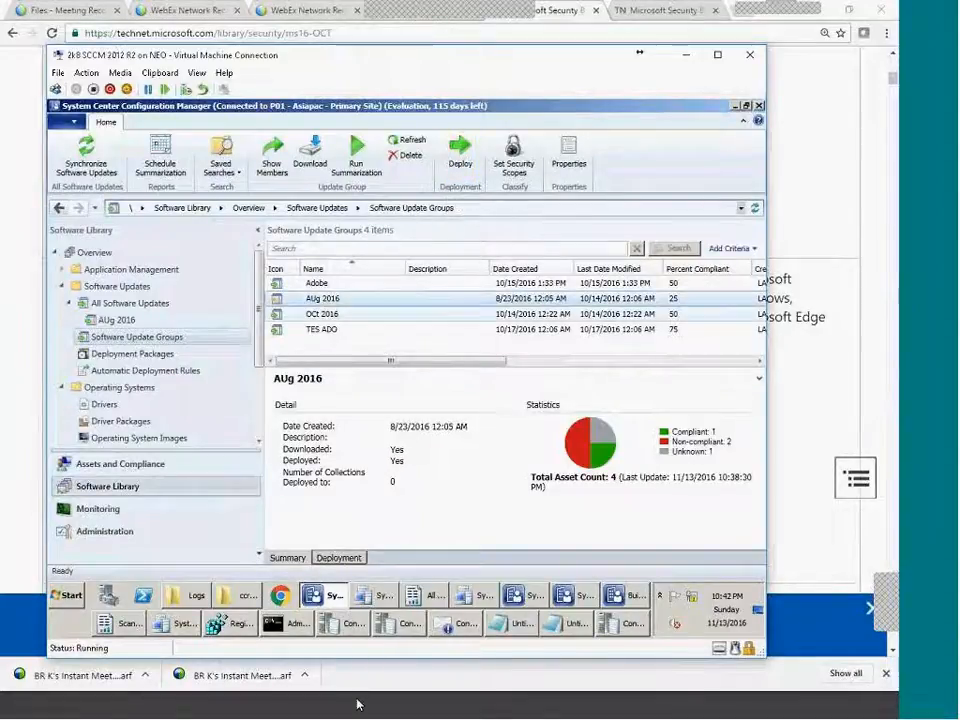
left_click(336, 562)
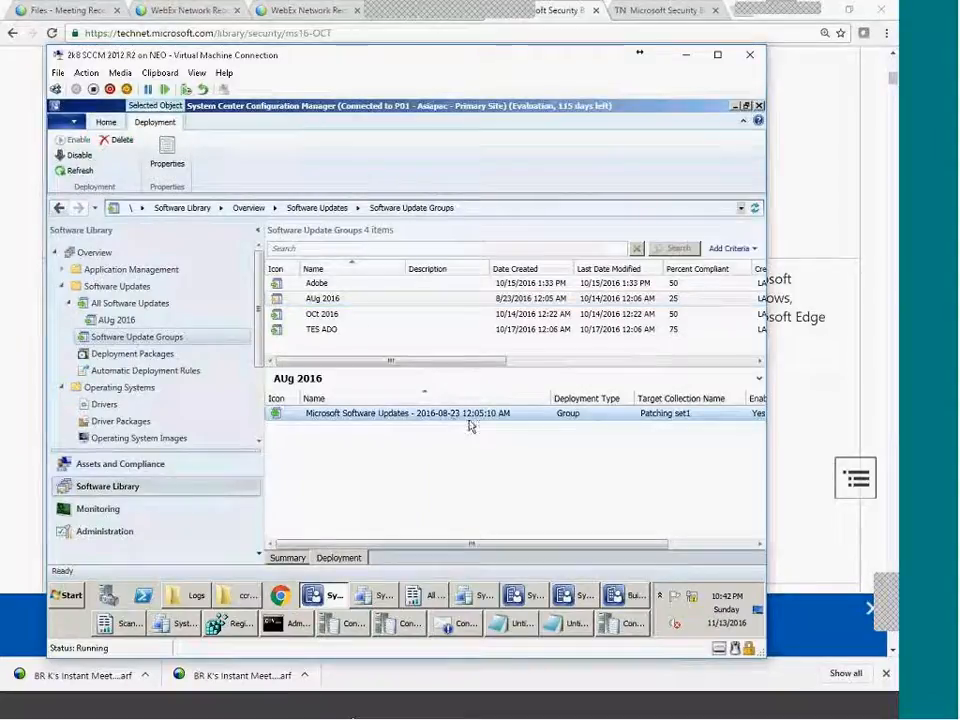
left_click(681, 548)
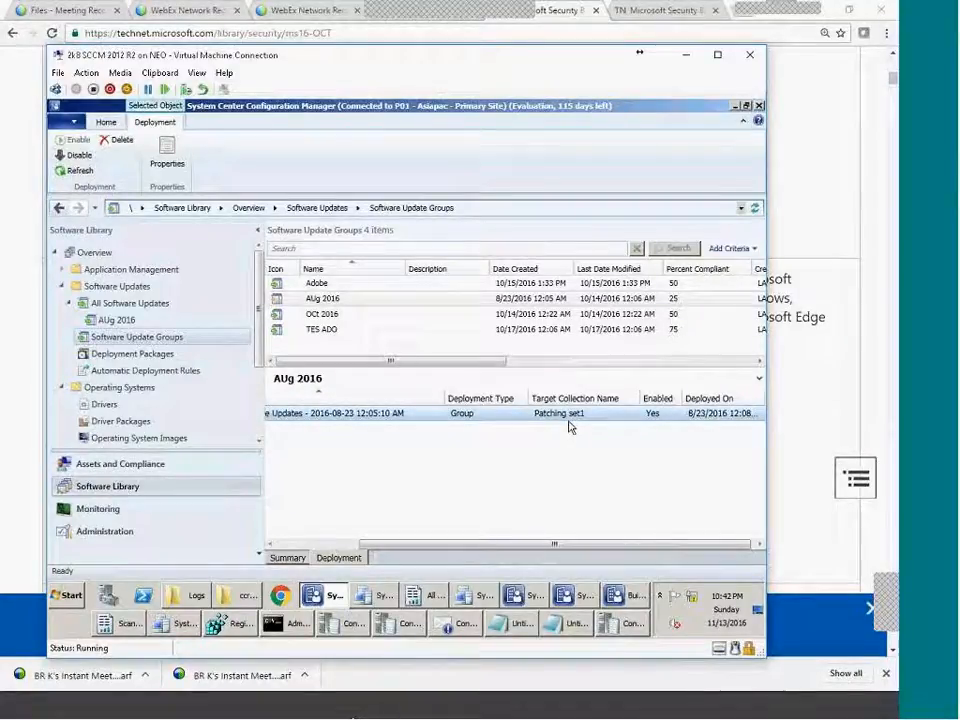
left_click(718, 713)
left_click(674, 704)
On the P10 server, read the latest WSUS sync log entries, including the Windows 7 product-not-found message.
left_click(670, 705)
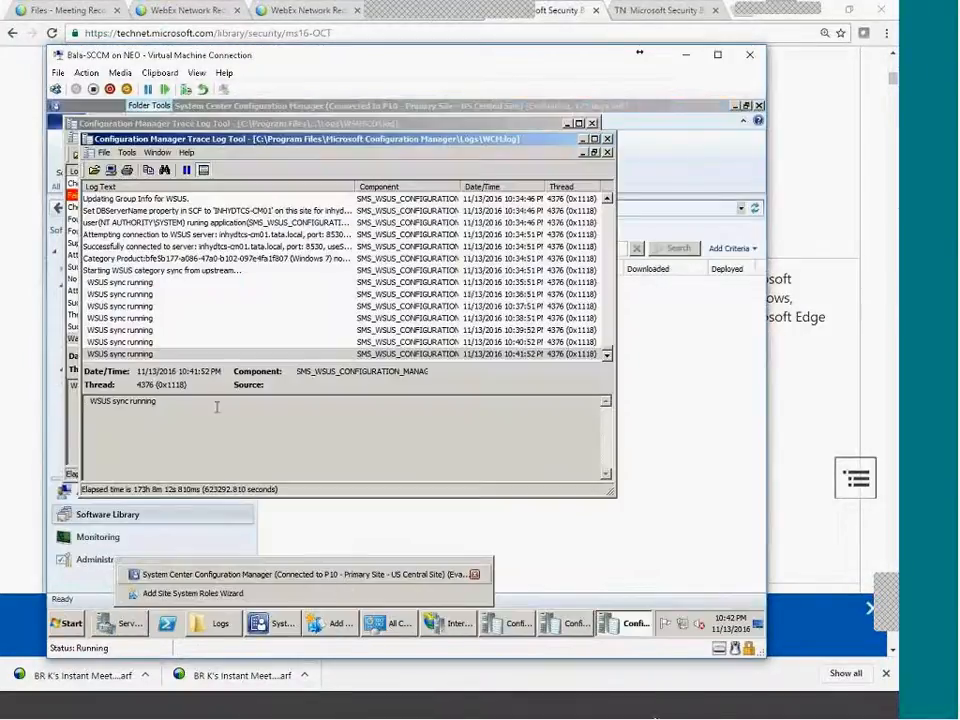
left_click(146, 354)
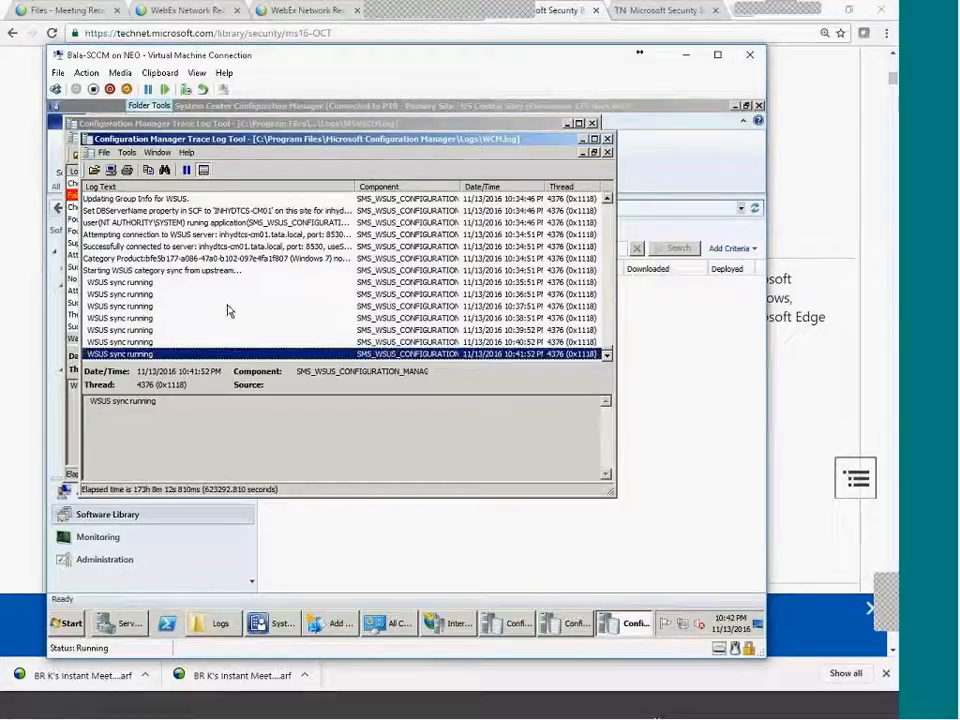
left_click_drag(352, 188, 452, 188)
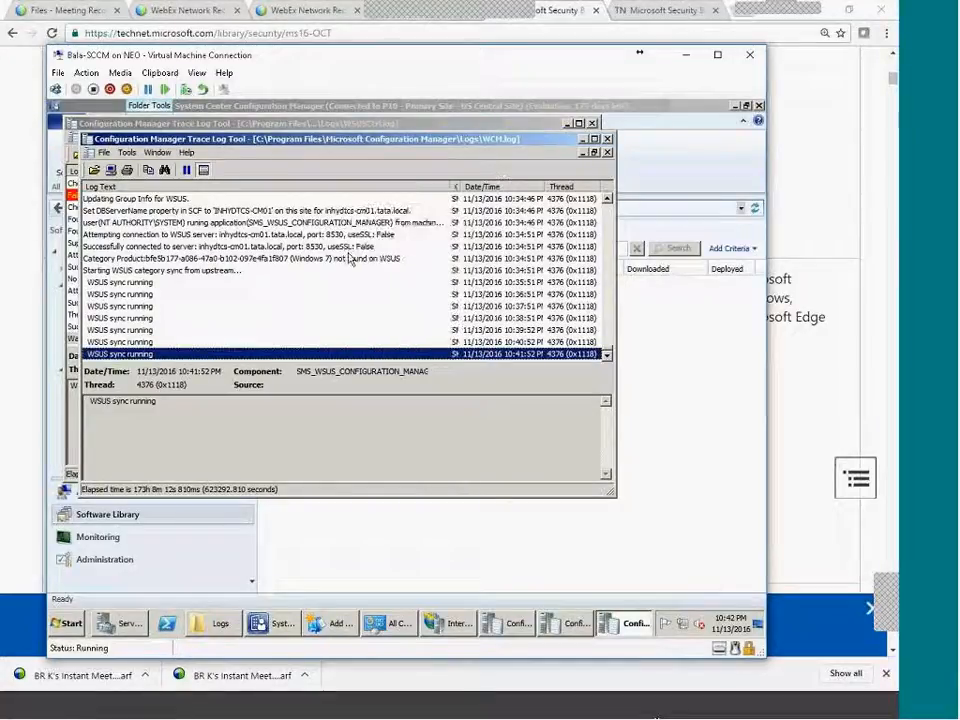
left_click(349, 258)
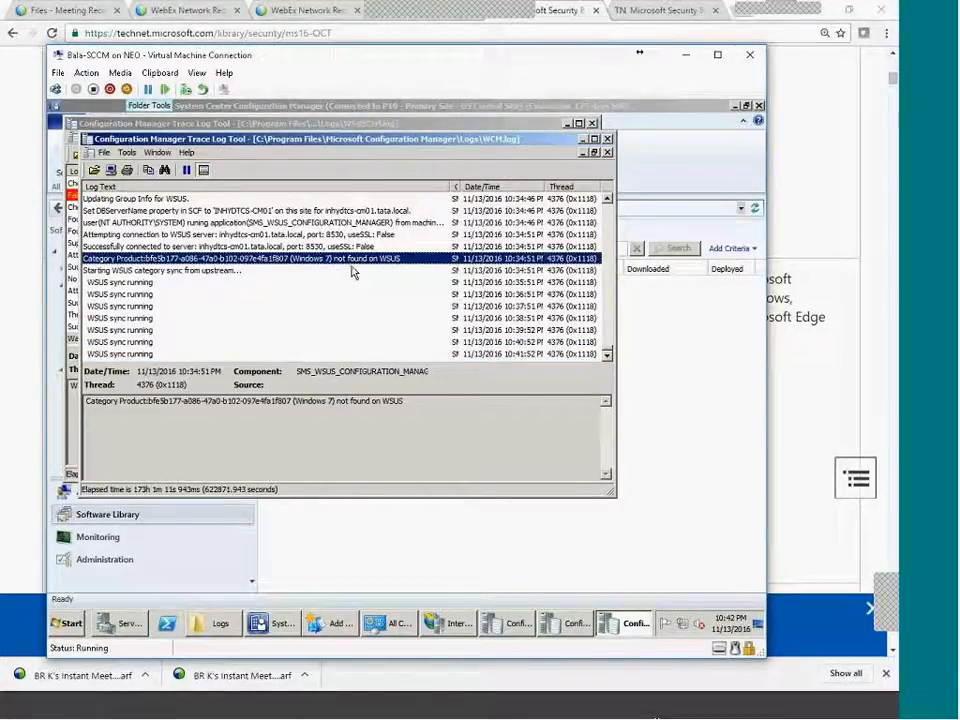
Open the P10 Software Update Point component properties and review its classifications and synchronized products.
left_click(272, 623)
left_click(107, 561)
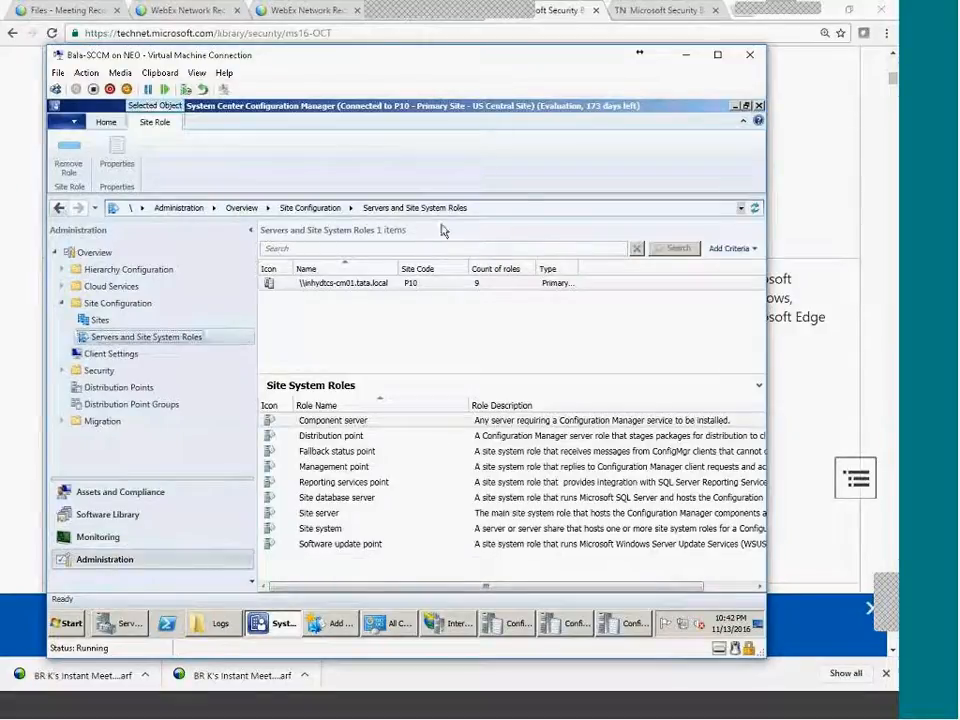
left_click(99, 320)
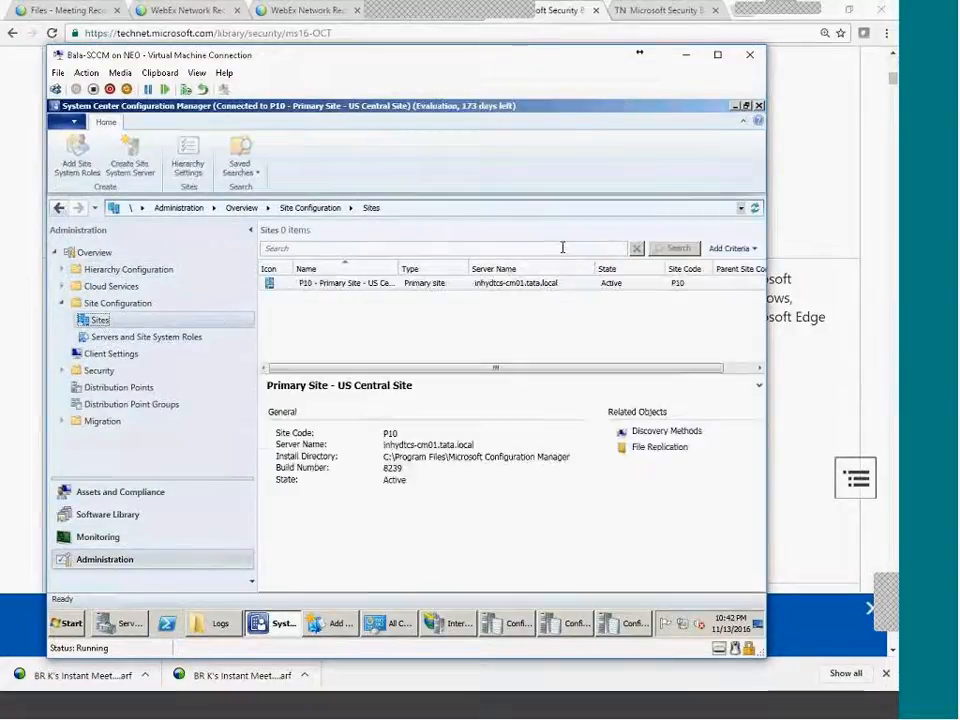
left_click(554, 176)
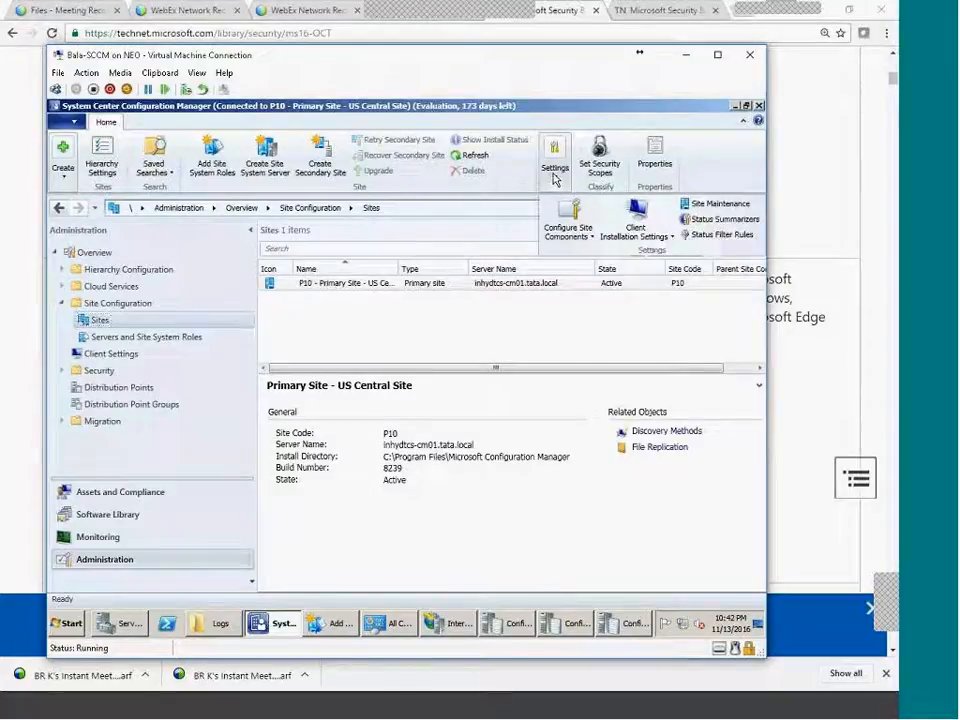
left_click(590, 237)
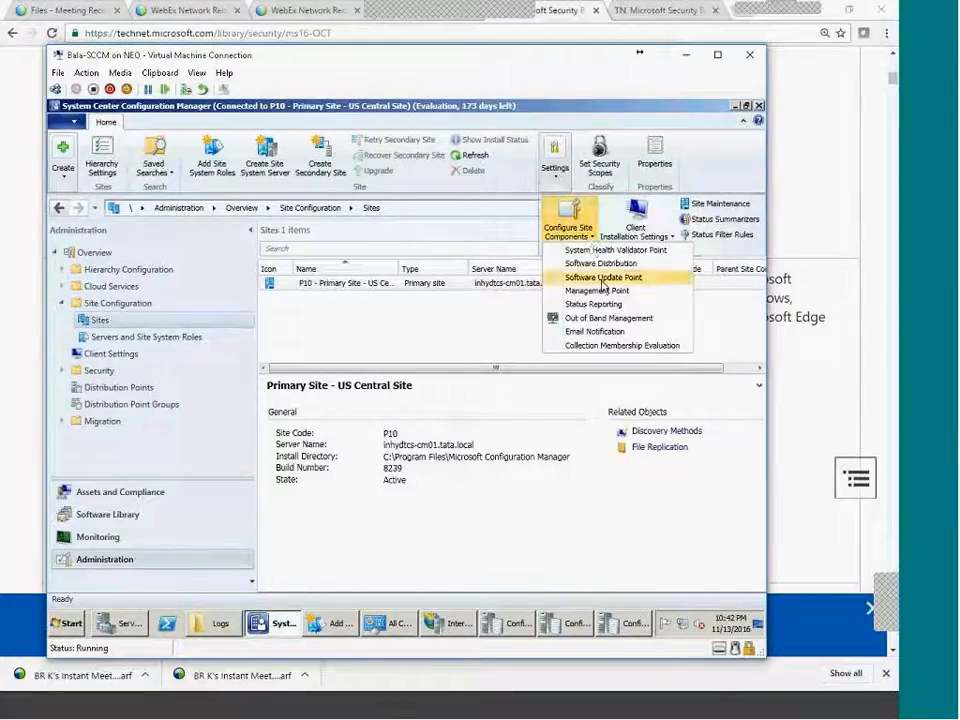
left_click(603, 277)
left_click(310, 164)
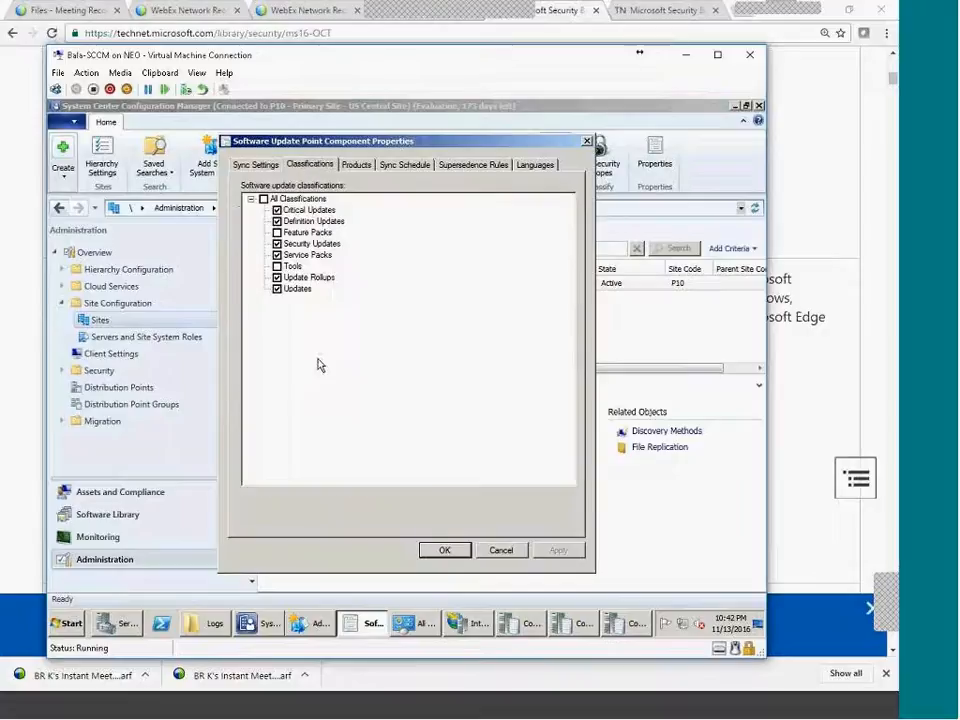
left_click(368, 165)
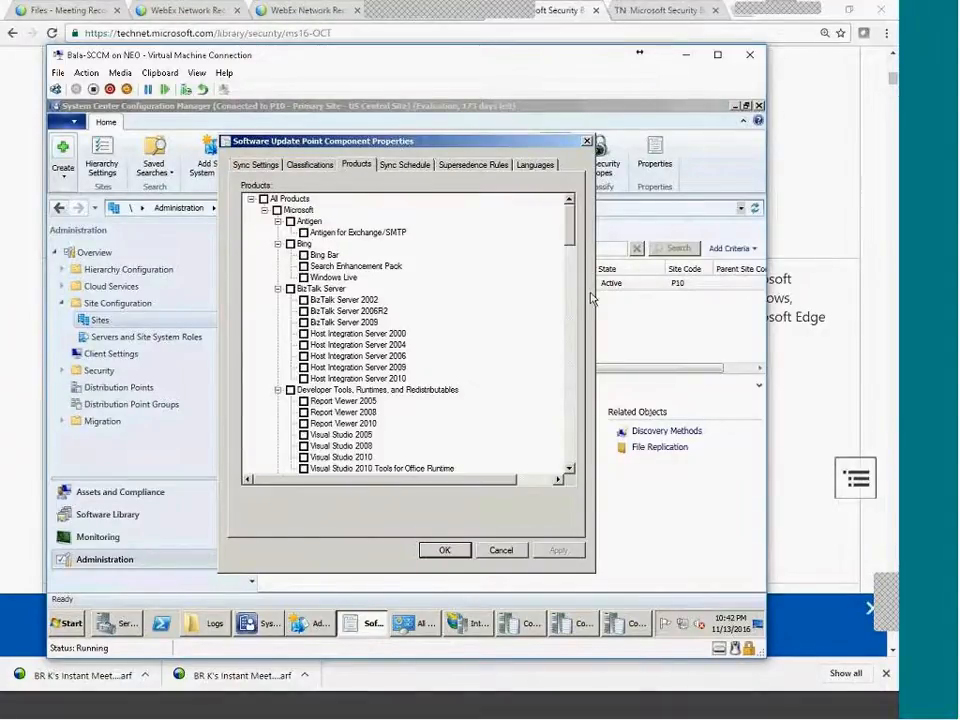
scroll(565, 240, "down", 3)
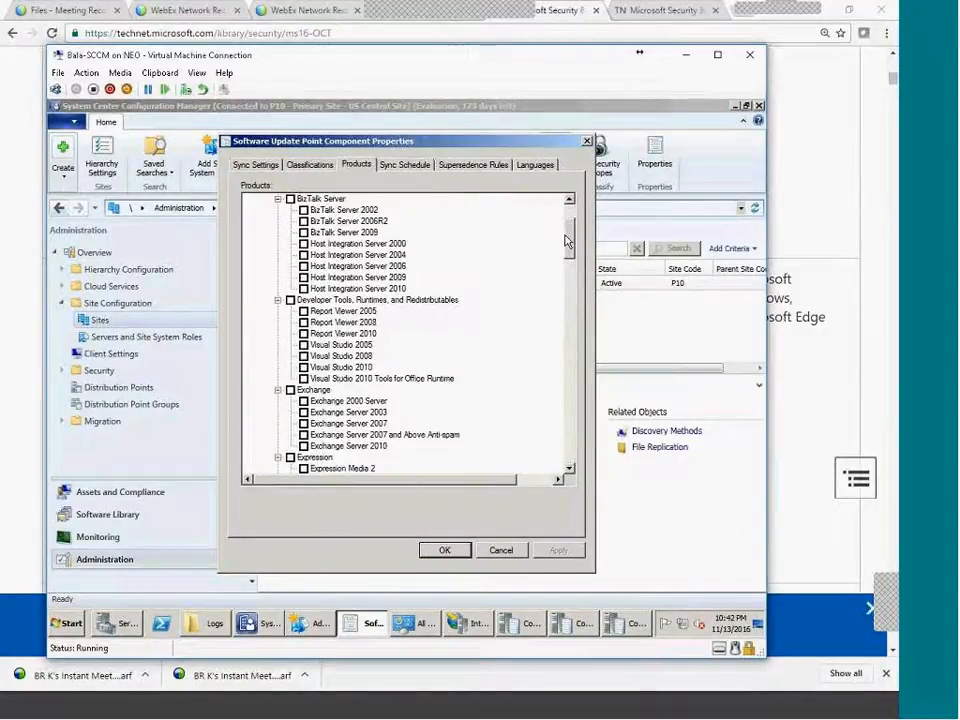
left_click_drag(569, 243, 563, 397)
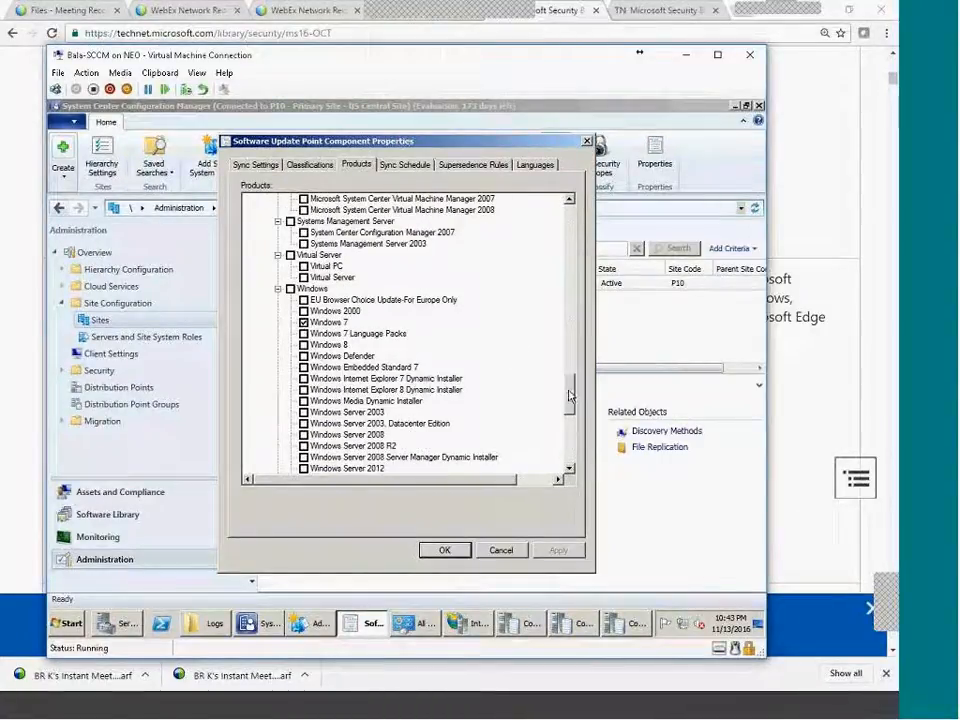
scroll(430, 298, "down", 2)
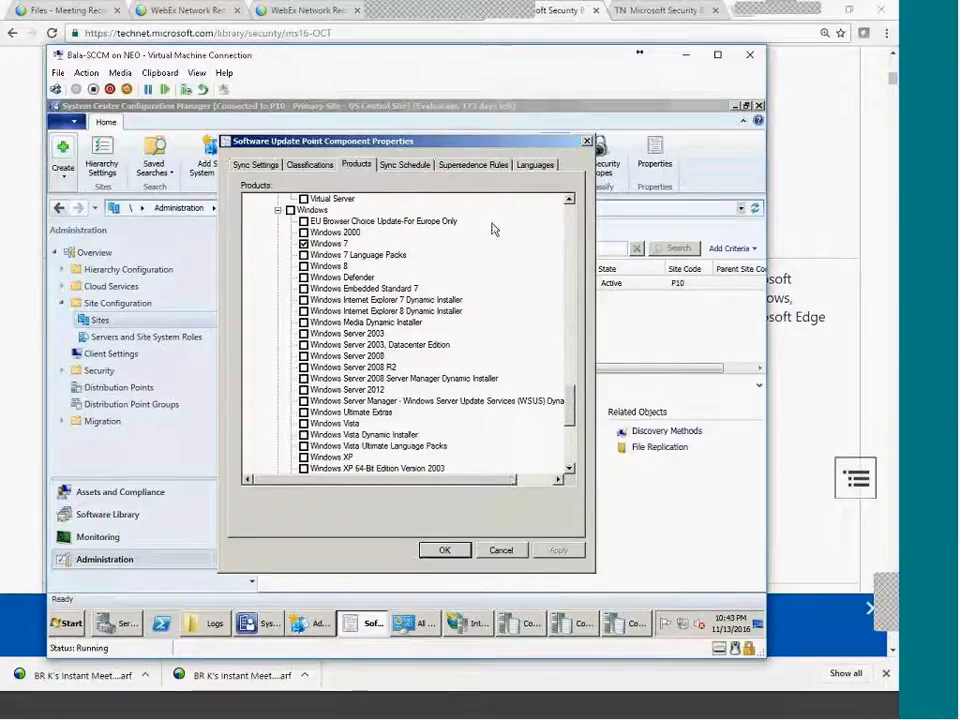
Change the sync schedule to run every 1 Hours, then apply and confirm.
left_click(416, 165)
left_click(474, 165)
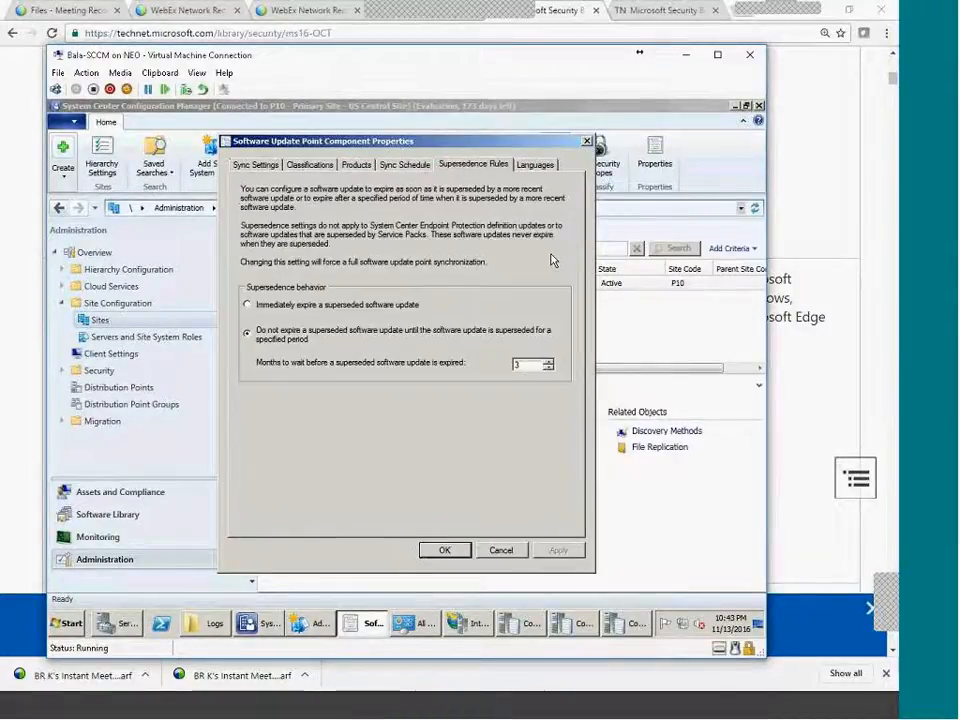
left_click(404, 165)
left_click_drag(369, 287, 285, 281)
type("1")
left_click(443, 287)
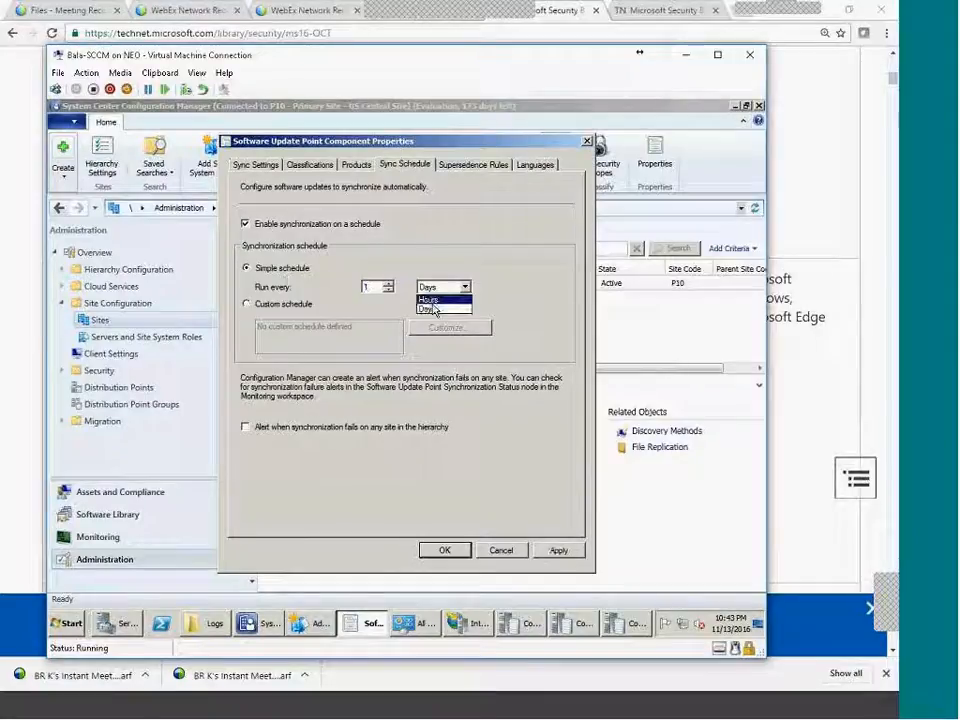
left_click(430, 311)
left_click(558, 551)
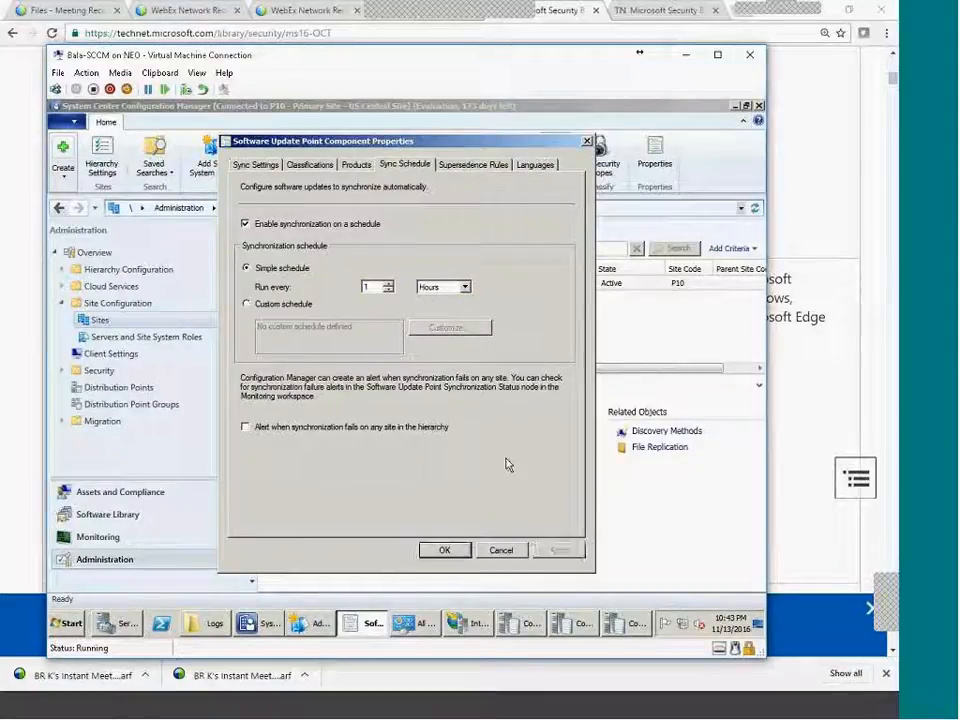
left_click(445, 551)
left_click(498, 634)
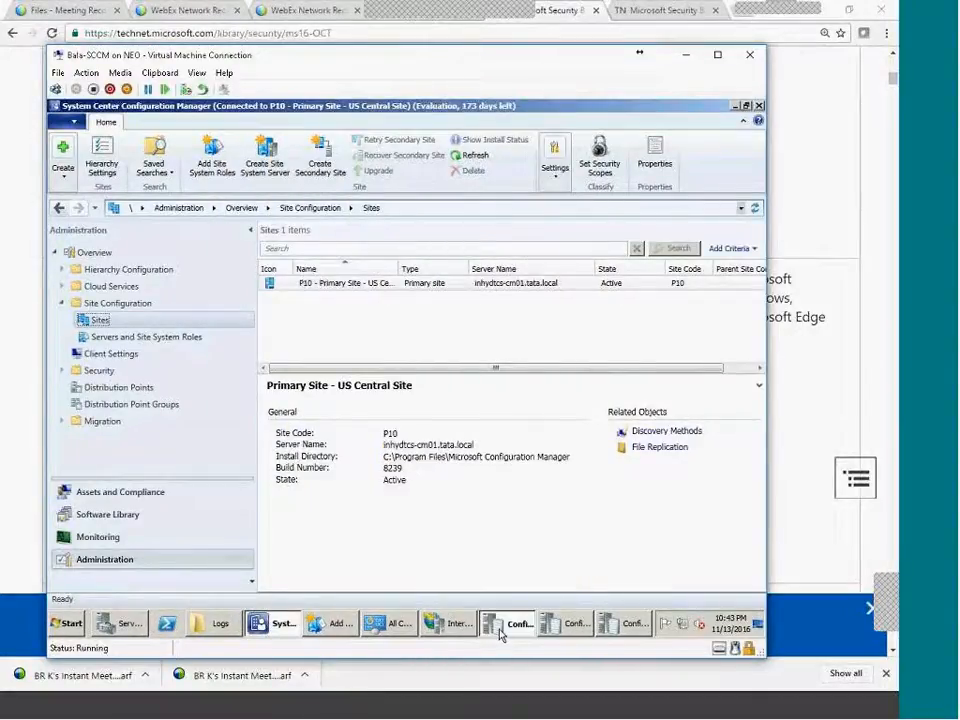
Check the next scheduled retry and latest WSUS sync entries across the wsyncmgr, WSUSCtrl and WCM logs.
left_click(369, 431)
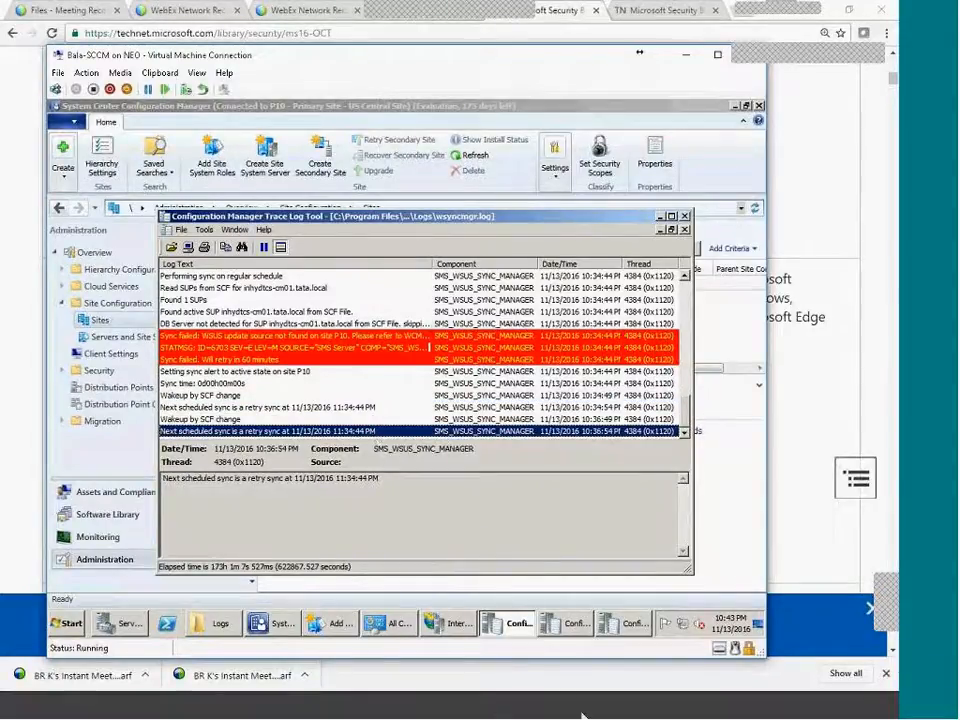
left_click(565, 628)
left_click(636, 624)
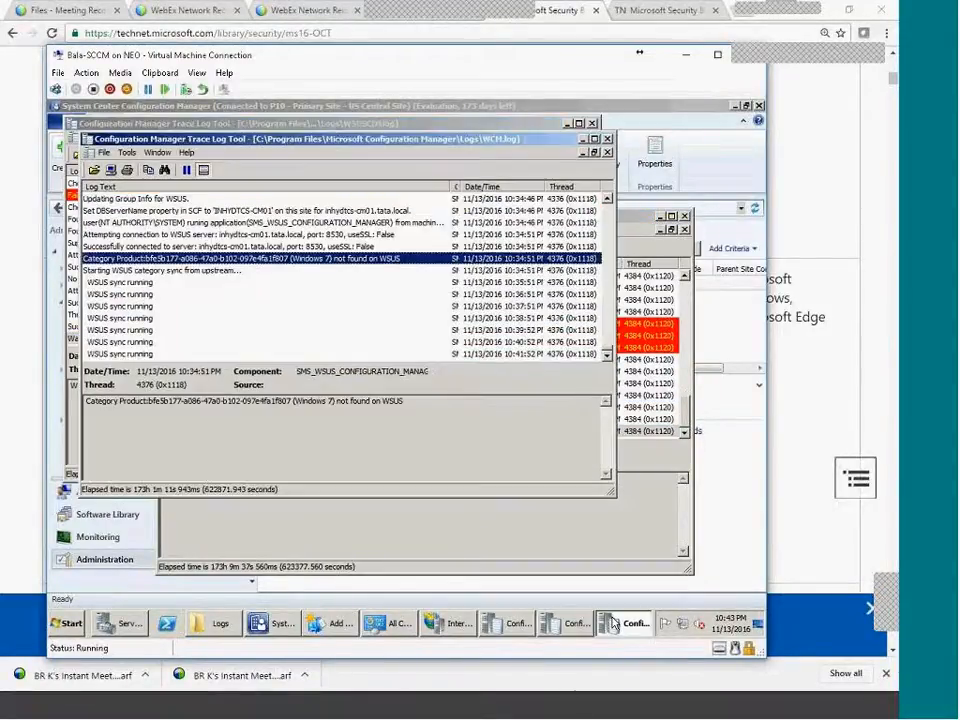
left_click(174, 354)
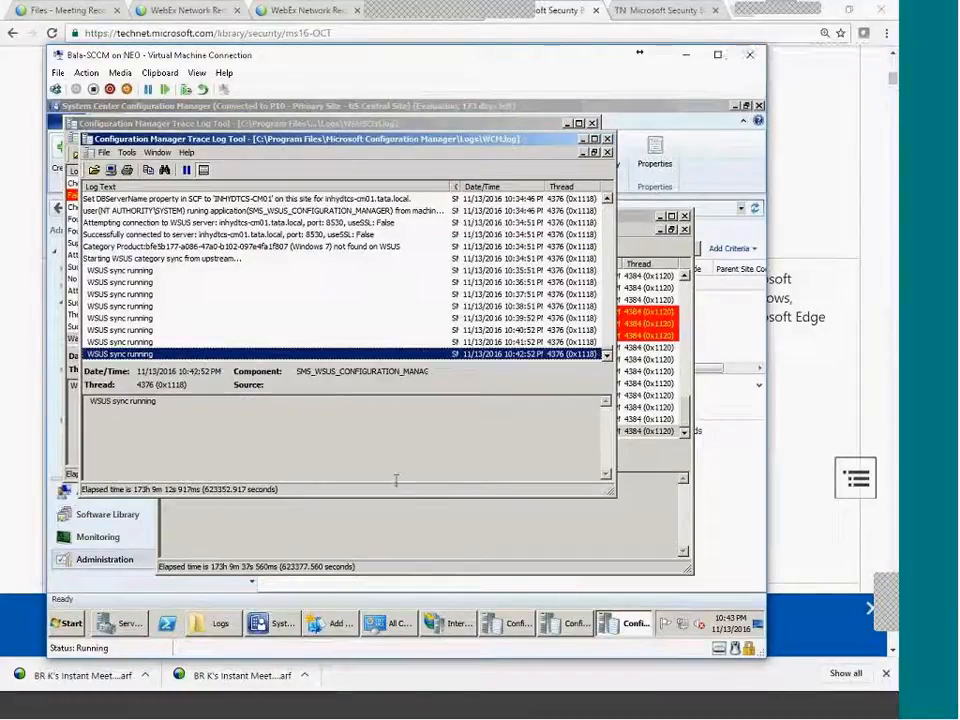
left_click(410, 540)
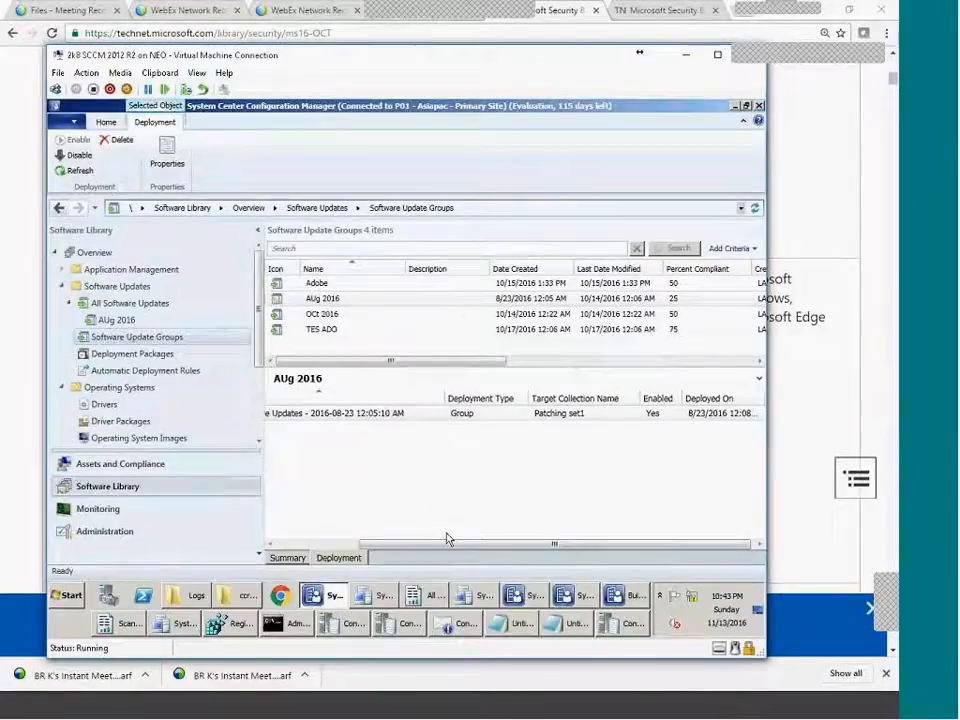
left_click_drag(447, 539, 270, 542)
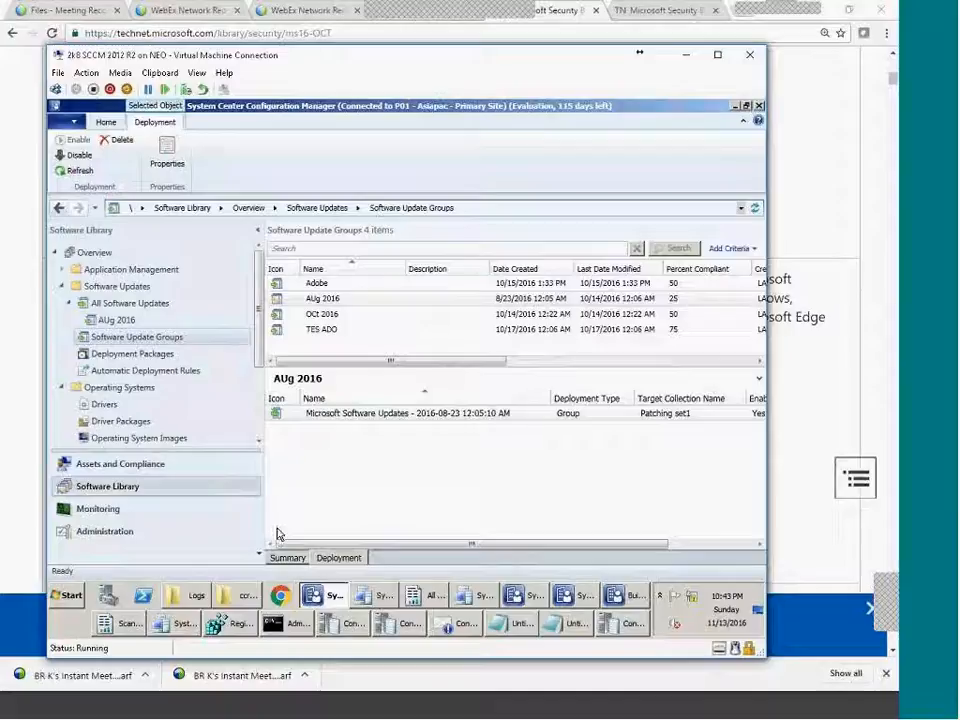
Show all software updates on P01, page down the list and enlarge the rows area.
mouse_move(515, 623)
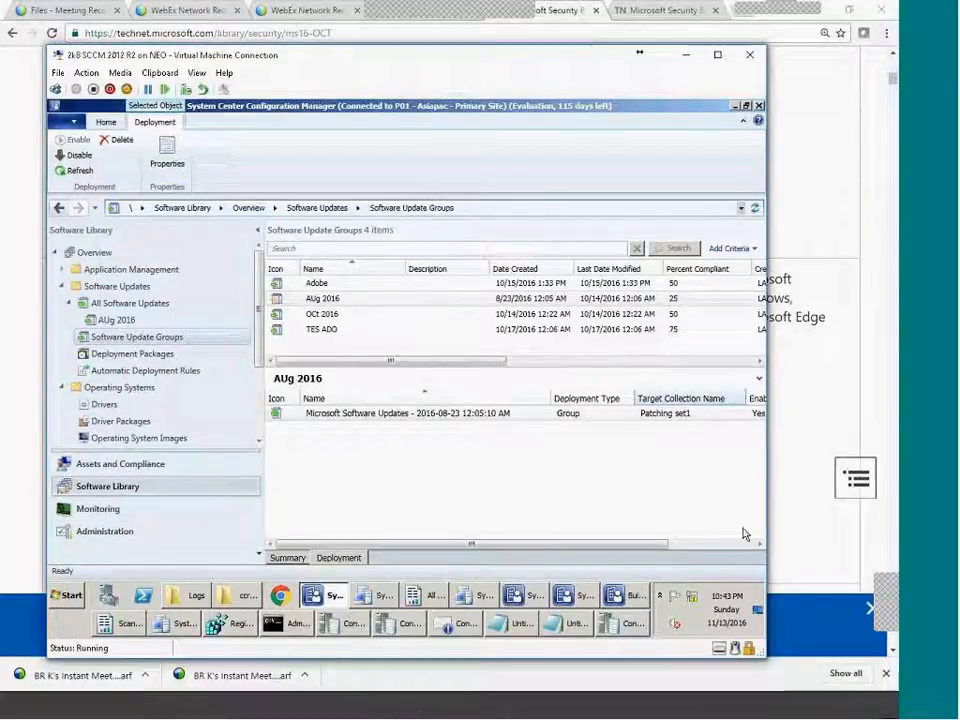
left_click(149, 309)
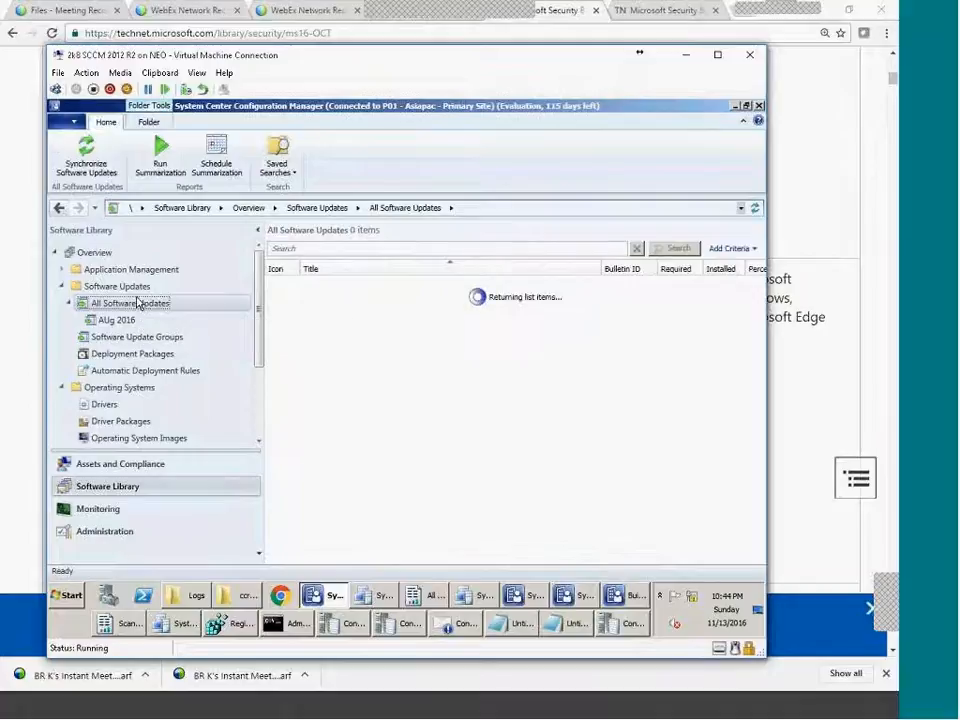
left_click(762, 316)
left_click(762, 319)
left_click(761, 319)
left_click(761, 319)
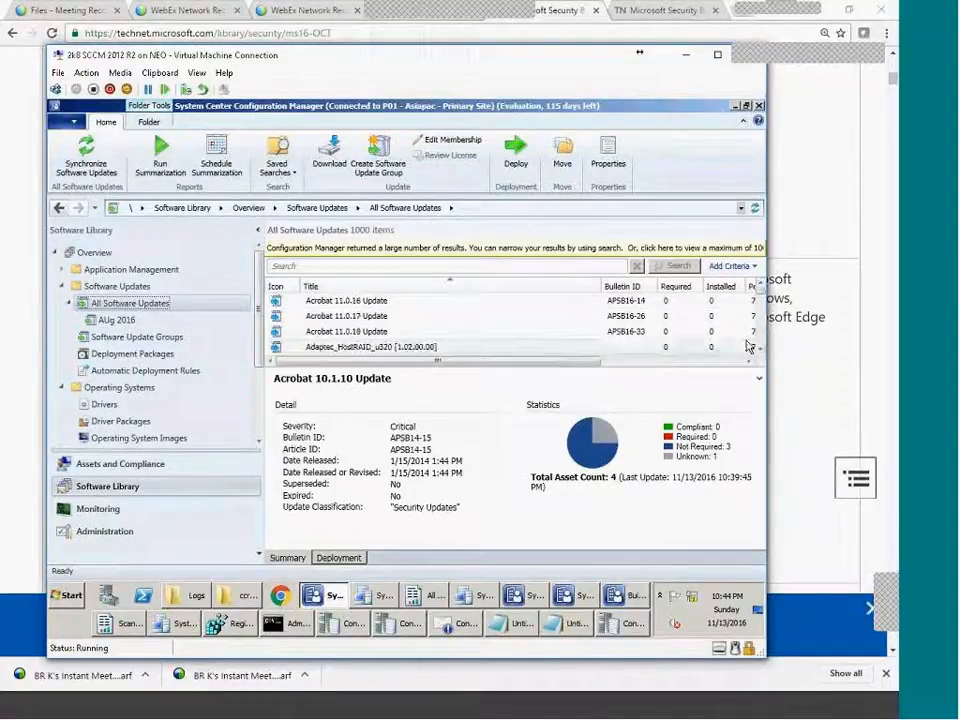
left_click(761, 335)
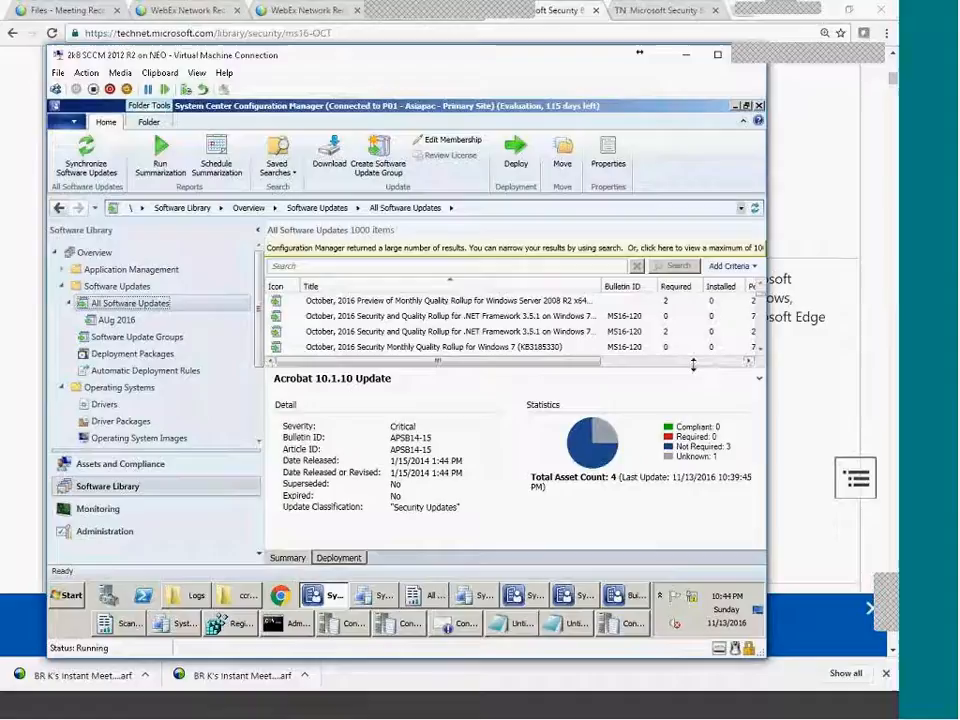
left_click_drag(706, 449, 704, 447)
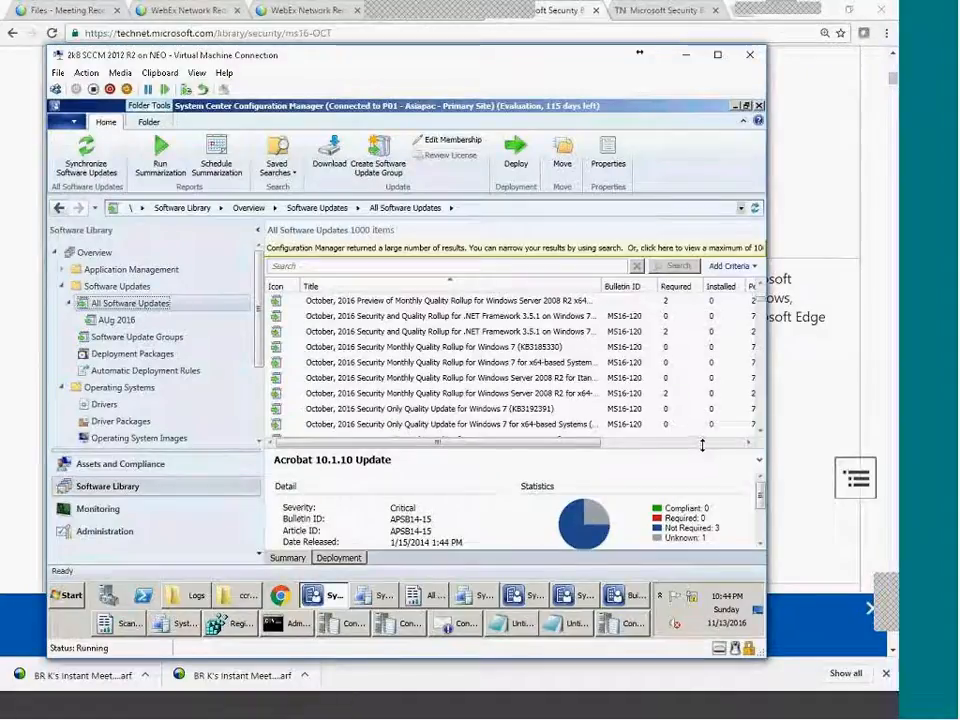
scroll(449, 373, "down", 5)
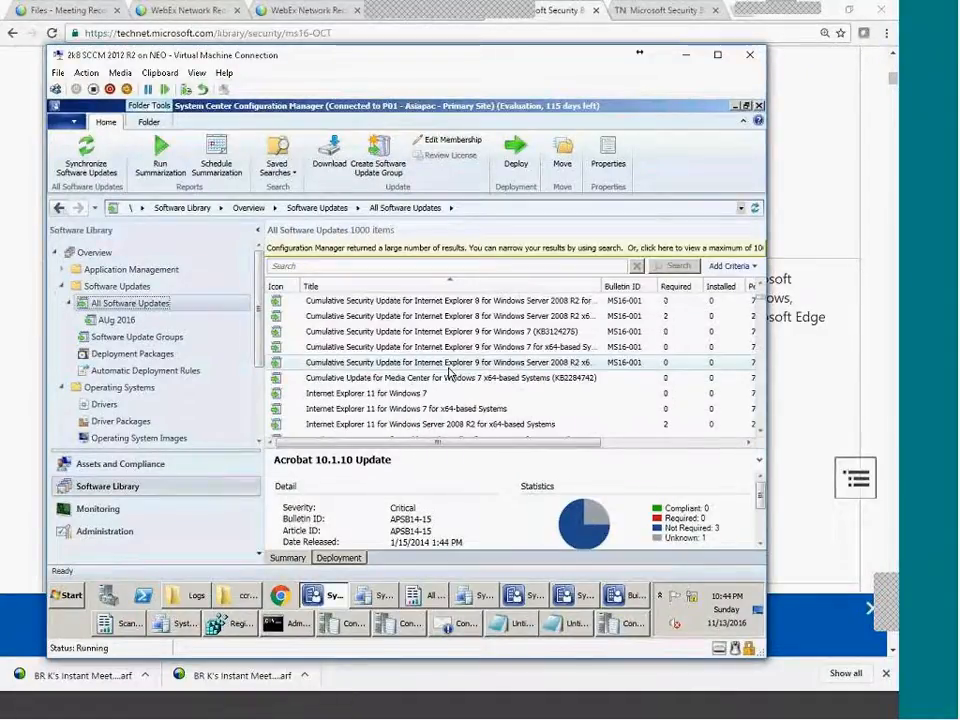
scroll(449, 373, "down", 2)
Inspect details of the October 2016 Windows 7 preview rollup KB3192403 and browse nearby updates.
left_click(401, 350)
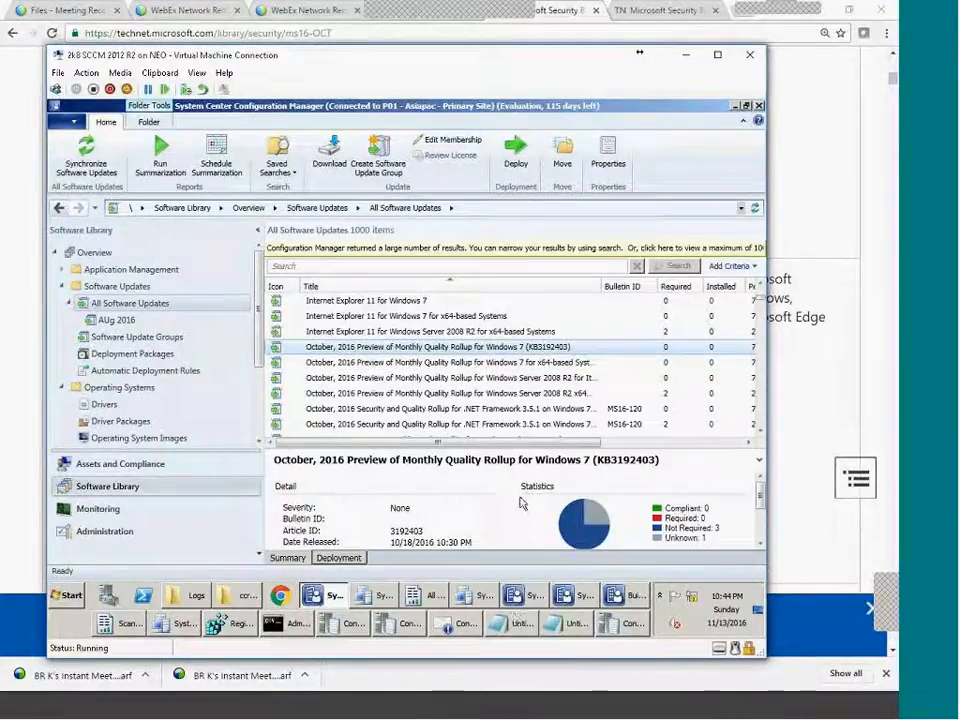
left_click(758, 431)
left_click(762, 431)
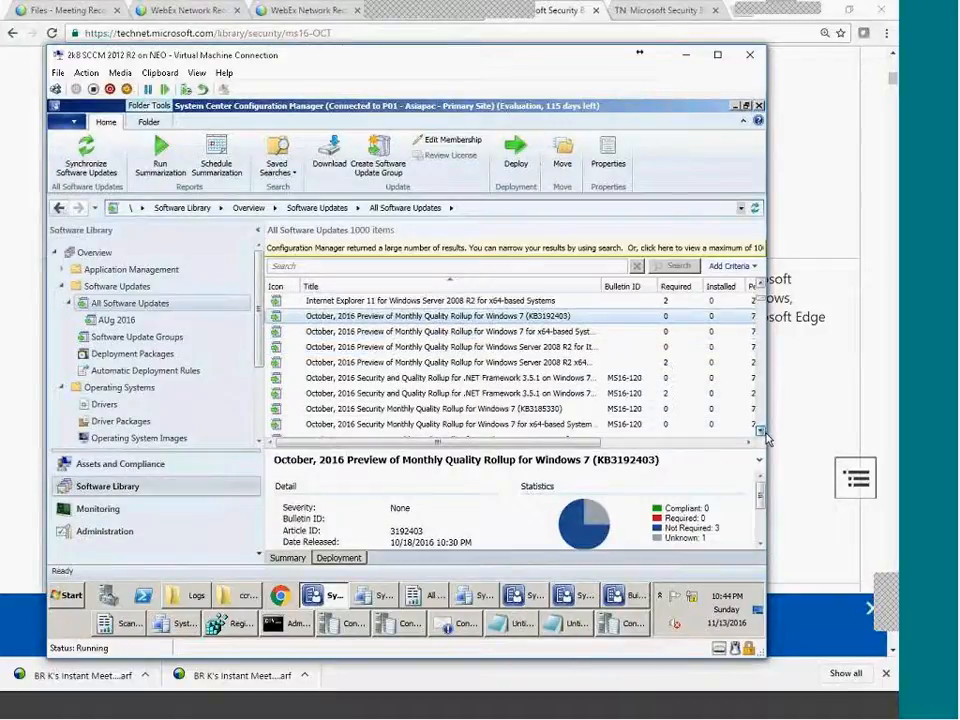
left_click(762, 431)
left_click(762, 431)
left_click(762, 431)
left_click(762, 431)
left_click(762, 431)
left_click(762, 431)
left_click(762, 431)
scroll(765, 435, "down", 3)
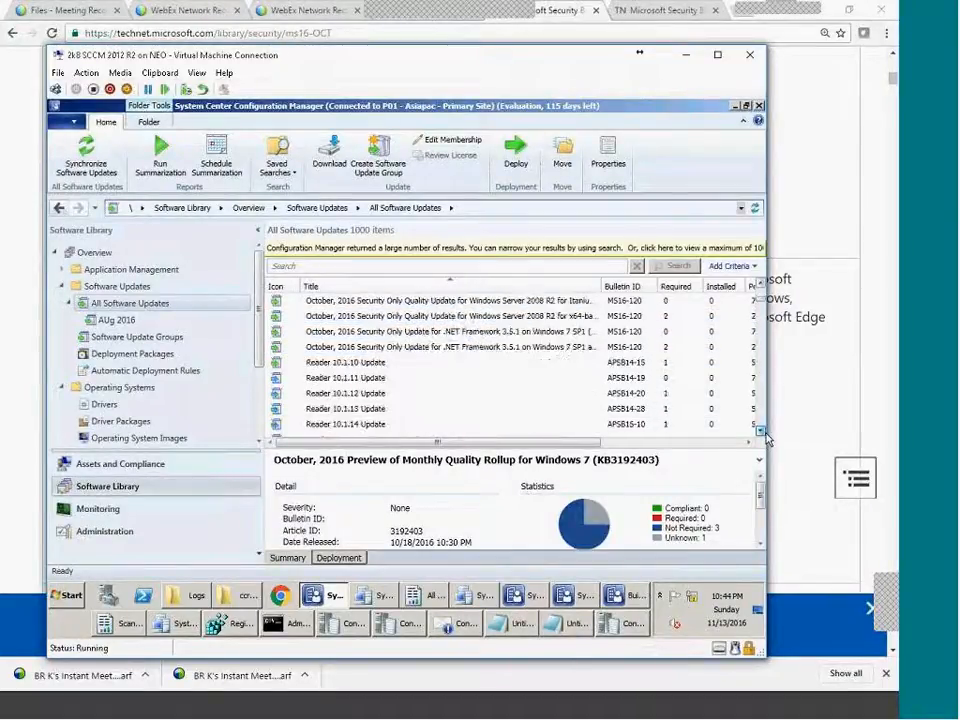
scroll(506, 341, "up", 1)
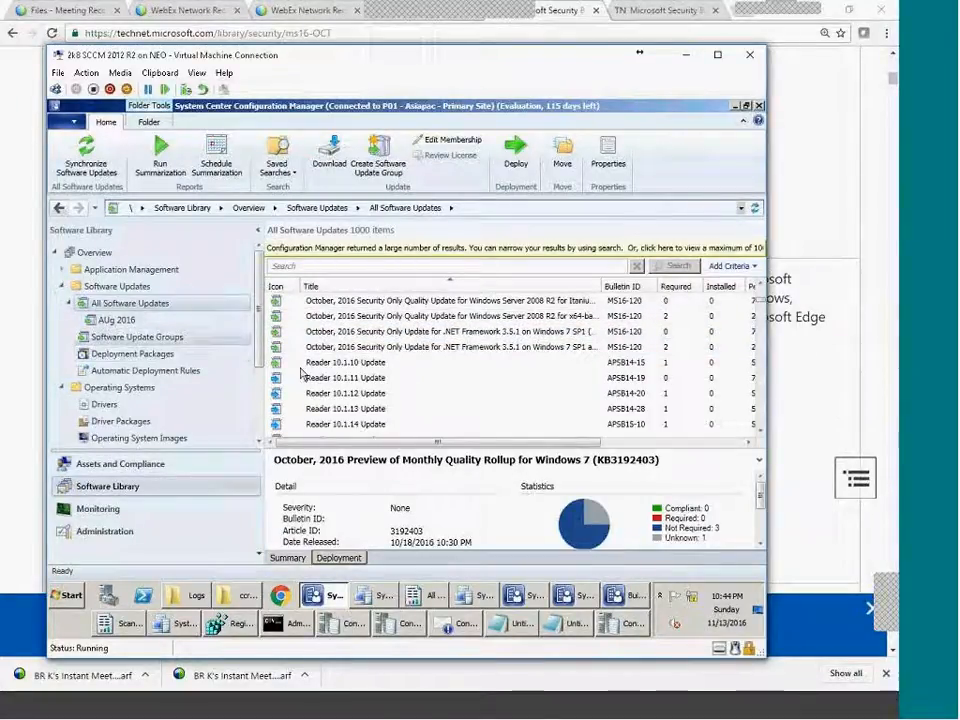
left_click(762, 288)
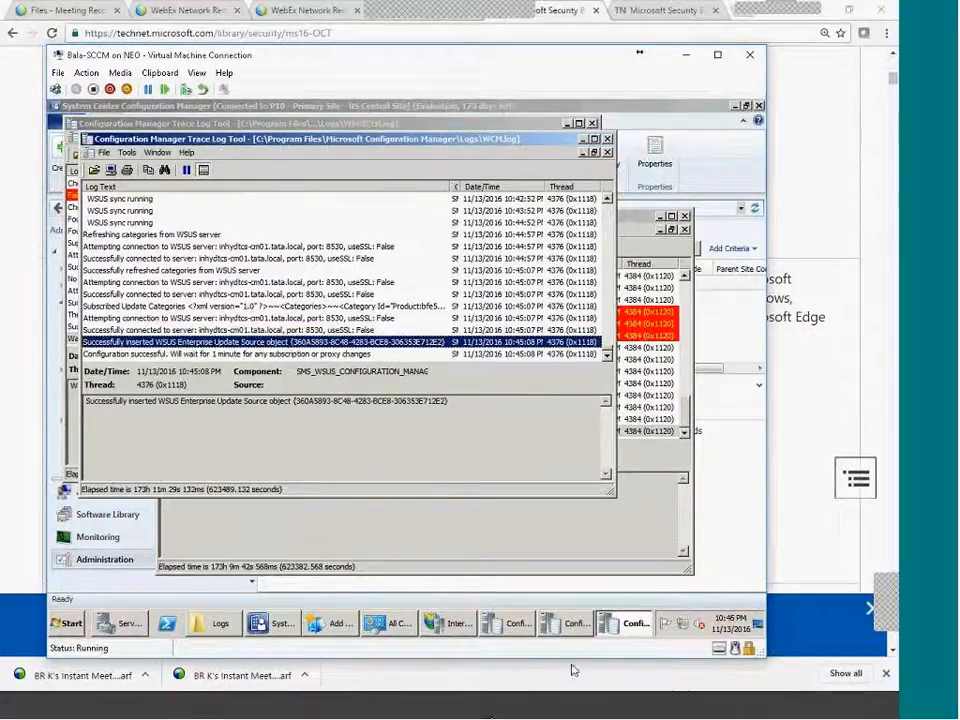
Review the WSUSCtrl, wsyncmgr and WCM logs, noting WCM's configuration-successful entry, and the IIS sites.
left_click(573, 630)
left_click(507, 628)
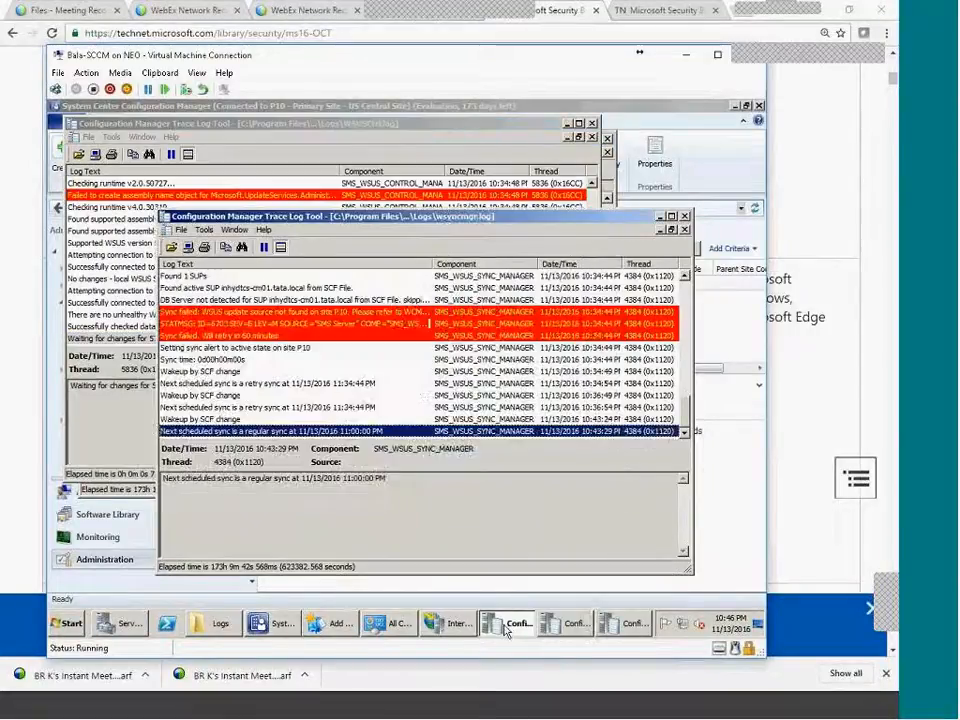
left_click(567, 622)
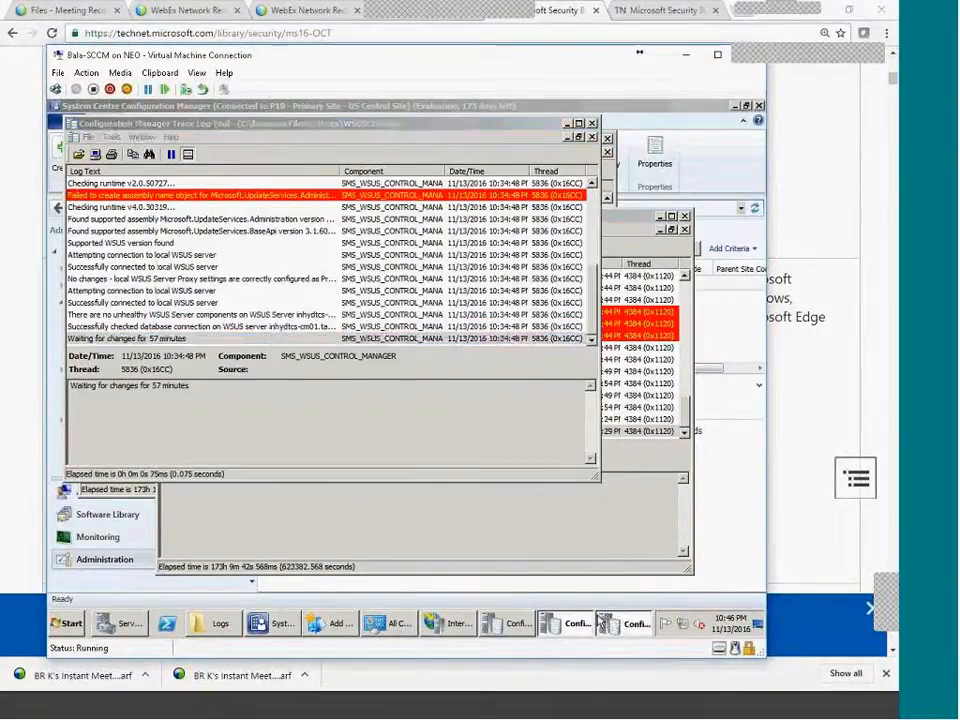
left_click(623, 623)
left_click(254, 355)
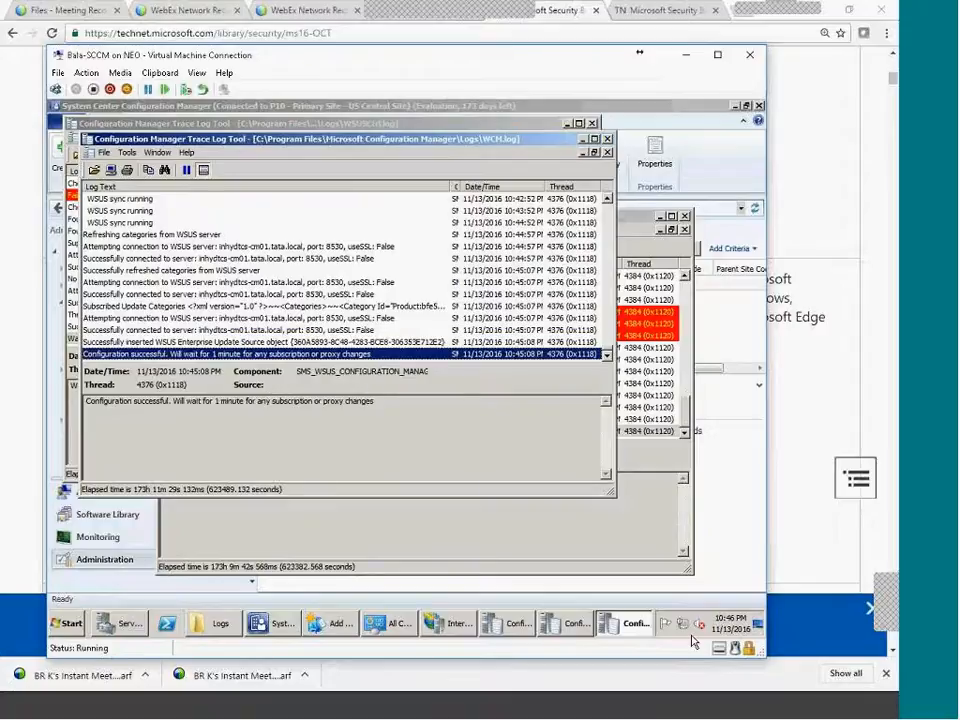
left_click(517, 623)
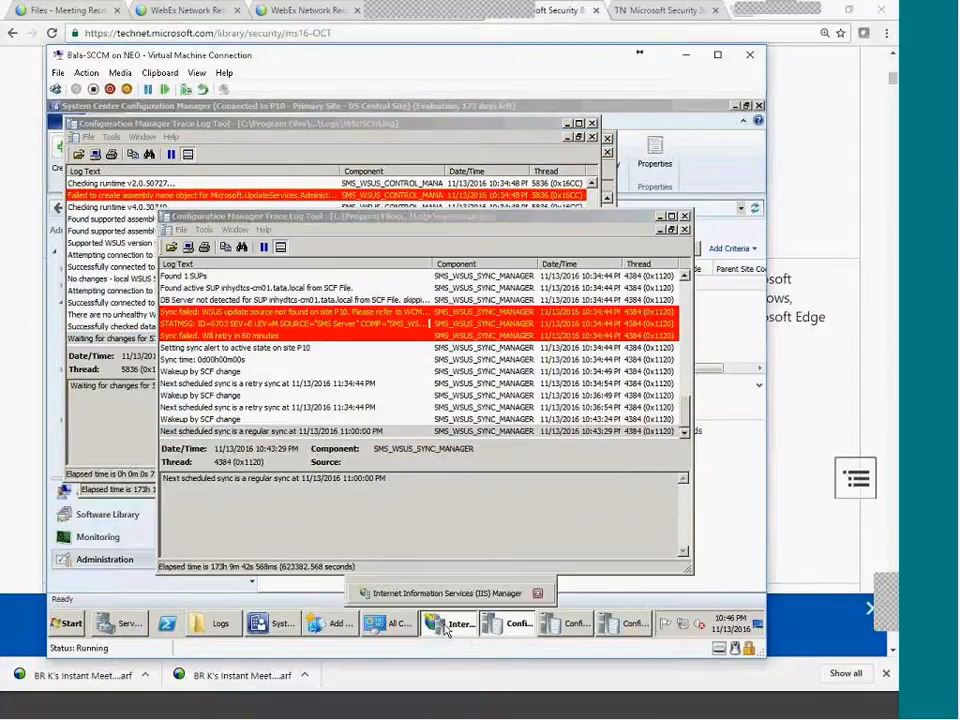
left_click(448, 623)
In the Sites list, open the actions menu for the P10 primary site.
left_click(283, 625)
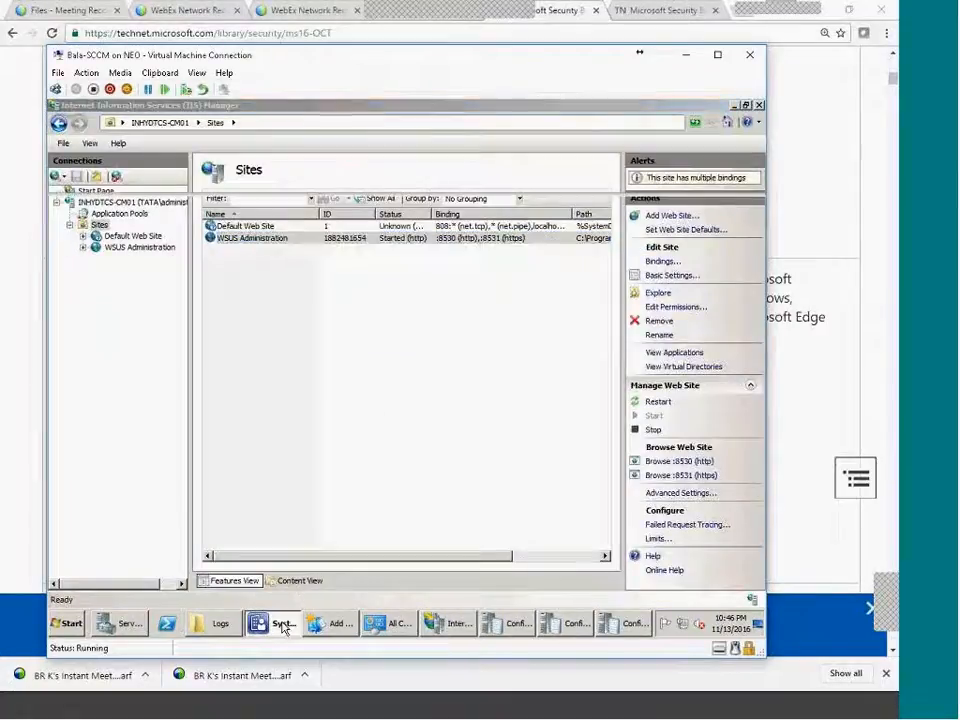
right_click(376, 286)
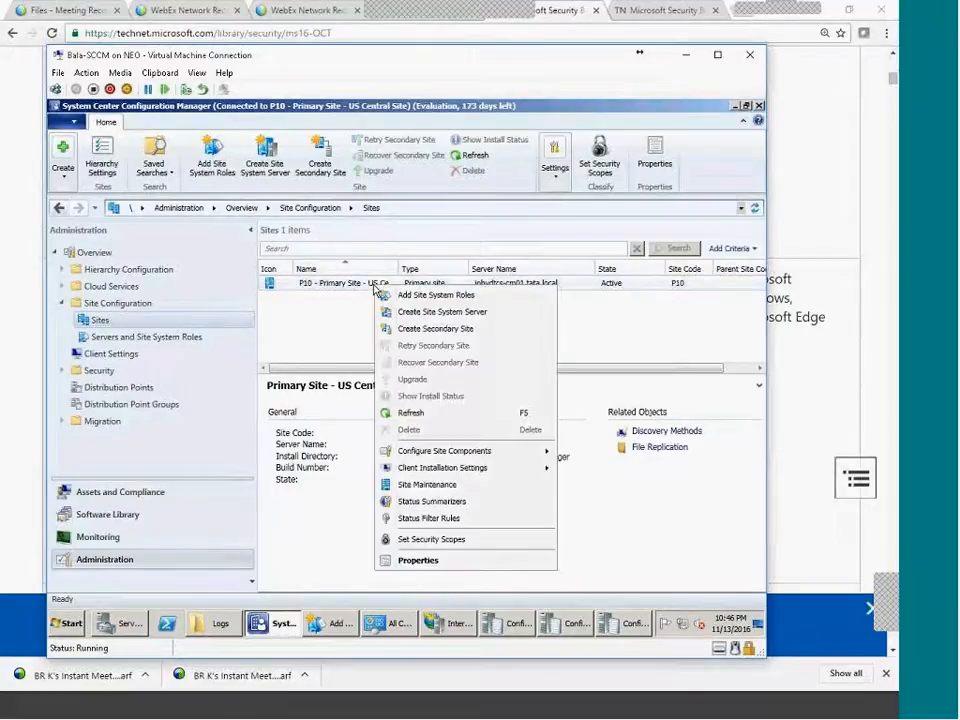
mouse_move(453, 472)
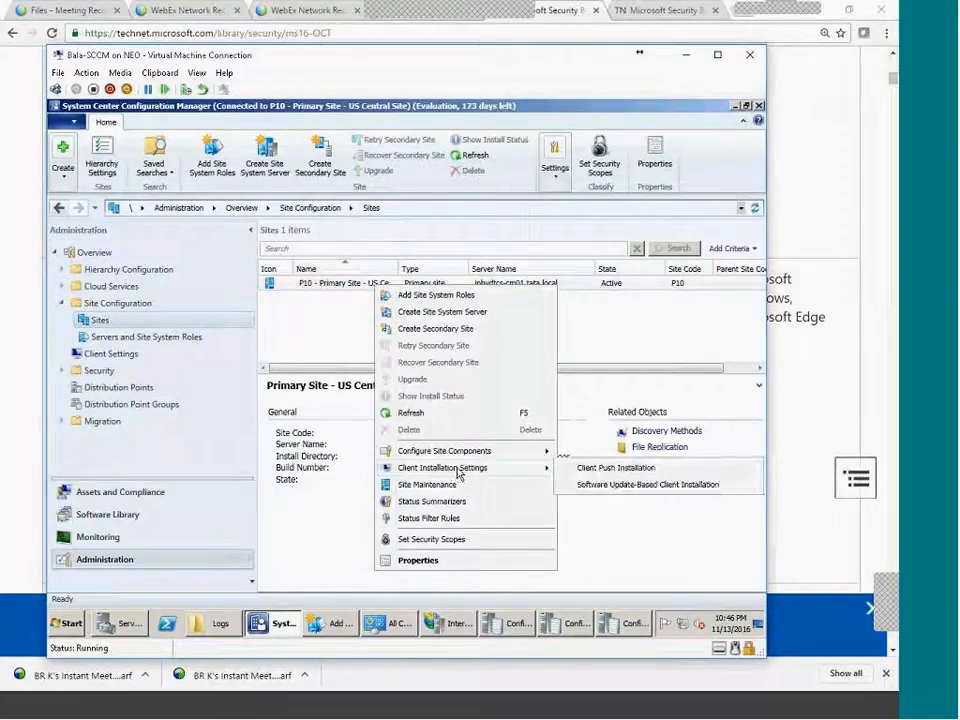
Open Software Update Point properties and browse its classifications and product list.
left_click(595, 484)
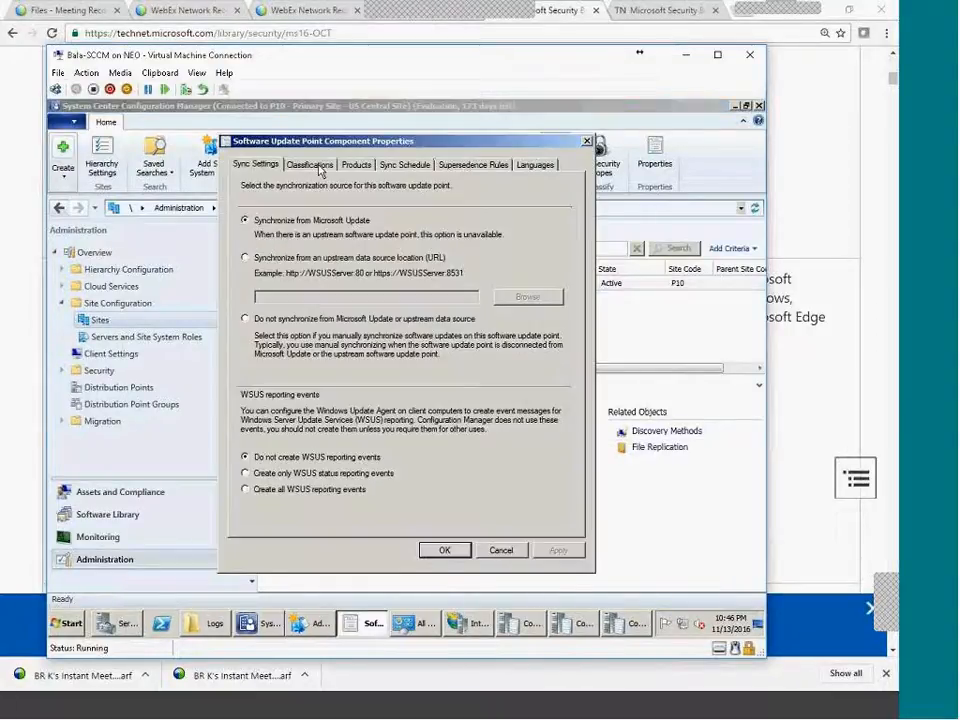
left_click(319, 166)
left_click(368, 165)
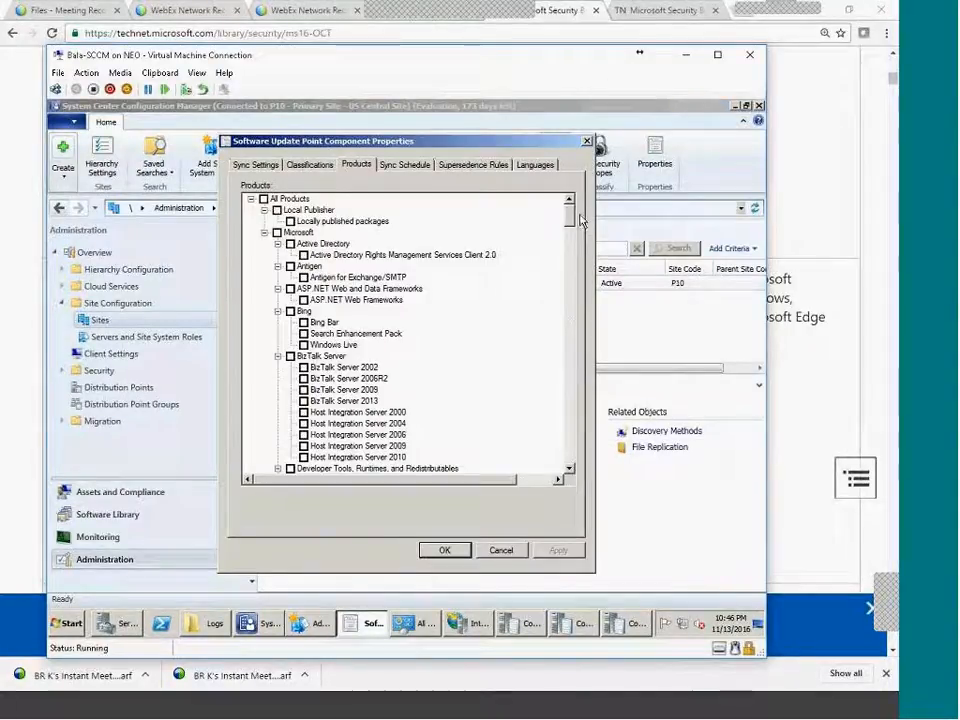
scroll(571, 226, "down", 3)
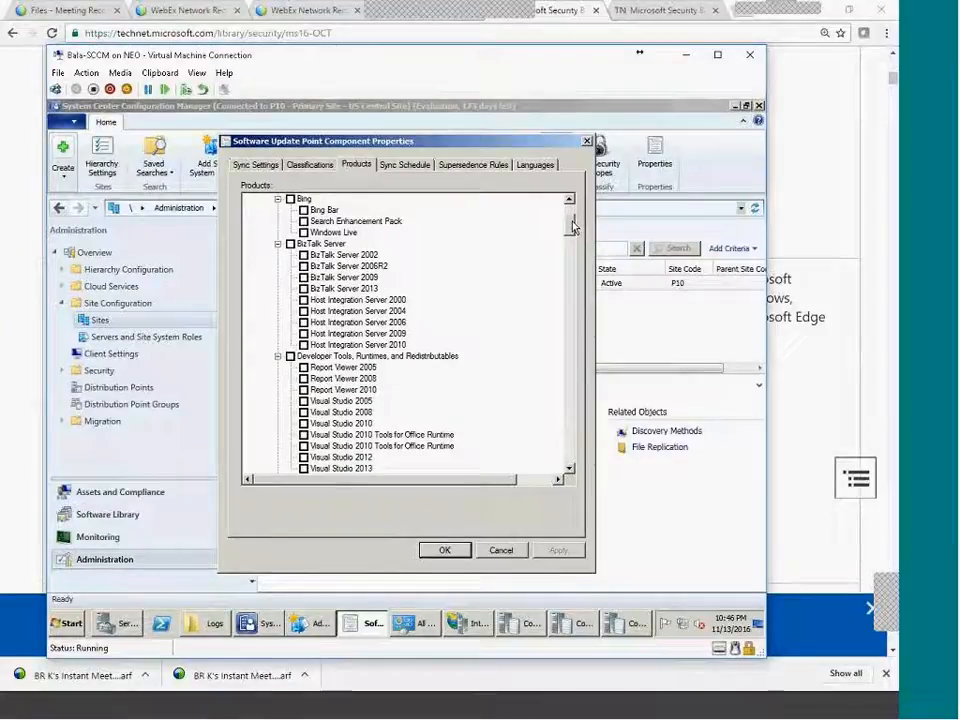
scroll(573, 226, "down", 6)
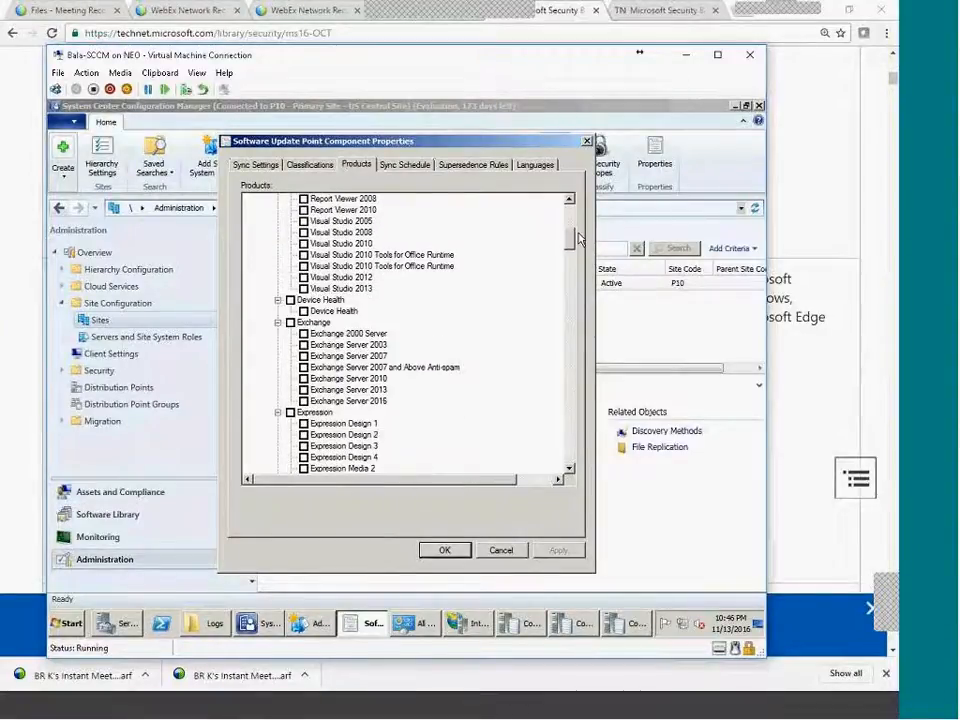
left_click_drag(578, 238, 607, 381)
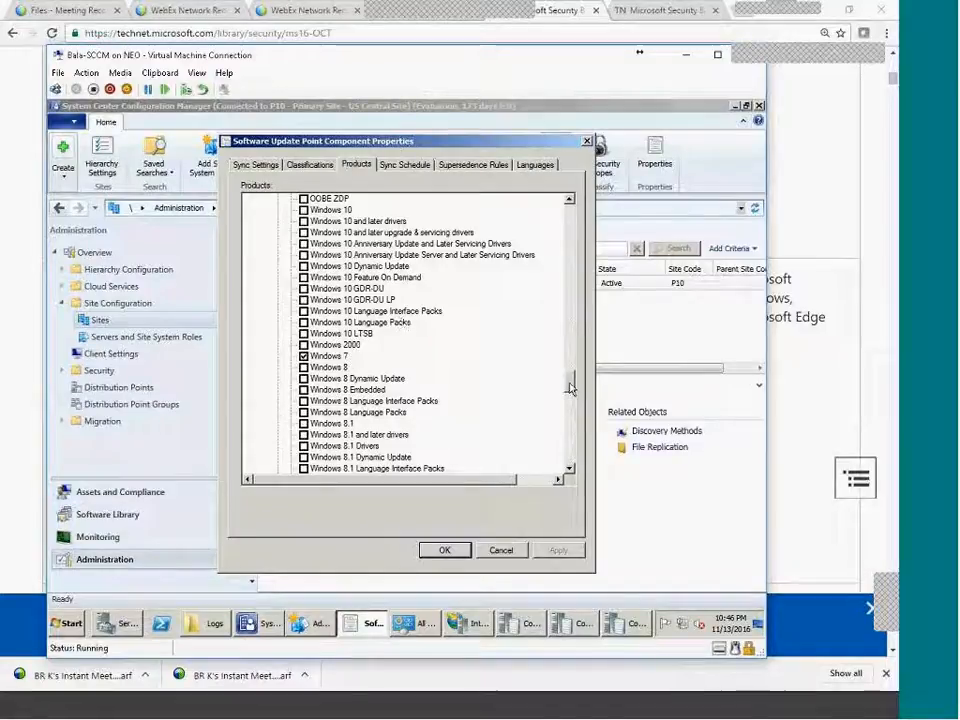
scroll(571, 387, "up", 1)
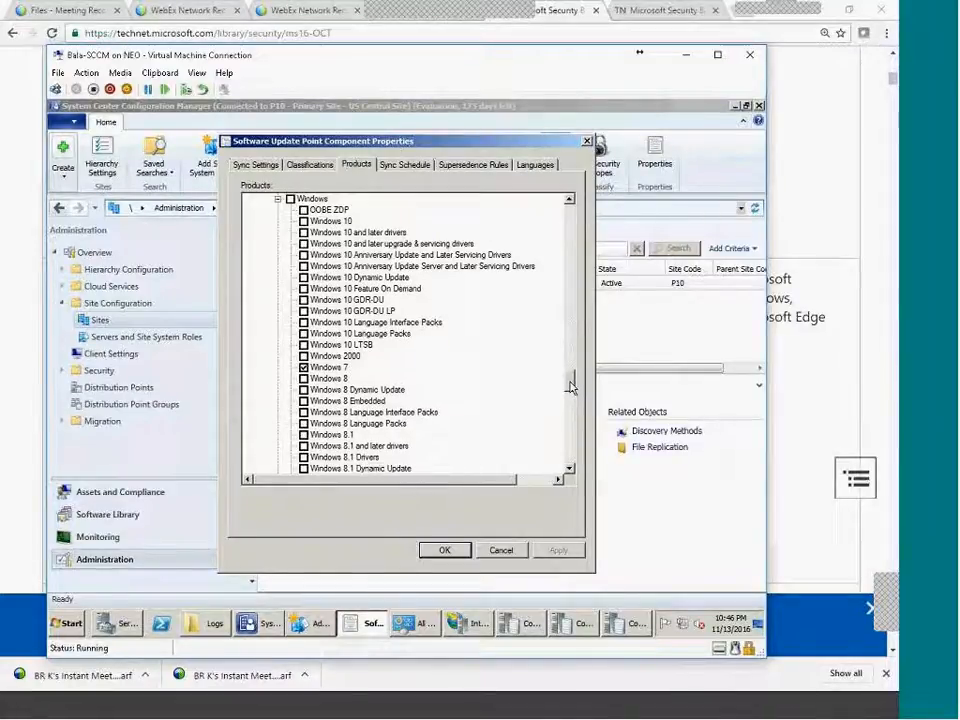
scroll(571, 386, "up", 4)
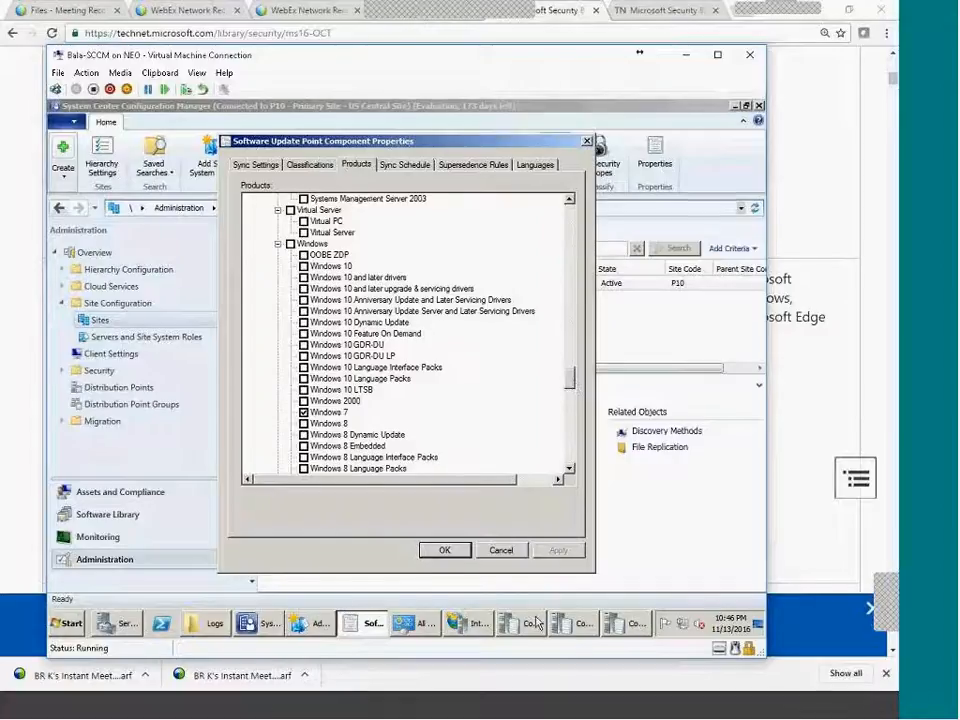
left_click(70, 621)
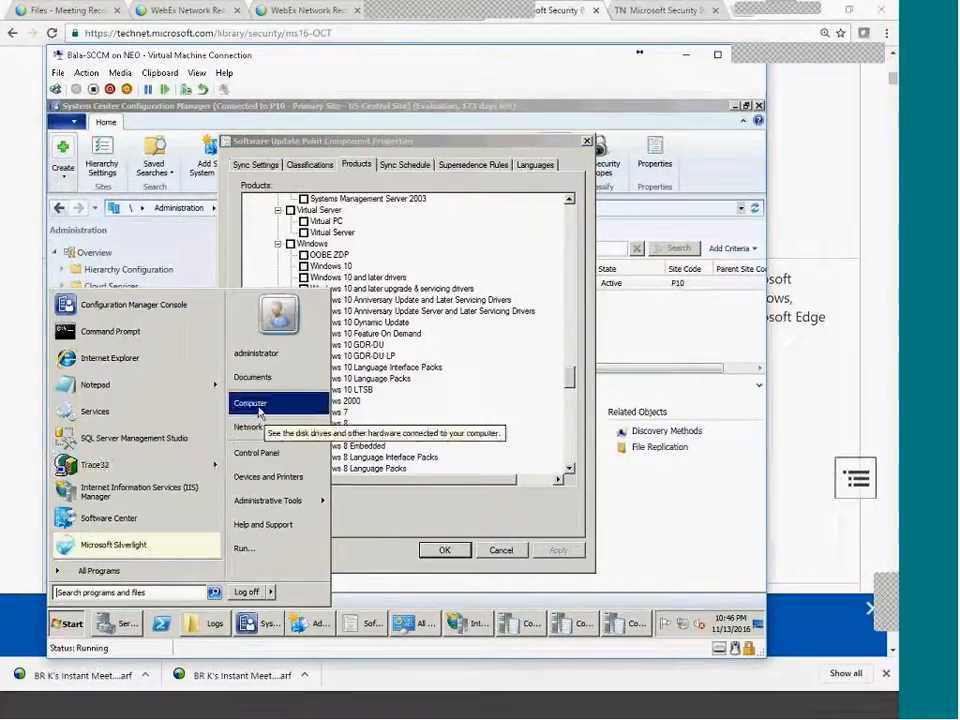
left_click(420, 508)
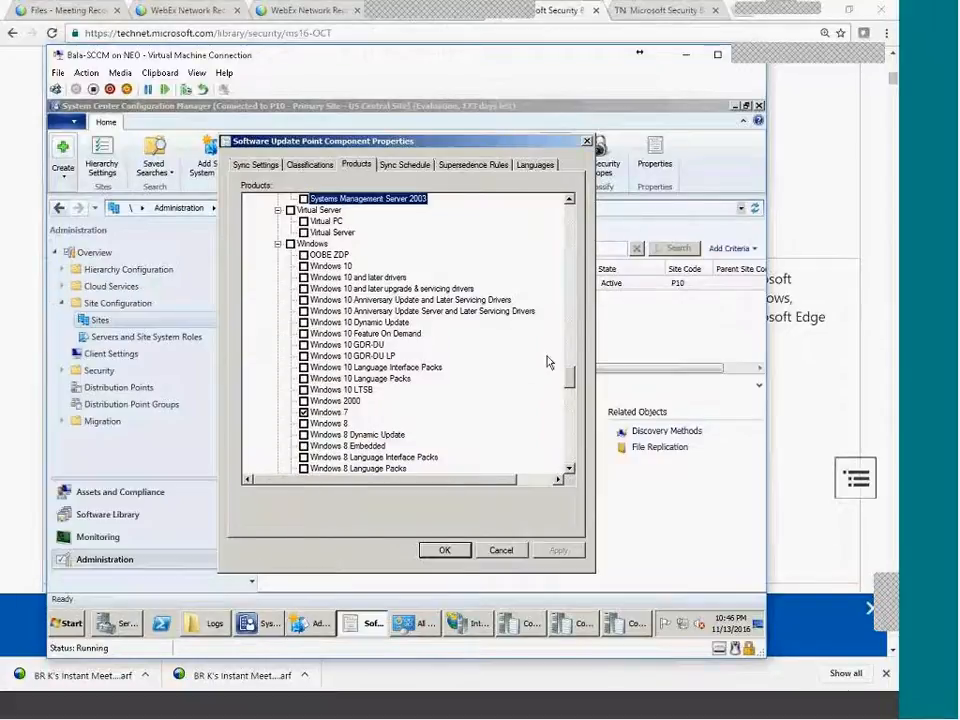
Tick Windows 10 in the synchronized products alongside Windows 7.
left_click_drag(572, 381, 566, 222)
left_click_drag(588, 370, 591, 397)
scroll(345, 305, "up", 2)
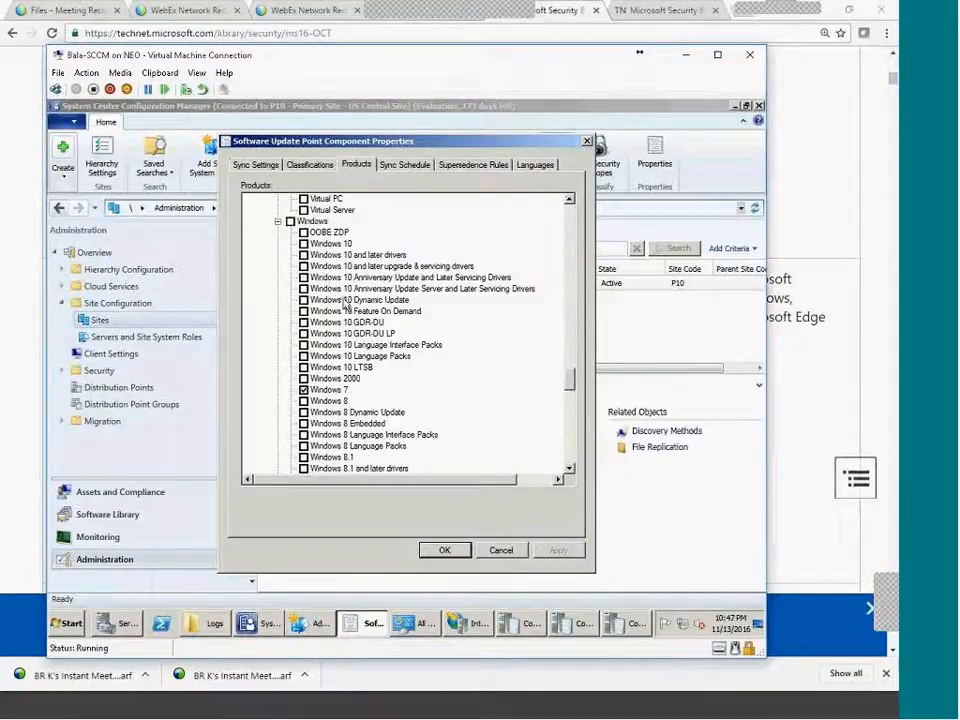
left_click(304, 244)
scroll(367, 399, "down", 5)
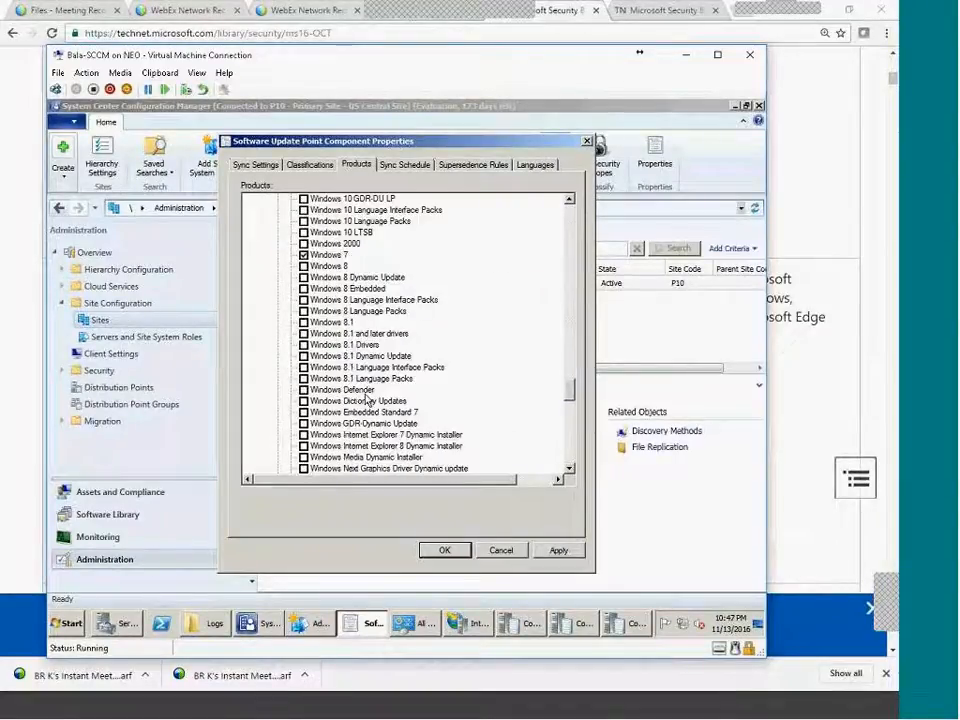
scroll(365, 399, "down", 7)
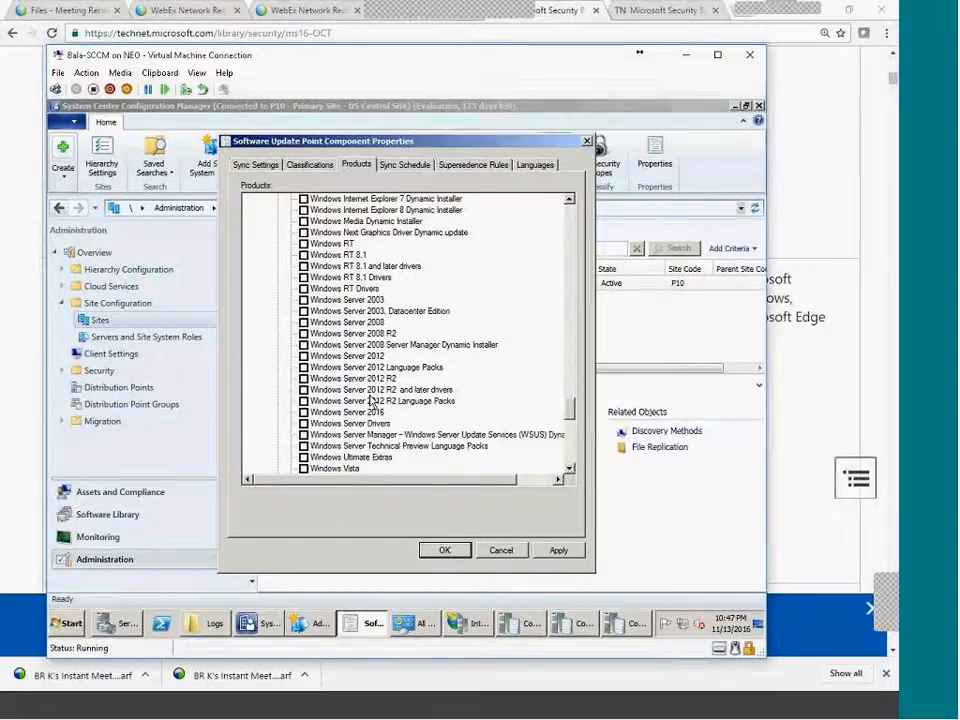
scroll(361, 399, "down", 7)
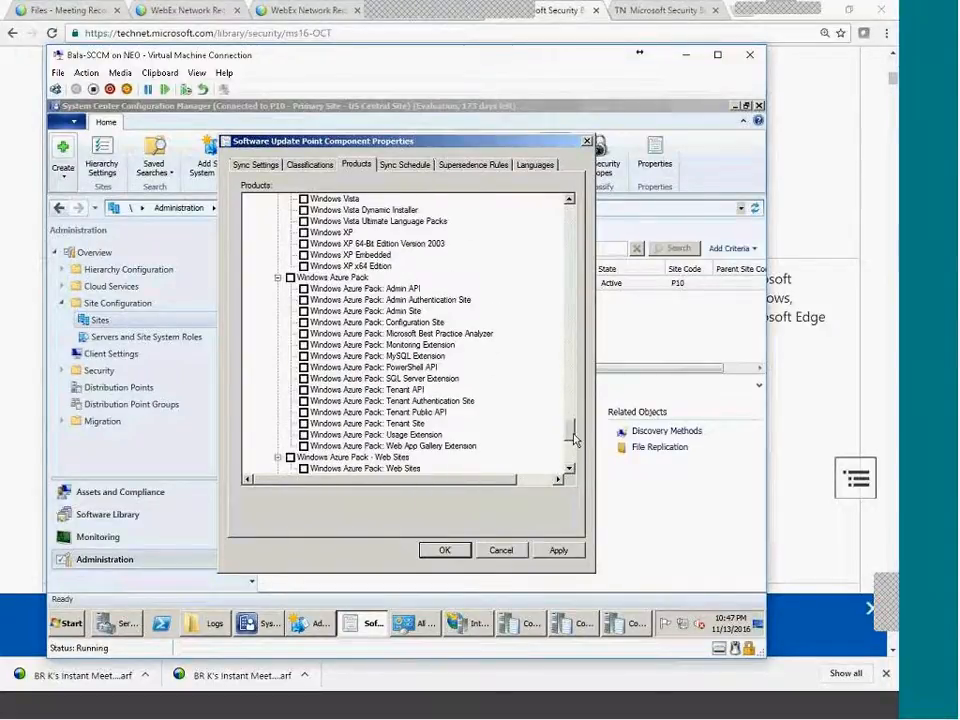
left_click_drag(574, 437, 568, 212)
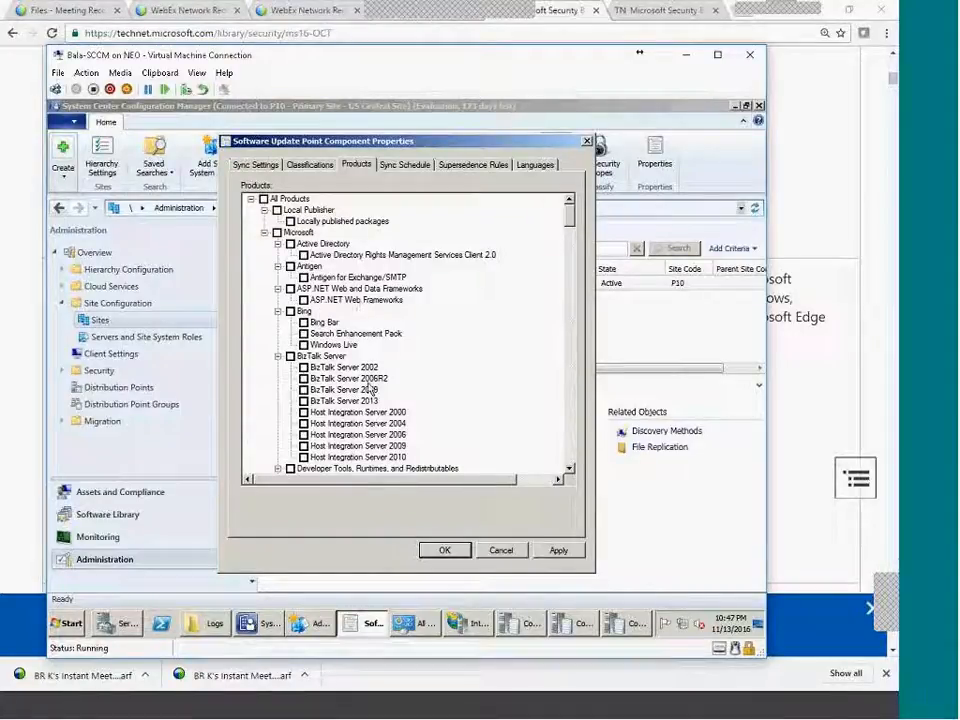
Tick Visual Studio 2013, Visual Studio 2012, Forefront Identity Manager 2010 and Forefront Endpoint Protection 2010.
scroll(368, 388, "down", 5)
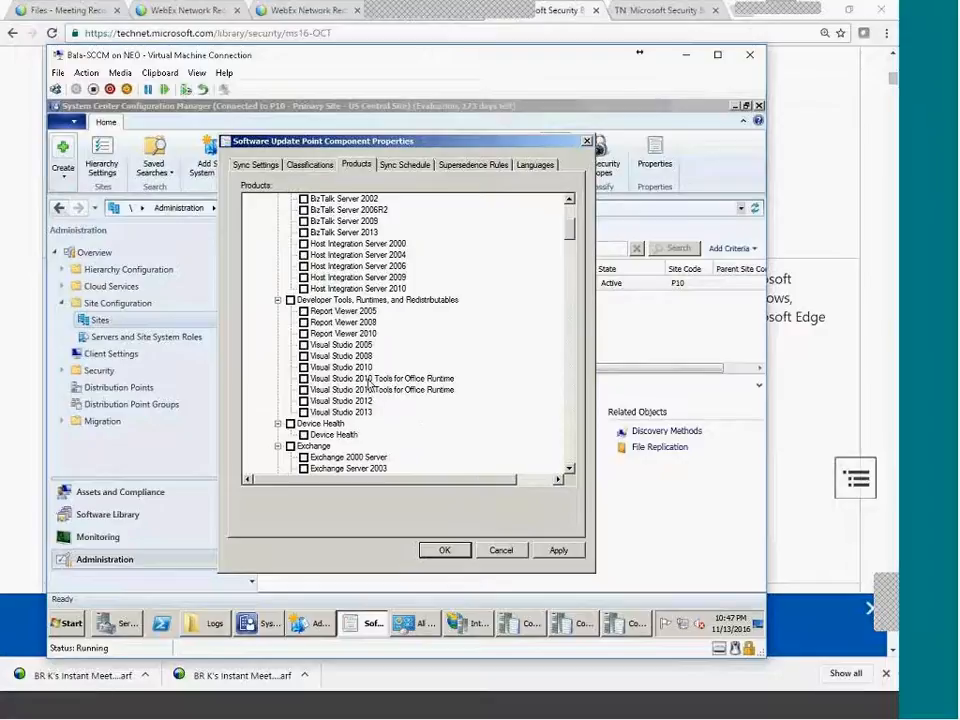
left_click(303, 412)
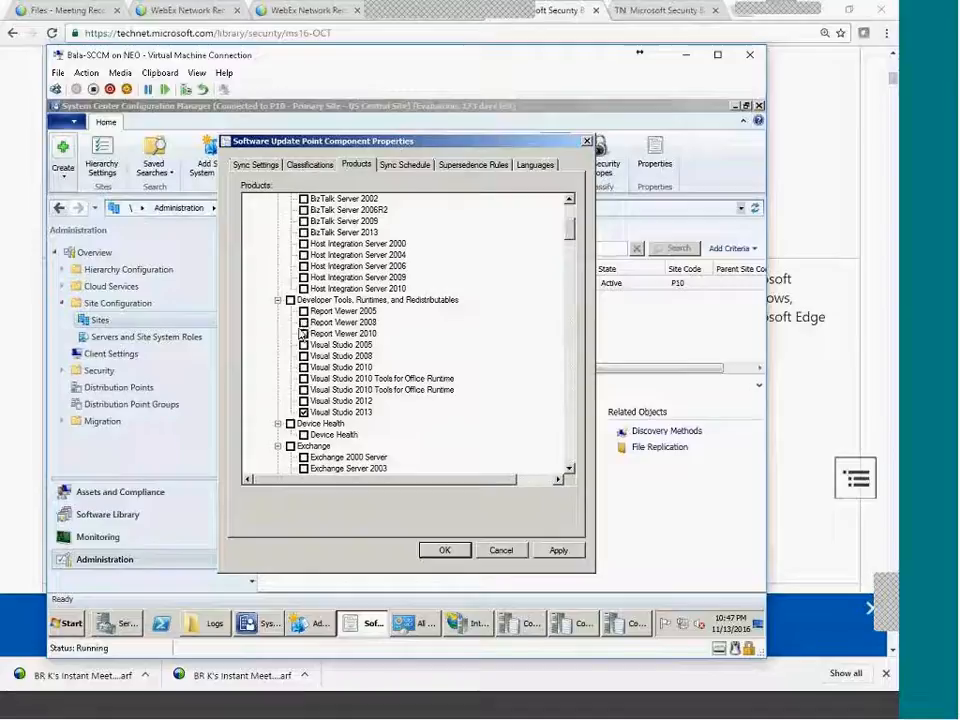
left_click(304, 400)
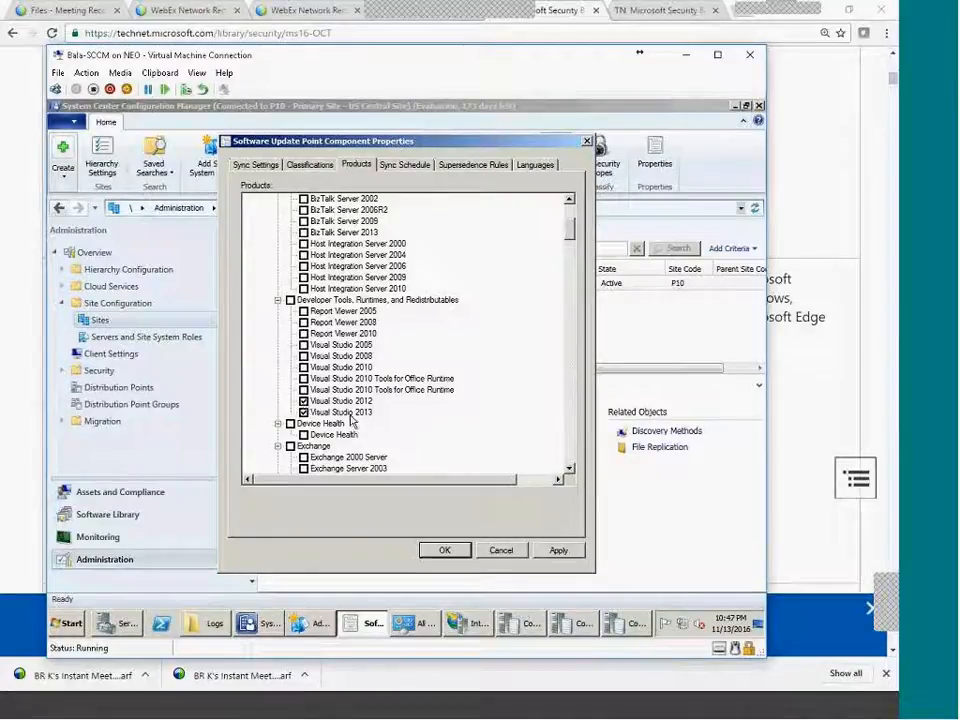
scroll(450, 445, "down", 4)
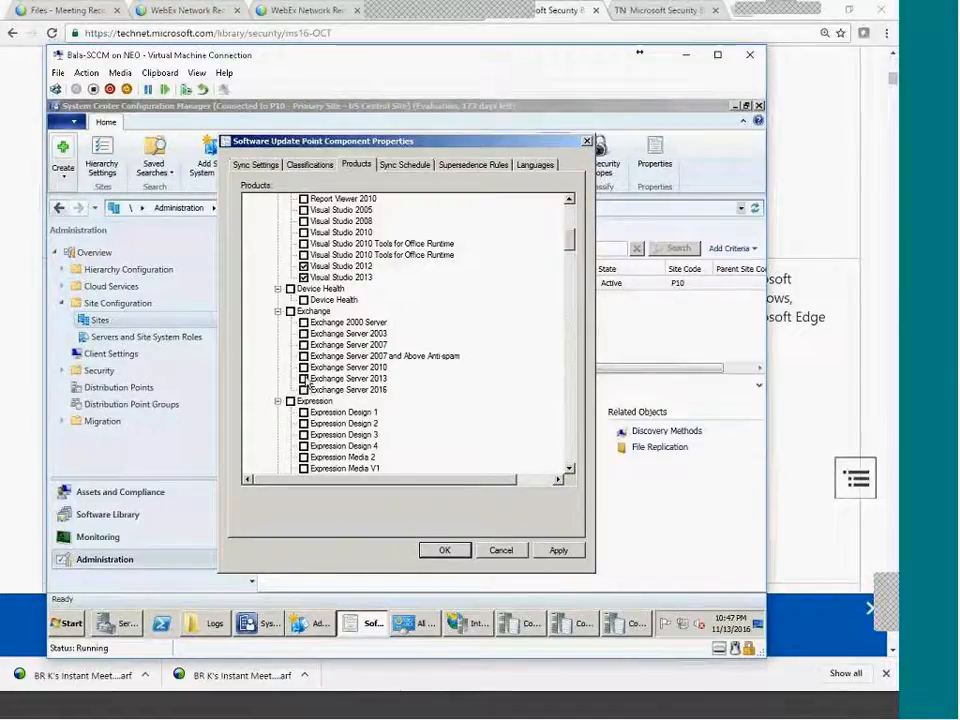
scroll(480, 447, "down", 10)
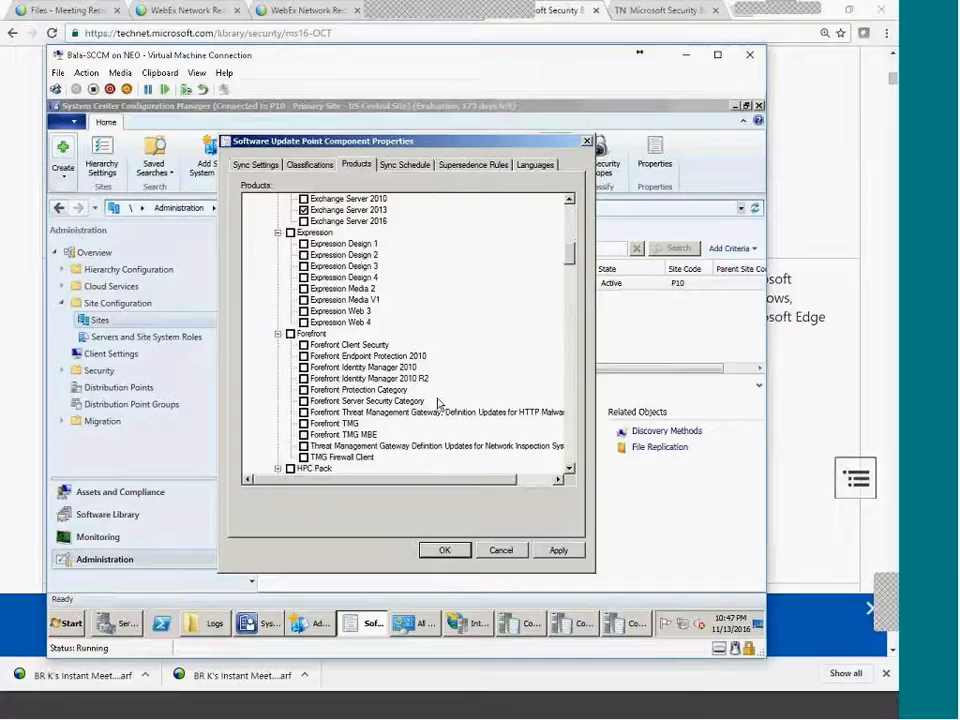
scroll(430, 410, "up", 6)
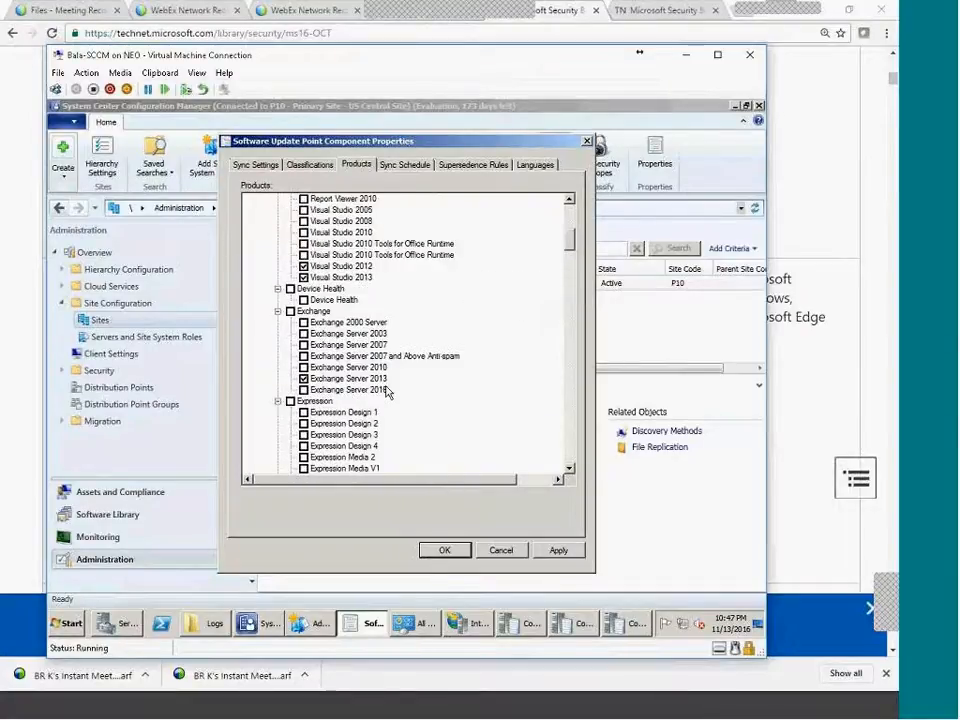
scroll(346, 285, "down", 7)
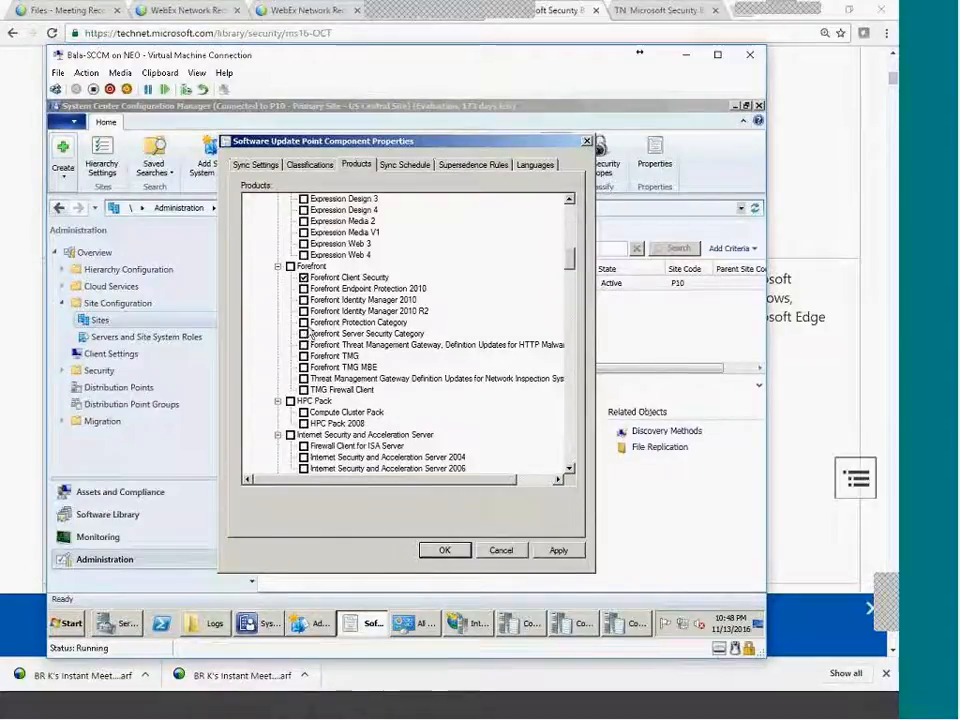
left_click(303, 300)
left_click(303, 288)
Tick Office 2010 and Office 365 Client in the product list.
scroll(349, 343, "up", 3)
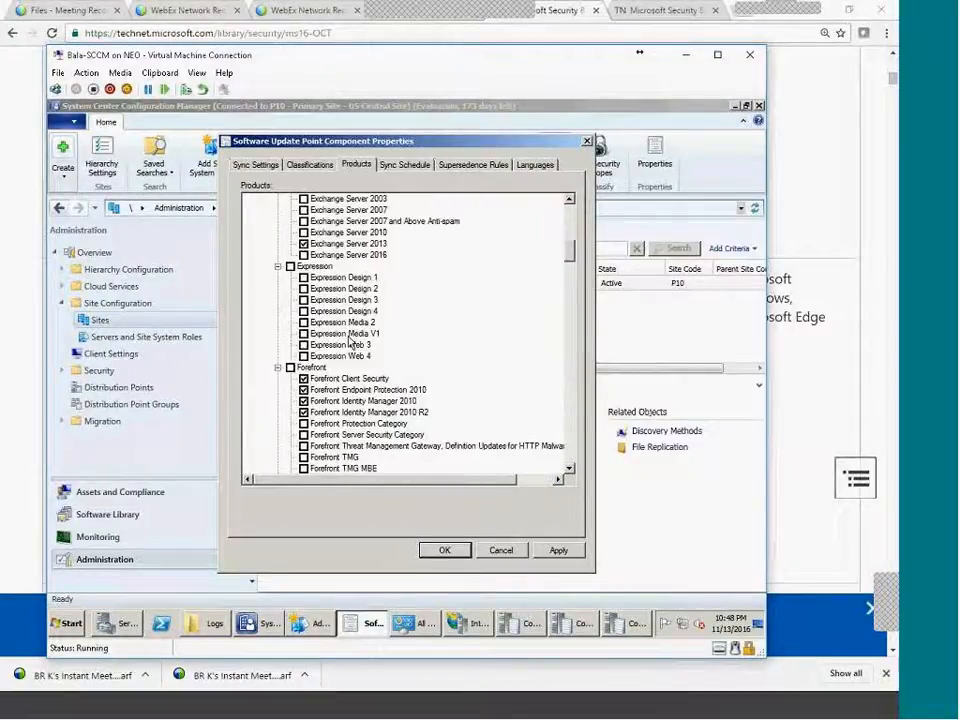
scroll(349, 343, "down", 1)
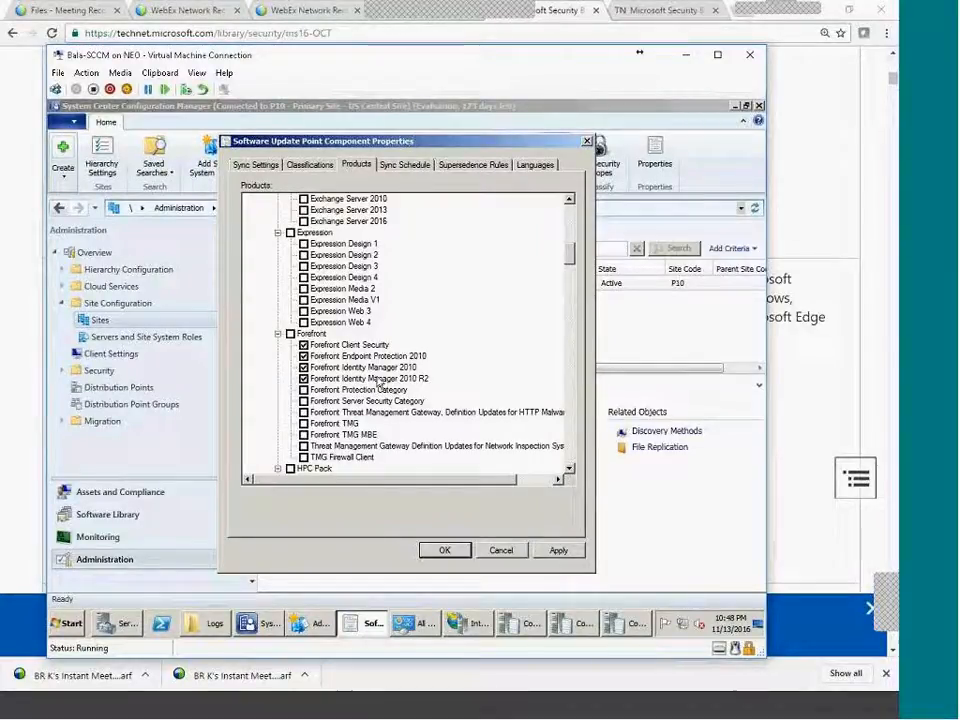
scroll(368, 386, "down", 3)
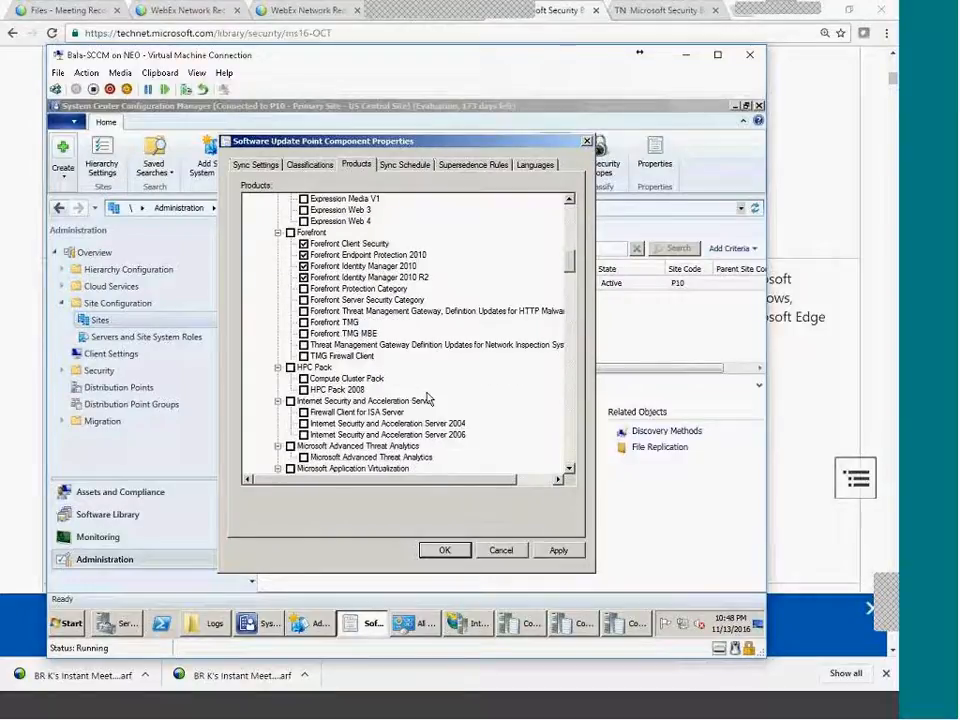
scroll(427, 398, "down", 2)
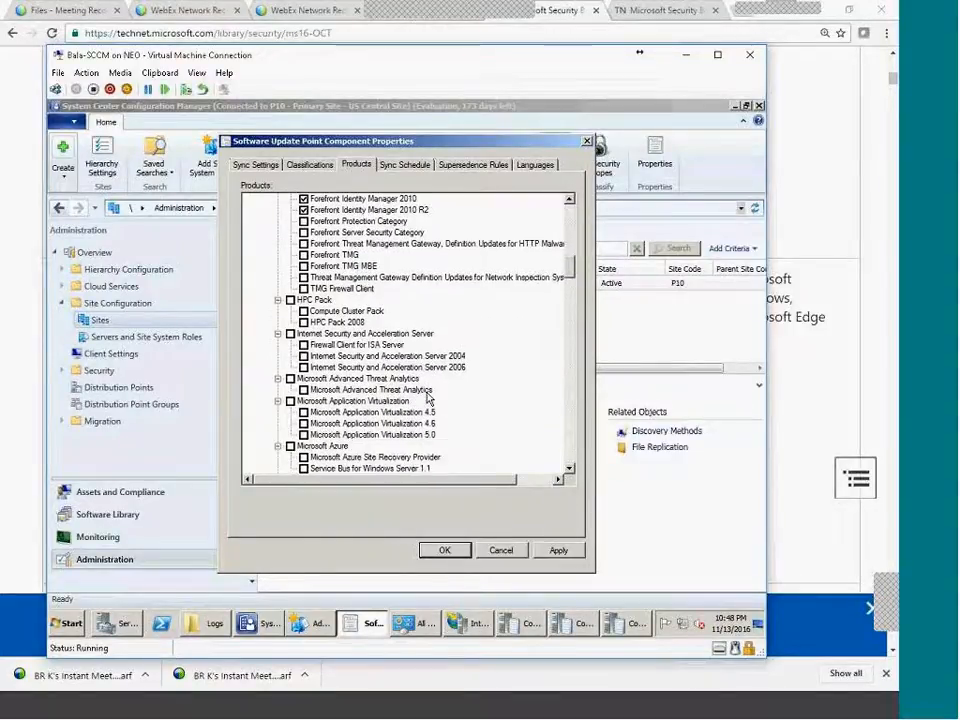
scroll(427, 398, "down", 15)
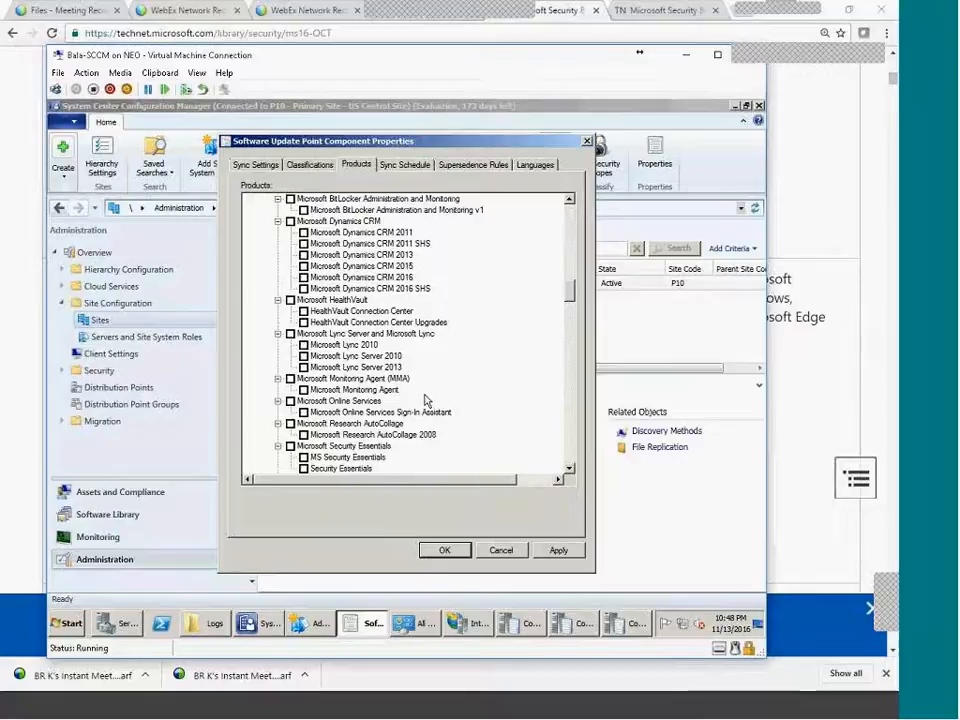
scroll(427, 398, "down", 4)
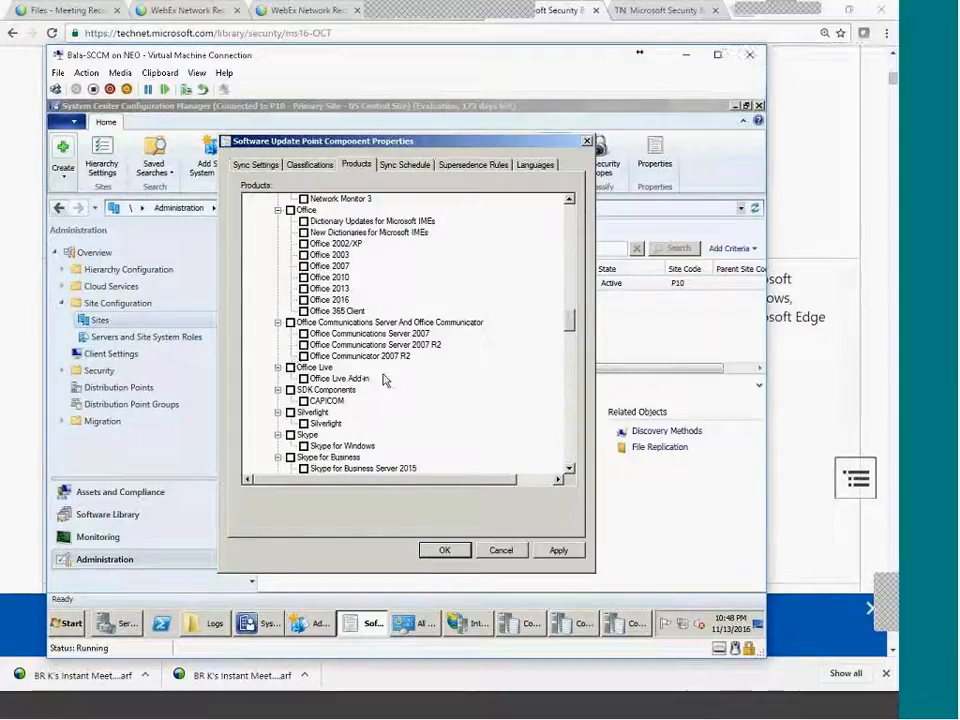
left_click(303, 277)
left_click(304, 311)
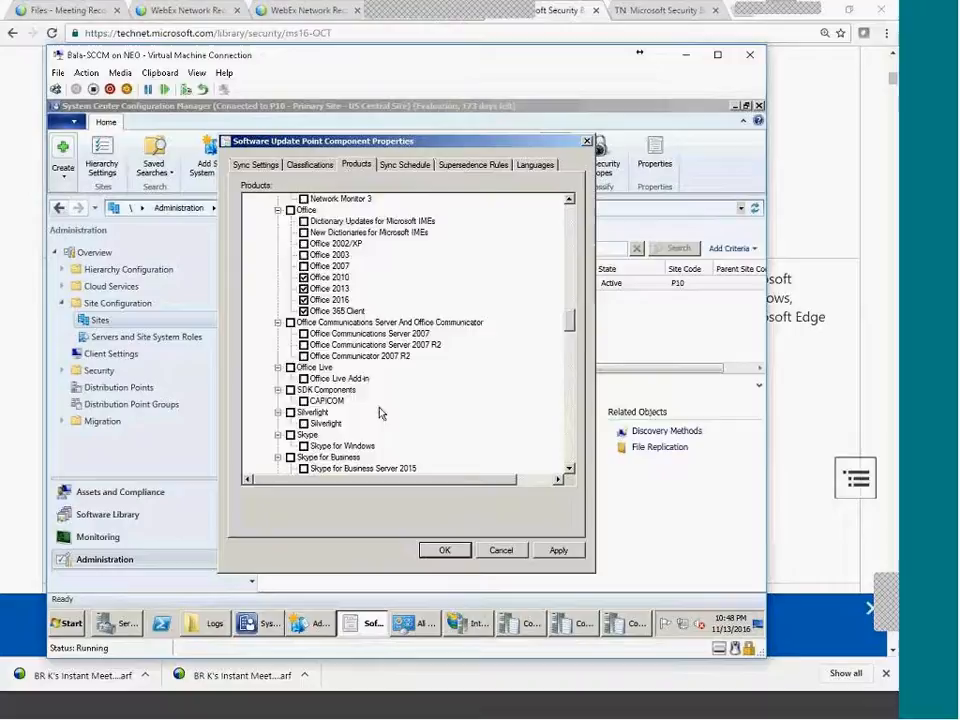
scroll(381, 410, "down", 15)
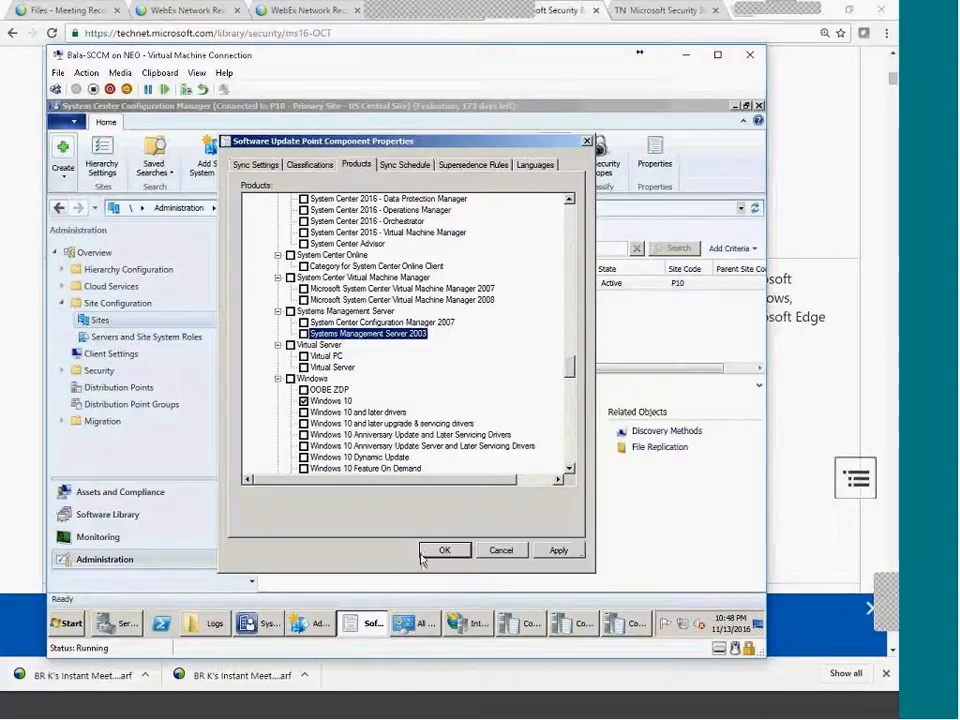
Cancel the update point settings, glance at the wsyncmgr and WSUSCtrl logs, and return to Sites.
left_click(505, 556)
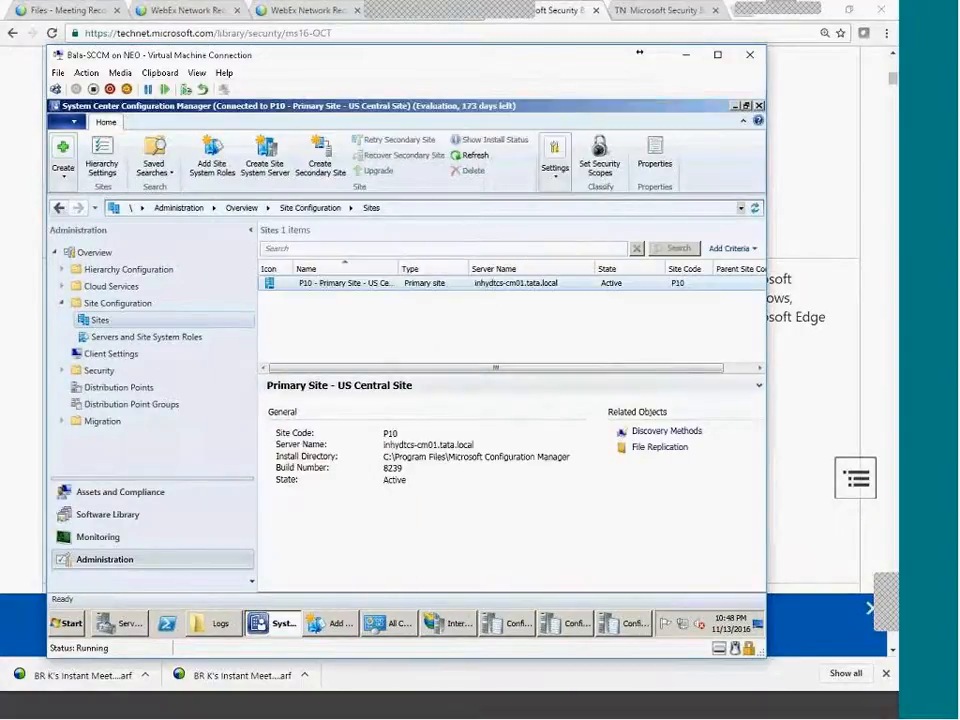
left_click(521, 630)
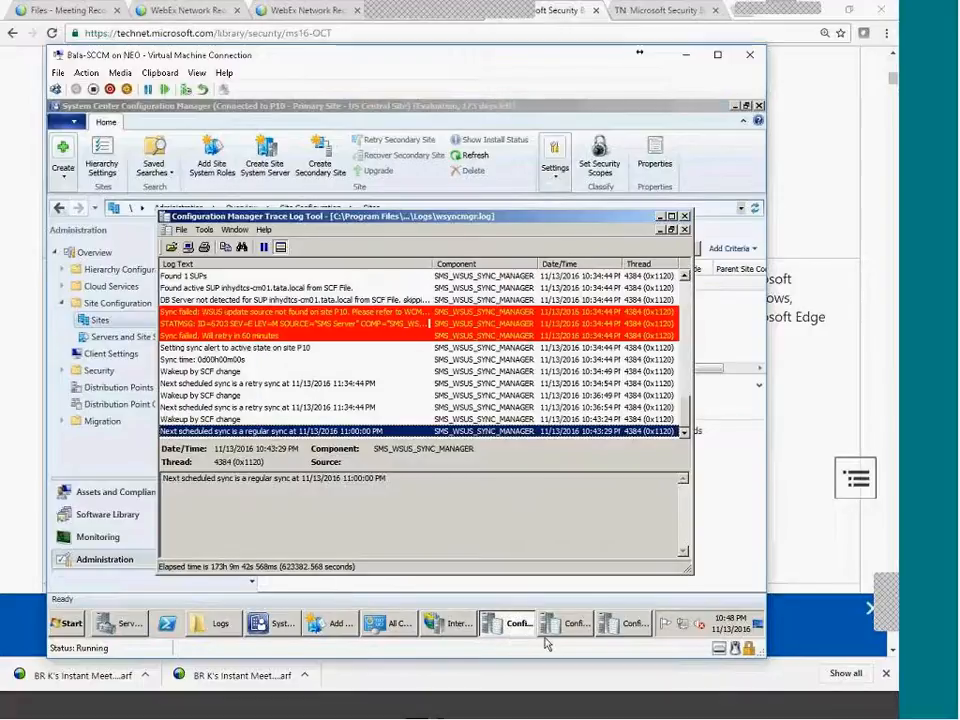
left_click(568, 627)
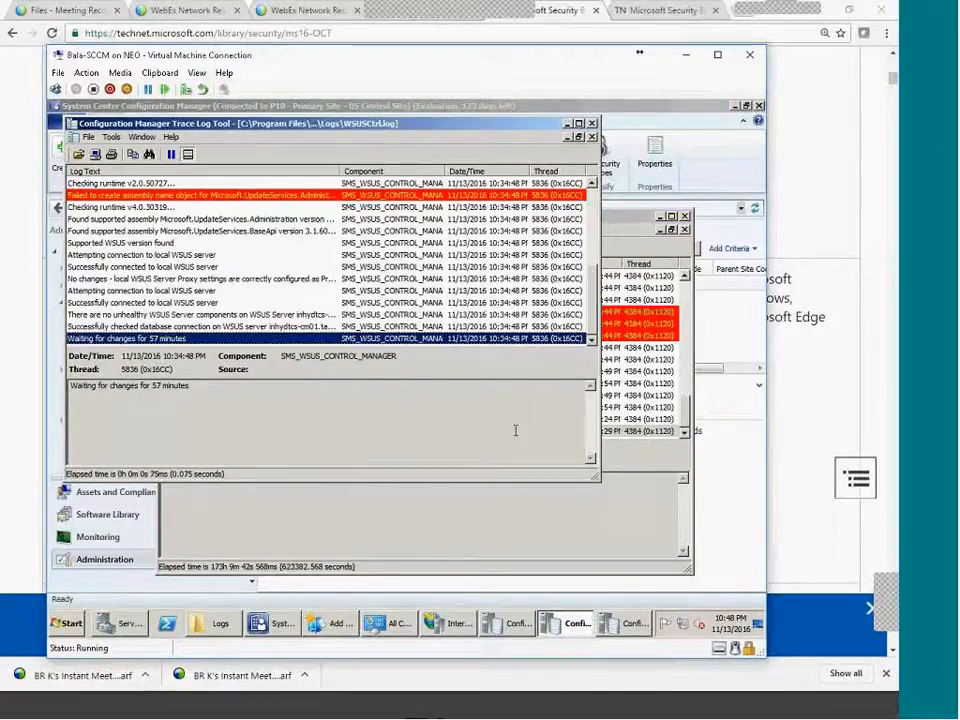
left_click(232, 560)
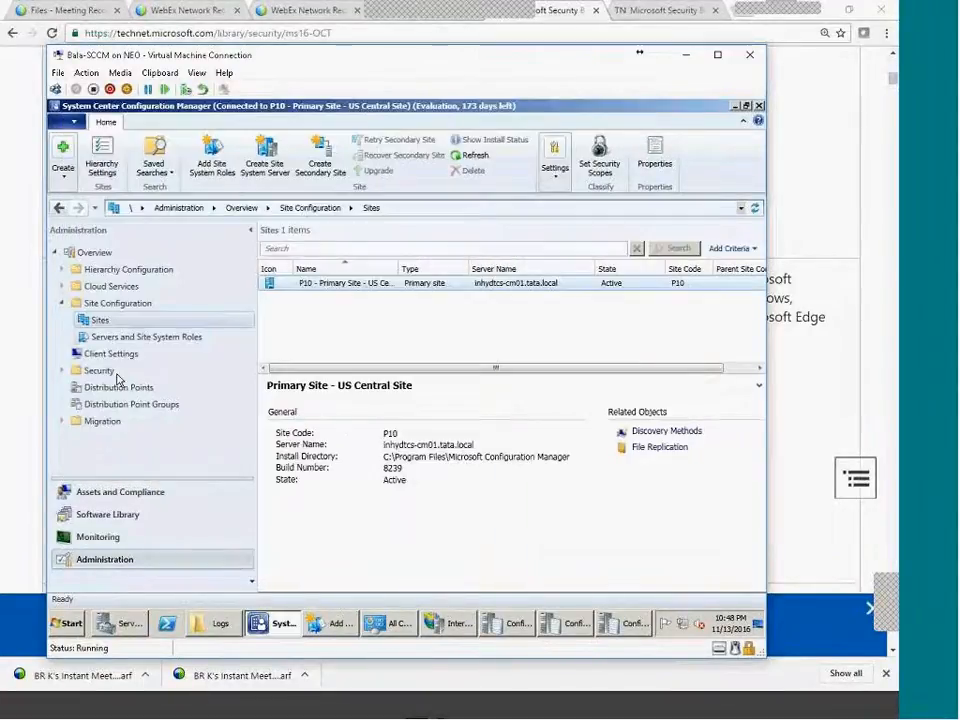
Run a software update synchronization from All Software Updates in the Software Library.
left_click(107, 514)
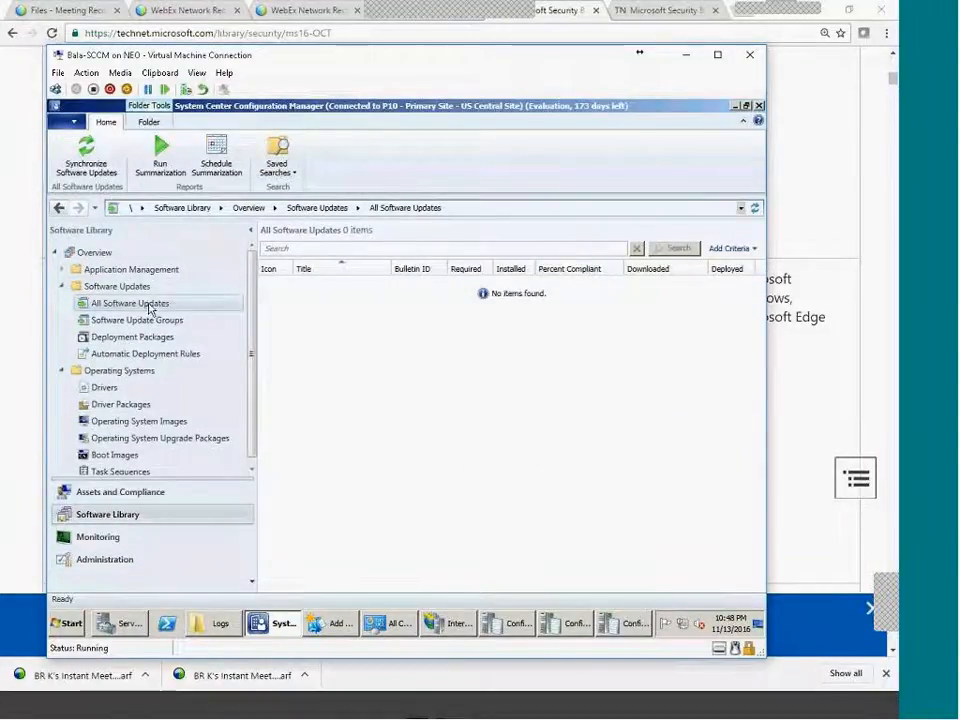
right_click(150, 304)
left_click(183, 316)
left_click(463, 426)
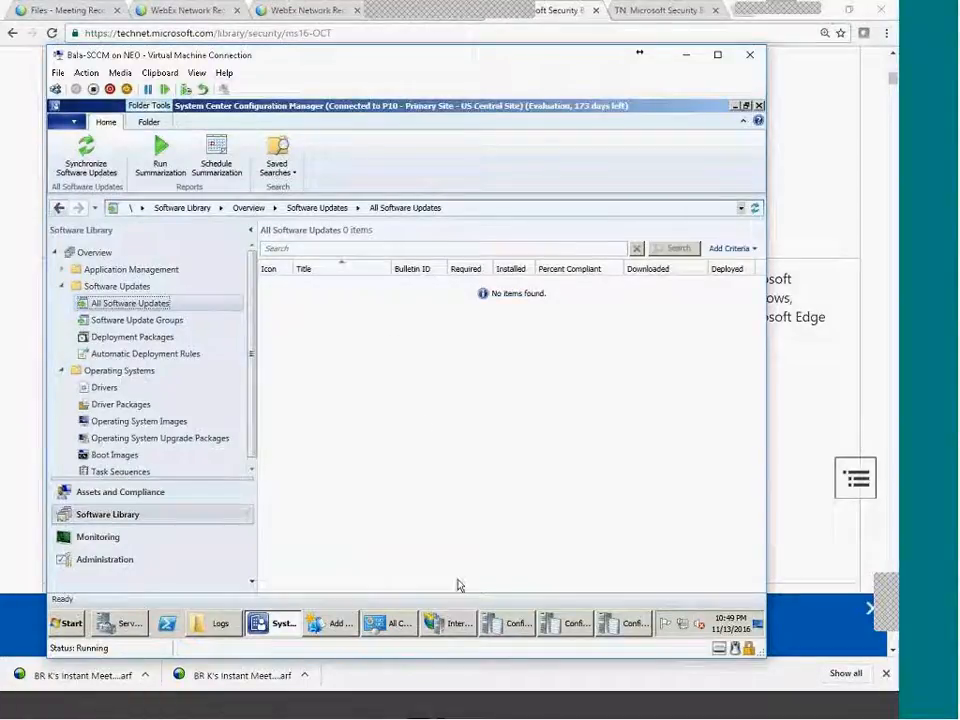
left_click_drag(256, 457, 260, 467)
left_click_drag(254, 456, 255, 470)
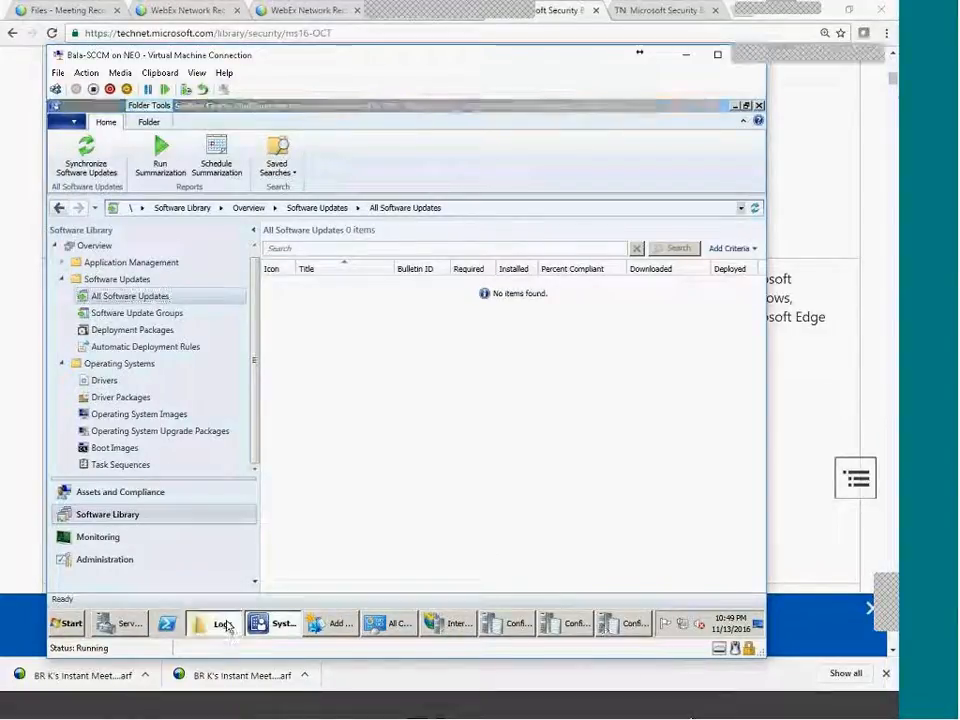
From the Logs folder, open wsyncmgr.log and WSUSCtrl.log in the trace viewer, then close WSUSCtrl.log.
left_click(219, 624)
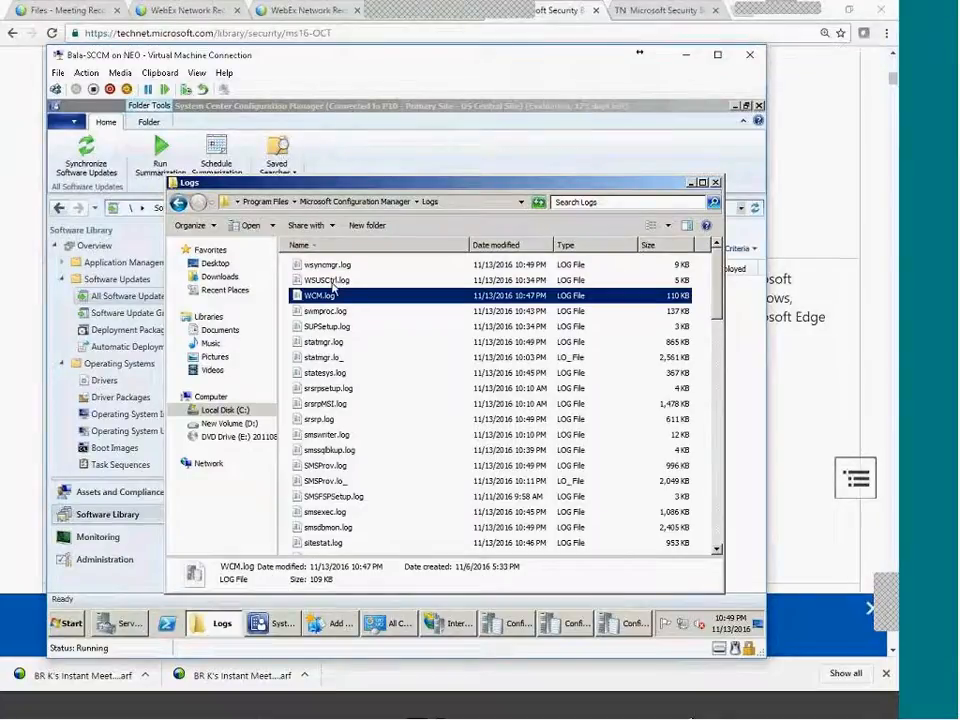
left_click(332, 281)
left_click(346, 266)
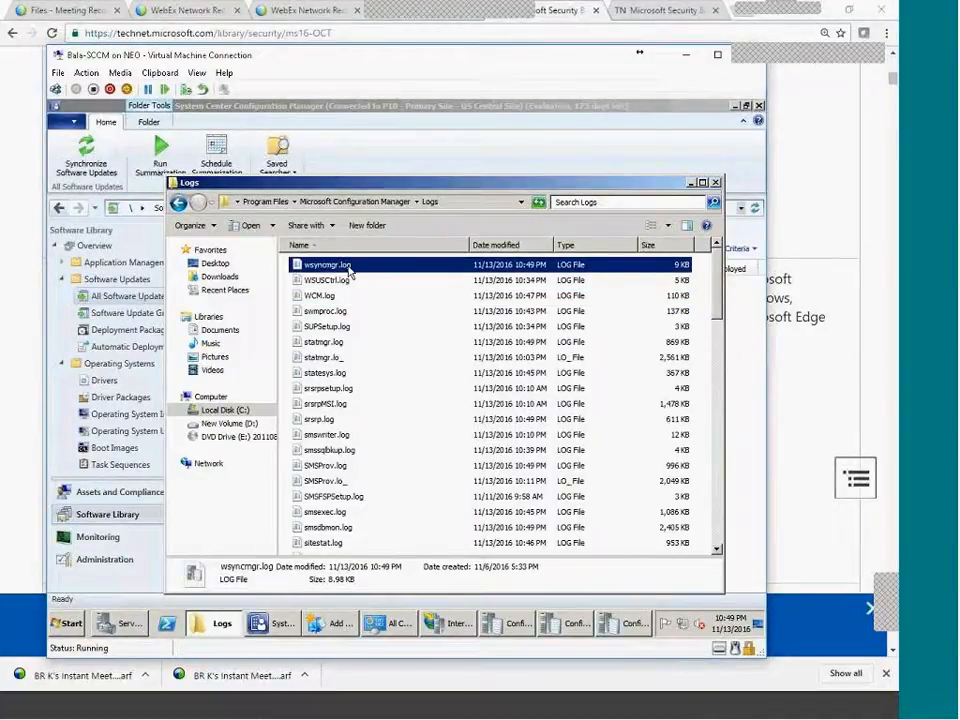
double_click(346, 266)
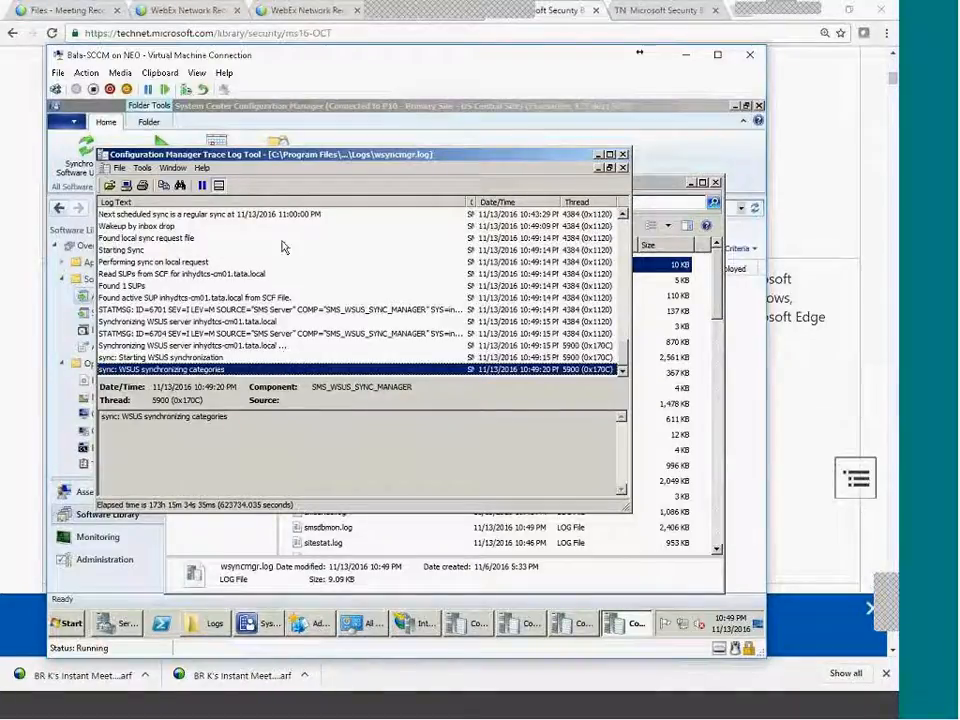
left_click(429, 573)
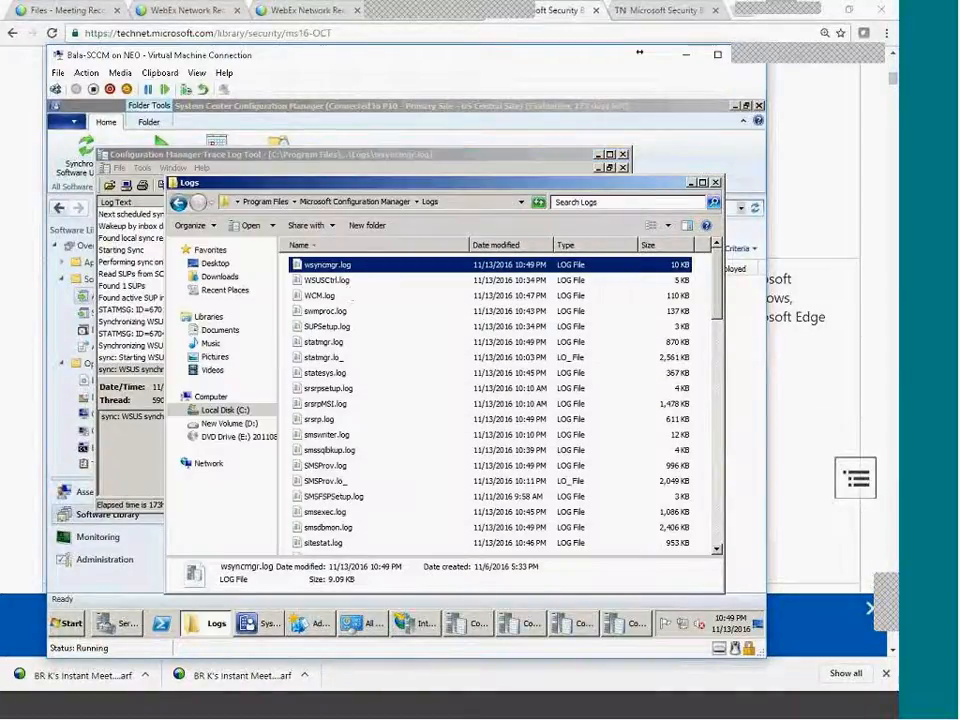
left_click(337, 281)
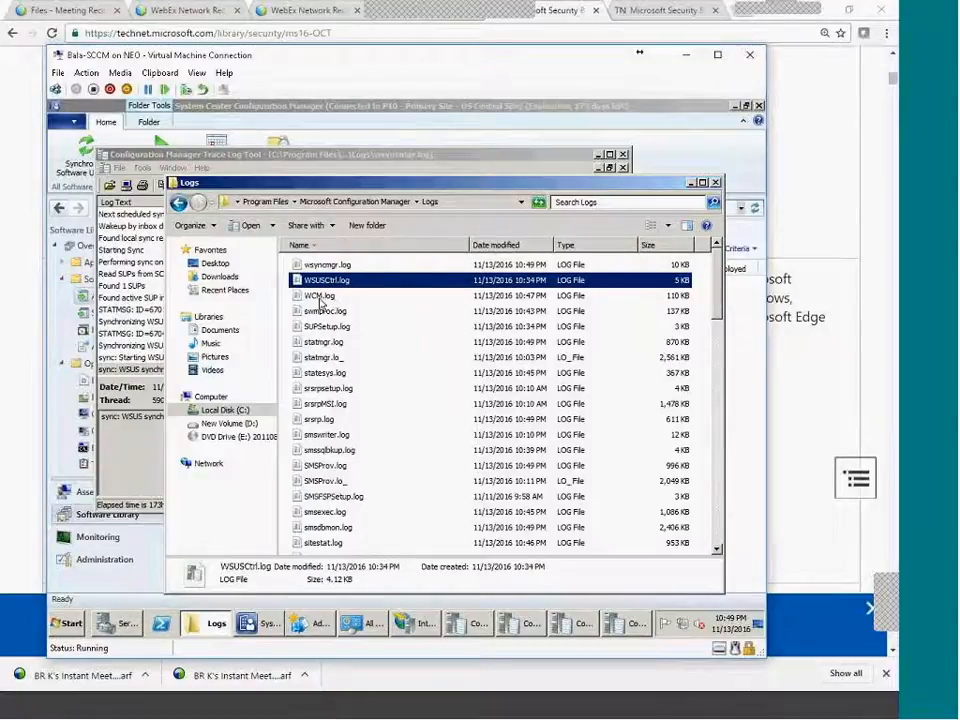
double_click(346, 286)
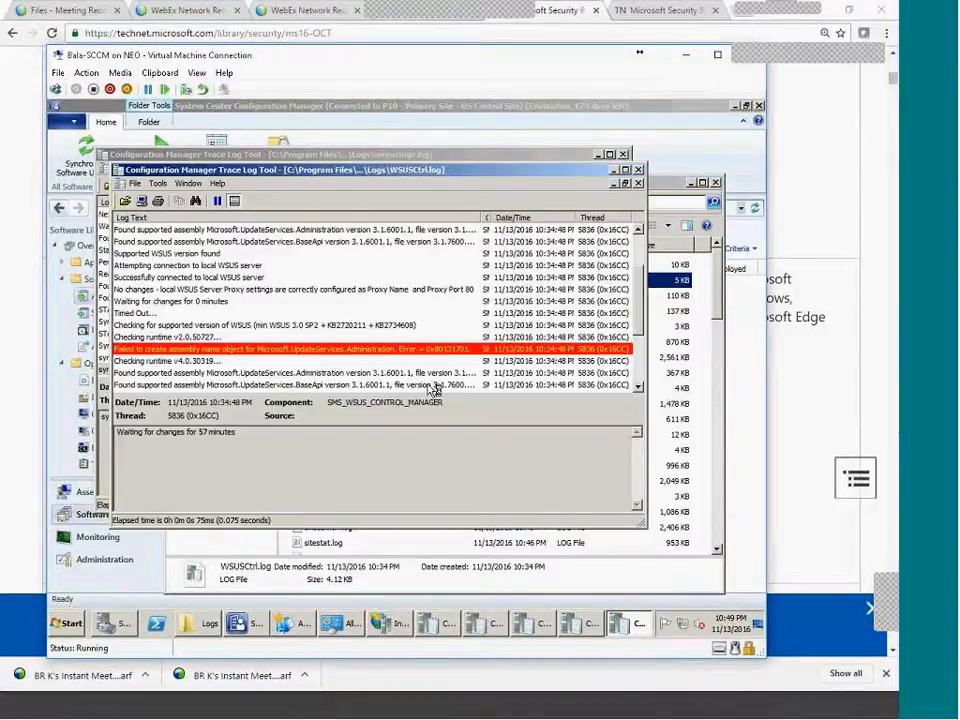
left_click_drag(639, 356, 655, 205)
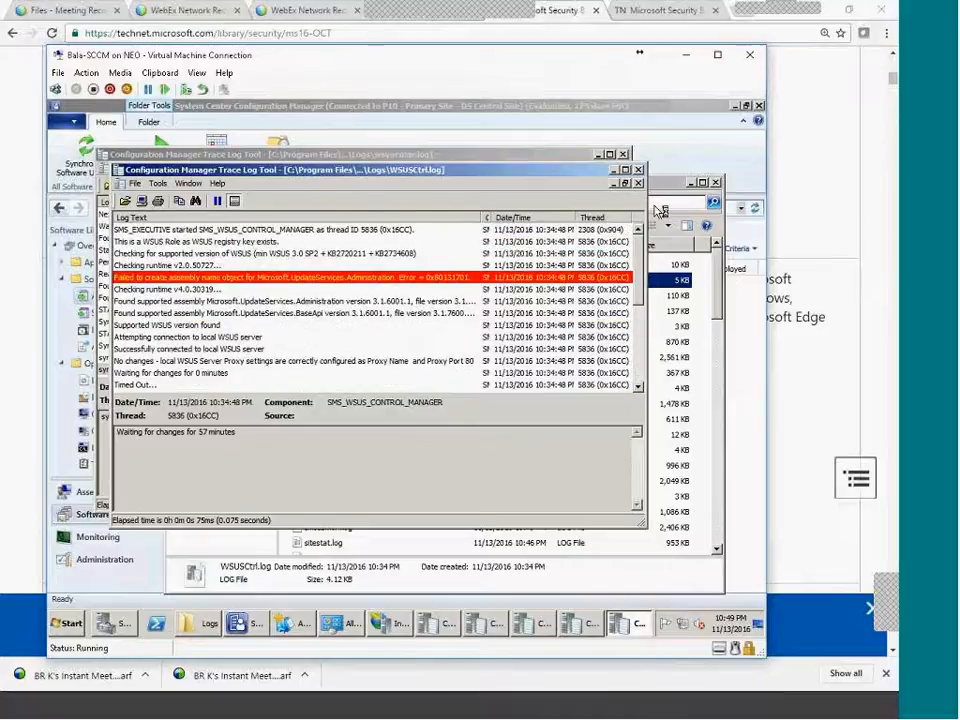
left_click(639, 173)
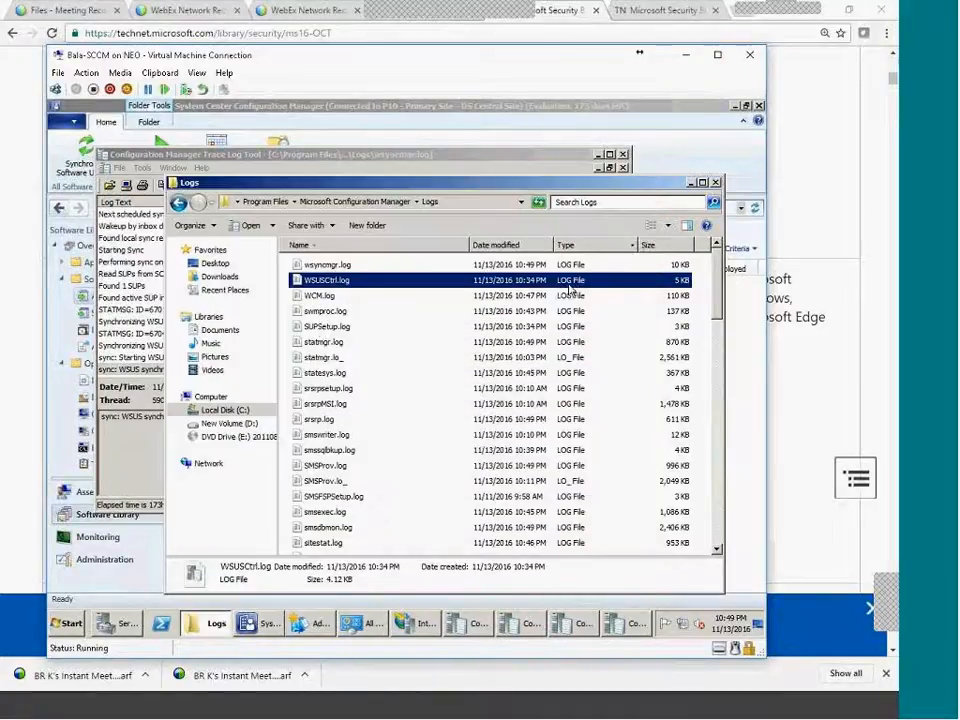
Open WCM.log, check the category product-not-found entry, then close the trace viewer.
double_click(327, 298)
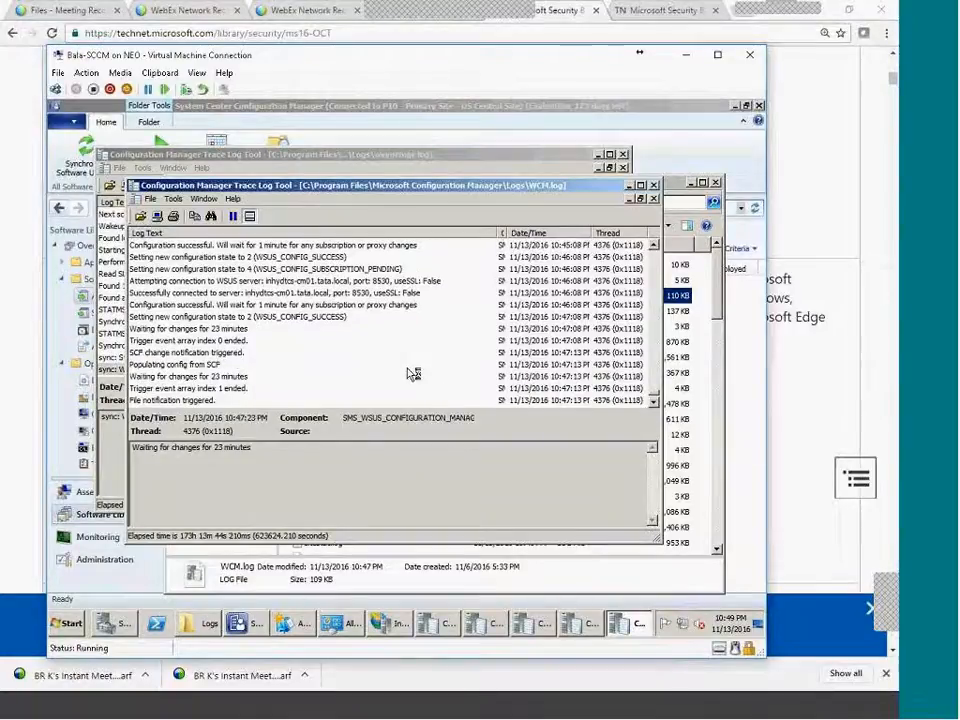
scroll(352, 375, "up", 5)
left_click(428, 306)
key("Down")
key("Down")
key("Down")
left_click(408, 308)
key("Down")
key("Down")
key("Down")
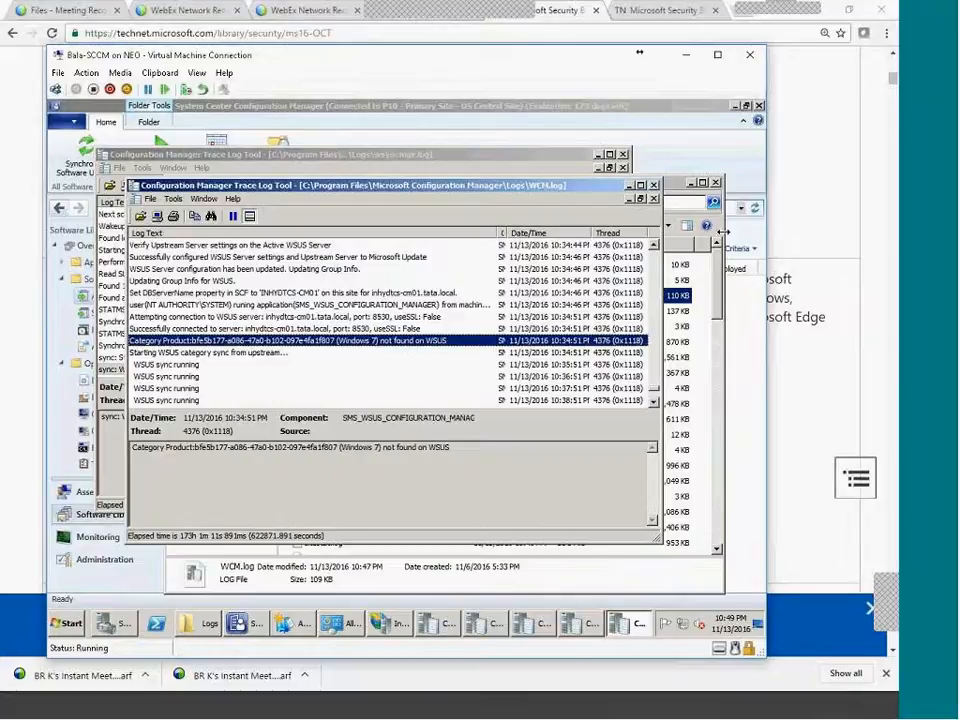
left_click(672, 200)
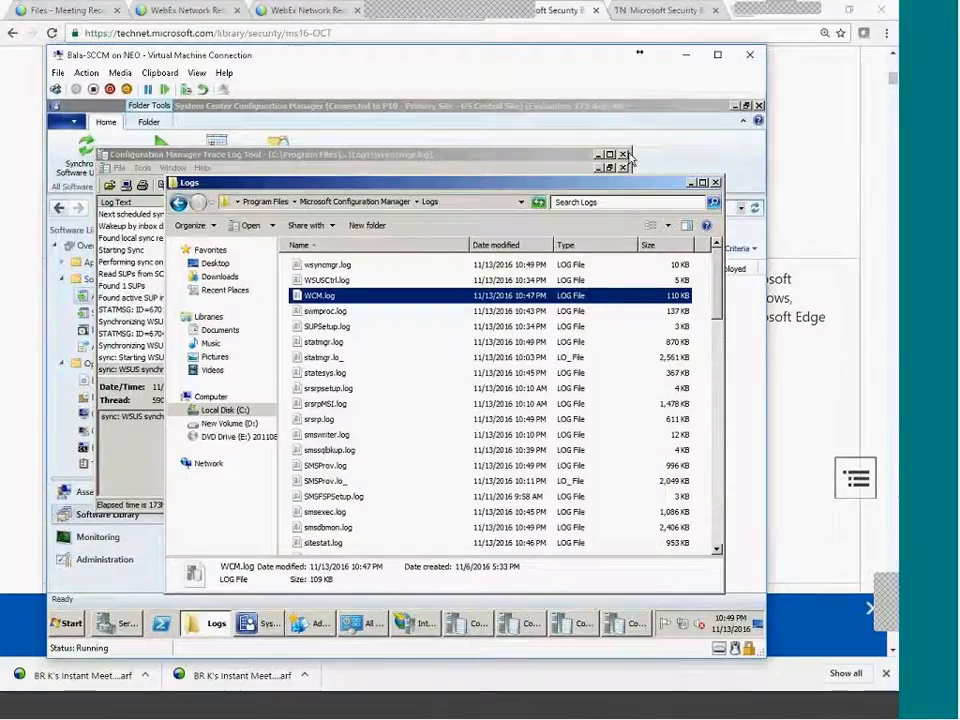
left_click(623, 154)
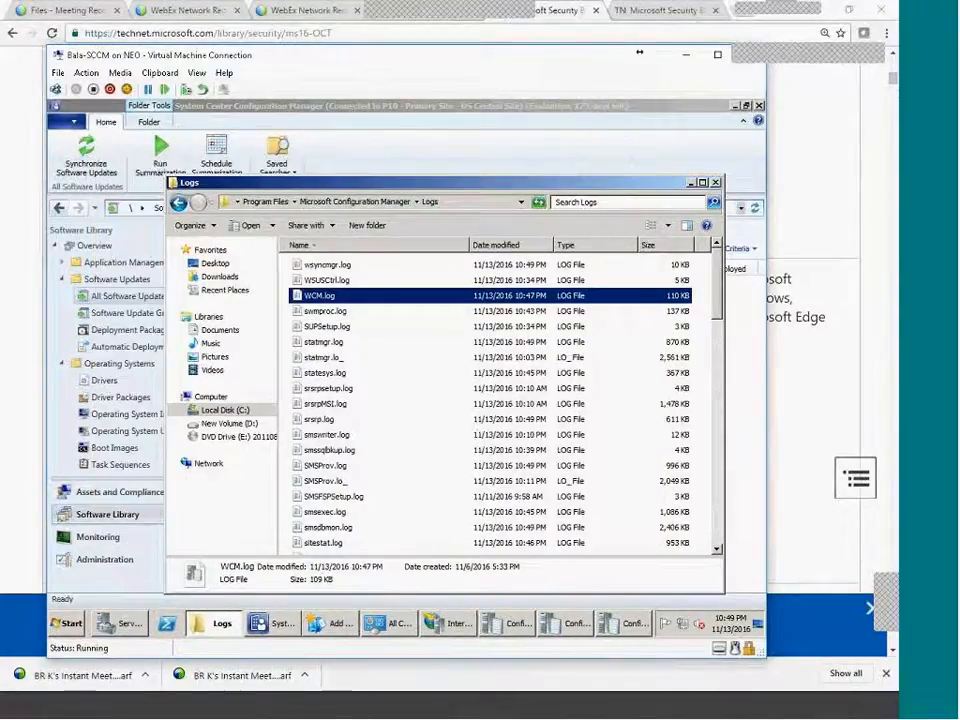
Minimize Logs, recheck the P10 wsyncmgr and WSUSCtrl logs, then return to P01's updates list.
left_click(224, 624)
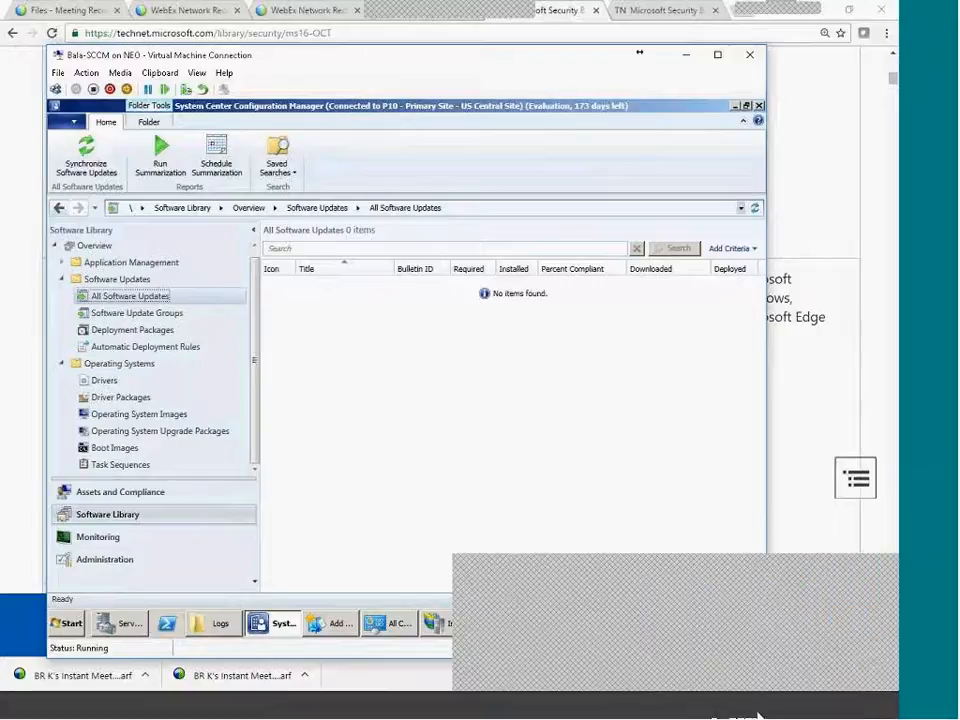
left_click(760, 714)
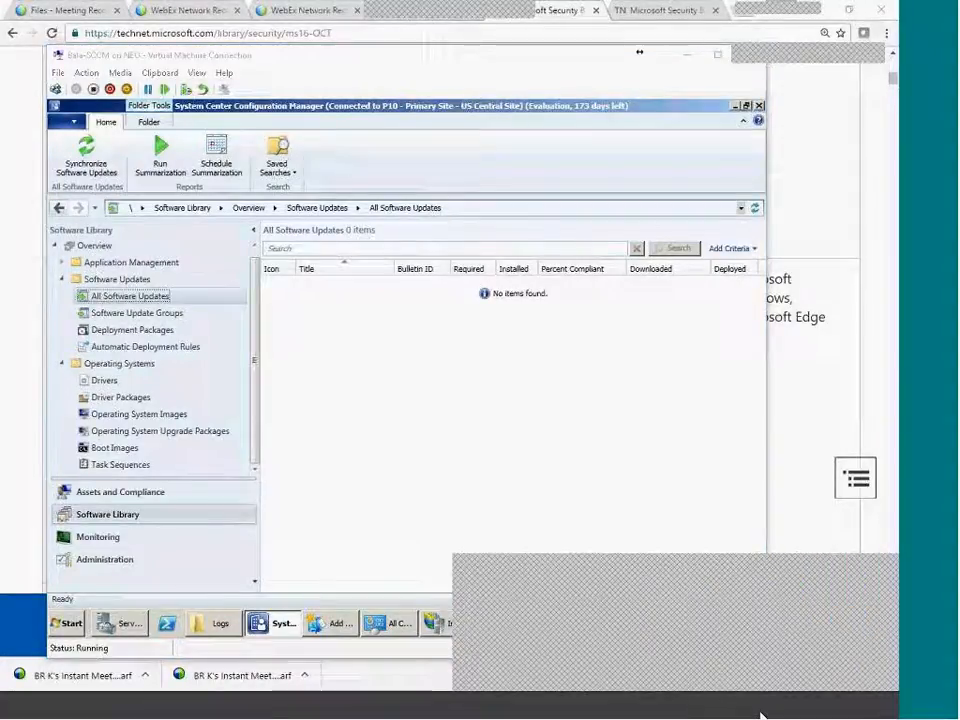
left_click(772, 710)
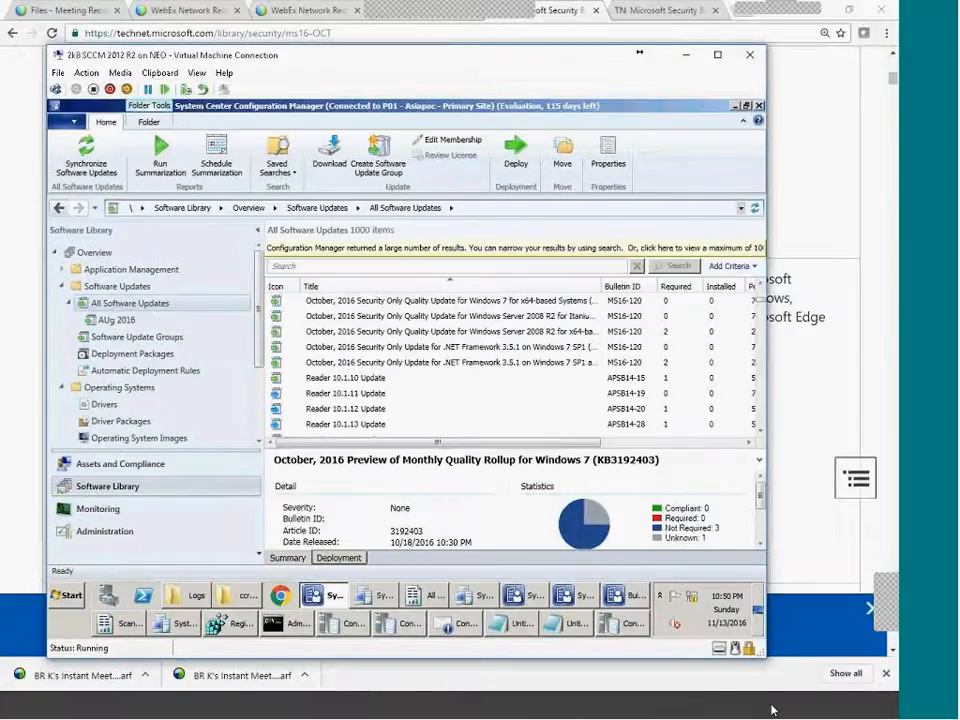
left_click(772, 710)
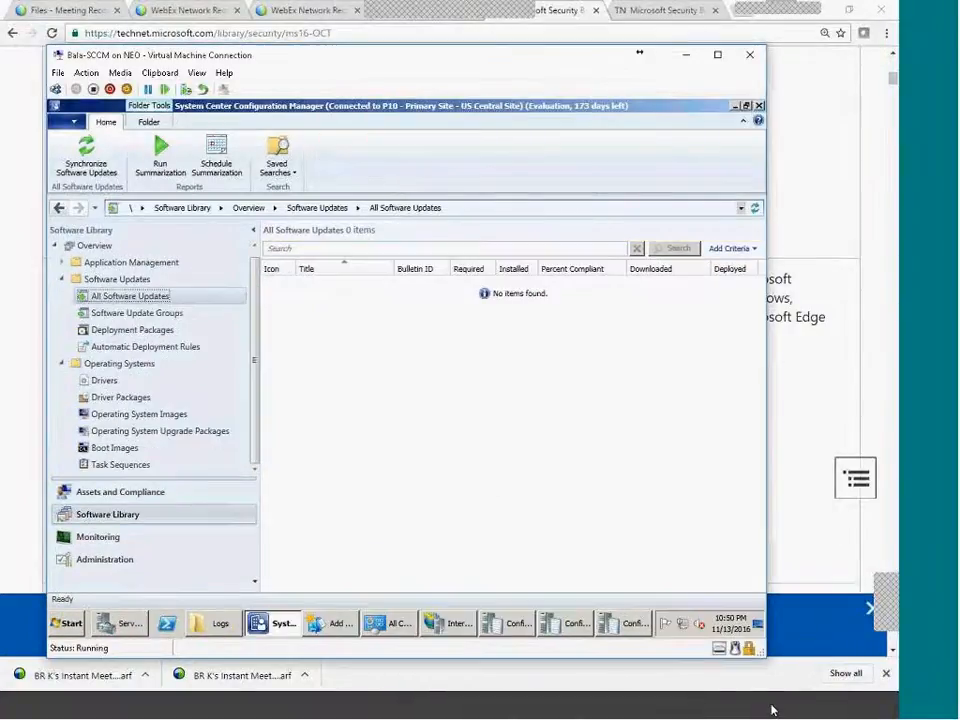
left_click(516, 630)
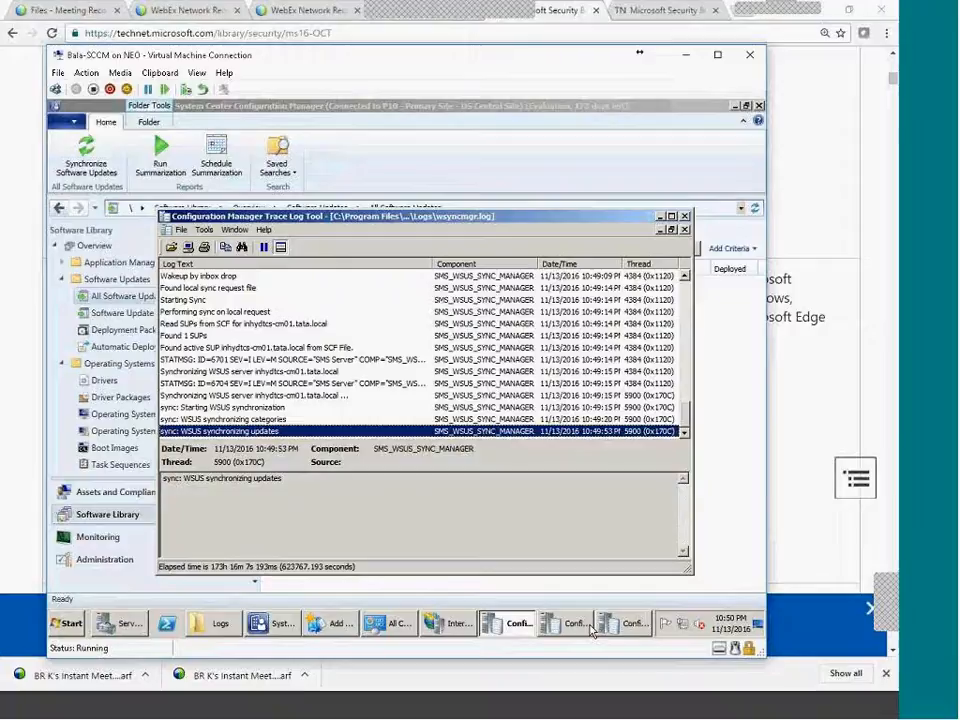
left_click(577, 624)
left_click(262, 435)
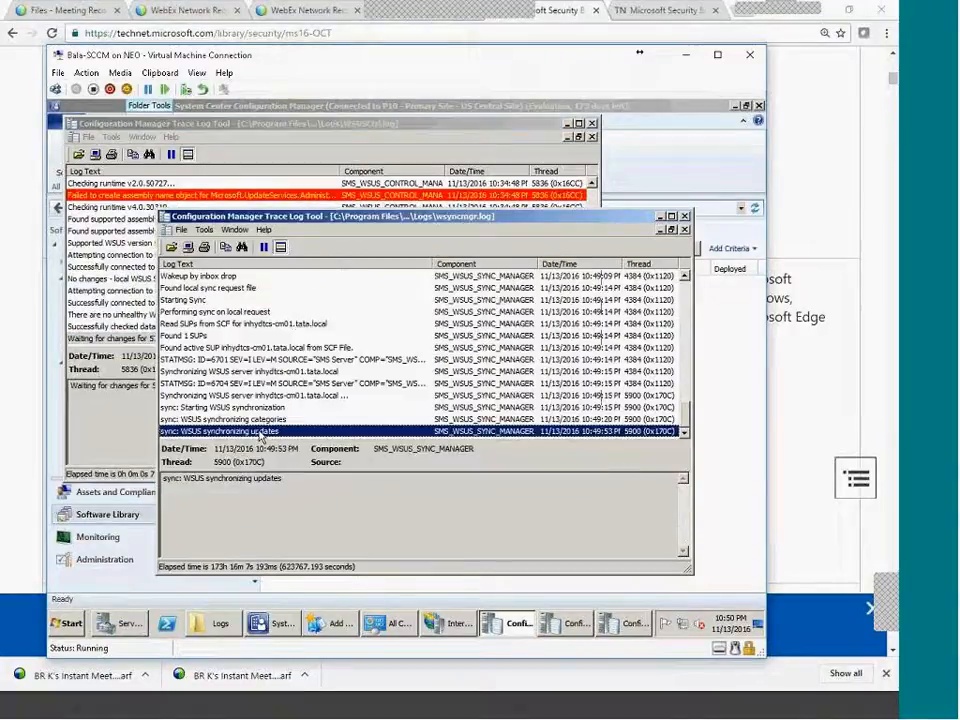
left_click(744, 710)
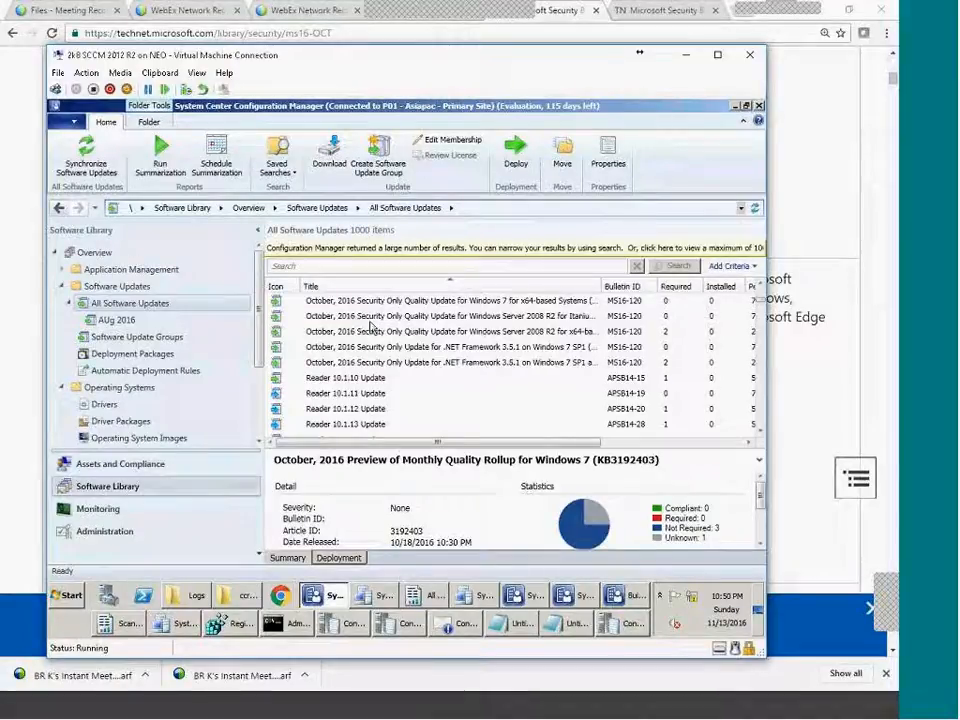
Collapse All Software Updates and view the .NET Framework 3.5.1 rollup details.
left_click(69, 303)
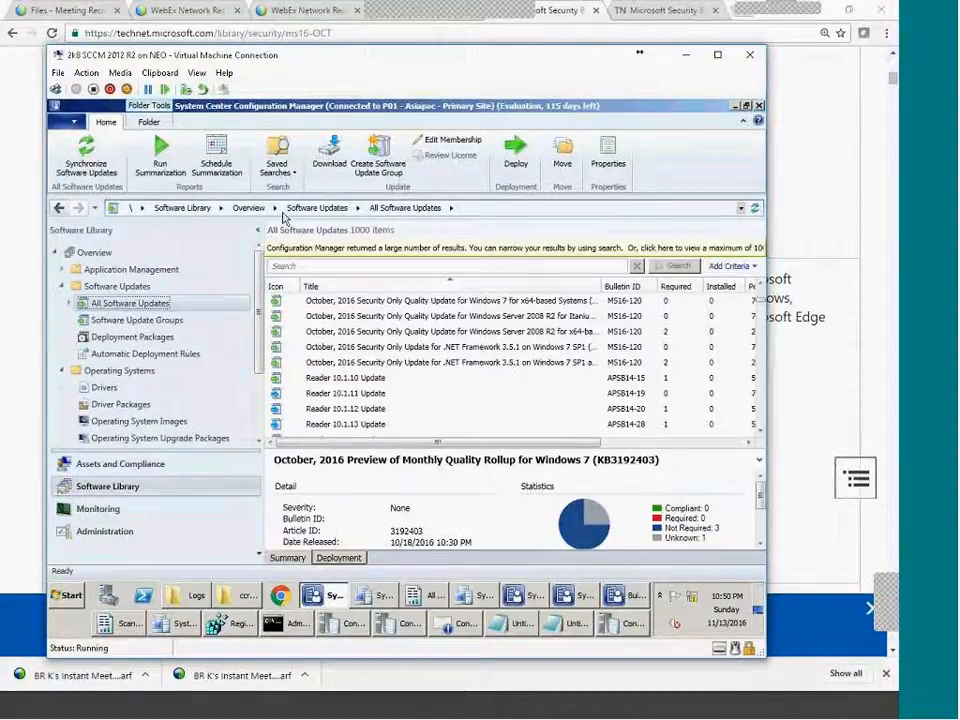
scroll(762, 300, "up", 3)
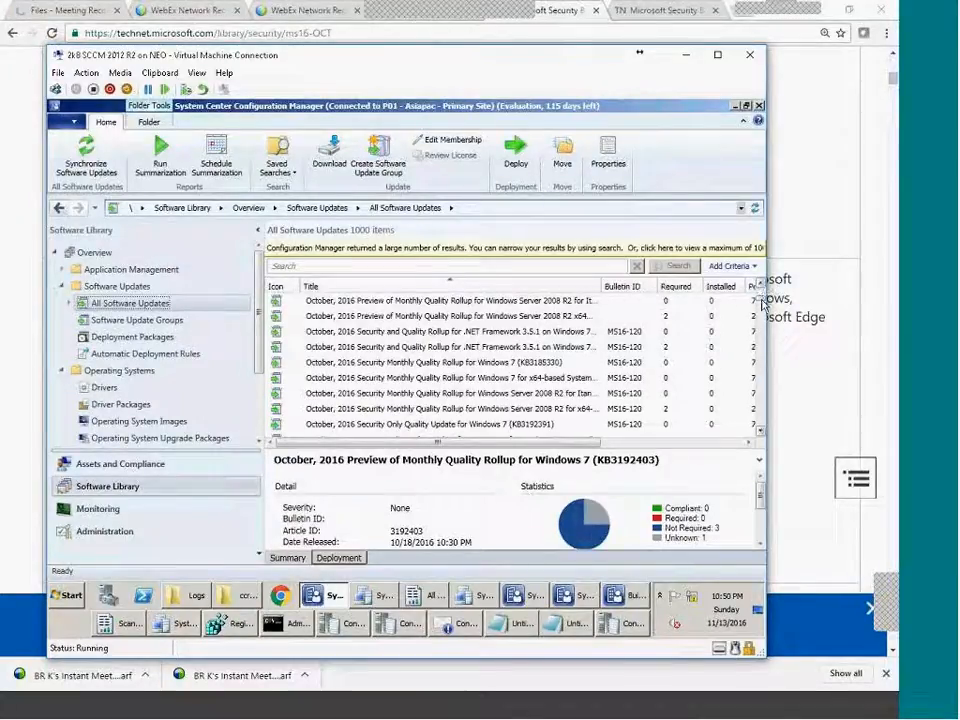
left_click(350, 302)
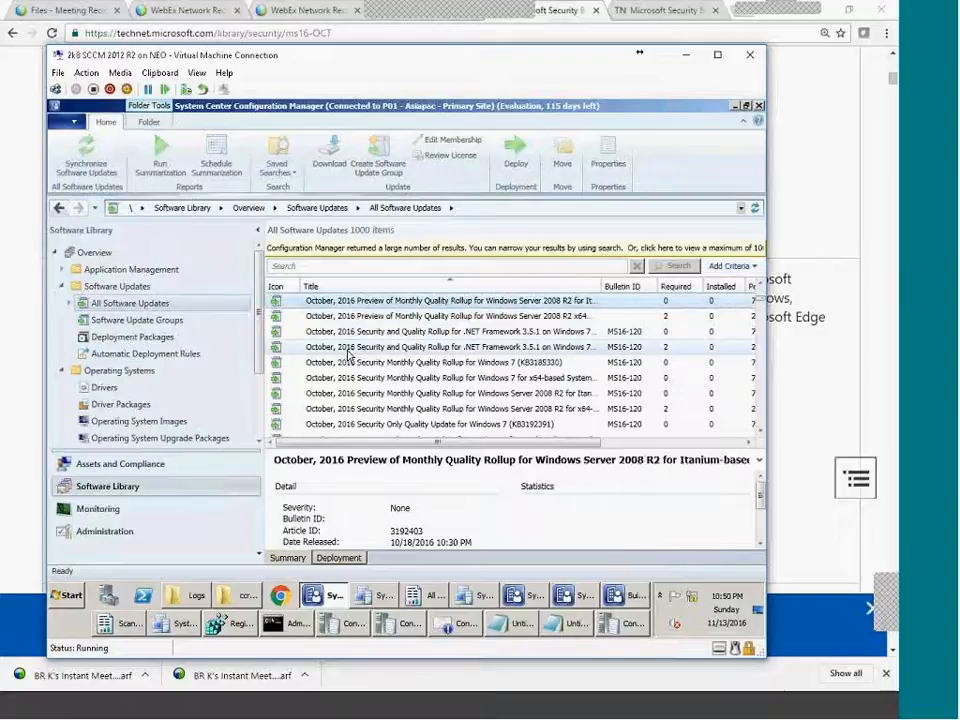
left_click(347, 347)
Review the Acrobat 11.0.16 Update details, then switch to the Administration workspace.
scroll(407, 388, "up", 10)
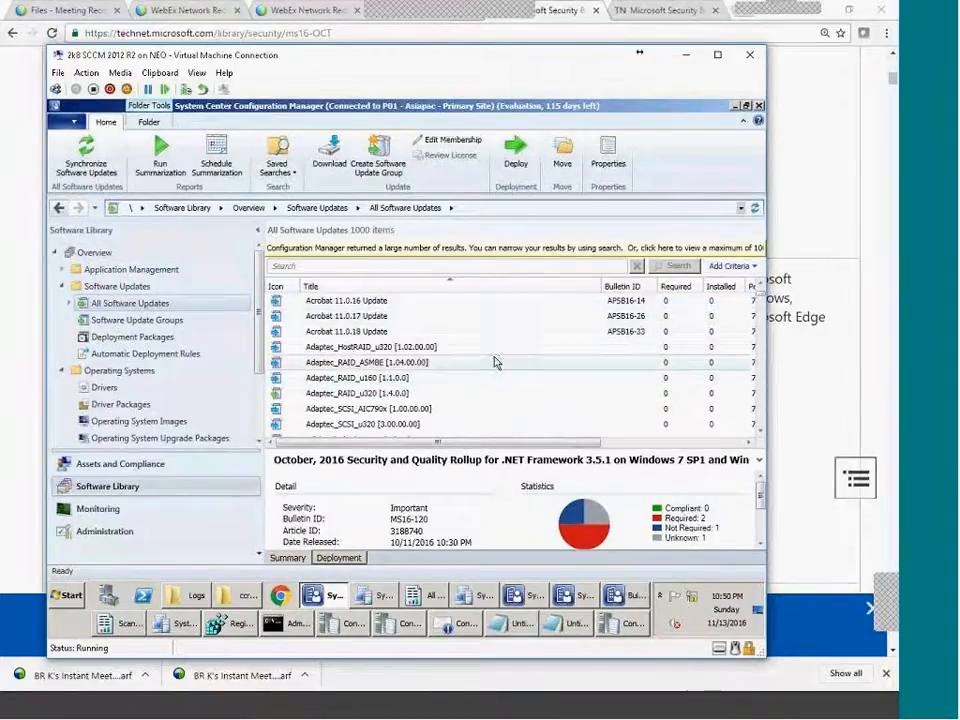
scroll(446, 386, "up", 5)
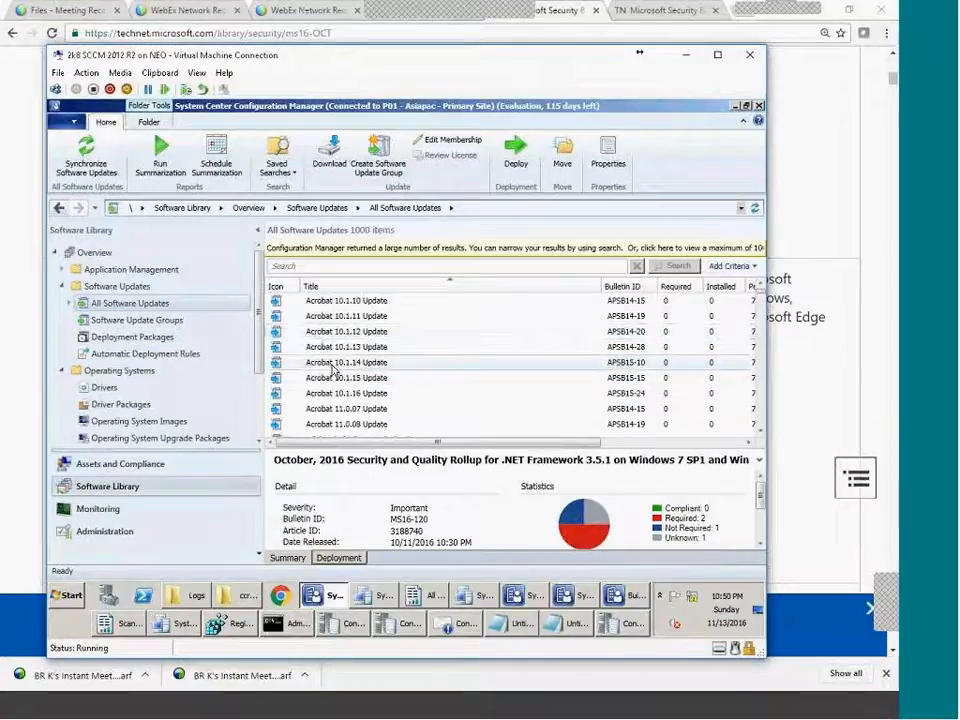
scroll(333, 370, "down", 6)
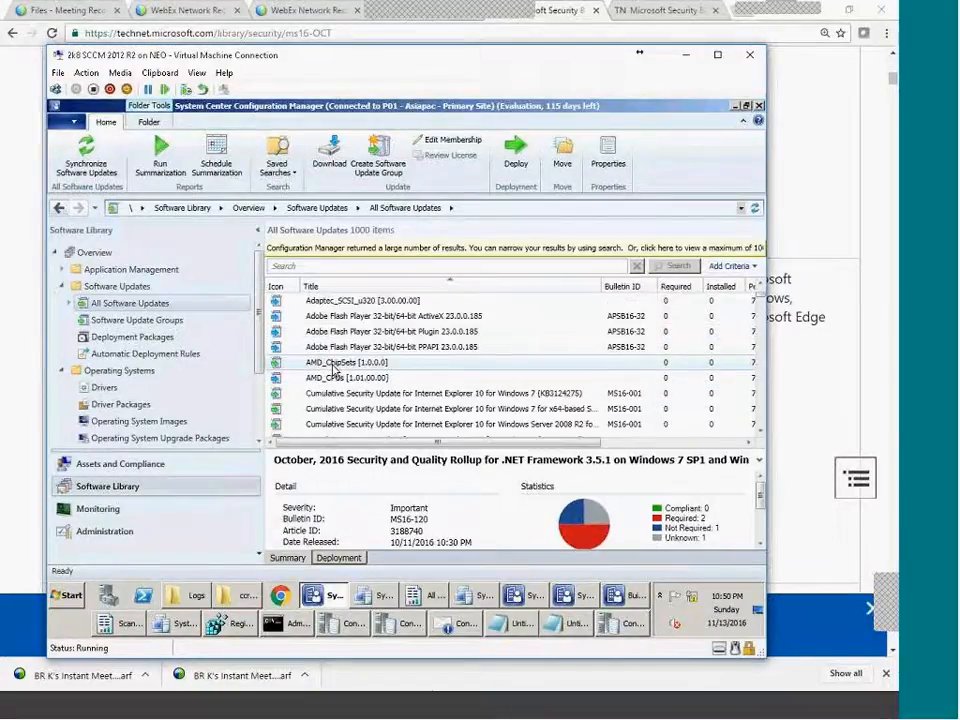
scroll(335, 368, "up", 3)
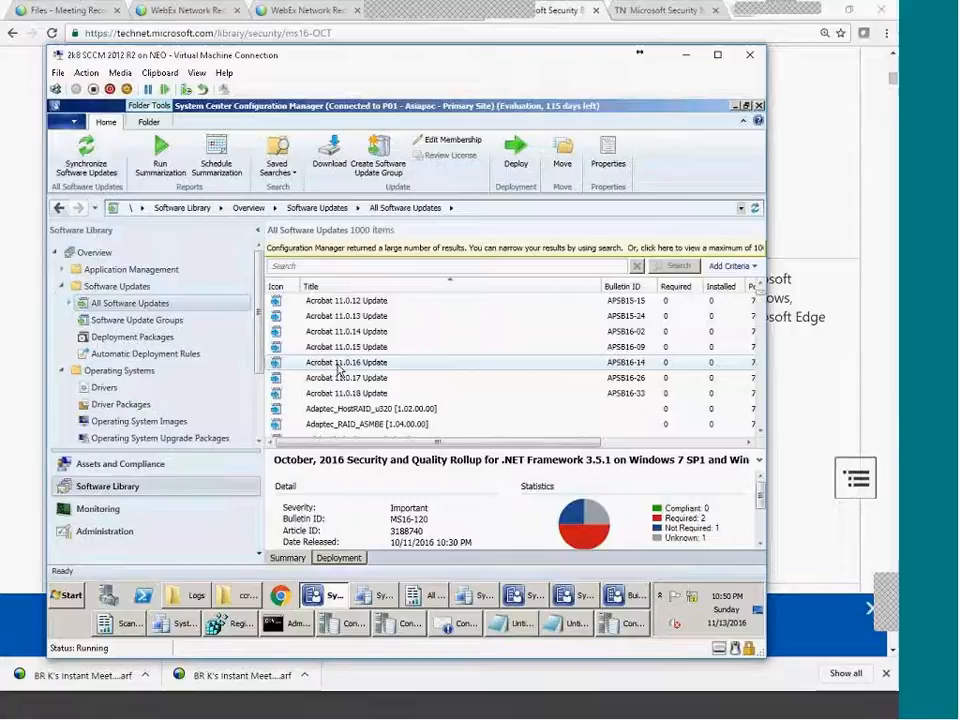
left_click(340, 363)
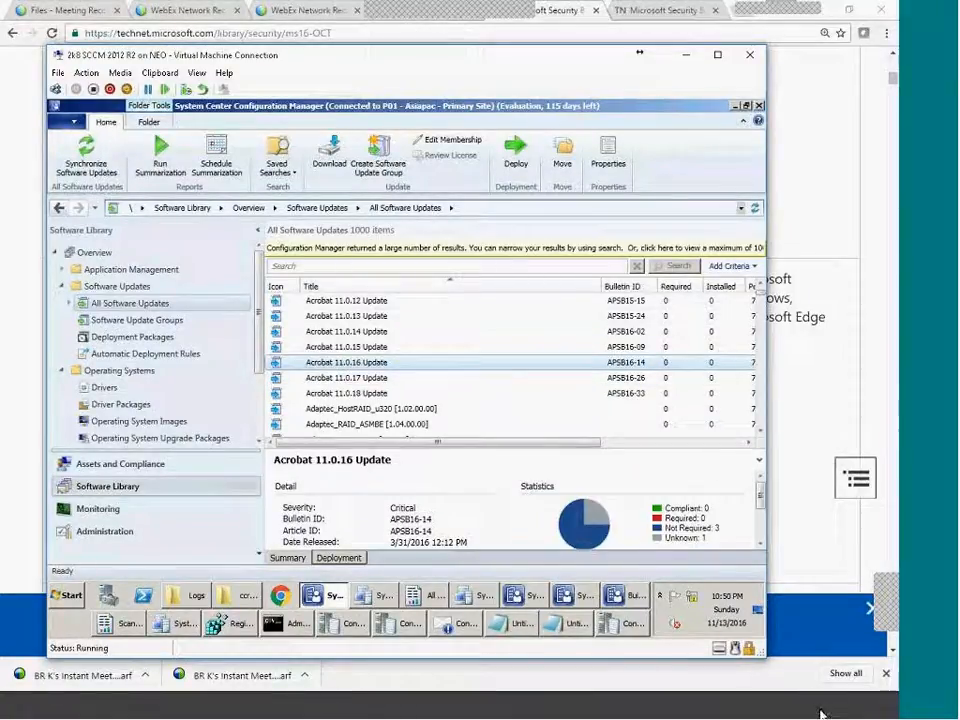
left_click(822, 712)
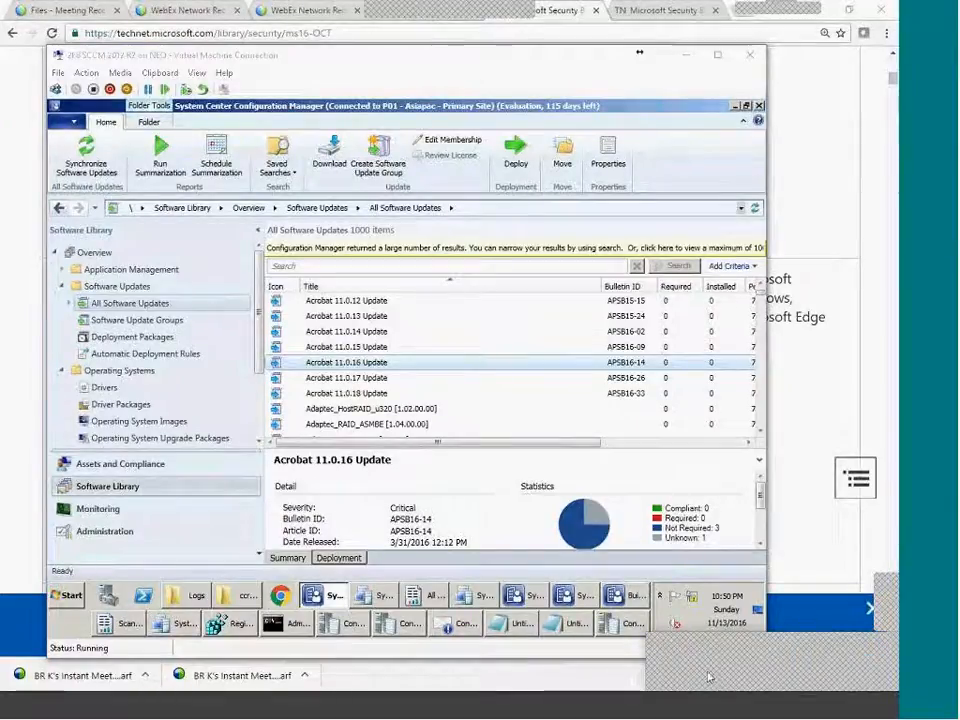
left_click(362, 450)
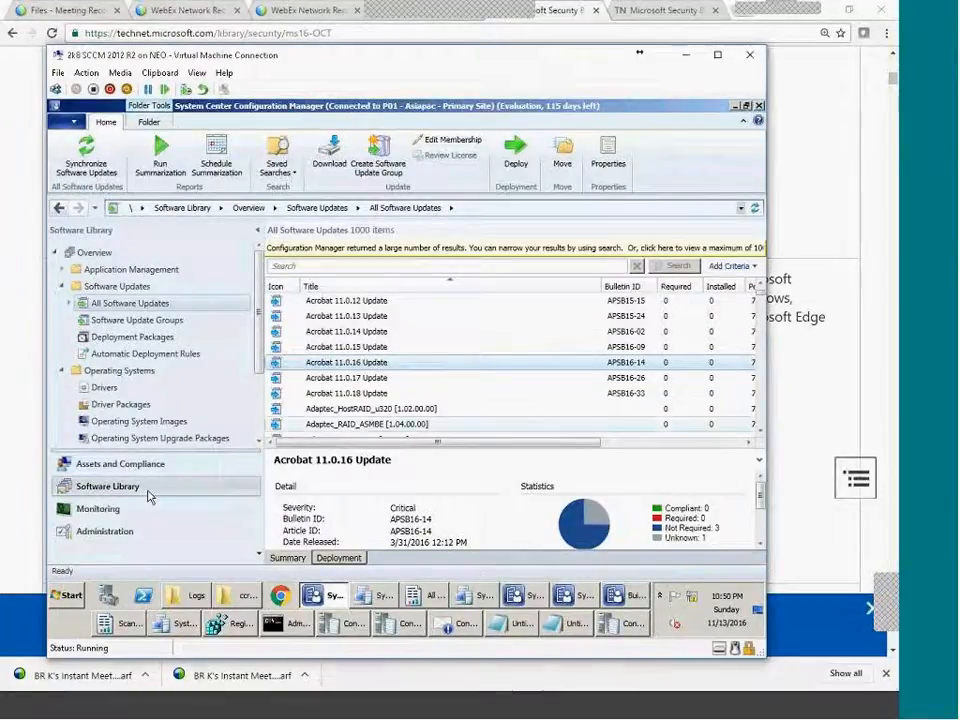
left_click(106, 532)
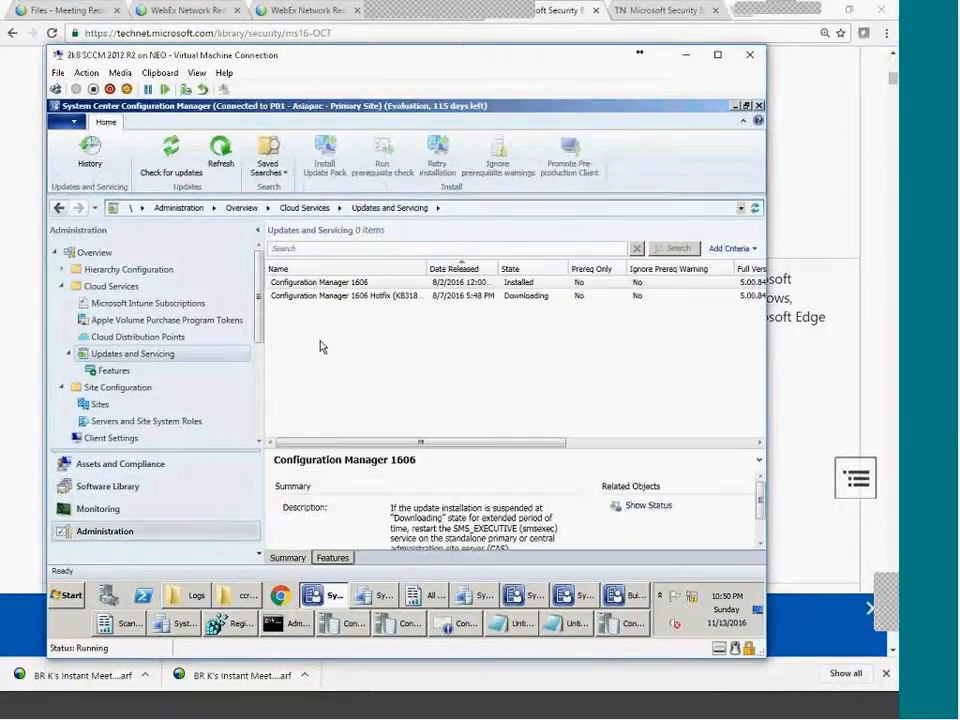
Check the Products tab of P01's Software Update Point component properties, then cancel unchanged.
left_click(96, 405)
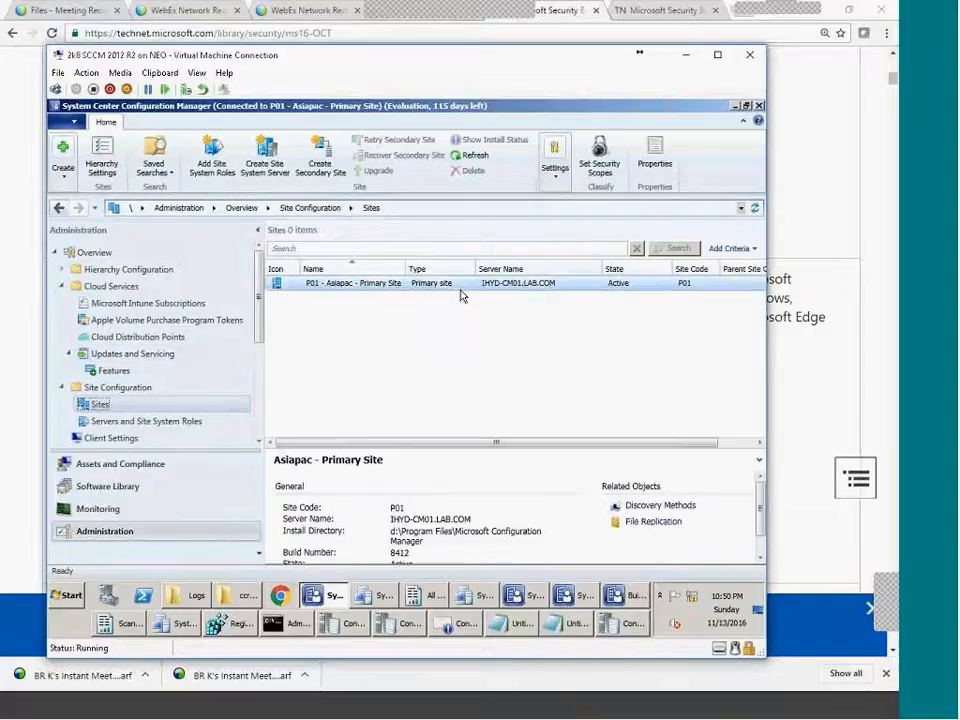
left_click(558, 168)
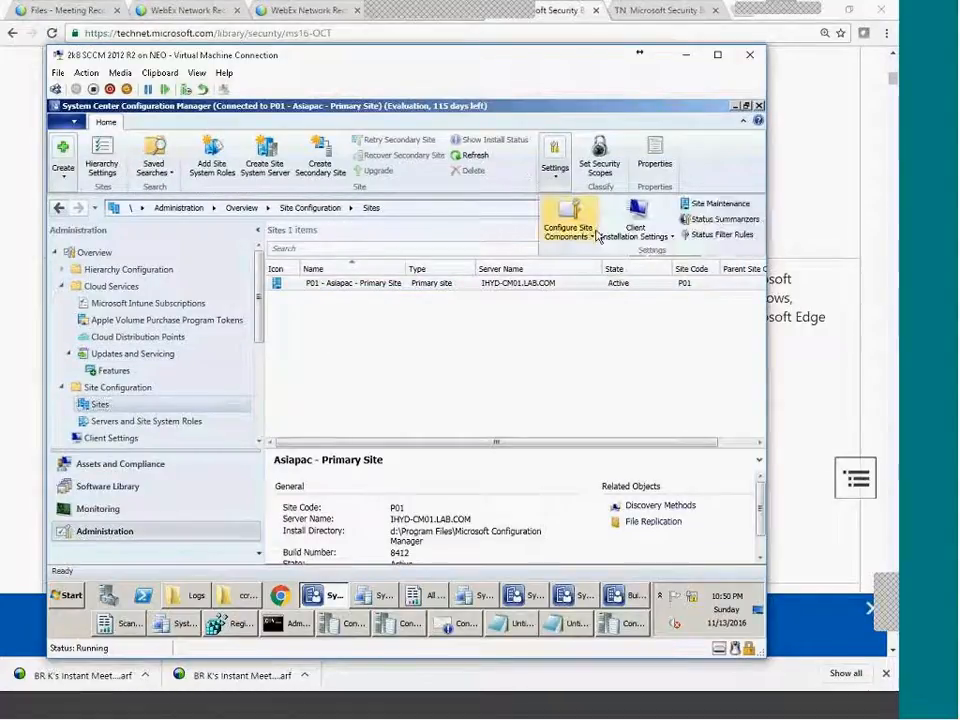
left_click(568, 225)
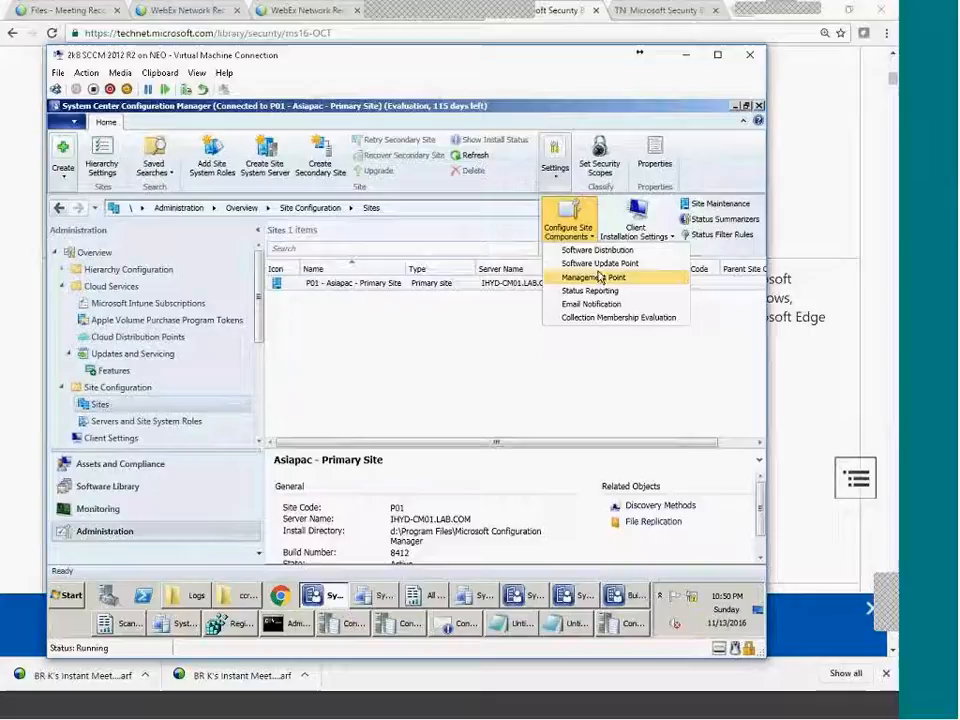
left_click(600, 266)
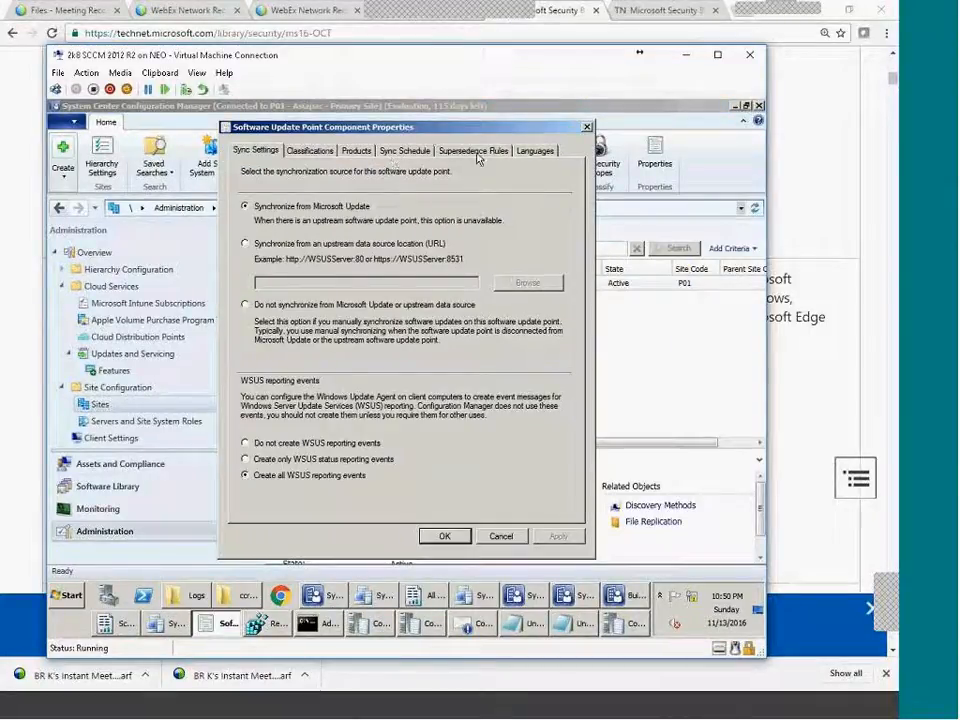
left_click(356, 151)
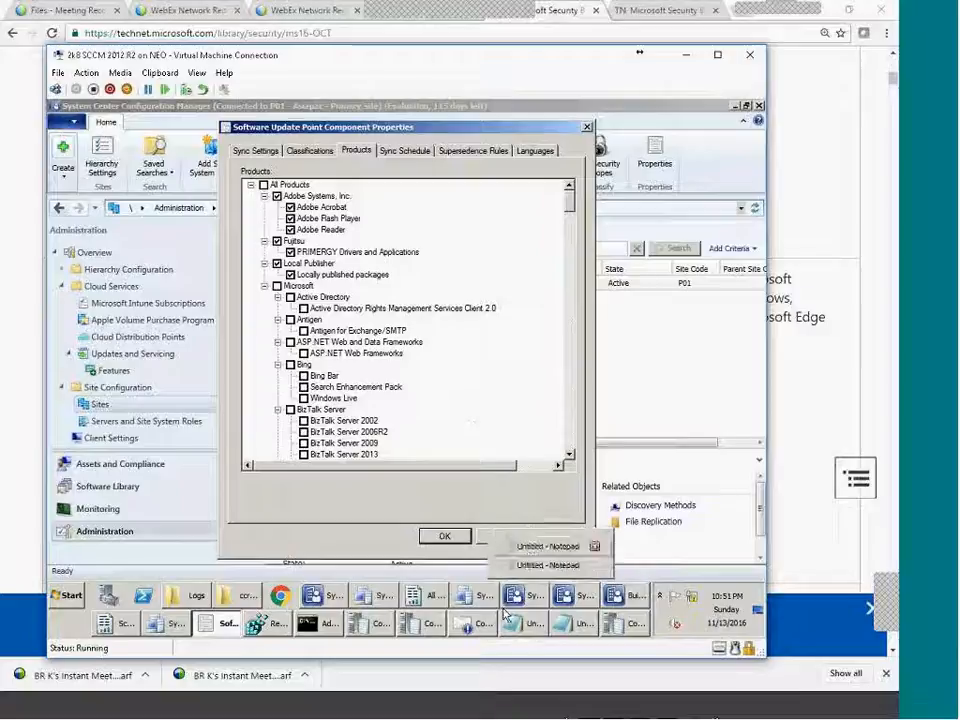
left_click(495, 539)
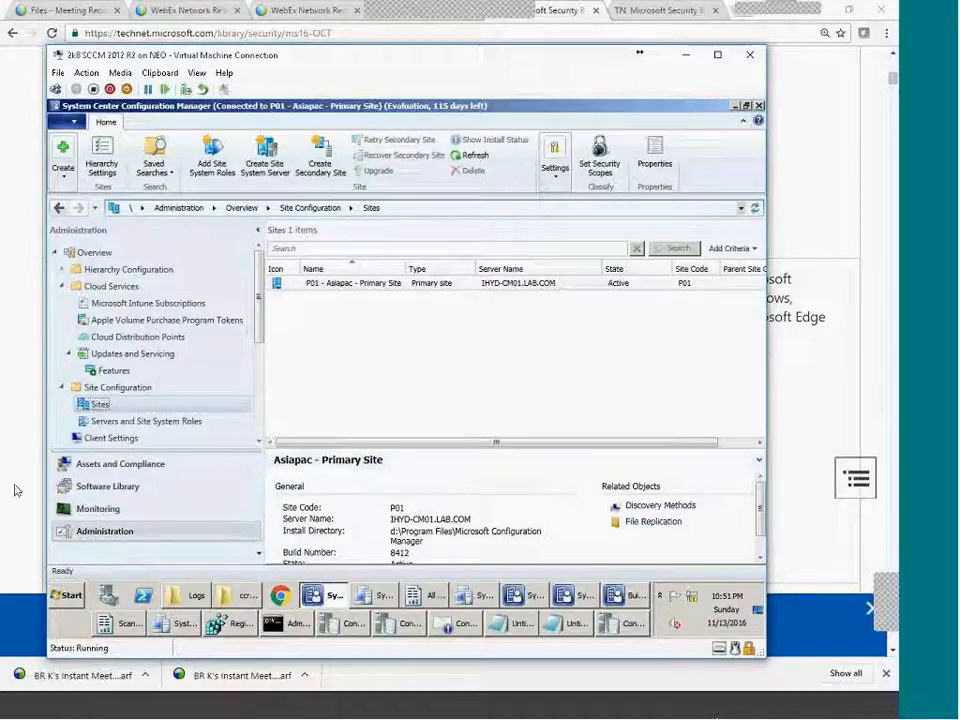
Launch System Center Updates Publisher 2011, then open the 'Silverlight l to 5.1.50901.0' device collection.
left_click(66, 597)
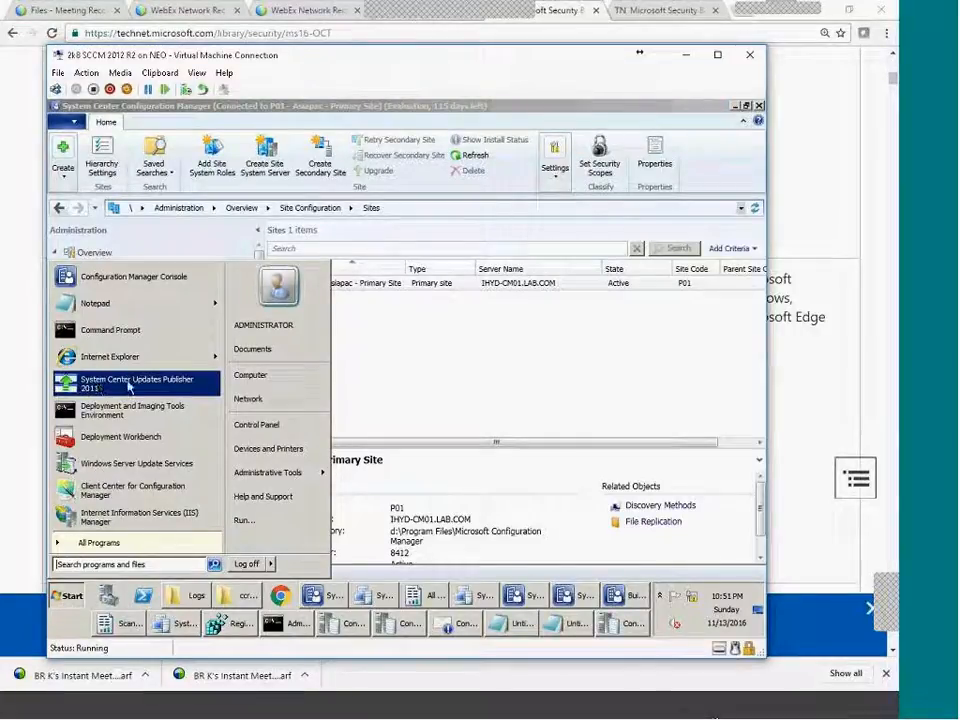
left_click(185, 378)
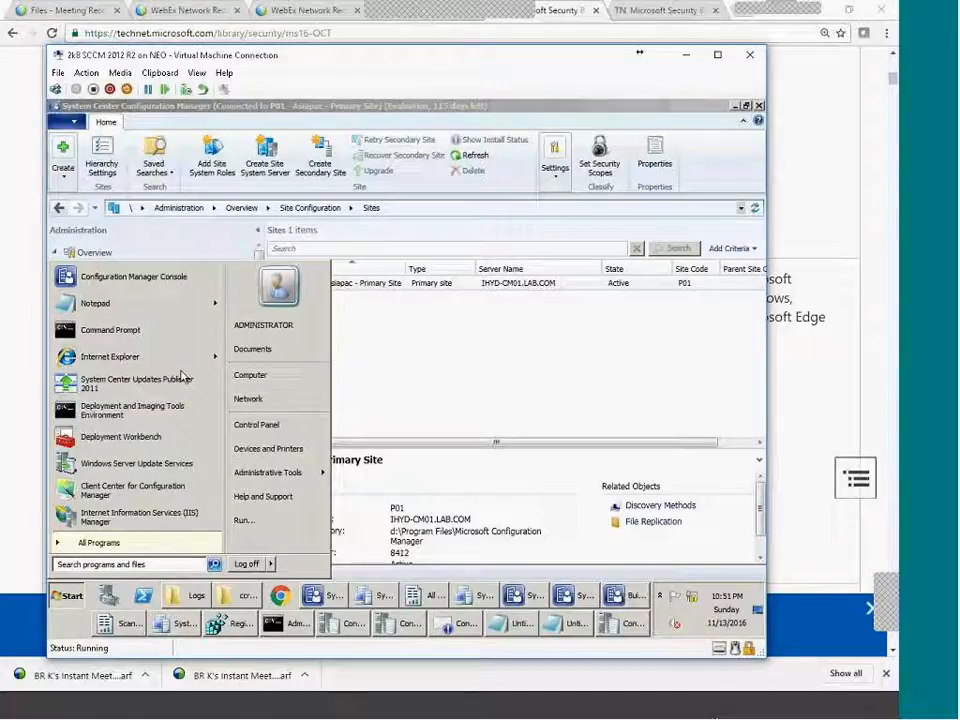
mouse_move(185, 358)
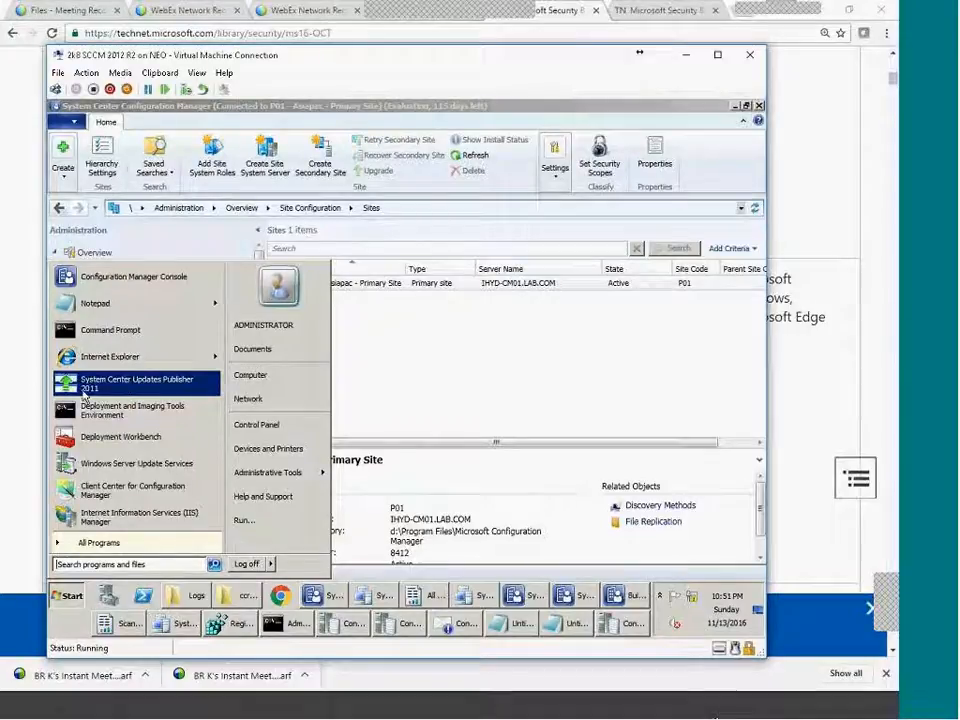
left_click(84, 397)
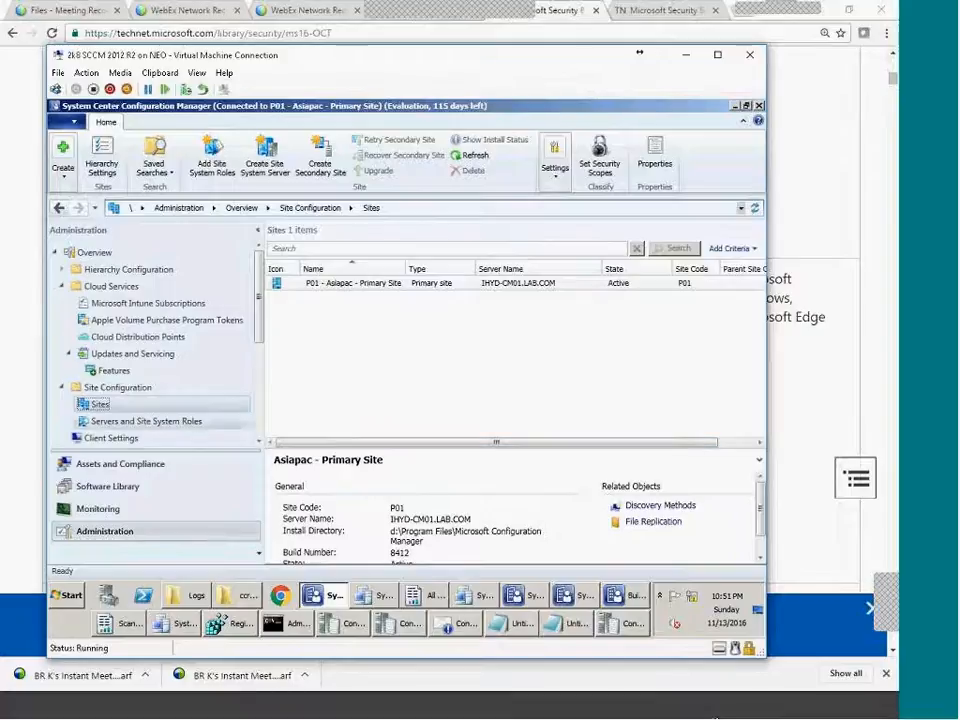
left_click(120, 463)
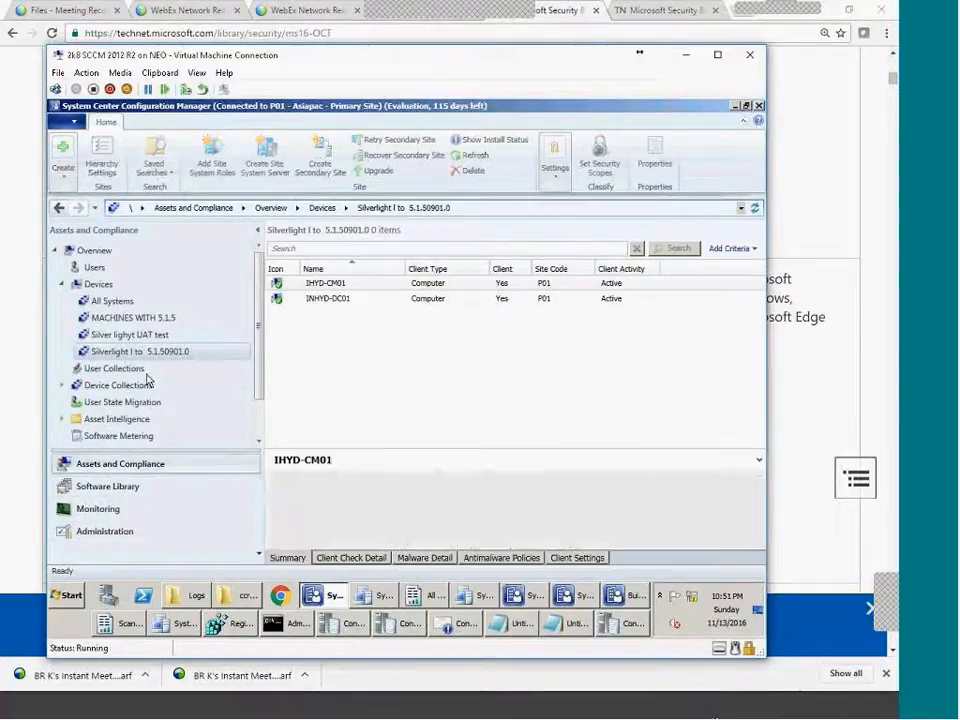
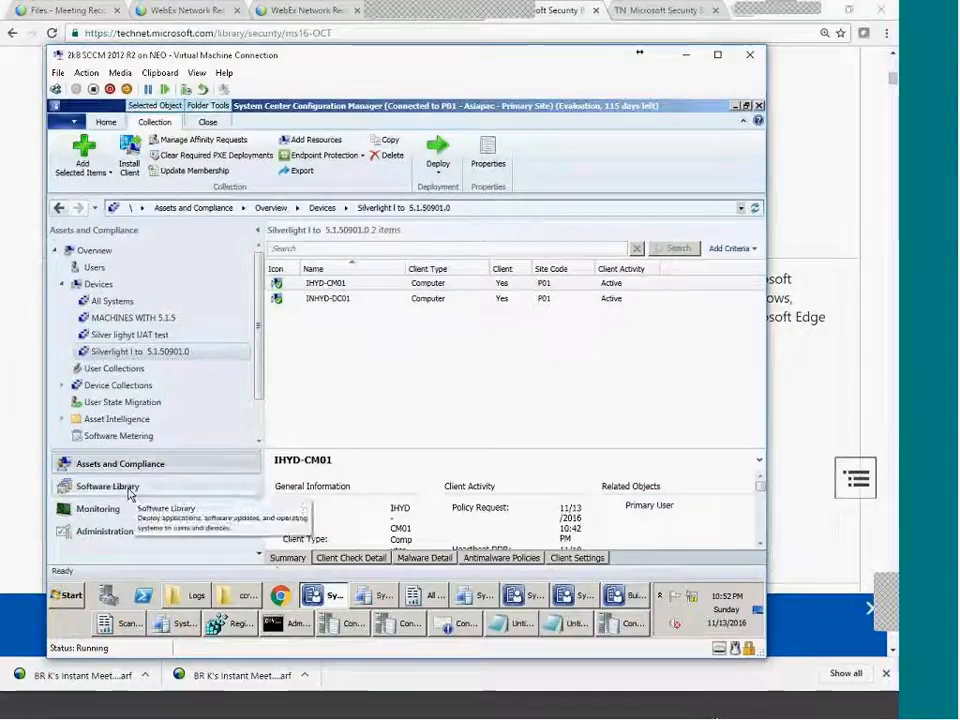
Open All Software Updates in the Software Library and scroll the 1000-item update list.
left_click(150, 485)
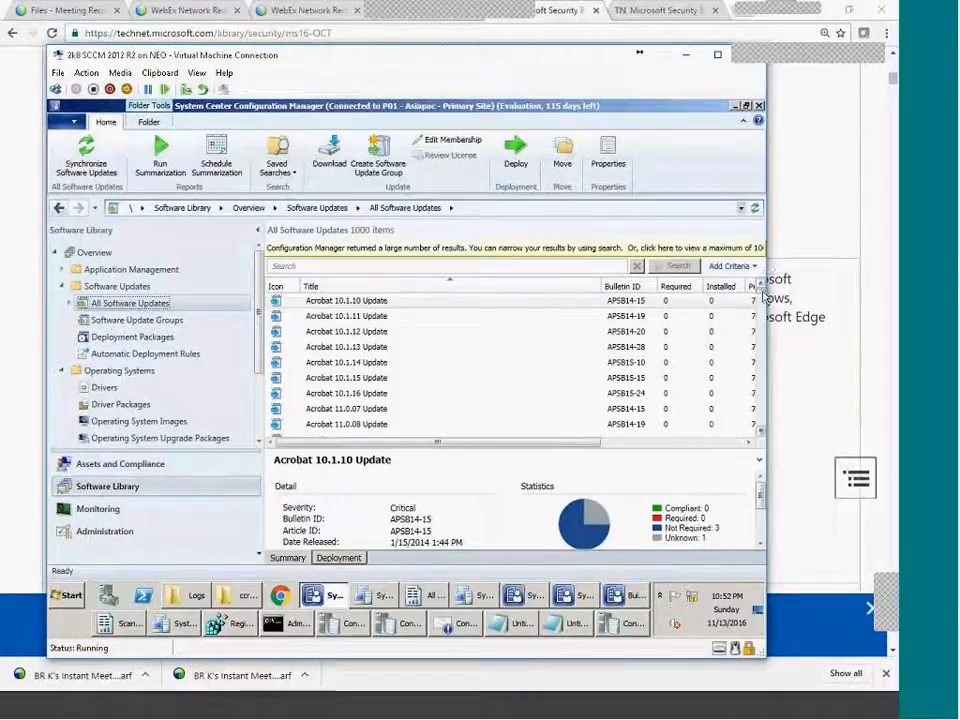
mouse_move(762, 298)
left_mouse_down()
mouse_move(761, 325)
mouse_move(758, 300)
mouse_move(763, 312)
left_mouse_up()
Enable Local Area Connection 2 through the Network and Sharing Center adapter settings, then close the window.
left_click(72, 594)
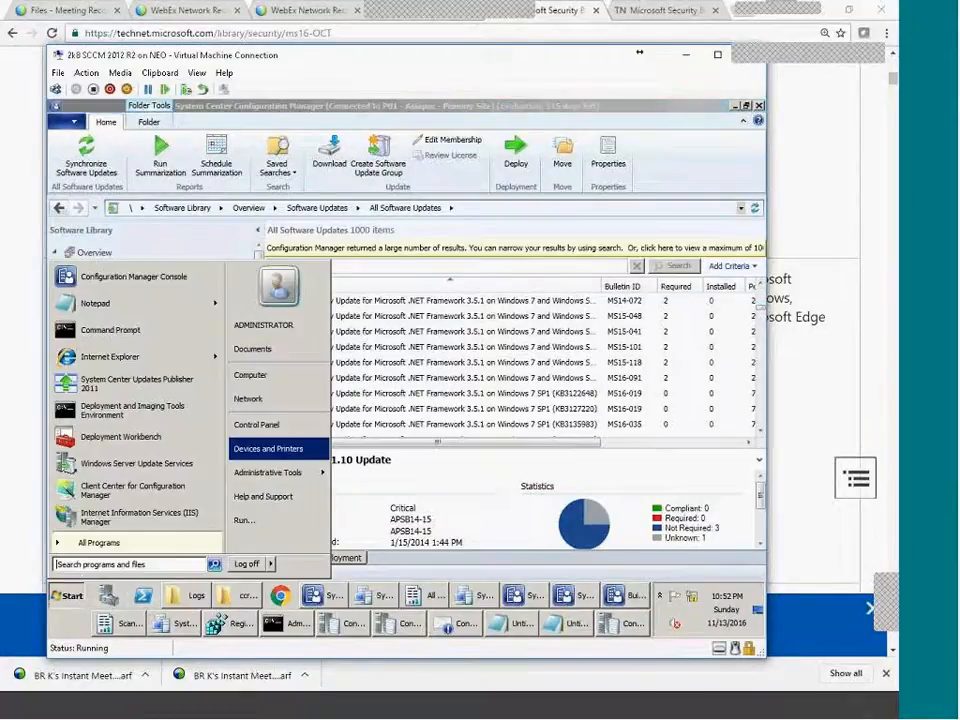
left_click(268, 410)
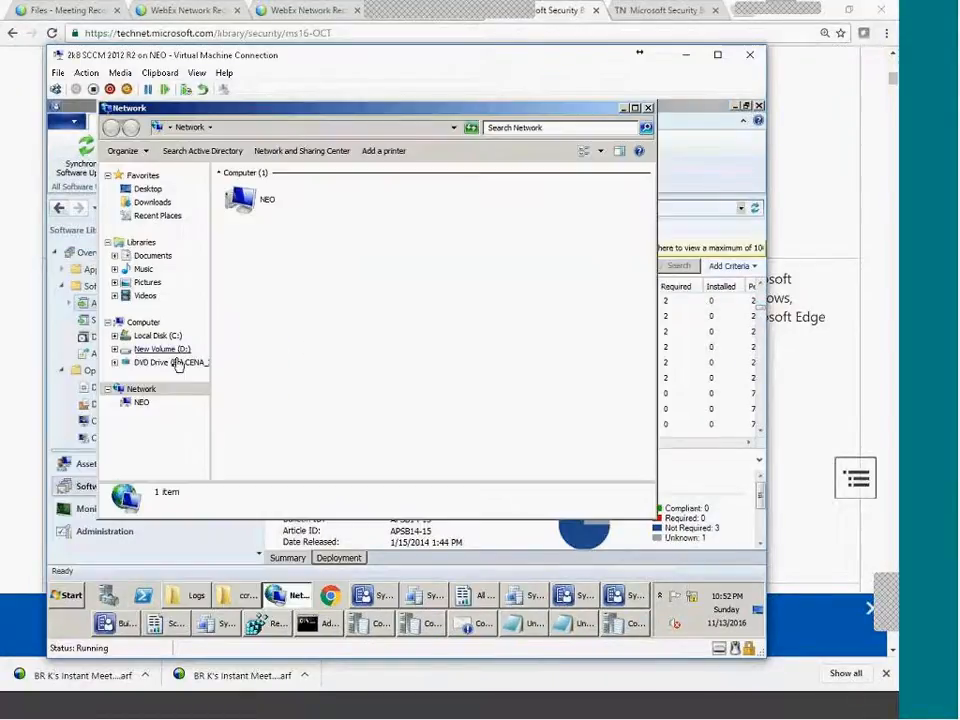
left_click(266, 151)
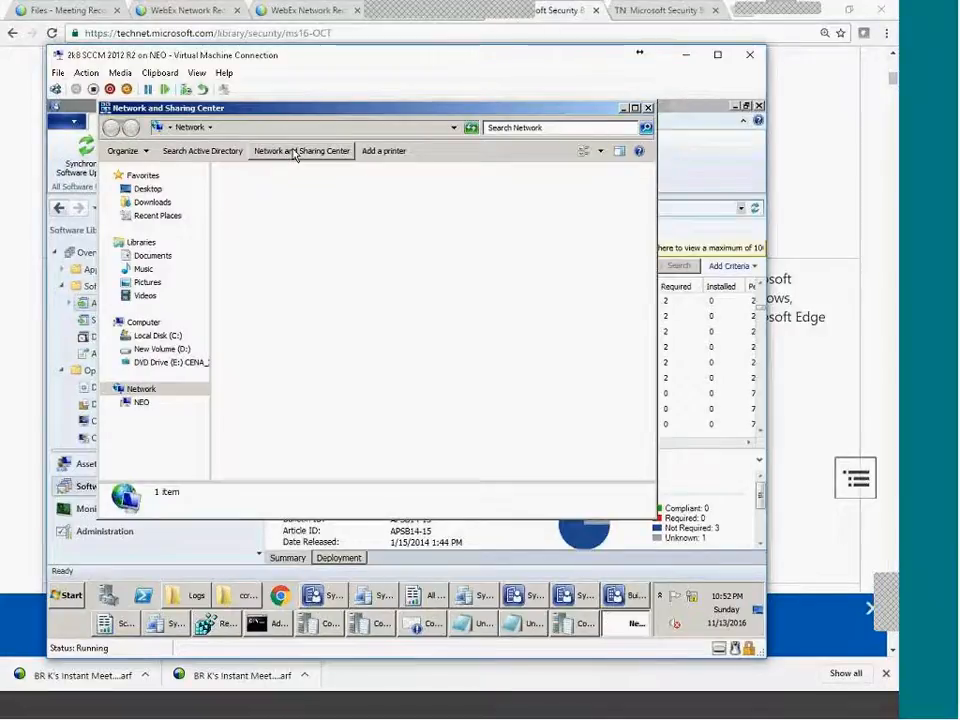
left_click(178, 183)
double_click(354, 193)
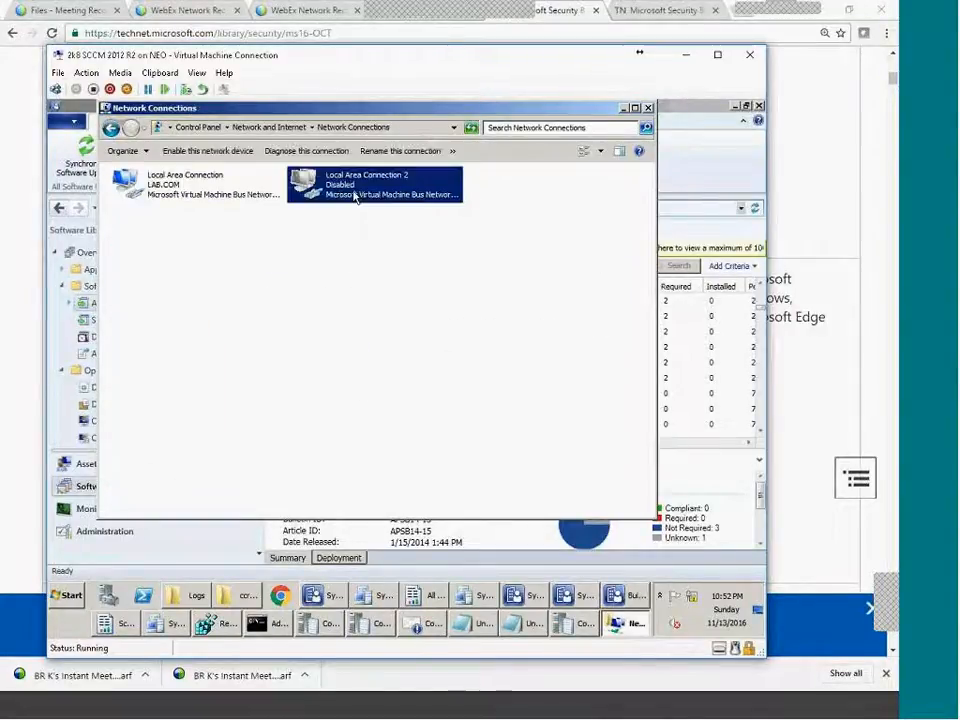
left_click(648, 107)
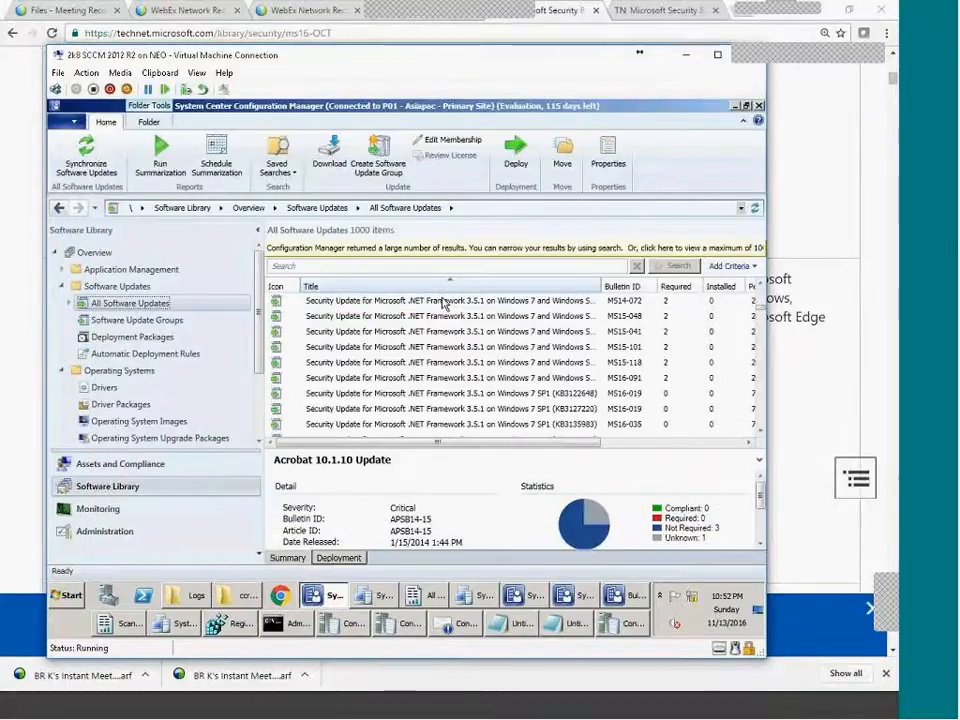
Review the details of the MS15-041 .NET update and the KB3142042 update.
left_click(410, 335)
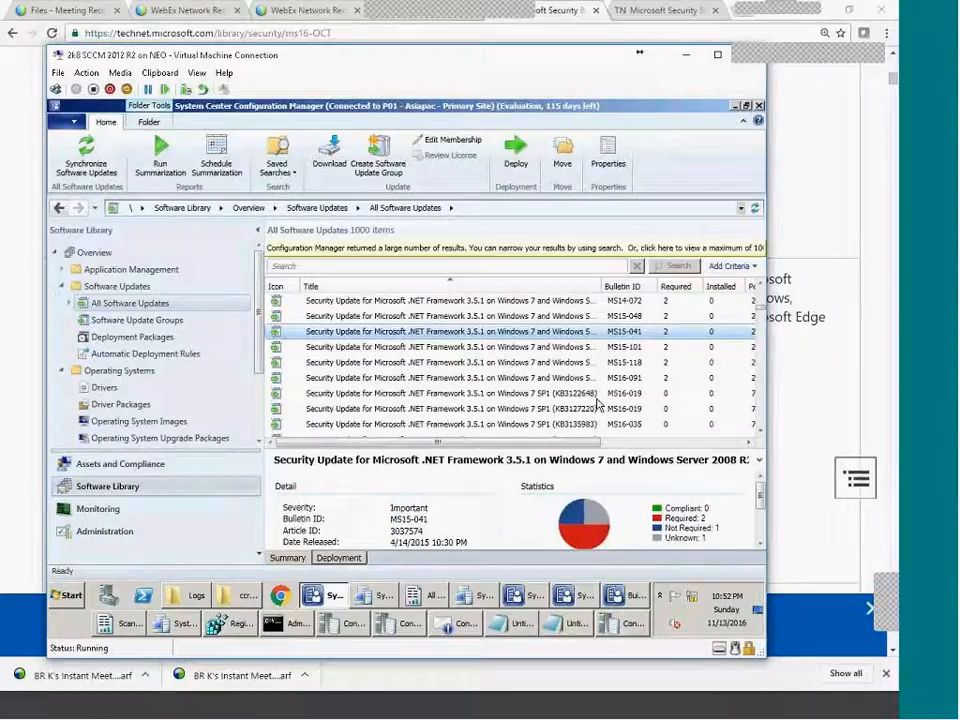
scroll(597, 402, "up", 6)
scroll(354, 349, "down", 1)
left_click(364, 346)
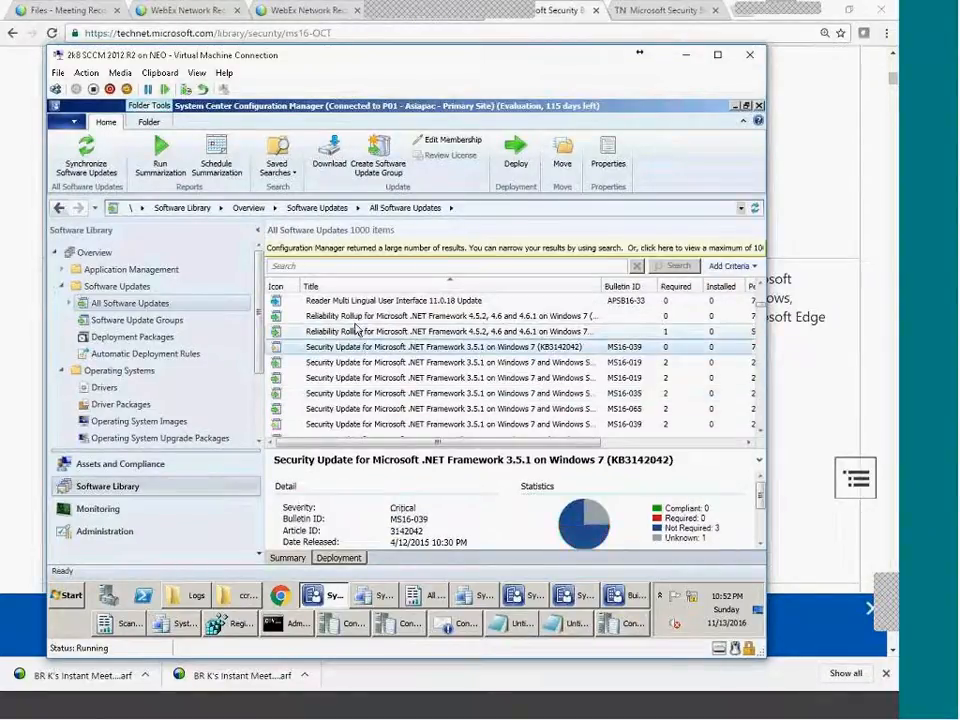
Select both Reliability Rollups plus the .NET Framework 4 security updates and bring up their actions.
left_click(358, 316)
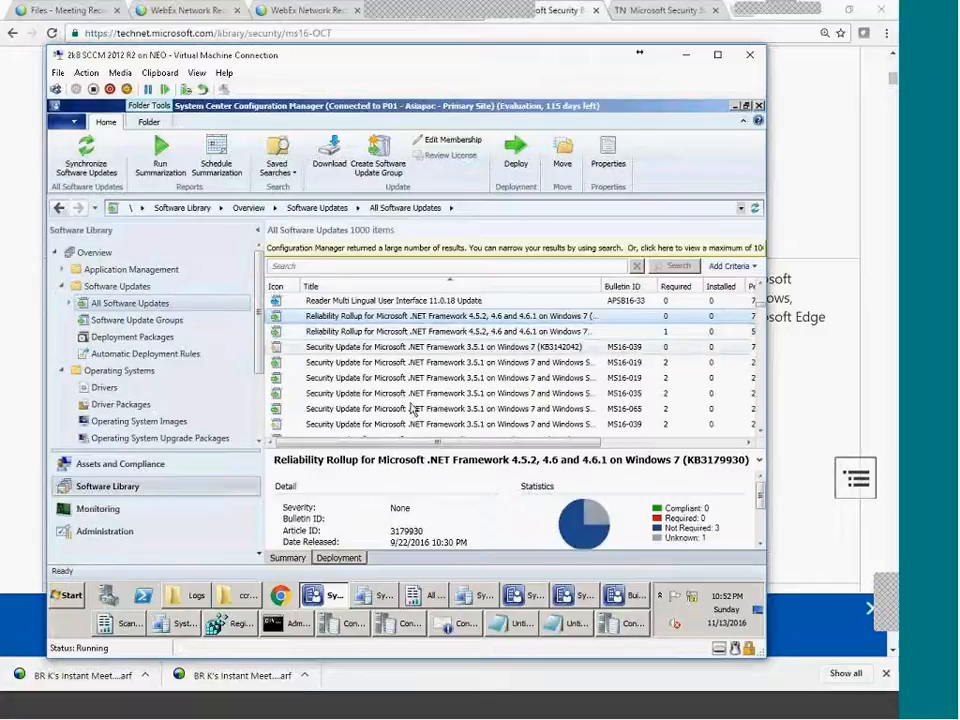
left_click(353, 335, "ctrl")
scroll(553, 475, "down", 10)
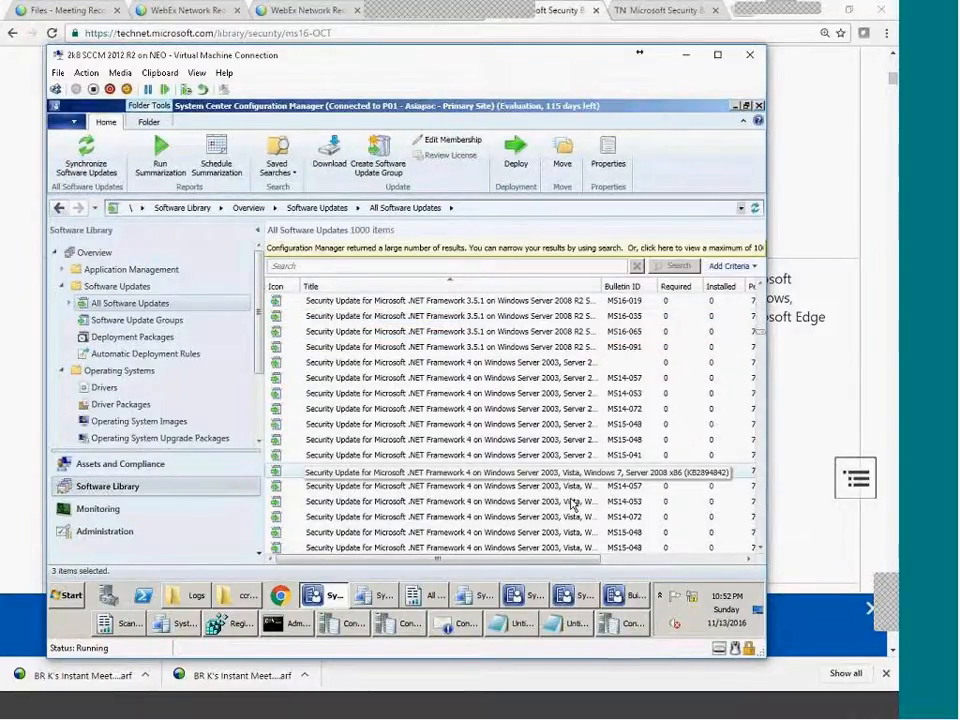
scroll(572, 503, "down", 5)
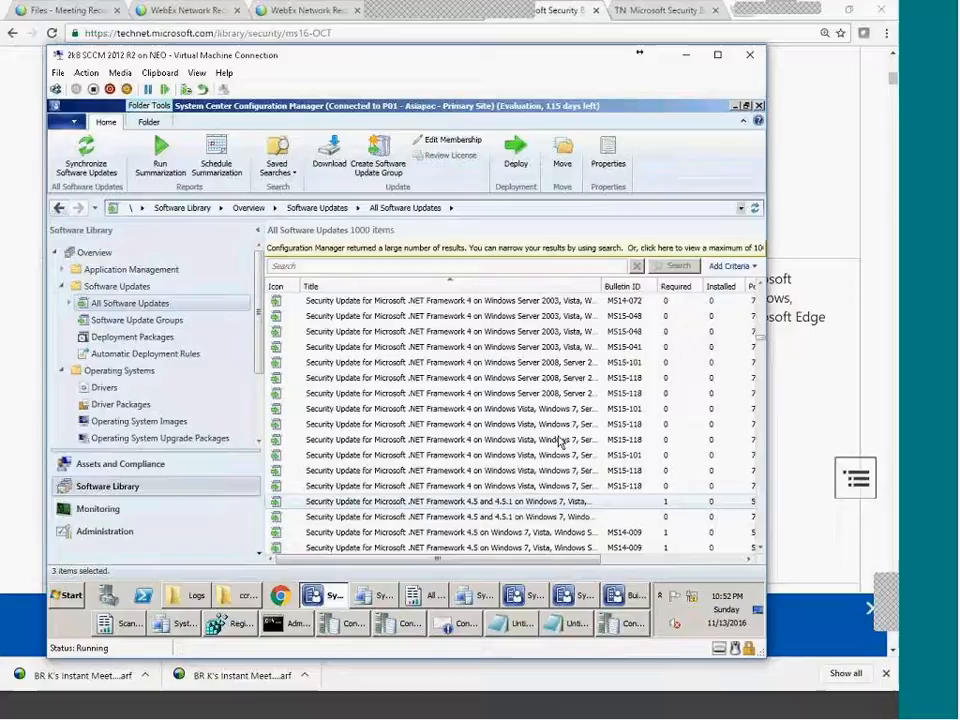
left_click(385, 441, "ctrl")
right_click(385, 441)
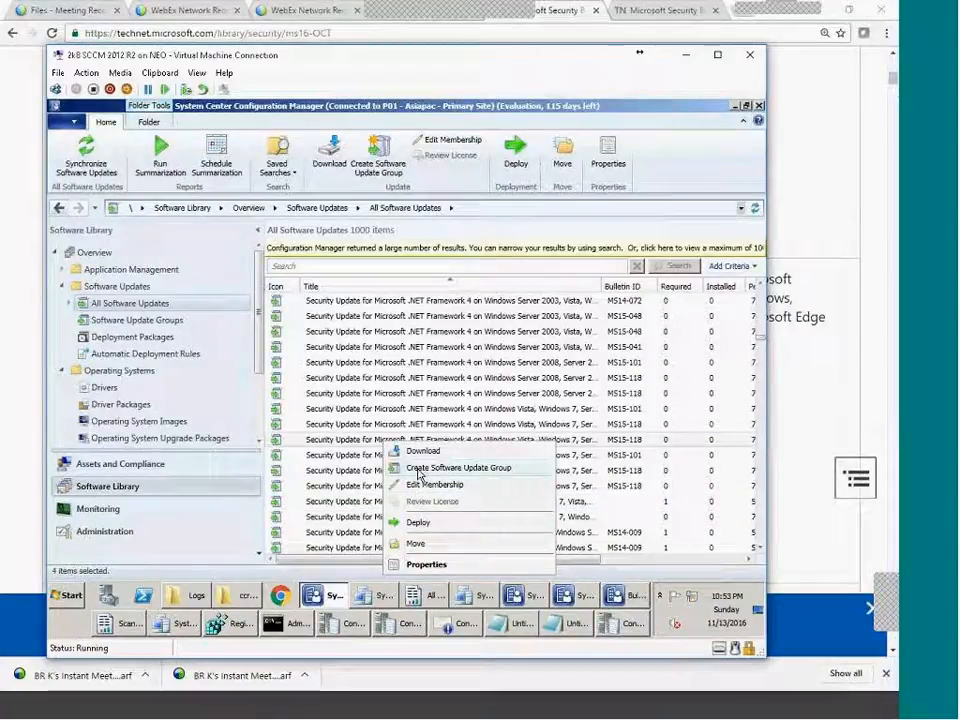
Create a software update group from the selection, named NOVEMBER 2016 WORKSTATION.
left_click(419, 469)
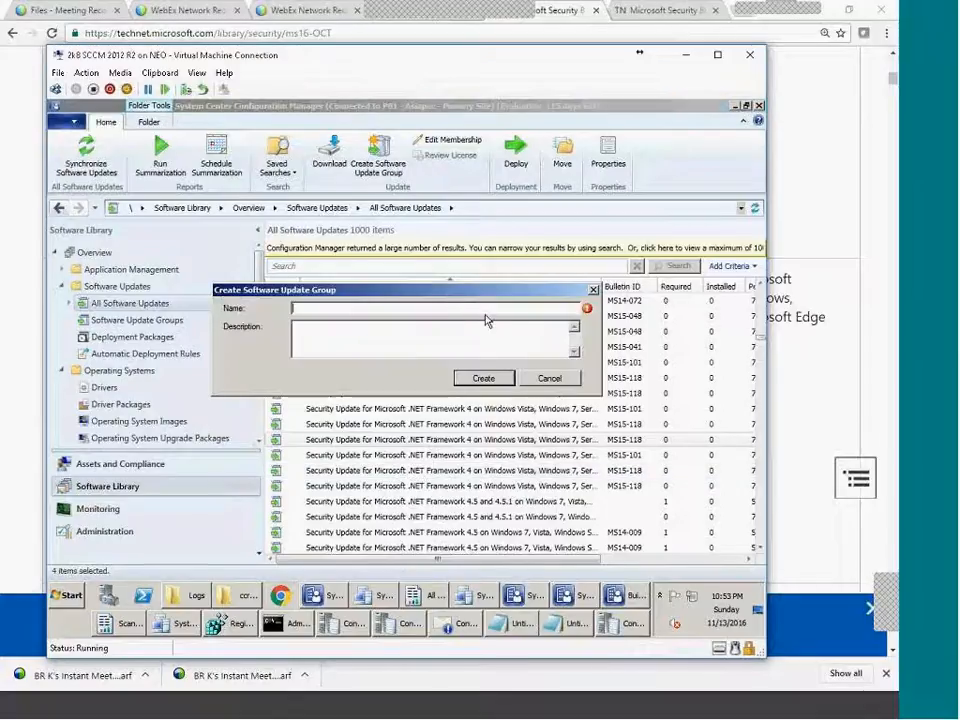
type("OCT")
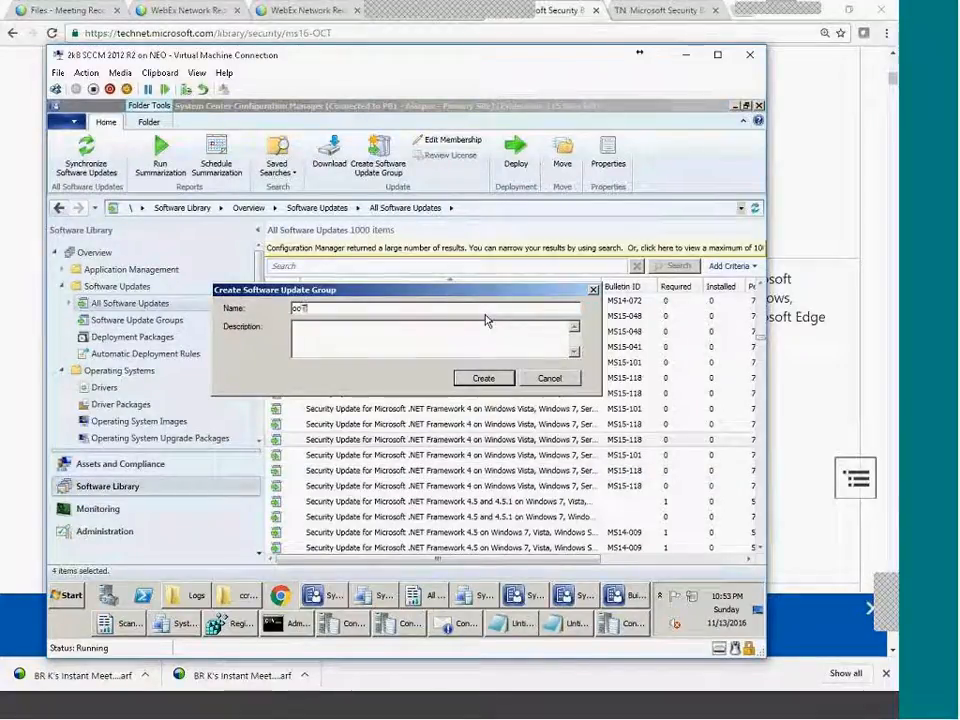
key("BackSpace")
key("BackSpace")
key("BackSpace")
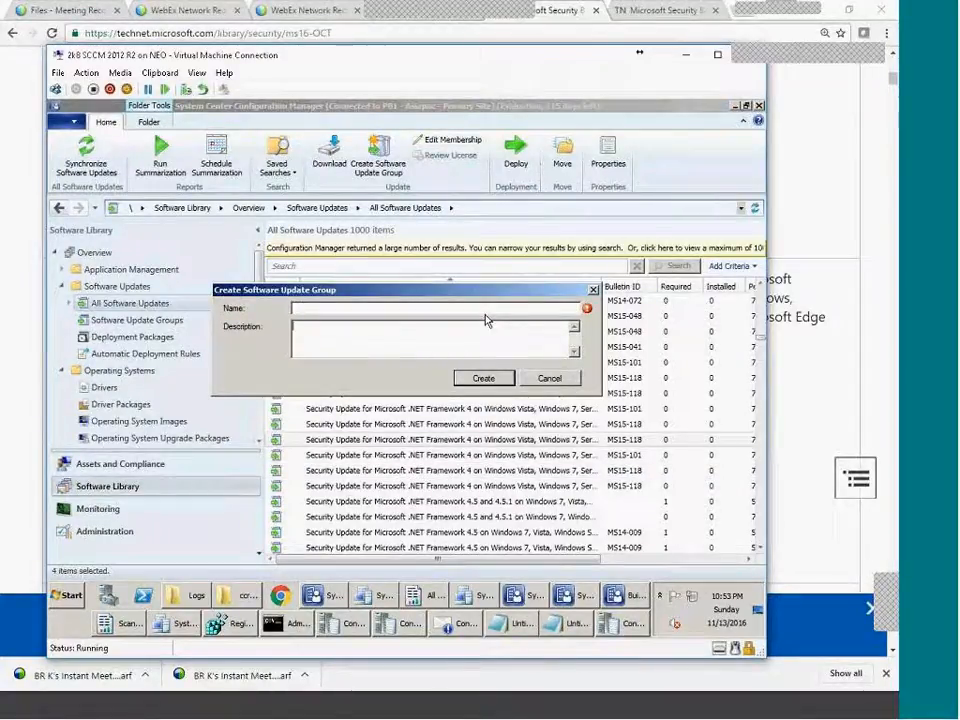
left_click(486, 320)
type("nO")
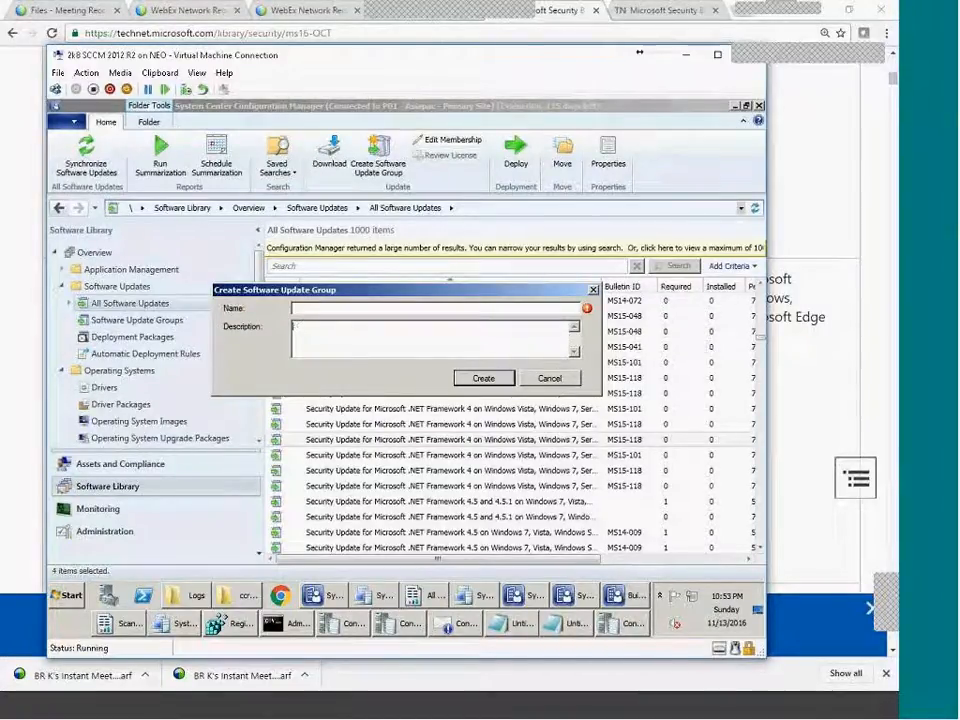
type("nOV")
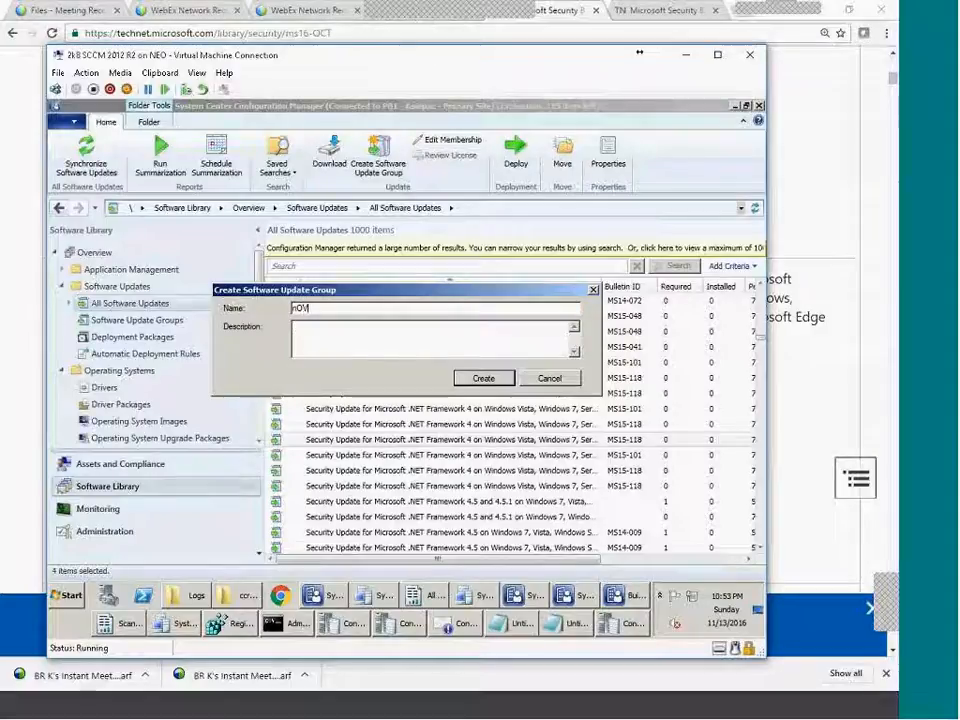
key("BackSpace")
key("BackSpace")
key("BackSpace")
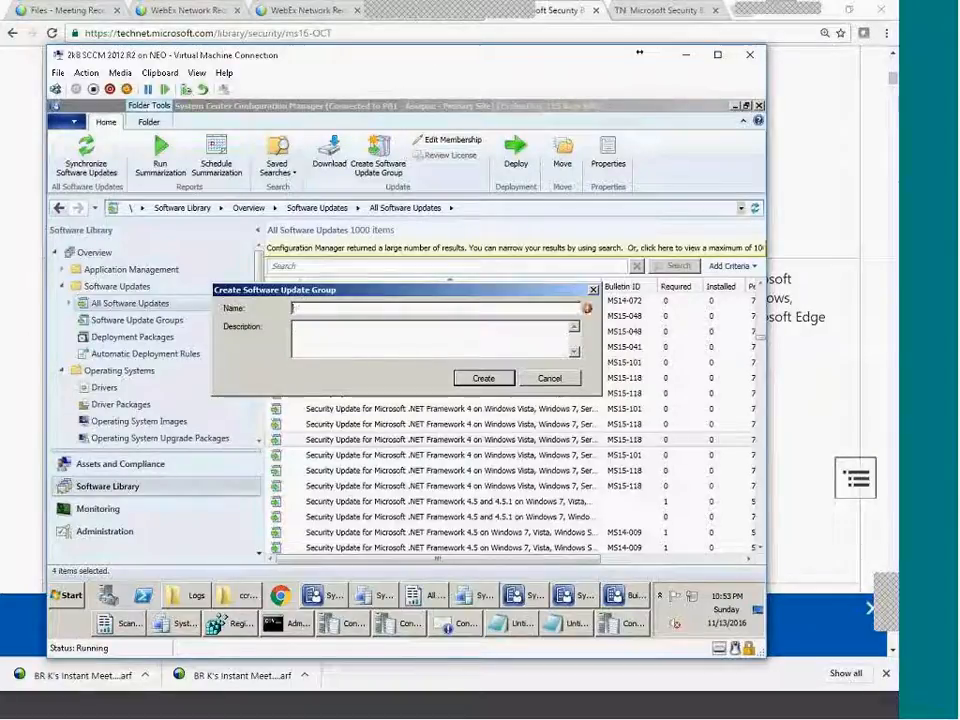
type("OVEMBER")
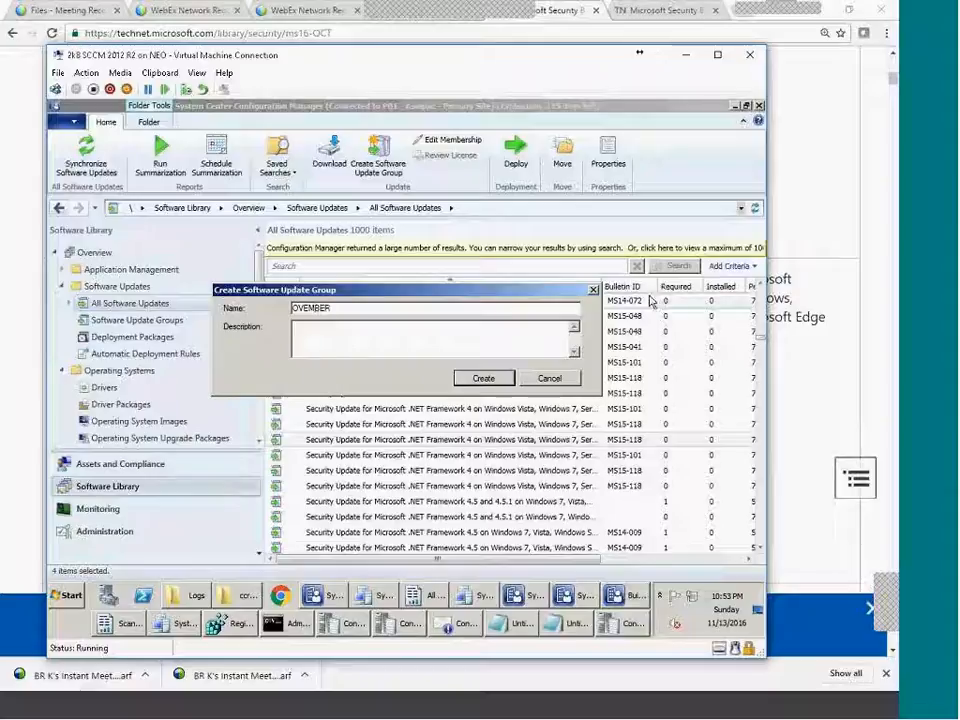
key("Home")
type("N")
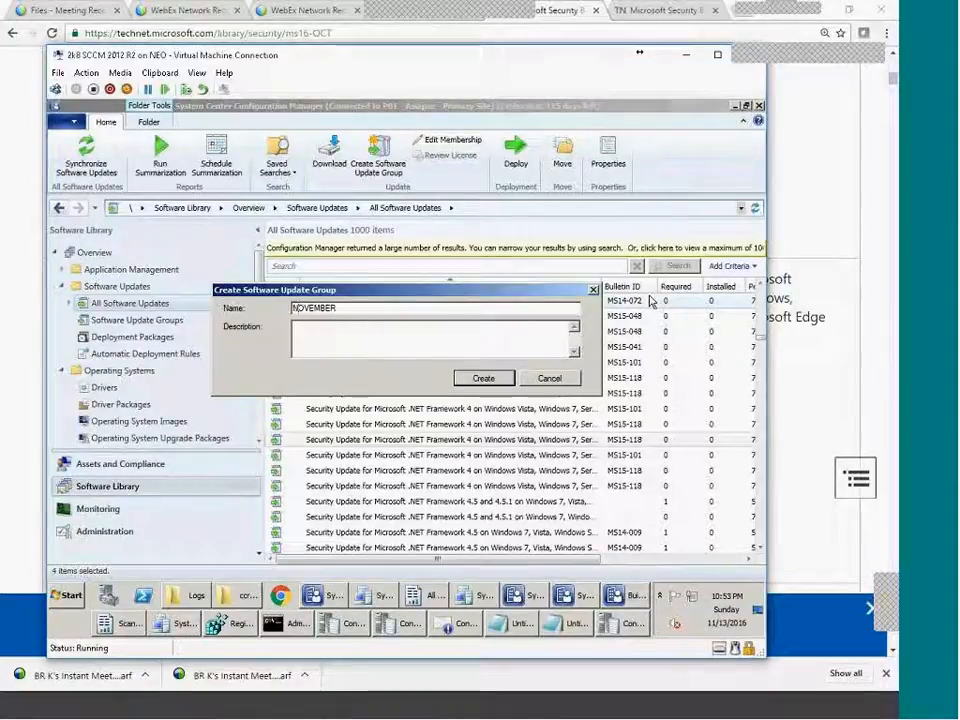
left_click(545, 308)
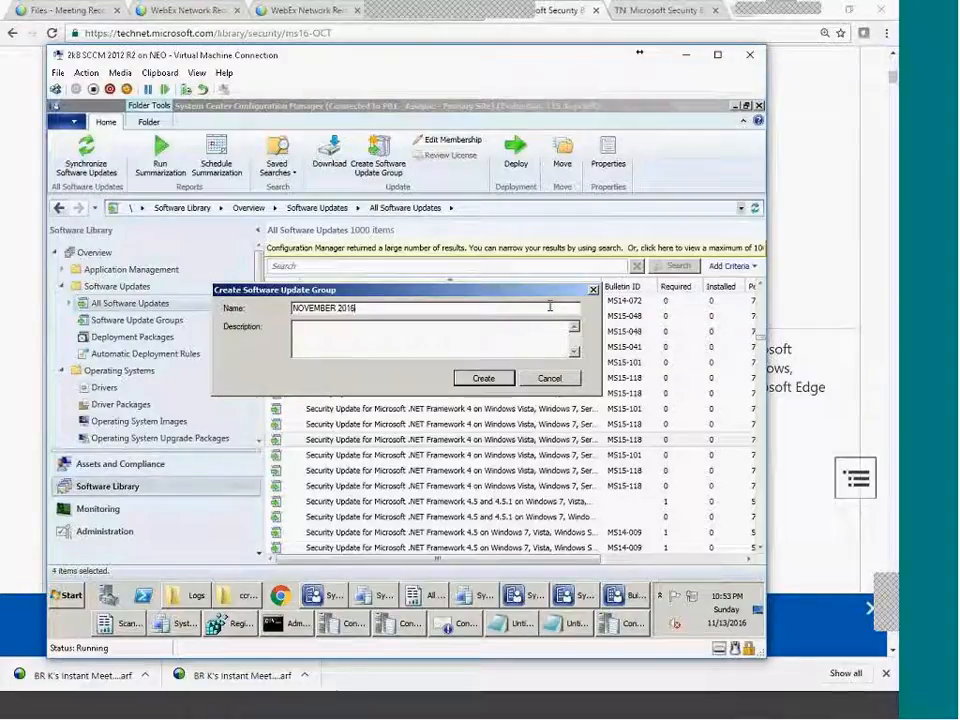
type("2016 WORKSTATION")
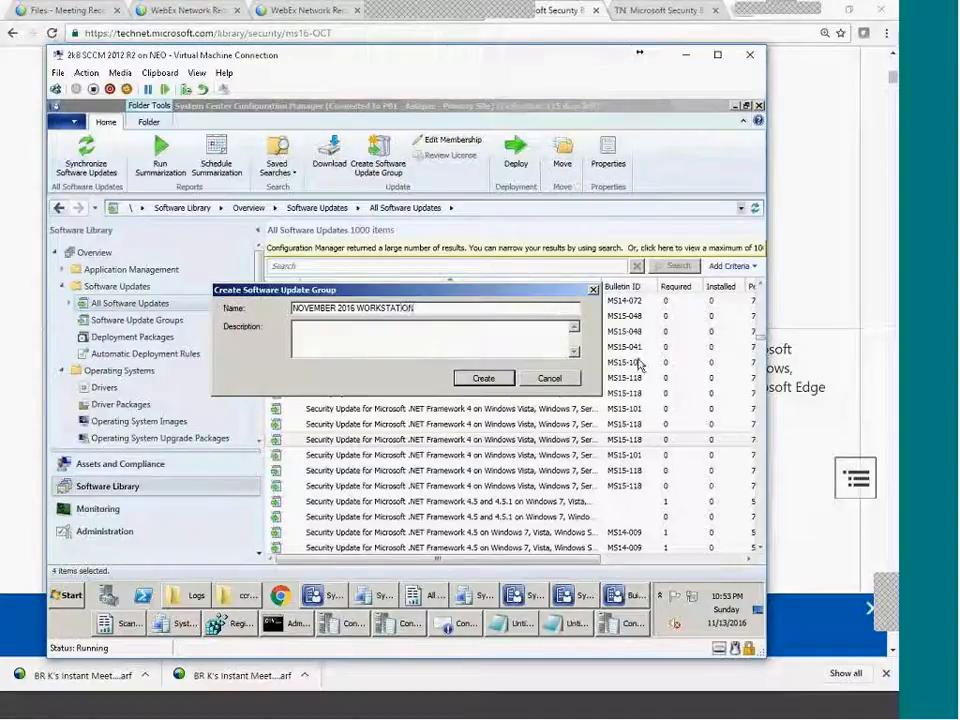
left_click(486, 379)
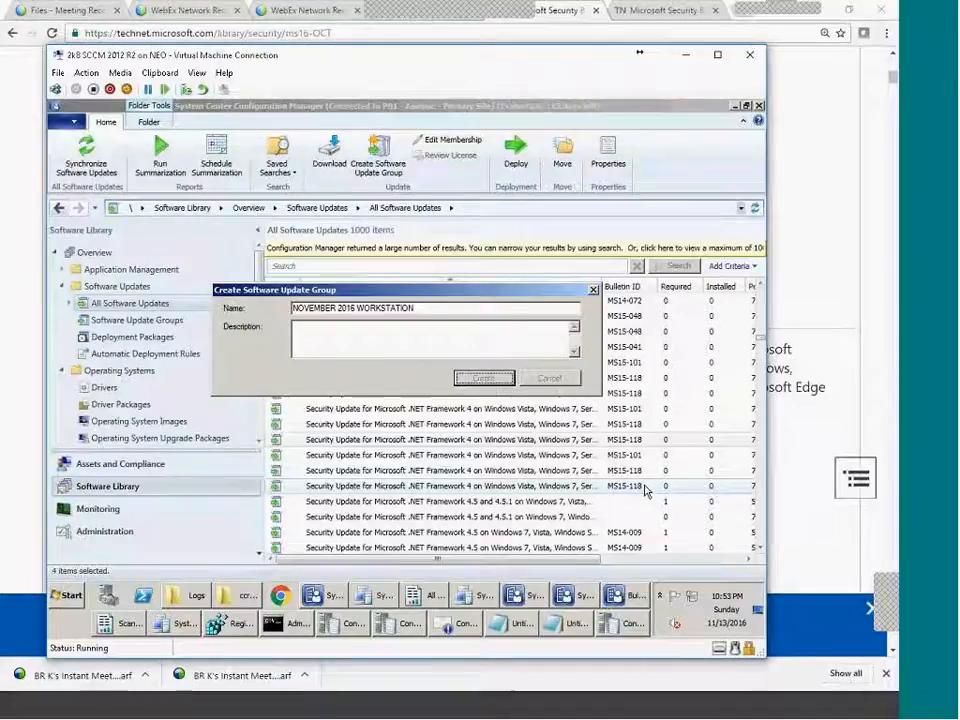
left_click(205, 423)
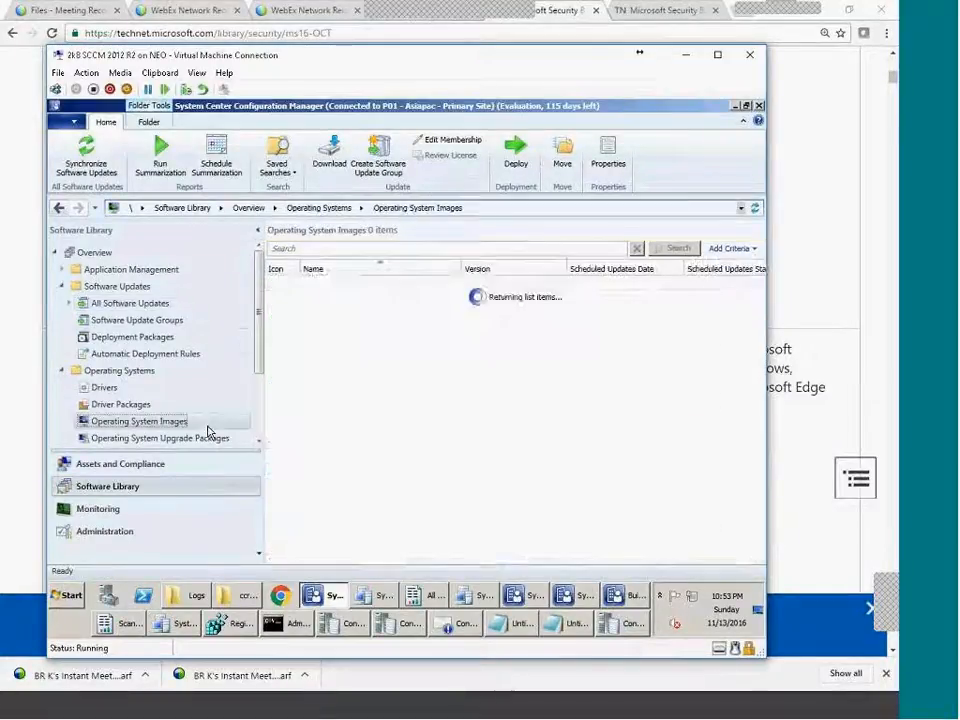
Open the NOVEMBER 2016 WORKSTATION update group and widen the Title column.
left_click(179, 326)
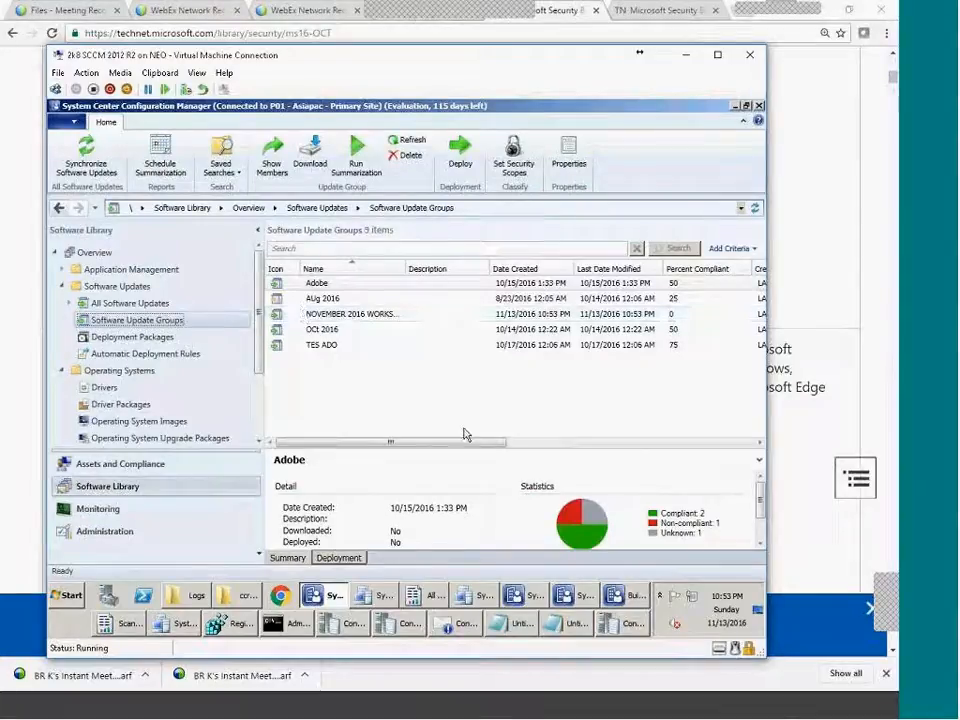
left_click(636, 316)
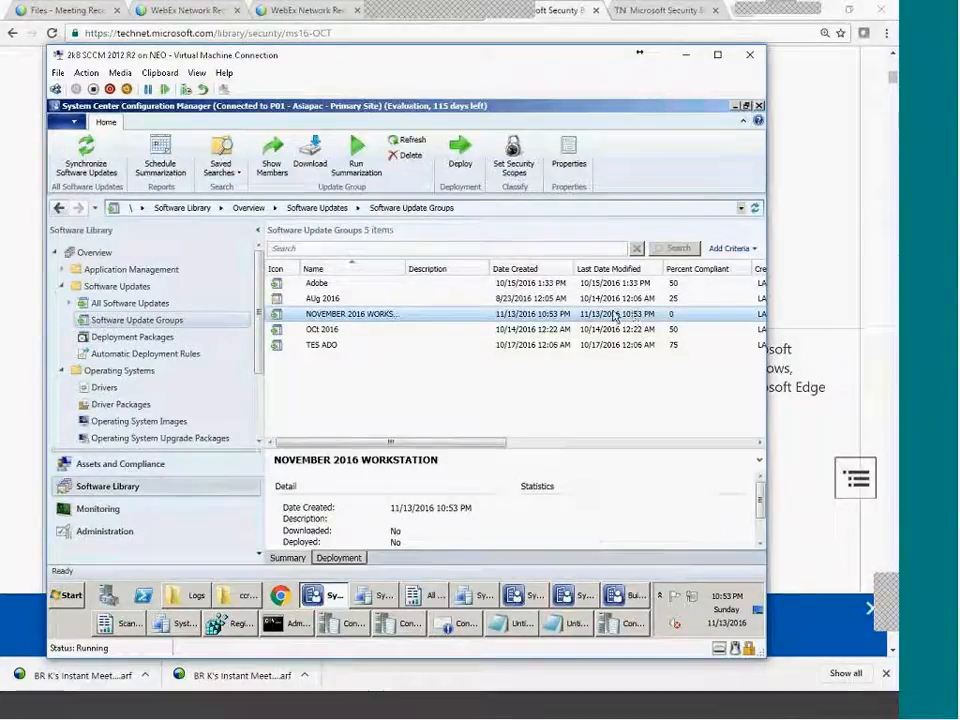
double_click(633, 316)
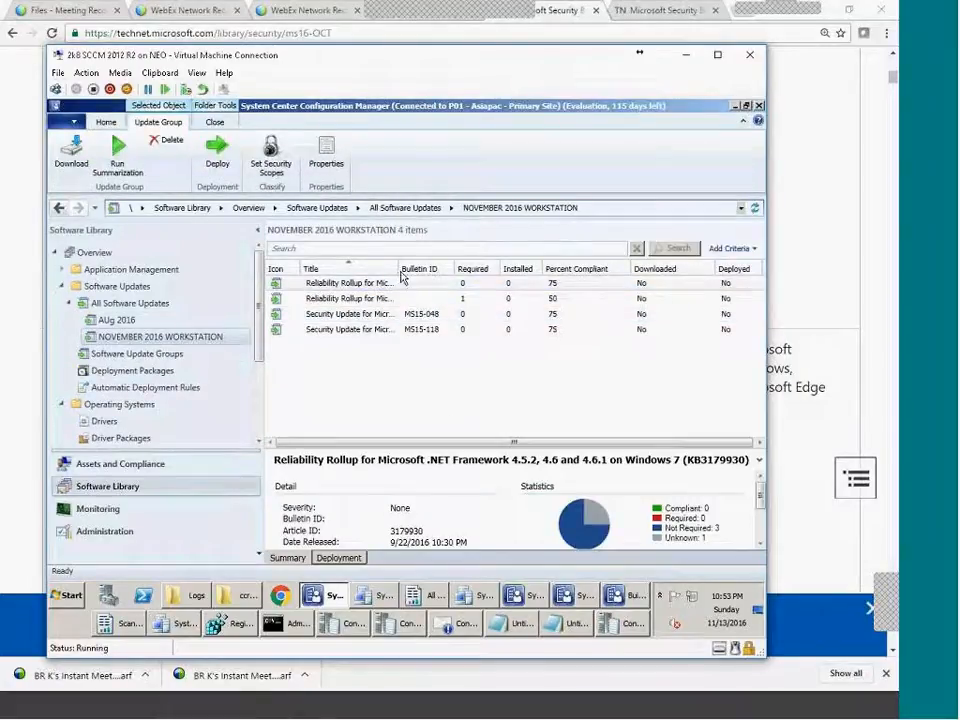
left_click_drag(396, 268, 436, 261)
Review the first Reliability Rollup's run time, severity and content files, closing without changes.
right_click(366, 286)
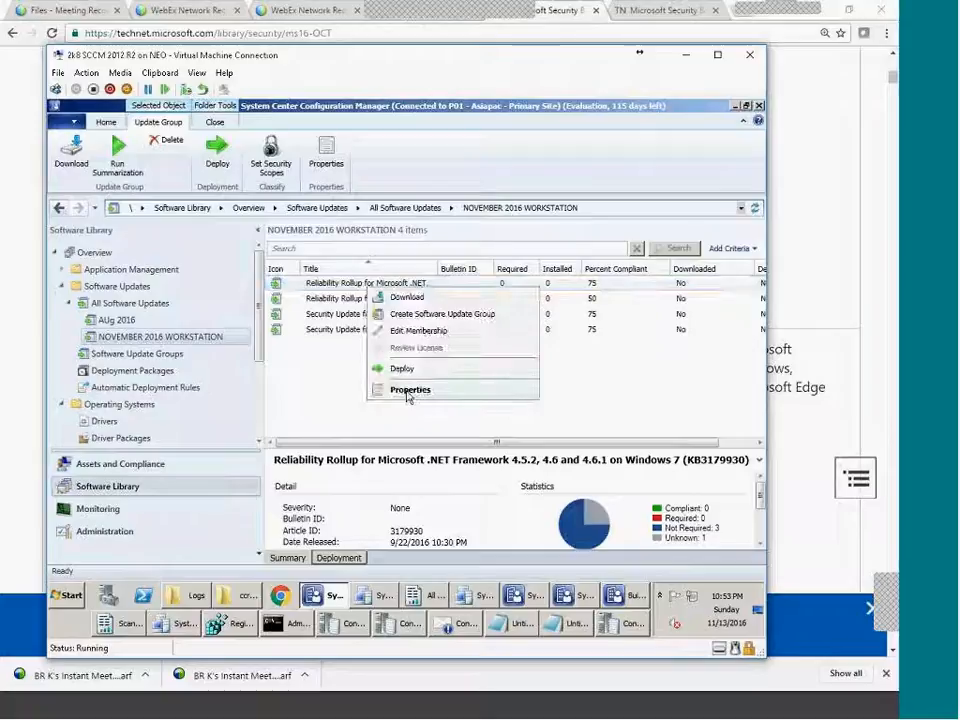
left_click(408, 390)
left_click(361, 192)
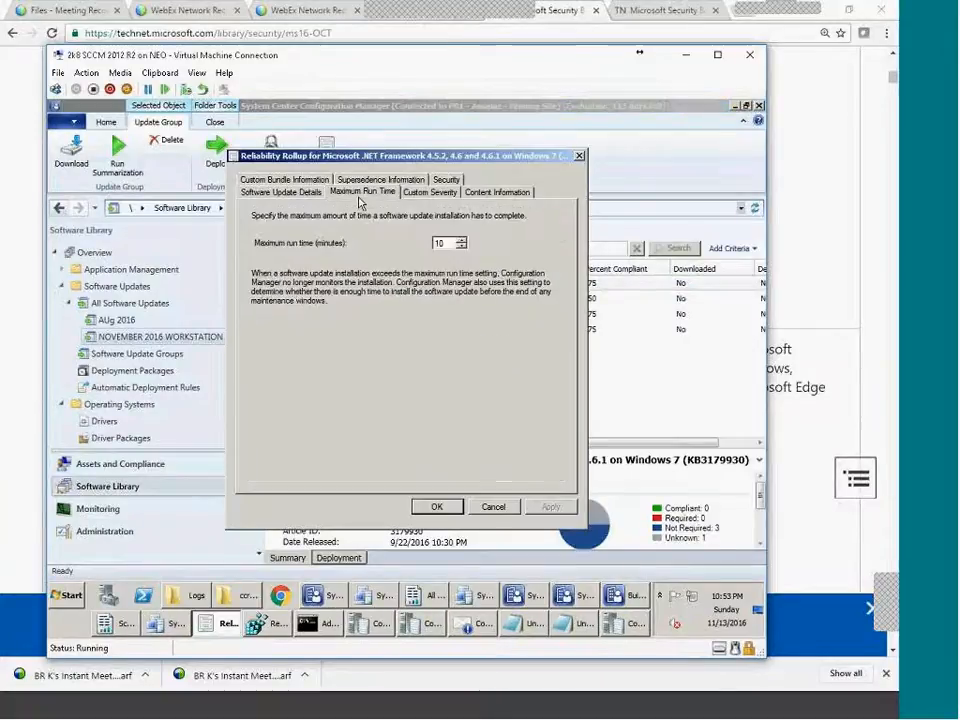
left_click(429, 192)
left_click(497, 191)
left_click(340, 276)
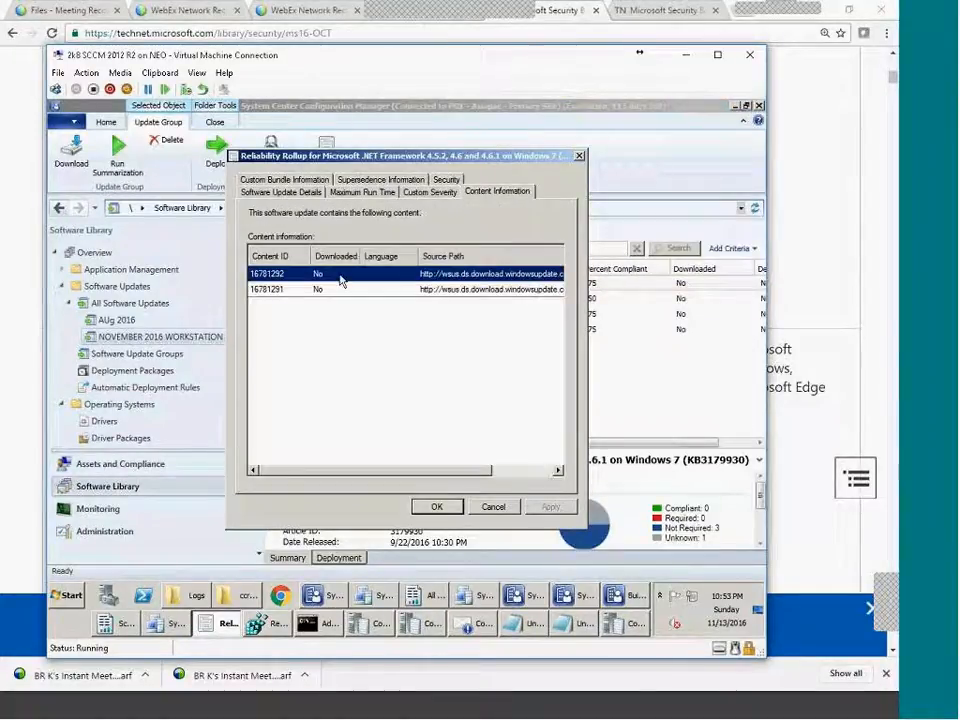
left_click_drag(467, 472, 543, 464)
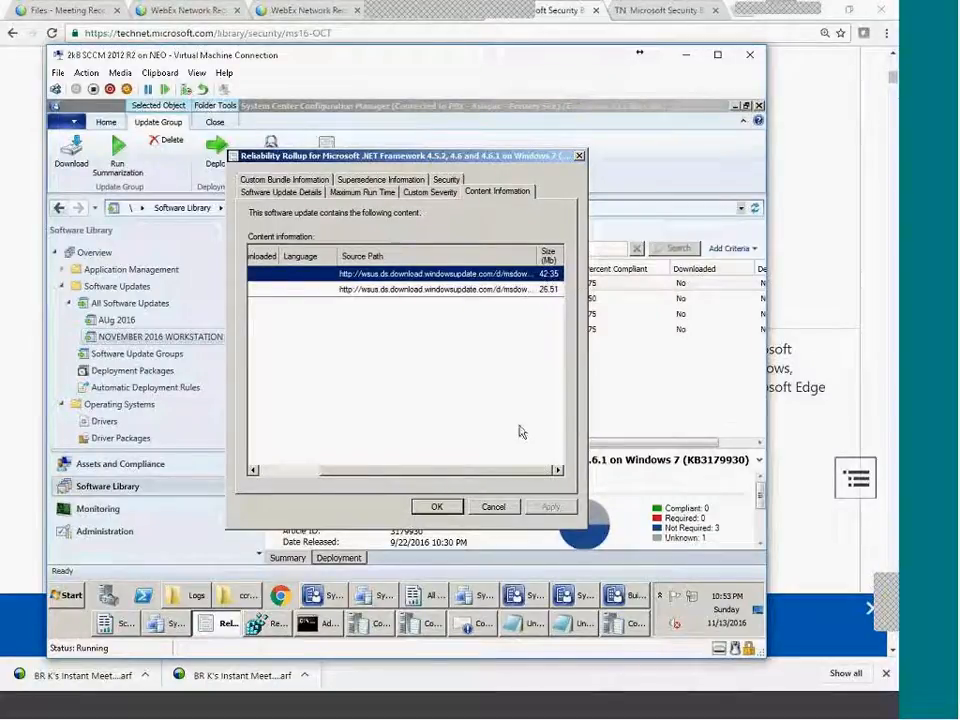
left_click(493, 506)
Inspect the second Reliability Rollup's content files and details, including Article ID 3179930 and Windows Server 2008 R2.
left_click(420, 300)
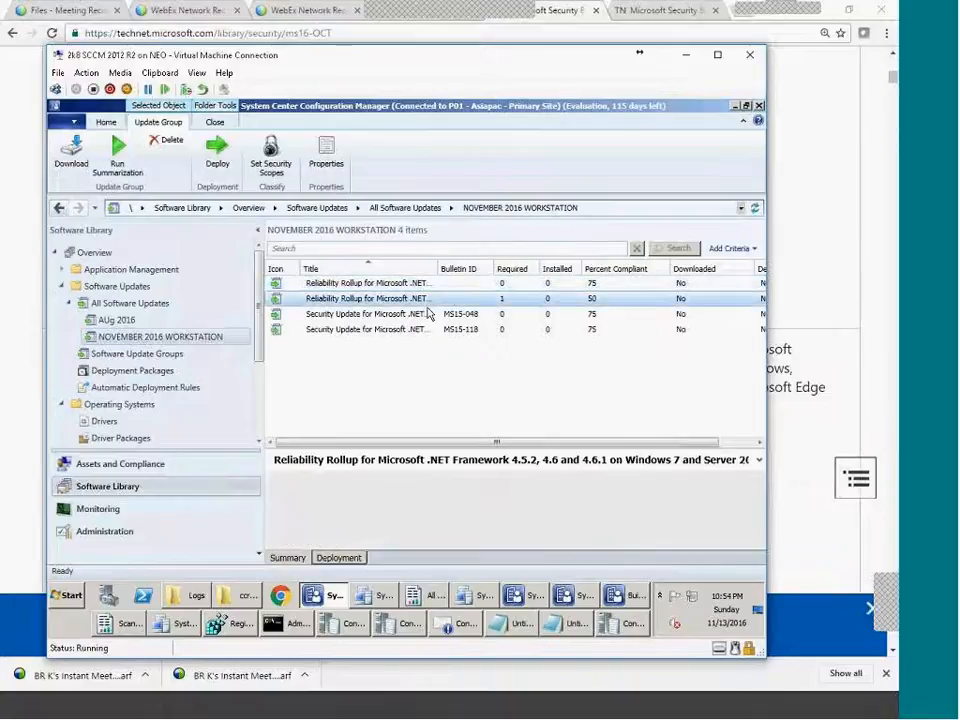
right_click(423, 298)
left_click(463, 398)
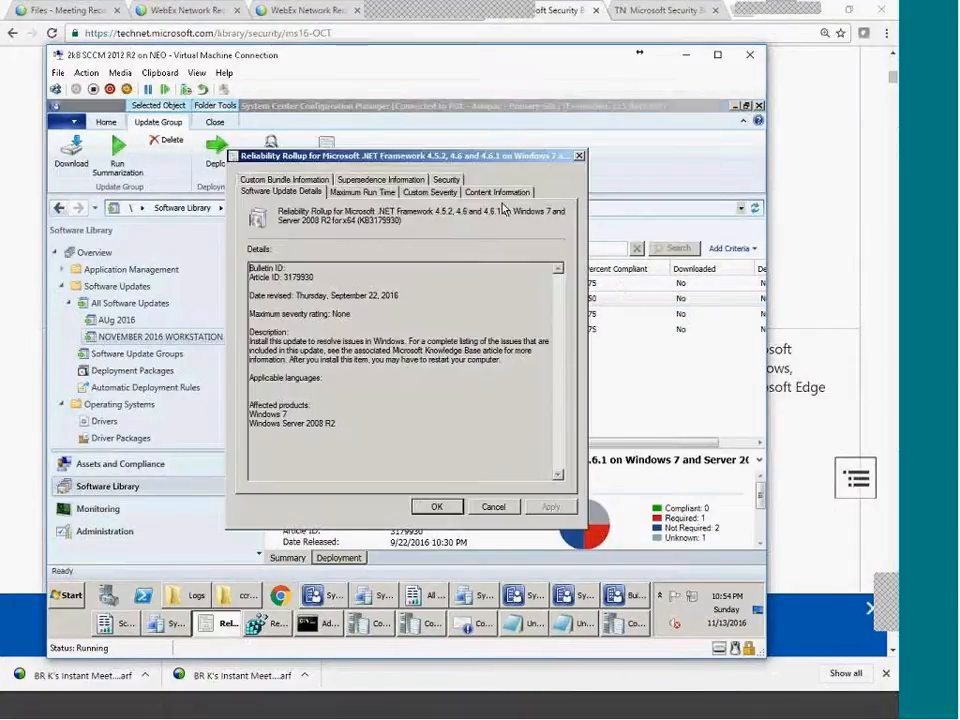
left_click(477, 193)
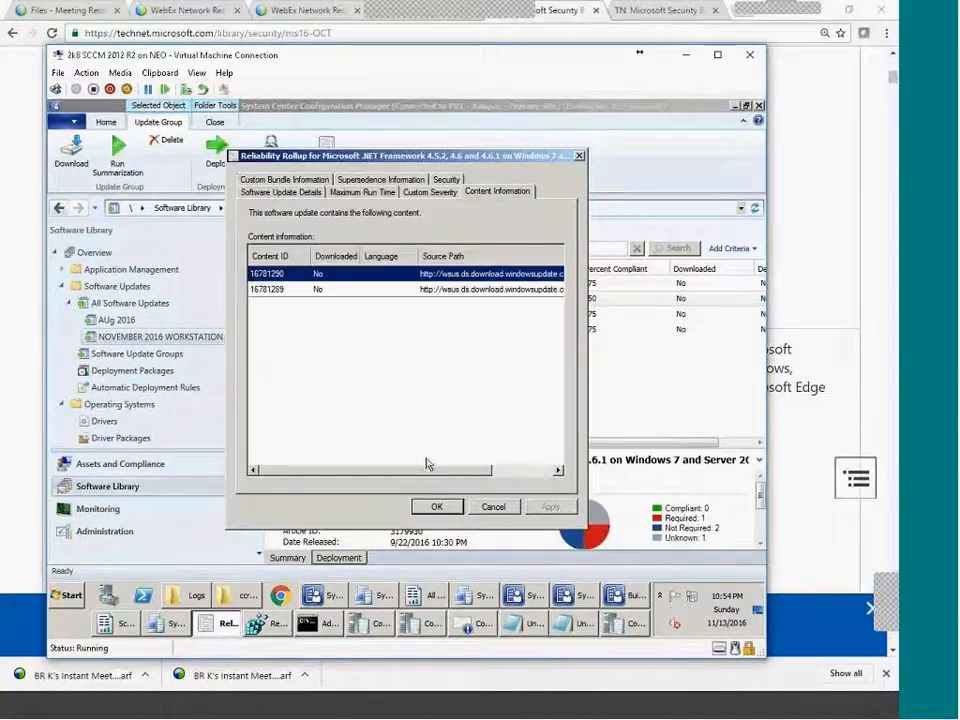
left_click_drag(443, 470, 536, 467)
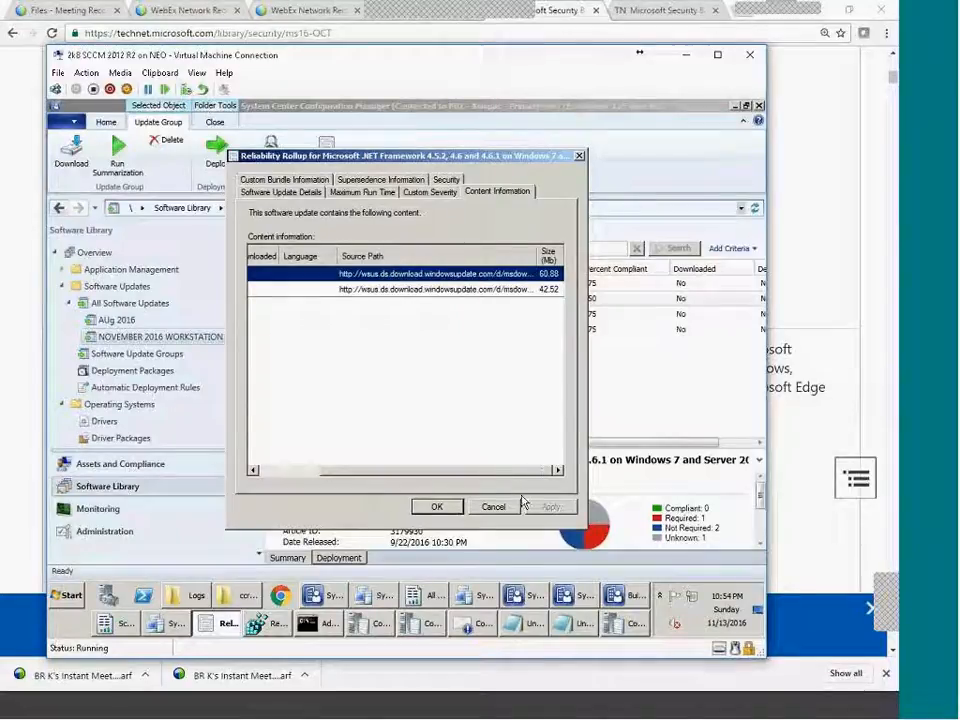
left_click(263, 181)
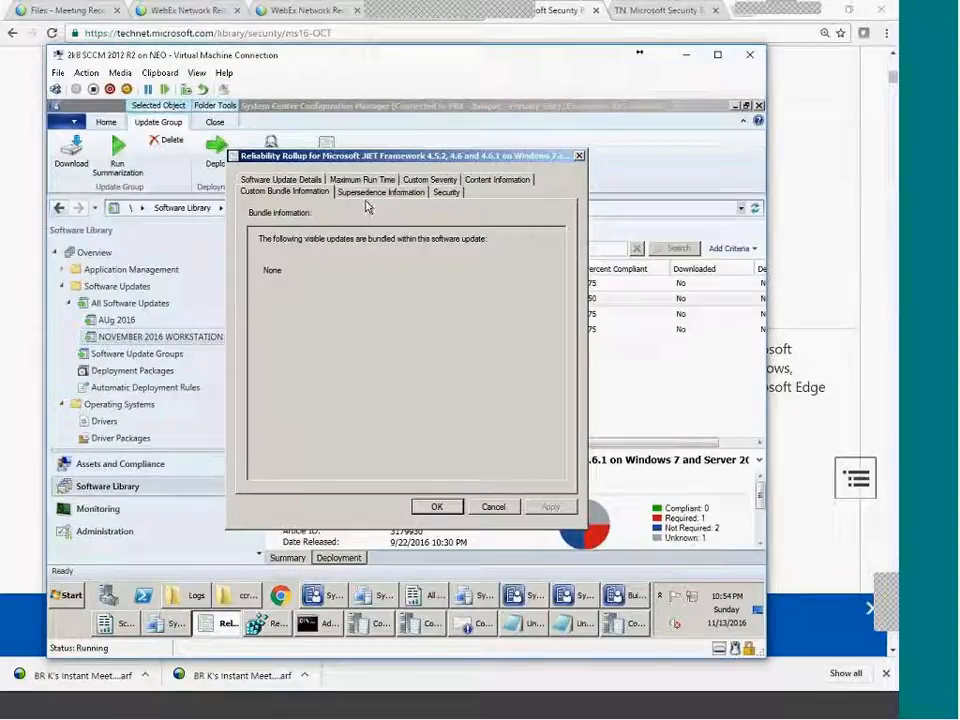
left_click(318, 181)
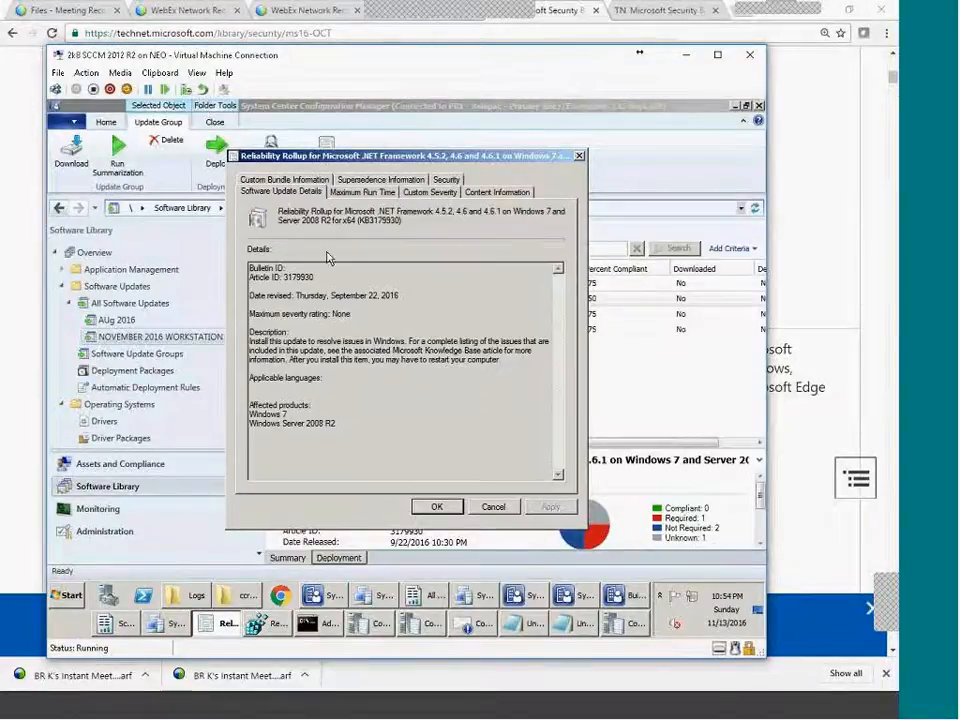
double_click(298, 277)
left_click_drag(341, 445, 253, 275)
left_click(312, 318)
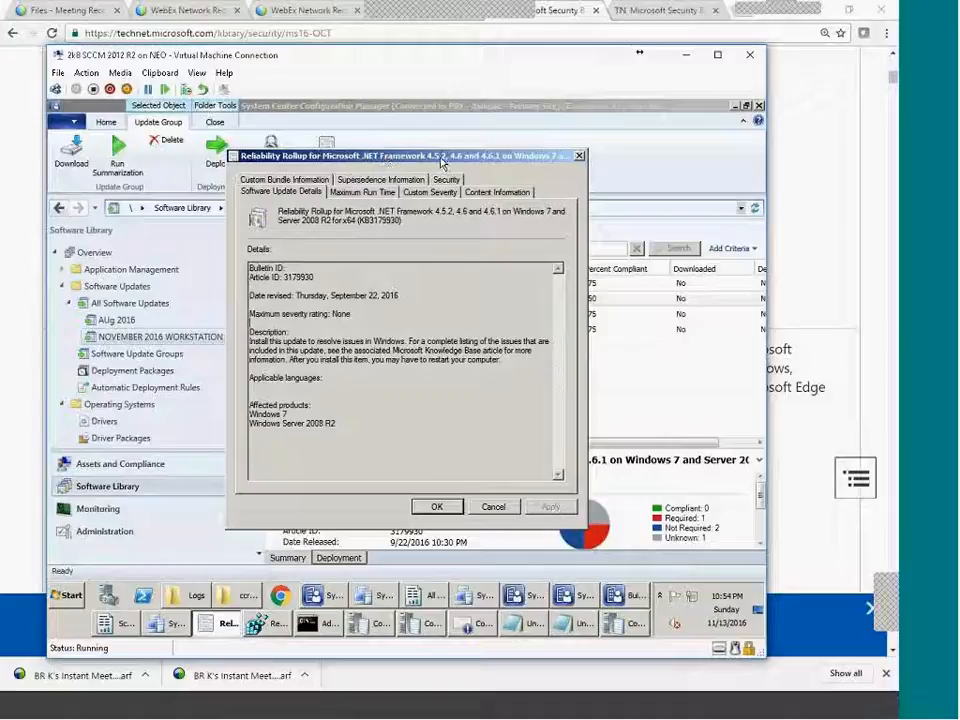
left_click_drag(392, 413, 339, 427)
left_click(410, 429)
left_click_drag(410, 429, 429, 443)
left_click(429, 444)
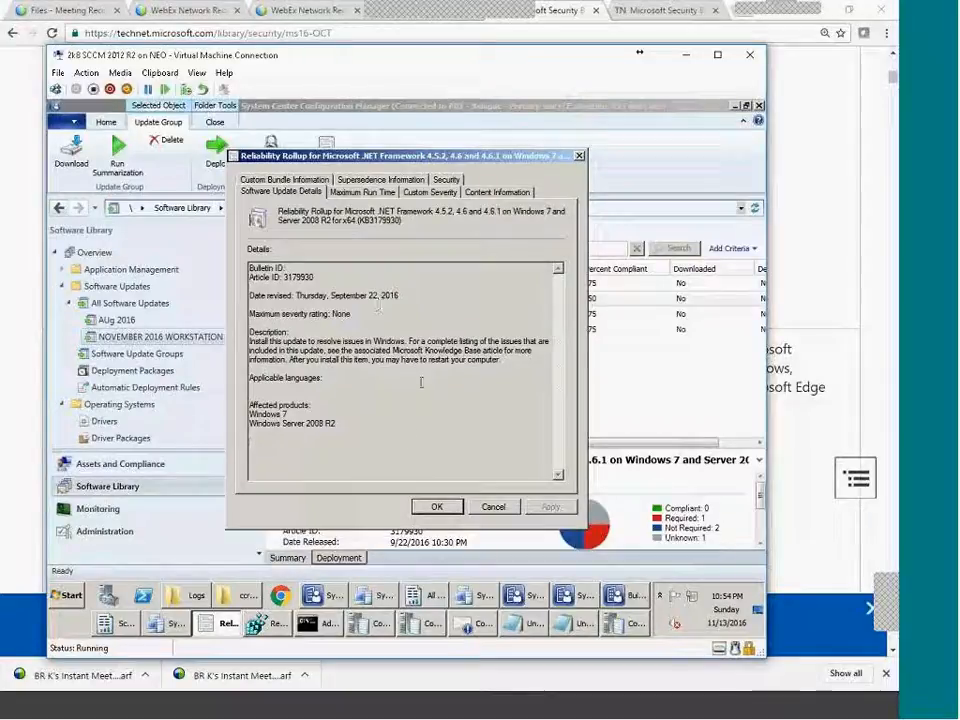
Check the second update's run time, severity, content, bundled and superseded updates, then close it.
left_click(361, 193)
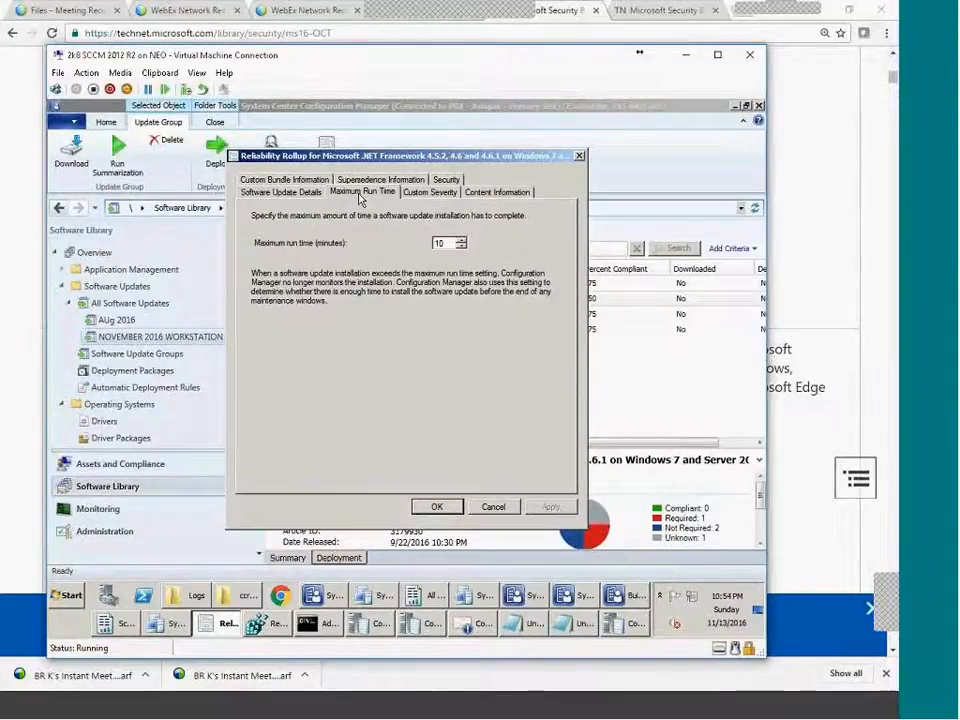
left_click(430, 193)
left_click(477, 194)
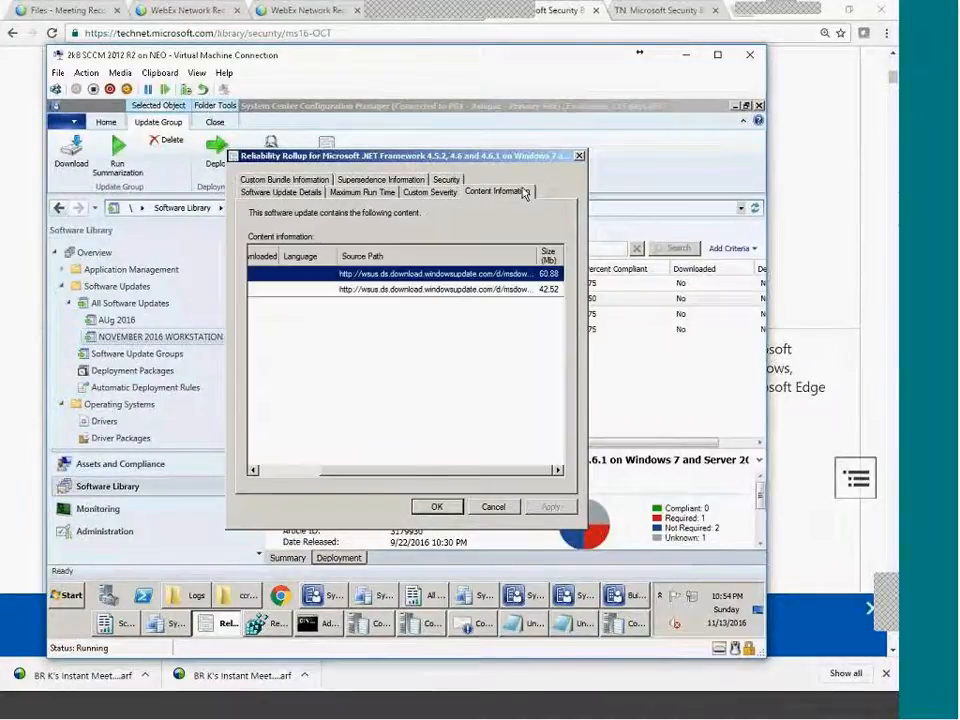
left_click(310, 180)
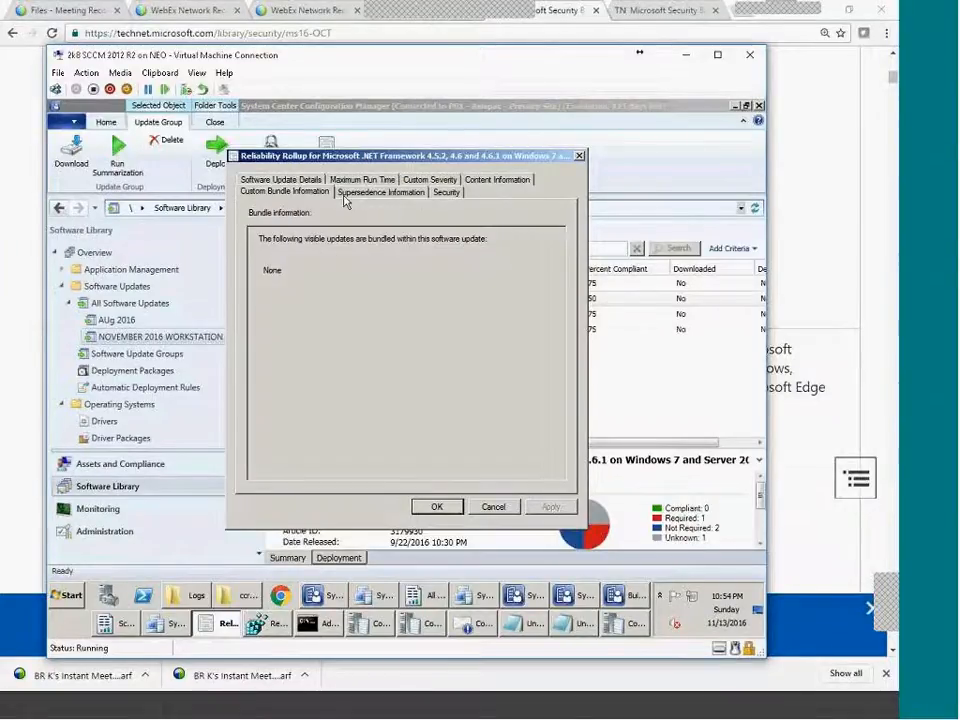
left_click(361, 194)
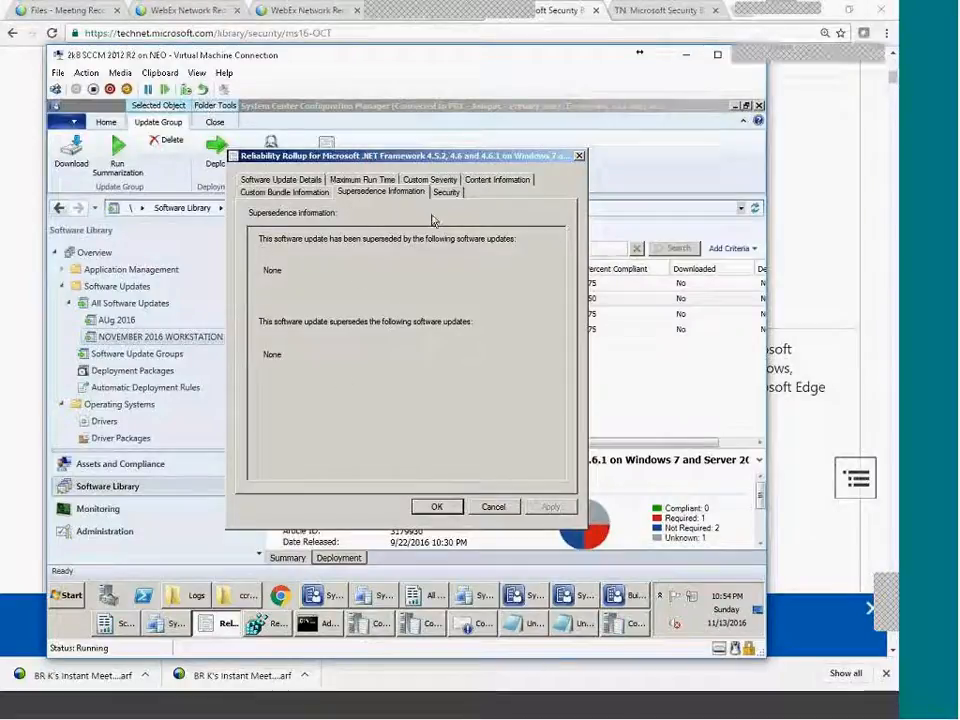
left_click(495, 507)
Start downloading NOVEMBER 2016 WORKSTATION and browse the existing deployment packages.
left_click(320, 284)
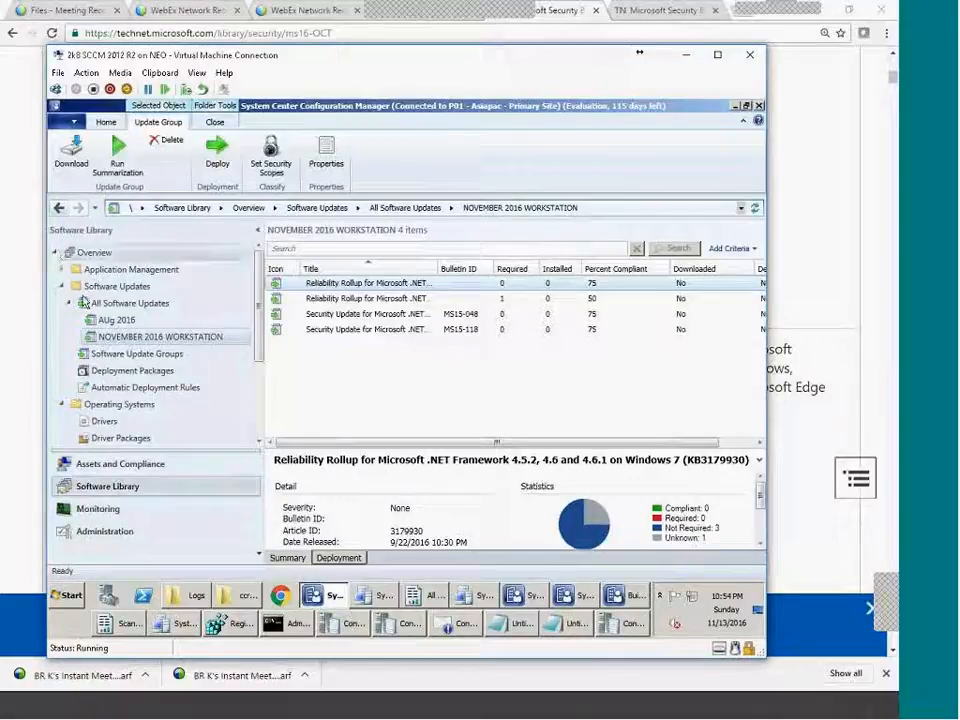
right_click(181, 337)
left_click(220, 366)
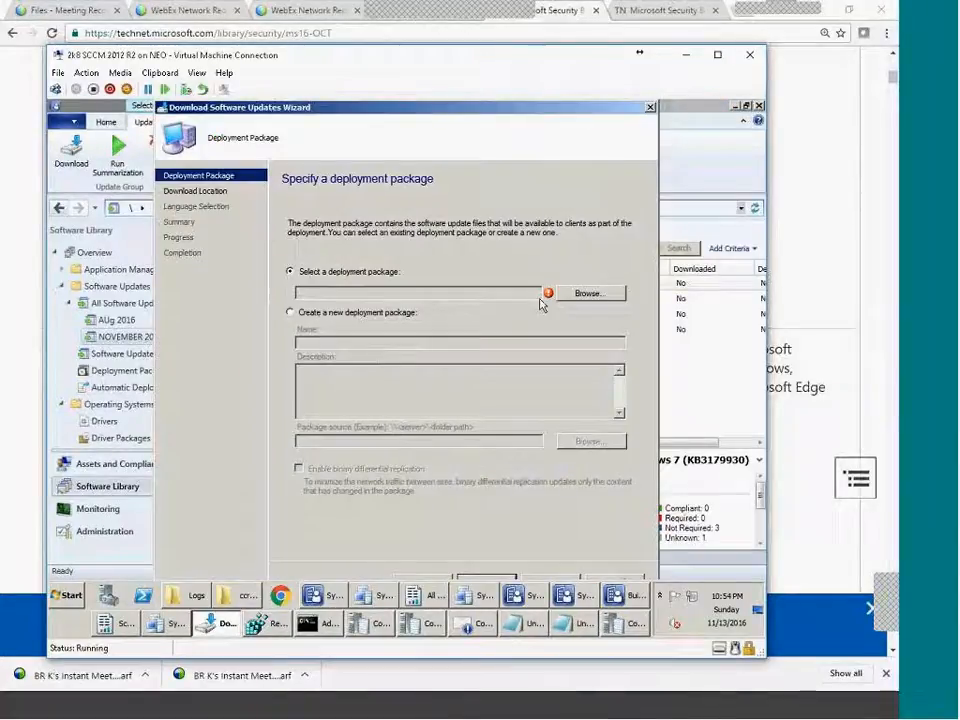
left_click(586, 296)
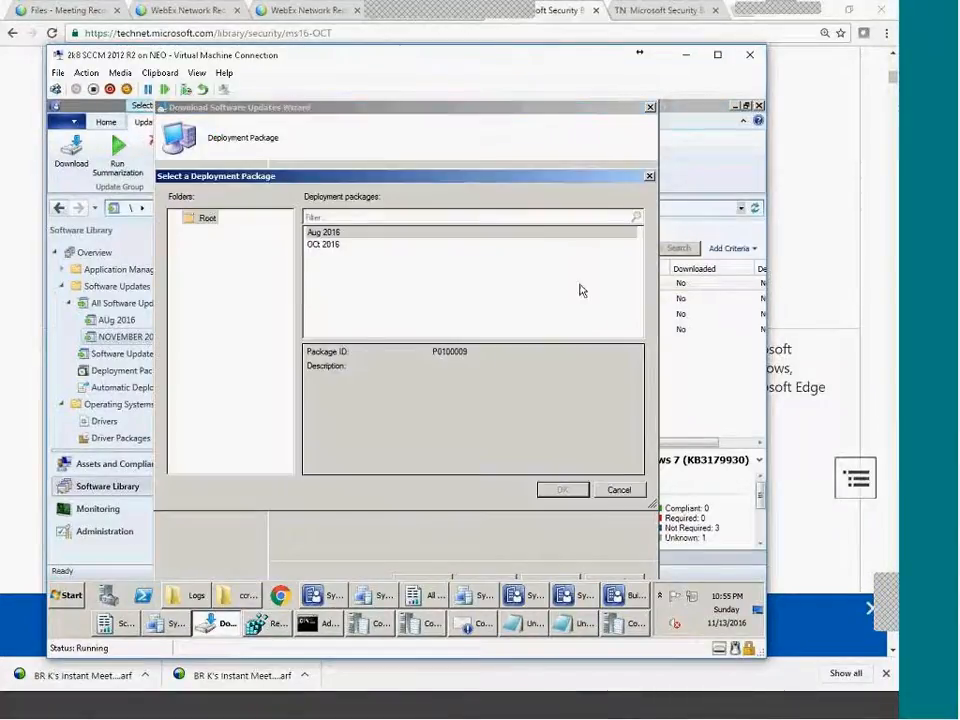
Choose a new deployment package named NOV2016WORK and move to its package source field.
left_click(619, 489)
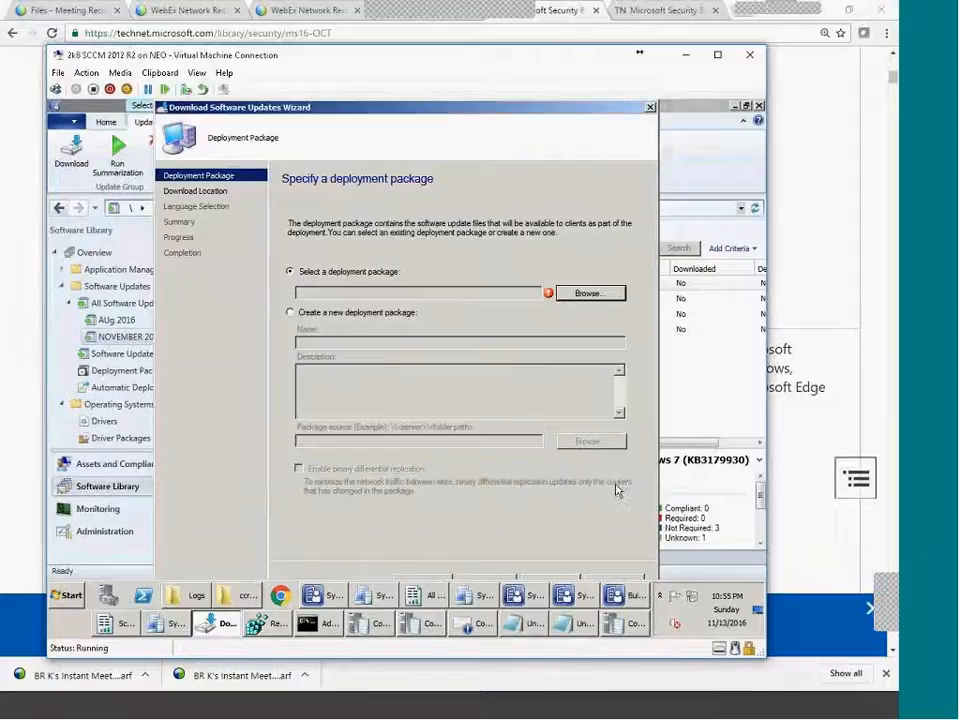
left_click(364, 314)
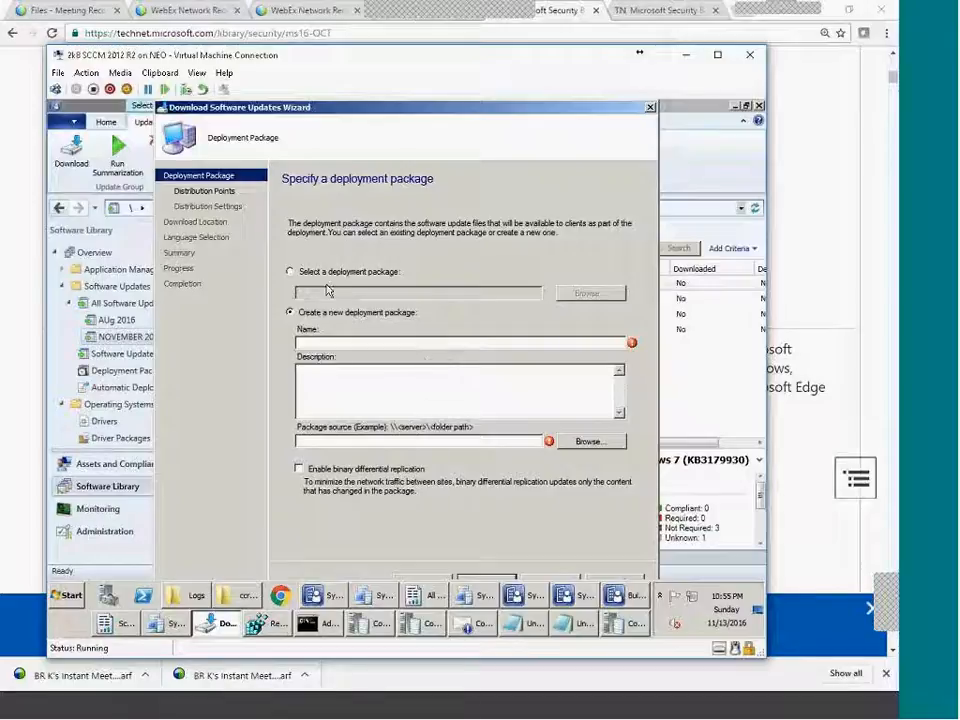
type("NOV2016W")
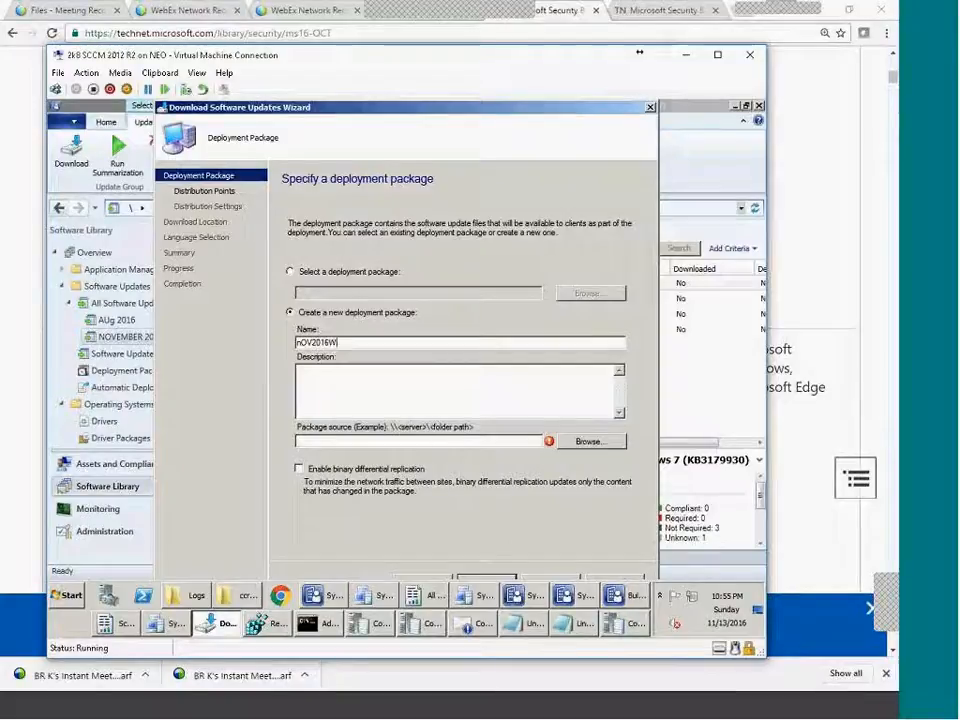
type("ORK")
left_click(308, 369)
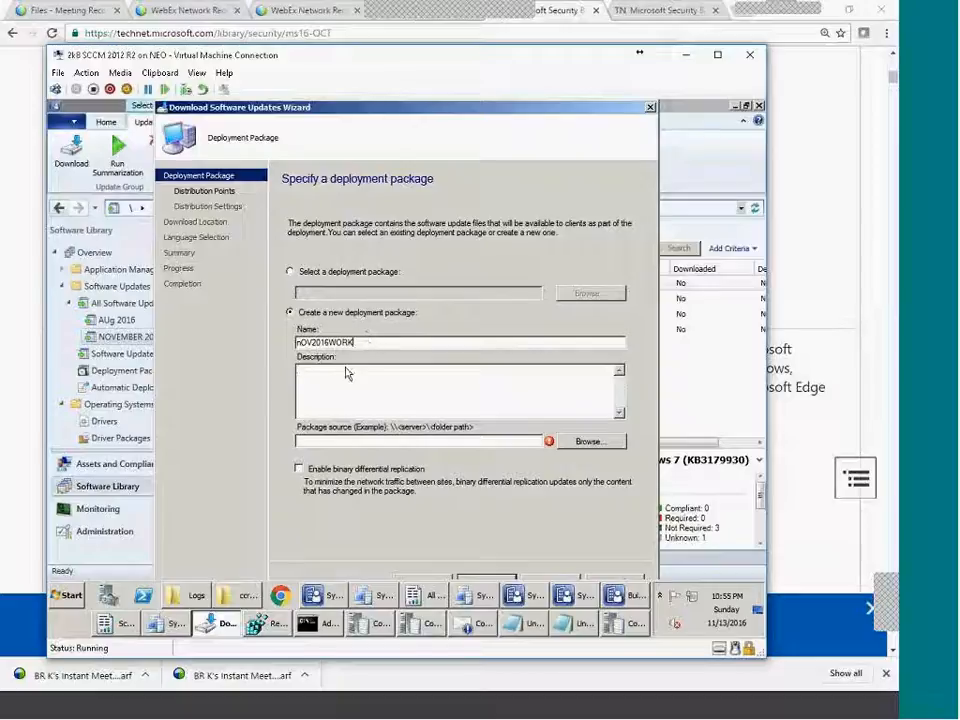
left_click(325, 441)
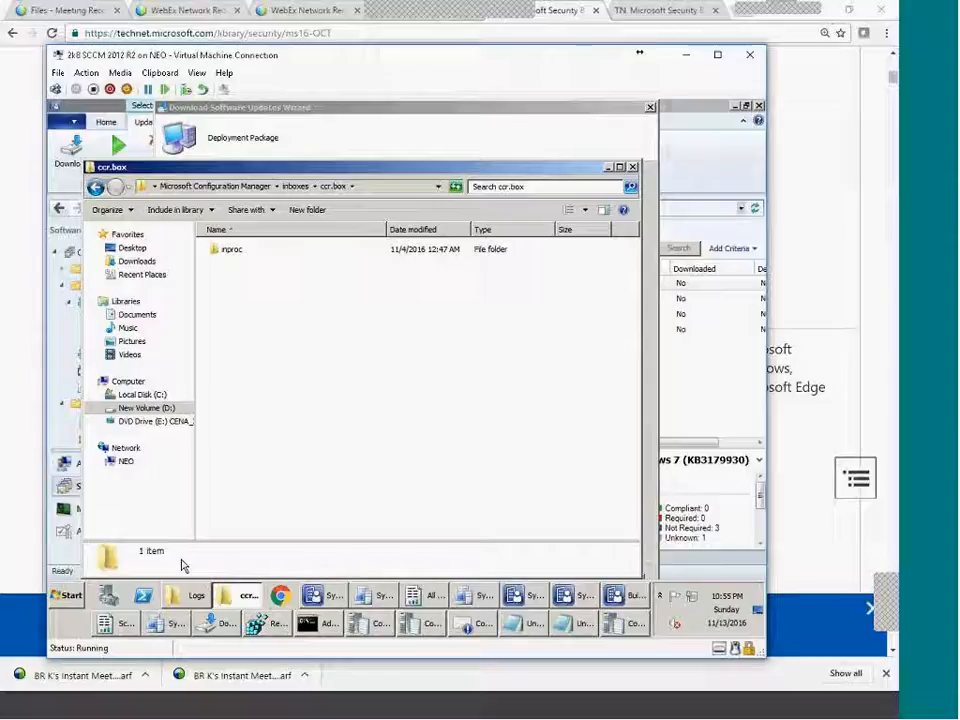
Open the \\IHYD-CM01.LAB.COM\d$ share in Windows Explorer.
left_click(68, 595)
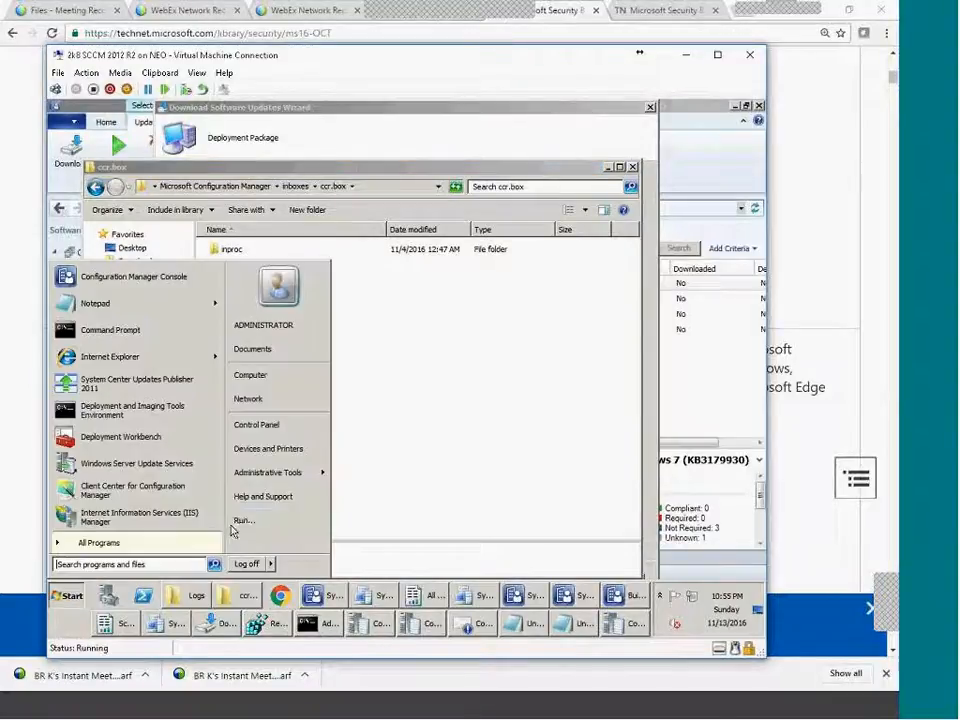
left_click(244, 520)
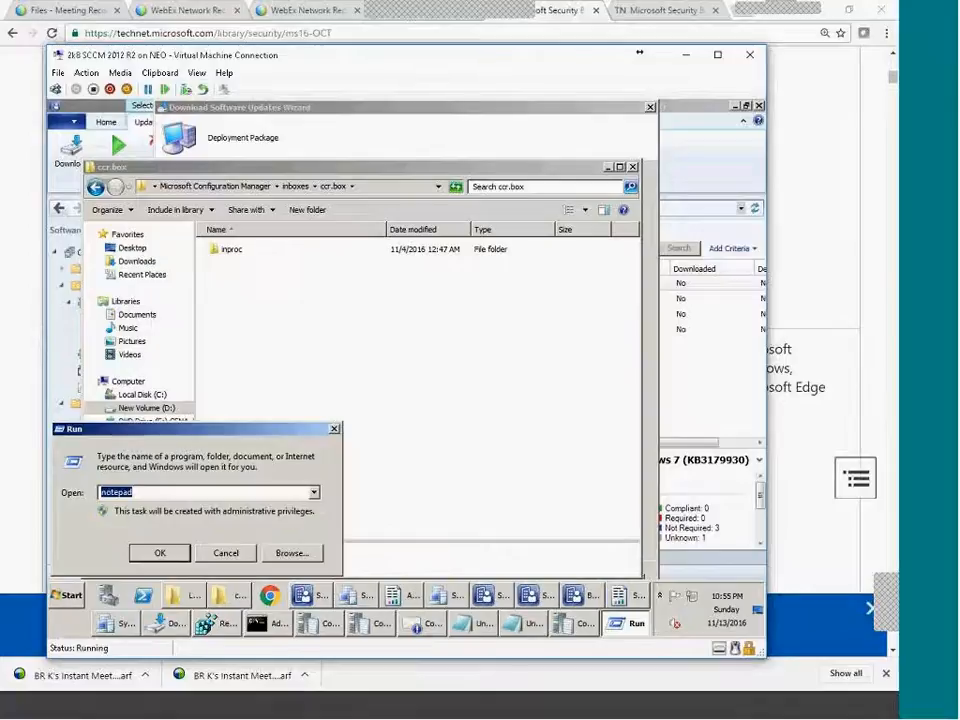
key("Down")
key("ctrl+c")
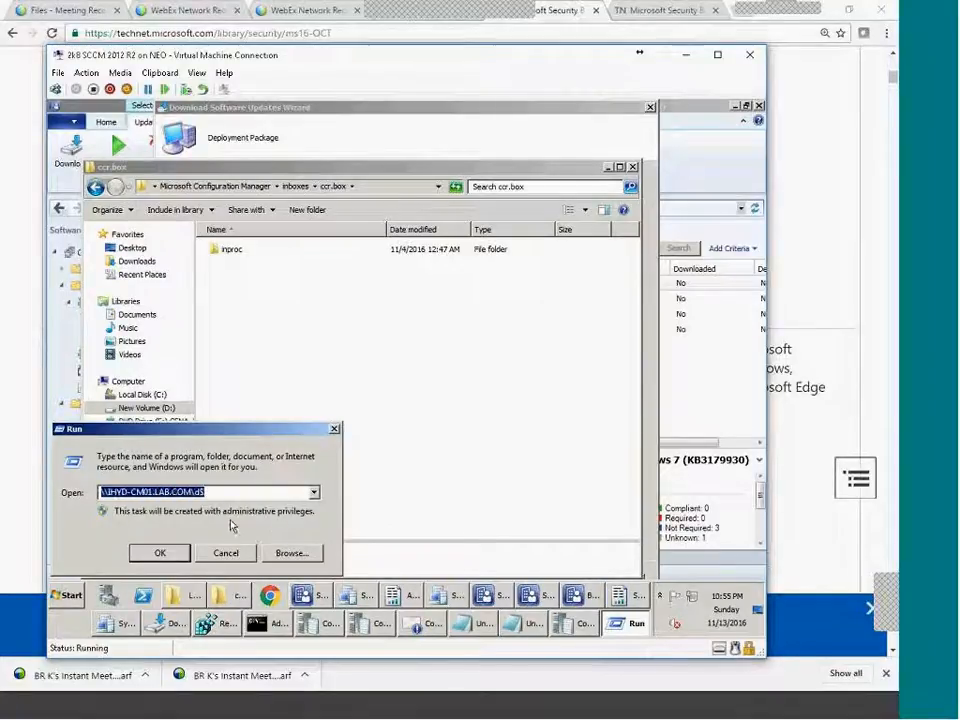
key("BackSpace")
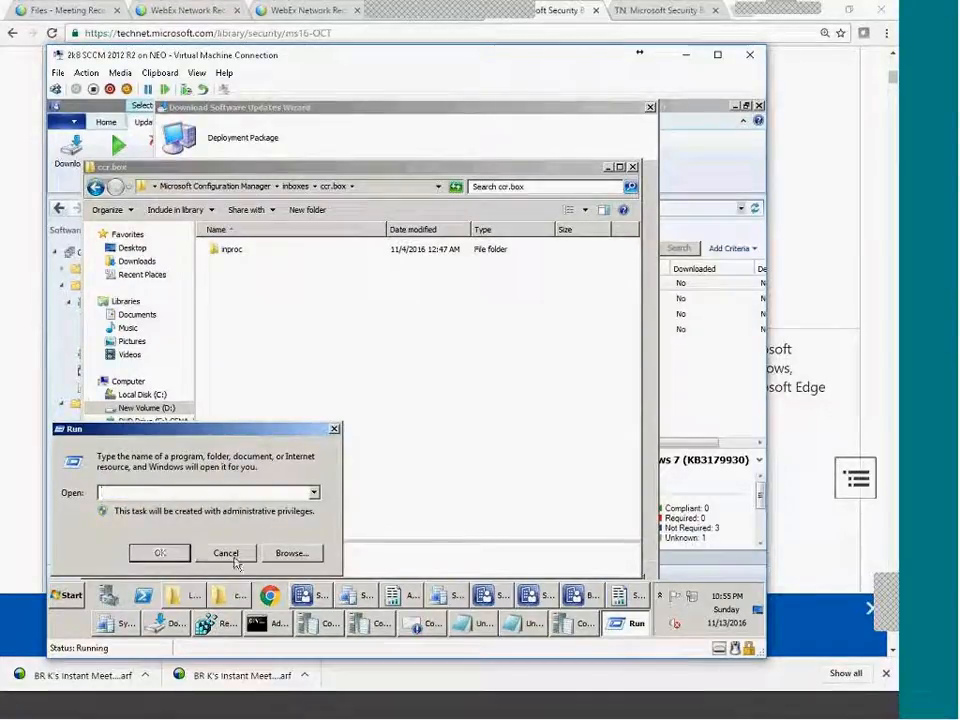
left_click(228, 553)
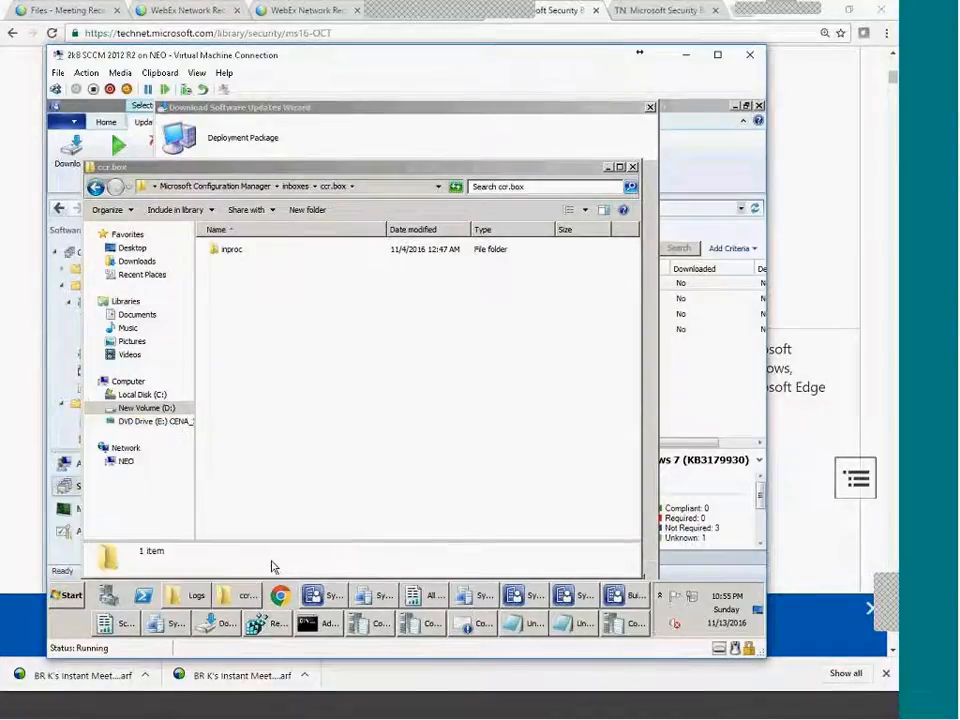
left_click(385, 188)
key("ctrl+v")
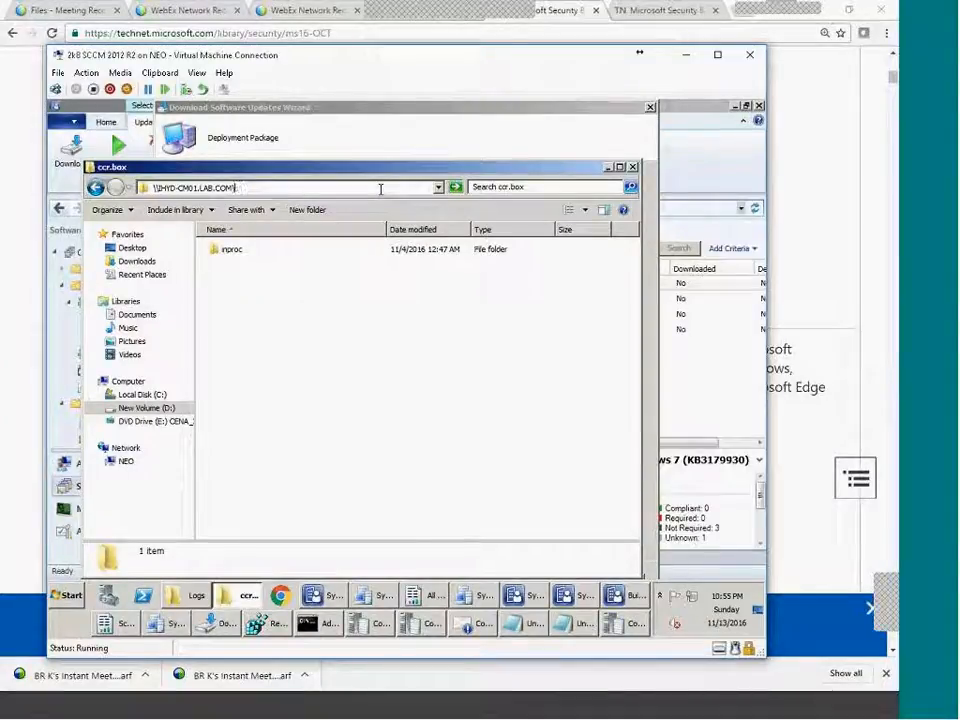
key("Return")
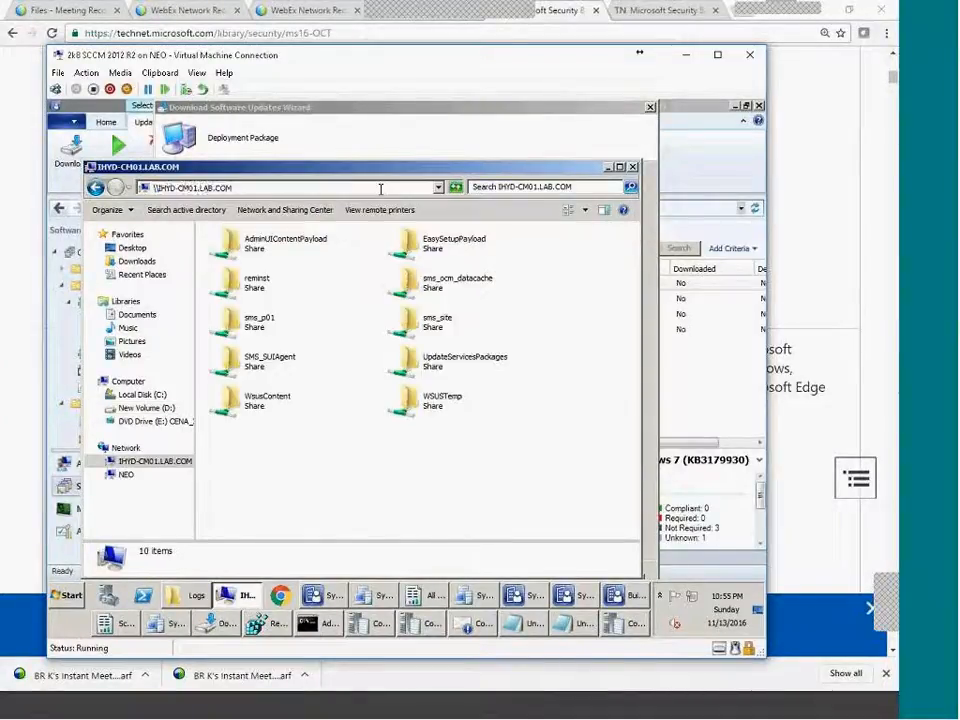
key("BackSpace")
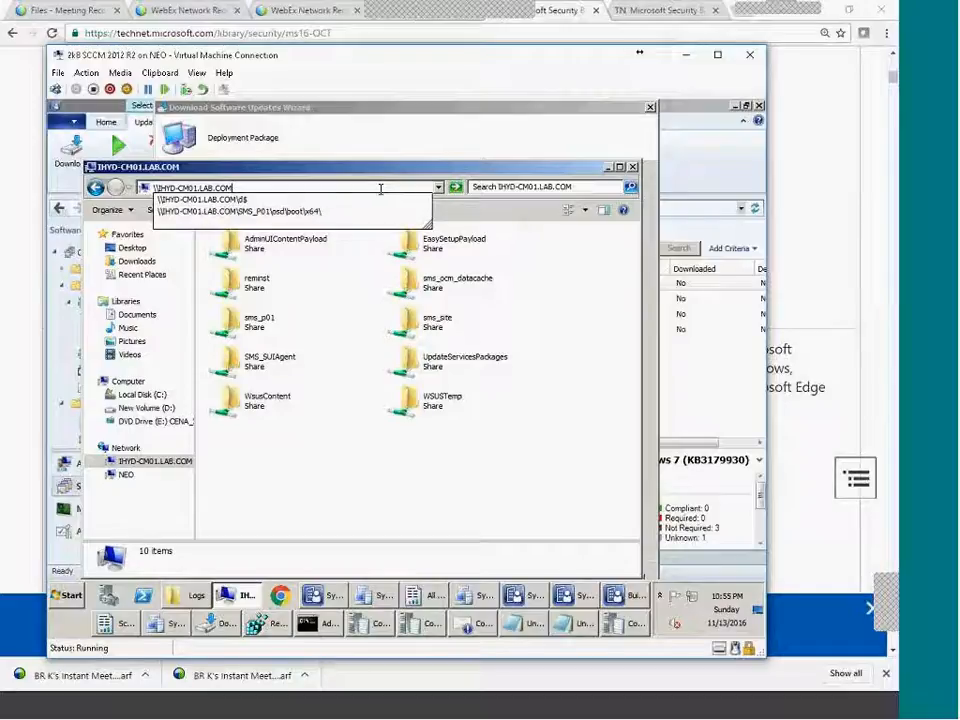
key("Escape")
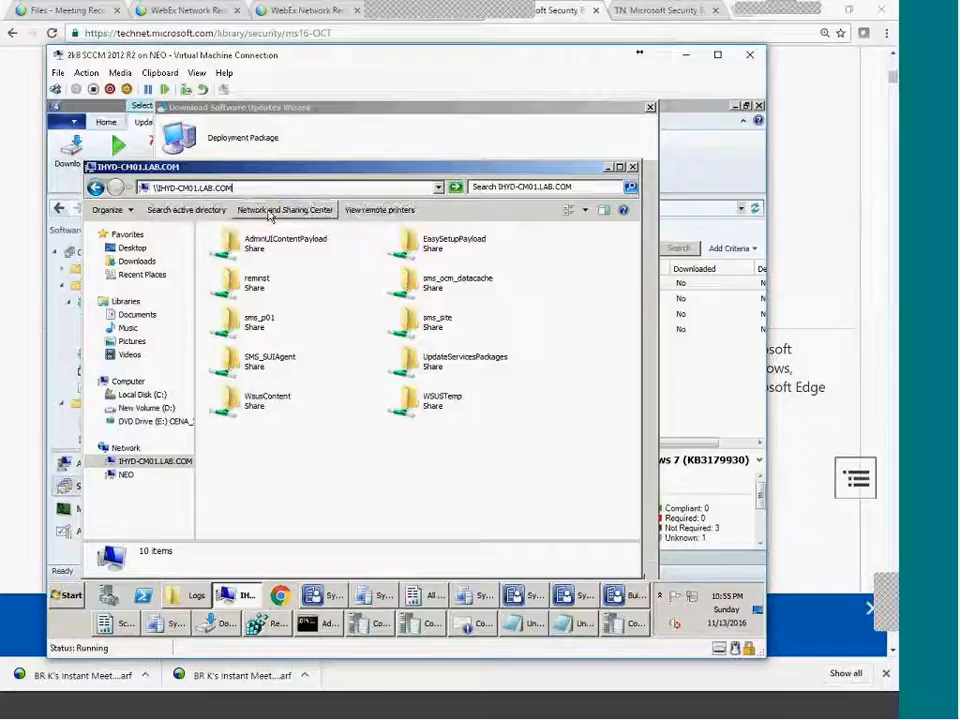
left_click(95, 187)
left_click(387, 188)
type("\\IHYD-CM01.LAB.COM\\d$")
key("Return")
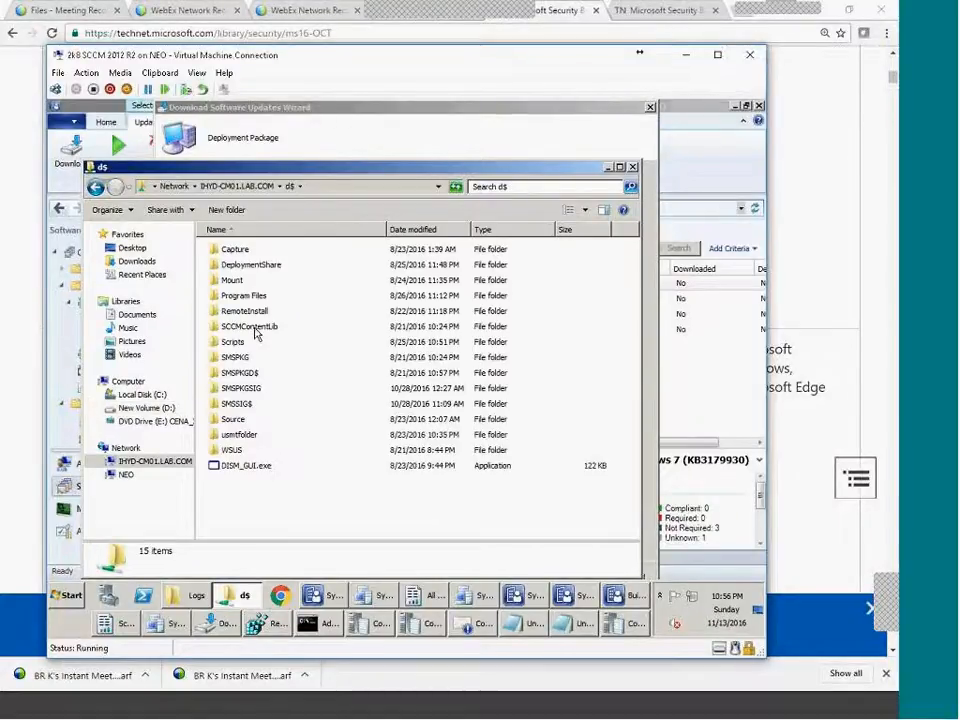
Create a Nov2016_workstation folder under Source\Patching and copy its full network path.
double_click(232, 419)
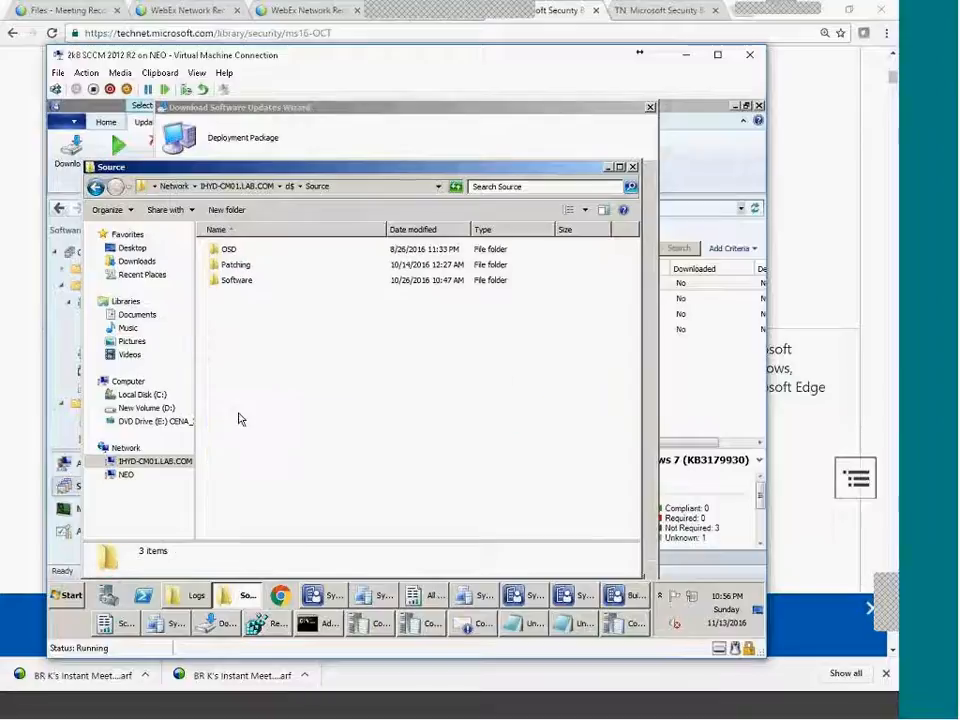
double_click(236, 265)
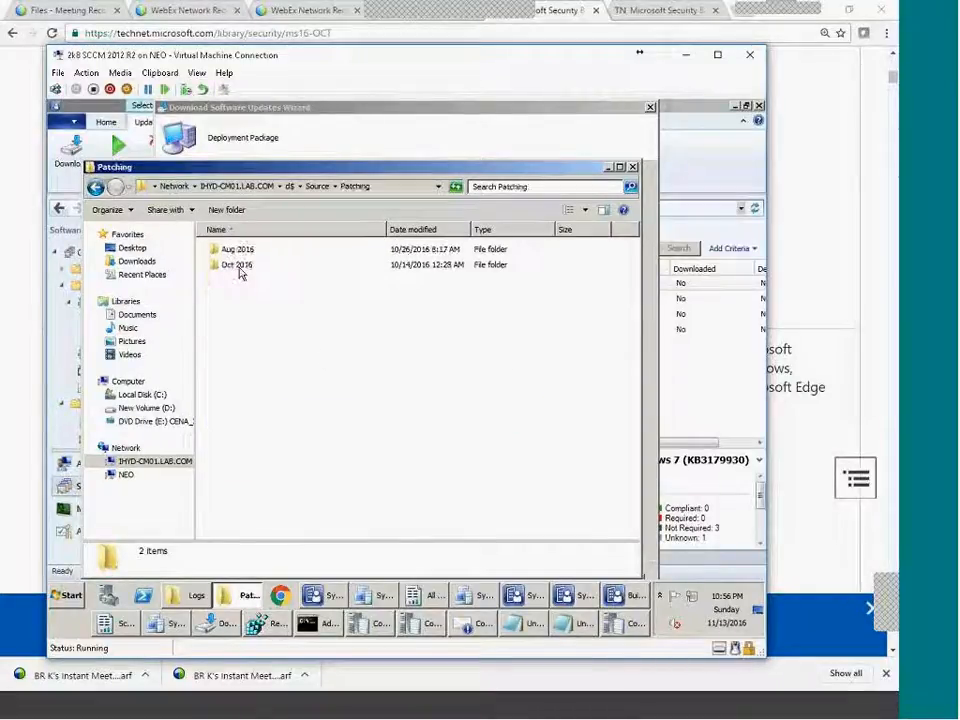
left_click(264, 209)
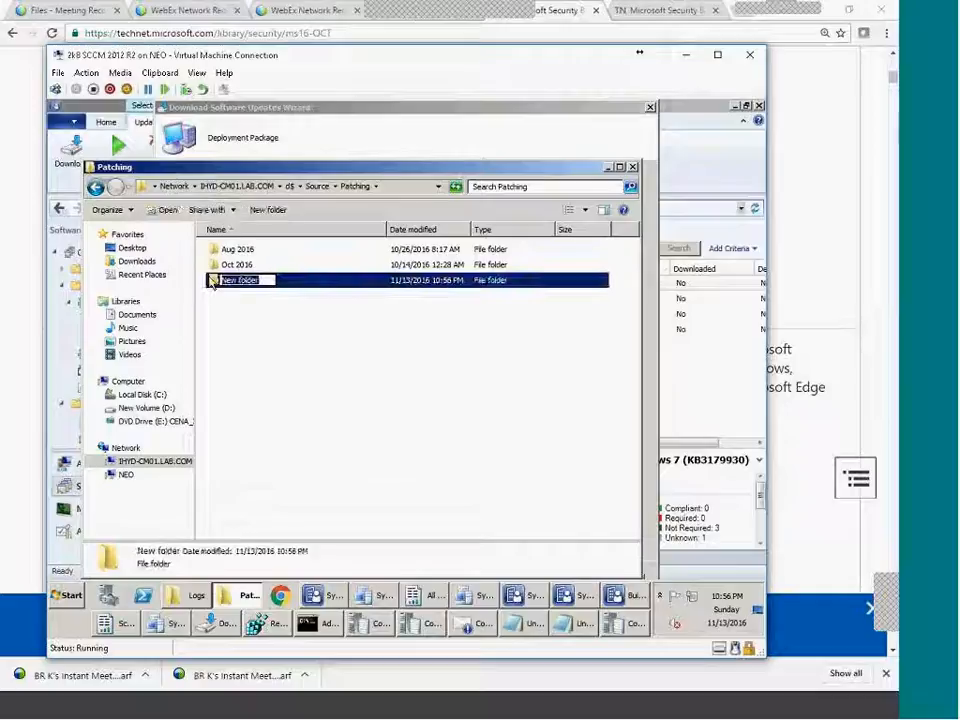
key("Tab")
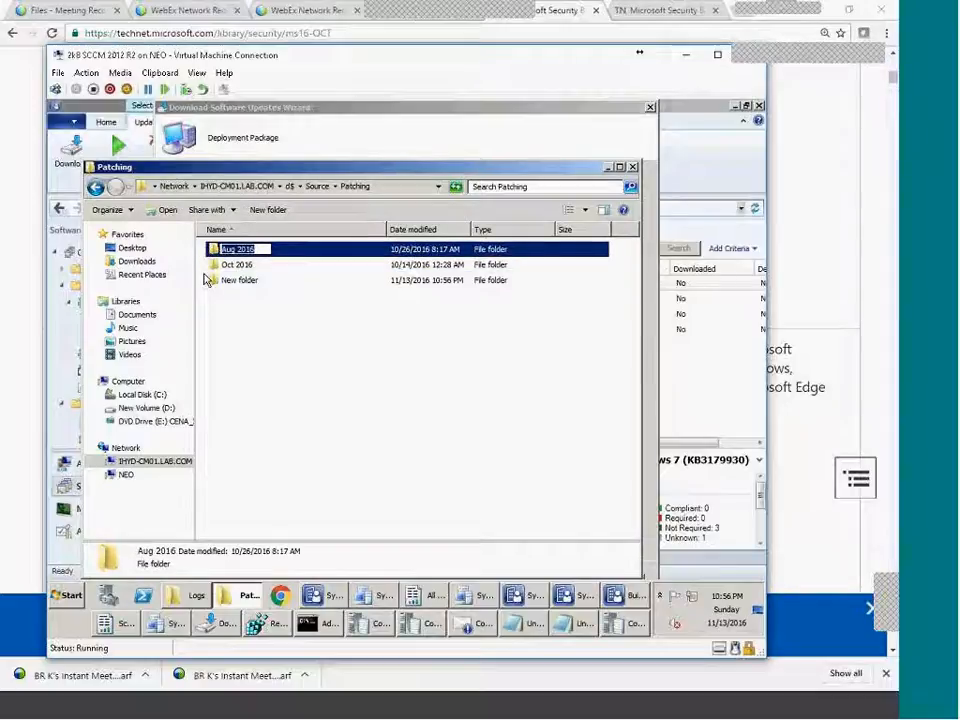
key("Tab")
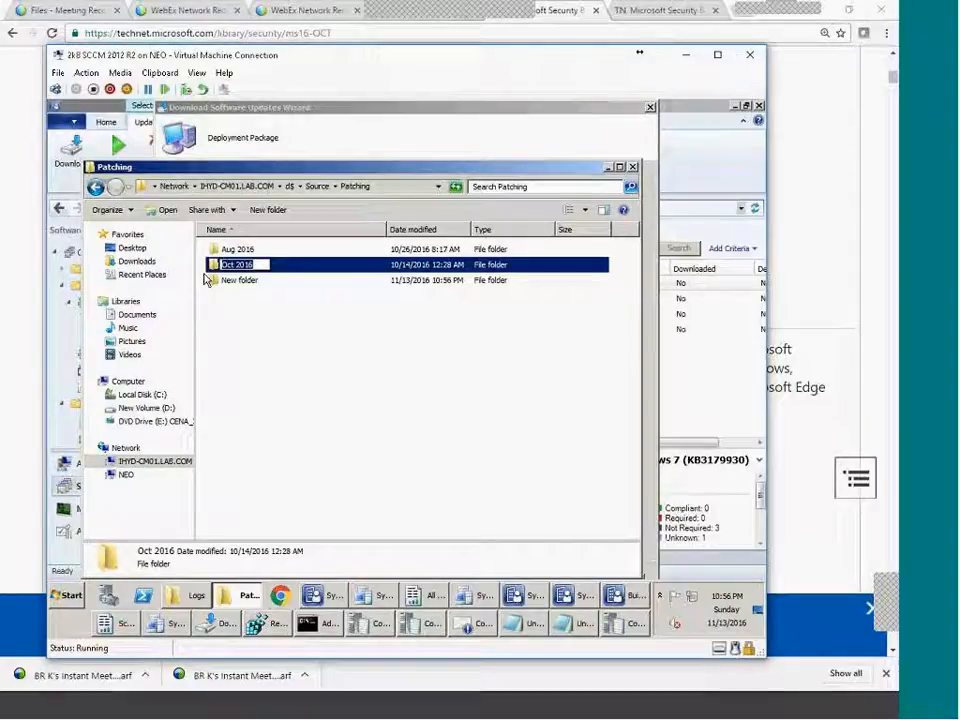
key("Tab")
key("Return")
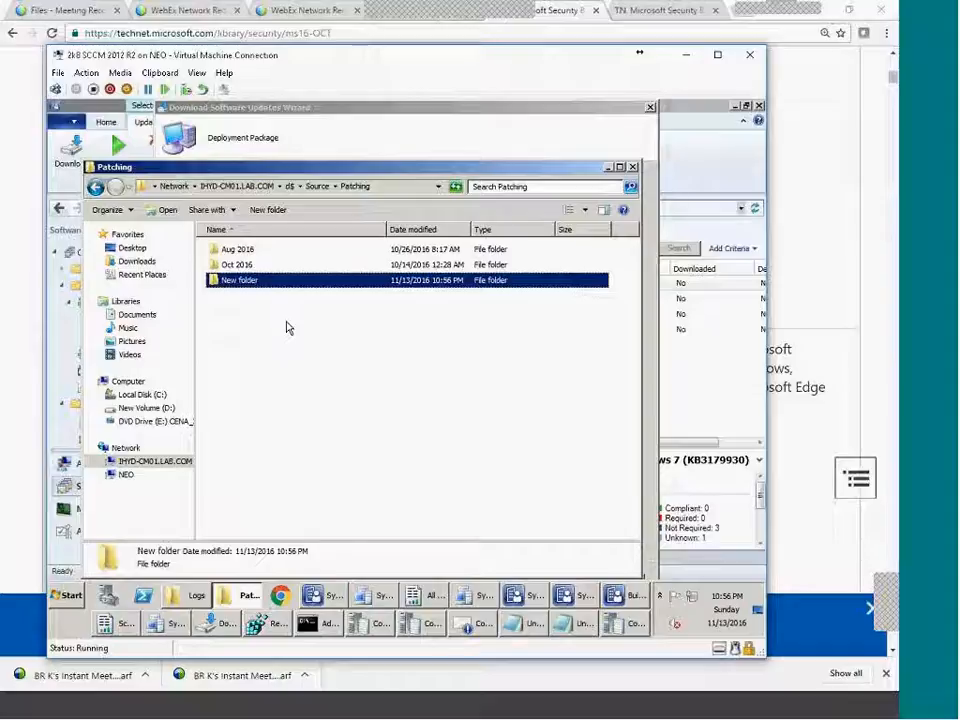
key("F2")
type("N")
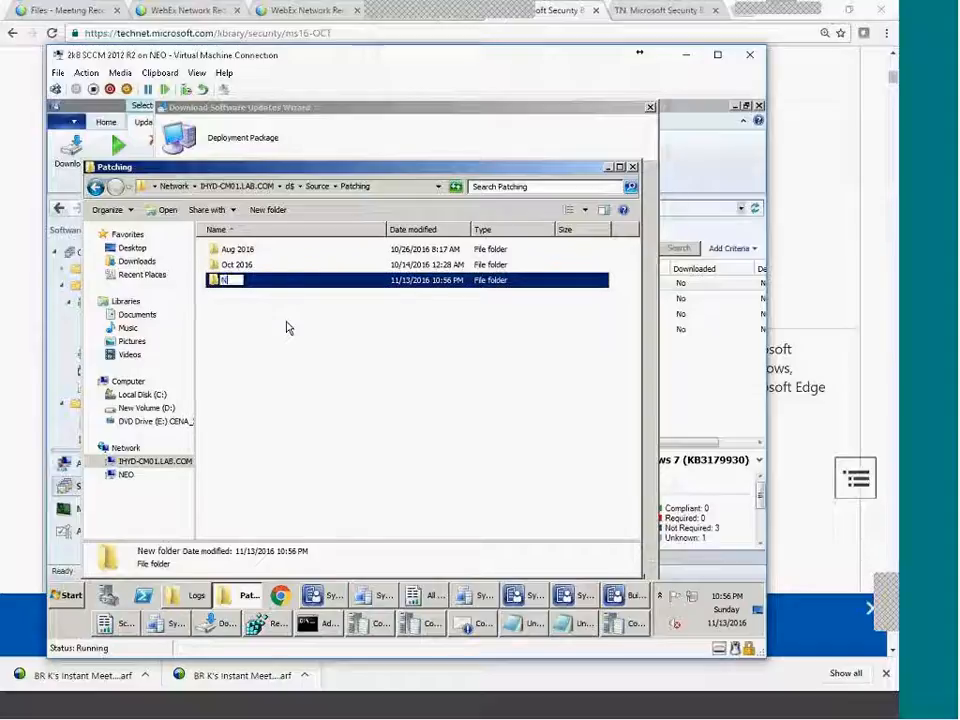
type("ov20")
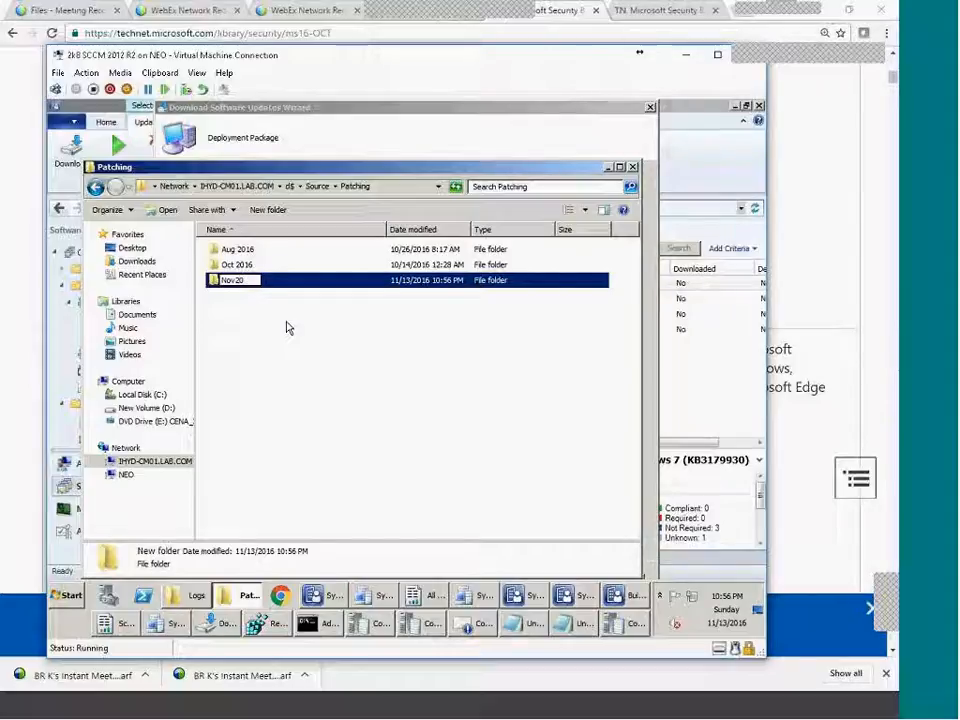
type("16_")
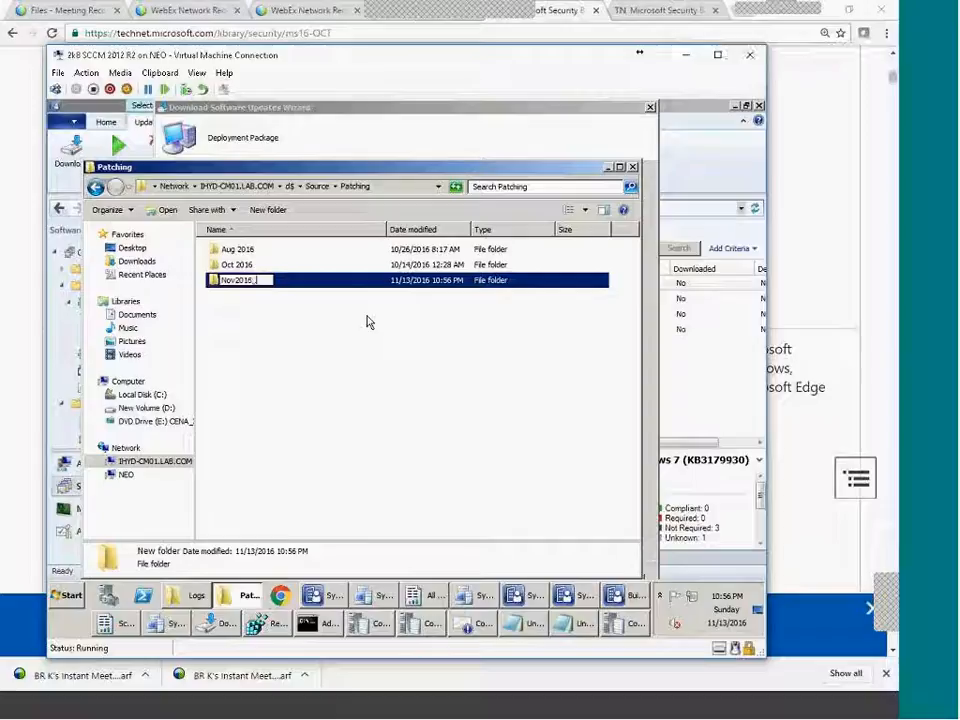
type("workstation")
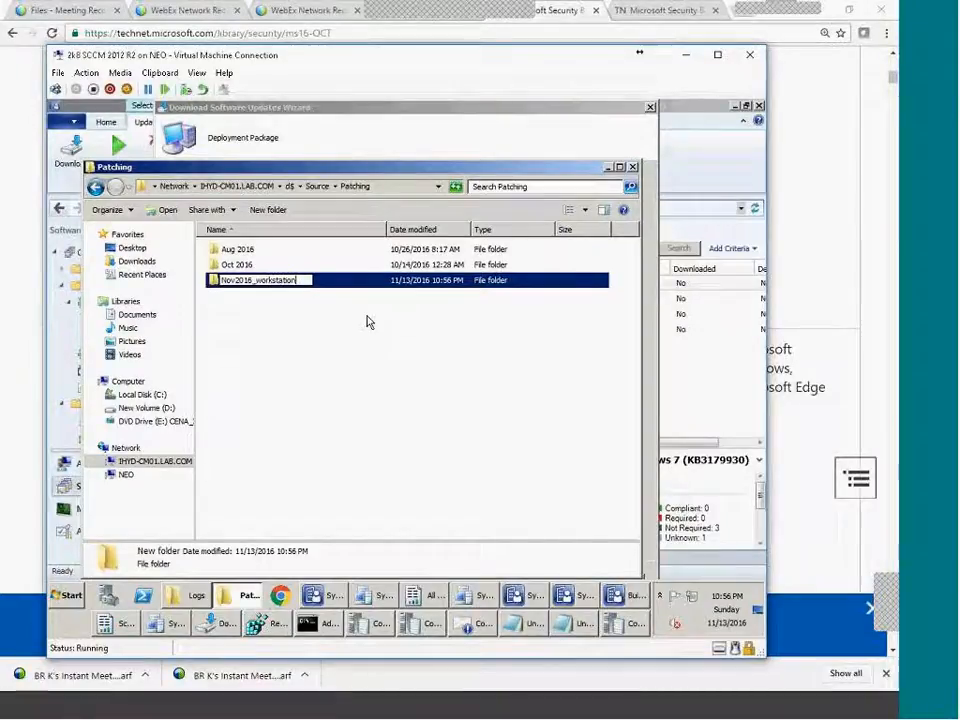
key("Return")
key("Return")
key("alt+d")
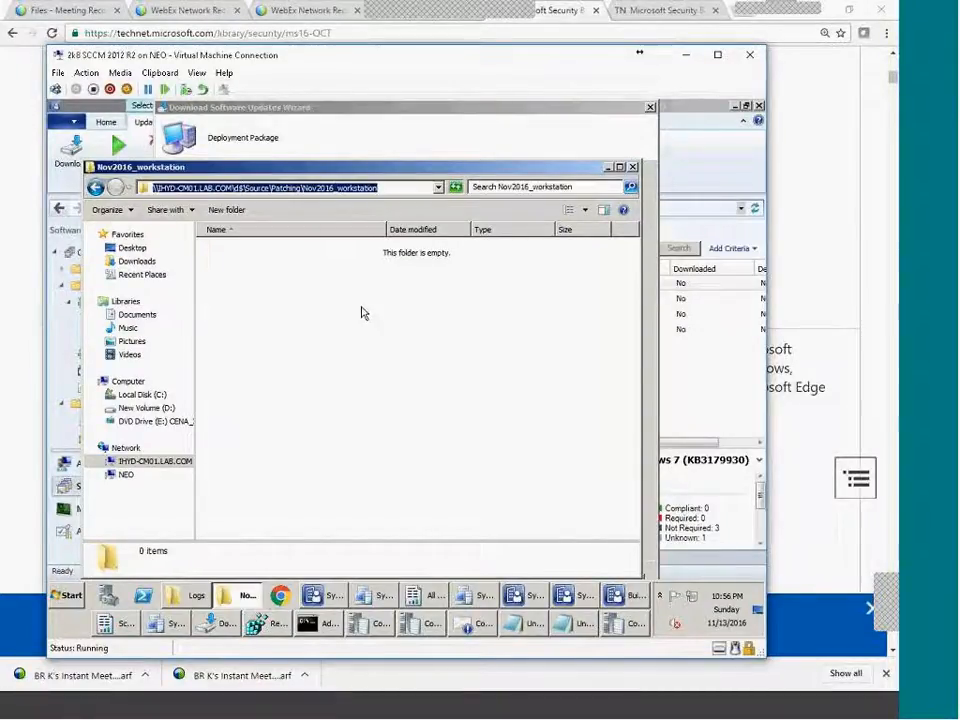
left_click(222, 620)
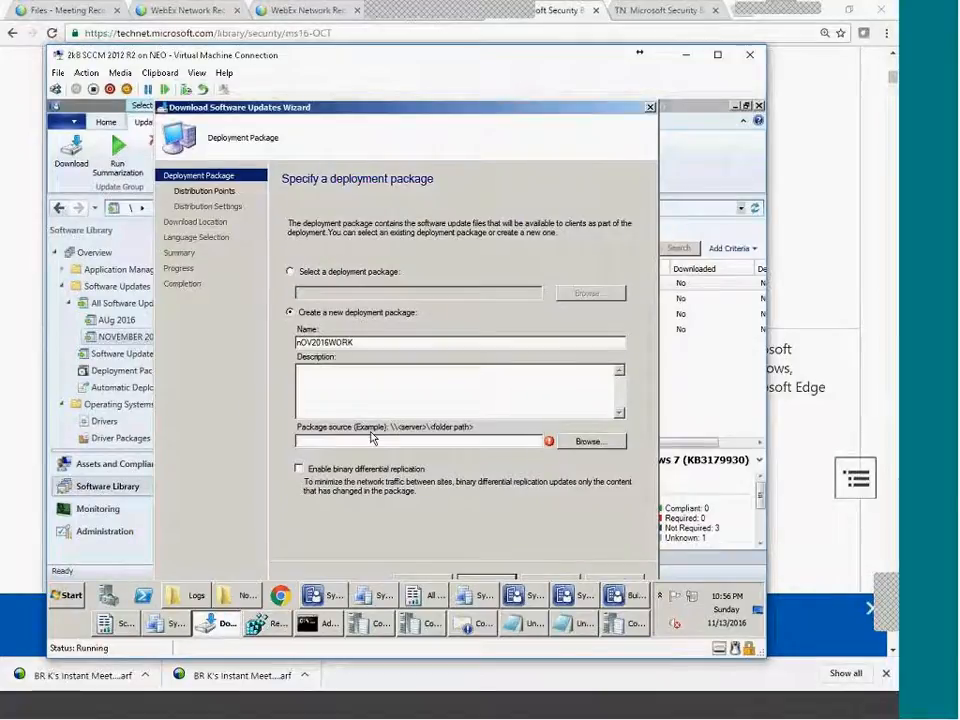
Paste the Nov2016_workstation UNC path as the package source and check it.
type("\\\\HYD-CM01.LAB.COM\\d$\\Source\\Patching\\Nov2016_workstation")
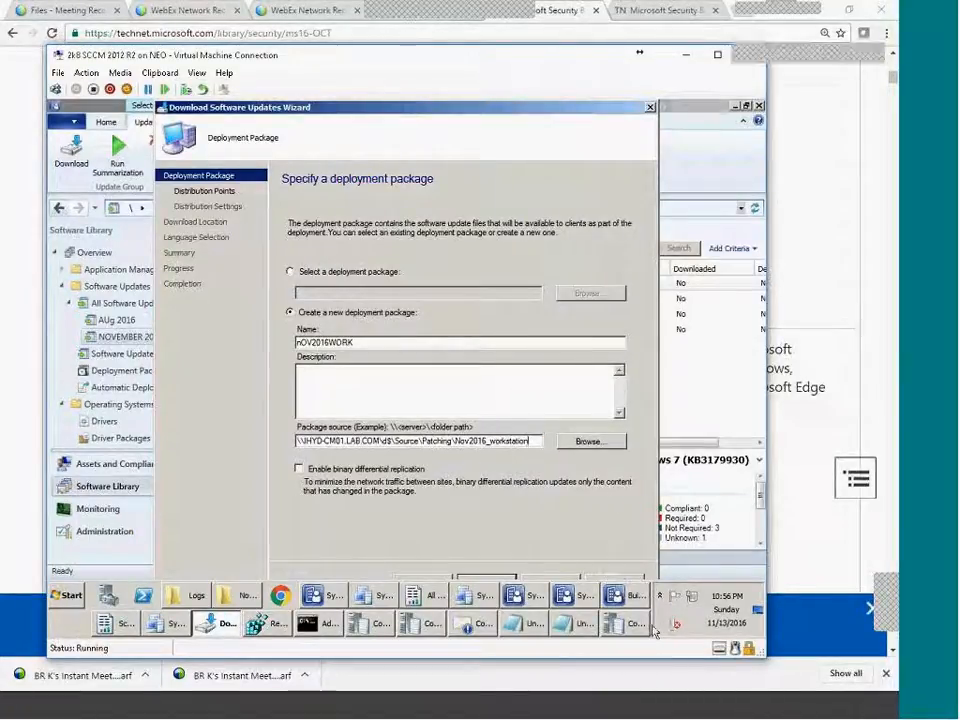
left_click_drag(654, 631, 765, 583)
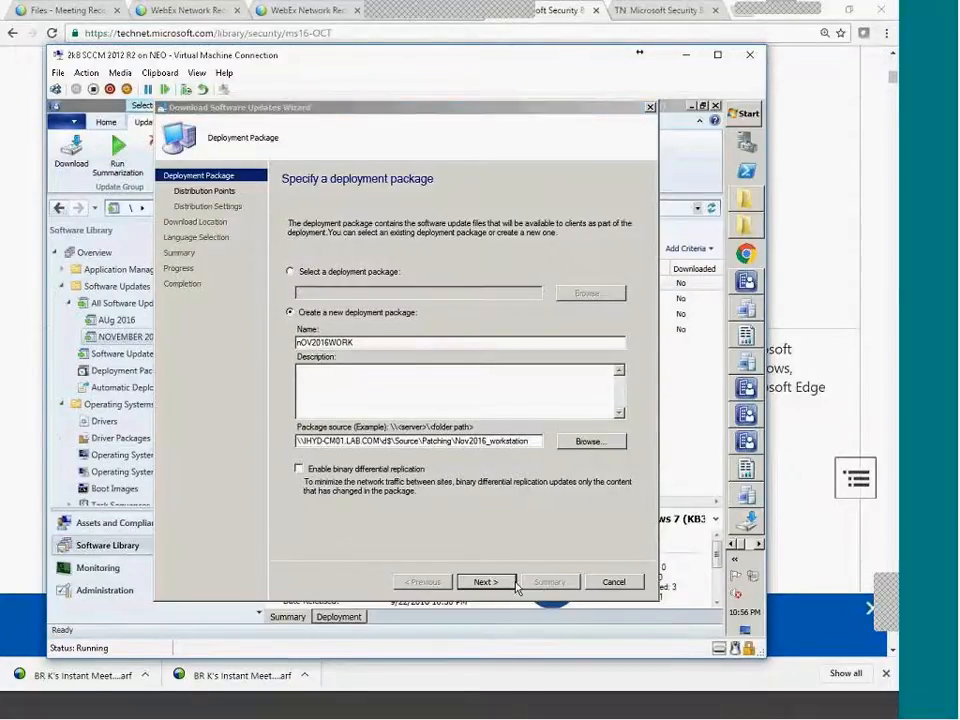
left_click_drag(312, 441, 404, 442)
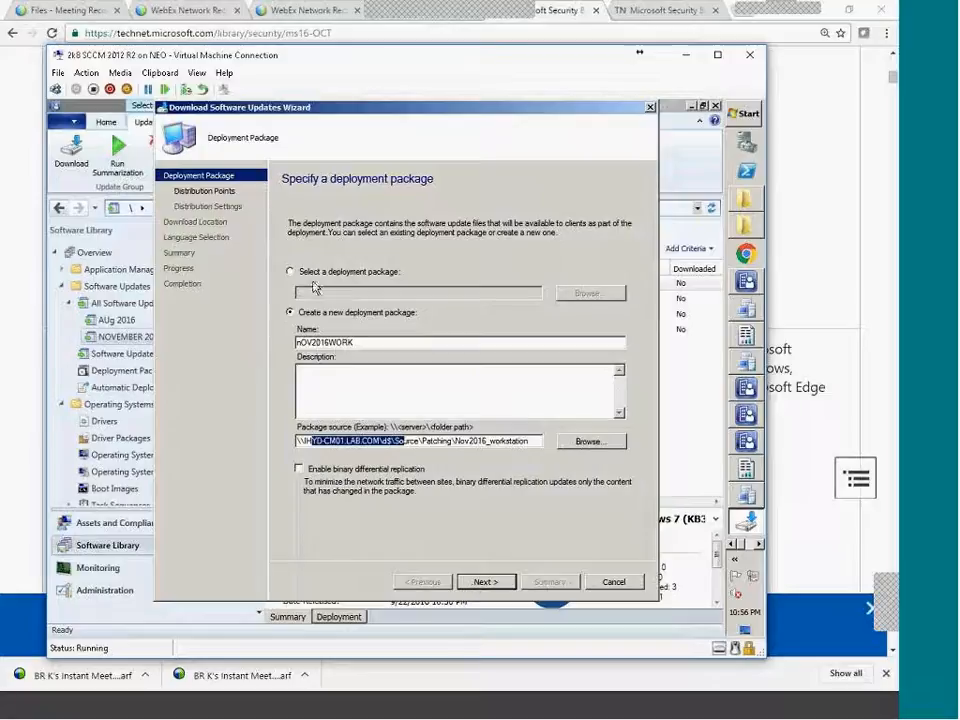
left_click_drag(370, 119, 384, 154)
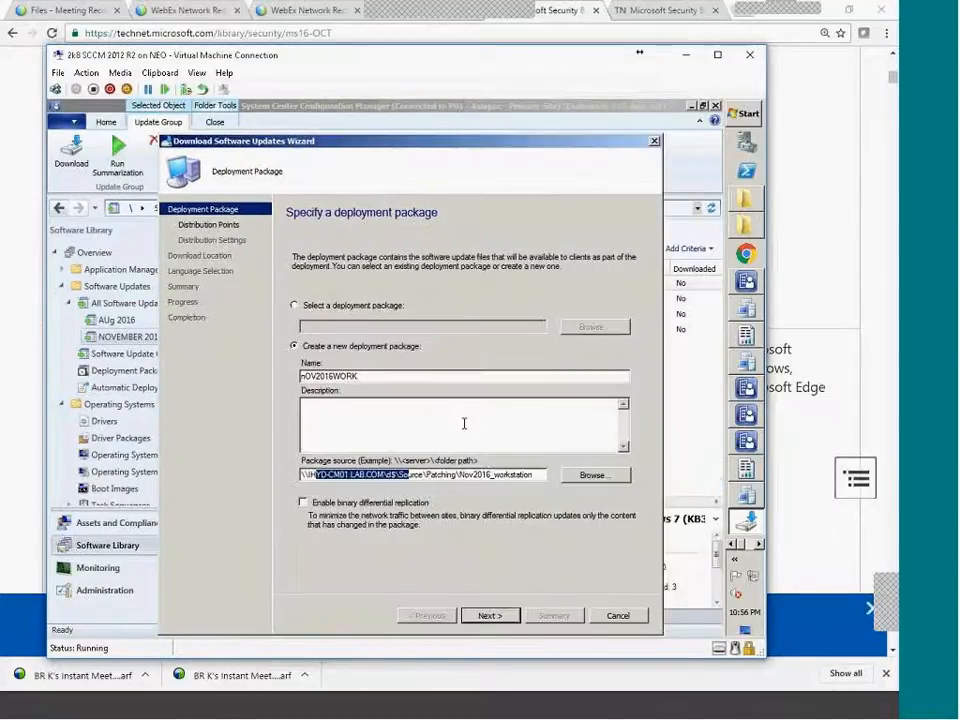
left_click(459, 474)
left_click_drag(554, 476, 558, 476)
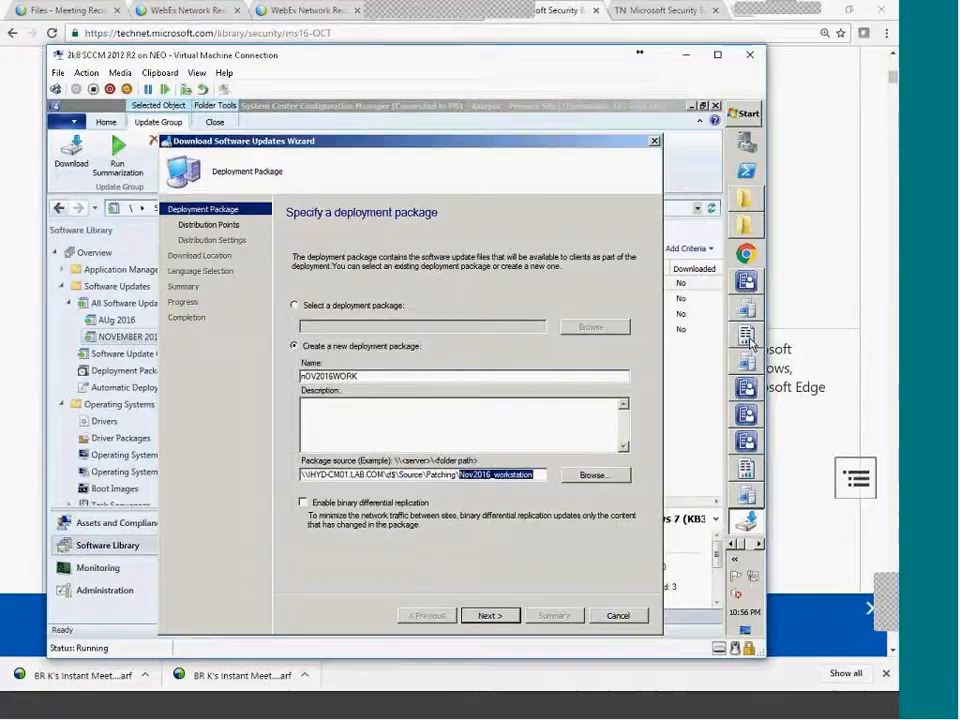
Close the Explorer folder window and advance the wizard to Distribution Points.
left_click(745, 212)
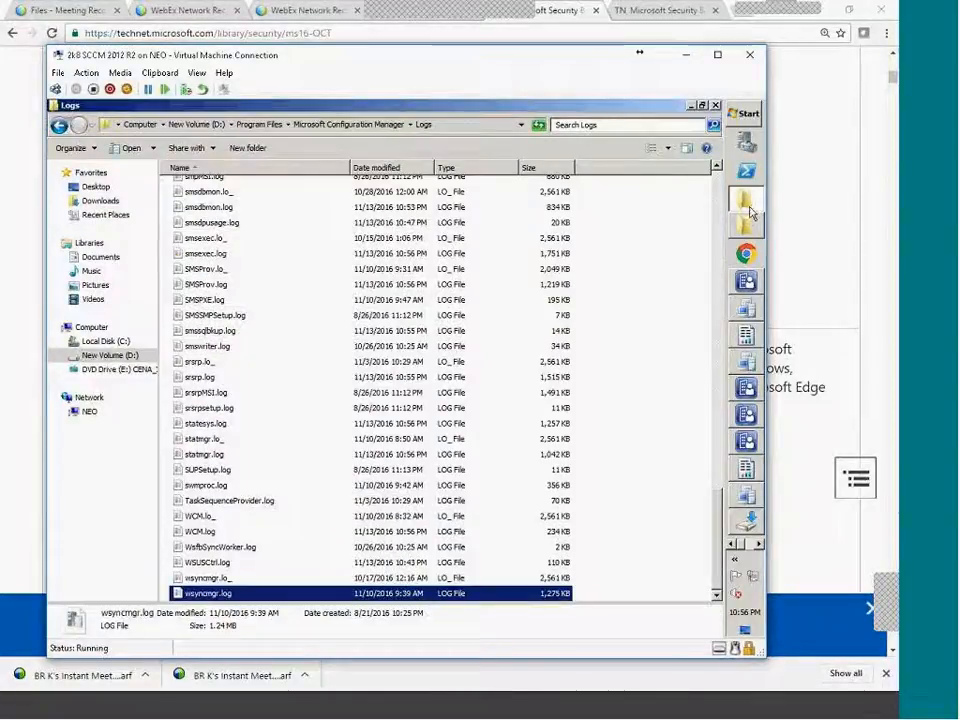
right_click(752, 212)
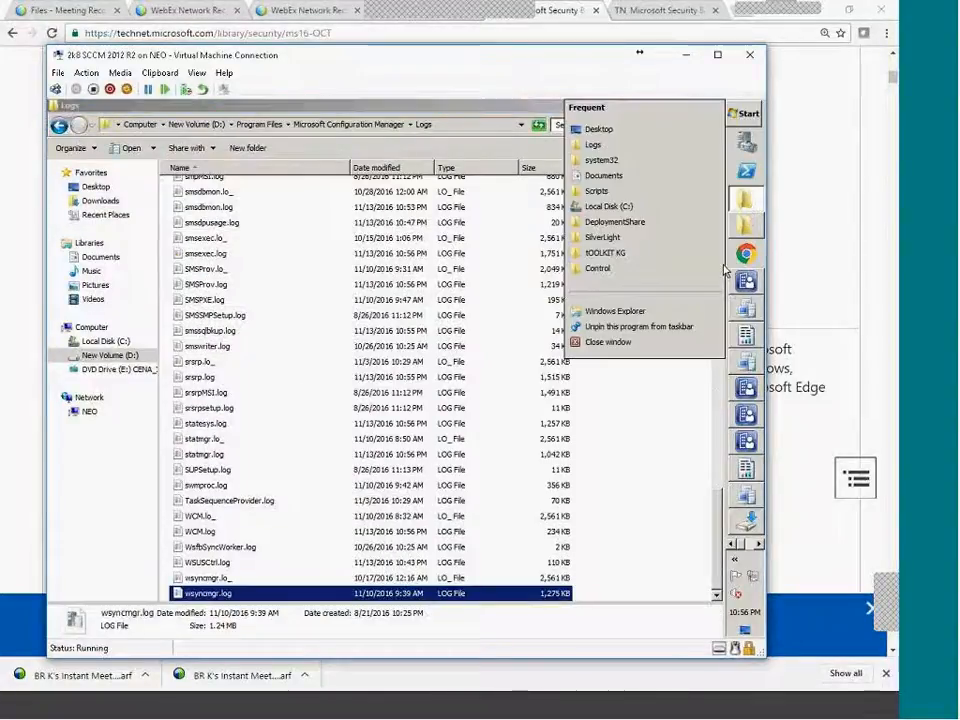
left_click(620, 344)
left_click(591, 474)
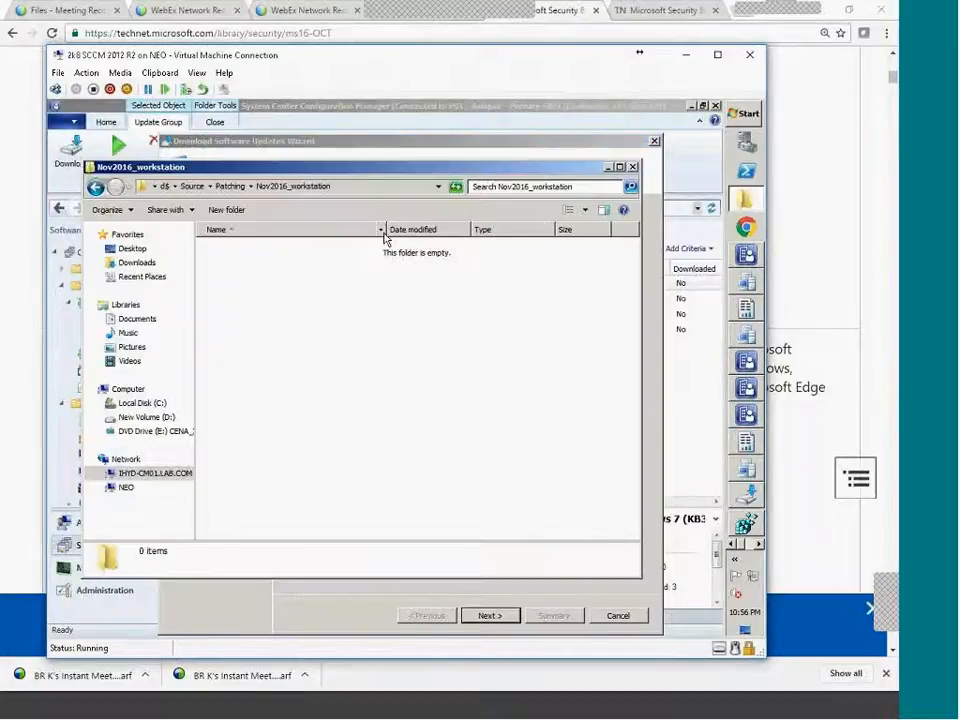
left_click(382, 609)
left_click(487, 615)
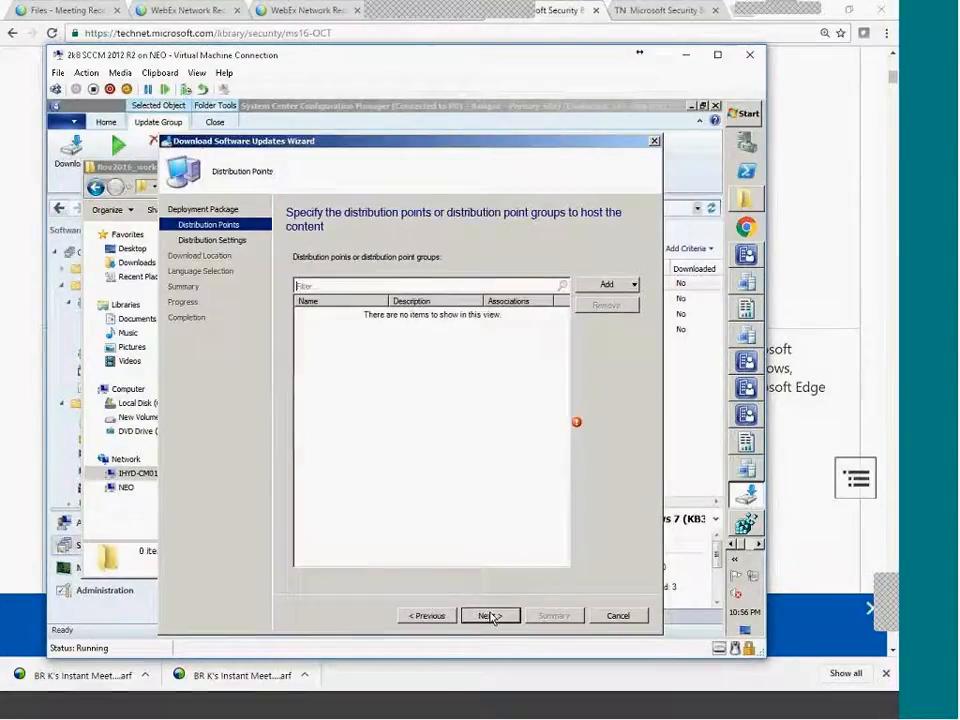
Add IHYD-CM01.LAB.COM as distribution point and keep the default Medium-priority distribution settings.
left_click(622, 285)
left_click(622, 302)
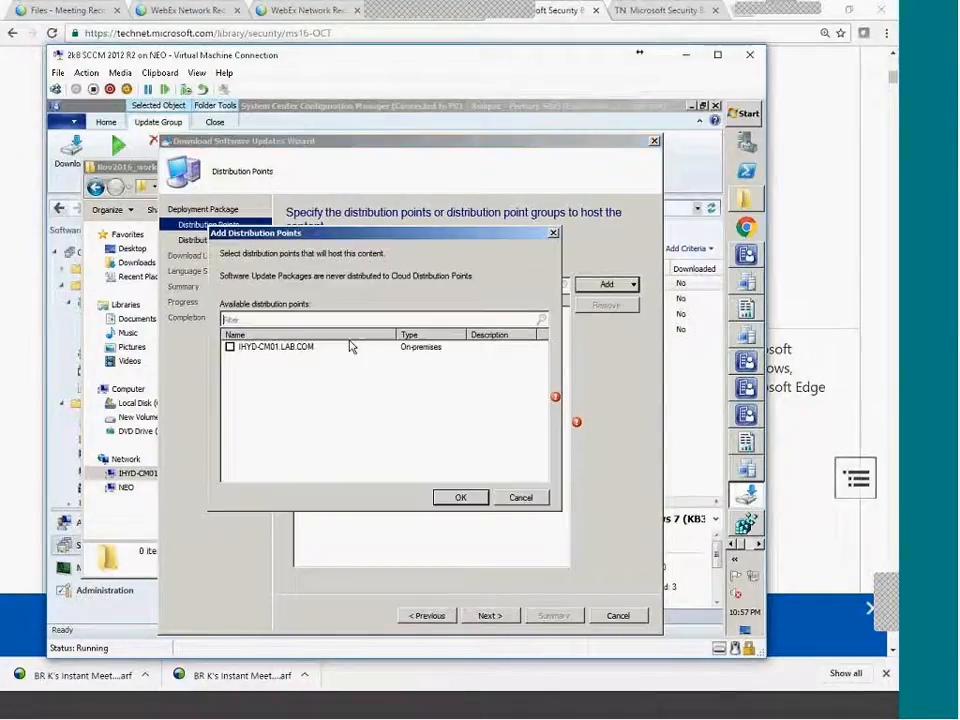
left_click(230, 347)
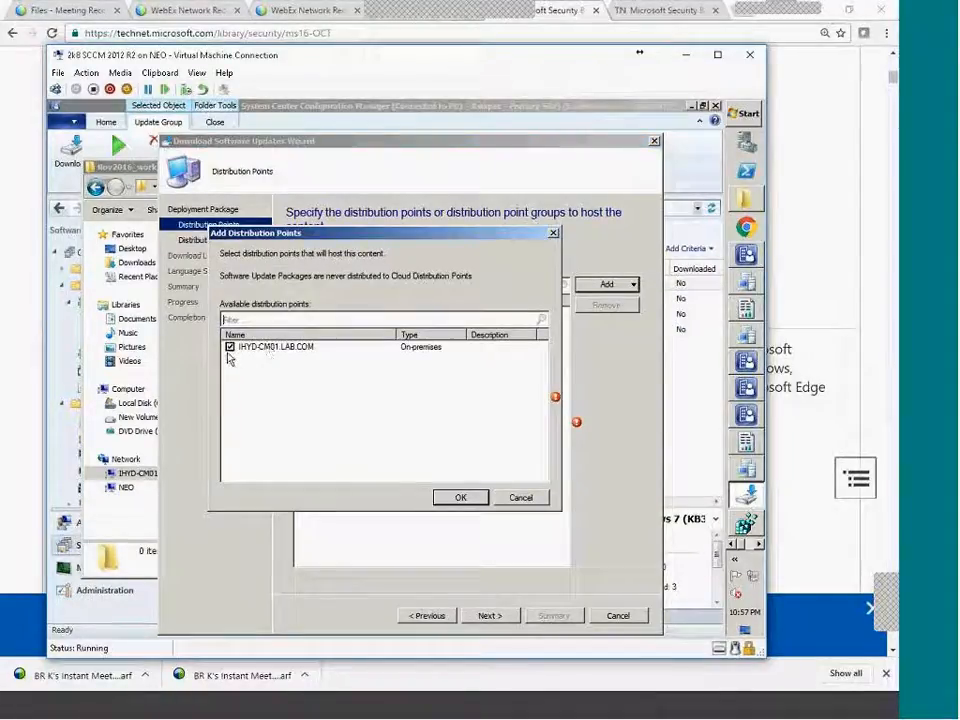
left_click(461, 497)
left_click(489, 615)
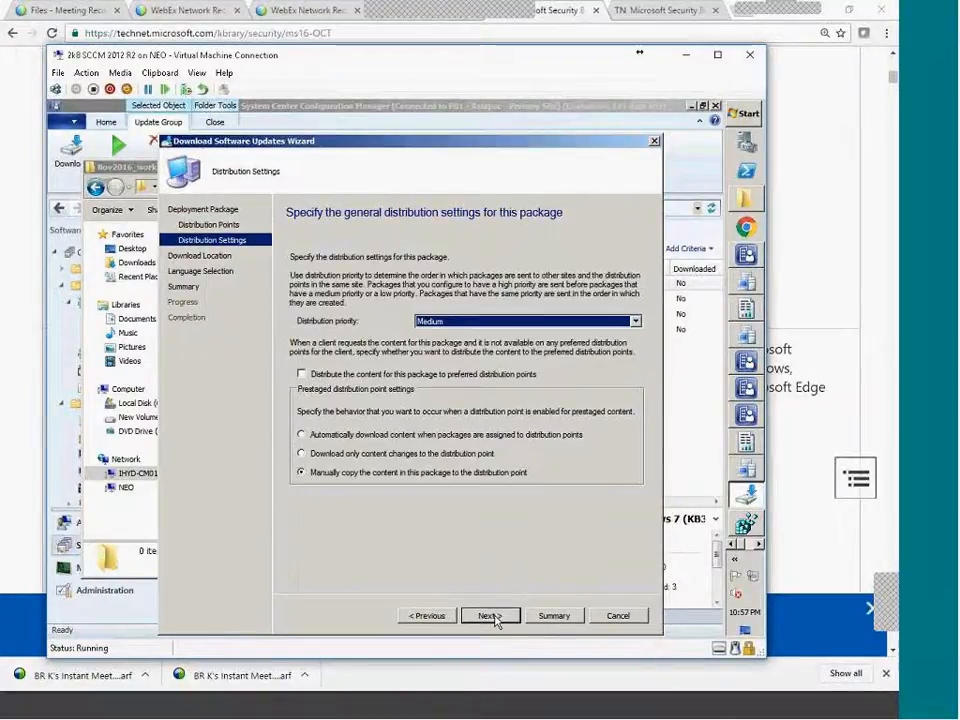
left_click(490, 615)
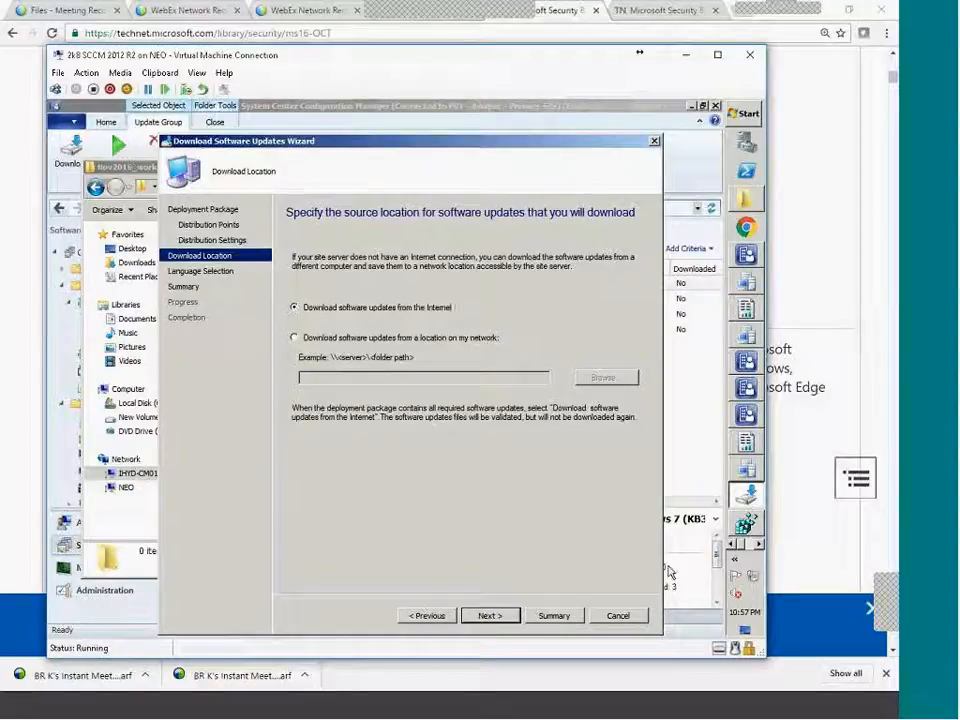
Download the updates from the Internet in English only and proceed to the Summary.
left_click(501, 618)
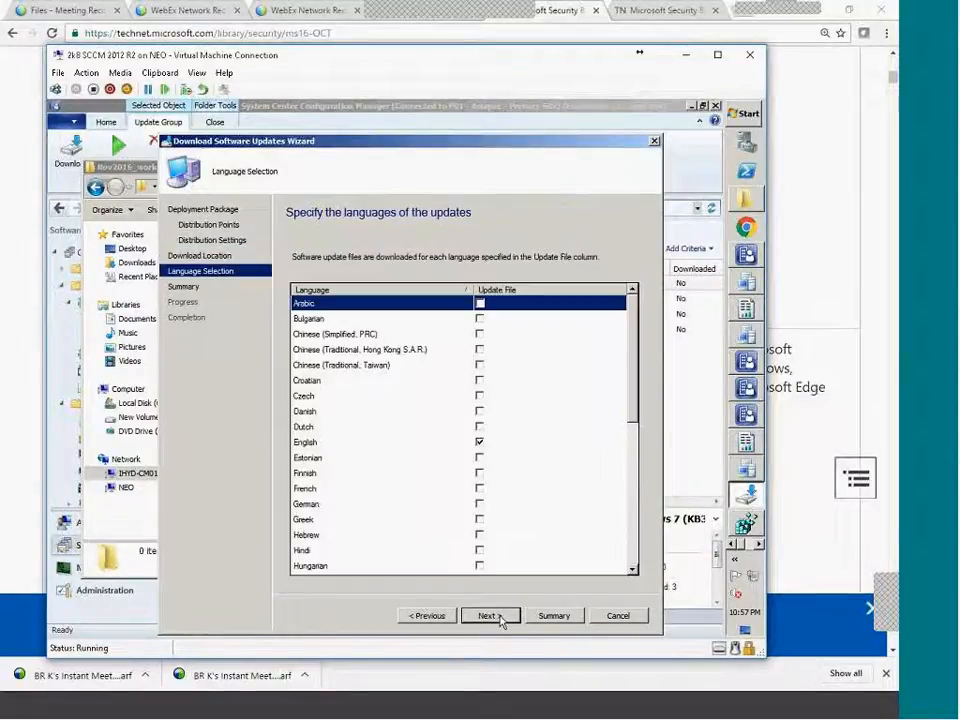
left_click(410, 615)
left_click(393, 338)
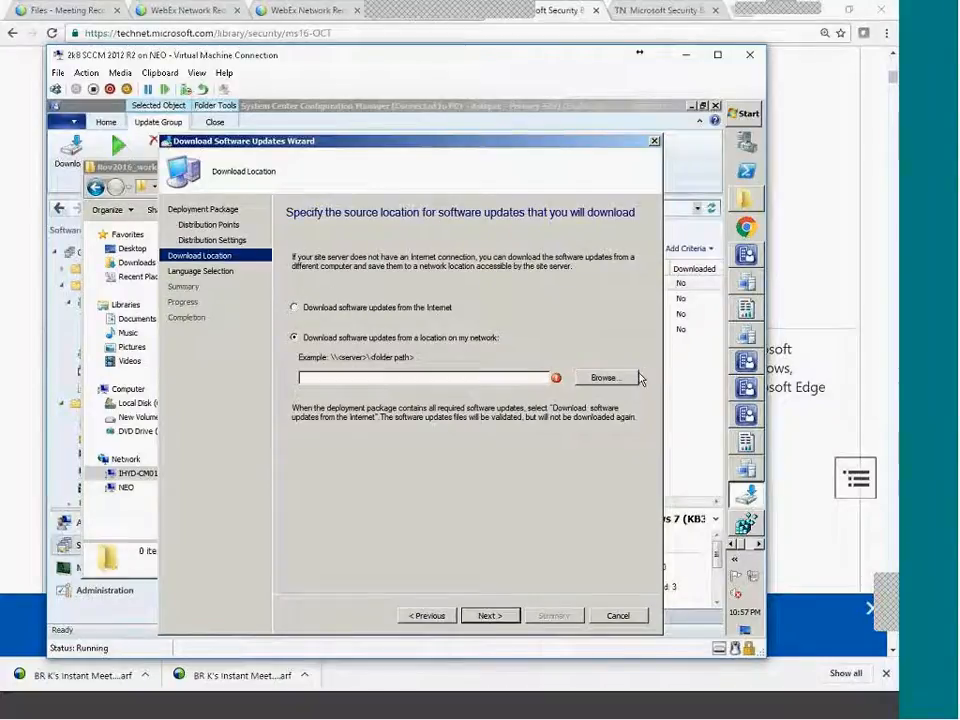
left_click(410, 308)
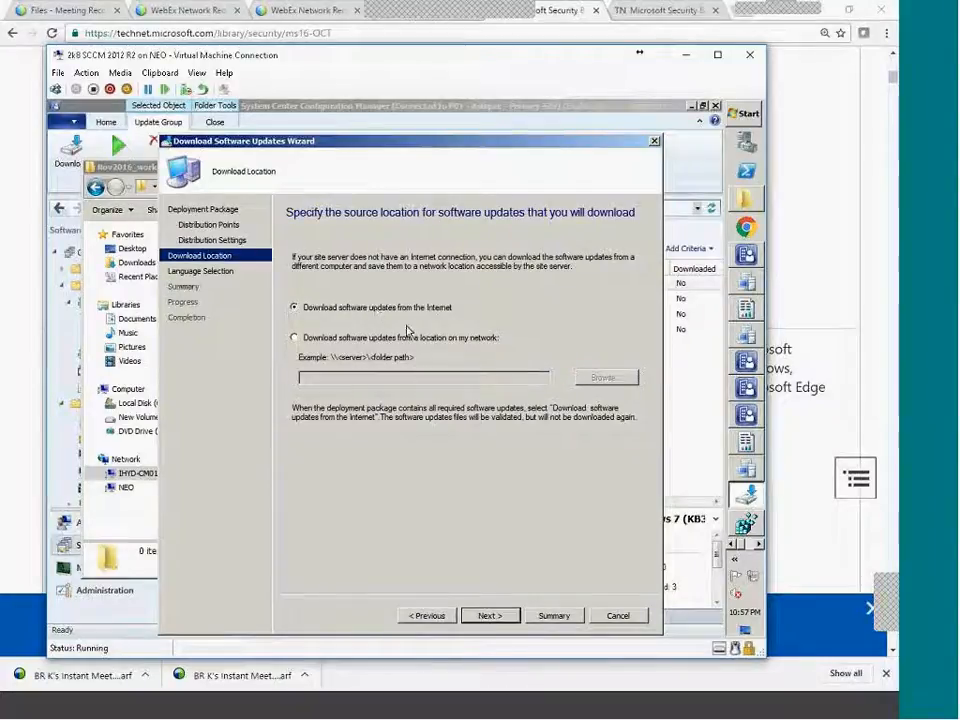
left_click(499, 614)
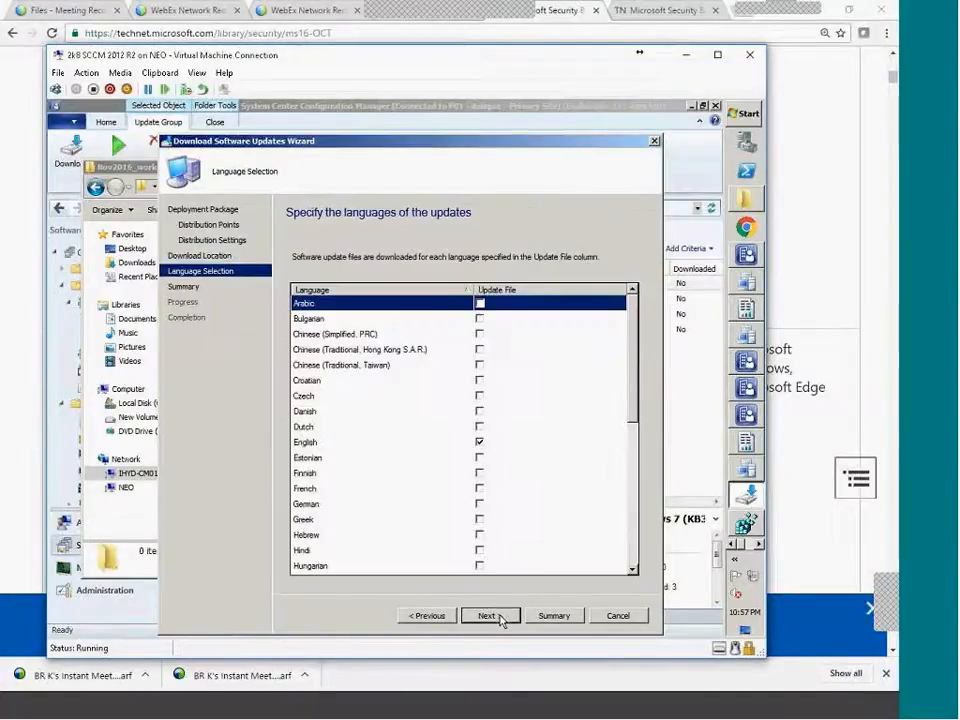
left_click(321, 444)
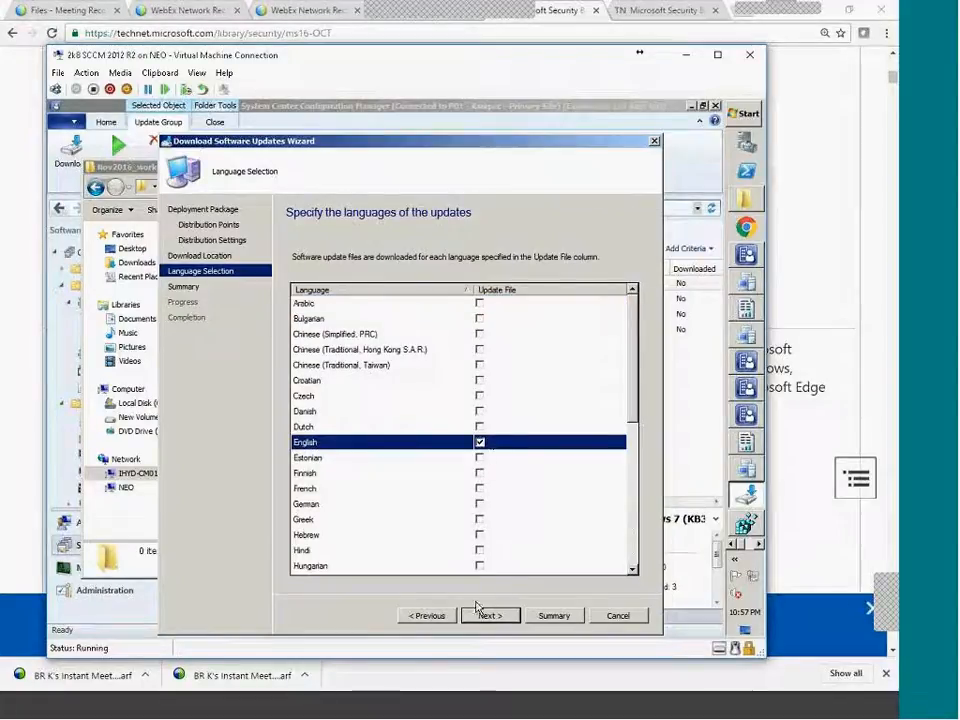
left_click(506, 619)
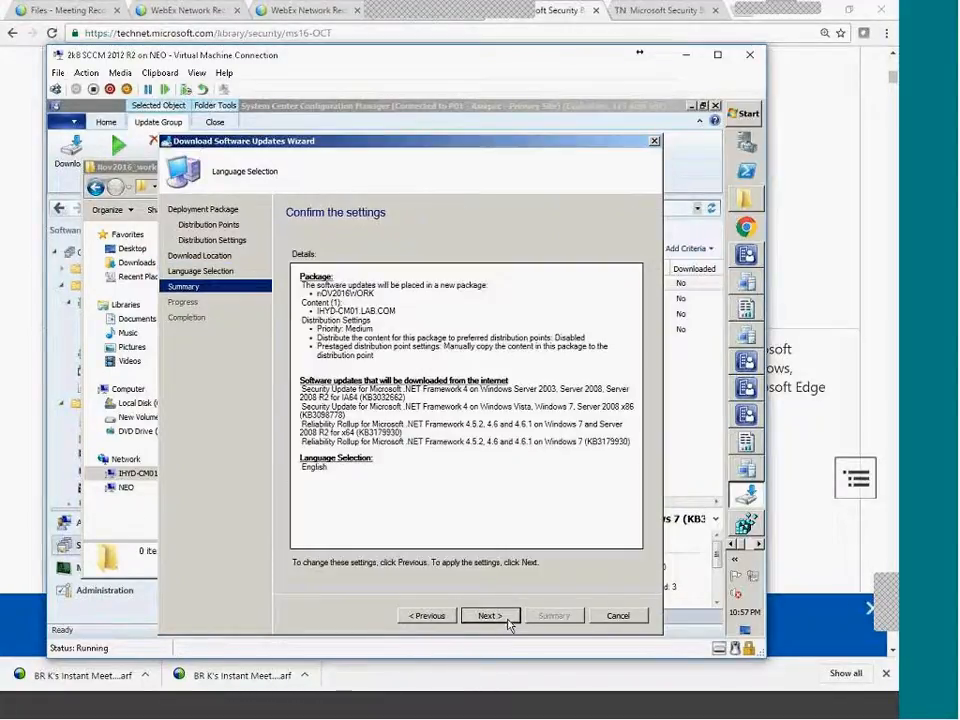
Start downloading the four .NET updates and bring the Nov2016_workstation folder window into view.
left_click_drag(373, 459, 316, 389)
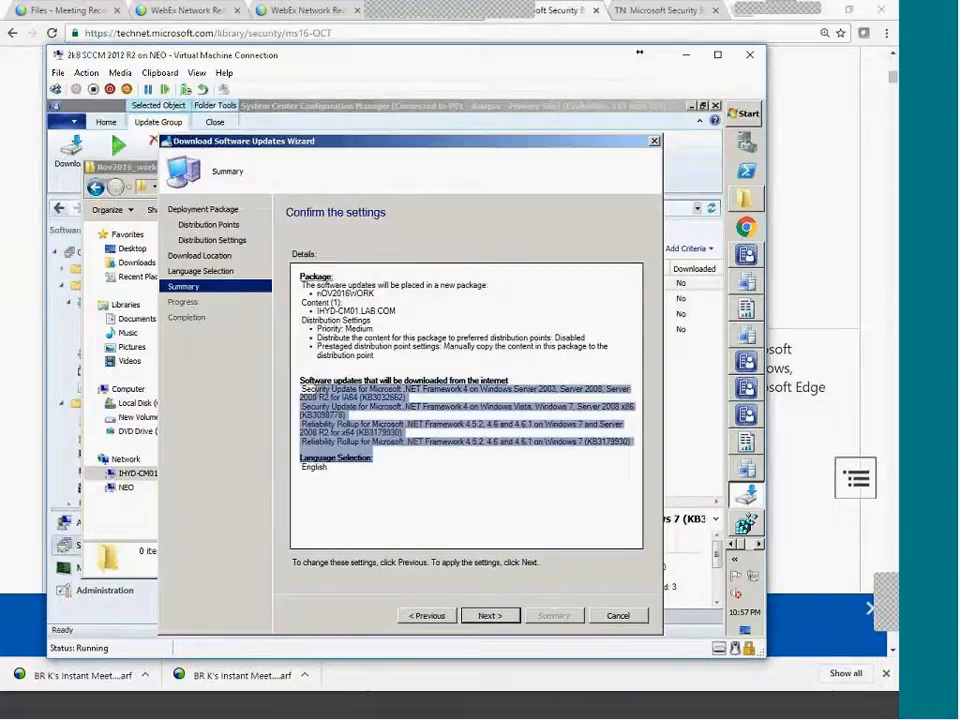
left_click(507, 620)
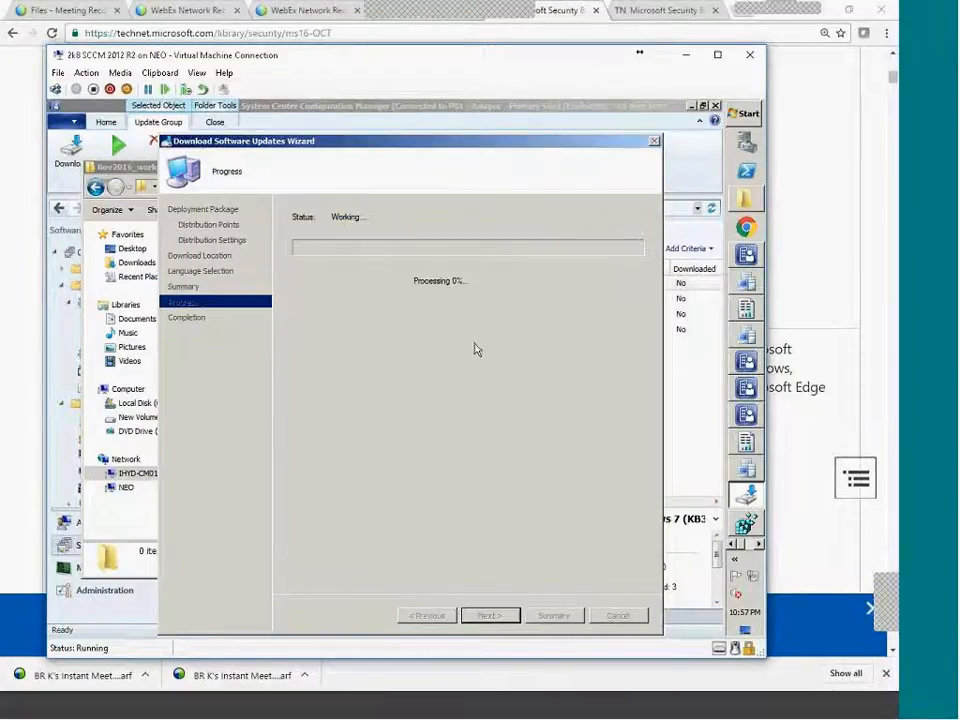
left_click(750, 206)
left_click_drag(377, 171, 504, 370)
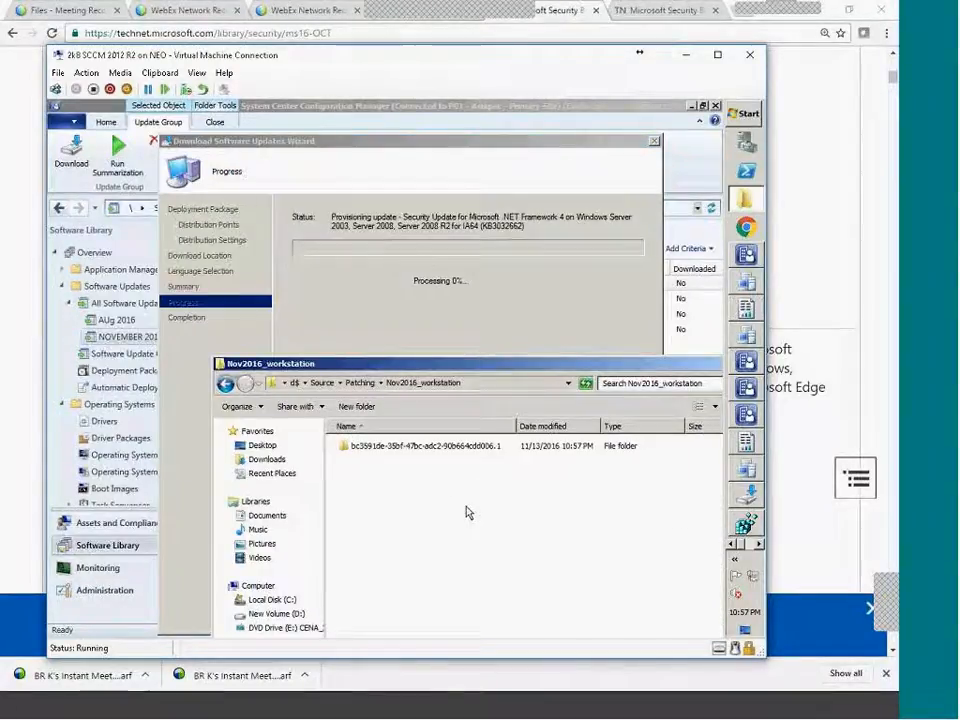
Open each new GUID update folder in Nov2016_workstation to check its patch file, then return to the listing.
double_click(470, 446)
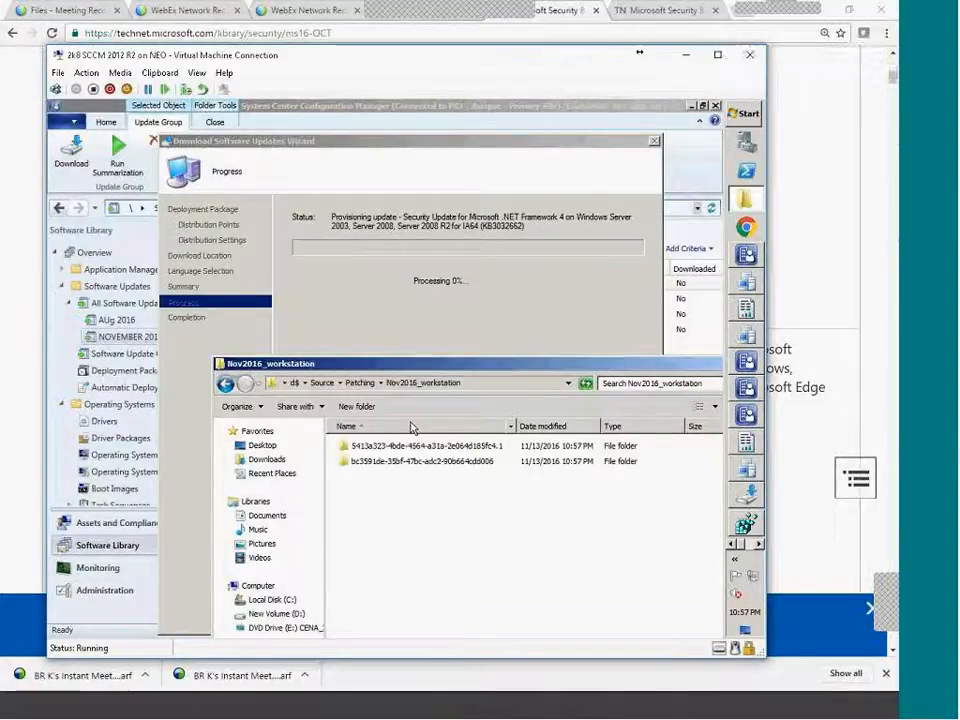
double_click(426, 447)
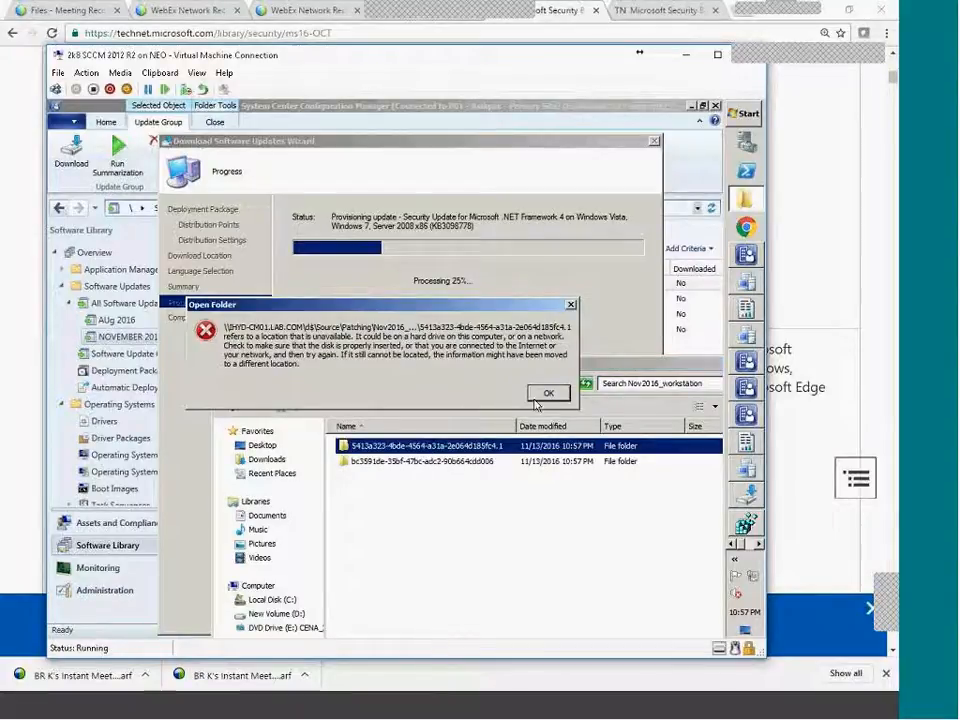
key("Return")
double_click(432, 494)
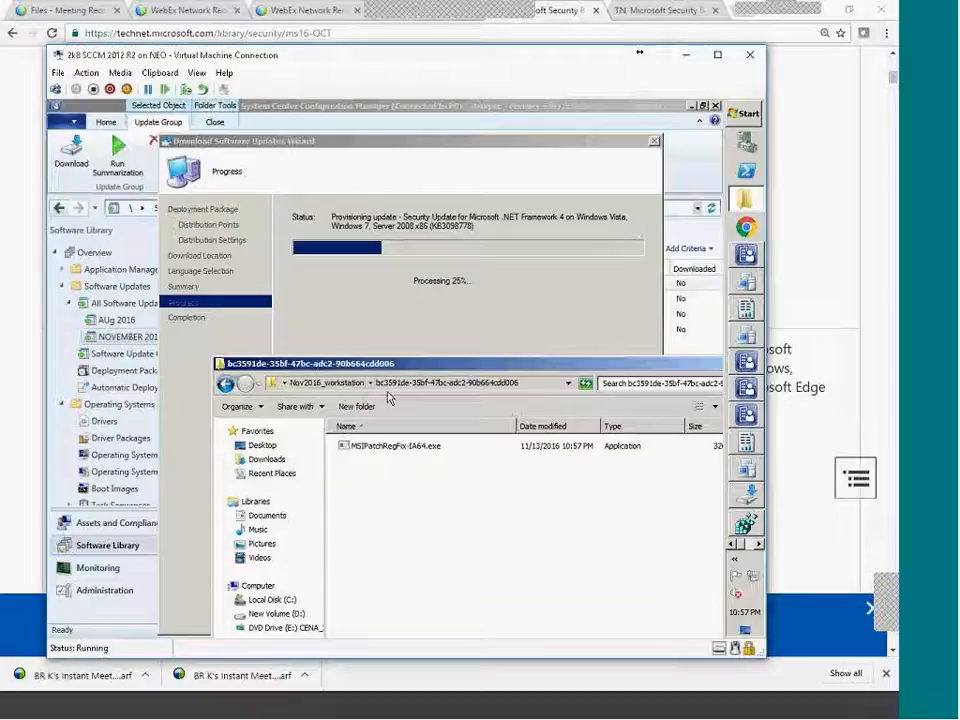
key("BackSpace")
double_click(422, 447)
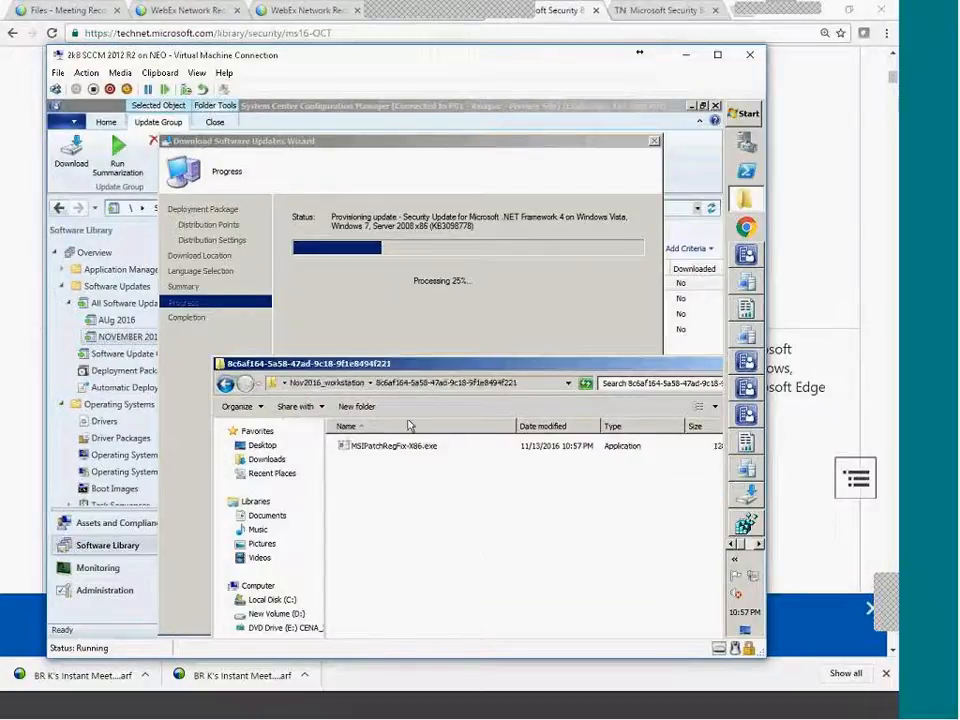
key("BackSpace")
double_click(400, 461)
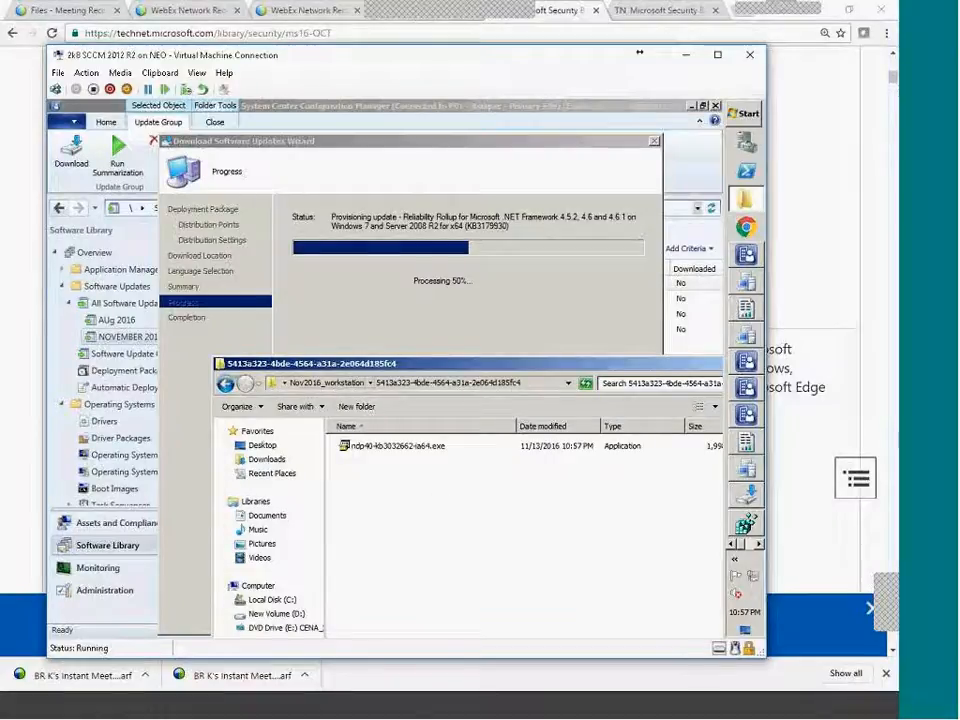
key("BackSpace")
left_click(394, 604)
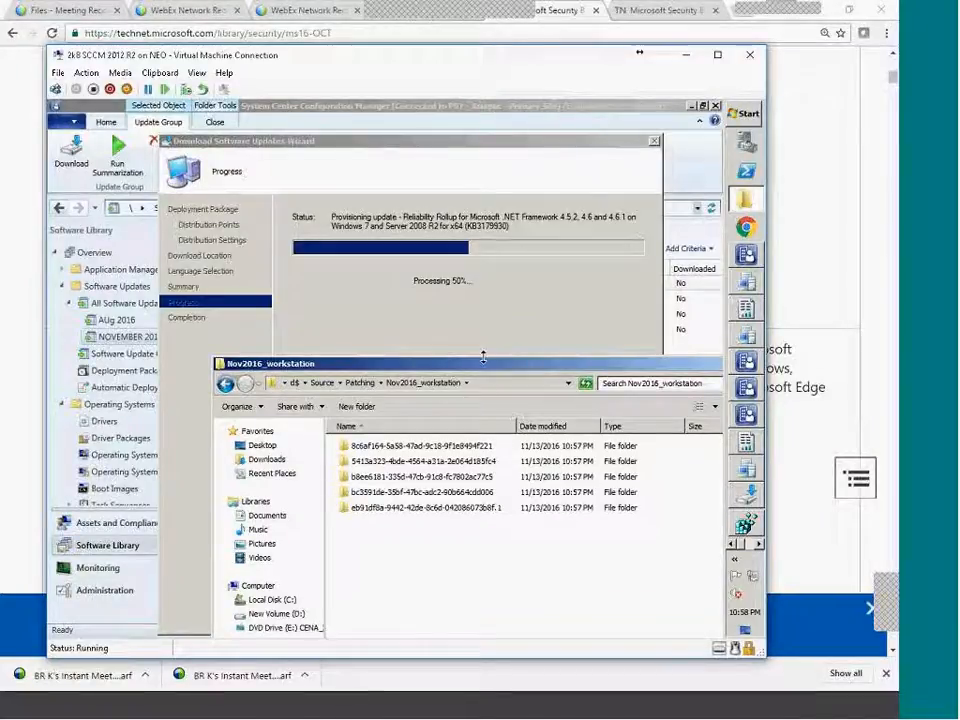
Show the full network path of Nov2016_workstation in the address bar and highlight it.
left_click(503, 388)
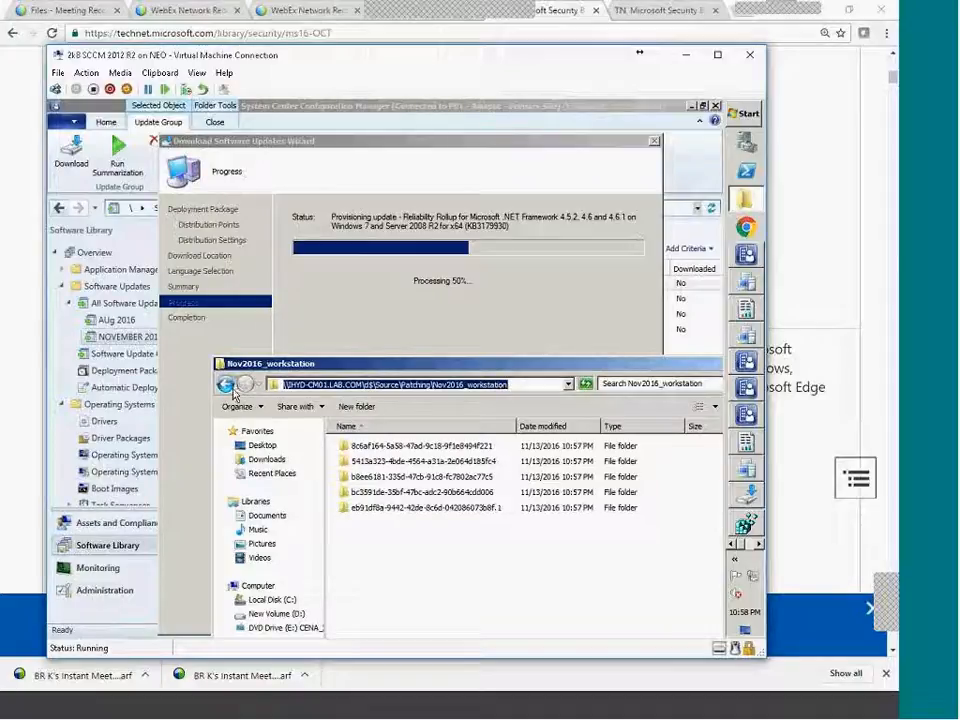
left_click_drag(408, 365, 411, 315)
left_click(481, 330)
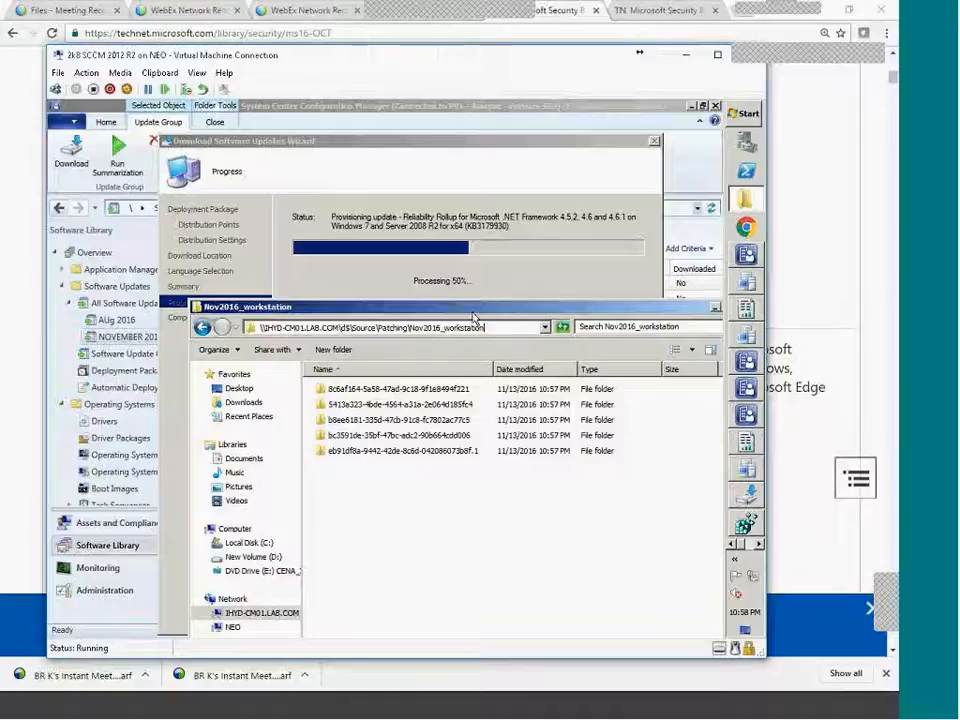
left_click_drag(351, 328, 484, 328)
left_click(498, 328)
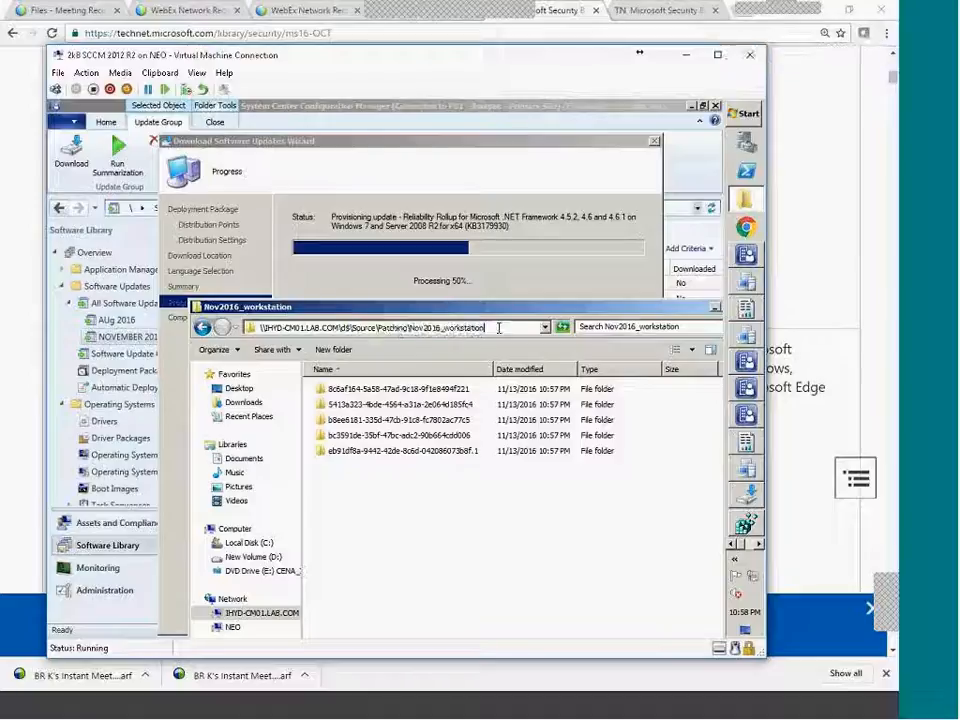
left_click_drag(499, 328, 264, 318)
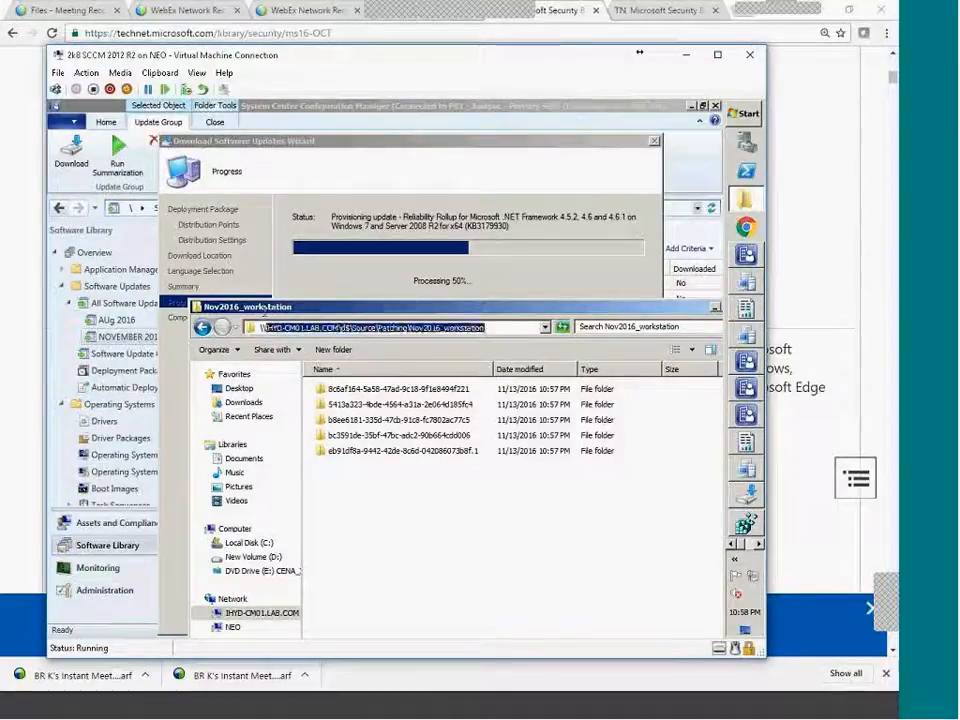
left_click(456, 527)
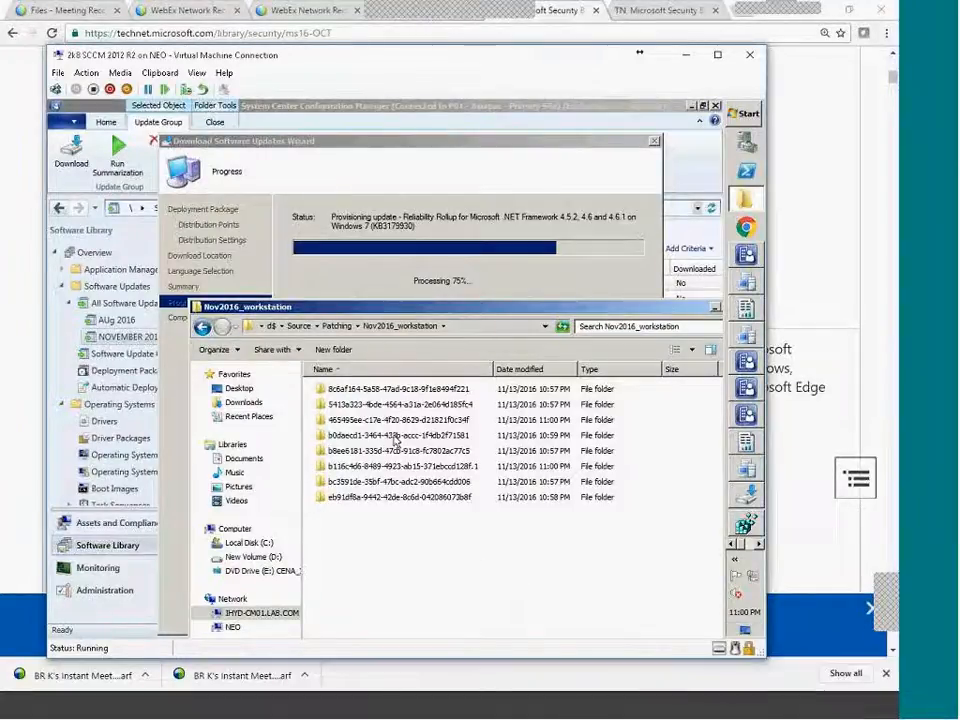
Wait for the download to finish while eight update folders appear in Nov2016_workstation.
left_click_drag(527, 577, 345, 386)
left_click(487, 568)
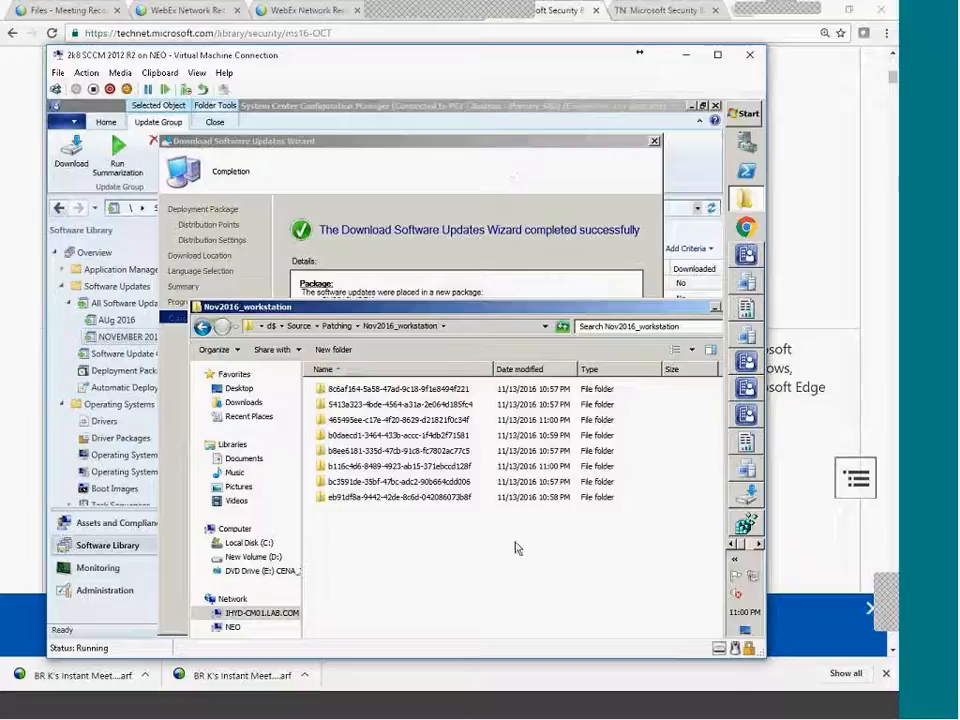
Check in Properties that the eight downloaded update folders total 180 MB.
left_click_drag(520, 552, 368, 380)
right_click(437, 450)
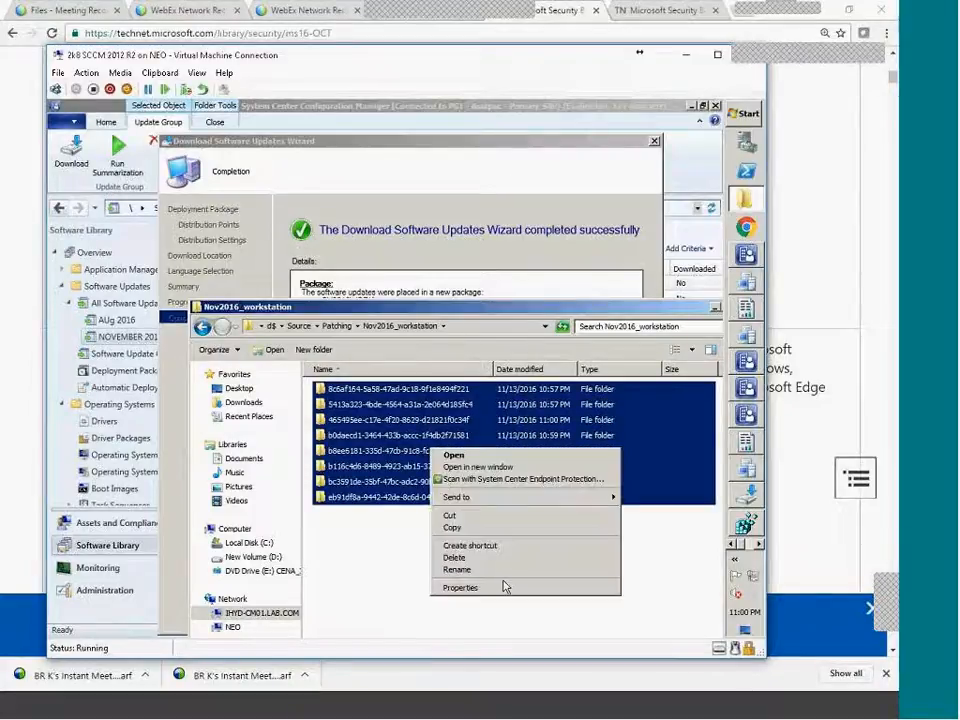
left_click(505, 585)
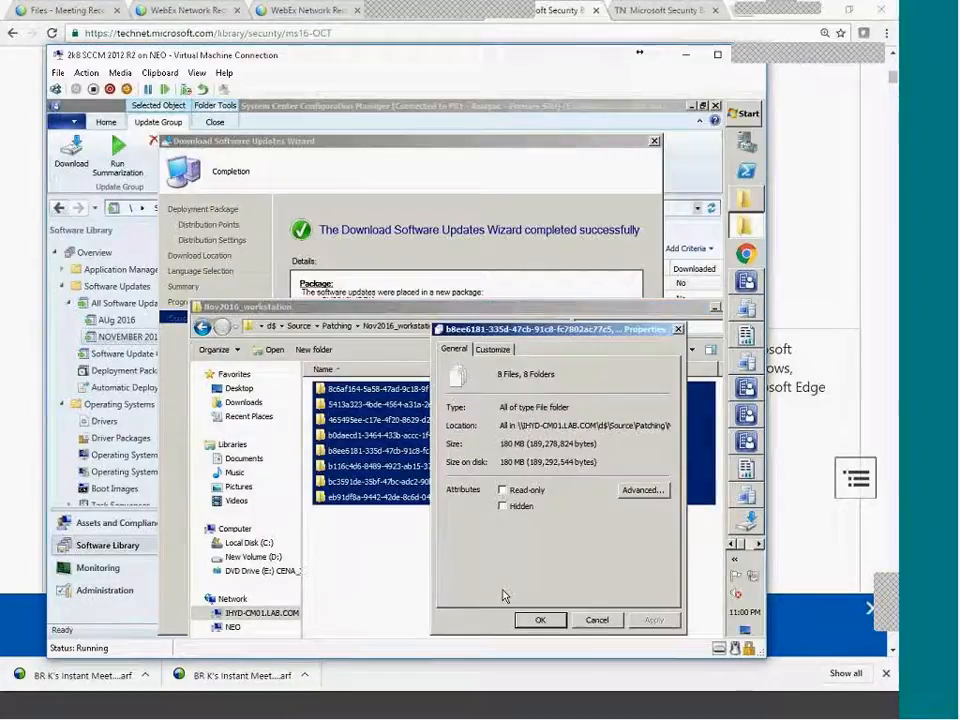
left_click(592, 621)
Review the download wizard's completion details and close the wizard.
left_click(403, 195)
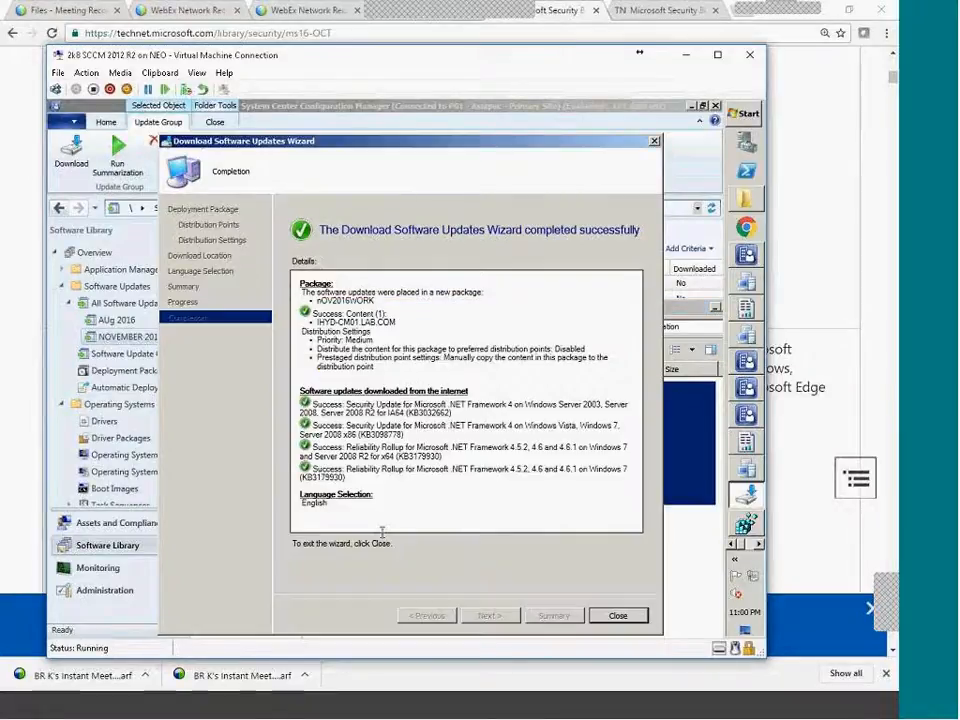
key("ctrl+a")
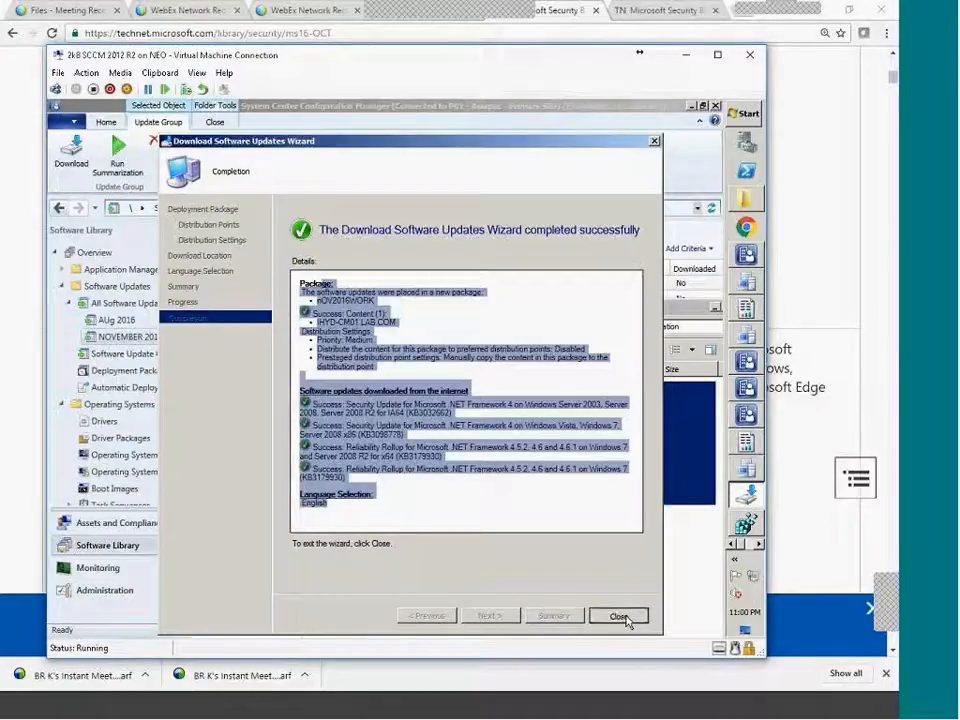
left_click(620, 616)
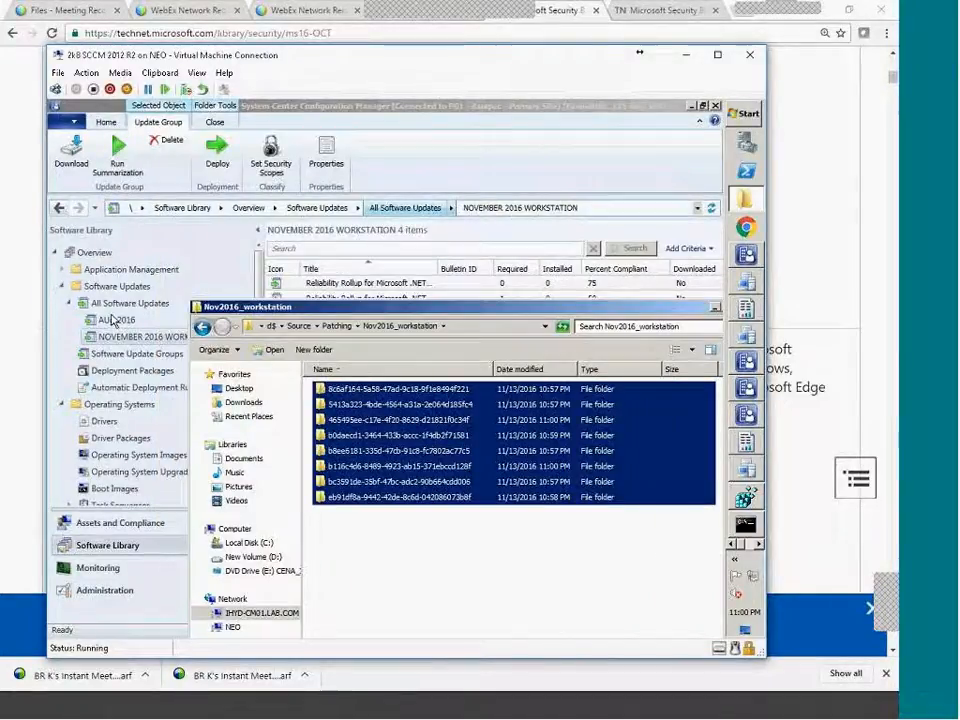
Browse All Software Updates and the NOVEMBER 2016 WORKSTATION group, then open Deployment Packages.
left_click(104, 330)
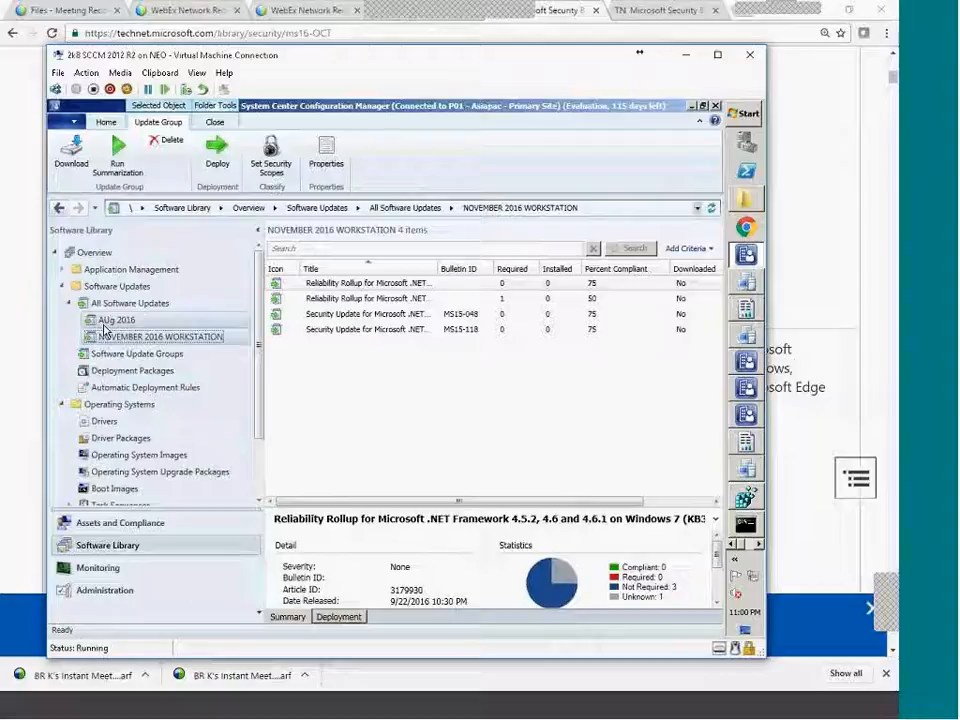
left_click(125, 303)
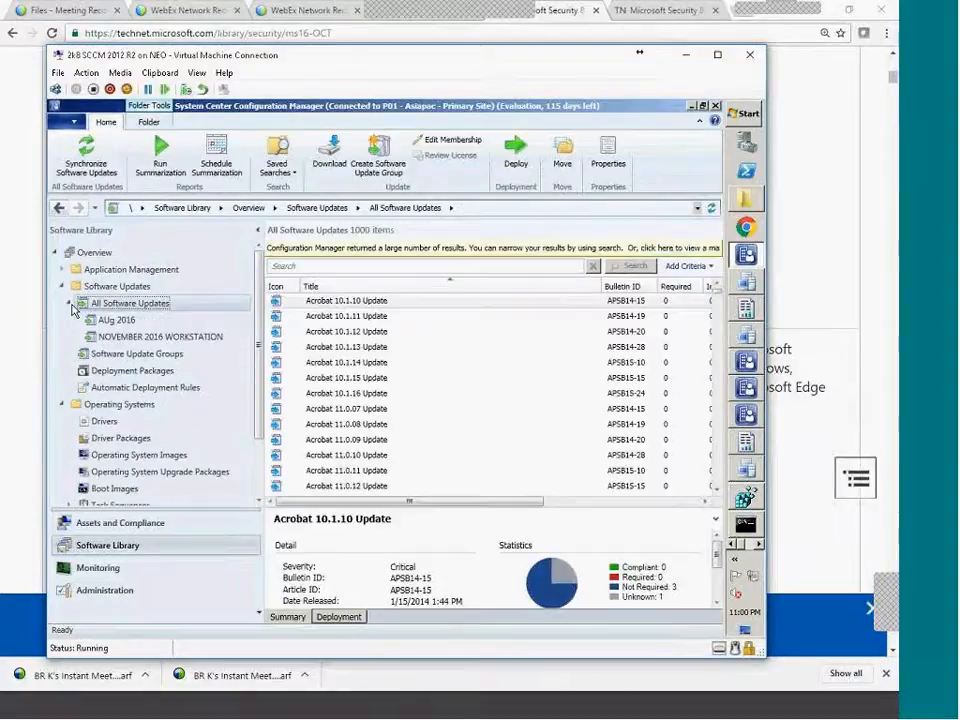
left_click(160, 337)
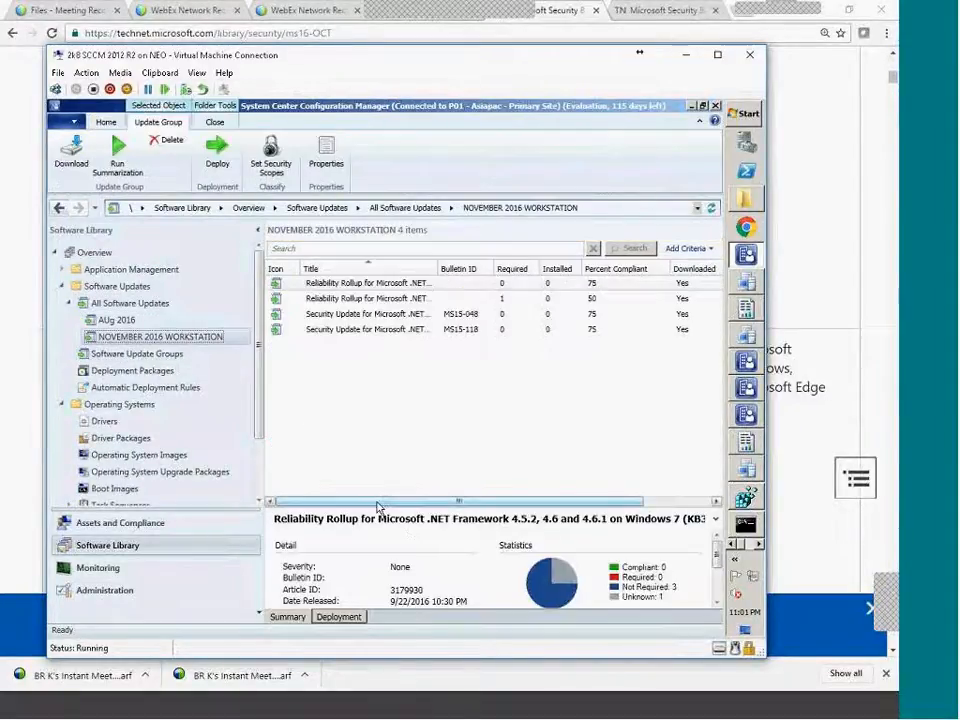
left_click_drag(378, 505, 446, 505)
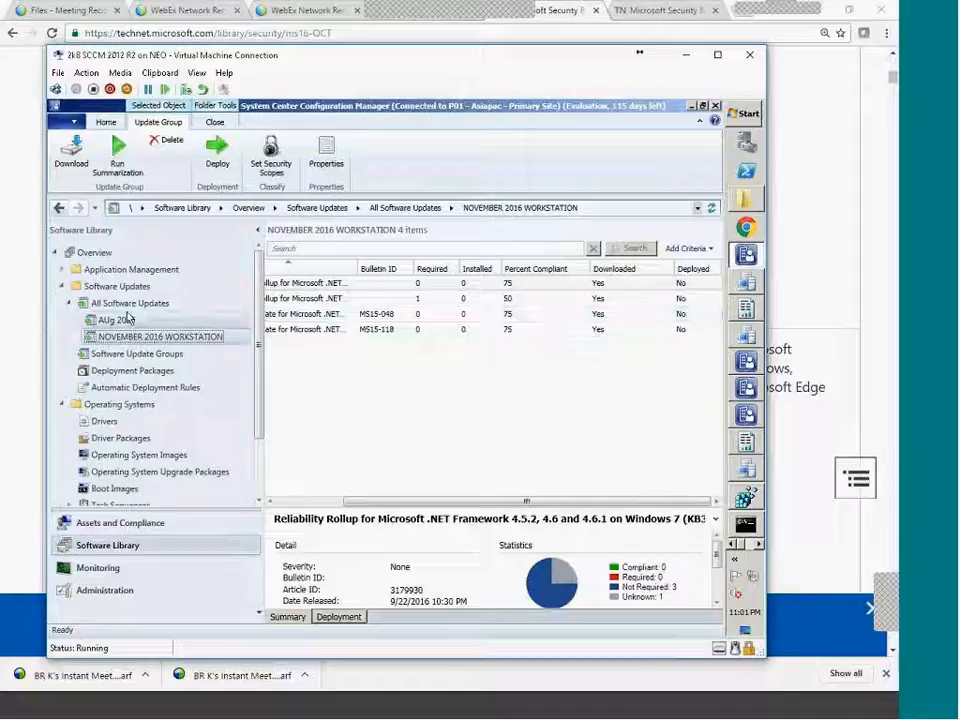
left_click(194, 313)
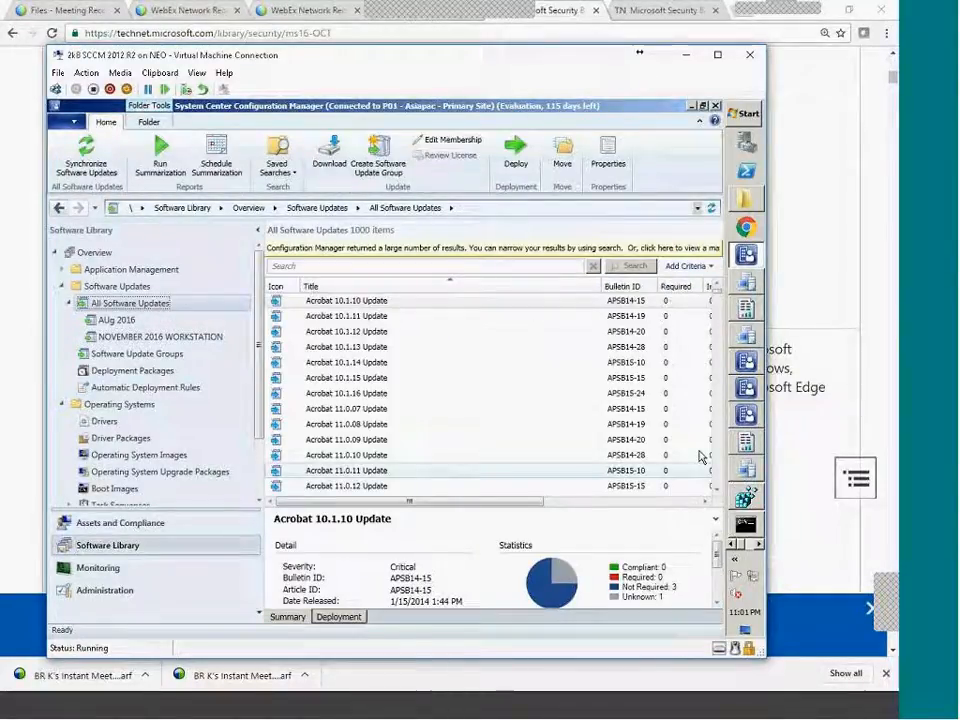
left_click_drag(504, 496, 650, 496)
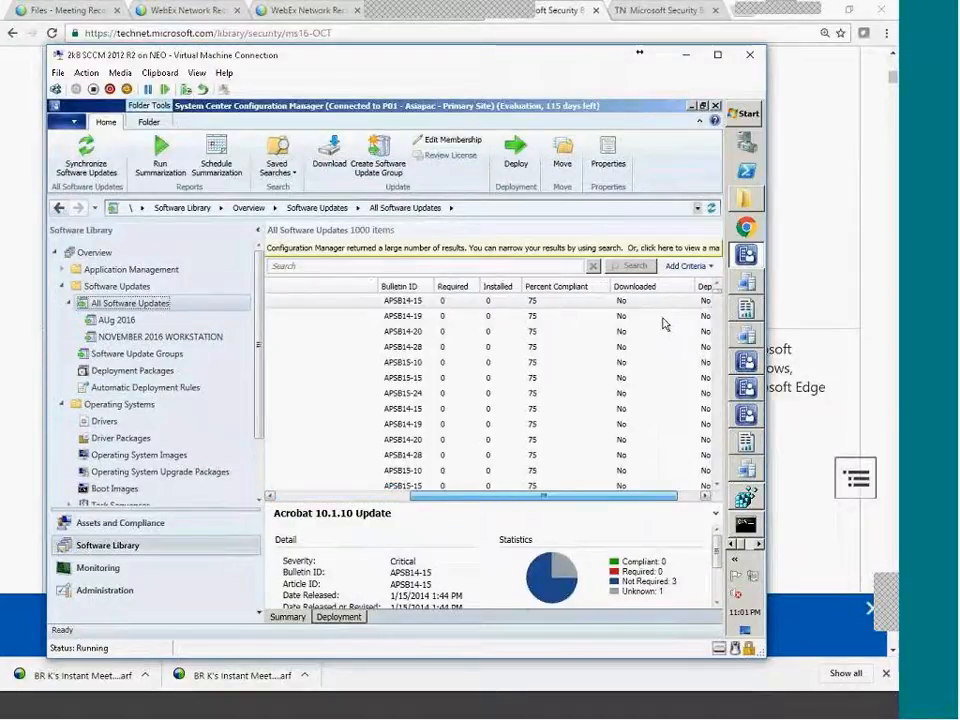
left_click(138, 340)
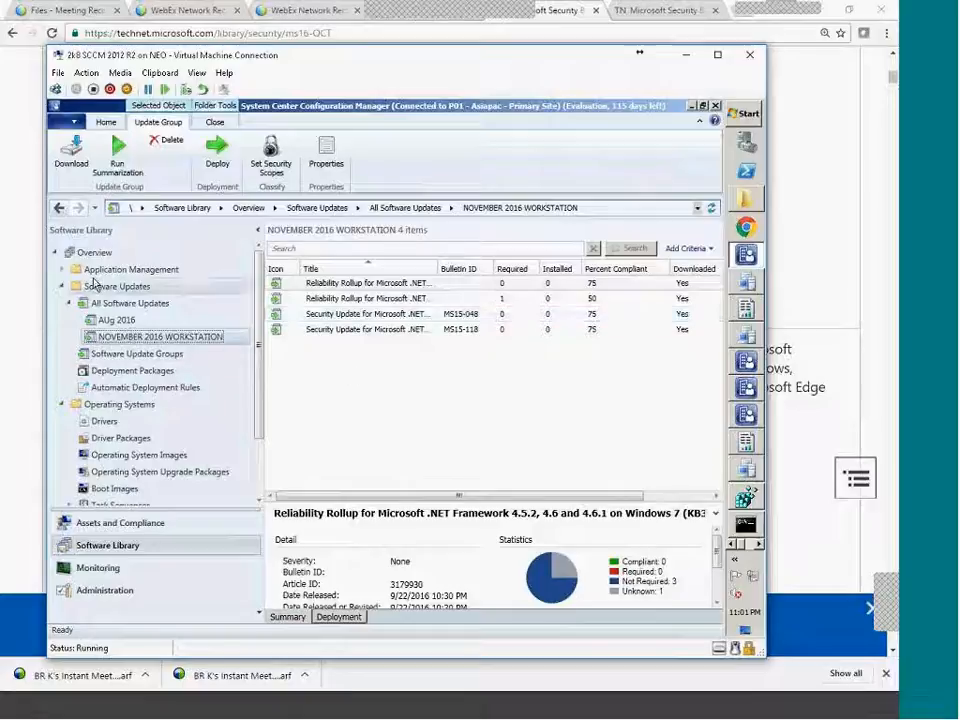
left_click(62, 269)
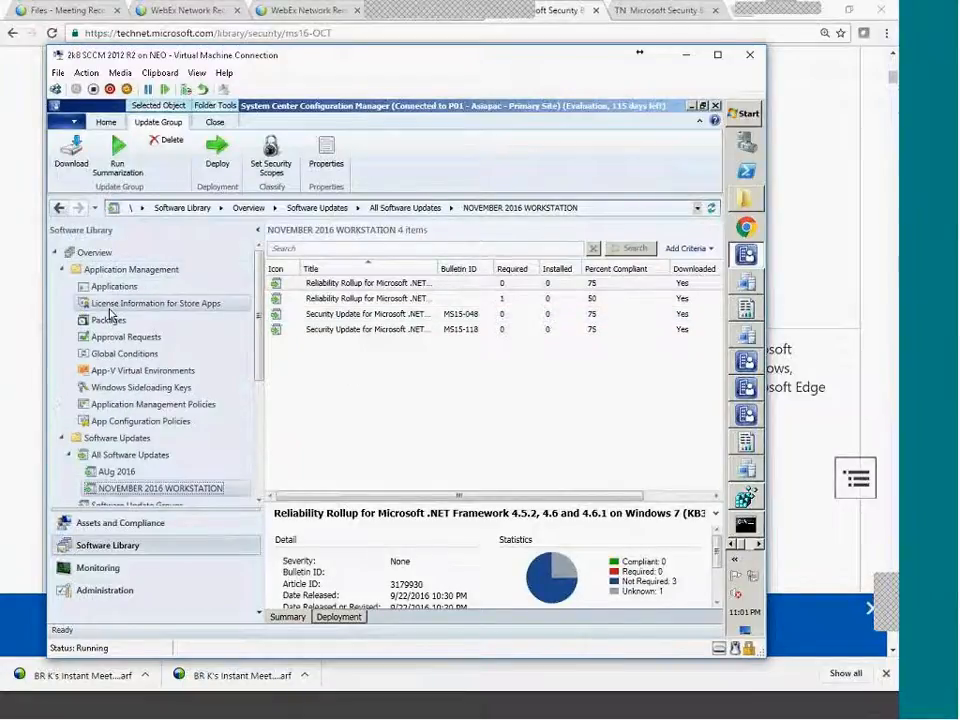
left_click(62, 269)
left_click(120, 372)
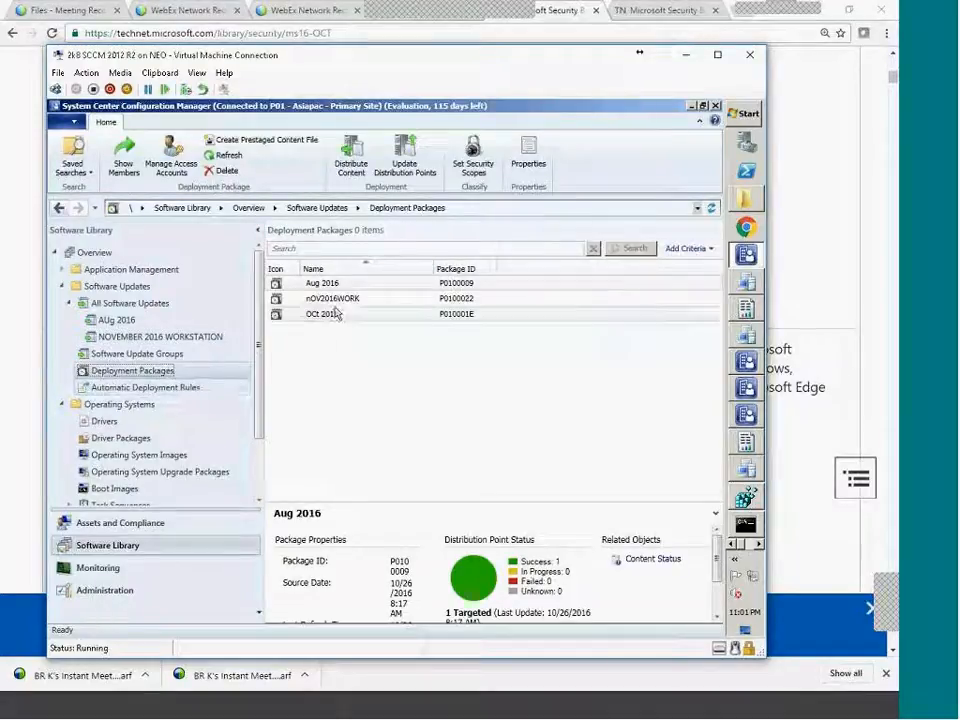
Open the nOV2016WORK package to review its four updates, then switch to Software Update Groups.
left_click(366, 305)
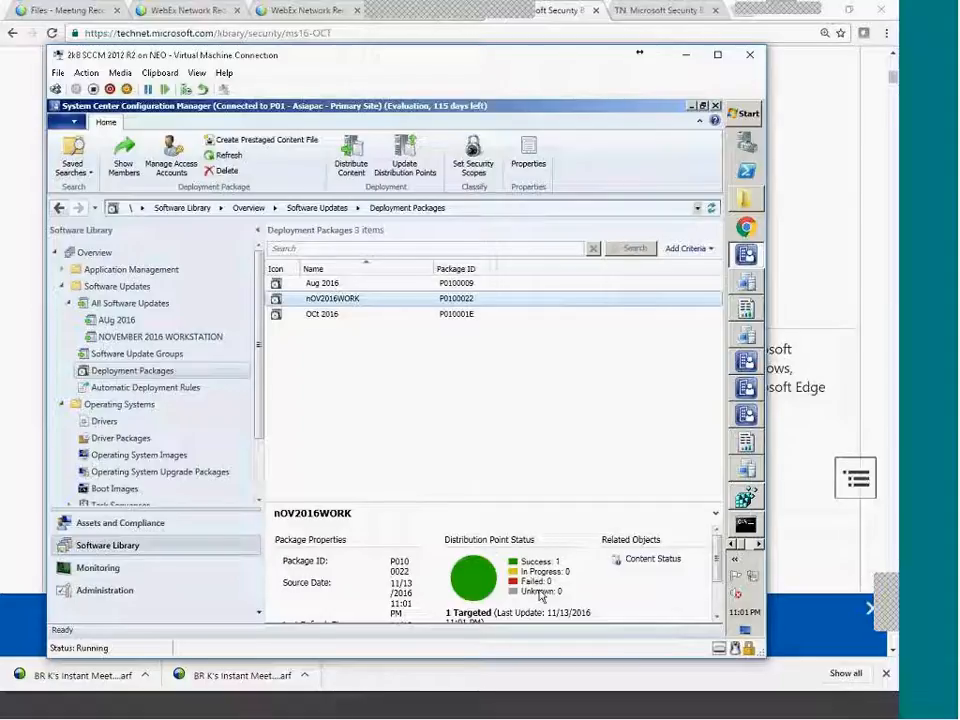
double_click(387, 303)
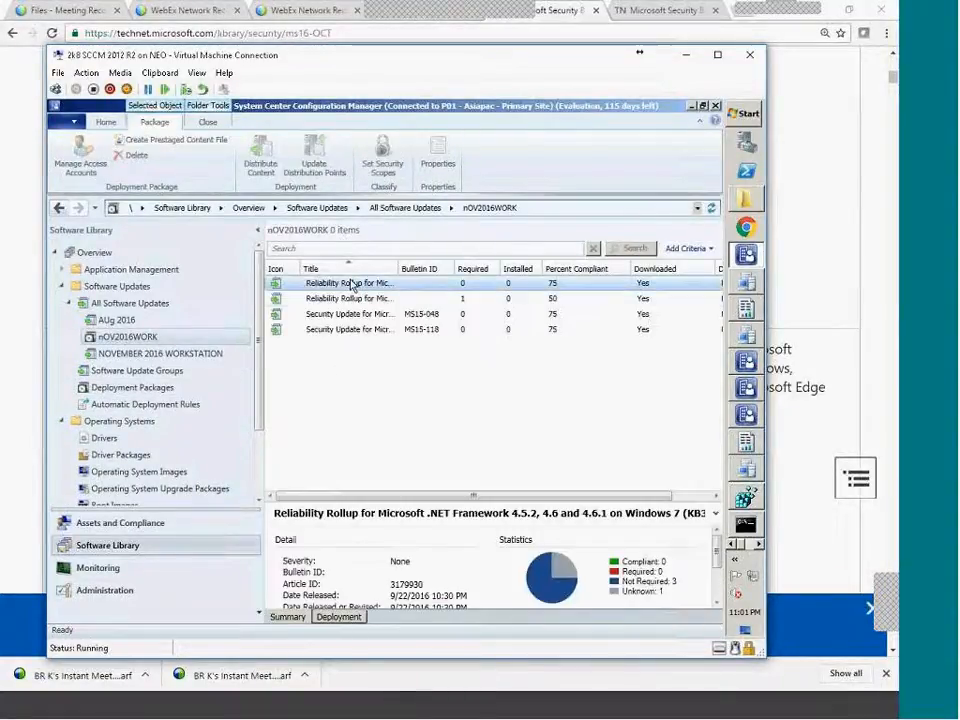
left_click_drag(428, 265, 471, 266)
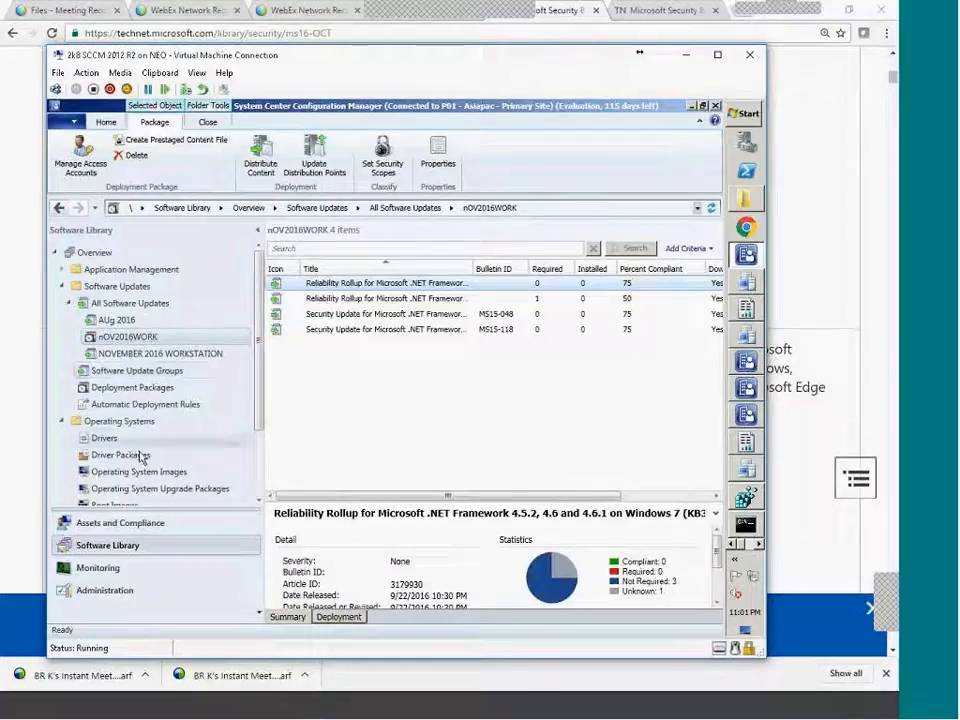
left_click(118, 304)
left_click(140, 370)
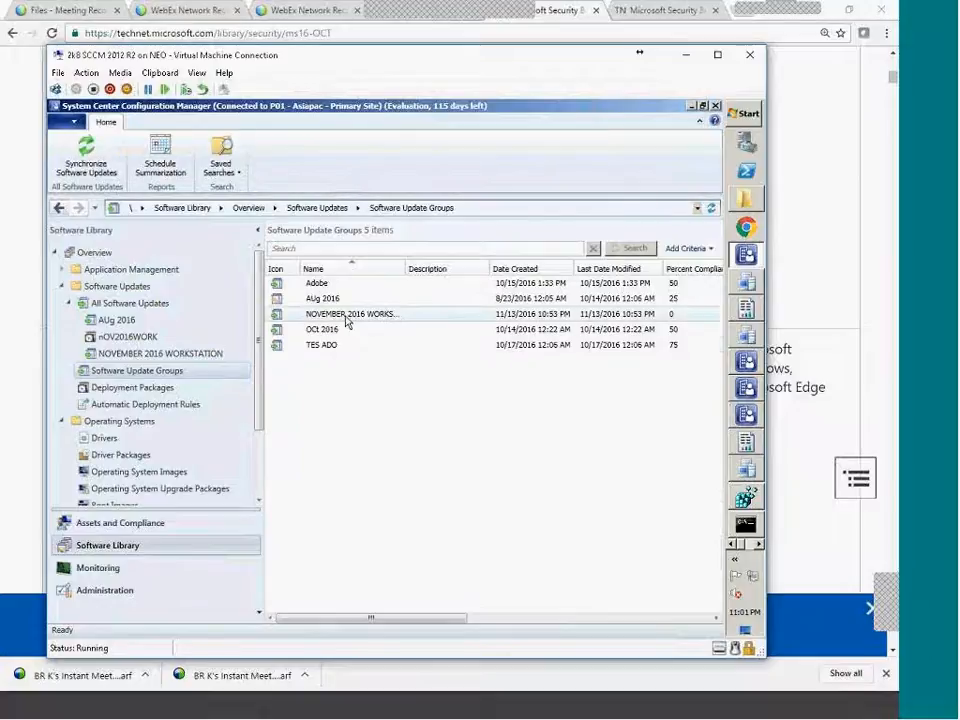
Deploy the NOVEMBER 2016 WORKSTATION group under the name 'Nov2016 Workstation Patches'.
left_click(347, 318)
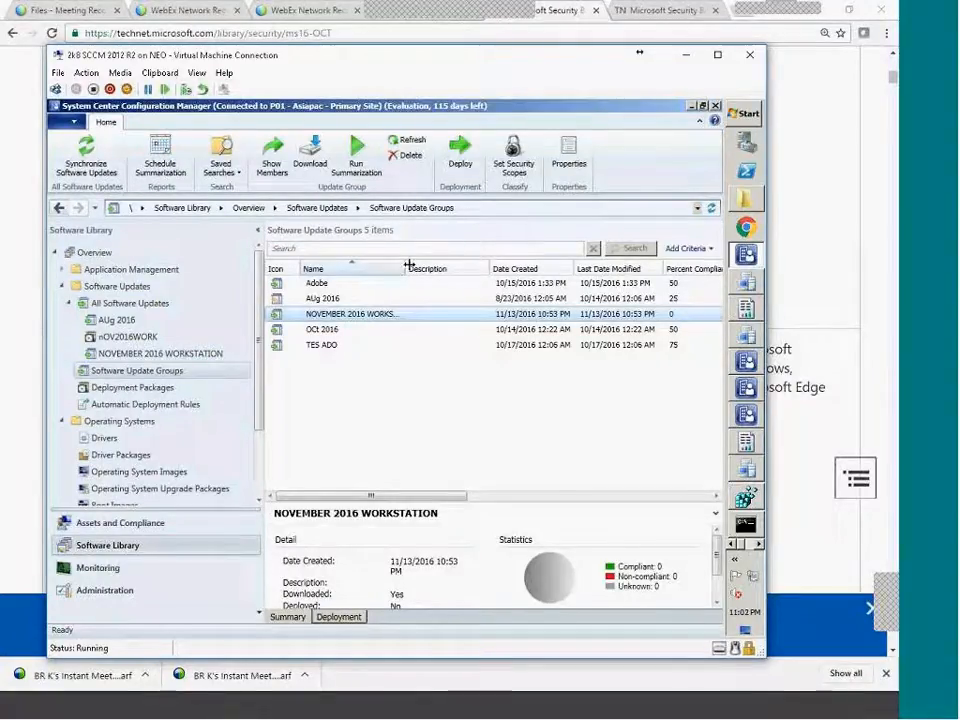
left_click_drag(408, 265, 448, 265)
right_click(347, 318)
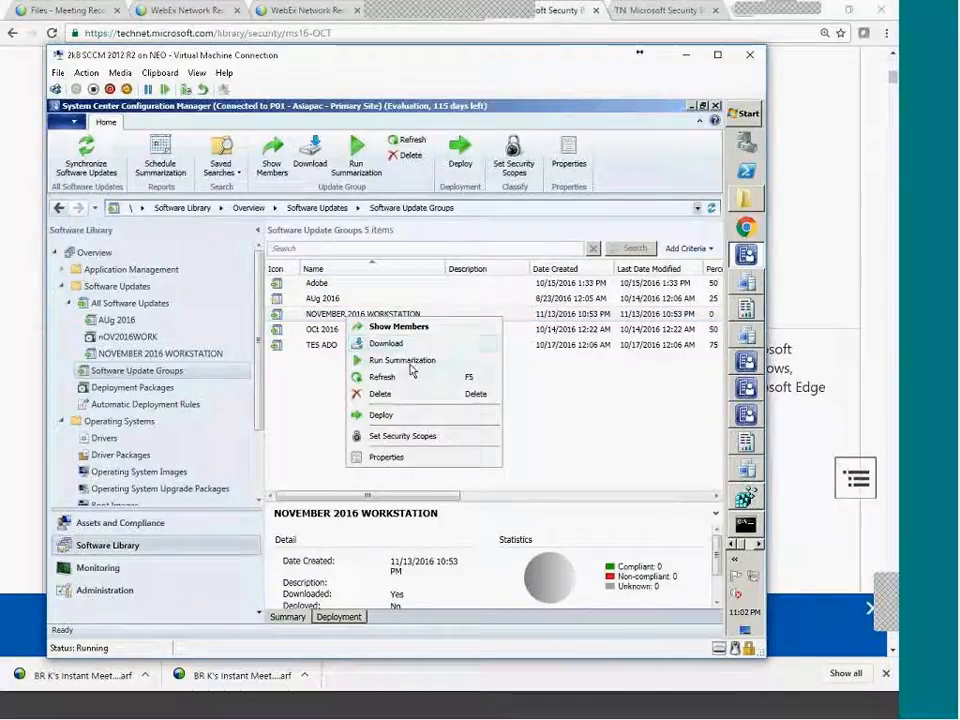
left_click(398, 418)
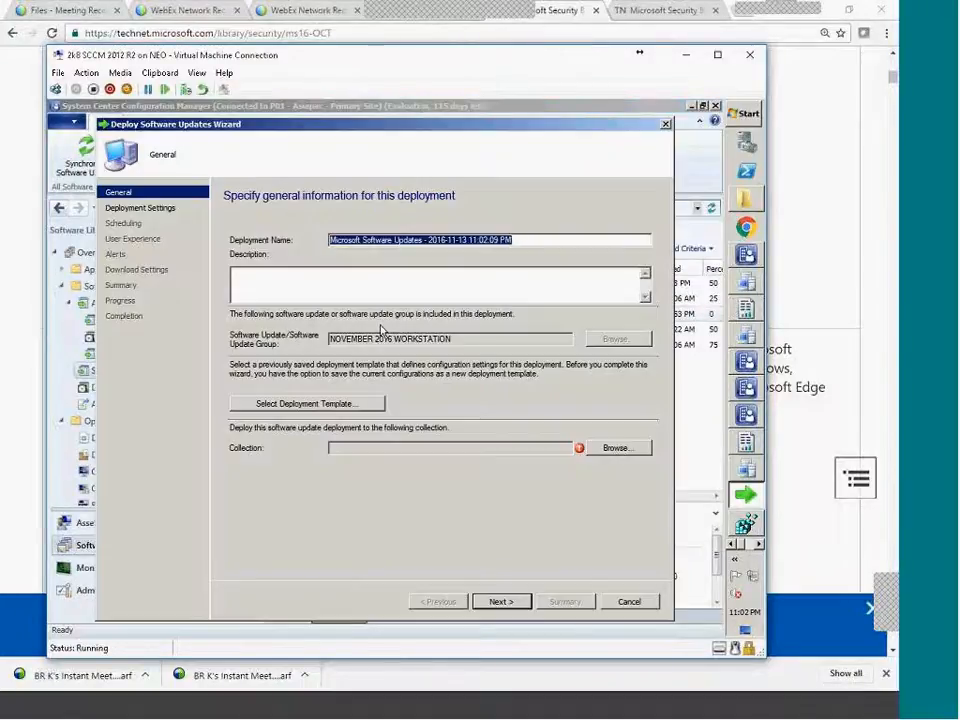
left_click_drag(520, 242, 280, 232)
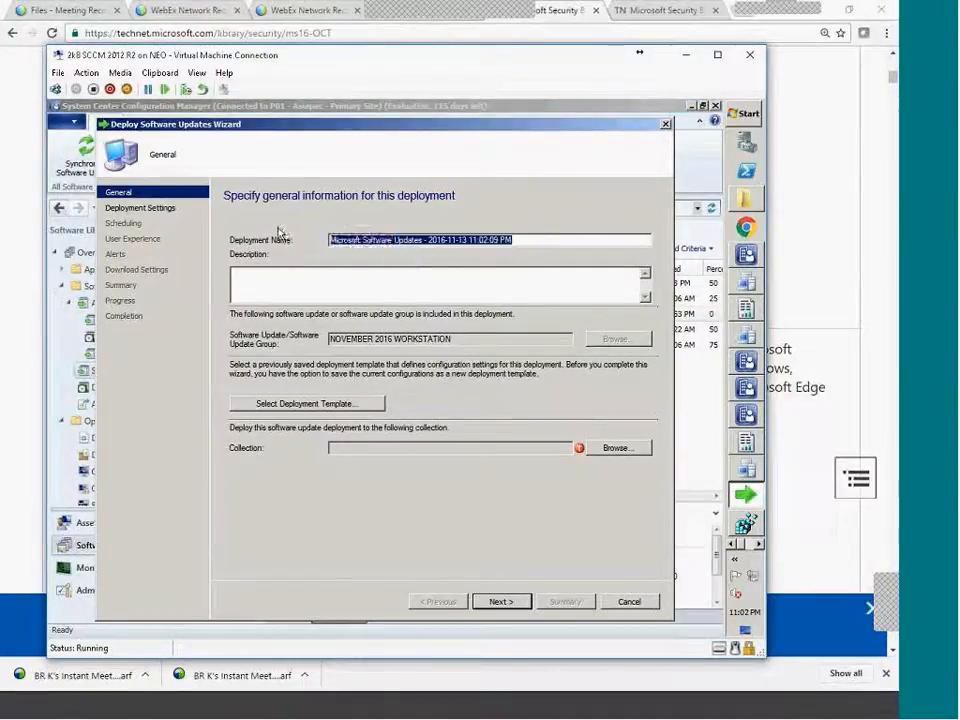
type("Nov")
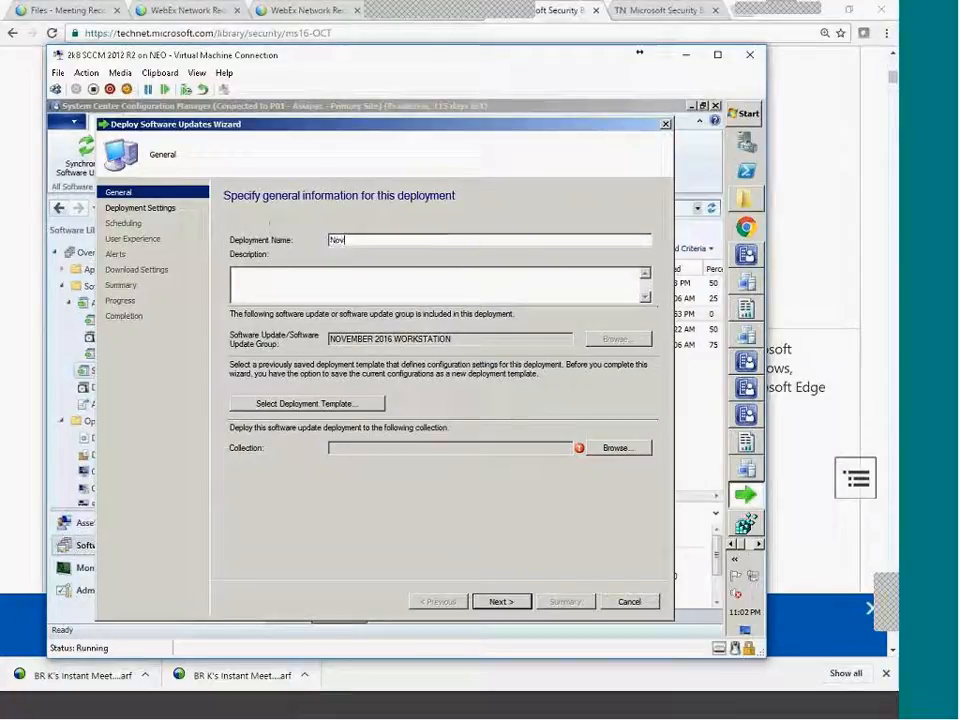
type("16 Workst")
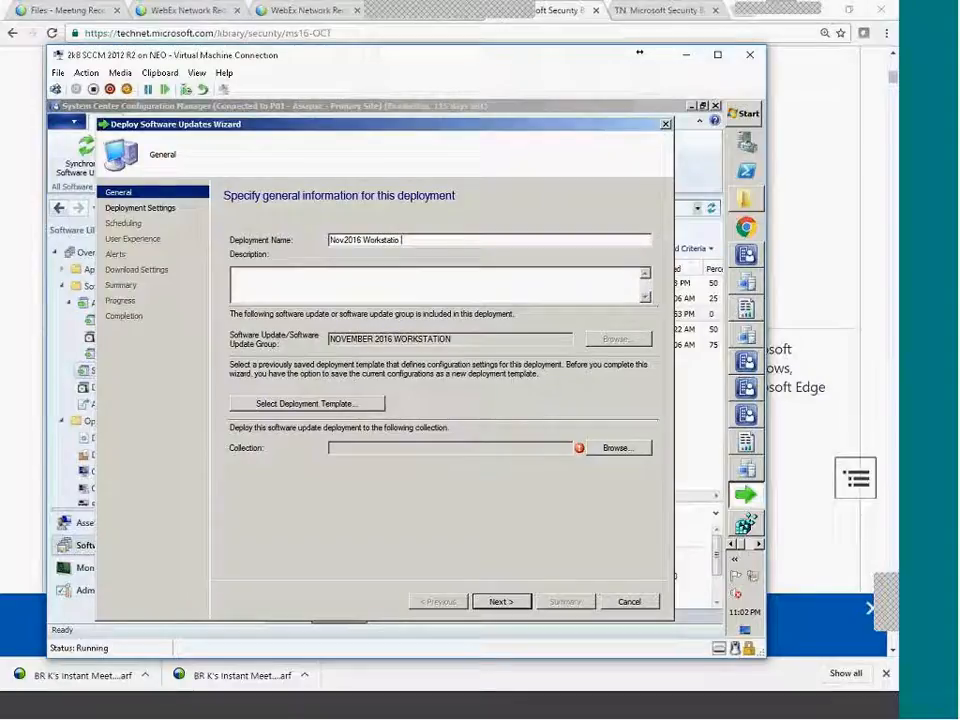
type("ation Patches")
Target the deployment at the All Systems collection and continue to Deployment Settings.
left_click(619, 448)
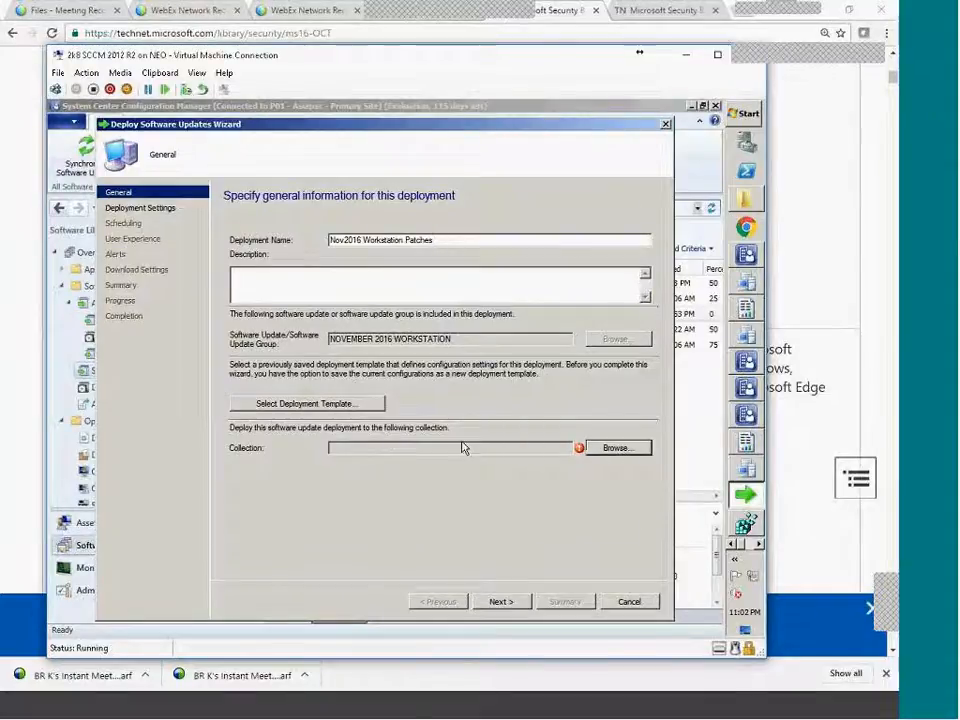
double_click(352, 287)
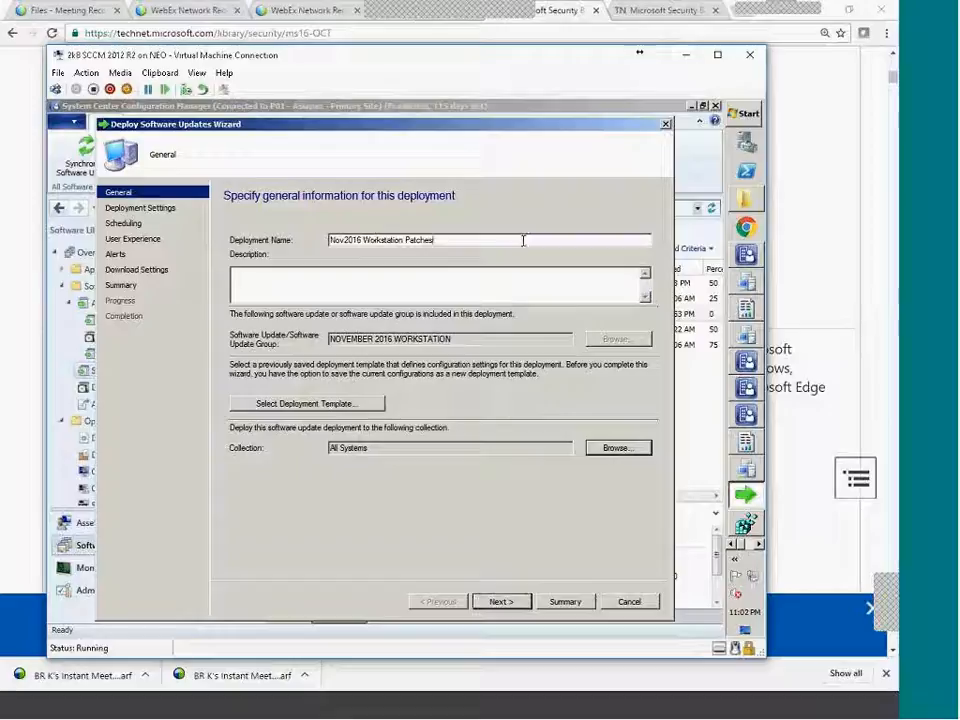
left_click_drag(383, 453, 251, 450)
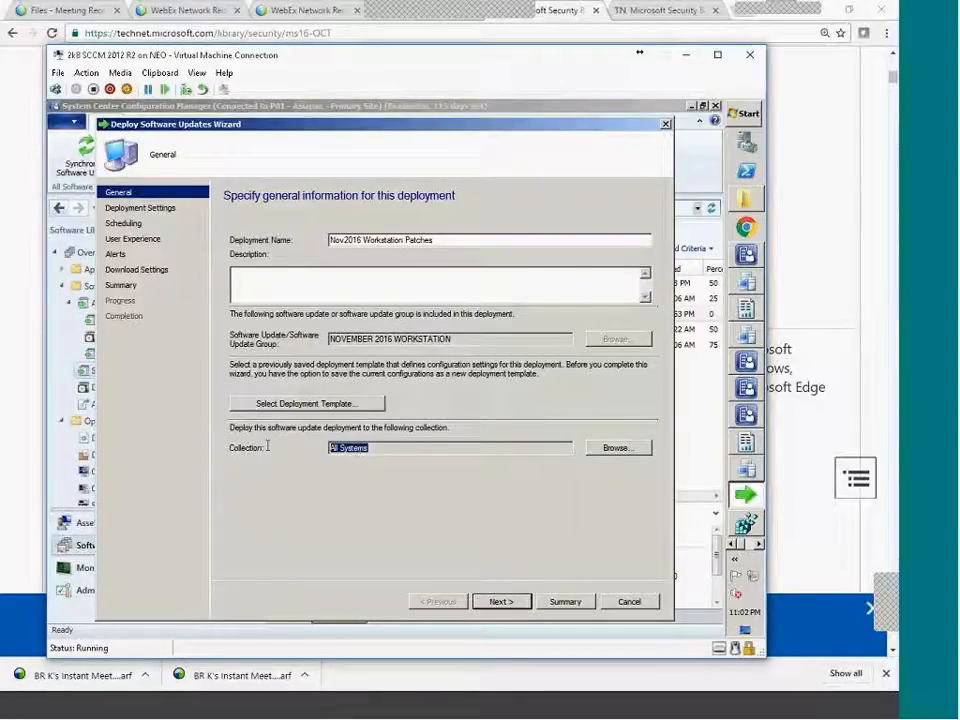
left_click_drag(394, 448, 258, 443)
double_click(391, 446)
left_click(510, 602)
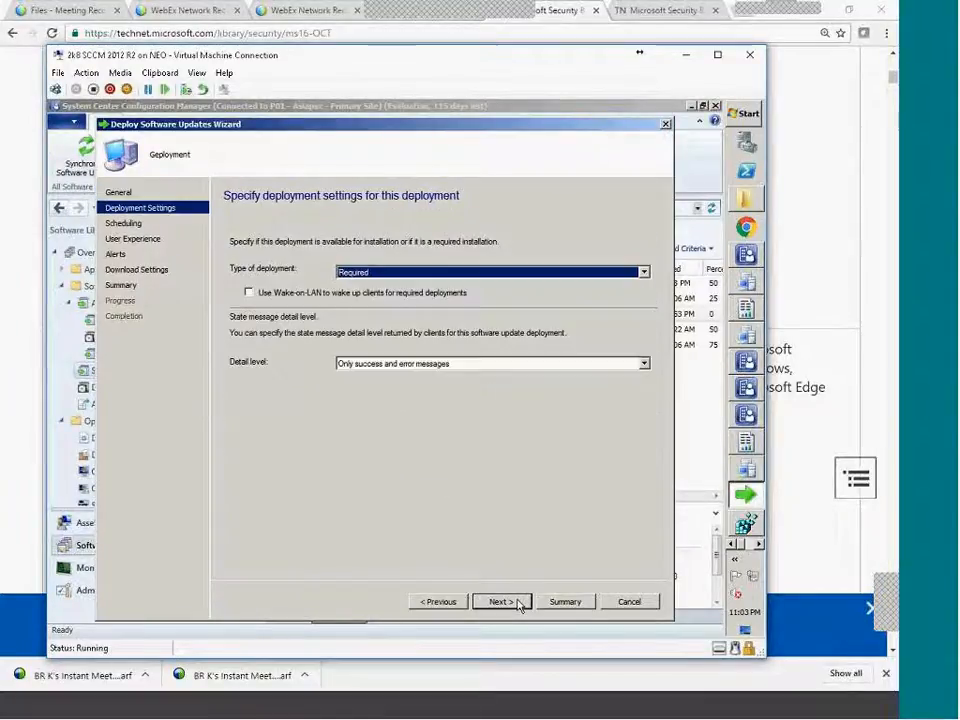
Keep the deployment type as Required and continue to Scheduling.
left_click(446, 602)
left_click(504, 603)
left_click(390, 274)
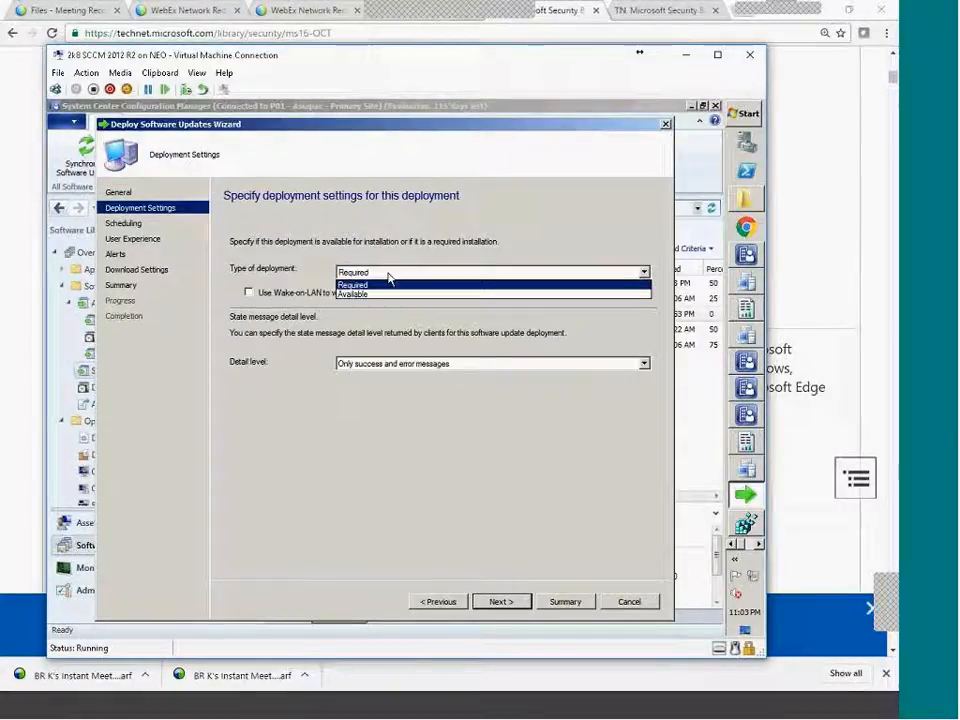
left_click(388, 274)
left_click(390, 274)
left_click(392, 283)
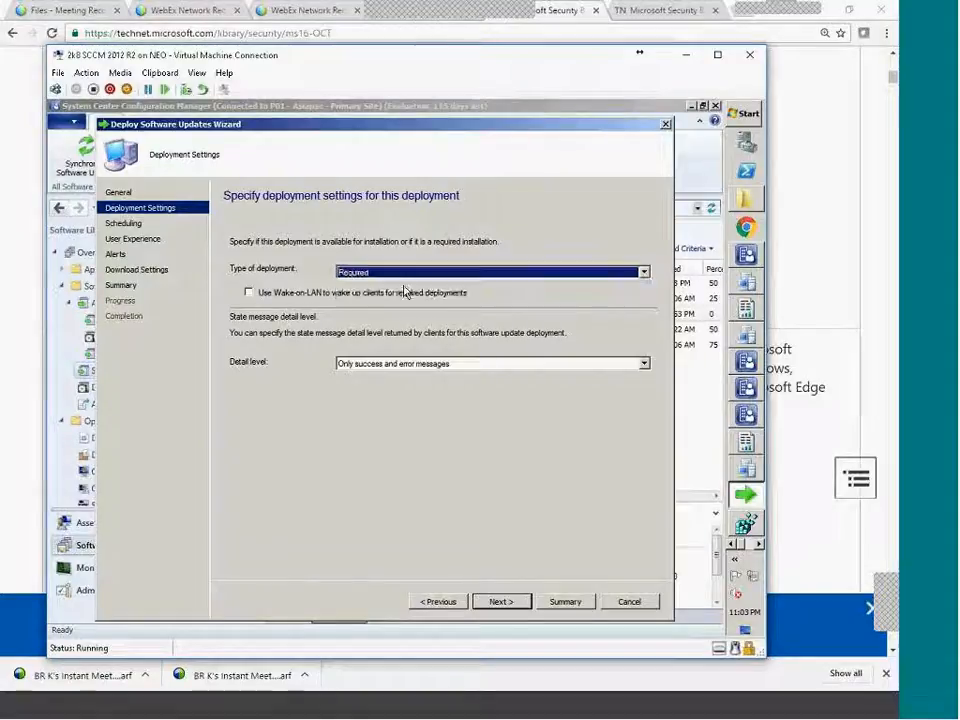
left_click(500, 601)
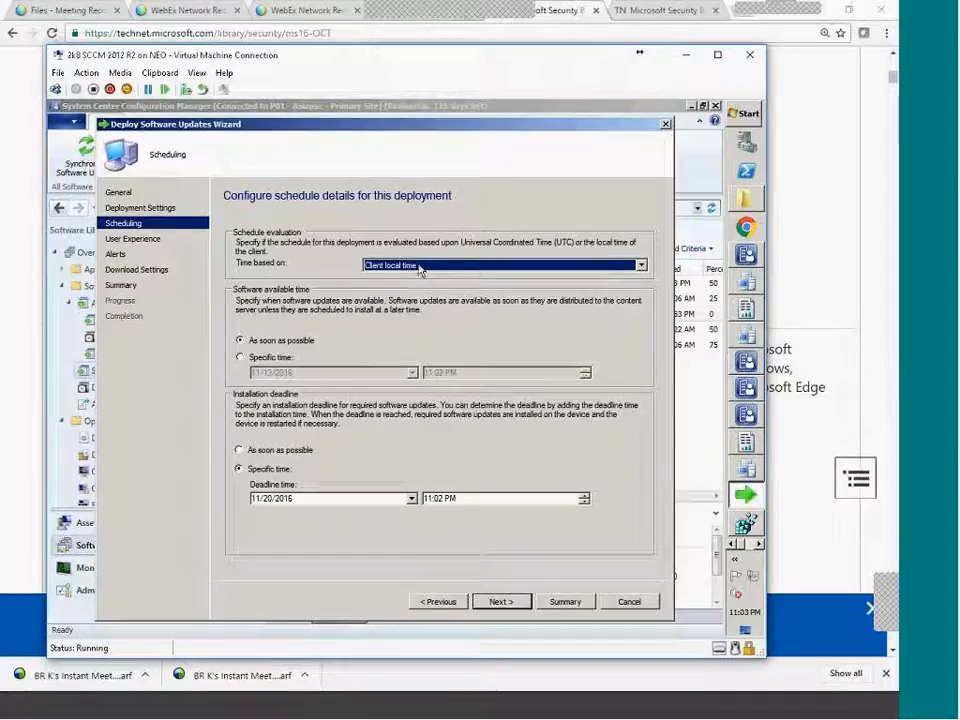
Set the installation deadline to 11/20/2016 at 11:00 PM.
left_click(411, 498)
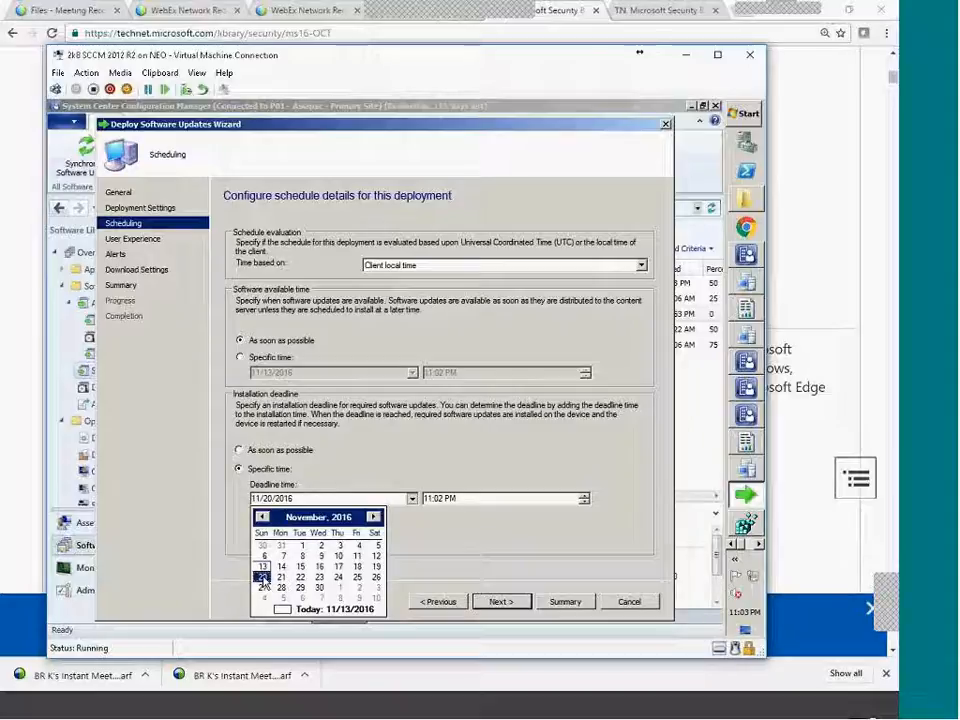
left_click(436, 549)
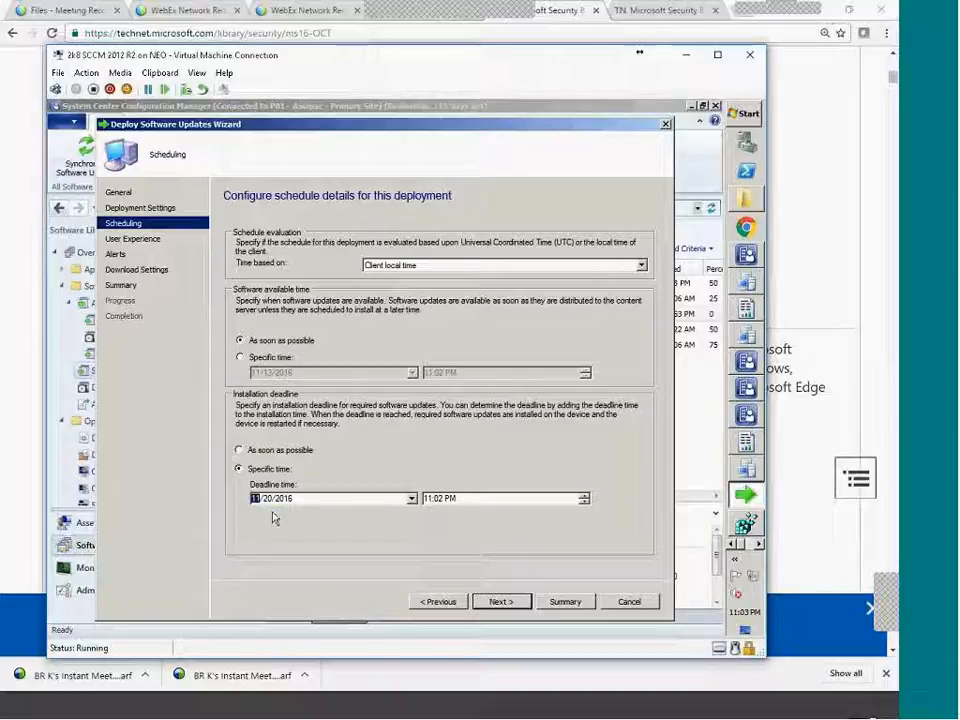
left_click(411, 498)
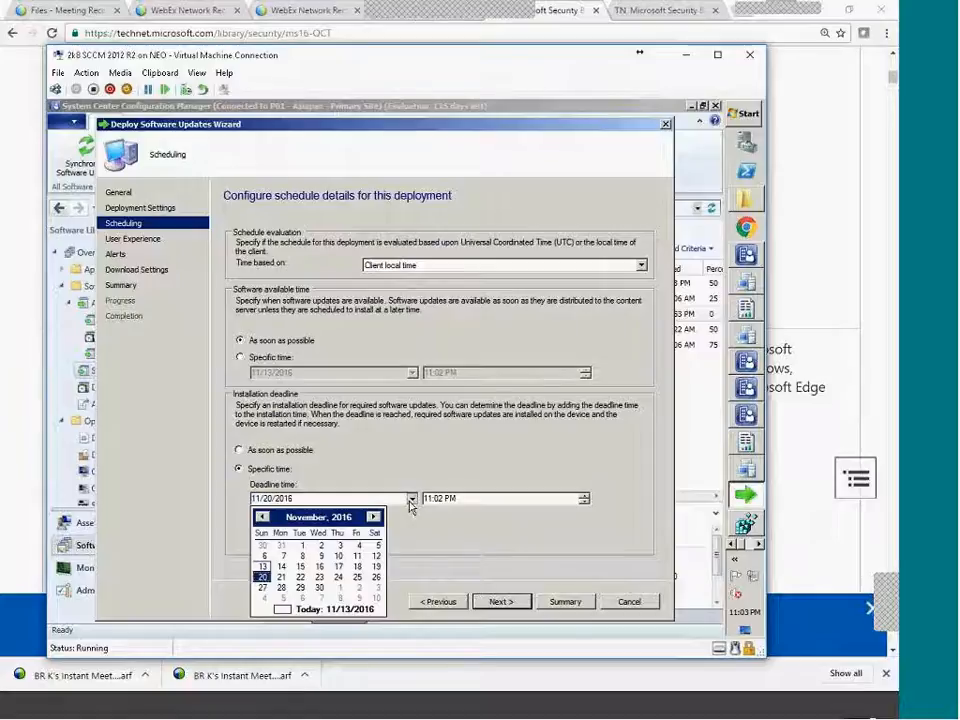
left_click(264, 578)
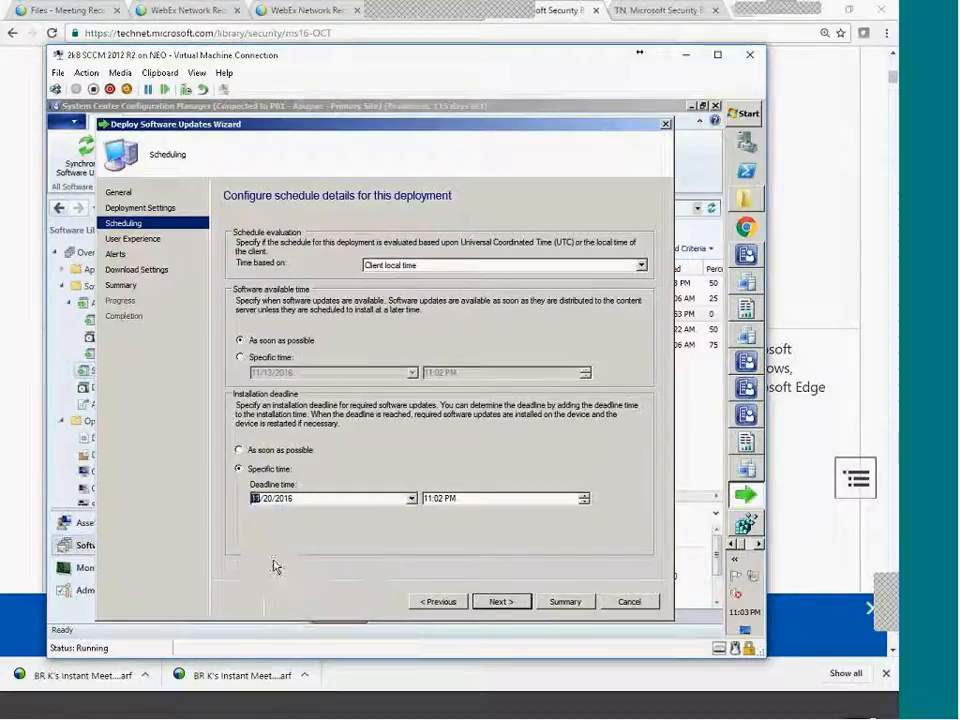
left_click(437, 499)
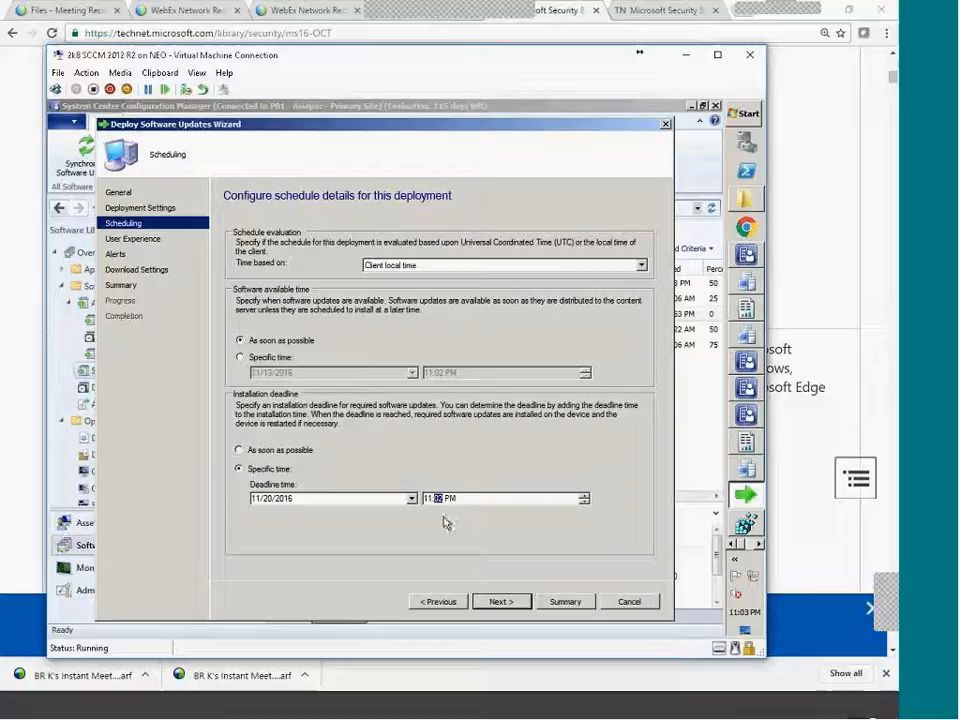
type("00")
left_click(450, 499)
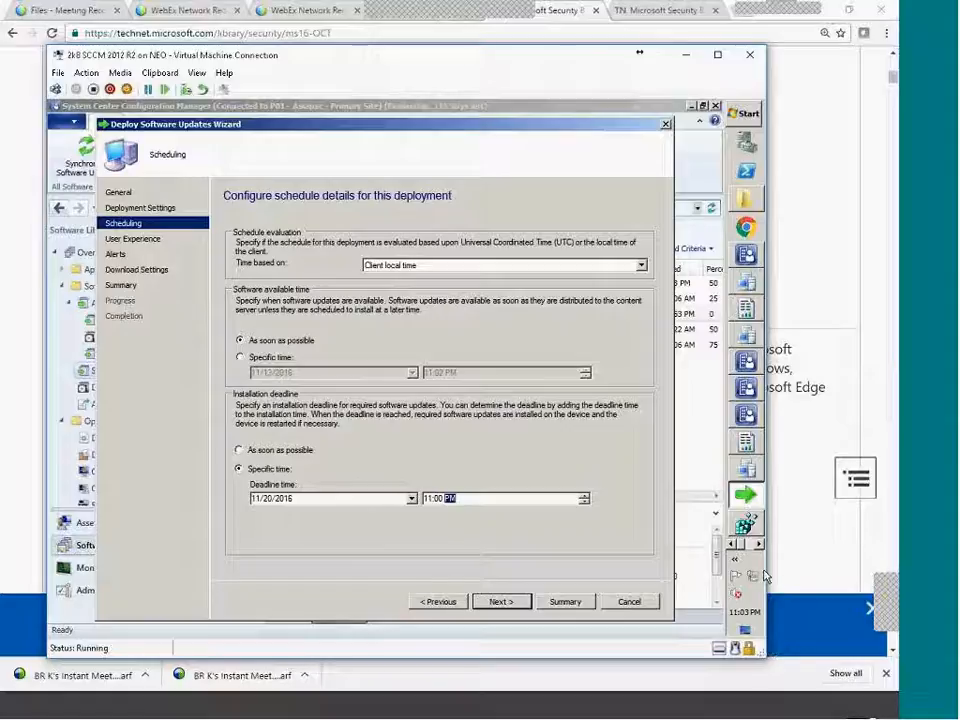
left_click(499, 602)
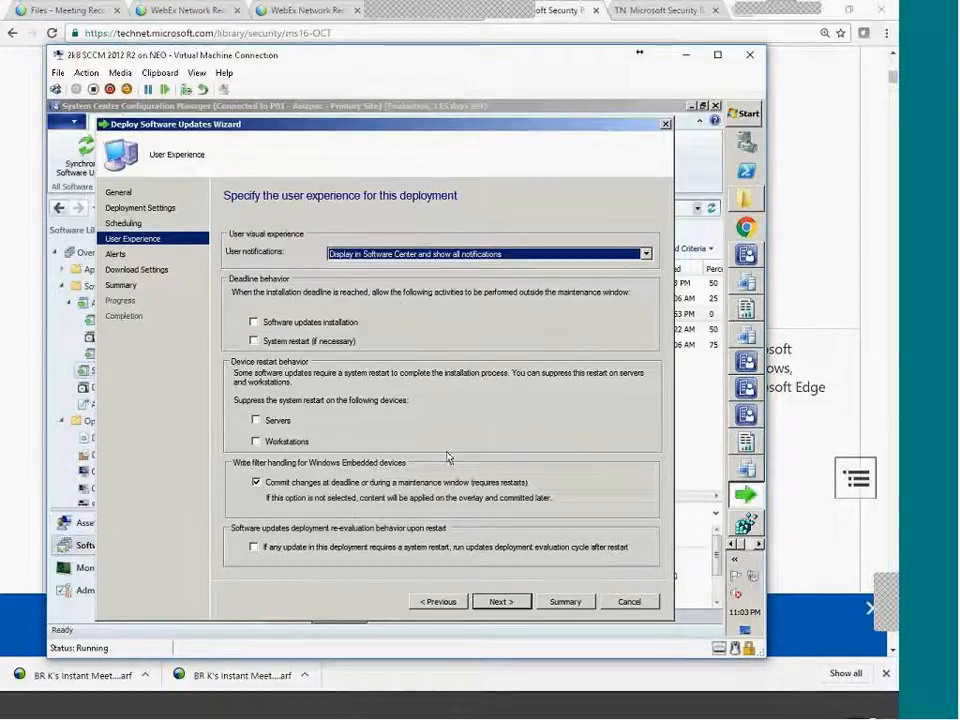
Show all notifications in Software Center, accept the remaining defaults, and complete the deployment.
left_click(380, 255)
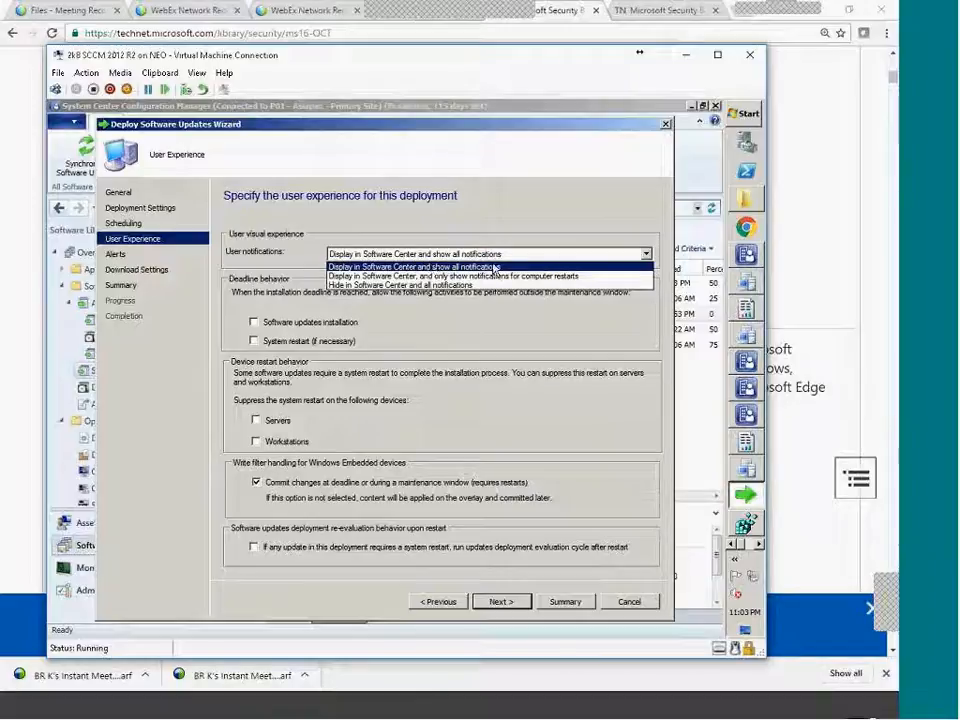
left_click(494, 268)
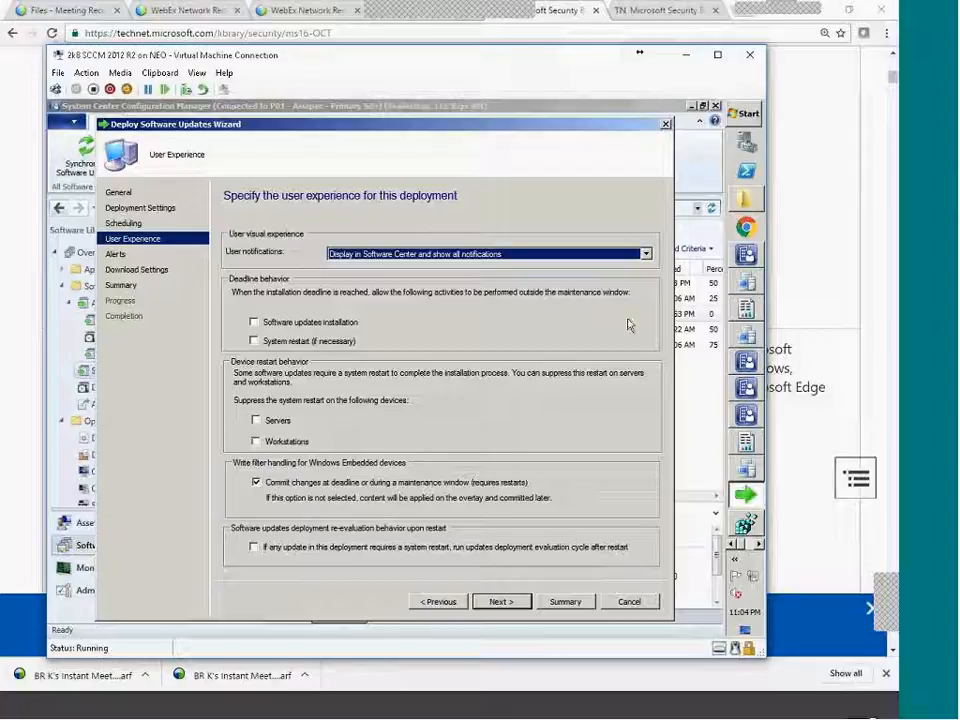
left_click(497, 604)
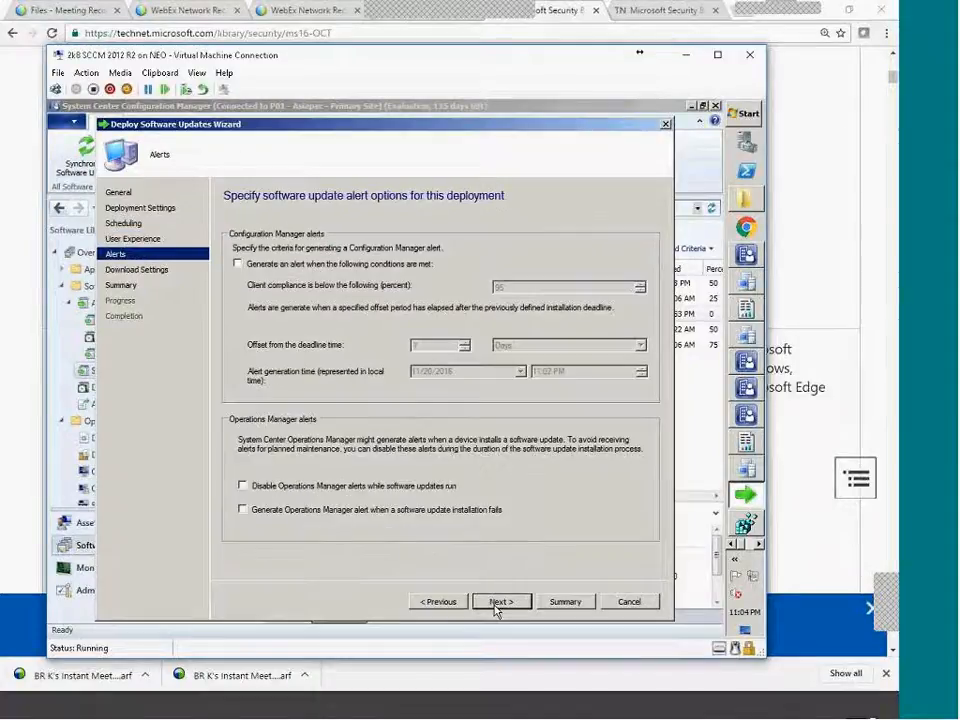
left_click(497, 604)
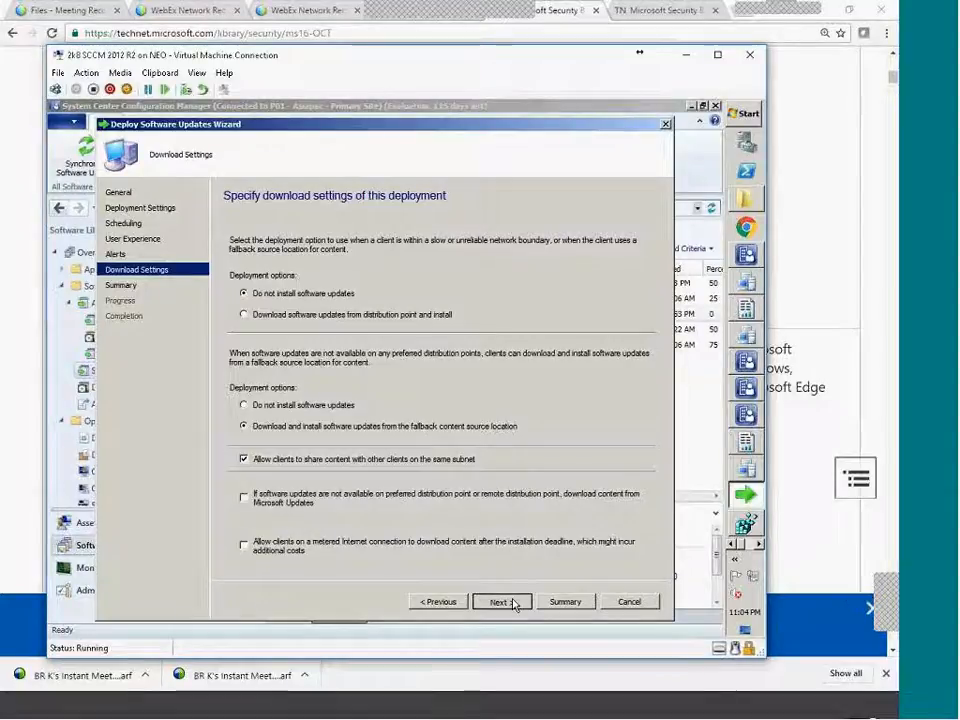
left_click(510, 603)
left_click(510, 603)
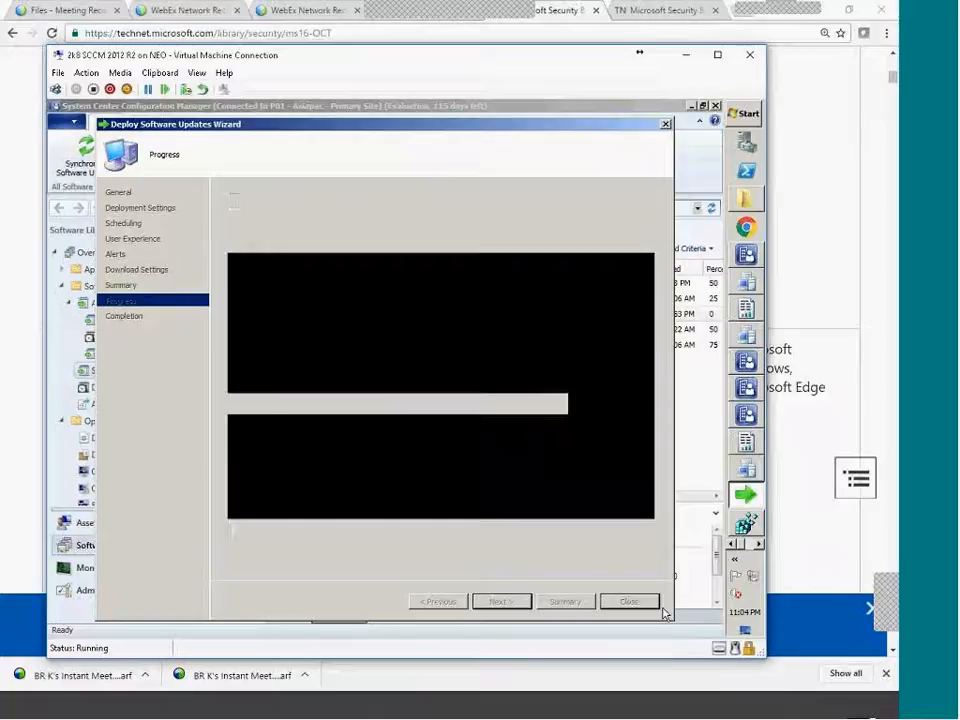
left_click(629, 602)
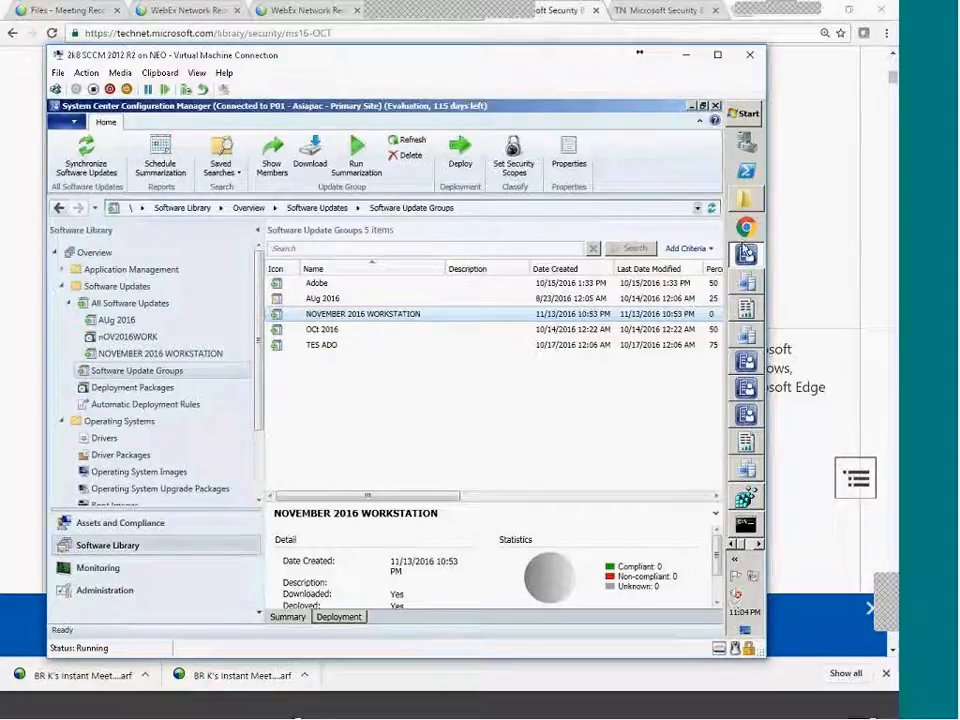
On the Windows 7 client, run the Machine Policy Retrieval & Evaluation Cycle from Configuration Manager's Actions.
left_click(702, 710)
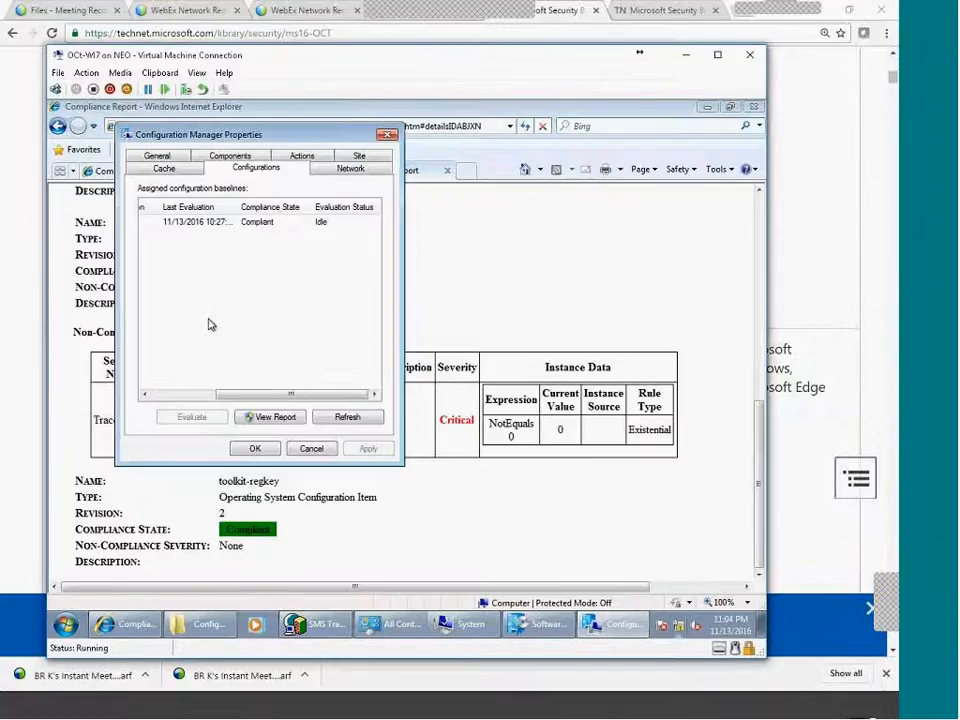
left_click(158, 156)
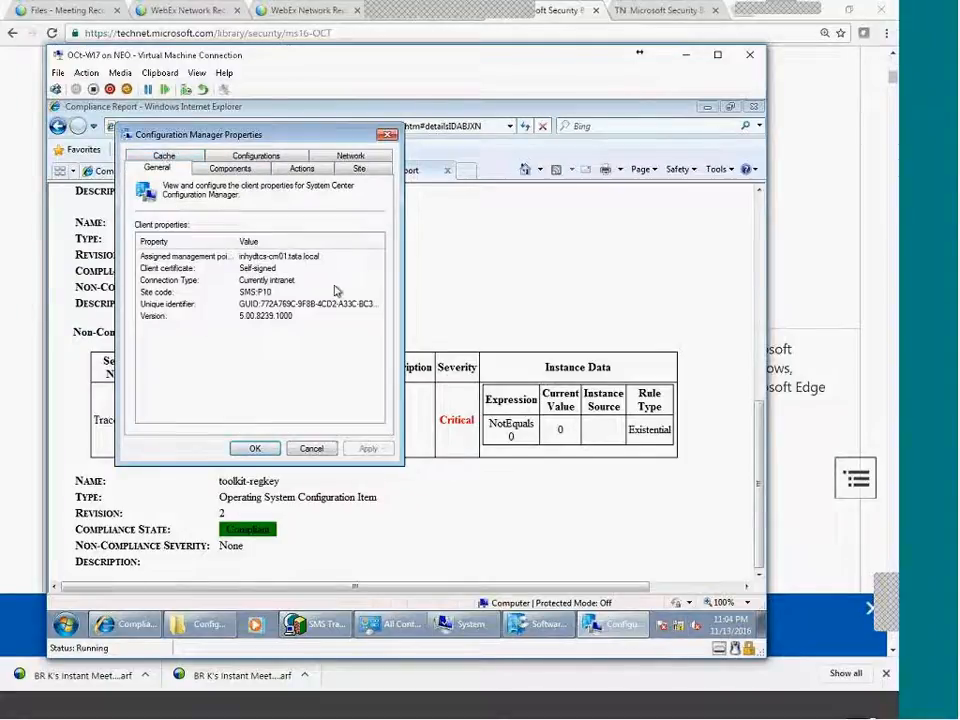
left_click(229, 167)
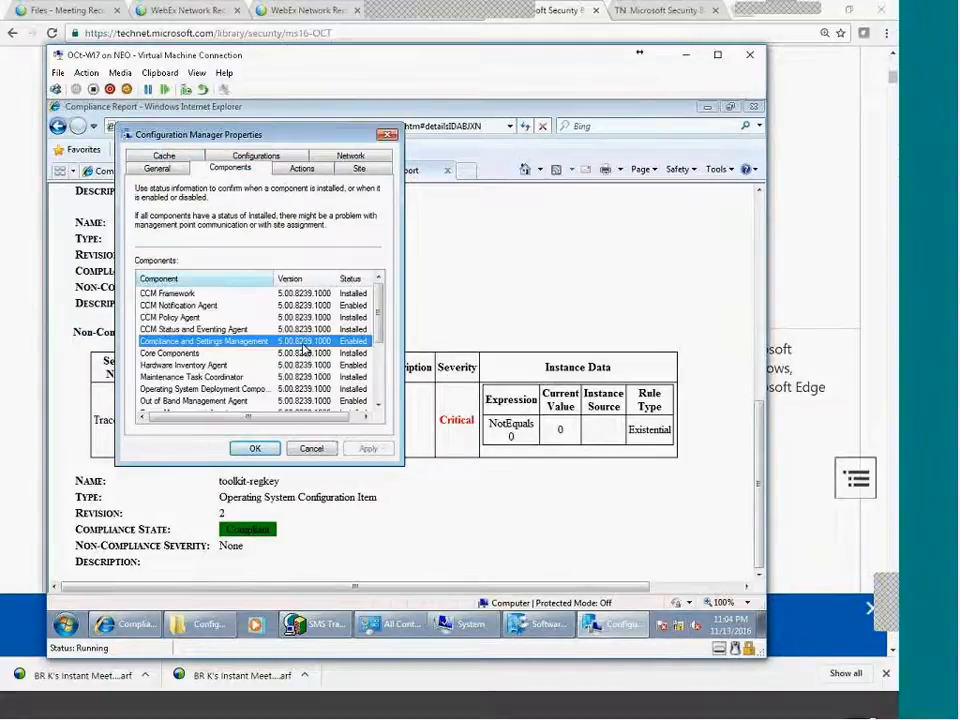
left_click(302, 167)
left_click(344, 416)
left_click(536, 413)
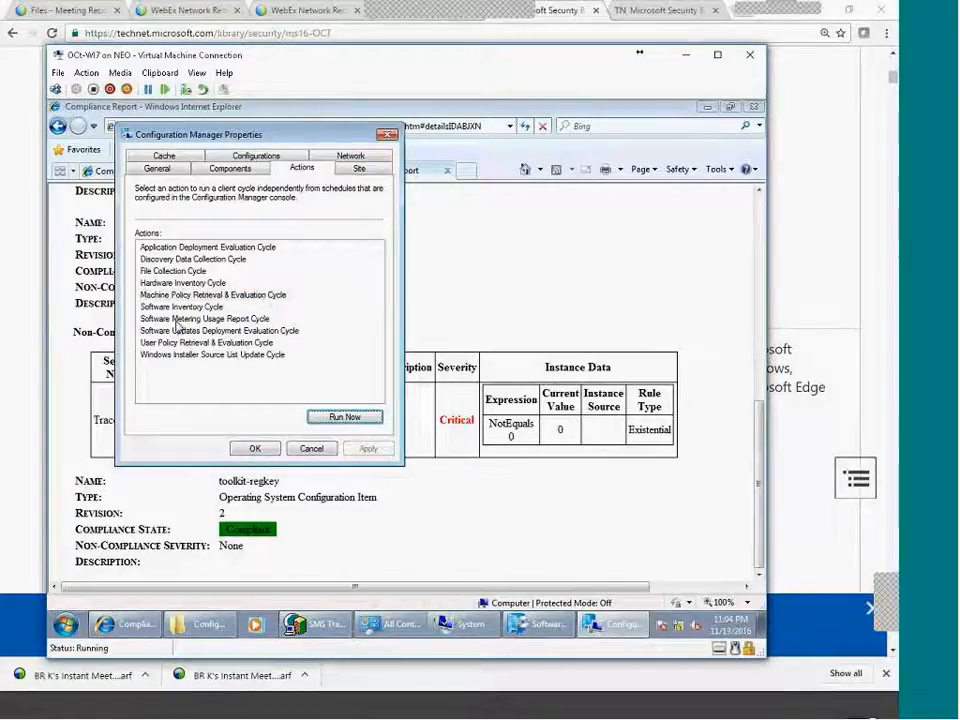
Select the Software Updates Deployment Evaluation Cycle, then close the client properties.
left_click(251, 331)
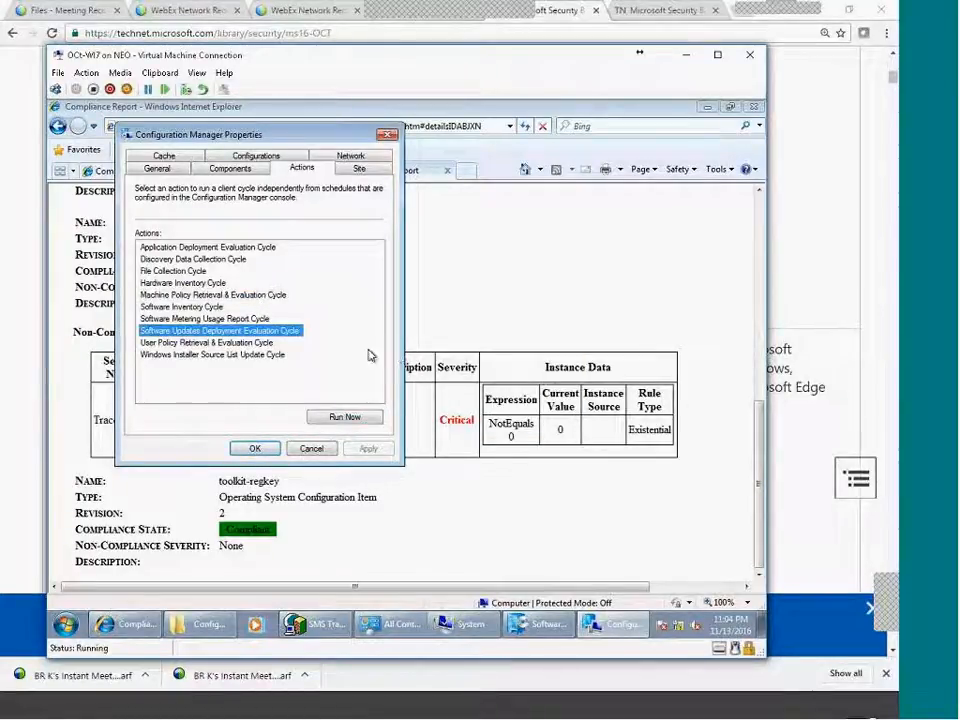
left_click_drag(303, 127, 375, 180)
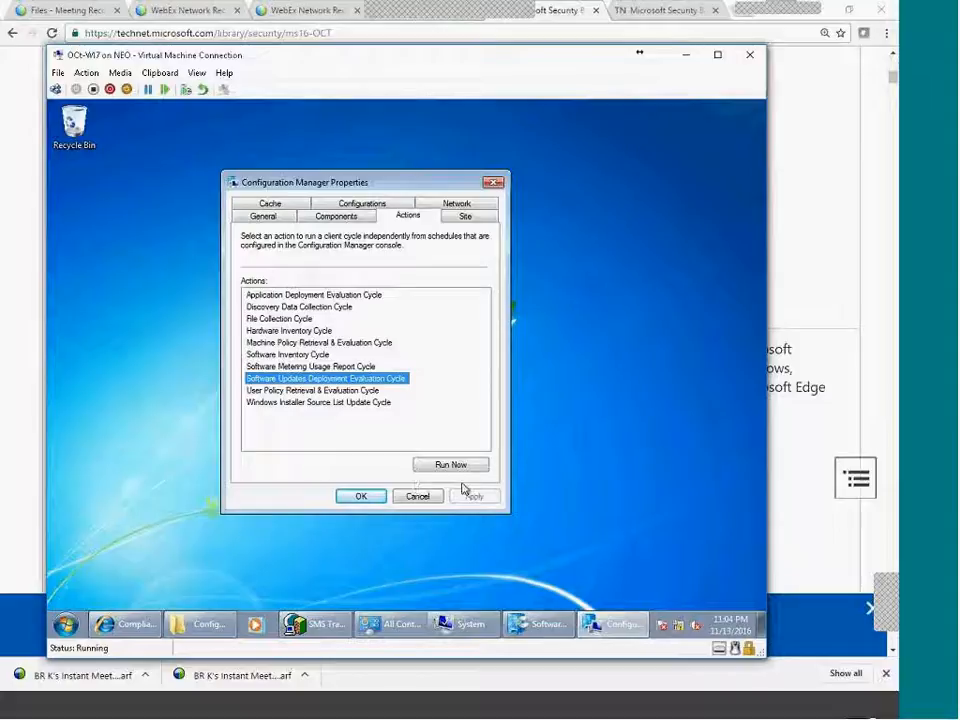
left_click(420, 497)
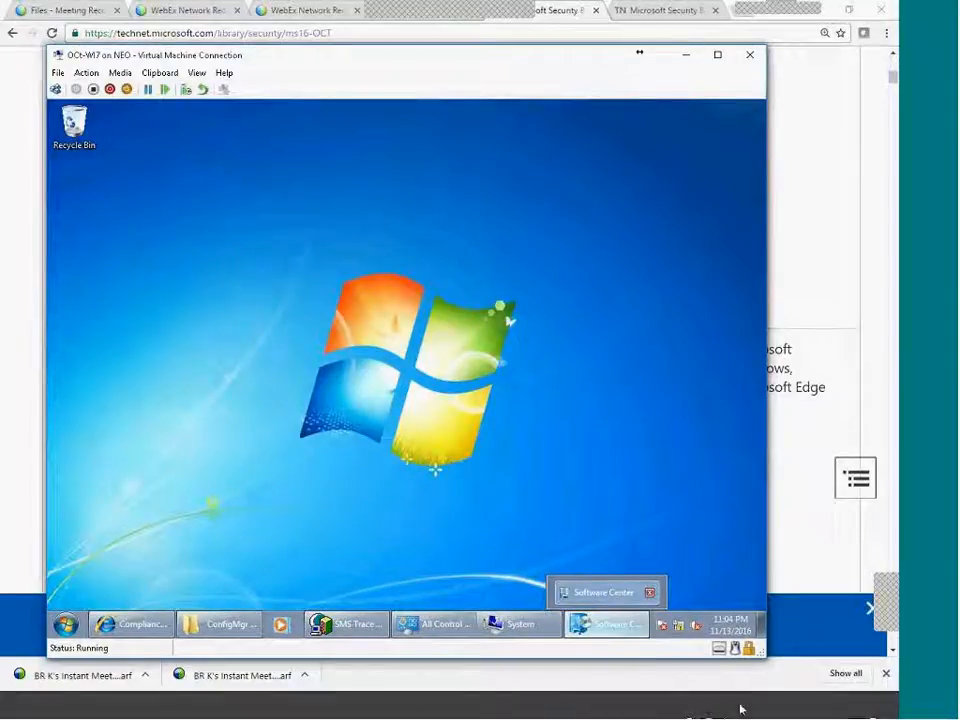
Reopen the client's Configuration Manager actions from Control Panel and run the Software Updates Scan Cycle.
left_click(606, 626)
left_click(610, 628)
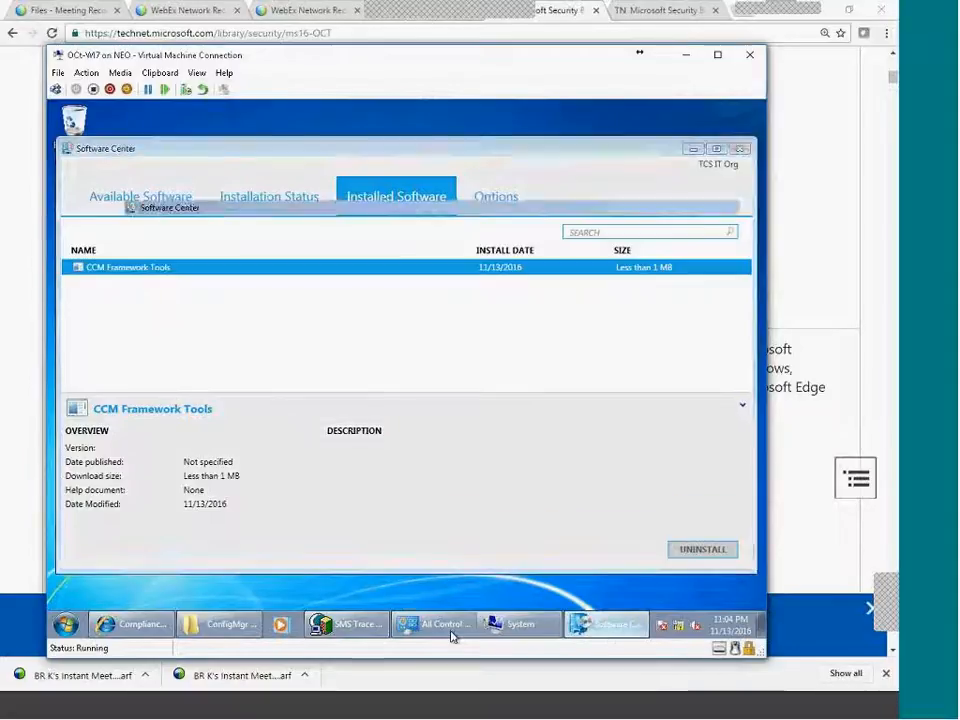
left_click(432, 569)
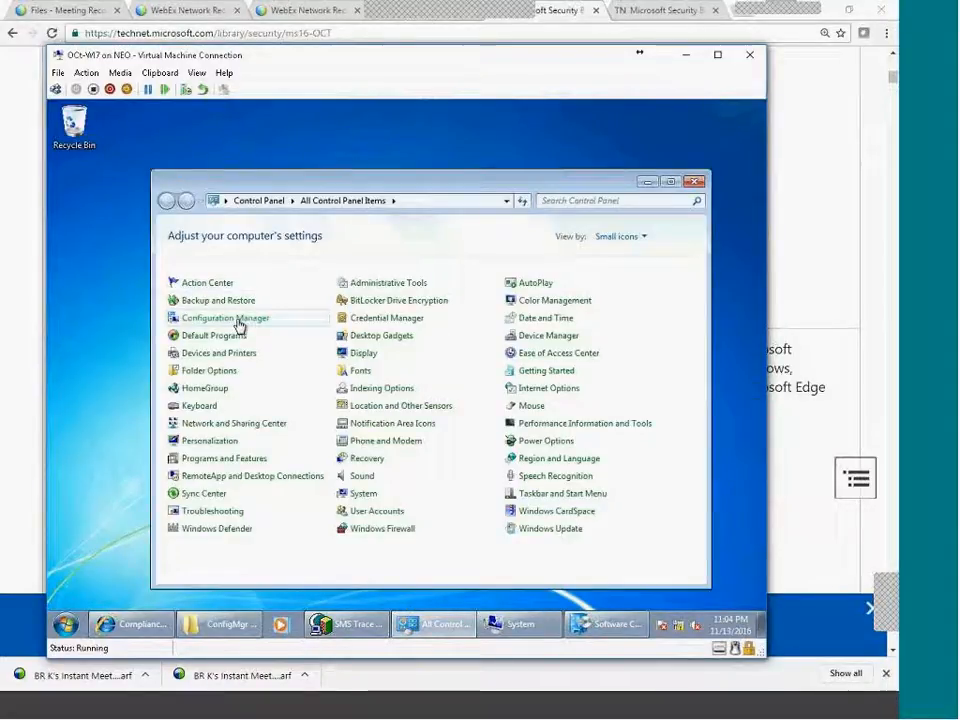
left_click(239, 322)
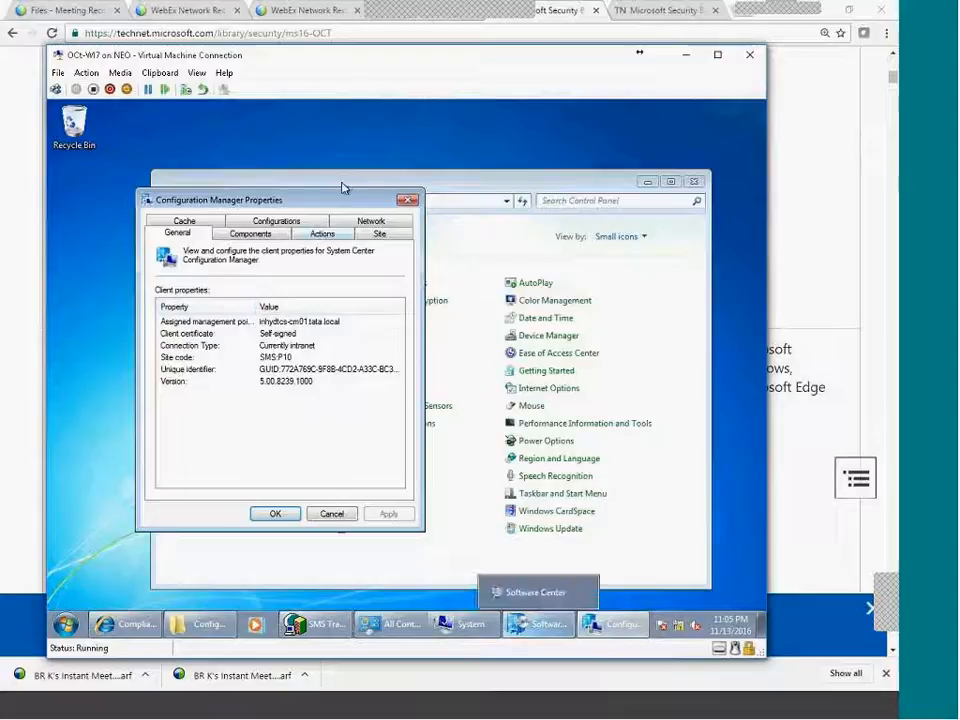
left_click(320, 233)
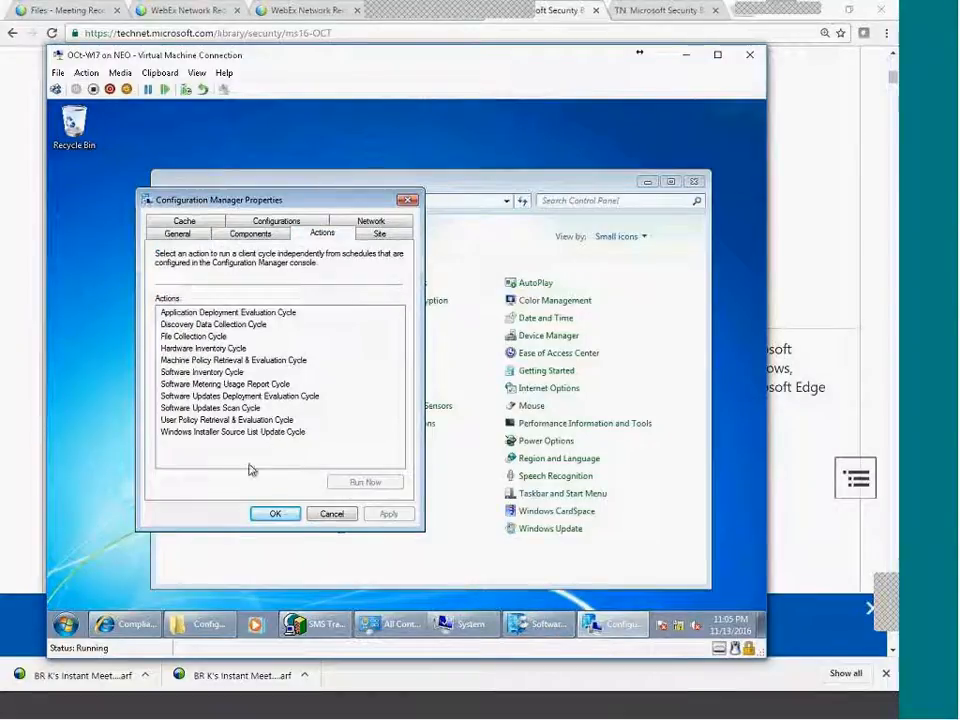
left_click(211, 408)
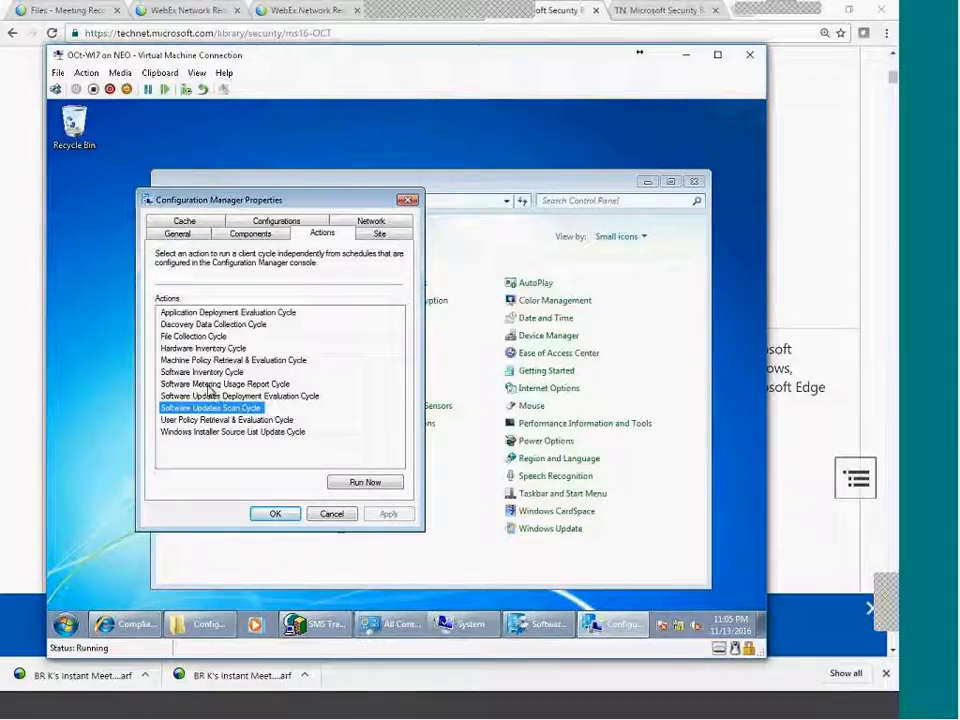
left_click(384, 482)
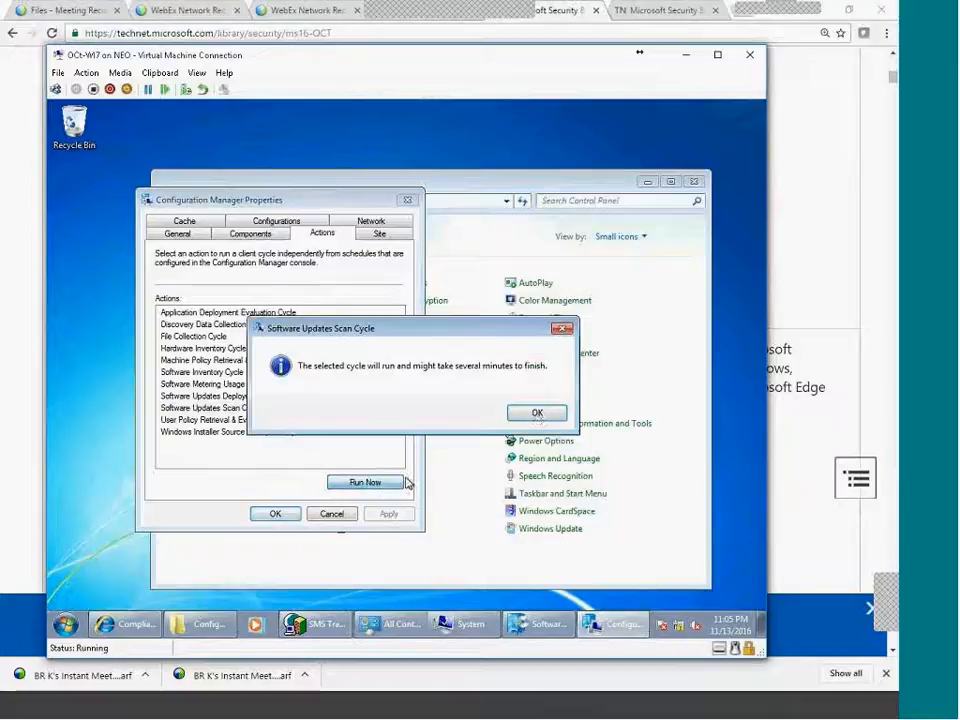
left_click(540, 411)
Run the Software Updates Deployment Evaluation Cycle, then switch back to the SCCM server console.
left_click(166, 397)
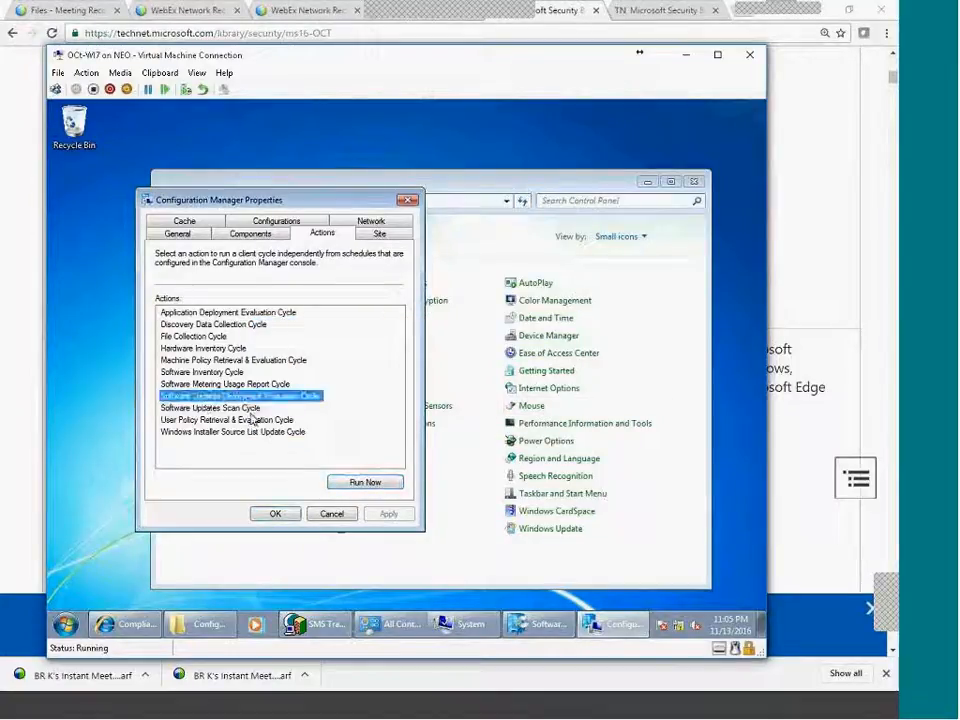
left_click(163, 405)
left_click(235, 396)
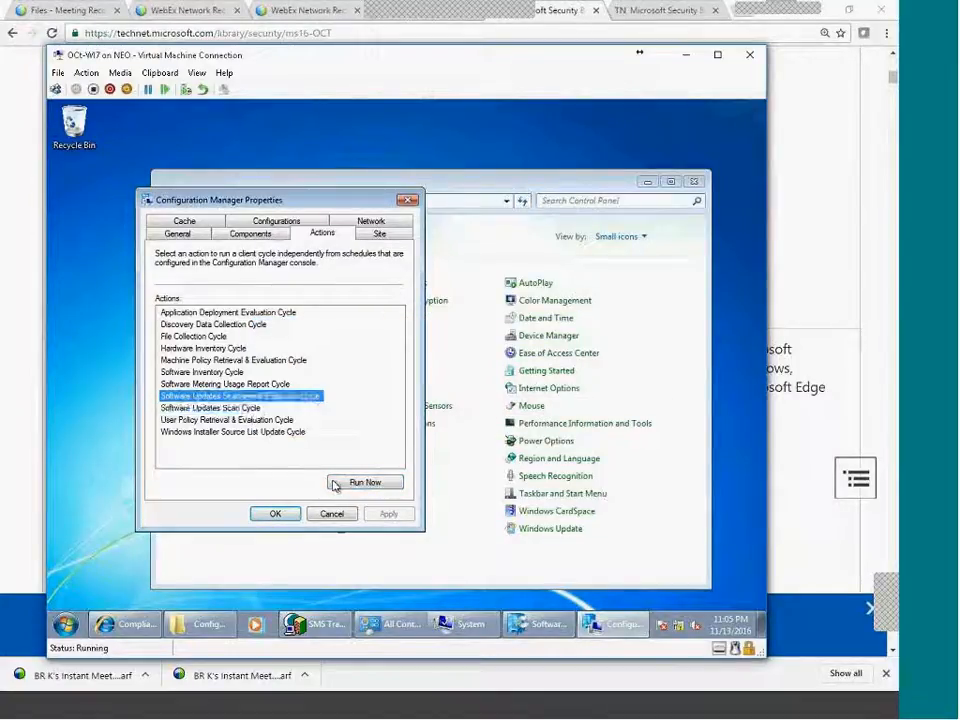
left_click(374, 484)
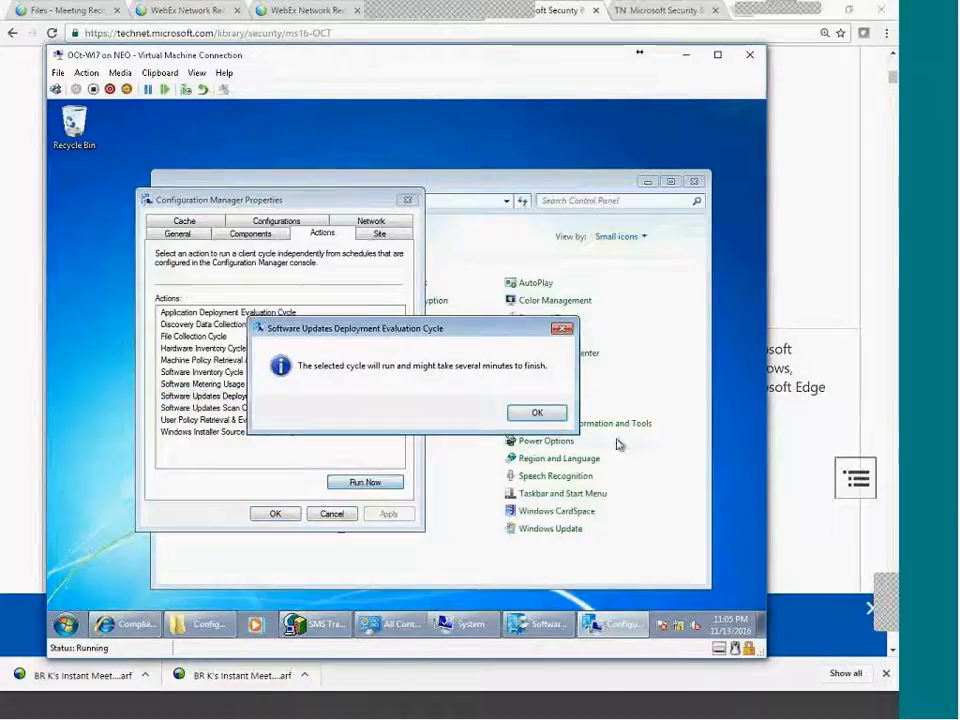
left_click(537, 413)
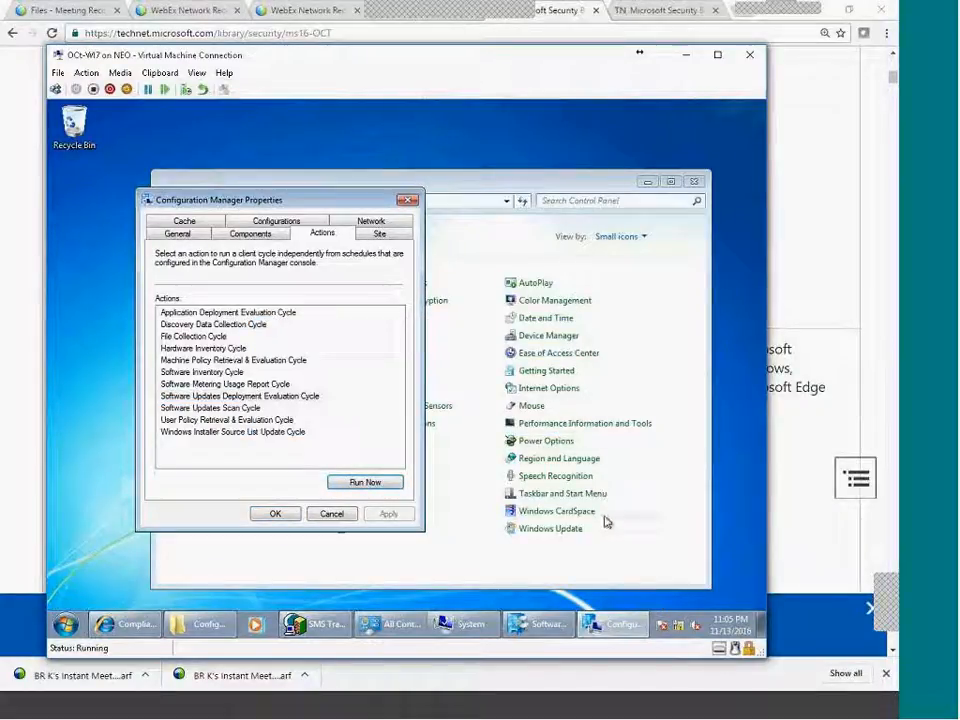
left_click(757, 708)
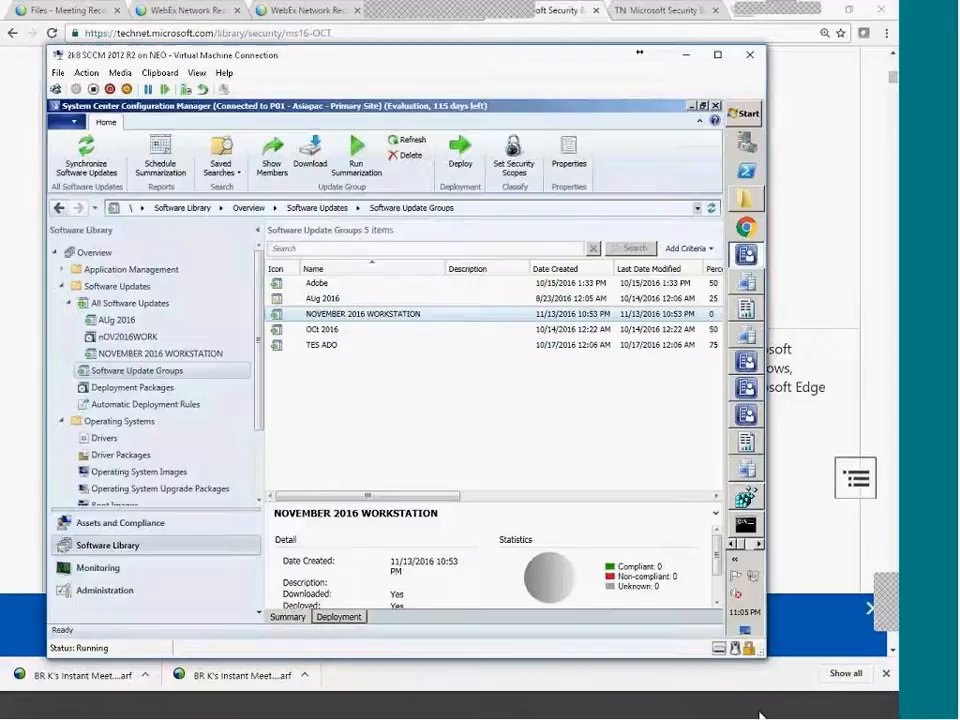
Go to Administration, select the P01 - Asiapac - Primary Site and widen the Name column.
left_click(259, 486)
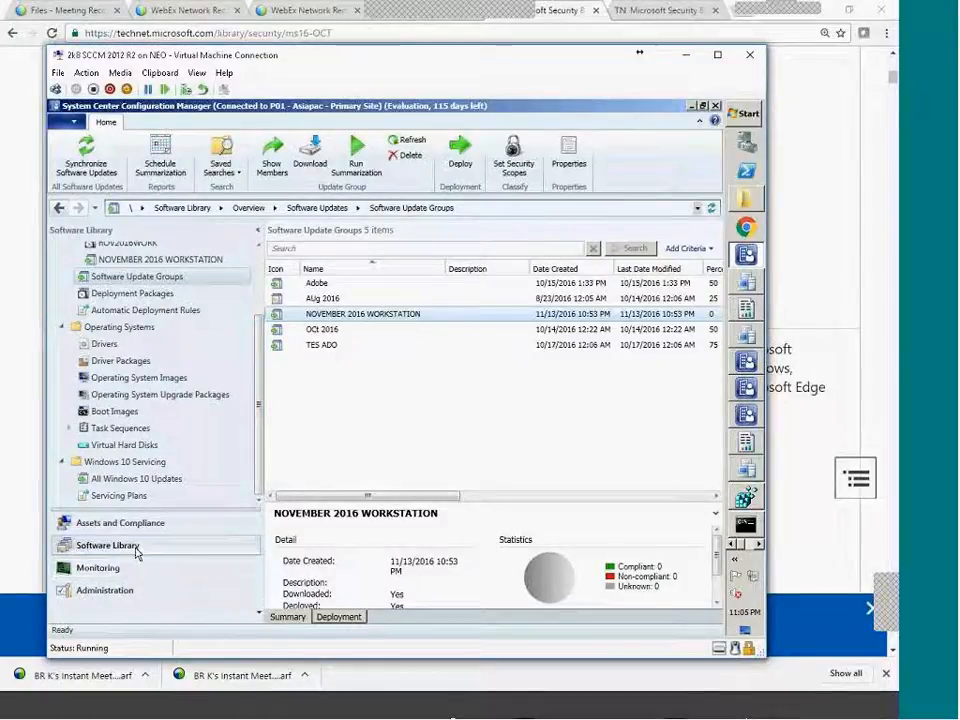
left_click(105, 591)
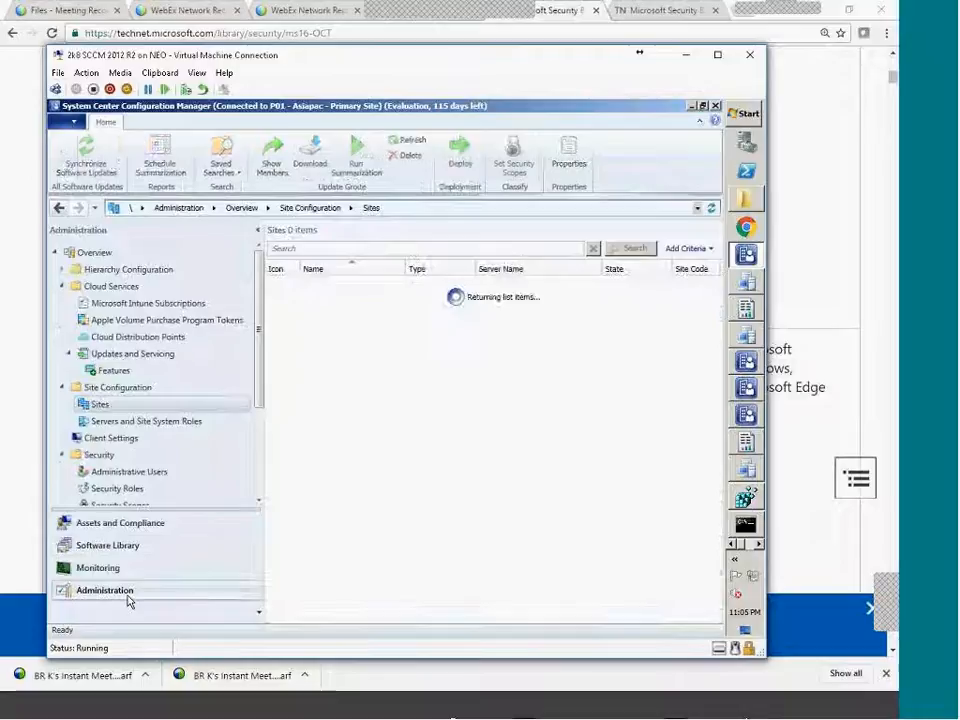
left_click(429, 285)
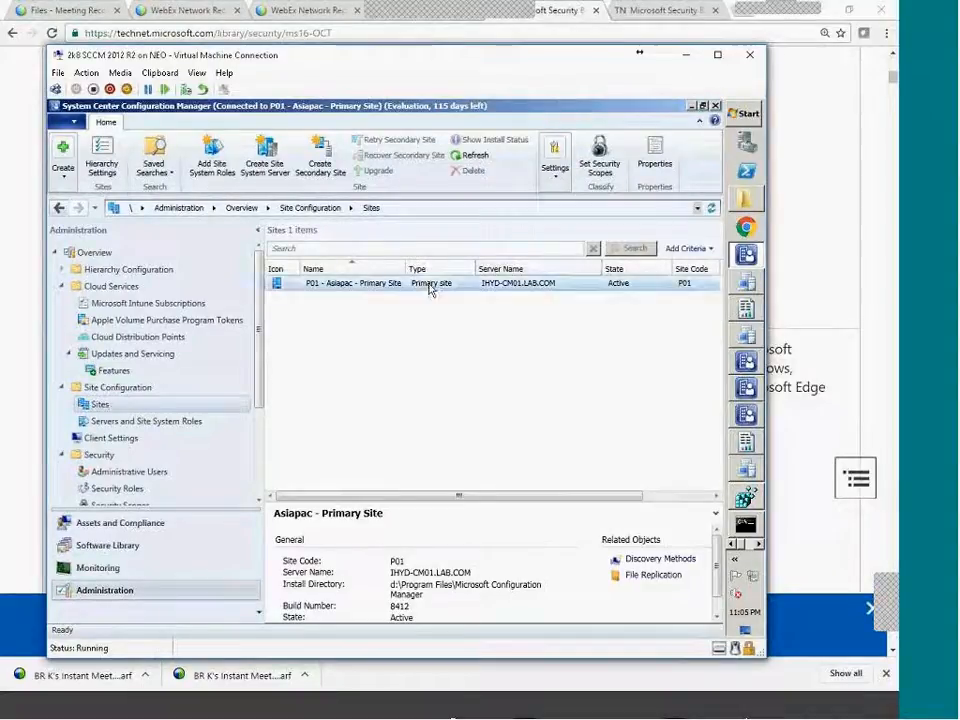
left_click_drag(405, 268, 456, 266)
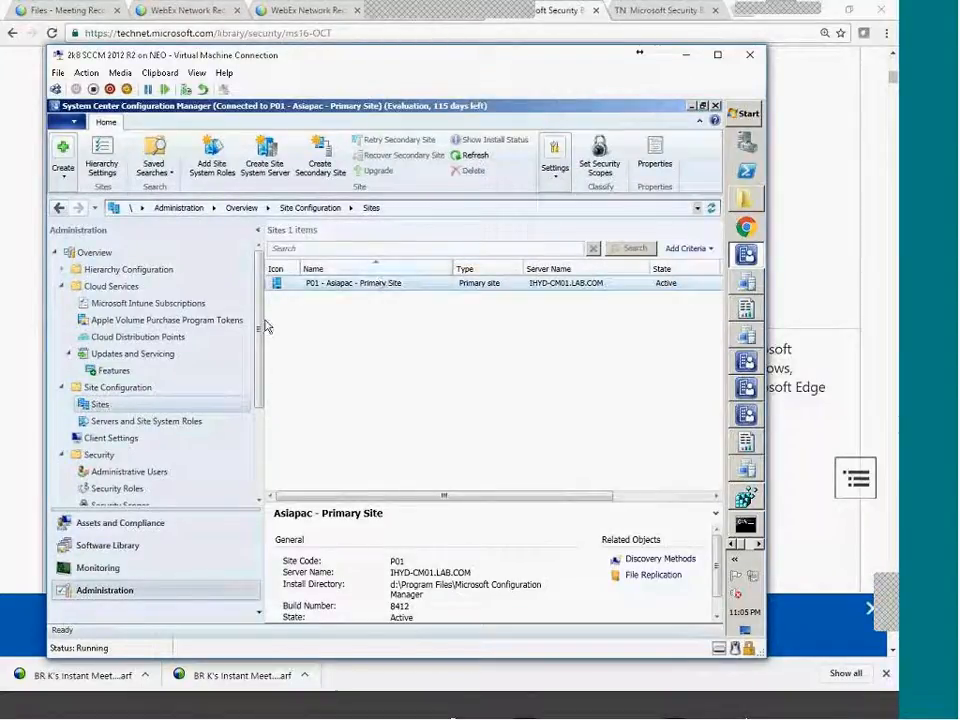
Review the Software Updates page of Default Client Settings properties and cancel without changes.
left_click(122, 445)
left_click(329, 291)
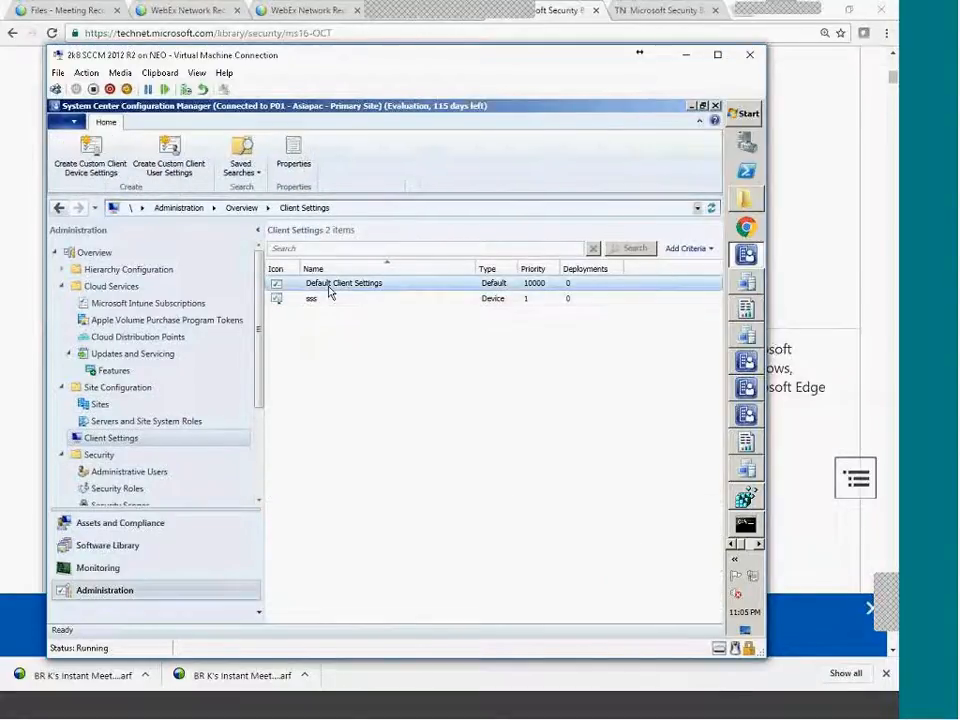
right_click(329, 291)
left_click(362, 299)
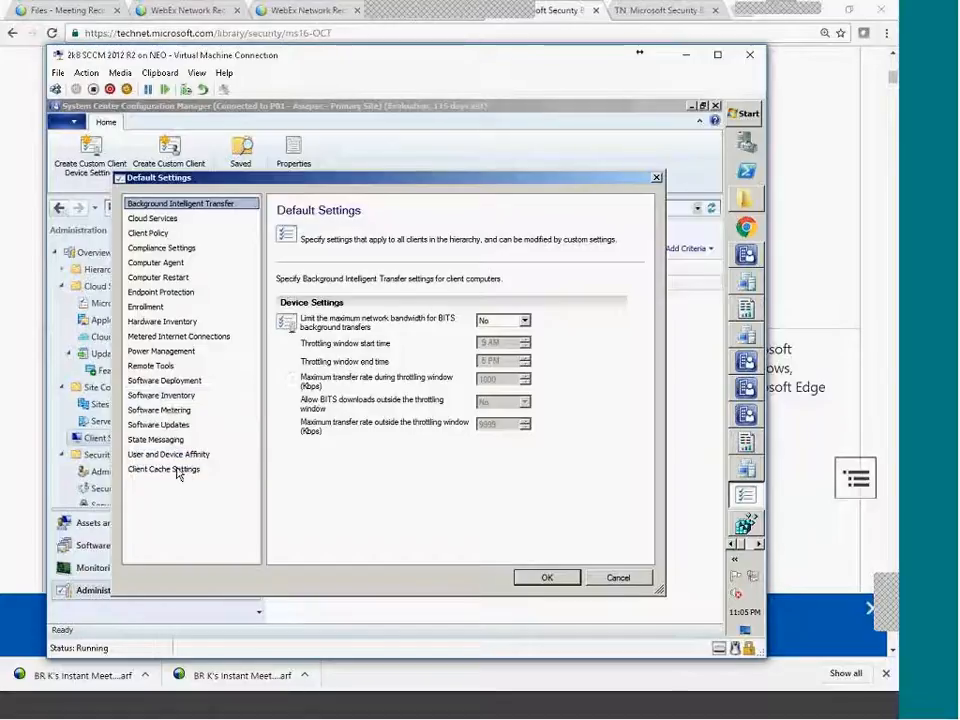
left_click(165, 425)
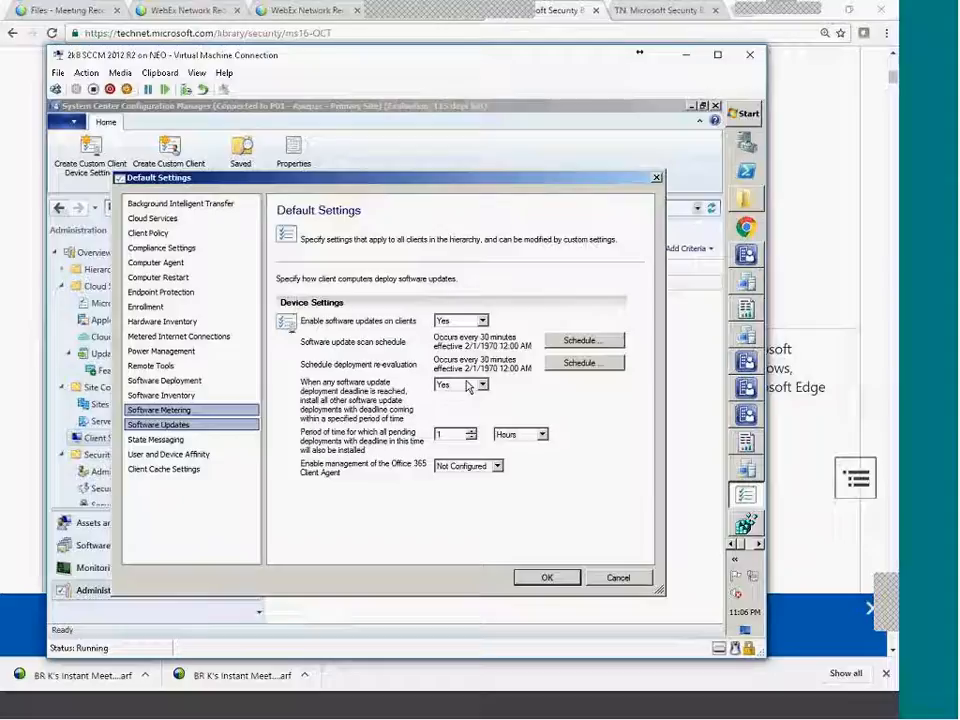
left_click(633, 587)
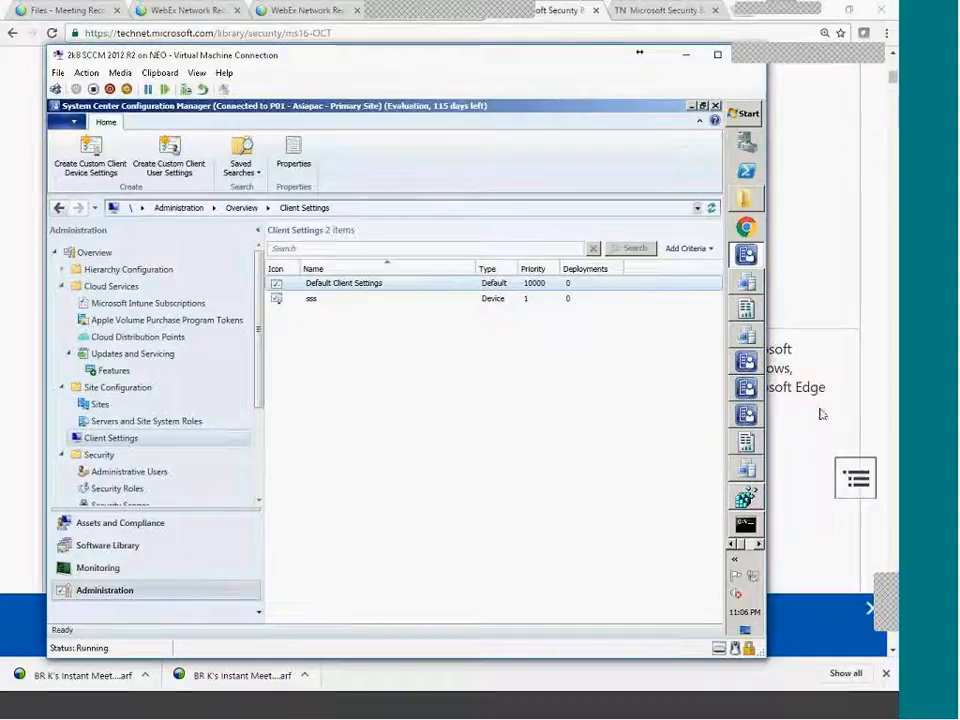
On the Windows 7 client, select the Deployment Evaluation Cycle and launch Trace32 from CCM Tools.
left_click(704, 715)
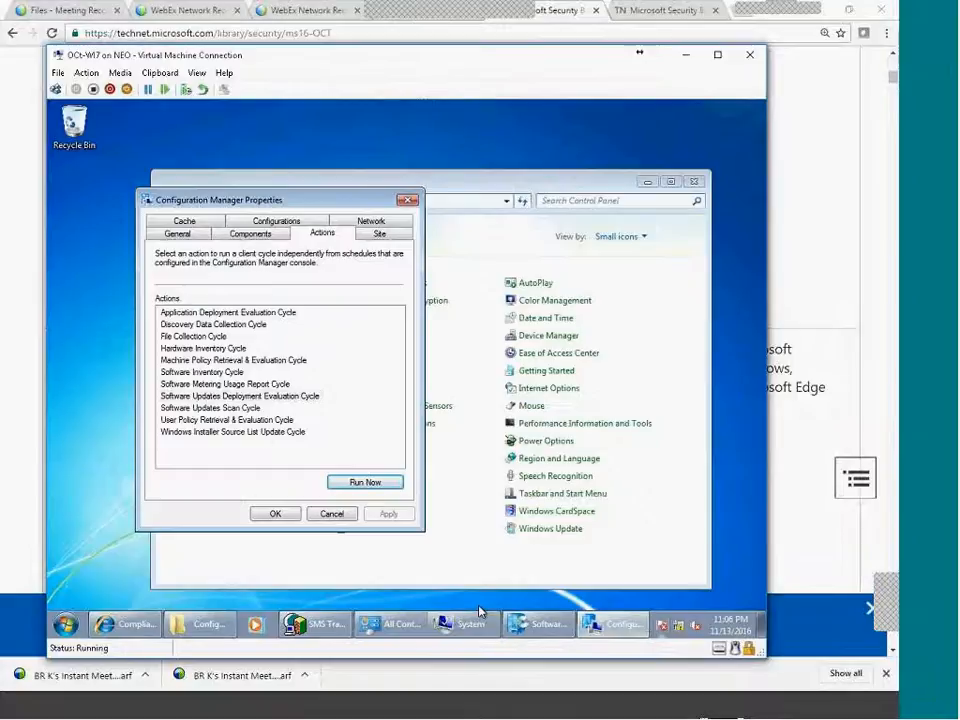
left_click(231, 410)
left_click(274, 397)
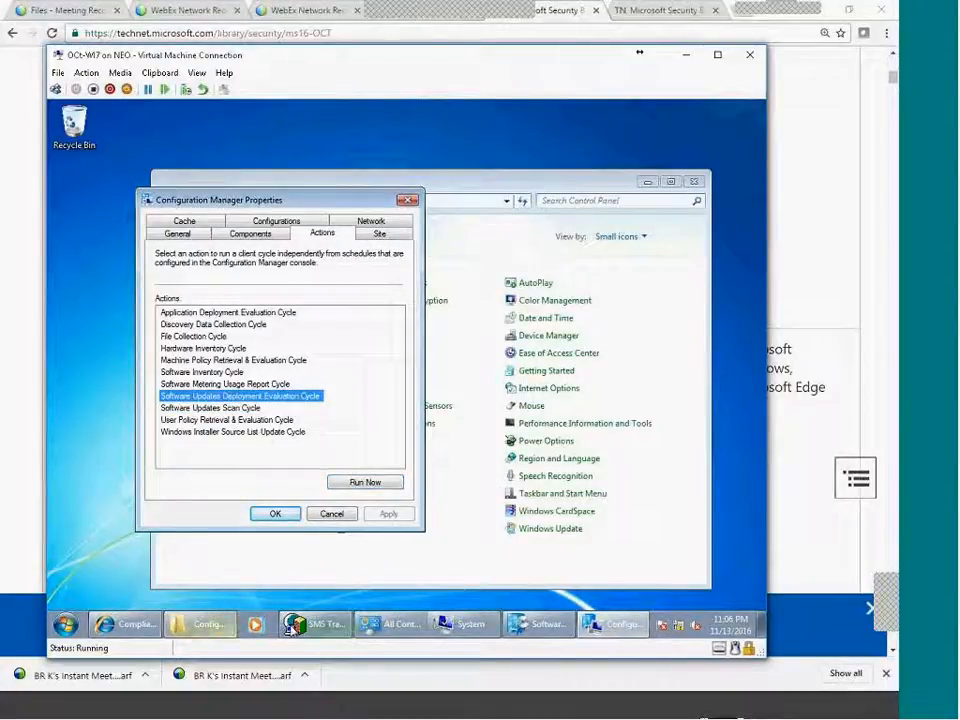
left_click(208, 630)
left_click(205, 630)
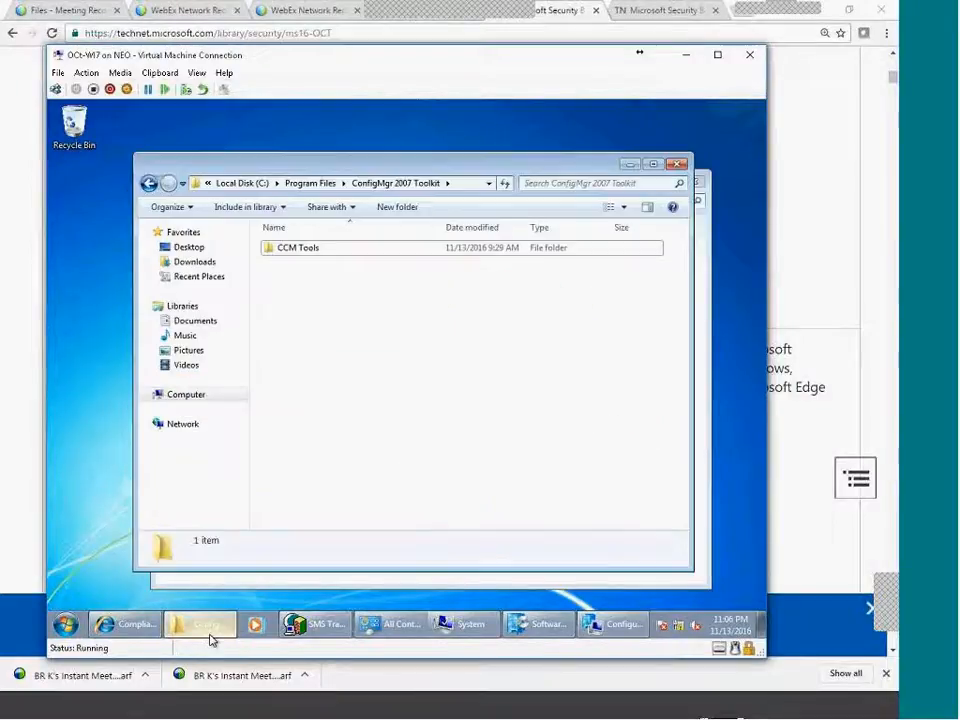
left_click(255, 186)
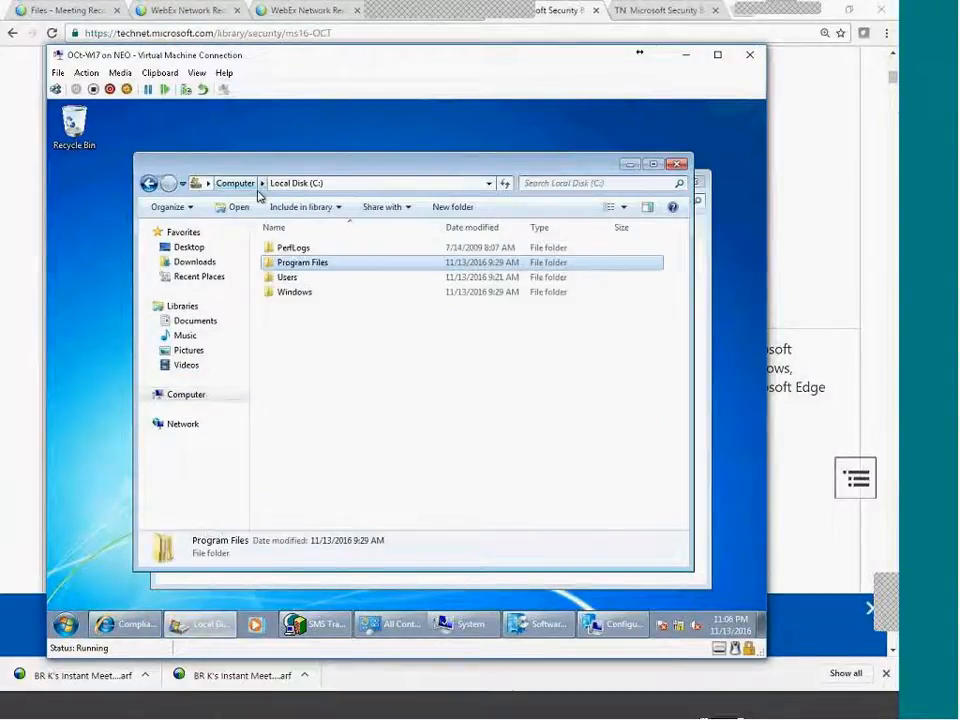
left_click(148, 183)
double_click(312, 249)
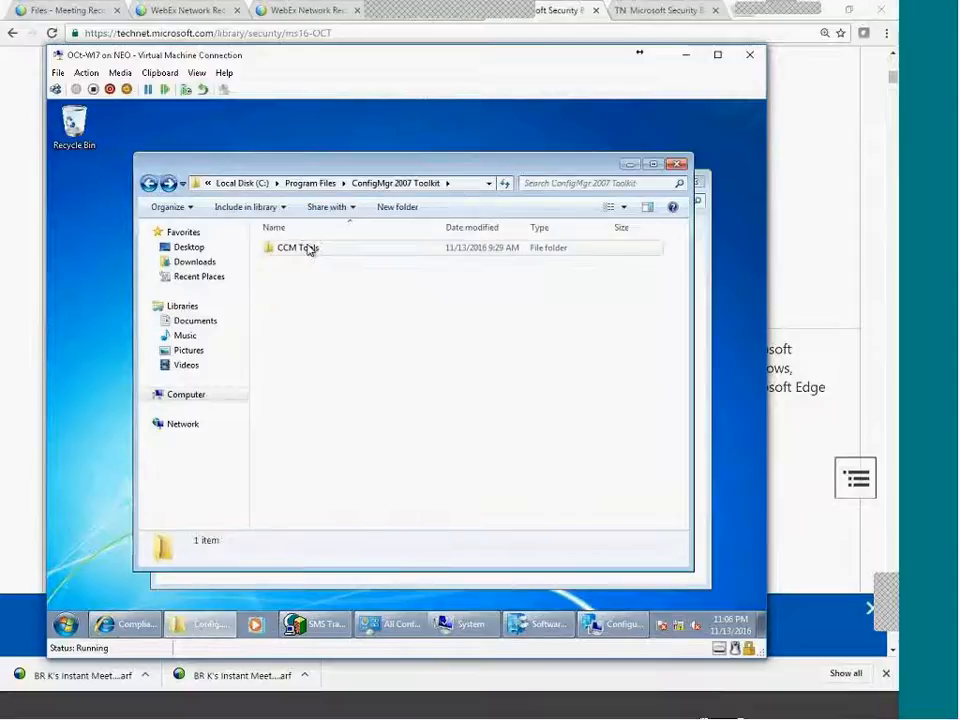
double_click(306, 309)
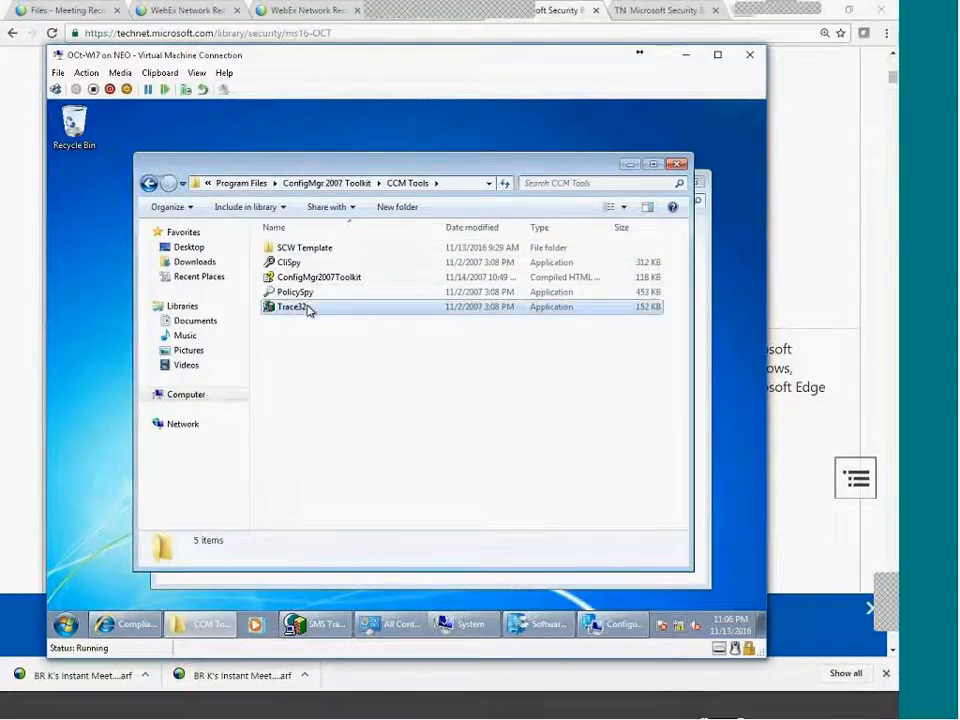
Browse Windows Explorer to the C:\Windows\CCM\Logs folder.
left_click(143, 172)
left_click(186, 394)
double_click(350, 261)
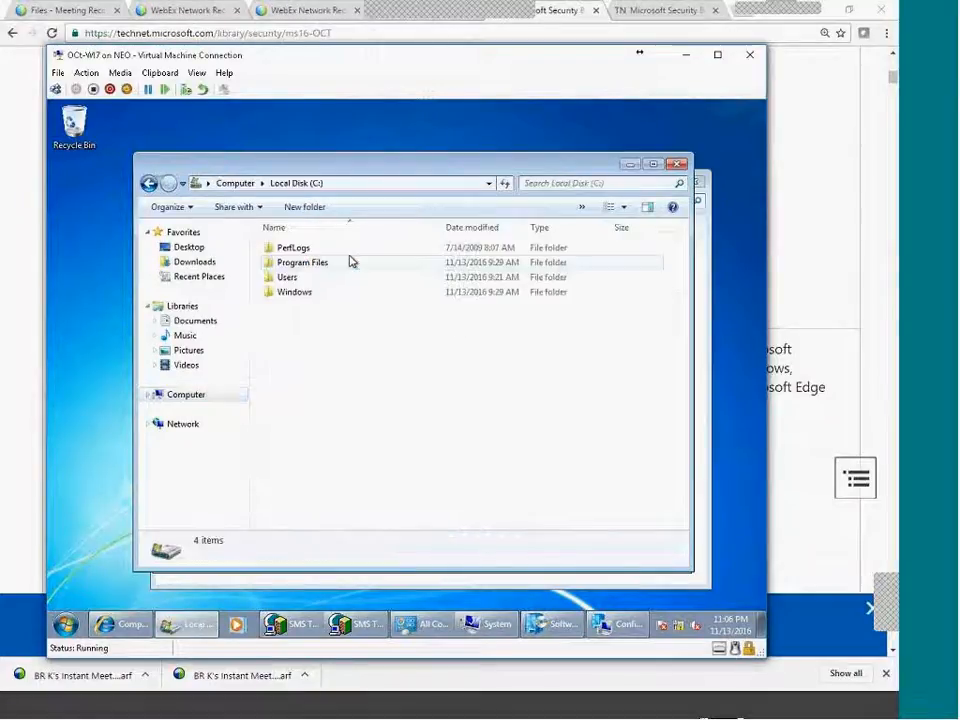
double_click(298, 292)
scroll(355, 475, "down", 6)
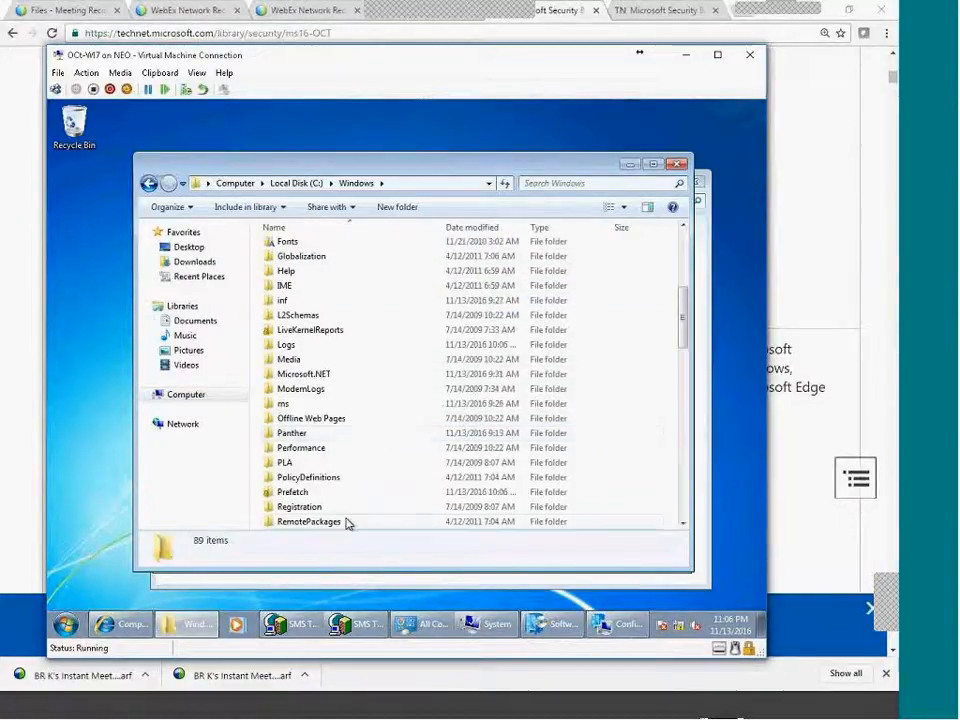
scroll(330, 500, "up", 6)
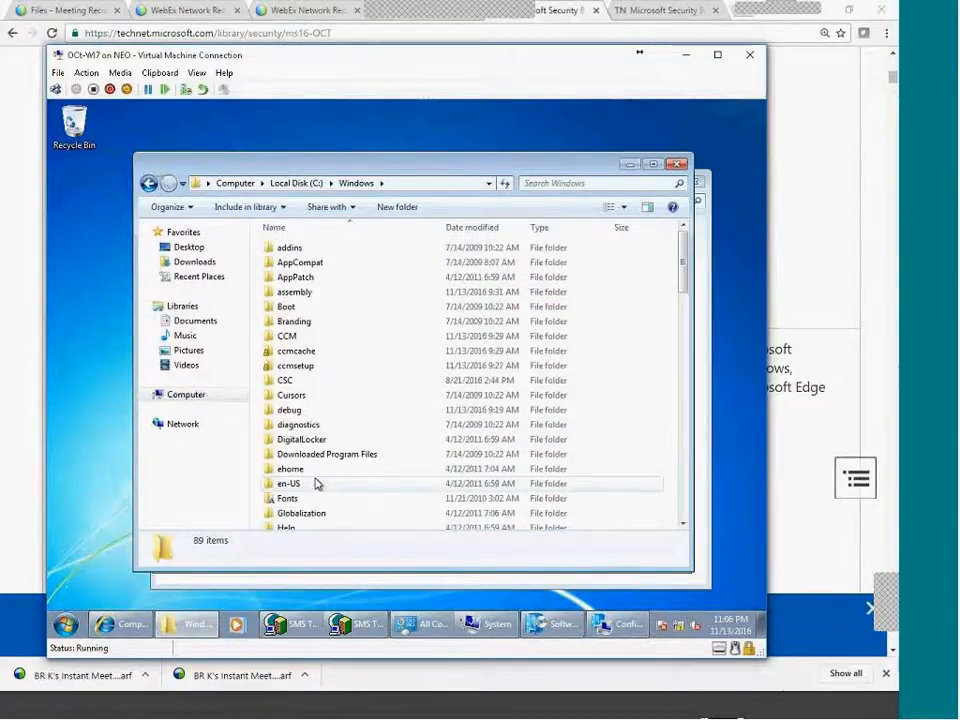
double_click(289, 336)
left_click(290, 310)
double_click(290, 311)
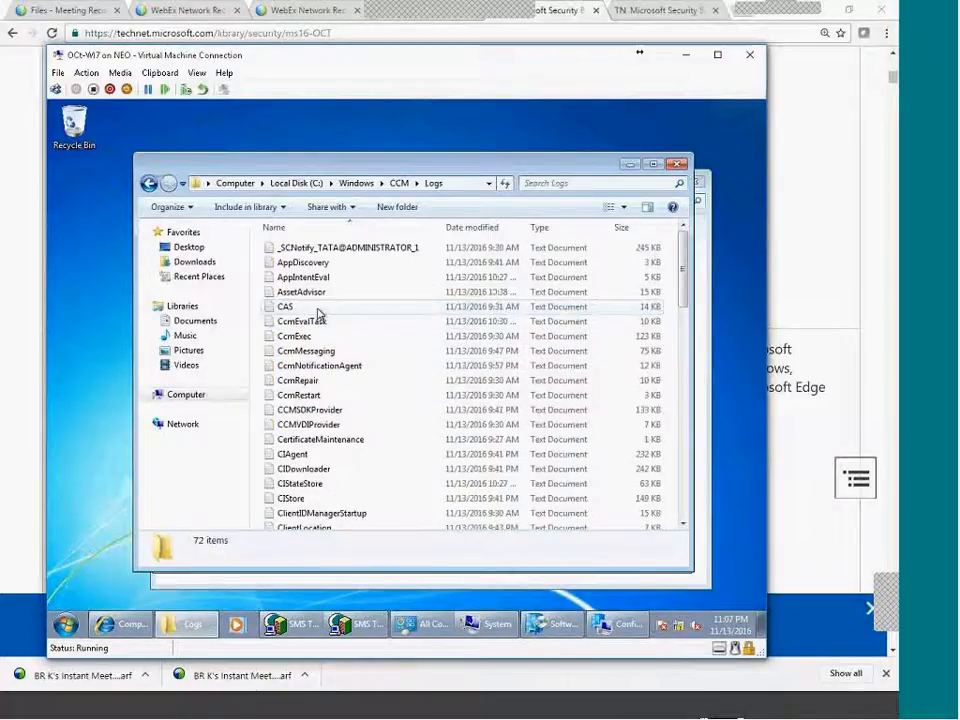
Maximize the Logs window, sort by name descending and select the WUAHandler log.
scroll(407, 439, "down", 6)
scroll(390, 446, "up", 5)
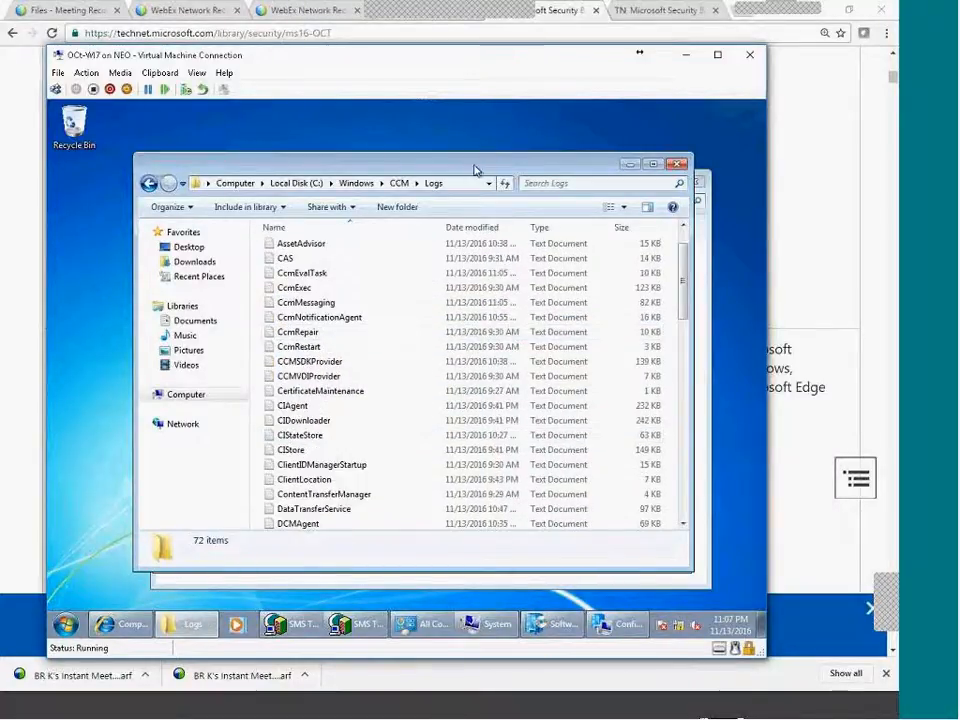
double_click(473, 166)
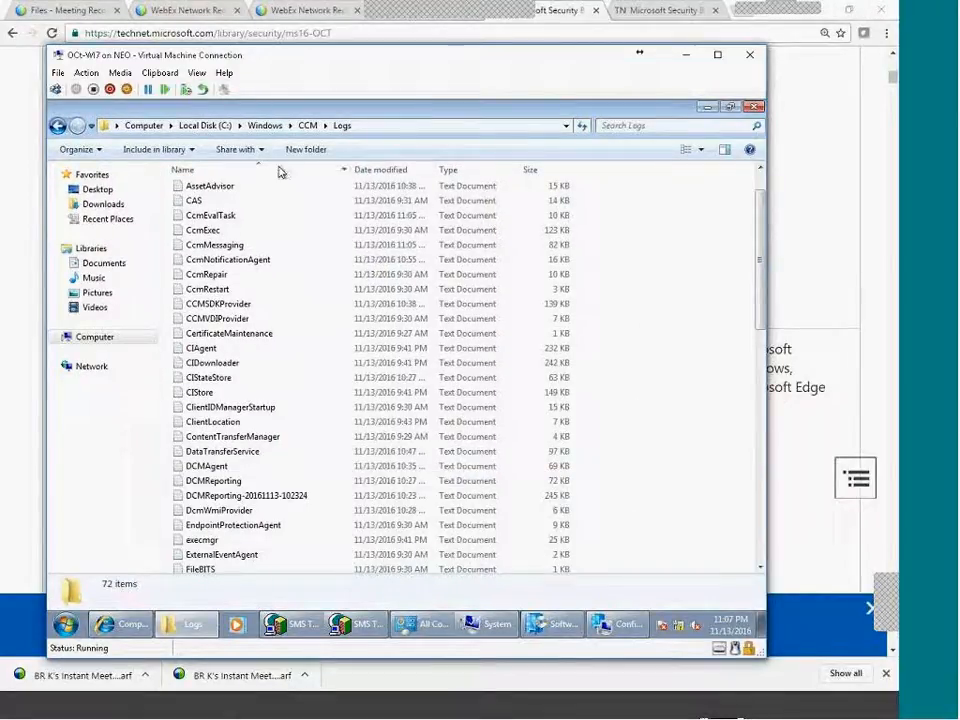
left_click(186, 170)
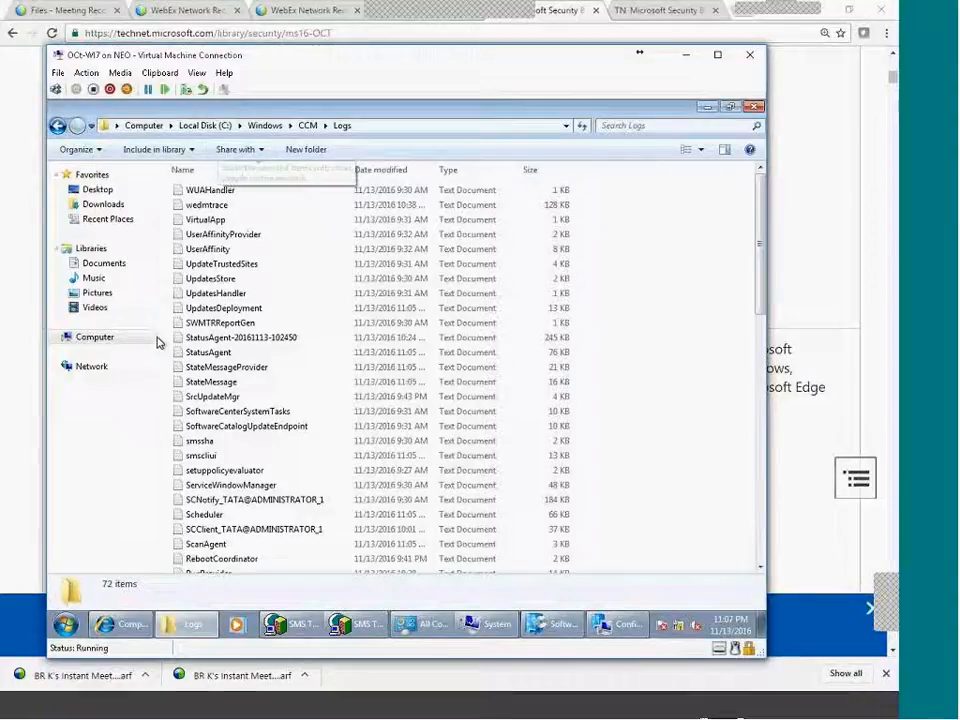
left_click(205, 192)
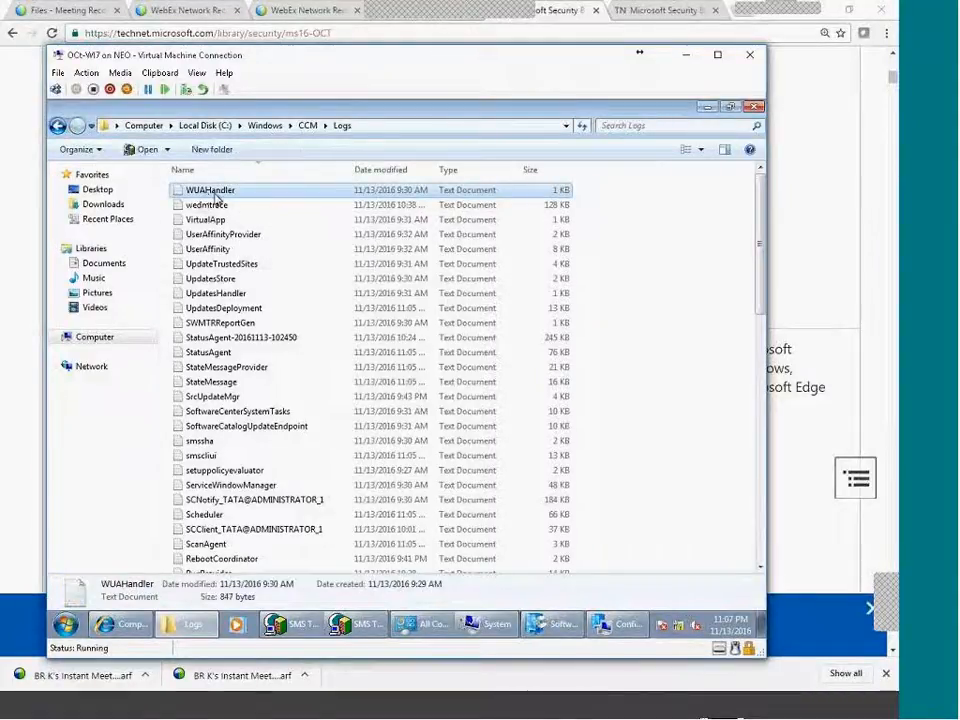
Open WUAHandler.log in SMS Trace and inspect the first entry's details.
double_click(216, 195)
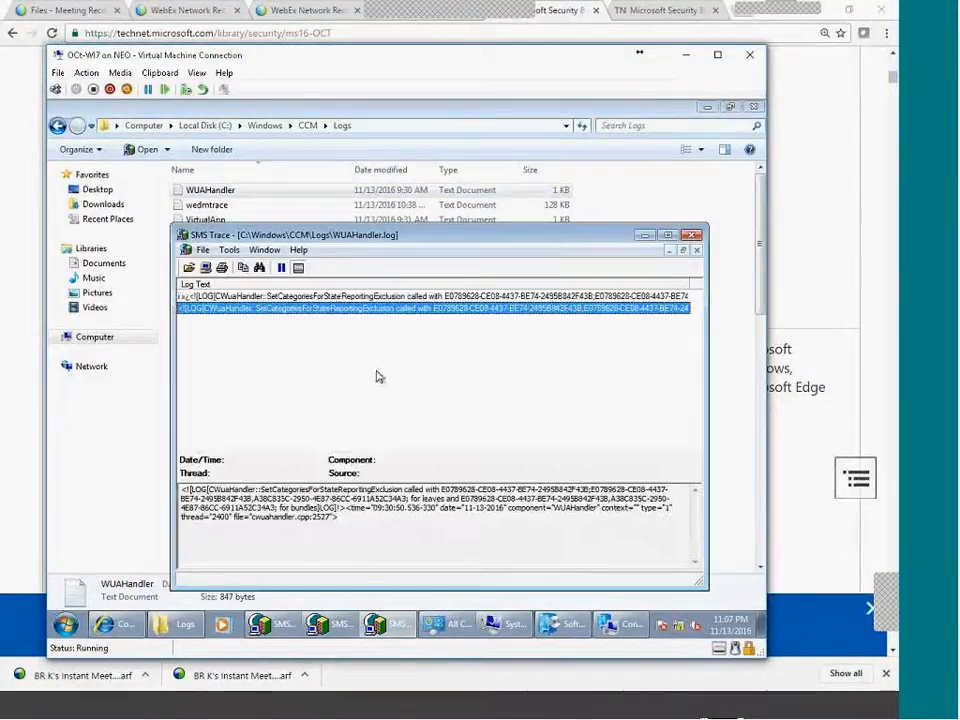
left_click(438, 297)
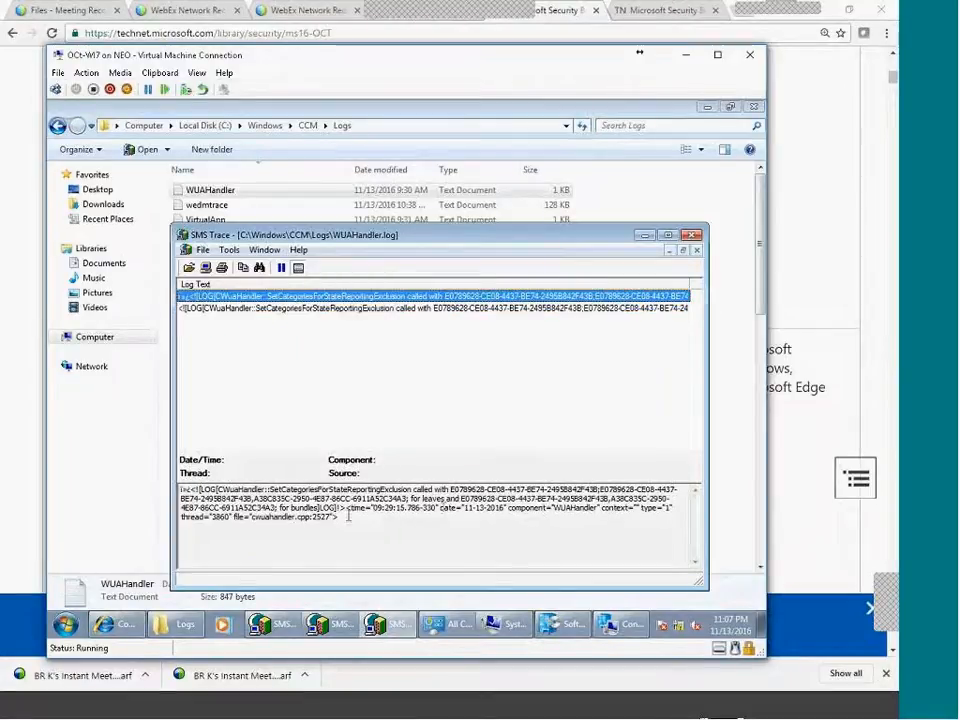
left_click_drag(348, 516, 310, 498)
left_click(447, 564)
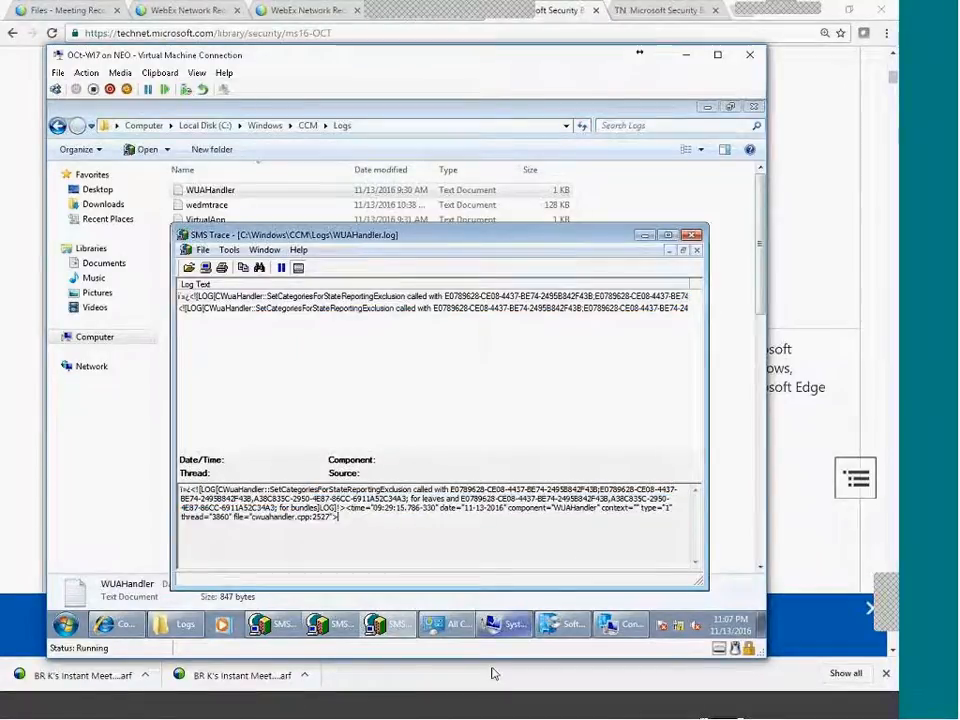
Return to the Logs folder, select the wedmtrace log, and switch to the SCCM server.
left_click(465, 108)
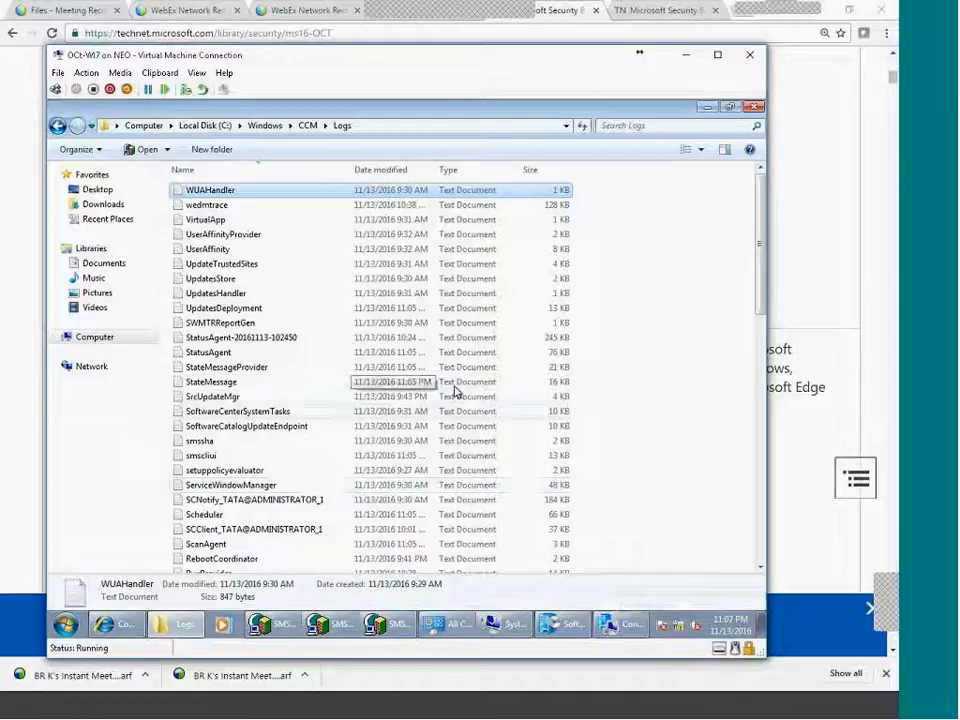
left_click(214, 205)
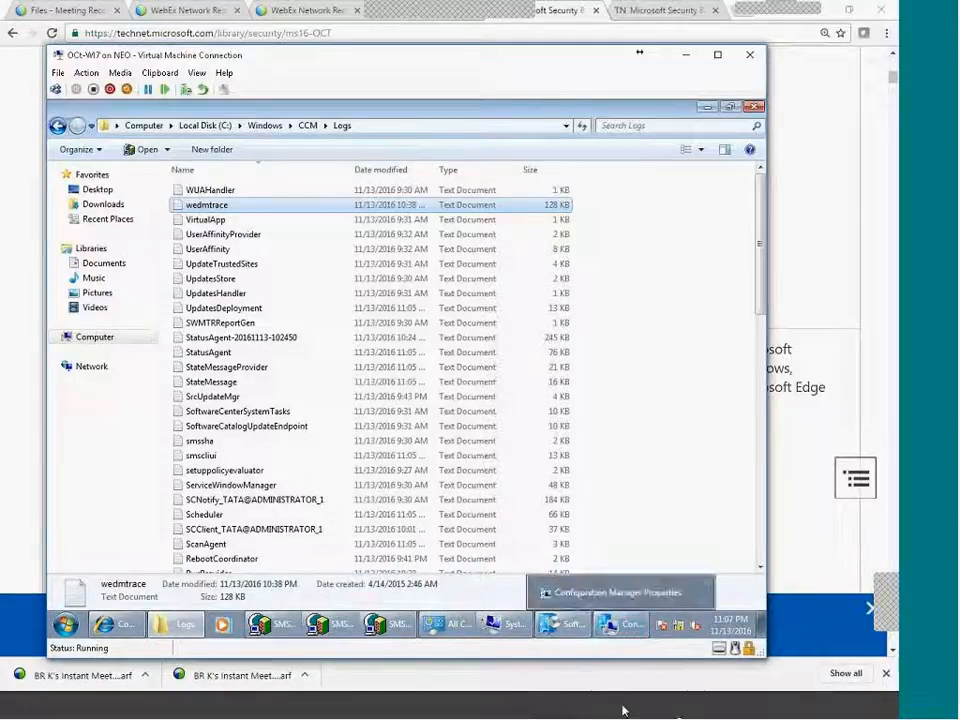
left_click(696, 711)
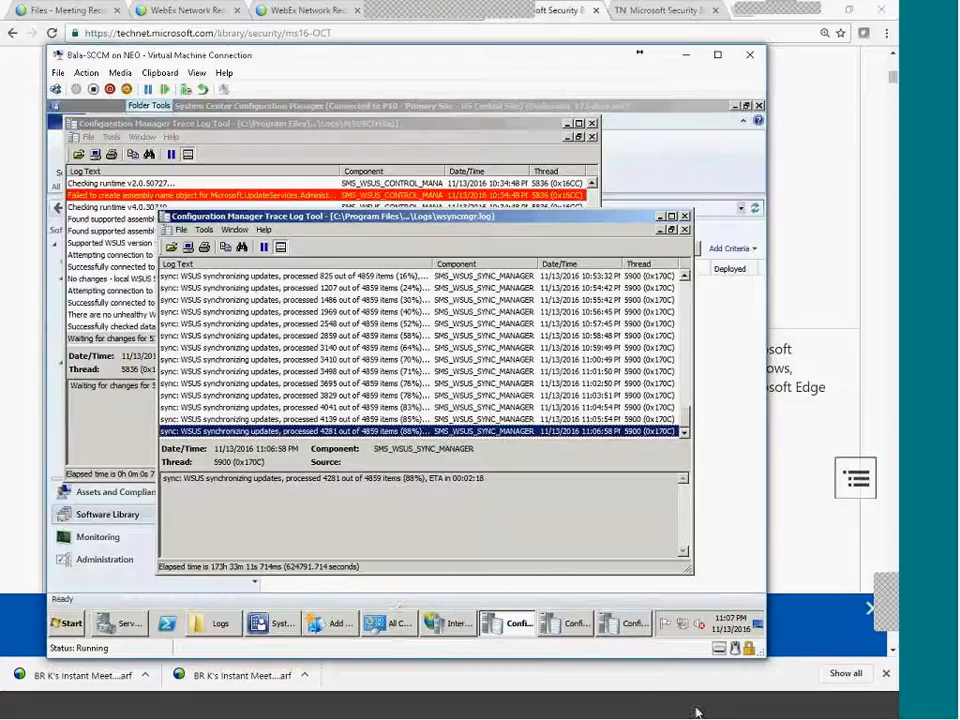
Maximize wsyncmgr.log and inspect the synchronizing entries and the 209 of 4859 progress line.
left_click(485, 515)
double_click(437, 218)
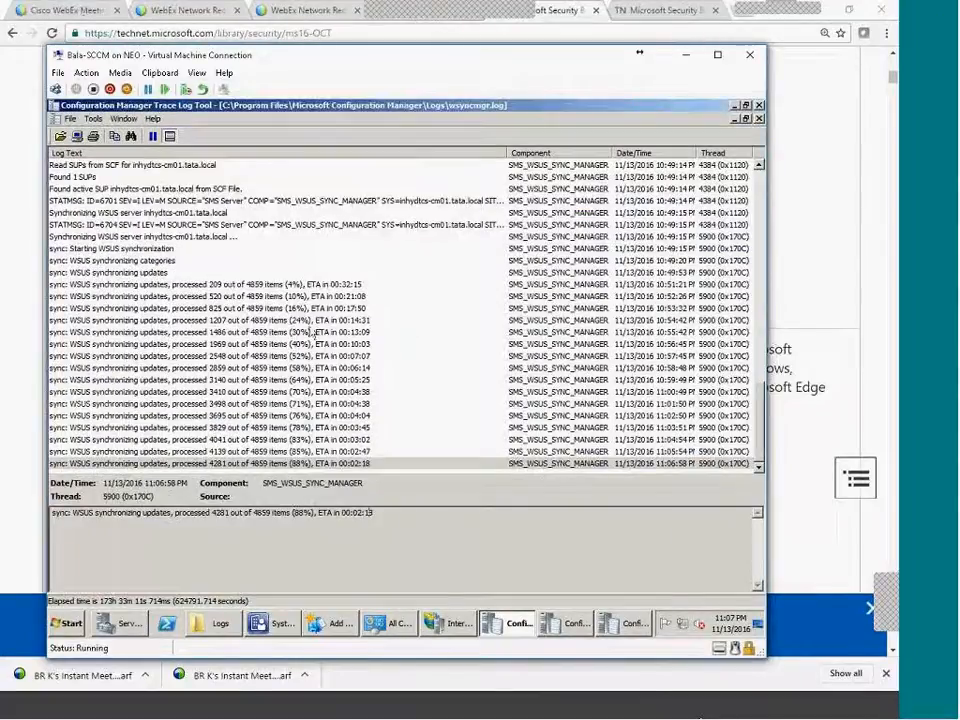
left_click(265, 273)
left_click(279, 287)
left_click(150, 264)
left_click(154, 283)
left_click(94, 275)
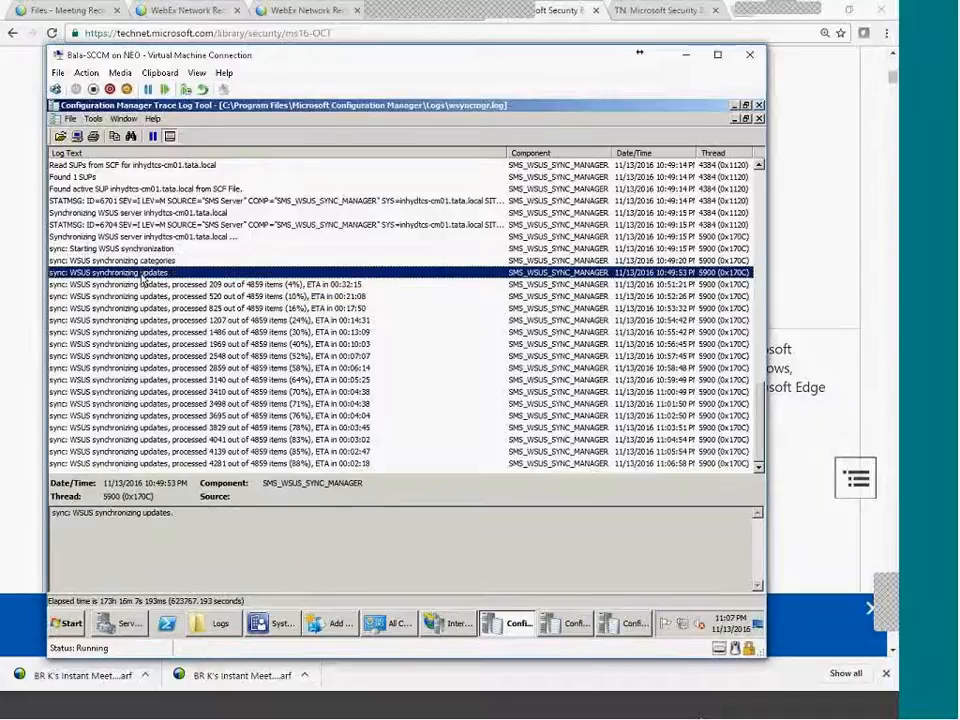
left_click(241, 285)
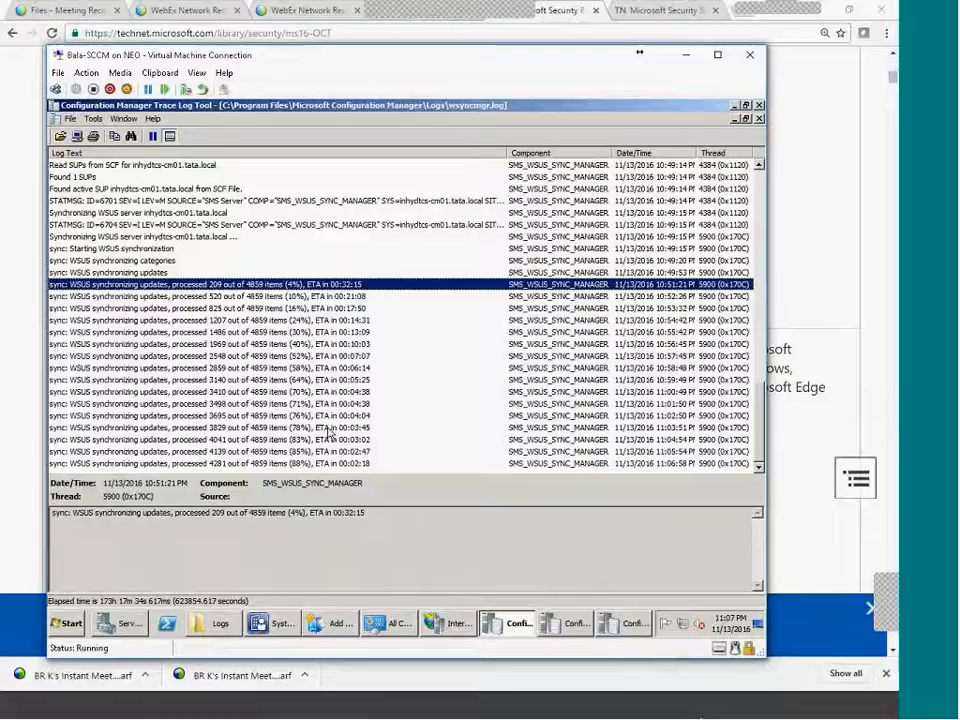
Step through the remaining sync progress entries, then close the finished Add Site System Roles Wizard.
key("Down")
key("Down")
key("Down")
key("Down")
key("Down")
key("Down")
key("Down")
key("Down")
key("Down")
key("Down")
key("Down")
key("Down")
key("Down")
key("Down")
key("Down")
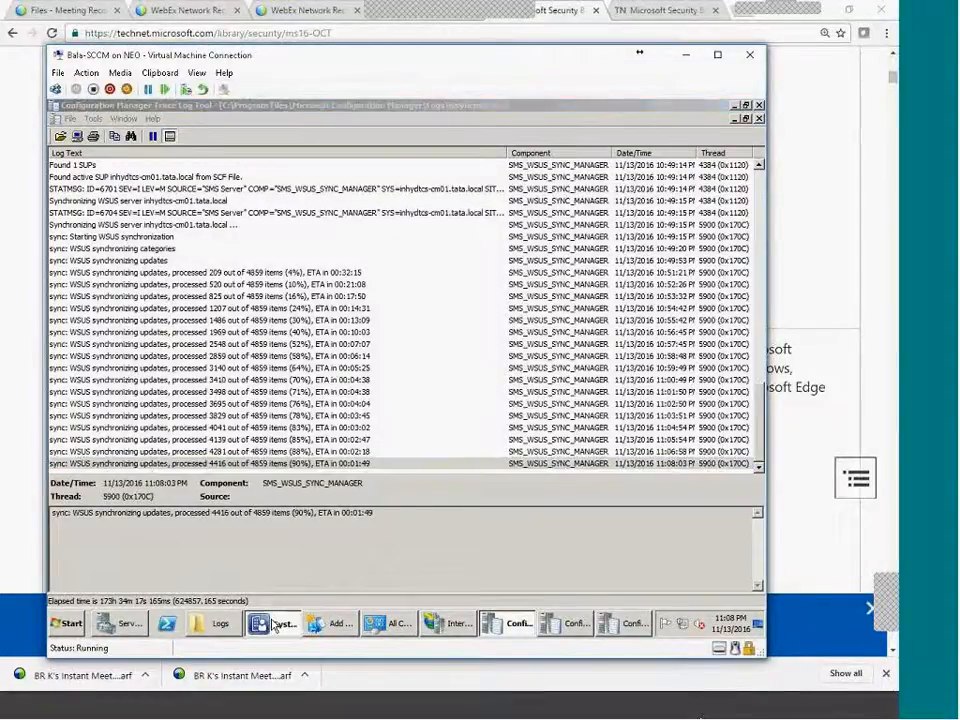
left_click(273, 625)
left_click(660, 594)
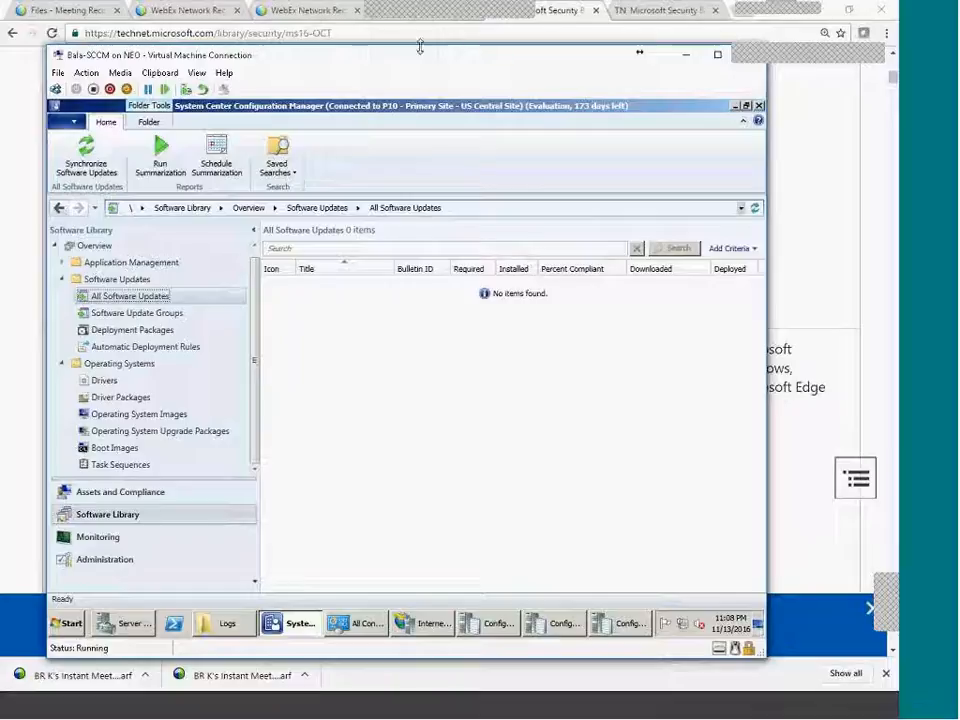
Reposition the Asiapac VM window to the left and move its taskbar to the bottom.
left_click_drag(170, 60, 455, 90)
mouse_move(333, 75)
left_mouse_down()
mouse_move(336, 64)
mouse_move(281, 64)
mouse_move(343, 65)
left_mouse_up()
left_click_drag(283, 52, 170, 80)
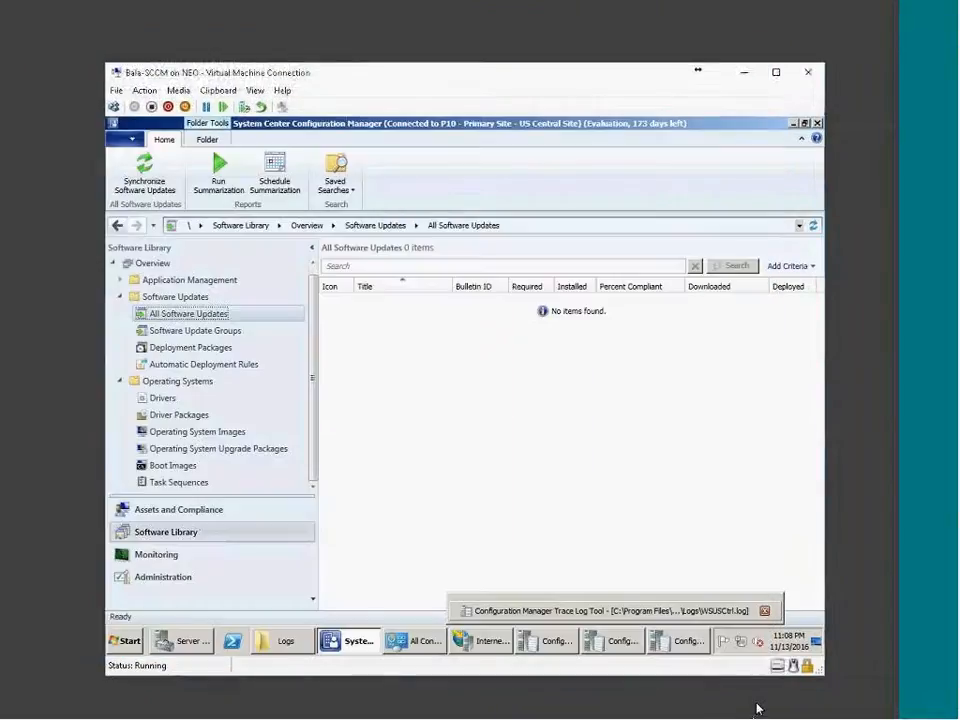
left_click(757, 709)
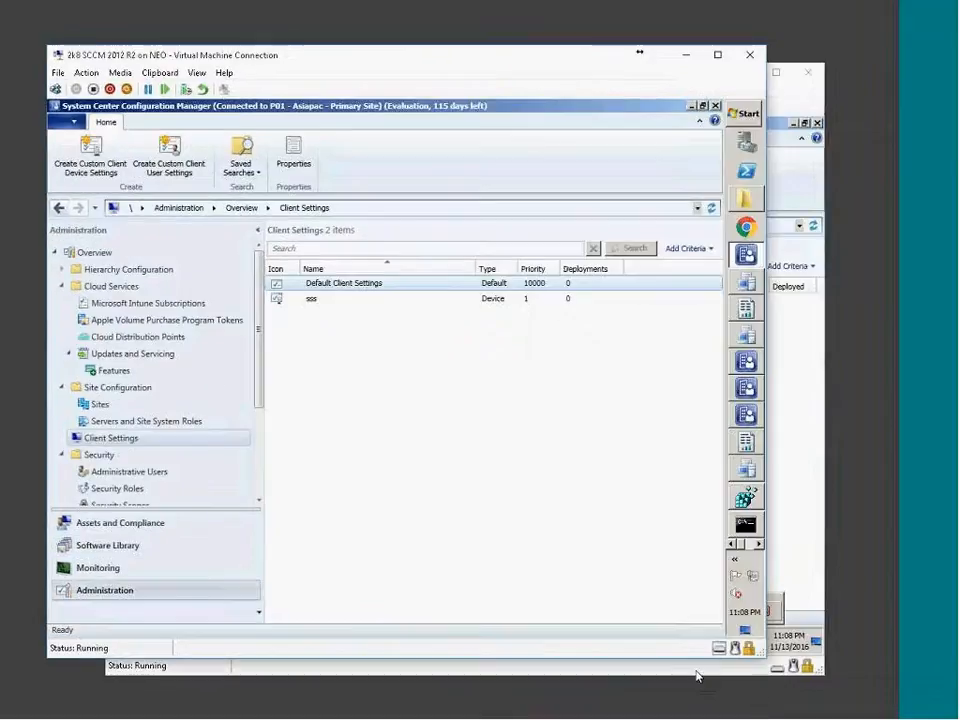
left_click_drag(240, 56, 57, 76)
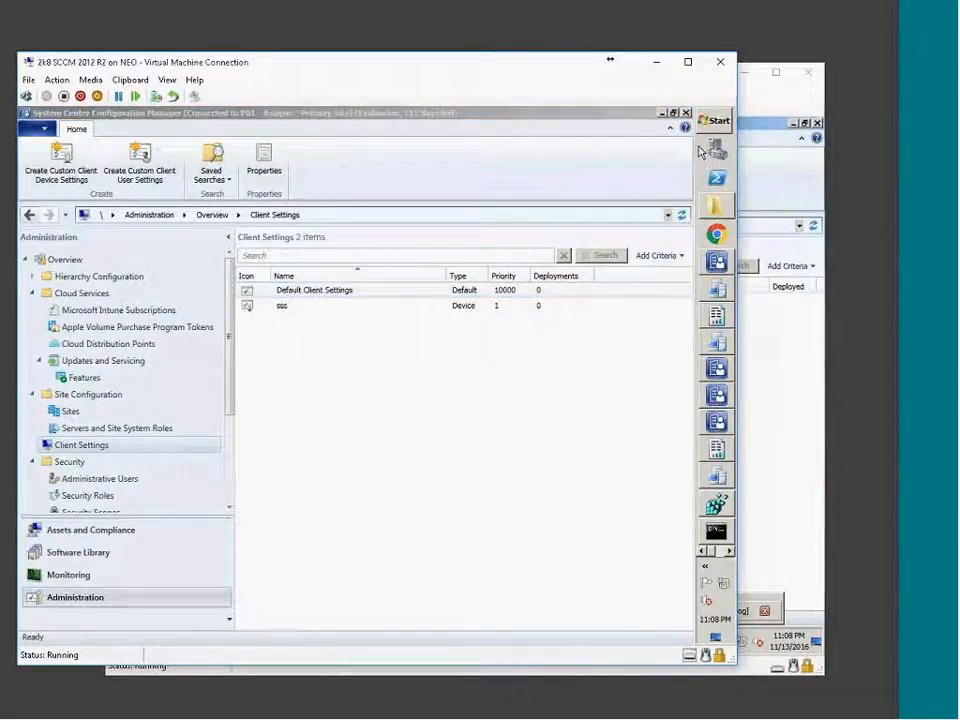
left_click_drag(697, 165, 605, 465)
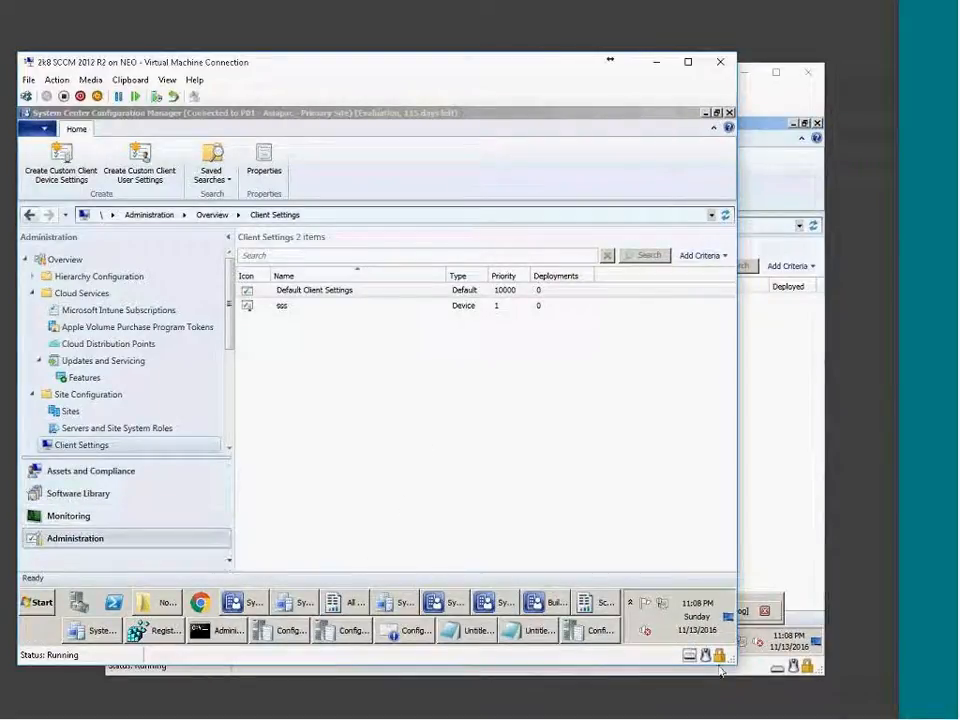
Check the WCM, WSUSCtrl and wsyncmgr logs, refresh All Software Updates, then bring Asiapac forward.
left_click(799, 553)
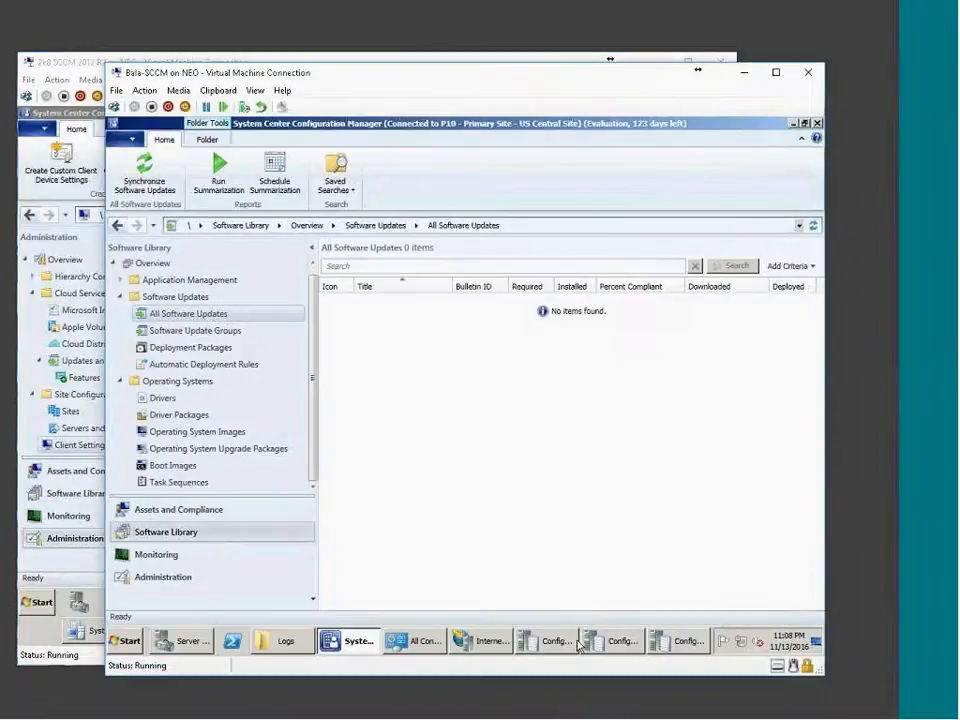
left_click(688, 641)
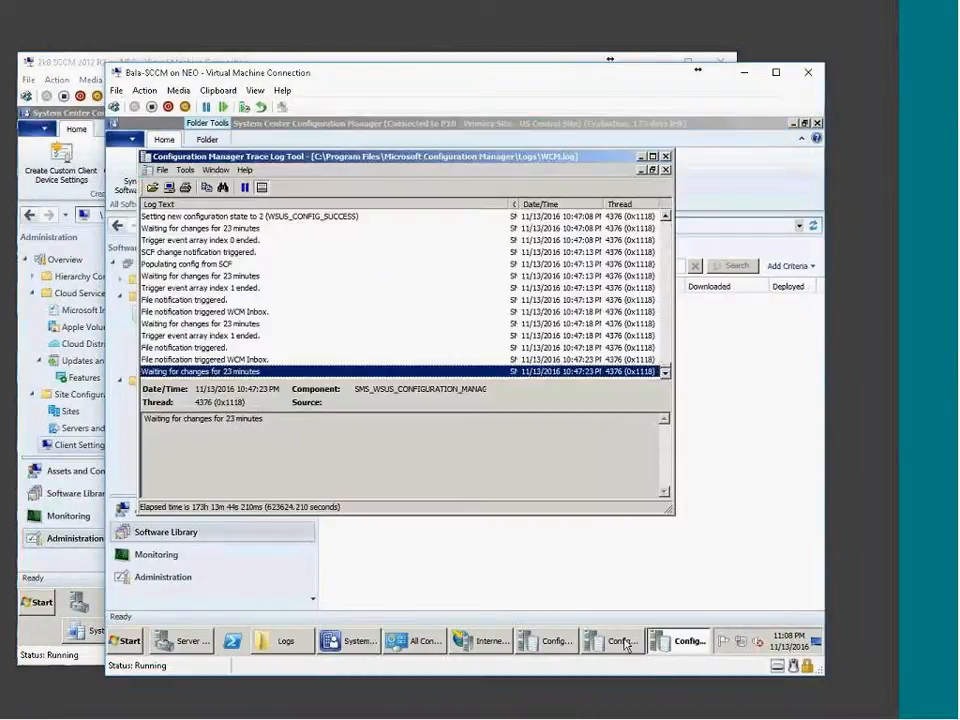
left_click(622, 641)
left_click(556, 641)
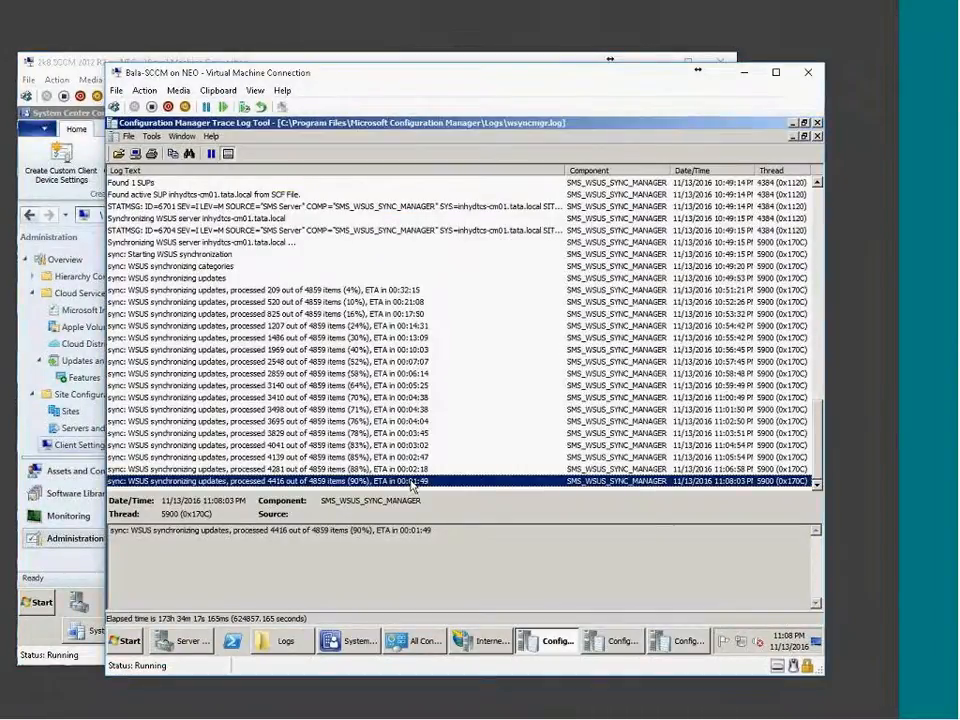
left_click(355, 641)
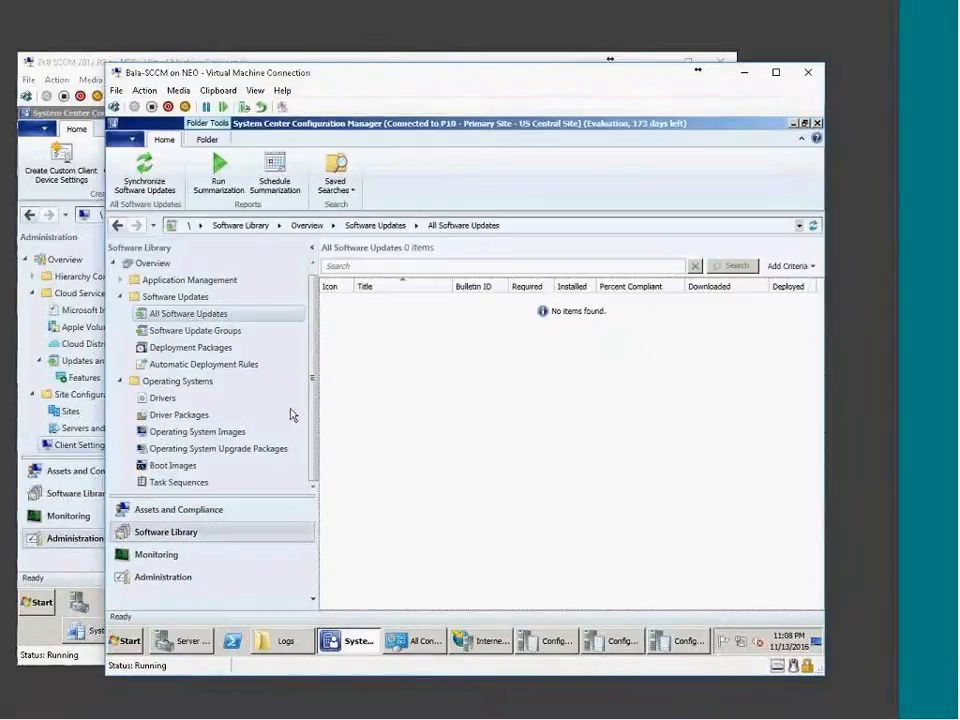
left_click(813, 225)
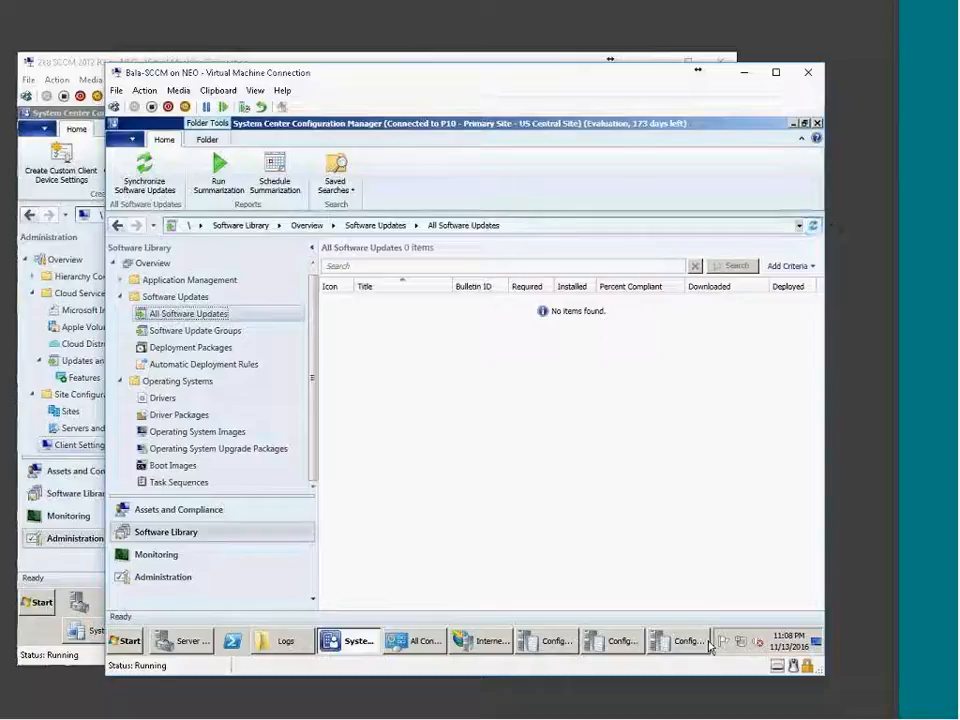
left_click(77, 584)
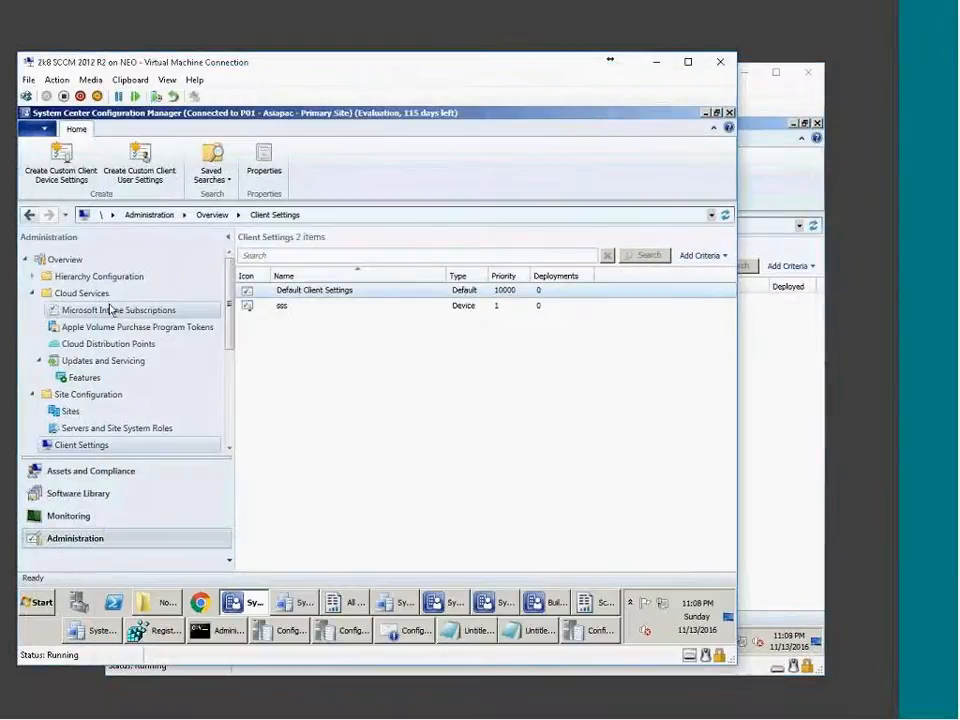
Show the Asiapac site's Software Library > All Software Updates list of 1000 updates.
left_click(95, 494)
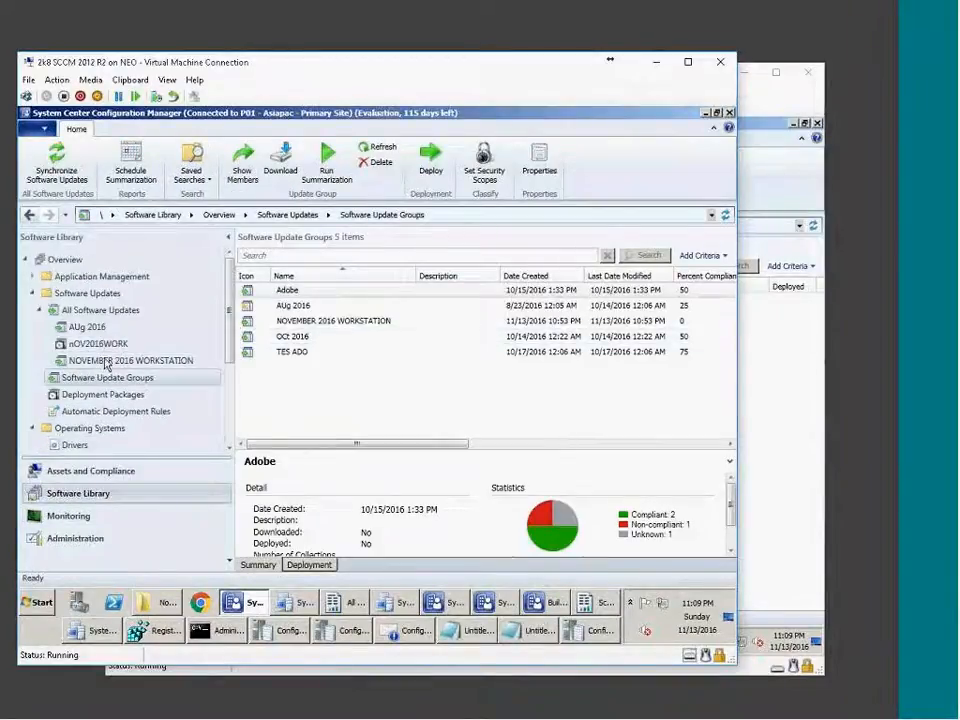
left_click(75, 309)
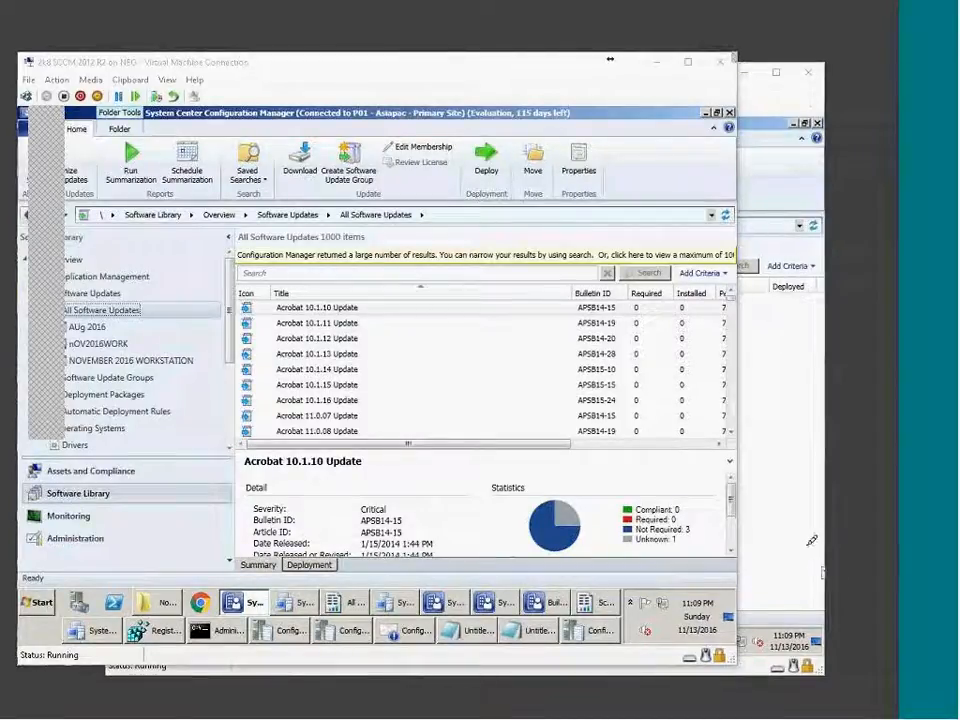
Draw red strokes, a downward arrow, a '9' and a squiggle at the screen's top-right corner.
mouse_move(729, 37)
left_mouse_down()
mouse_move(741, 73)
mouse_move(759, 6)
left_mouse_up()
left_click_drag(796, 66, 810, 67)
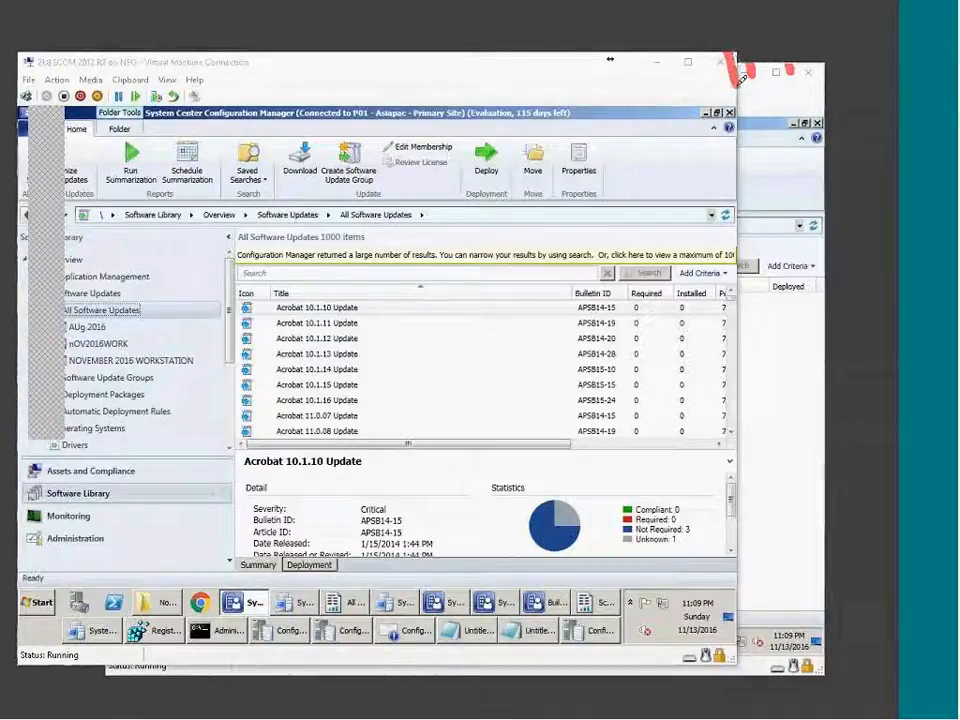
left_click_drag(746, 124, 824, 84)
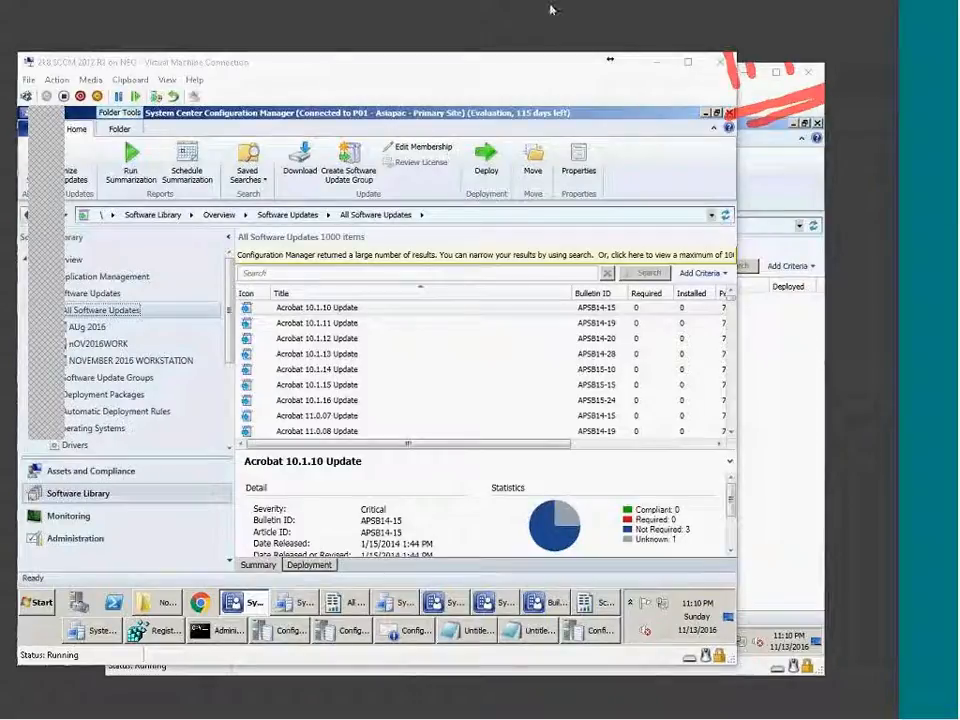
left_click_drag(770, 86, 808, 184)
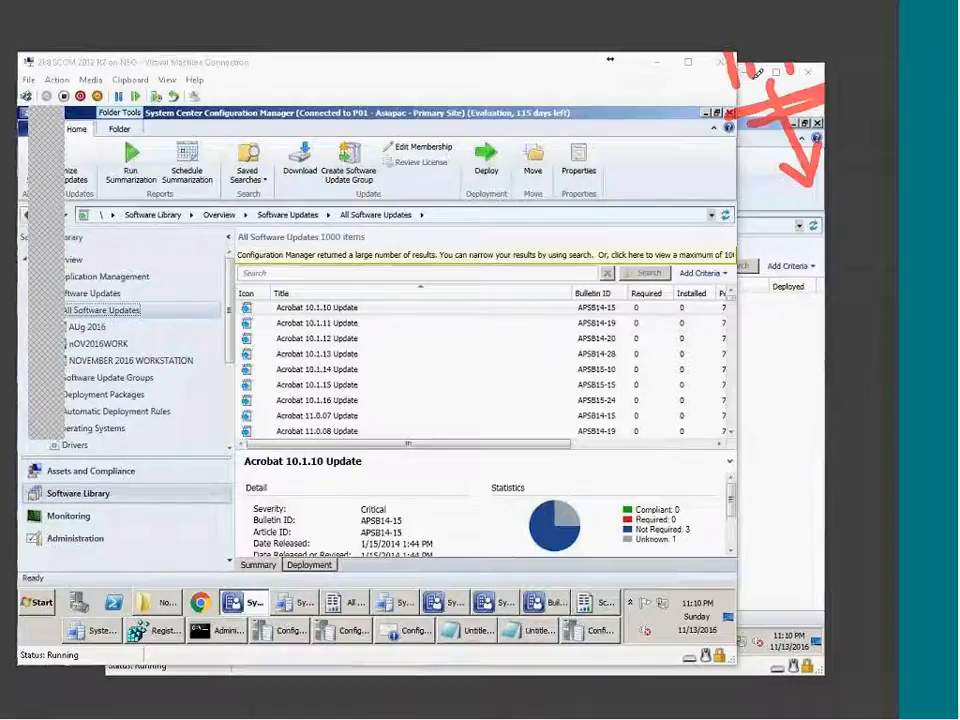
mouse_move(780, 230)
left_mouse_down()
mouse_move(764, 258)
mouse_move(802, 279)
mouse_move(830, 237)
left_mouse_up()
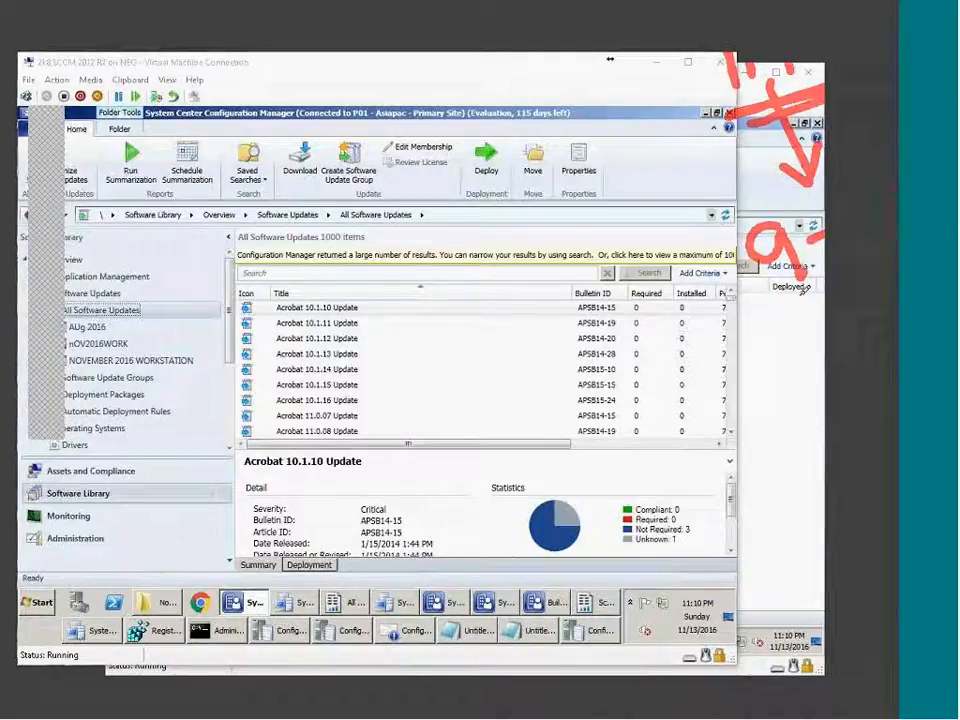
left_click_drag(802, 289, 818, 302)
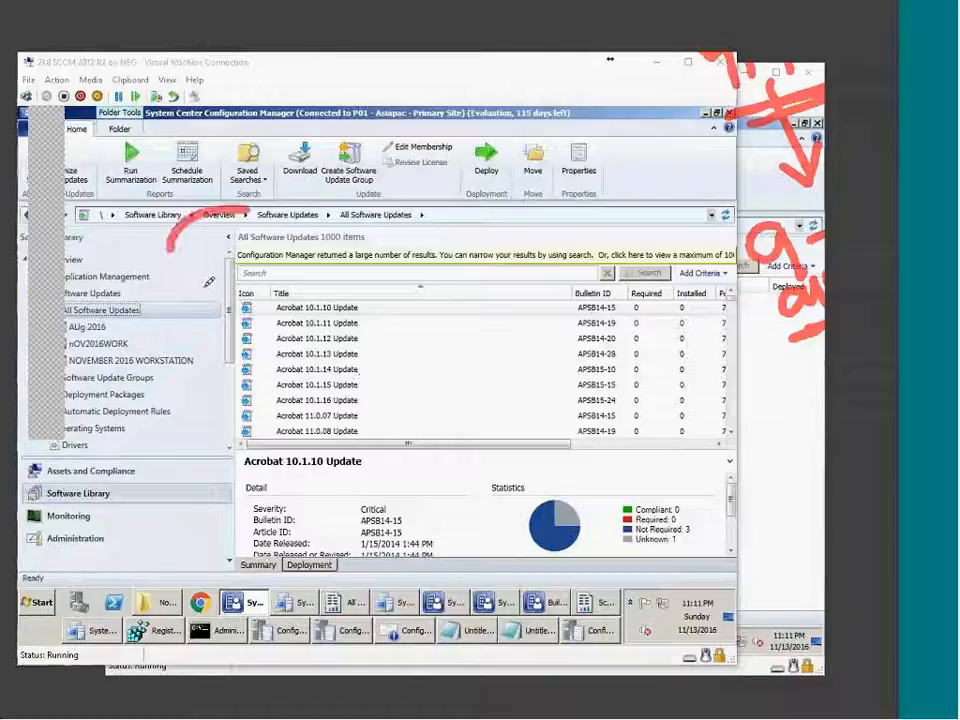
Draw four red circled pin symbols across the update list's header row.
left_click_drag(258, 206, 275, 232)
mouse_move(231, 262)
left_mouse_down()
mouse_move(228, 348)
mouse_move(252, 348)
left_mouse_up()
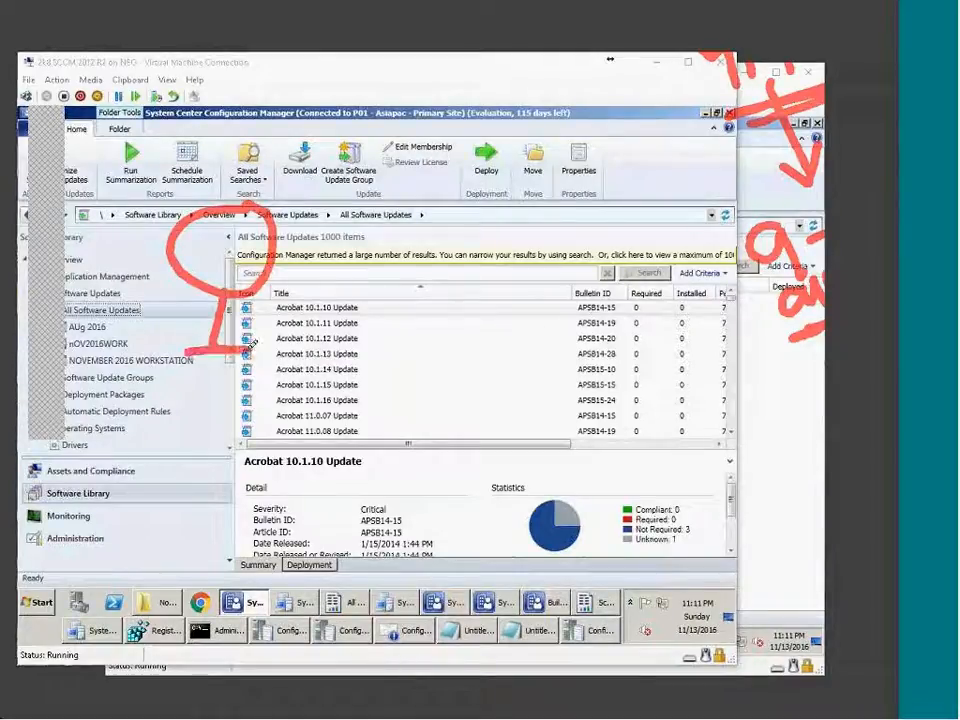
left_click_drag(327, 243, 368, 219)
mouse_move(376, 291)
left_mouse_down()
mouse_move(374, 350)
mouse_move(410, 352)
left_mouse_up()
left_click_drag(525, 229, 501, 229)
left_click_drag(513, 300, 511, 342)
left_click_drag(490, 352, 555, 344)
mouse_move(640, 225)
left_mouse_down()
mouse_move(585, 275)
mouse_move(632, 232)
left_mouse_up()
mouse_move(631, 285)
left_mouse_down()
mouse_move(636, 345)
mouse_move(666, 351)
left_mouse_up()
Underline the update list with a long red line and handwrite a red word over the details pane.
mouse_move(160, 446)
left_mouse_down()
mouse_move(396, 456)
mouse_move(403, 446)
mouse_move(658, 441)
left_mouse_up()
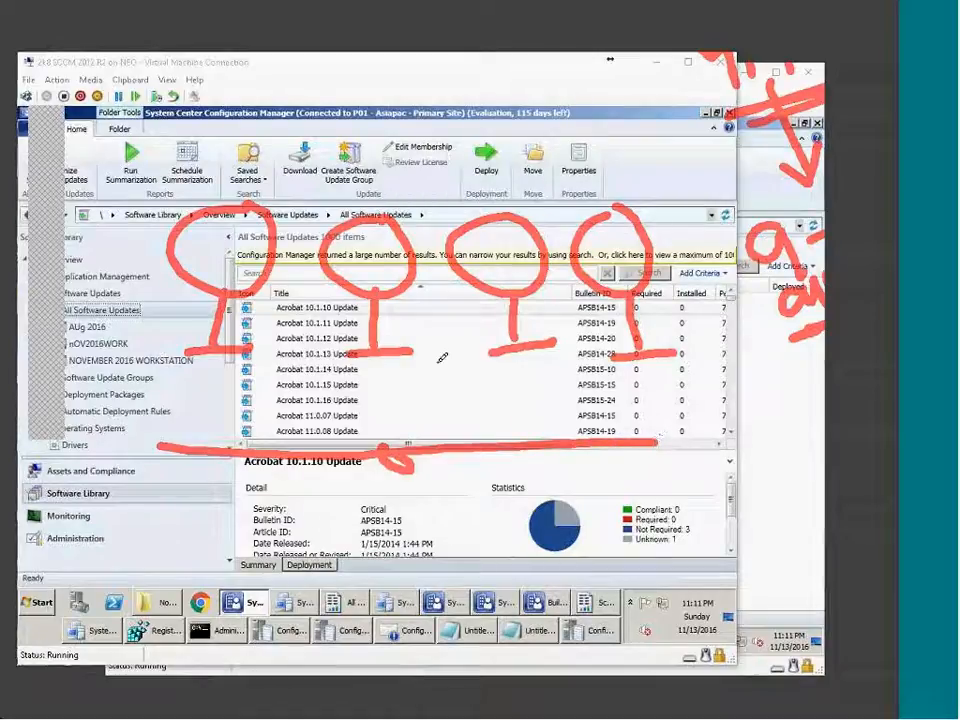
mouse_move(362, 522)
left_mouse_down()
mouse_move(386, 520)
mouse_move(353, 567)
left_mouse_up()
left_click_drag(430, 524, 434, 555)
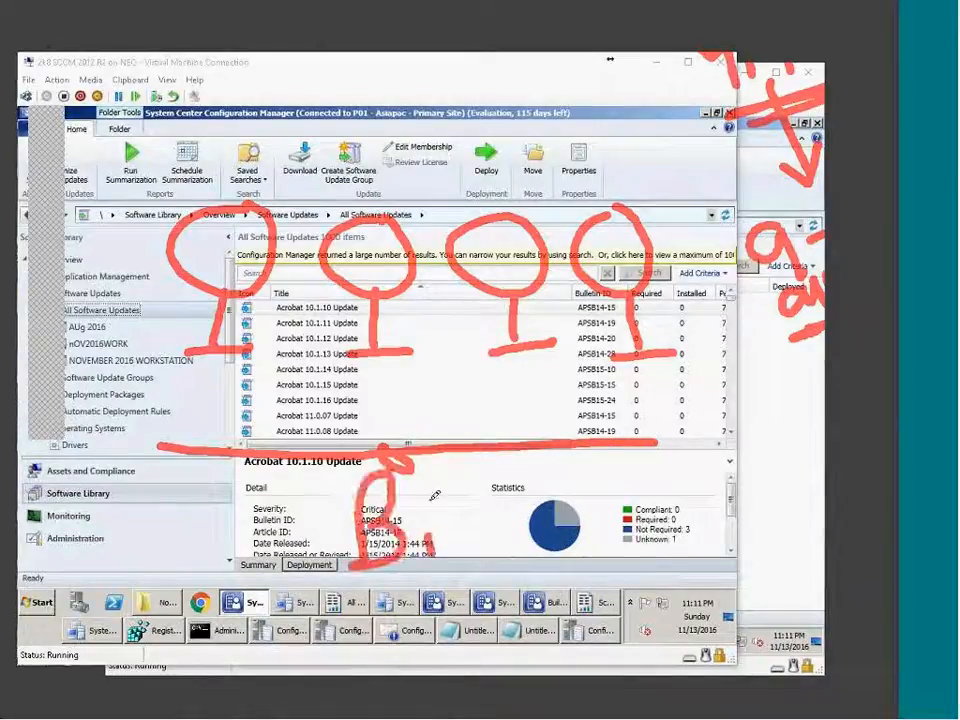
left_click_drag(424, 496, 430, 502)
left_click_drag(450, 498, 463, 539)
left_click_drag(481, 479, 518, 539)
left_click_drag(539, 515, 549, 526)
left_click_drag(510, 487, 532, 481)
mouse_move(556, 495)
left_mouse_down()
mouse_move(565, 518)
mouse_move(592, 490)
left_mouse_up()
mouse_move(585, 508)
left_mouse_down()
mouse_move(605, 574)
mouse_move(287, 601)
left_mouse_up()
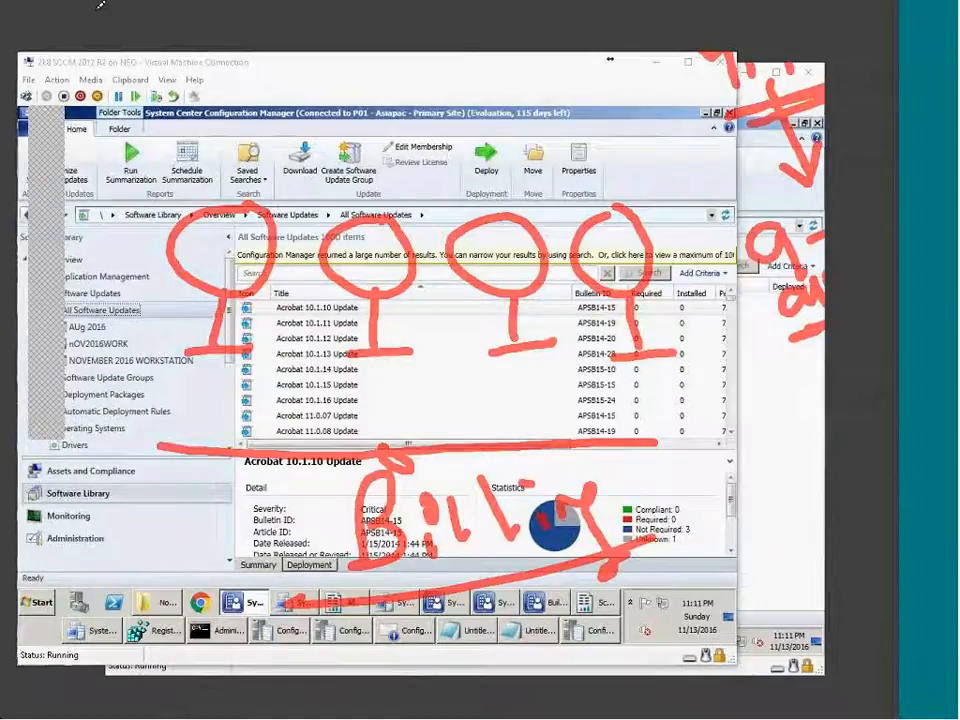
Add red diagonal strokes and arrows toward the update actions, and a red star over the word.
left_click_drag(107, 52, 185, 190)
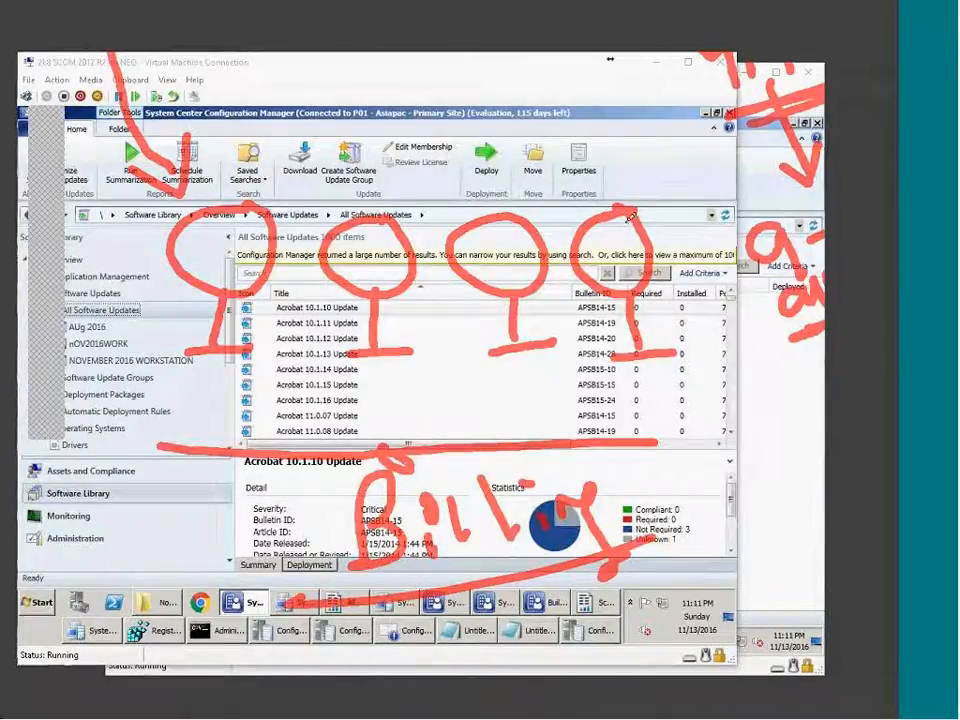
left_click_drag(245, 185, 340, 113)
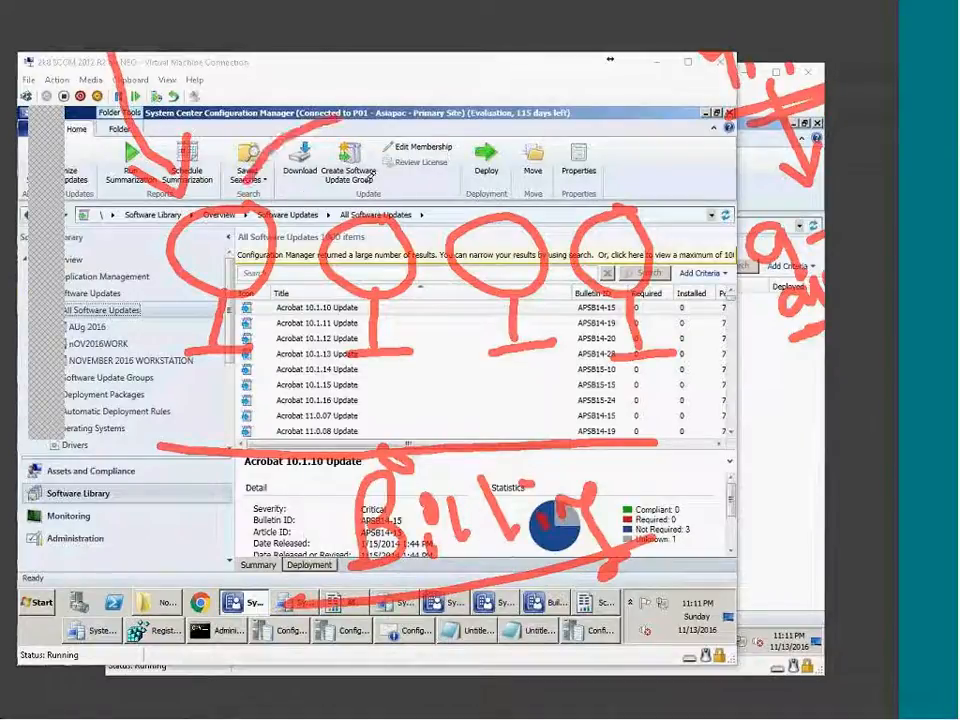
mouse_move(370, 195)
left_mouse_down()
mouse_move(470, 165)
mouse_move(650, 152)
left_mouse_up()
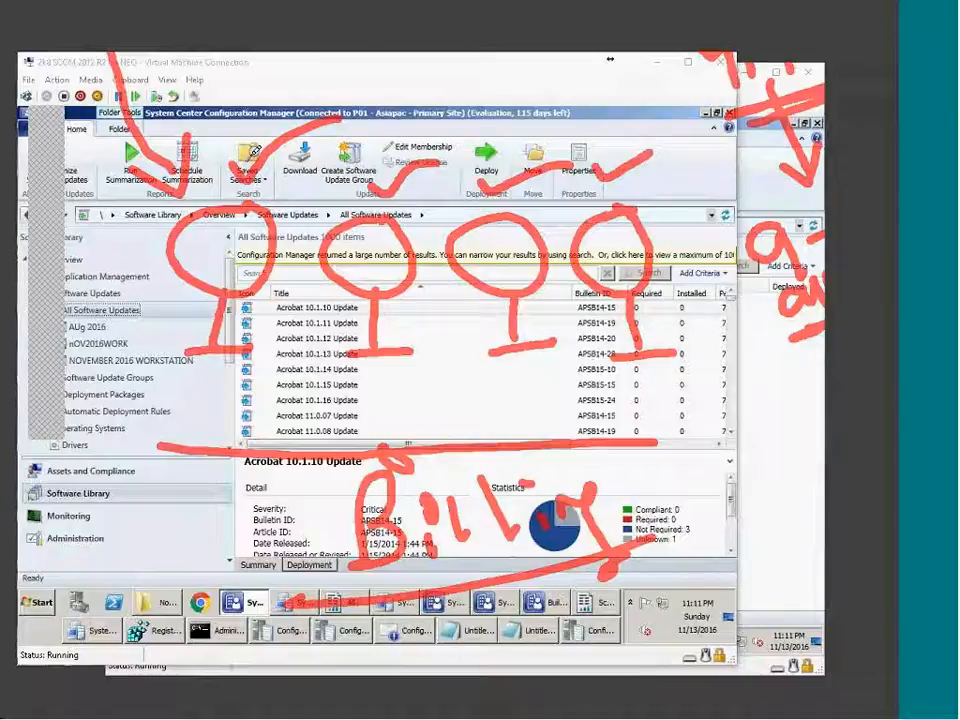
mouse_move(300, 142)
left_mouse_down()
mouse_move(275, 140)
mouse_move(460, 112)
mouse_move(670, 155)
mouse_move(695, 148)
left_mouse_up()
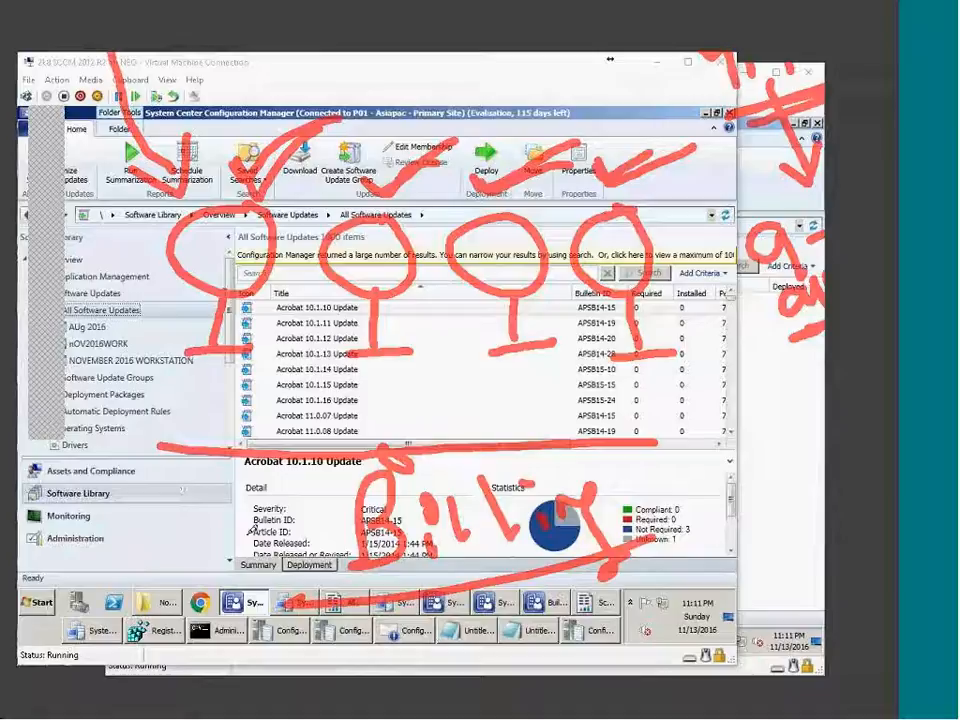
left_click_drag(300, 508, 345, 552)
mouse_move(352, 505)
left_mouse_down()
mouse_move(298, 550)
mouse_move(352, 520)
left_mouse_up()
left_click_drag(458, 568, 395, 578)
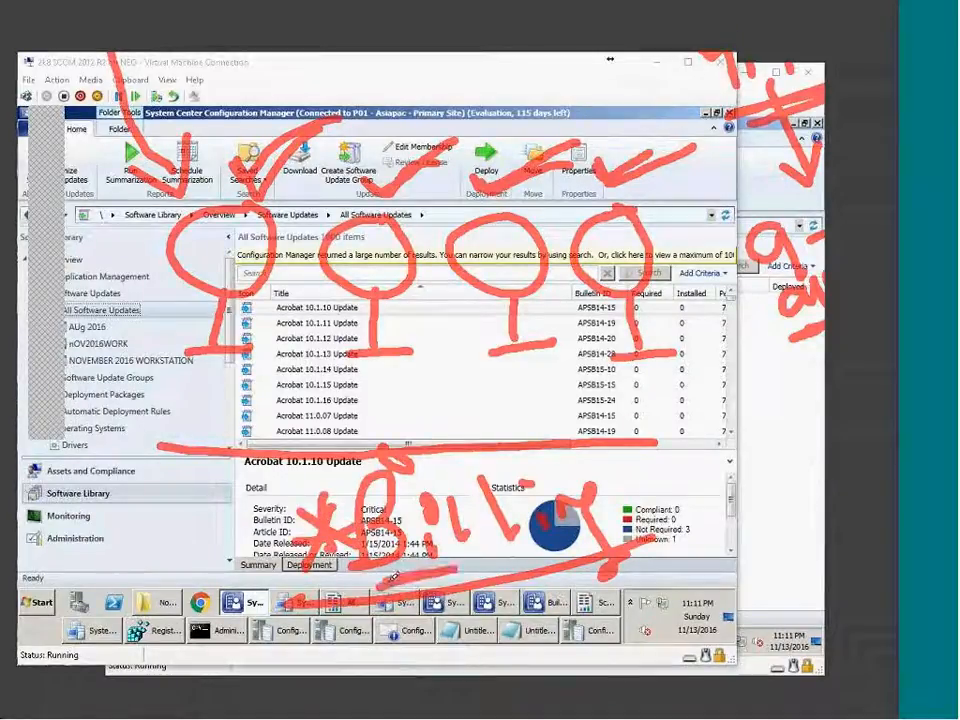
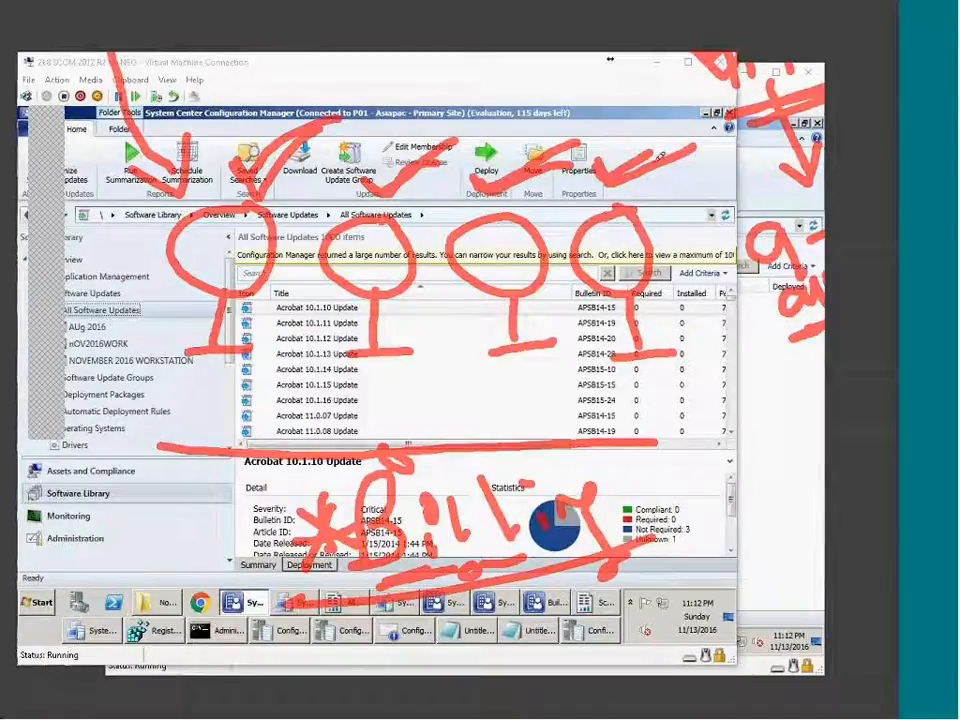
Draw a red vertical line, a circled 1, a tick and diagonal strokes over the update list.
mouse_move(438, 75)
left_mouse_down()
mouse_move(416, 405)
mouse_move(421, 537)
left_mouse_up()
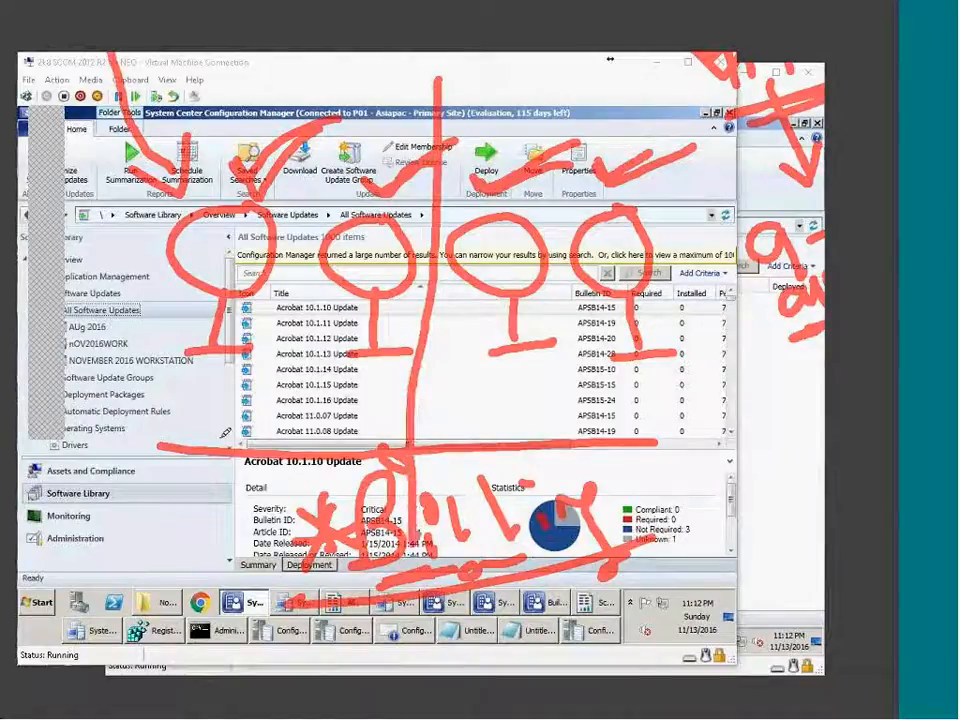
left_click_drag(612, 58, 606, 68)
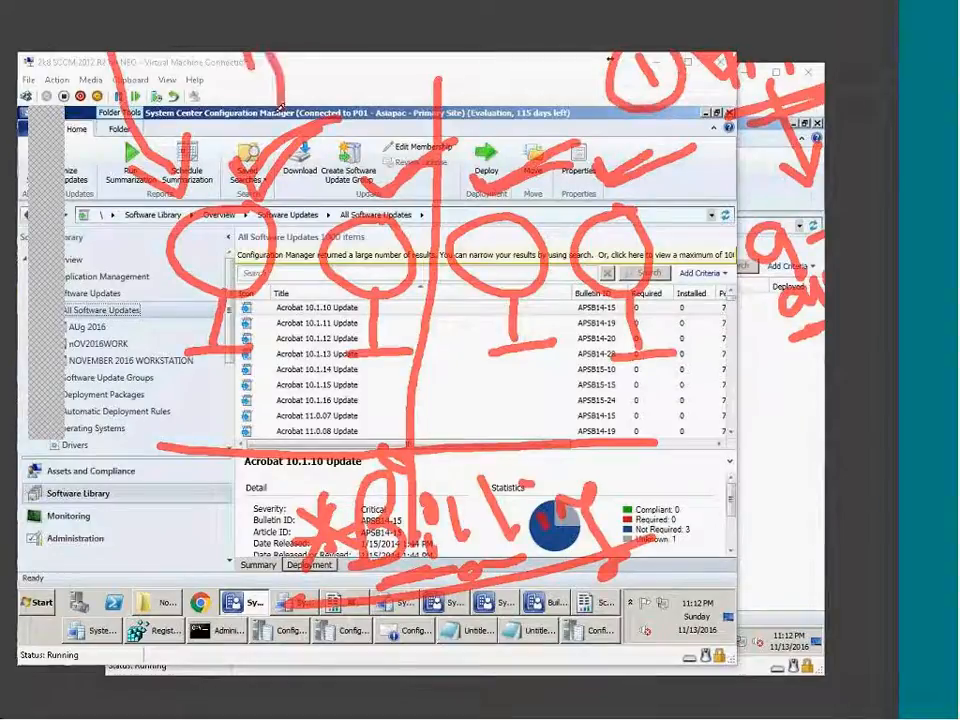
left_click_drag(280, 50, 250, 112)
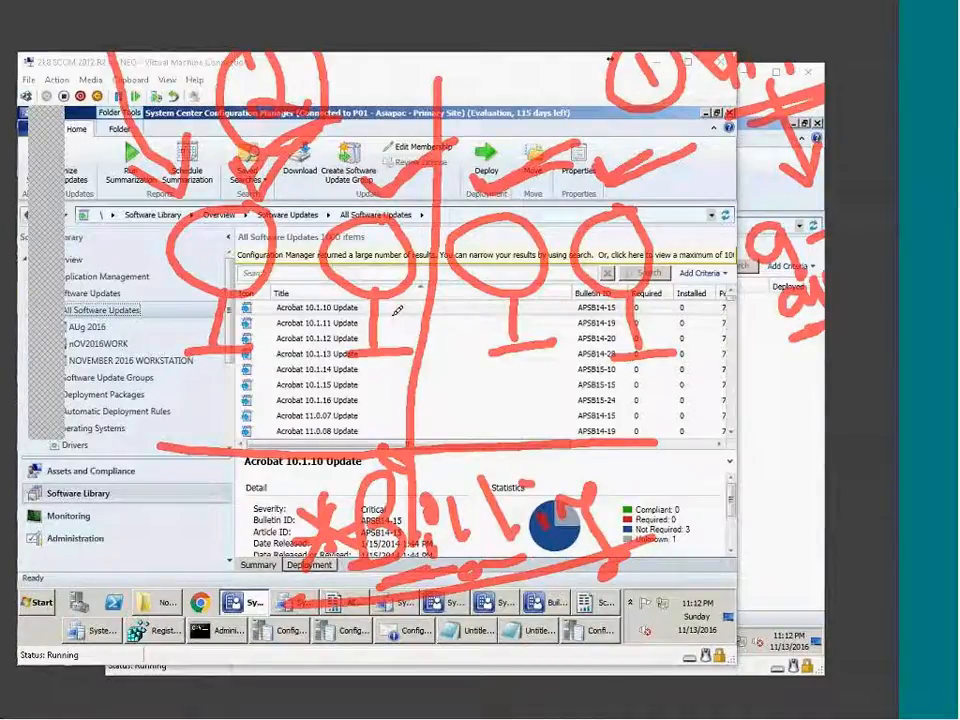
left_click_drag(695, 368, 758, 337)
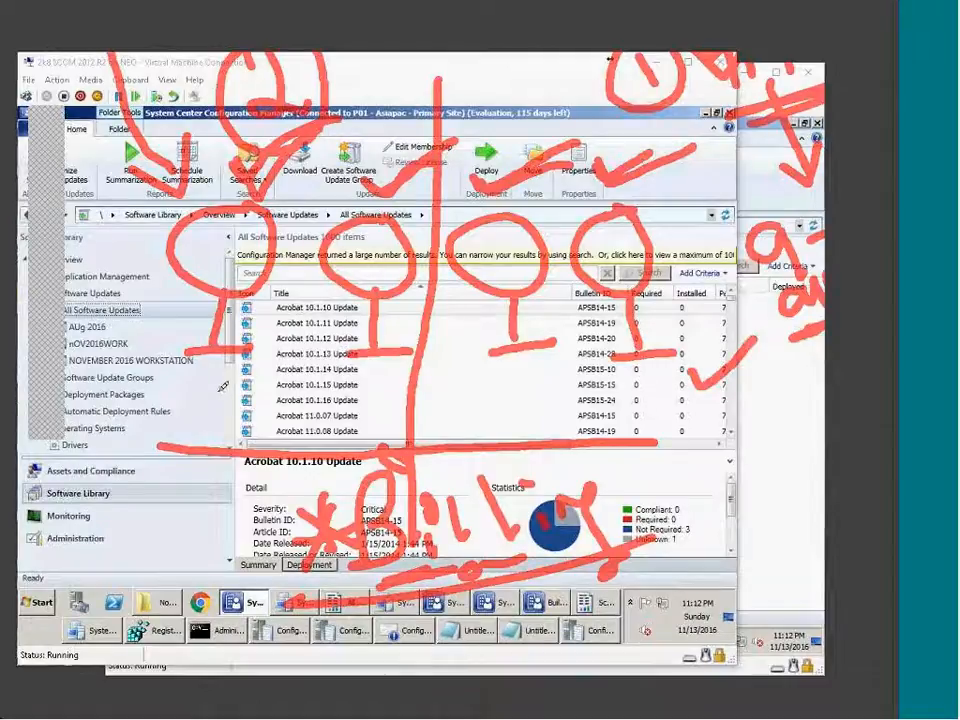
left_click_drag(218, 405, 320, 342)
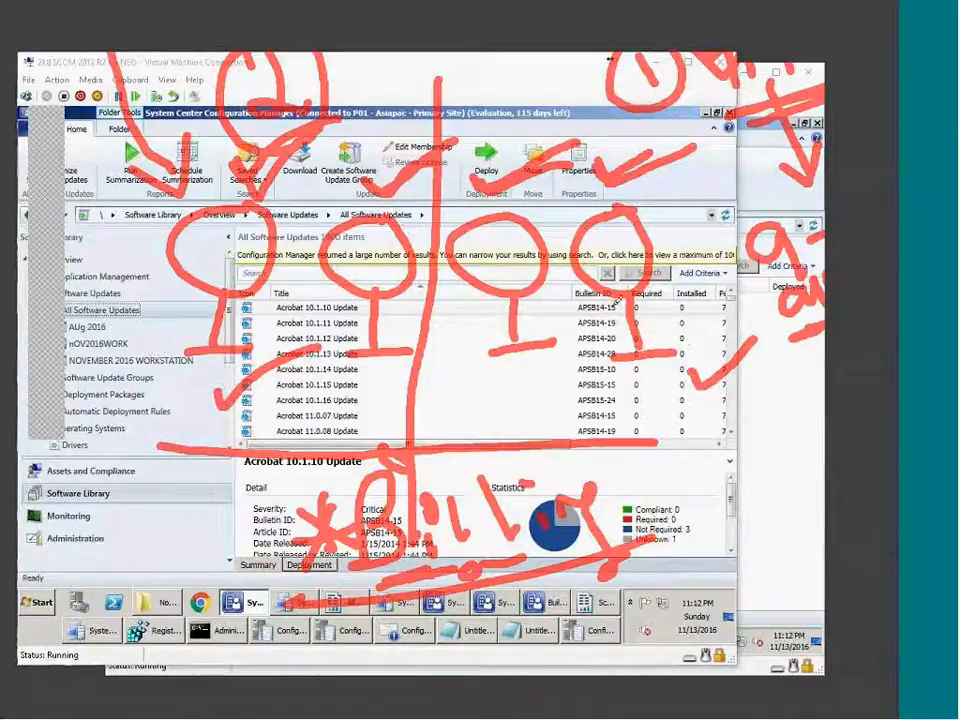
mouse_move(697, 458)
left_mouse_down()
mouse_move(697, 490)
mouse_move(727, 460)
mouse_move(709, 497)
mouse_move(748, 501)
mouse_move(788, 470)
mouse_move(831, 491)
mouse_move(815, 493)
left_mouse_up()
Add a red 2 beside the circled 1, circle and underline the 12, and write SU.
left_click(752, 461)
left_click_drag(713, 534, 824, 510)
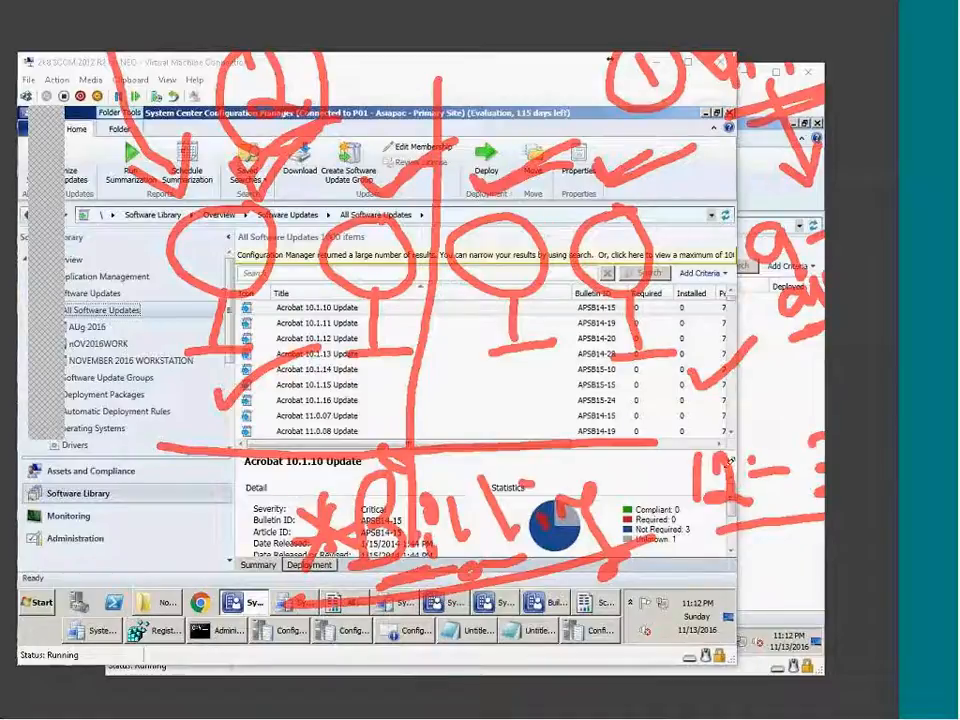
mouse_move(667, 446)
left_mouse_down()
mouse_move(748, 422)
mouse_move(754, 540)
mouse_move(687, 440)
left_mouse_up()
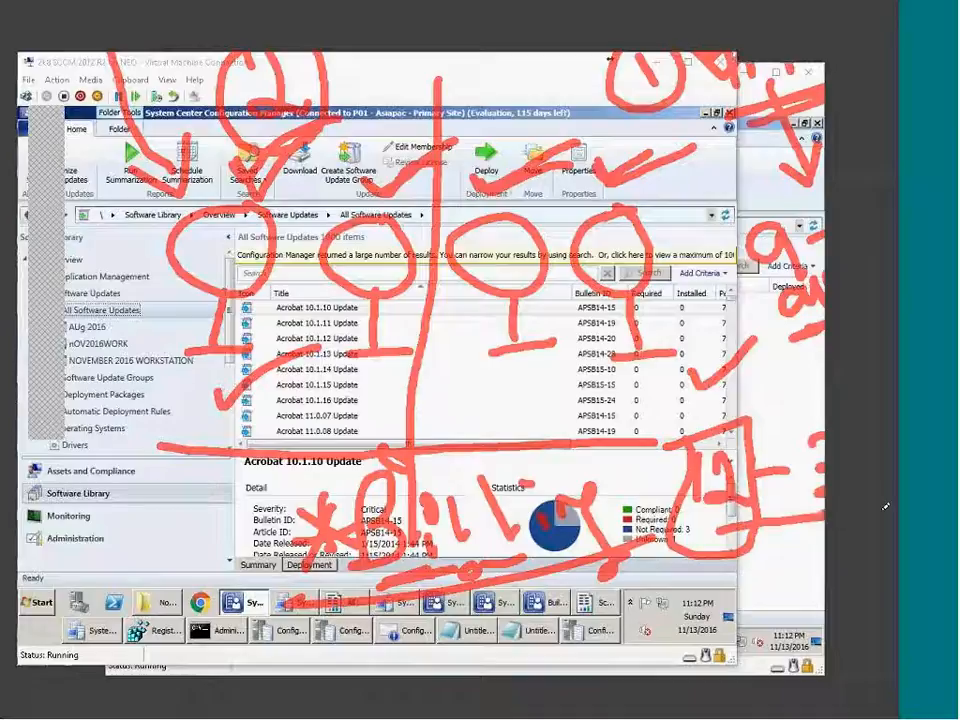
mouse_move(780, 576)
left_mouse_down()
mouse_move(809, 563)
mouse_move(790, 618)
left_mouse_up()
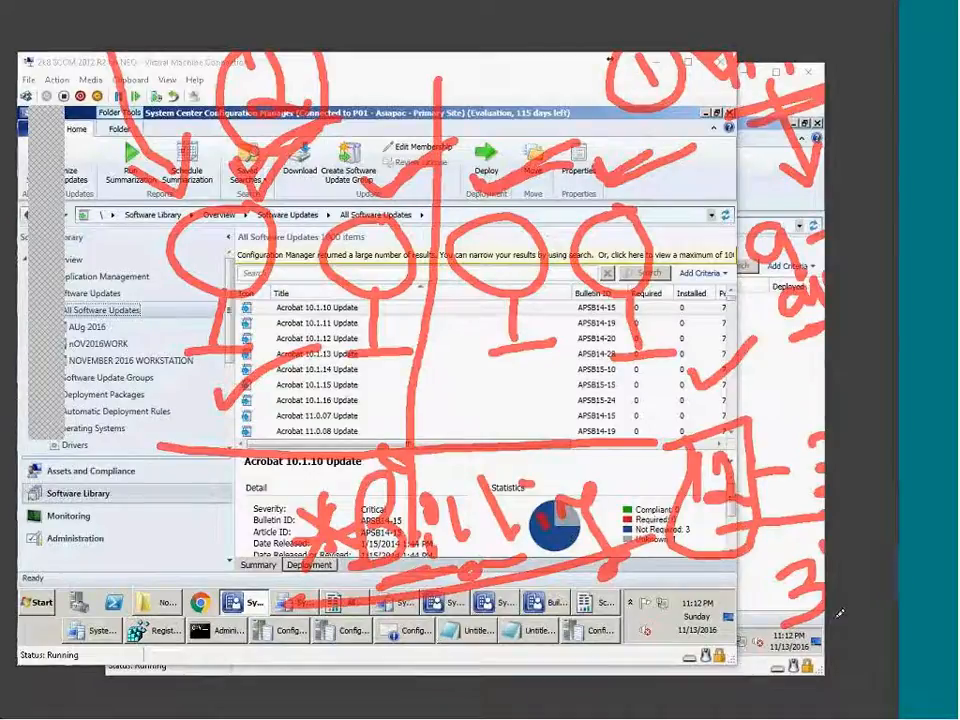
mouse_move(679, 619)
left_mouse_down()
mouse_move(683, 648)
mouse_move(655, 661)
mouse_move(749, 614)
left_mouse_up()
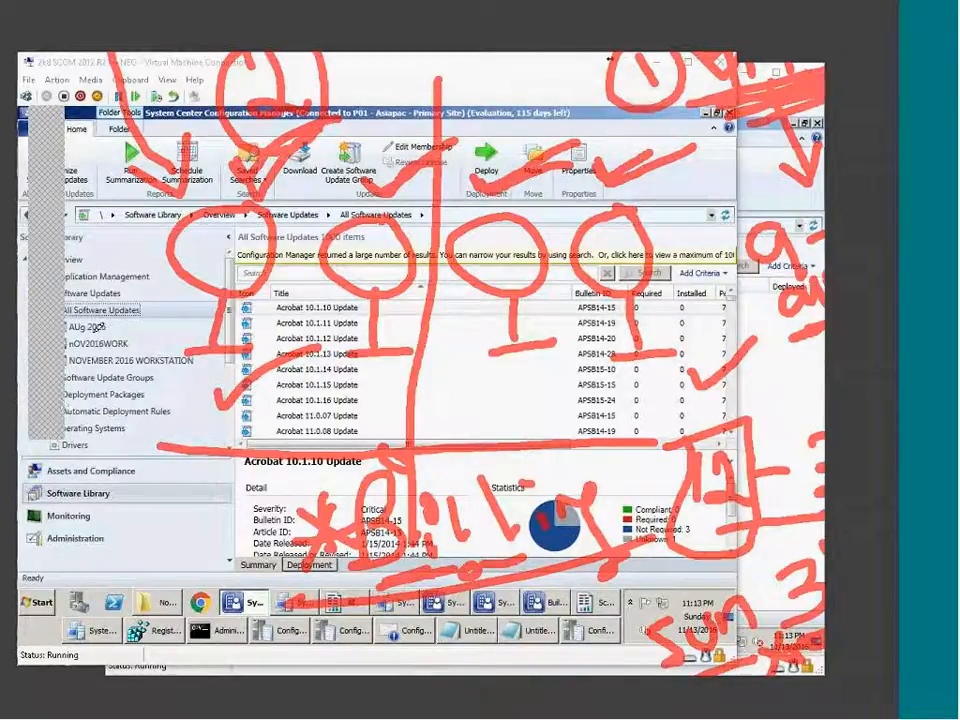
Write red S and U letters over the navigation tree and add strokes down the left side.
left_click_drag(104, 279, 72, 351)
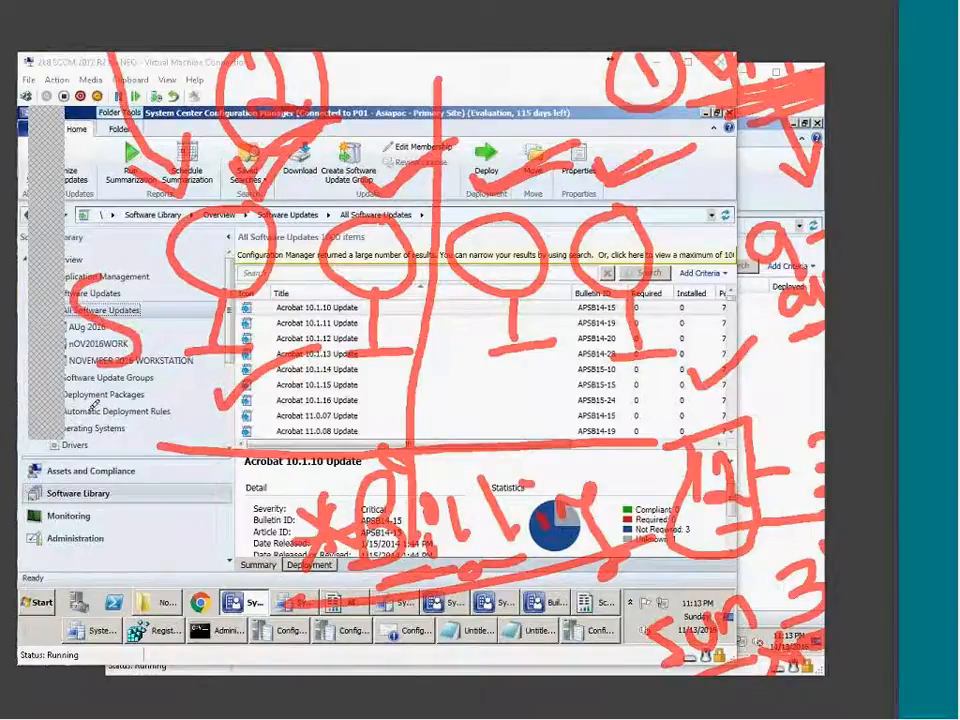
mouse_move(103, 406)
left_mouse_down()
mouse_move(82, 476)
mouse_move(150, 393)
left_mouse_up()
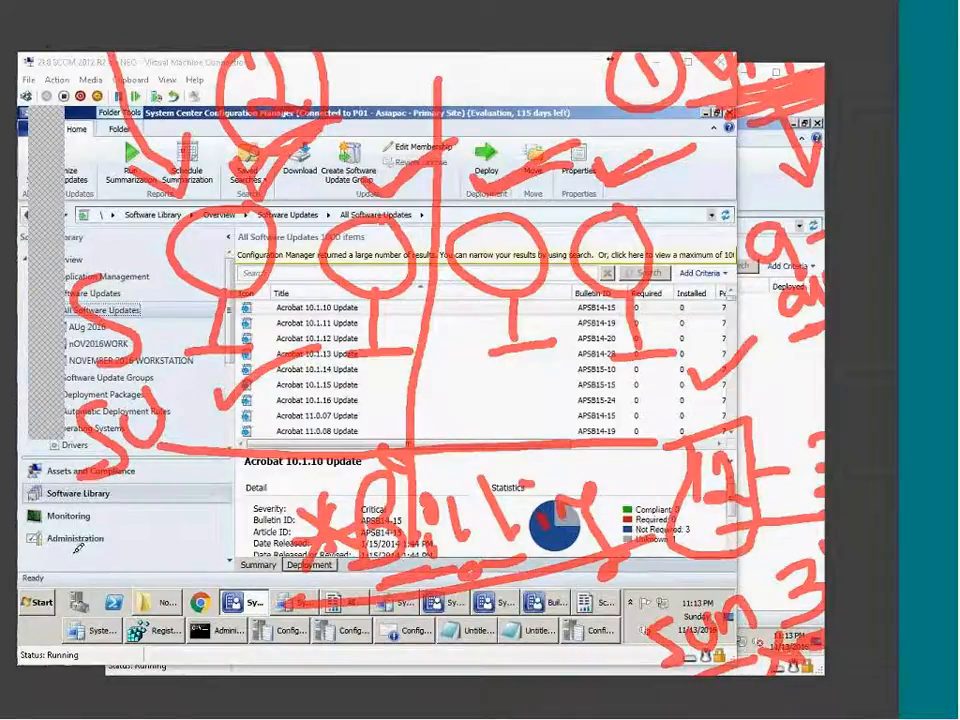
left_click_drag(108, 252, 157, 338)
mouse_move(150, 240)
left_mouse_down()
mouse_move(118, 298)
mouse_move(132, 388)
mouse_move(104, 480)
mouse_move(155, 640)
left_mouse_up()
mouse_move(182, 508)
left_mouse_down()
mouse_move(358, 508)
mouse_move(514, 219)
mouse_move(614, 95)
left_mouse_up()
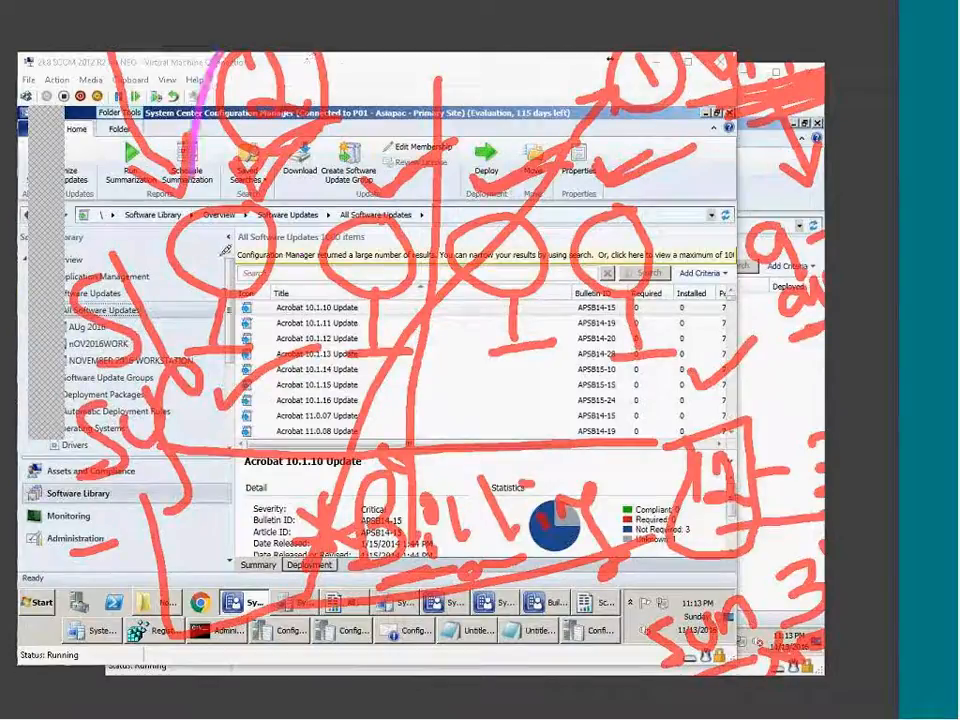
Ring the circled 2 and circled 1 in magenta and draw a magenta arrow at upper right.
left_click_drag(221, 256, 322, 53)
mouse_move(535, 57)
left_mouse_down()
mouse_move(524, 84)
mouse_move(695, 35)
left_mouse_up()
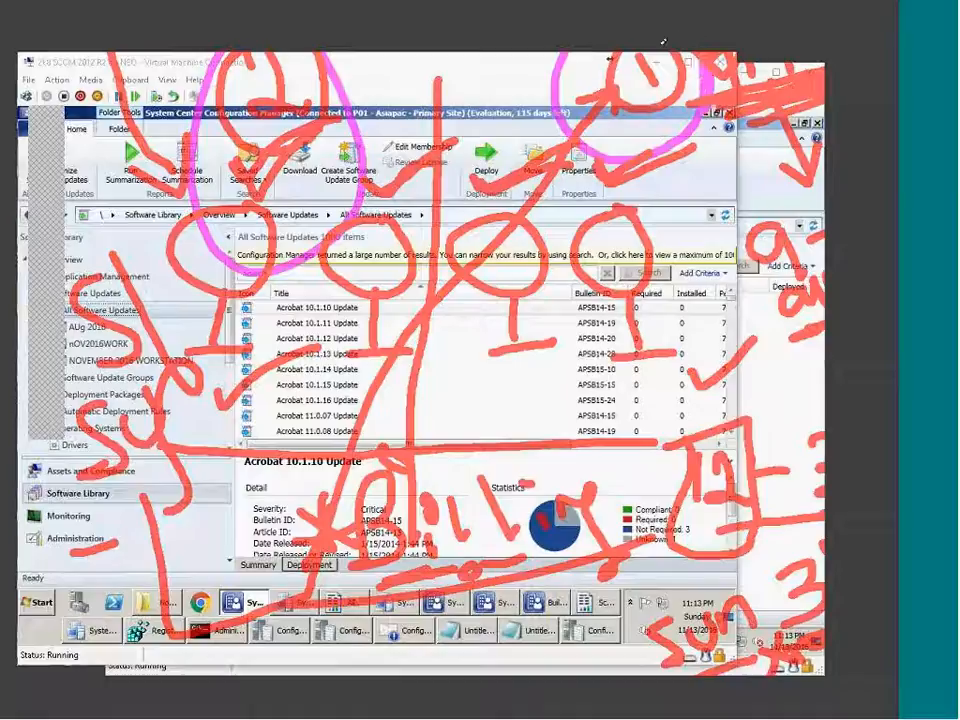
left_click_drag(887, 64, 393, 350)
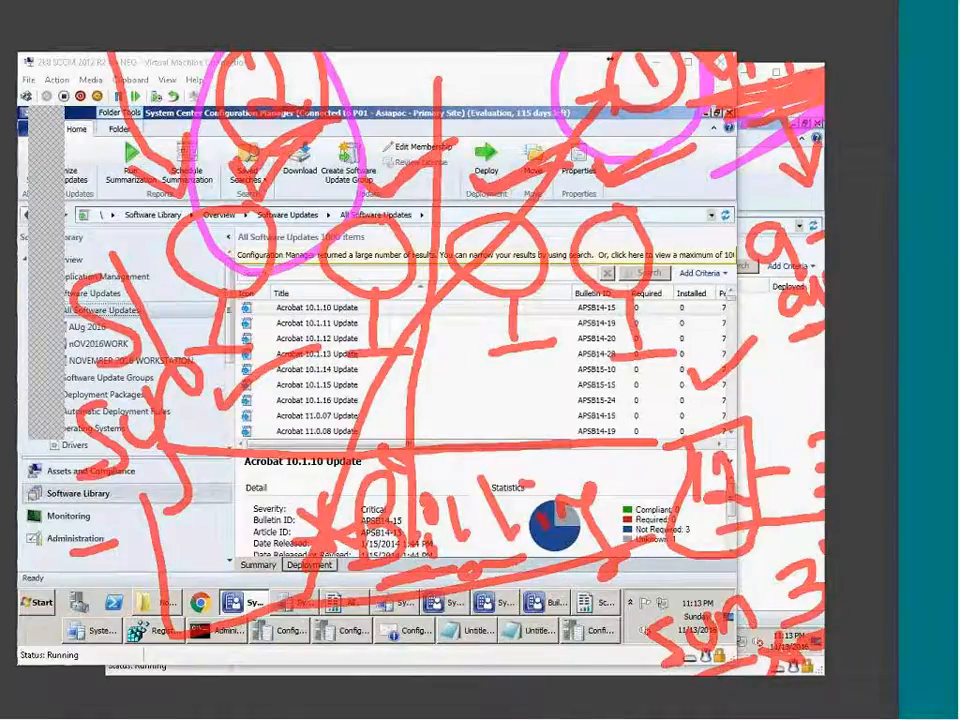
Handwrite 'Call' in blue over the update list.
mouse_move(247, 396)
left_mouse_down()
mouse_move(259, 441)
mouse_move(284, 428)
left_mouse_up()
left_click_drag(270, 352, 297, 406)
mouse_move(288, 334)
left_mouse_down()
mouse_move(321, 386)
mouse_move(362, 373)
left_mouse_up()
mouse_move(374, 295)
left_mouse_down()
mouse_move(362, 334)
mouse_move(388, 322)
left_mouse_up()
mouse_move(371, 190)
left_mouse_down()
mouse_move(401, 262)
mouse_move(407, 216)
left_mouse_up()
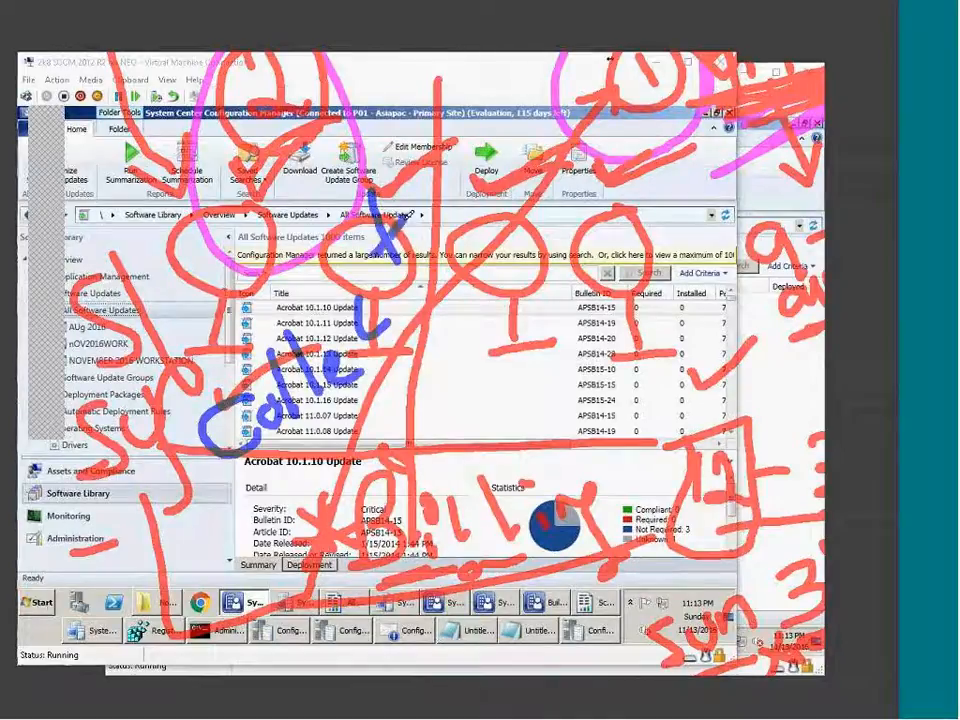
Write 'Cll' in blue over Bulletin ID, then clear all pen annotations.
mouse_move(590, 366)
left_mouse_down()
mouse_move(566, 392)
mouse_move(600, 406)
left_mouse_up()
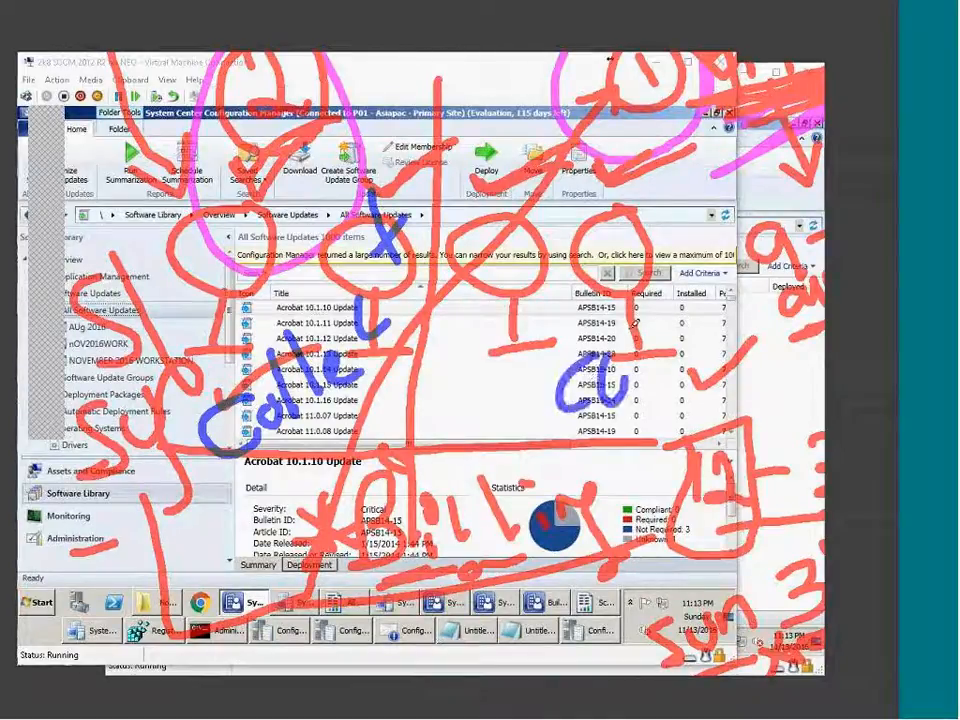
left_click_drag(630, 290, 638, 358)
left_click_drag(652, 286, 660, 350)
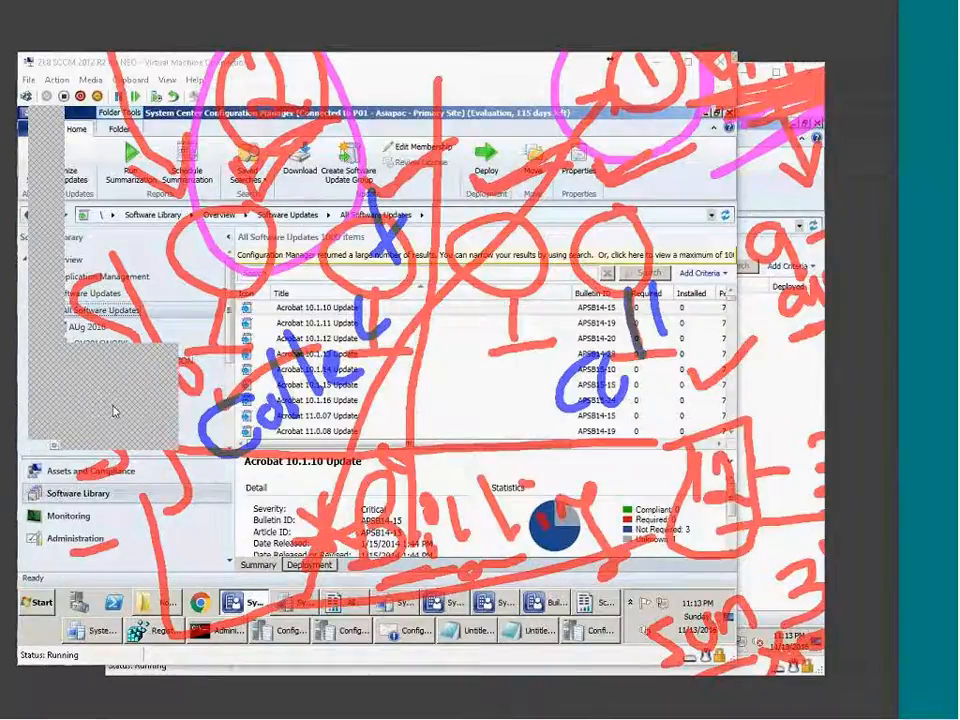
key("Escape")
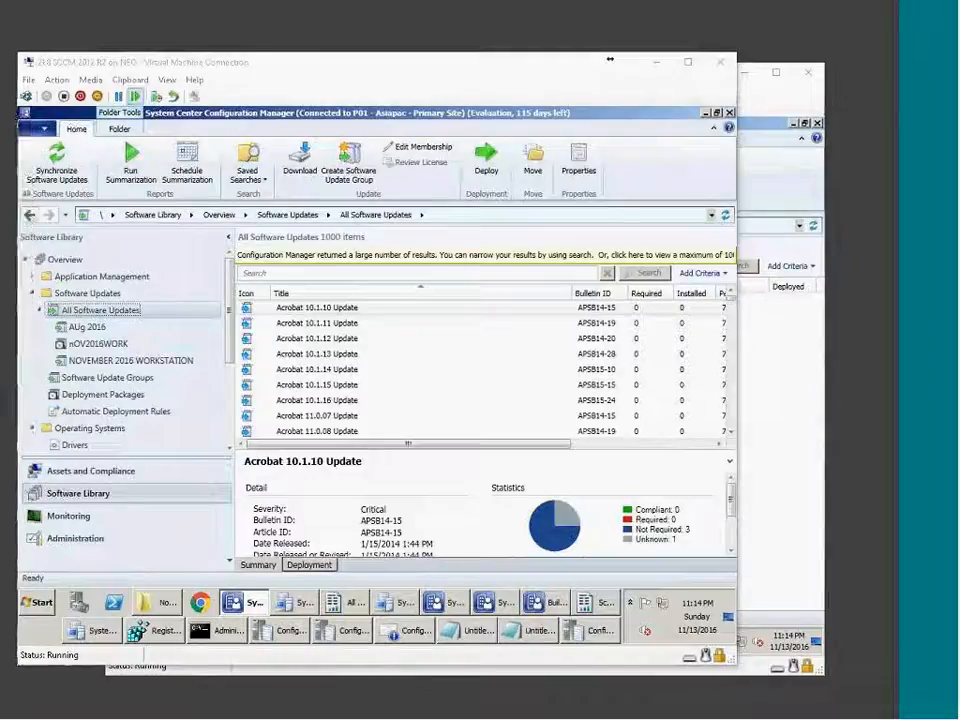
Switch to Assets and Compliance and browse the Silverlight UAT test and 5.1.50901.0 collections.
left_click_drag(609, 59, 666, 54)
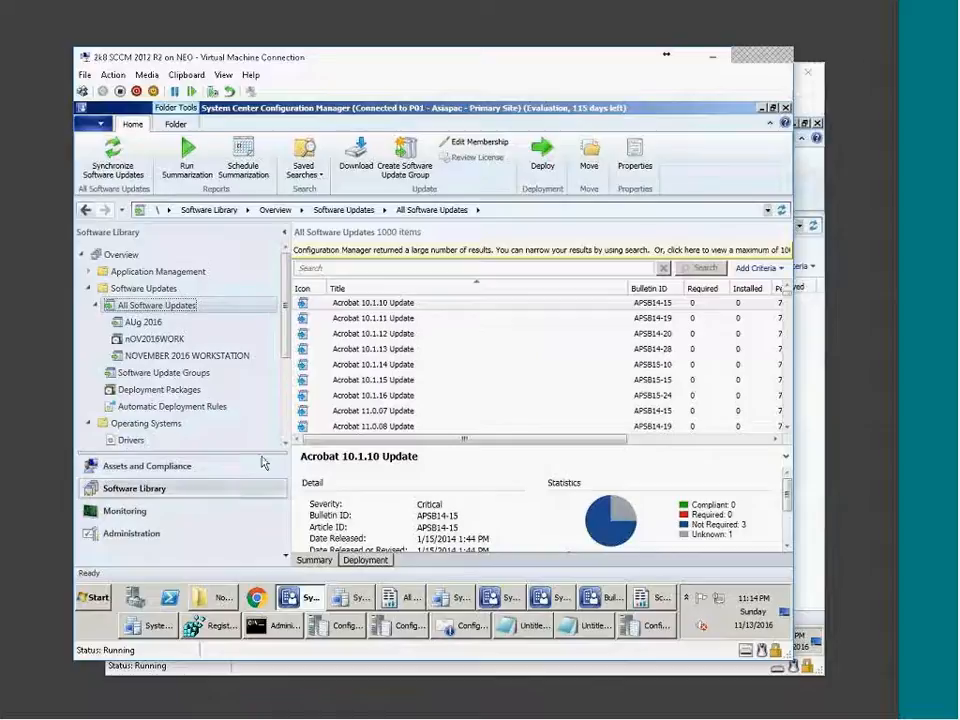
left_click(89, 289)
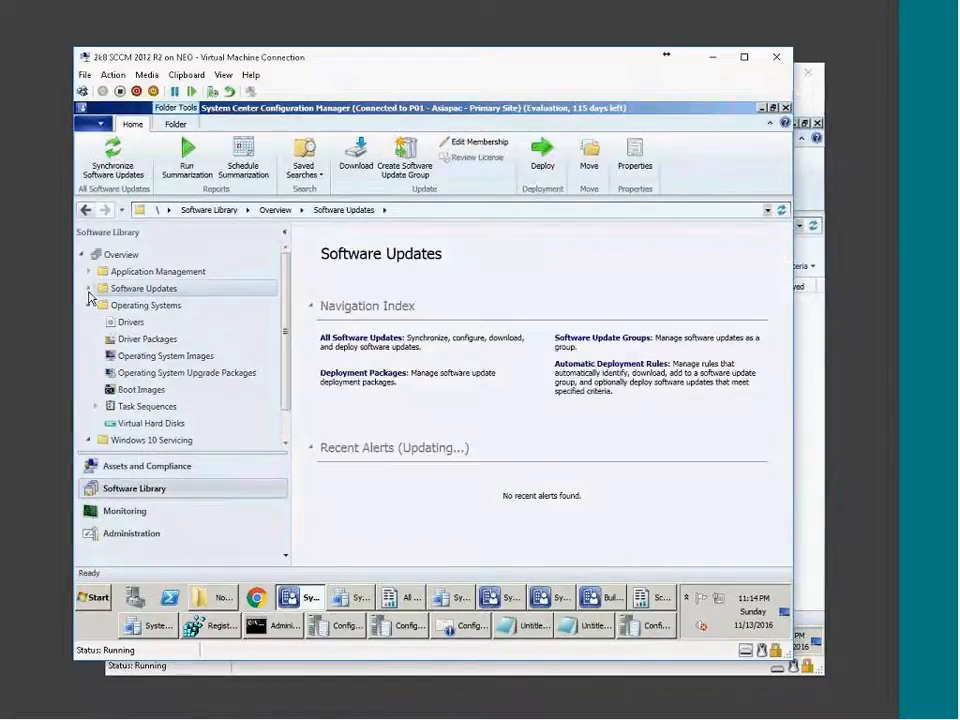
left_click(141, 470)
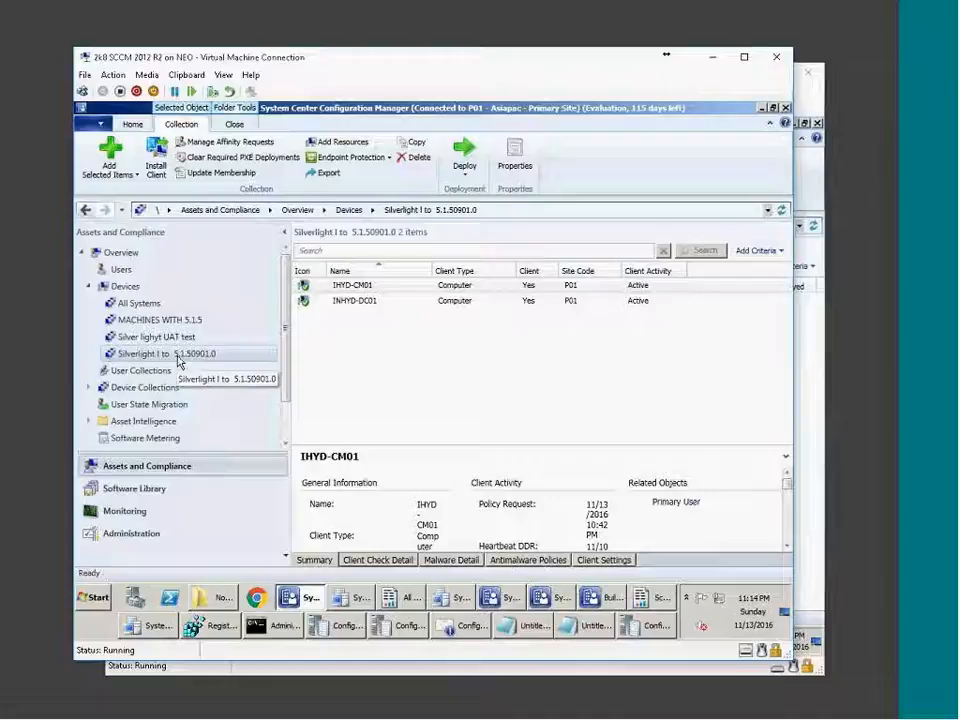
left_click(152, 339)
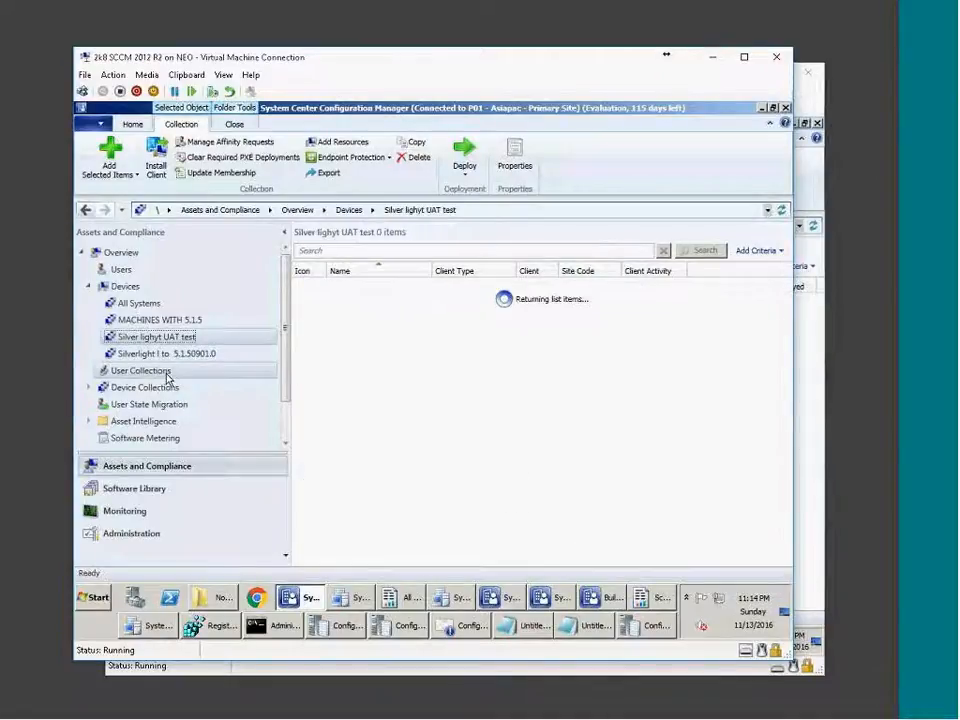
left_click(160, 355)
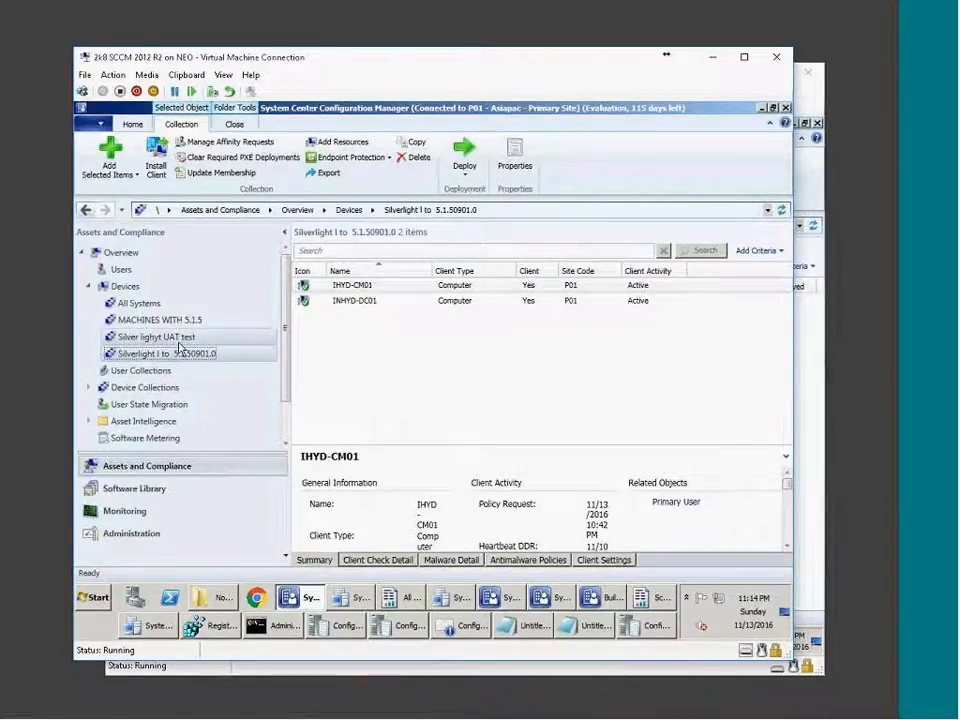
left_click(180, 338)
left_click(143, 388)
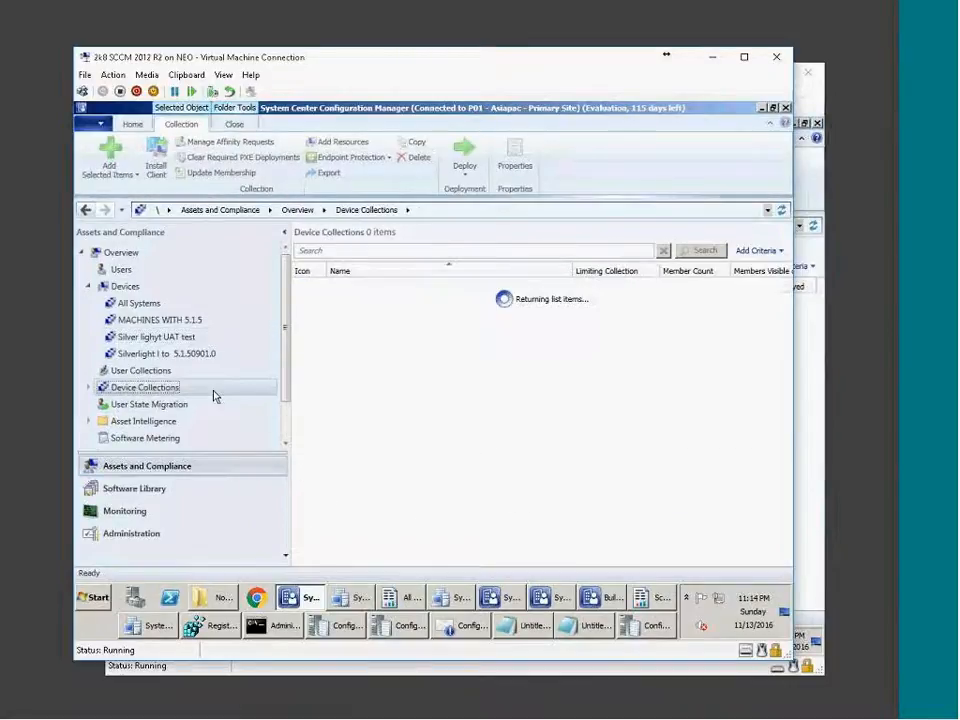
Expand the device collection folders and OSD to list the collections in cLIENT uPGRADE.
left_click(90, 389)
left_click(134, 439)
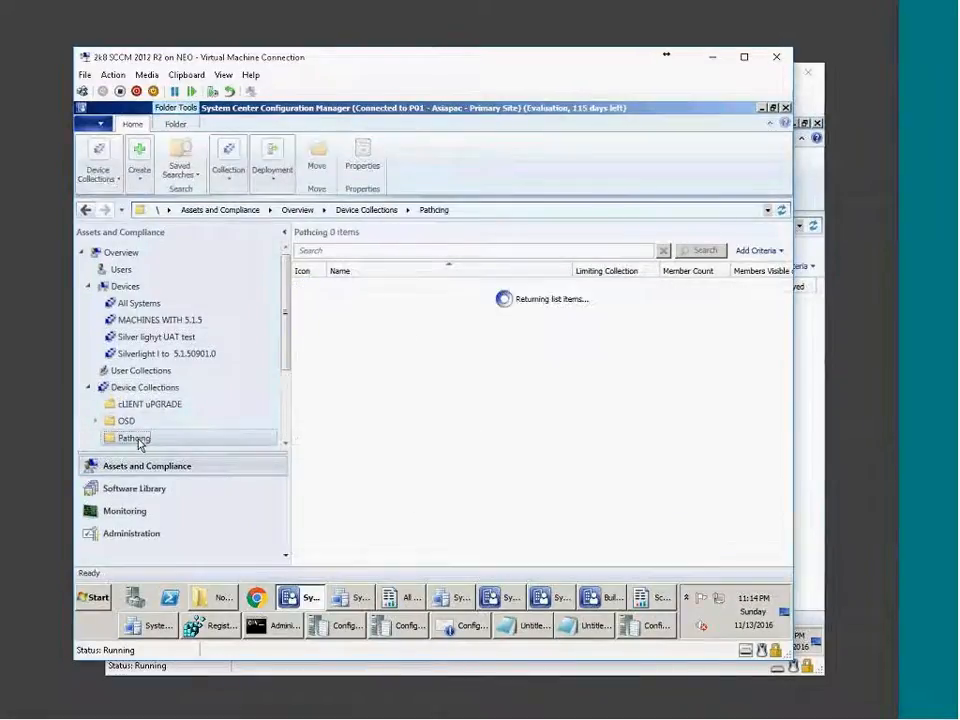
scroll(150, 430, "down", 3)
scroll(143, 403, "up", 1)
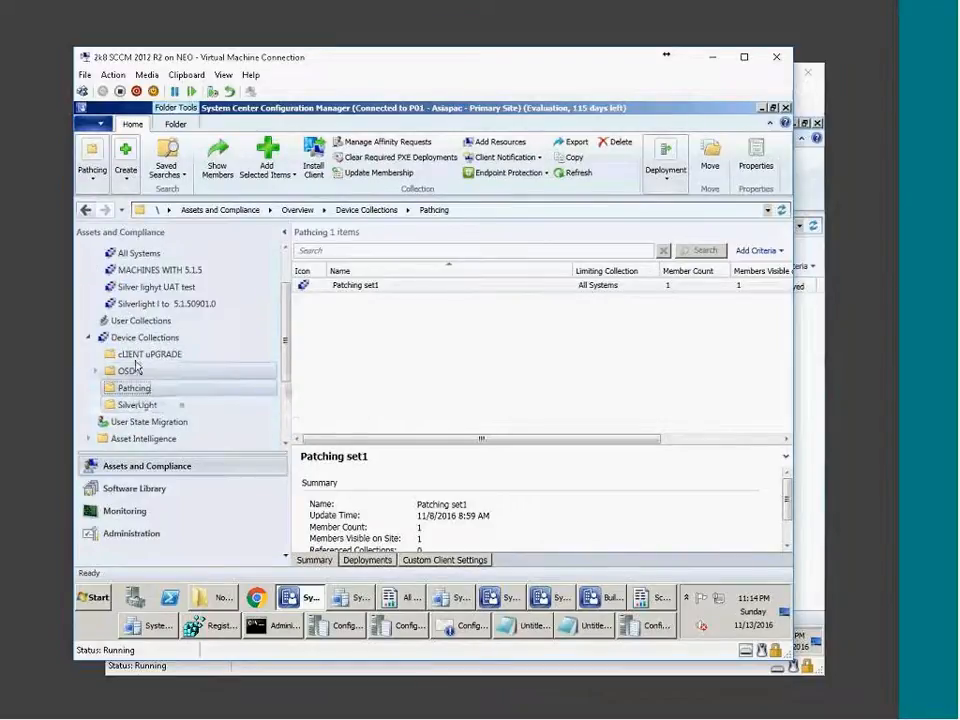
left_click(95, 371)
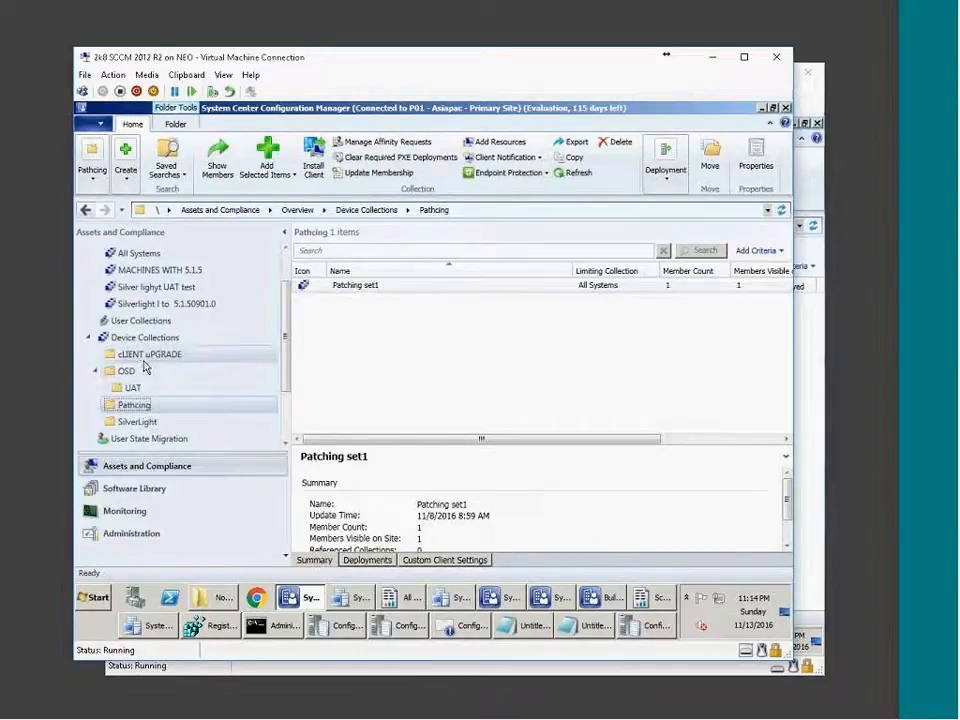
left_click(145, 357)
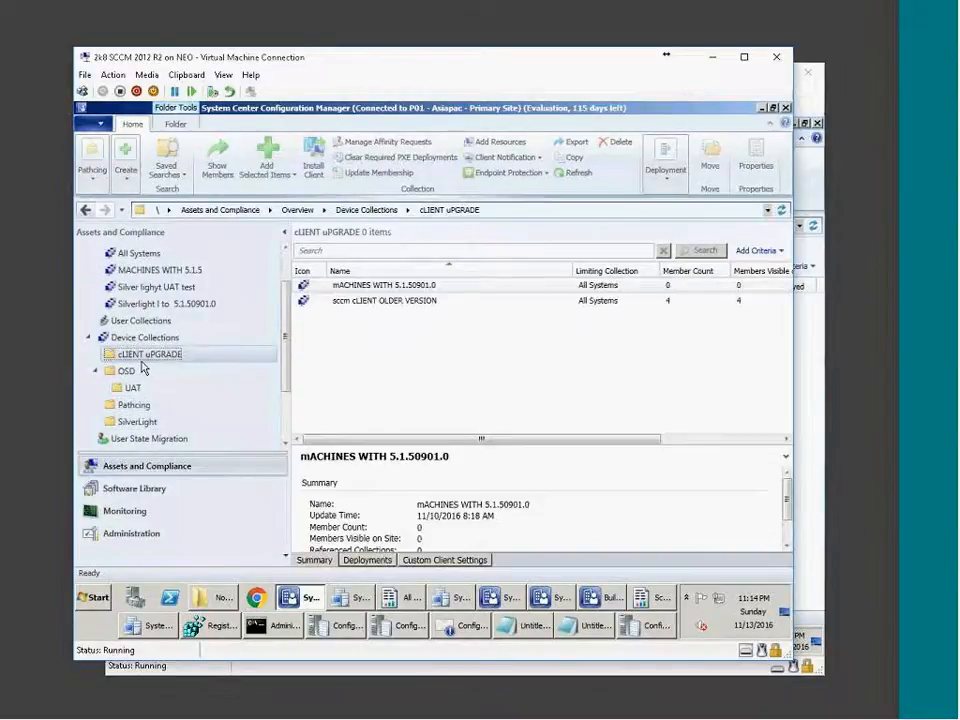
Open mACHINES WITH 5.1.50901.0 properties and start a new schedule on the Maintenance Windows tab.
left_click(408, 303)
right_click(362, 288)
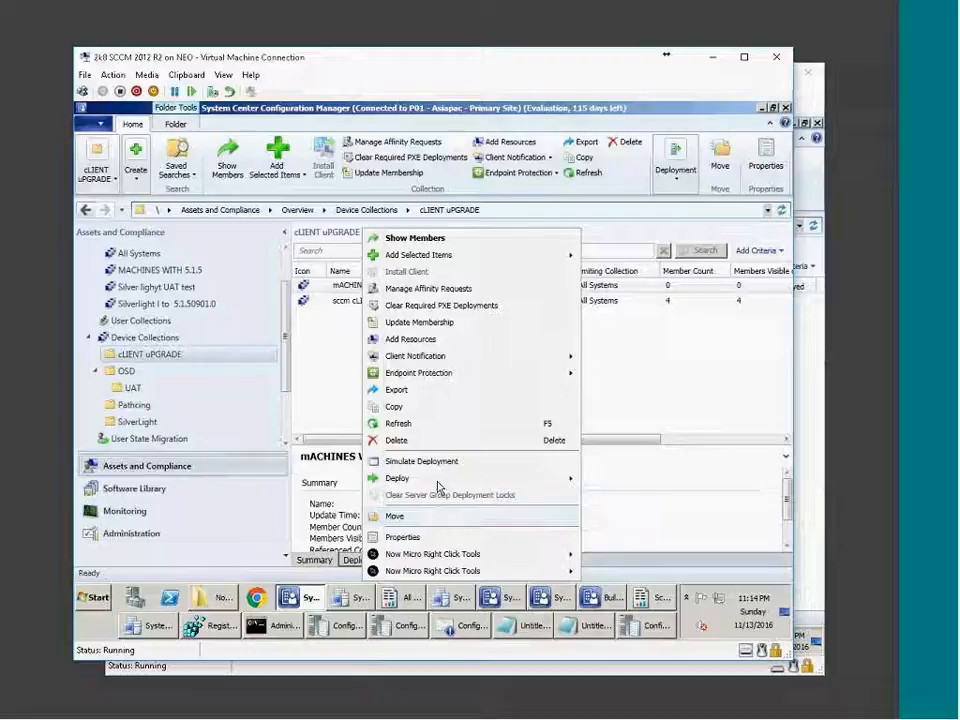
left_click(430, 541)
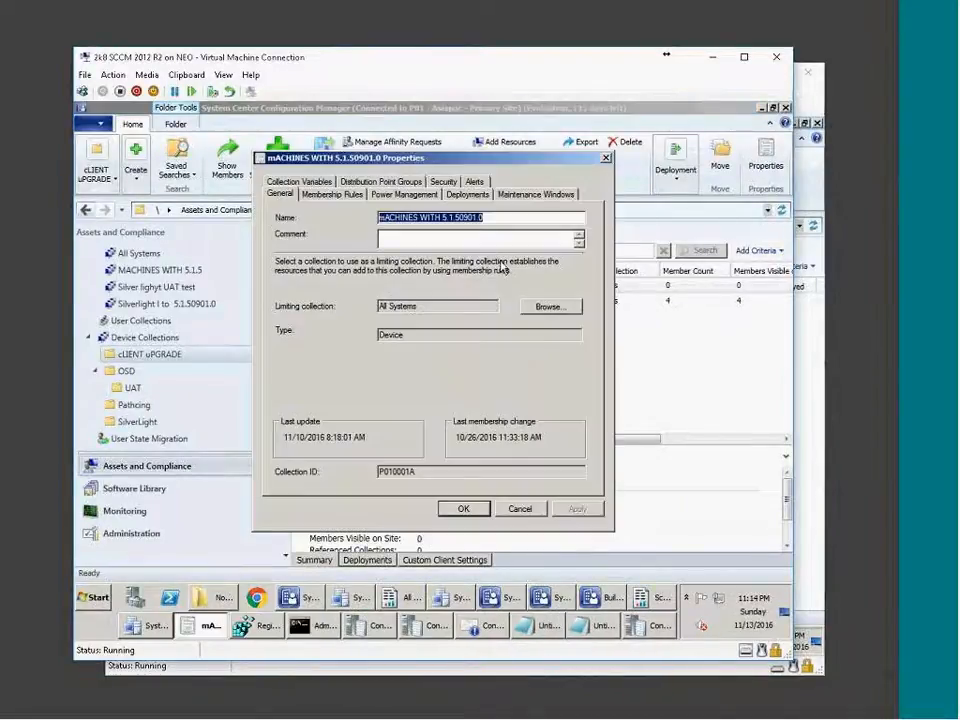
left_click(540, 196)
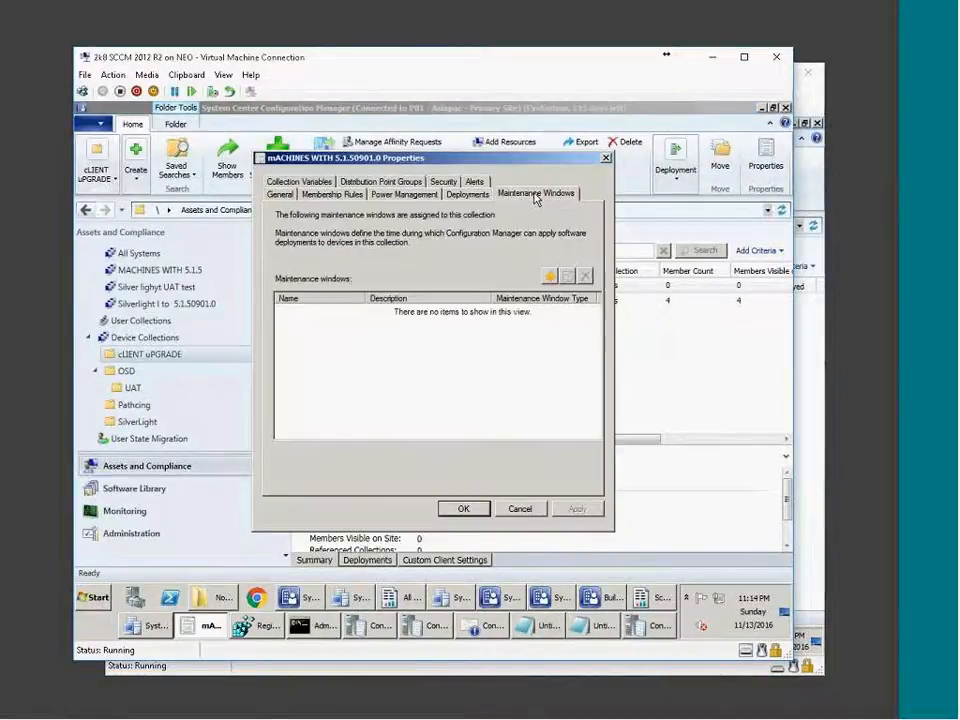
left_click(549, 276)
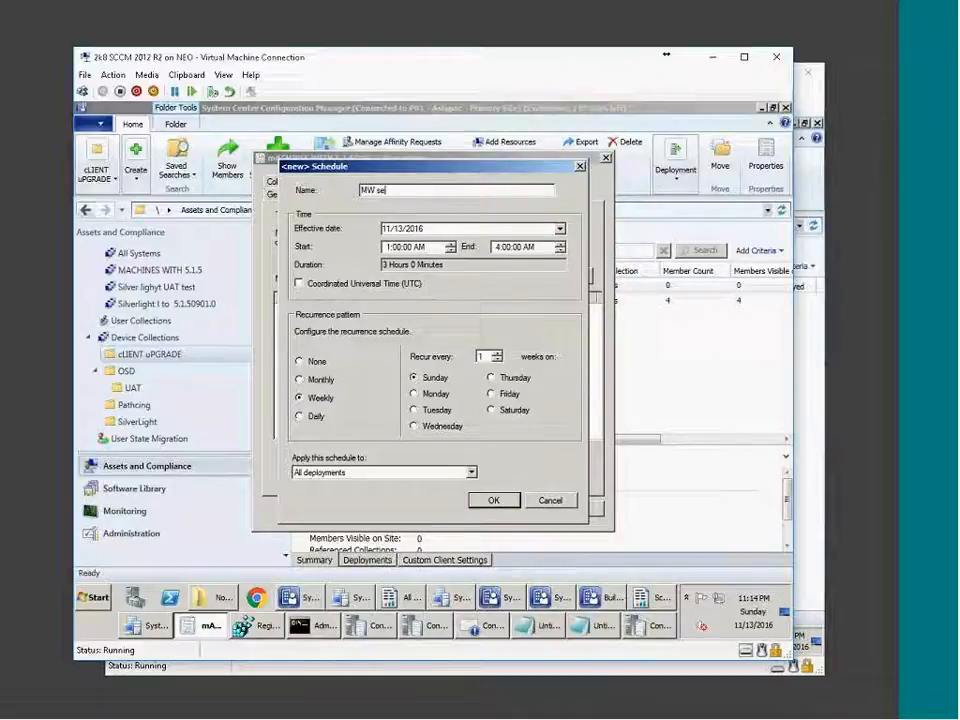
Name the maintenance window 'MW set 1' with effective date 11/20/2016 and save it.
type("1")
left_click(561, 231)
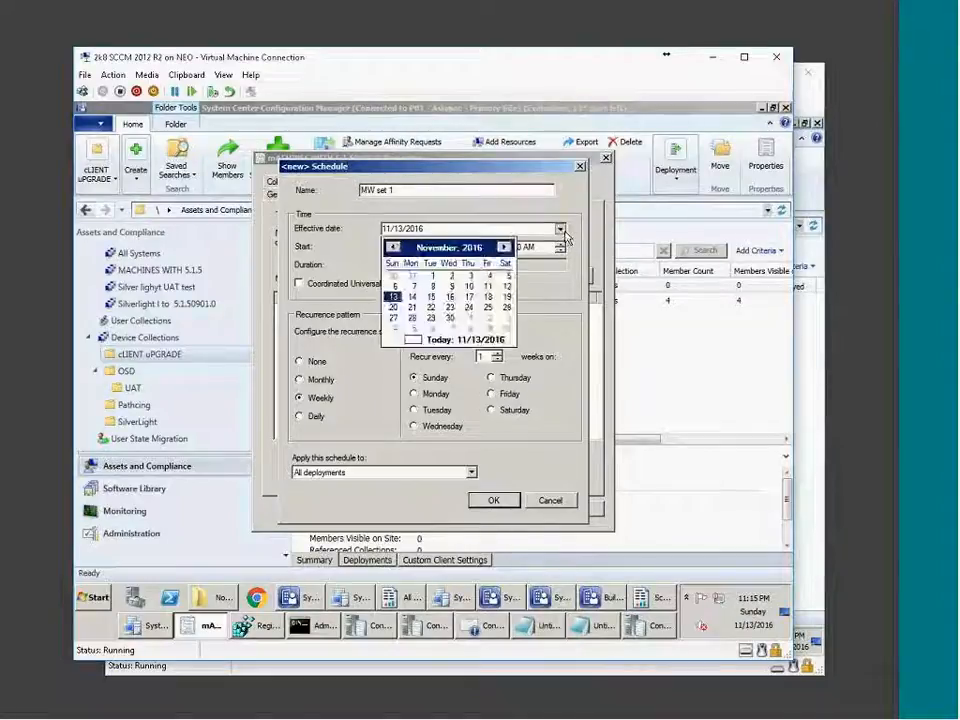
left_click(393, 308)
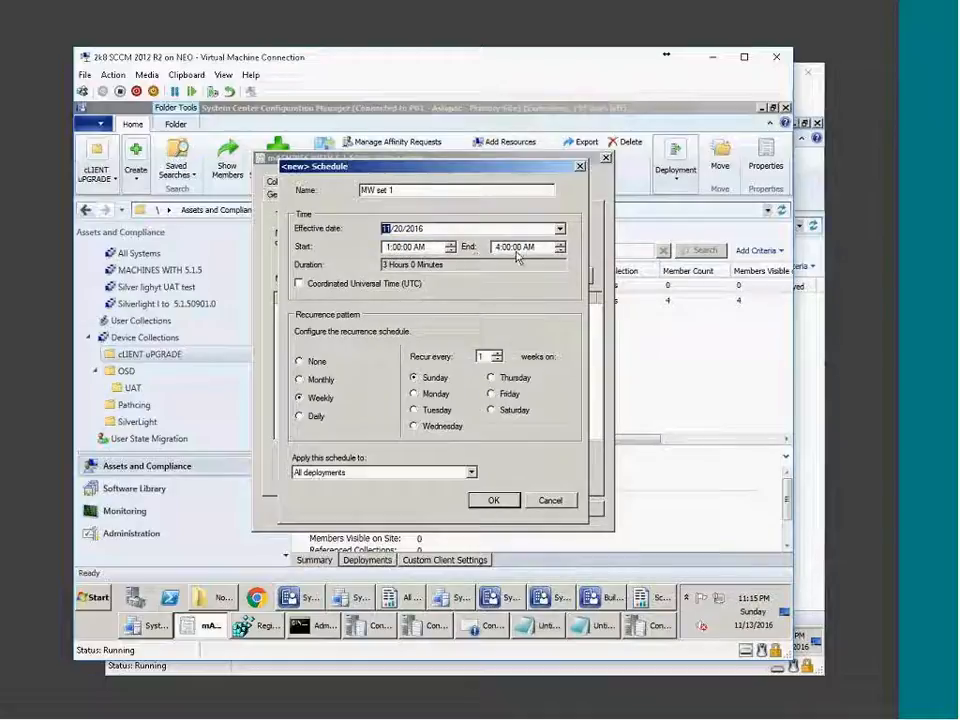
left_click(493, 501)
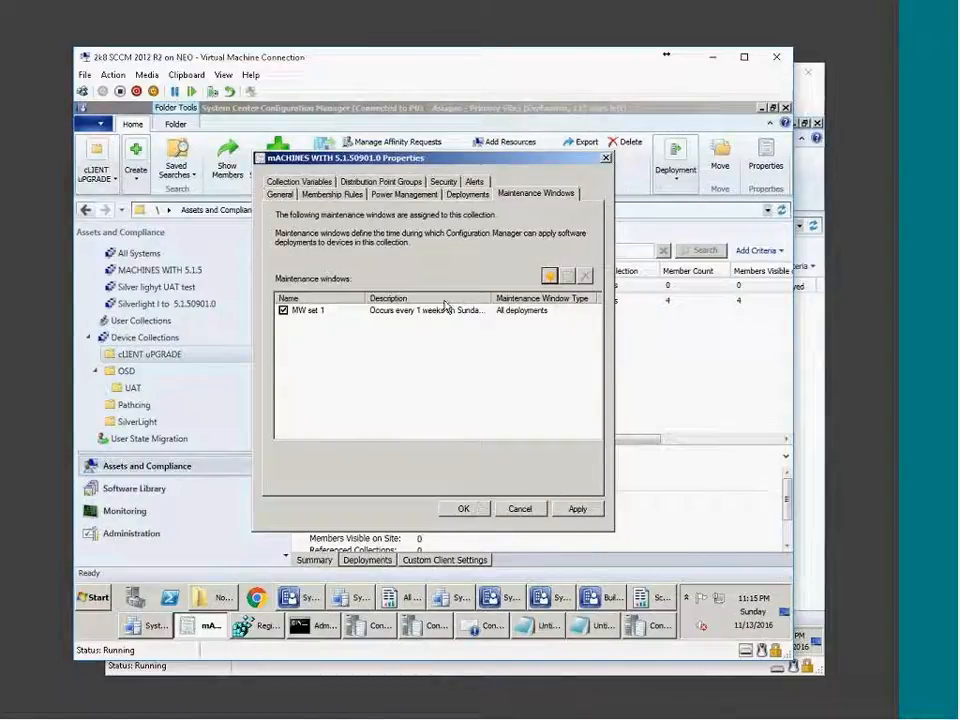
Edit MW set 1 to recurrence None, confirm, and save the collection properties.
left_click(505, 312)
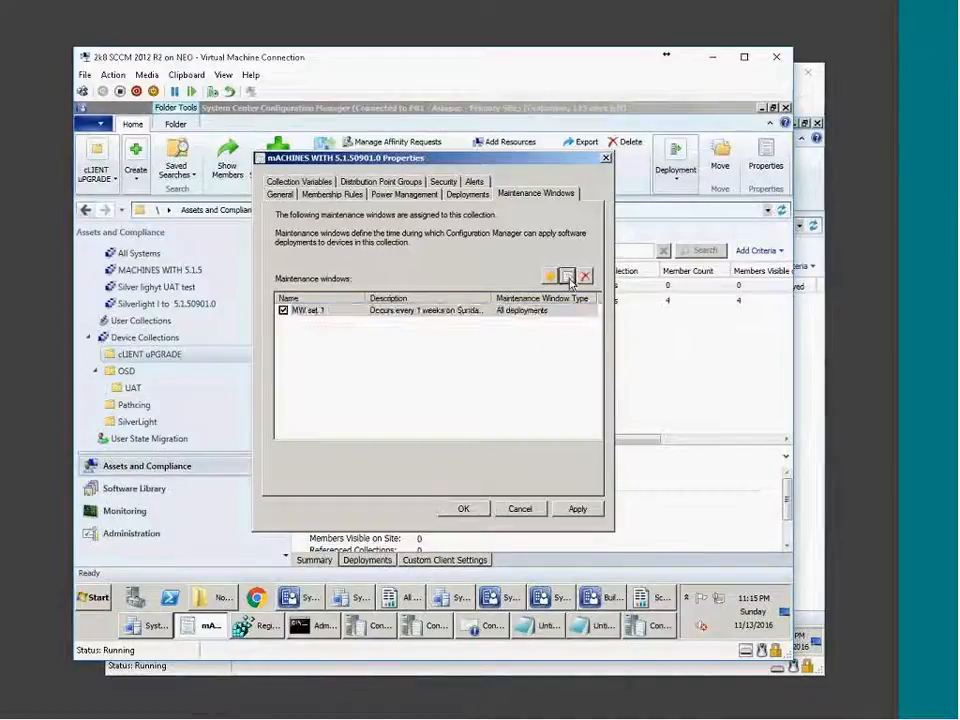
left_click(567, 277)
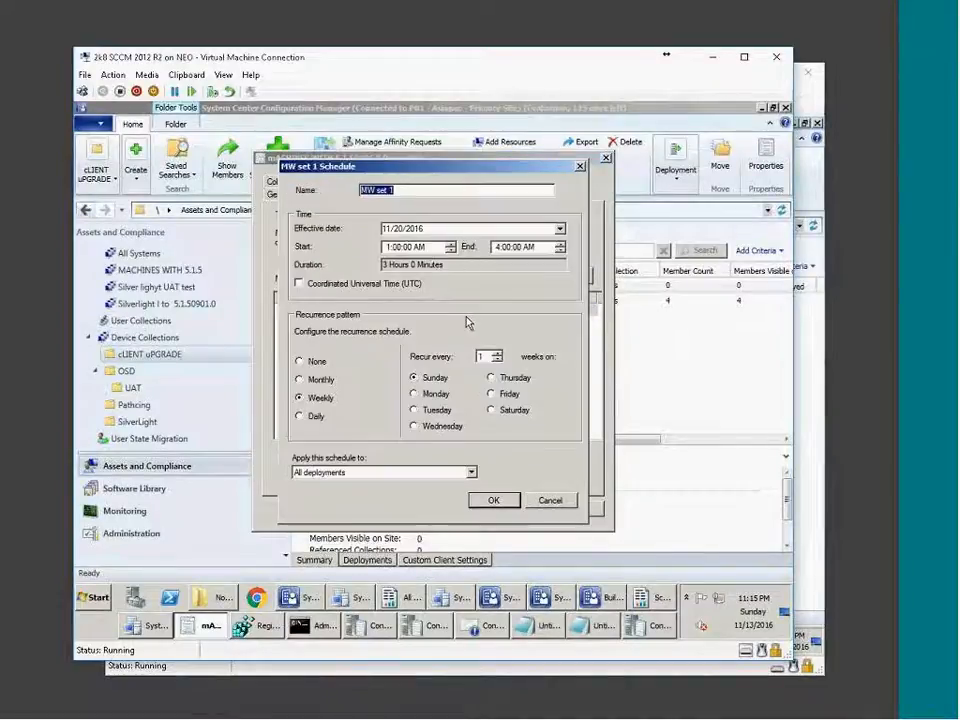
left_click(298, 361)
left_click(493, 502)
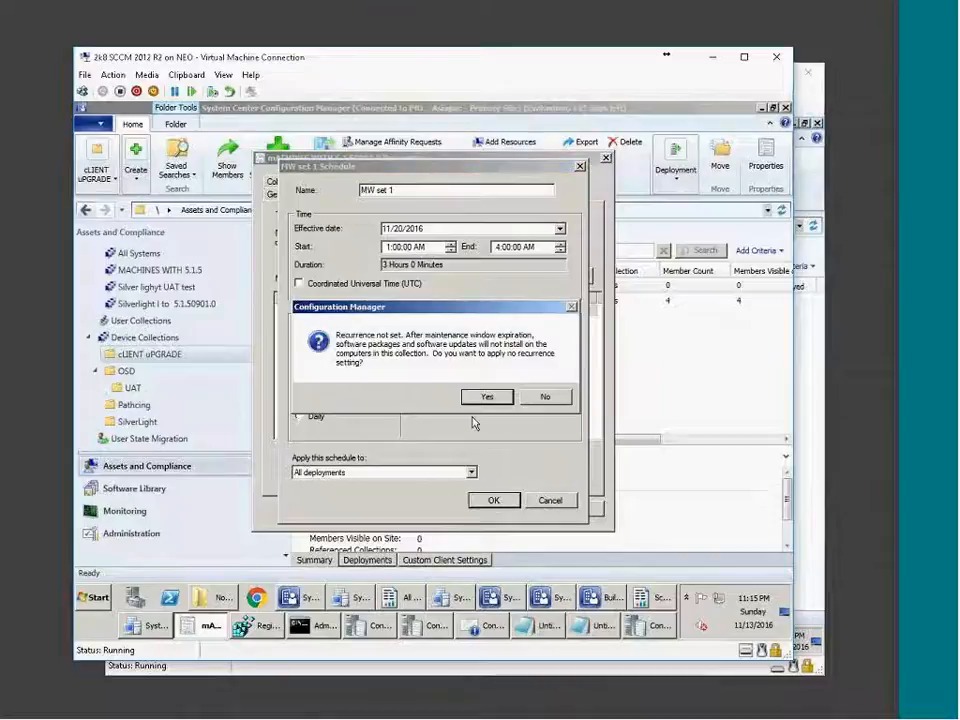
left_click(489, 397)
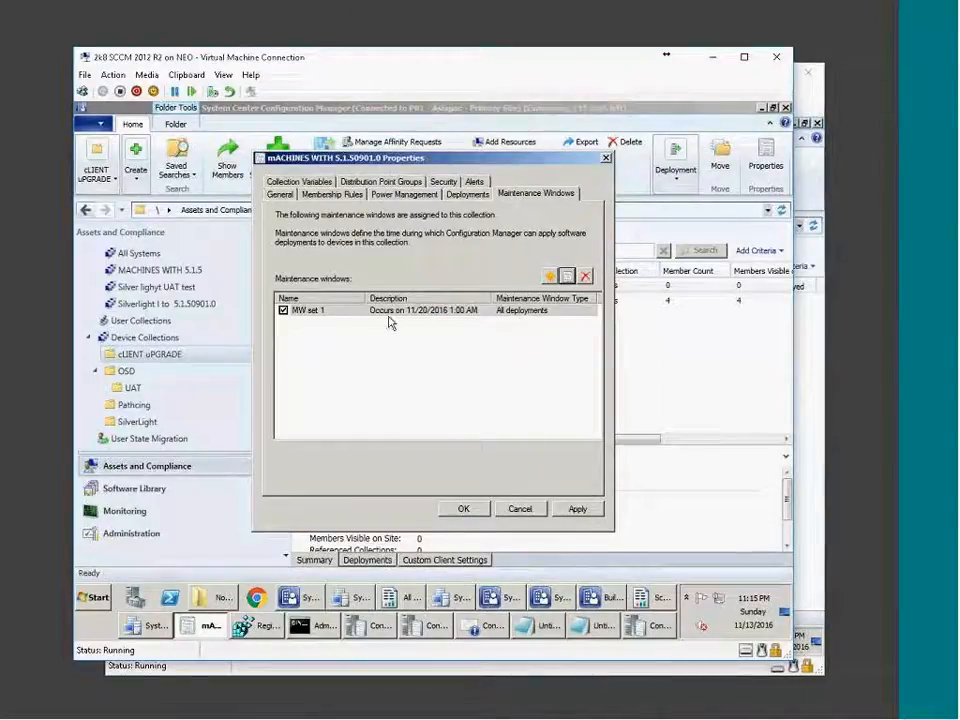
double_click(460, 310)
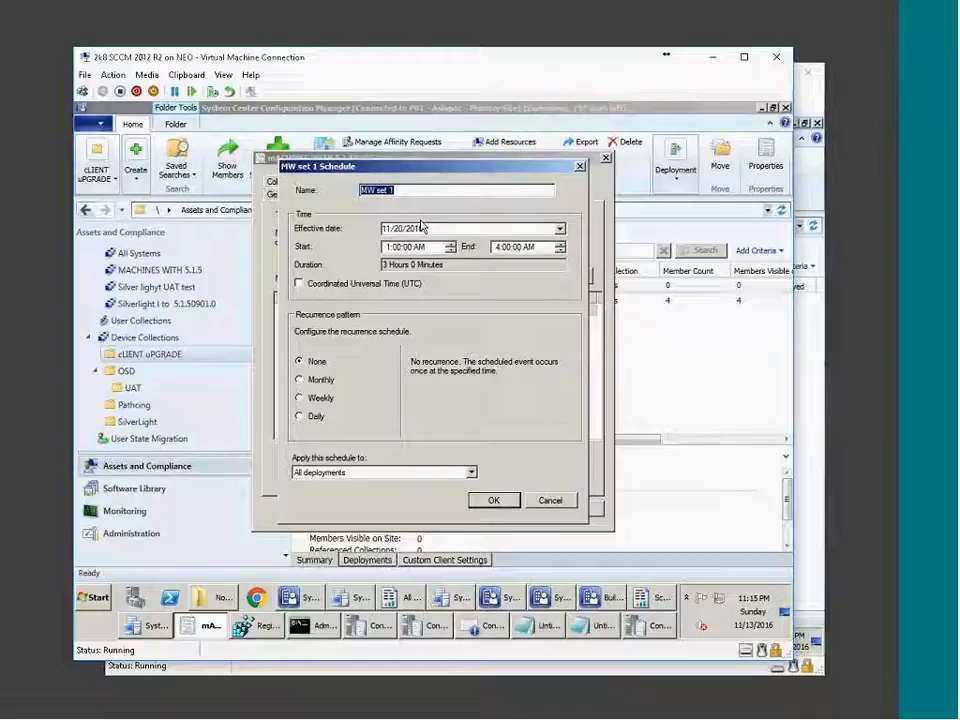
left_click(495, 500)
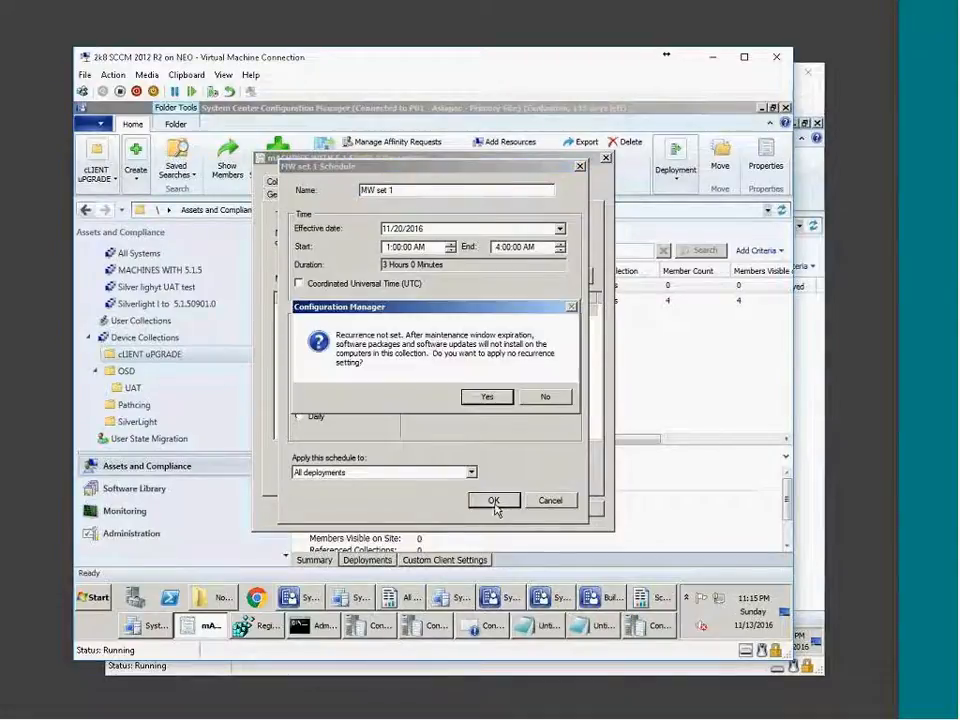
left_click(484, 396)
left_click(464, 508)
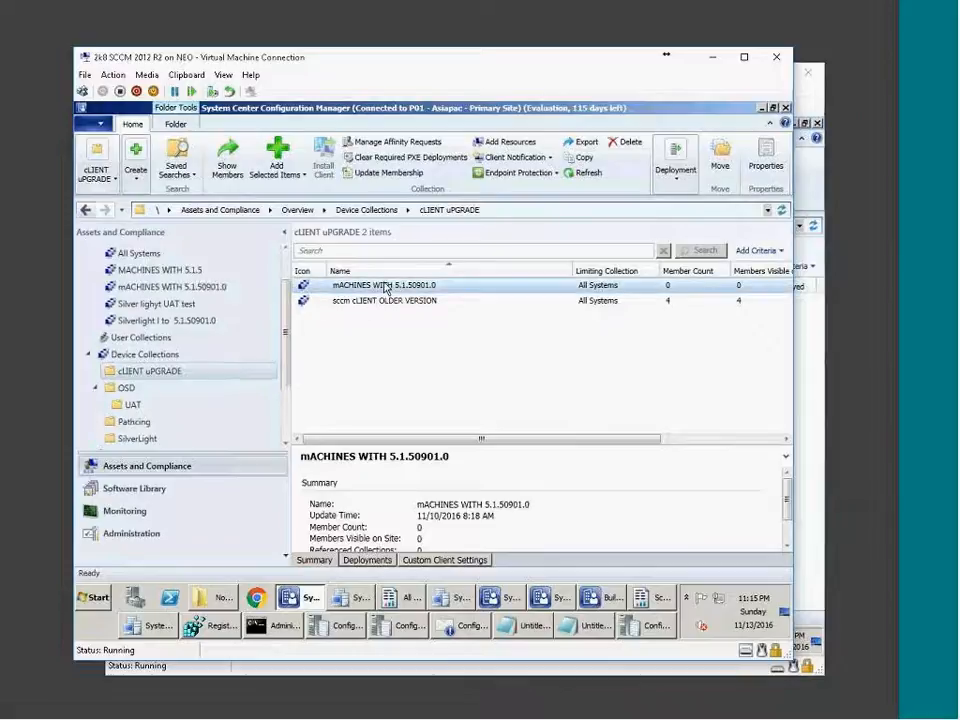
Browse the UAT, SilverLight and Patching folders and return to cLIENT uPGRADE.
double_click(384, 286)
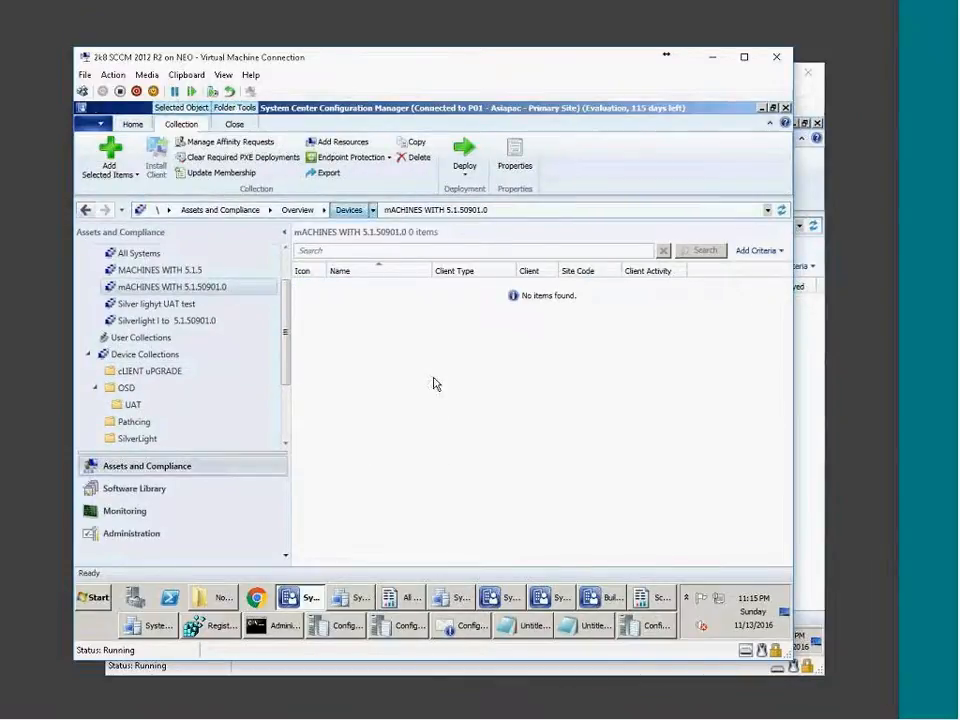
left_click(134, 405)
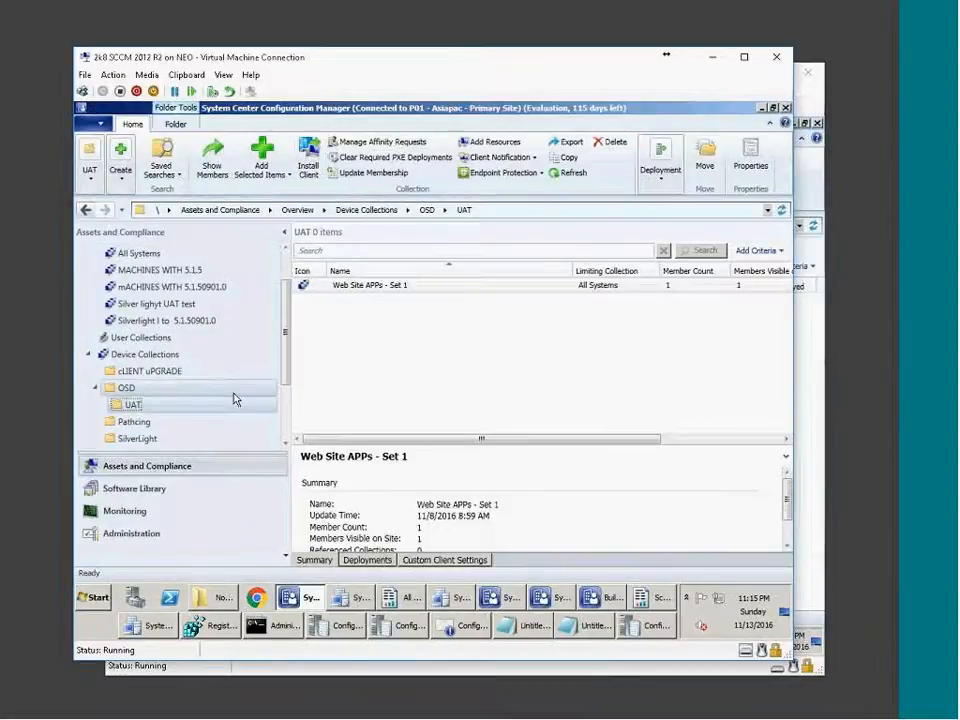
left_click(145, 438)
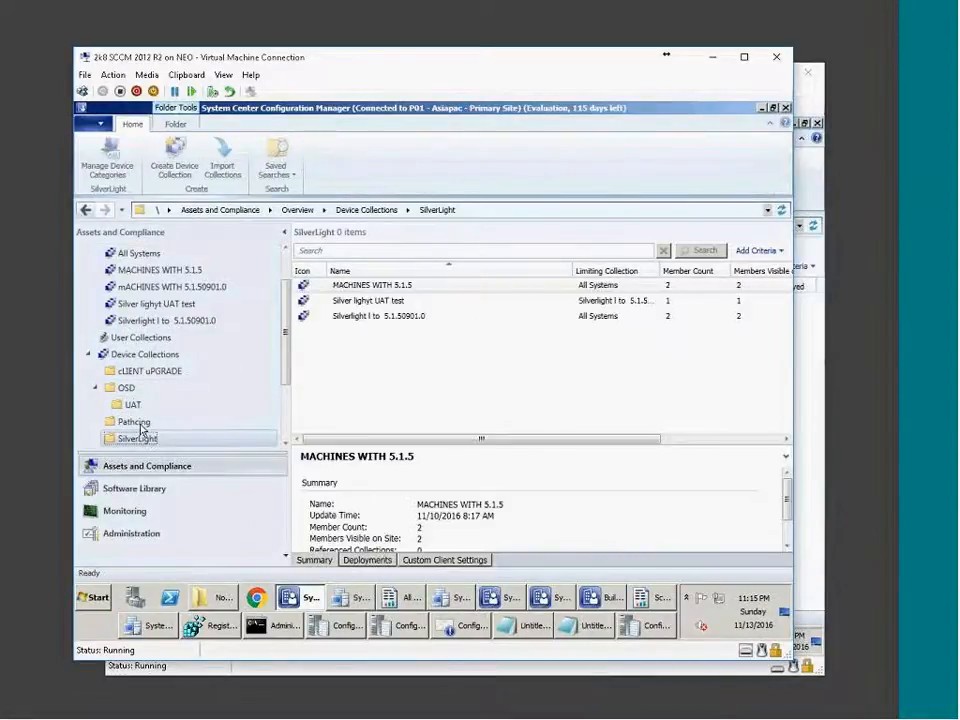
left_click(135, 422)
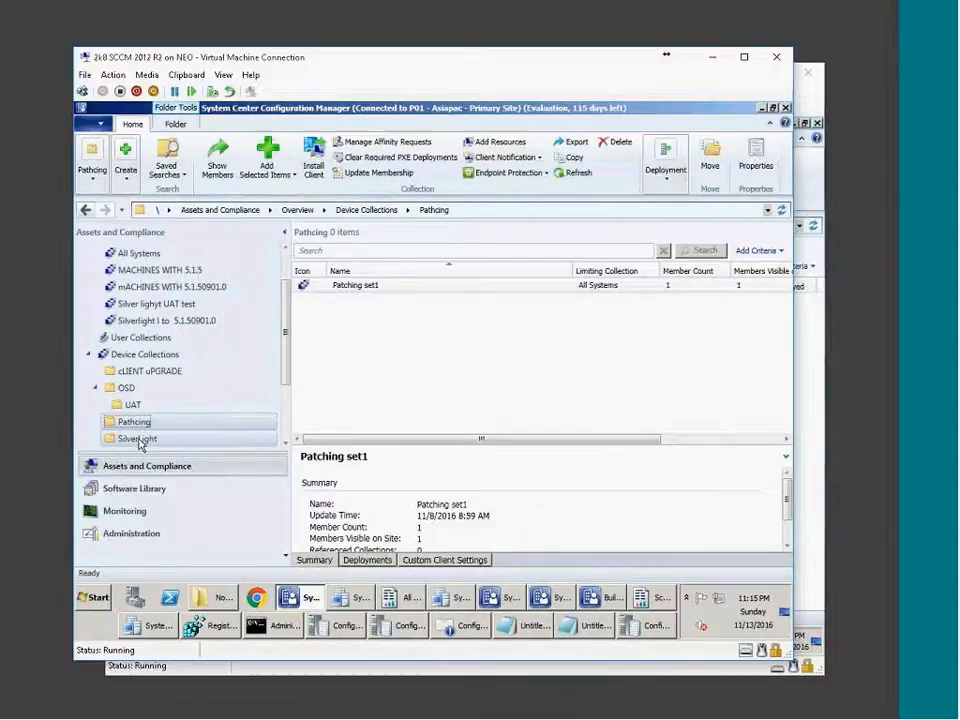
left_click(148, 371)
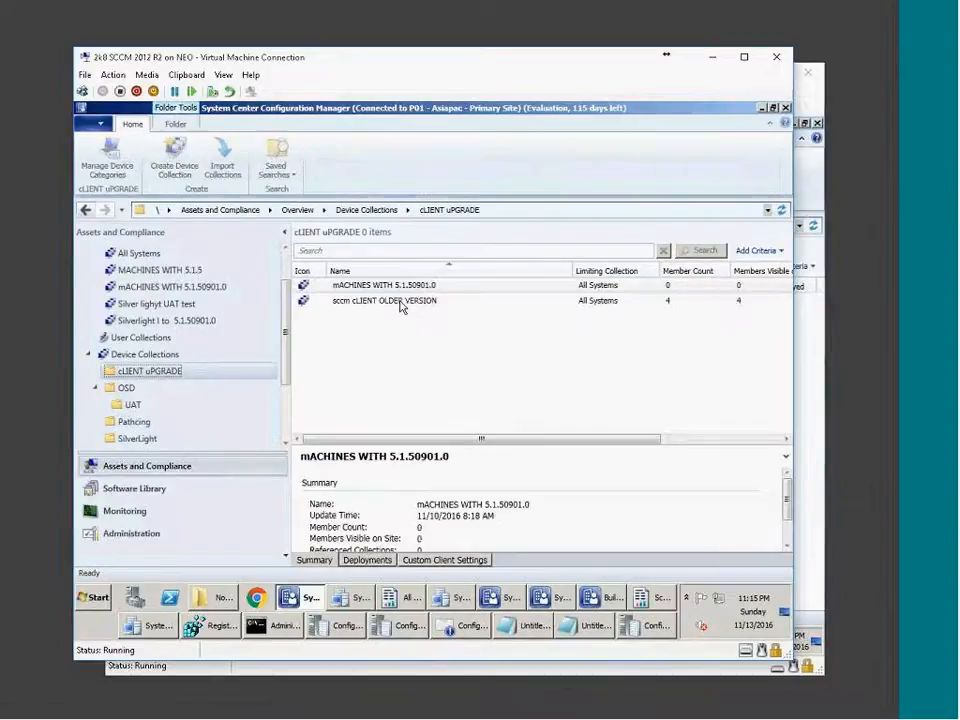
Open the Maintenance Windows tab in sccm cLIENT OLDER VERSION's properties.
left_click(400, 301)
right_click(400, 302)
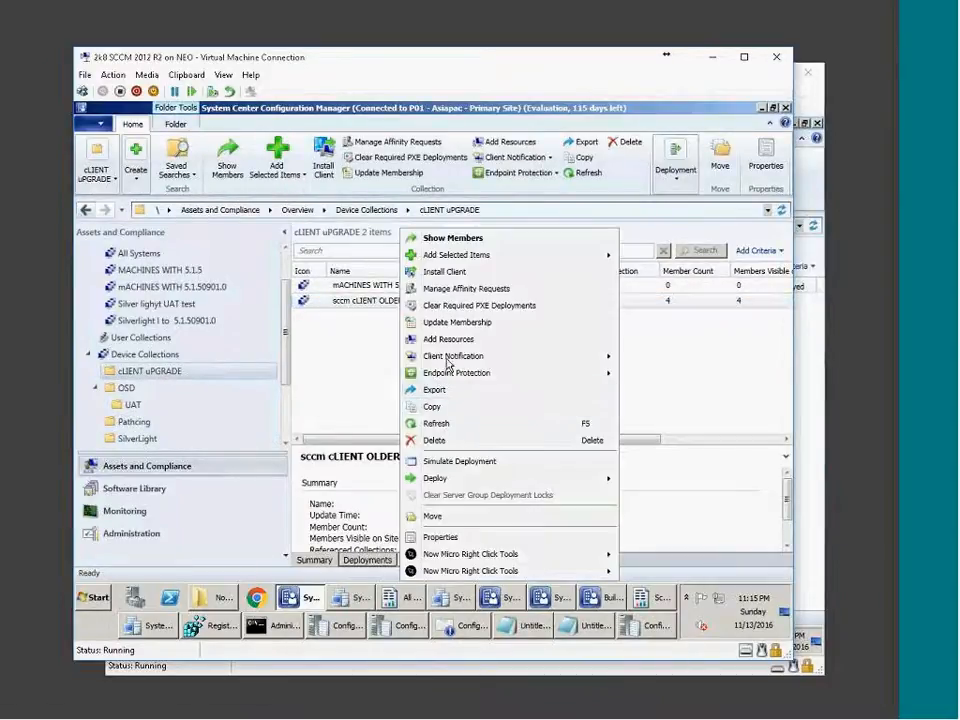
left_click(440, 537)
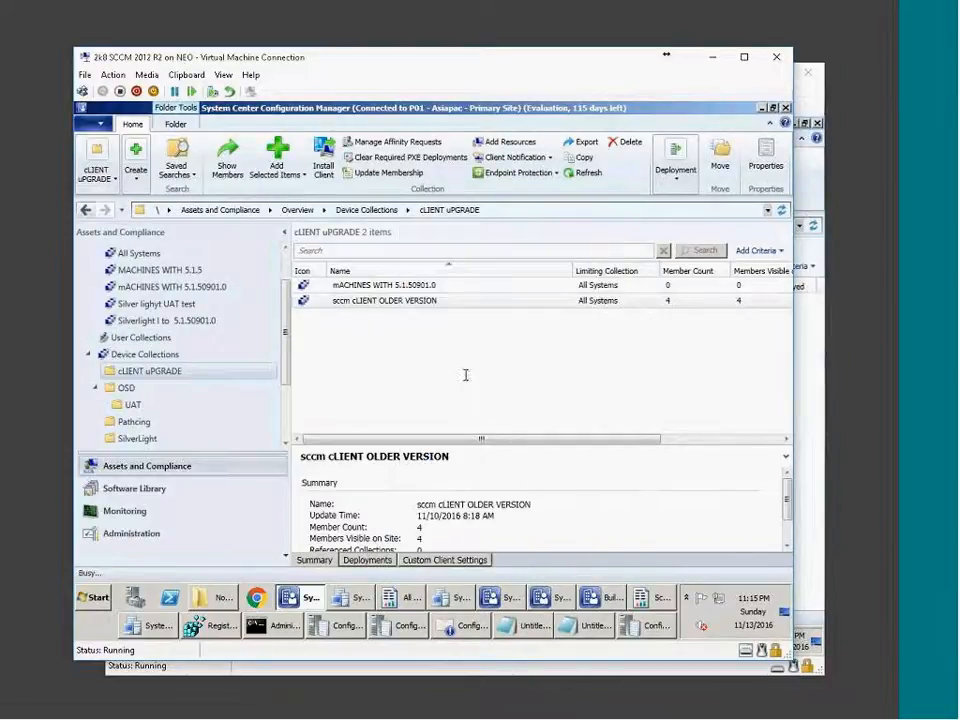
left_click(551, 196)
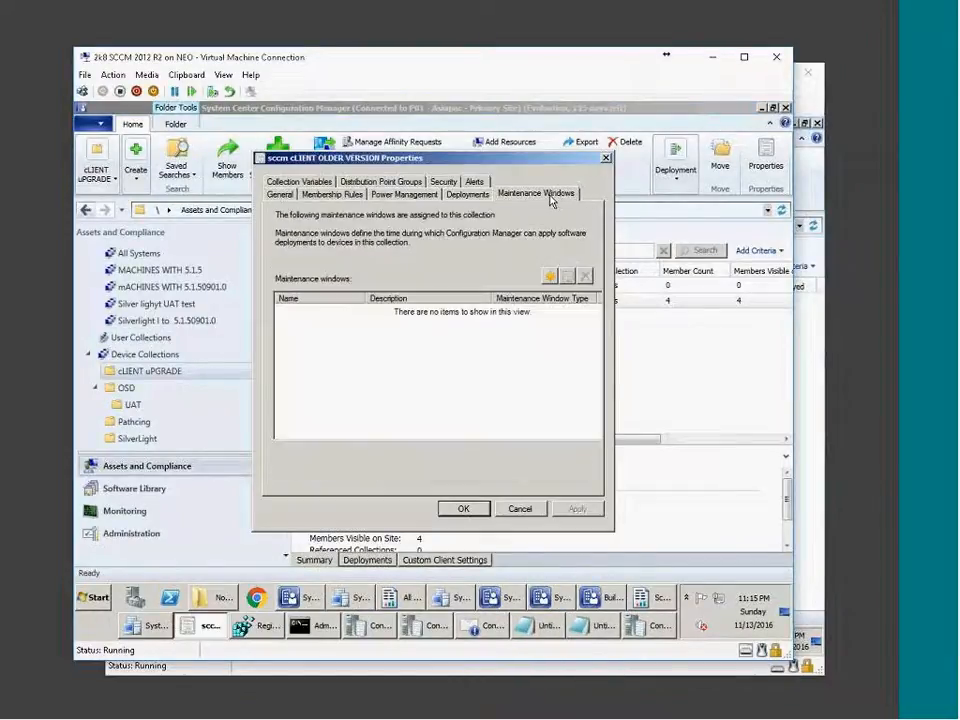
Add a one-time 'set 1' window on 11/13/2016, 1:00–4:00 AM, and apply it.
left_click(549, 276)
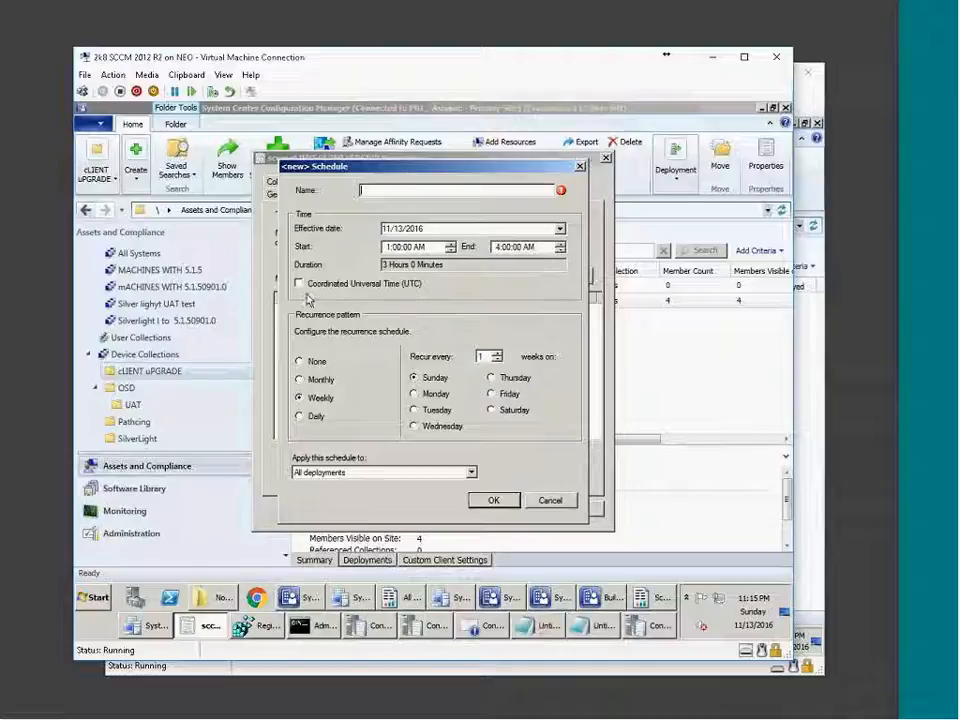
type("set 1")
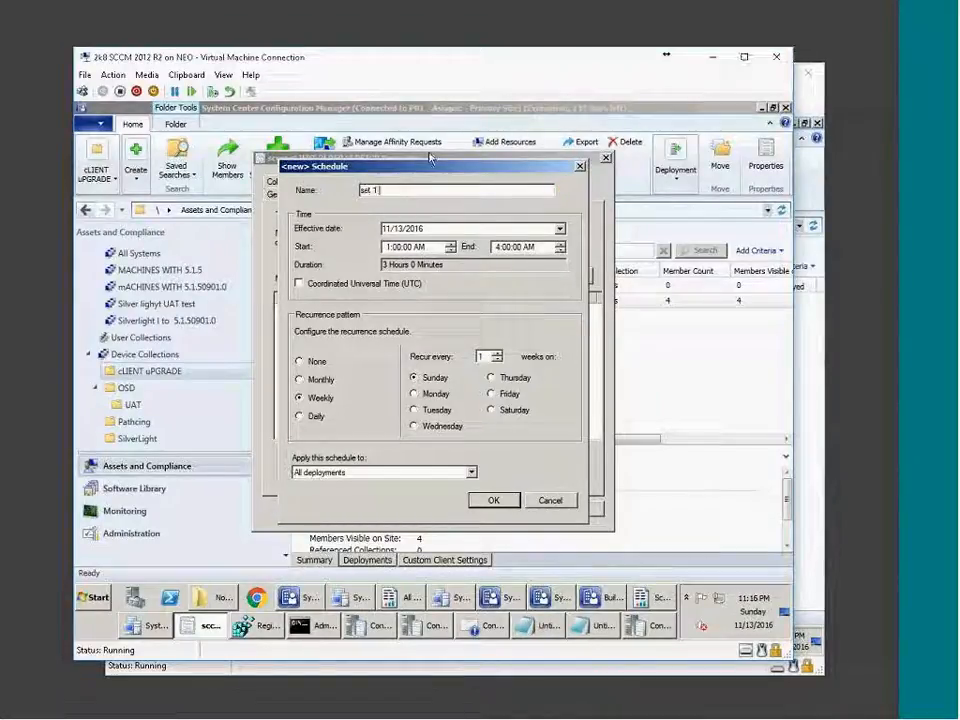
left_click(300, 362)
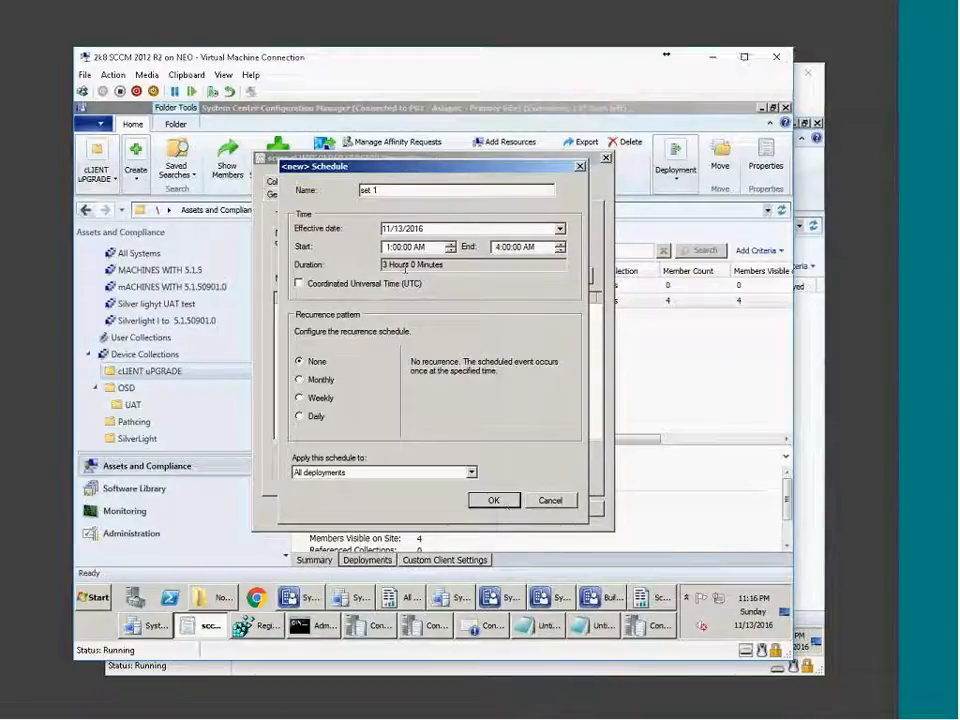
left_click(493, 500)
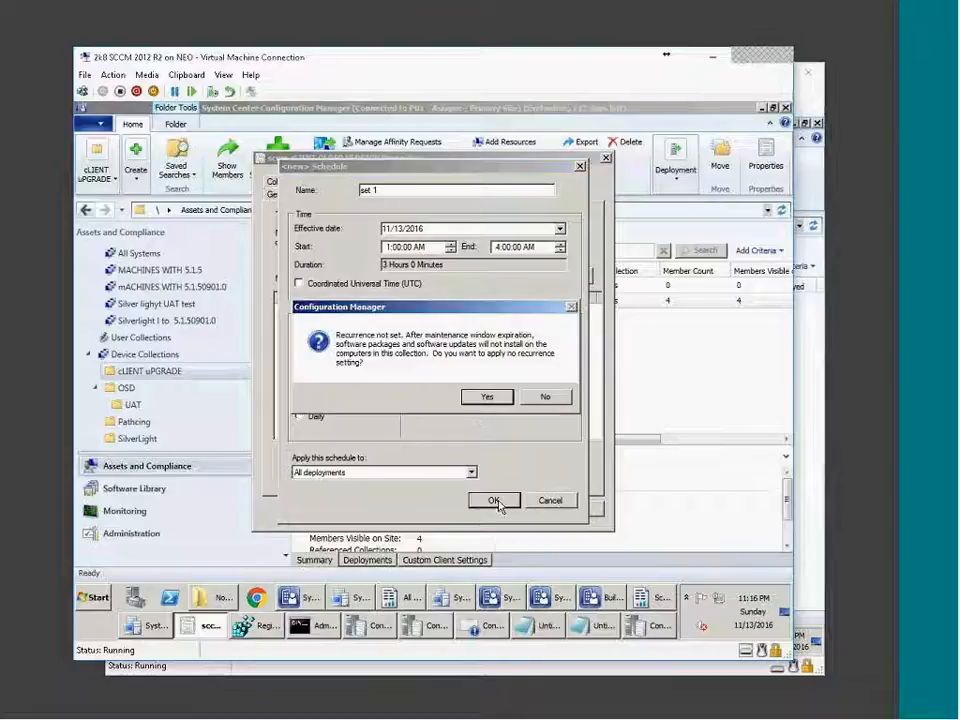
left_click(499, 397)
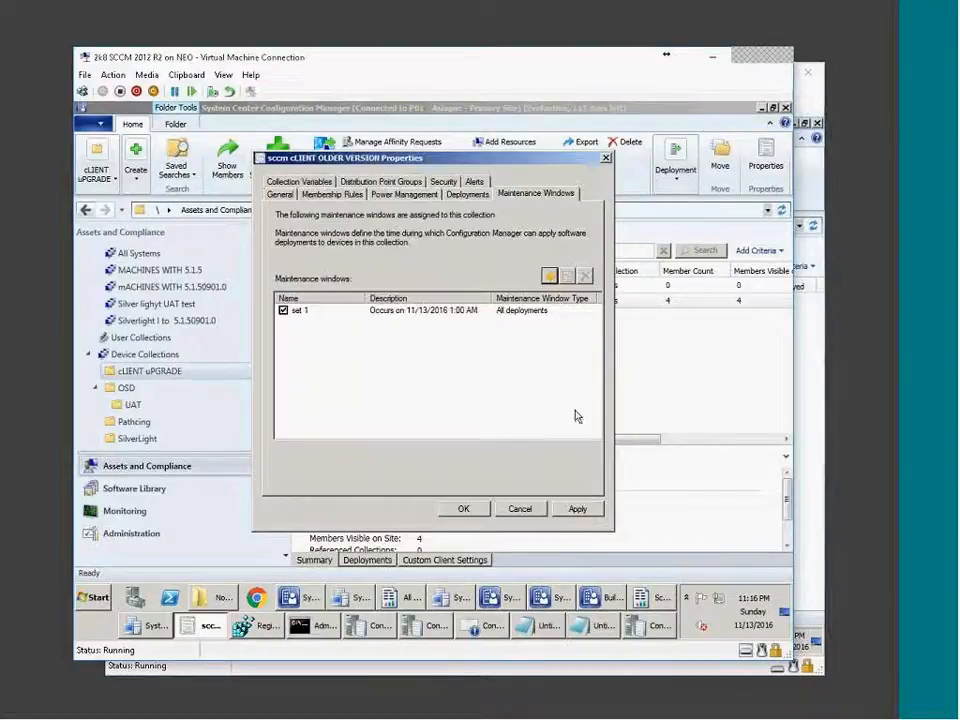
left_click(577, 508)
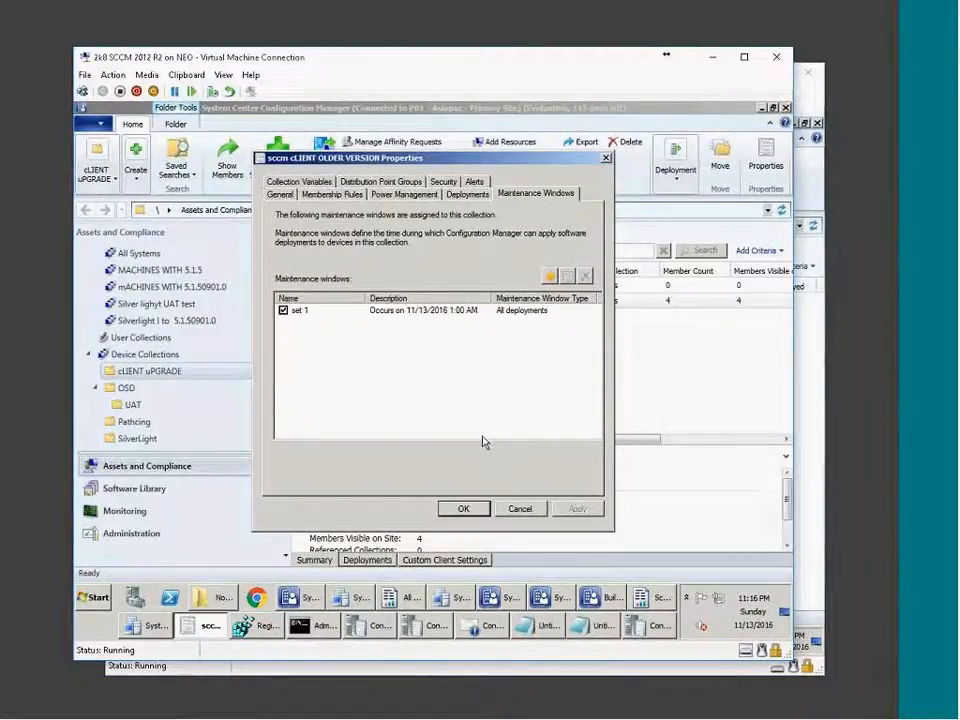
left_click(463, 509)
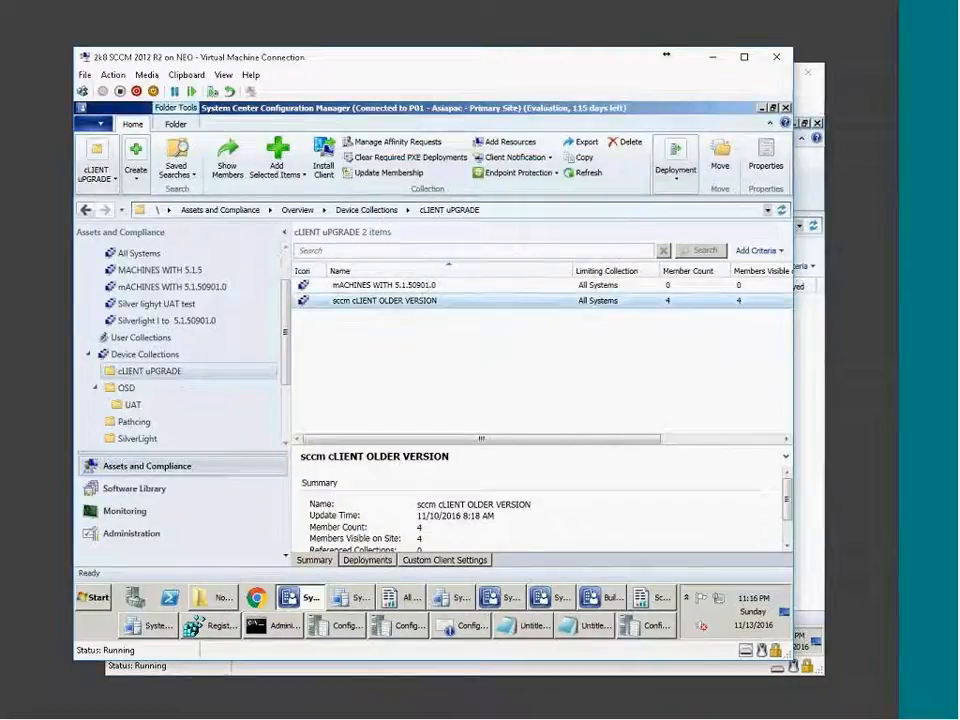
Open the UAT folder and bring up the context menu for Web Site APPs - Set 1.
double_click(436, 301)
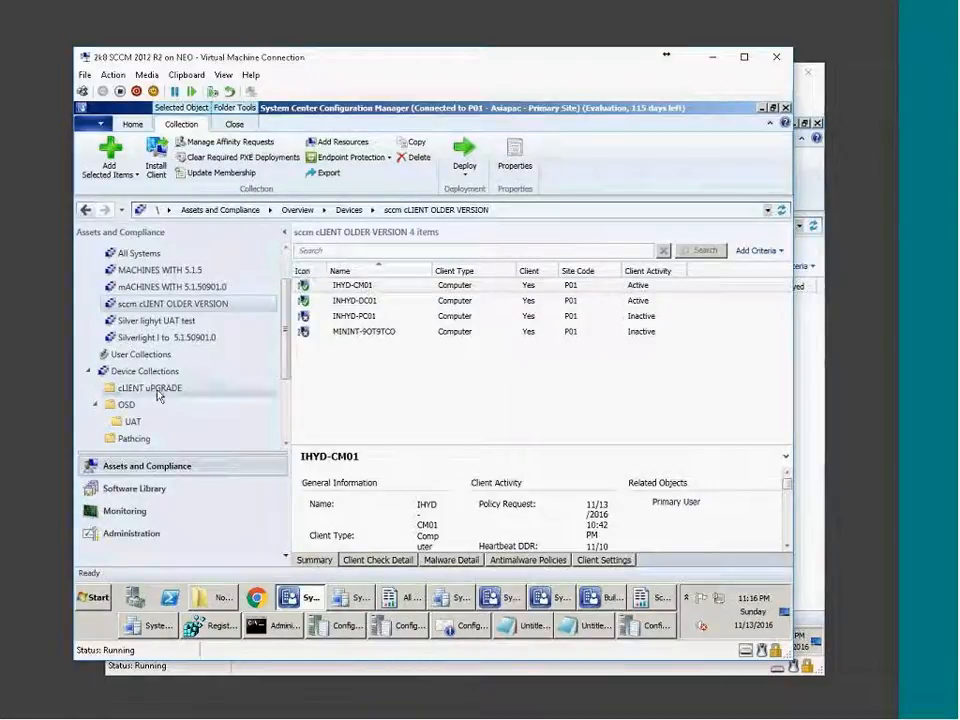
left_click(133, 421)
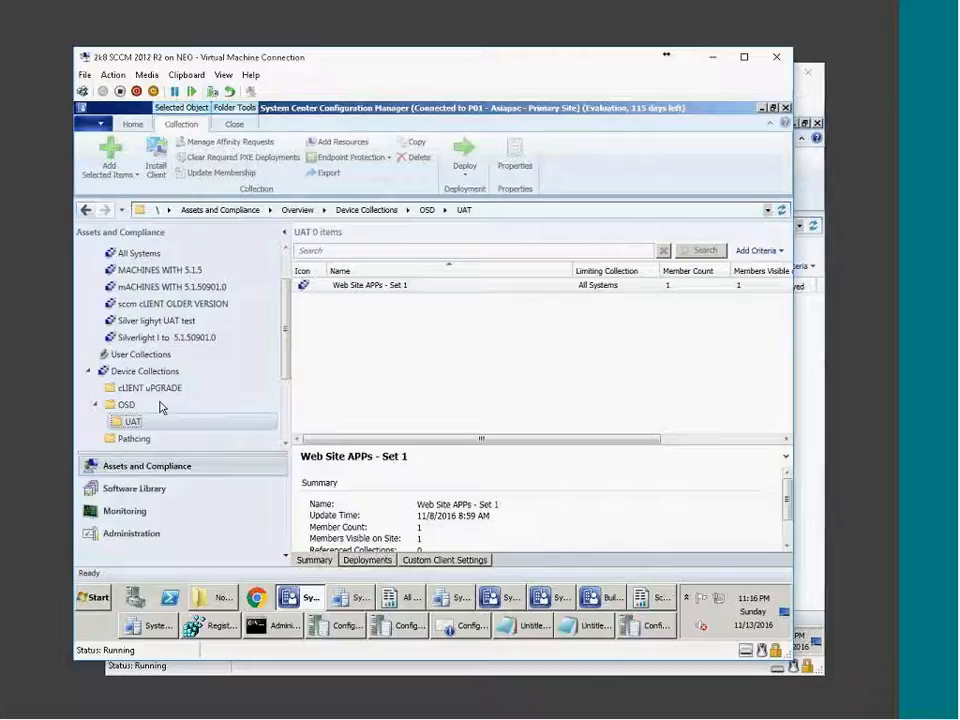
right_click(446, 288)
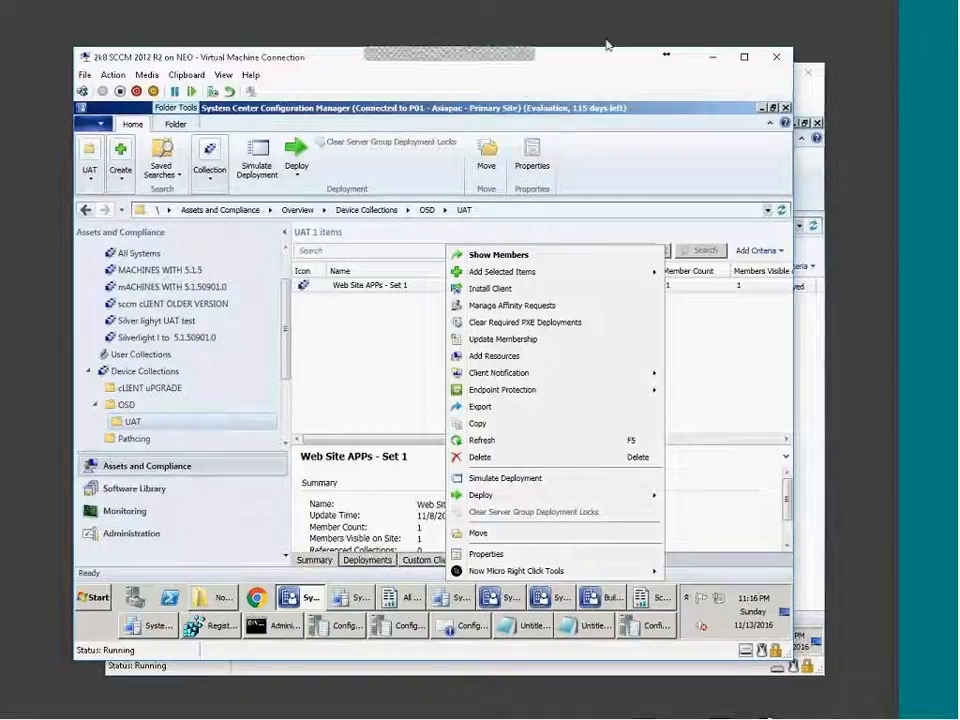
left_click(675, 9)
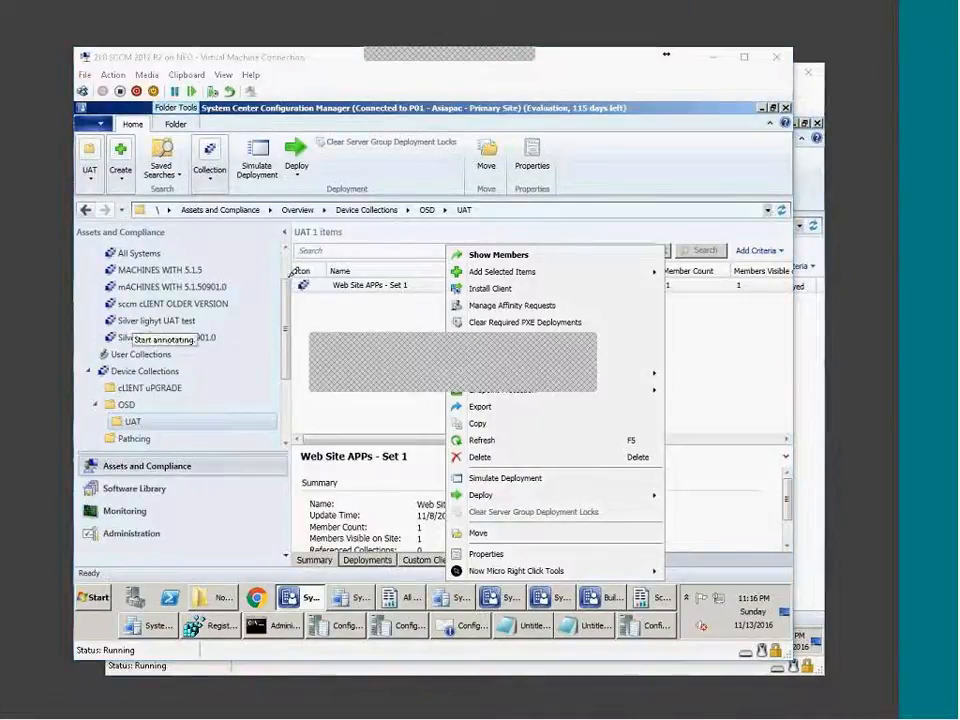
mouse_move(483, 232)
left_mouse_down()
mouse_move(373, 166)
mouse_move(508, 79)
mouse_move(491, 208)
left_mouse_up()
left_click_drag(401, 190, 453, 186)
mouse_move(480, 132)
left_mouse_down()
mouse_move(474, 155)
mouse_move(481, 128)
mouse_move(436, 127)
left_mouse_up()
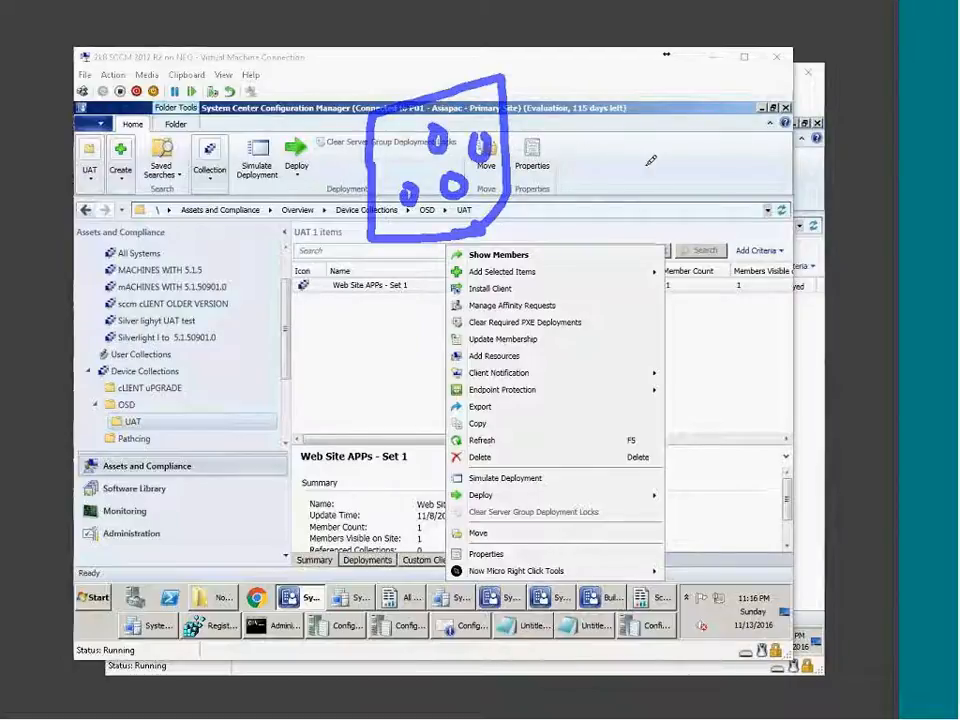
mouse_move(720, 210)
left_mouse_down()
mouse_move(726, 240)
mouse_move(823, 221)
left_mouse_up()
left_click_drag(718, 205, 824, 180)
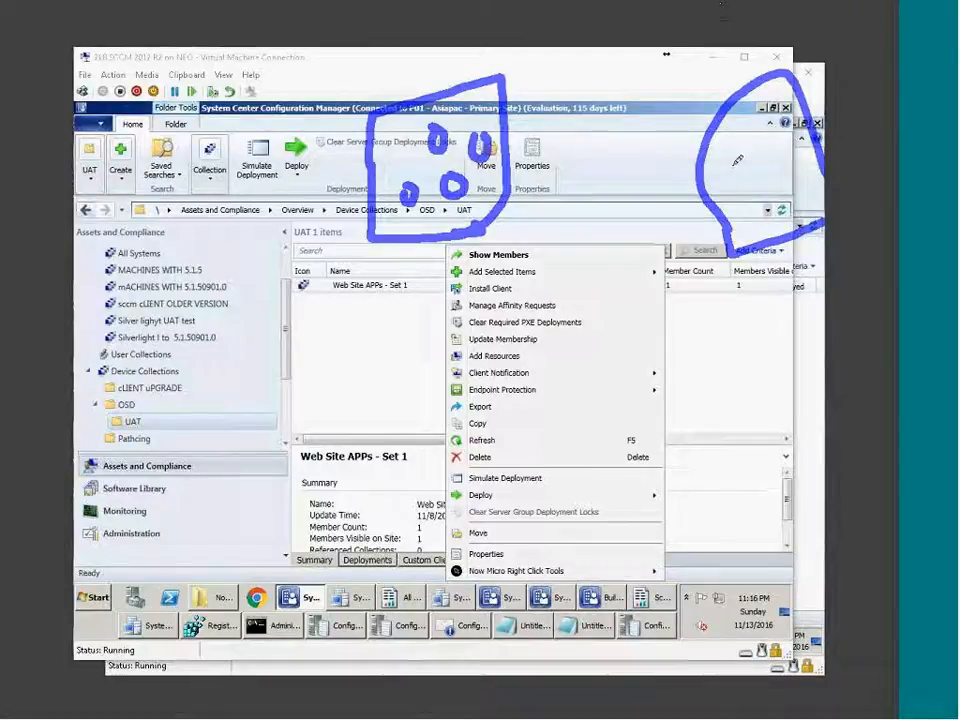
mouse_move(733, 157)
left_mouse_down()
mouse_move(728, 188)
mouse_move(822, 145)
left_mouse_up()
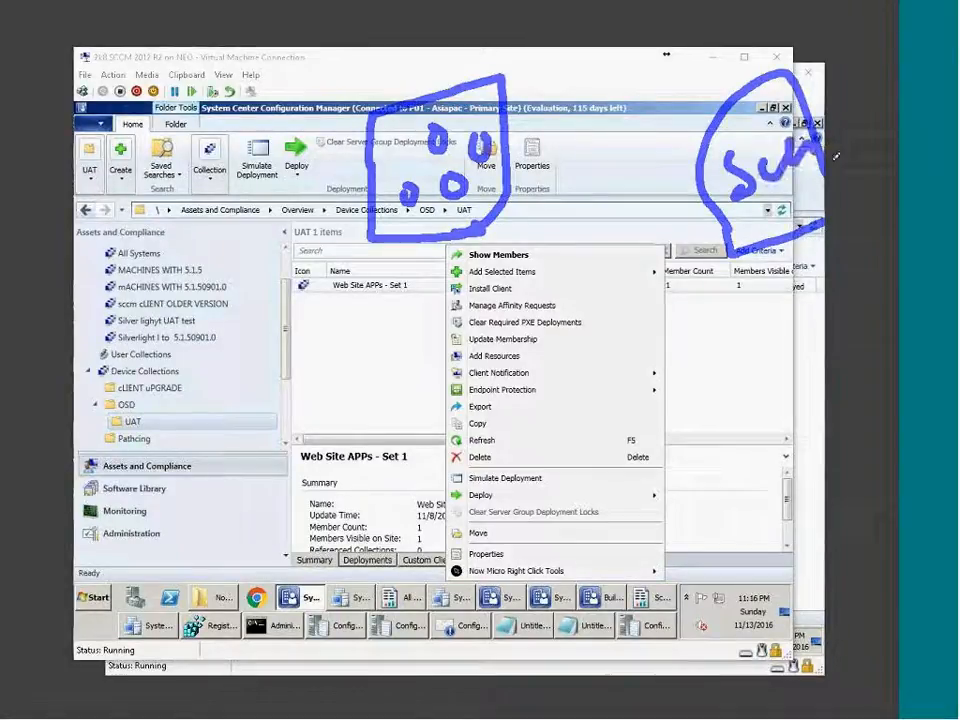
mouse_move(800, 192)
left_mouse_down()
mouse_move(815, 225)
mouse_move(862, 193)
left_mouse_up()
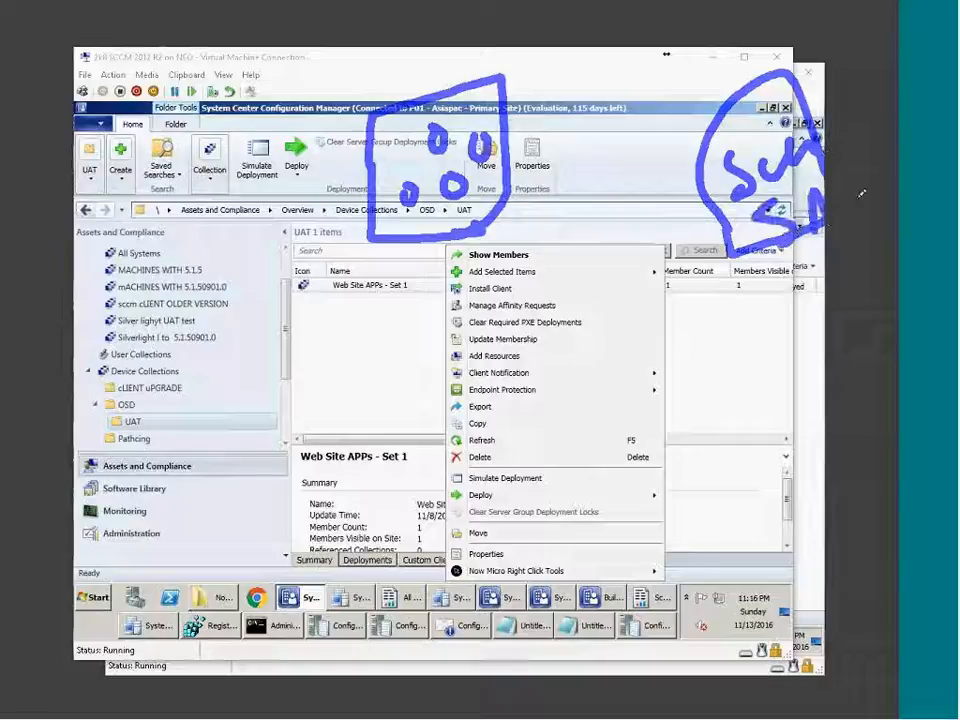
mouse_move(781, 288)
left_mouse_down()
mouse_move(797, 303)
mouse_move(824, 263)
left_mouse_up()
mouse_move(790, 333)
left_mouse_down()
mouse_move(819, 331)
mouse_move(826, 319)
left_mouse_up()
left_click_drag(788, 402, 800, 427)
left_click_drag(800, 427, 824, 396)
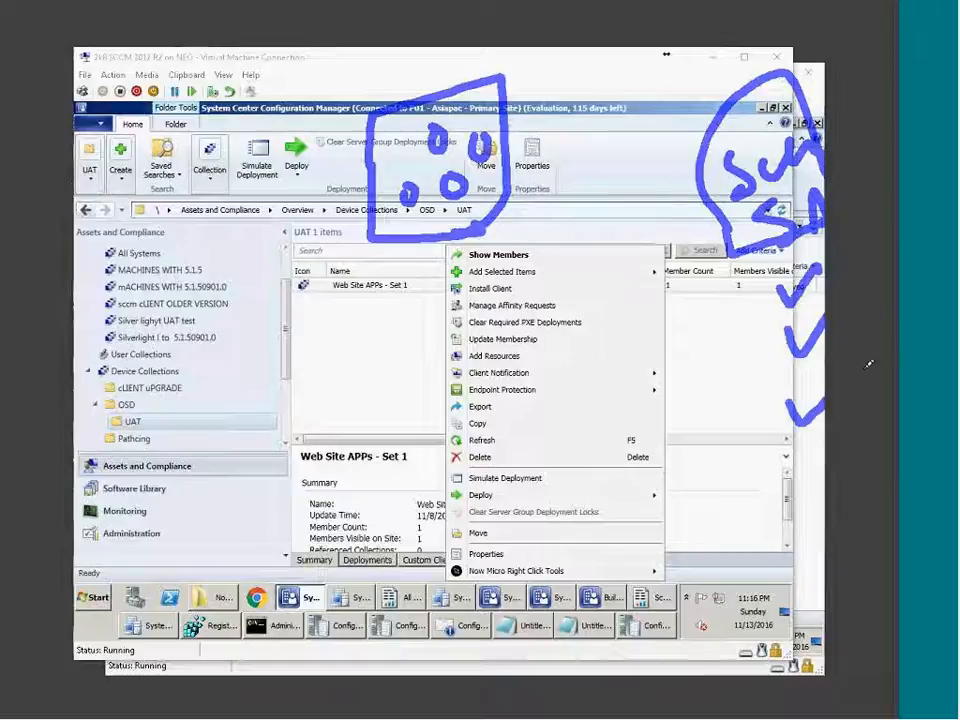
left_click(24, 130)
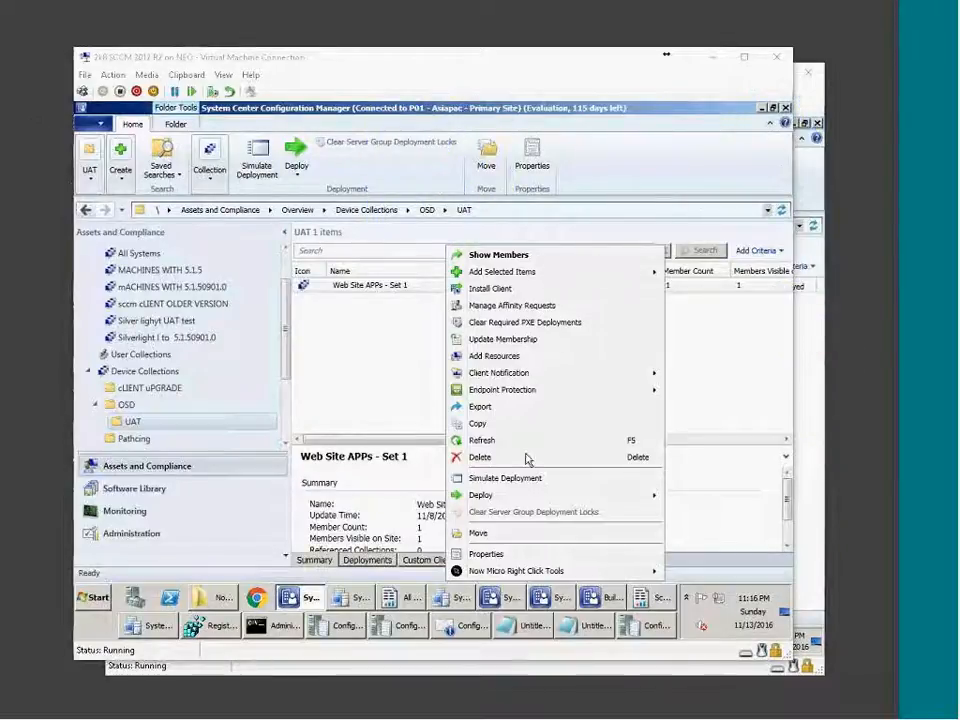
Open Web Site APPs - Set 1 properties and start a new maintenance window schedule.
left_click(501, 556)
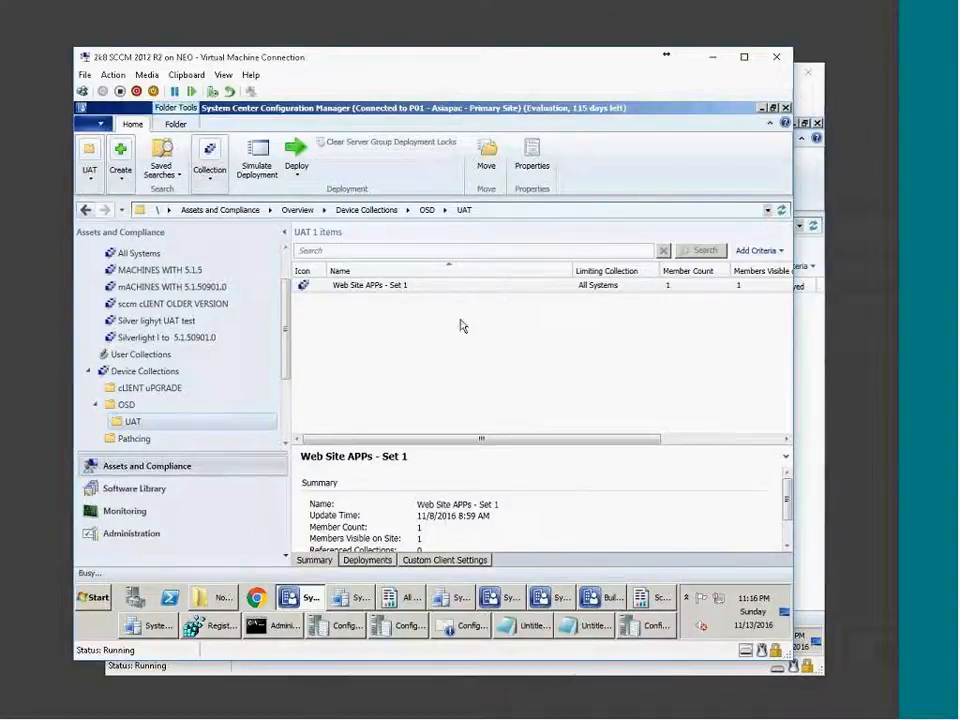
left_click(560, 195)
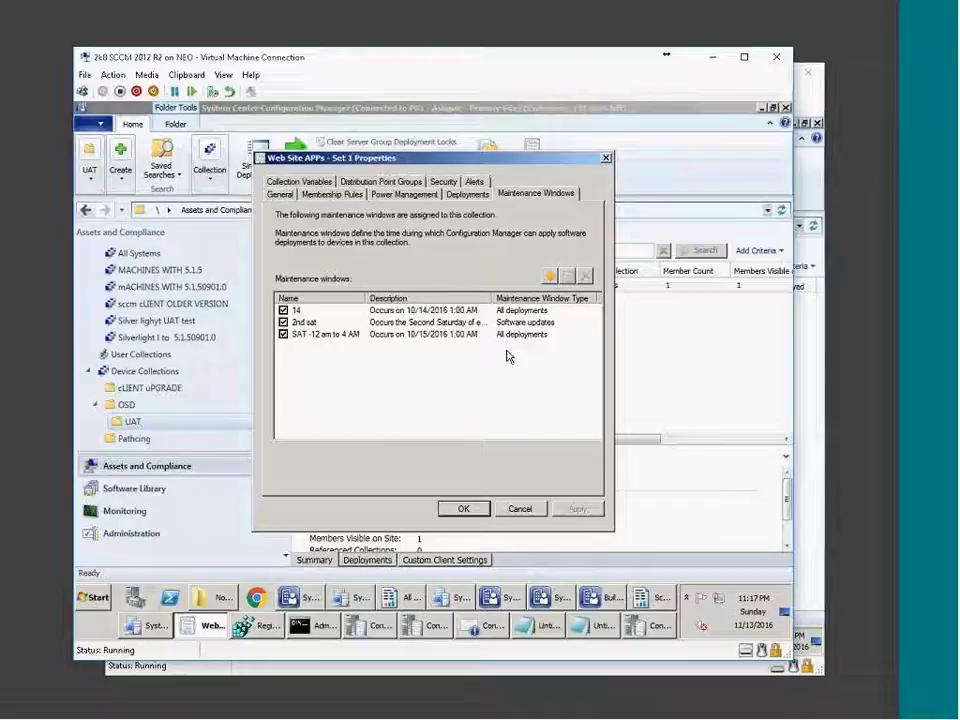
left_click(549, 277)
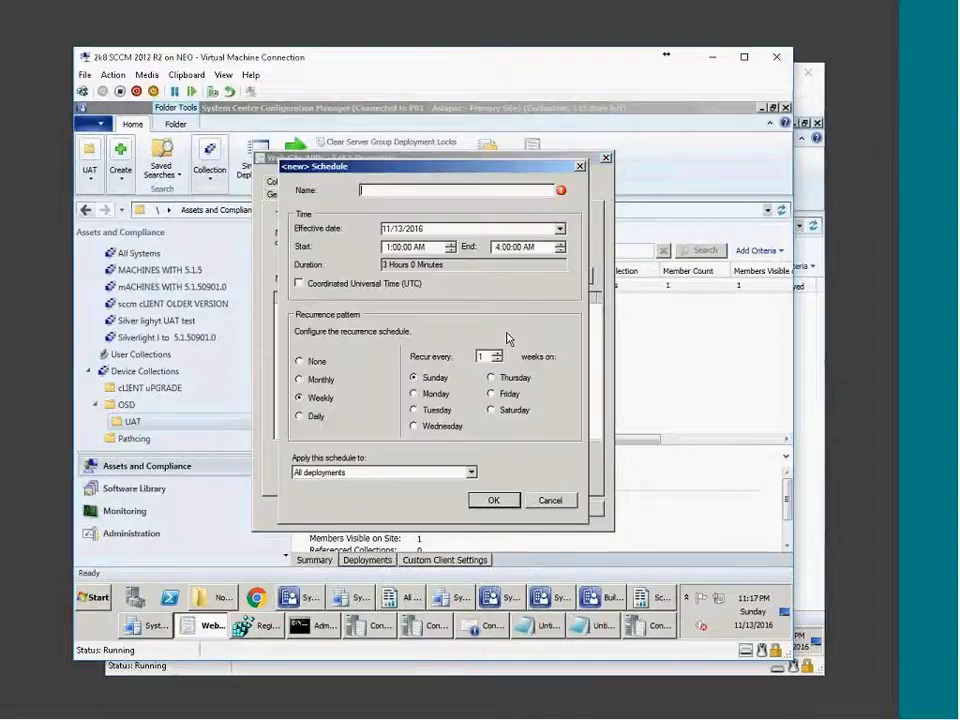
Set the schedule to recur monthly on the last Saturday of the month.
left_click(324, 384)
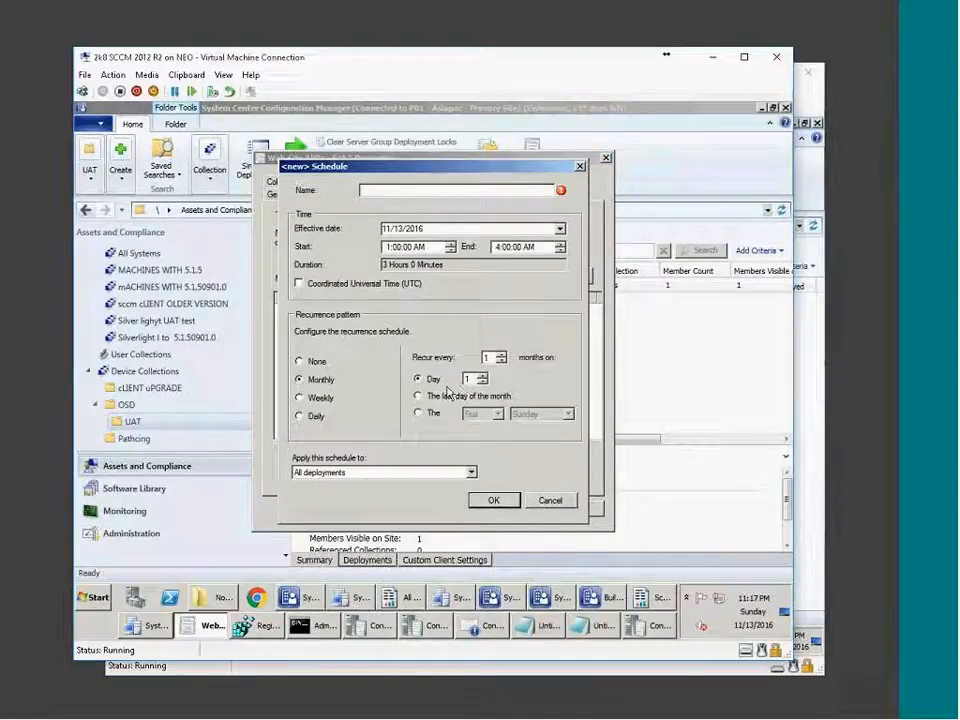
left_click(430, 416)
left_click(498, 414)
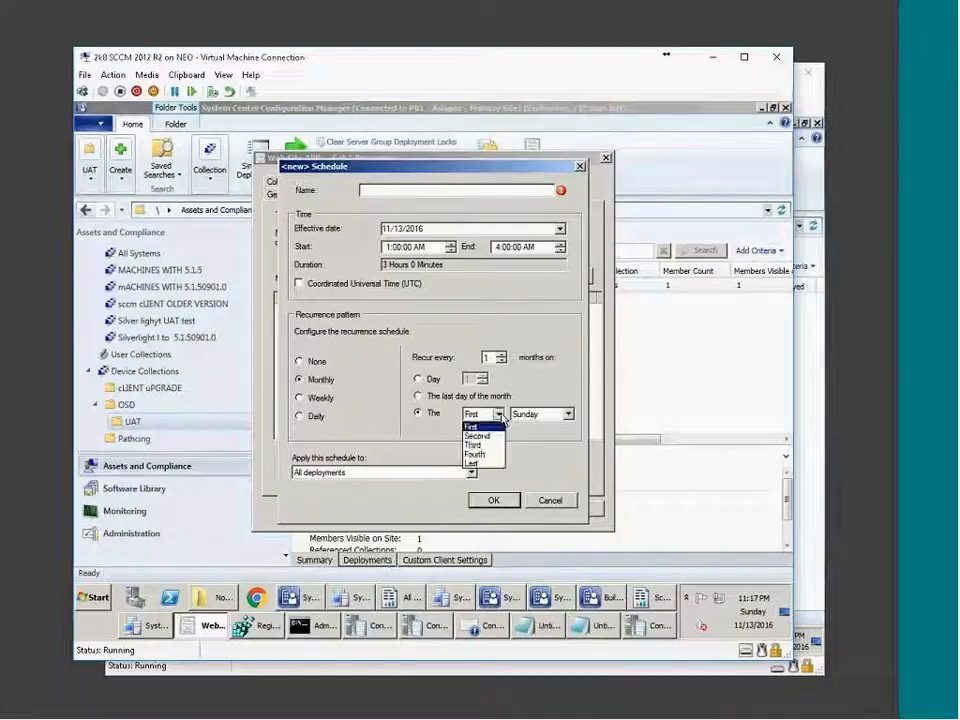
left_click(550, 424)
left_click(552, 417)
left_click(482, 420)
left_click(486, 417)
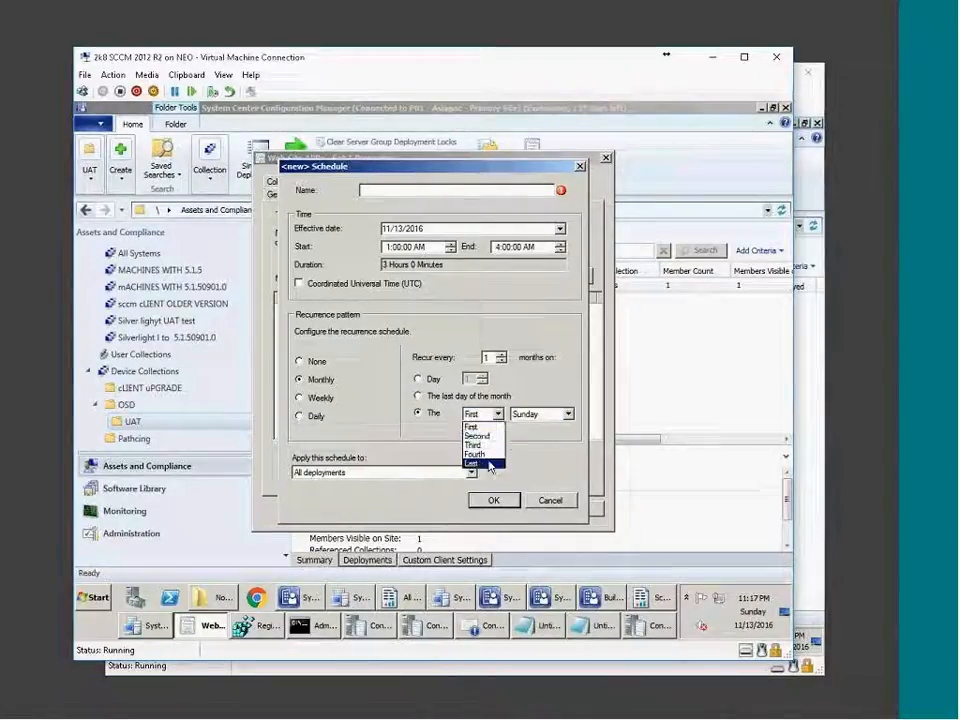
left_click(489, 464)
left_click(549, 420)
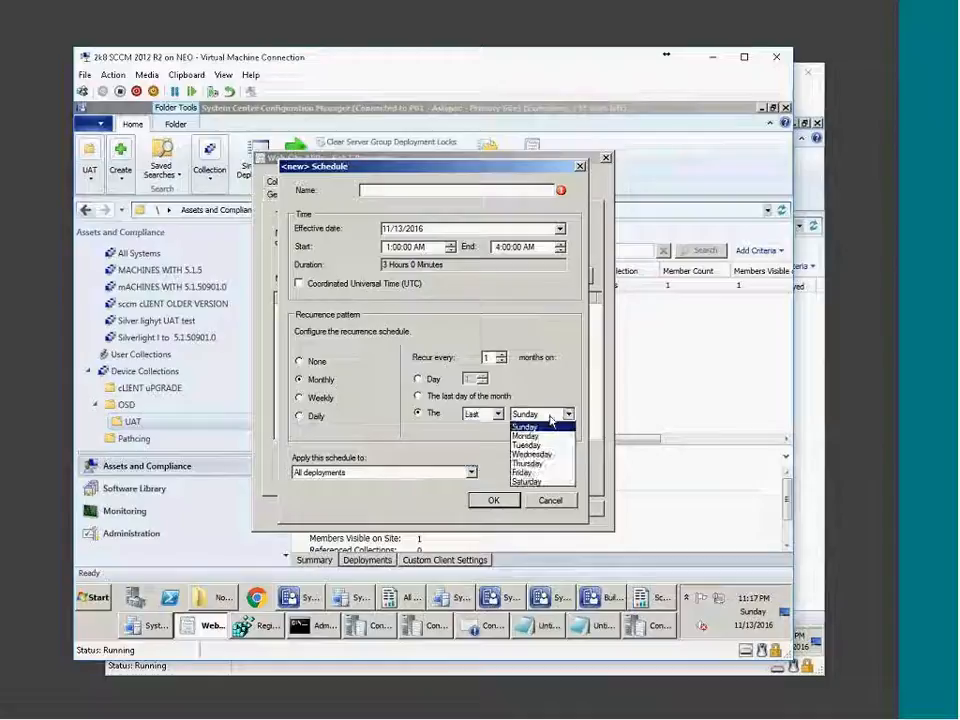
left_click(532, 482)
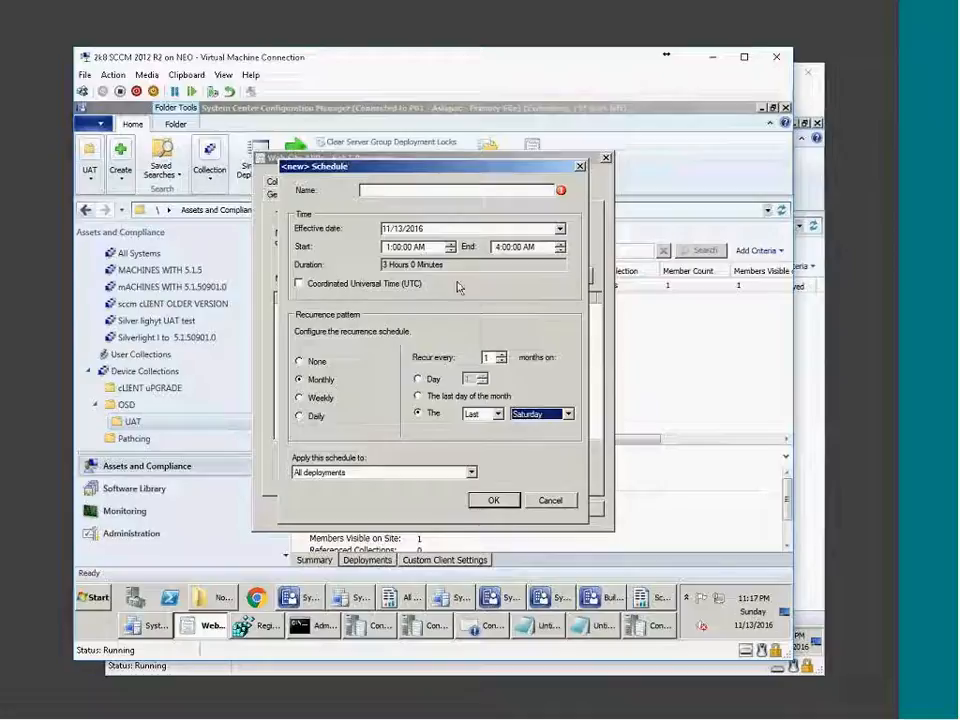
Try weekly, monthly and daily recurrence and each apply-to option, then cancel the new window.
left_click(318, 399)
left_click(320, 381)
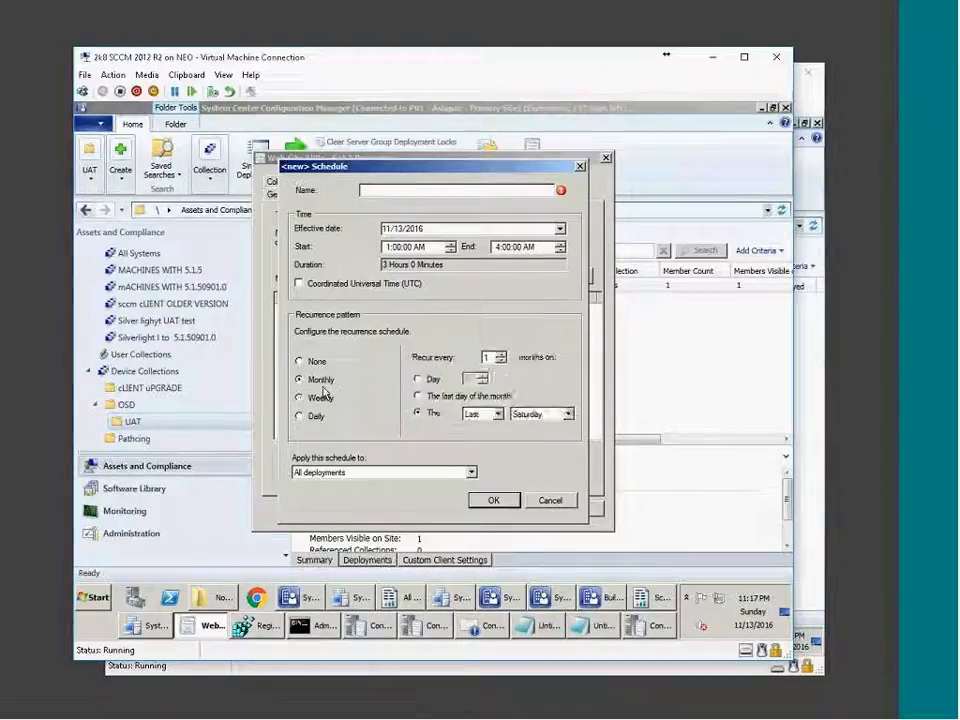
left_click(312, 416)
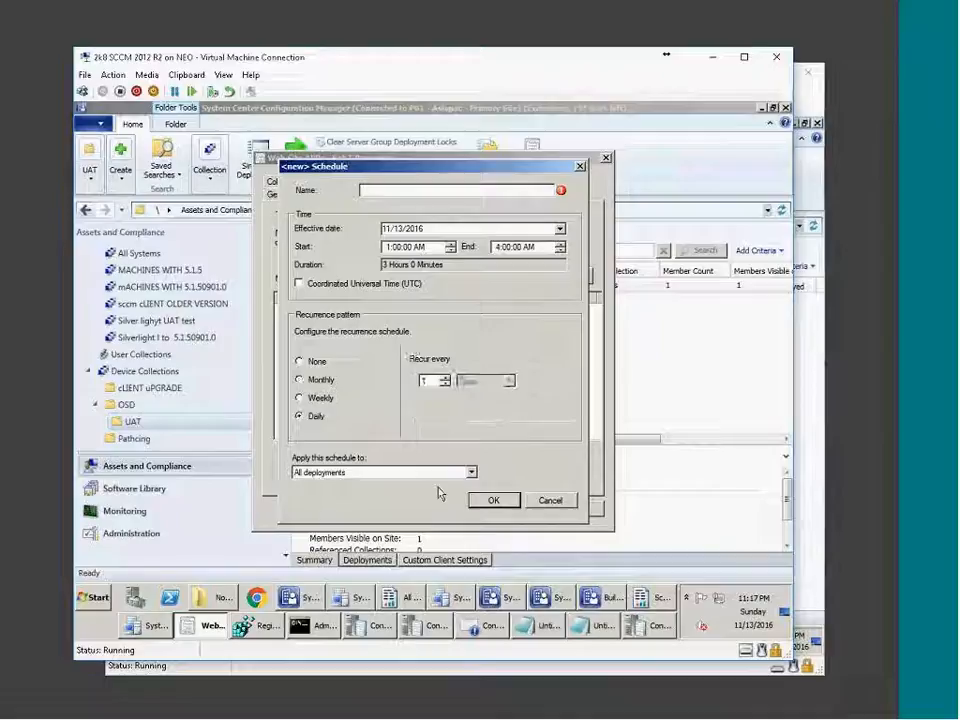
left_click(466, 473)
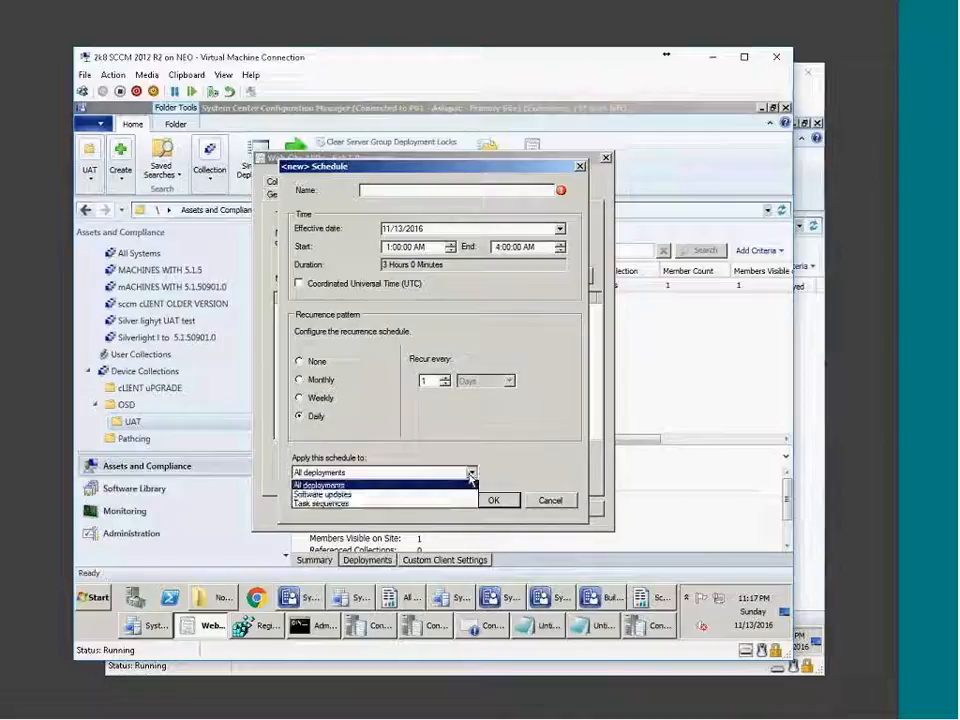
left_click(389, 496)
left_click(469, 473)
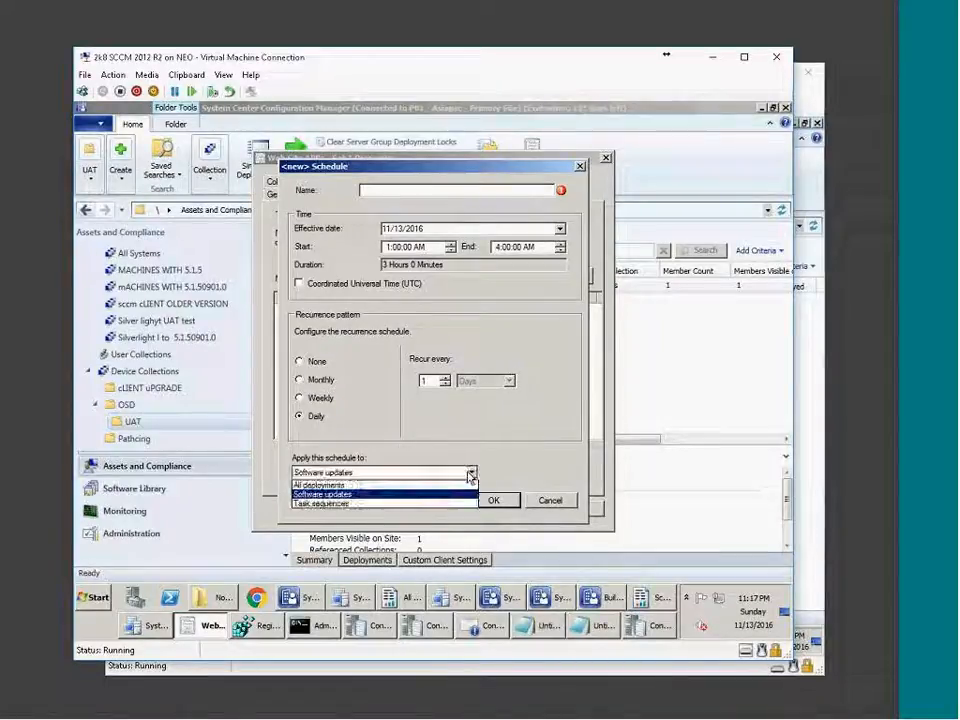
left_click(342, 504)
left_click(338, 472)
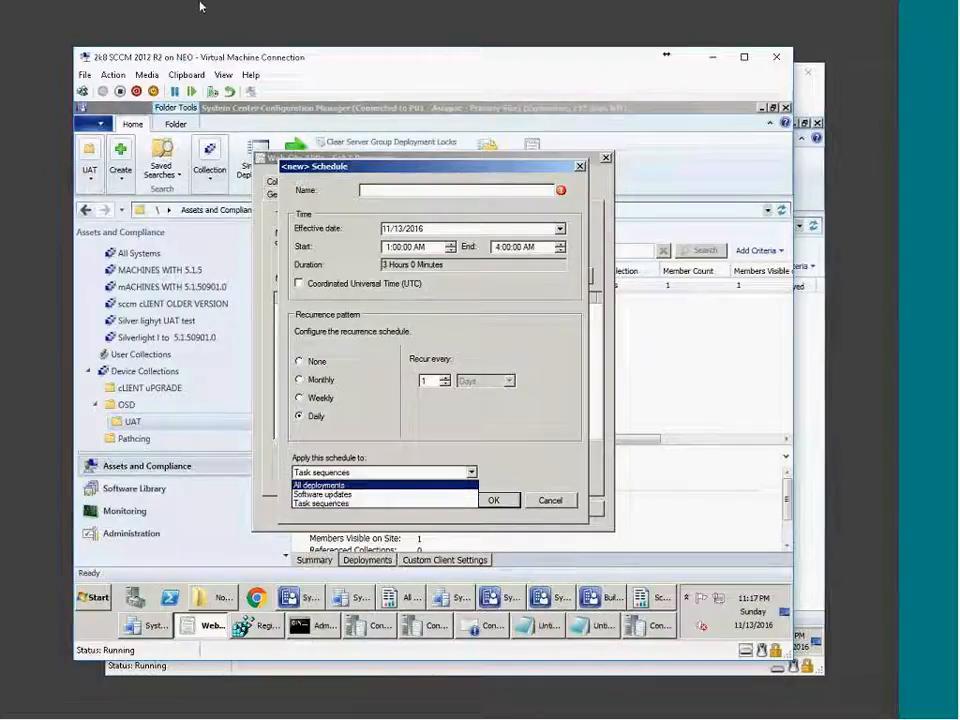
left_click(345, 486)
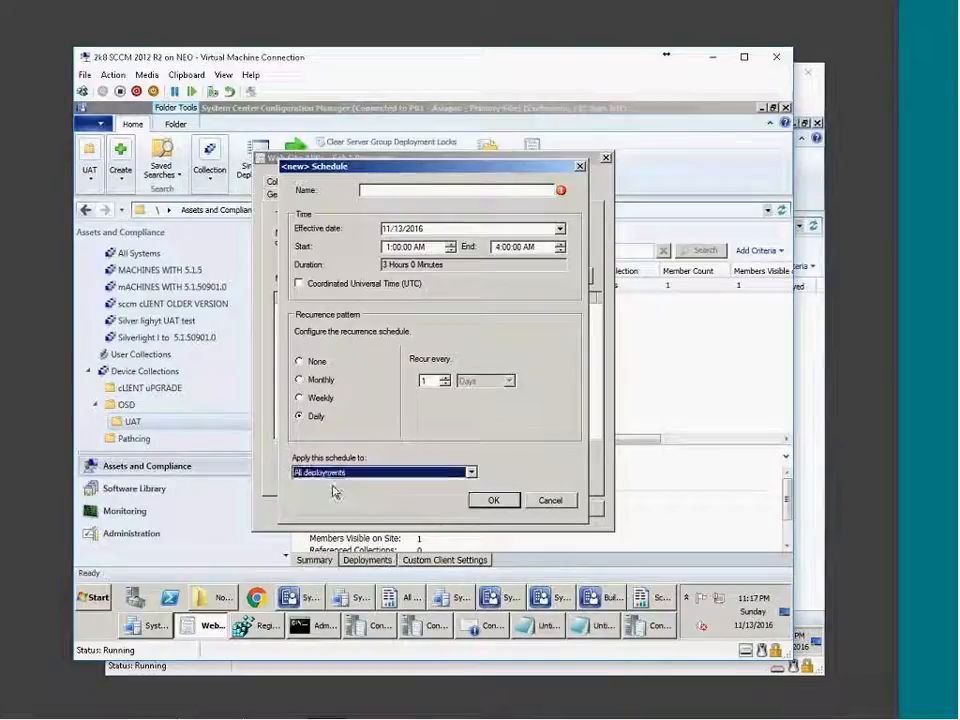
left_click(566, 501)
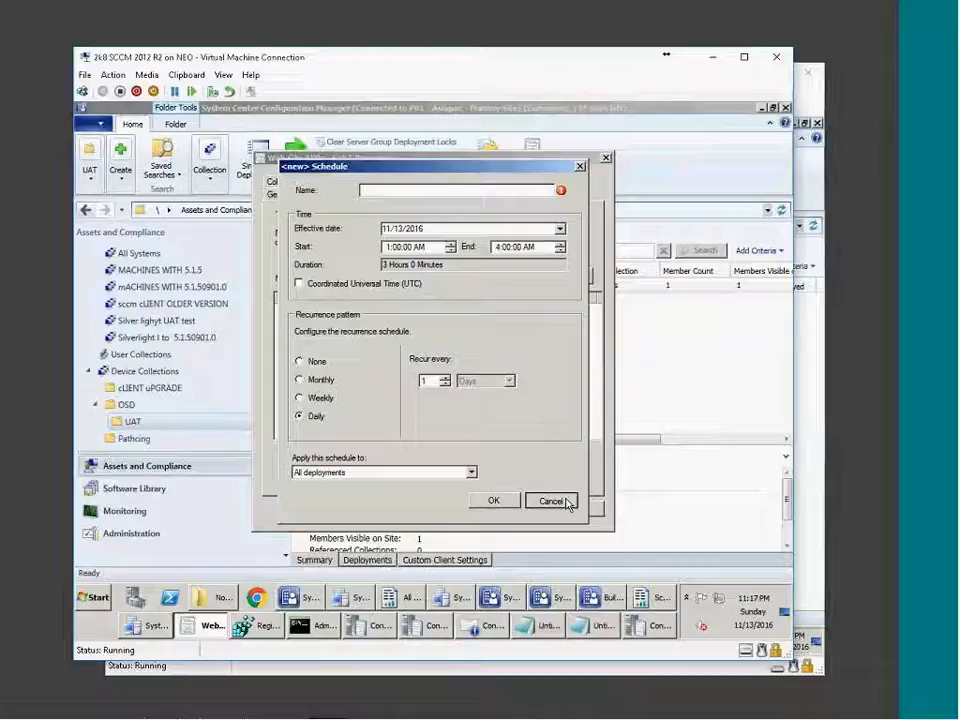
left_click(563, 501)
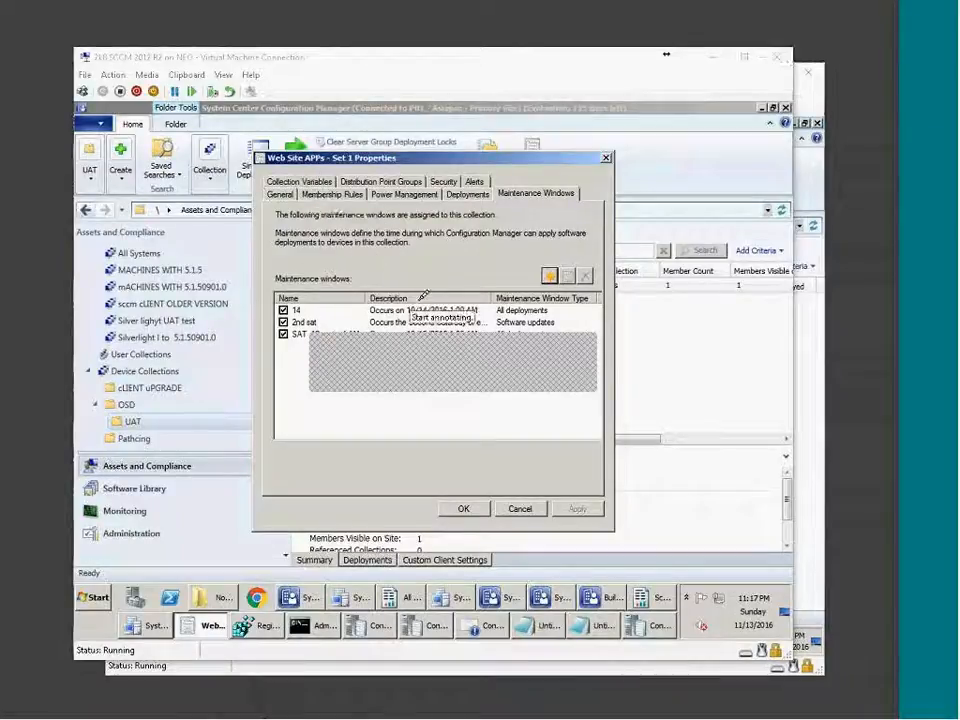
Circle the window description and handwrite C-1, C-2 and C-3 labels.
mouse_move(372, 180)
left_mouse_down()
mouse_move(368, 345)
mouse_move(402, 349)
left_mouse_up()
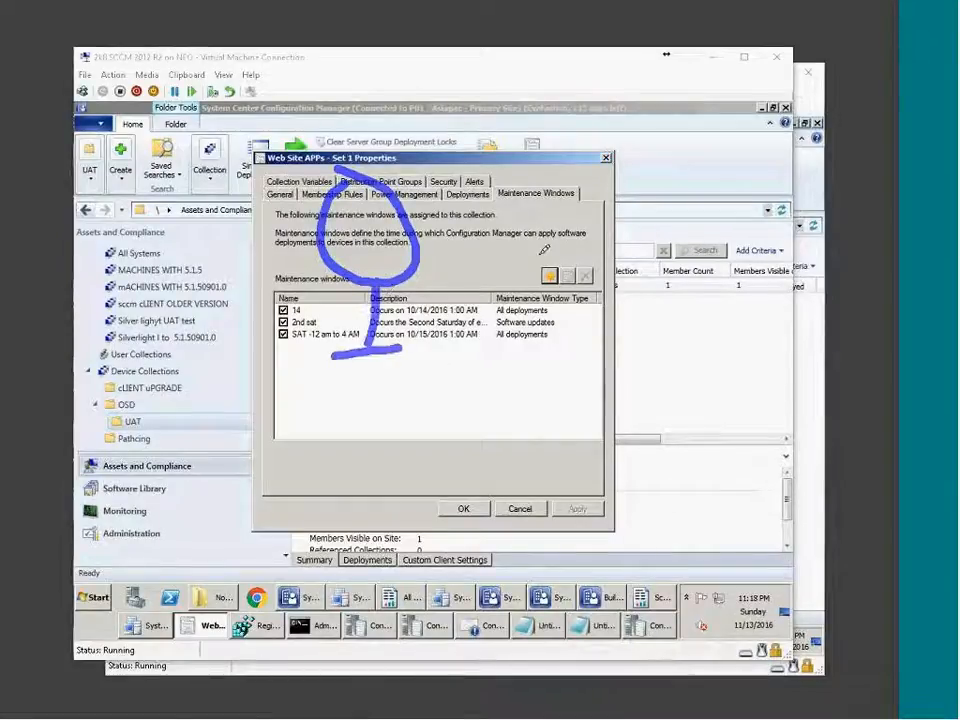
mouse_move(645, 148)
left_mouse_down()
mouse_move(655, 185)
mouse_move(698, 152)
mouse_move(738, 155)
left_mouse_up()
mouse_move(694, 255)
left_mouse_down()
mouse_move(694, 303)
mouse_move(721, 266)
left_mouse_up()
left_click_drag(722, 272, 817, 228)
mouse_move(745, 345)
left_mouse_down()
mouse_move(745, 405)
mouse_move(768, 348)
left_mouse_up()
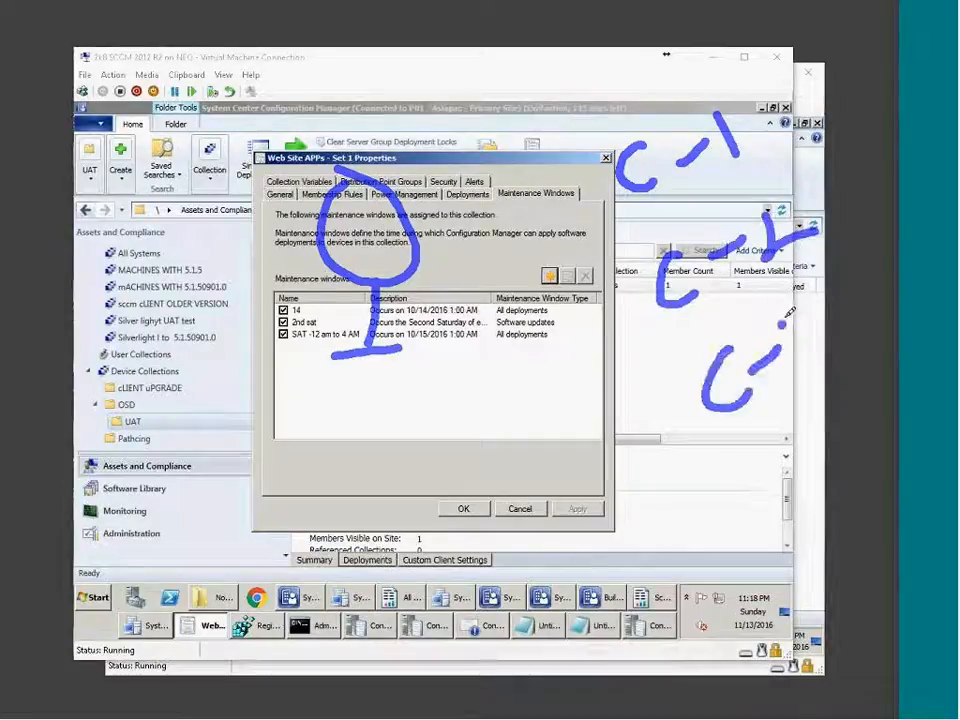
left_click_drag(795, 302, 800, 360)
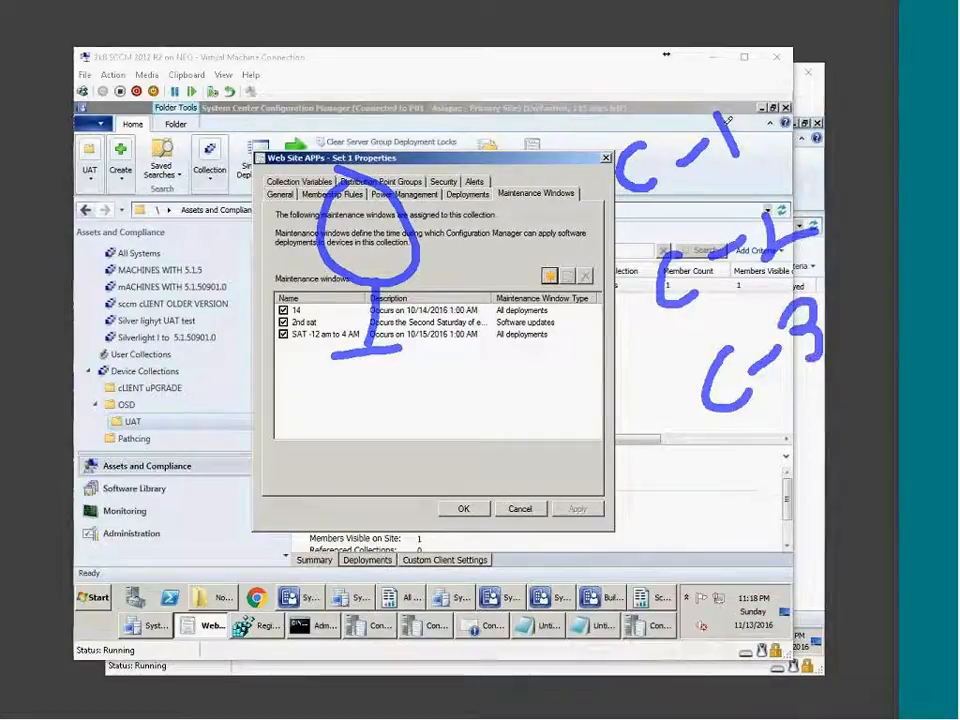
Write 9am, 12am and 2am beside the C-1 to C-3 labels and tick them.
mouse_move(592, 93)
left_mouse_down()
mouse_move(556, 128)
mouse_move(600, 140)
left_mouse_up()
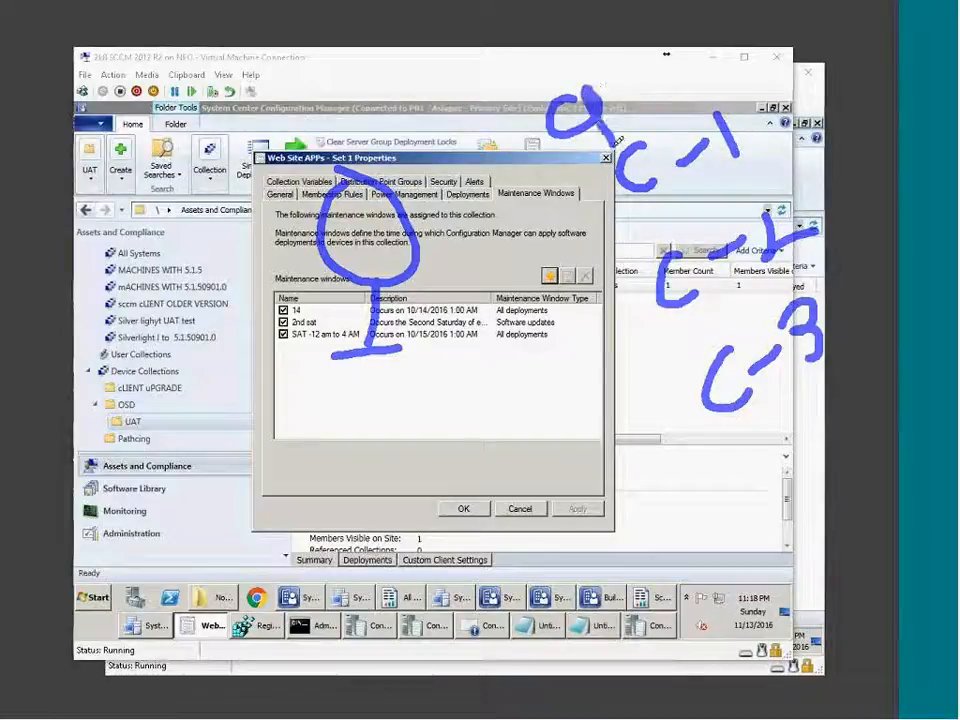
mouse_move(655, 75)
left_mouse_down()
mouse_move(665, 102)
mouse_move(730, 75)
left_mouse_up()
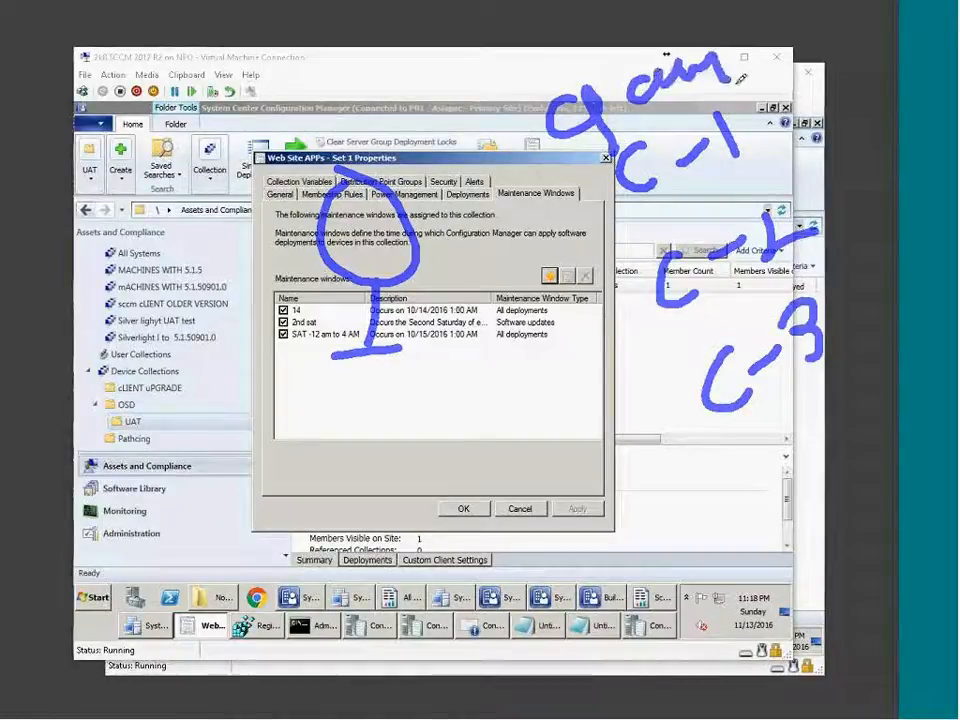
mouse_move(594, 336)
left_mouse_down()
mouse_move(598, 360)
mouse_move(668, 320)
mouse_move(715, 320)
left_mouse_up()
mouse_move(652, 438)
left_mouse_down()
mouse_move(690, 497)
mouse_move(705, 502)
mouse_move(786, 482)
left_mouse_up()
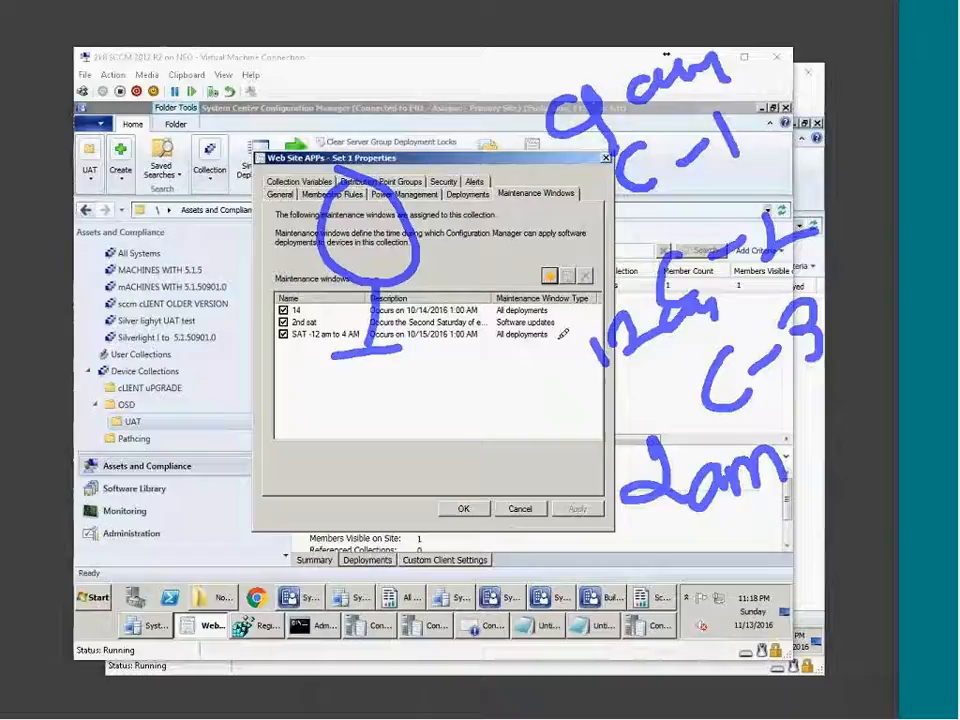
left_click_drag(512, 148, 570, 100)
left_click_drag(600, 250, 648, 235)
mouse_move(652, 365)
left_mouse_down()
mouse_move(665, 415)
mouse_move(720, 343)
left_mouse_up()
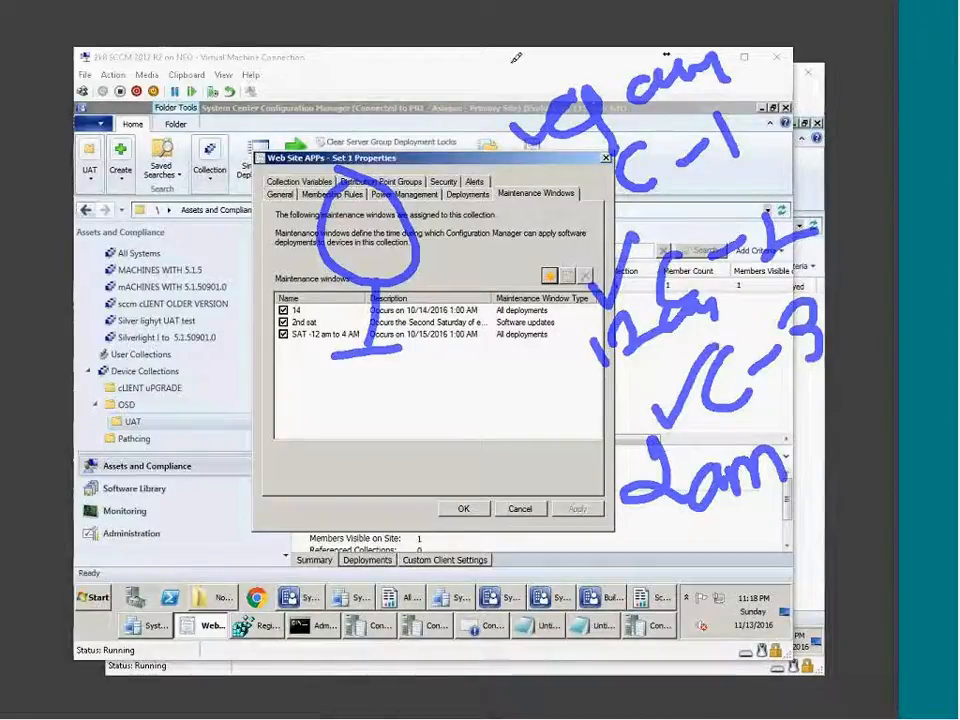
left_click_drag(500, 140, 576, 47)
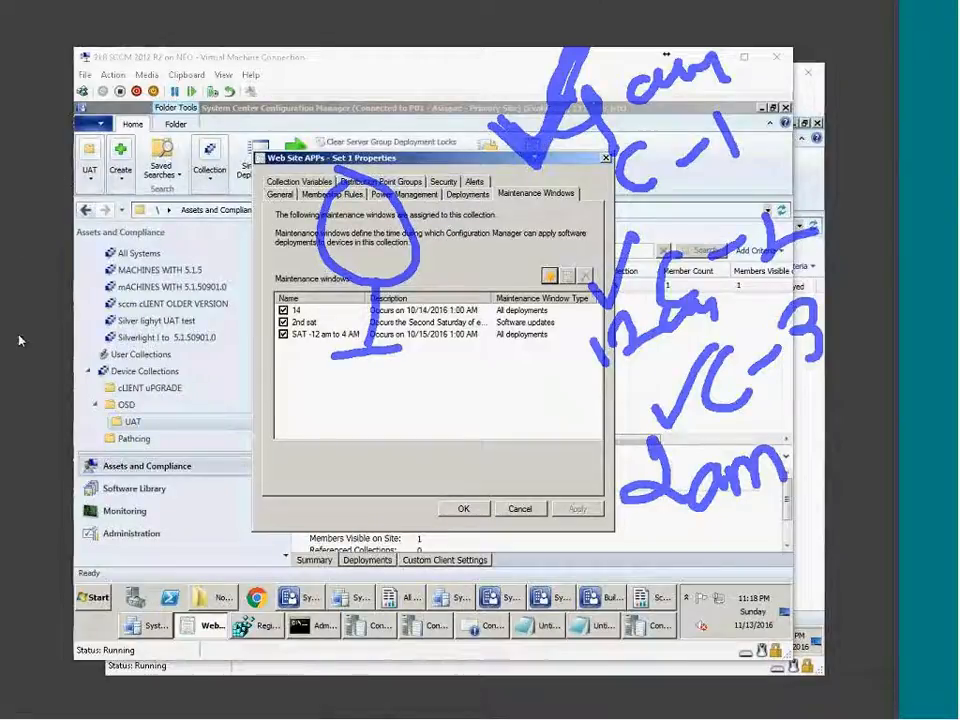
Draw a circled 1 and circled 2 at the left edge and a note at far right.
left_click_drag(64, 219, 80, 258)
mouse_move(84, 200)
left_mouse_down()
mouse_move(101, 218)
mouse_move(78, 200)
left_mouse_up()
mouse_move(82, 306)
left_mouse_down()
mouse_move(84, 382)
mouse_move(158, 373)
left_mouse_up()
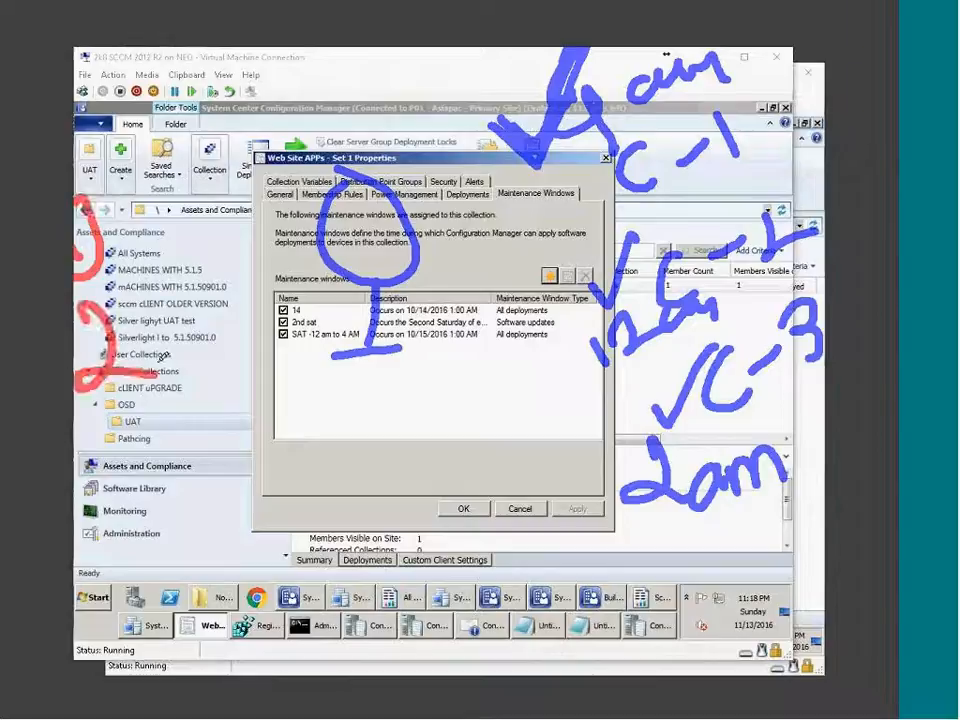
left_click_drag(112, 302, 146, 307)
left_click_drag(799, 91, 787, 136)
left_click_drag(806, 88, 826, 120)
left_click_drag(825, 186, 830, 225)
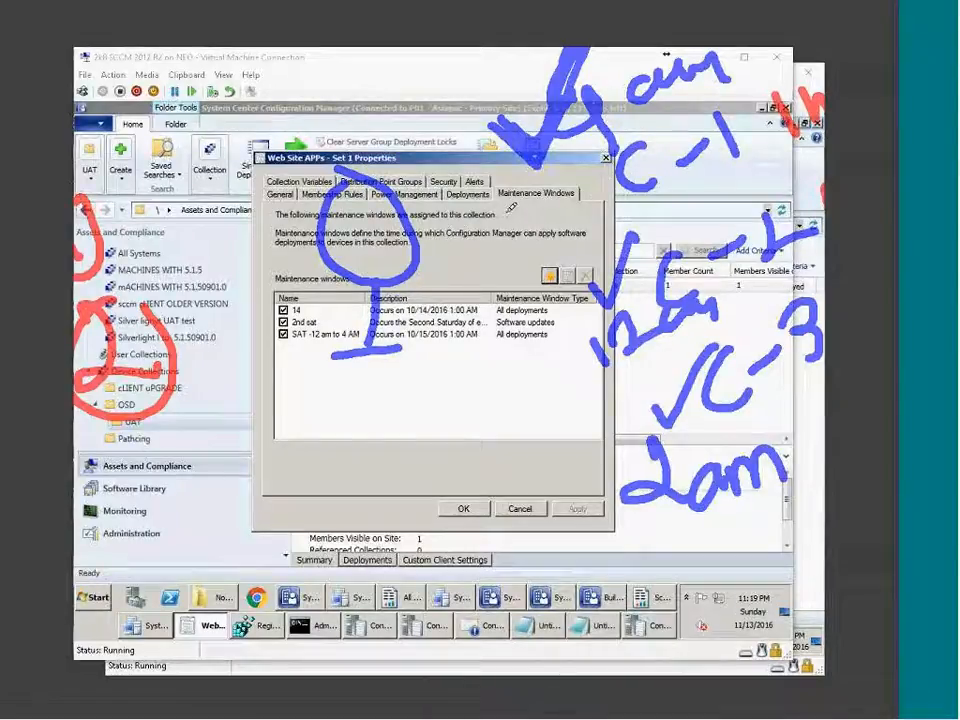
Write 13th and 14th near the maintenance windows and strike out the 13.
mouse_move(484, 198)
left_mouse_down()
mouse_move(479, 250)
mouse_move(503, 254)
left_mouse_up()
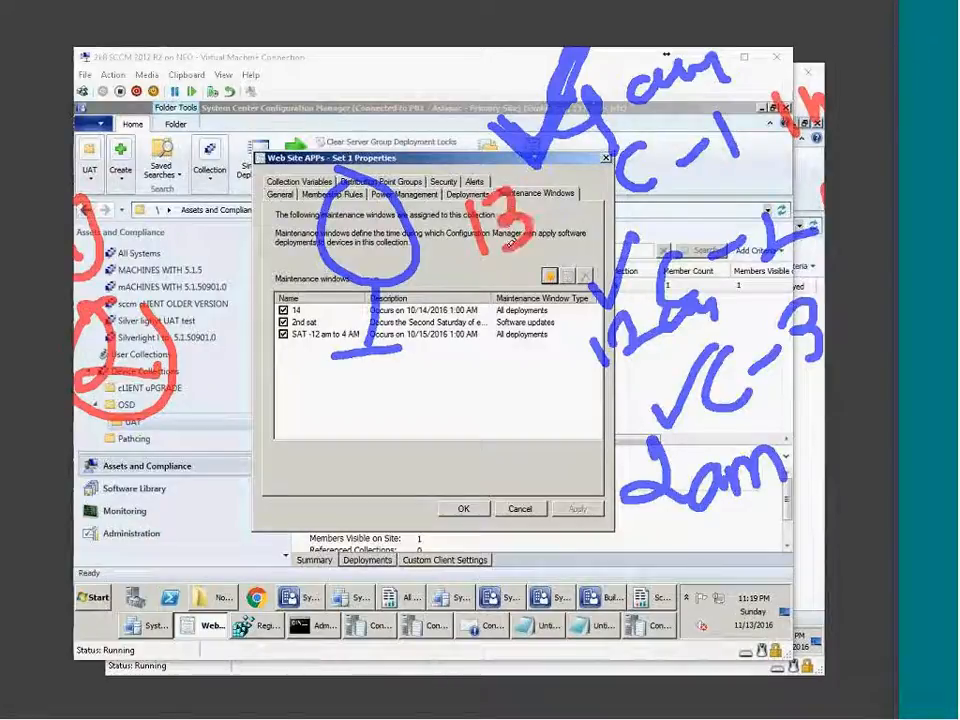
mouse_move(526, 167)
left_mouse_down()
mouse_move(550, 188)
mouse_move(554, 171)
left_mouse_up()
mouse_move(546, 345)
left_mouse_down()
mouse_move(544, 405)
mouse_move(592, 382)
mouse_move(590, 408)
left_mouse_up()
left_click_drag(600, 320, 629, 333)
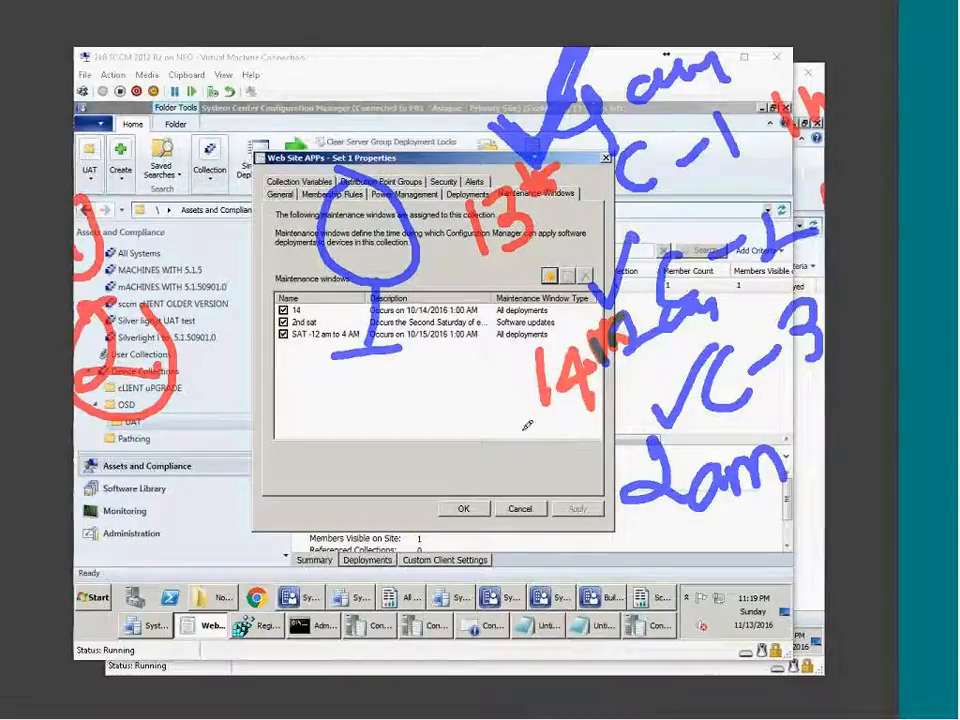
left_click_drag(565, 217, 481, 170)
left_click_drag(525, 130, 502, 252)
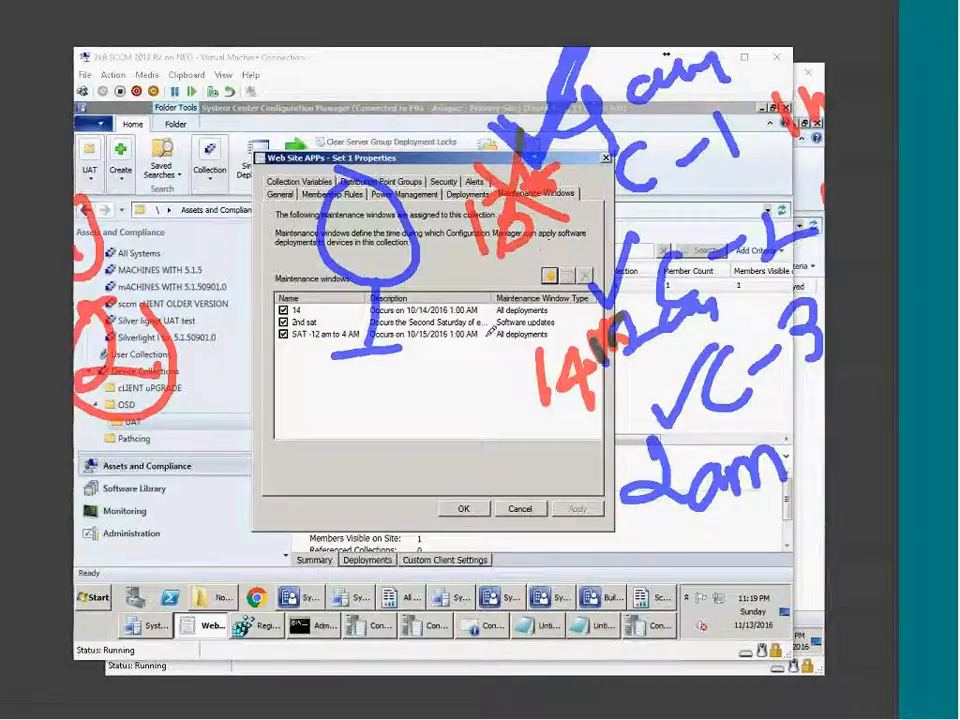
Outline the upper notes, cross out the 13th notes, and box the 14th.
mouse_move(438, 140)
left_mouse_down()
mouse_move(412, 288)
mouse_move(798, 121)
left_mouse_up()
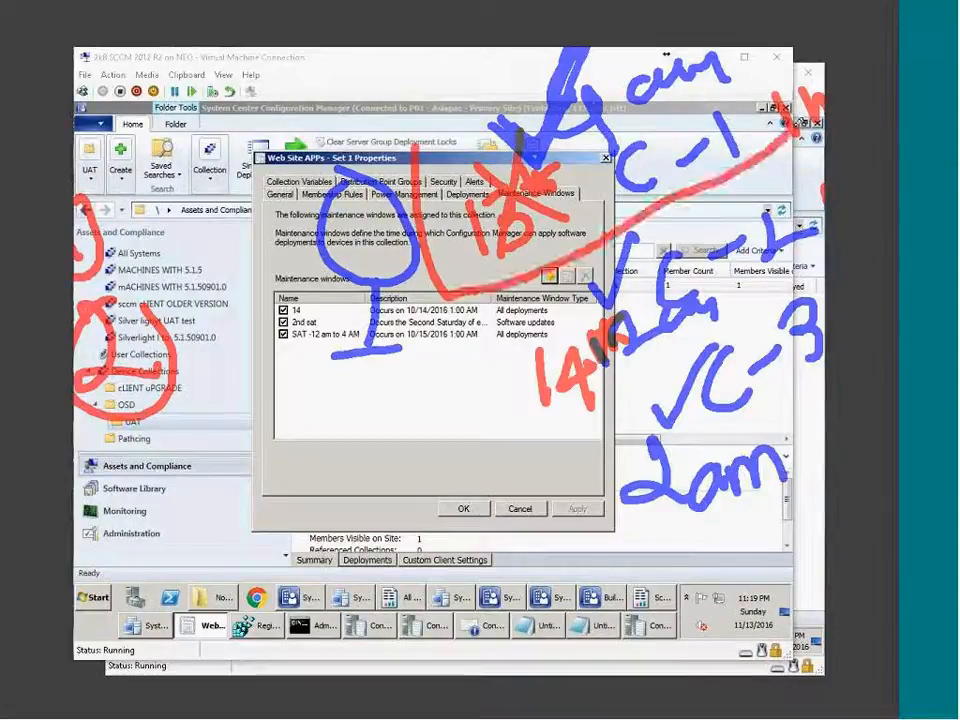
left_click_drag(415, 130, 665, 50)
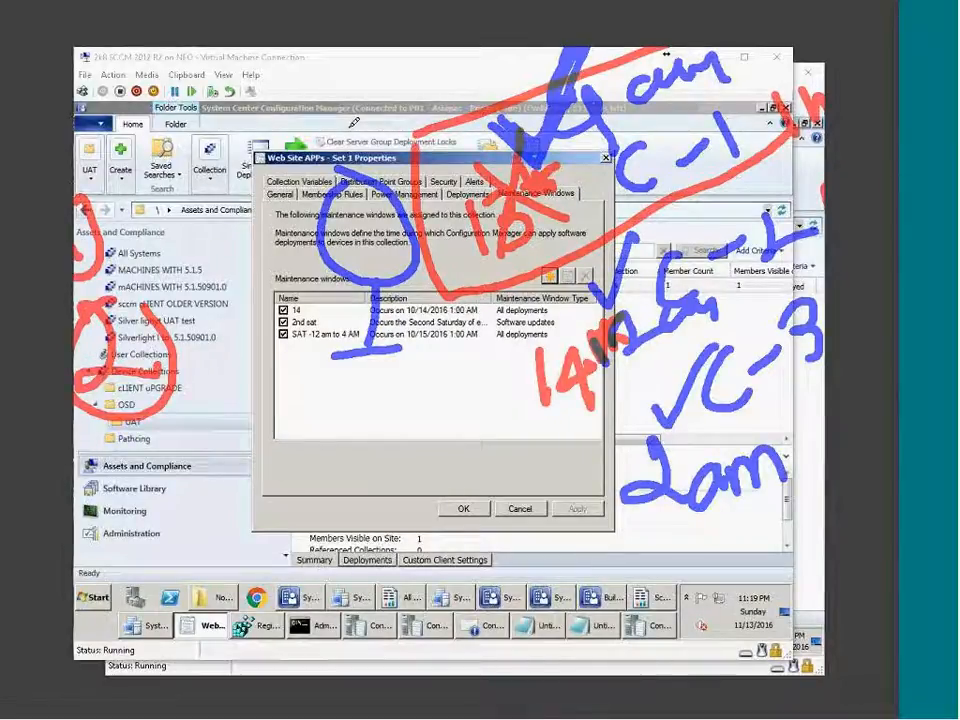
mouse_move(794, 50)
left_mouse_down()
mouse_move(750, 92)
mouse_move(769, 139)
mouse_move(783, 98)
mouse_move(827, 38)
mouse_move(795, 121)
mouse_move(834, 18)
left_mouse_up()
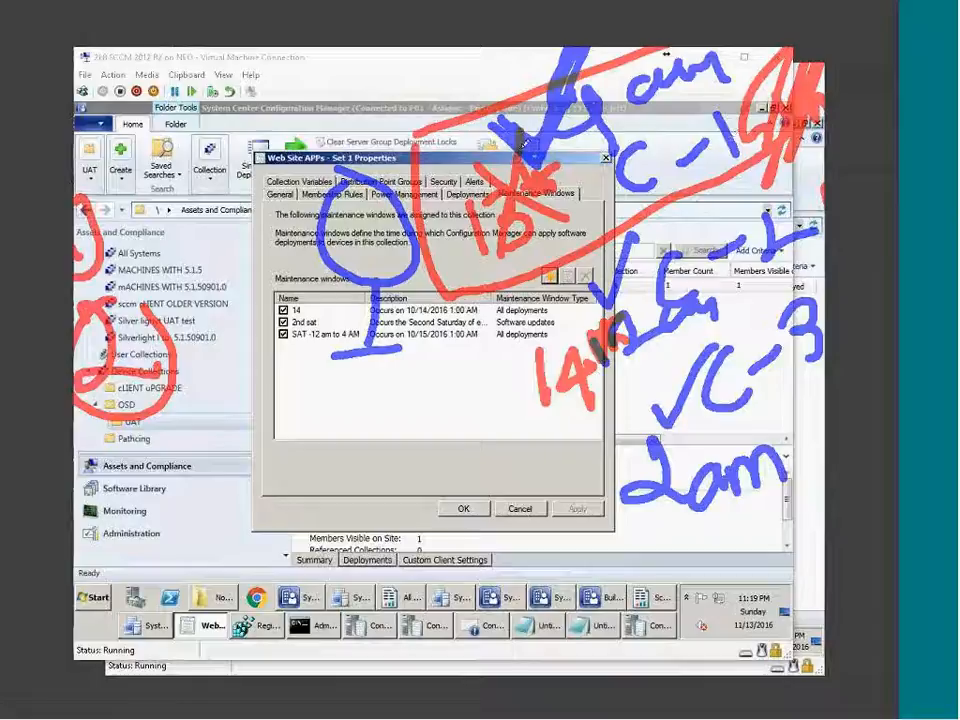
left_click_drag(438, 136, 585, 226)
mouse_move(533, 106)
left_mouse_down()
mouse_move(457, 261)
mouse_move(536, 105)
left_mouse_up()
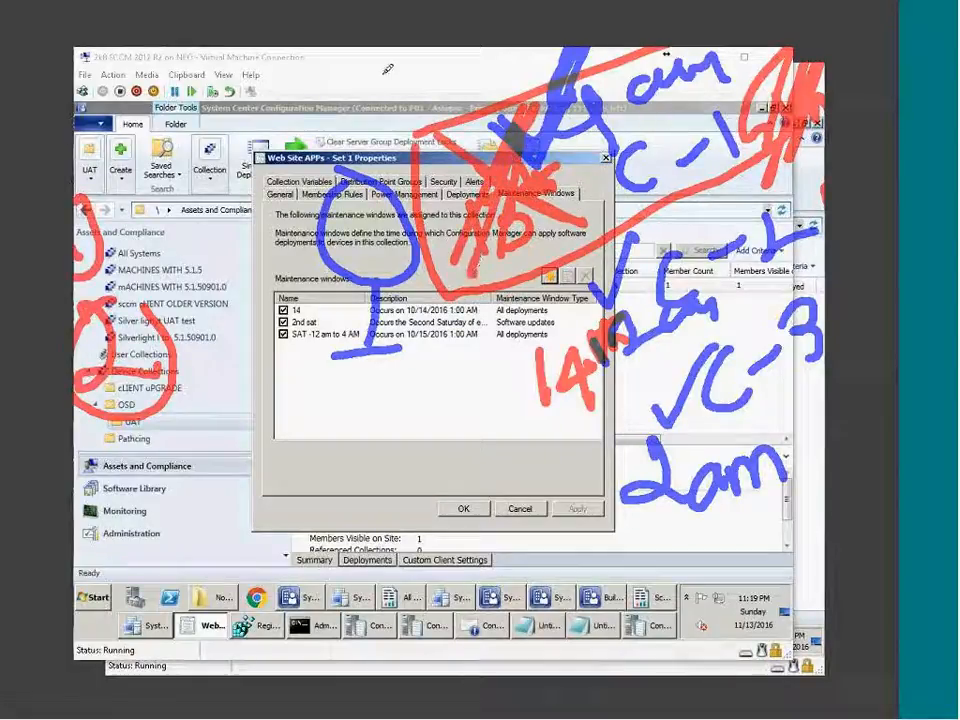
left_click_drag(383, 73, 436, 128)
left_click_drag(424, 179, 496, 119)
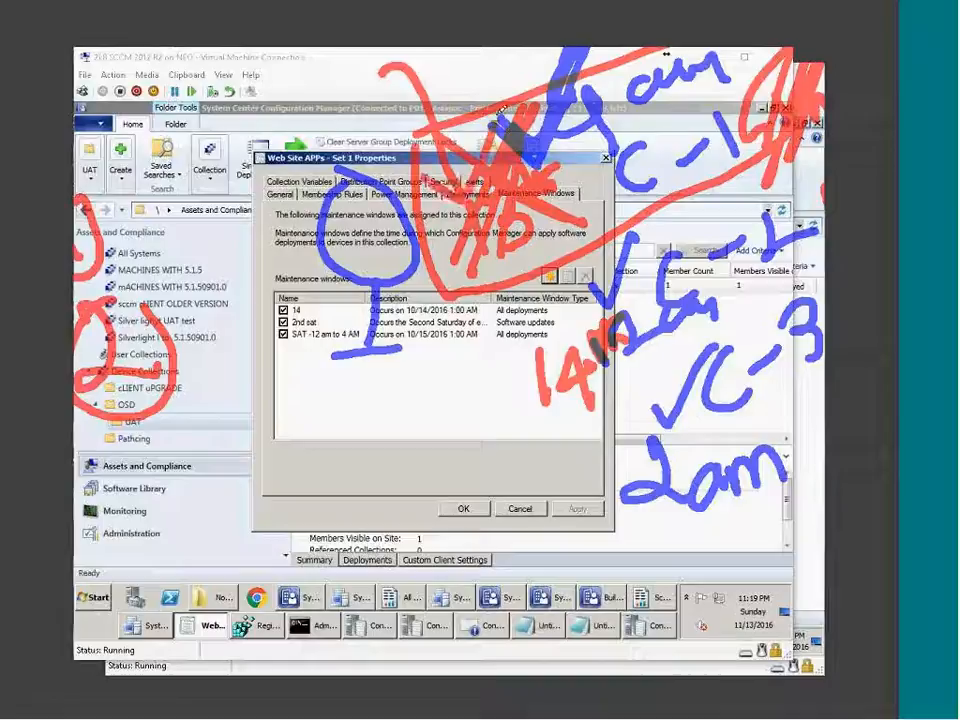
mouse_move(491, 351)
left_mouse_down()
mouse_move(509, 428)
mouse_move(826, 318)
mouse_move(892, 168)
left_mouse_up()
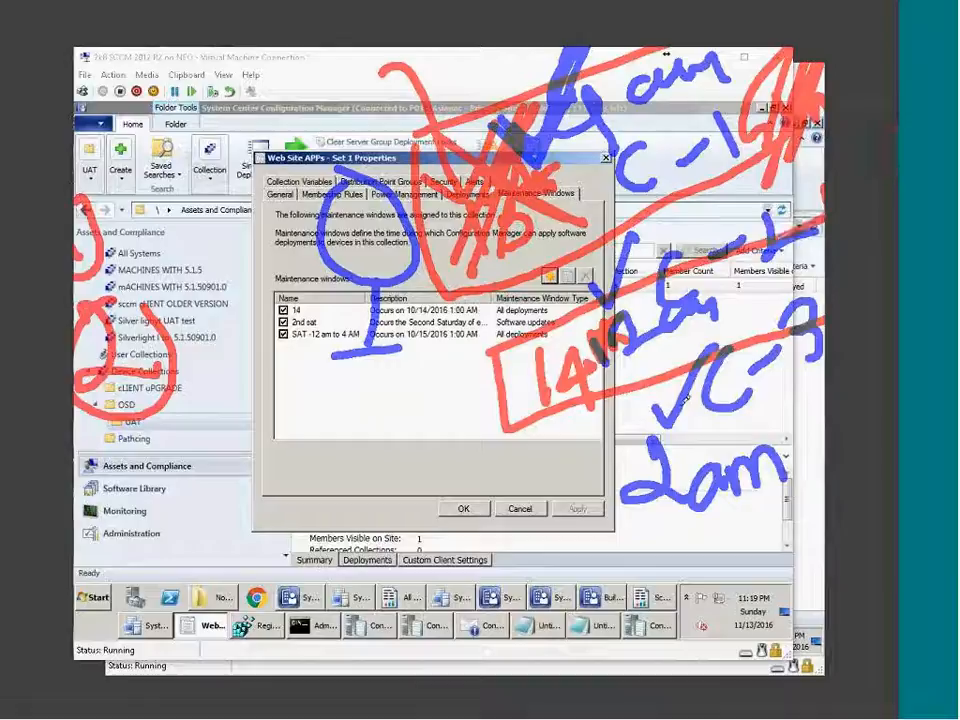
Box the 2am note in red, tick the circled 1 and 2, and begin a circled 1 lower left.
left_click_drag(609, 441, 825, 508)
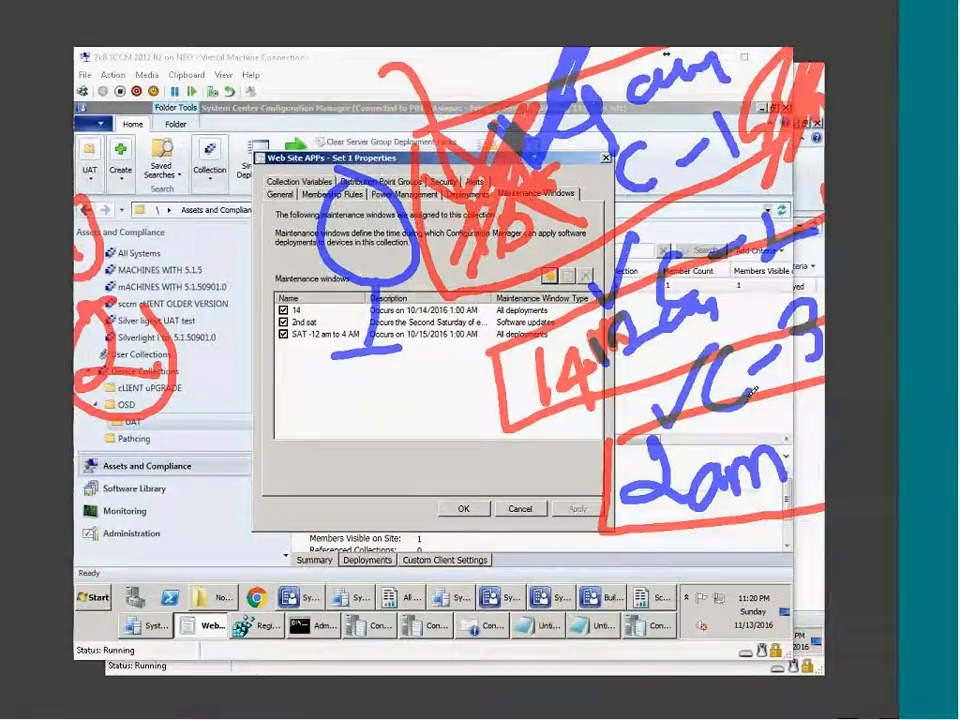
mouse_move(106, 297)
left_mouse_down()
mouse_move(156, 312)
mouse_move(260, 187)
left_mouse_up()
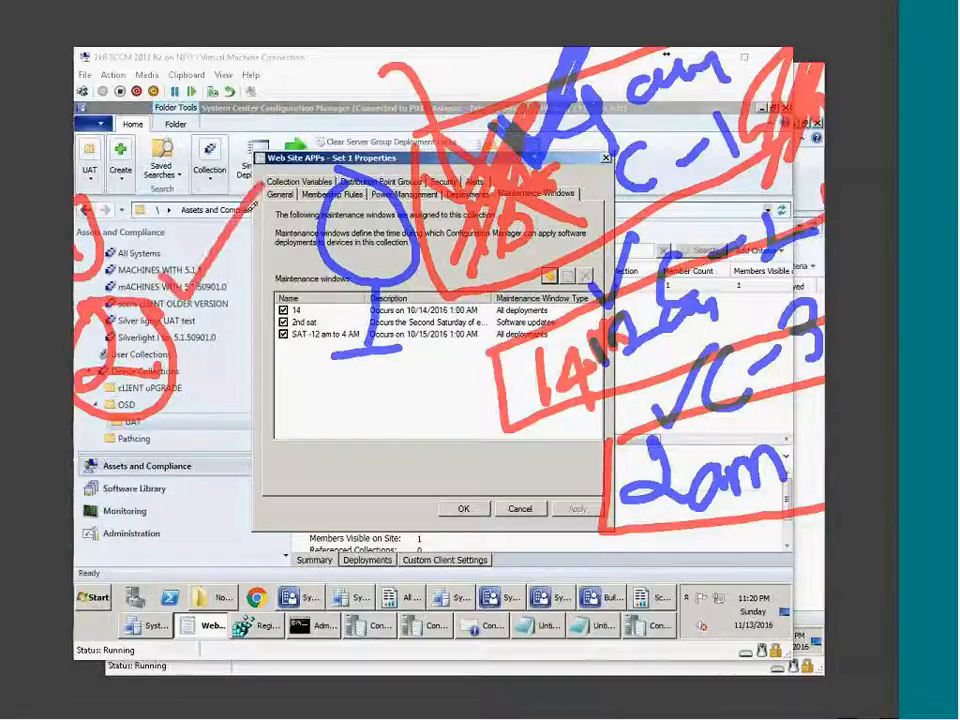
left_click_drag(115, 175, 200, 72)
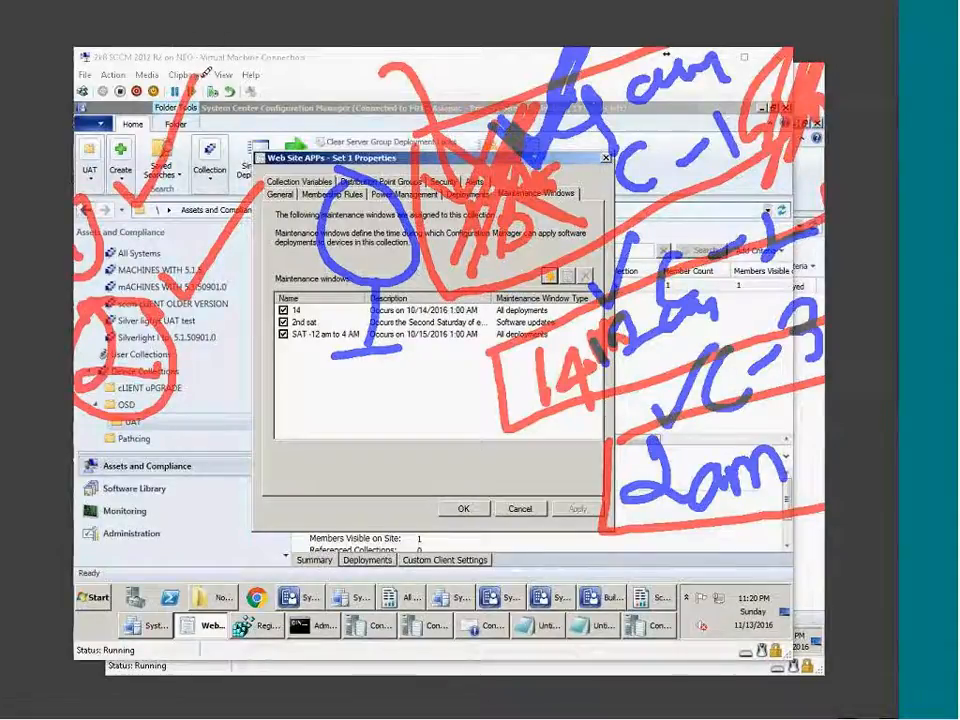
mouse_move(117, 36)
left_mouse_down()
mouse_move(168, 64)
mouse_move(205, 124)
left_mouse_up()
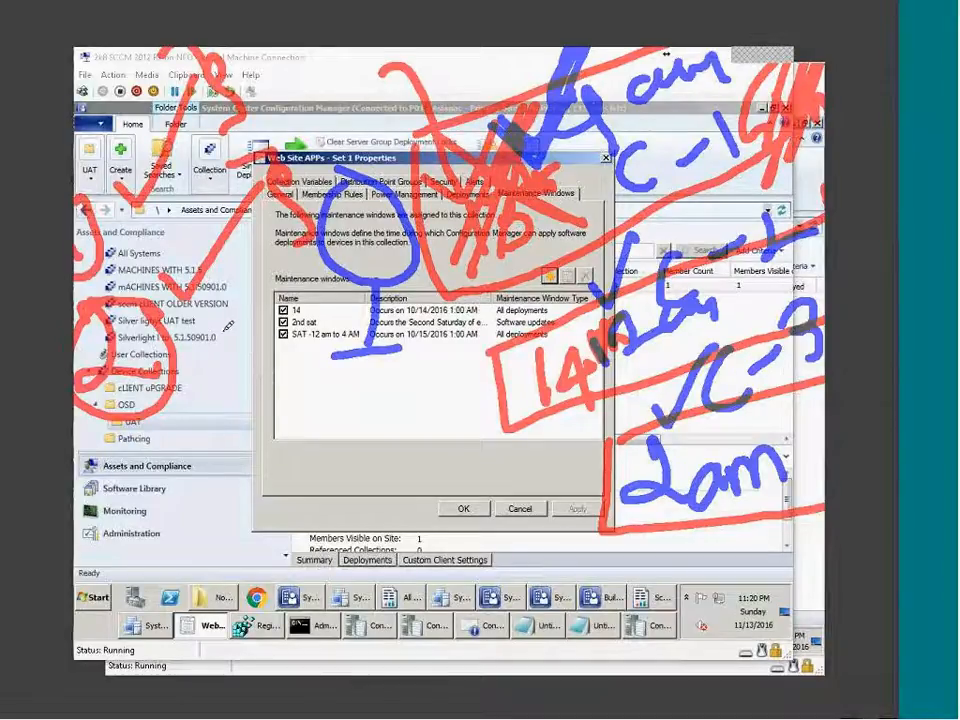
mouse_move(160, 285)
left_mouse_down()
mouse_move(198, 316)
mouse_move(275, 194)
left_mouse_up()
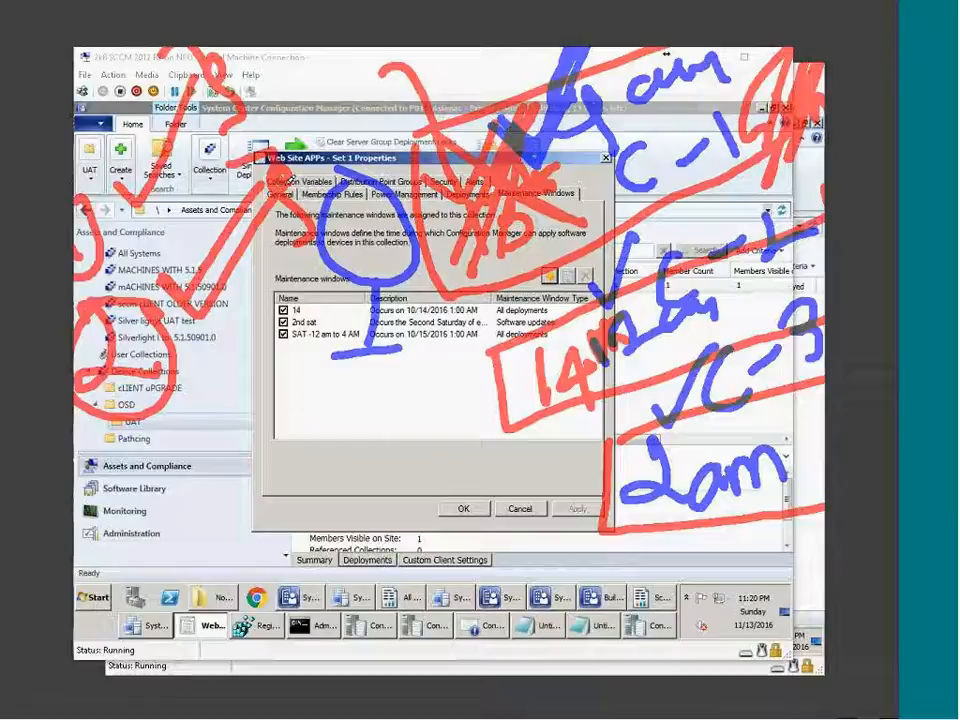
left_click_drag(108, 180, 216, 82)
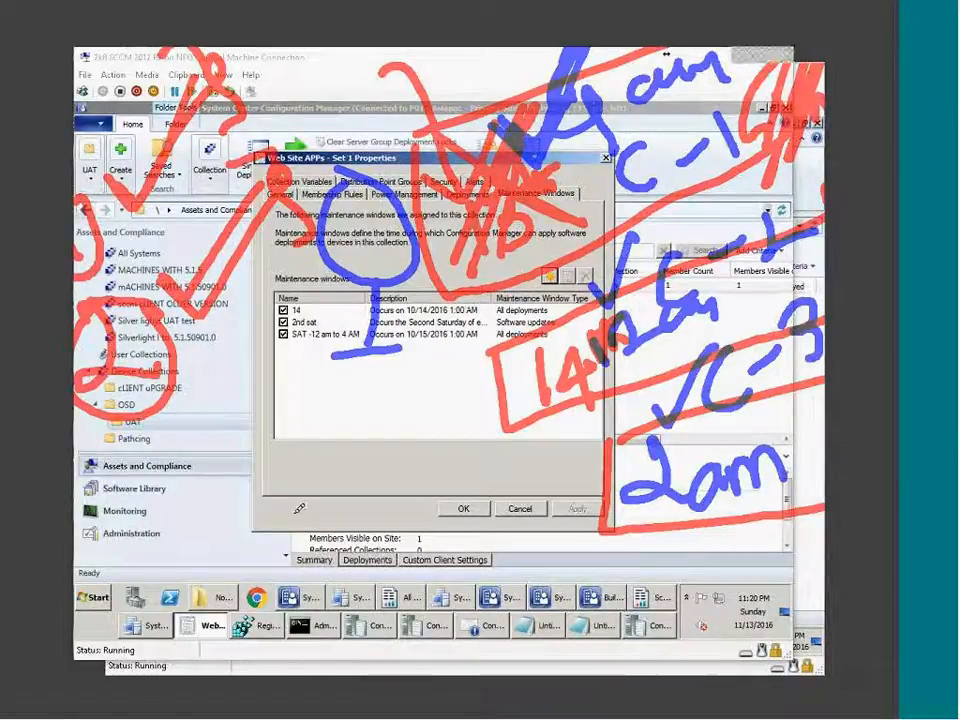
mouse_move(107, 507)
left_mouse_down()
mouse_move(124, 547)
mouse_move(100, 489)
mouse_move(99, 573)
mouse_move(138, 559)
left_mouse_up()
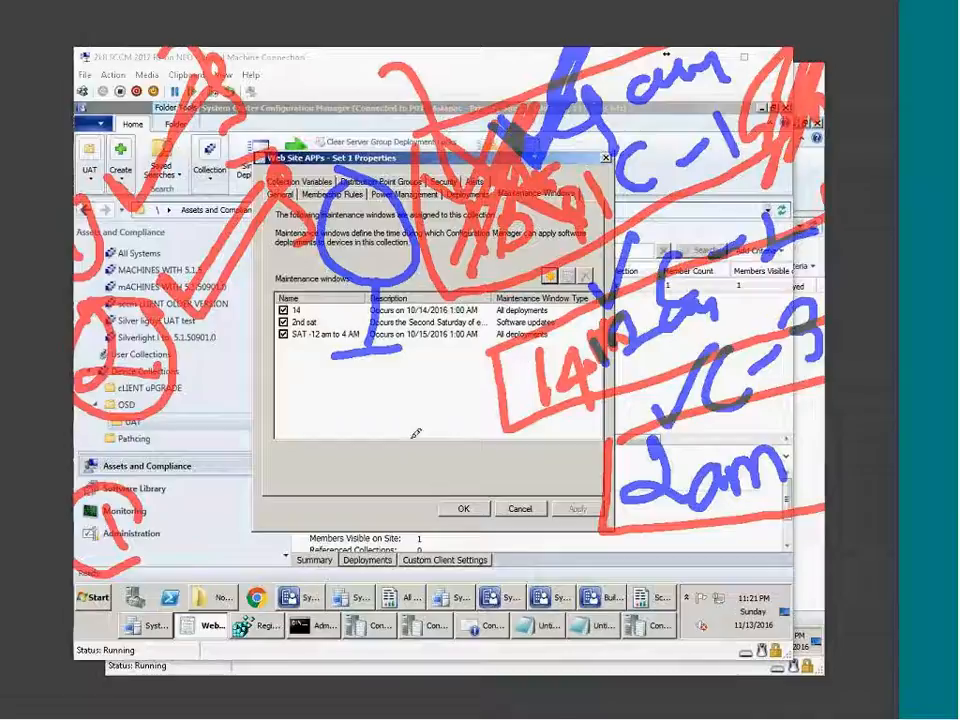
Handwrite SW/Swd linked to 14 and an OSD note, plus lines beside the 2am box.
left_click_drag(438, 434, 410, 486)
left_click_drag(442, 438, 480, 438)
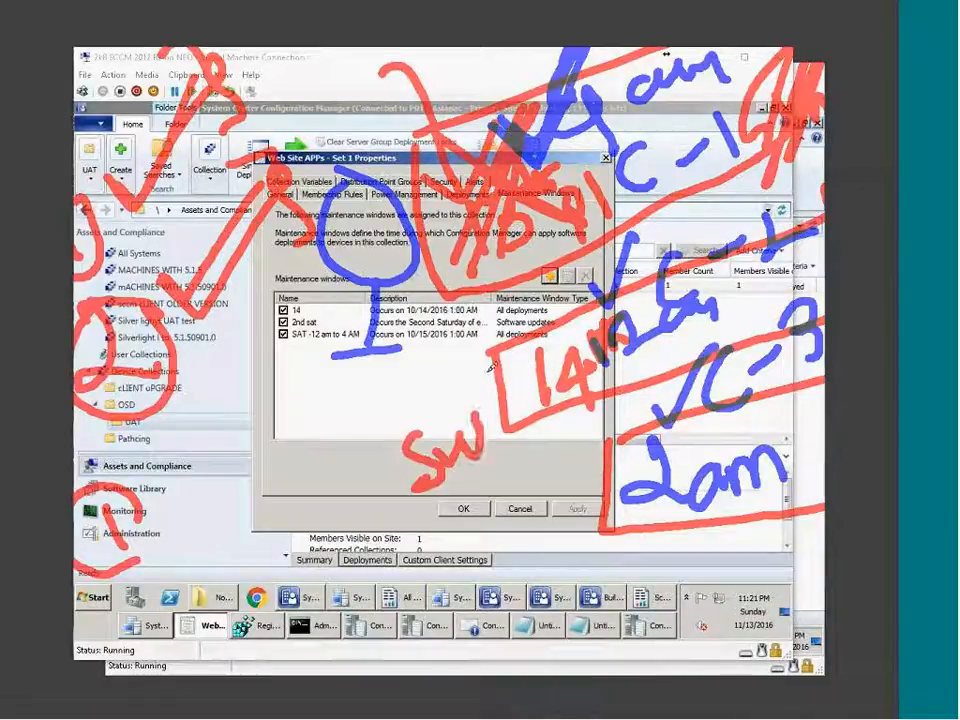
left_click_drag(492, 368, 488, 440)
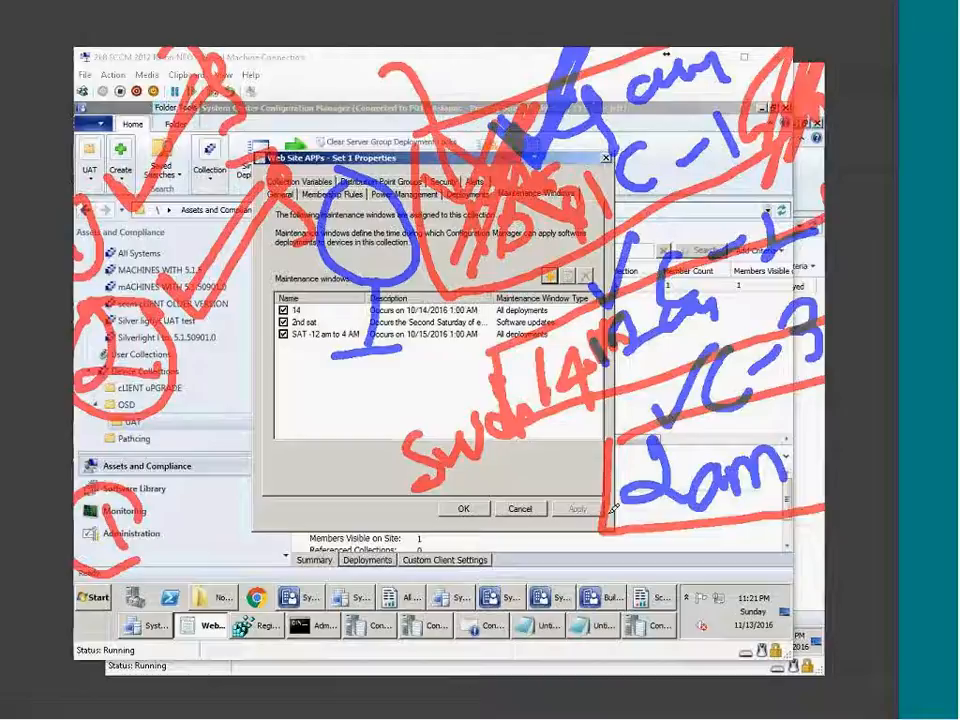
left_click_drag(605, 502, 516, 550)
mouse_move(392, 585)
left_mouse_down()
mouse_move(440, 577)
mouse_move(373, 584)
left_mouse_up()
mouse_move(491, 559)
left_mouse_down()
mouse_move(458, 601)
mouse_move(492, 597)
left_mouse_up()
mouse_move(489, 545)
left_mouse_down()
mouse_move(521, 580)
mouse_move(509, 598)
left_mouse_up()
mouse_move(546, 546)
left_mouse_down()
mouse_move(408, 648)
mouse_move(530, 545)
left_mouse_up()
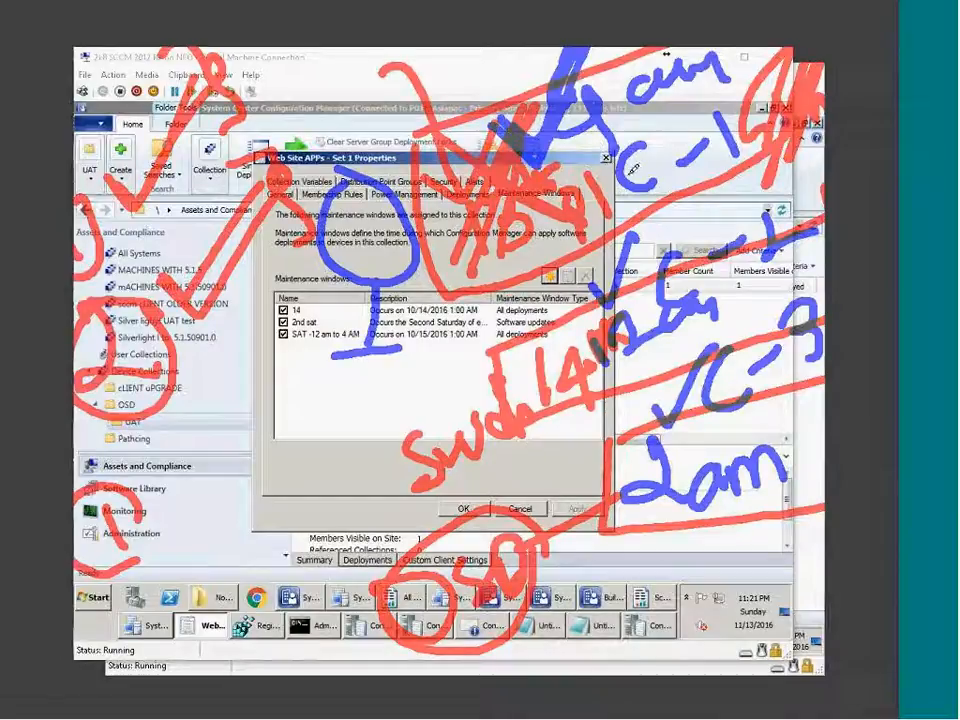
mouse_move(300, 106)
left_mouse_down()
mouse_move(283, 135)
mouse_move(250, 280)
mouse_move(285, 372)
mouse_move(370, 362)
left_mouse_up()
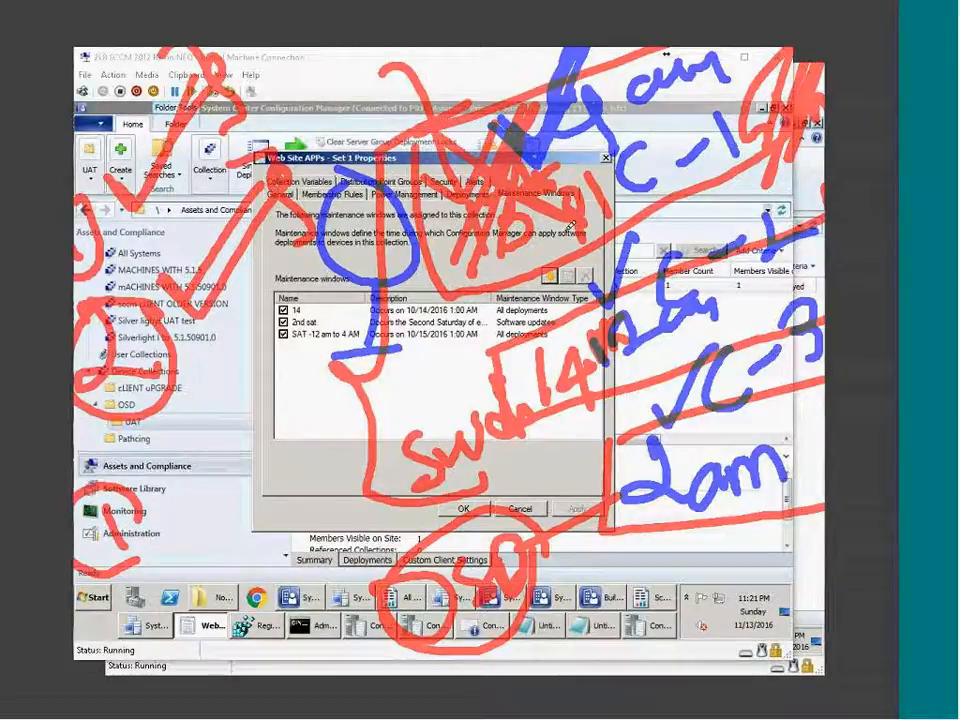
Tick the circled 1, box the lower-left notes, write 10, and add red notes and strokes.
left_click_drag(135, 492, 105, 553)
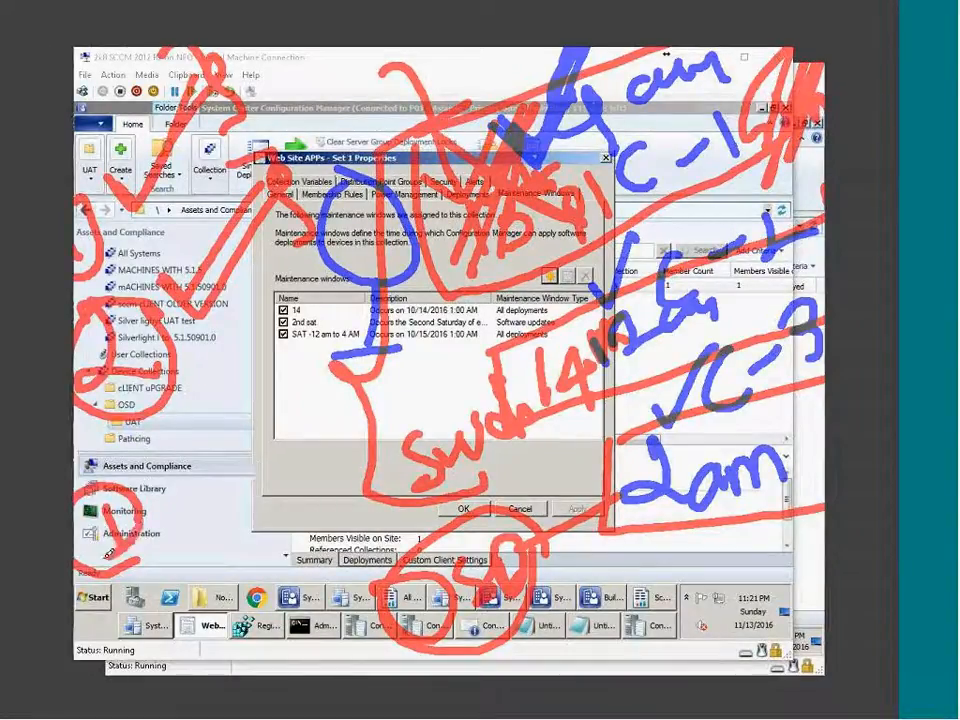
mouse_move(172, 482)
left_mouse_down()
mouse_move(186, 537)
mouse_move(282, 500)
left_mouse_up()
mouse_move(175, 540)
left_mouse_down()
mouse_move(178, 472)
mouse_move(235, 415)
mouse_move(272, 397)
mouse_move(258, 497)
mouse_move(215, 527)
mouse_move(228, 576)
mouse_move(200, 592)
mouse_move(255, 574)
left_mouse_up()
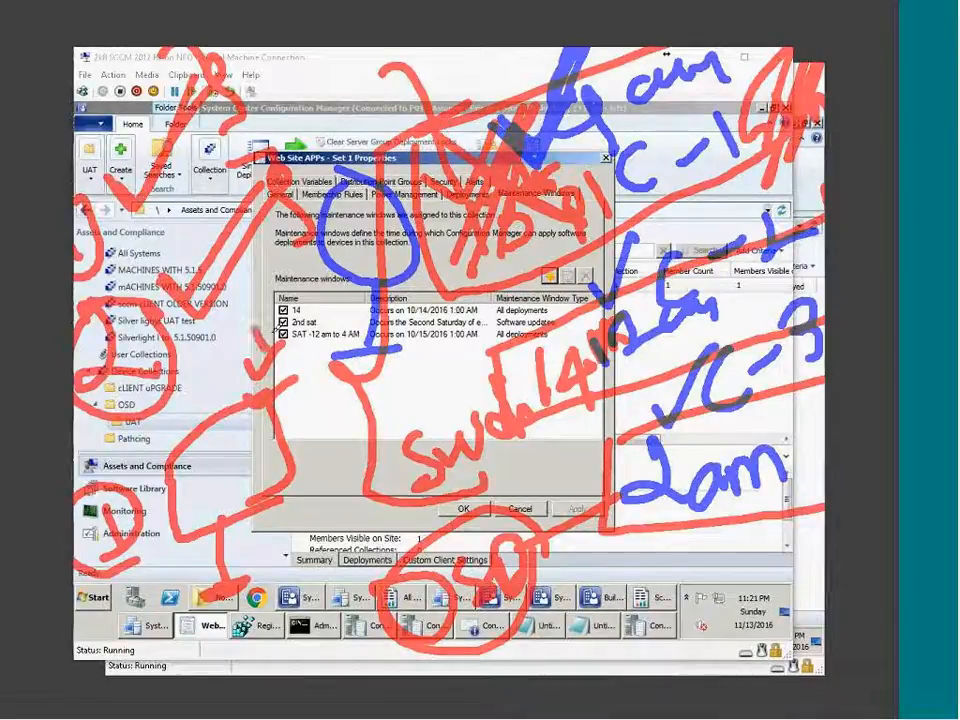
mouse_move(288, 395)
left_mouse_down()
mouse_move(290, 423)
mouse_move(316, 399)
left_mouse_up()
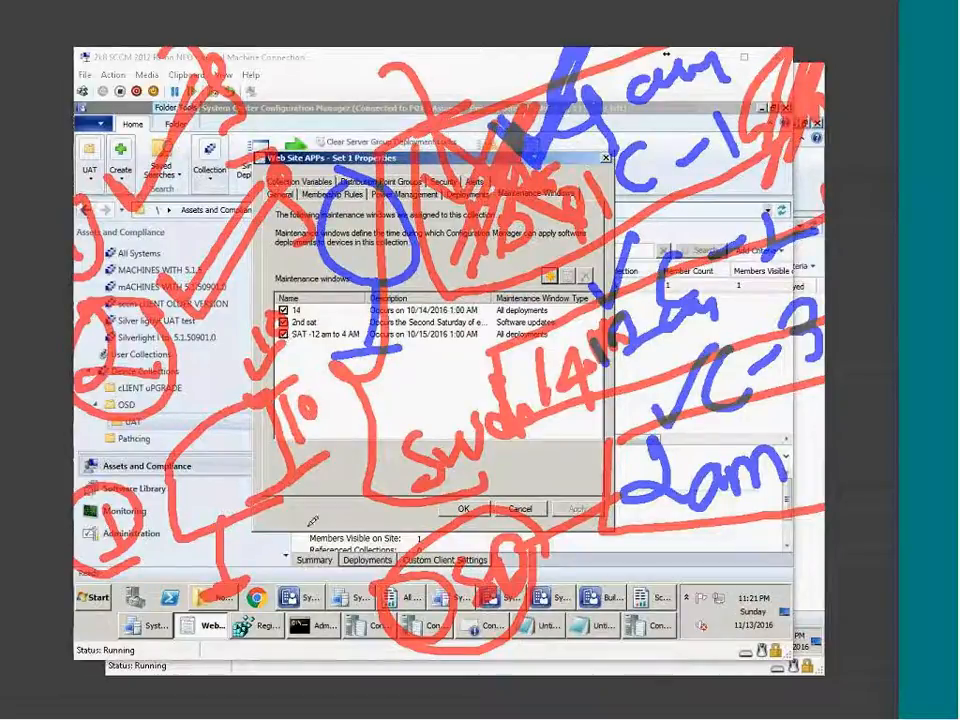
left_click_drag(300, 510, 282, 548)
left_click_drag(306, 492, 302, 552)
left_click_drag(330, 500, 334, 496)
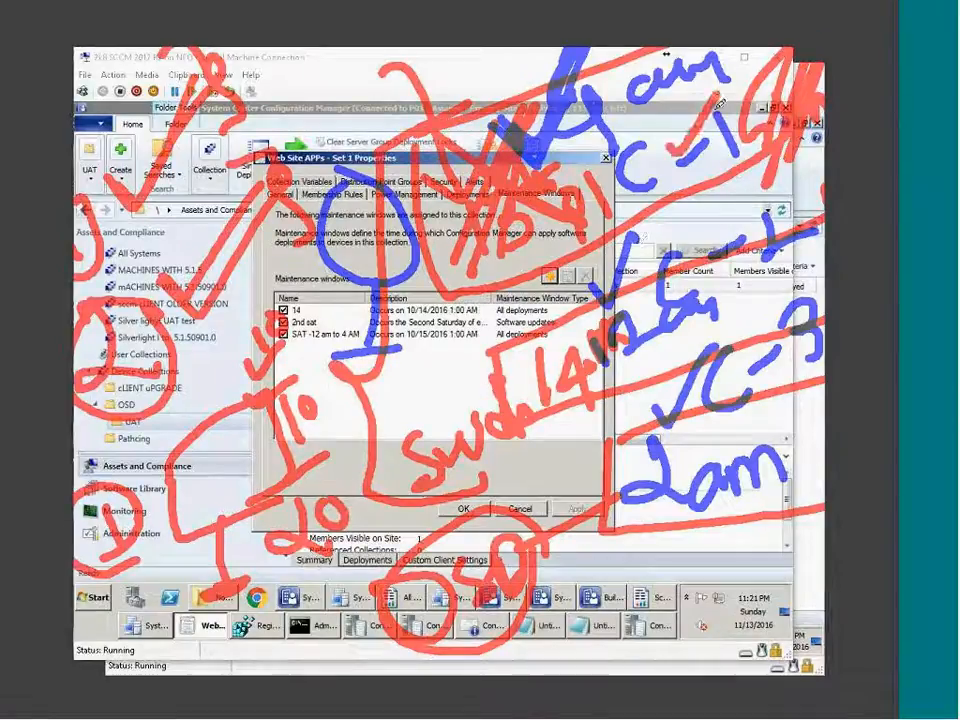
left_click_drag(740, 288, 806, 221)
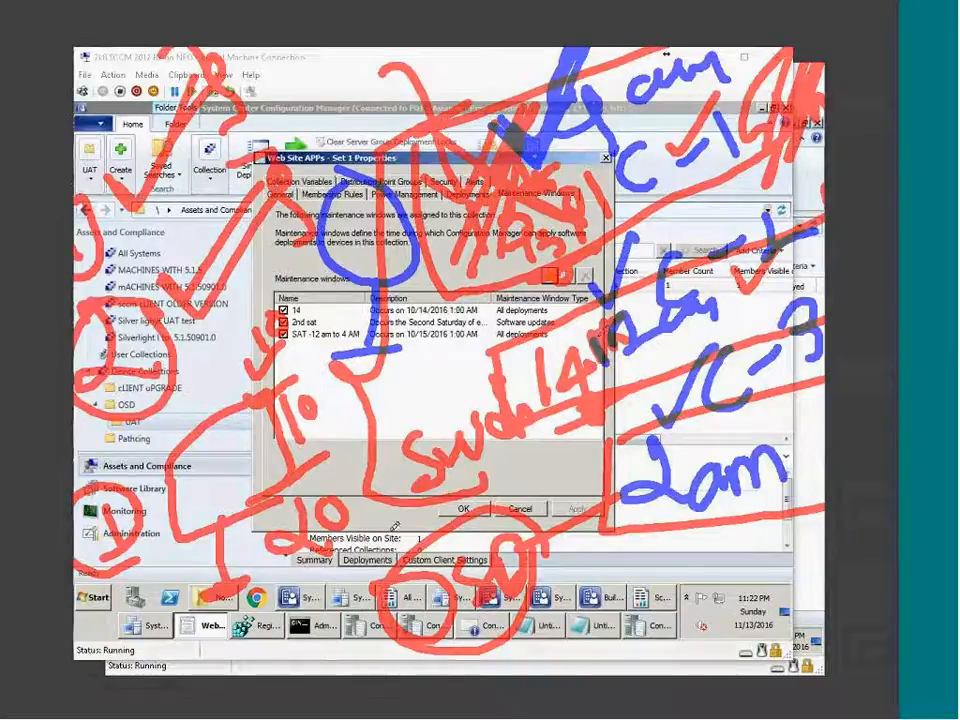
mouse_move(289, 276)
left_mouse_down()
mouse_move(301, 477)
mouse_move(245, 330)
mouse_move(250, 500)
mouse_move(290, 300)
mouse_move(248, 318)
left_mouse_up()
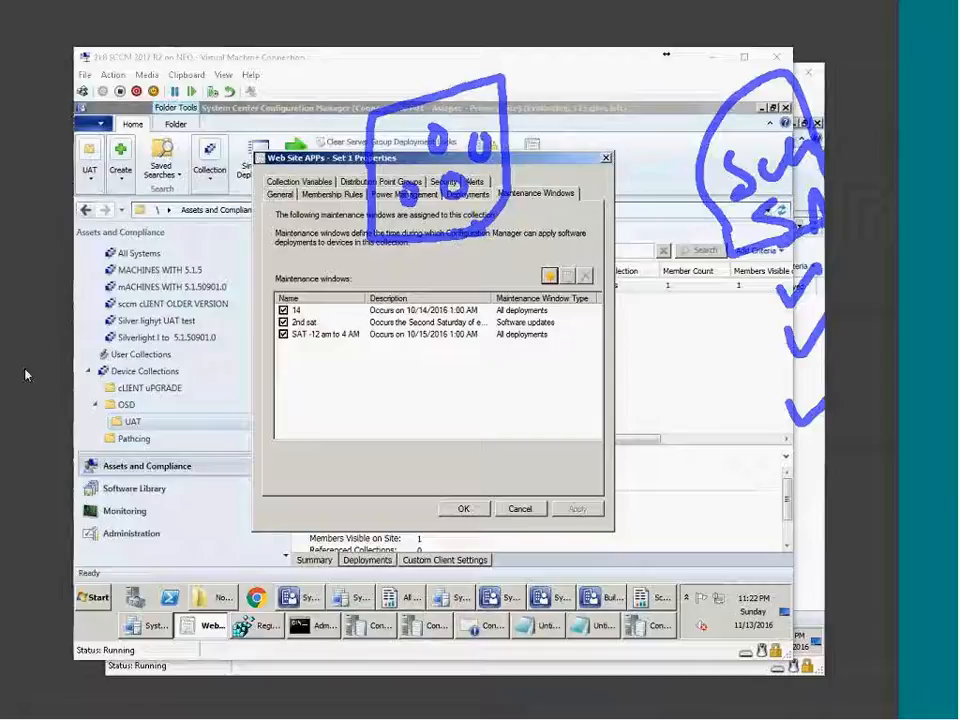
Erase all pen annotations and return to the Web Site APPs - Set 1 maintenance windows dialog.
left_click(84, 409)
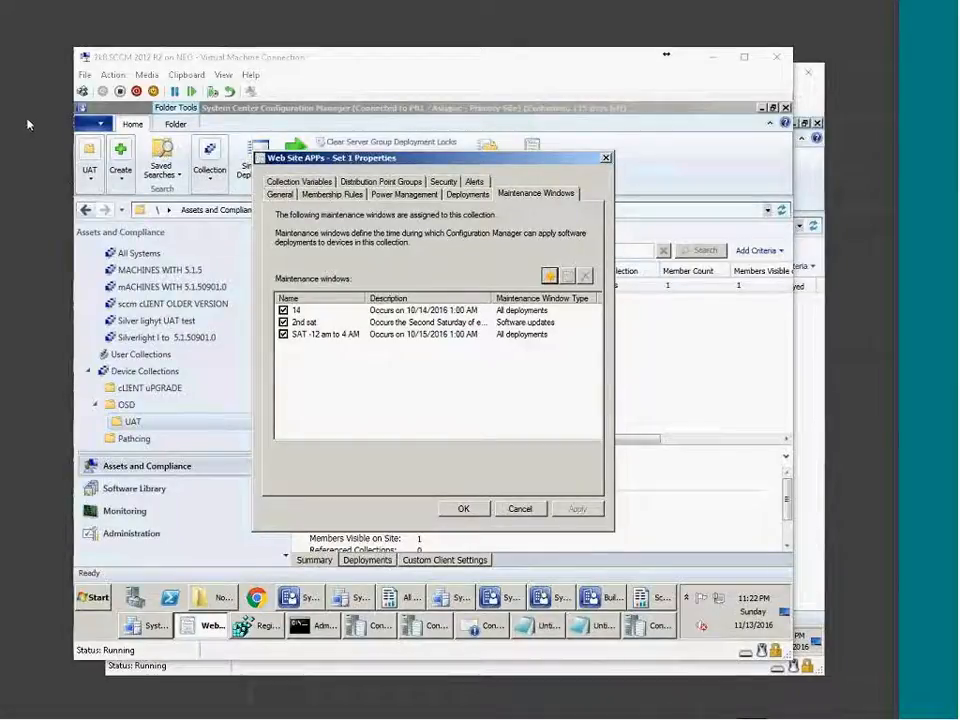
left_click(218, 602)
left_click(199, 598)
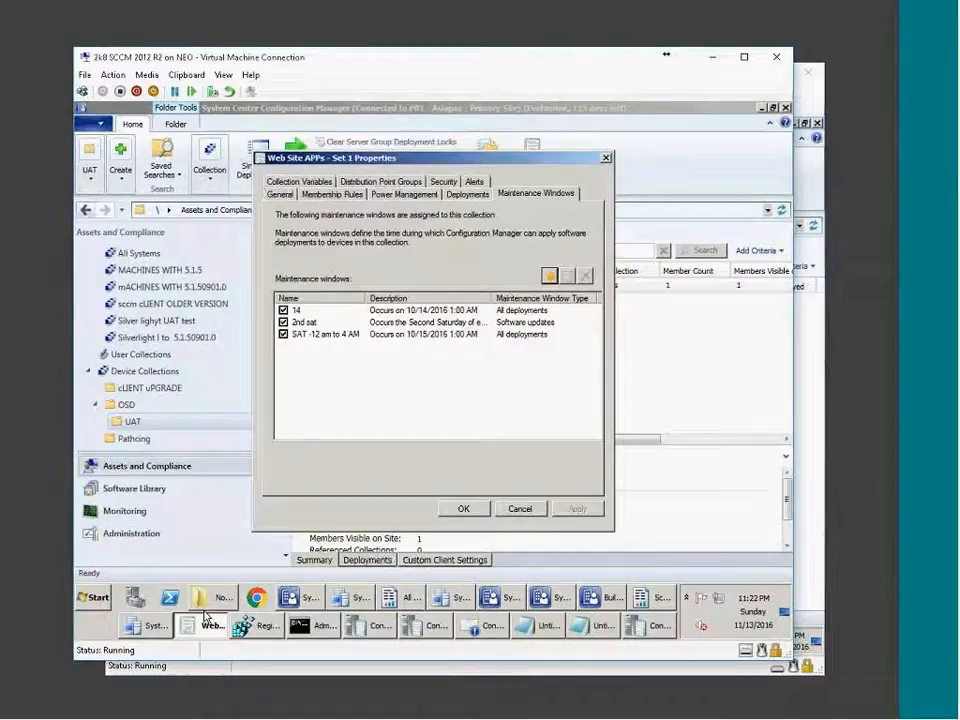
Disable Local Area Connection 2 via Network and Sharing Center, then cancel the collection properties.
right_click(721, 608)
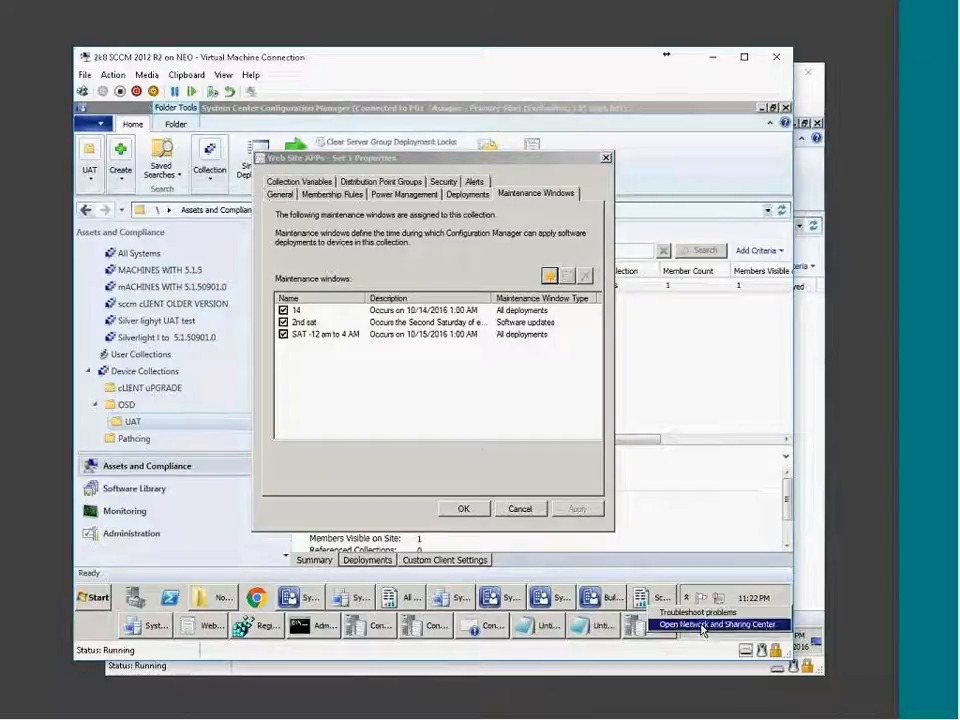
left_click(703, 625)
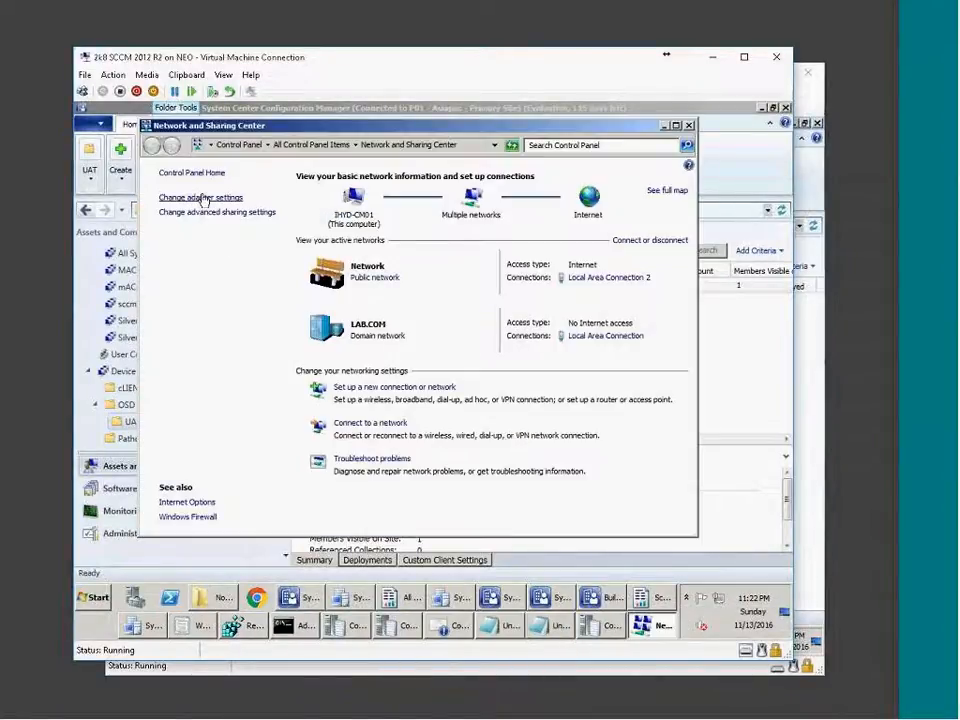
left_click(207, 197)
right_click(365, 203)
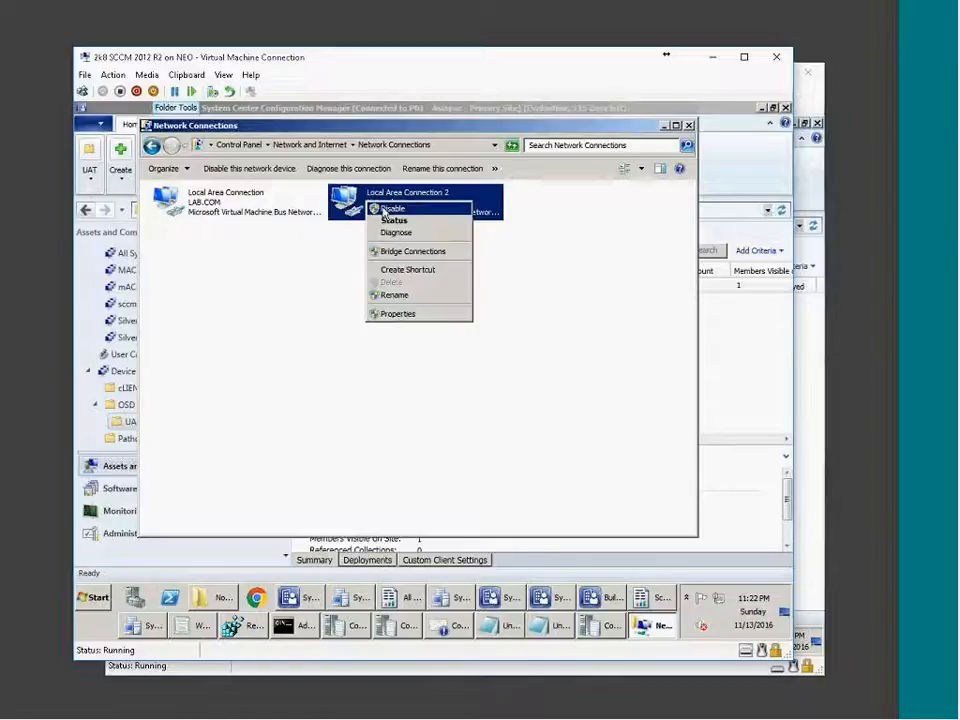
left_click(385, 209)
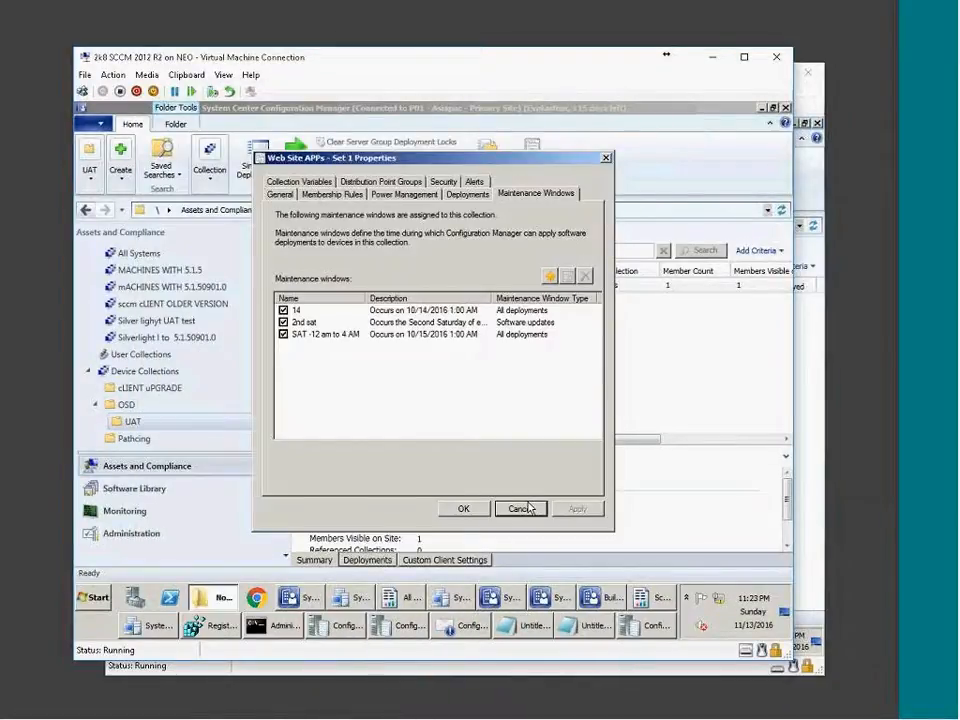
left_click(518, 508)
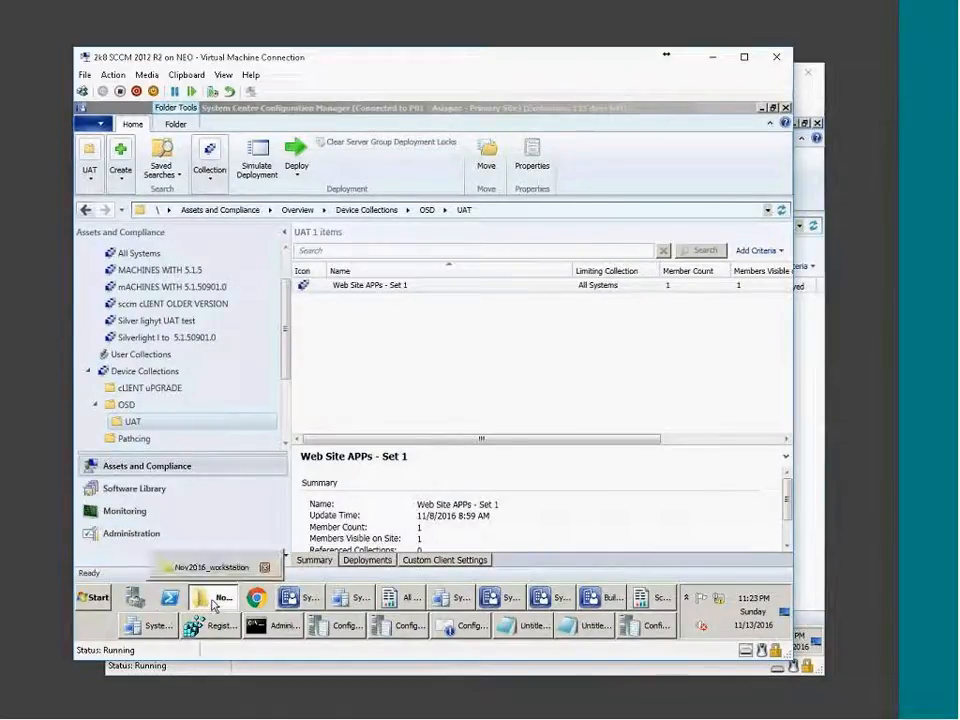
Open Local Disk (C:) in the workstation's Explorer and browse into Program Files (x86).
left_click(213, 605)
left_click(277, 405)
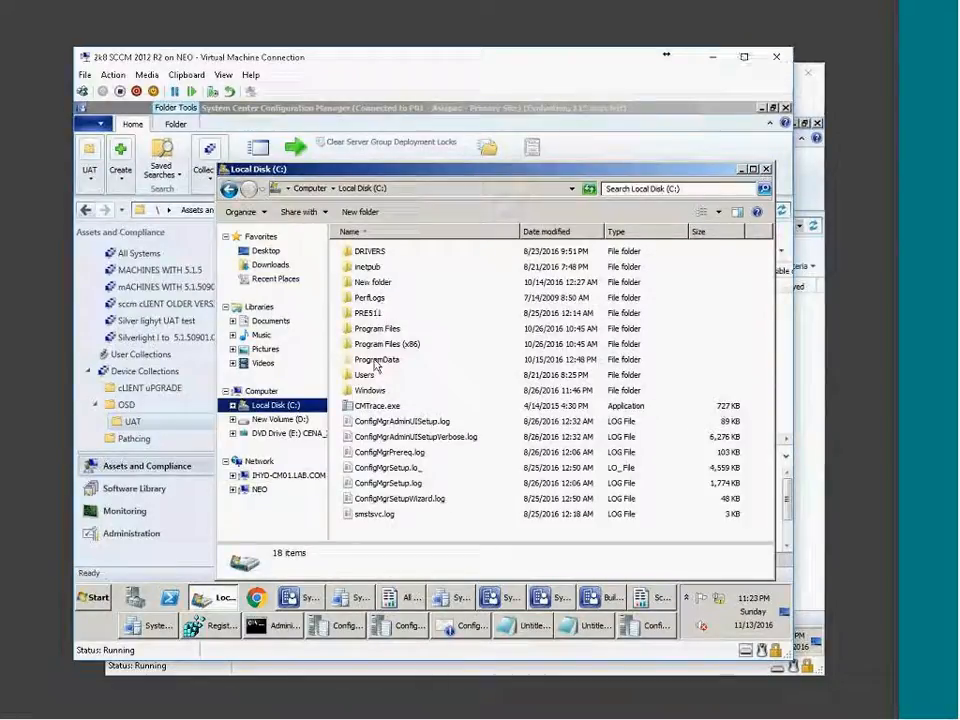
left_click(375, 362)
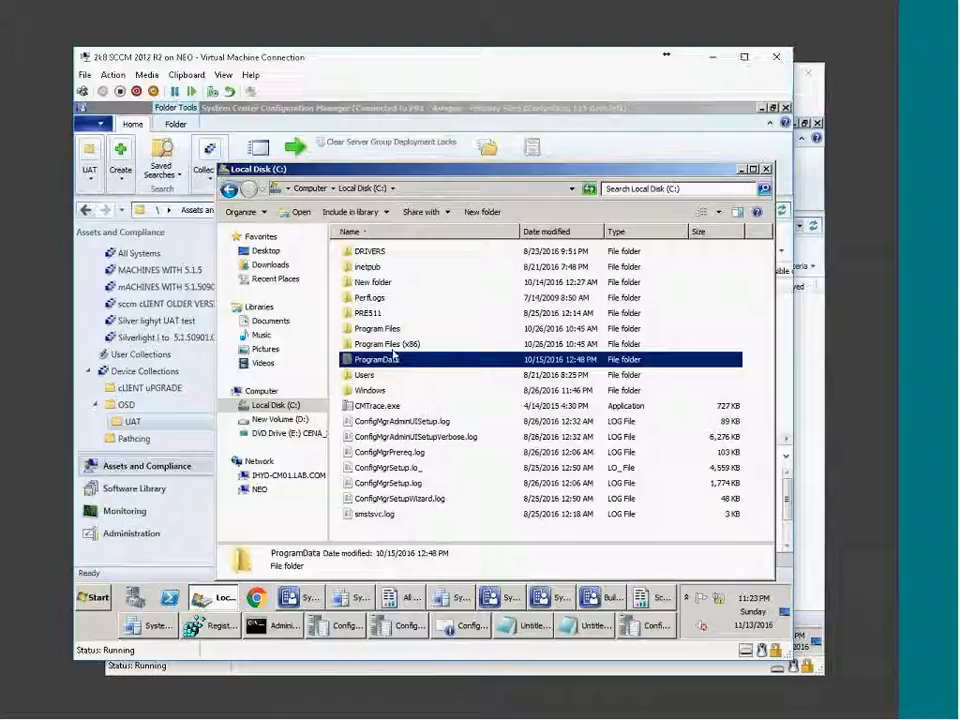
left_click(391, 343)
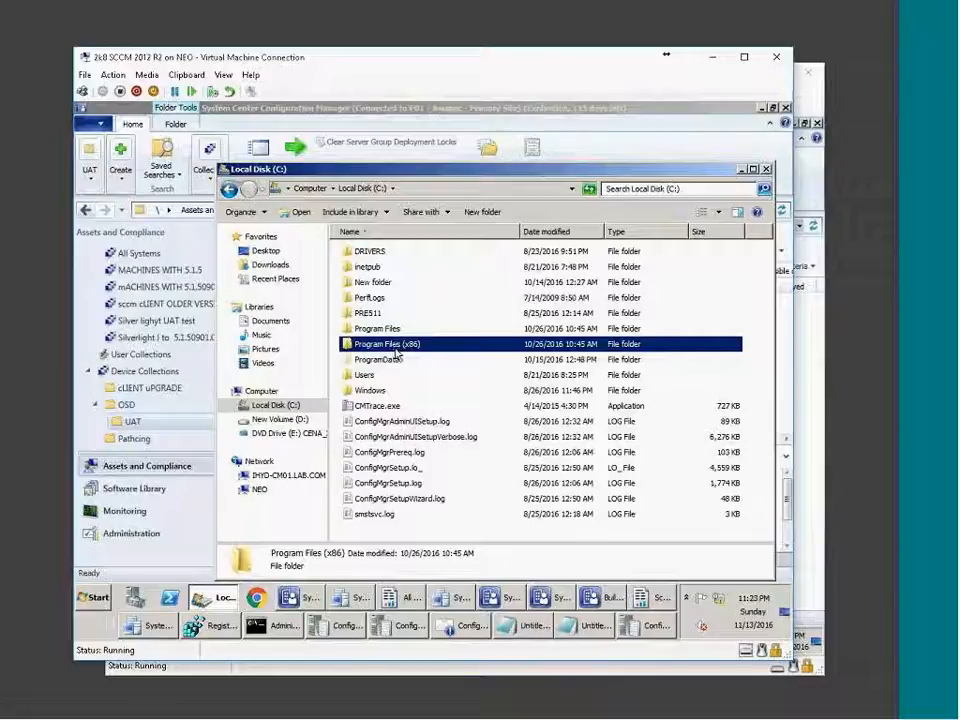
left_click(380, 334)
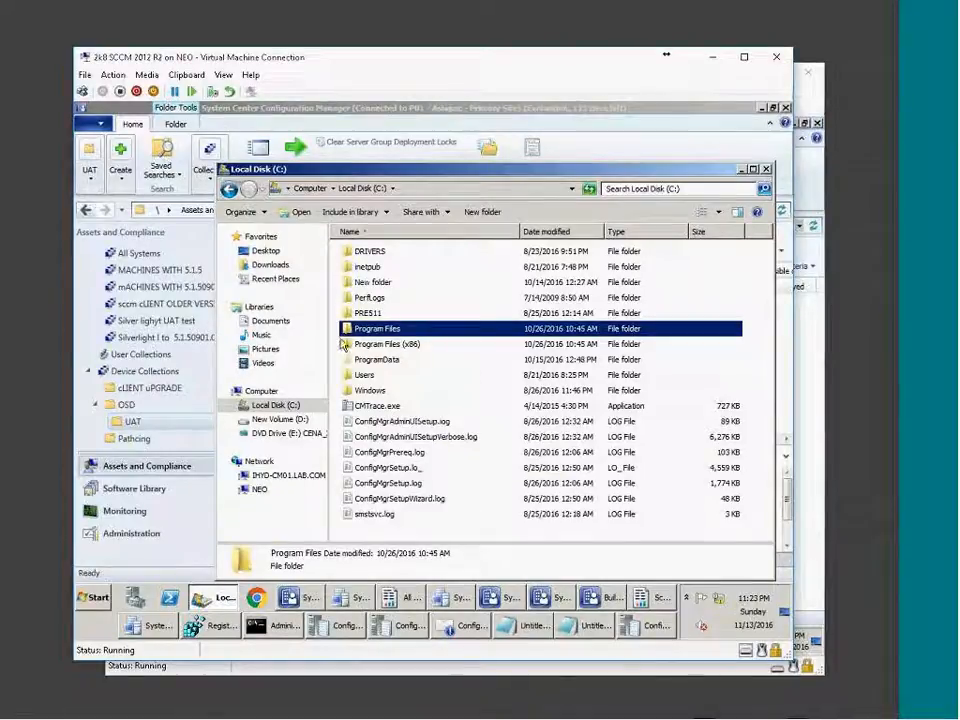
double_click(414, 344)
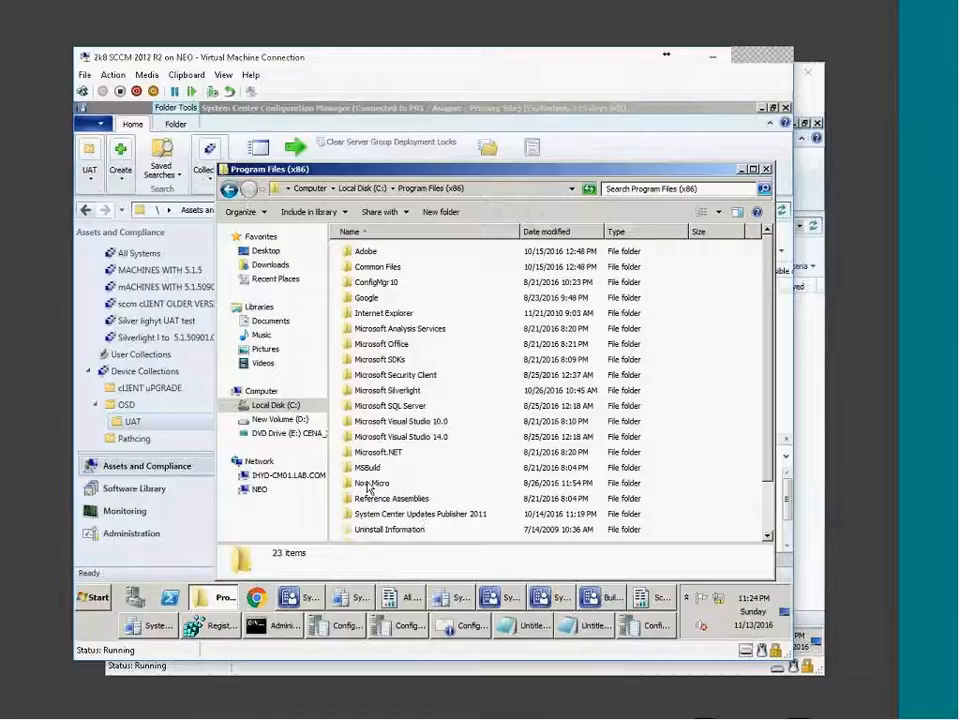
scroll(461, 452, "down", 2)
scroll(460, 420, "up", 2)
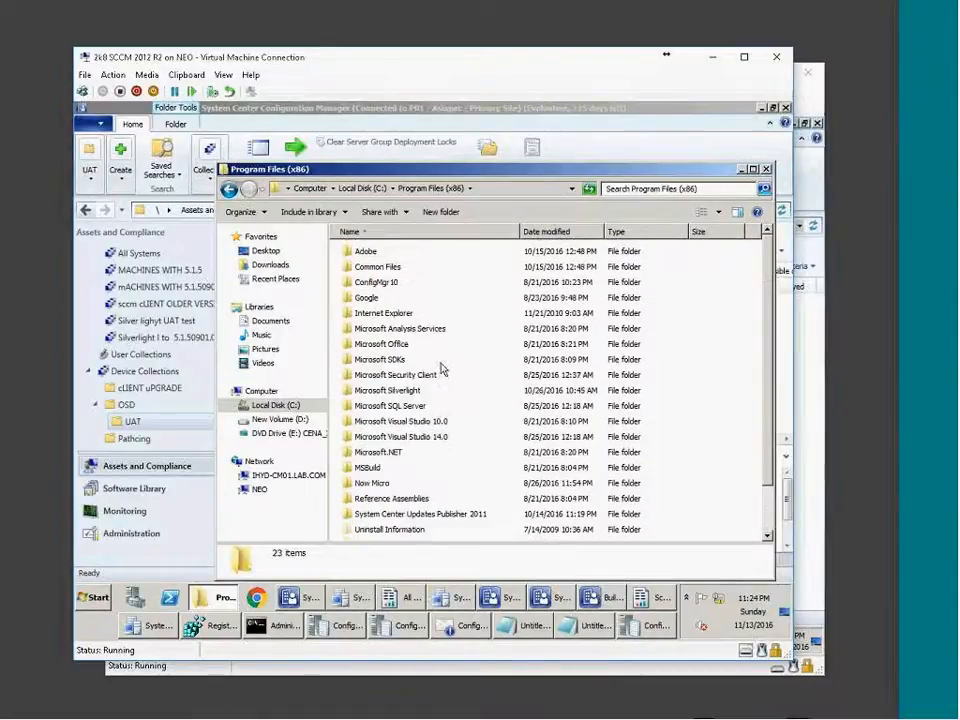
Go back to C: to open Program Files, then the Windows folder.
left_click(369, 189)
left_click(388, 333)
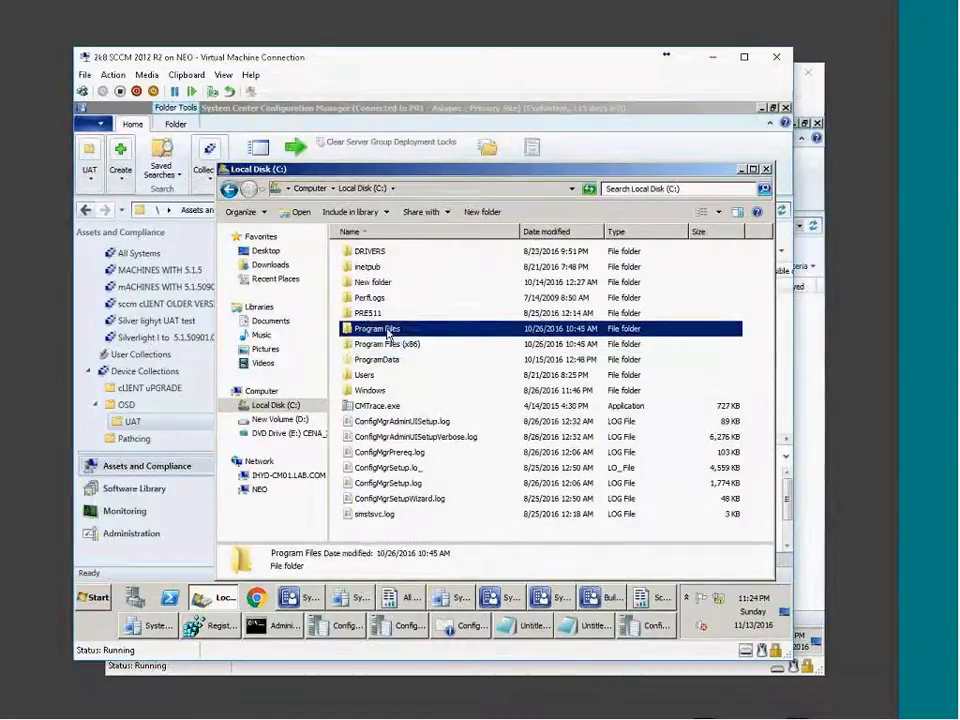
double_click(388, 333)
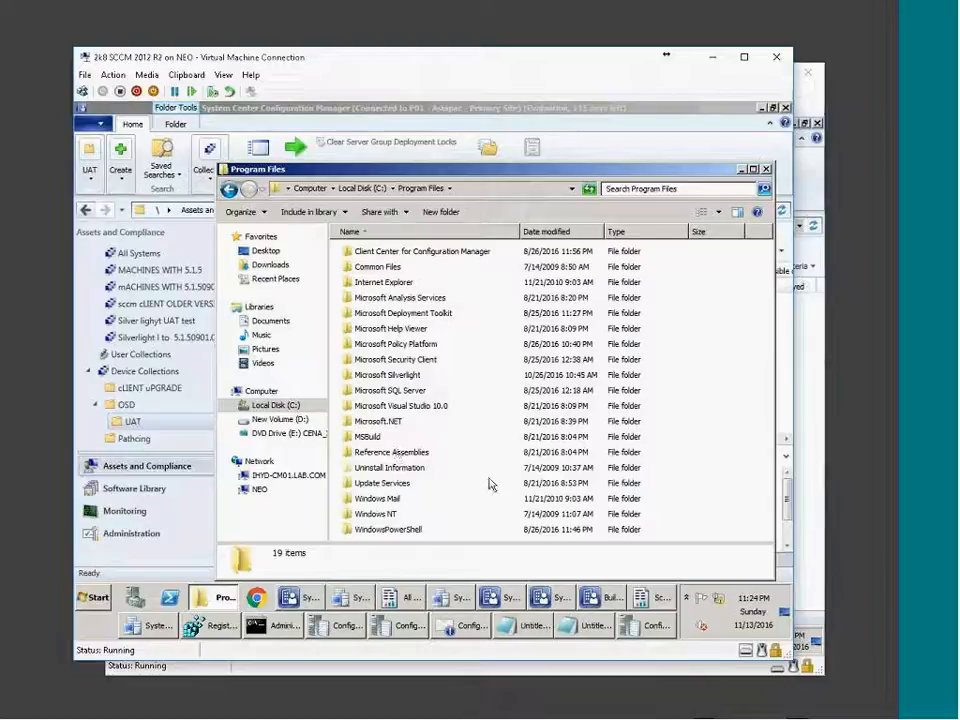
left_click(358, 190)
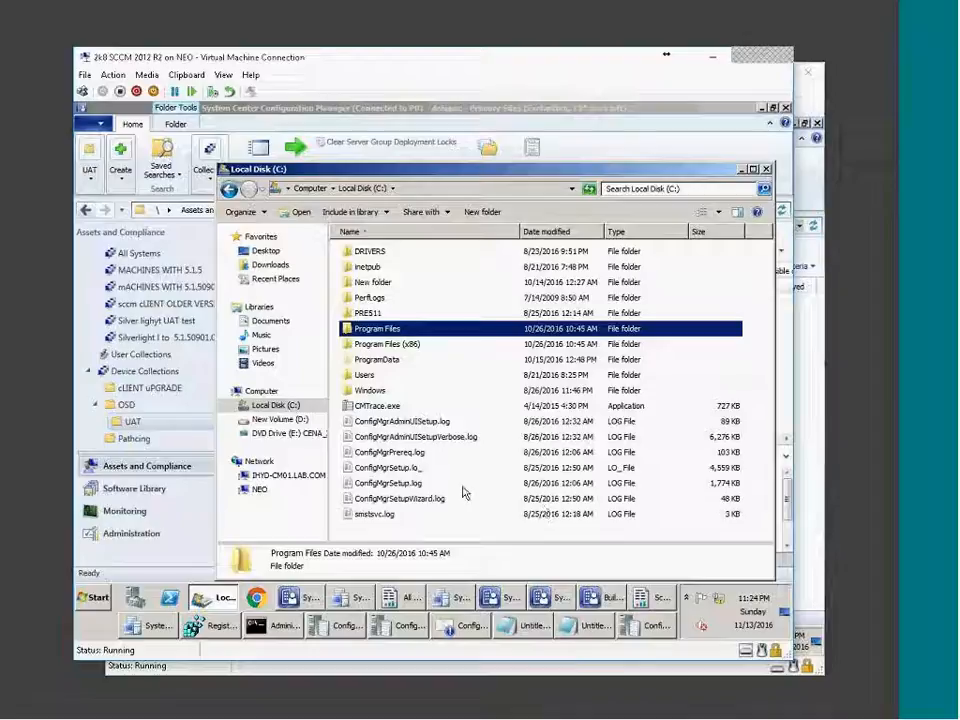
left_click(378, 405)
double_click(379, 392)
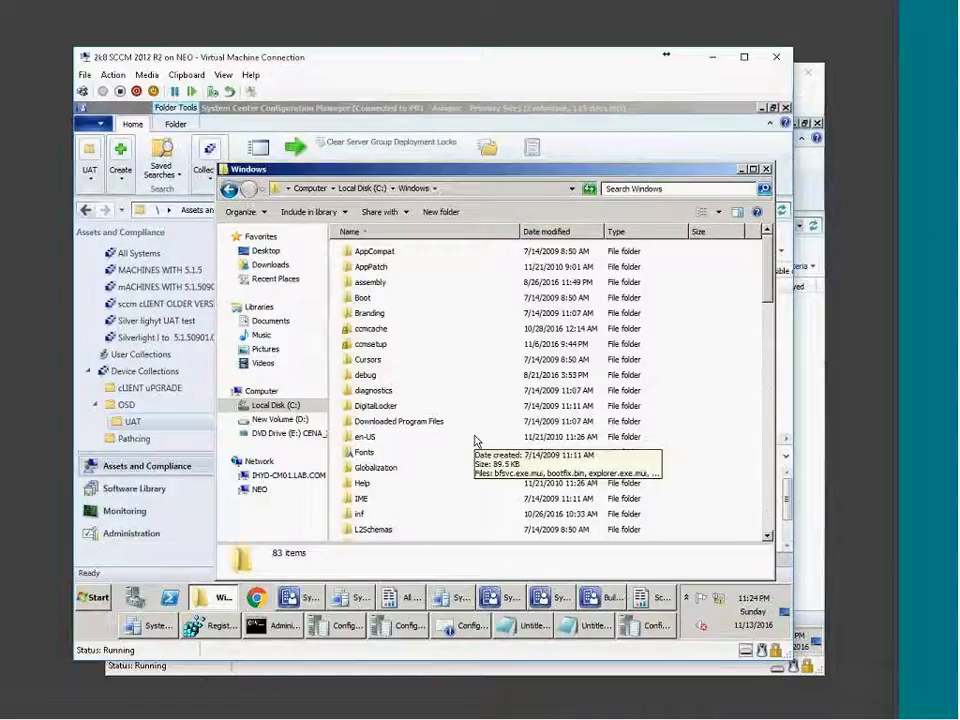
On the Windows 7 VM's C:\Windows\CCM\Logs folder, select the ServiceWindowManager log.
left_click(725, 709)
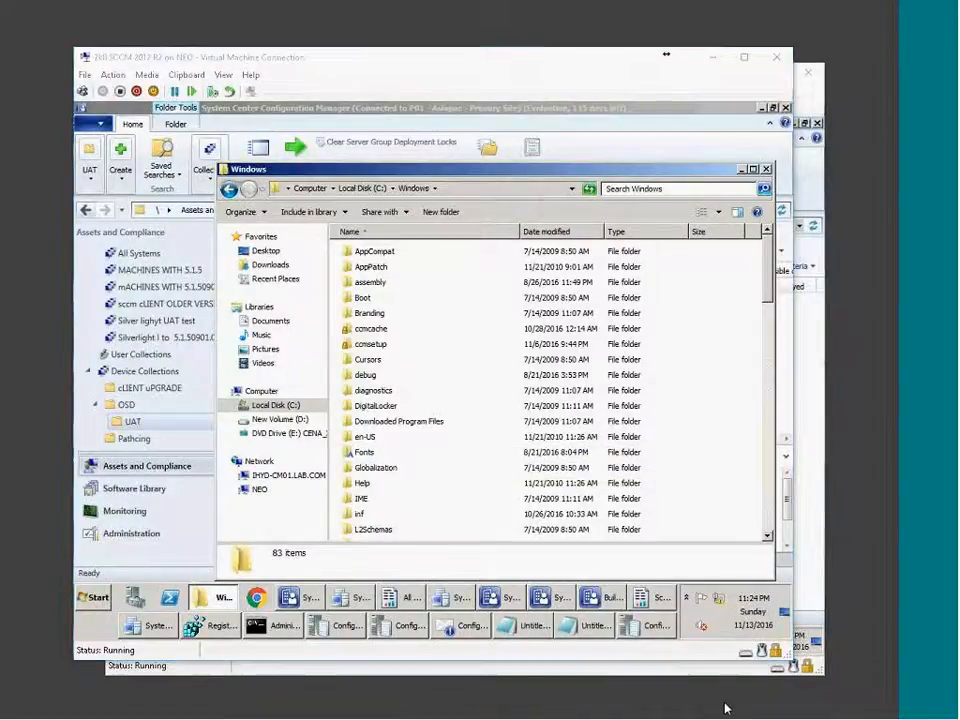
left_click(651, 707)
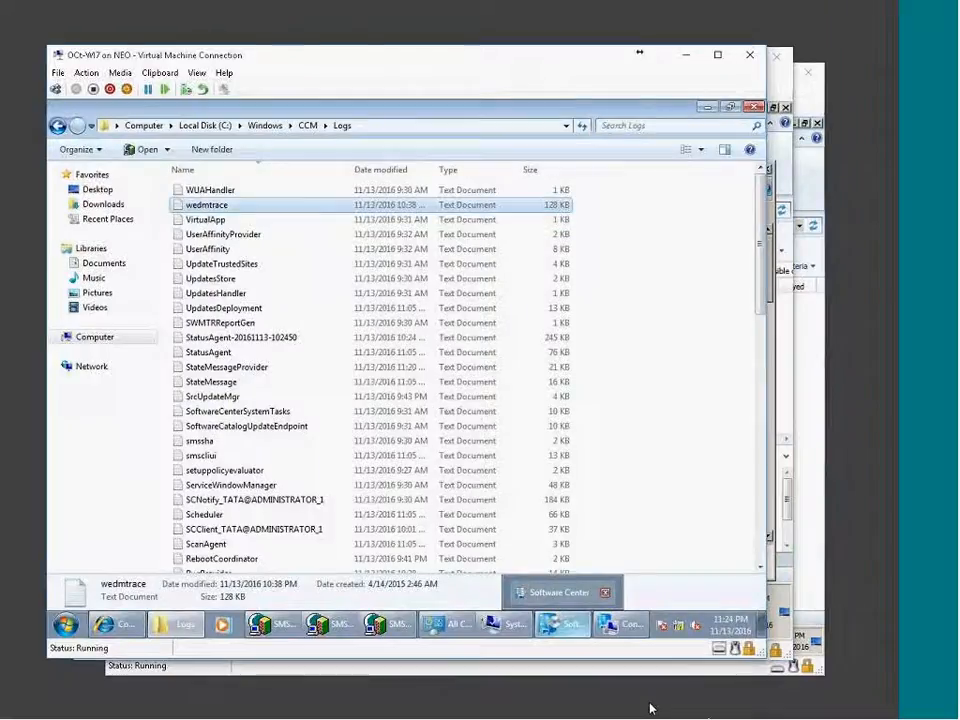
left_click(258, 322)
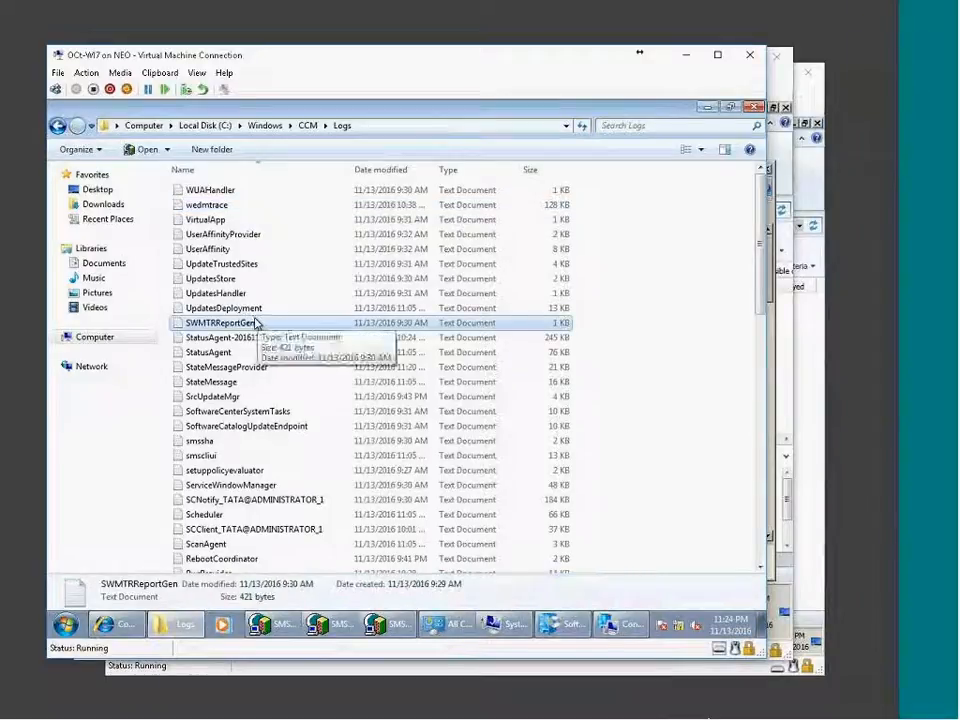
key("Down")
key("Down")
key("Down")
key("Down")
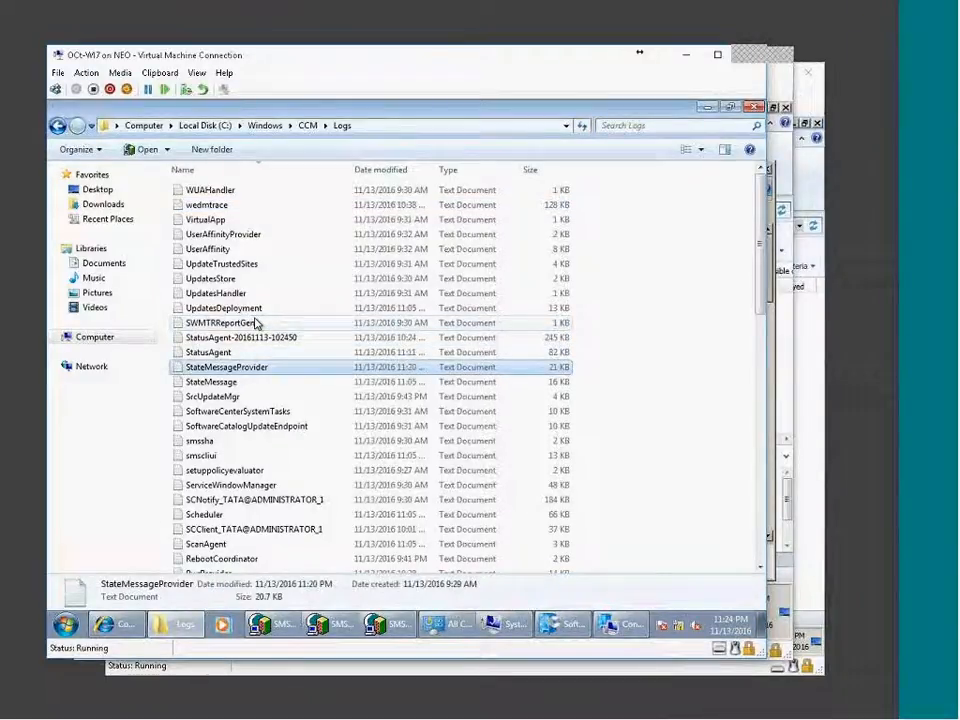
key("Down")
key("Down")
key("Down")
key("Down")
key("Down")
key("Down")
key("Down")
key("Down")
key("Down")
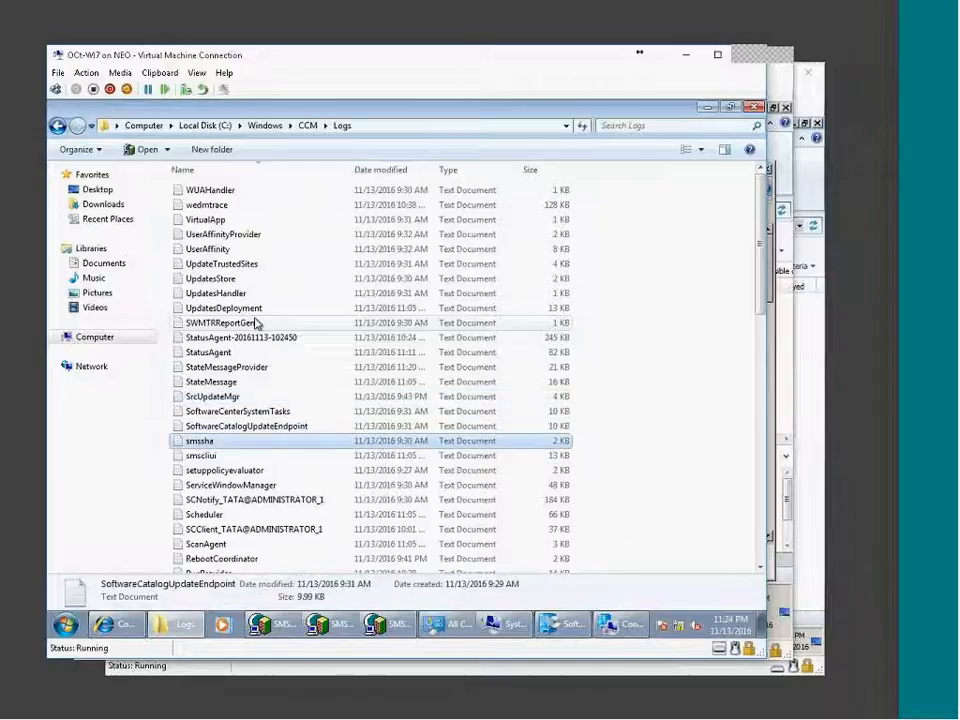
key("Up")
key("Up")
key("Up")
key("Up")
key("Up")
key("Up")
key("Up")
key("Up")
key("Up")
key("Up")
key("Up")
key("Up")
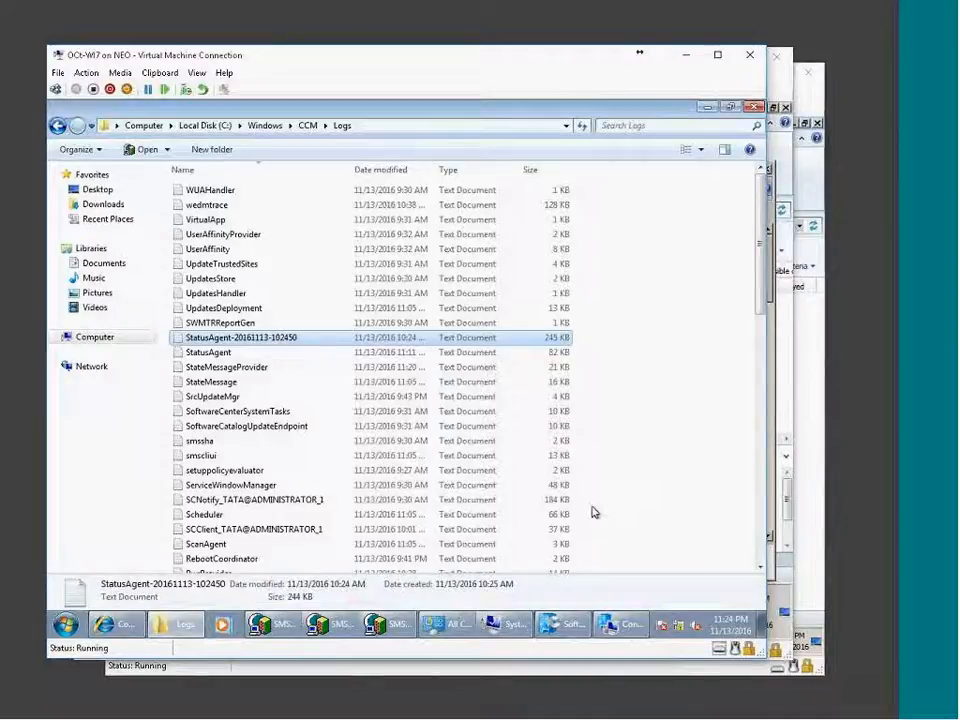
left_click(276, 486)
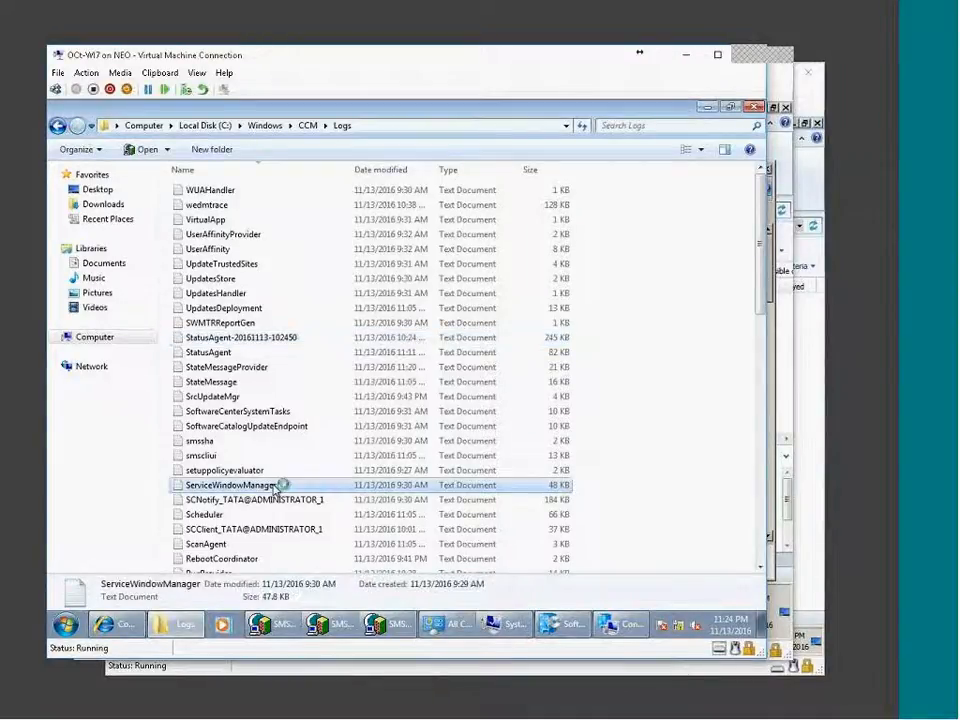
double_click(276, 486)
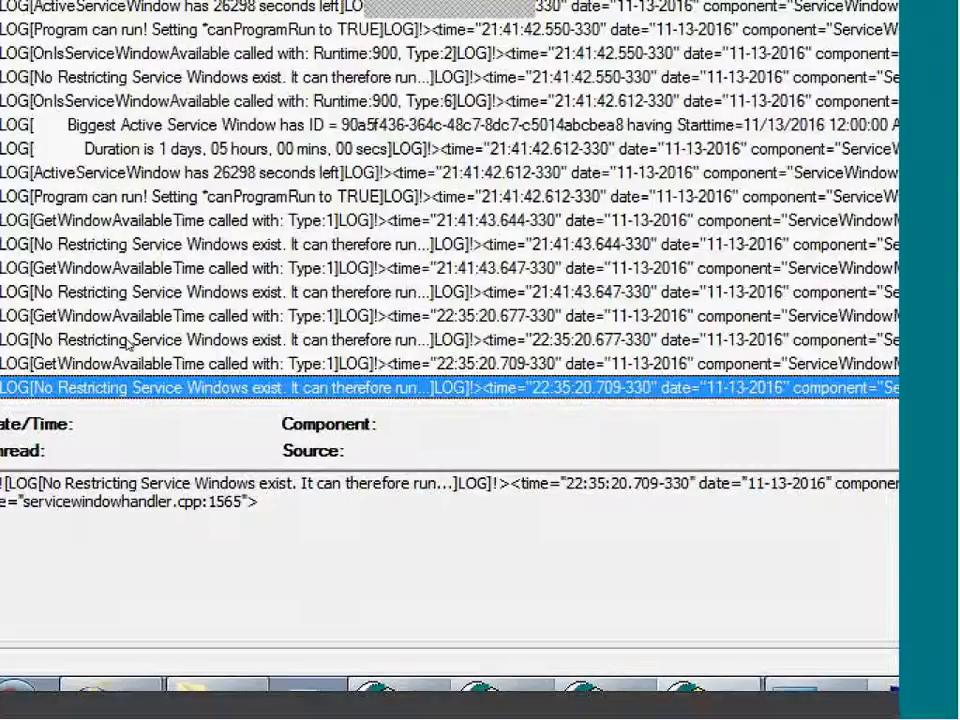
left_click(150, 125)
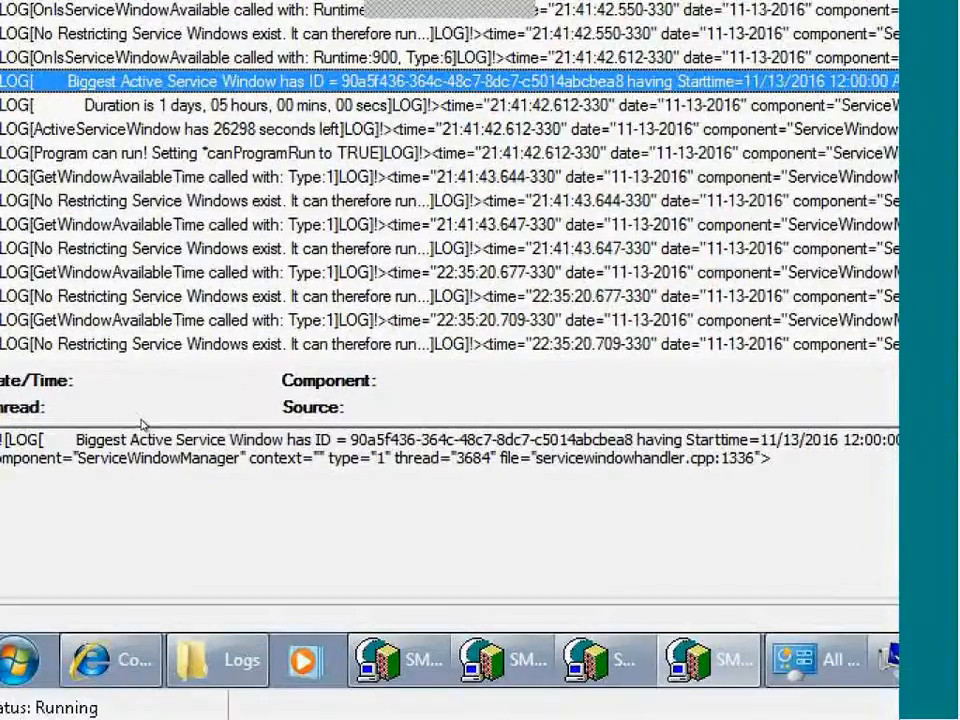
key("Down")
key("Down")
key("Down")
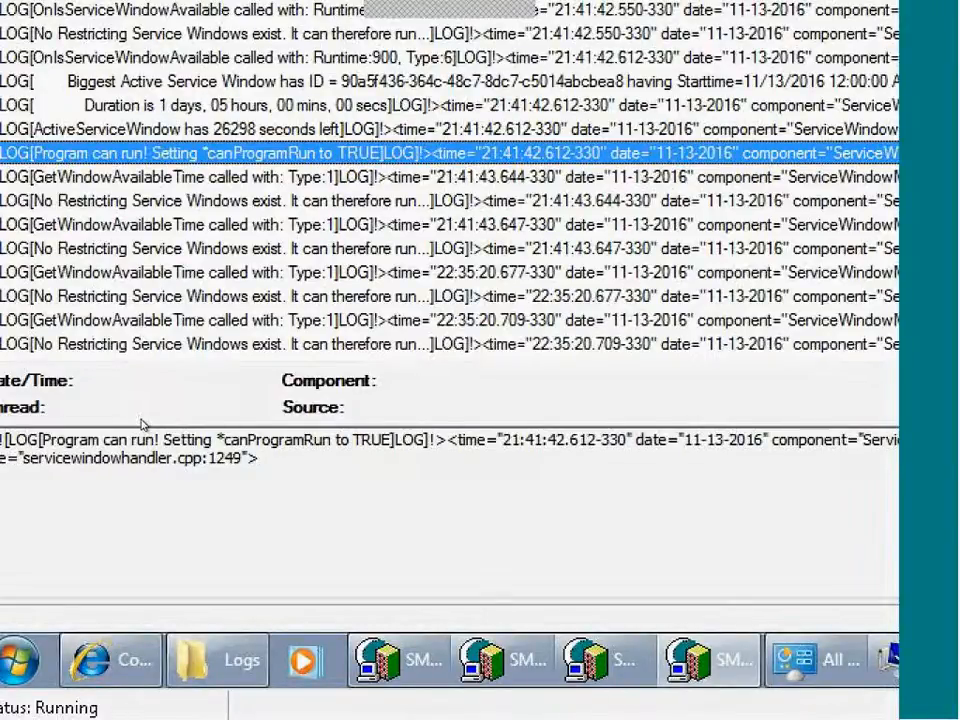
key("Down")
key("Down")
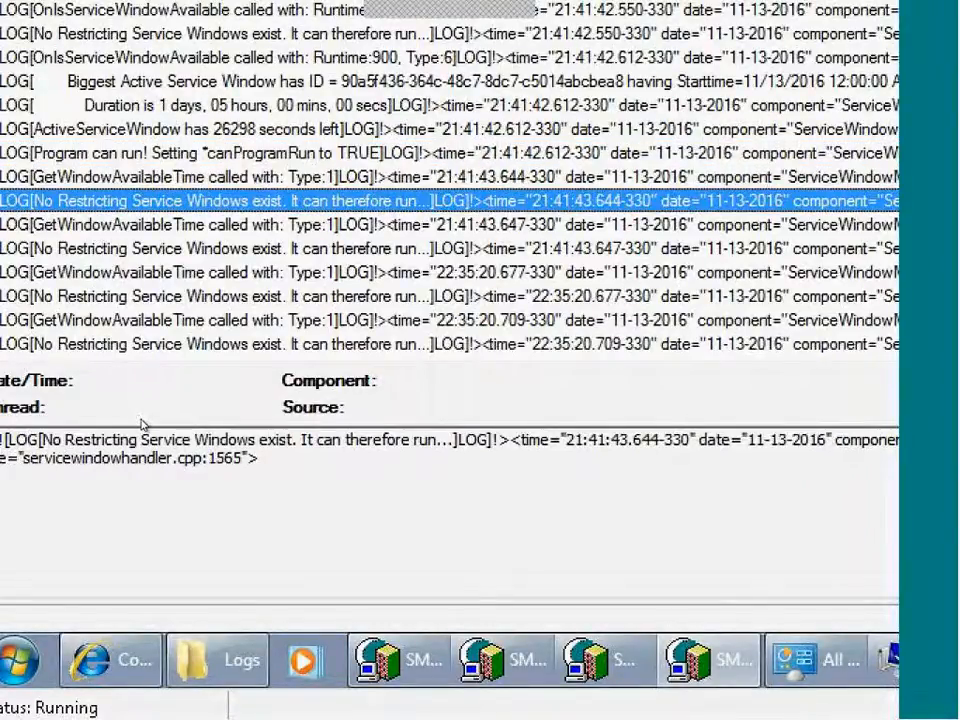
key("Down")
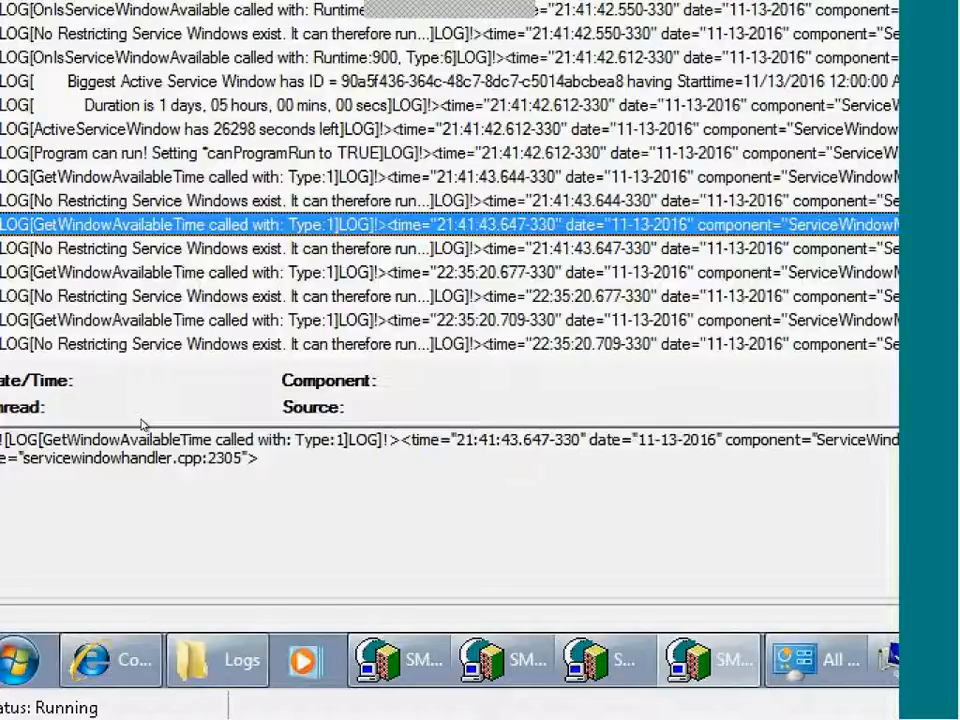
key("Down")
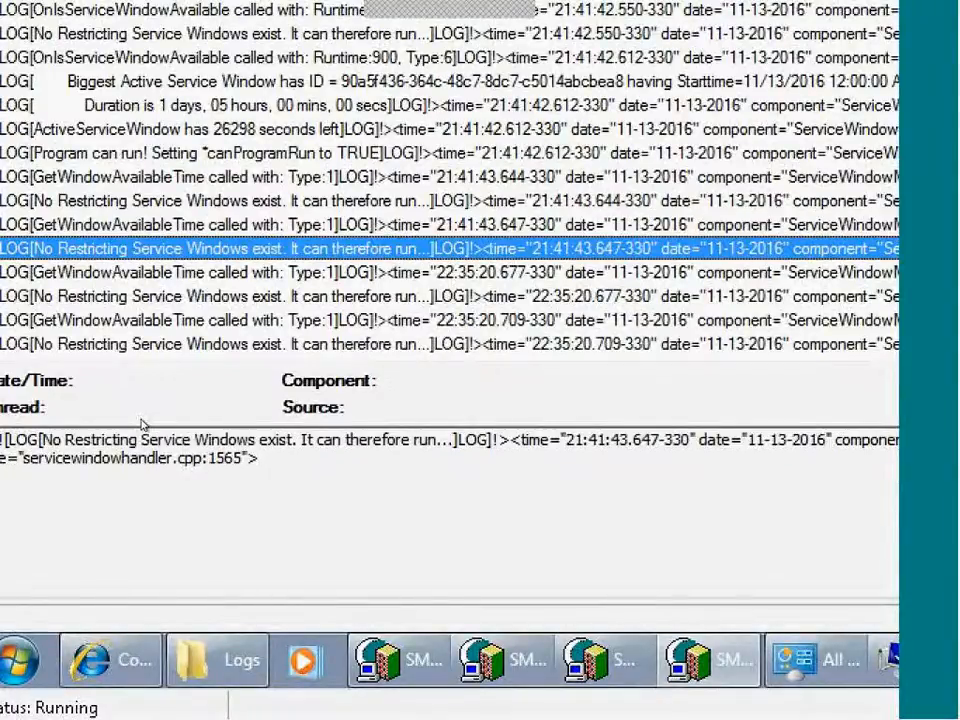
key("Down")
key("Down")
key("Down")
key("Down")
key("Up")
key("Up")
key("Up")
key("Up")
key("Up")
key("Up")
key("Up")
key("Up")
key("Up")
key("Up")
key("Up")
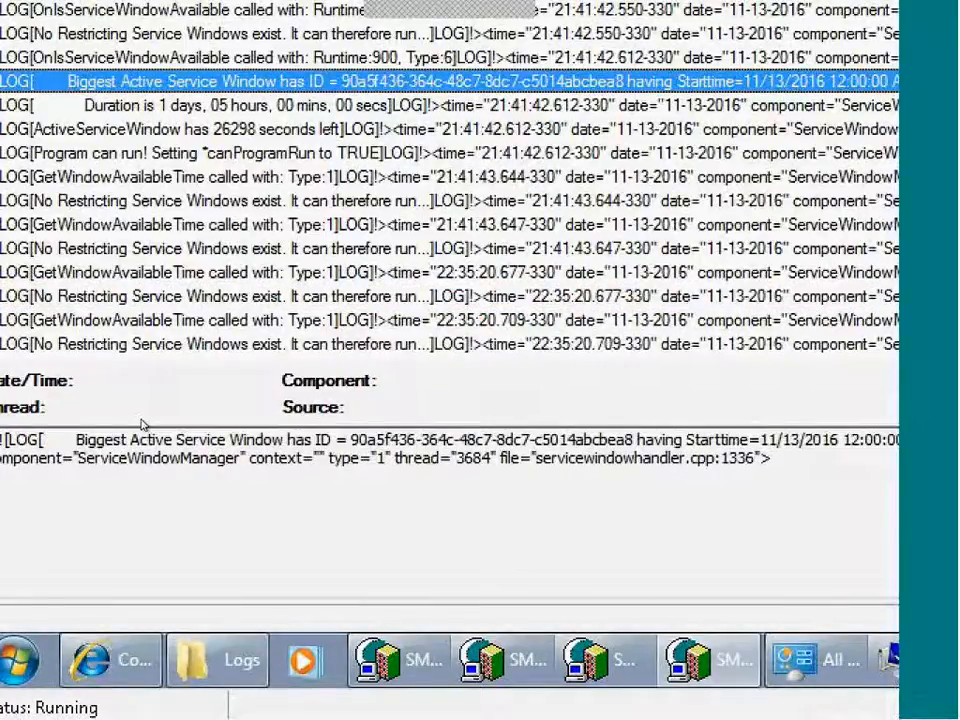
key("Up")
key("Up")
key("Up")
key("Up")
key("Up")
key("Up")
key("Up")
key("Up")
key("Up")
key("Up")
key("Up")
key("Up")
key("Up")
key("Up")
key("Up")
key("Down")
key("Down")
key("Down")
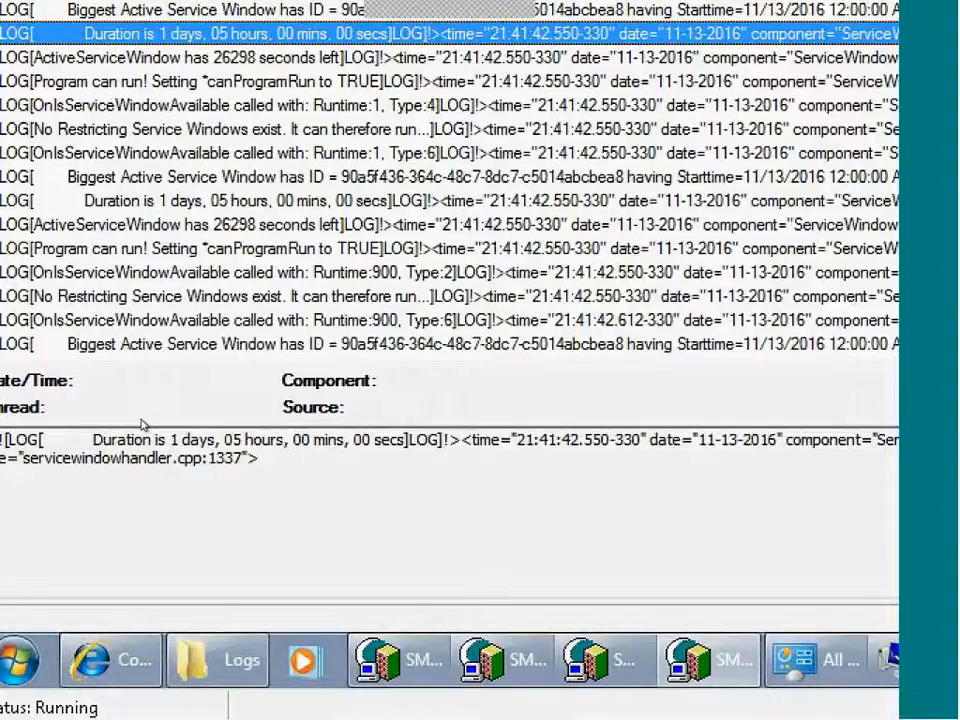
key("Down")
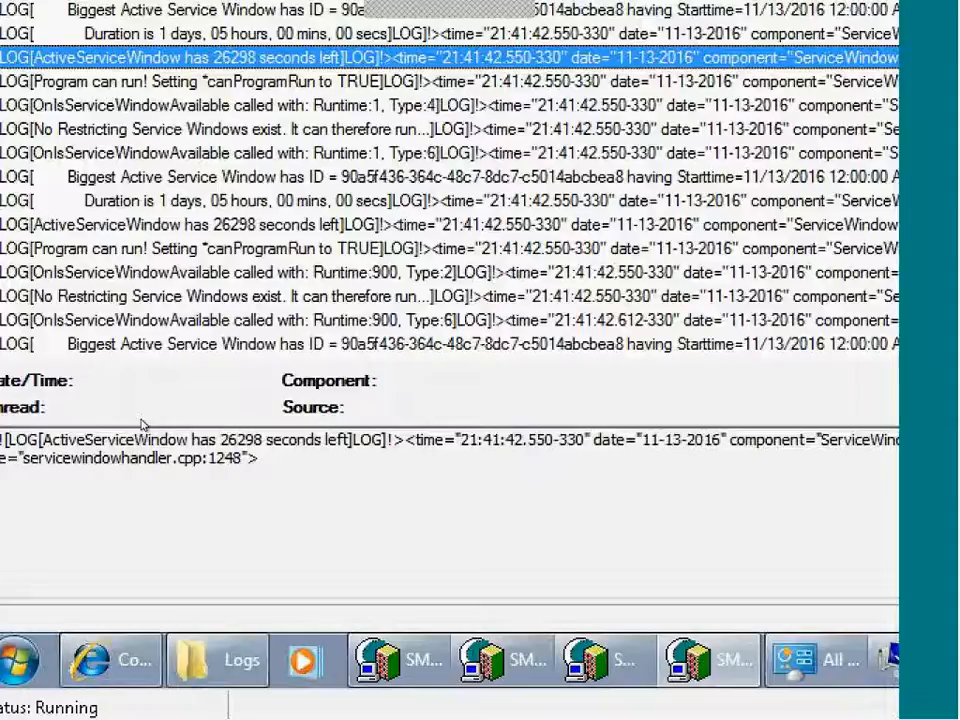
key("Down")
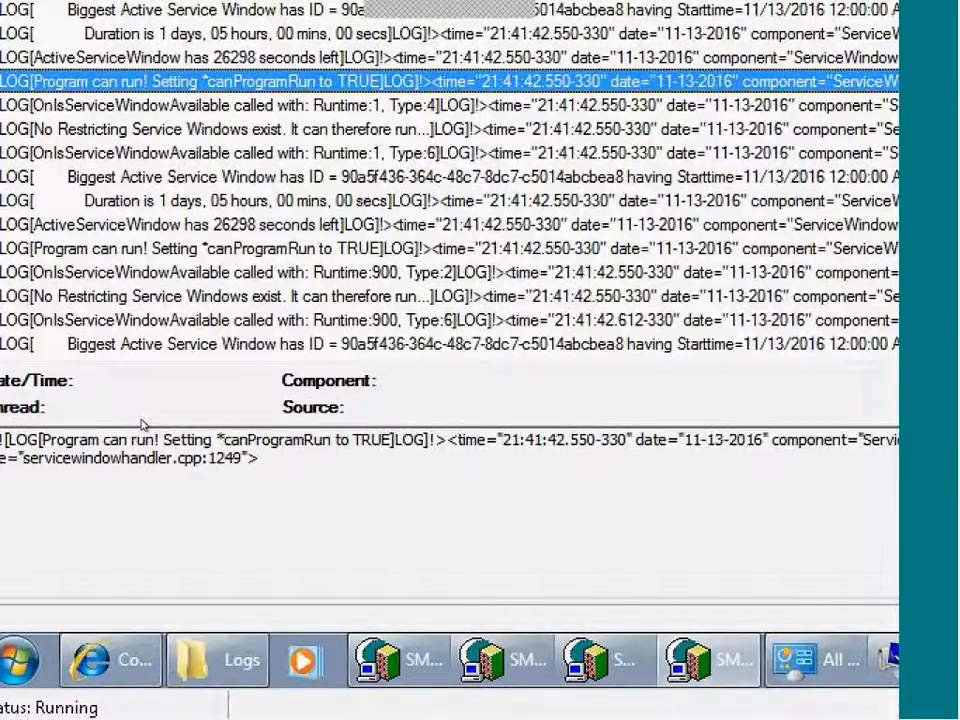
key("Down")
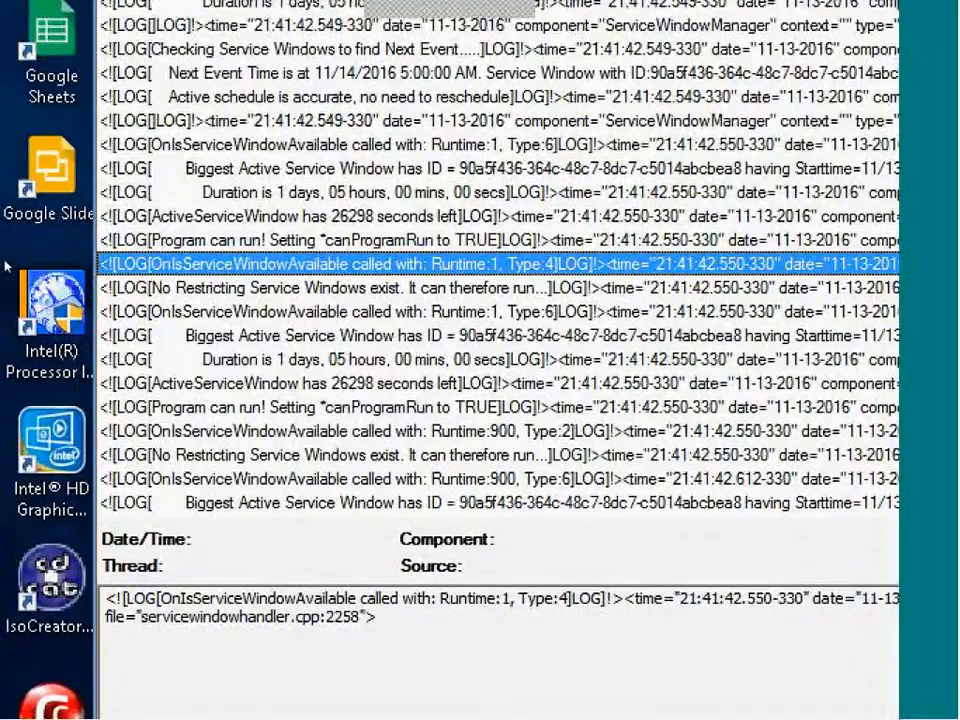
right_click(392, 615)
left_click(204, 689)
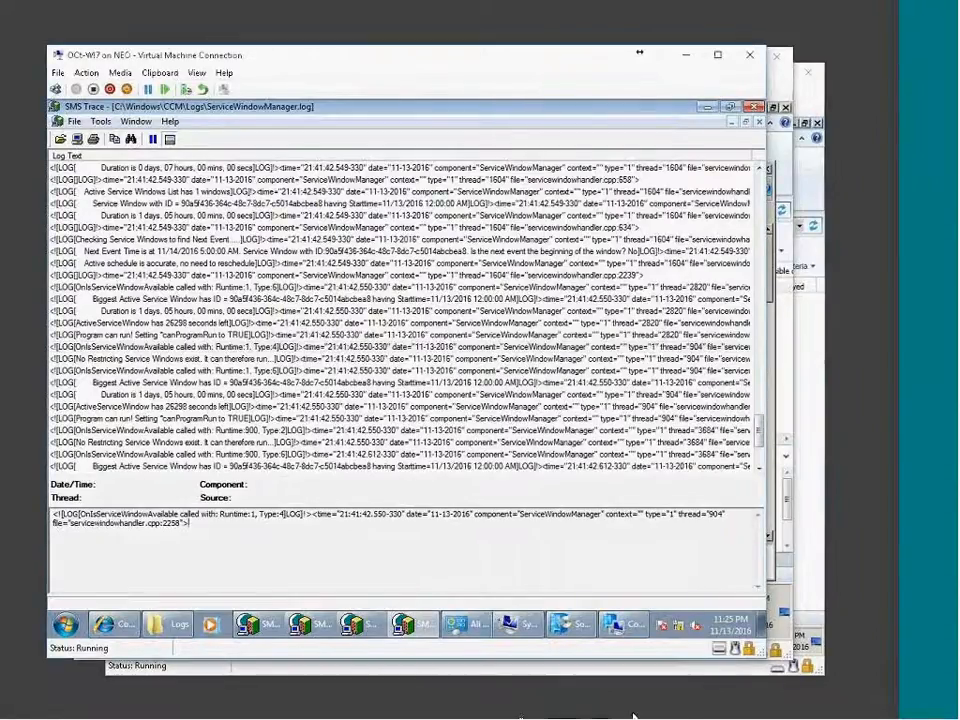
Switch from the Windows 7 client VM to the SCCM server VM and nudge its window up.
left_click(689, 713)
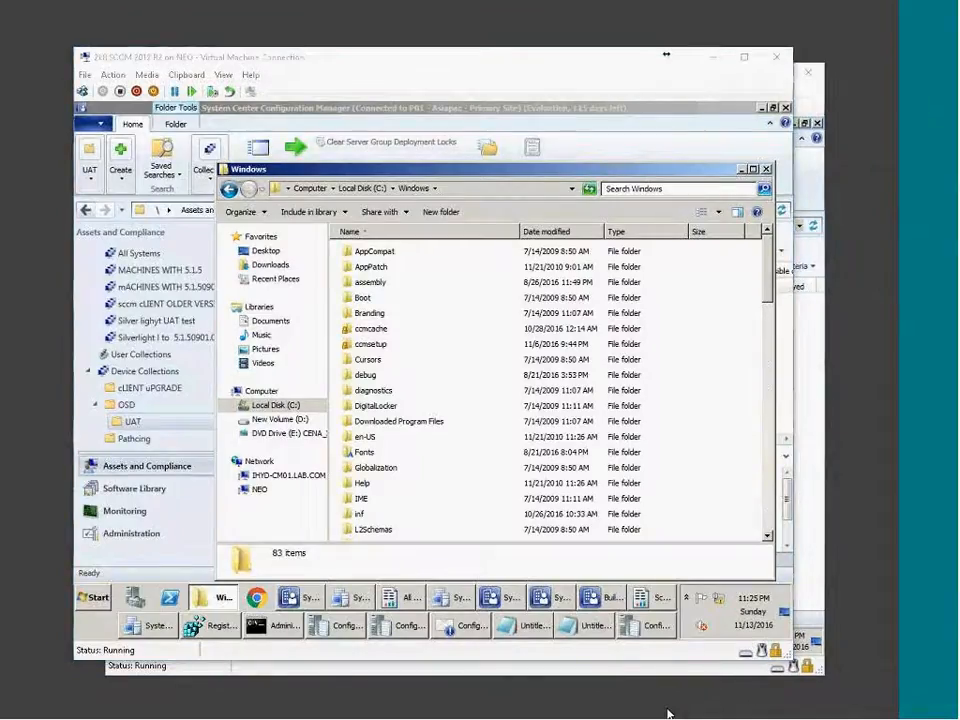
left_click(668, 713)
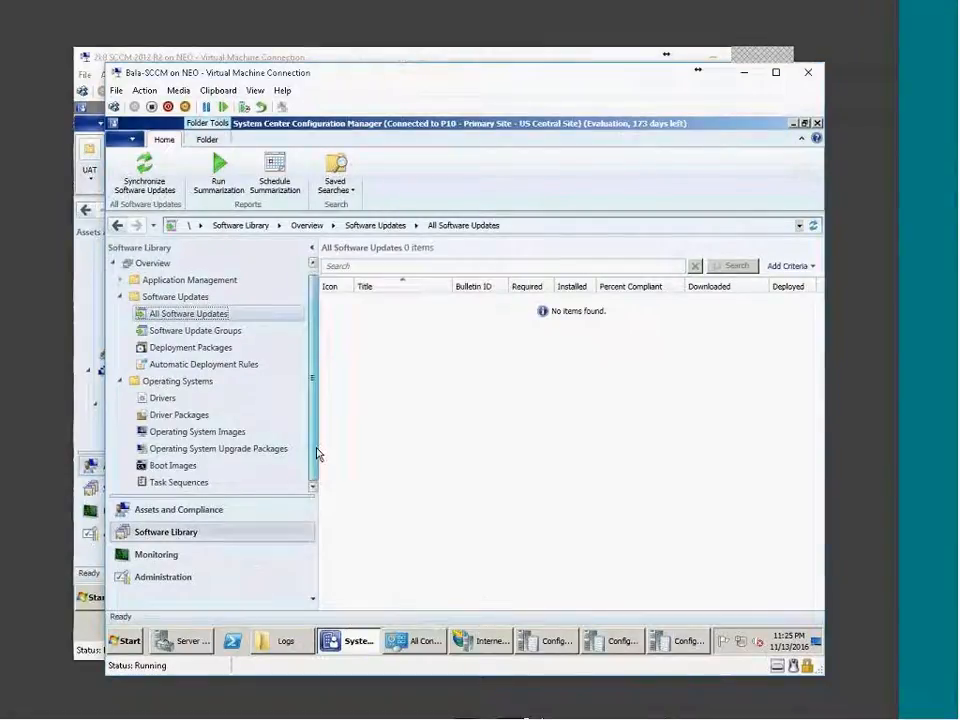
left_click(704, 713)
left_click(750, 707)
left_click(765, 705)
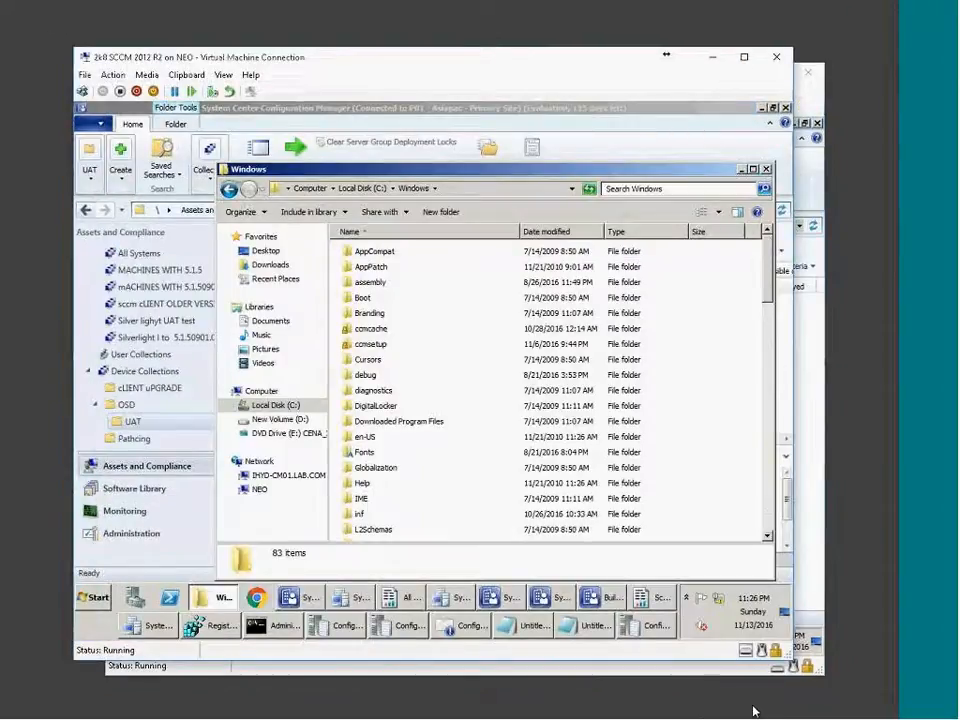
left_click(754, 709)
left_click_drag(407, 75, 410, 52)
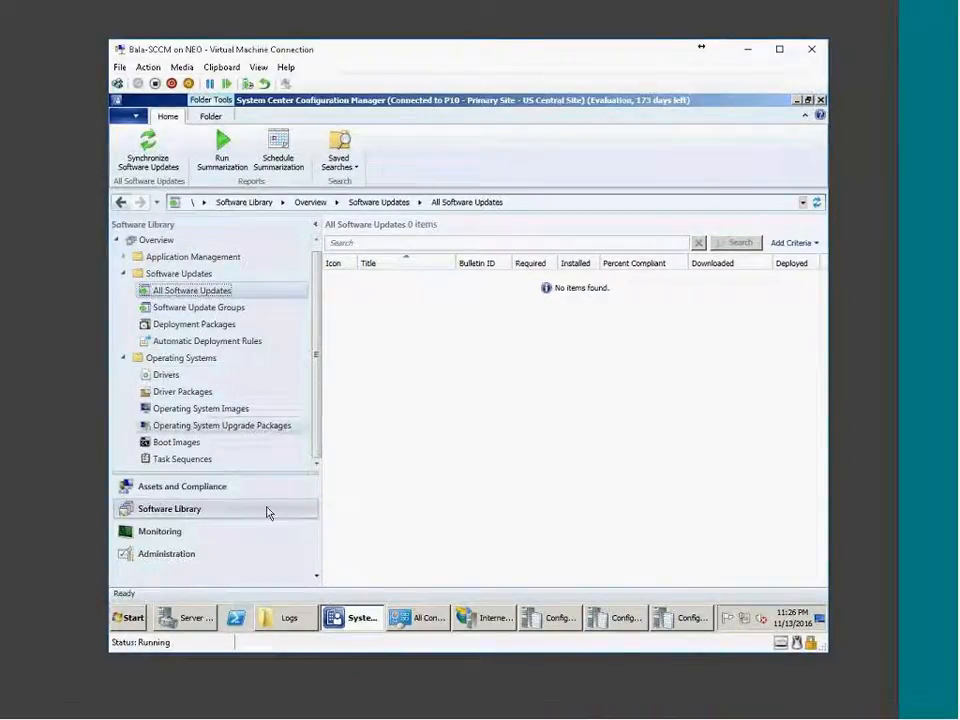
Open wsyncmgr.log in the Trace Log Tool and confirm 1744 of 1744 updates were processed.
left_click(627, 617)
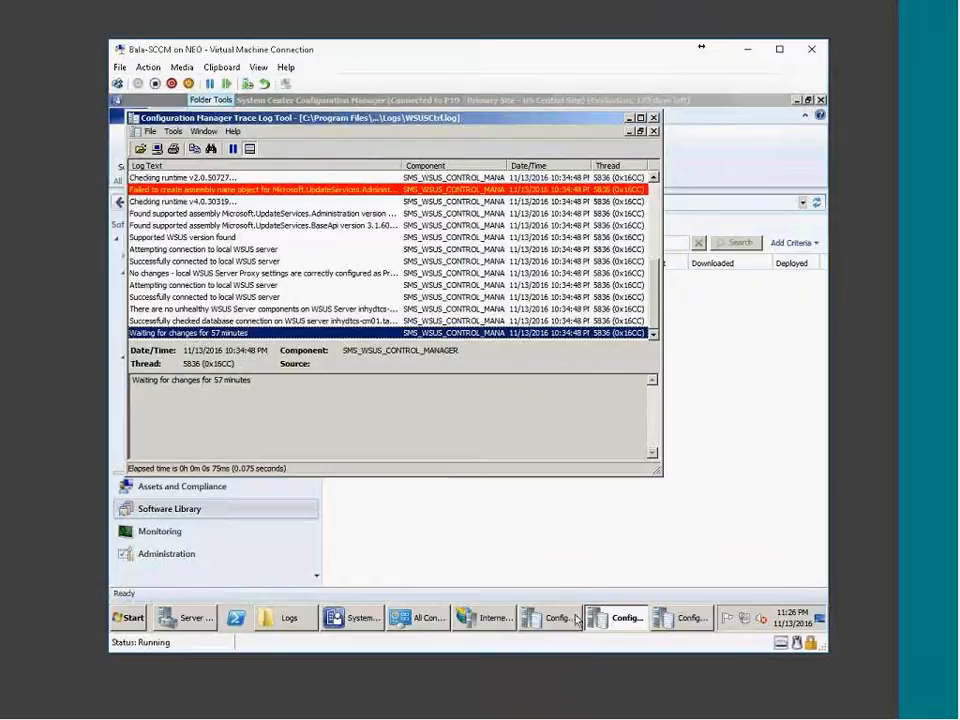
left_click(563, 622)
left_click(372, 351)
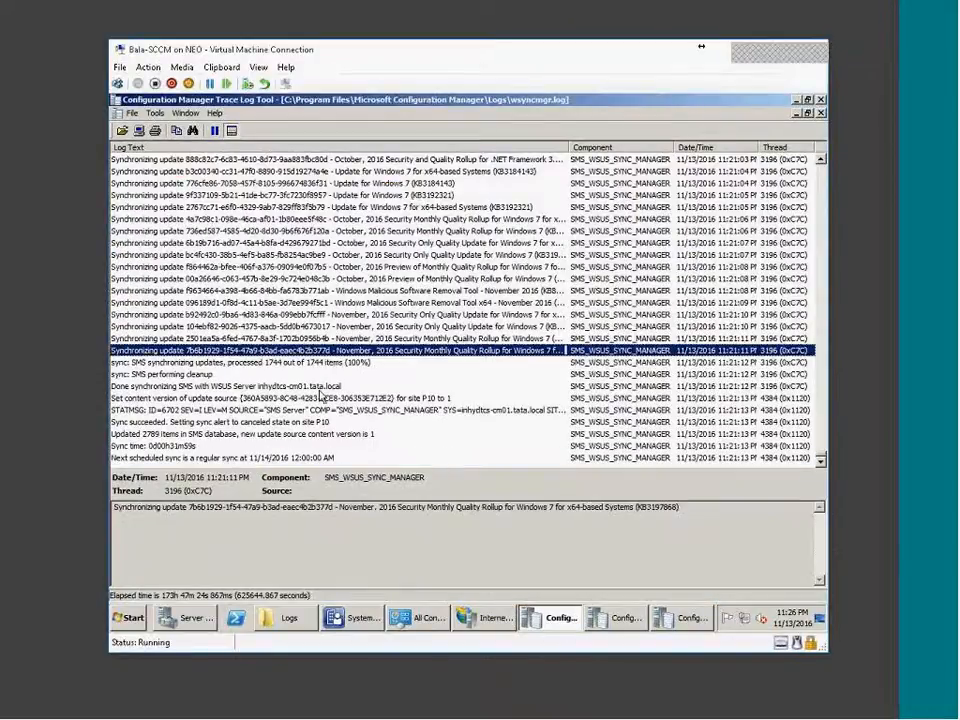
left_click(322, 375)
left_click(289, 363)
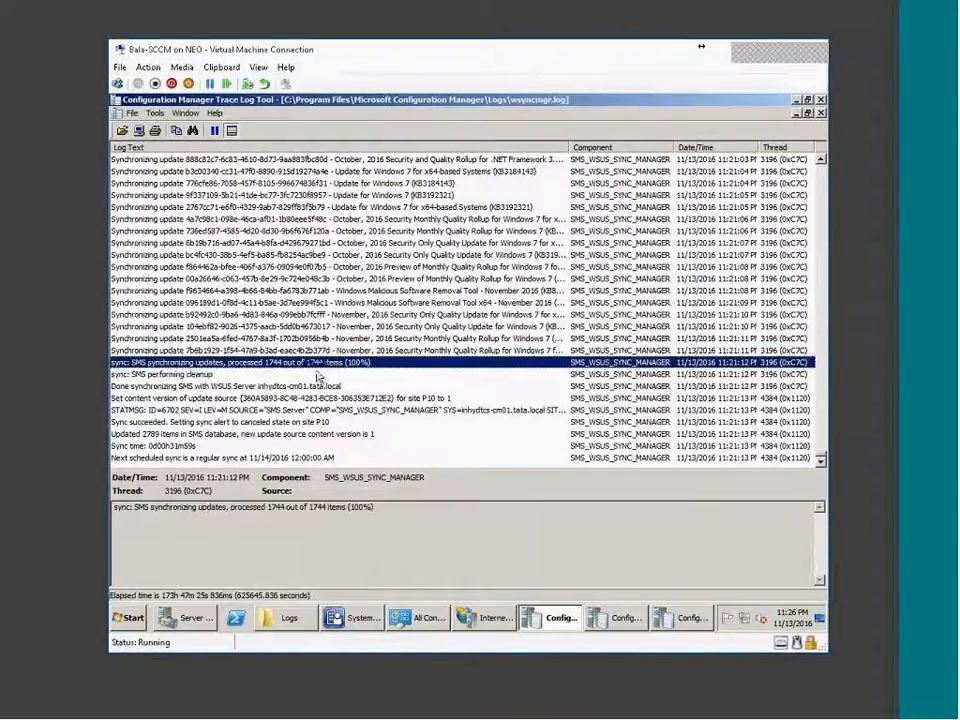
scroll(289, 363, "up", 10)
scroll(352, 357, "down", 5)
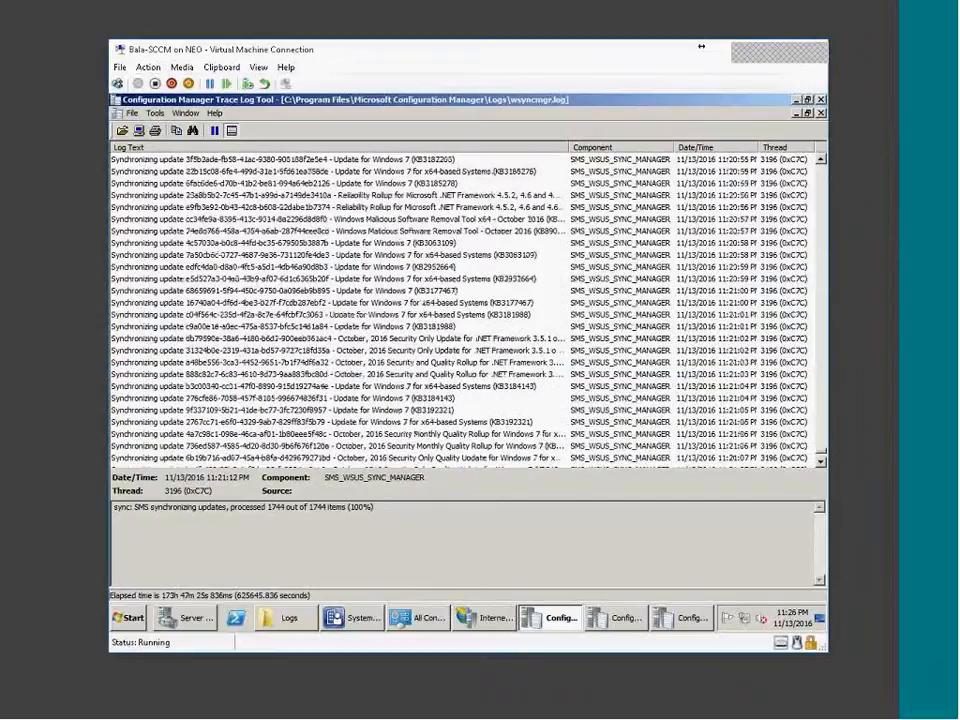
left_click(352, 351)
left_click(128, 618)
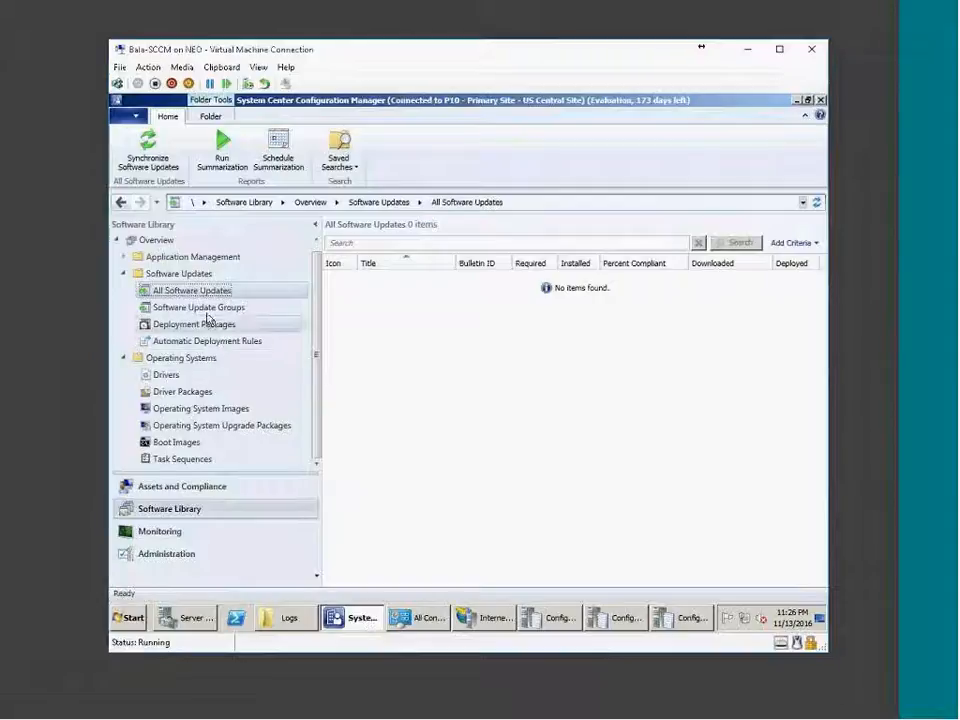
Refresh All Software Updates to list 827 items, enlarge the list and widen the Title column.
left_click(816, 203)
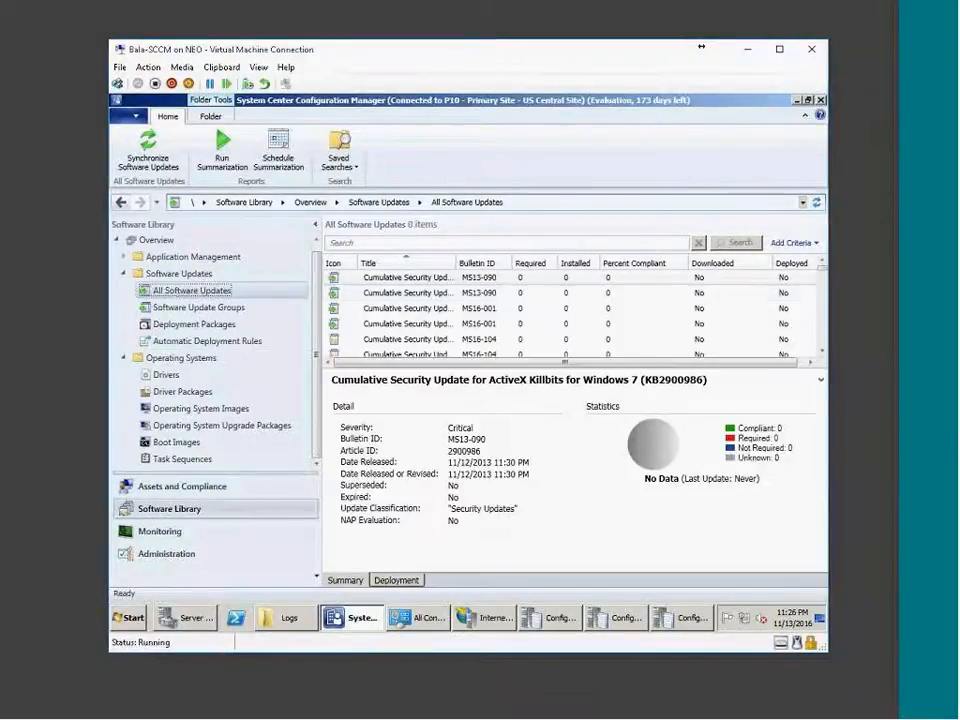
left_click_drag(548, 378, 551, 512)
left_click_drag(826, 282, 823, 499)
left_click_drag(456, 263, 521, 264)
left_click_drag(823, 495, 827, 214)
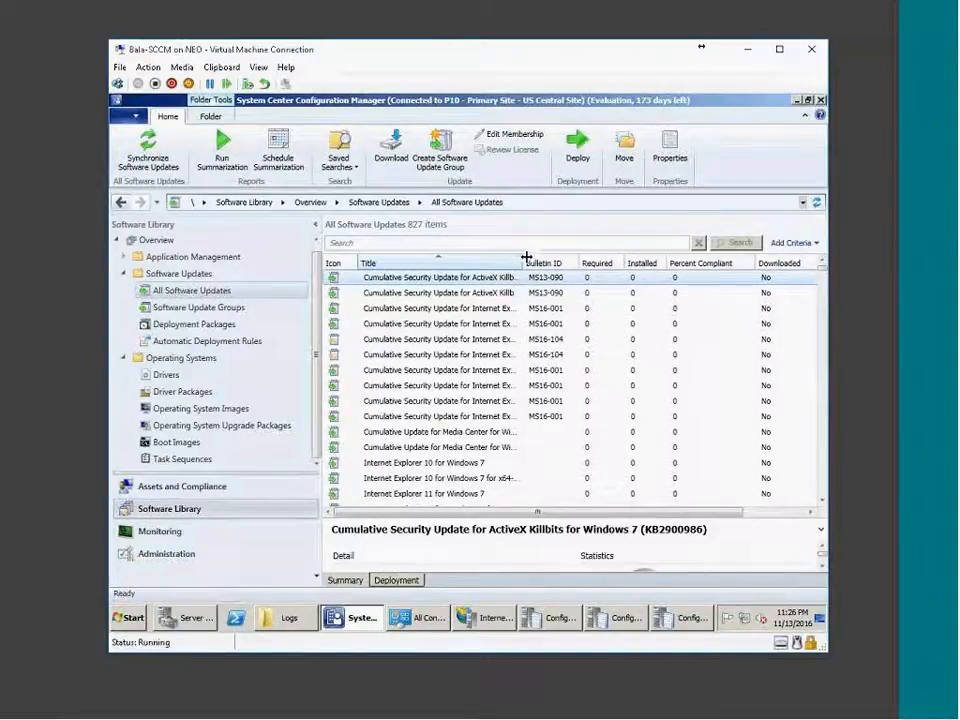
left_click_drag(527, 256, 557, 256)
left_click(790, 242)
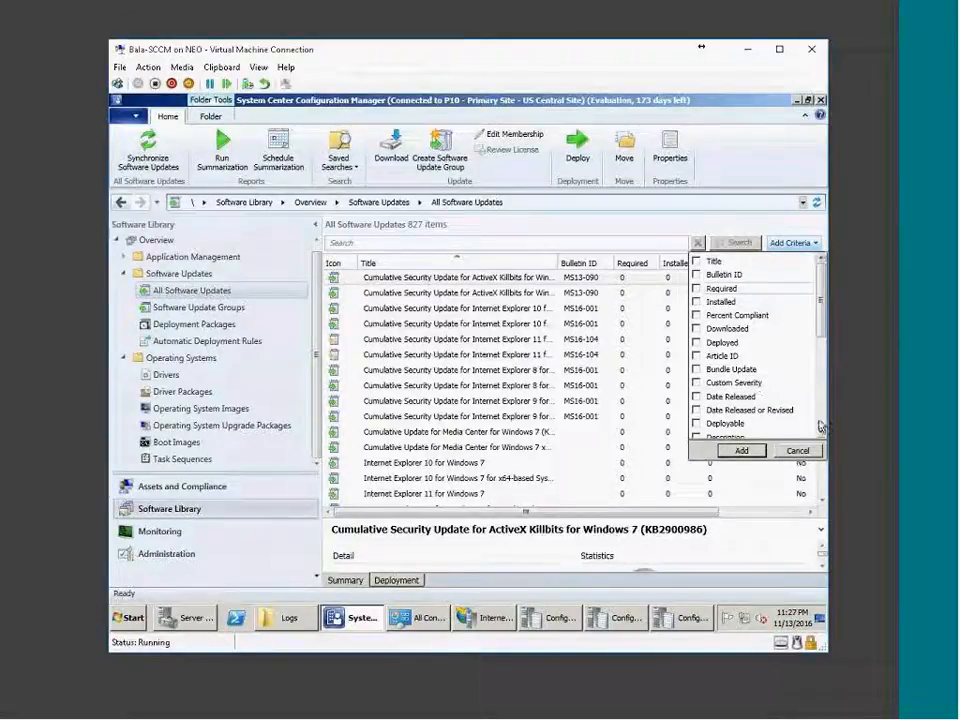
left_click_drag(822, 332, 824, 370)
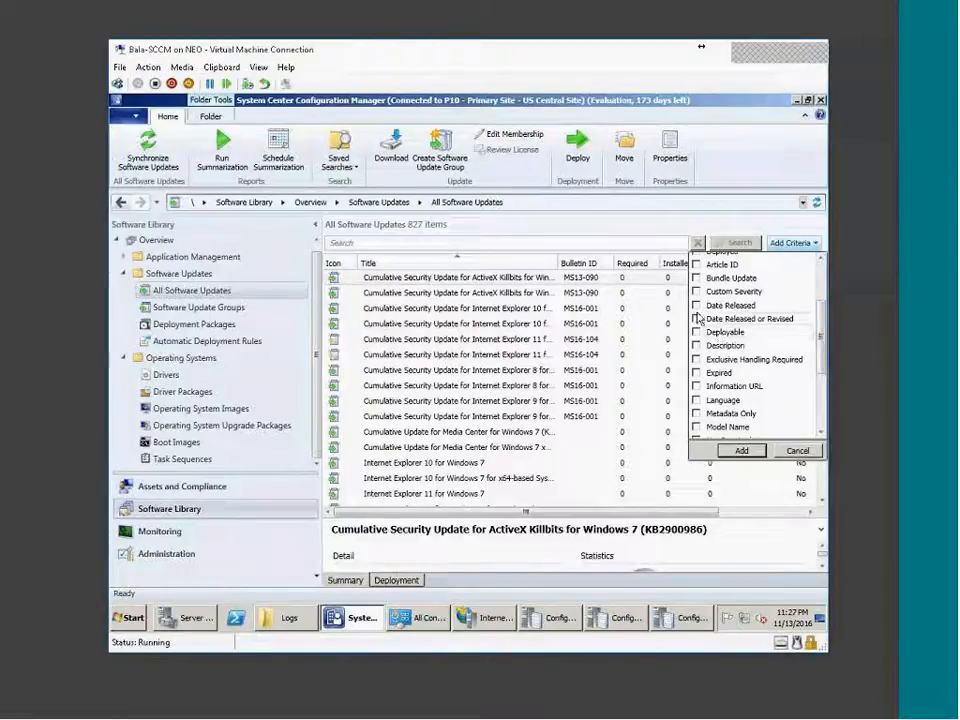
Filter the updates search to Date Released within the Last 1 month.
left_click(729, 452)
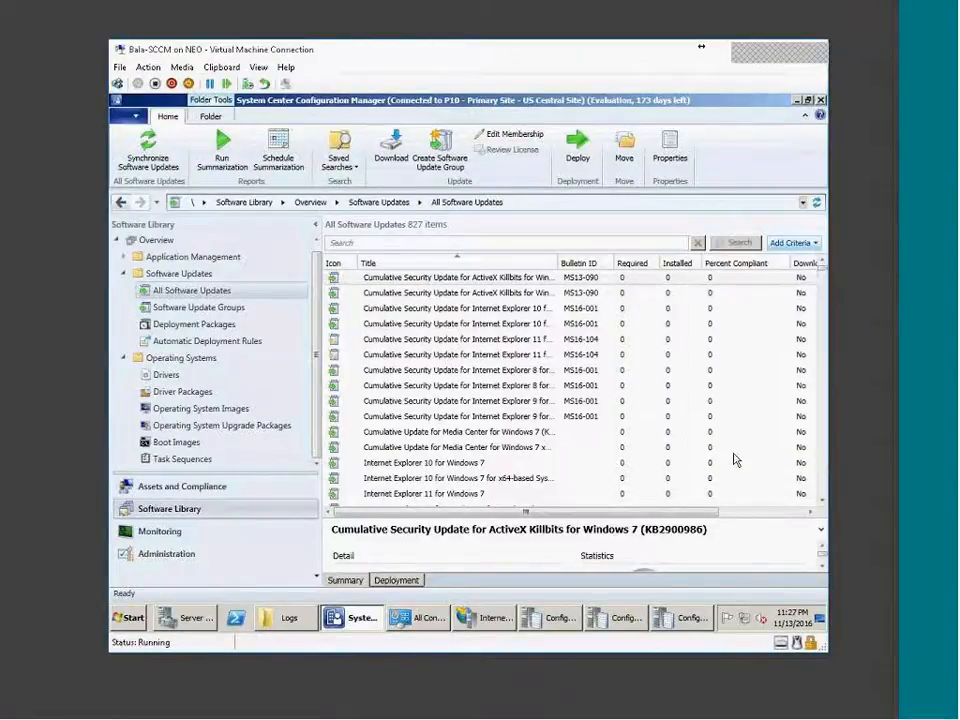
left_click(540, 265)
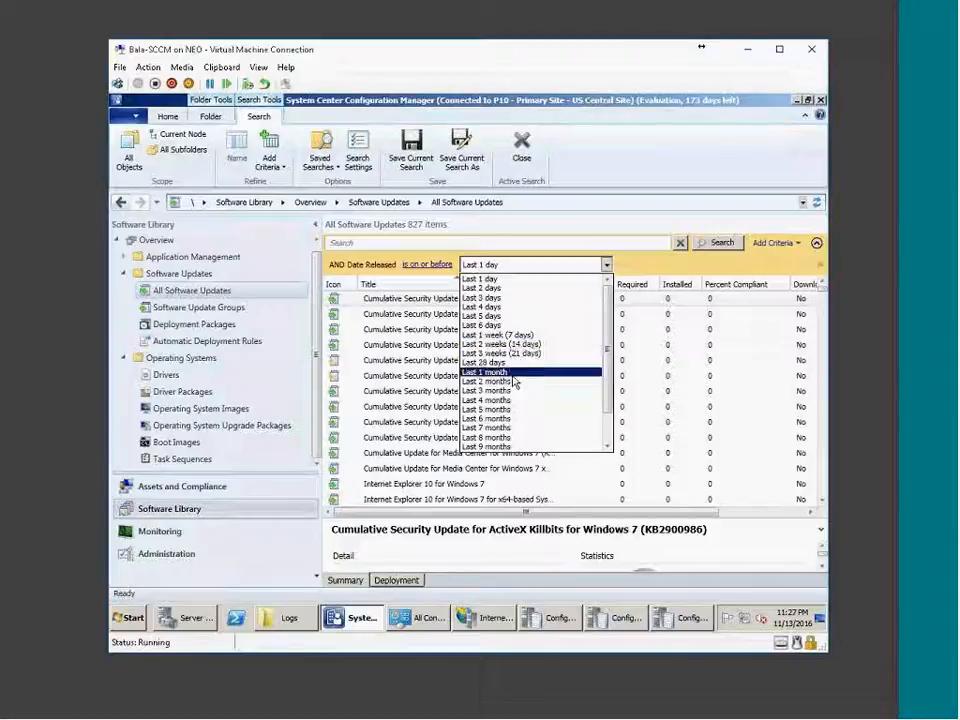
left_click(512, 373)
left_click(721, 243)
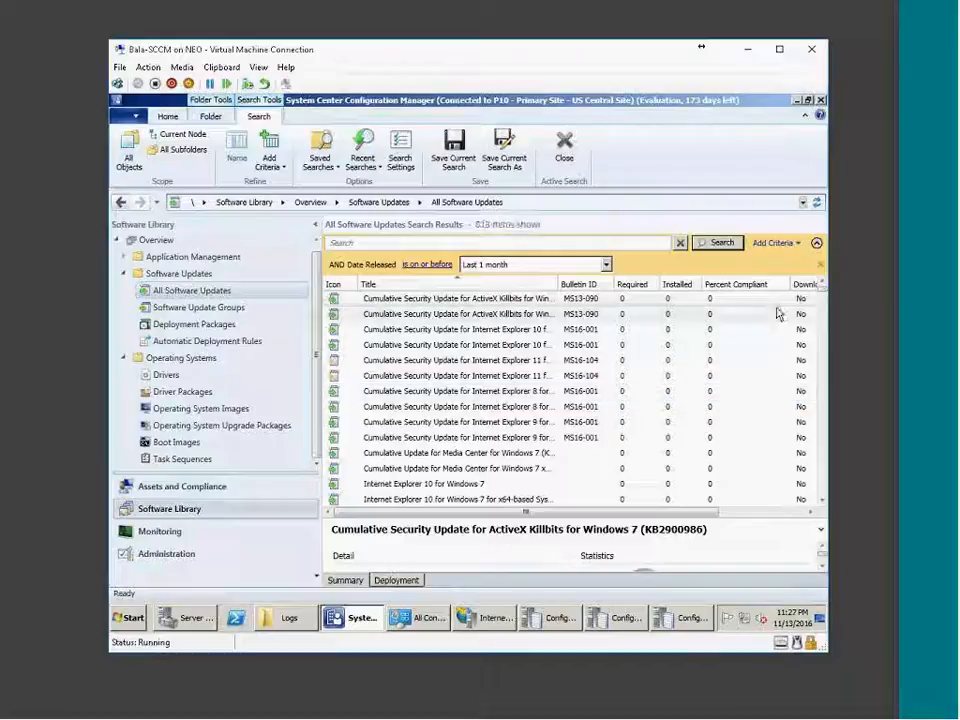
mouse_move(822, 298)
left_mouse_down()
mouse_move(836, 502)
mouse_move(823, 287)
left_mouse_up()
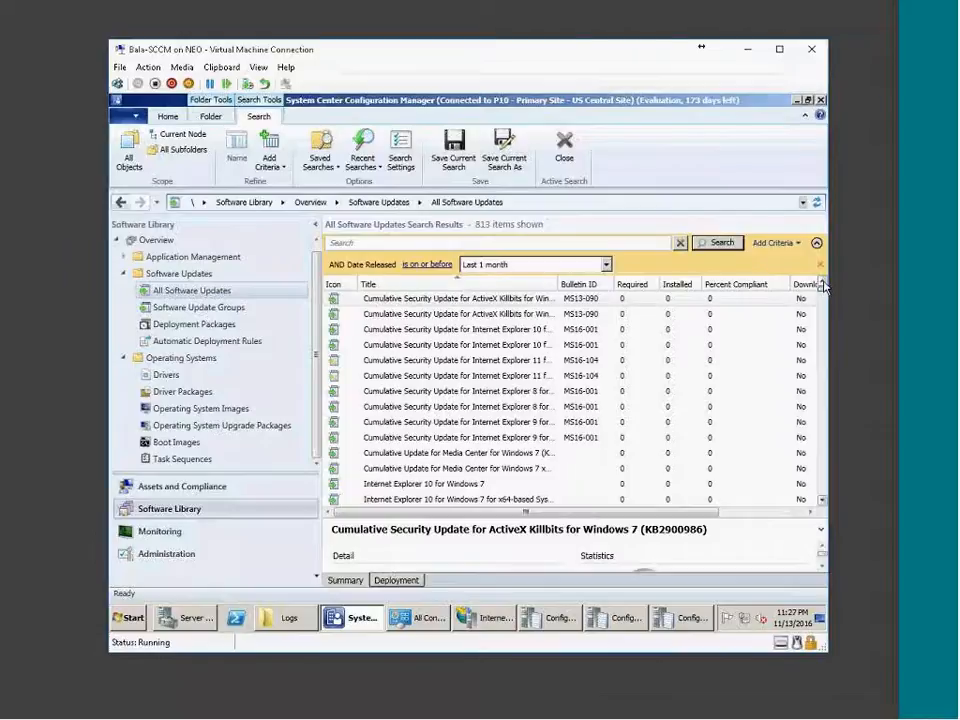
Add Product as a second search criterion.
left_click(773, 245)
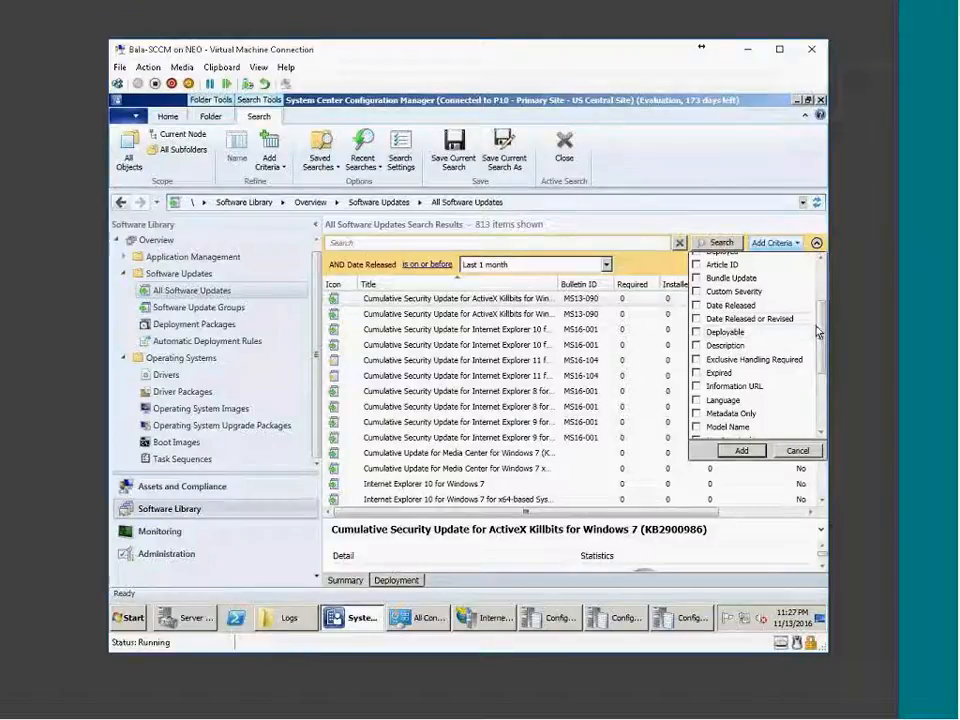
left_click_drag(820, 332, 820, 289)
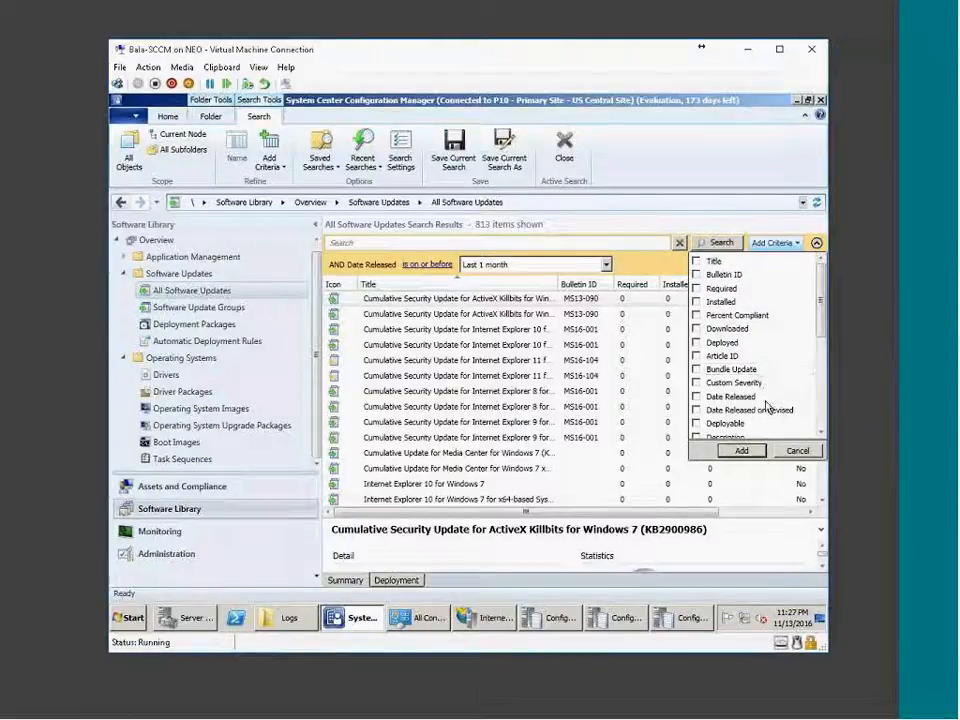
scroll(766, 405, "down", 1)
scroll(766, 405, "down", 1)
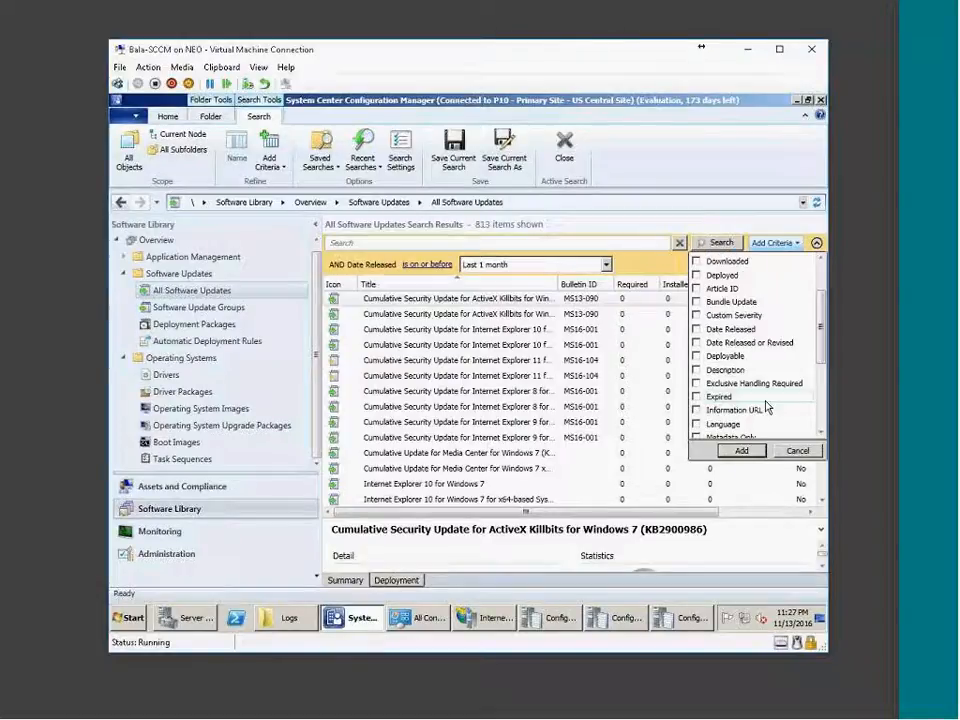
scroll(766, 405, "down", 1)
scroll(765, 407, "down", 1)
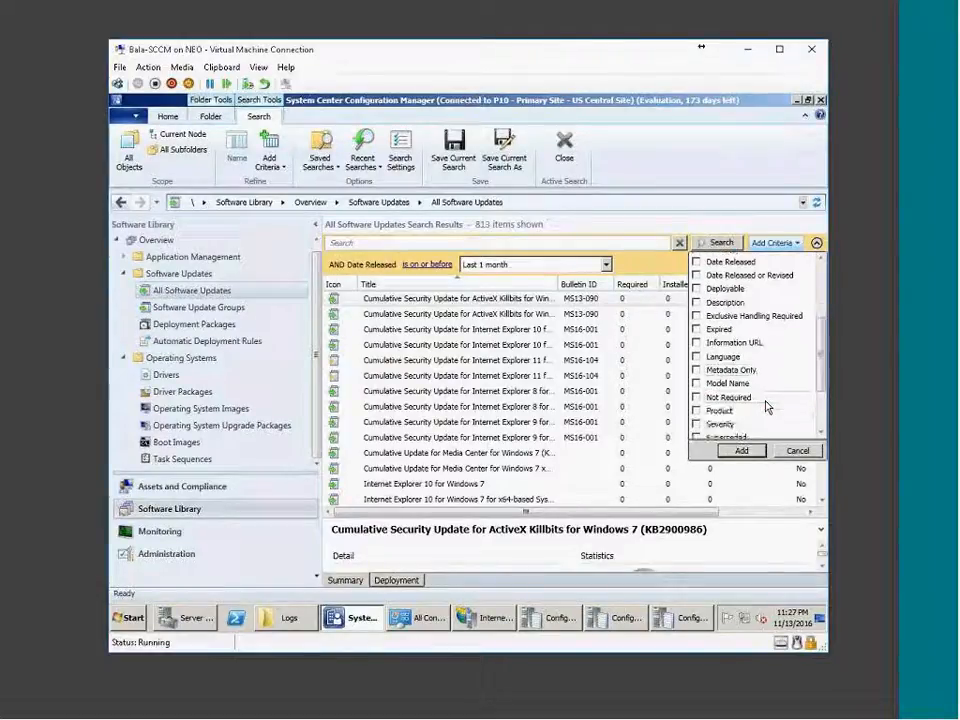
left_click(737, 410)
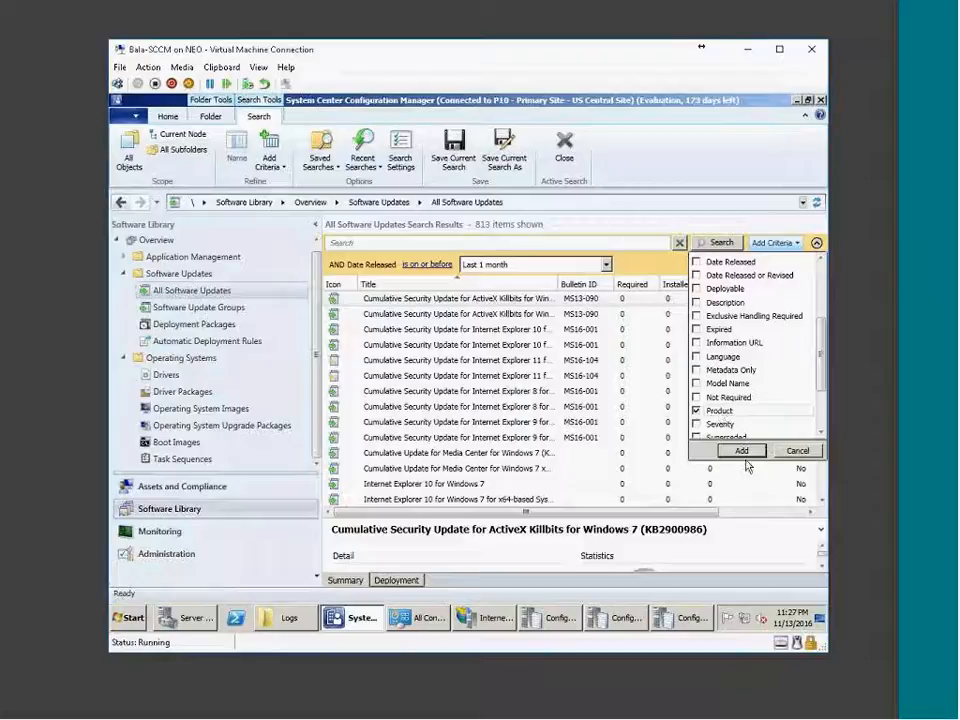
left_click(742, 452)
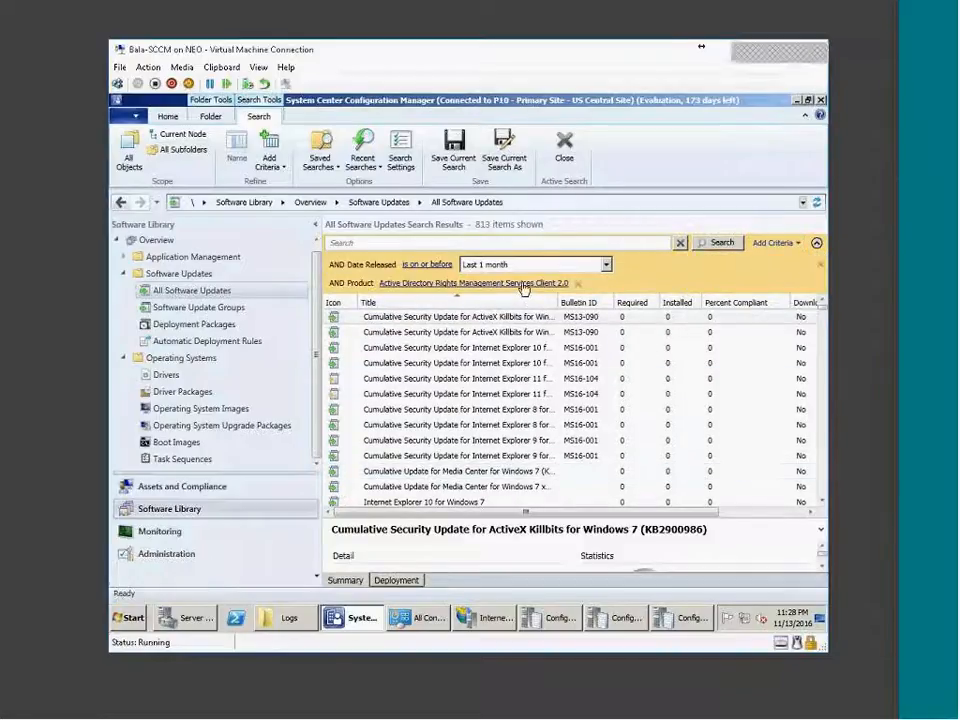
Set the product filter to Windows 7 and run the search.
left_click(417, 287)
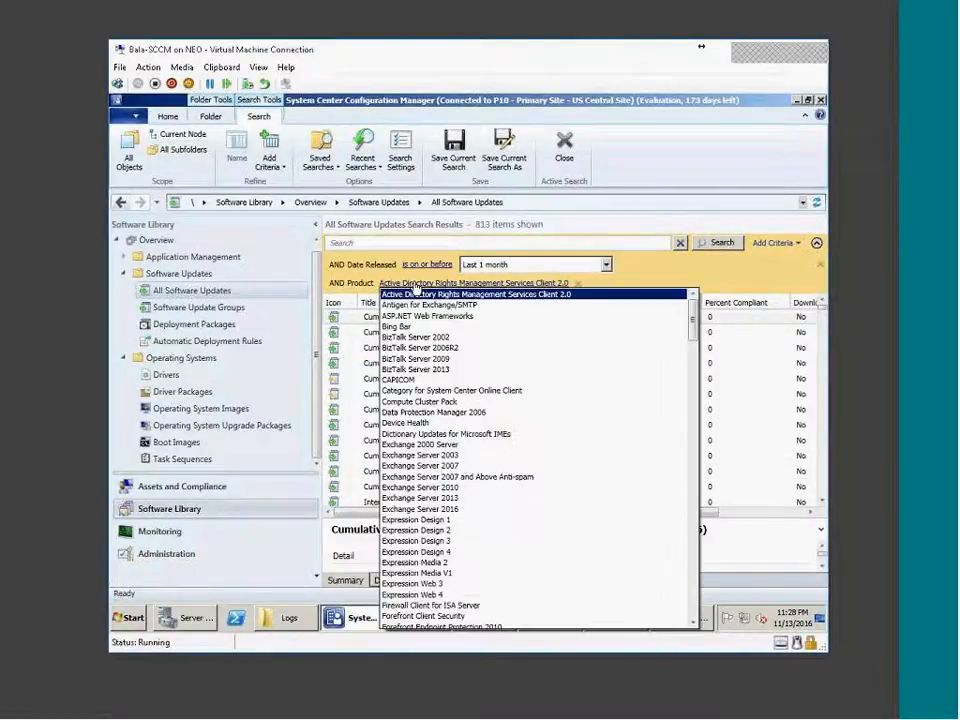
scroll(512, 552, "down", 5)
scroll(515, 547, "down", 11)
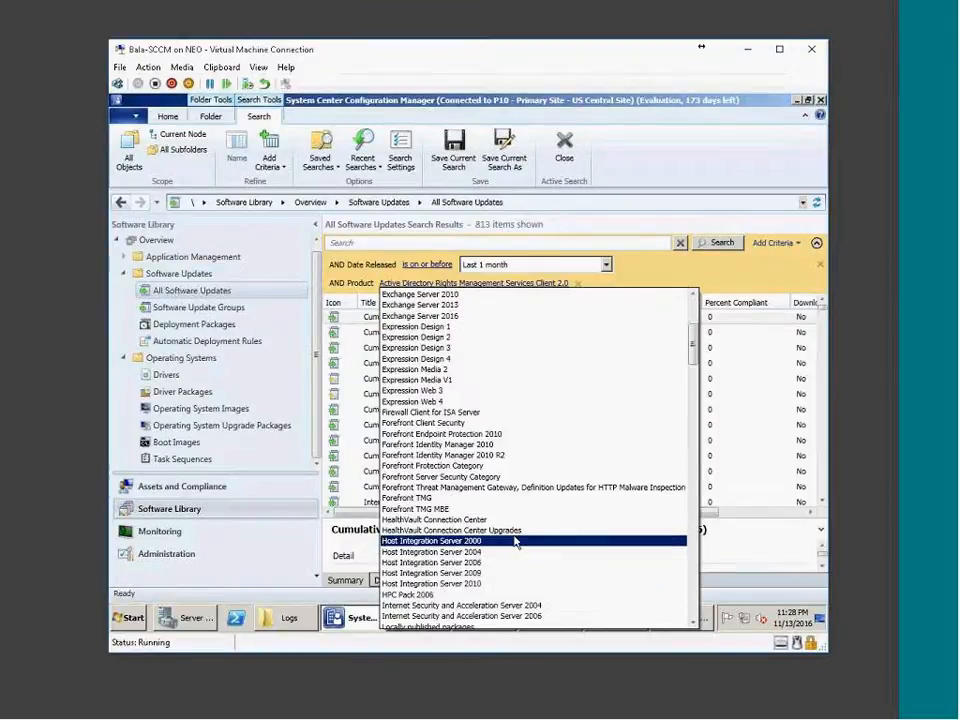
scroll(476, 573, "down", 18)
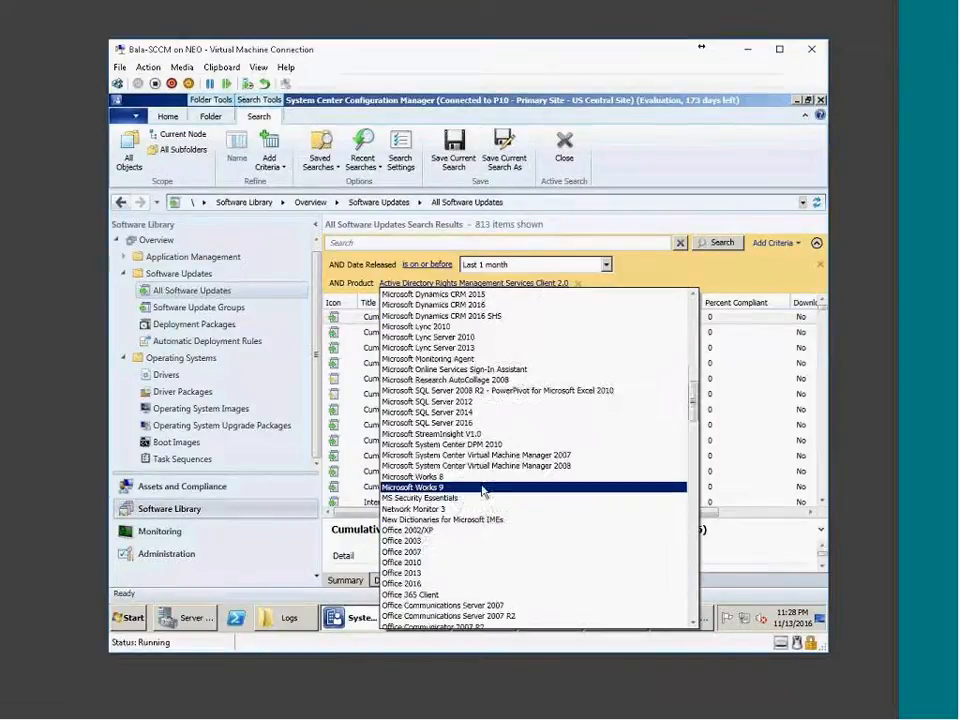
scroll(620, 562, "down", 2)
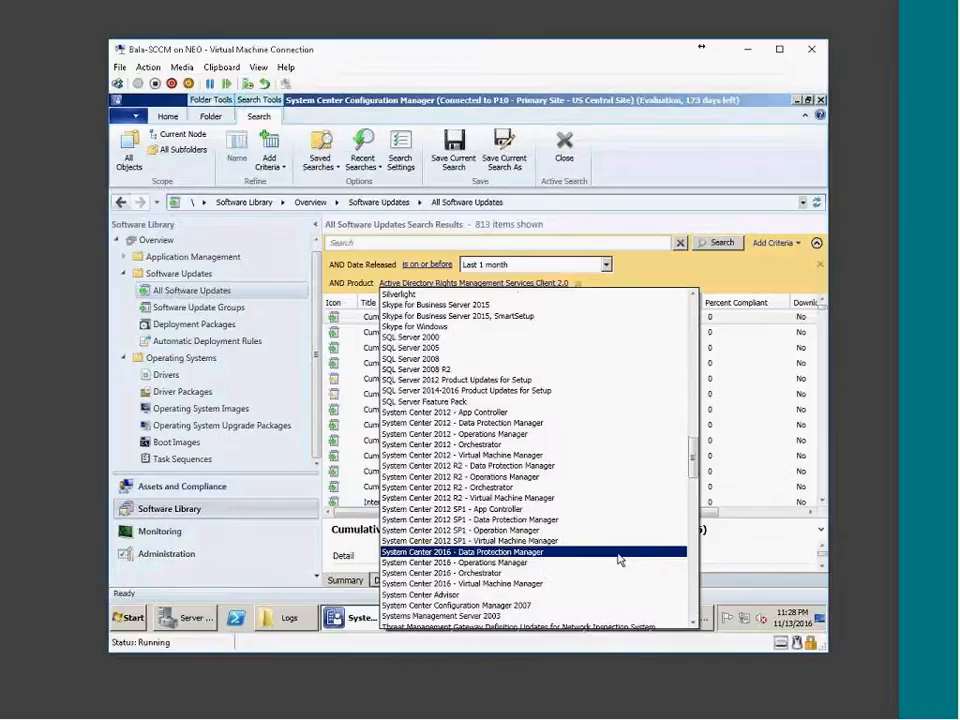
left_click_drag(693, 455, 706, 605)
scroll(483, 369, "up", 5)
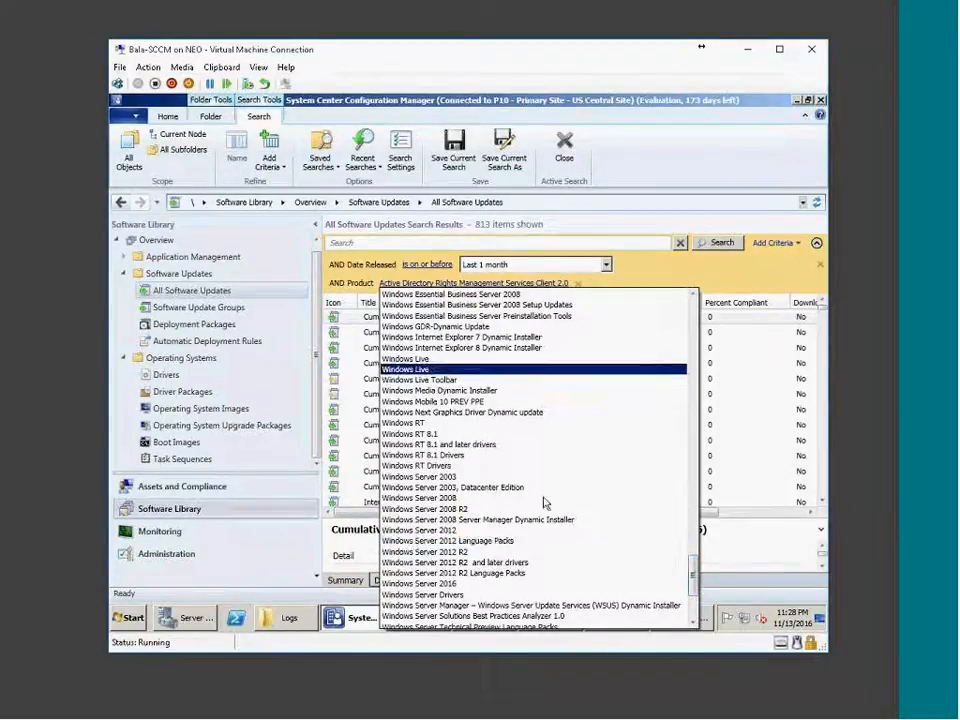
scroll(533, 561, "up", 5)
scroll(533, 561, "up", 8)
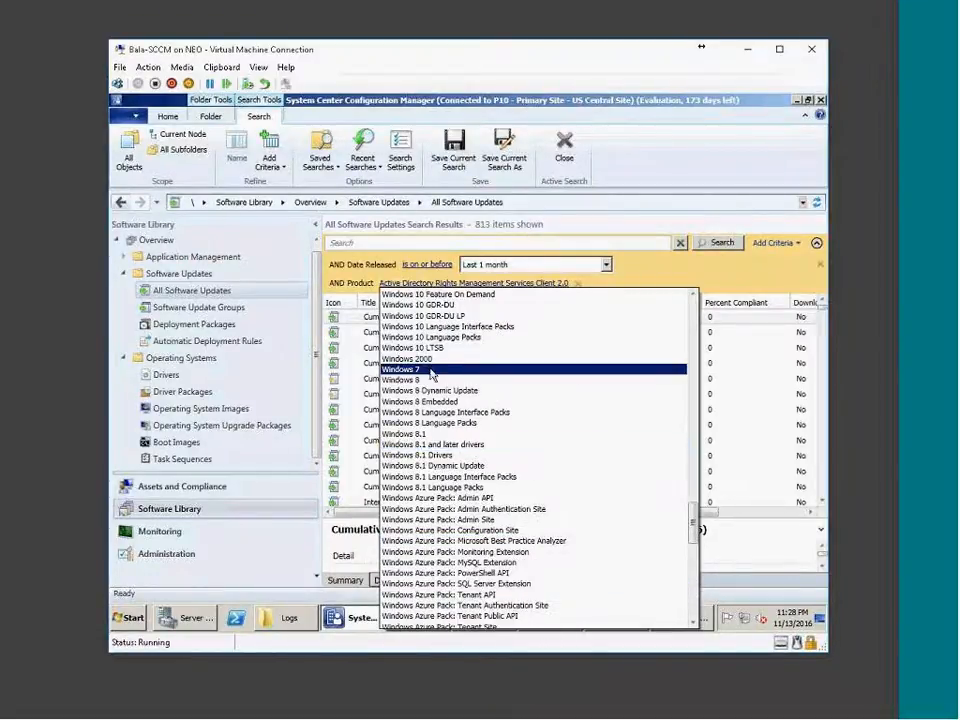
left_click(431, 370)
left_click(729, 249)
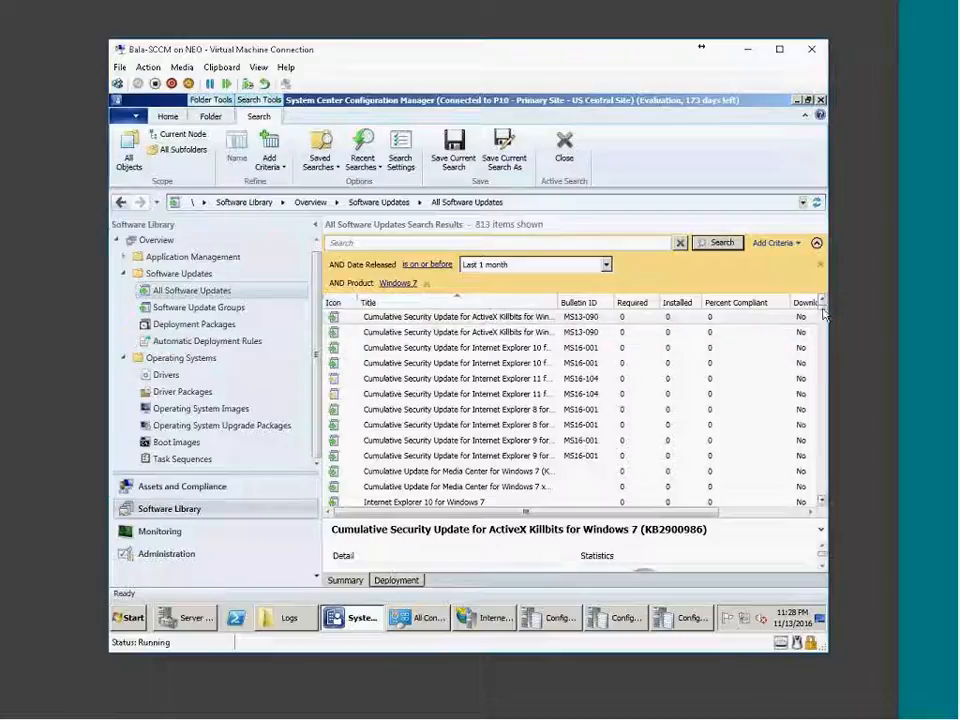
left_click_drag(824, 314, 823, 540)
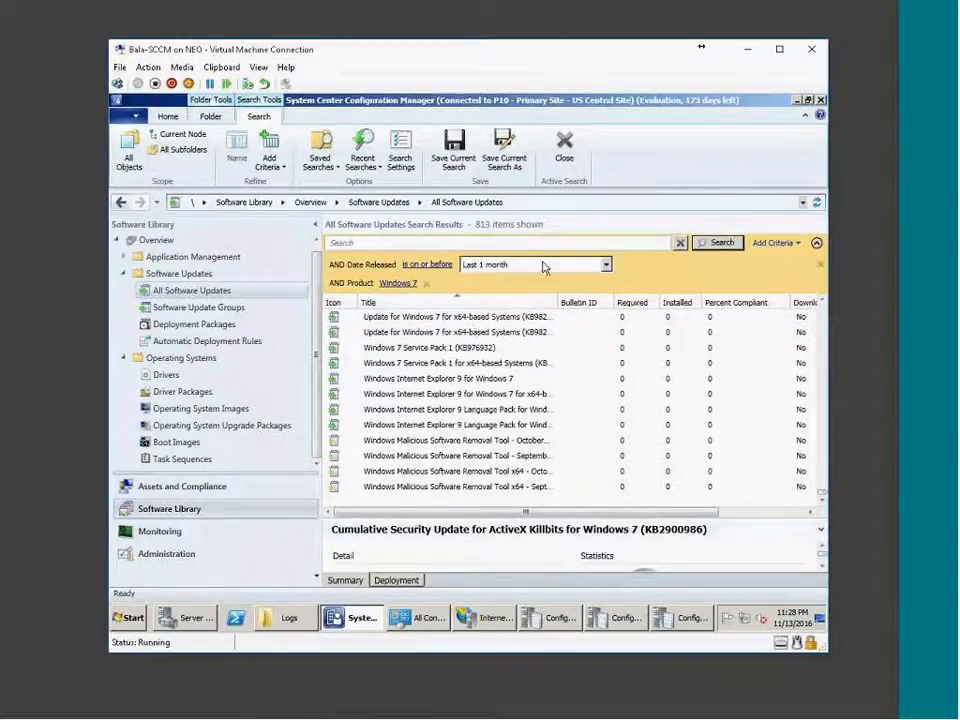
Search again with product Office 2013, then Microsoft SQL Server 2012, which returns nothing.
left_click(399, 285)
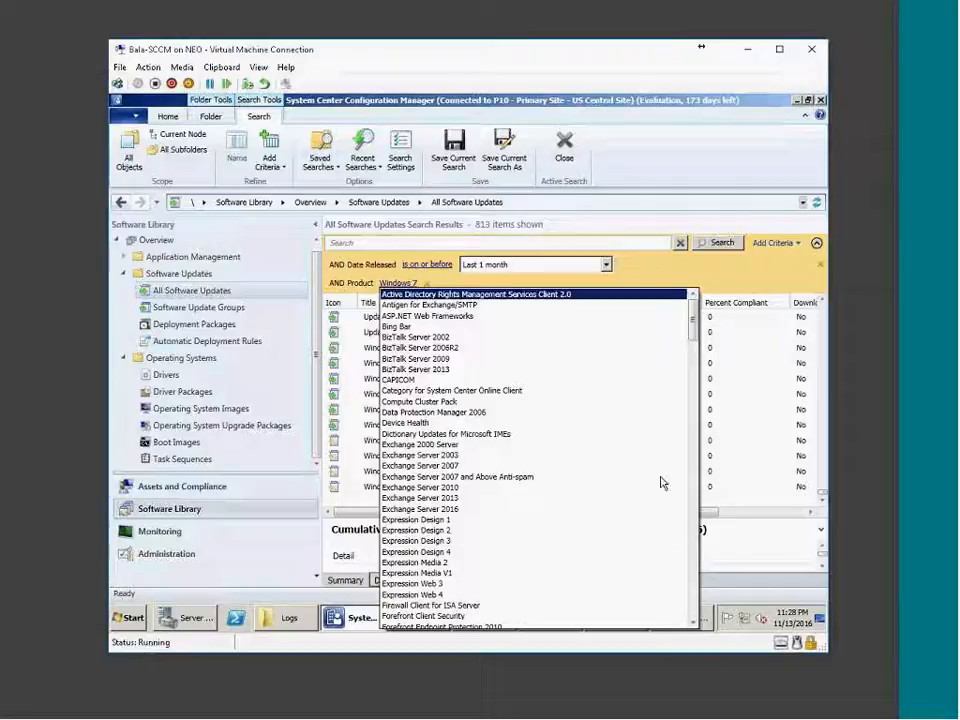
left_click_drag(690, 336, 686, 439)
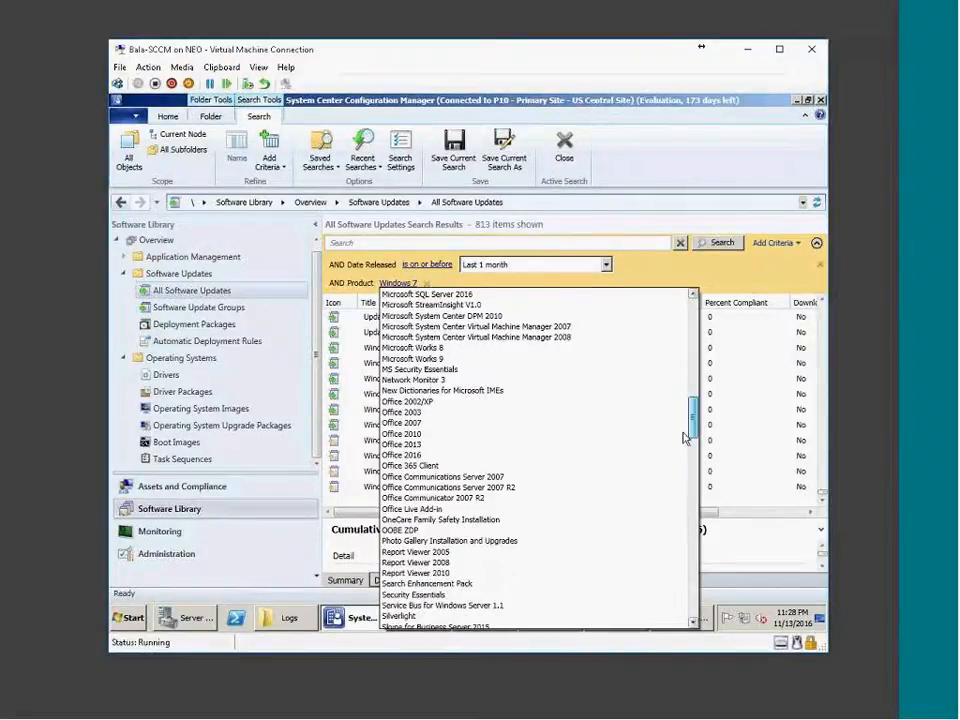
left_click(472, 446)
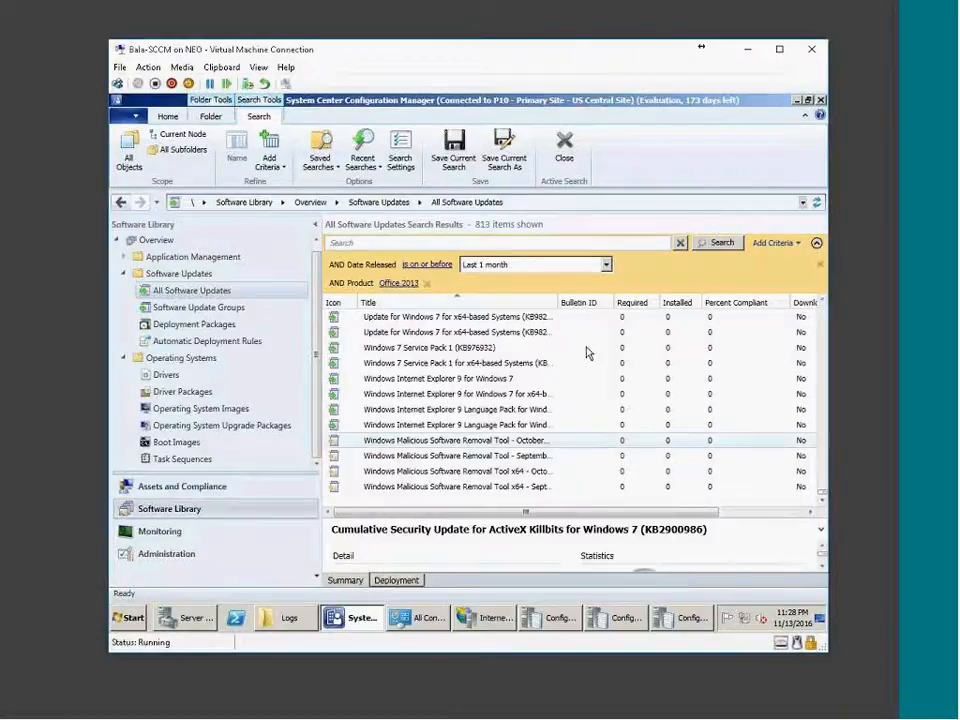
left_click(722, 245)
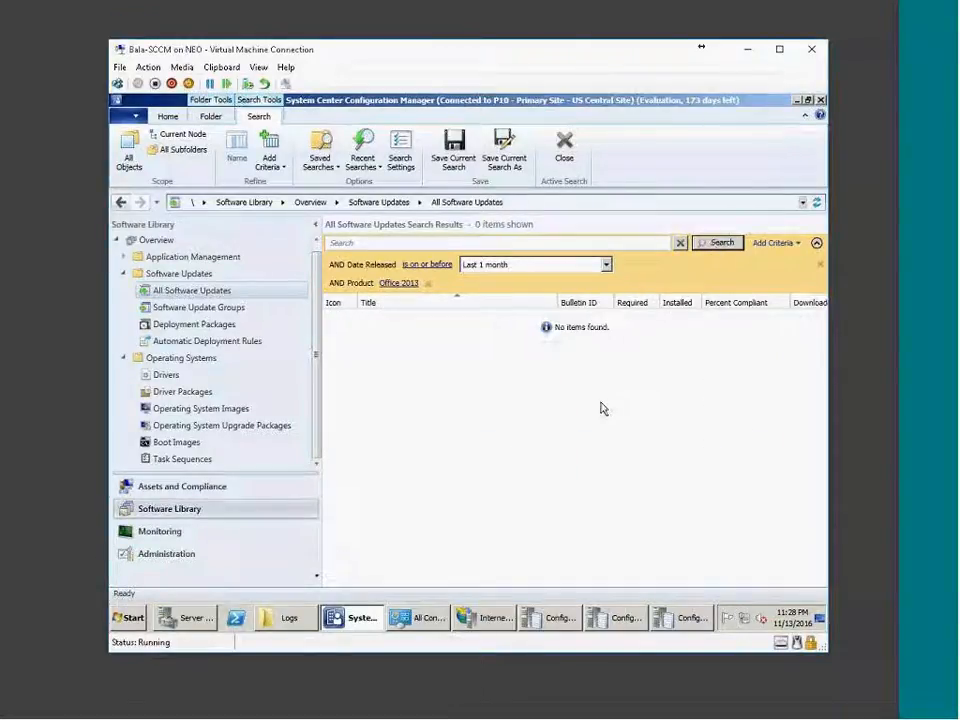
left_click(406, 285)
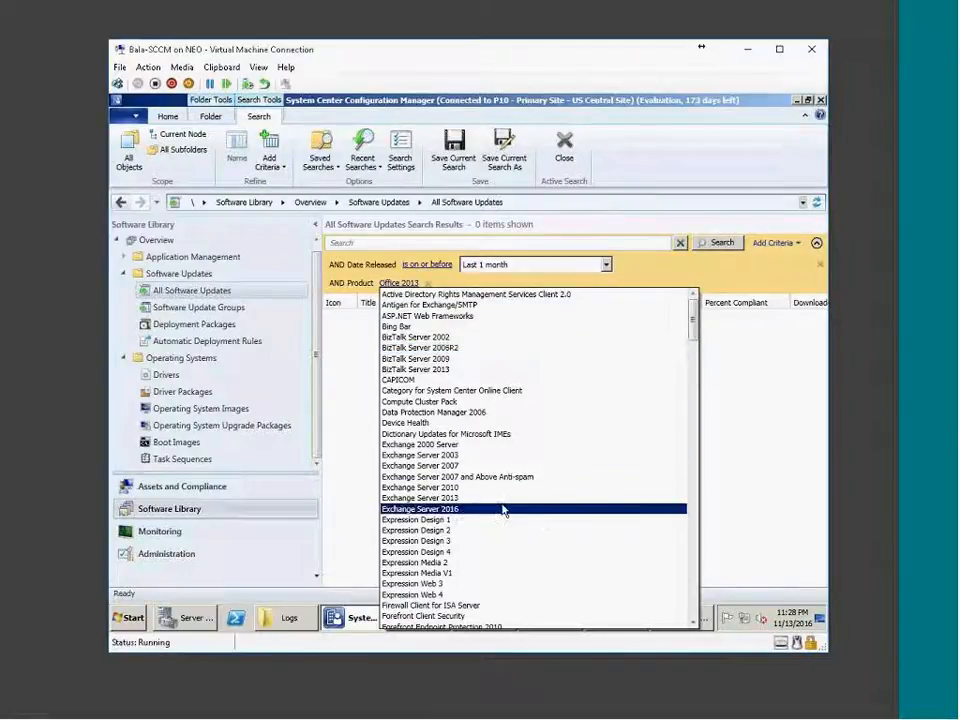
scroll(501, 511, "down", 15)
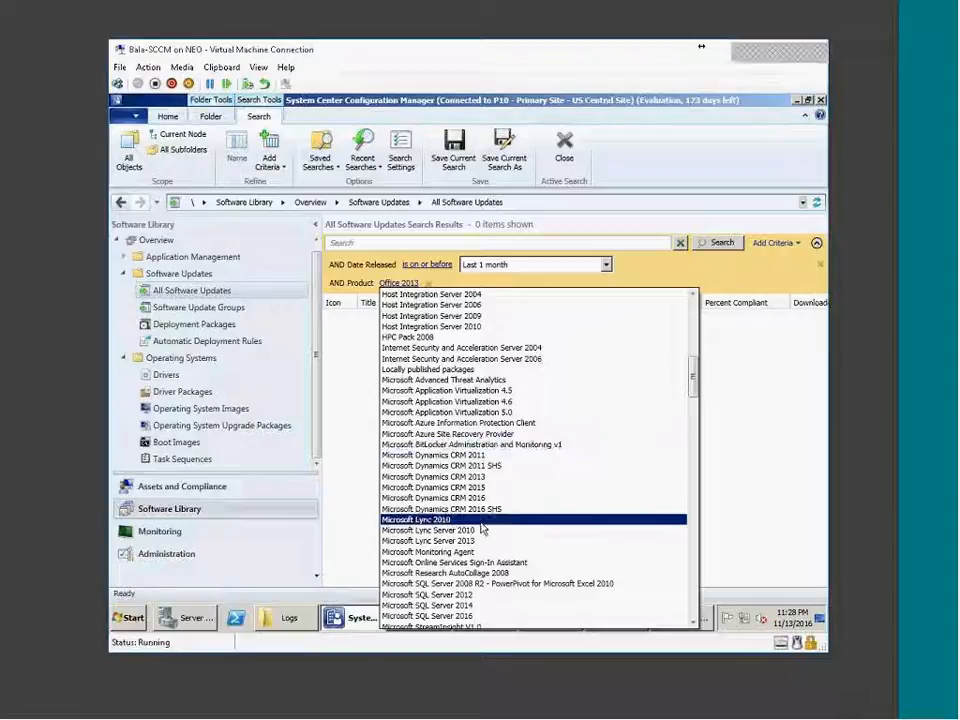
left_click(494, 596)
left_click(721, 245)
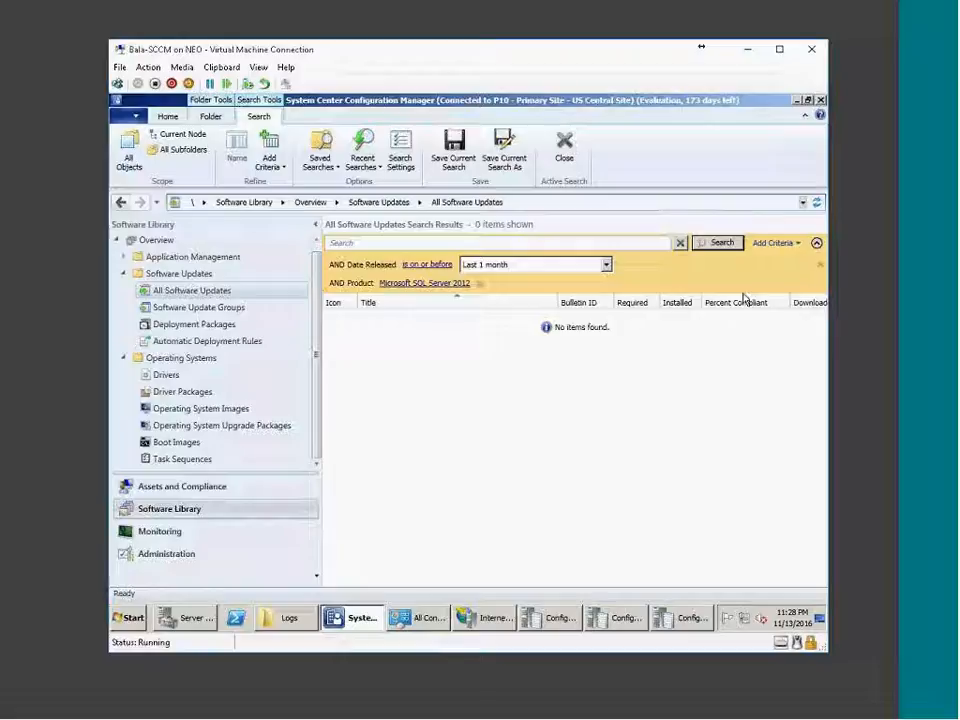
Disable the INTERNET adapter in Network Connections, then minimize that window and the SCCM VM.
right_click(744, 621)
left_click(752, 609)
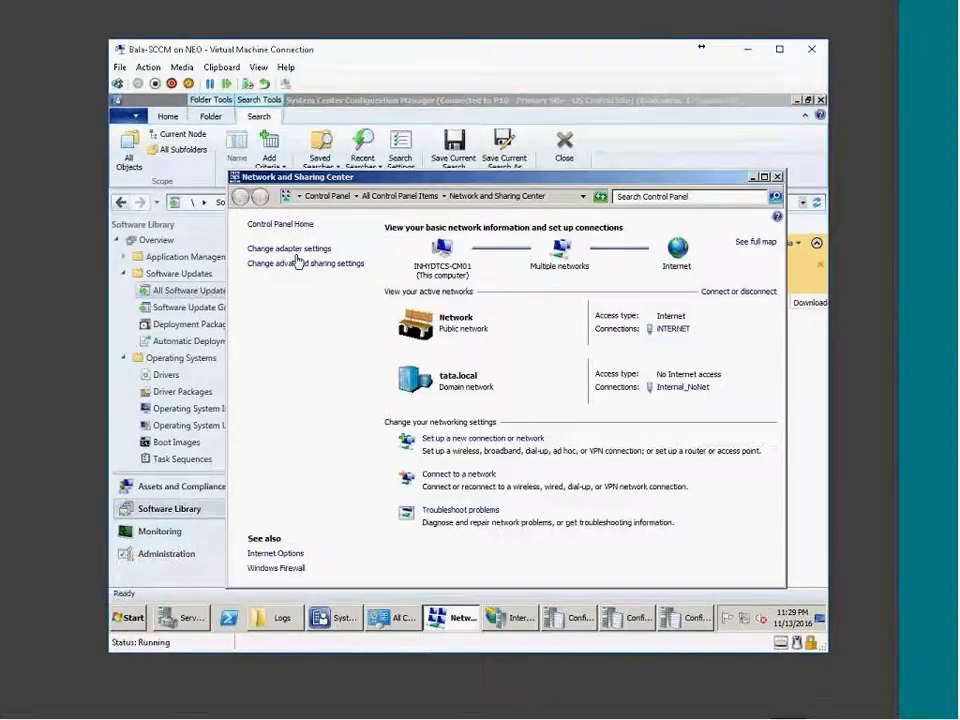
left_click(299, 249)
right_click(490, 265)
left_click(495, 269)
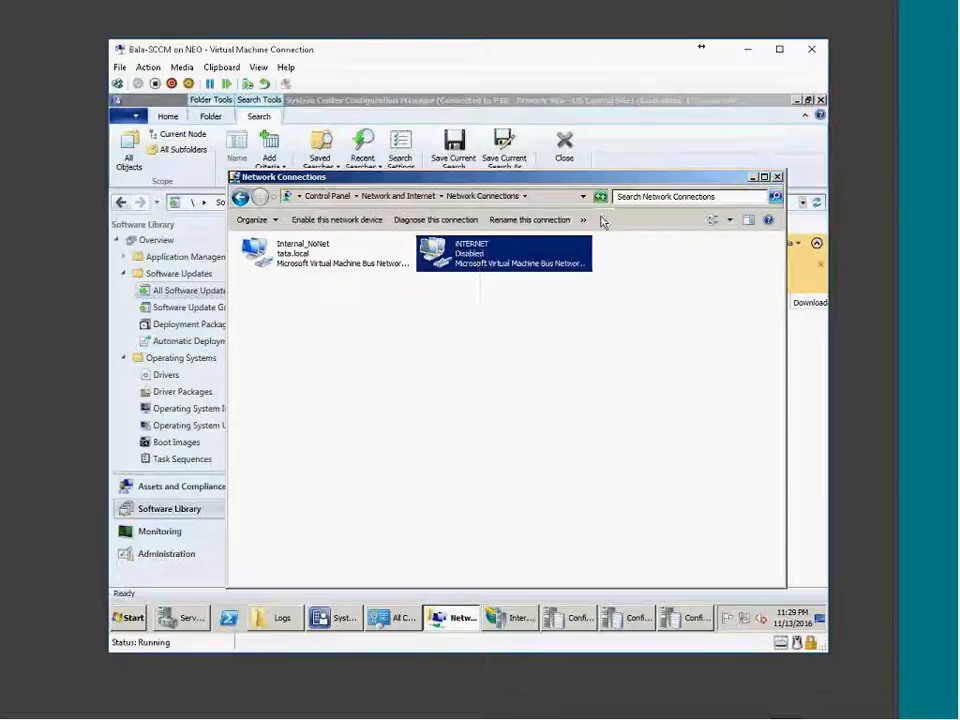
left_click(753, 177)
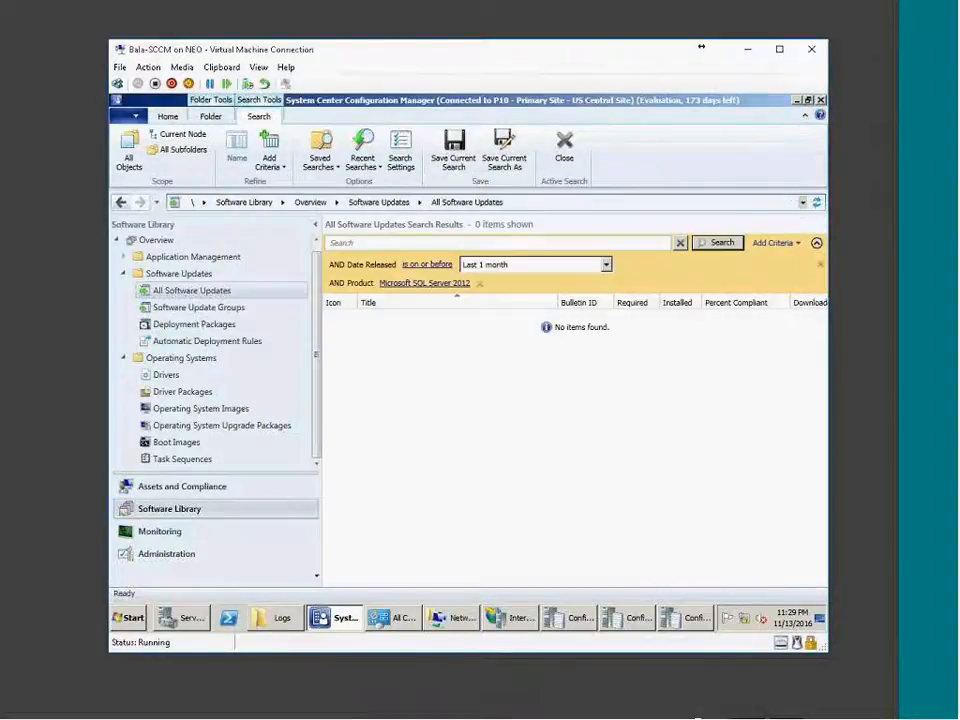
left_click(668, 703)
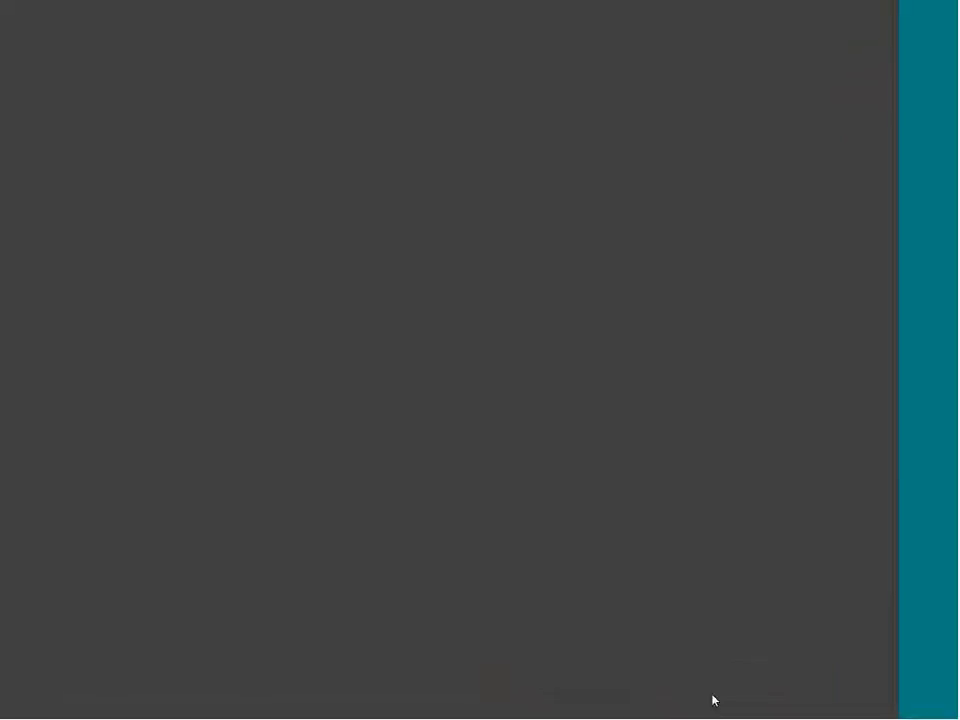
Restore the SCCM VM from the taskbar and show the Assets and Compliance workspace.
left_click(710, 707)
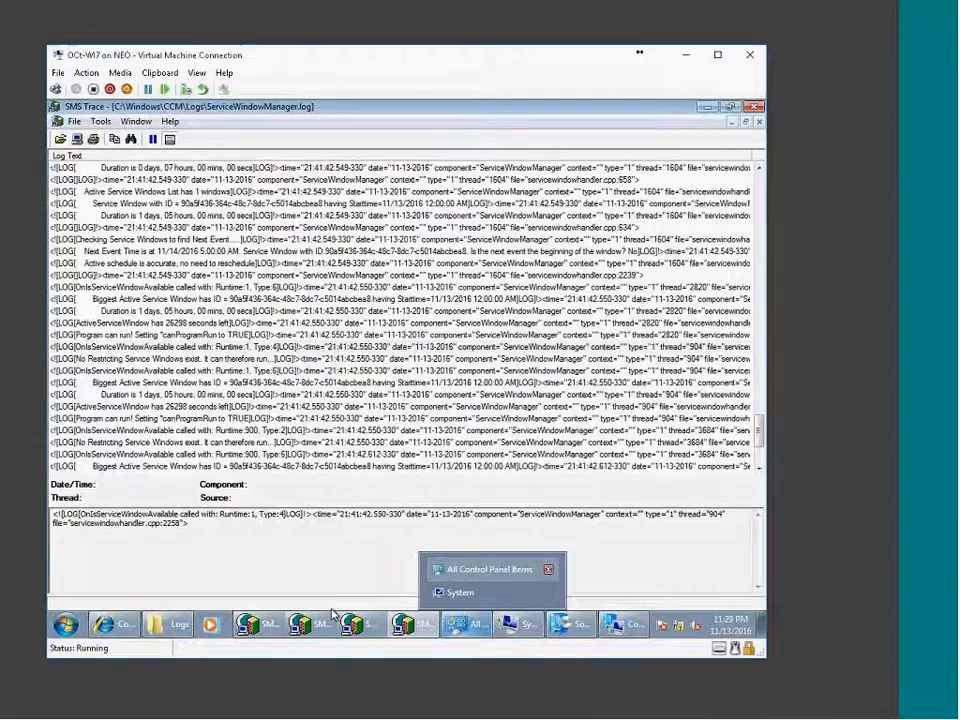
left_click(670, 707)
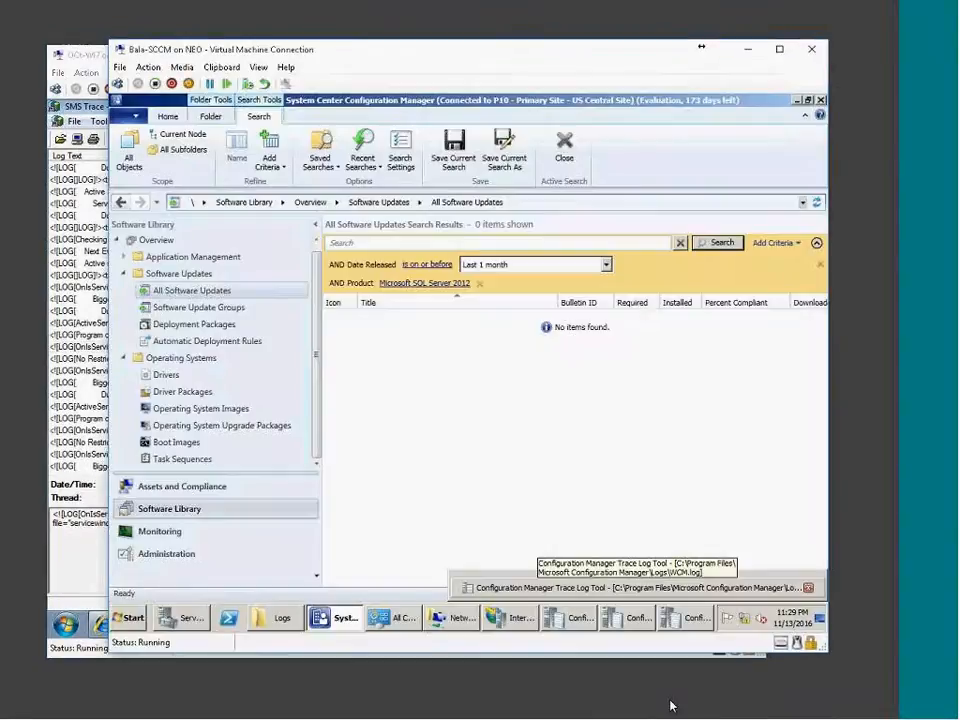
left_click(226, 489)
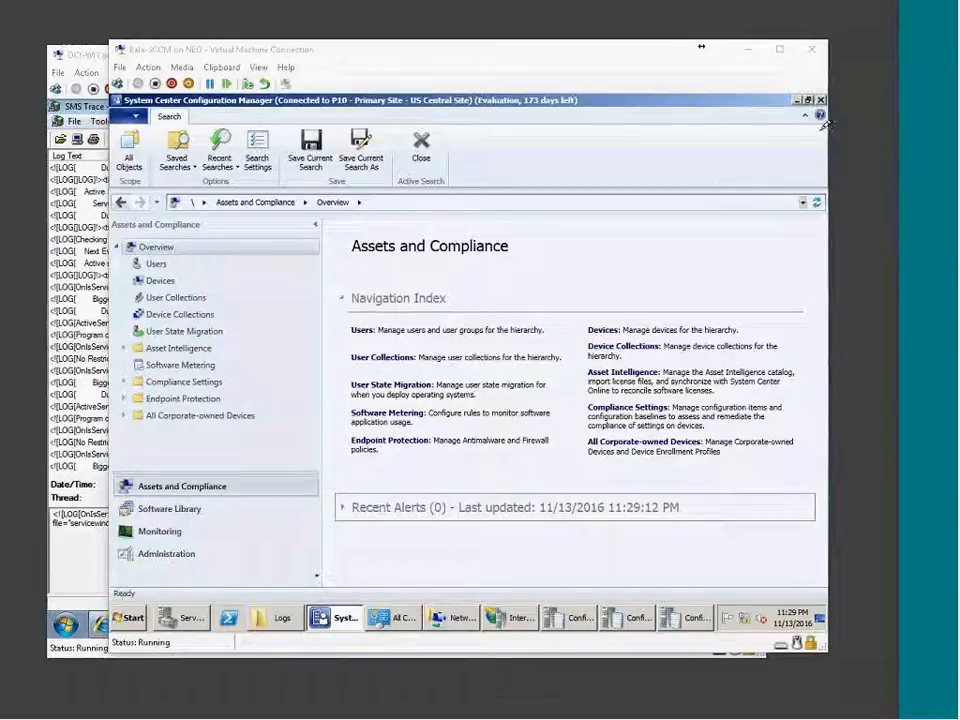
Draw red marks at the top right, then write 'Sel' with an arrow across the top.
mouse_move(822, 122)
left_mouse_down()
mouse_move(800, 150)
mouse_move(823, 120)
left_mouse_up()
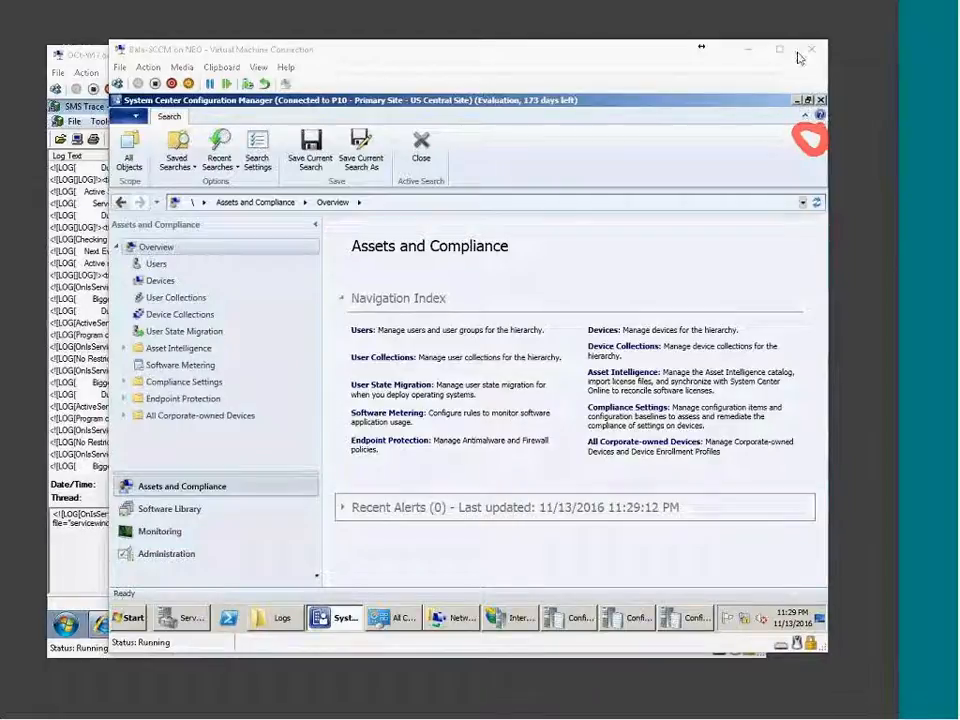
mouse_move(757, 45)
left_mouse_down()
mouse_move(795, 74)
mouse_move(788, 42)
left_mouse_up()
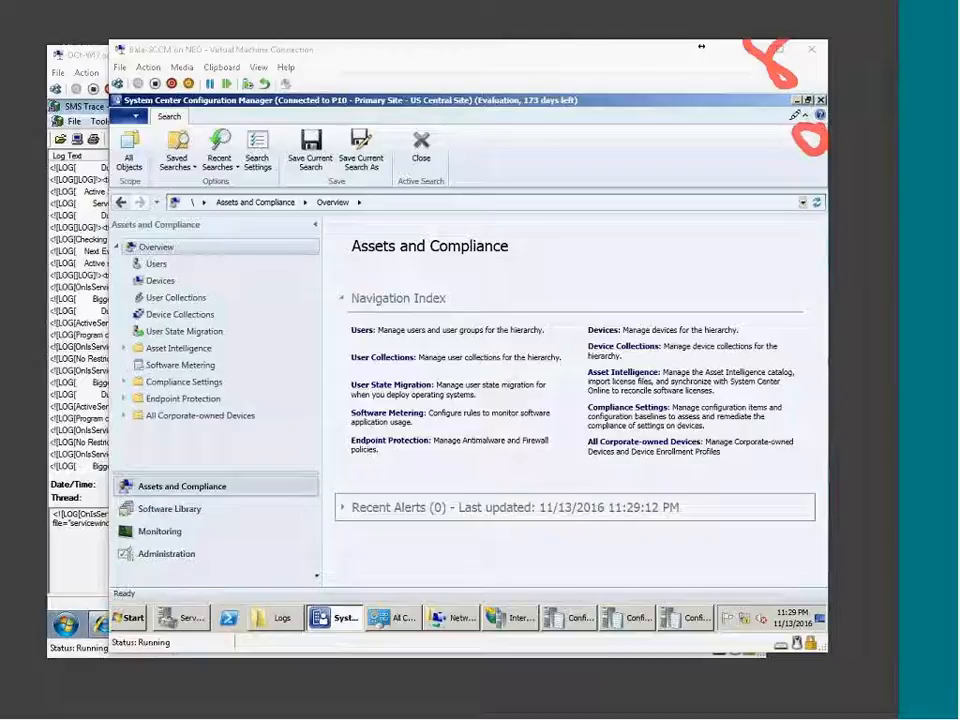
mouse_move(798, 160)
left_mouse_down()
mouse_move(737, 190)
mouse_move(755, 199)
left_mouse_up()
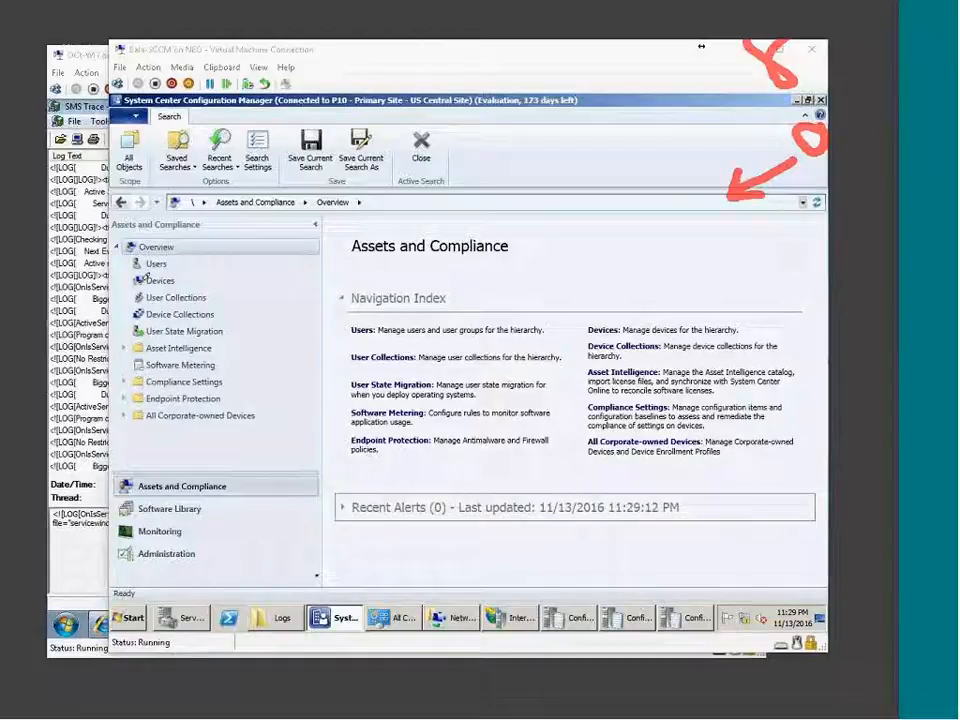
left_click_drag(48, 178, 122, 190)
mouse_move(170, 155)
left_mouse_down()
mouse_move(130, 200)
mouse_move(198, 196)
mouse_move(236, 172)
left_mouse_up()
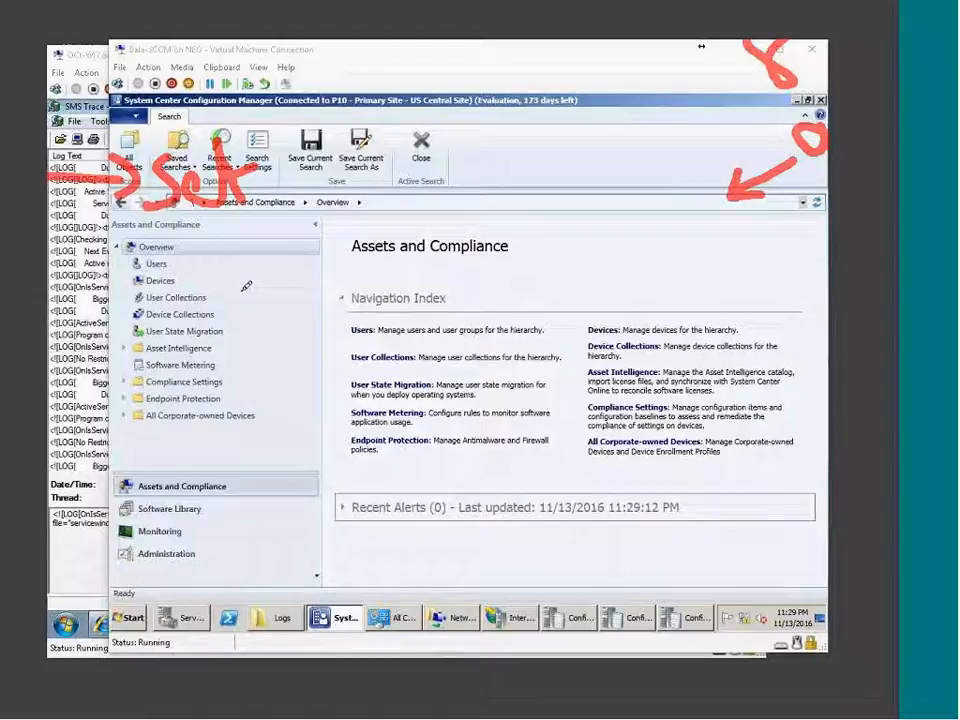
mouse_move(274, 178)
left_mouse_down()
mouse_move(312, 177)
mouse_move(316, 192)
mouse_move(380, 164)
mouse_move(347, 184)
mouse_move(370, 185)
mouse_move(340, 217)
left_mouse_up()
Write the red handwritten number 50512 beside 'Sel'.
mouse_move(410, 166)
left_mouse_down()
mouse_move(390, 192)
mouse_move(422, 185)
mouse_move(412, 166)
left_mouse_up()
mouse_move(430, 118)
left_mouse_down()
mouse_move(455, 97)
mouse_move(437, 138)
mouse_move(454, 146)
mouse_move(430, 156)
left_mouse_up()
left_click_drag(460, 128, 489, 130)
mouse_move(507, 86)
left_mouse_down()
mouse_move(535, 100)
mouse_move(524, 80)
mouse_move(462, 188)
left_mouse_up()
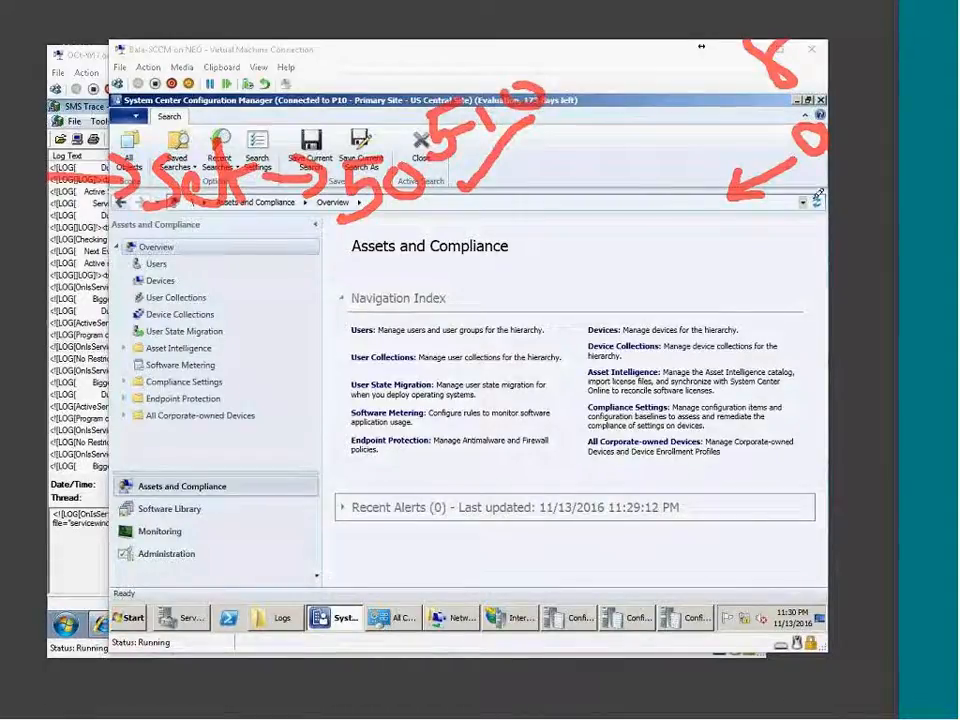
Draw red arrows with a hook on the right and write 10 below 'Sel'.
mouse_move(823, 187)
left_mouse_down()
mouse_move(825, 200)
mouse_move(740, 231)
mouse_move(757, 240)
left_mouse_up()
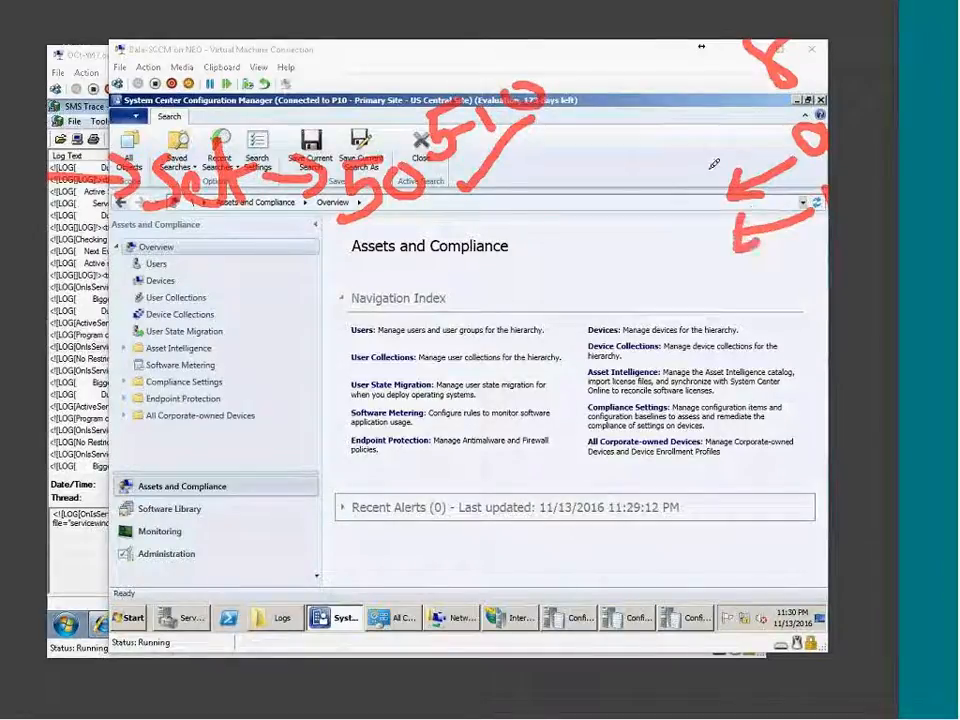
left_click_drag(713, 166, 748, 290)
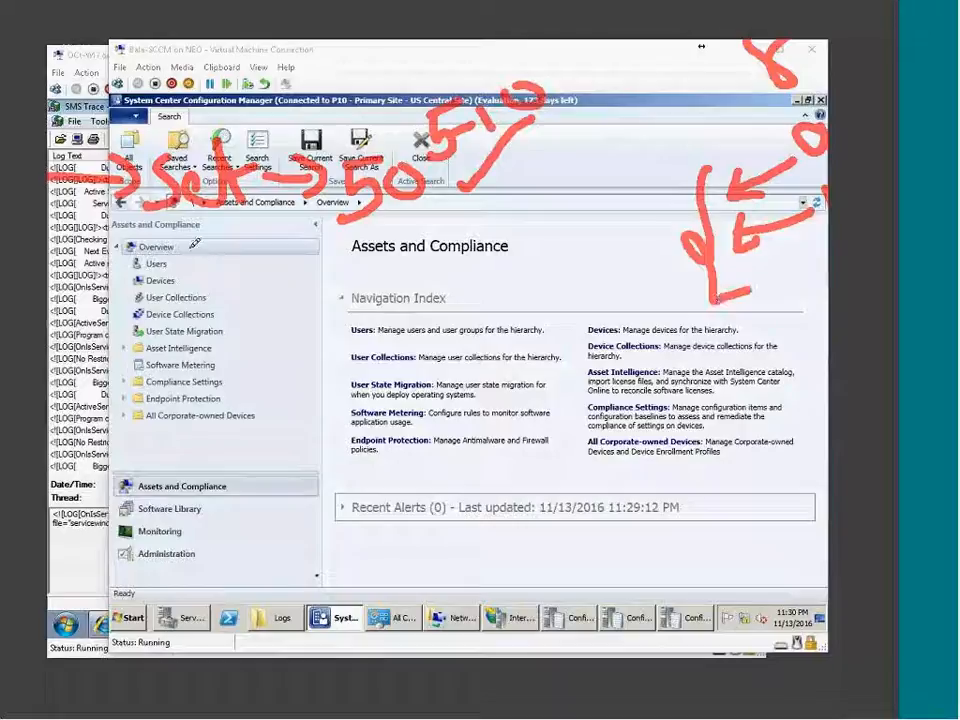
left_click_drag(208, 232, 200, 276)
mouse_move(238, 218)
left_mouse_down()
mouse_move(279, 272)
mouse_move(191, 204)
left_mouse_up()
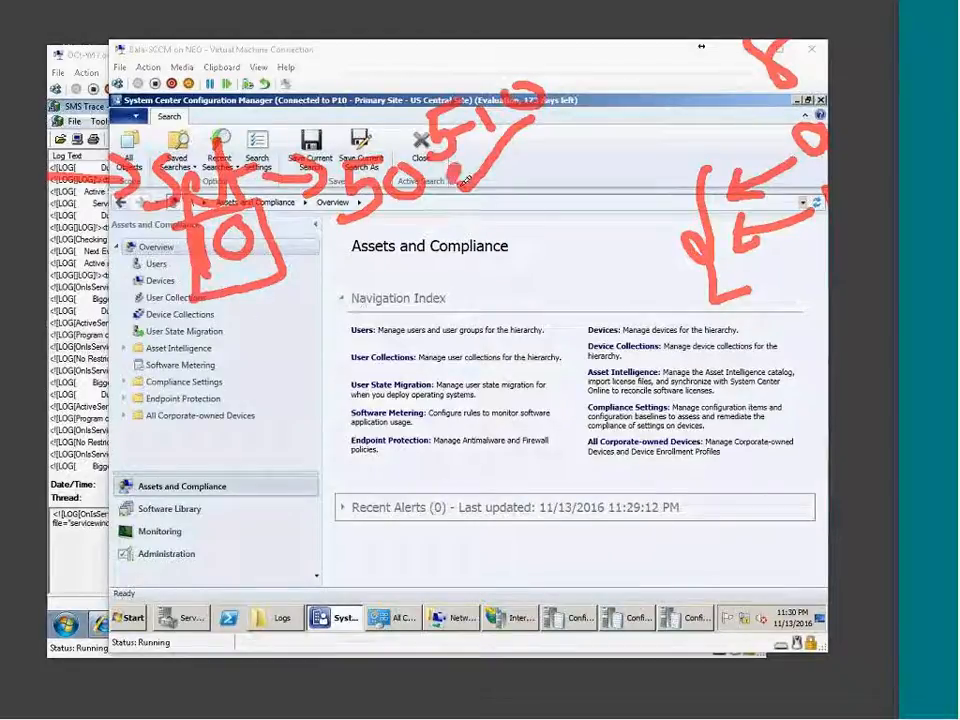
Draw a red loop around the number at the top.
left_click_drag(462, 180, 558, 95)
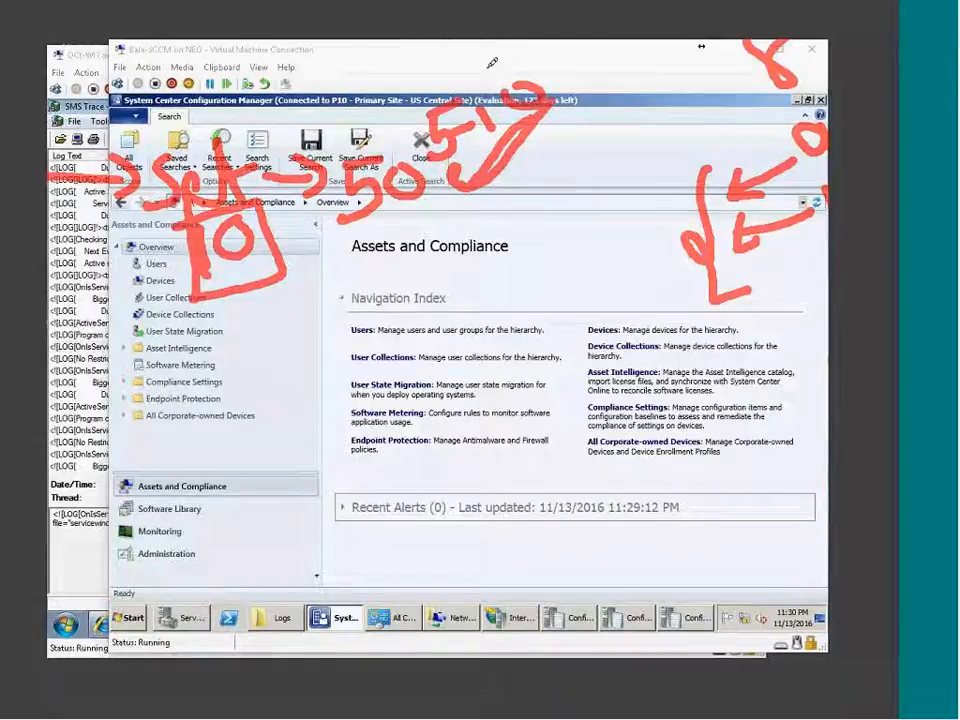
mouse_move(465, 180)
left_mouse_down()
mouse_move(474, 186)
mouse_move(561, 122)
left_mouse_up()
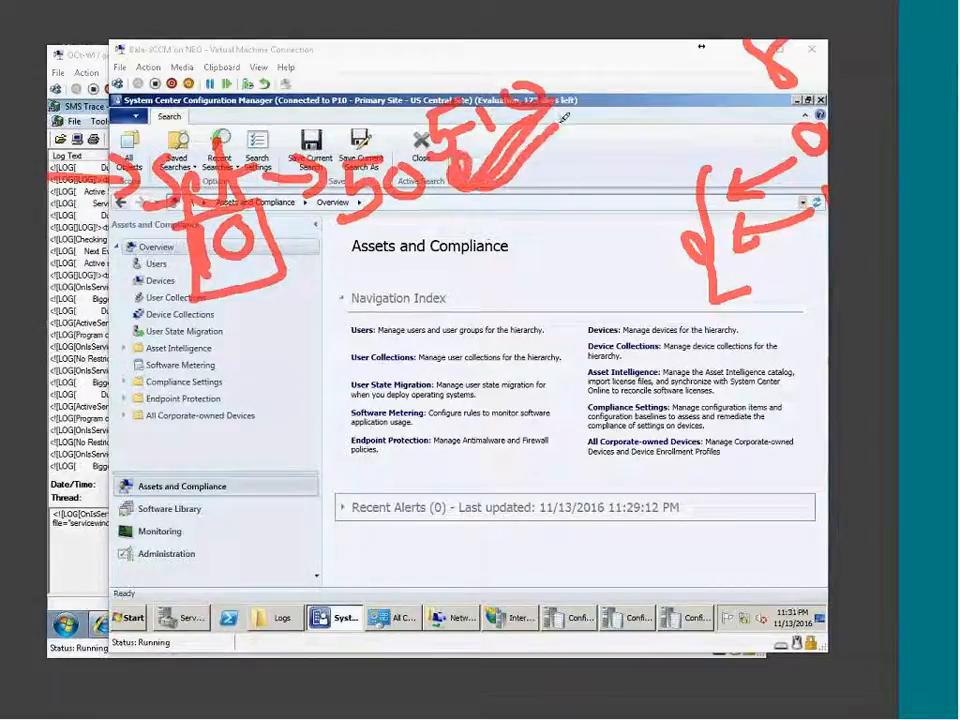
mouse_move(410, 82)
left_mouse_down()
mouse_move(425, 62)
mouse_move(555, 80)
mouse_move(537, 145)
mouse_move(372, 234)
mouse_move(342, 182)
mouse_move(486, 53)
left_mouse_up()
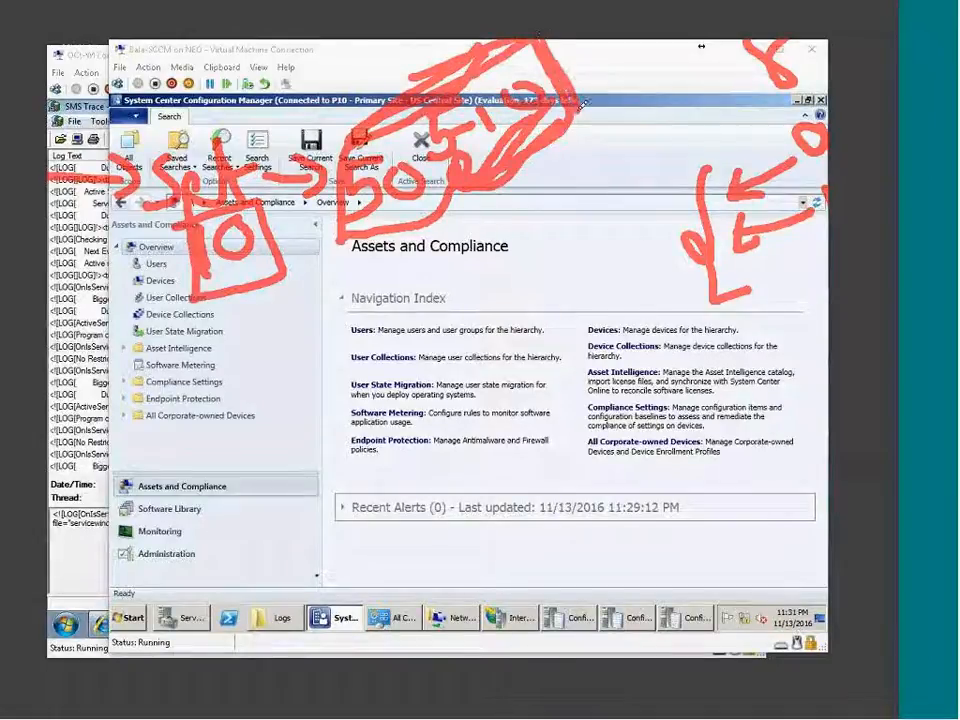
Underline a log row in red, label it #250, and mark the right-hand arrow.
mouse_move(52, 320)
left_mouse_down()
mouse_move(120, 320)
mouse_move(107, 333)
left_mouse_up()
mouse_move(187, 322)
left_mouse_down()
mouse_move(171, 357)
mouse_move(245, 260)
mouse_move(248, 334)
mouse_move(270, 311)
mouse_move(346, 328)
left_mouse_up()
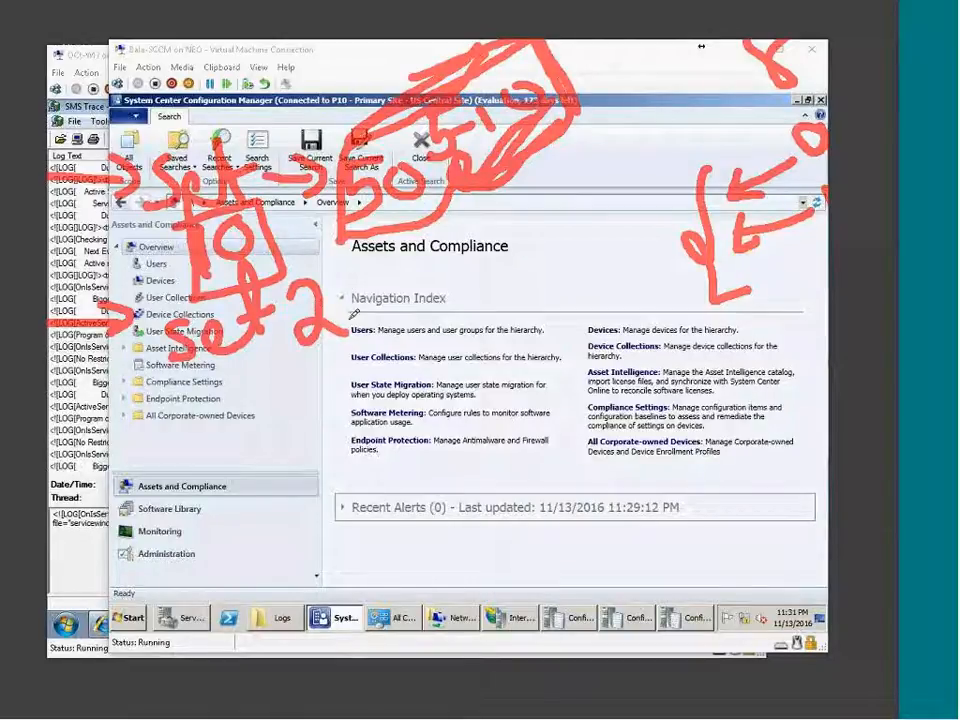
left_click_drag(410, 298, 390, 330)
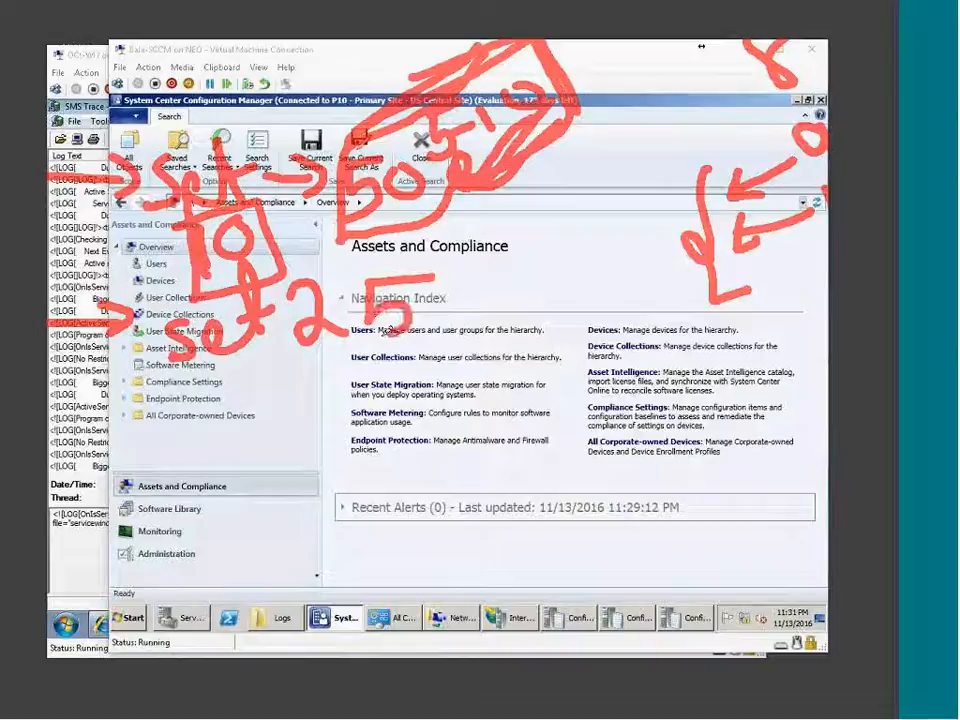
left_click_drag(445, 296, 544, 254)
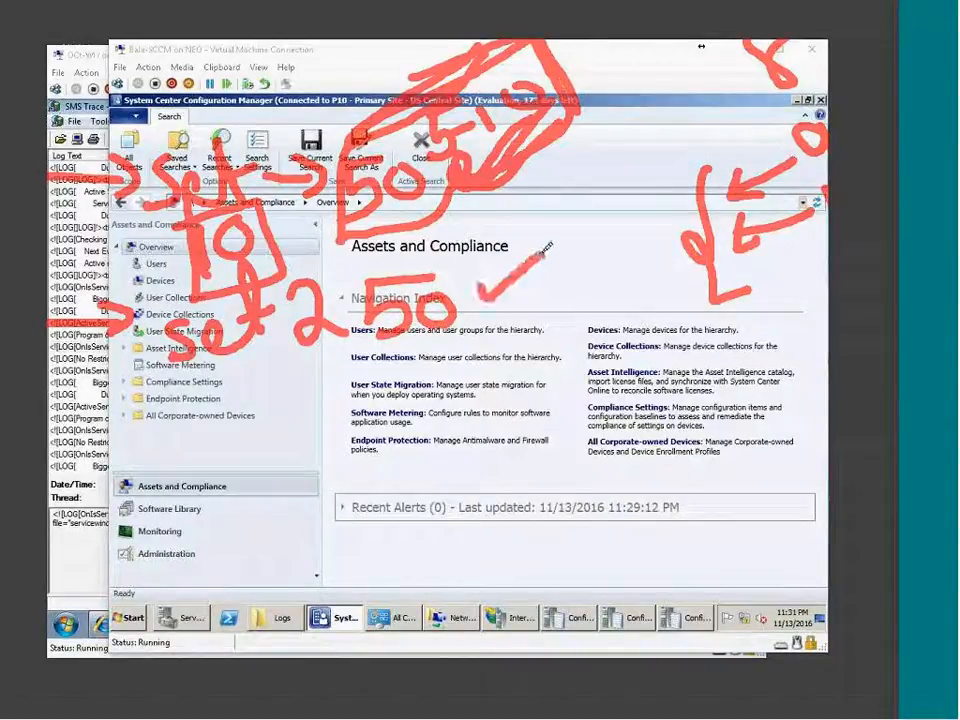
mouse_move(176, 383)
left_mouse_down()
mouse_move(266, 398)
mouse_move(266, 377)
left_mouse_up()
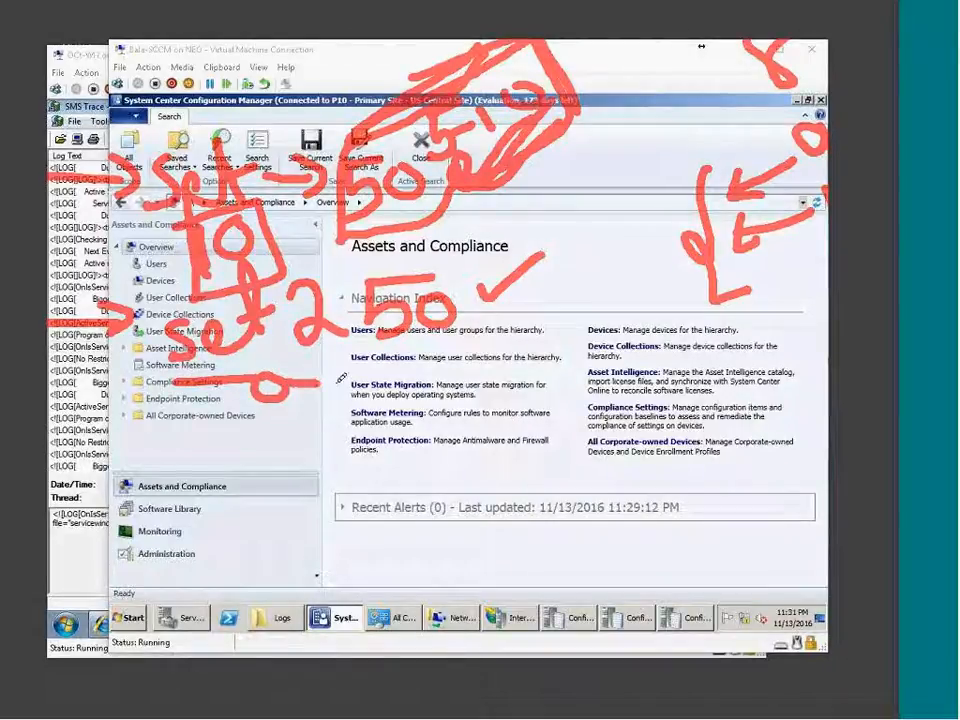
mouse_move(761, 292)
left_mouse_down()
mouse_move(790, 322)
mouse_move(824, 302)
left_mouse_up()
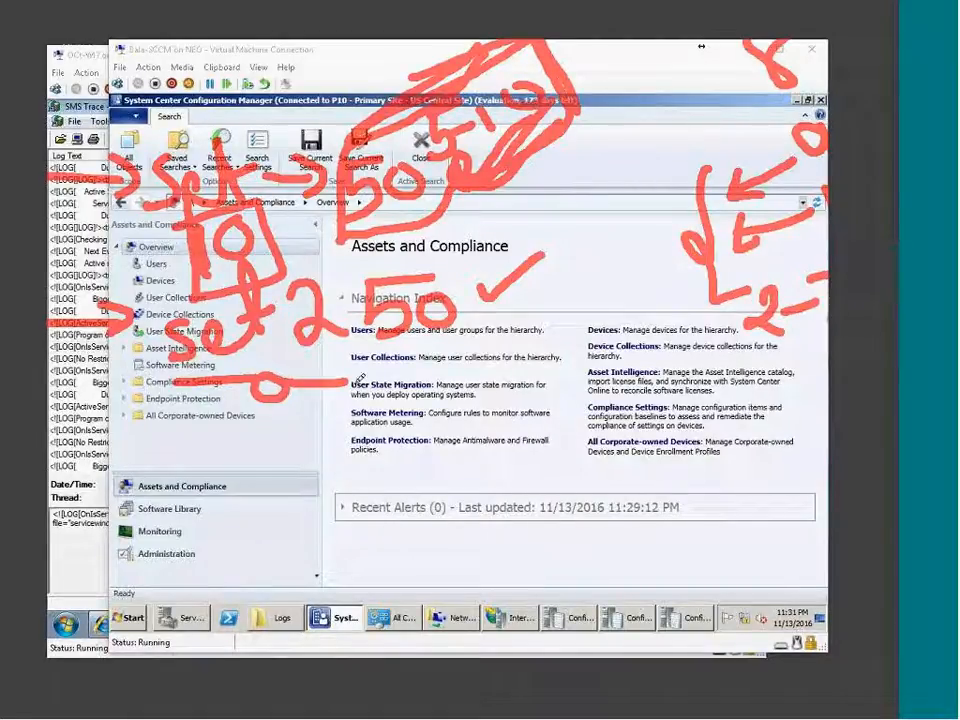
Write a red 500 lower down with a checkmark.
left_click_drag(257, 432, 315, 430)
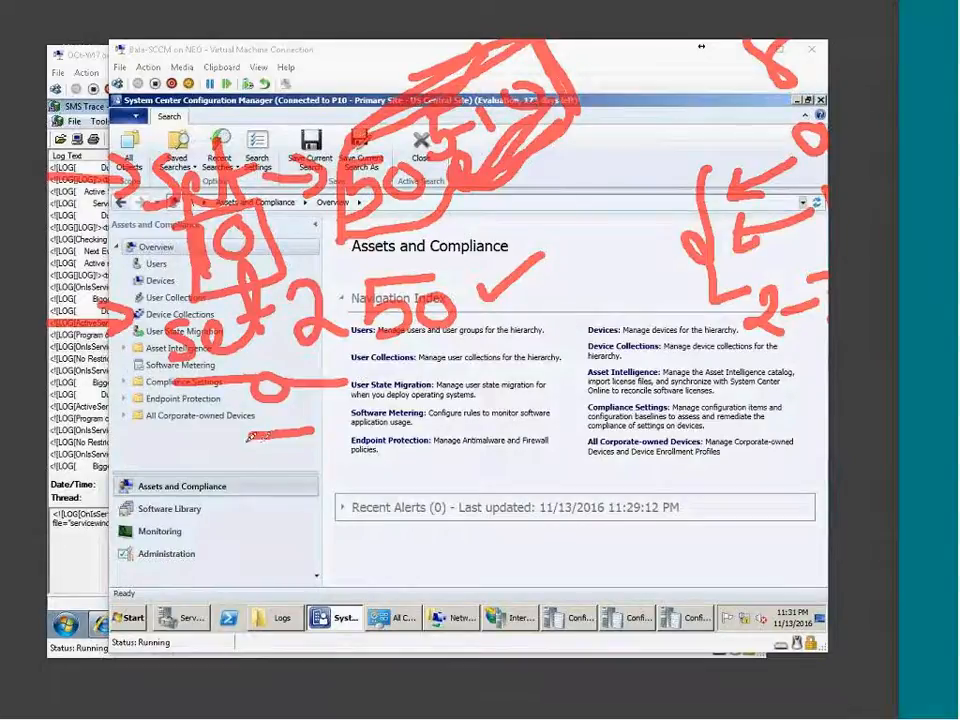
left_click_drag(256, 434, 246, 488)
left_click_drag(307, 440, 302, 444)
left_click(343, 455)
left_click_drag(360, 445, 512, 384)
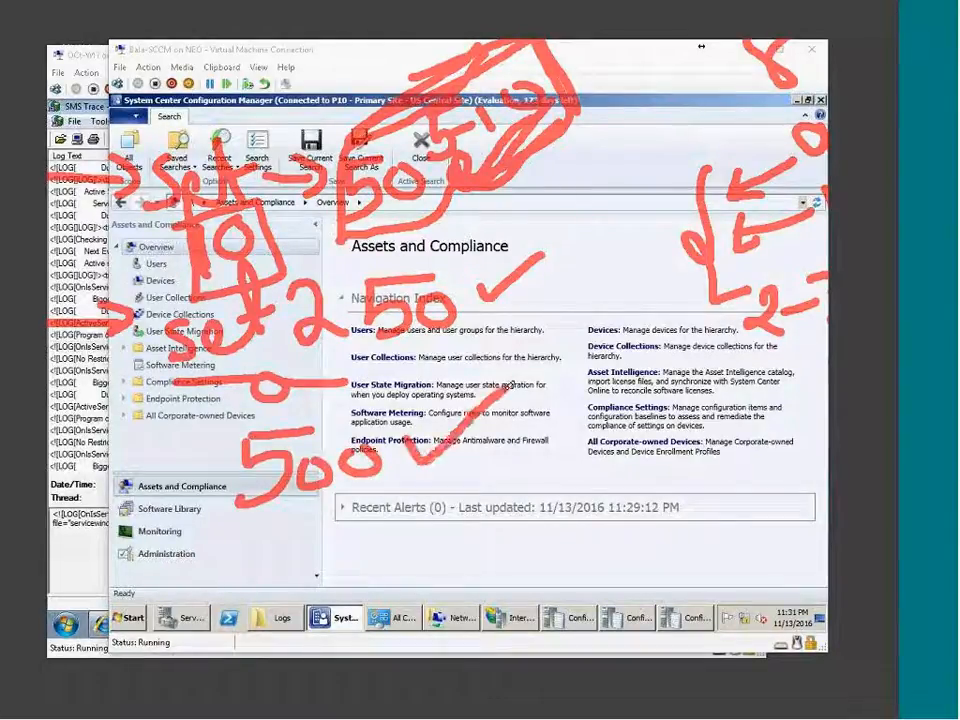
Write the red range 100–500 near the bottom with arrows and diagonal strokes.
left_click_drag(242, 560, 241, 586)
mouse_move(284, 555)
left_mouse_down()
mouse_move(410, 540)
mouse_move(430, 560)
left_mouse_up()
left_click_drag(470, 518, 520, 498)
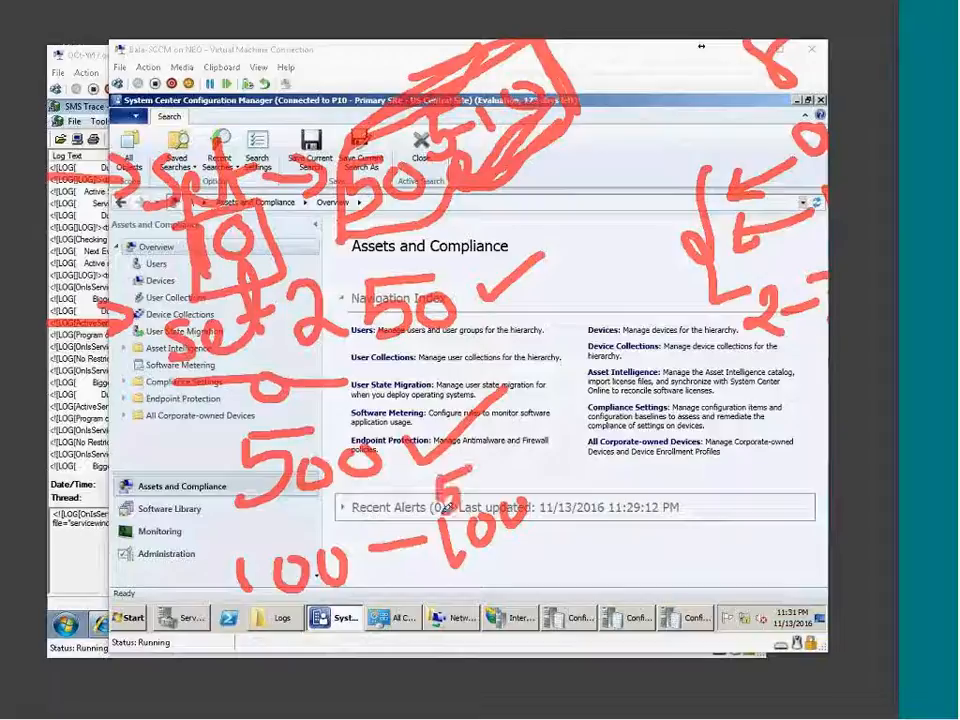
left_click_drag(458, 479, 446, 506)
mouse_move(476, 478)
left_mouse_down()
mouse_move(500, 472)
mouse_move(518, 482)
left_mouse_up()
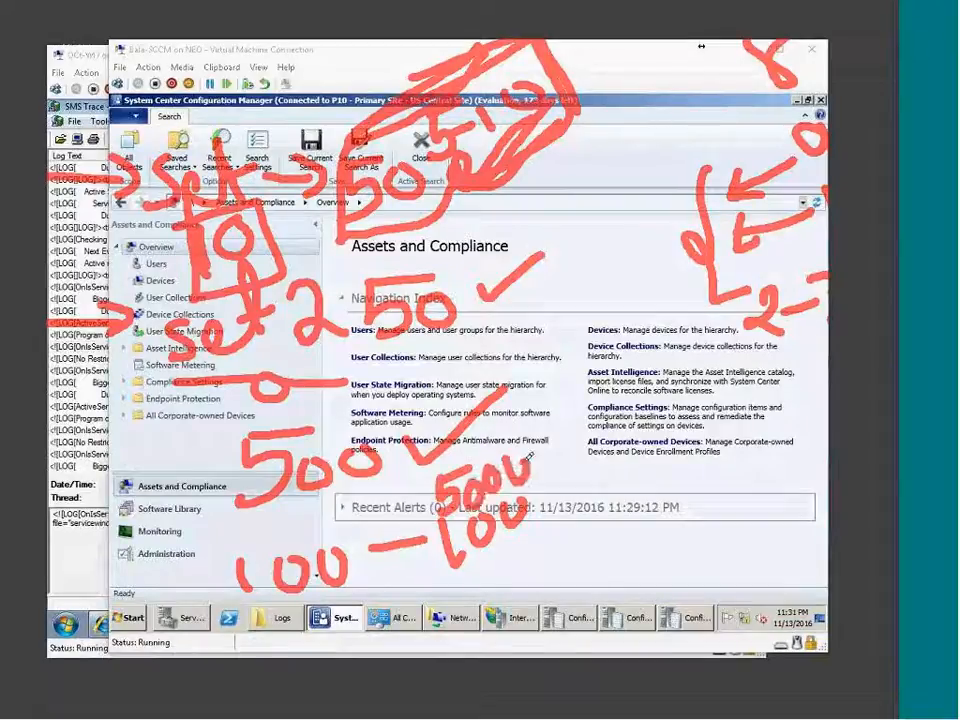
mouse_move(518, 566)
left_mouse_down()
mouse_move(526, 600)
mouse_move(670, 526)
mouse_move(668, 592)
left_mouse_up()
left_click_drag(186, 568, 252, 514)
mouse_move(658, 590)
left_mouse_down()
mouse_move(734, 538)
mouse_move(741, 582)
mouse_move(790, 550)
mouse_move(792, 518)
mouse_move(800, 535)
mouse_move(822, 520)
mouse_move(775, 555)
left_mouse_up()
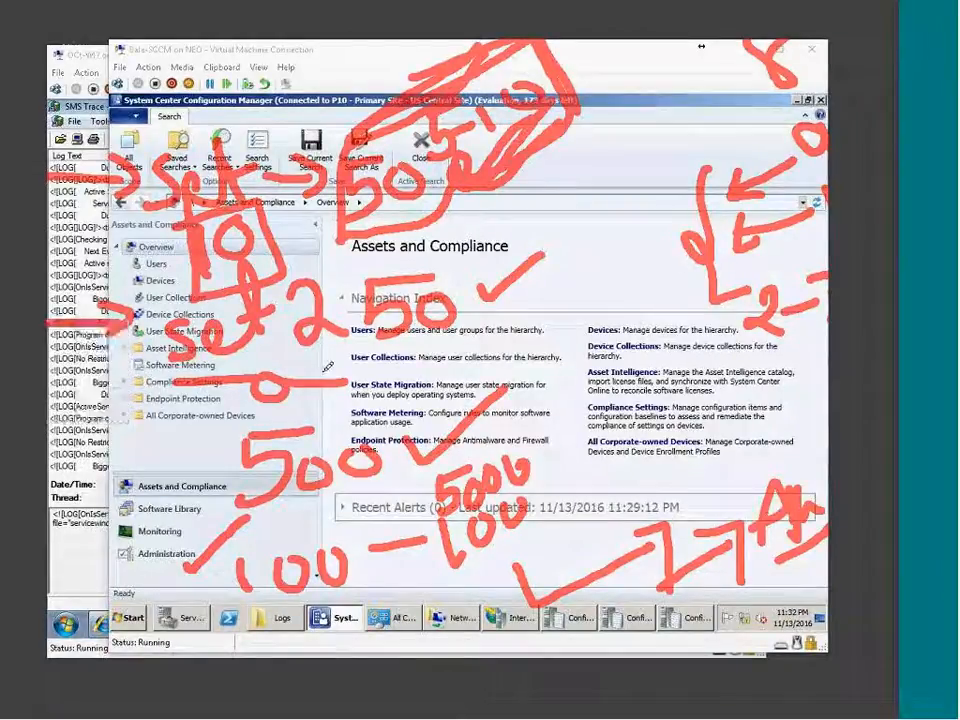
Switch the pen to blue and draw a circled 1 and circled 2 joined by a stroke.
key("b")
mouse_move(536, 286)
left_mouse_down()
mouse_move(538, 330)
mouse_move(567, 267)
mouse_move(619, 276)
mouse_move(655, 240)
left_mouse_up()
mouse_move(588, 484)
left_mouse_down()
mouse_move(625, 480)
mouse_move(590, 392)
left_mouse_up()
left_click_drag(687, 367, 657, 401)
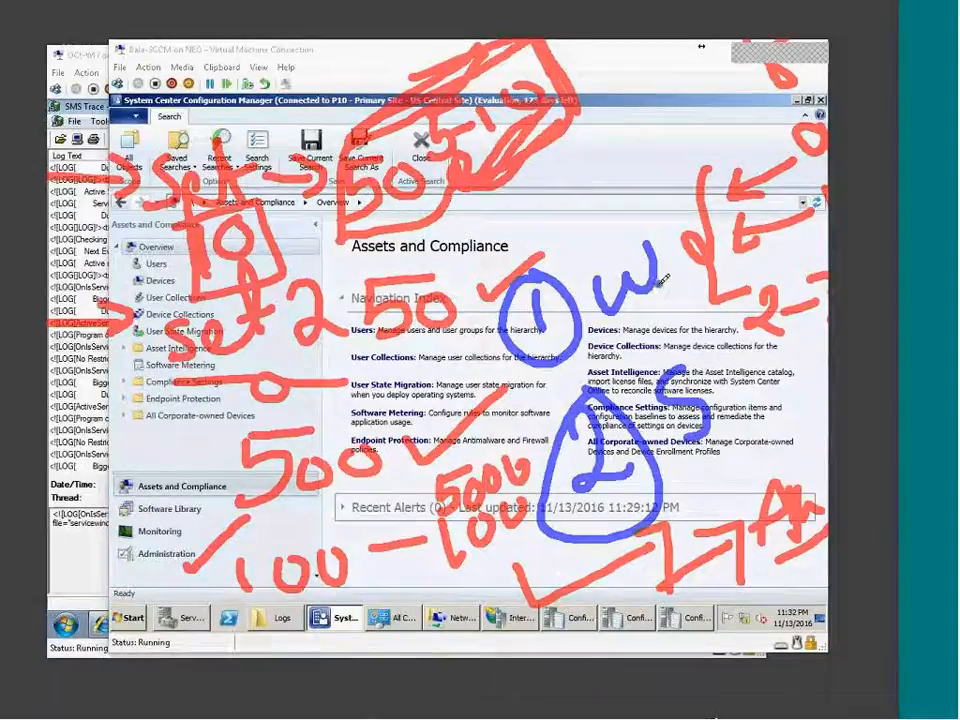
Draw a large blue arc from the top and connecting blue loops and lines on the right.
mouse_move(583, 76)
left_mouse_down()
mouse_move(665, 160)
mouse_move(690, 245)
mouse_move(772, 322)
left_mouse_up()
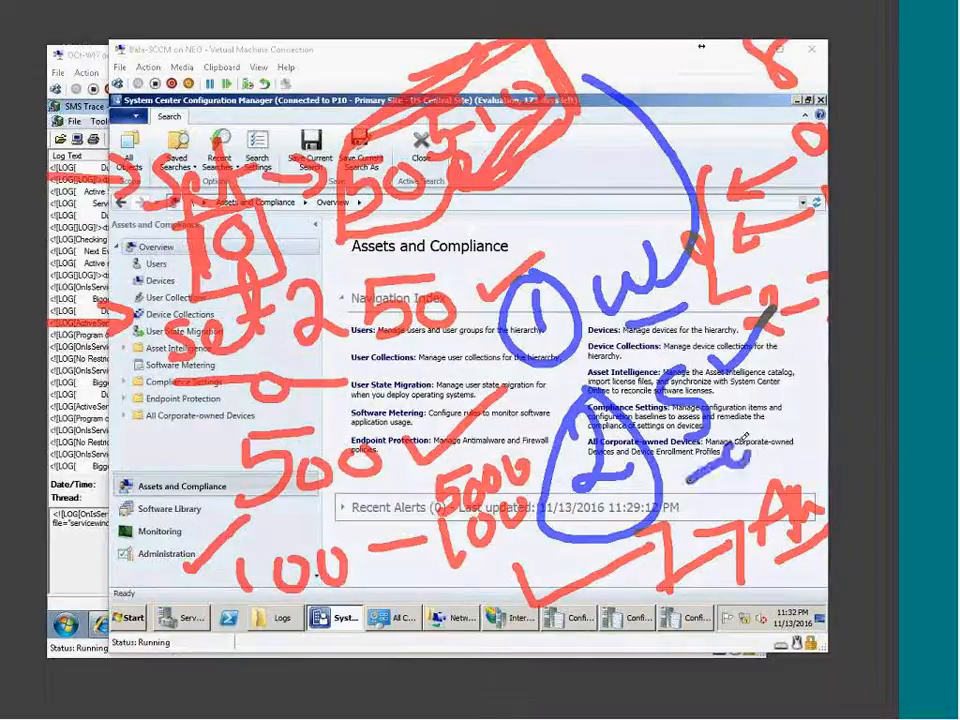
left_click_drag(738, 456, 790, 412)
mouse_move(712, 310)
left_mouse_down()
mouse_move(694, 296)
mouse_move(714, 302)
mouse_move(760, 261)
mouse_move(810, 172)
left_mouse_up()
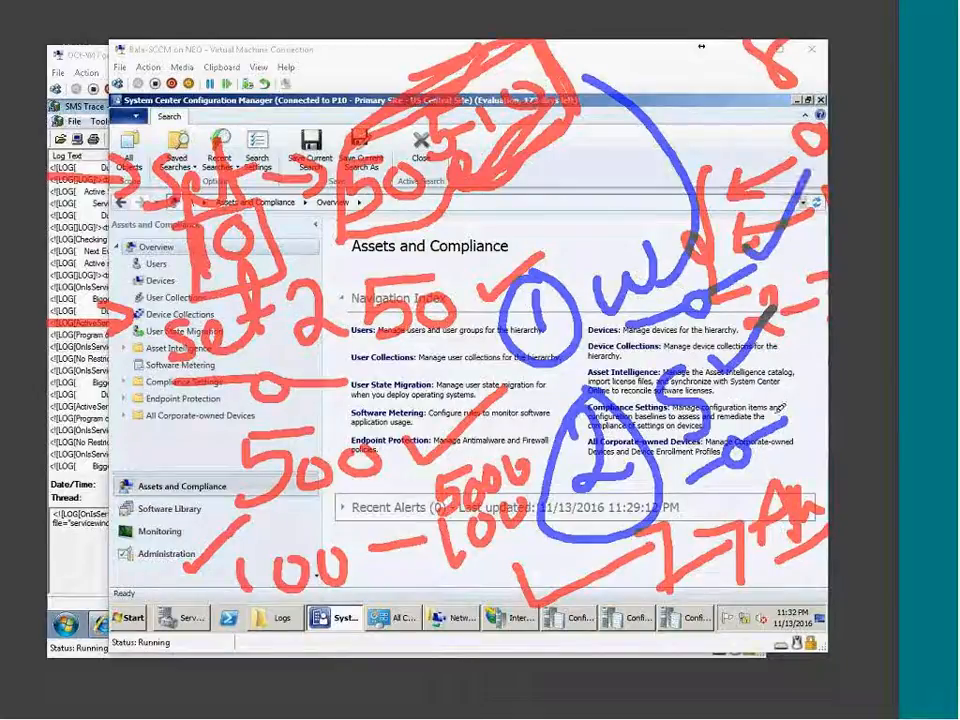
left_click_drag(798, 421, 828, 418)
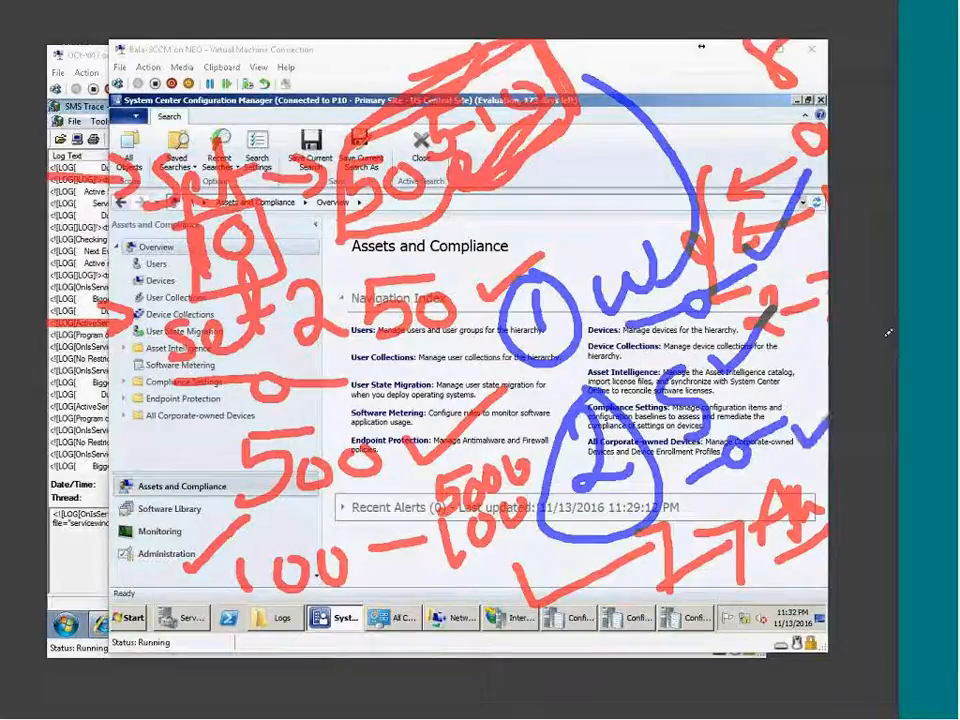
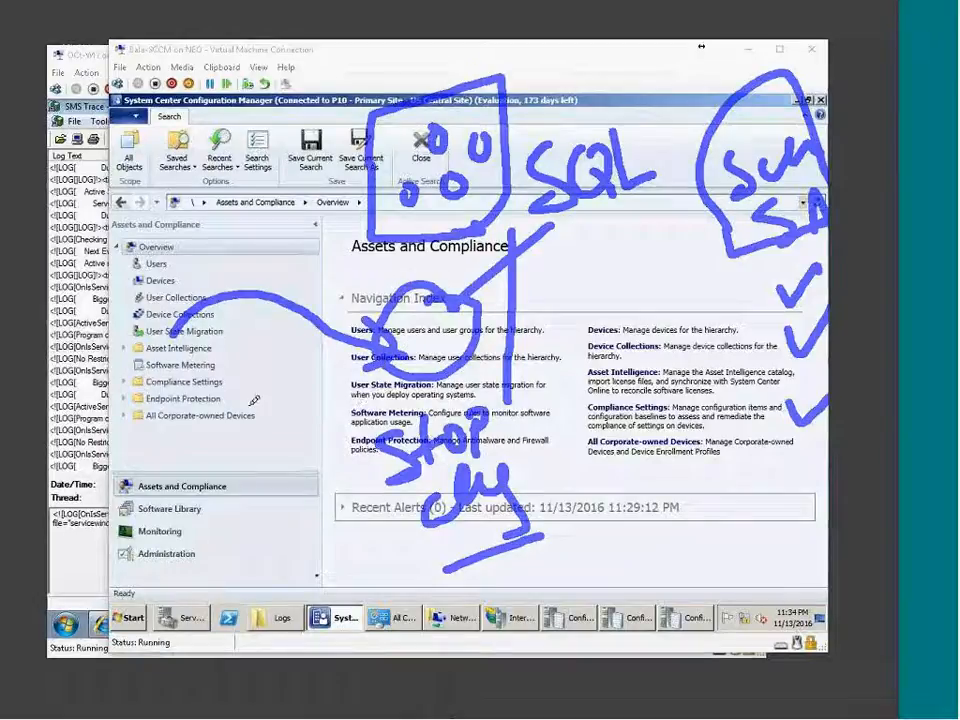
Clear the pen annotations and show the Software Library's All Software Updates list of 827 updates.
mouse_move(222, 381)
left_mouse_down()
mouse_move(212, 412)
mouse_move(225, 382)
mouse_move(247, 433)
mouse_move(266, 388)
mouse_move(293, 396)
left_mouse_up()
left_click_drag(322, 352, 320, 355)
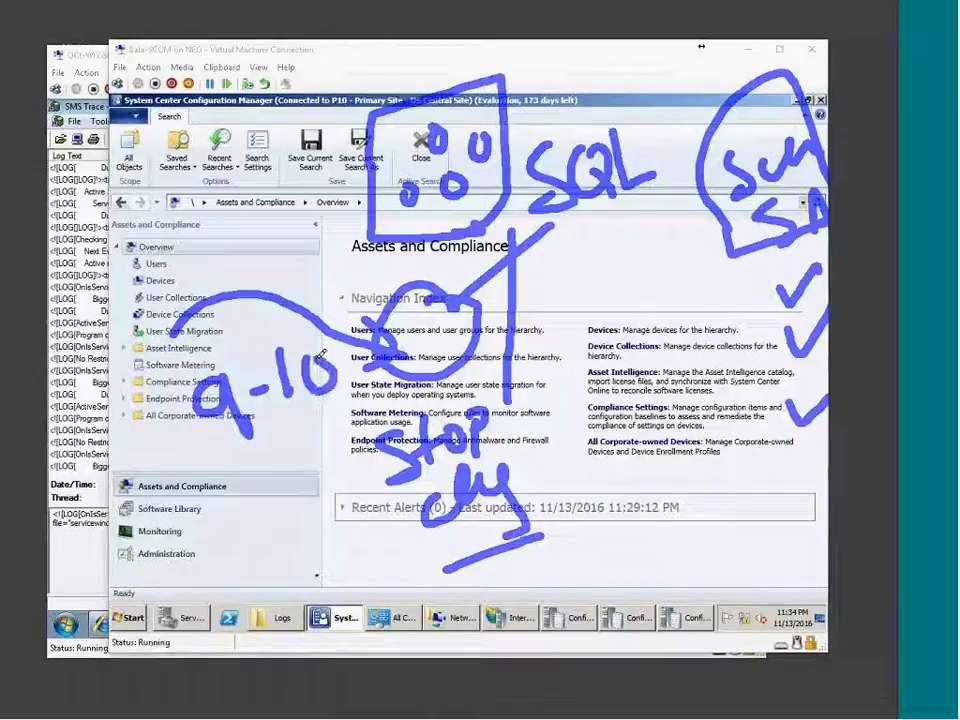
left_click_drag(238, 468, 356, 428)
left_click_drag(272, 466, 370, 442)
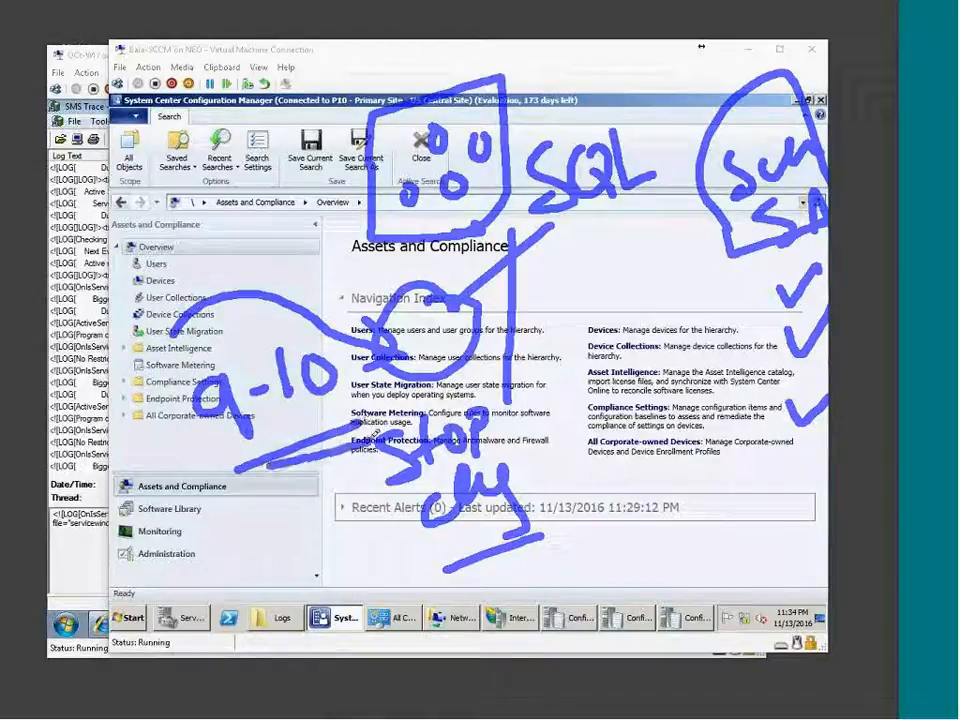
left_click_drag(257, 502, 298, 471)
mouse_move(313, 489)
left_mouse_down()
mouse_move(319, 499)
mouse_move(358, 453)
left_mouse_up()
left_click_drag(318, 545, 383, 538)
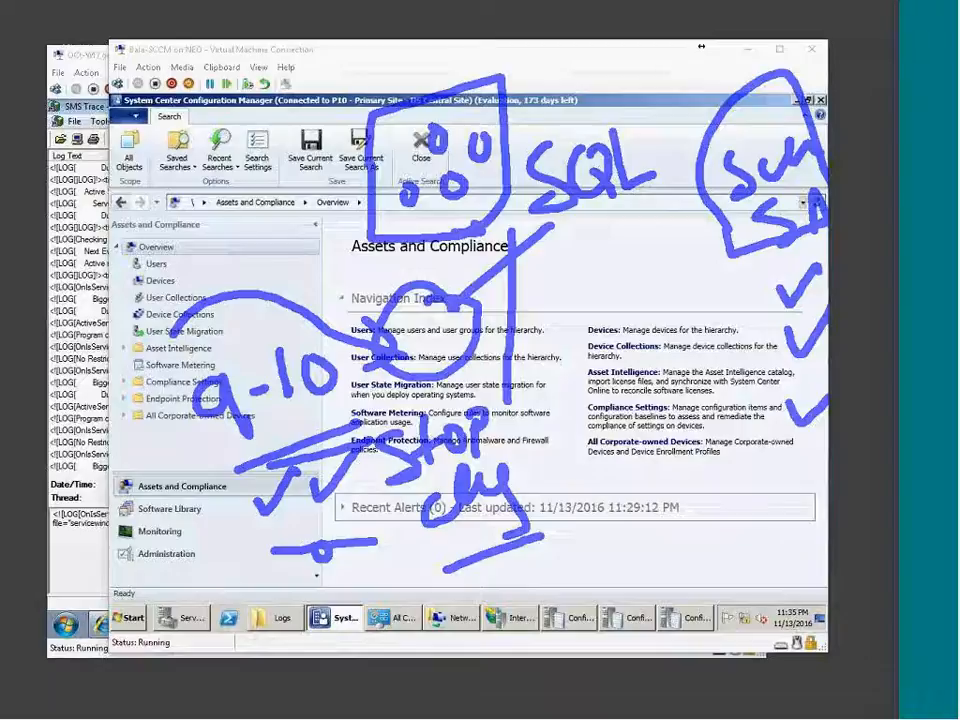
key("Escape")
left_click(163, 519)
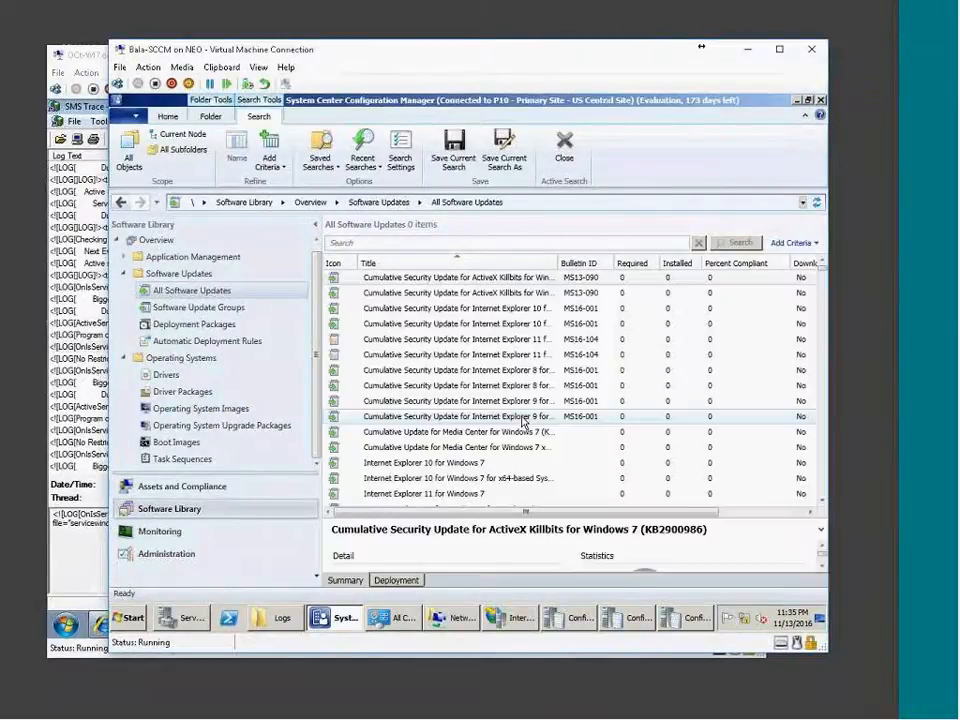
Bring the 2k8 SCCM virtual machine's Configuration Manager console to the front.
left_click(20, 717)
left_click(210, 407)
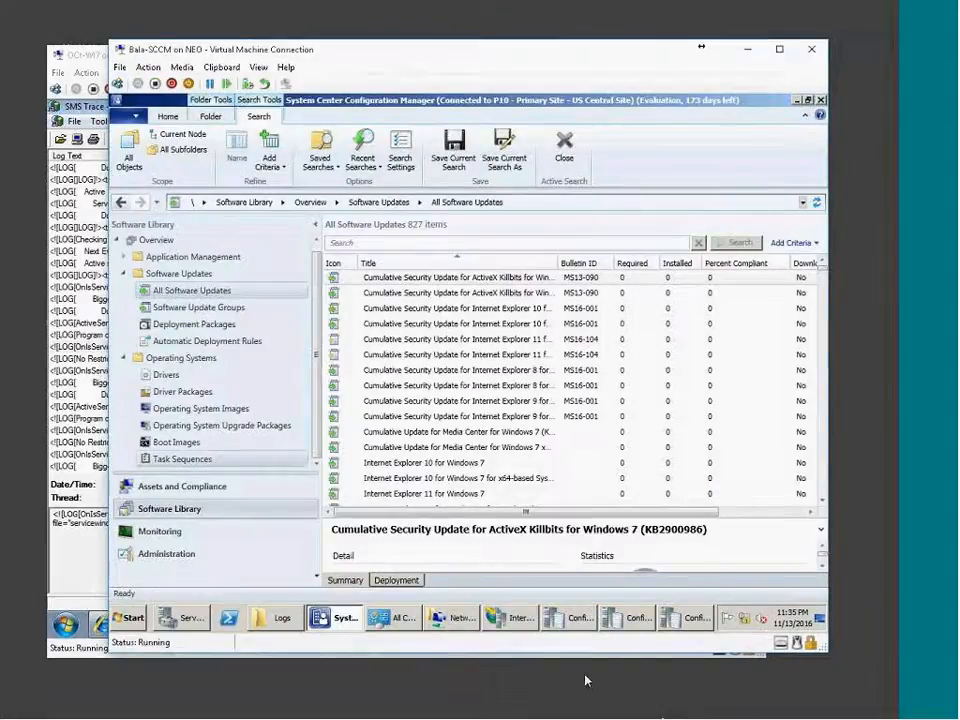
left_click(743, 714)
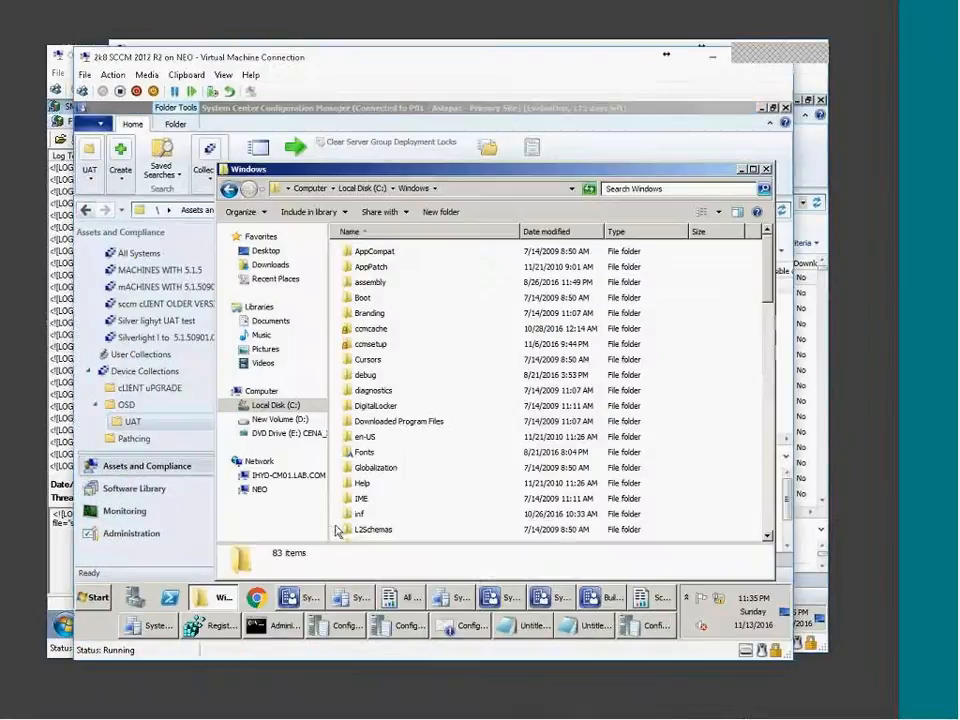
left_click(590, 597)
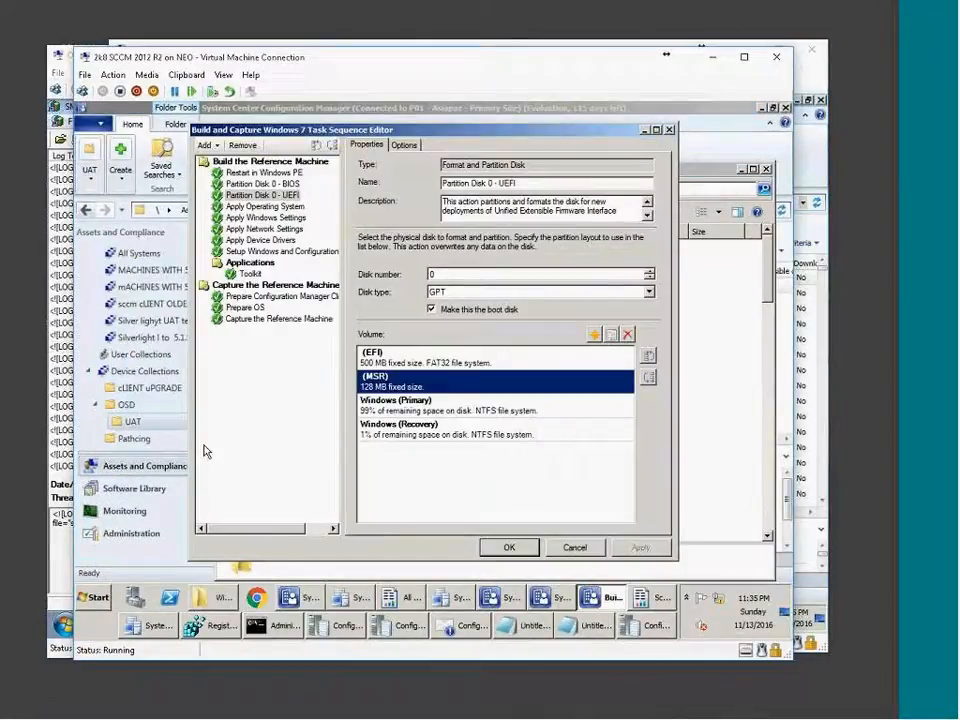
left_click(160, 465)
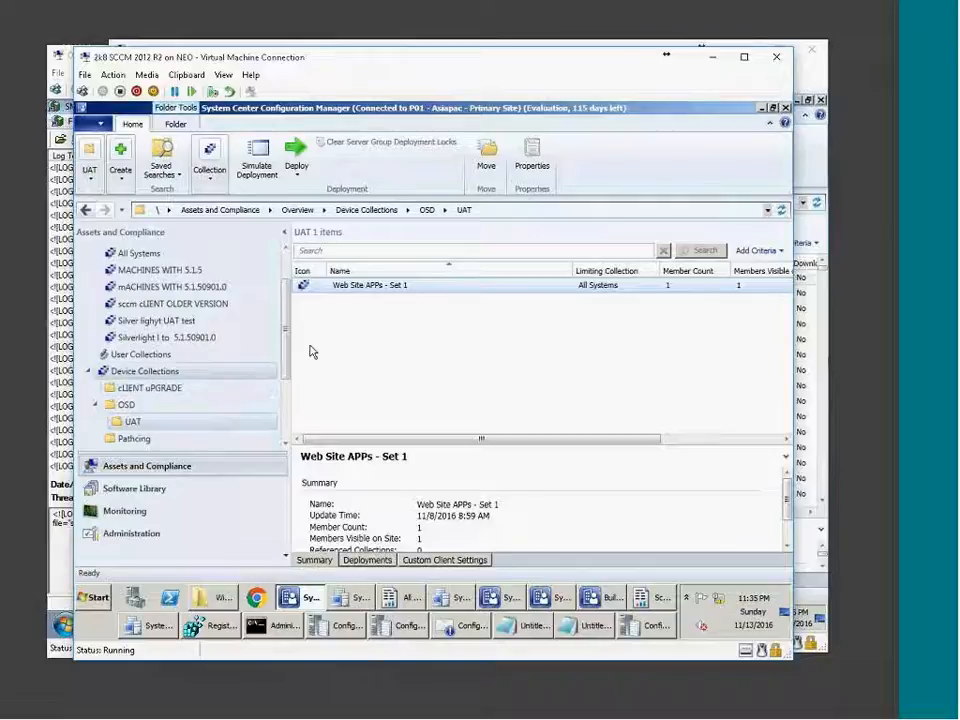
In Software Update Groups, select NOVEMBER 2016 WORKSTATION and its Nov2016 Workstation Patches deployment.
left_click(130, 488)
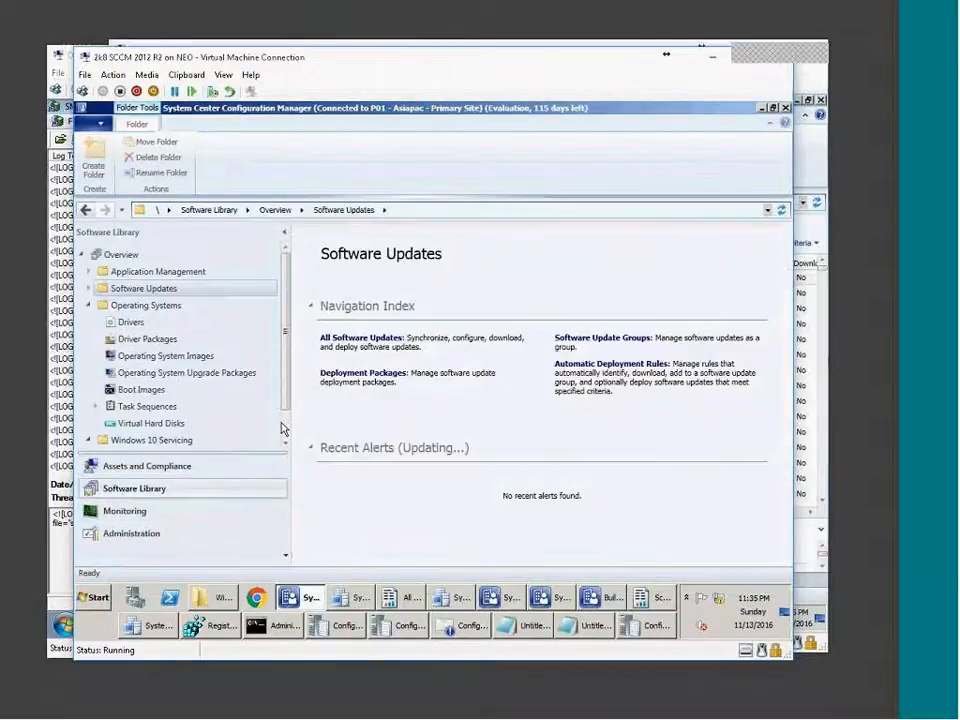
left_click(97, 408)
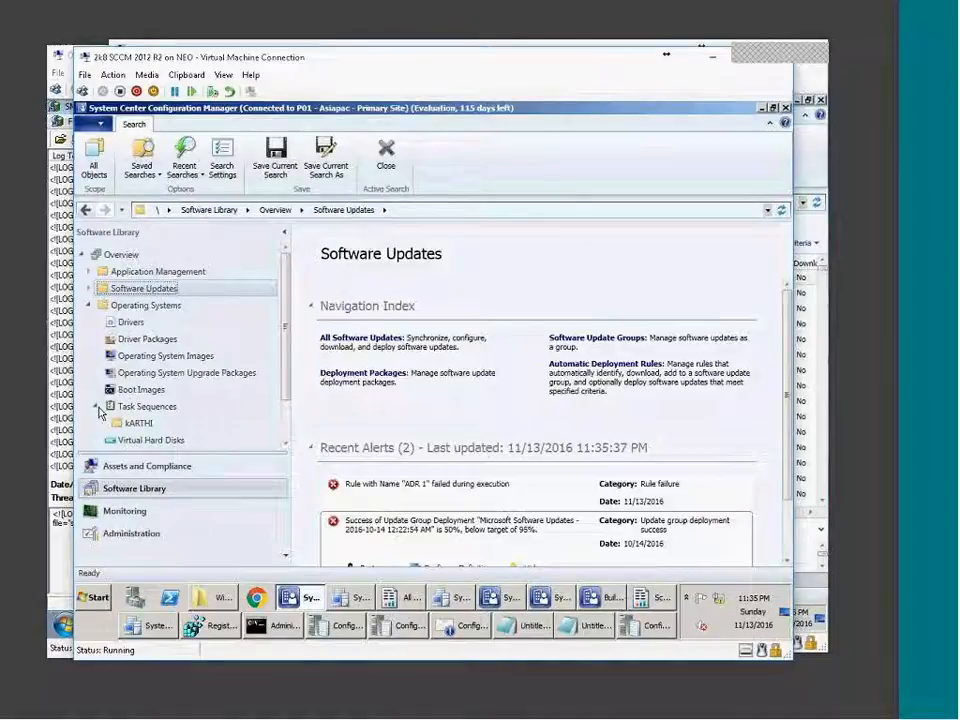
left_click(88, 290)
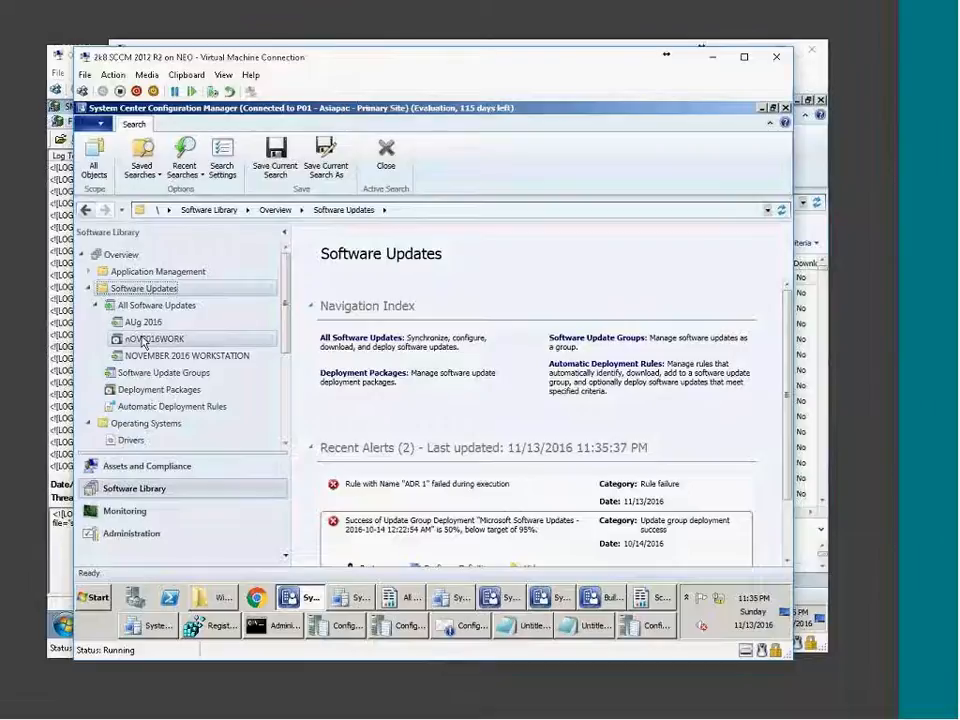
left_click(163, 372)
left_click(419, 320)
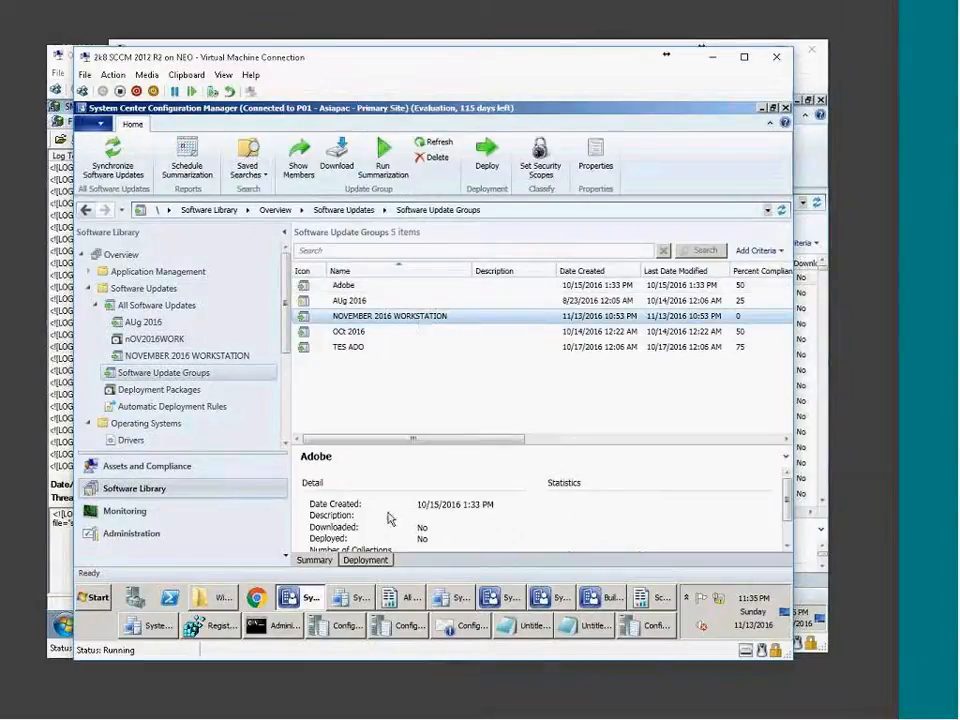
left_click(366, 560)
left_click(373, 494)
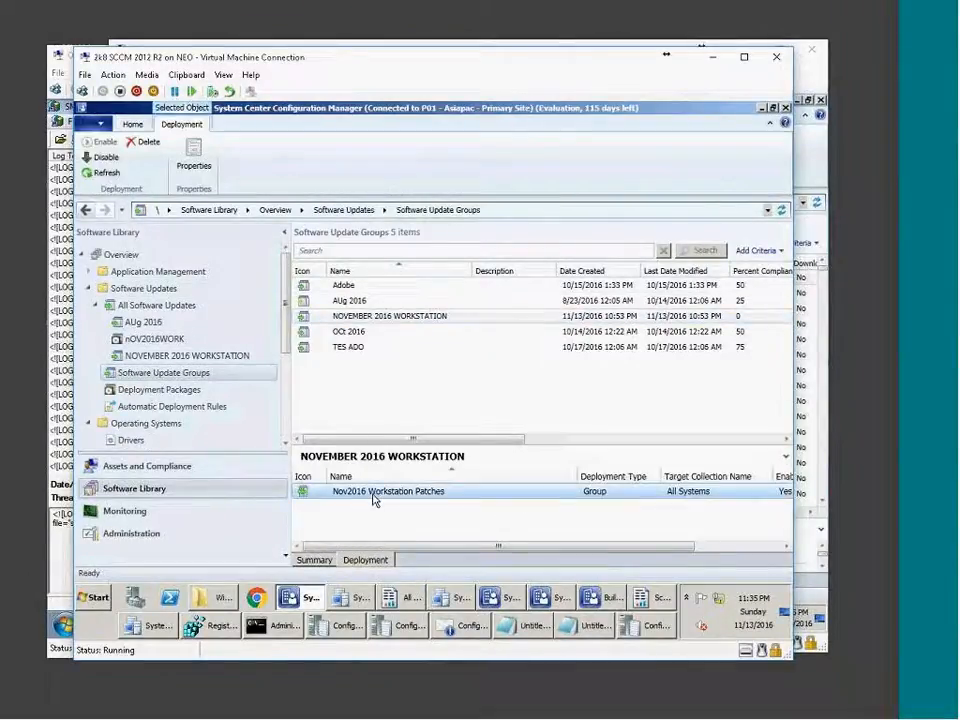
Open Nov2016 Workstation Patches properties and review Deployment Settings, Scheduling and User Experience.
right_click(373, 498)
left_click(410, 484)
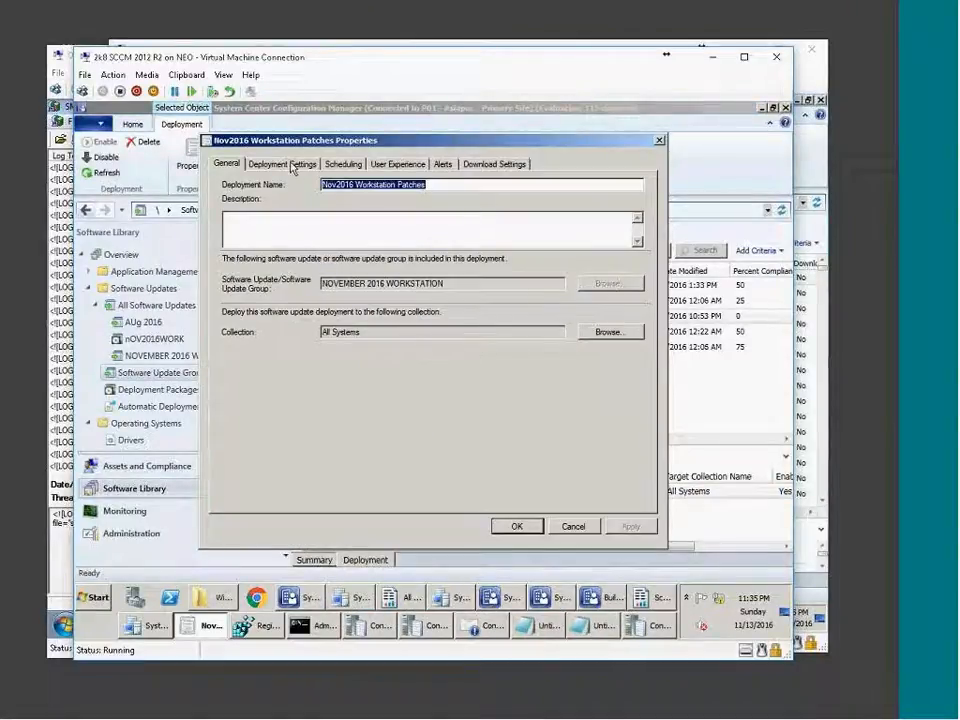
left_click(296, 165)
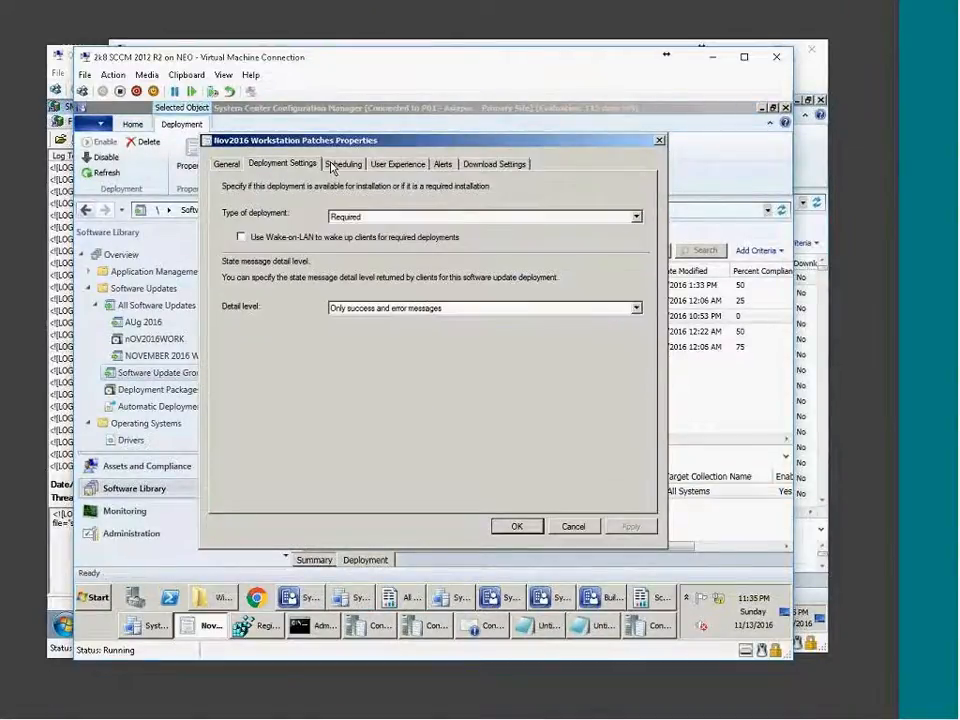
left_click(332, 165)
left_click(397, 164)
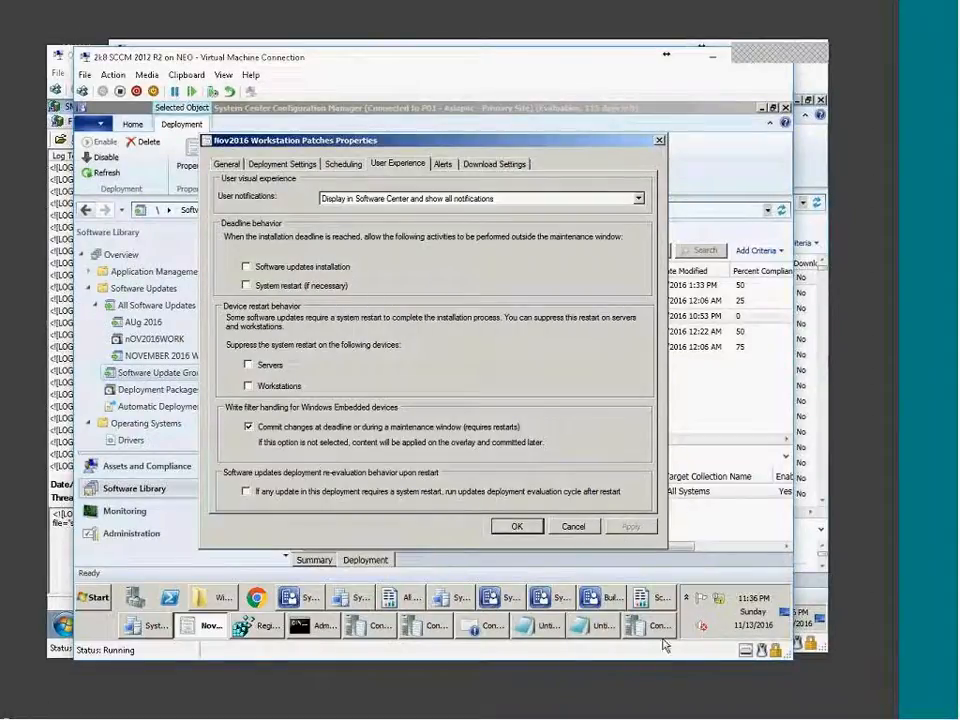
left_click(790, 713)
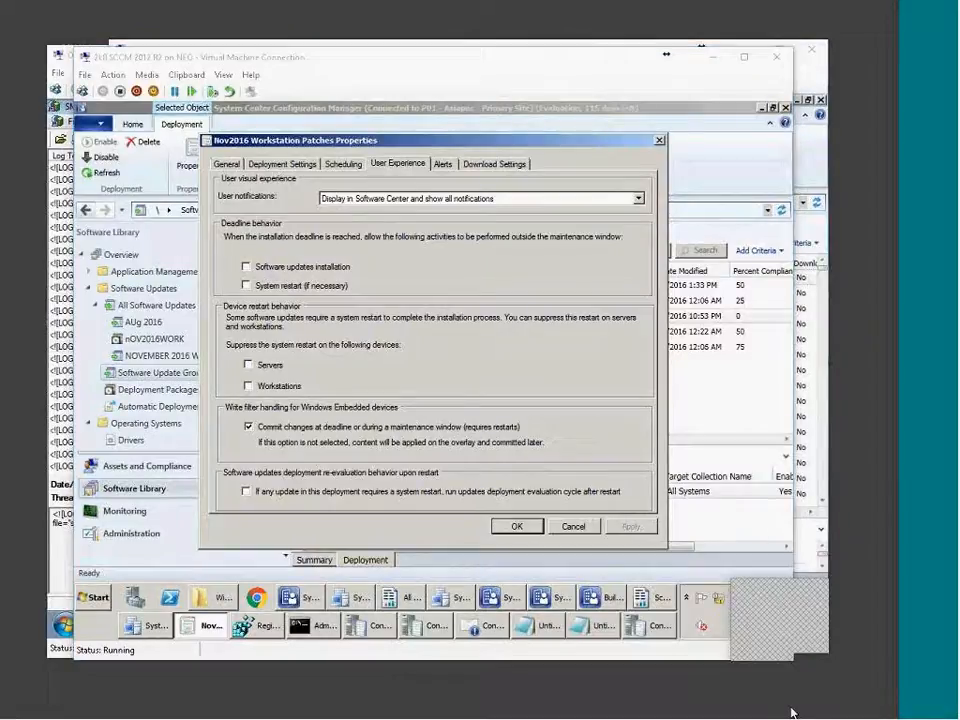
right_click(800, 656)
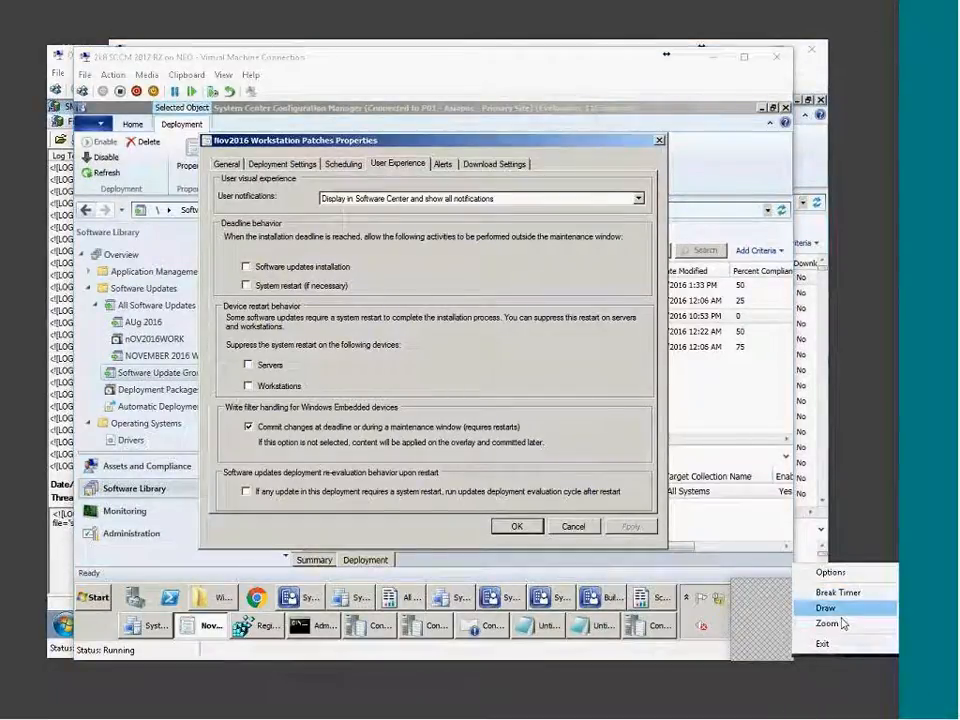
left_click(843, 624)
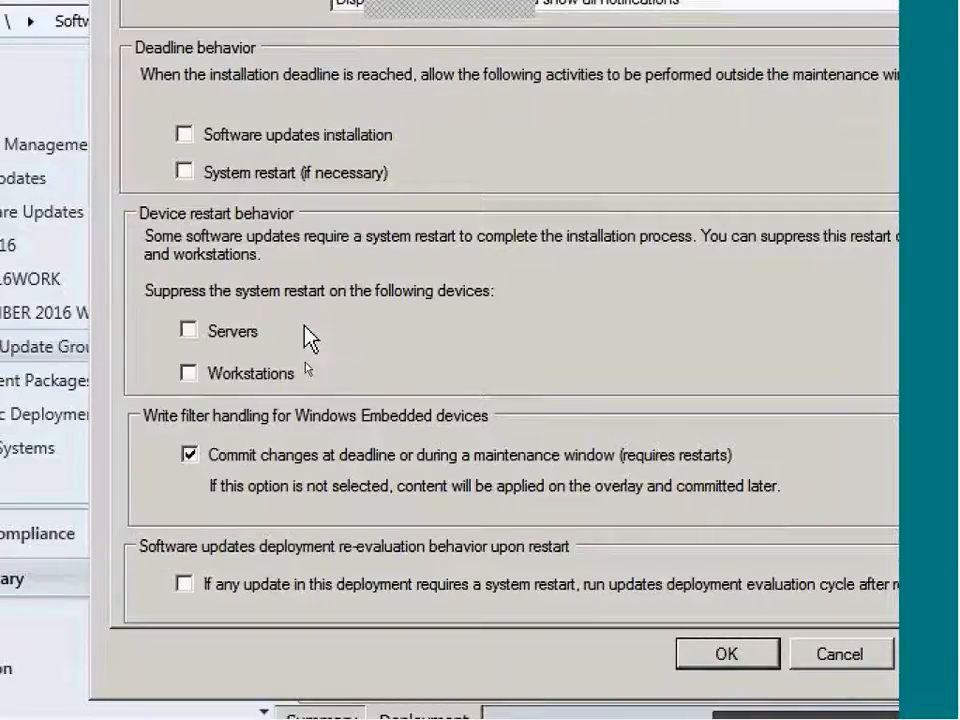
left_click(300, 334)
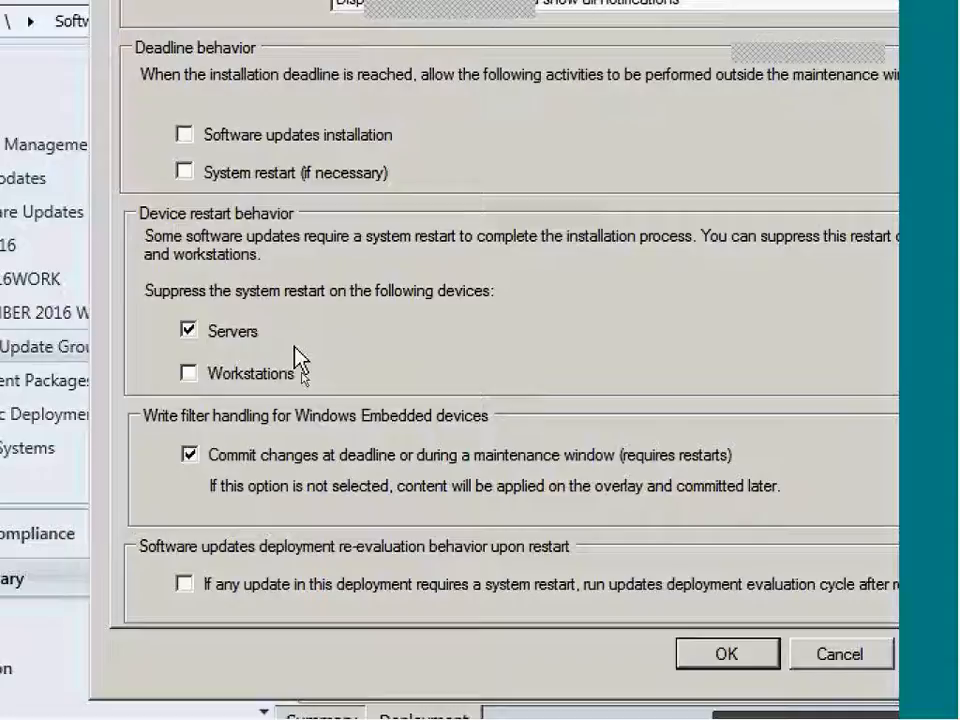
left_click(296, 352)
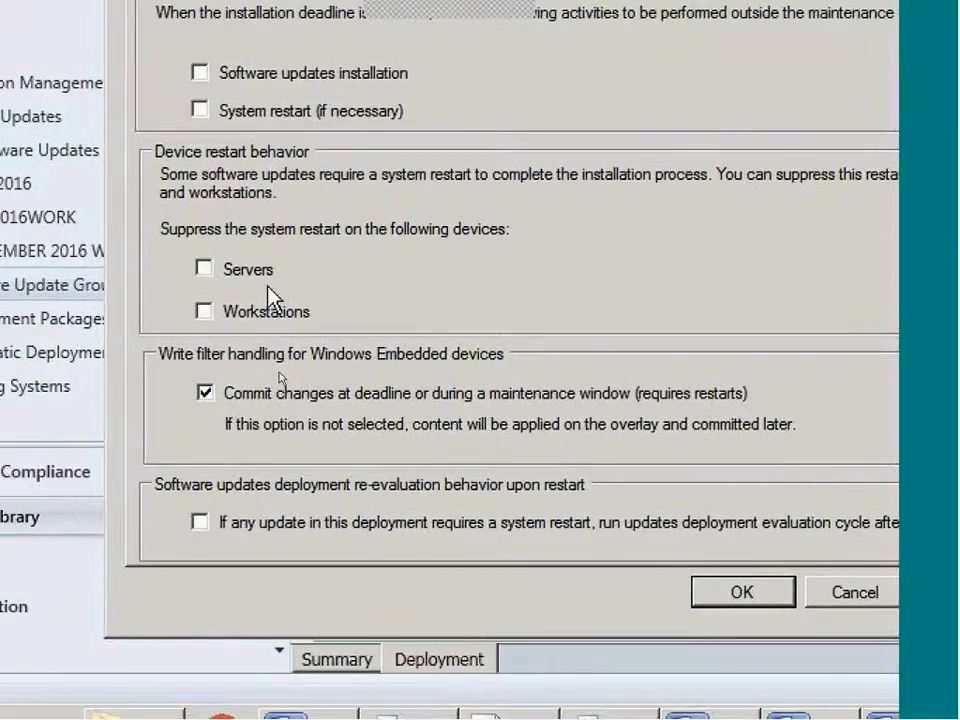
left_click(242, 271)
left_click(240, 268)
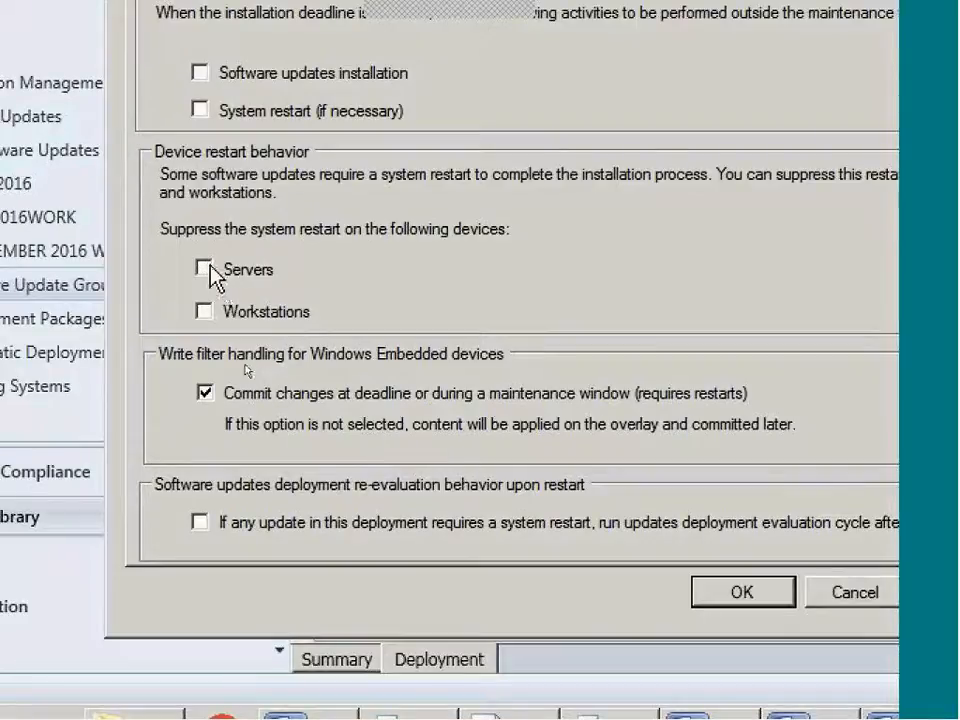
left_click(210, 273)
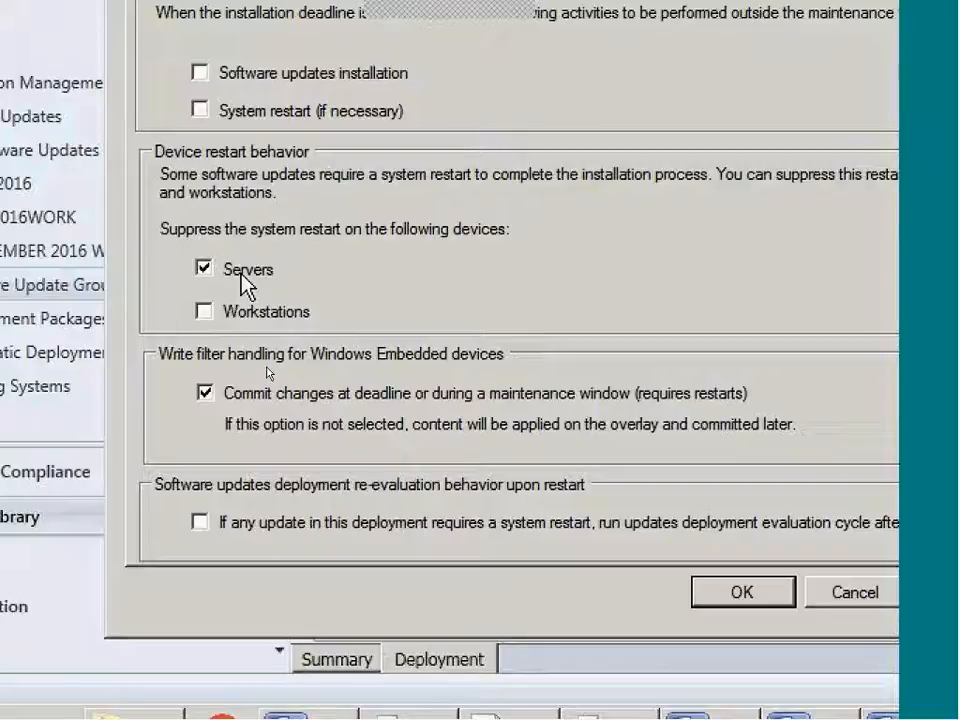
left_click(248, 278)
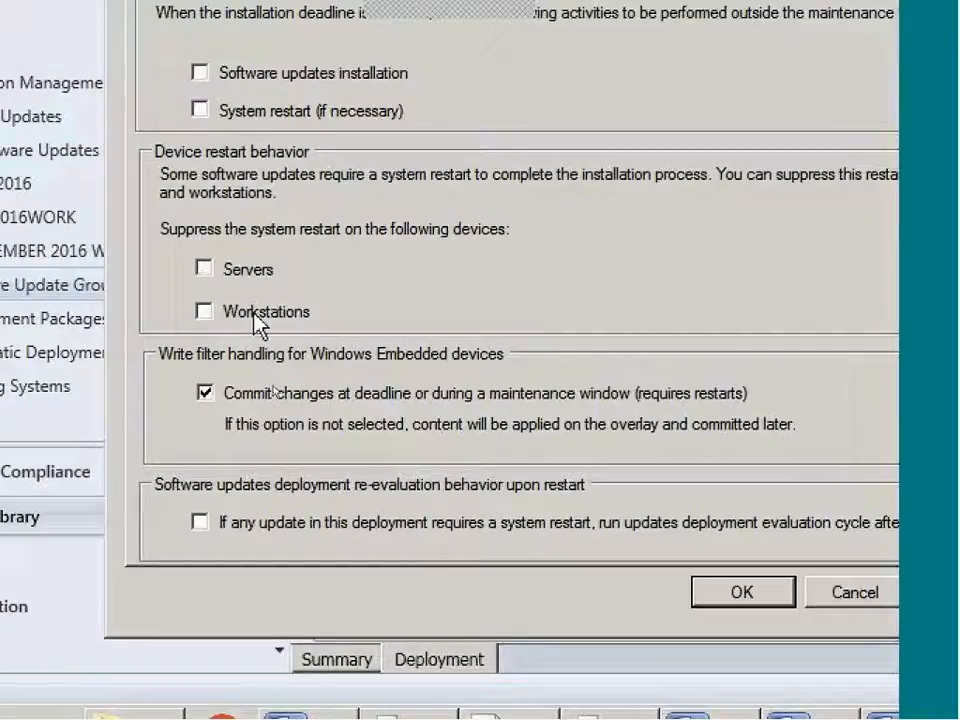
left_click(259, 313)
left_click(251, 269)
left_click(254, 313)
left_click(252, 268)
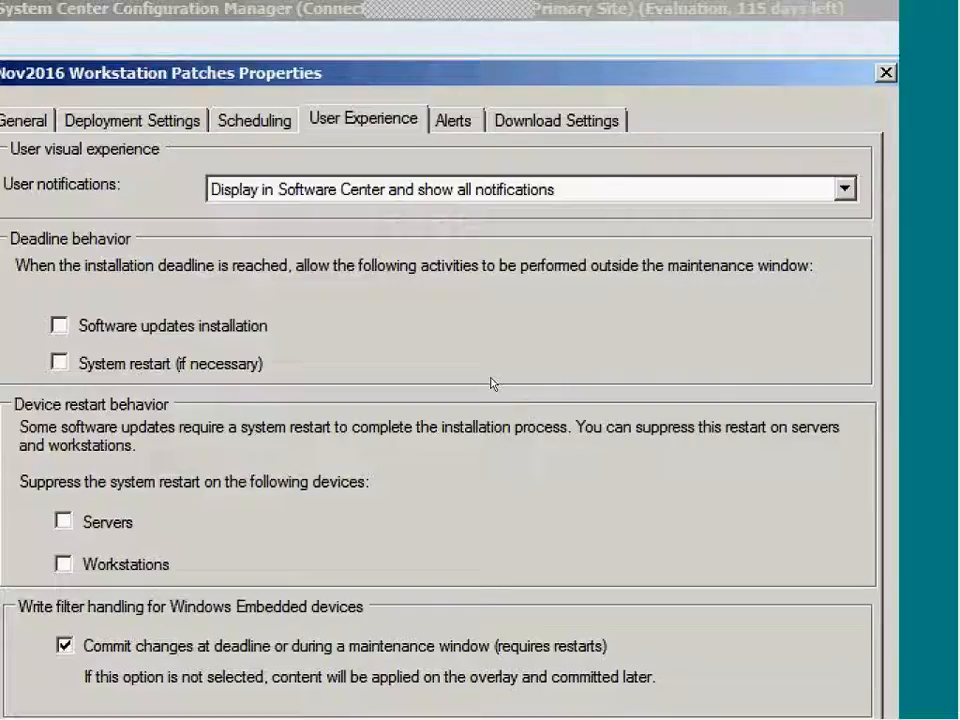
Close the Nov2016 Workstation Patches deployment properties with Escape.
key("Escape")
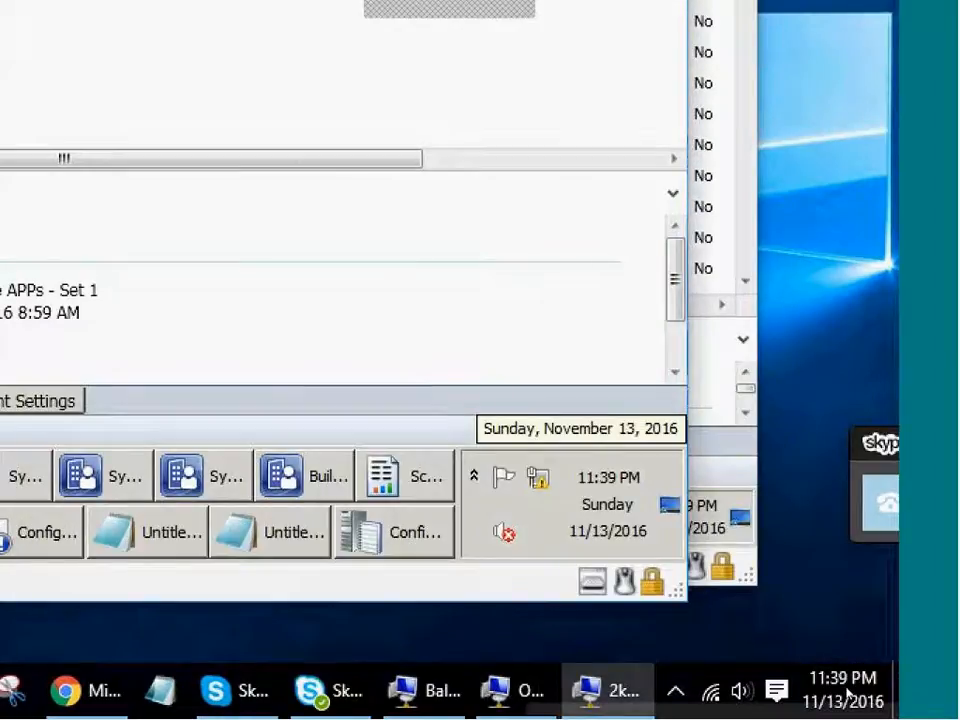
Switch between the Notepad notes and lab VMs, ending on the 2012 R2 server's UAT collection view.
left_click(150, 532)
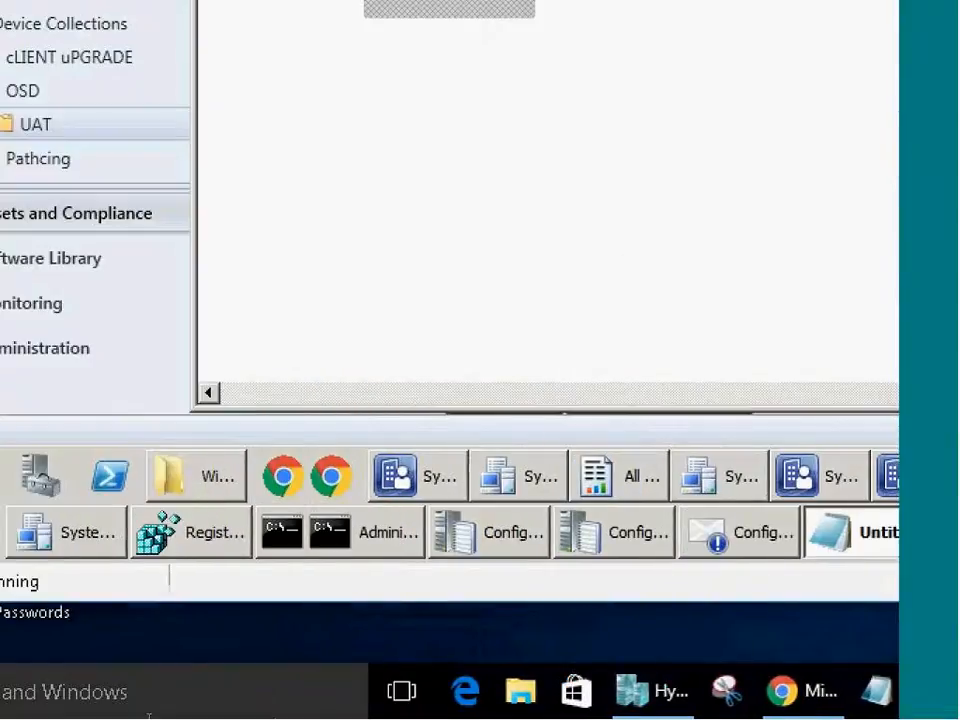
left_click(148, 716)
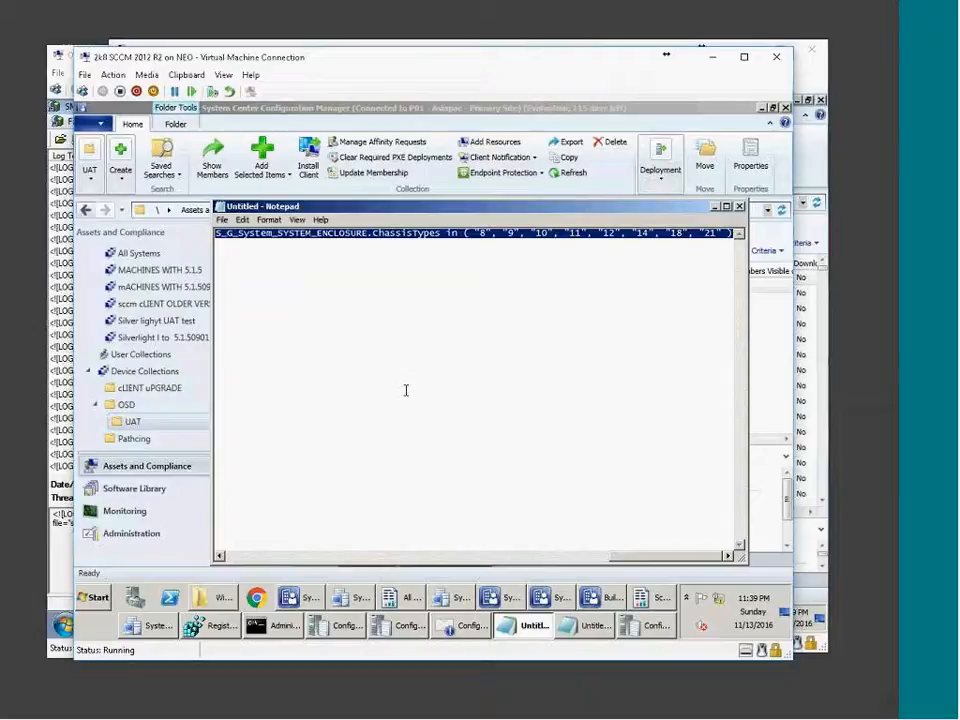
left_click(538, 602)
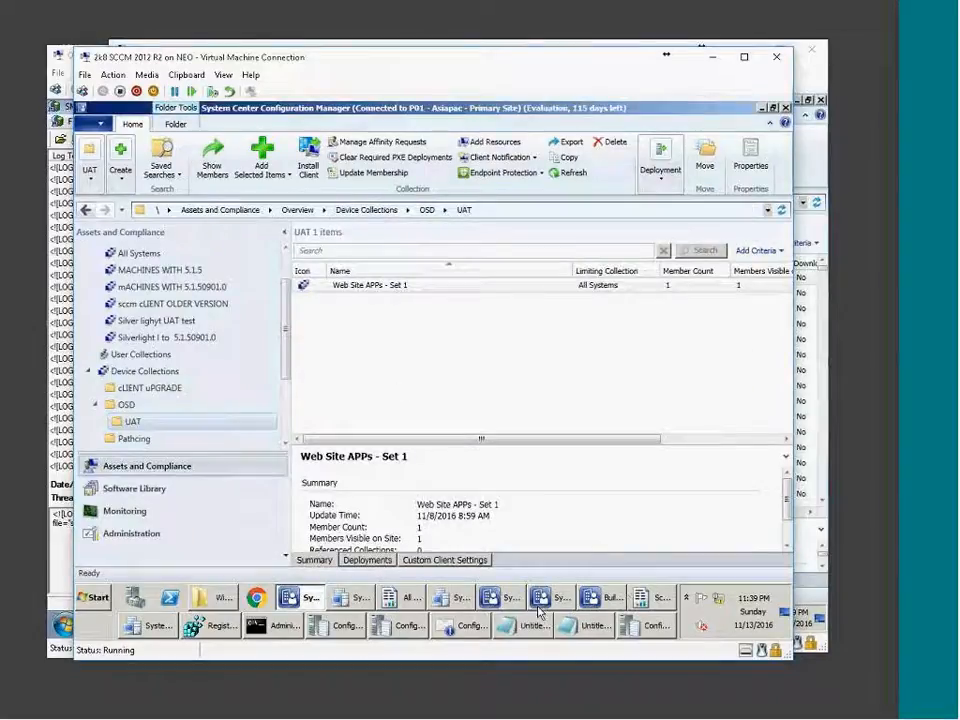
left_click(658, 716)
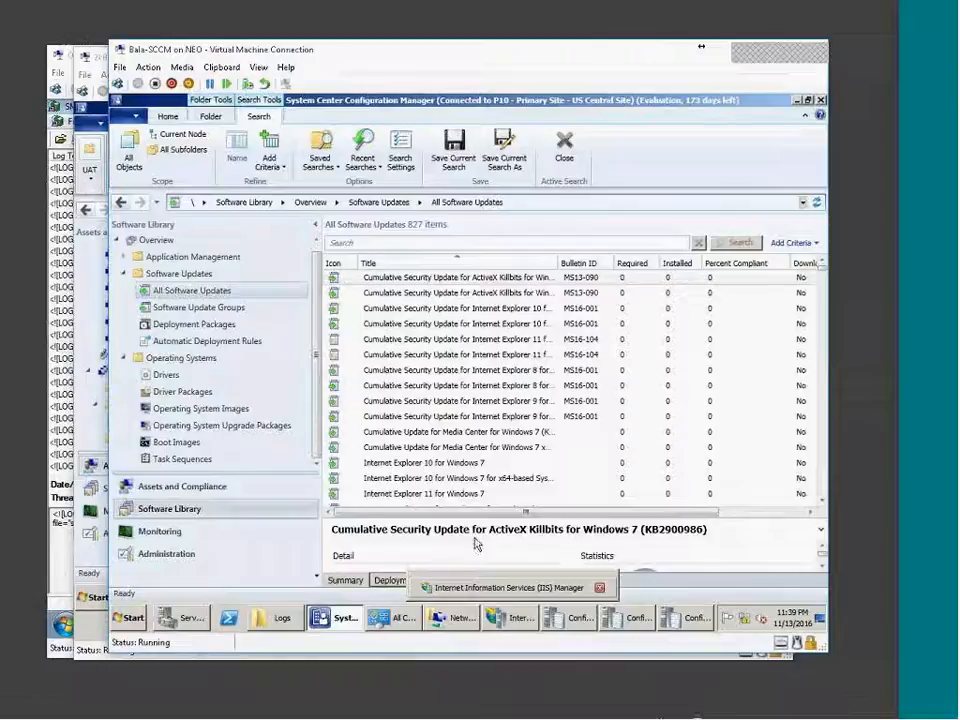
left_click_drag(460, 514, 476, 485)
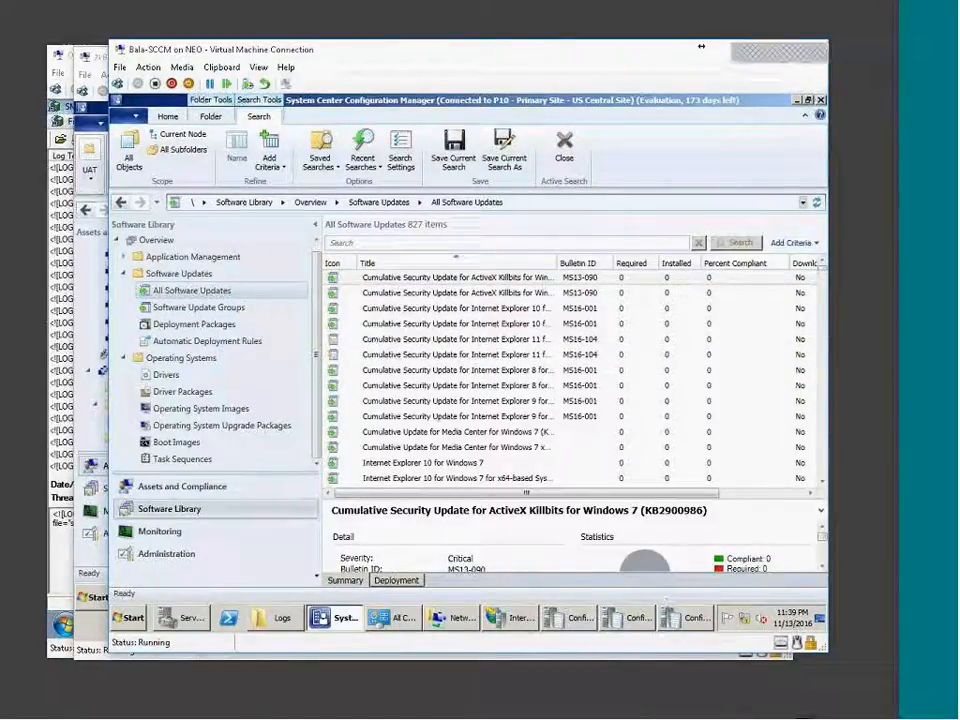
left_click(715, 714)
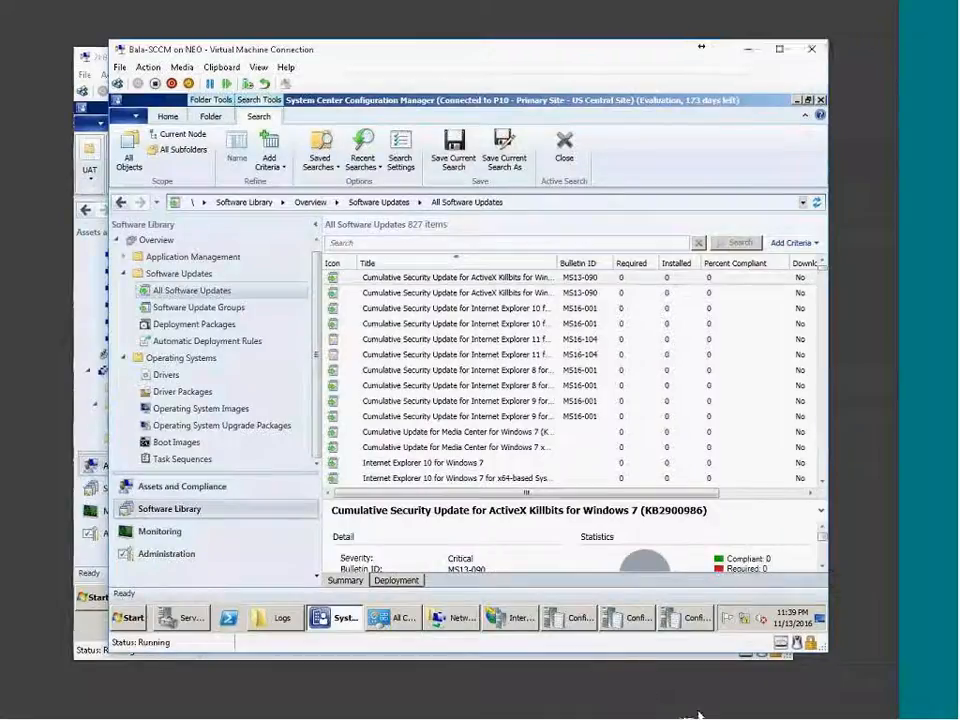
left_click(716, 708)
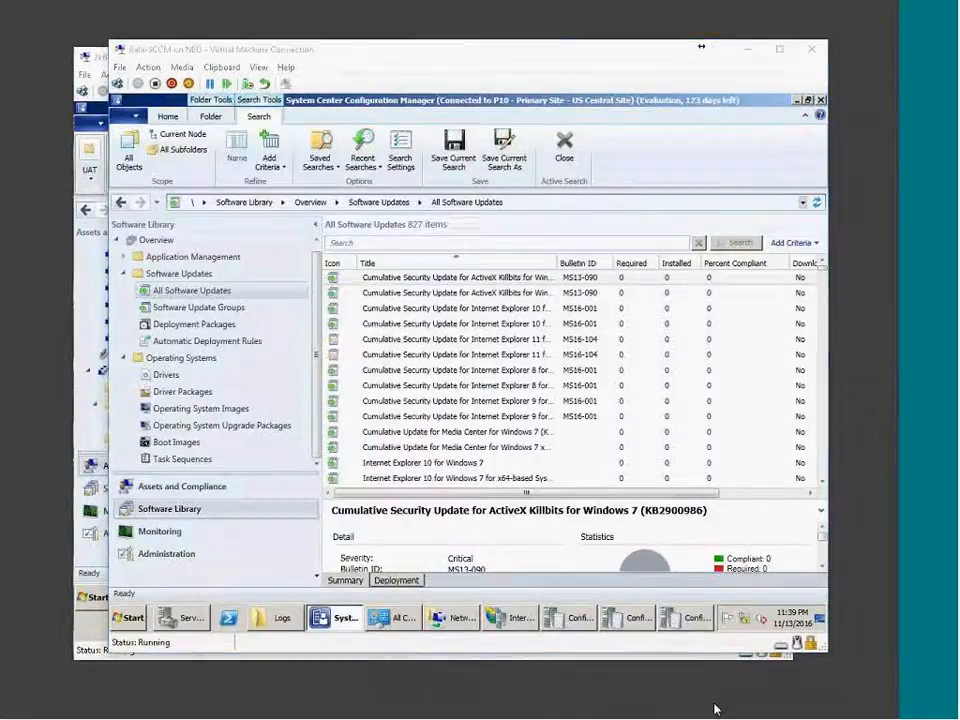
left_click(741, 704)
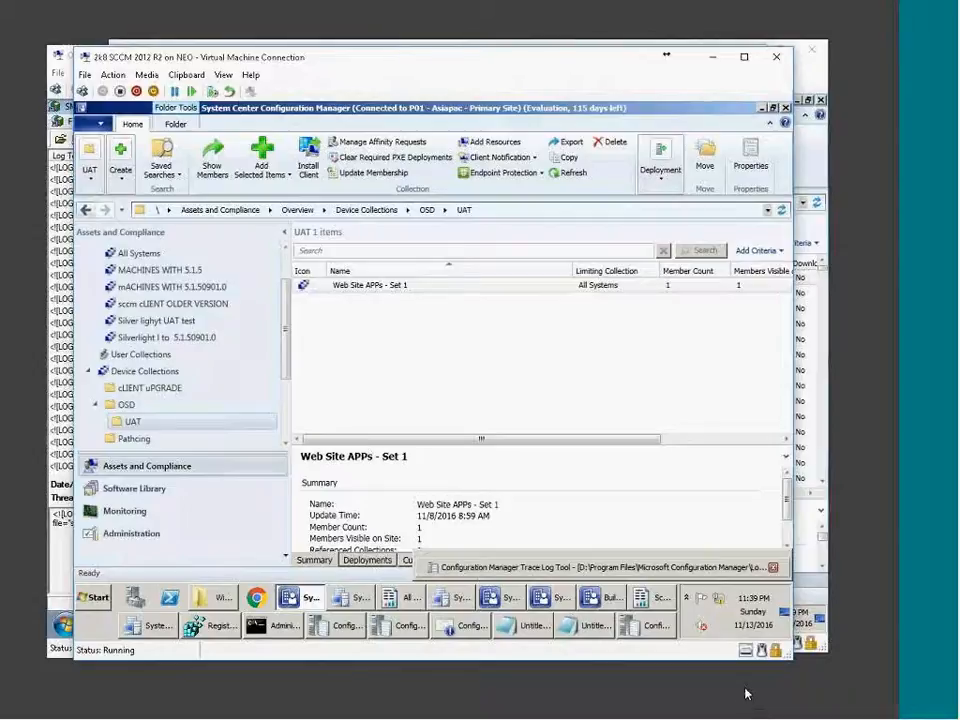
left_click(95, 597)
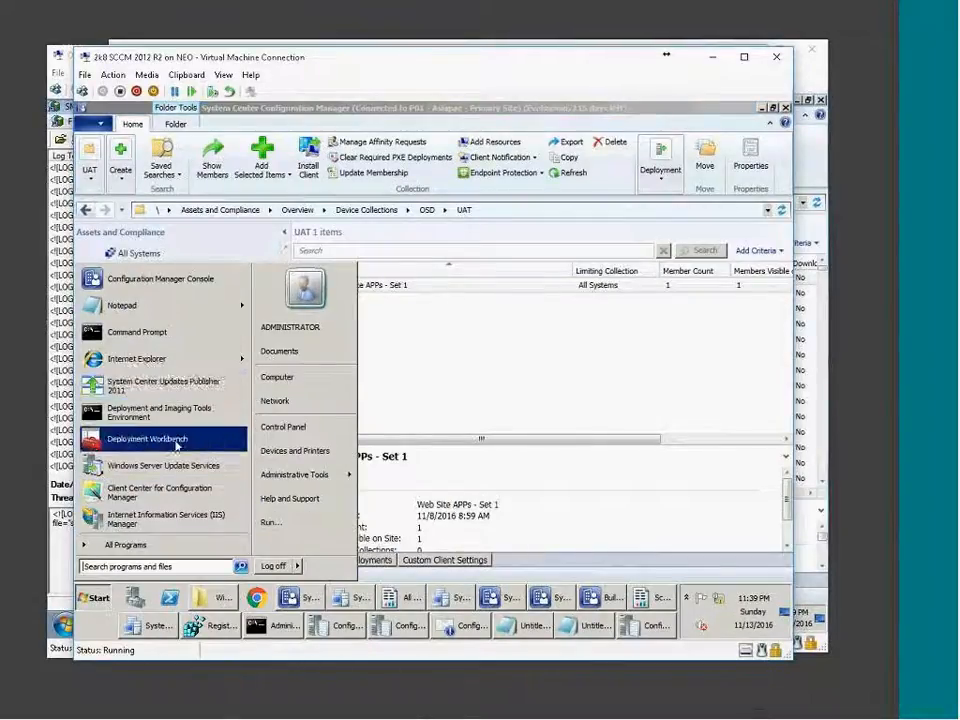
left_click(163, 547)
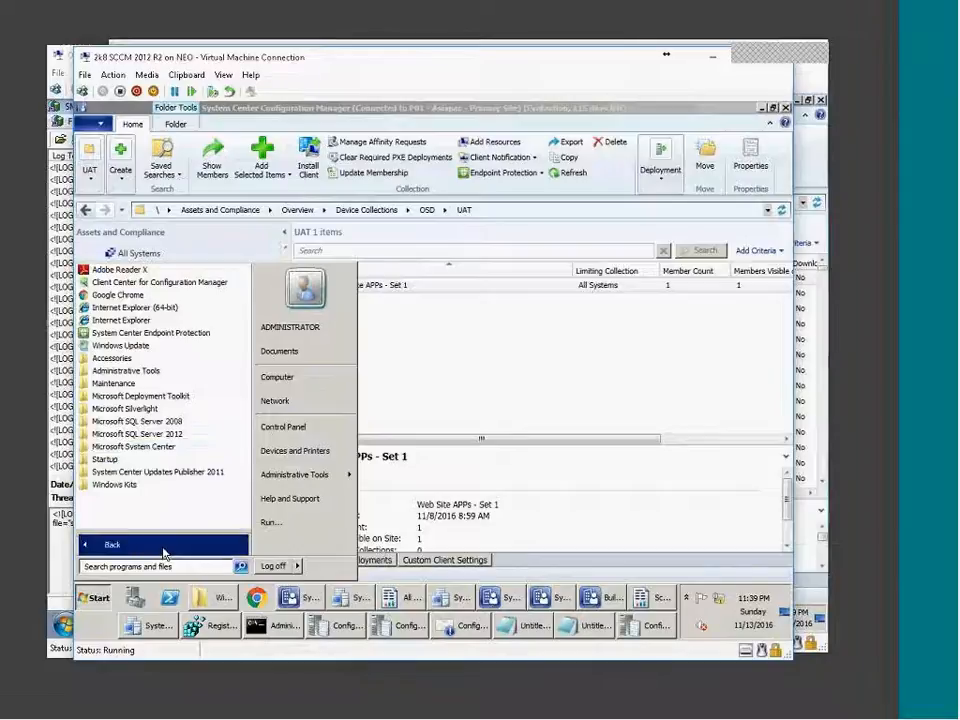
left_click(178, 447)
left_click(170, 459)
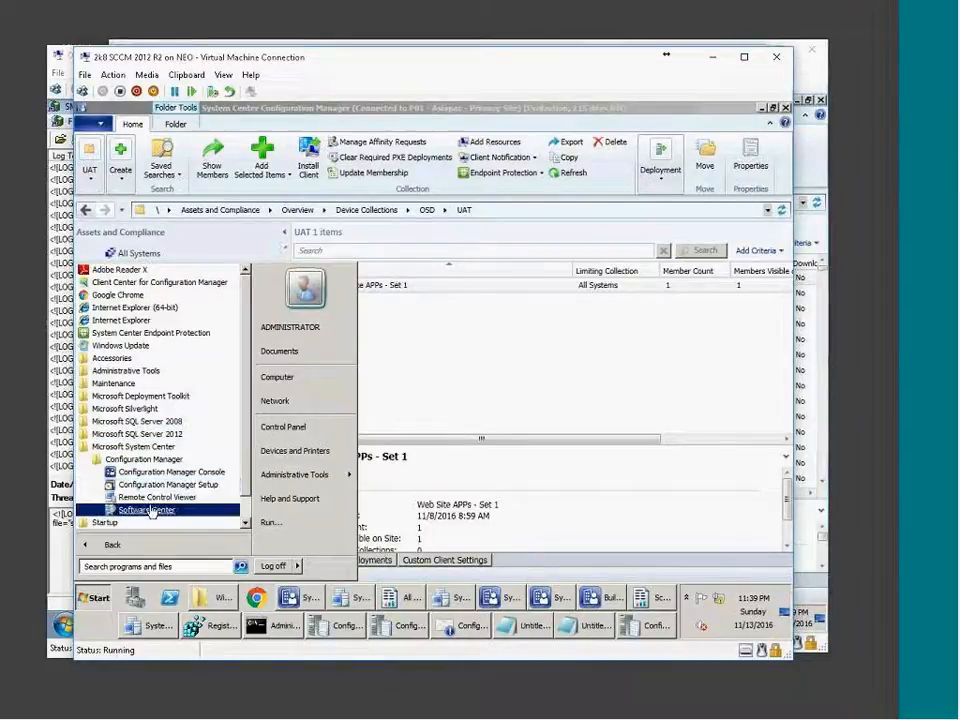
left_click(165, 508)
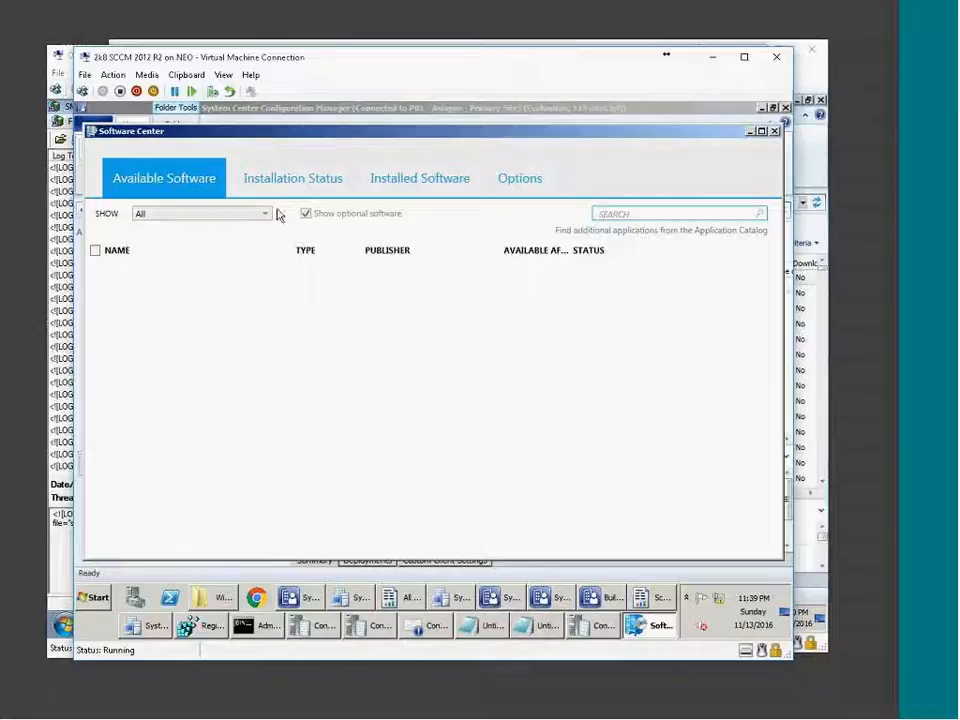
left_click(400, 175)
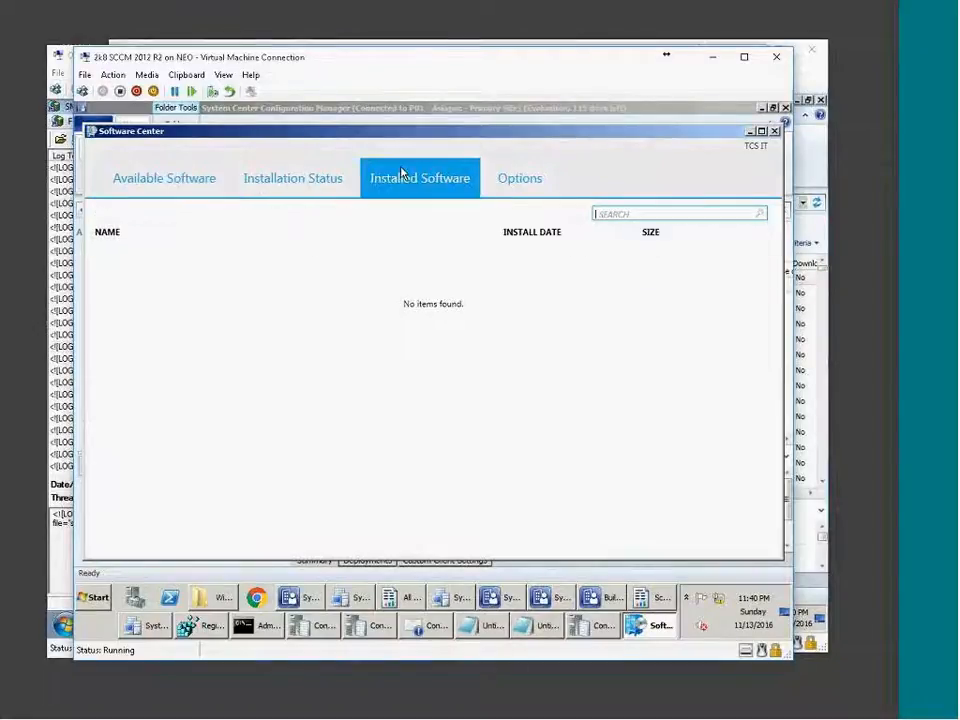
left_click(281, 184)
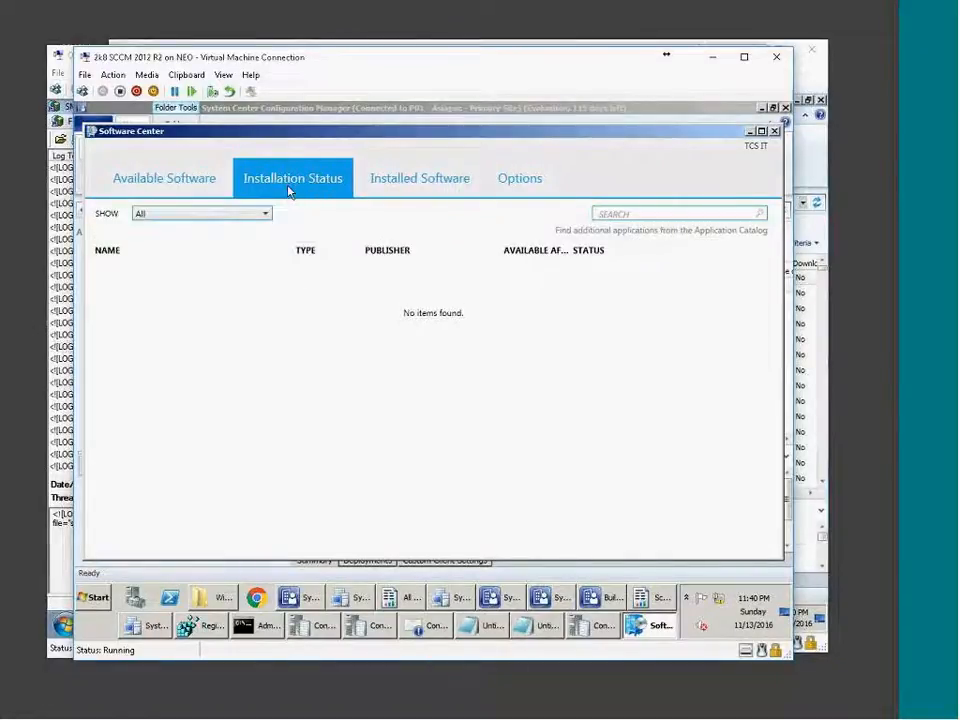
left_click(193, 180)
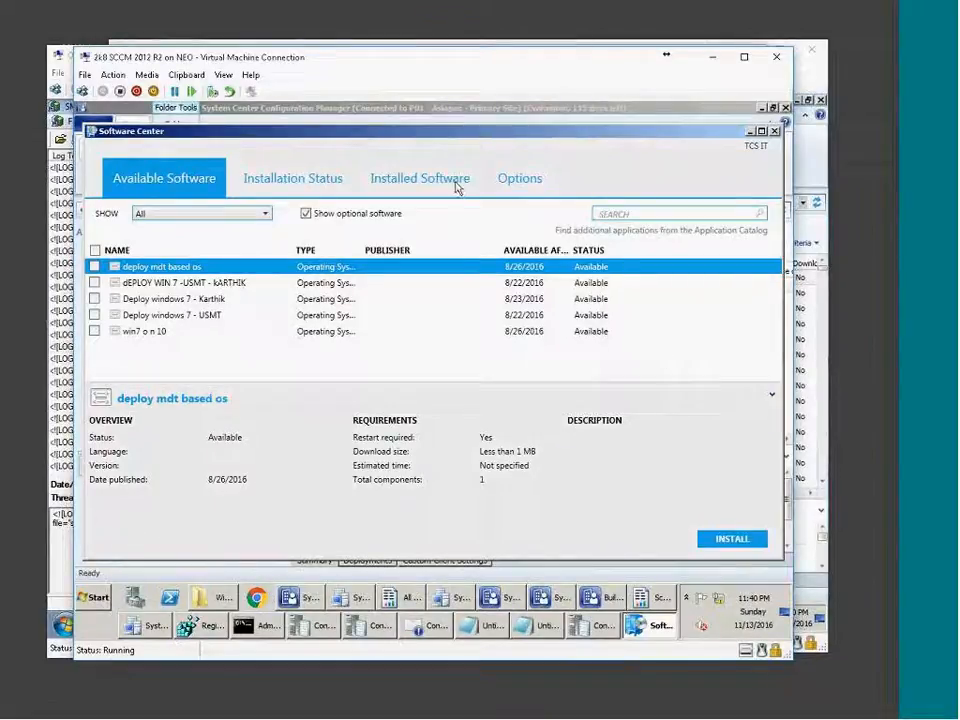
left_click(776, 132)
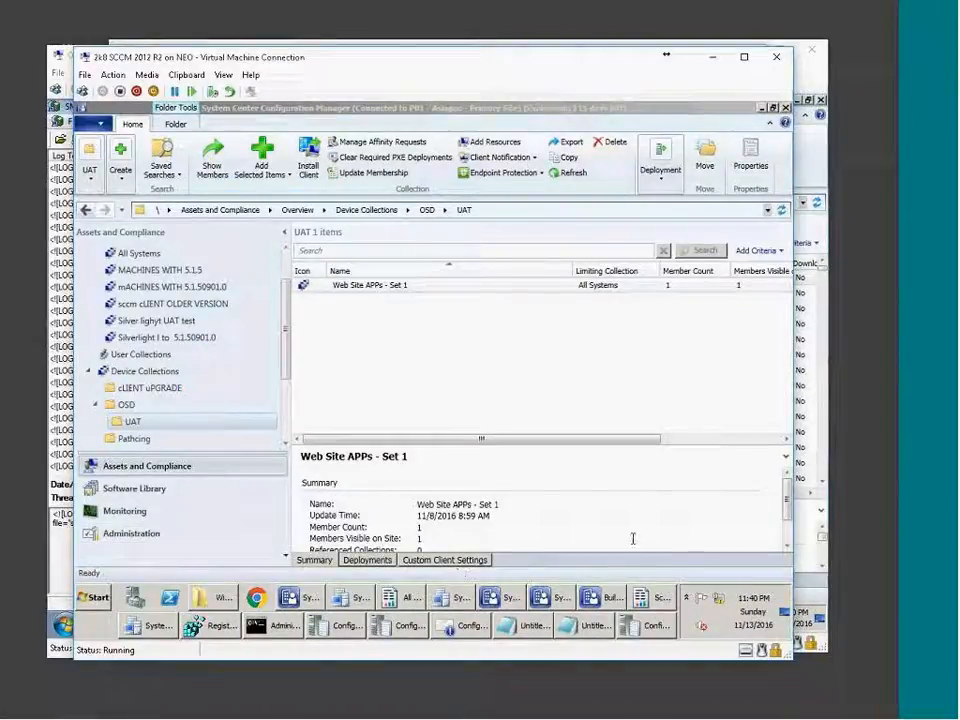
Flip past the task sequence editor and Windows 7 client log viewer back to the 2012 R2 console.
left_click(599, 603)
left_click(599, 603)
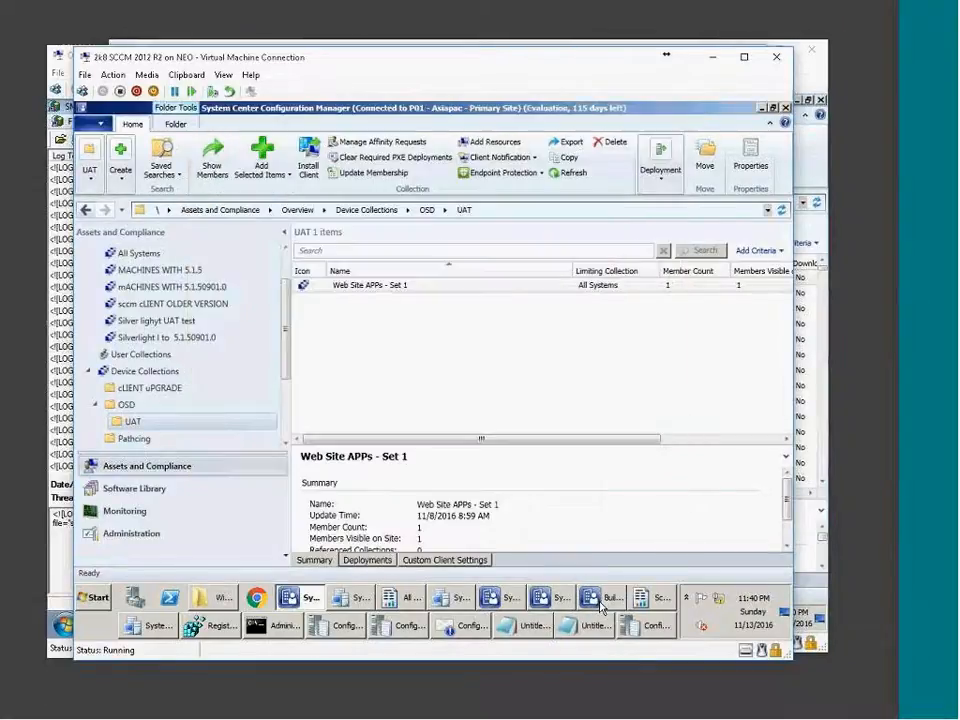
left_click(711, 714)
left_click(715, 715)
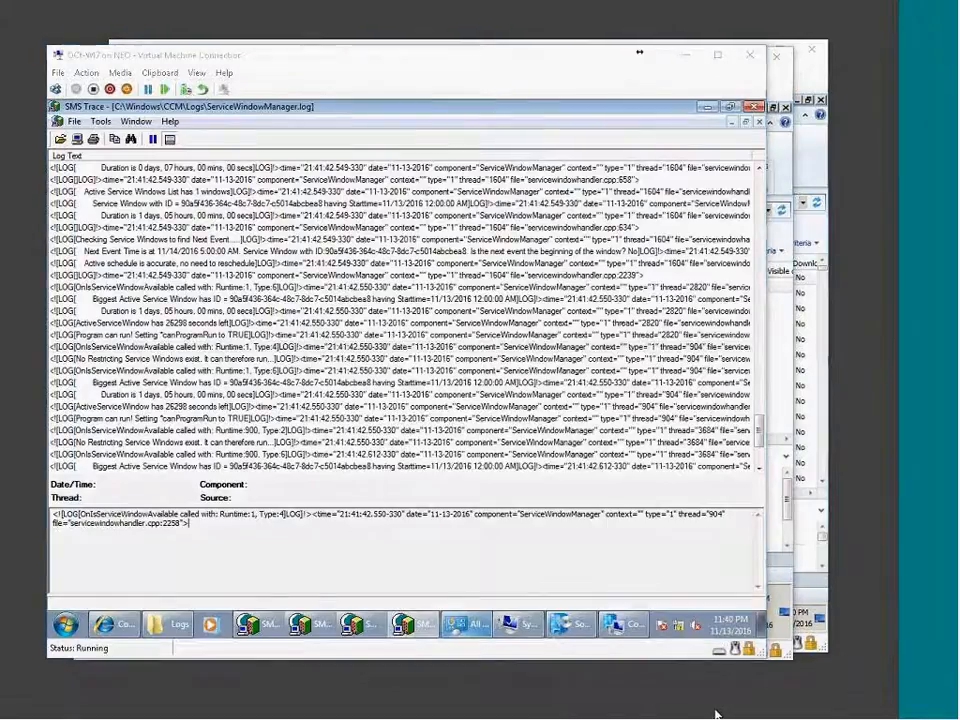
View Monitoring's Component Status list of 72 components, then move to Reporting's Reports list.
left_click(140, 512)
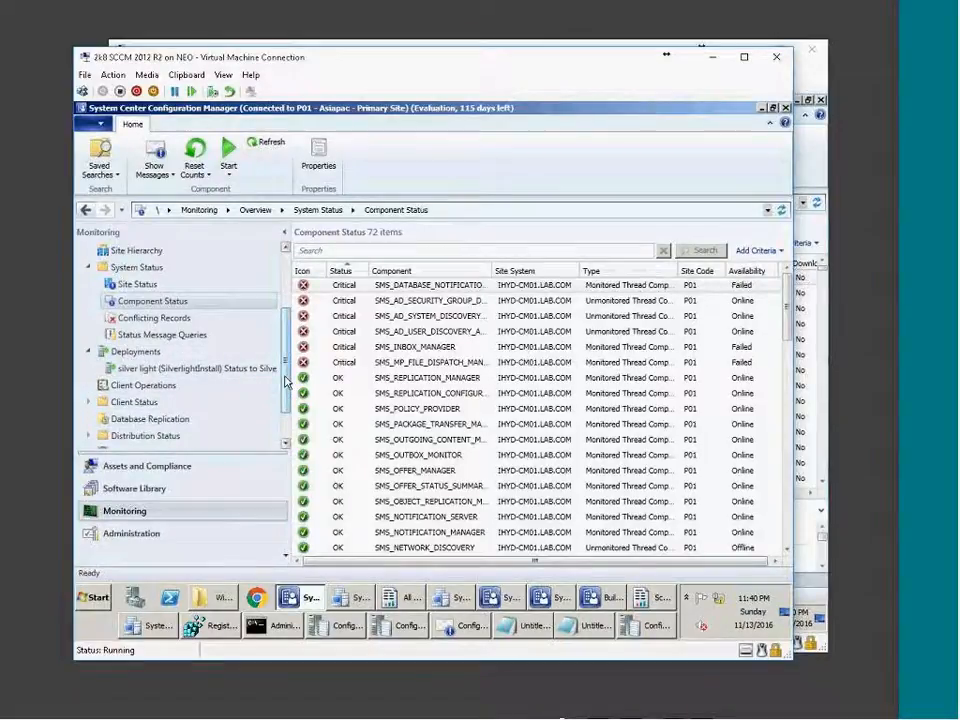
scroll(285, 380, "down", 1)
scroll(180, 340, "up", 2)
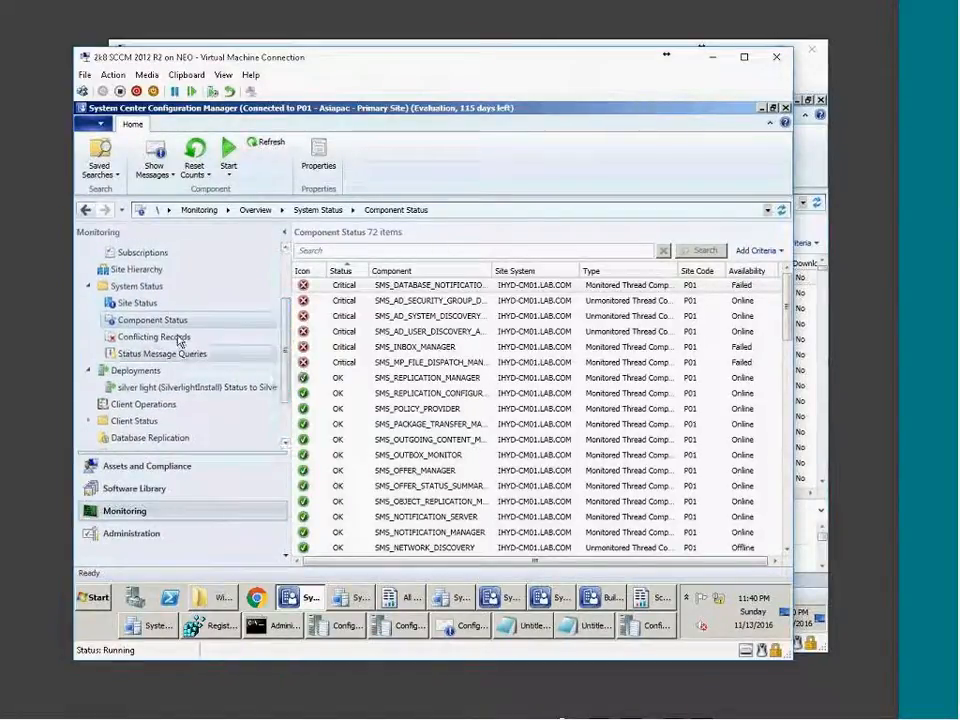
scroll(287, 274, "up", 3)
left_click(132, 322)
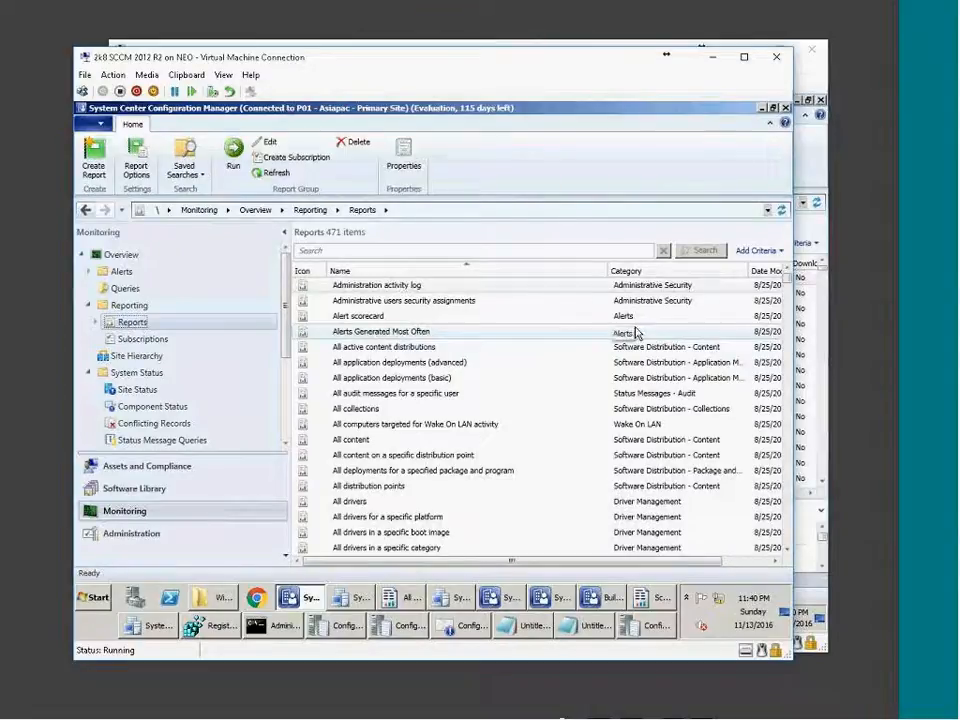
Sort the 471 reports by Category and widen the navigation pane.
left_click(625, 271)
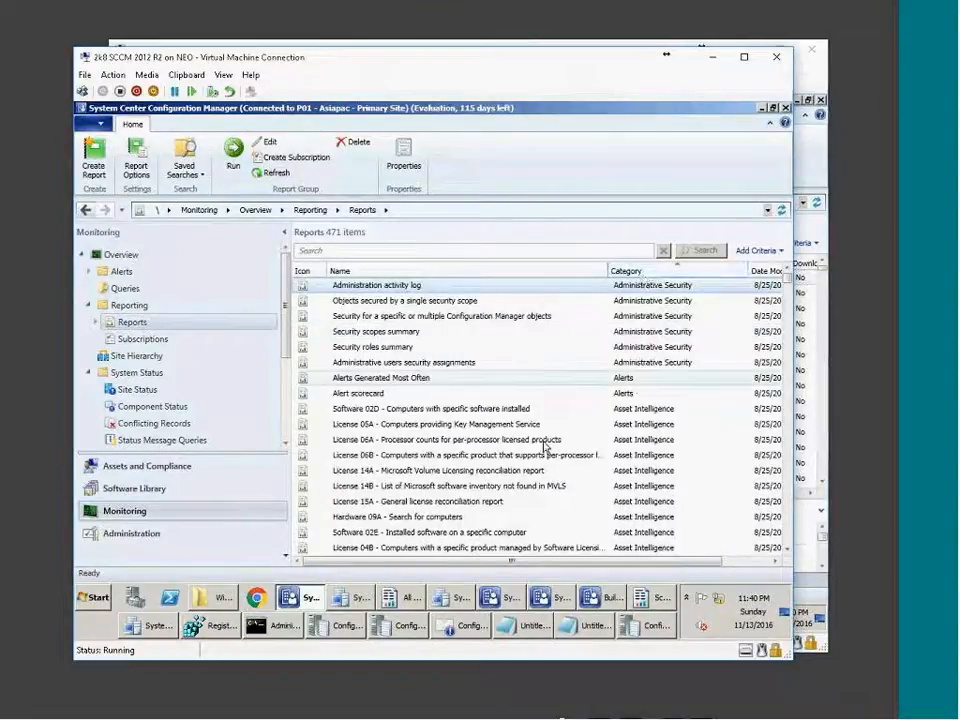
scroll(550, 448, "down", 10)
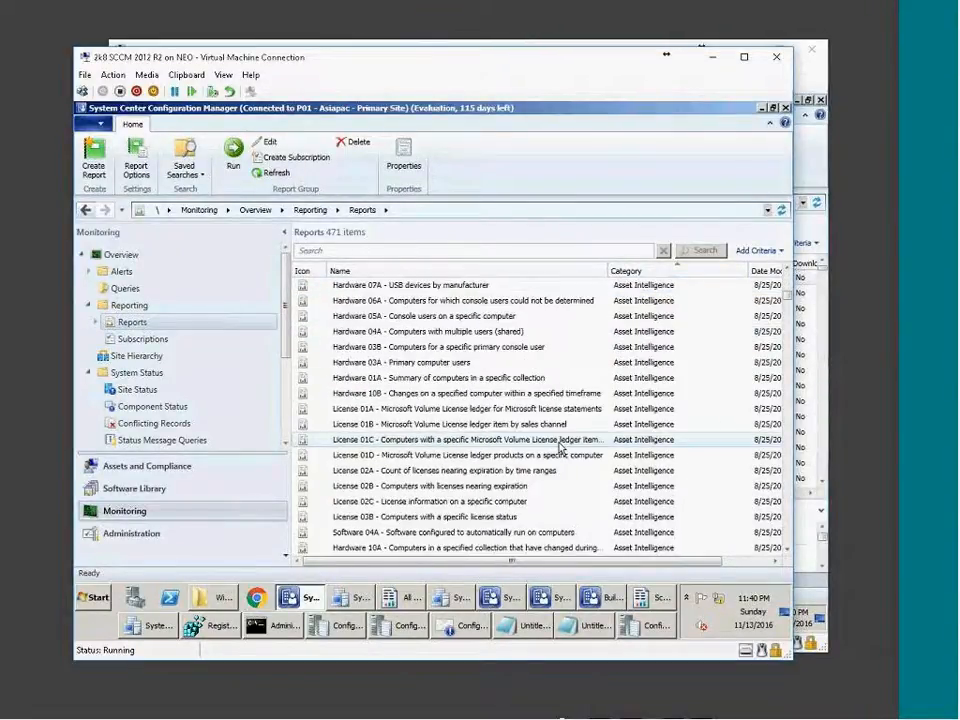
scroll(561, 449, "down", 16)
left_click_drag(290, 405, 190, 407)
Scroll the reports list to the Software Updates compliance and deployment reports.
scroll(686, 497, "down", 6)
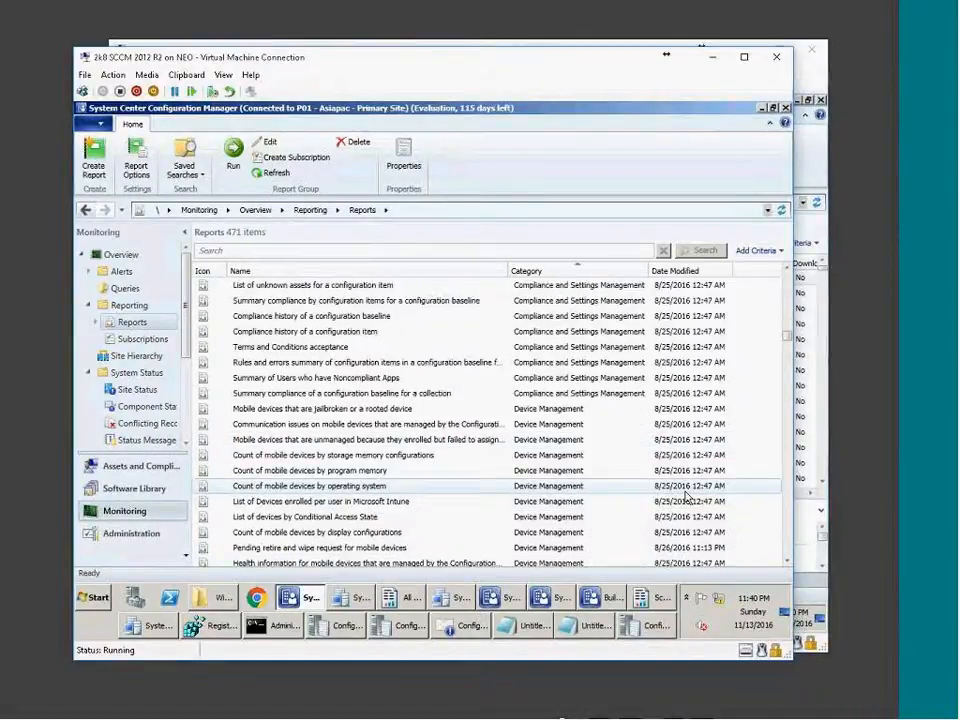
scroll(686, 497, "down", 12)
scroll(587, 499, "down", 20)
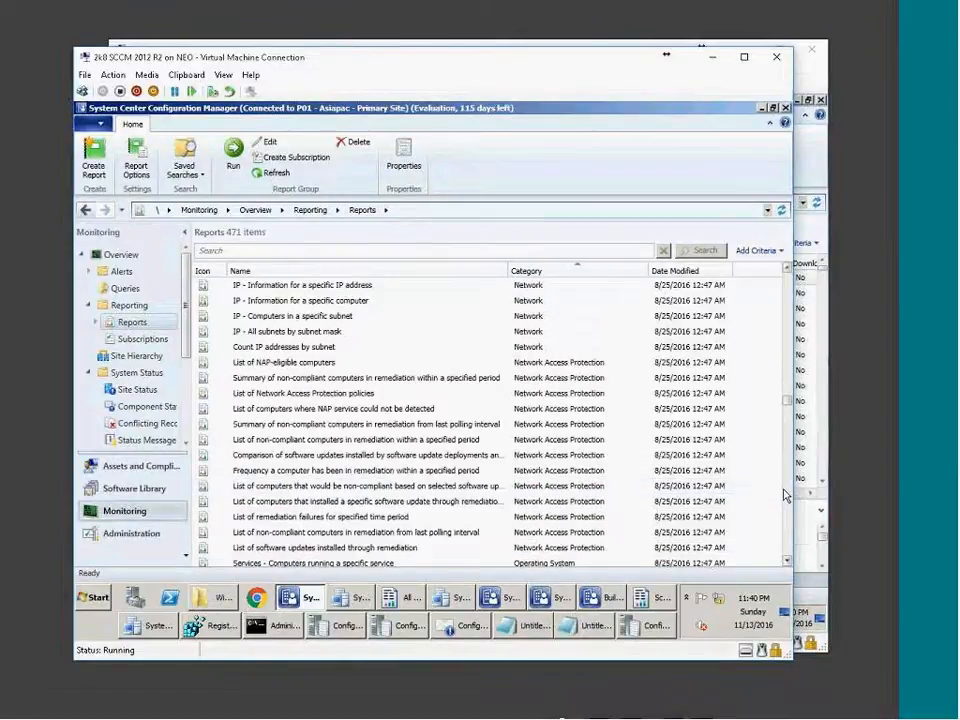
scroll(785, 495, "down", 10)
scroll(780, 497, "down", 6)
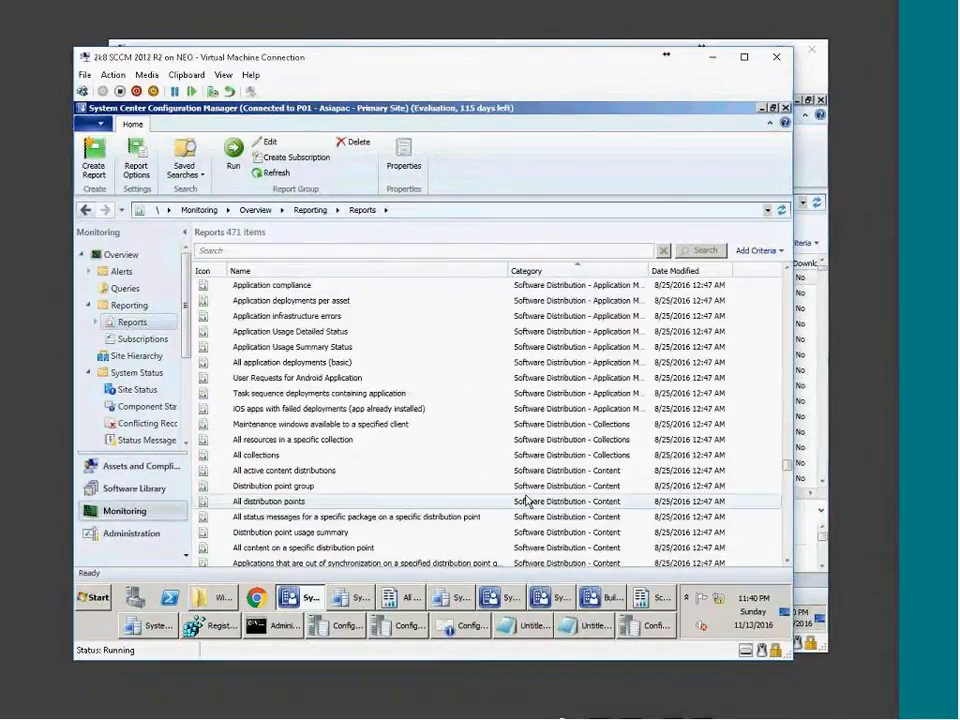
scroll(528, 530, "up", 7)
scroll(528, 498, "down", 10)
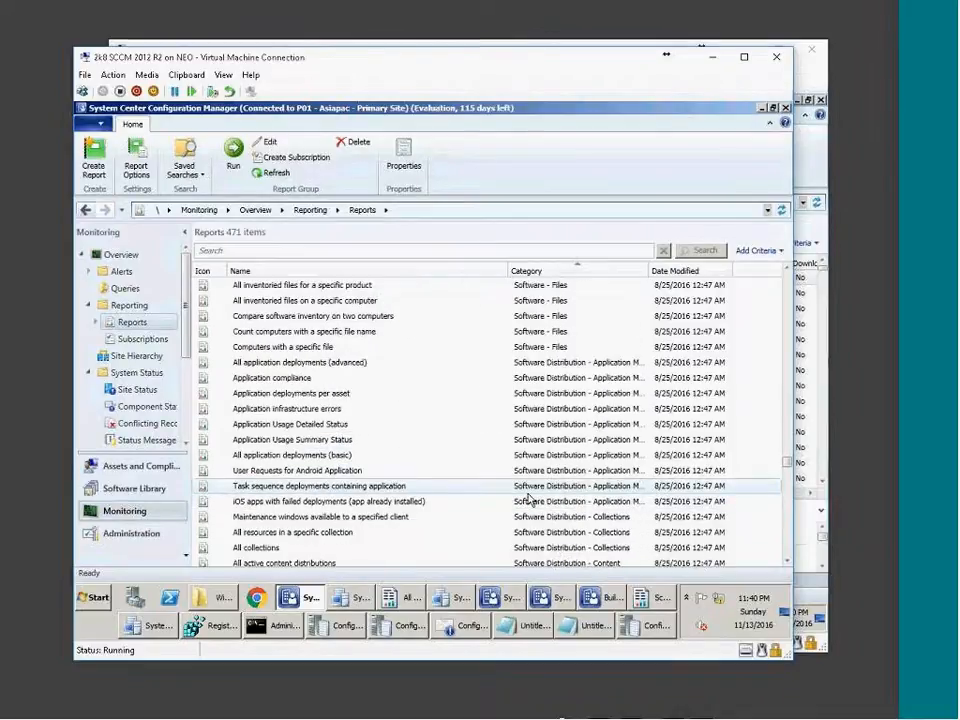
scroll(528, 498, "down", 9)
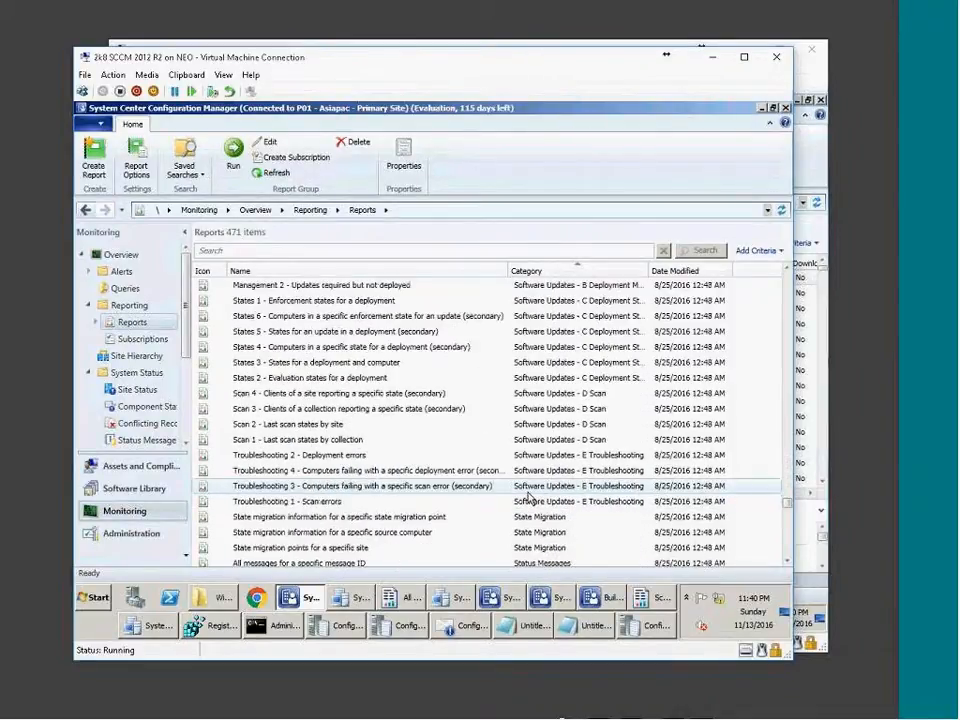
scroll(528, 497, "up", 4)
scroll(530, 497, "up", 2)
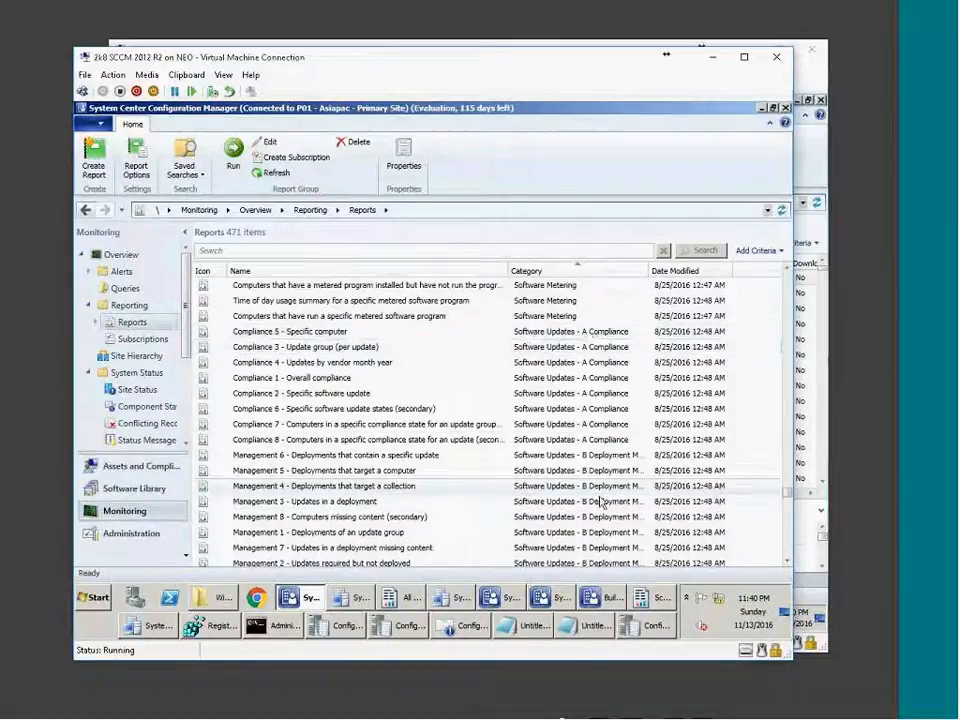
scroll(600, 495, "down", 4)
scroll(612, 472, "down", 3)
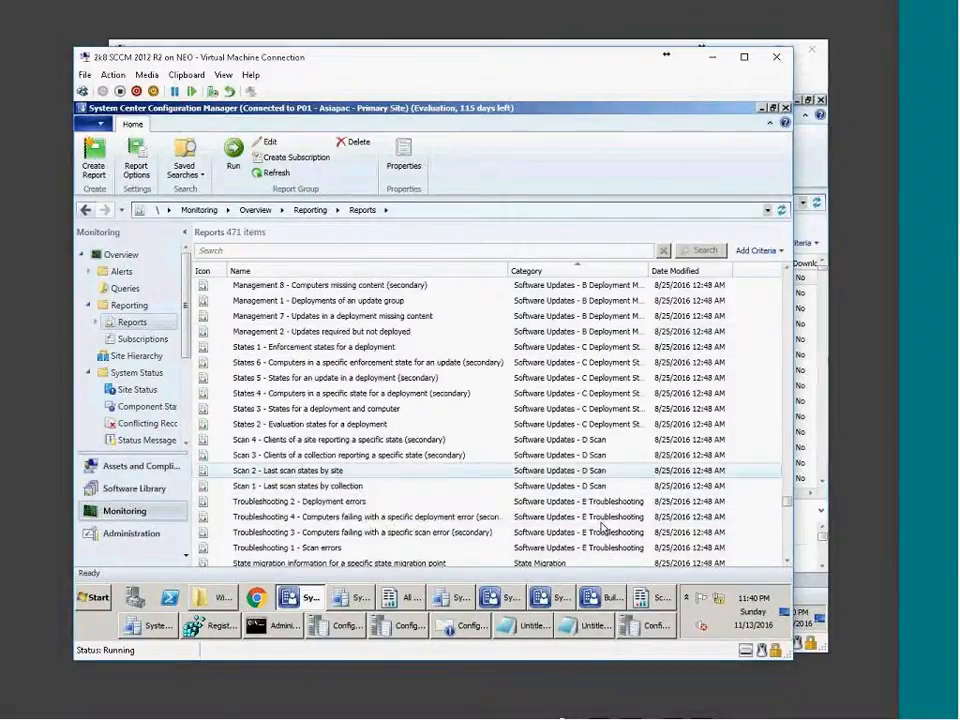
scroll(608, 465, "up", 6)
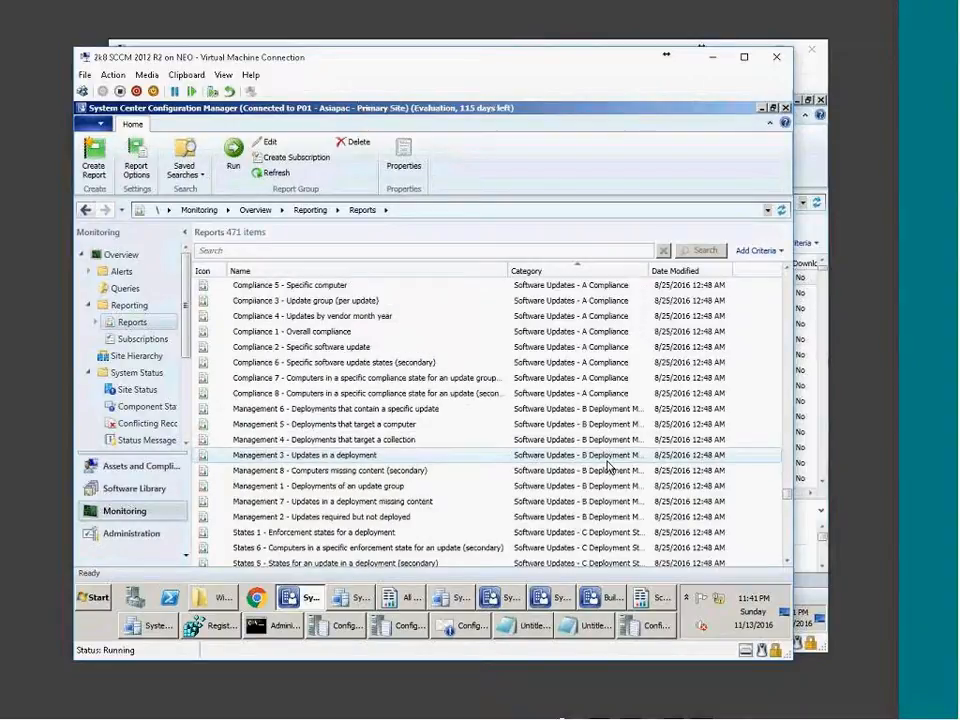
scroll(607, 465, "up", 3)
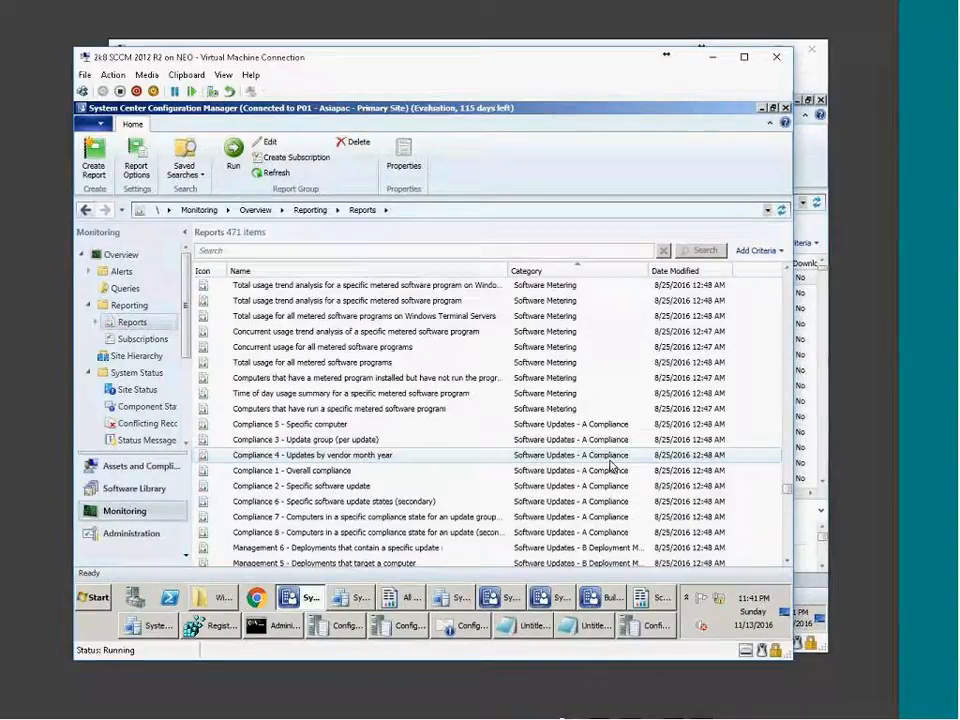
scroll(613, 465, "down", 4)
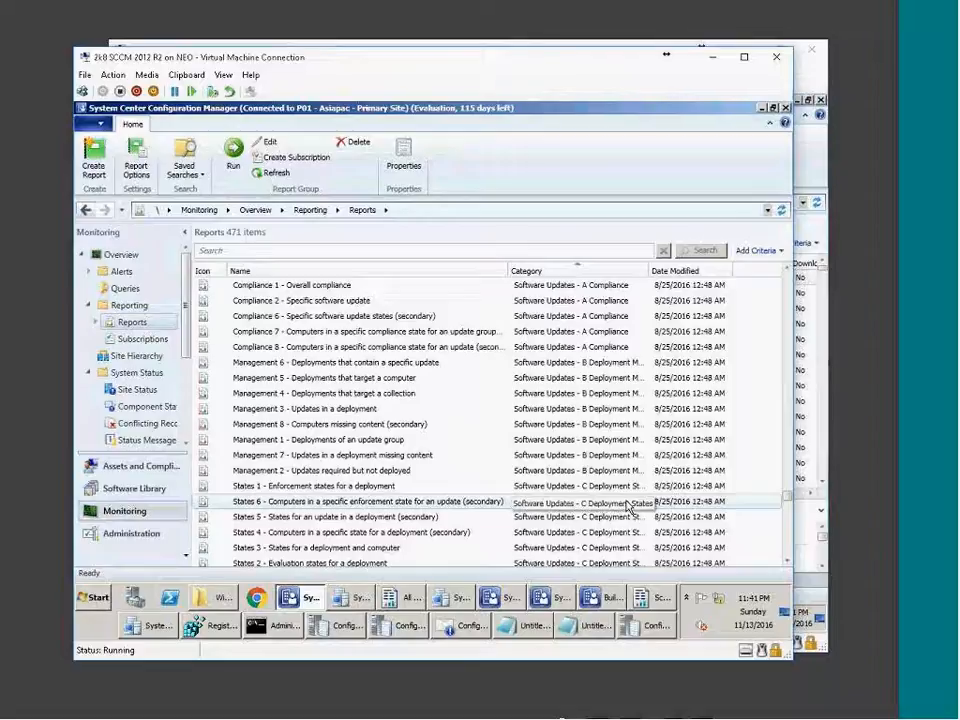
scroll(630, 507, "down", 4)
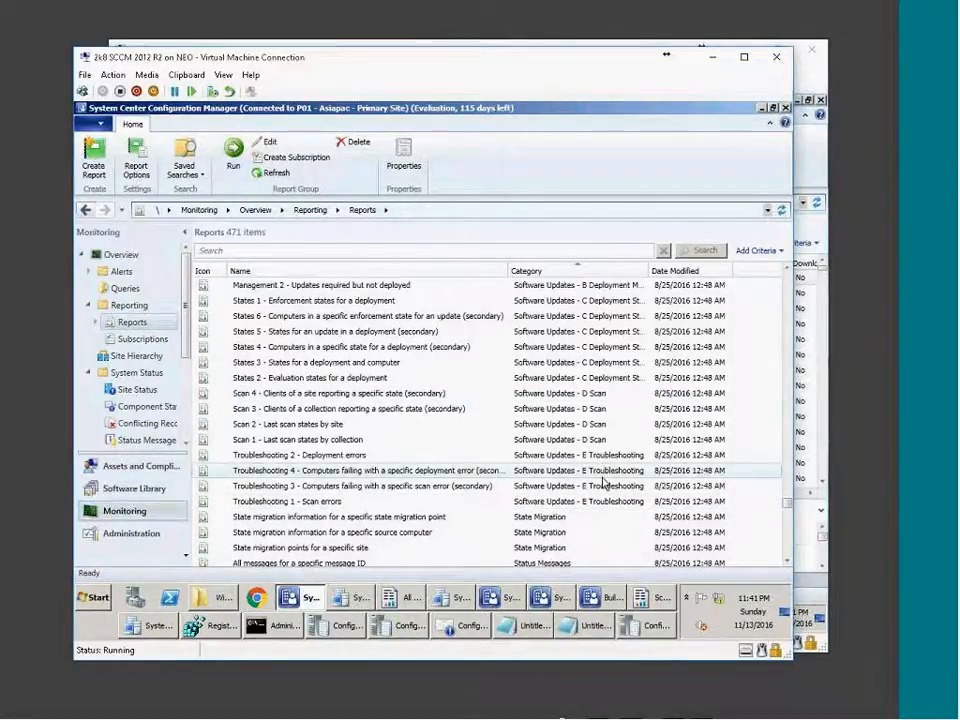
scroll(592, 462, "up", 3)
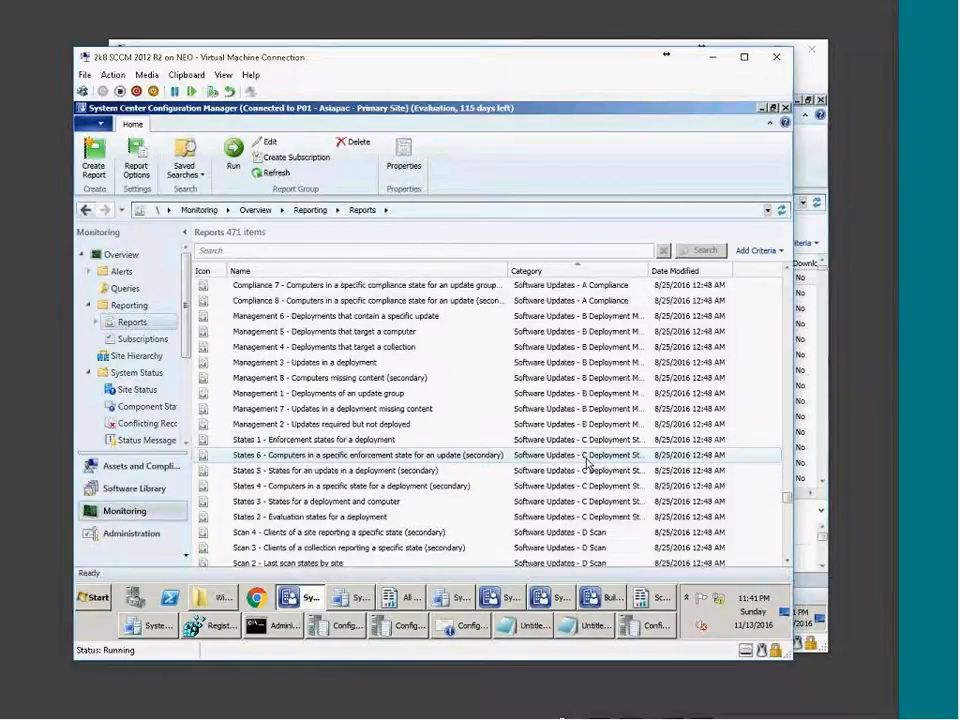
scroll(604, 472, "down", 3)
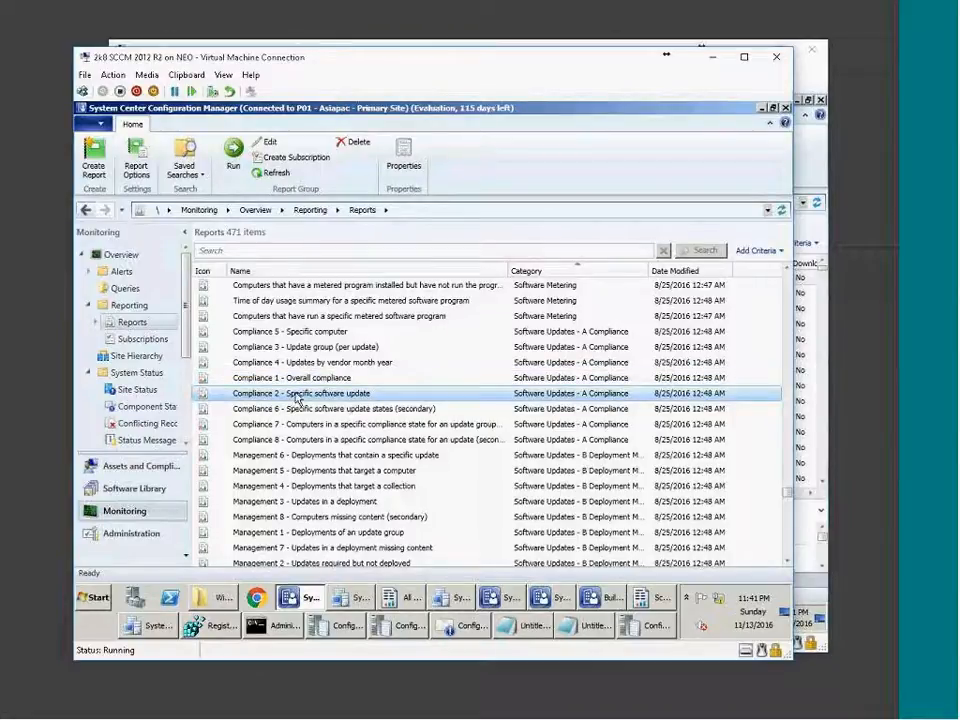
scroll(296, 398, "down", 1)
scroll(308, 386, "down", 2)
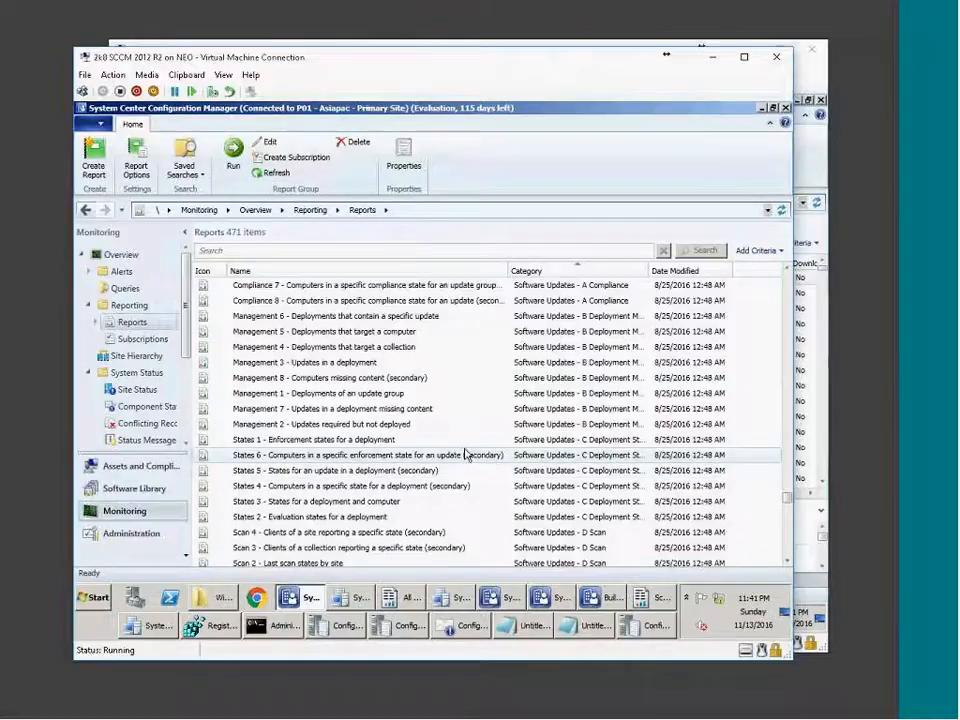
left_click(587, 447)
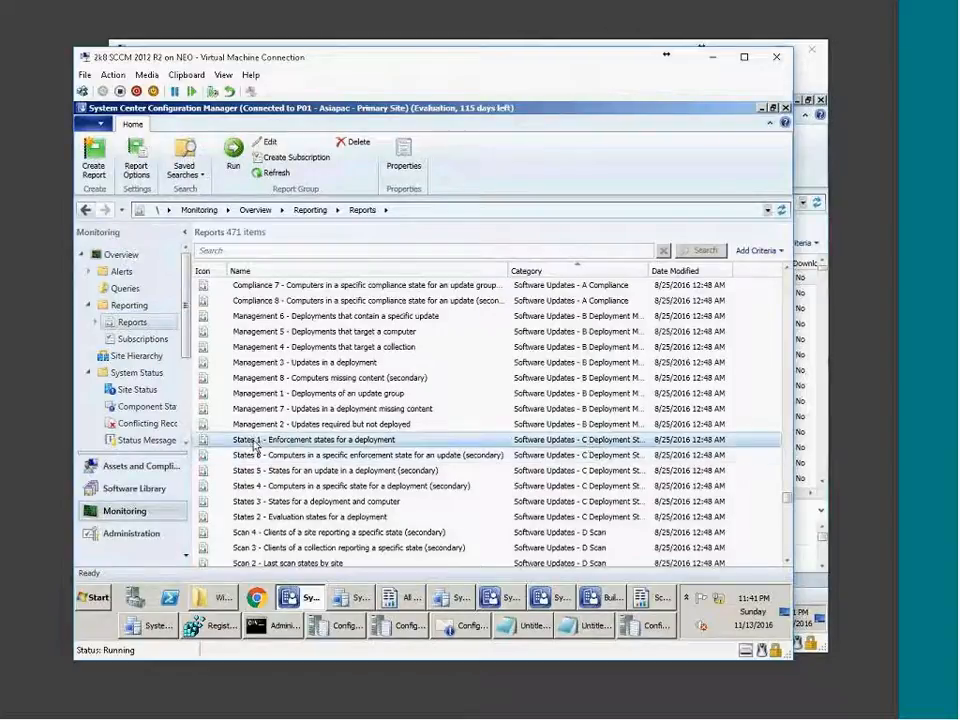
left_click(265, 517)
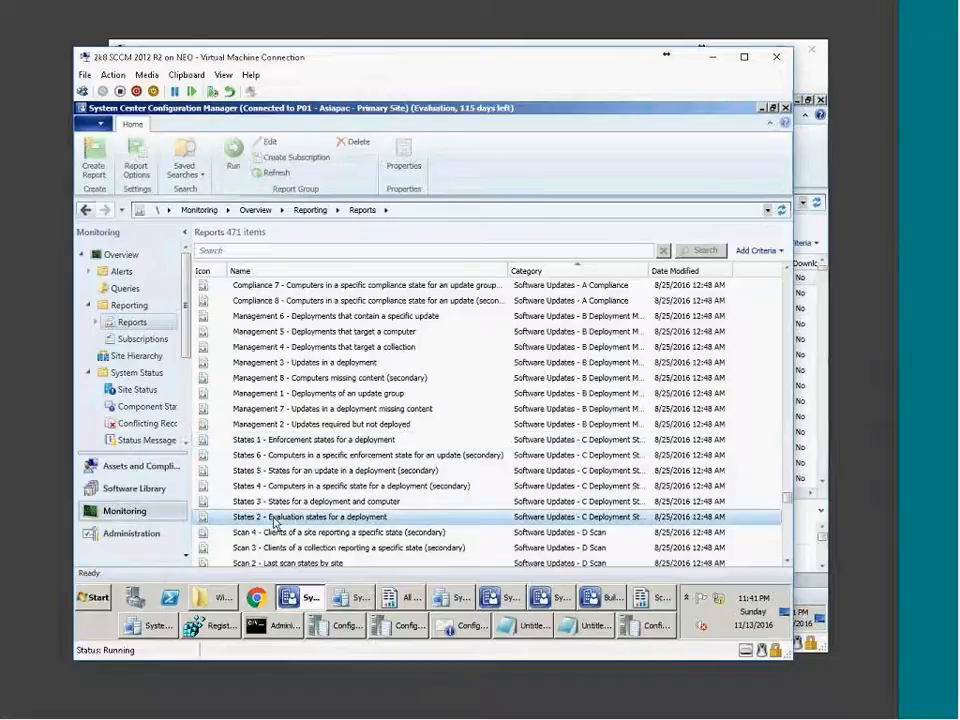
left_click(278, 447)
left_click(280, 516)
left_click(284, 447)
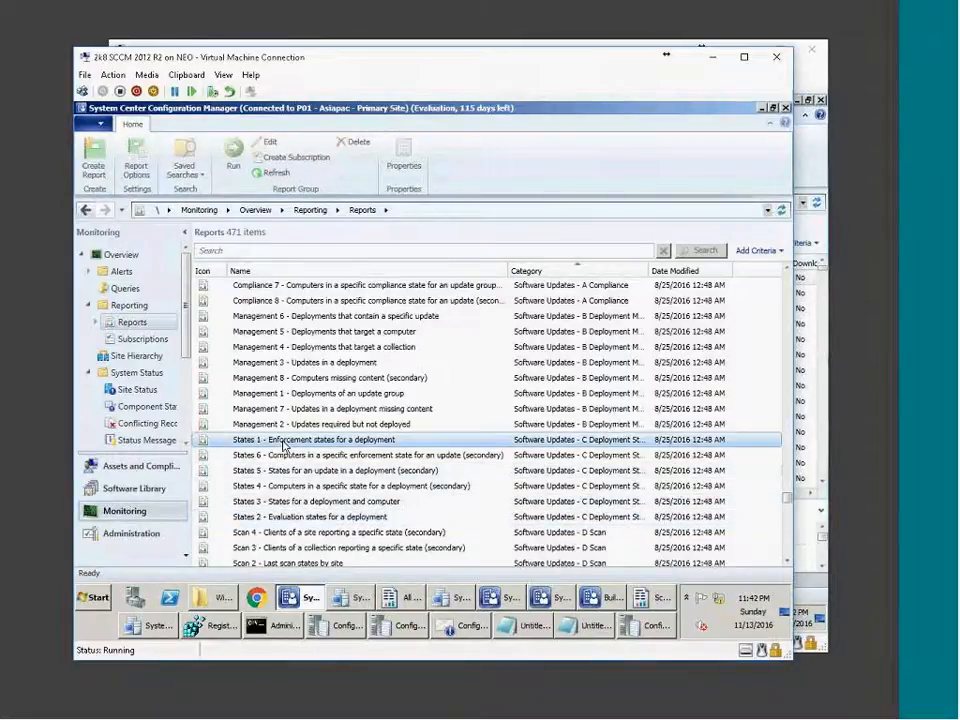
left_click(341, 518)
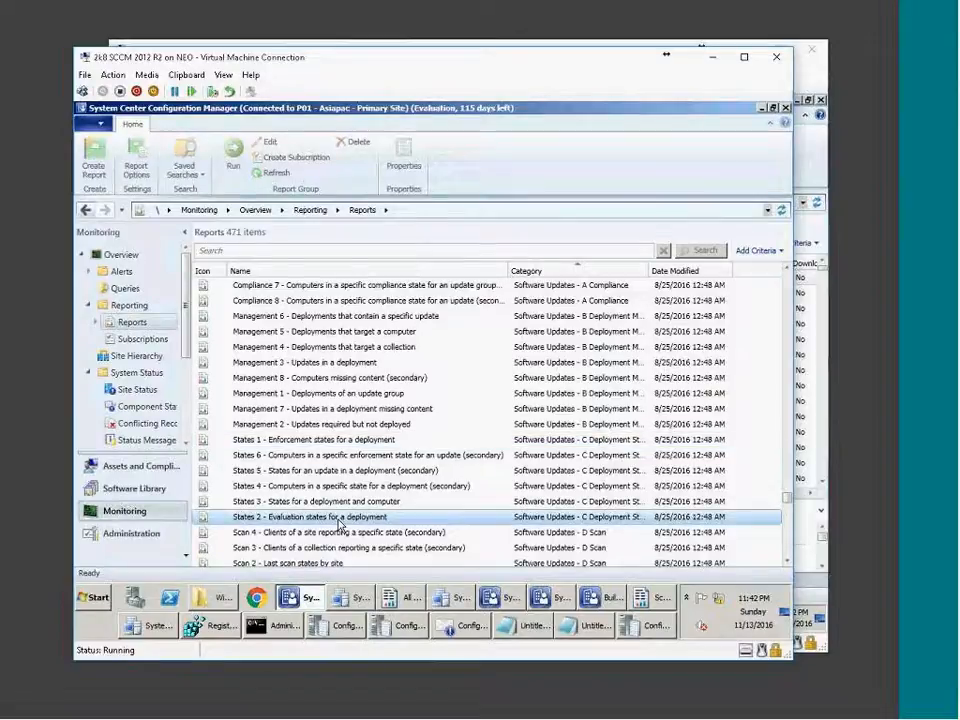
scroll(344, 521, "down", 3)
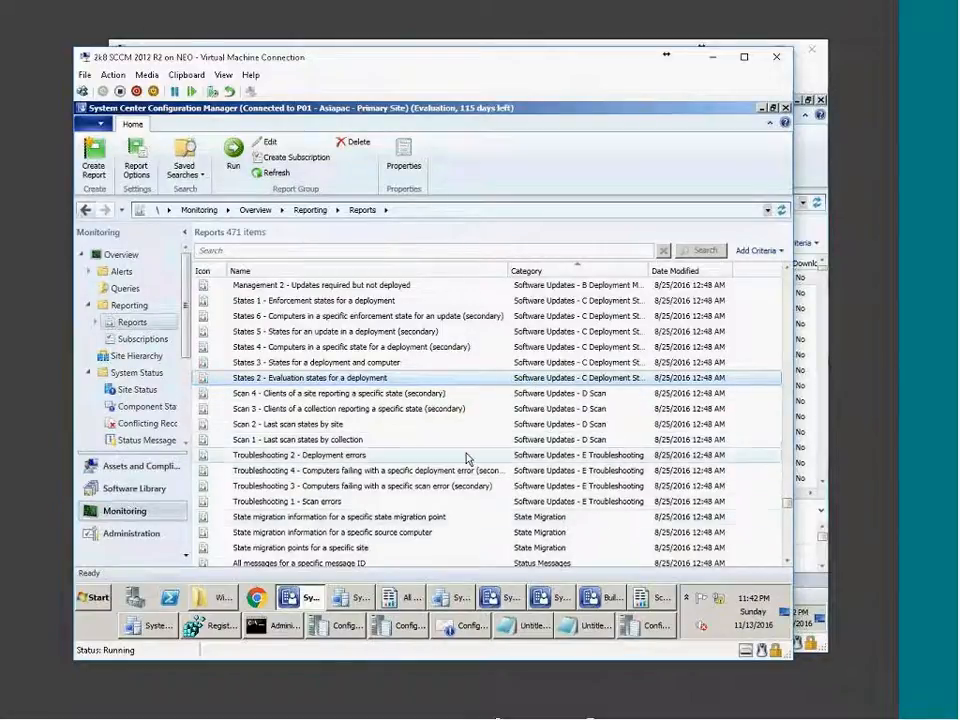
scroll(466, 458, "up", 4)
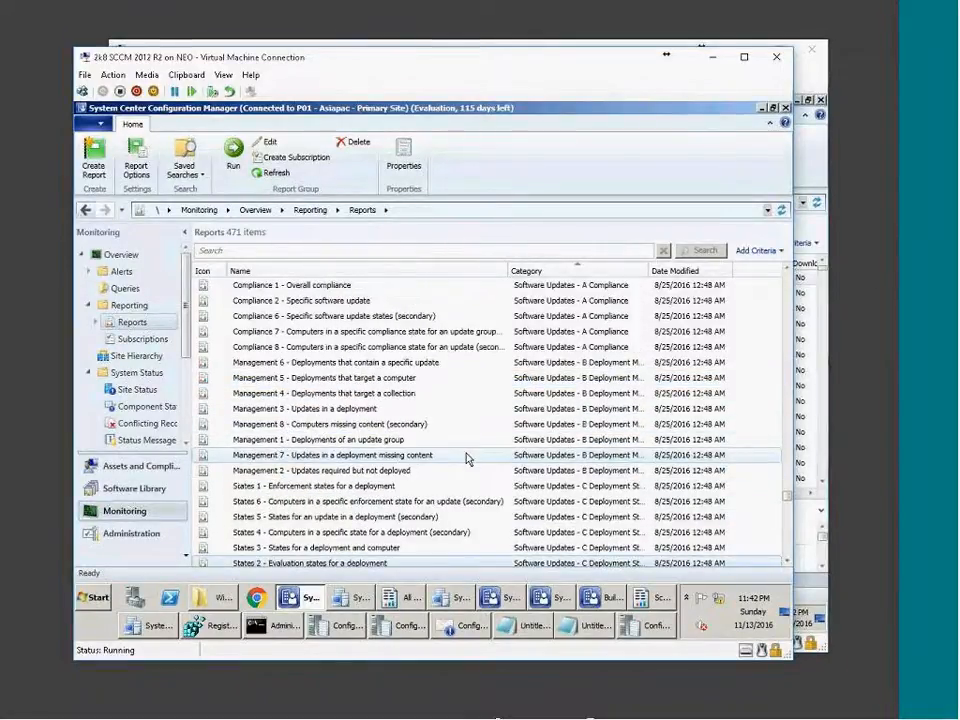
scroll(466, 458, "up", 2)
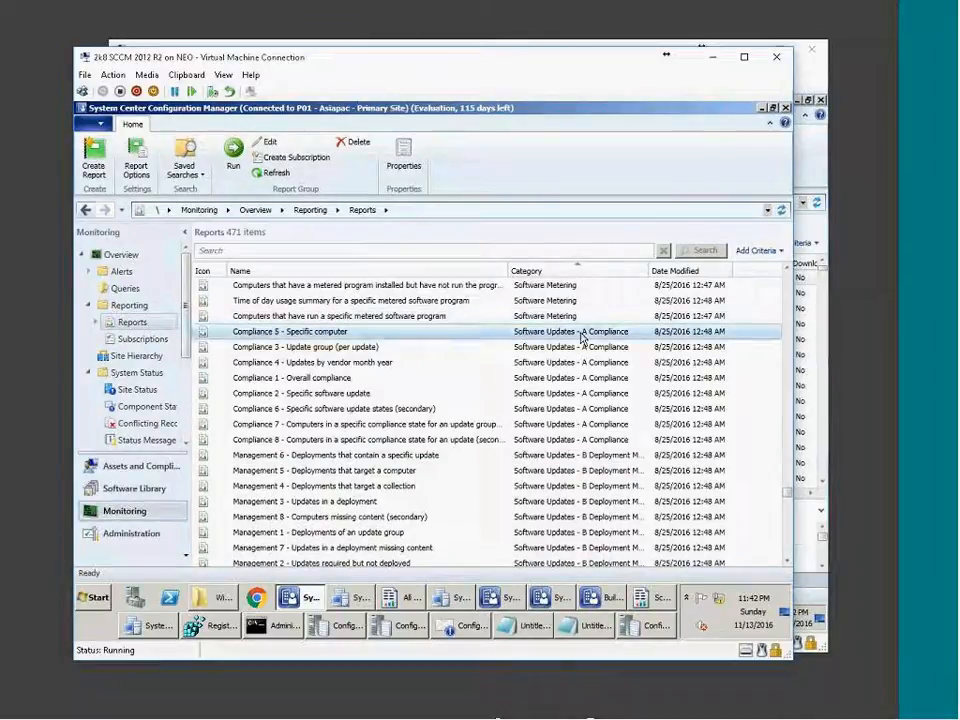
left_click(311, 380)
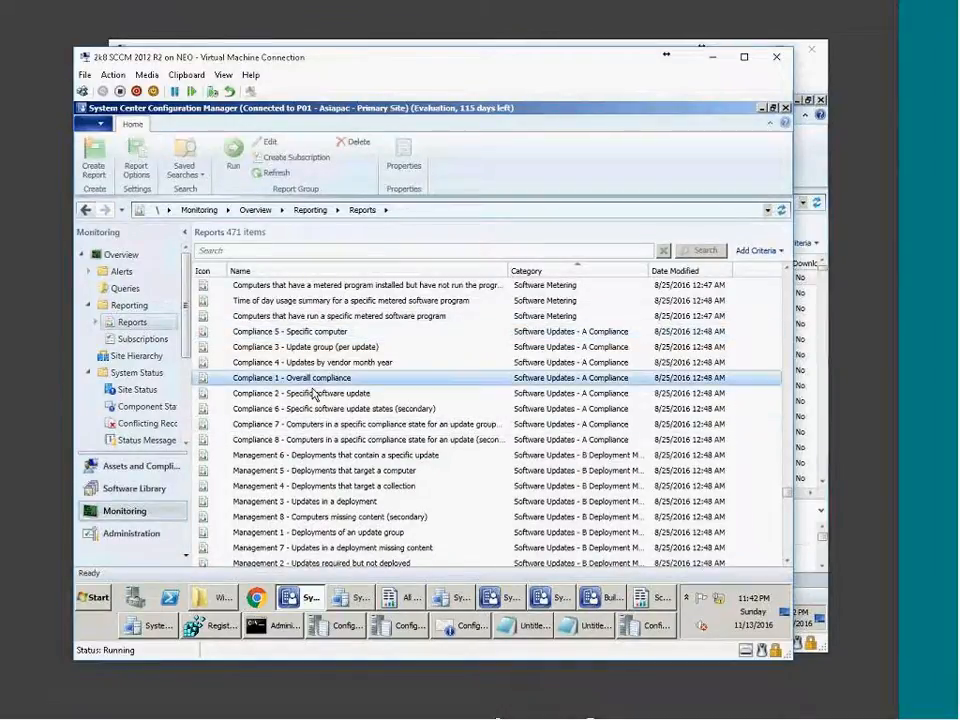
left_click(314, 395)
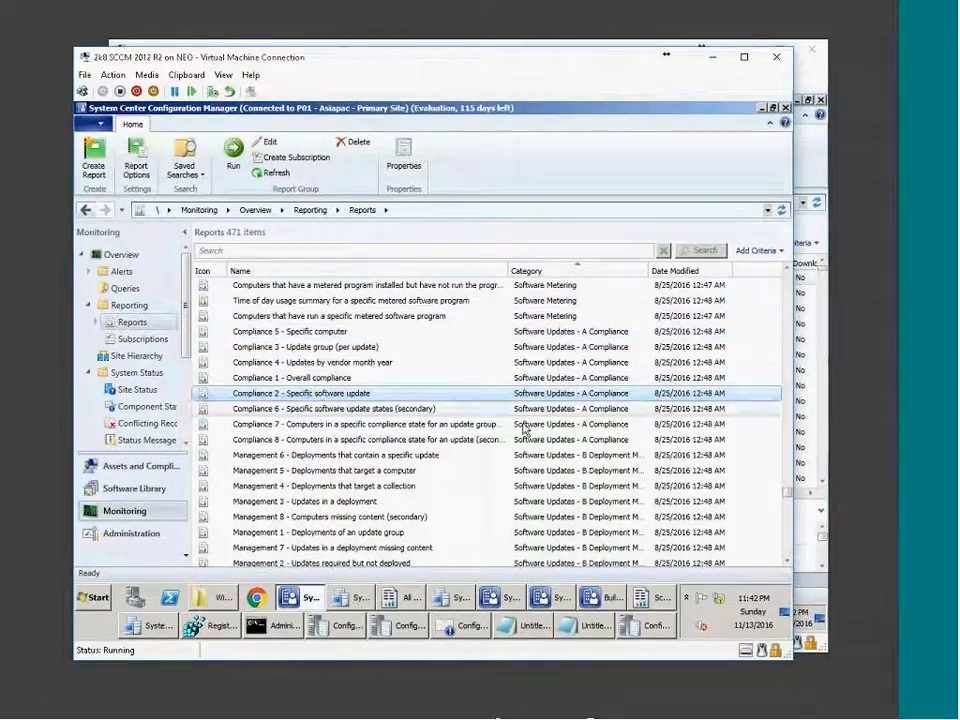
left_click(334, 381)
left_click(334, 396)
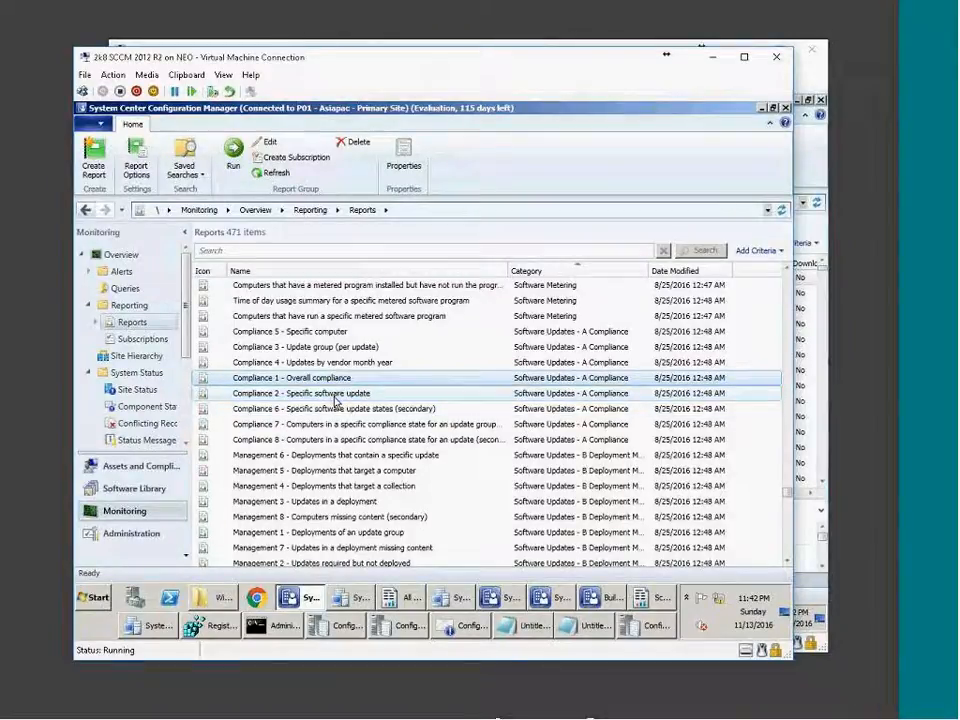
scroll(237, 493, "down", 3)
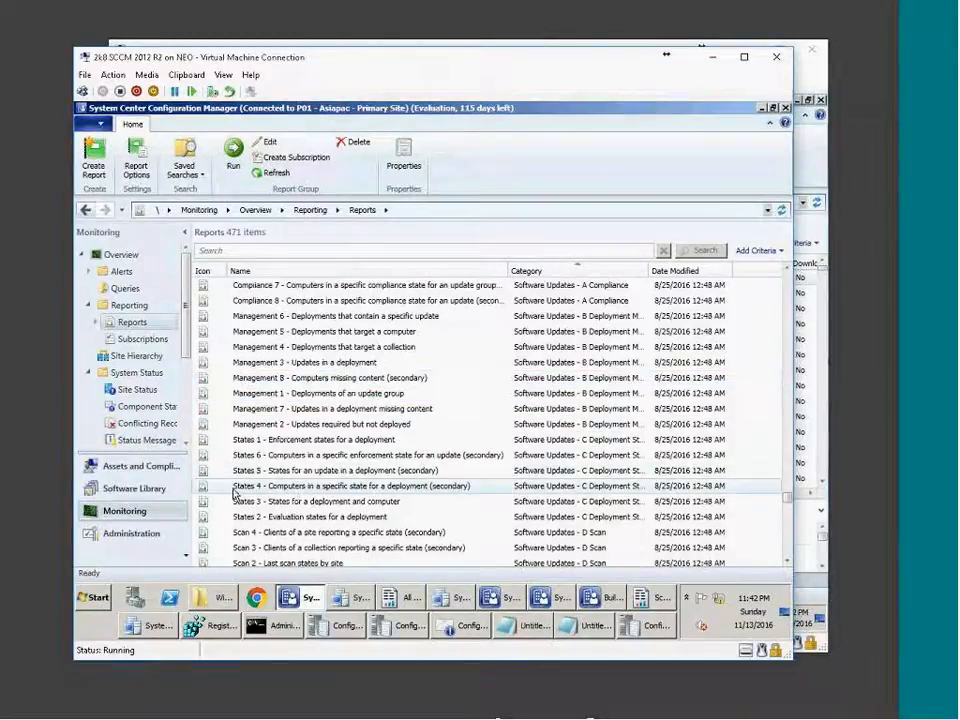
left_click(305, 440)
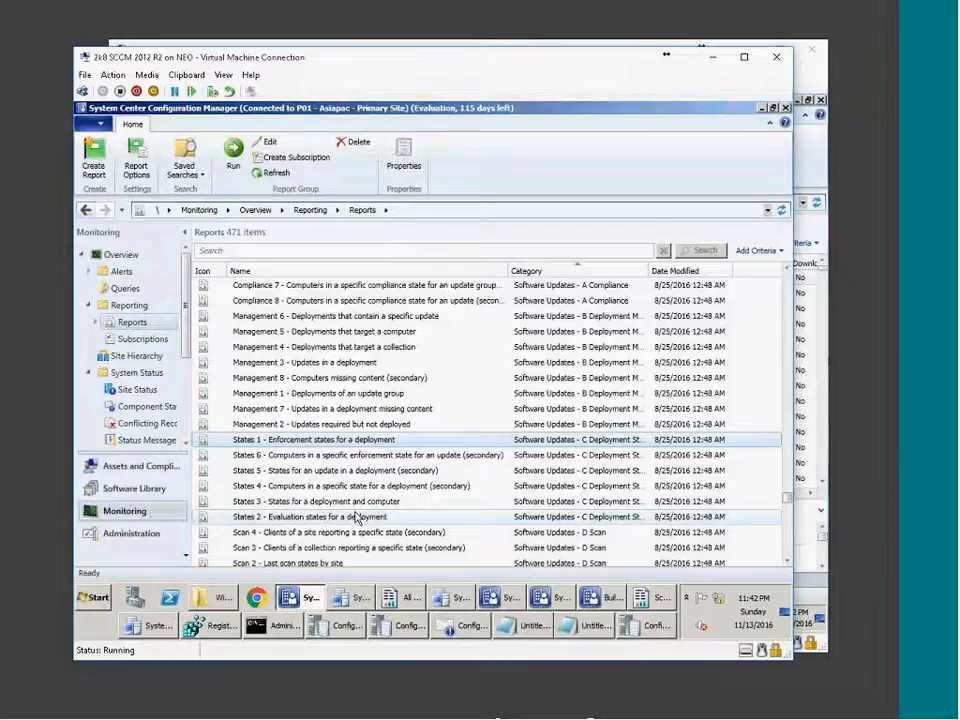
scroll(355, 517, "up", 3)
left_click(378, 380)
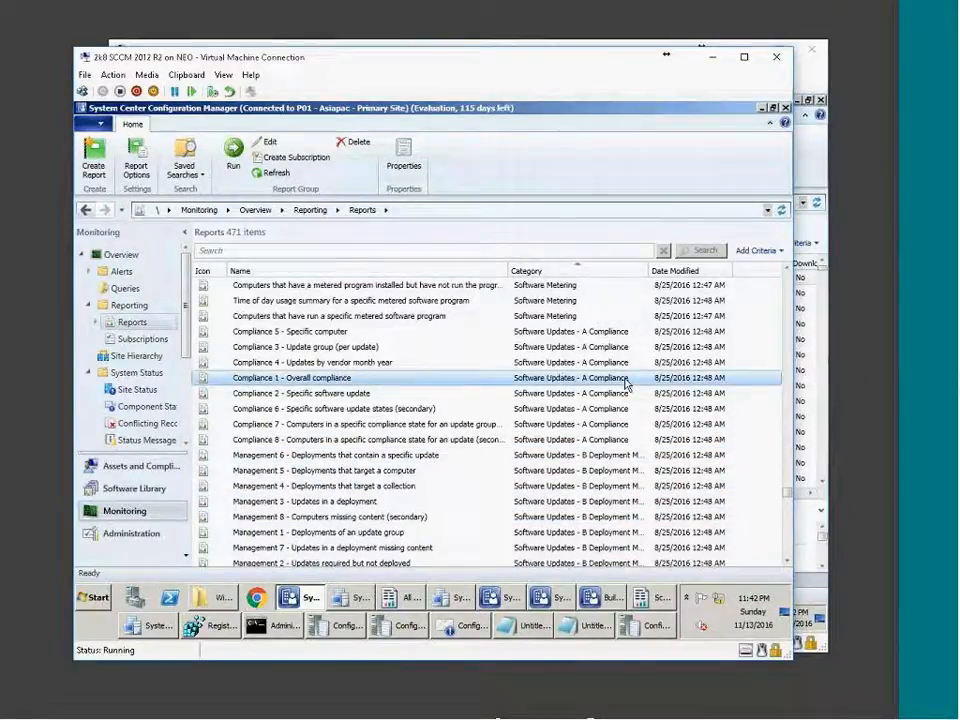
Run Compliance 1 - Overall compliance, maximized, for AUg 2016 on SMS00001 - All Systems.
right_click(384, 384)
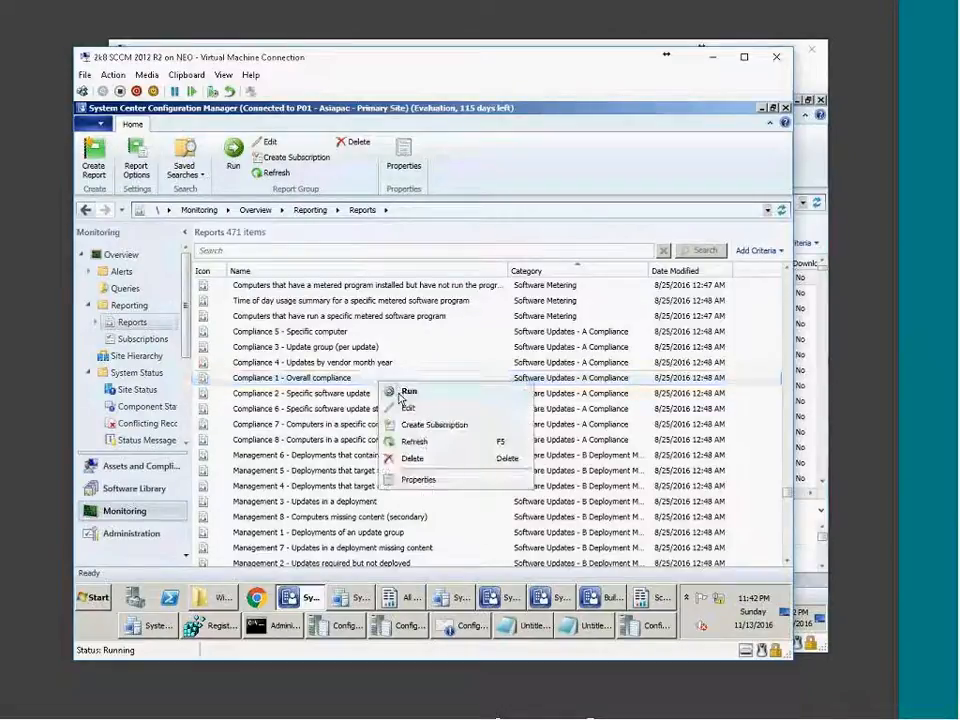
left_click(401, 396)
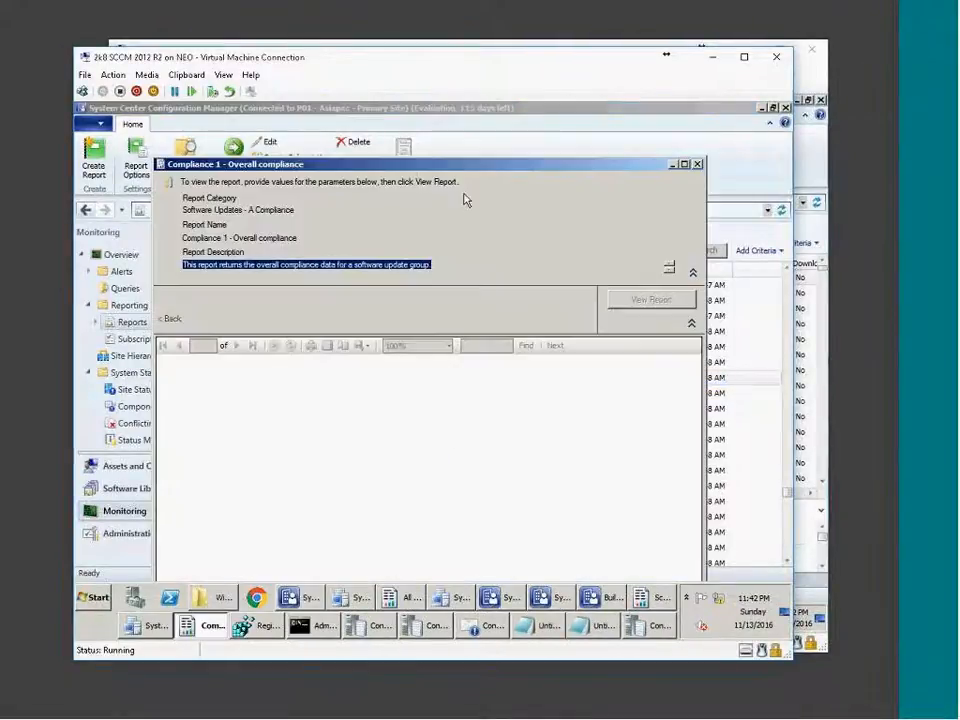
double_click(458, 172)
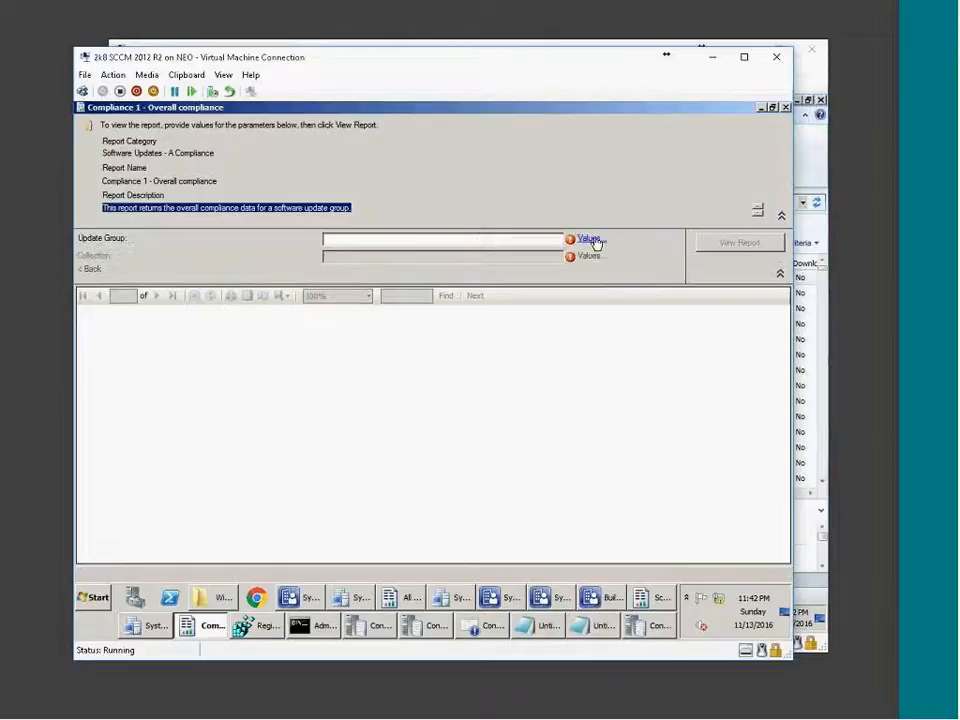
left_click(591, 240)
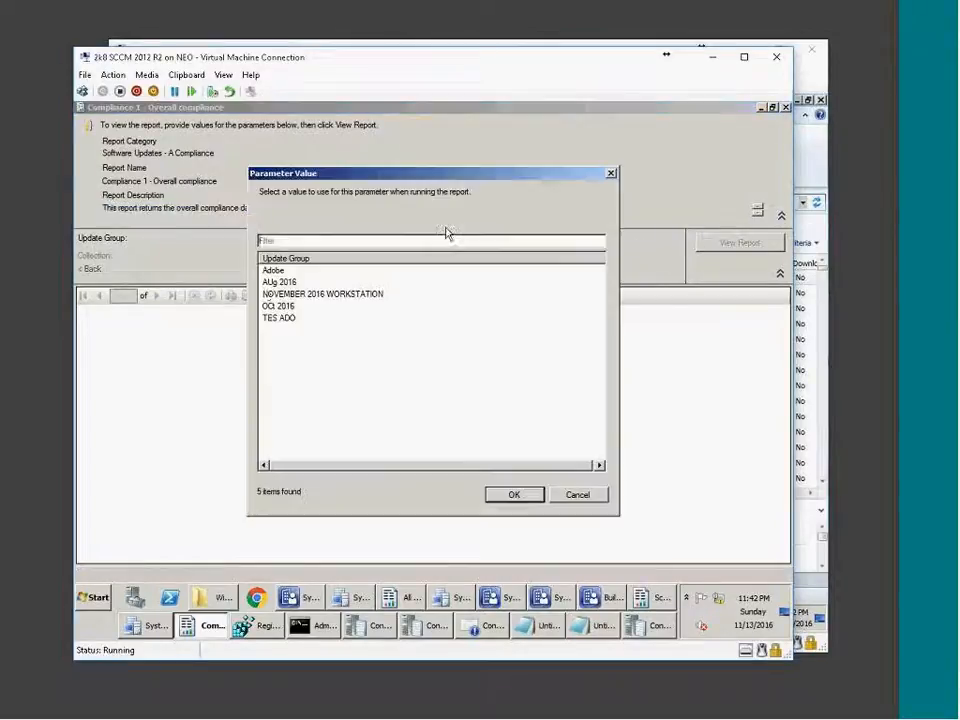
double_click(298, 283)
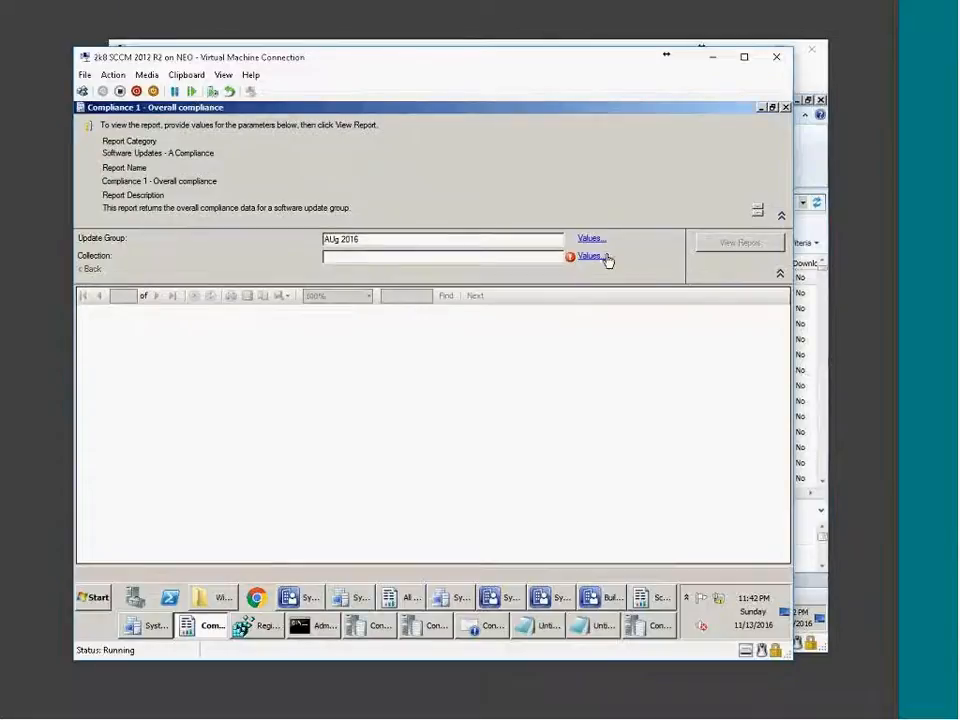
left_click(592, 257)
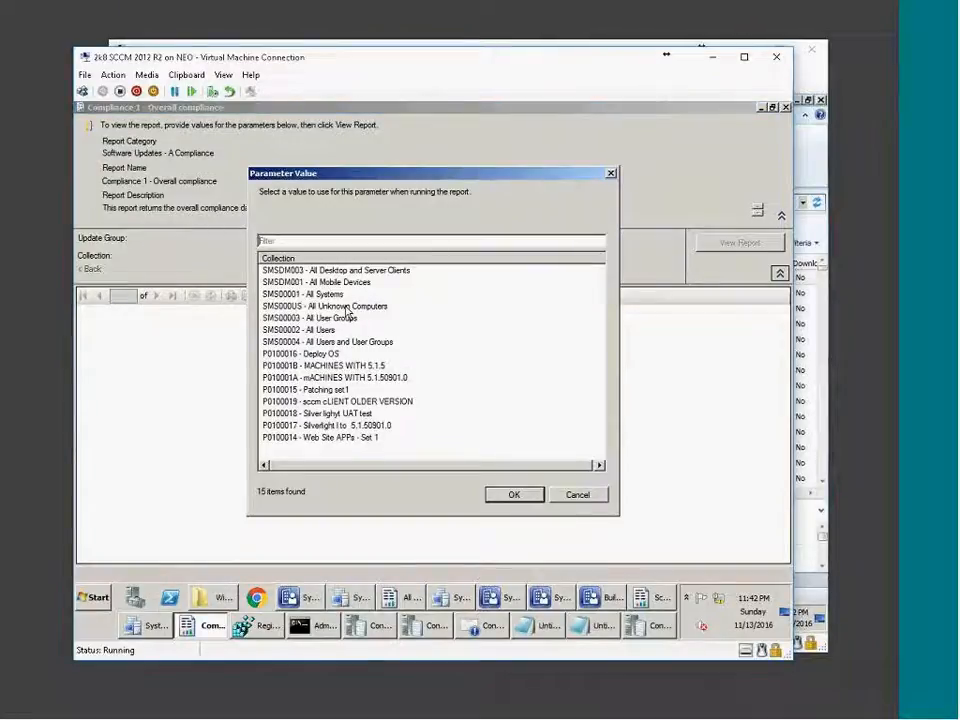
double_click(336, 295)
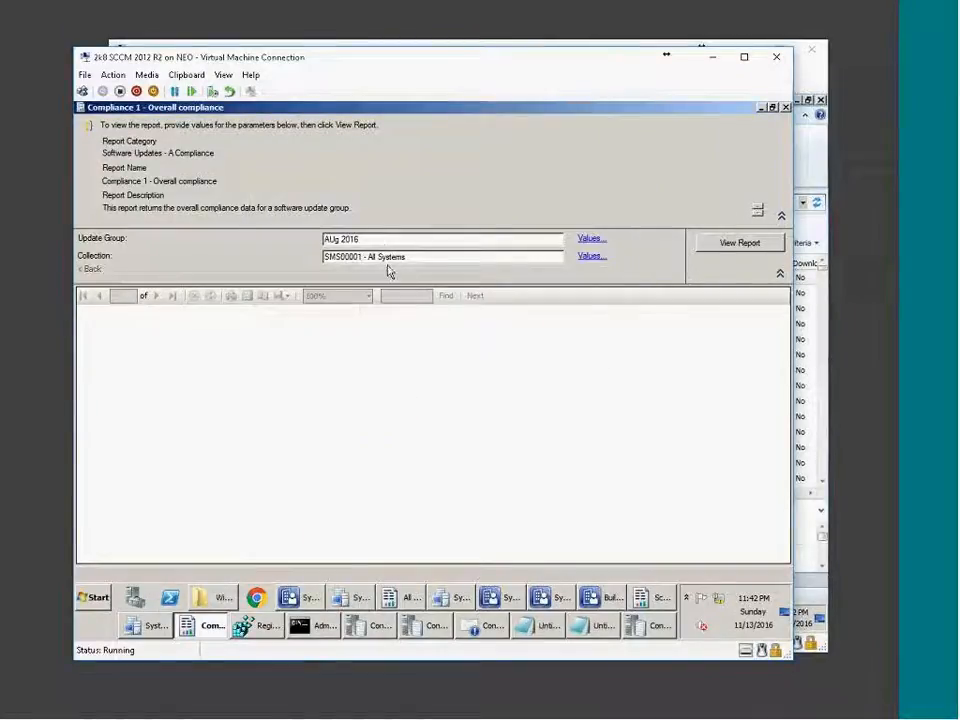
left_click(733, 246)
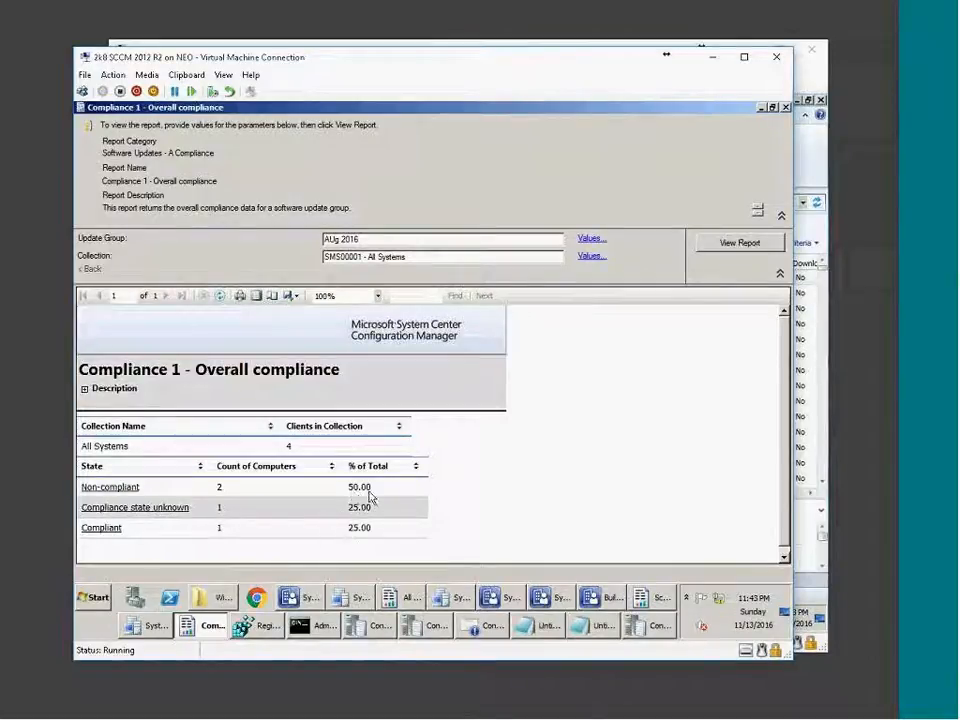
Drill into compliant computers and INHYD-PC01.LAB, back out, view non-compliant computers, then close the report.
left_click(98, 533)
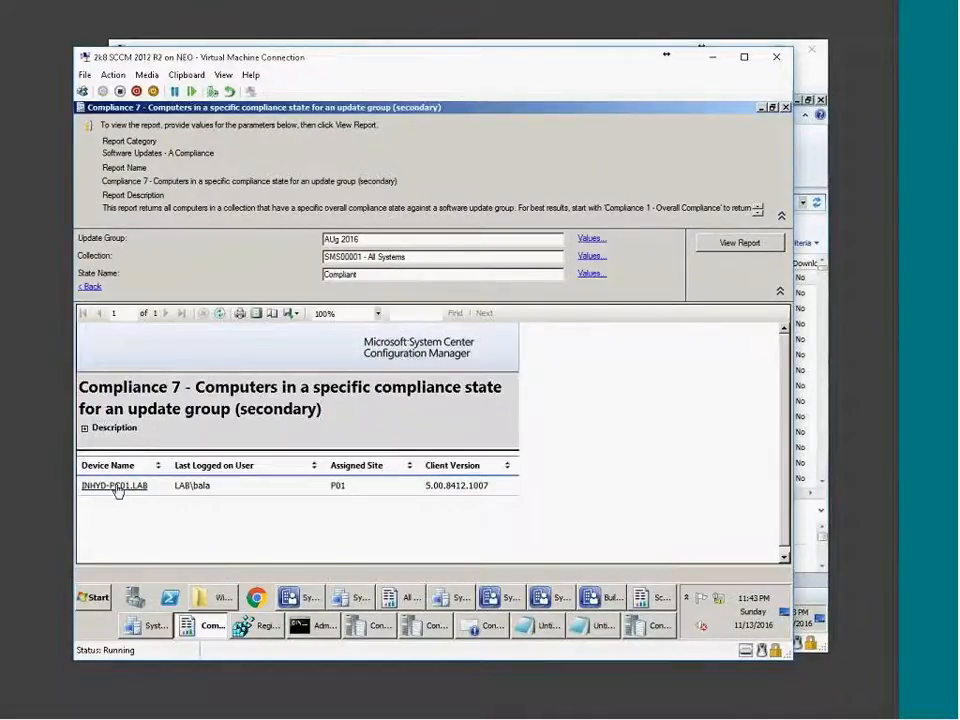
left_click(115, 486)
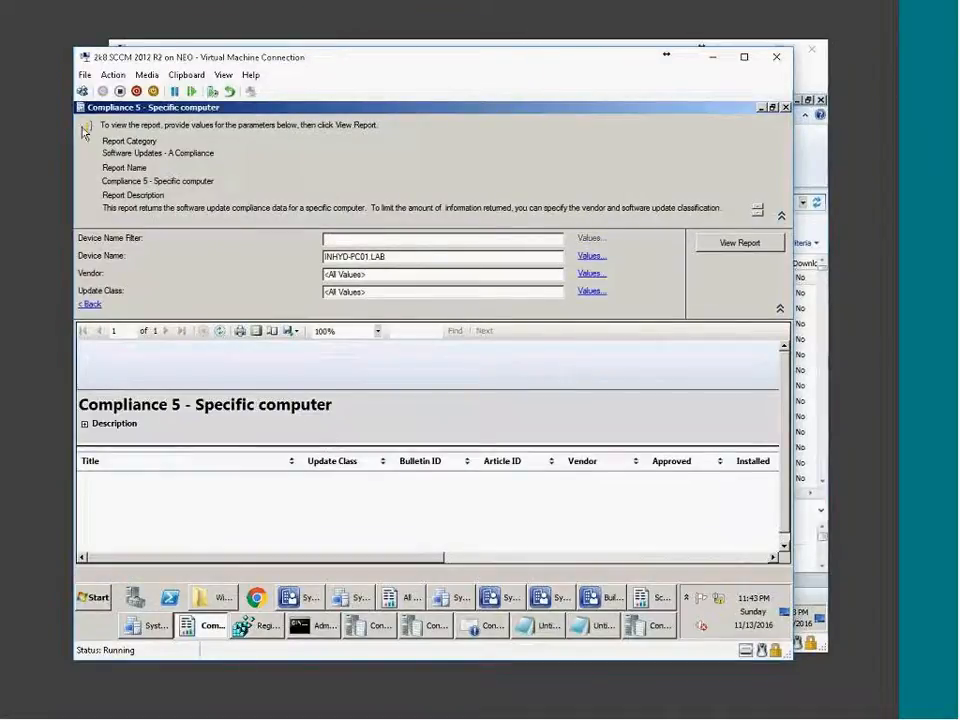
left_click(89, 304)
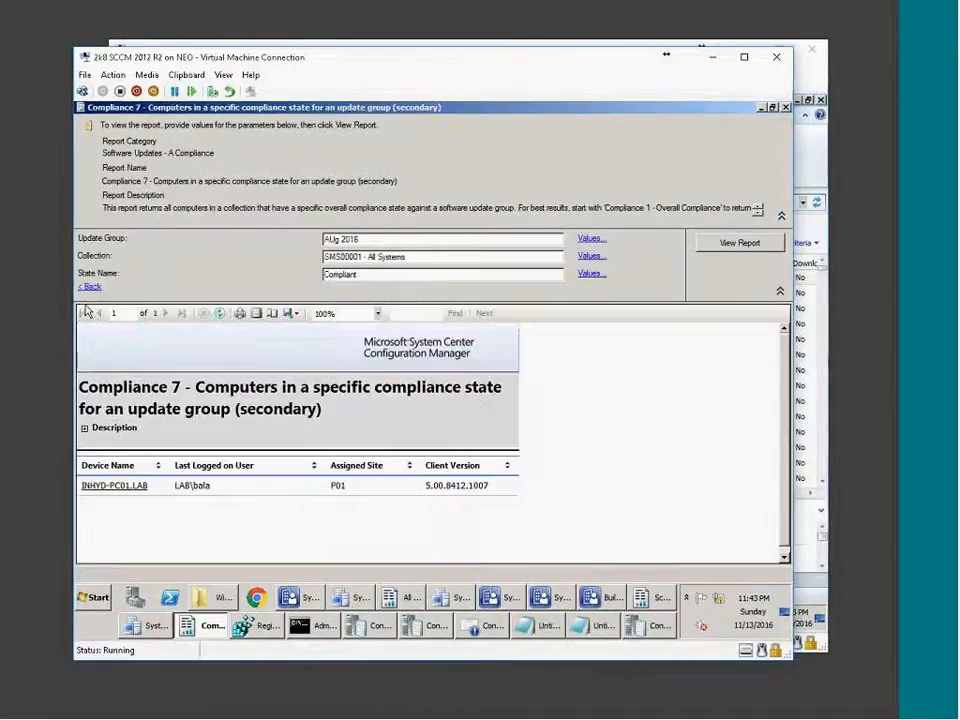
left_click(89, 288)
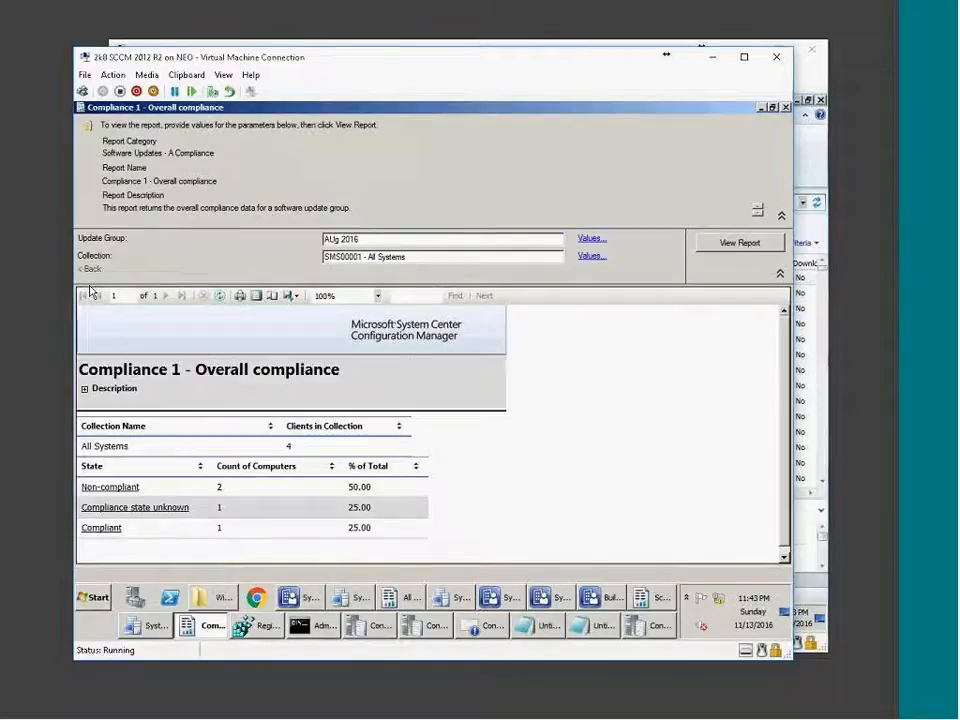
left_click(113, 494)
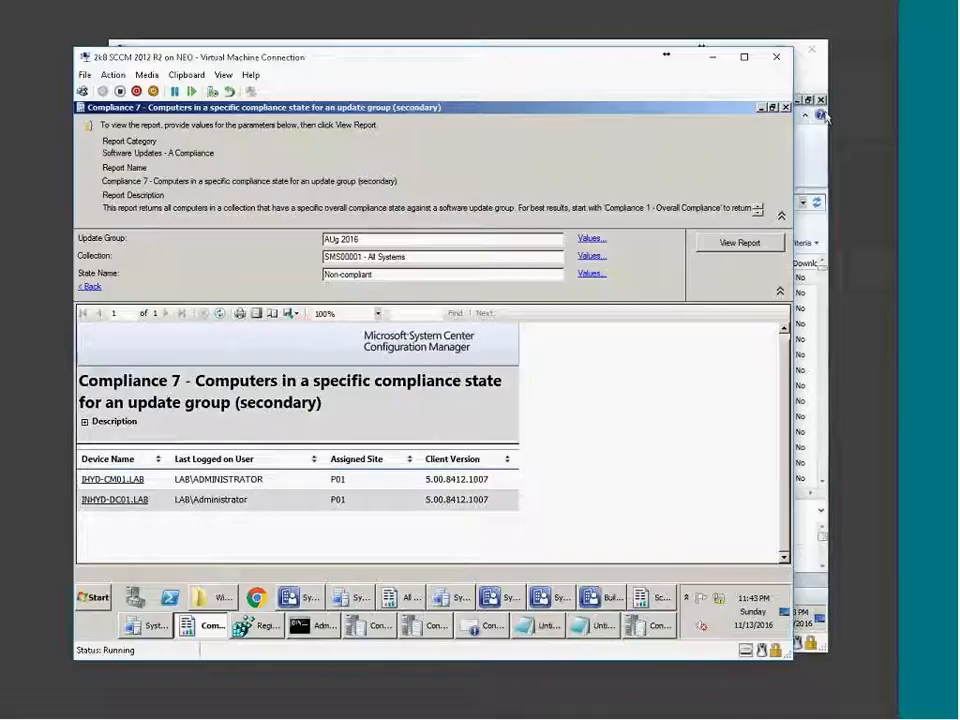
left_click(786, 107)
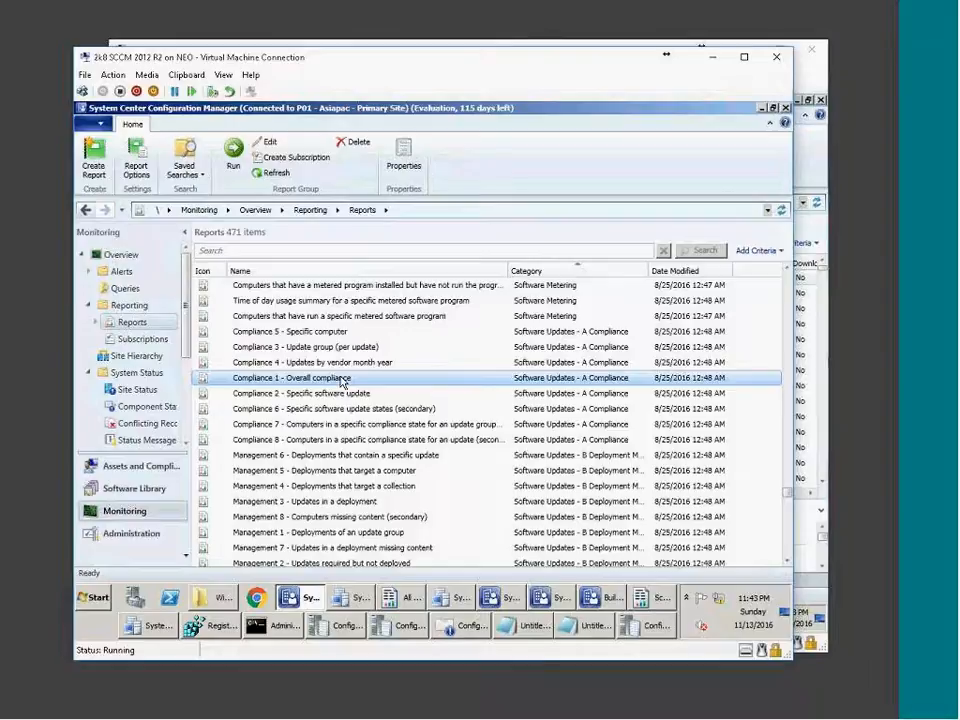
Run the Compliance 2 - Specific software update report for SMS00001 - All Systems, enlarged.
scroll(340, 383, "down", 1)
left_click(320, 350)
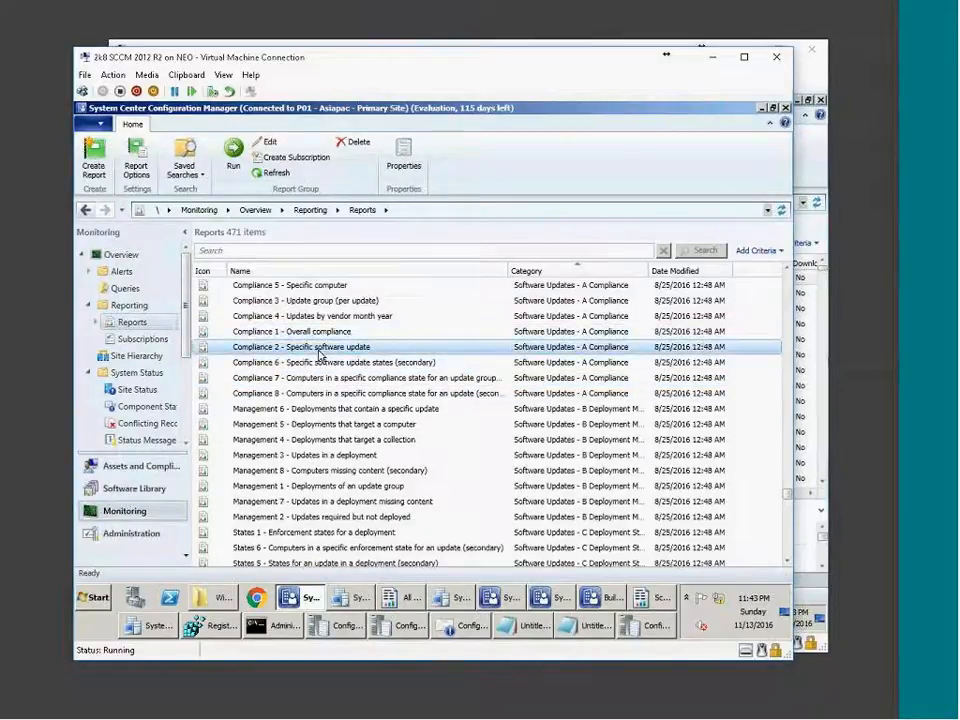
right_click(318, 358)
left_click(335, 365)
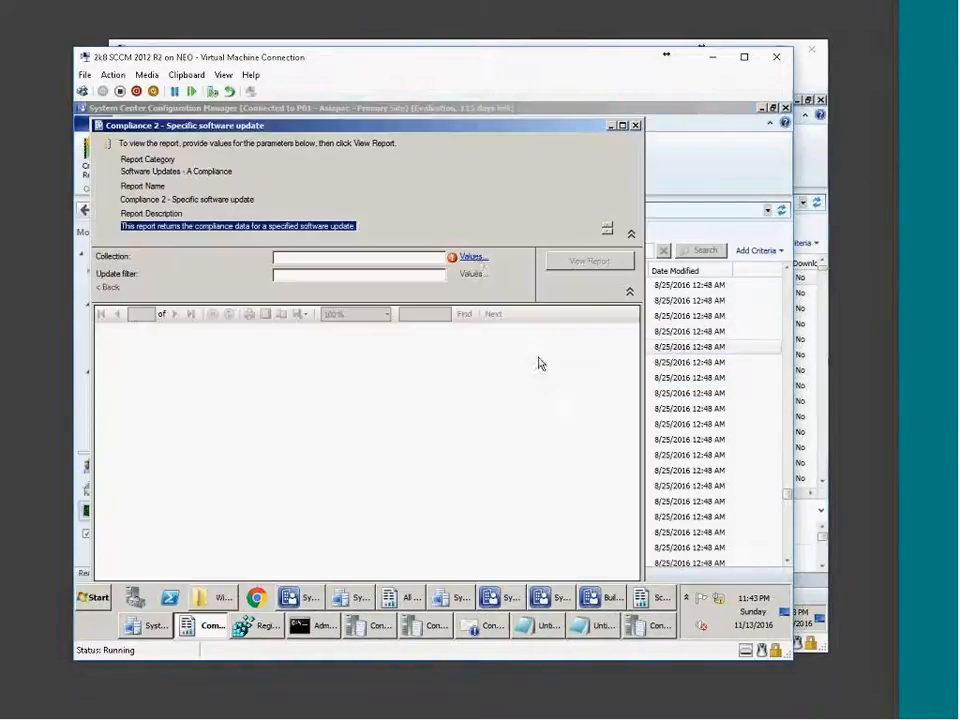
left_click(470, 258)
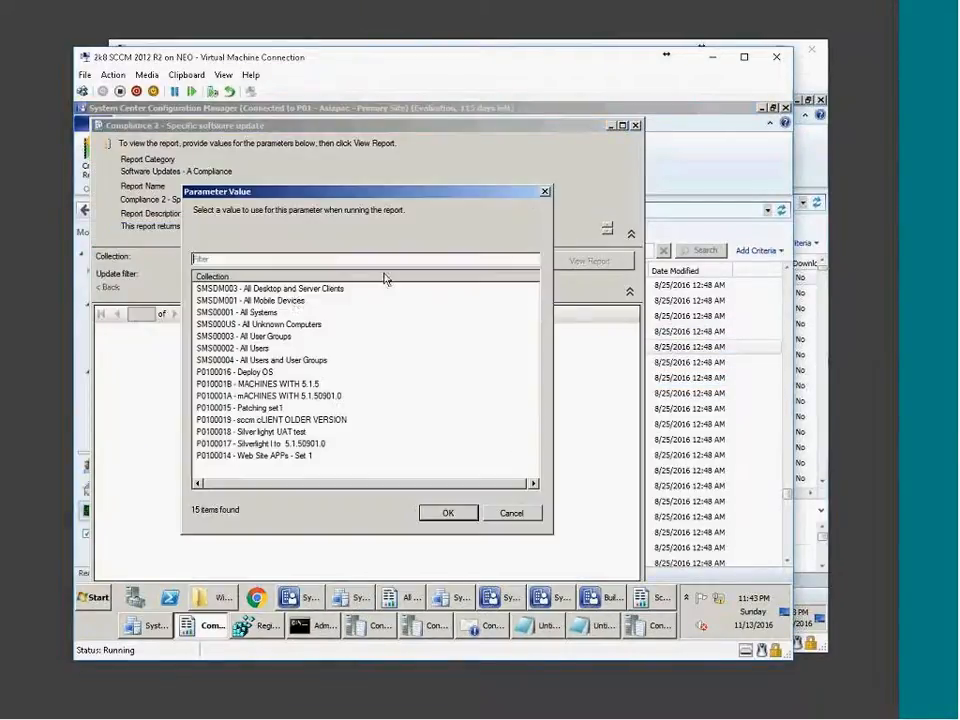
double_click(240, 312)
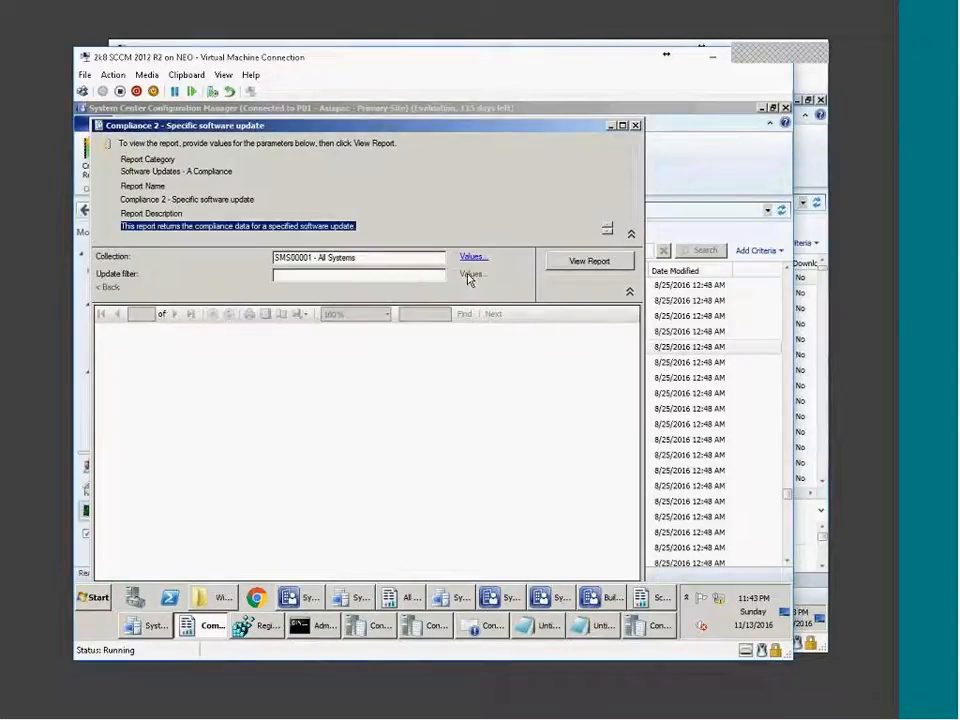
left_click(598, 264)
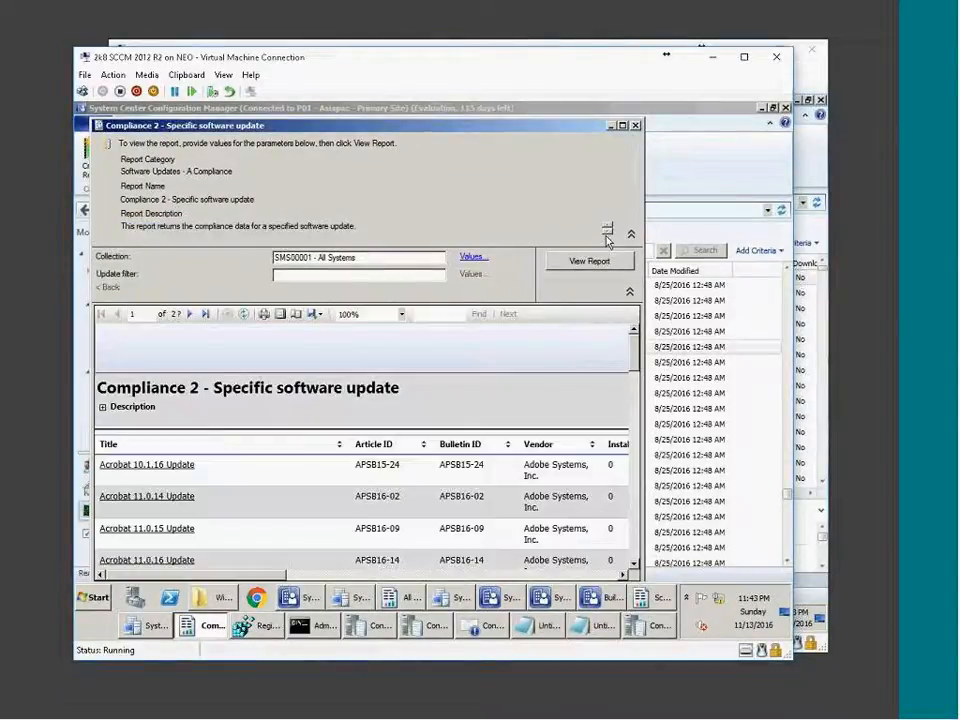
left_click(622, 126)
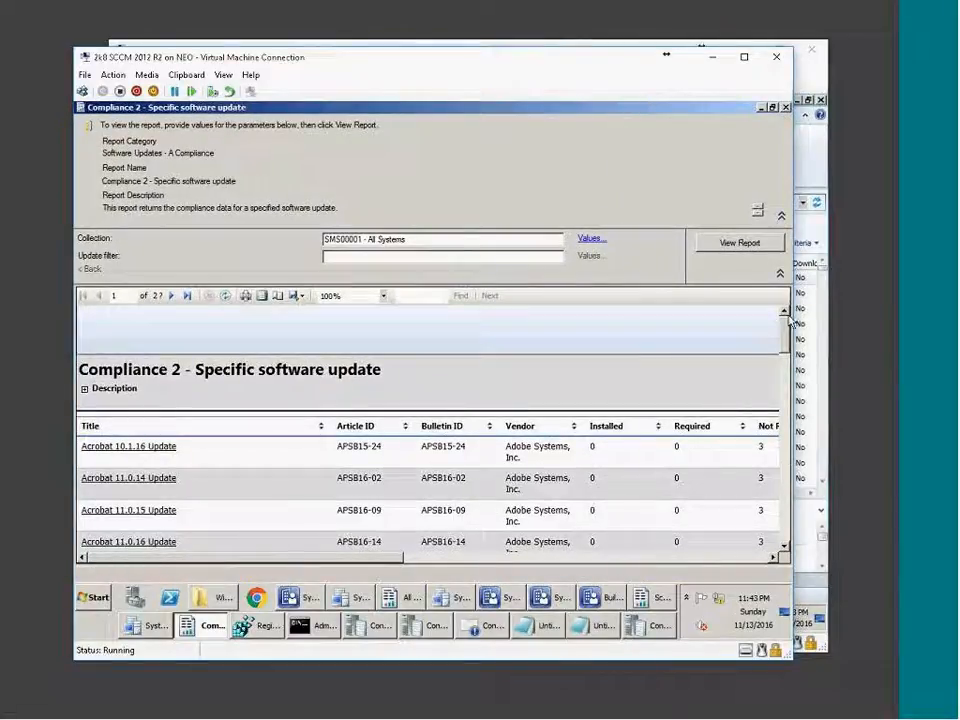
Drill into the November 2016 Server 2008 R2 x64 Security Only update's 'Update is required' computers.
mouse_move(784, 339)
left_mouse_down()
mouse_move(786, 517)
mouse_move(798, 328)
left_mouse_up()
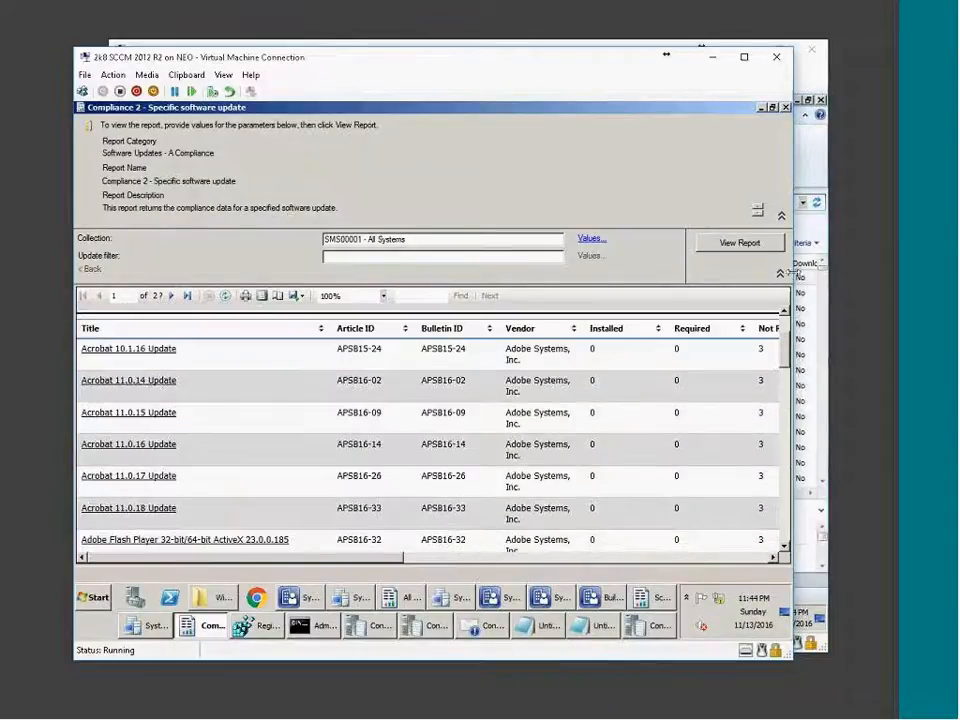
left_click(786, 494)
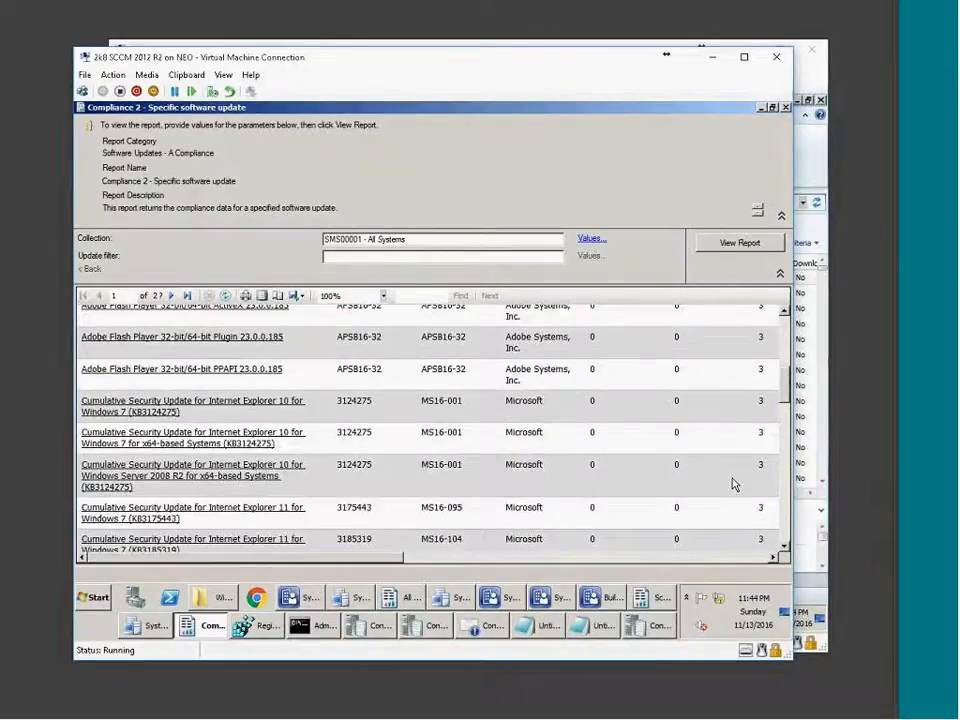
double_click(783, 492)
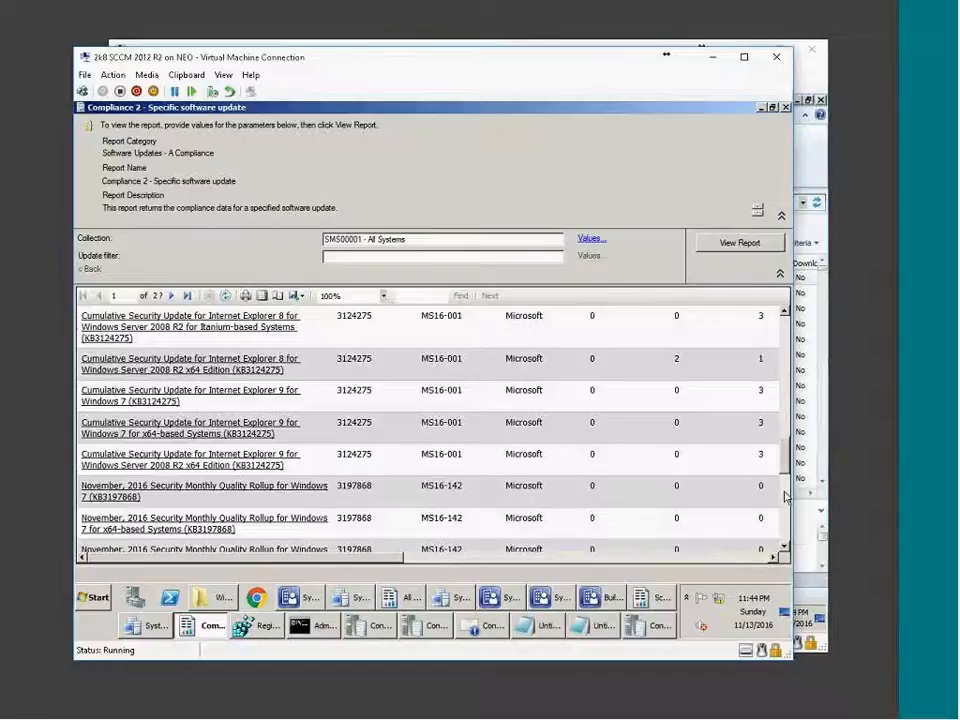
left_click(783, 492)
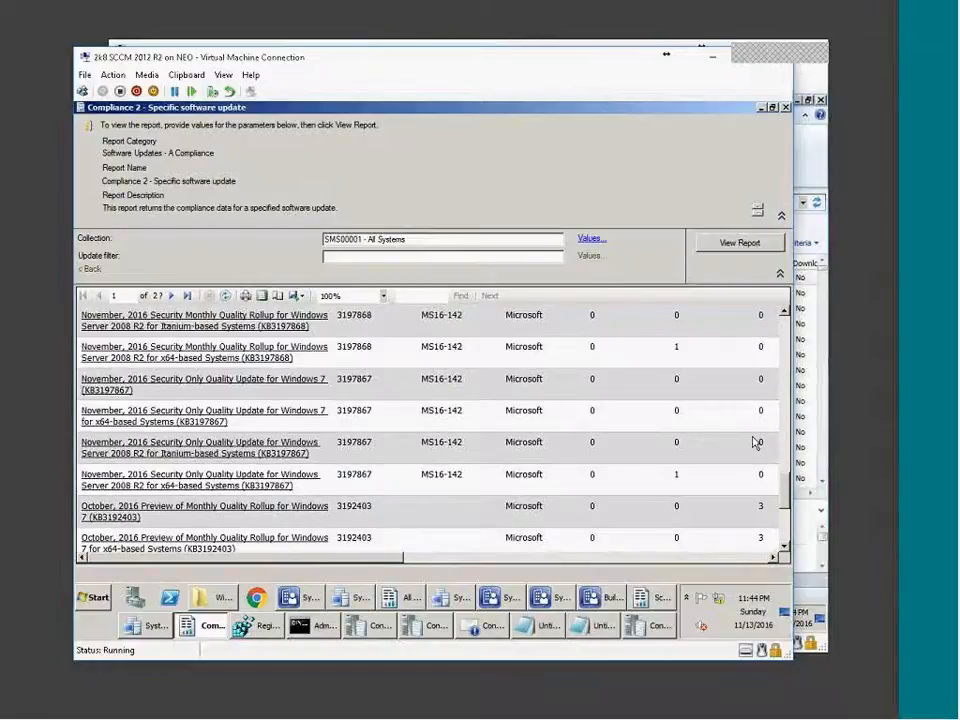
left_click(234, 467)
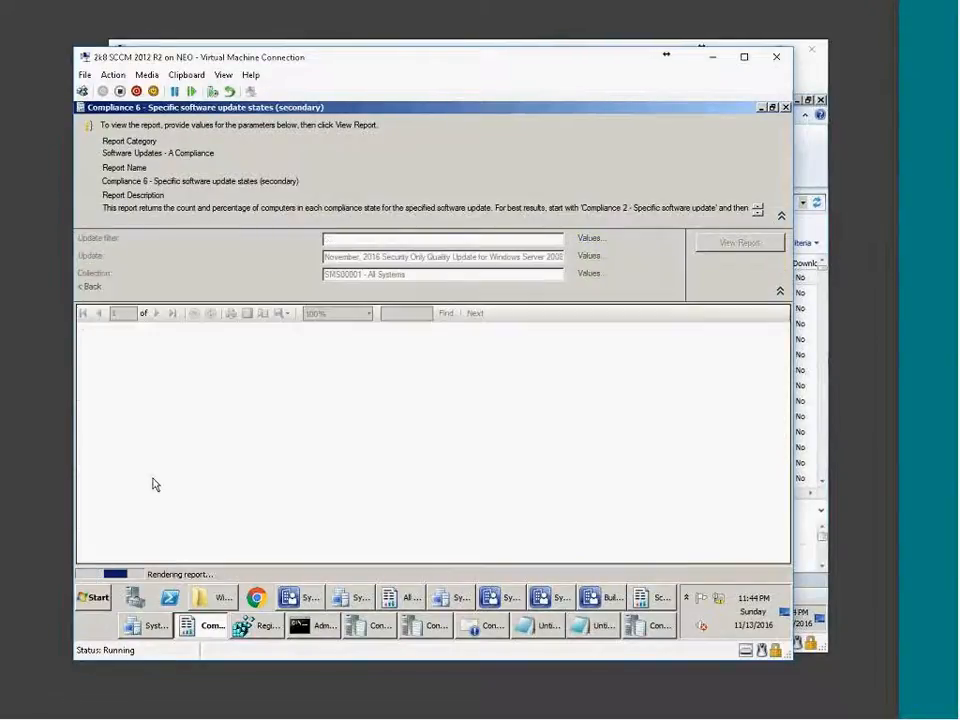
scroll(322, 489, "down", 3)
scroll(323, 489, "down", 1)
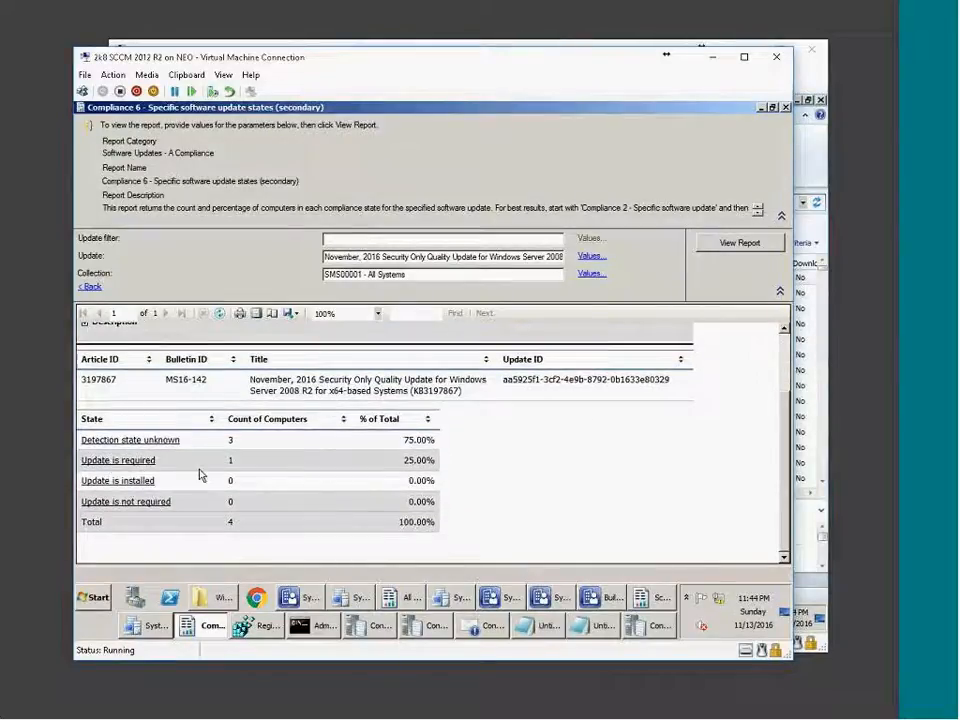
left_click(168, 461)
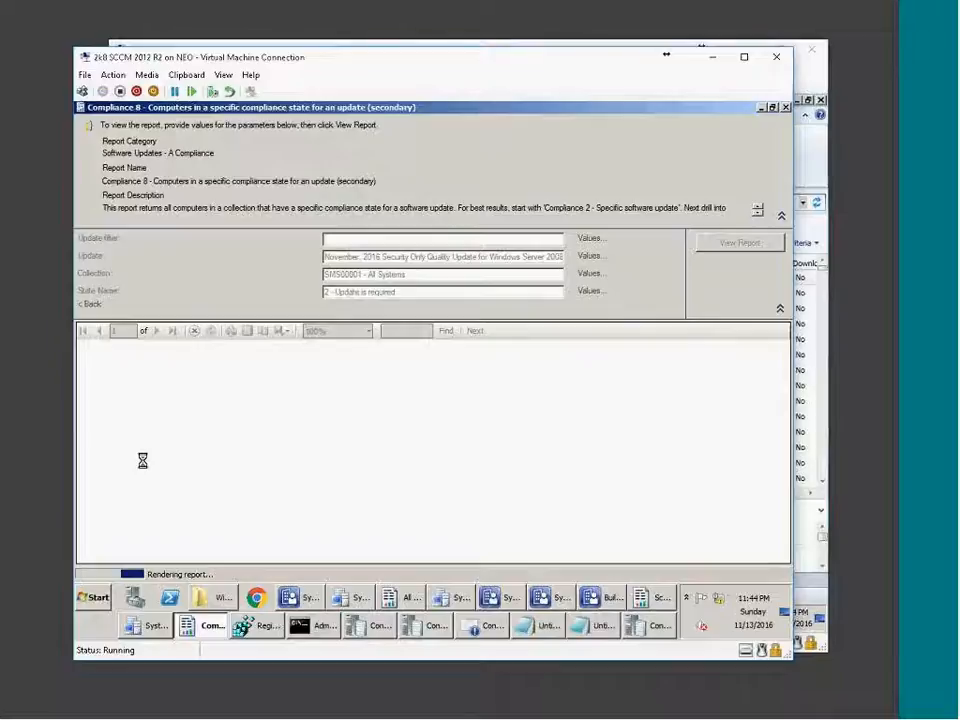
scroll(415, 484, "down", 5)
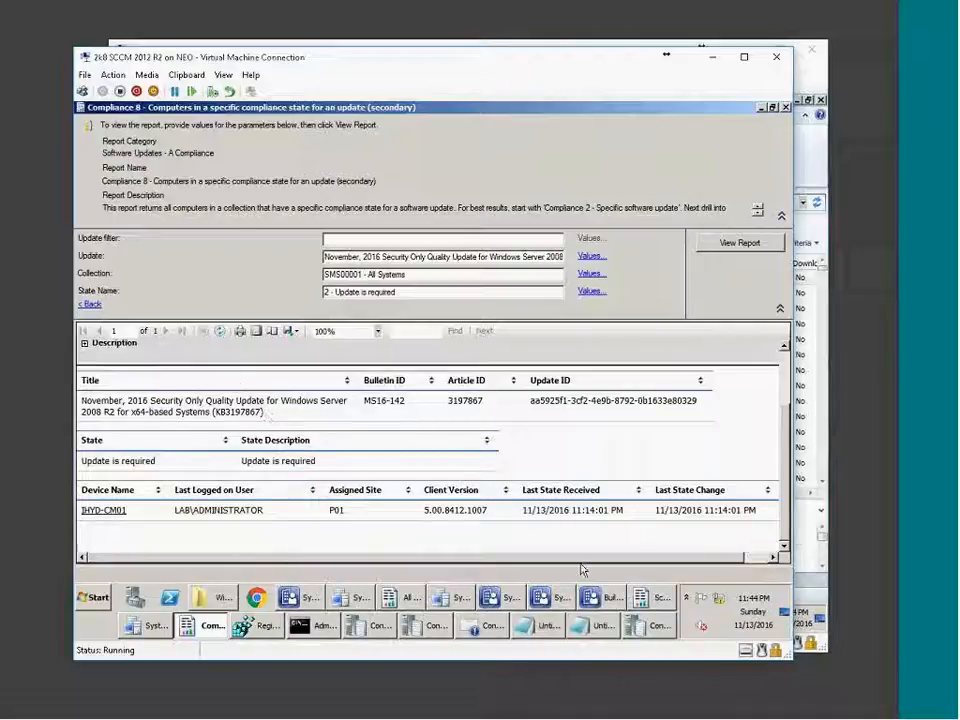
left_click(300, 597)
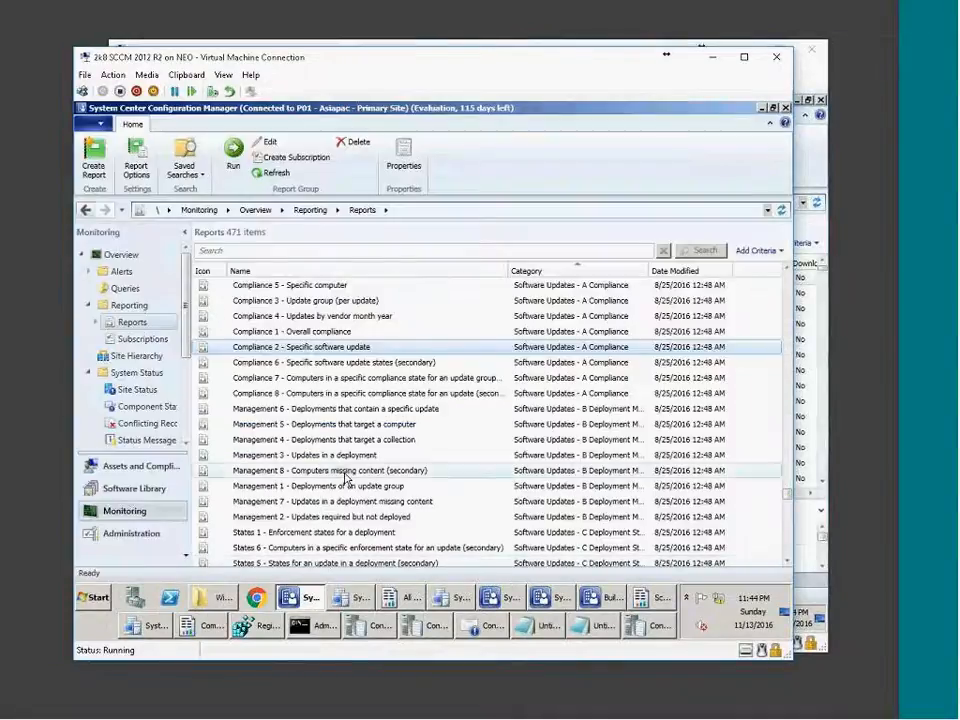
Select the States 1 enforcement states report in the Reports list and run it.
left_click(343, 472)
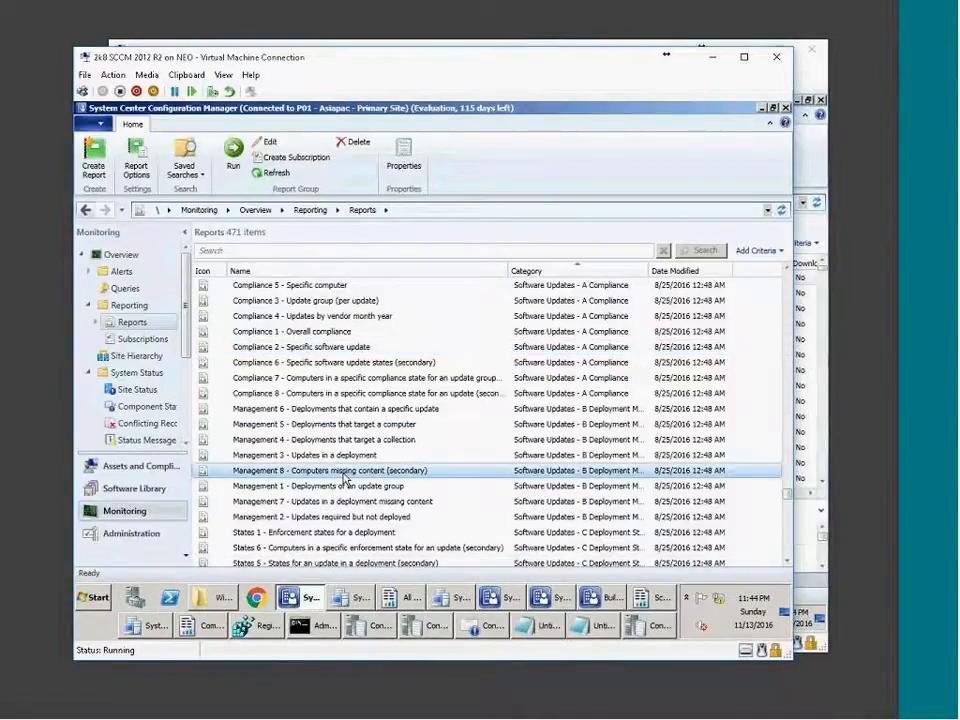
scroll(327, 456, "down", 2)
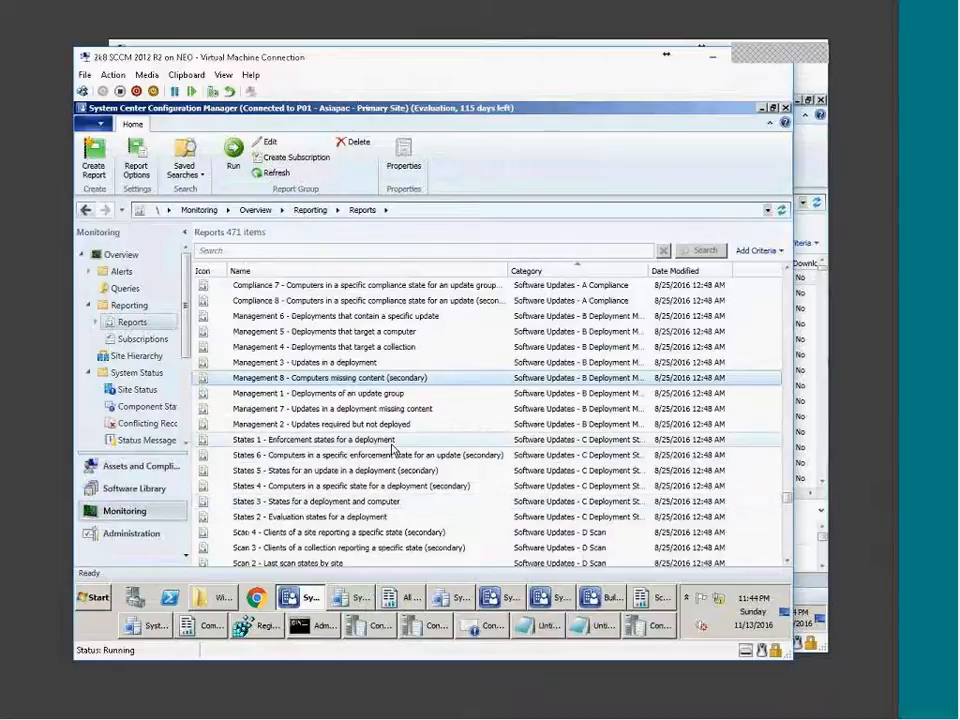
left_click(328, 445)
right_click(330, 453)
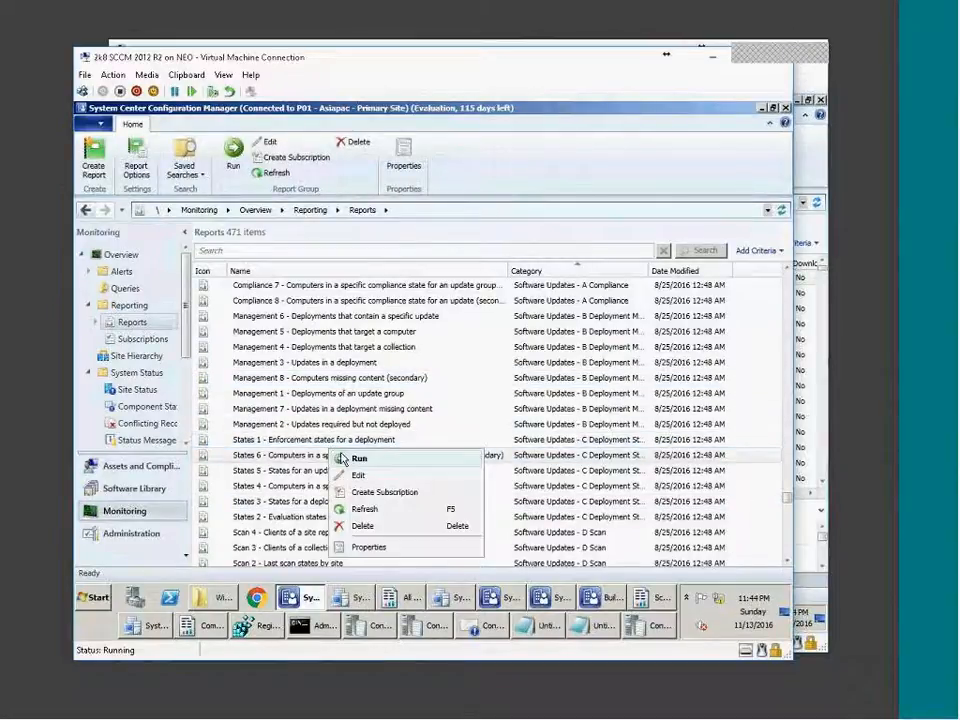
left_click(265, 445)
right_click(265, 445)
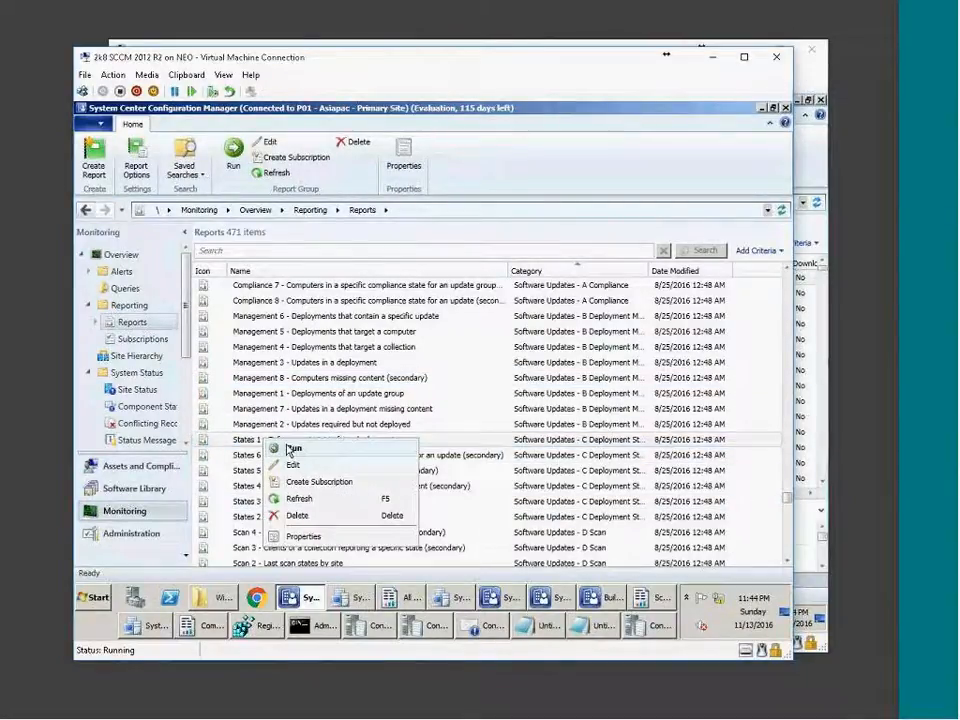
left_click(286, 450)
Report on the AUg 2016 deployment, drill into its Compliant computers, then go back.
left_click(502, 288)
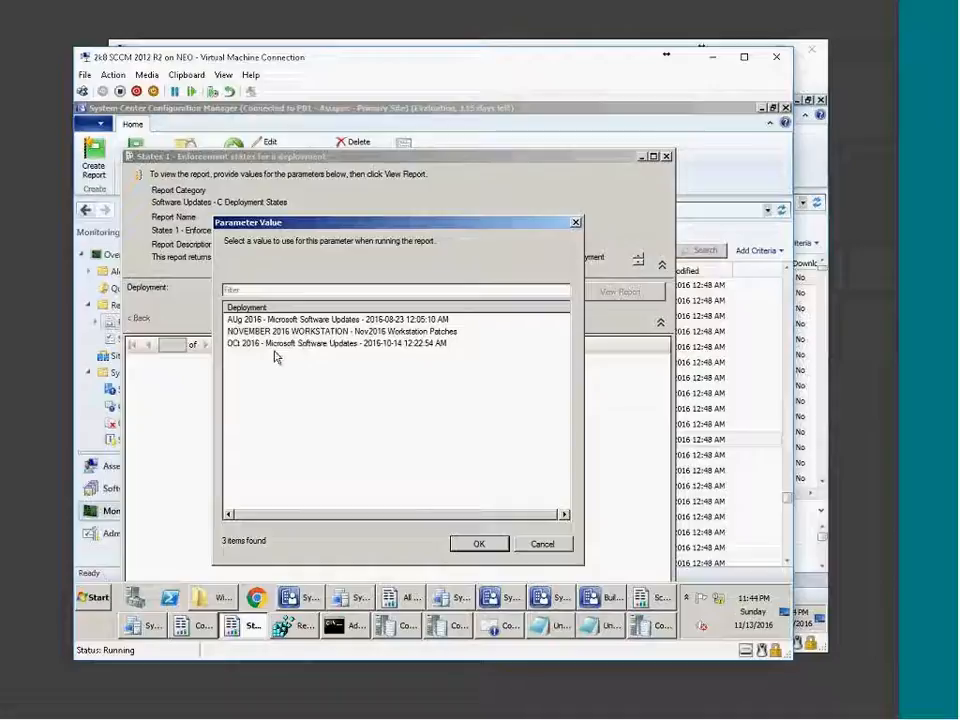
double_click(288, 320)
left_click(613, 292)
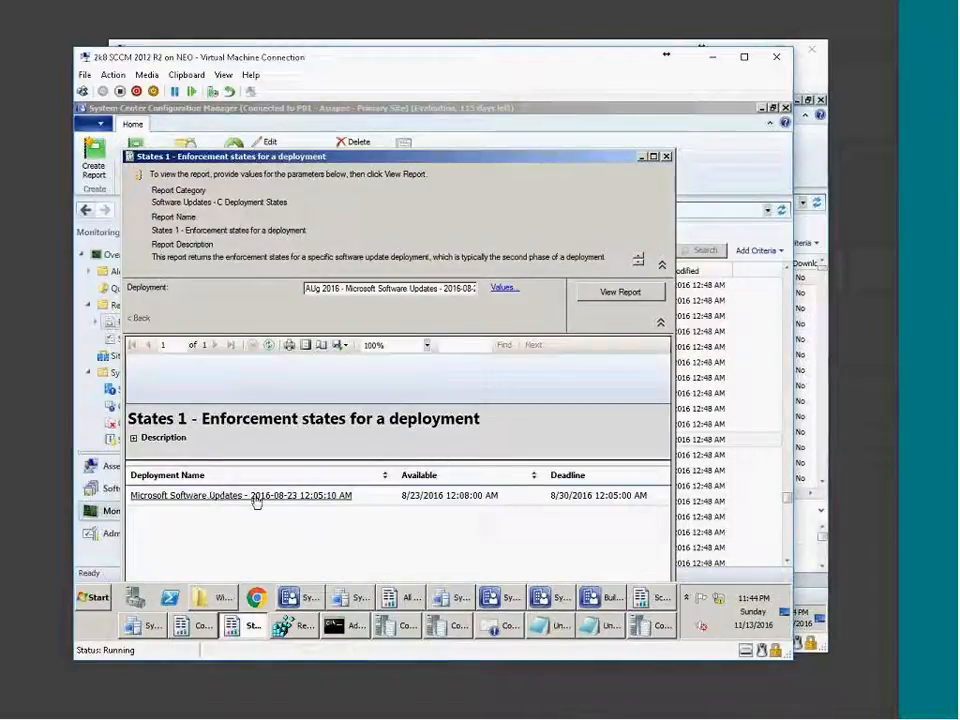
left_click(200, 497)
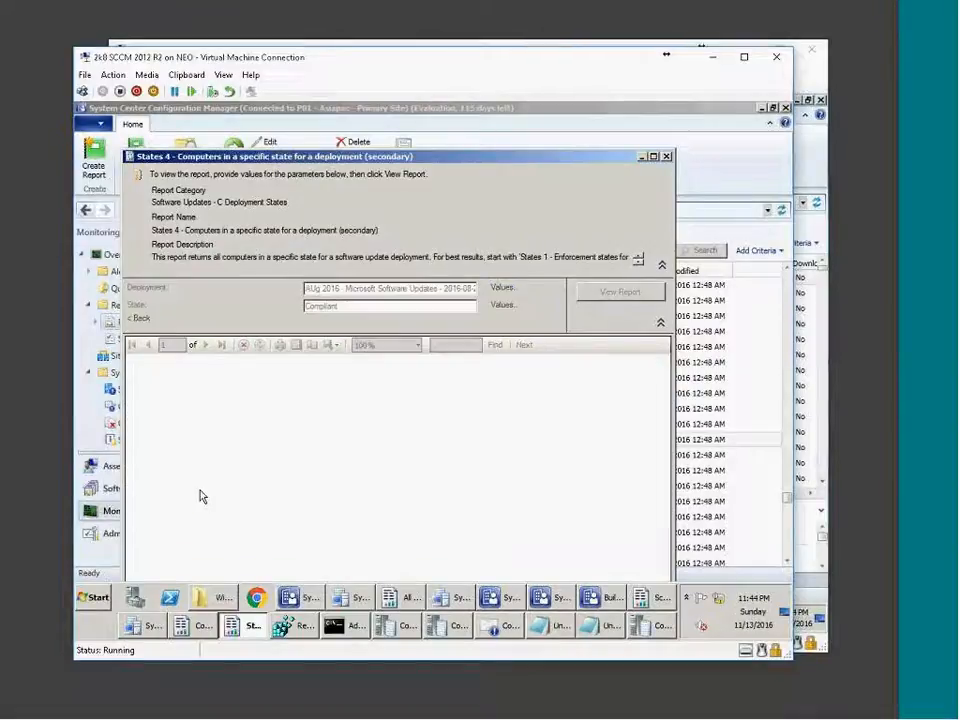
double_click(441, 158)
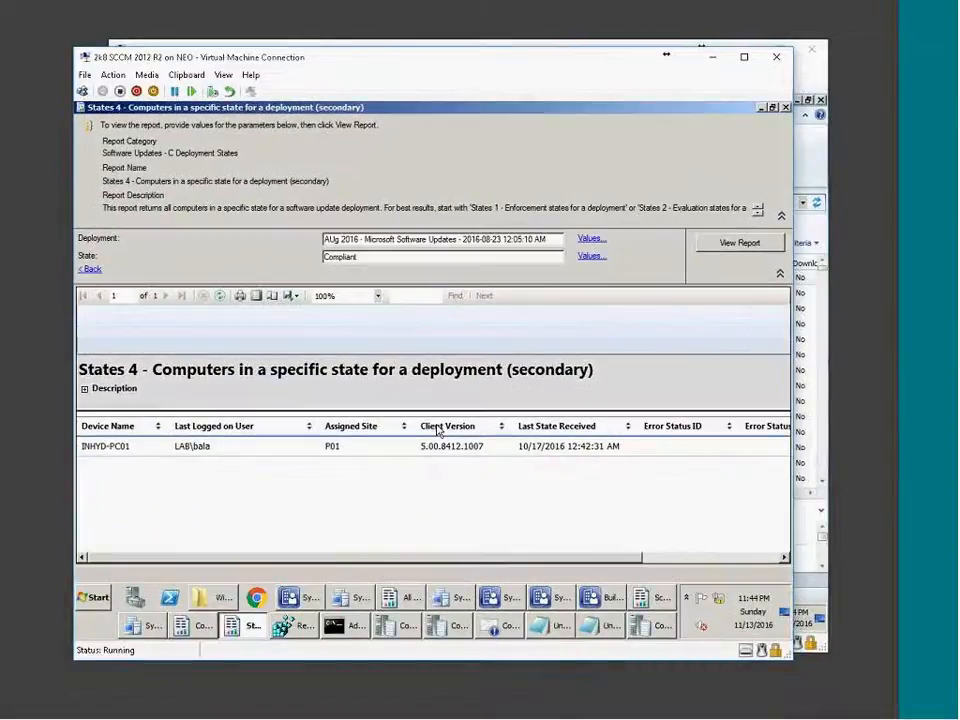
left_click_drag(427, 565, 187, 563)
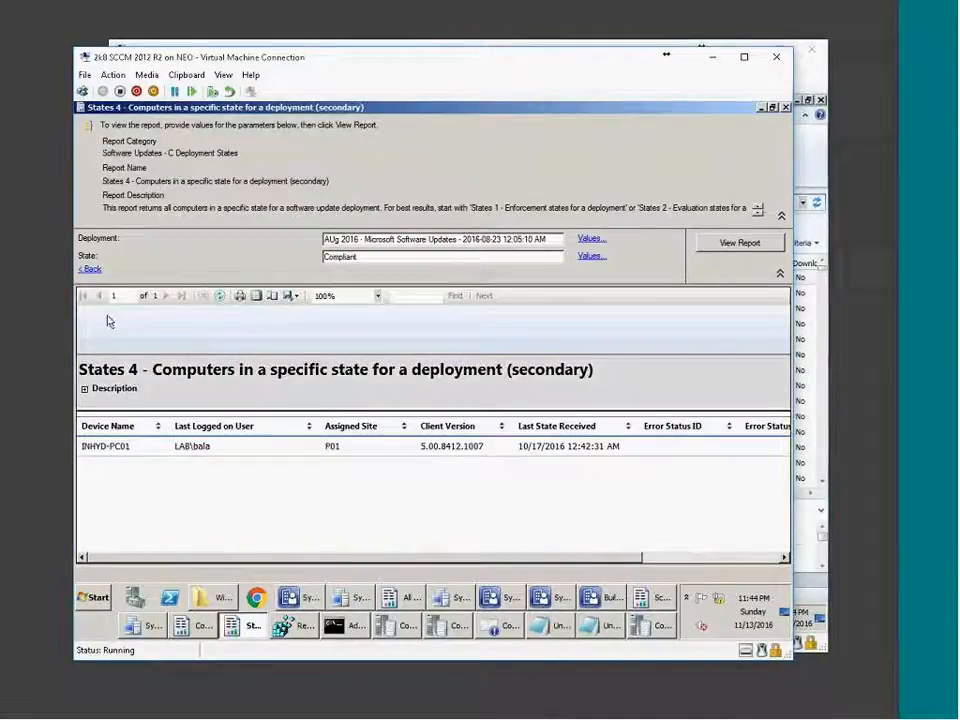
left_click(91, 270)
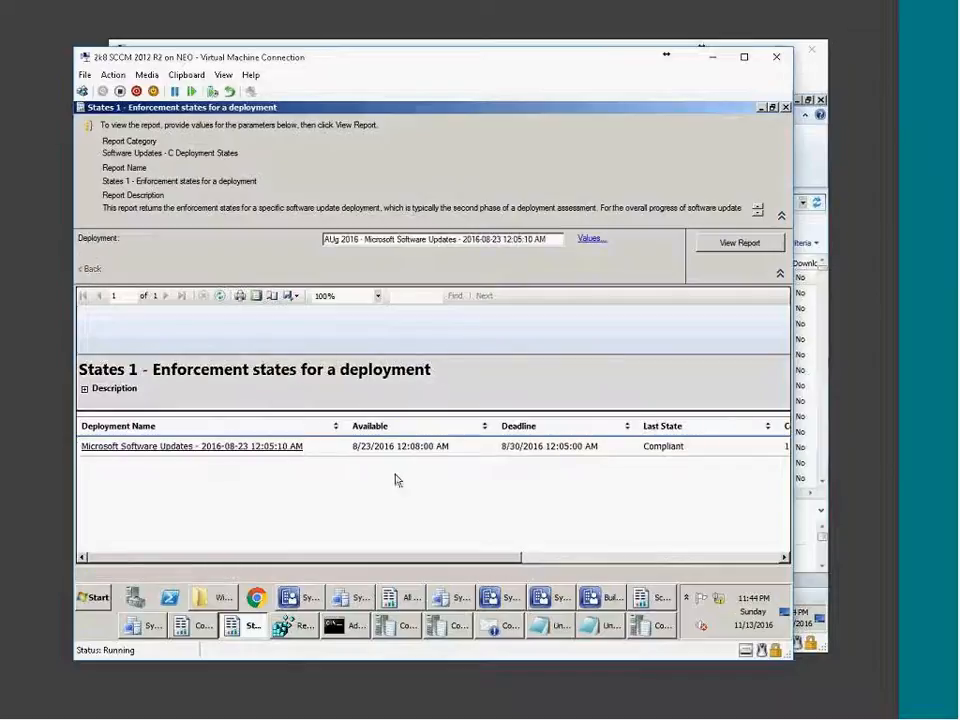
left_click(253, 627)
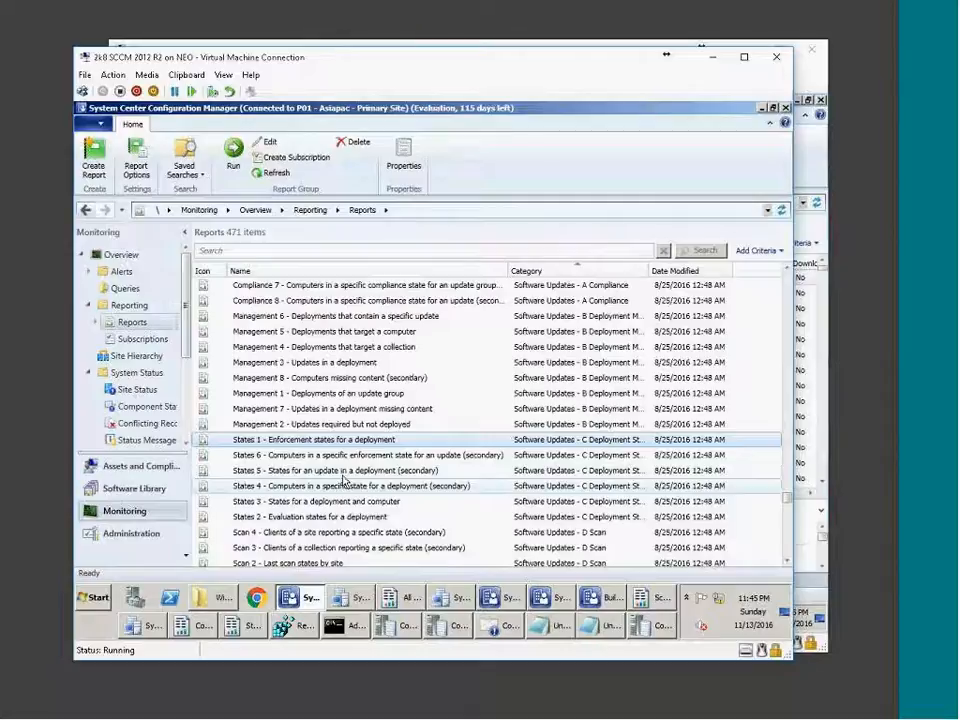
Select and run the States 2 evaluation states report.
left_click(339, 476)
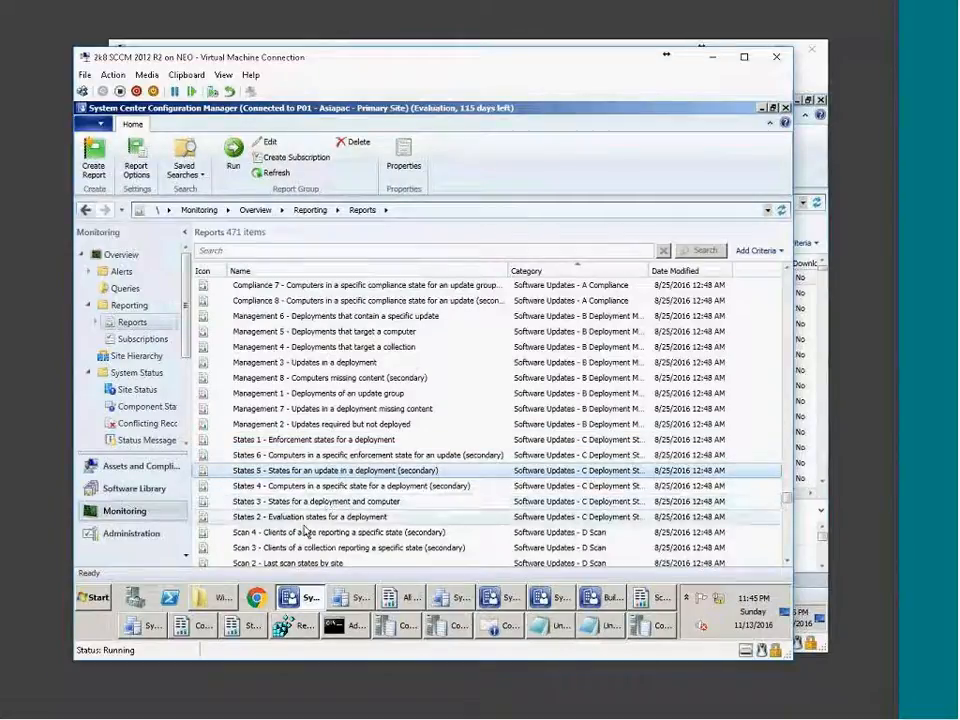
left_click(282, 440)
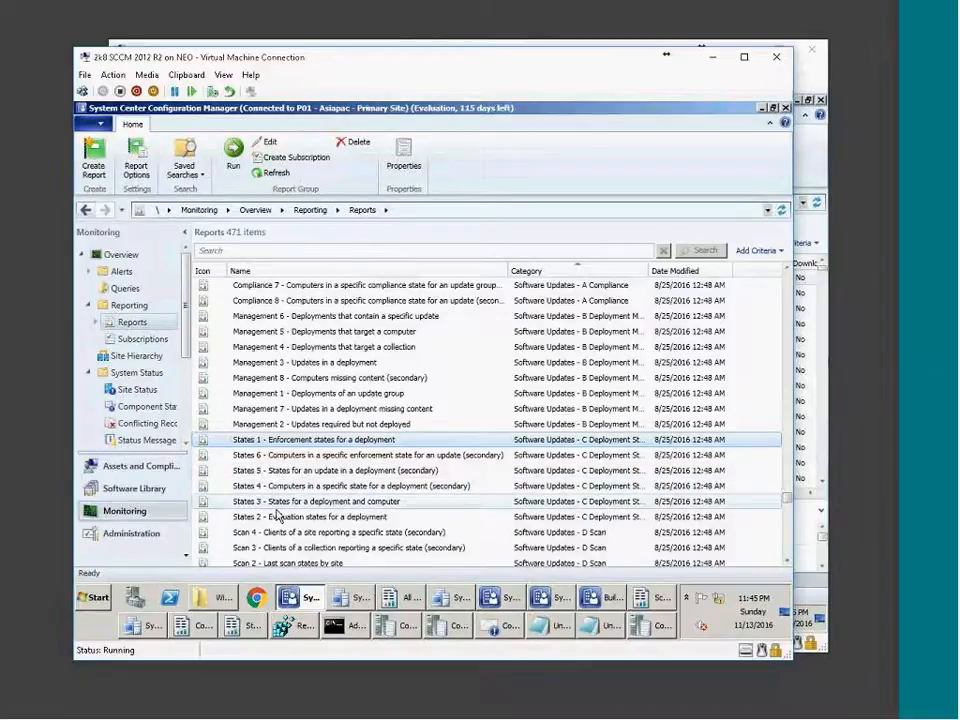
left_click(272, 517)
right_click(272, 517)
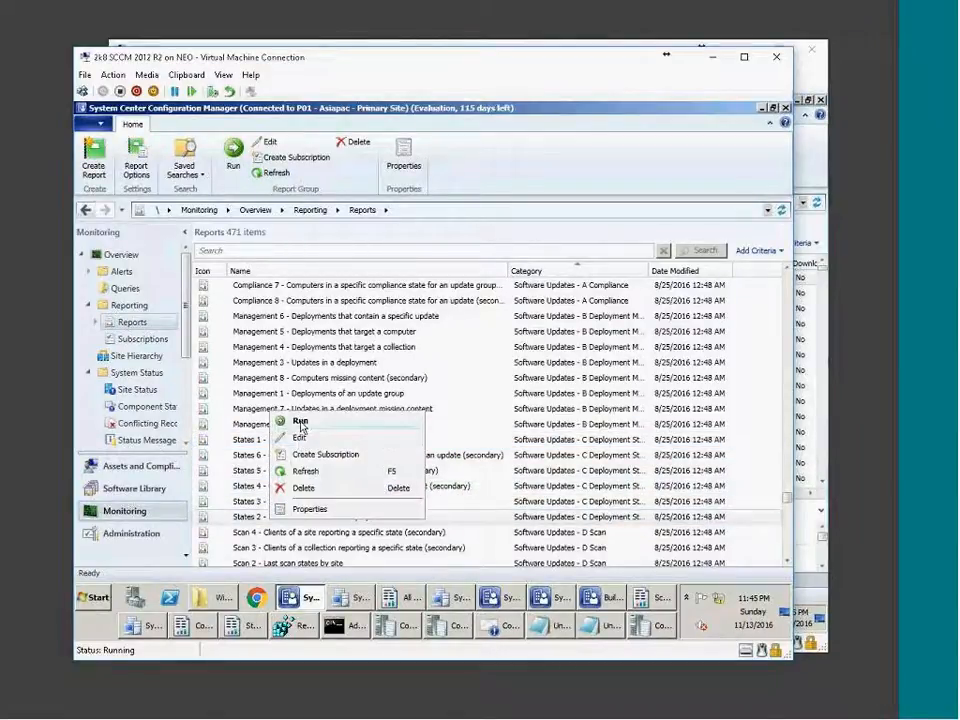
left_click(299, 425)
Generate the States 2 report for the OCt 2016 deployment and list computers where evaluation succeeded.
left_click(535, 297)
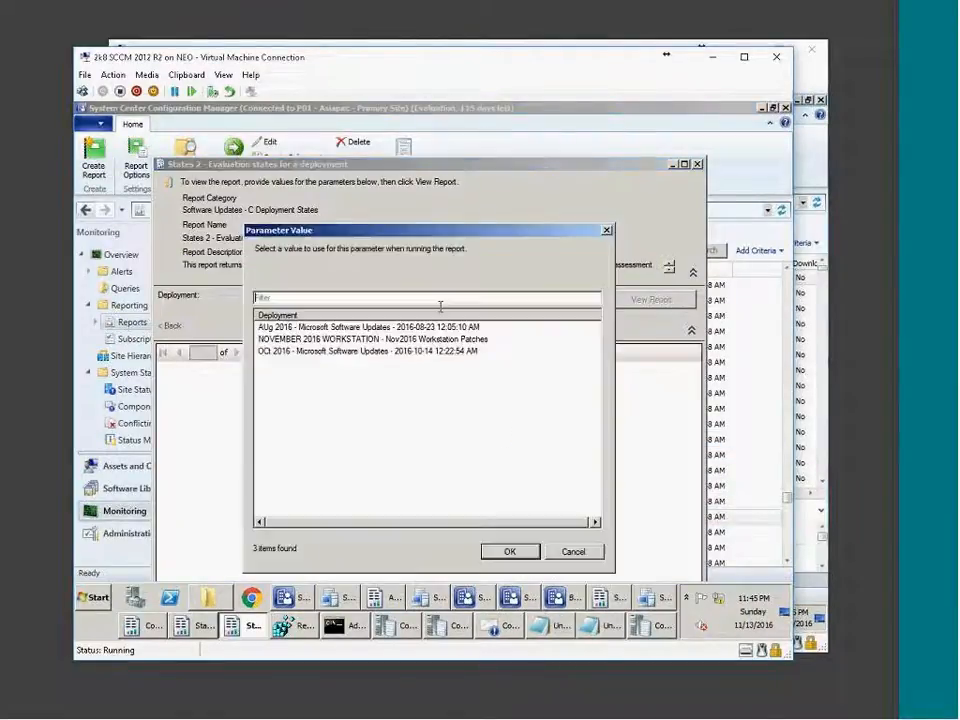
left_click(310, 342)
double_click(310, 352)
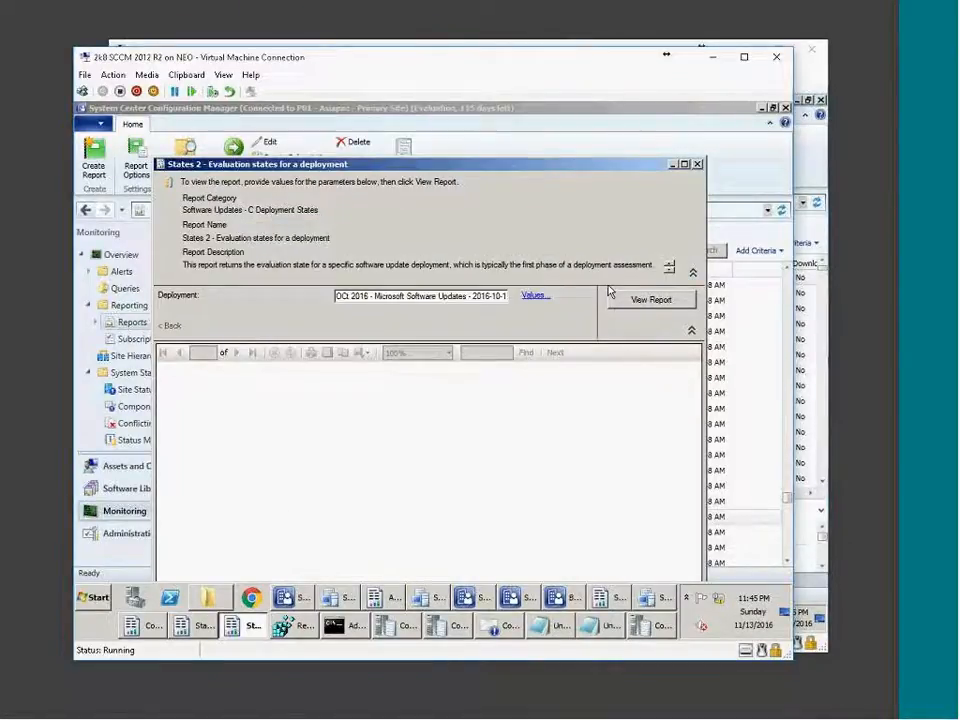
left_click(640, 301)
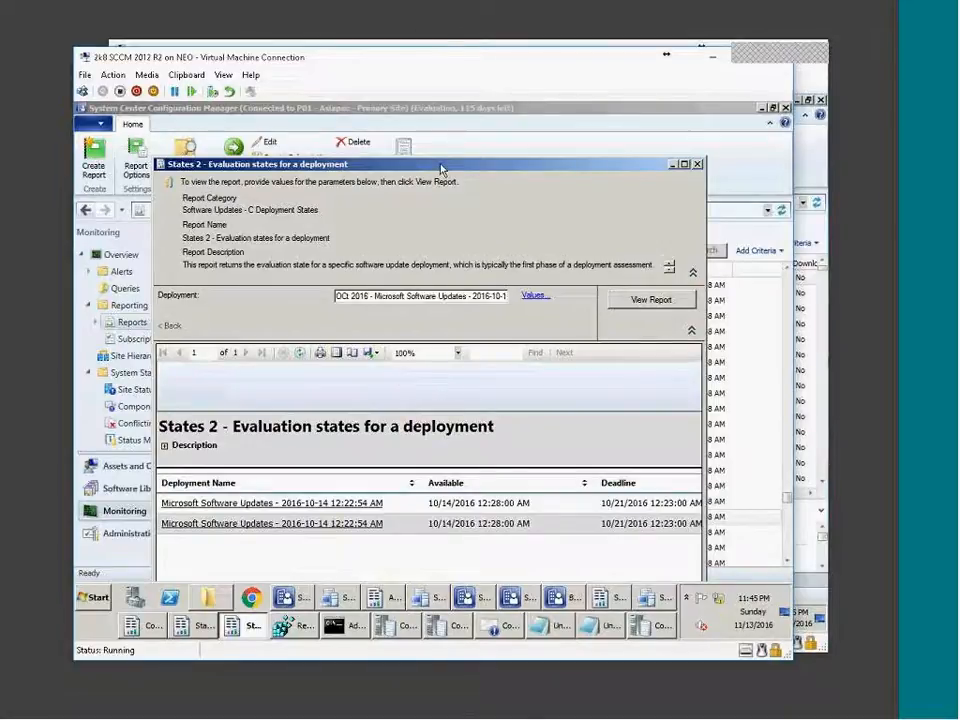
double_click(440, 164)
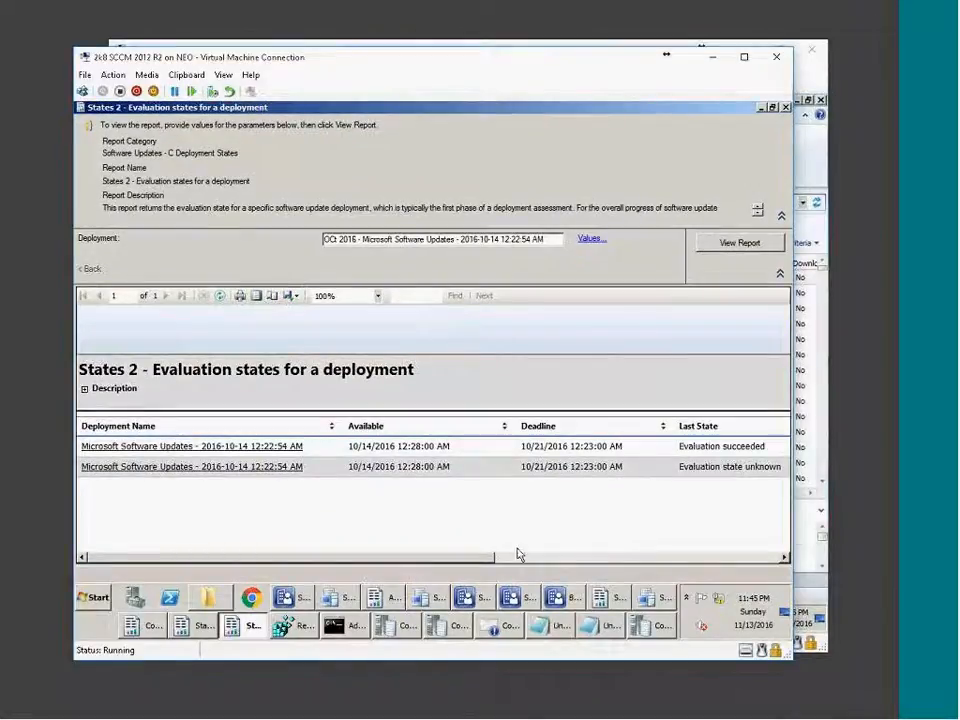
left_click_drag(514, 557, 648, 558)
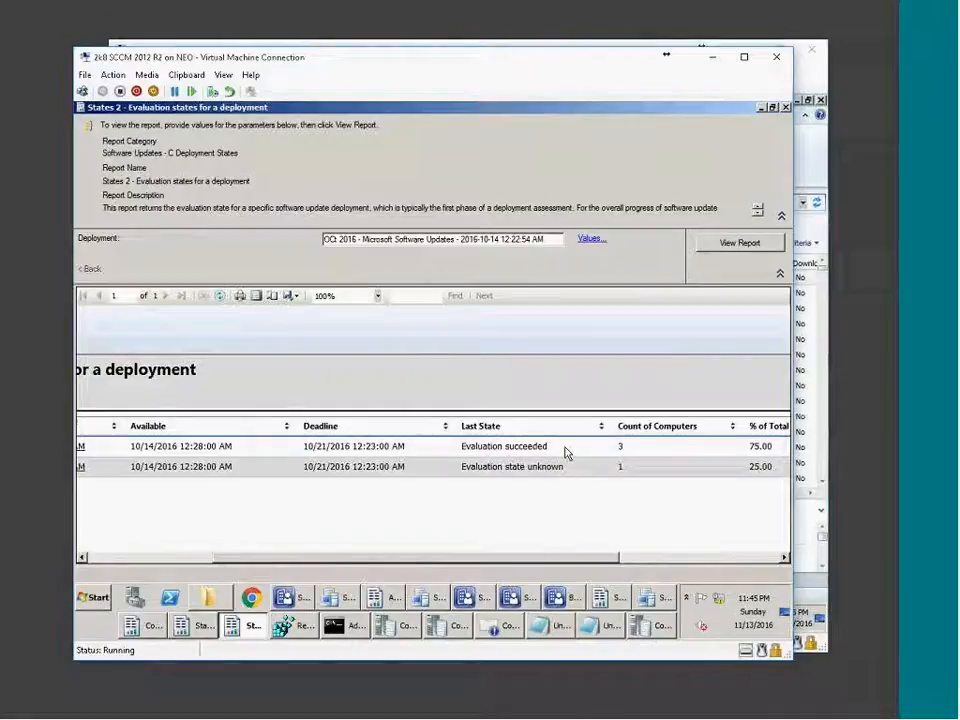
left_click_drag(540, 559, 251, 560)
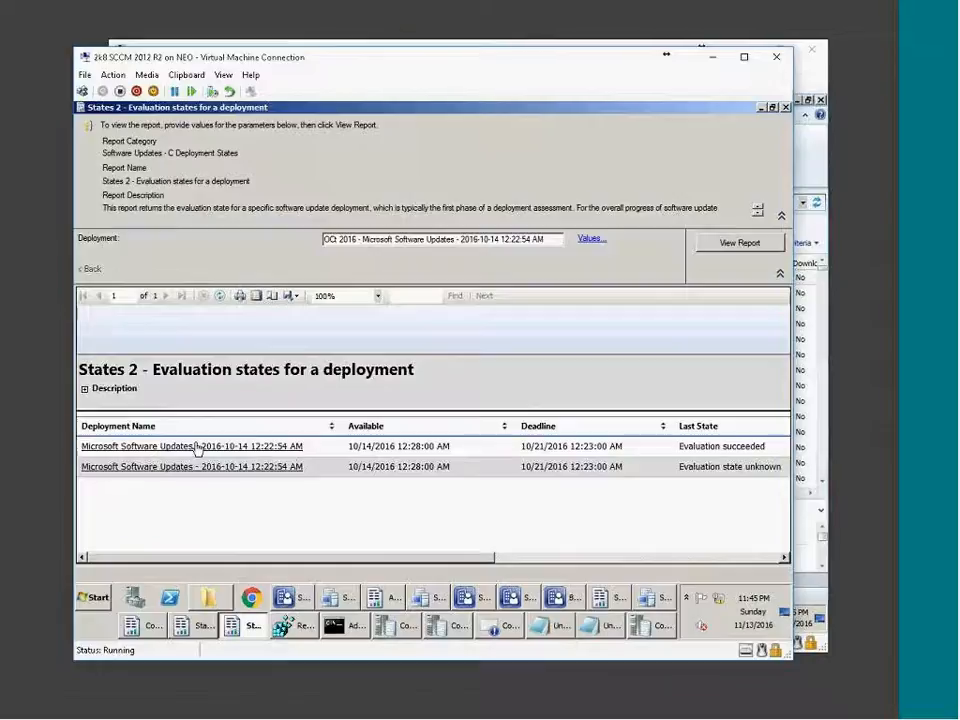
left_click(198, 447)
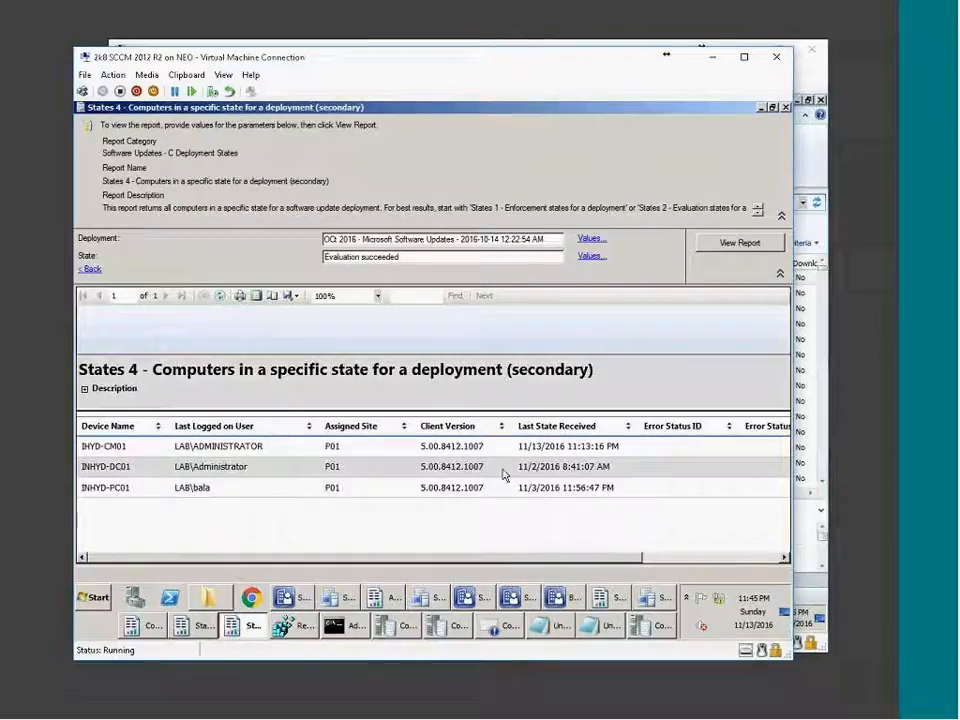
Rerun the States 1 enforcement report for the Oct 2016 software updates deployment.
left_click(200, 625)
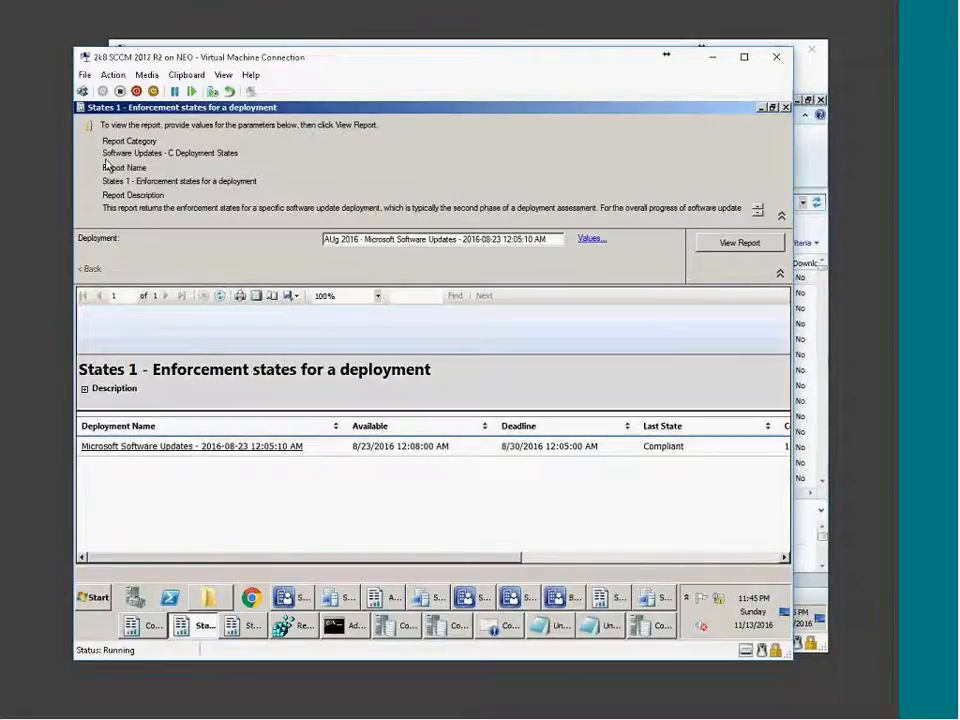
left_click(591, 242)
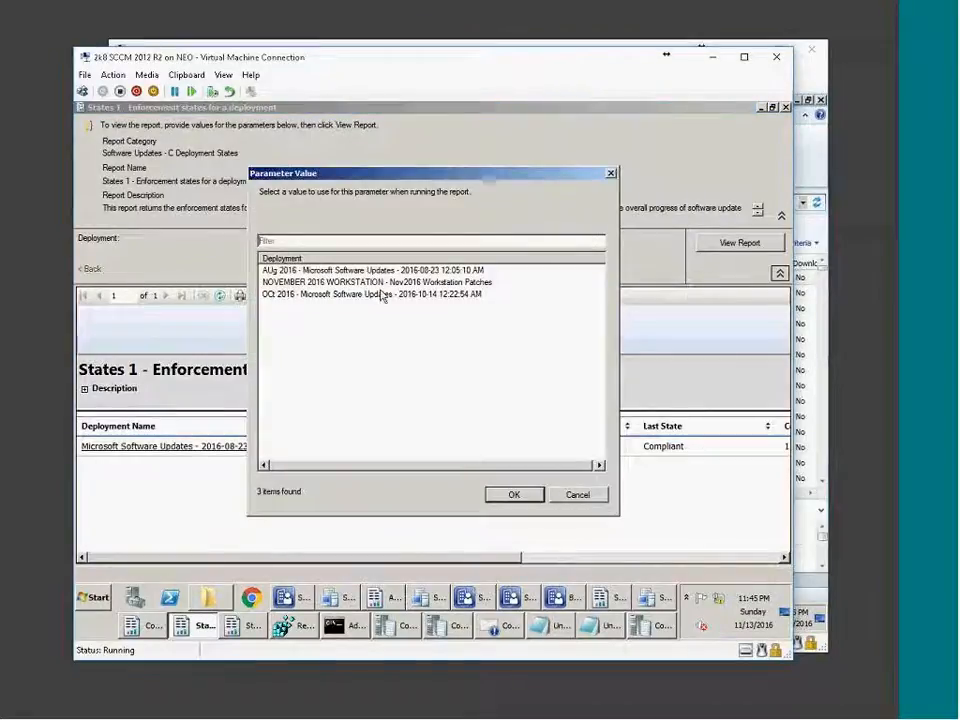
left_click(318, 295)
double_click(318, 295)
left_click(740, 243)
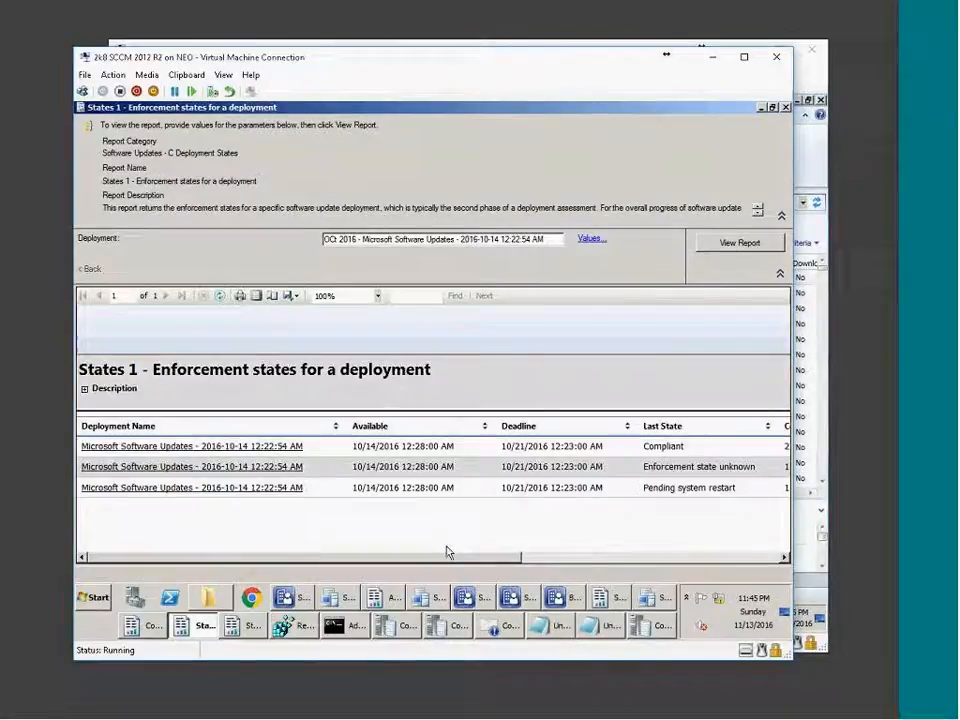
Read the Count of Computers for each enforcement state, then return to the Configuration Manager console.
left_click_drag(465, 560, 531, 561)
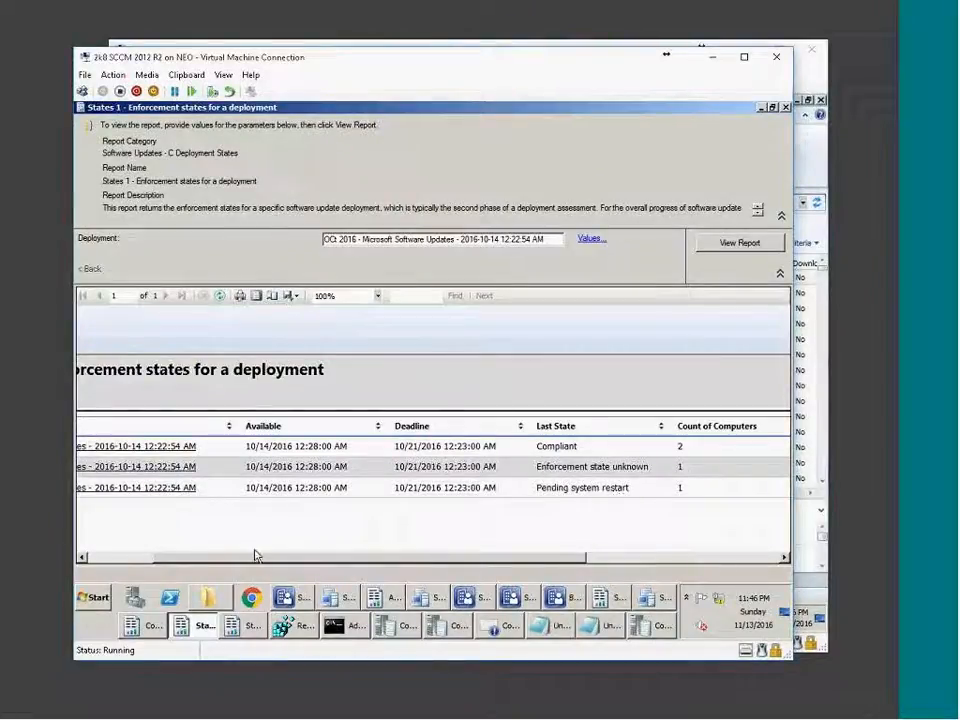
left_click(127, 560)
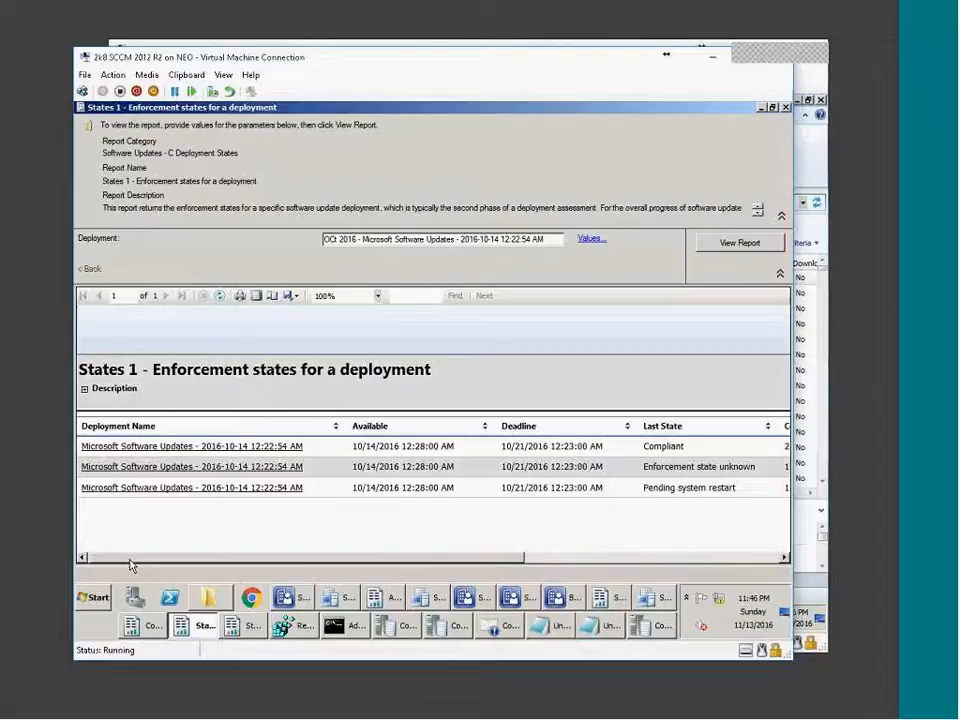
left_click_drag(130, 560, 134, 559)
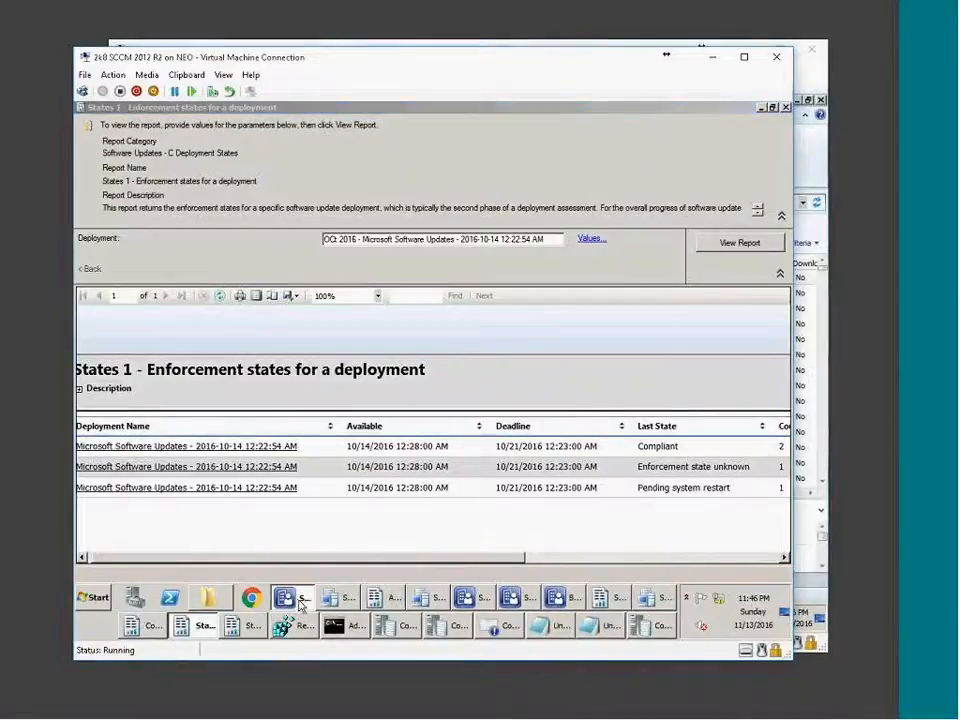
left_click(302, 604)
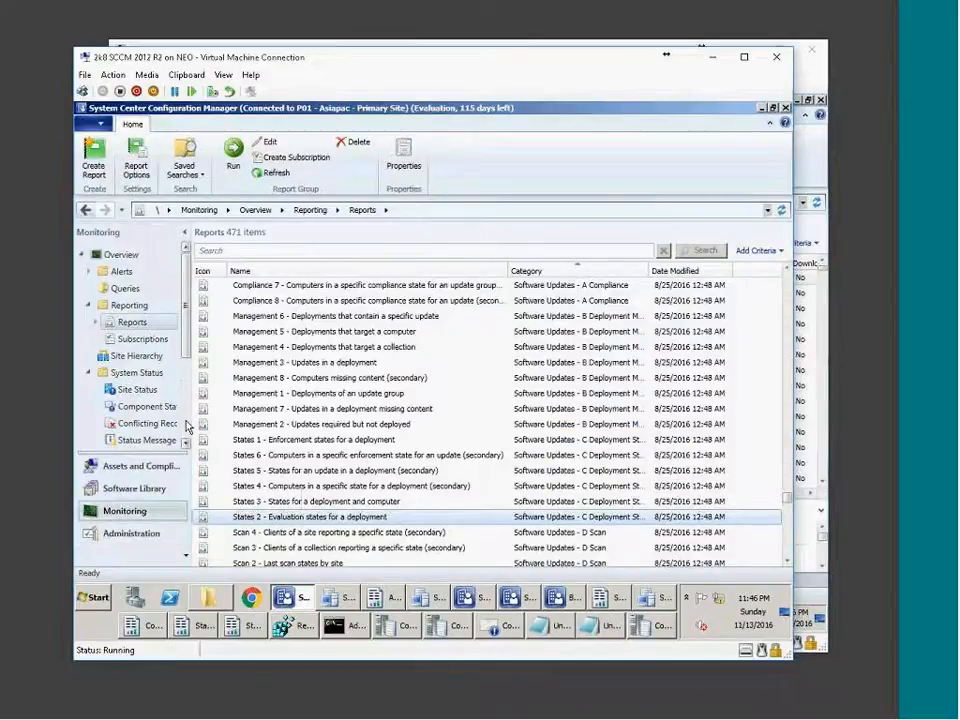
Review Default Client Settings' Client Policy, Computer Agent and Computer Restart (90-minute notification) pages, then cancel.
scroll(140, 400, "down", 3)
left_click(140, 533)
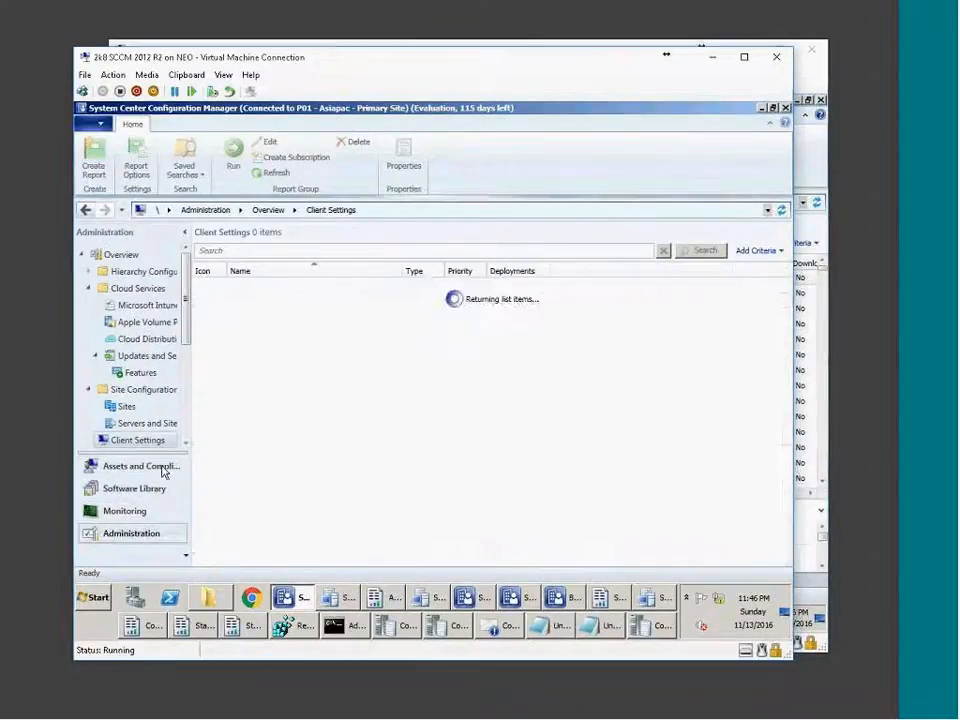
left_click(270, 289)
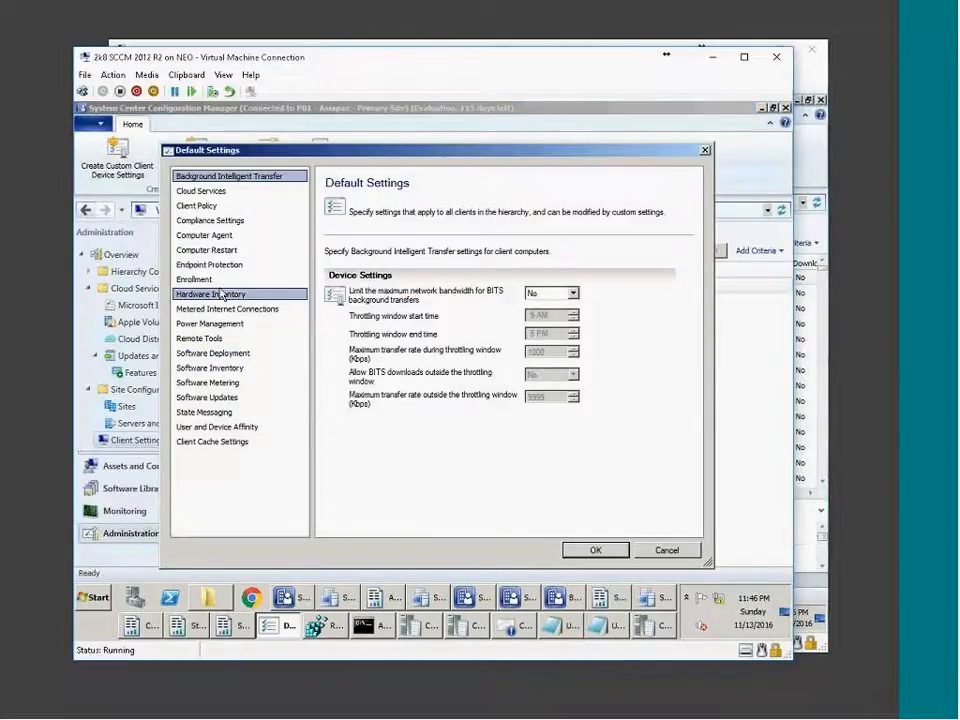
left_click(203, 207)
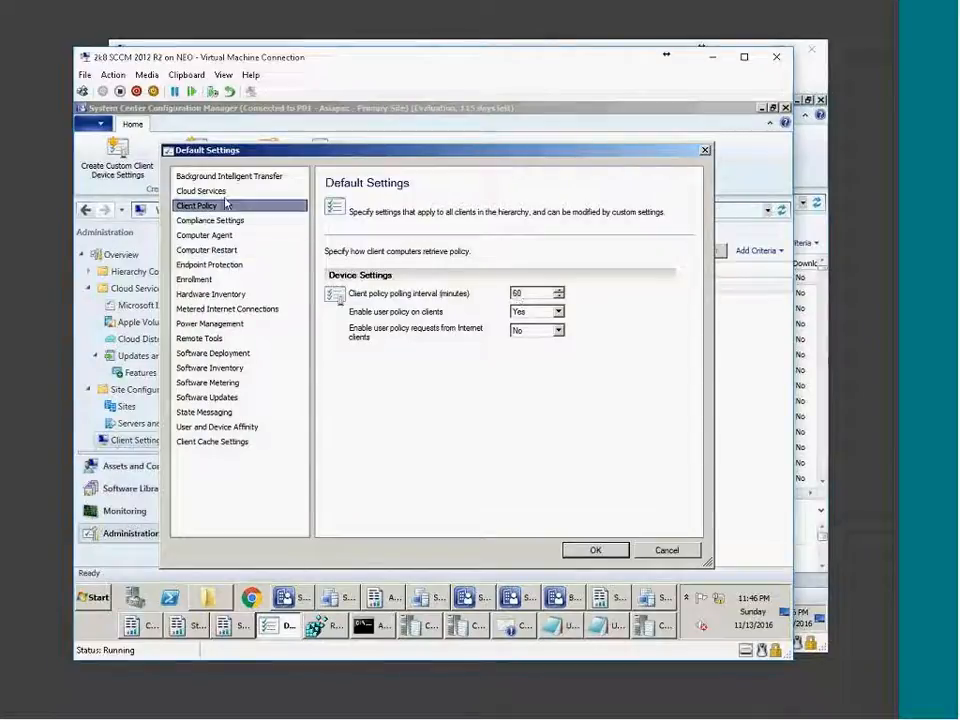
left_click(212, 236)
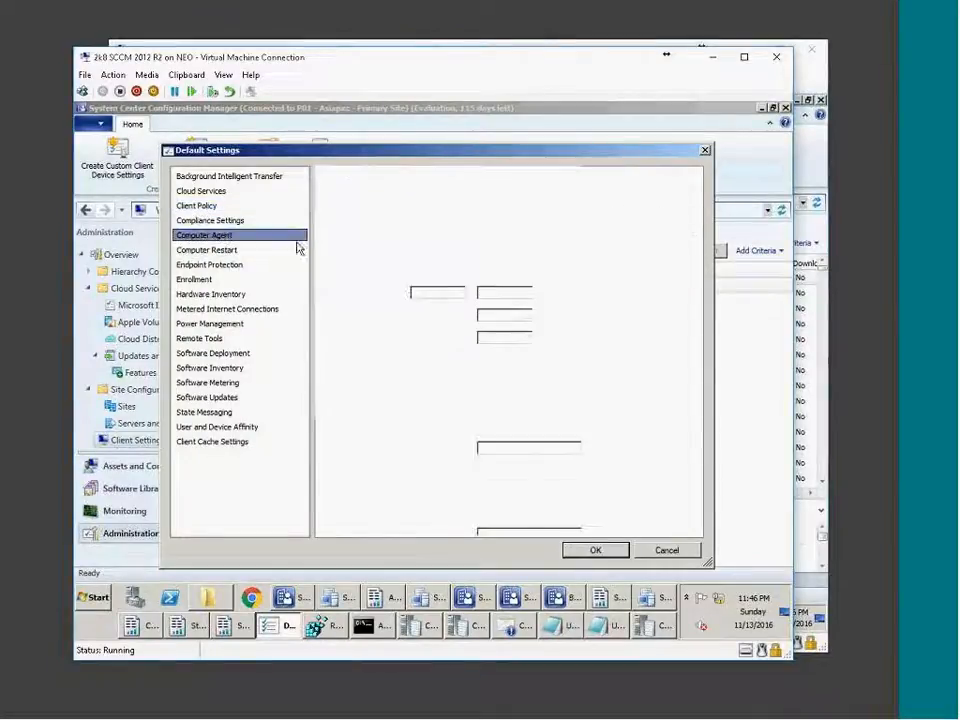
left_click(222, 250)
double_click(532, 292)
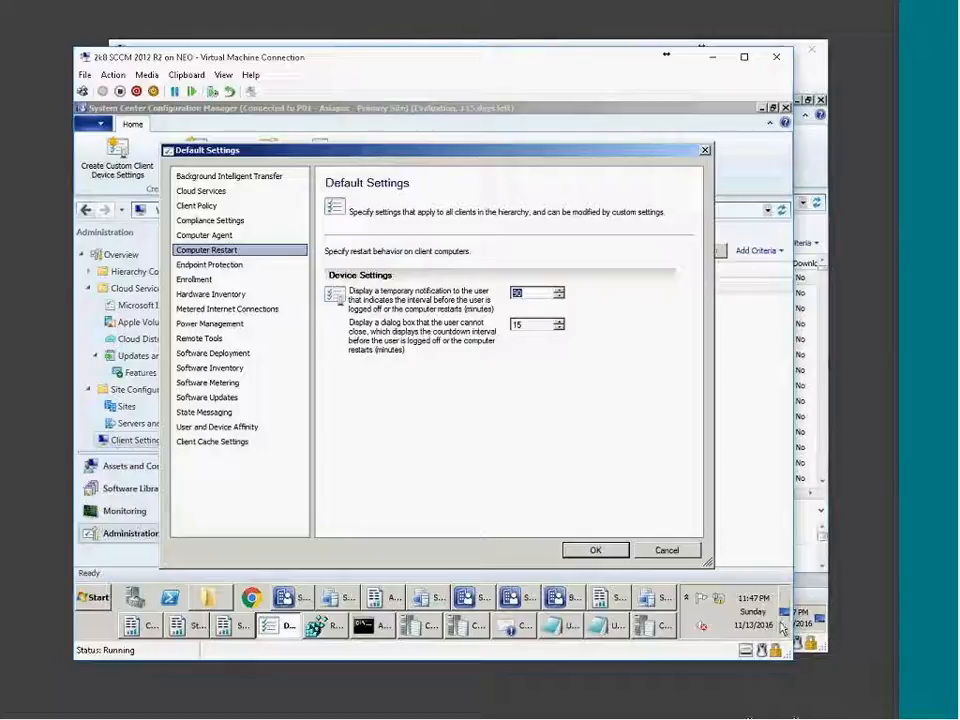
left_click(533, 293)
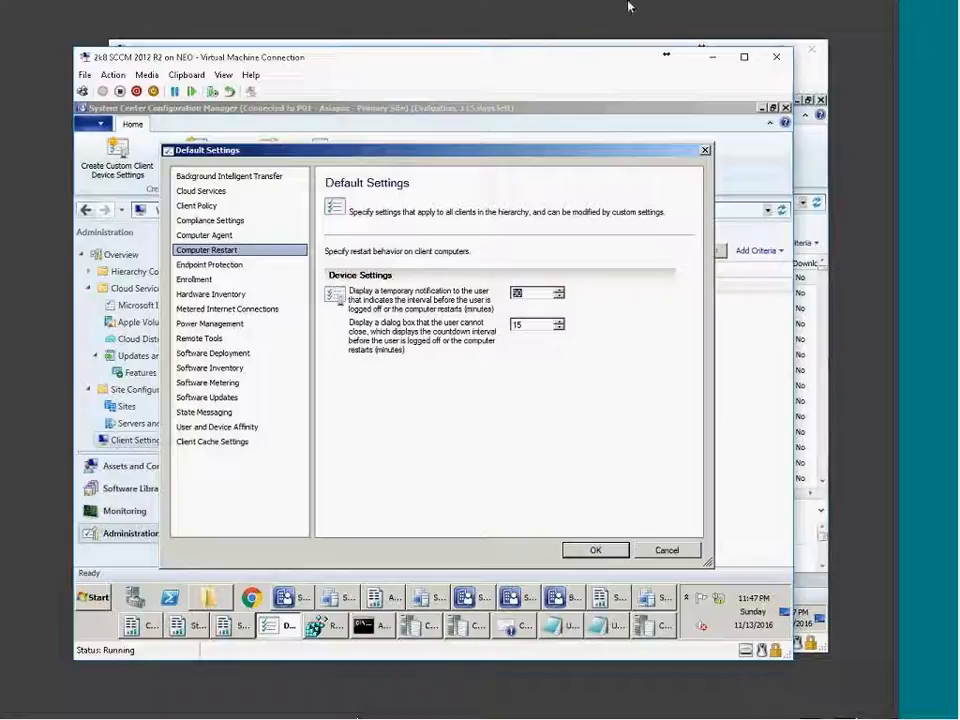
left_click(667, 551)
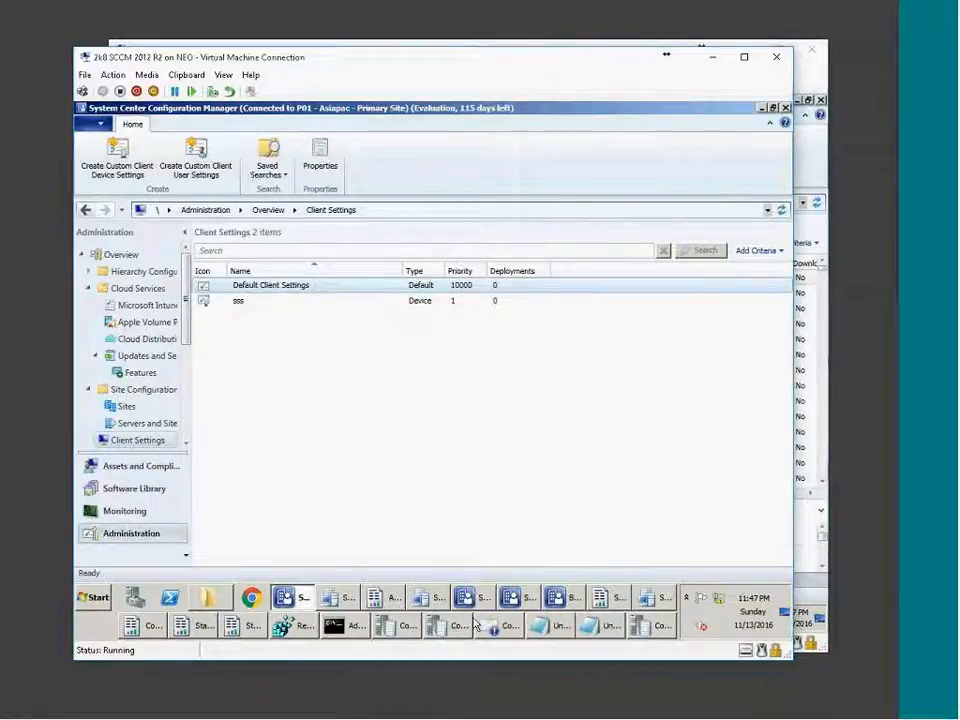
left_click(655, 598)
left_click(654, 600)
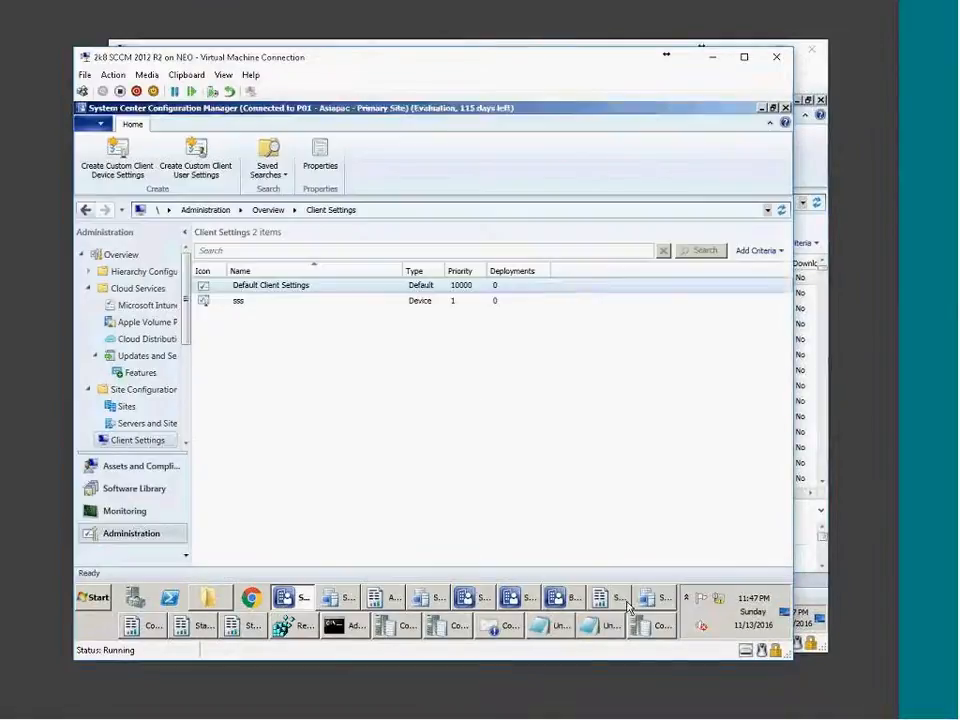
left_click(613, 600)
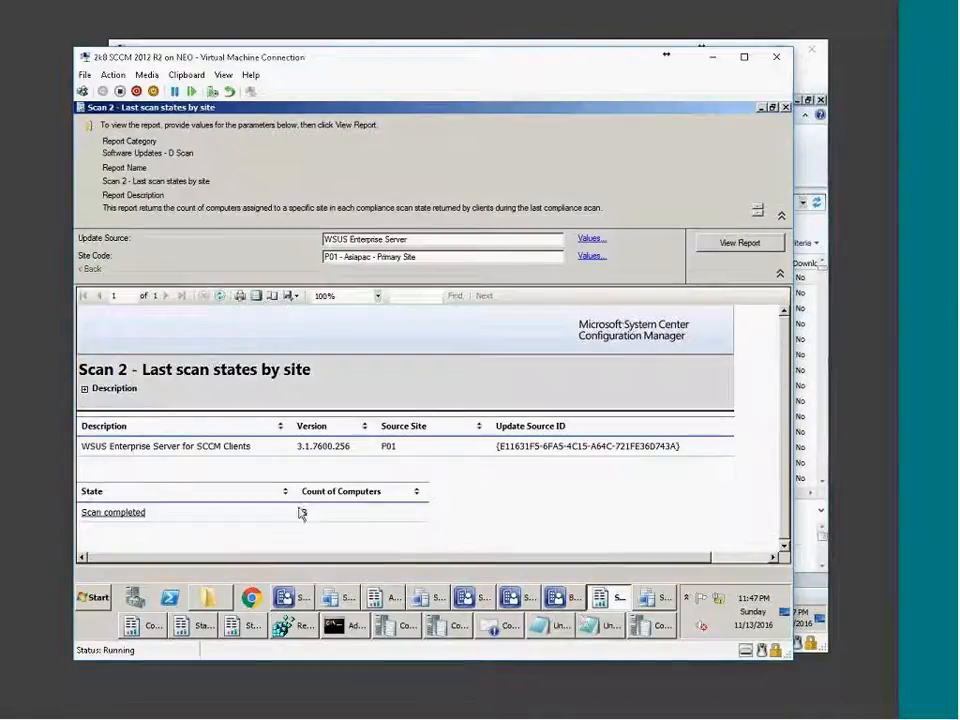
left_click(245, 626)
left_click(199, 630)
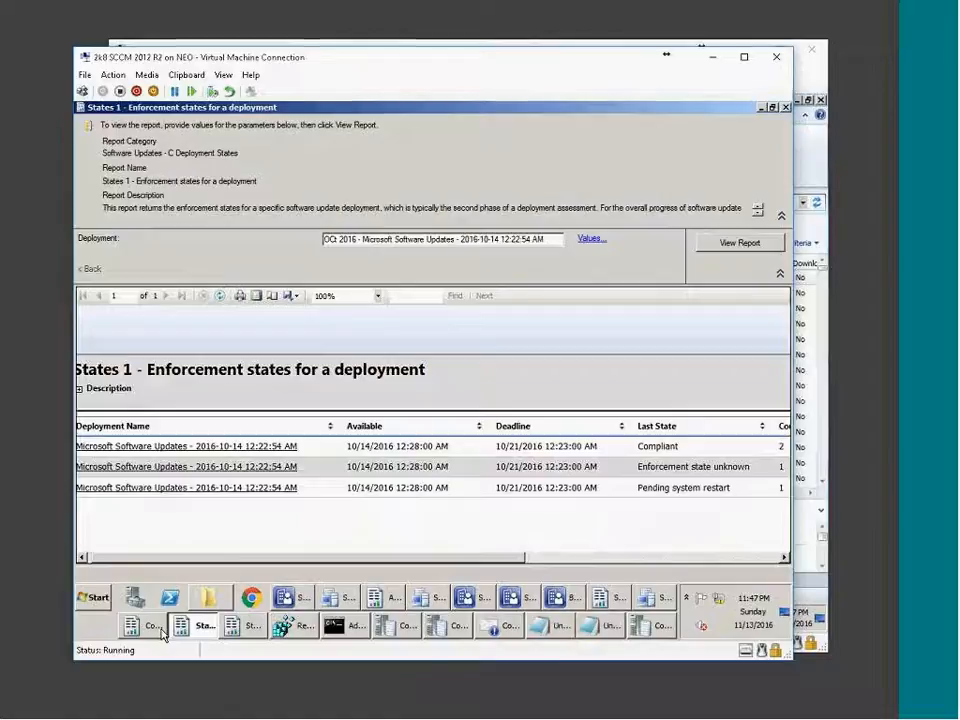
left_click(153, 628)
left_click(196, 630)
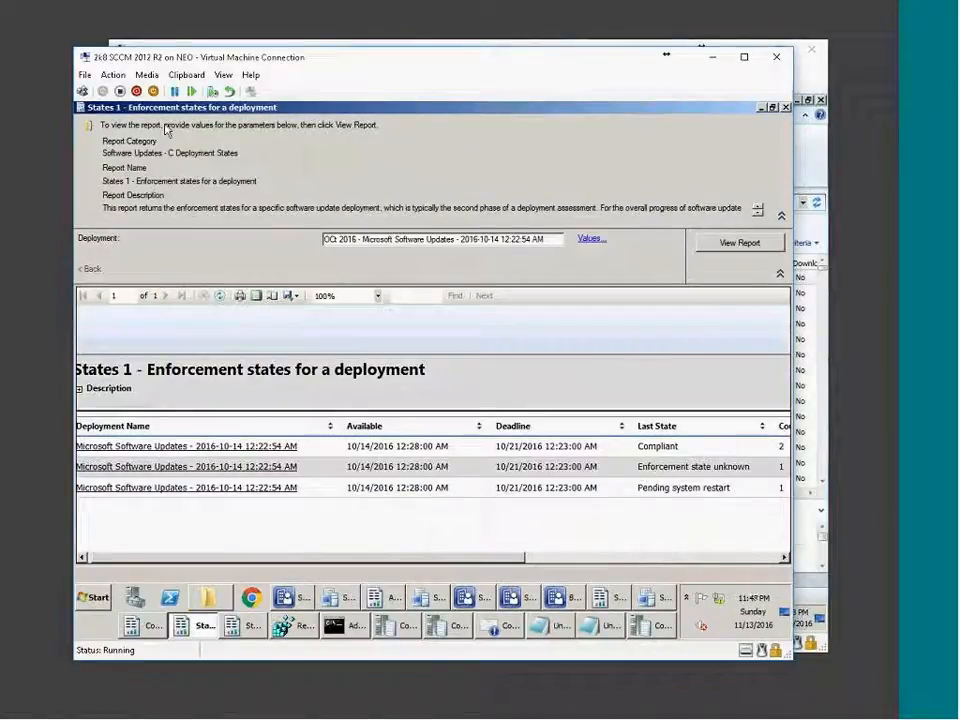
left_click(245, 627)
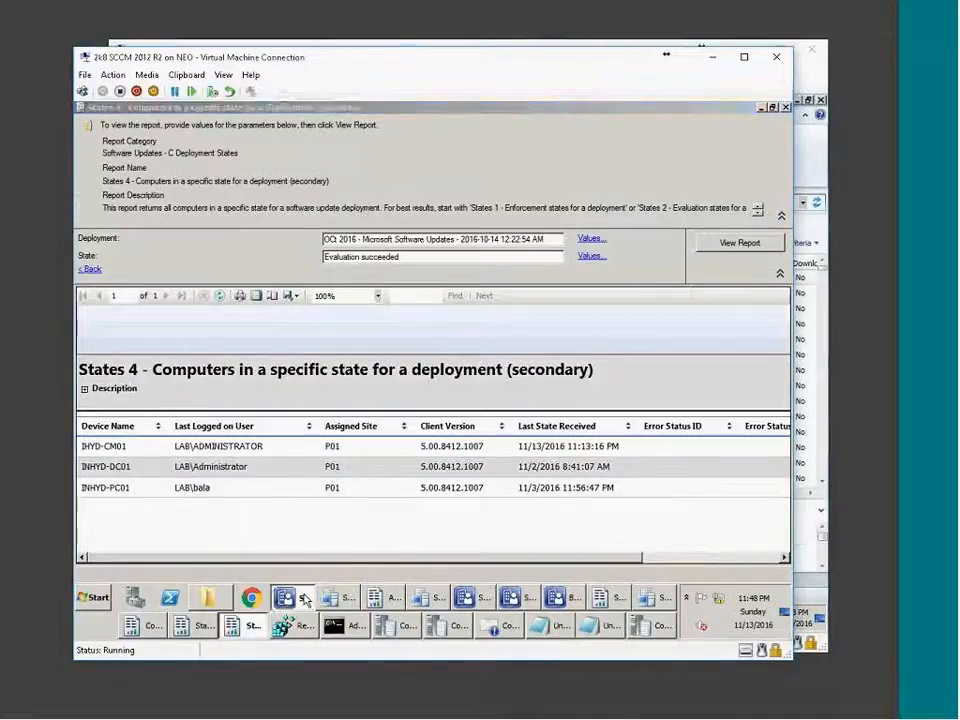
left_click(290, 597)
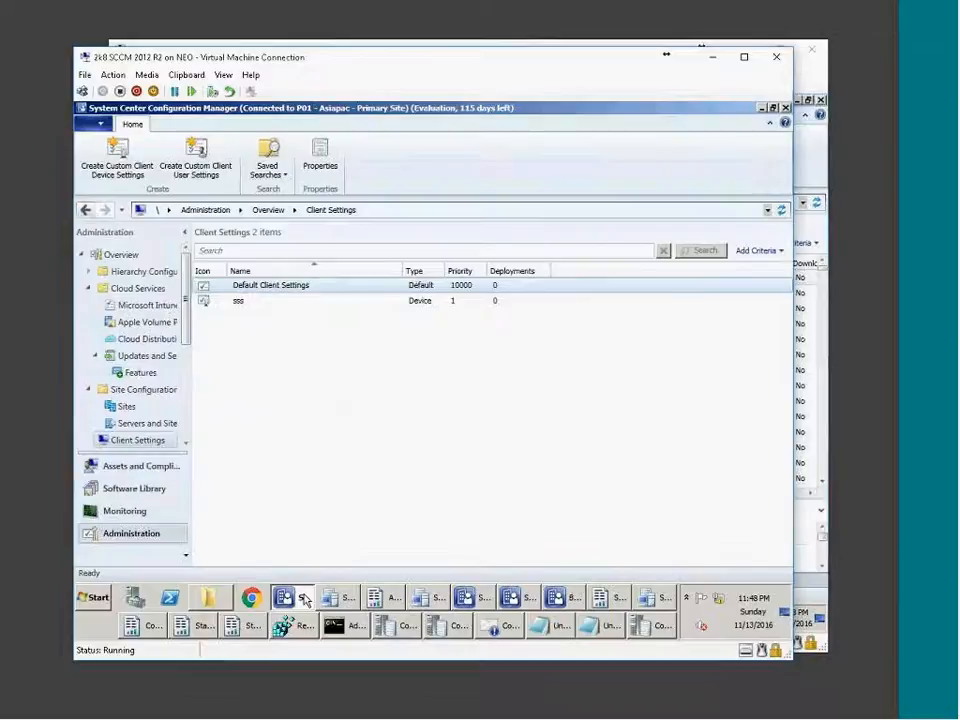
Switch to Monitoring and page down the Reports list toward the Software Updates reports.
left_click(124, 511)
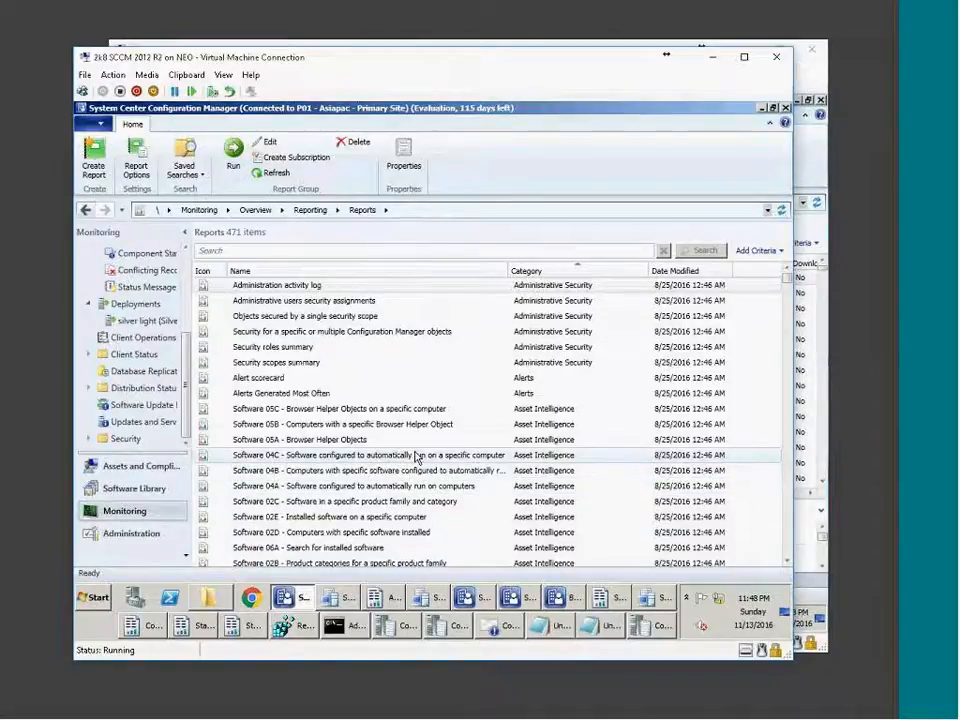
left_click(786, 497)
left_click(786, 497)
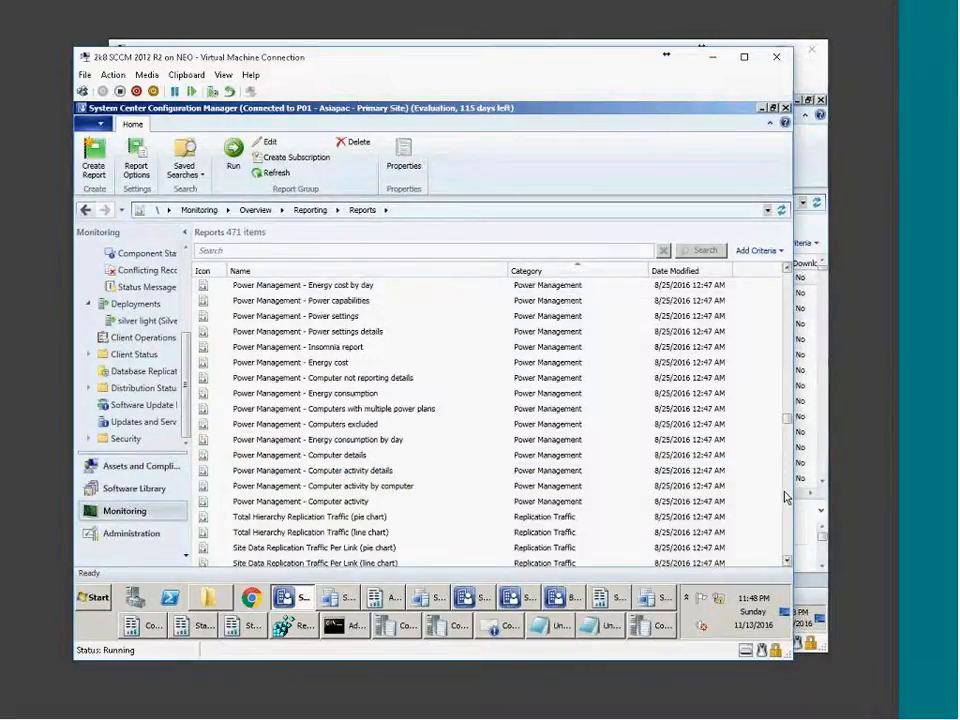
left_click(786, 497)
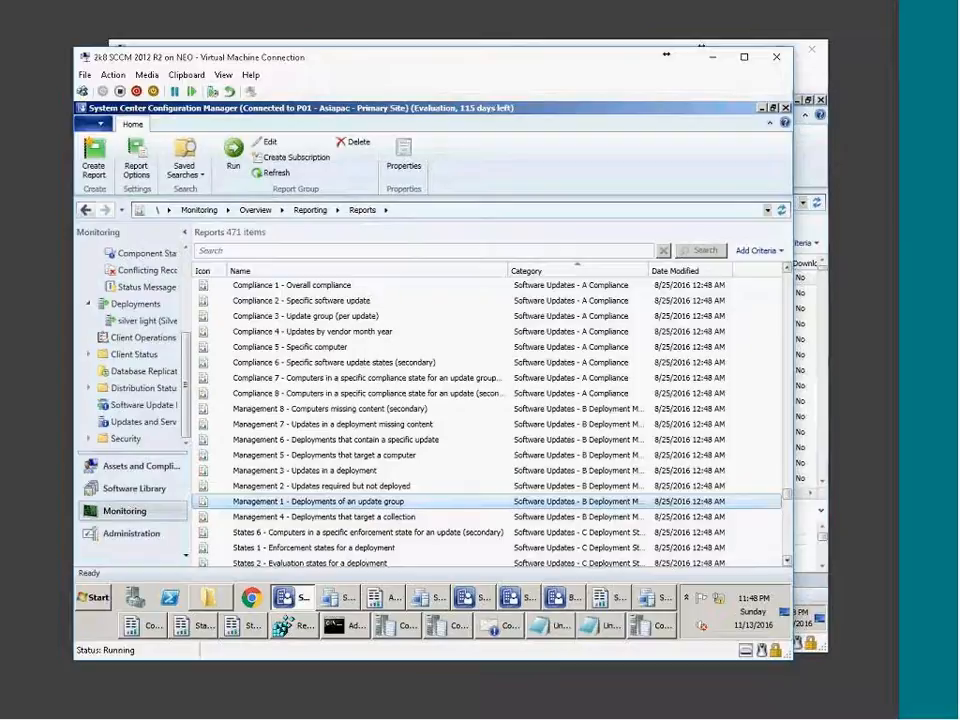
left_click(786, 497)
left_click(786, 526)
left_click_drag(786, 526, 815, 505)
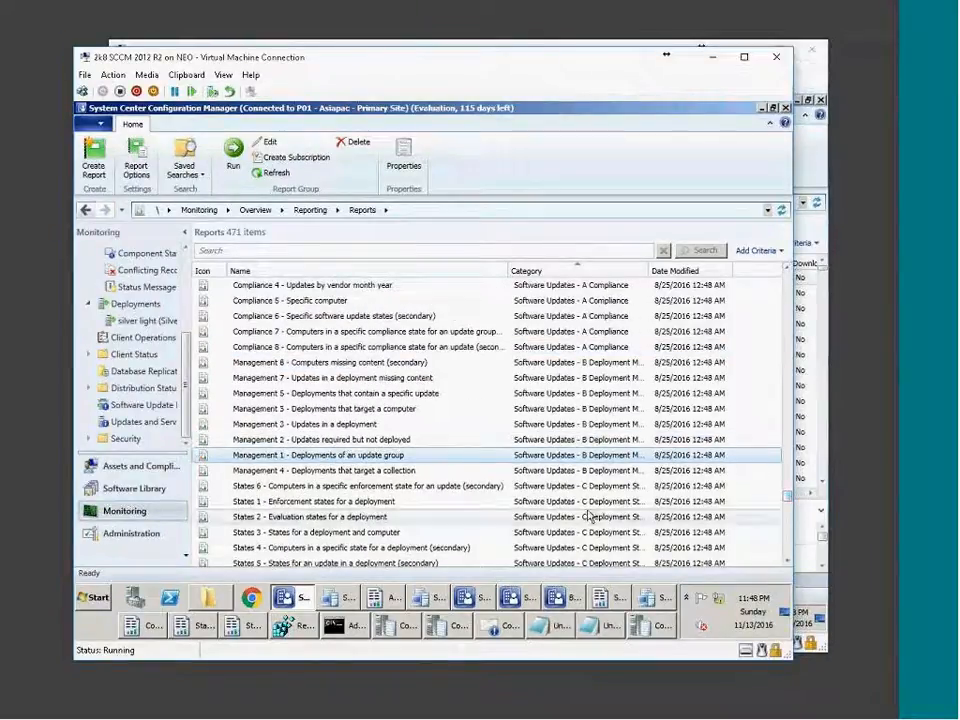
Browse the Management 1/2, Compliance 1 and Scan 3/4 reports, ending with Scan 1 selected.
left_click(357, 441)
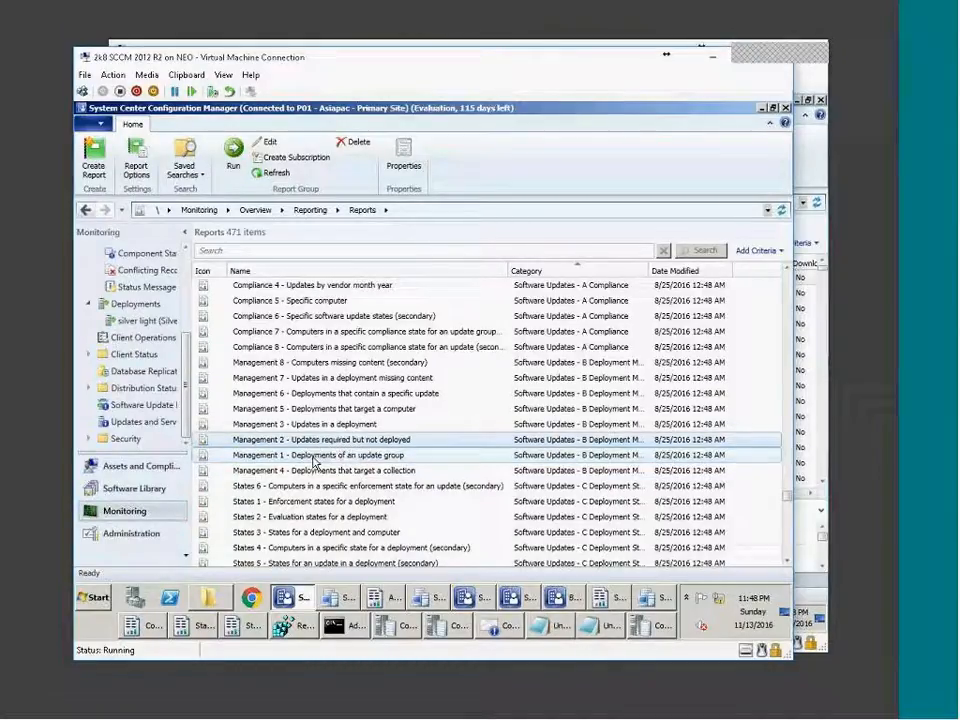
left_click(320, 453, "ctrl")
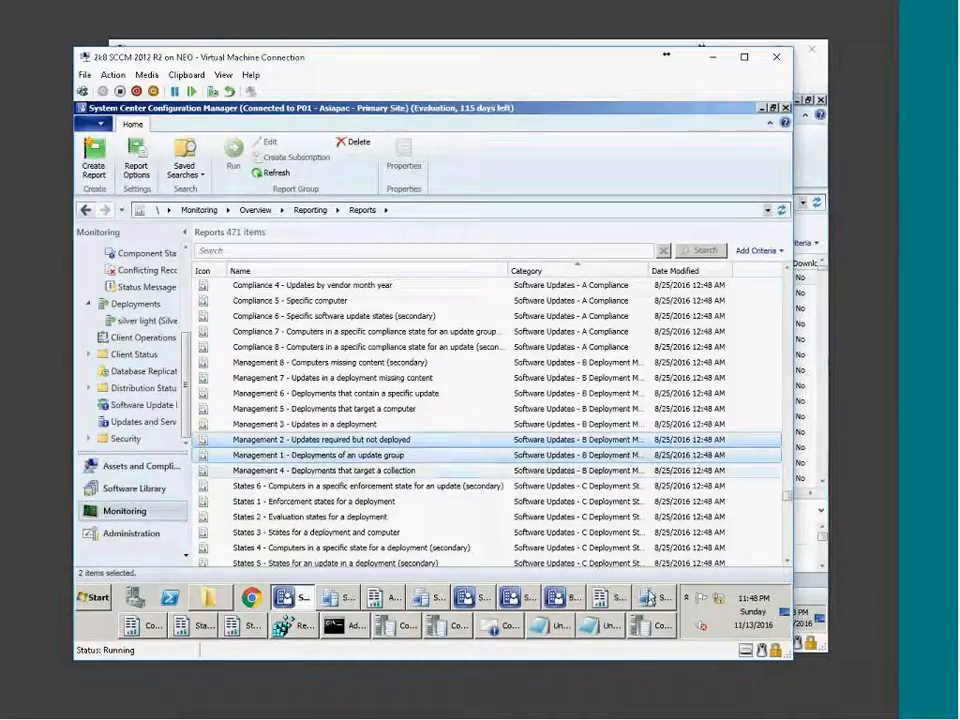
scroll(534, 480, "up", 4)
left_click(410, 424)
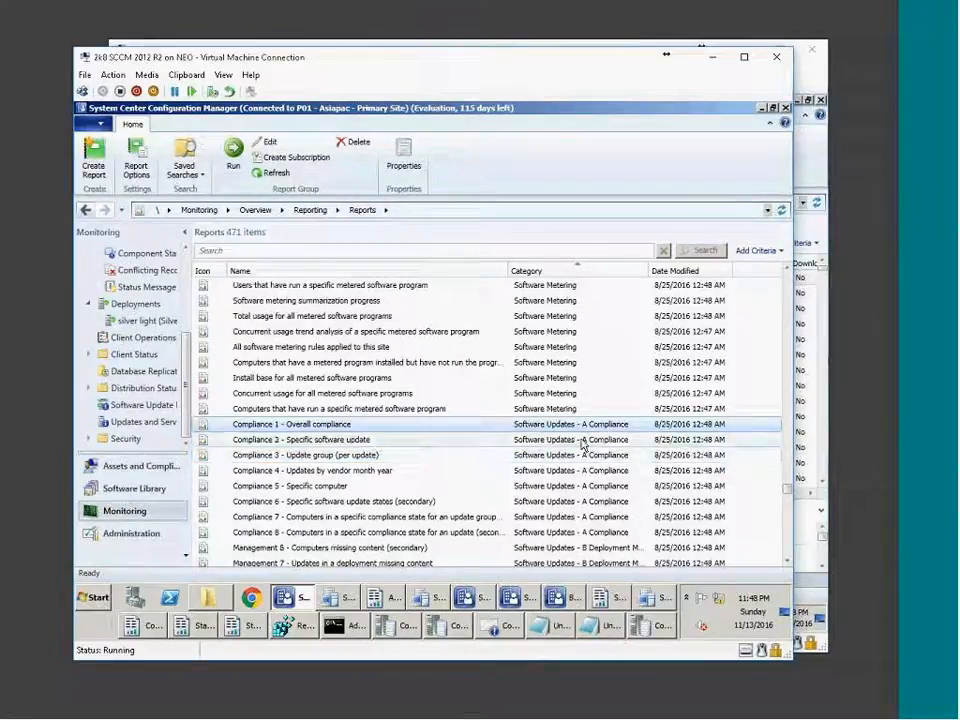
scroll(583, 444, "down", 11)
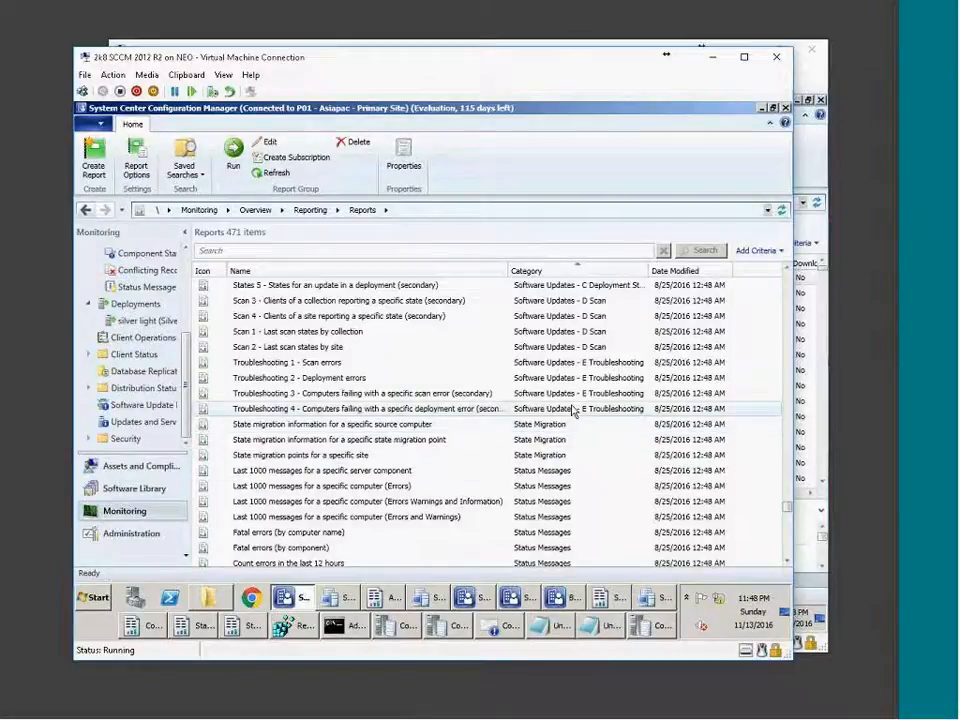
scroll(410, 388, "up", 1)
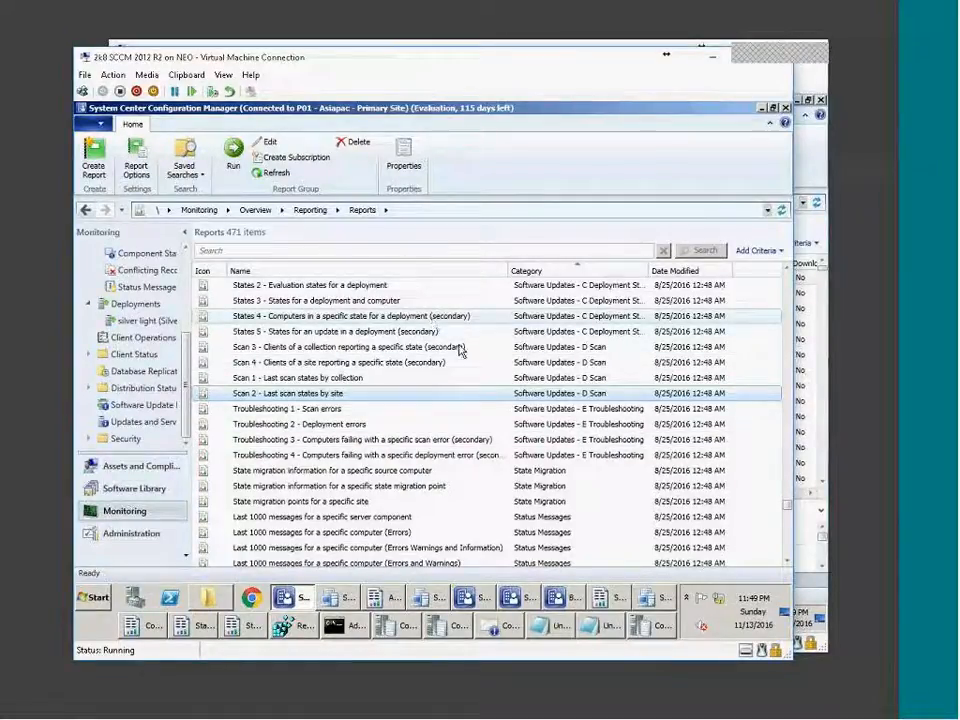
left_click(400, 363)
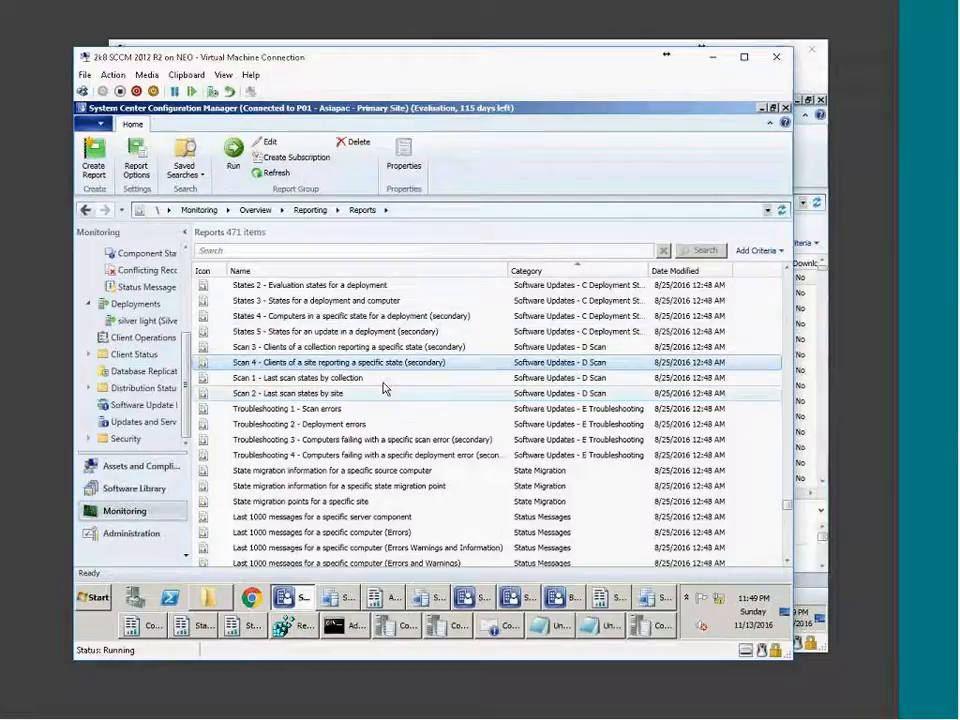
left_click(582, 344)
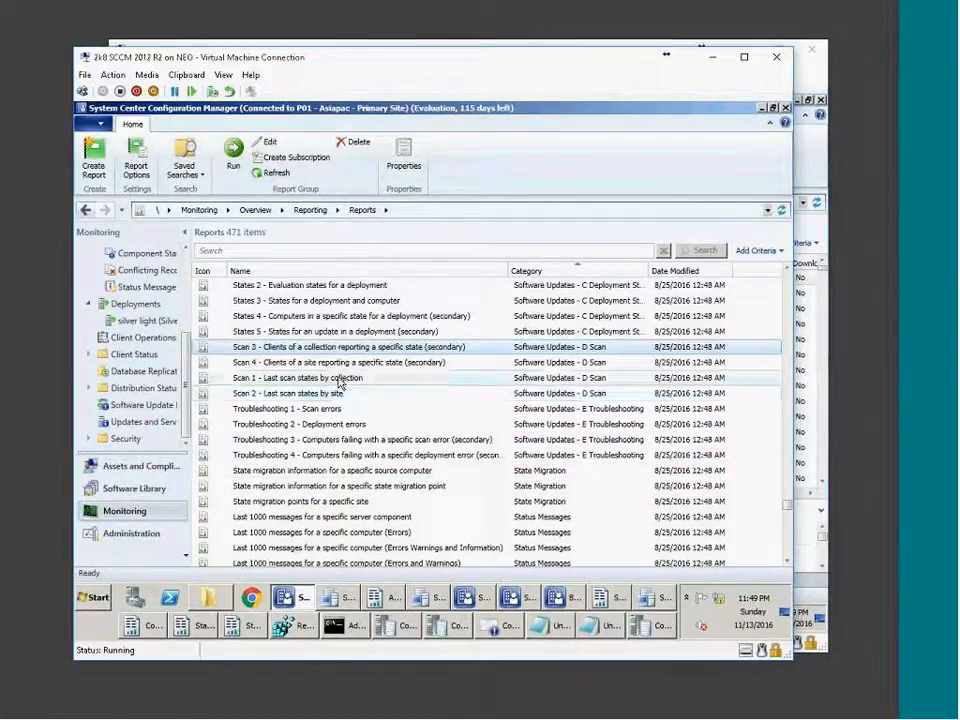
left_click(339, 378)
Run the Scan 1 - Last scan states by collection report for the All Systems collection.
right_click(297, 386)
left_click(318, 393)
left_click(476, 260)
left_click(272, 311)
left_click(446, 512)
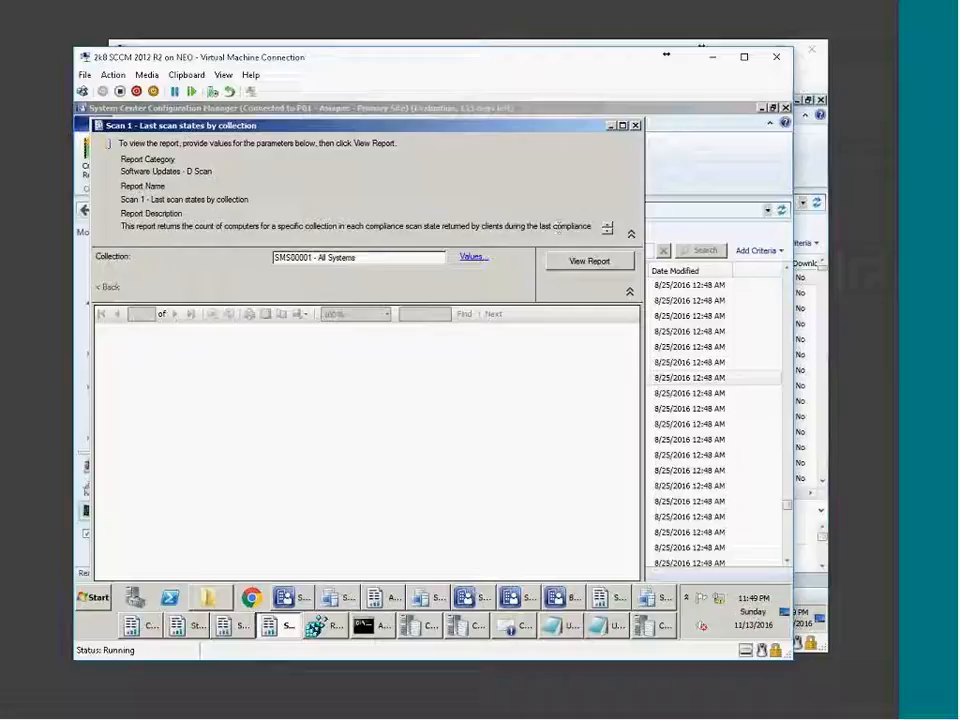
left_click(591, 262)
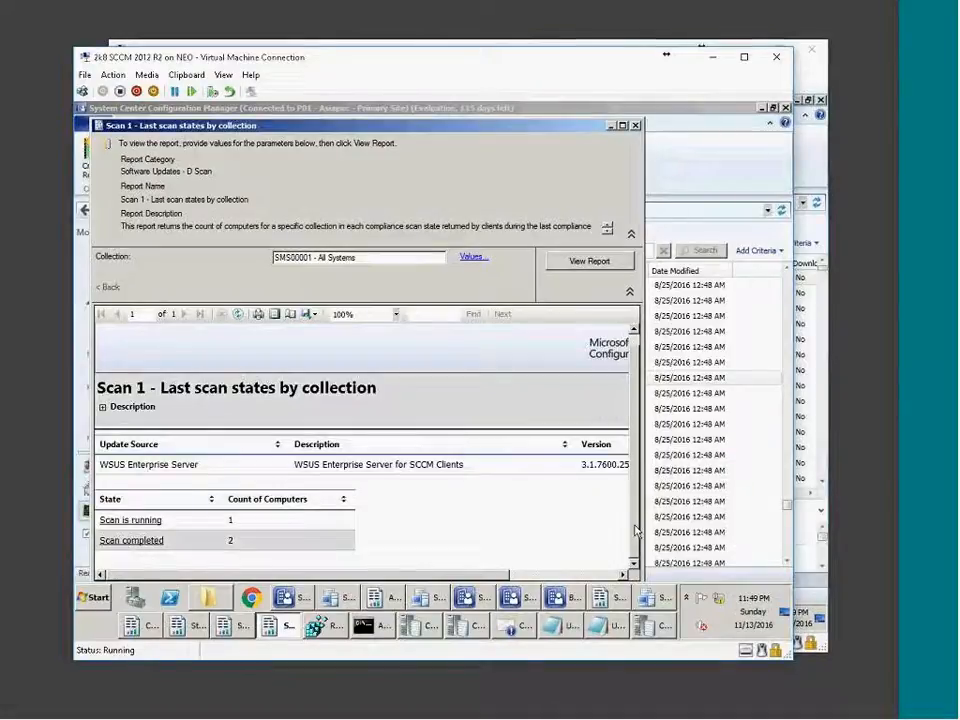
Review the Scan 1 results, close the report viewer and select the Scan 2 by-site report.
scroll(636, 532, "down", 1)
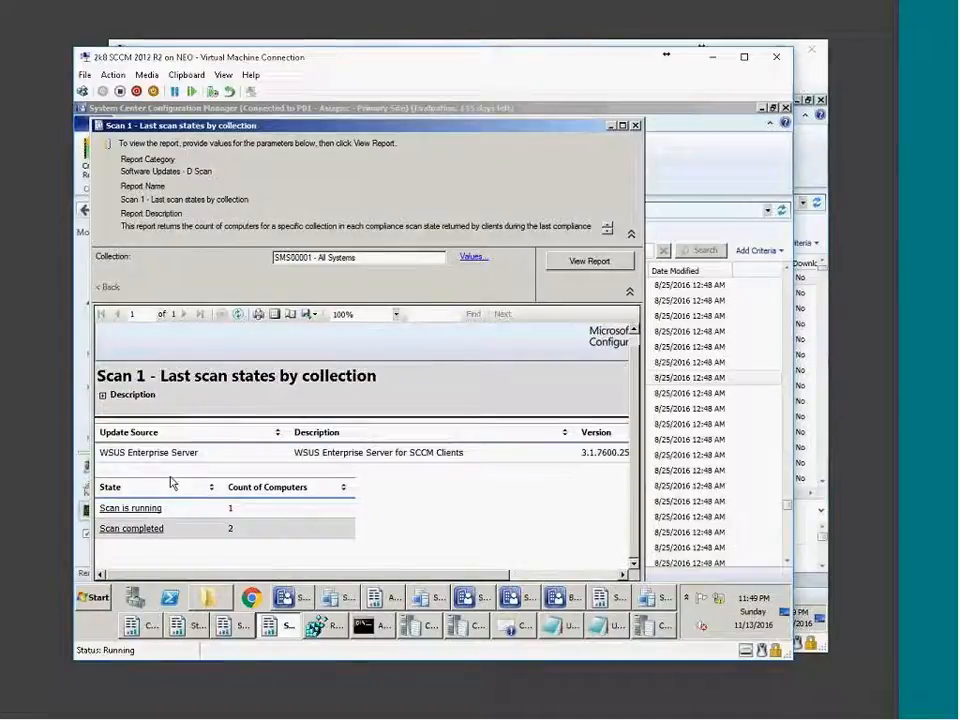
left_click(635, 125)
left_click(351, 397)
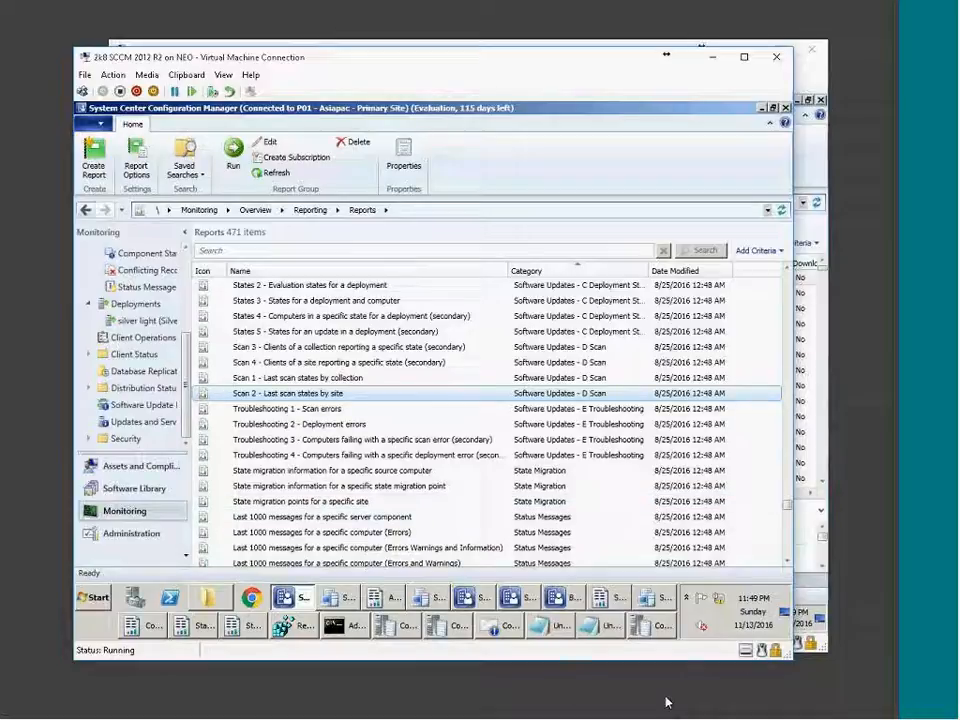
left_click(704, 707)
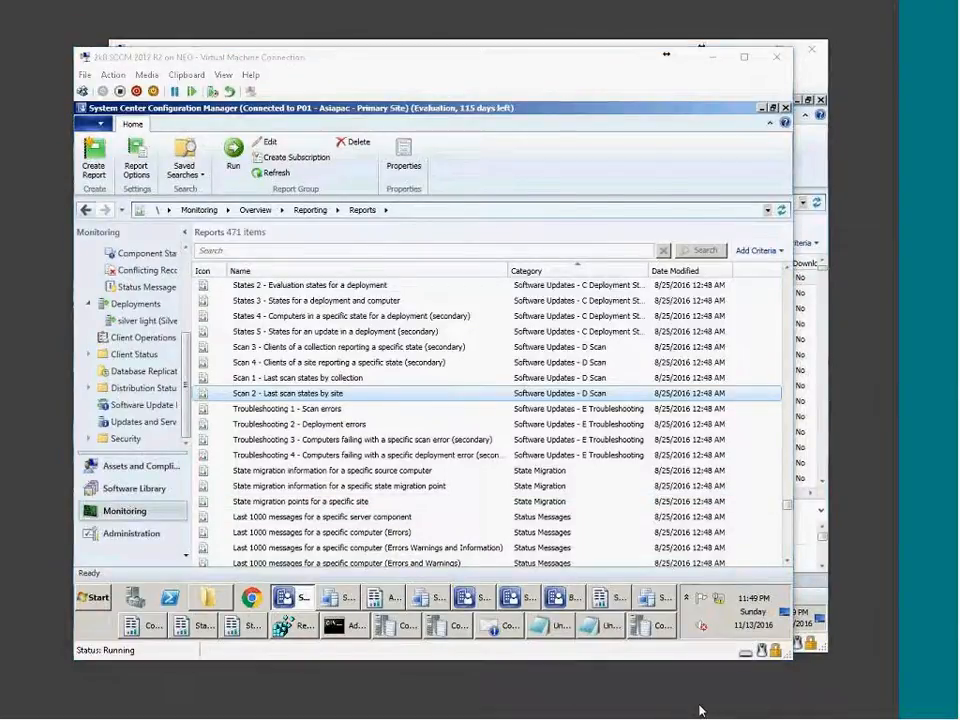
left_click(490, 663)
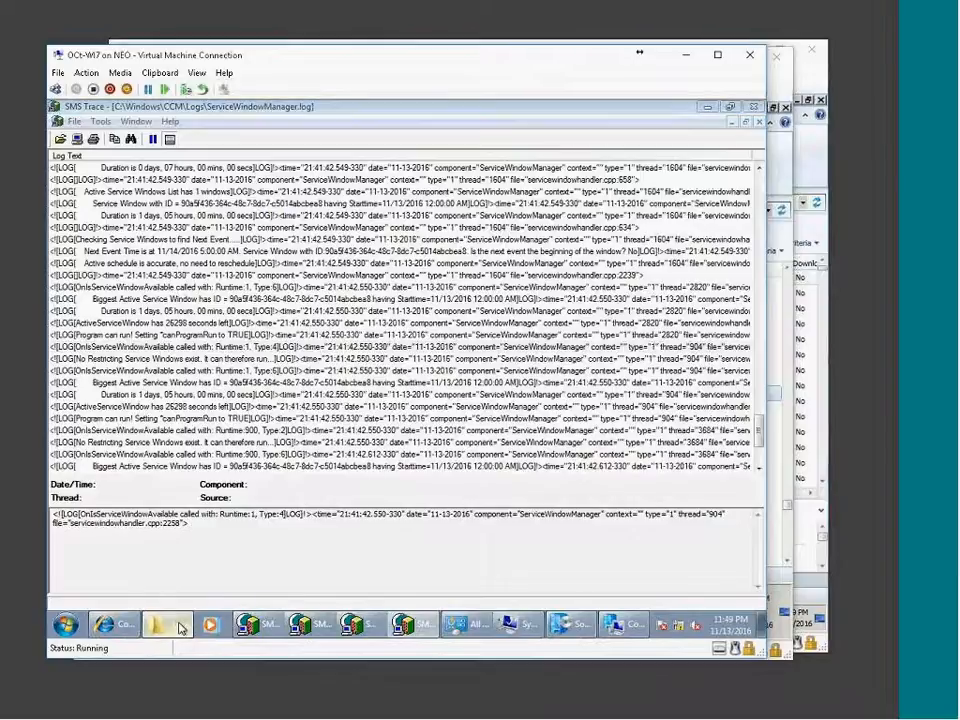
left_click(168, 624)
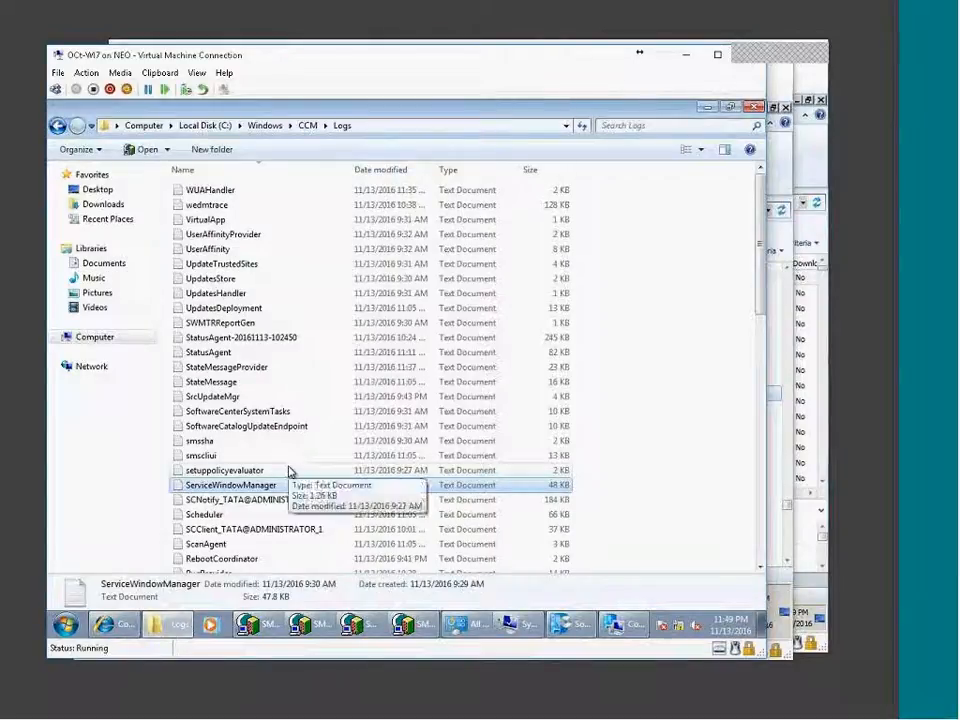
key("Home")
left_click(726, 385)
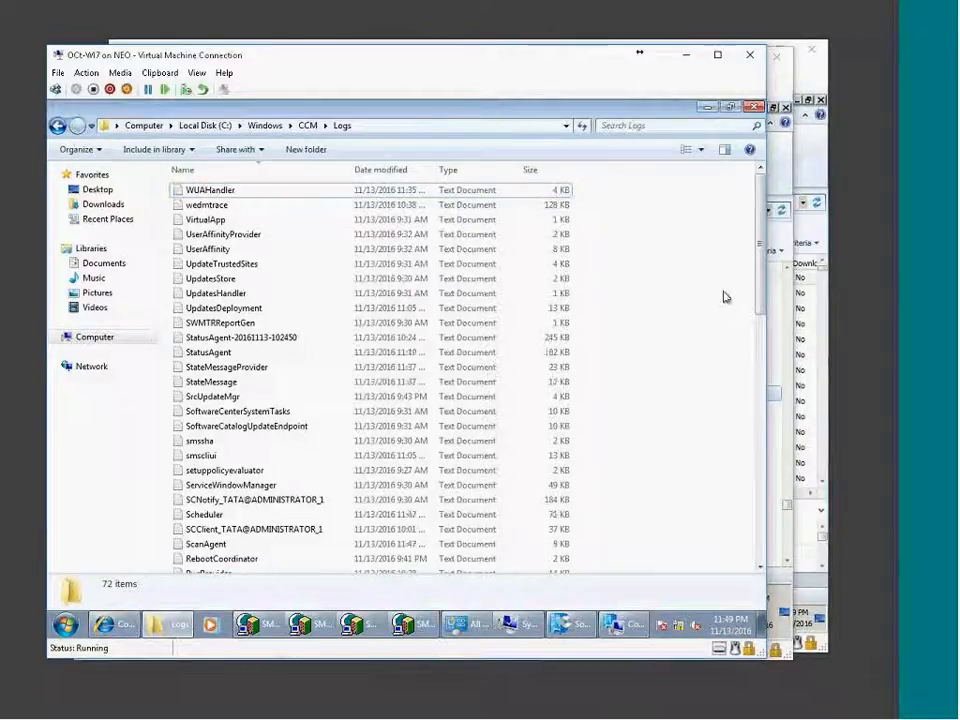
left_click(739, 708)
left_click(697, 673)
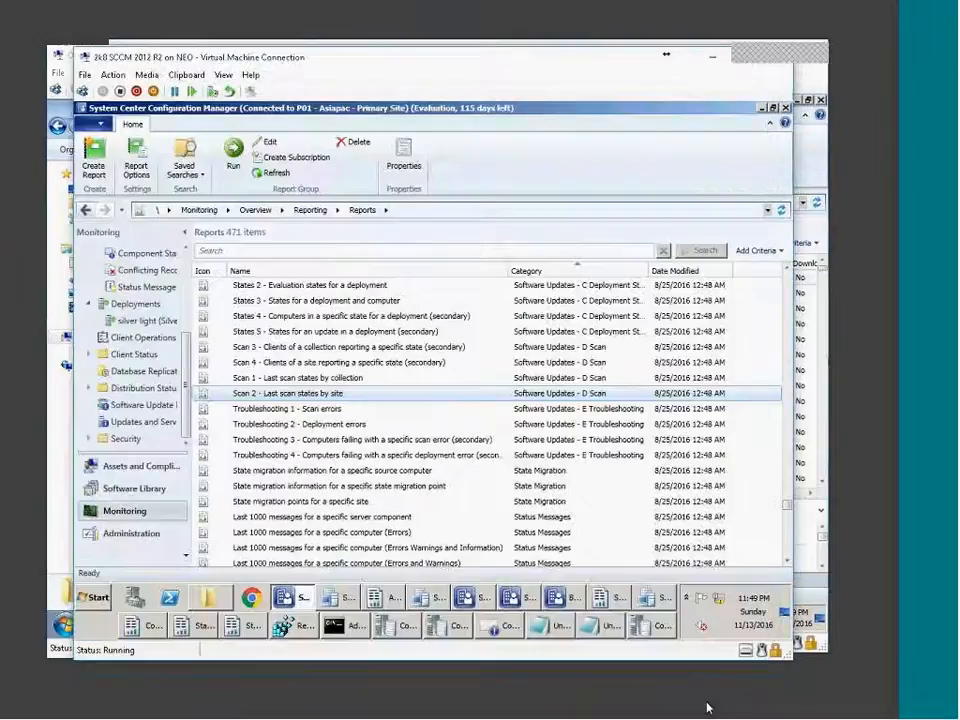
left_click(332, 411)
left_click(336, 427)
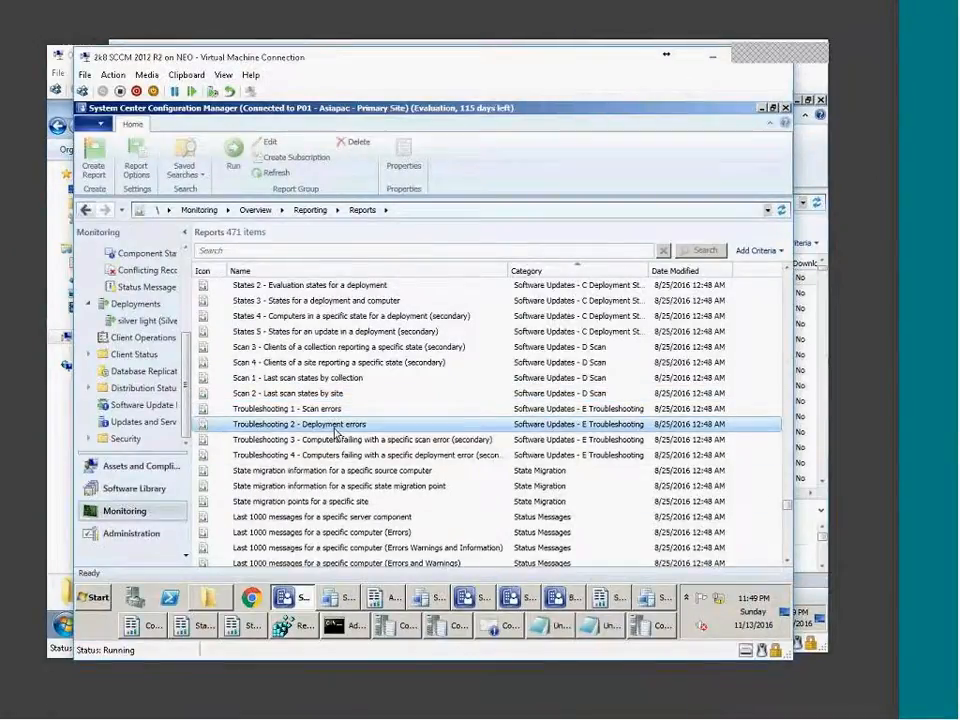
scroll(634, 428, "down", 5)
scroll(617, 439, "up", 13)
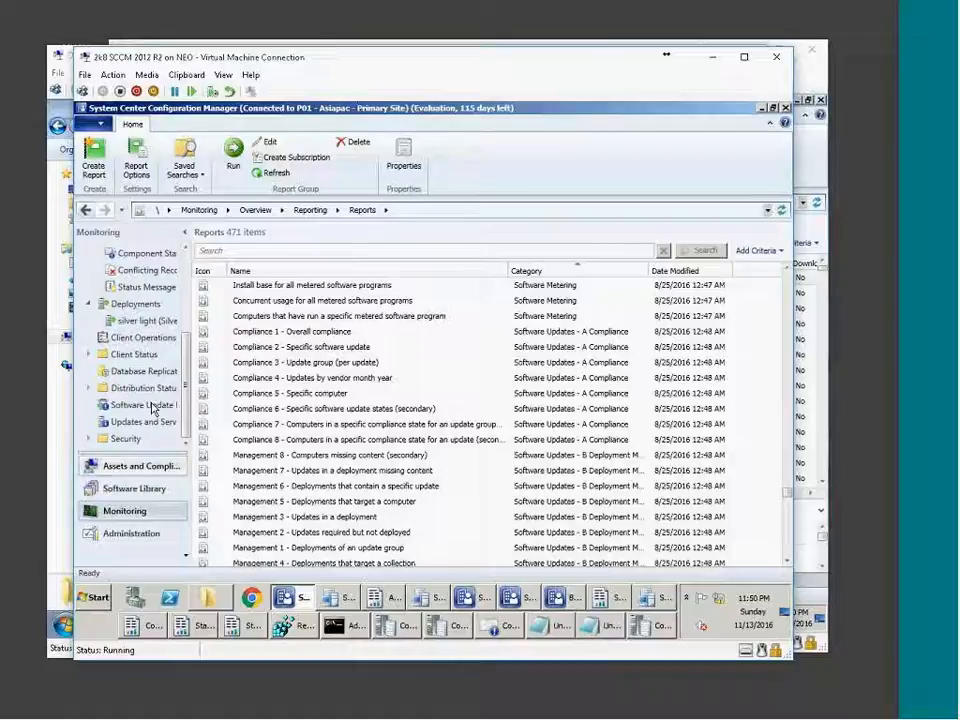
In Hyper-V Manager, start the saved Class Win 7 VM twice, dismissing the start-failure error each time.
left_click(430, 711)
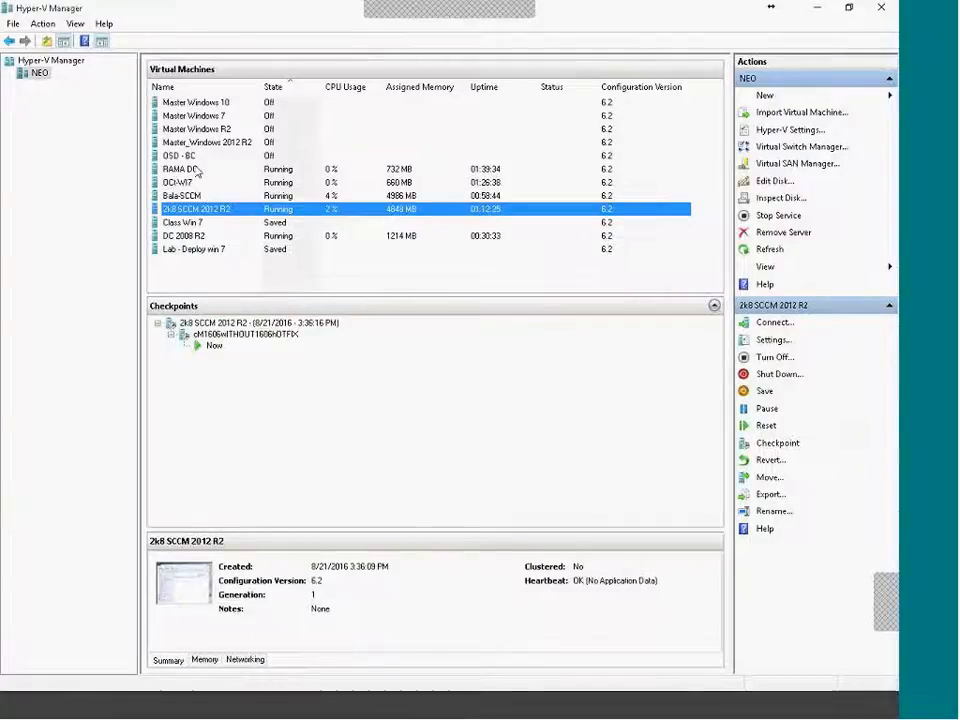
left_click(192, 157)
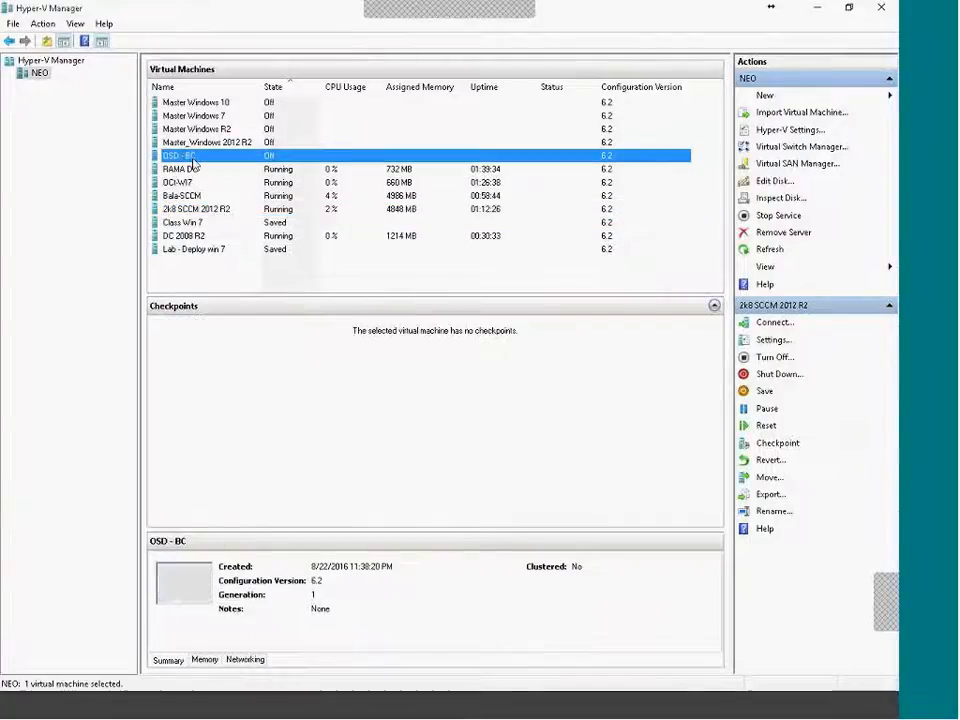
left_click(208, 223)
right_click(209, 222)
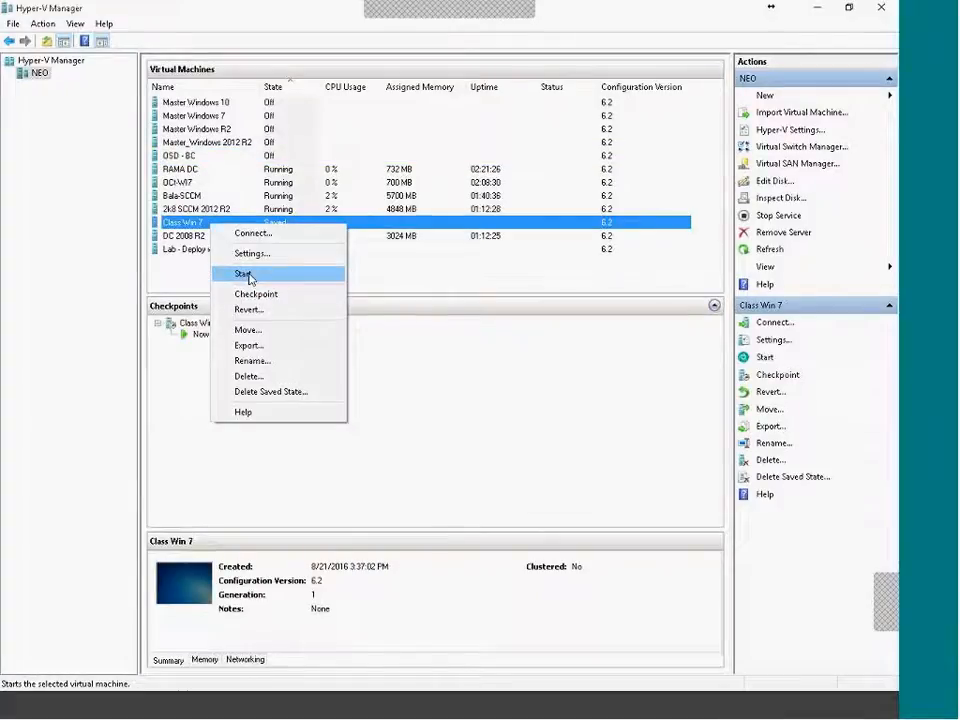
left_click(245, 275)
right_click(243, 226)
left_click(253, 231)
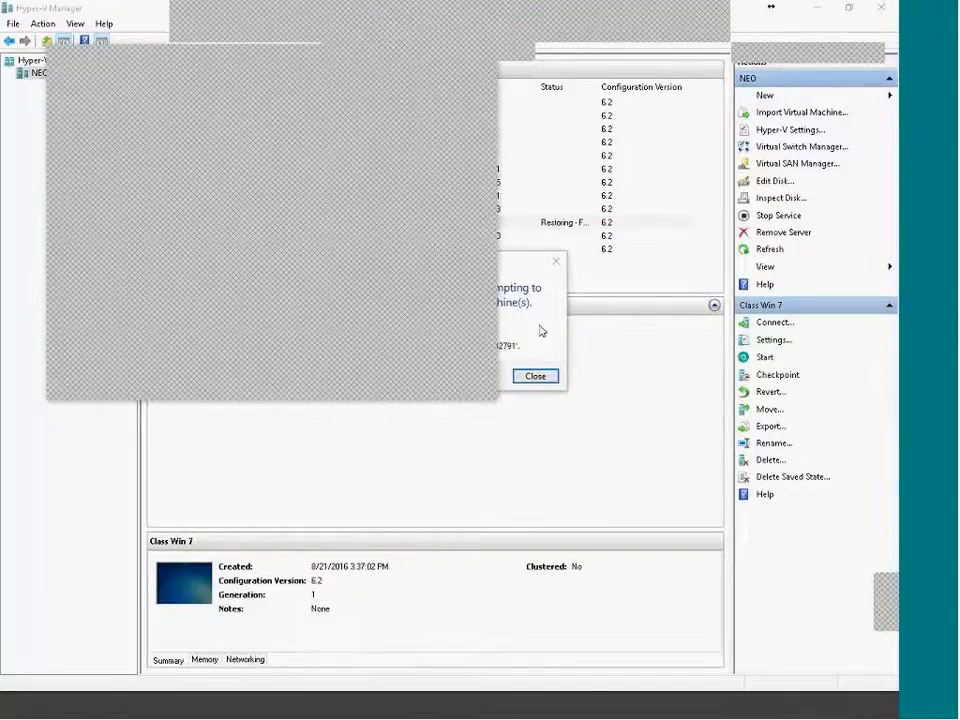
left_click(538, 384)
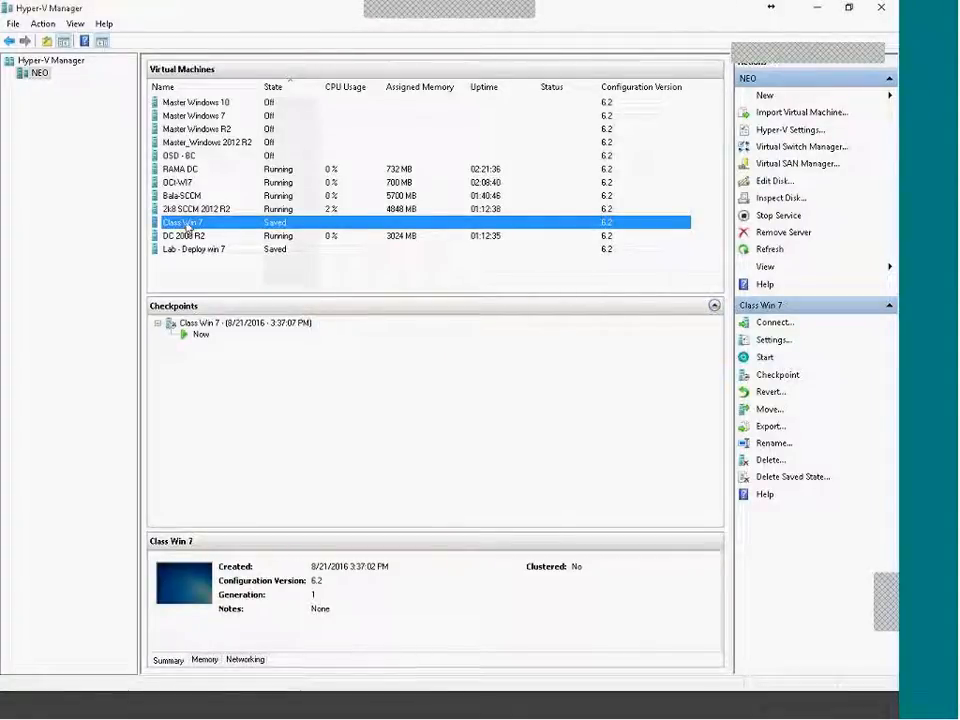
right_click(252, 221)
left_click(257, 273)
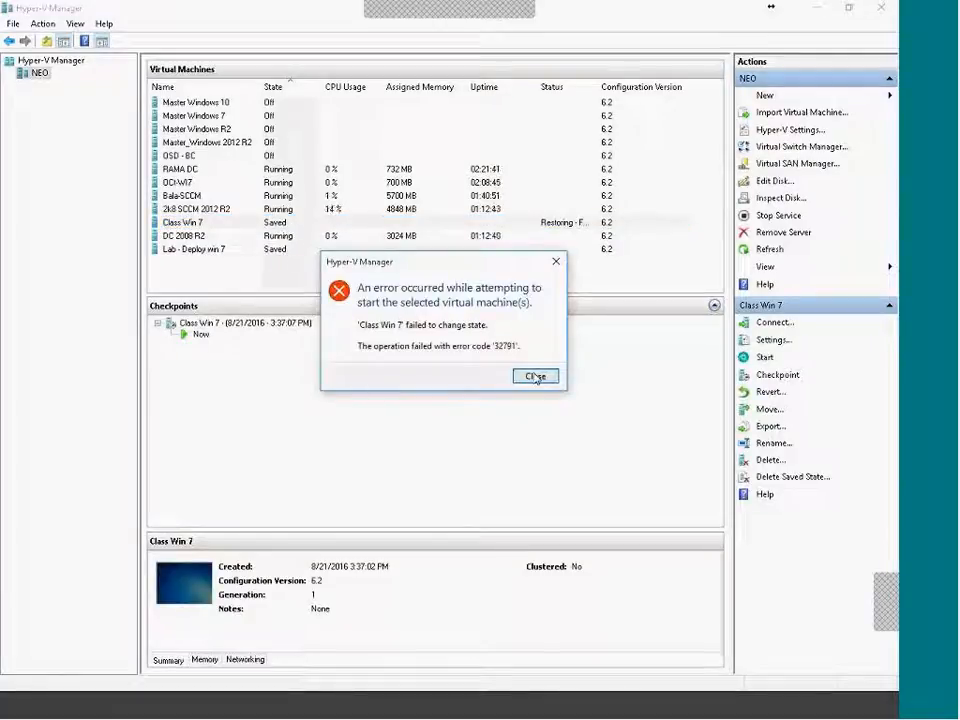
left_click(536, 377)
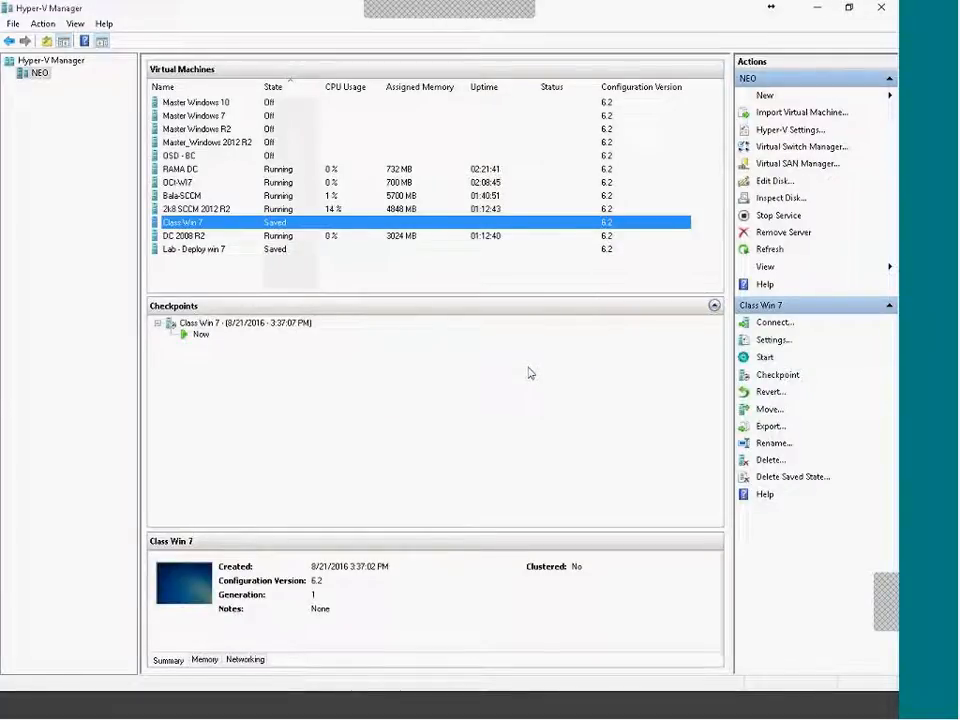
Review the other virtual machines, including DC 2008 R2, OSD - BC, OCI-WI7 and Lab - Deploy win 7.
left_click(195, 235)
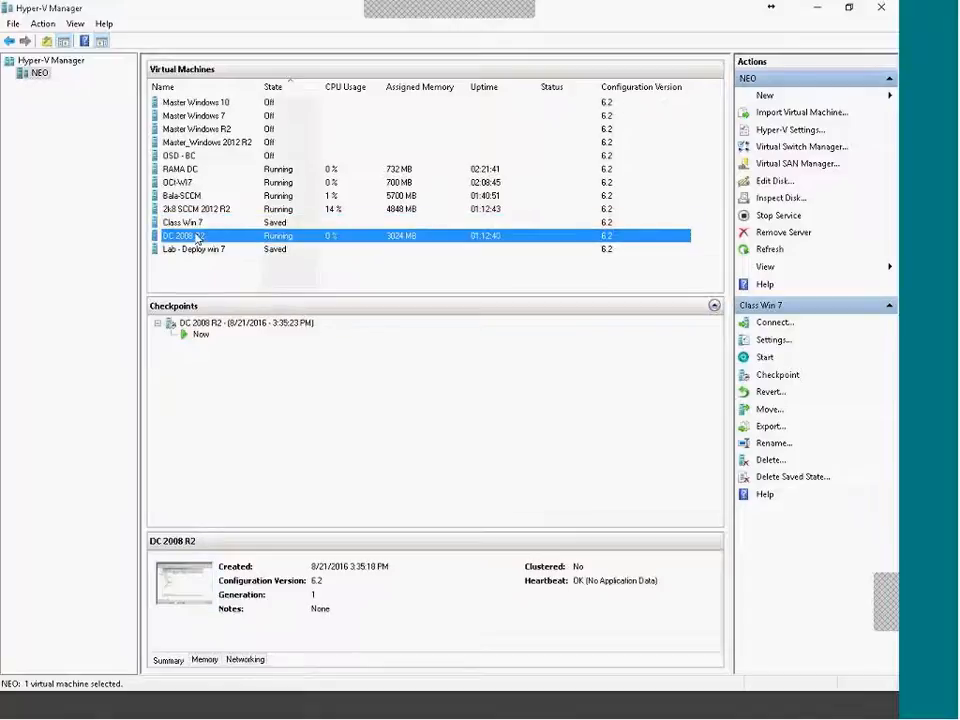
left_click(190, 221)
left_click(222, 250)
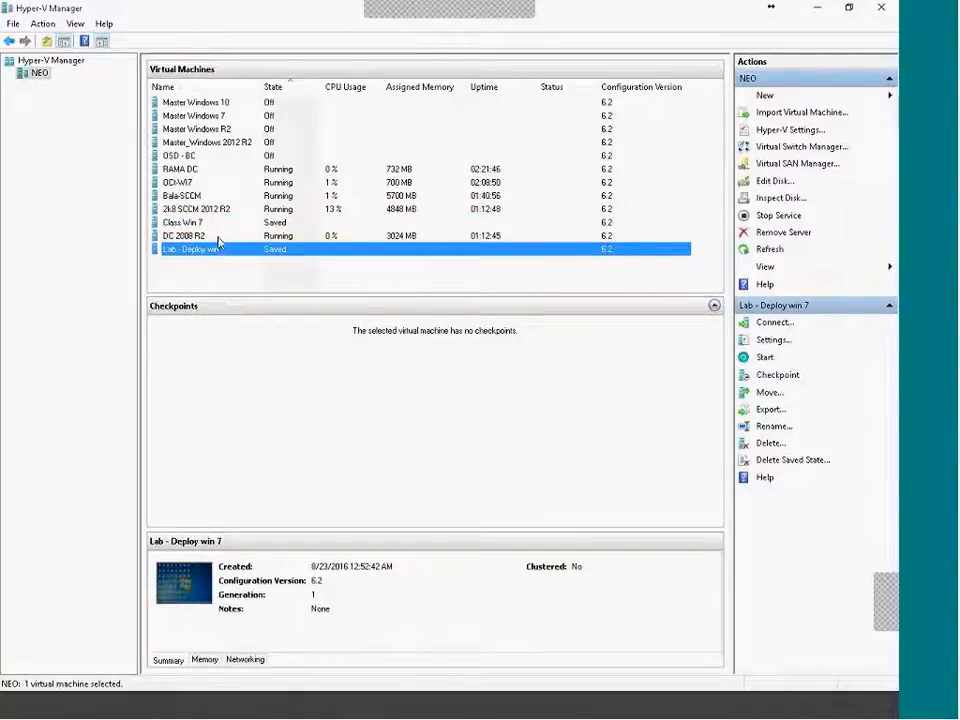
left_click(200, 196)
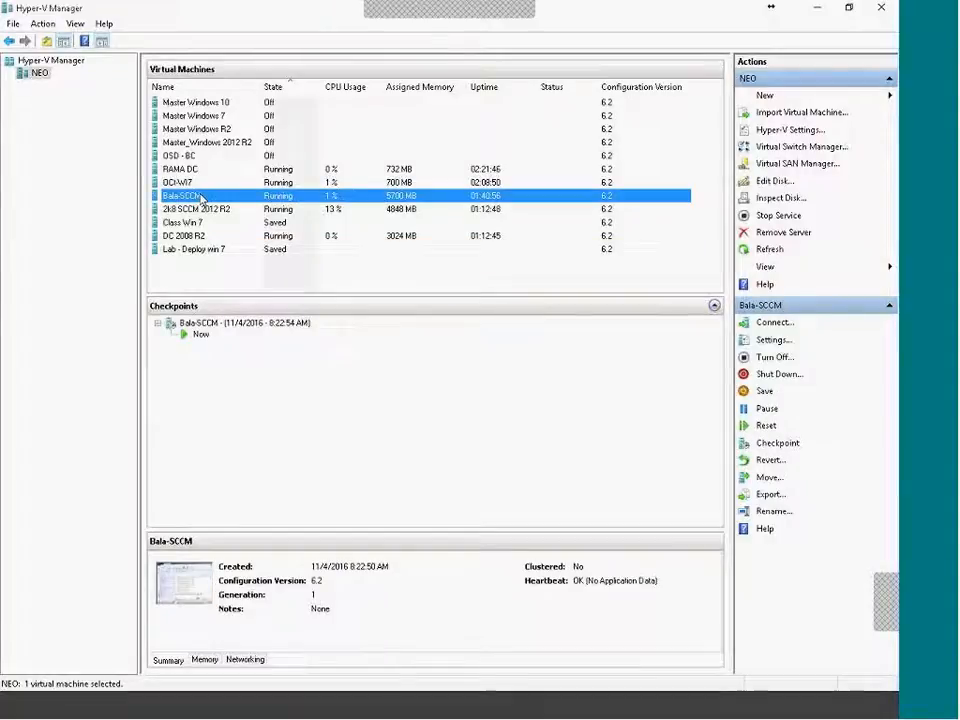
left_click(200, 182)
left_click(200, 169)
left_click(202, 156)
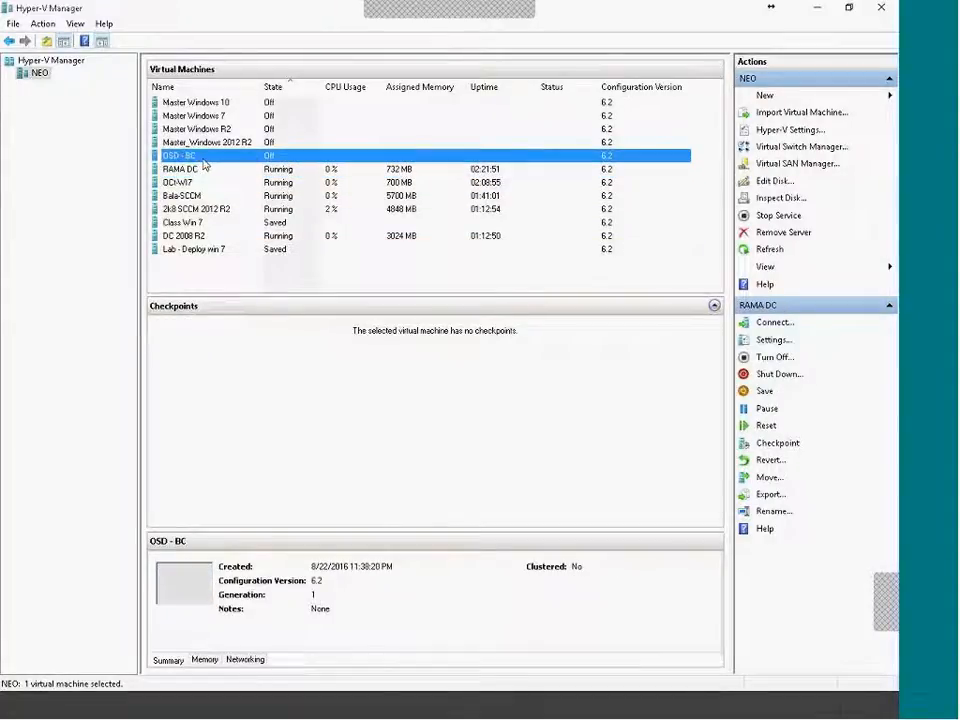
left_click(210, 183)
left_click(212, 196)
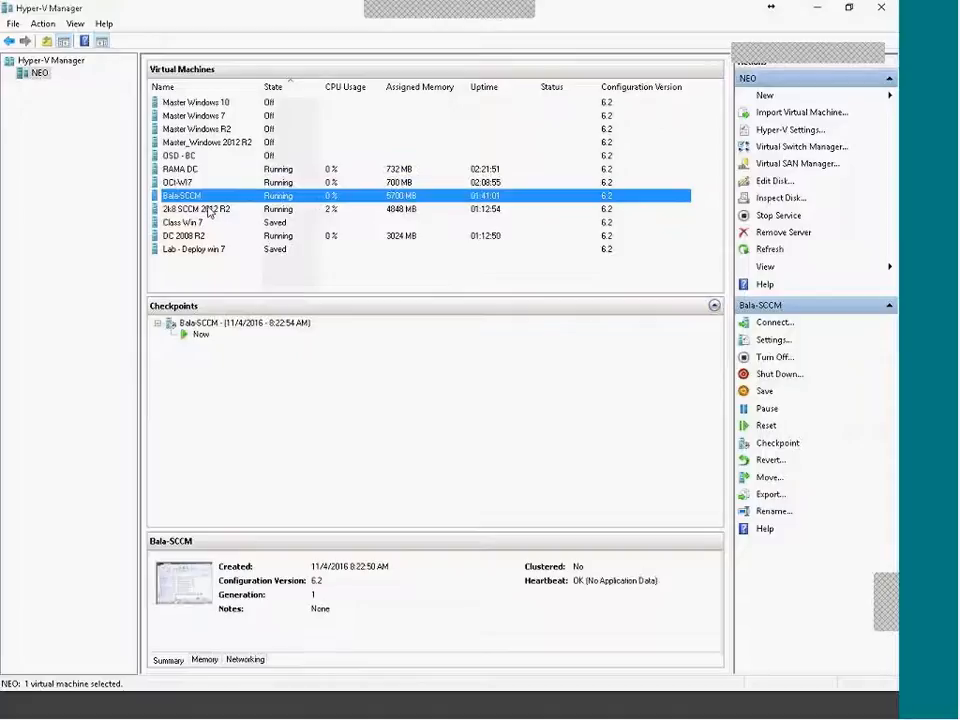
left_click(211, 212)
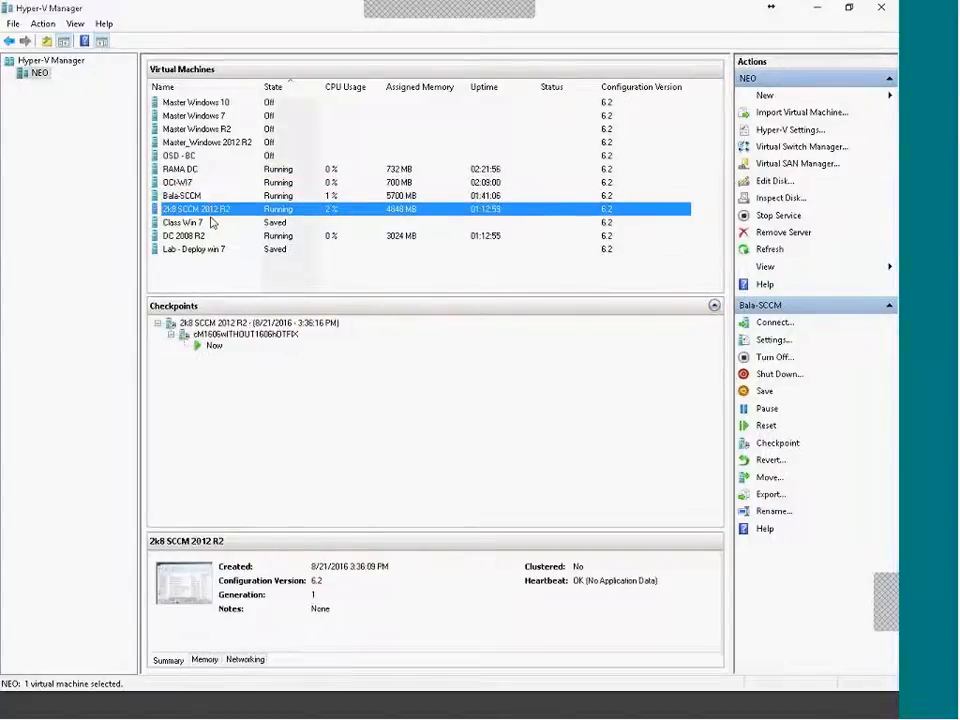
left_click(211, 223)
left_click(215, 251)
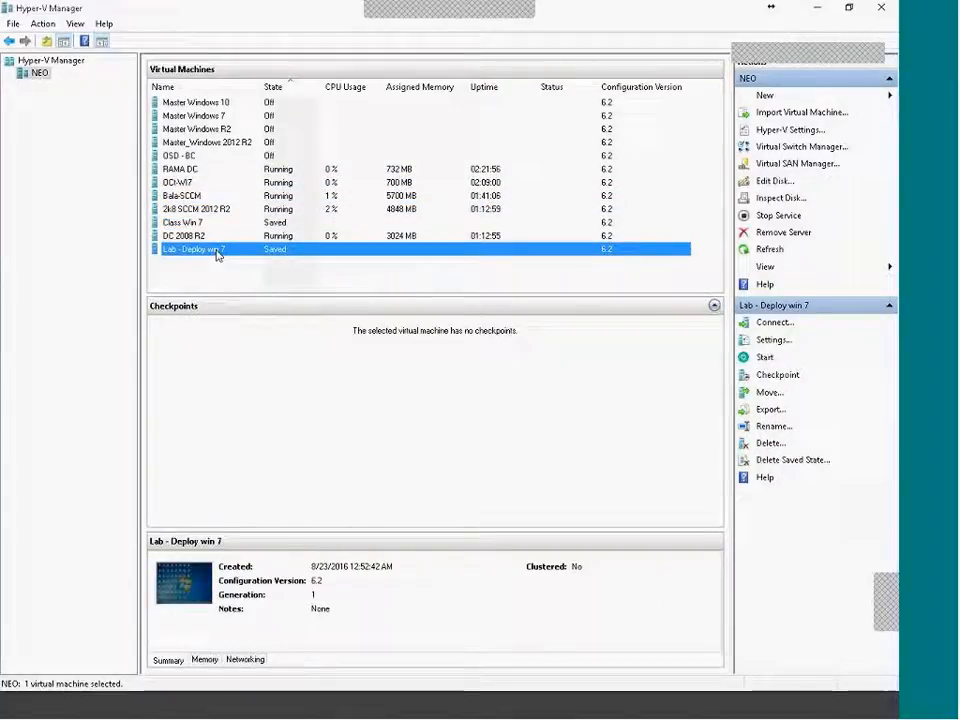
Bring the 2k8 SCCM 2012 R2 console back to the front and scroll its Reports list.
left_click(762, 712)
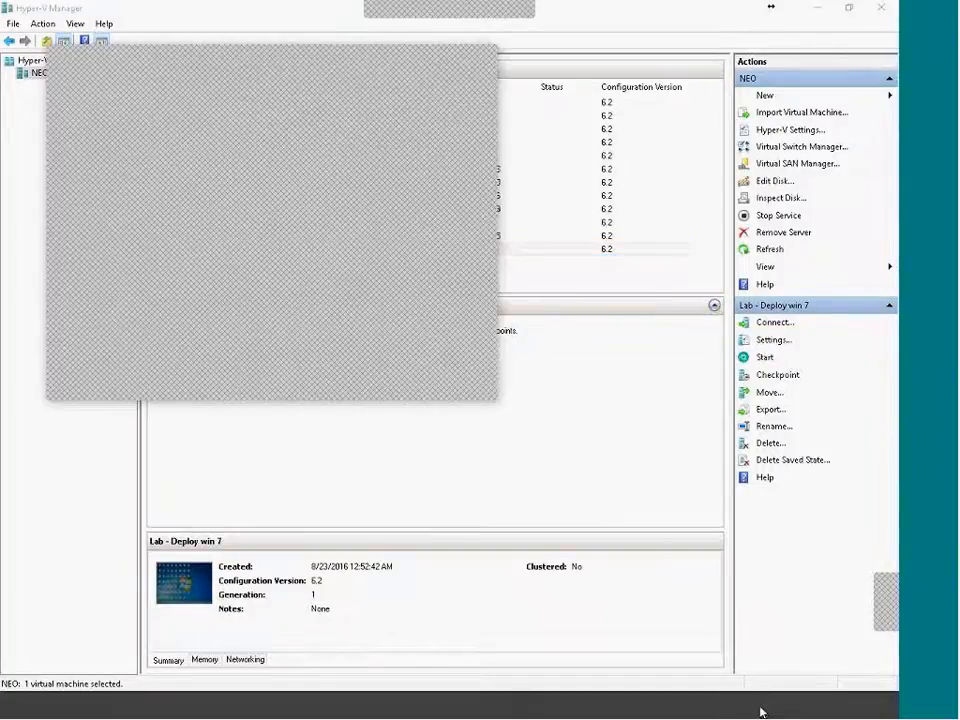
left_click(700, 302)
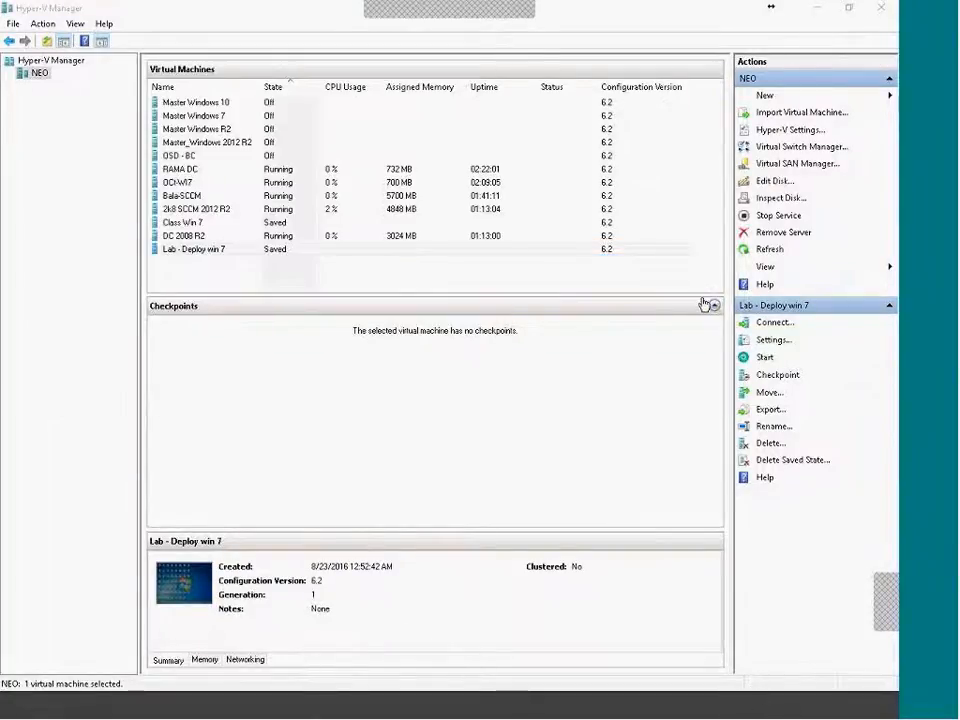
left_click(732, 710)
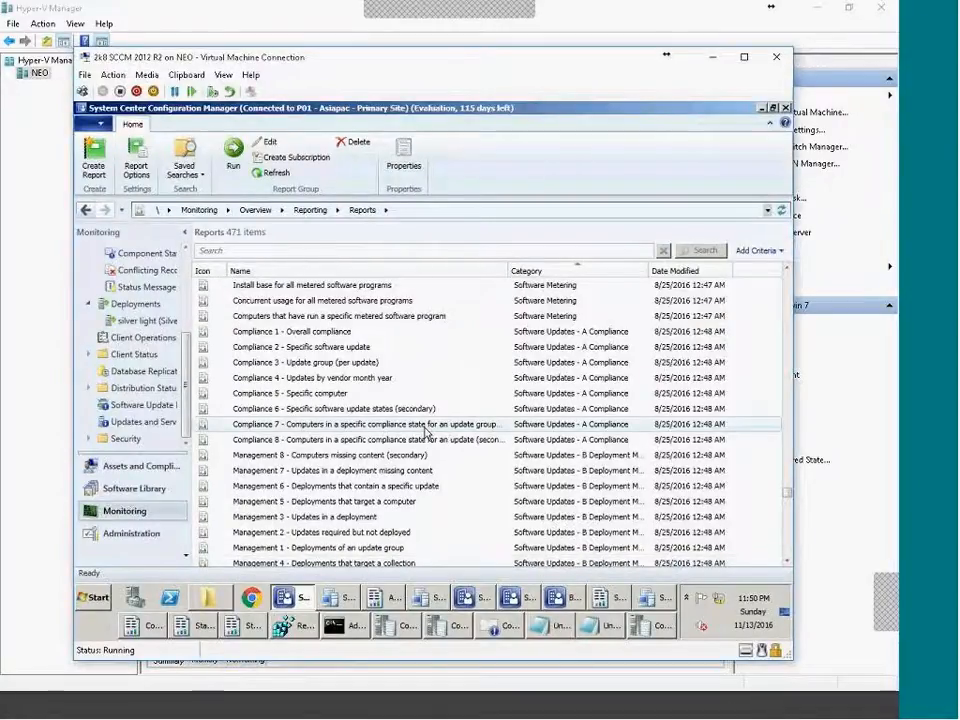
scroll(425, 430, "down", 10)
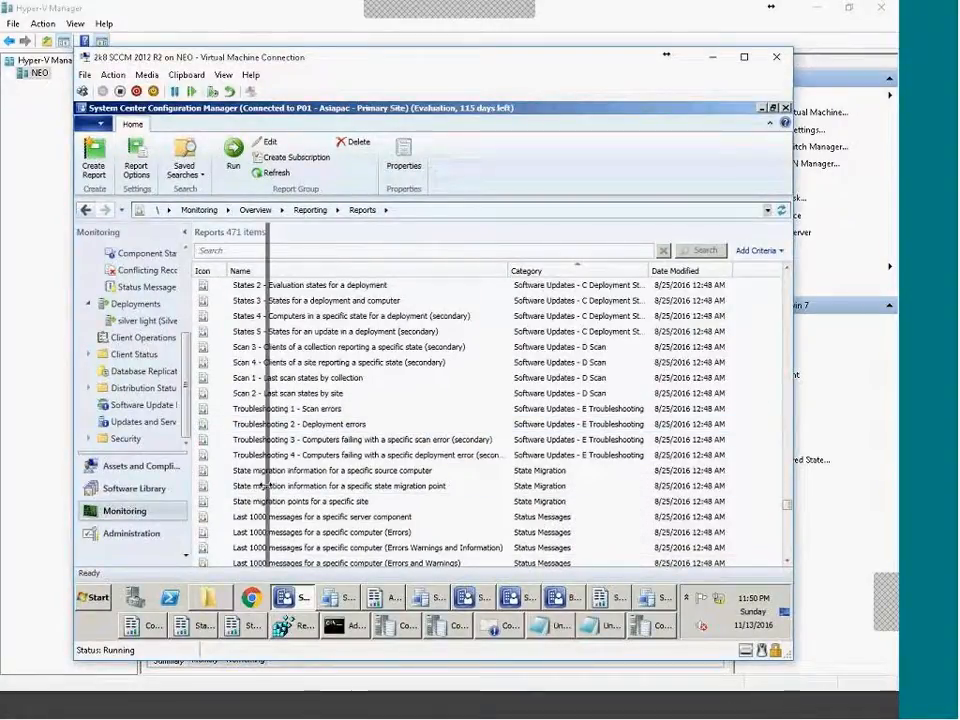
left_click_drag(264, 486, 265, 470)
scroll(262, 383, "up", 2)
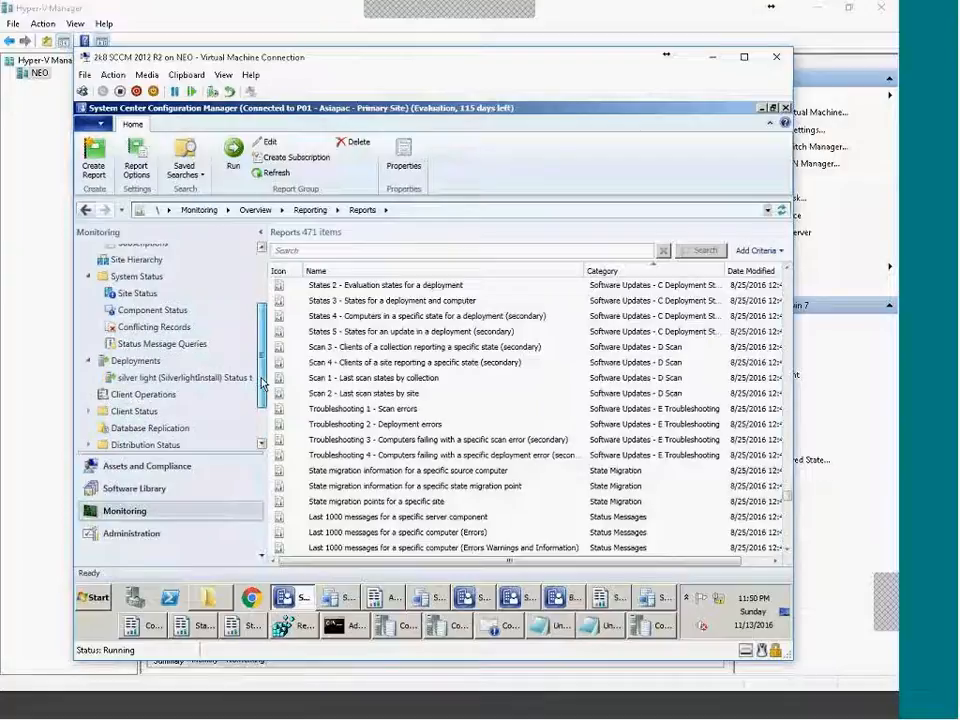
Move from Administration's Client Settings to Software Library's Software Update Groups, showing five groups.
left_click(142, 536)
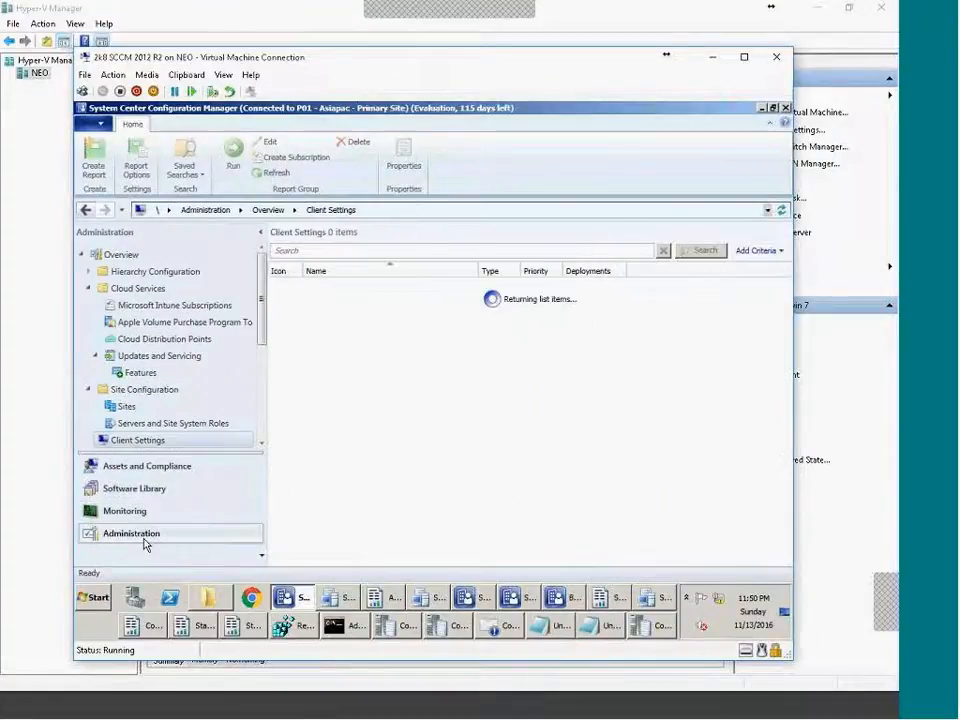
left_click(145, 488)
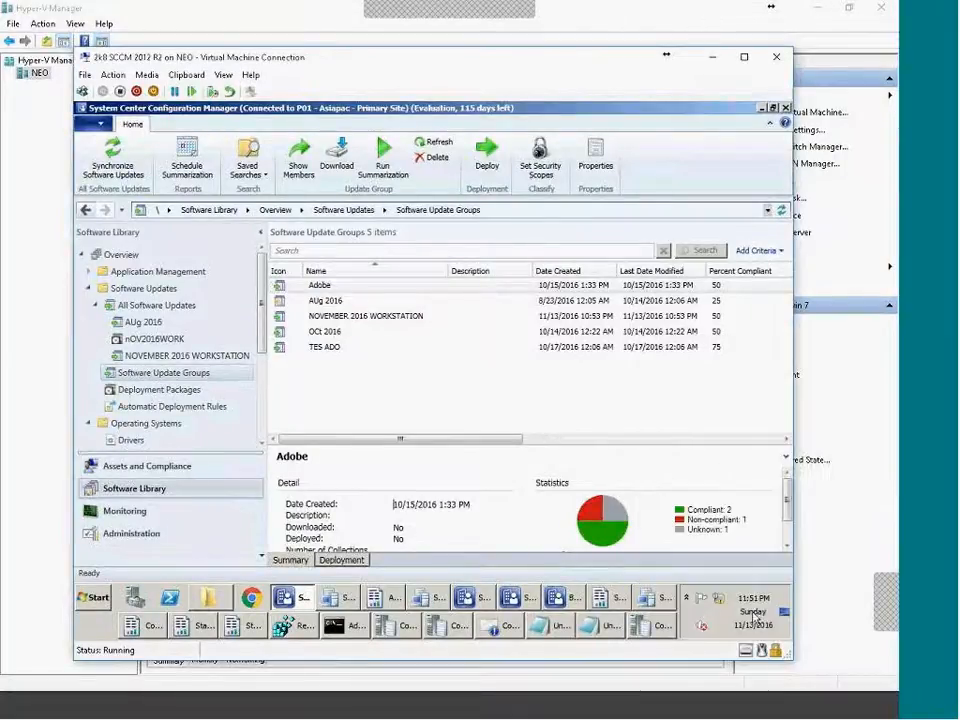
Step the taskbar calendar from November 2016 through December and January to February 2017, then dismiss it.
left_click(757, 619)
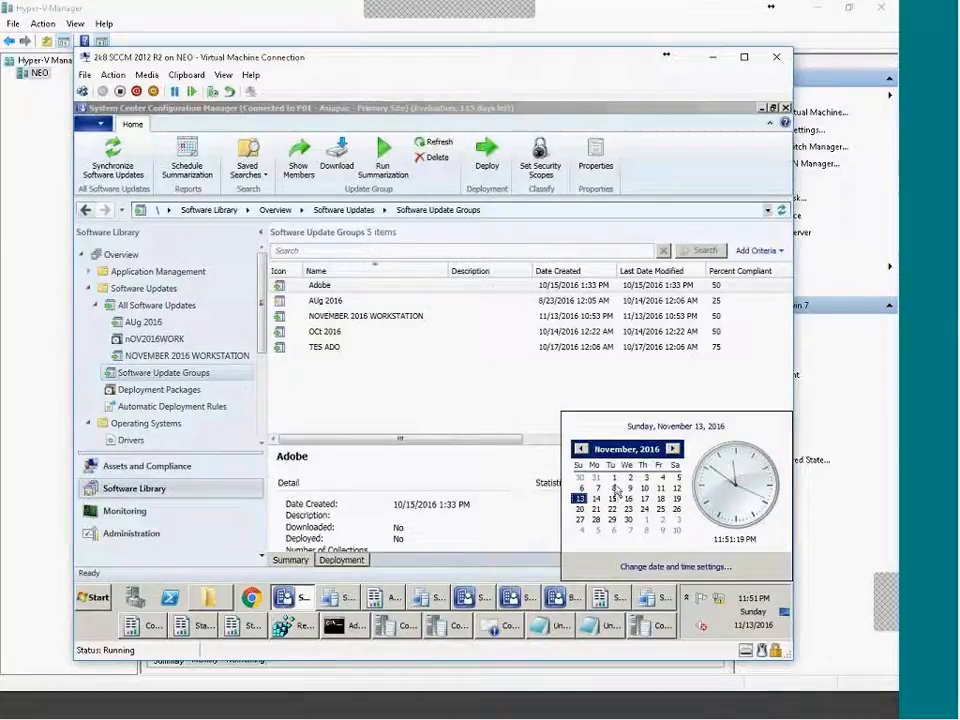
left_click(615, 490)
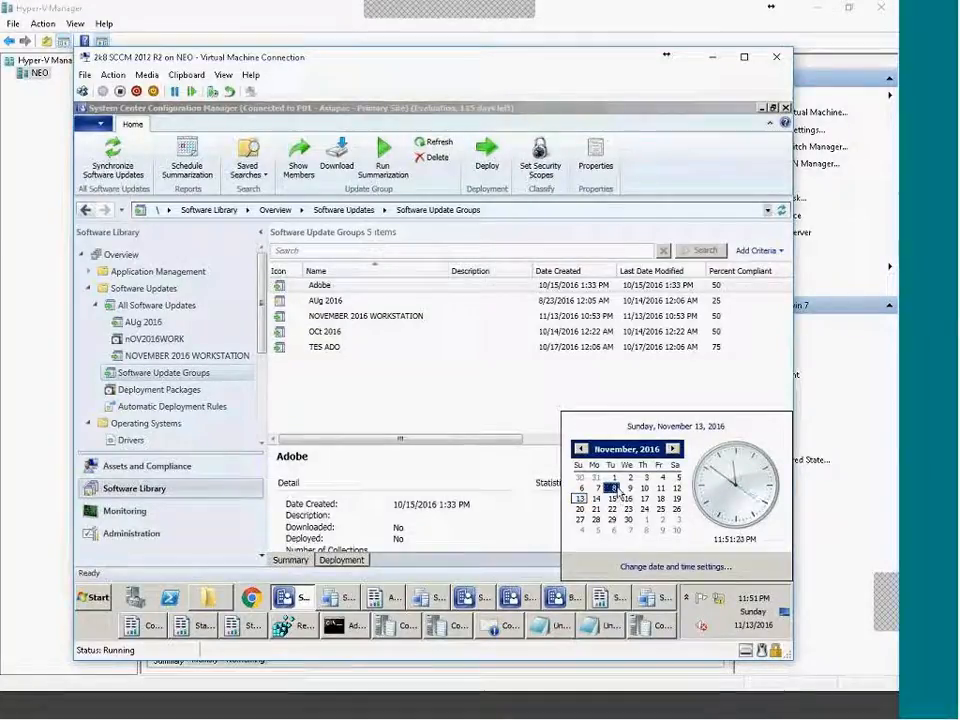
left_click(674, 449)
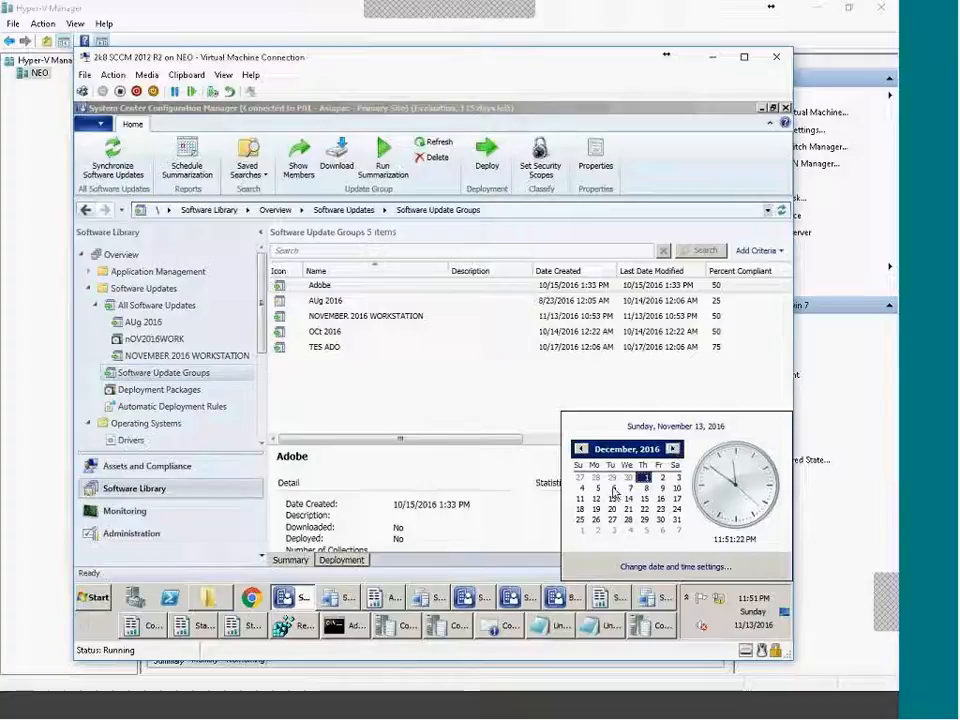
left_click(613, 500)
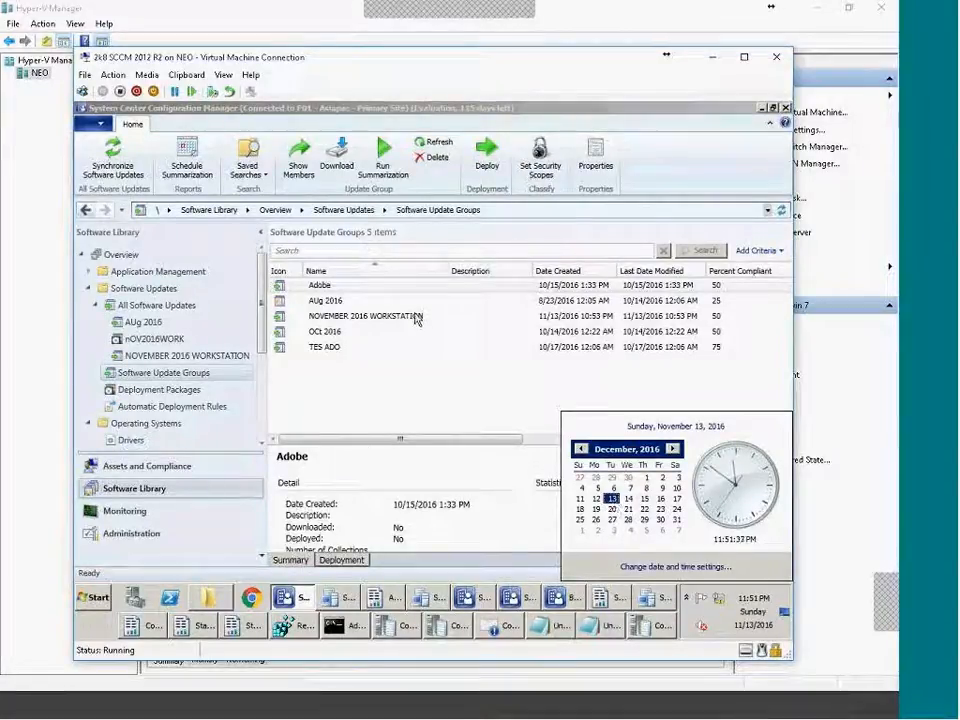
left_click(675, 449)
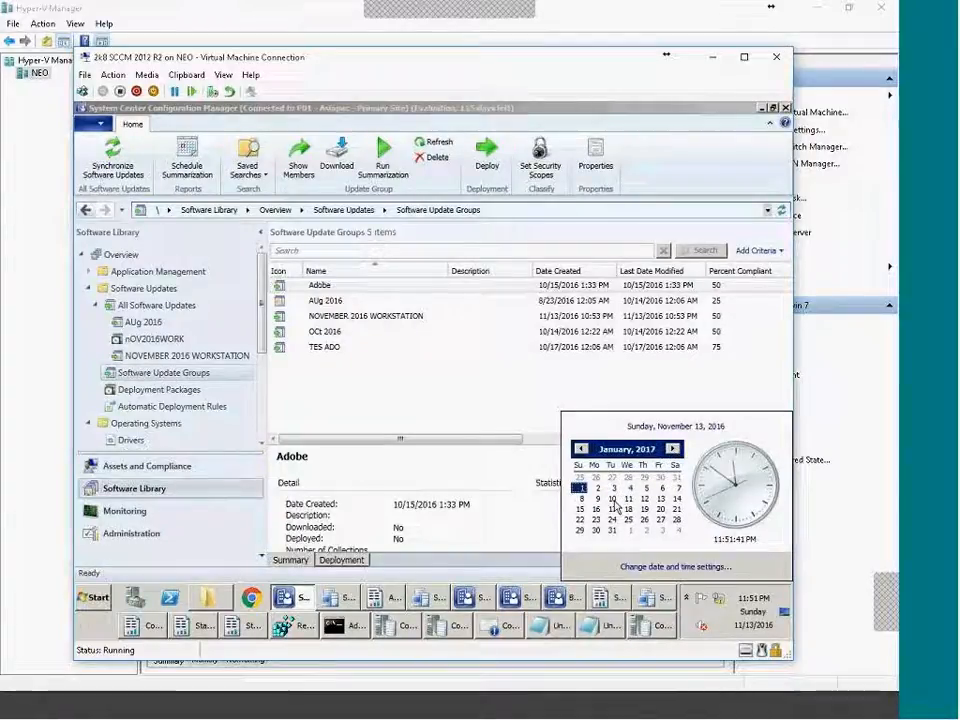
left_click(597, 499)
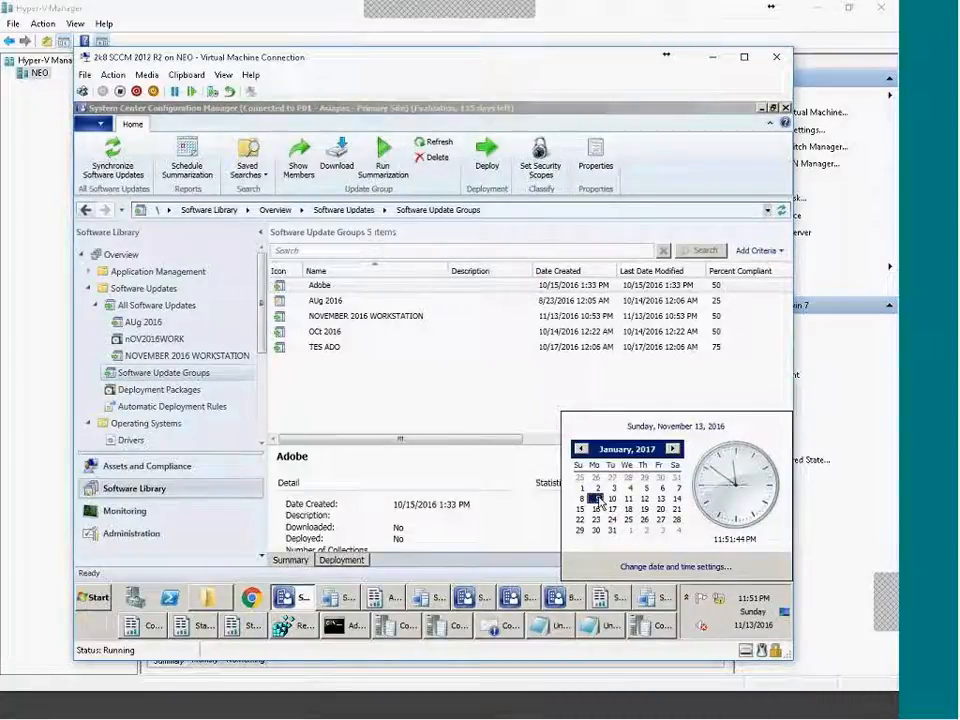
left_click(673, 449)
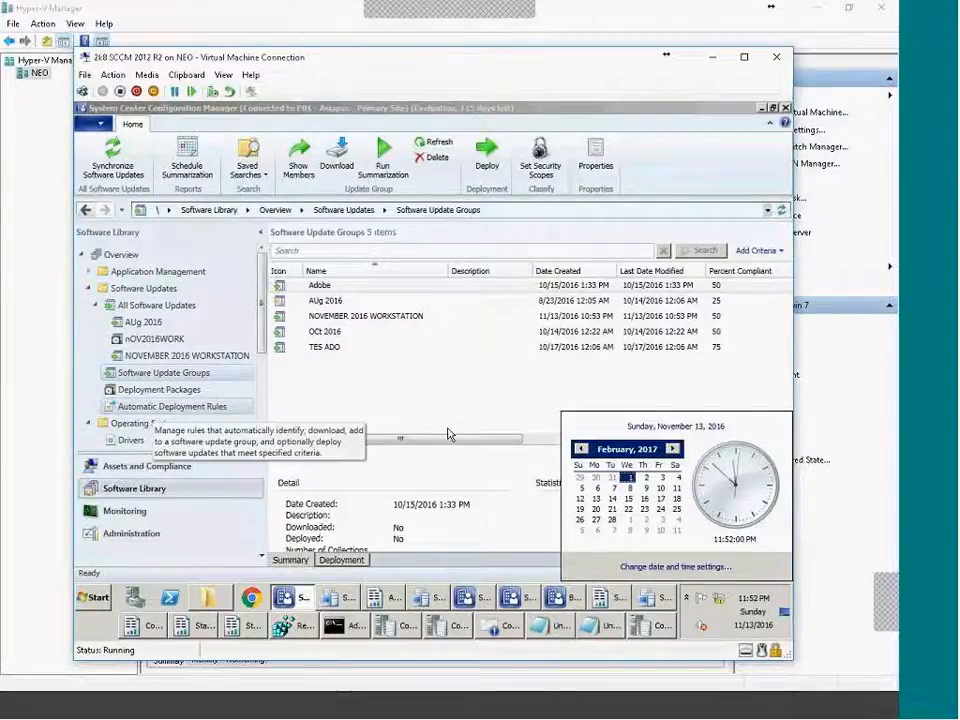
left_click(400, 415)
Browse Deployment Packages and All Software Updates, then show the Automatic Deployment Rules list.
left_click(165, 391)
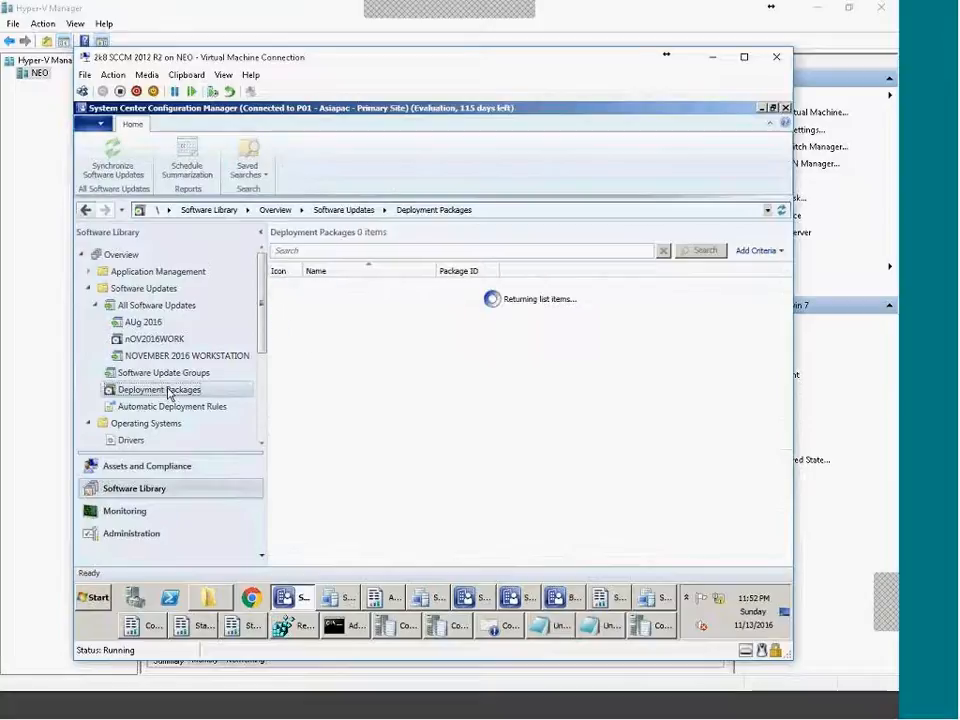
left_click(140, 306)
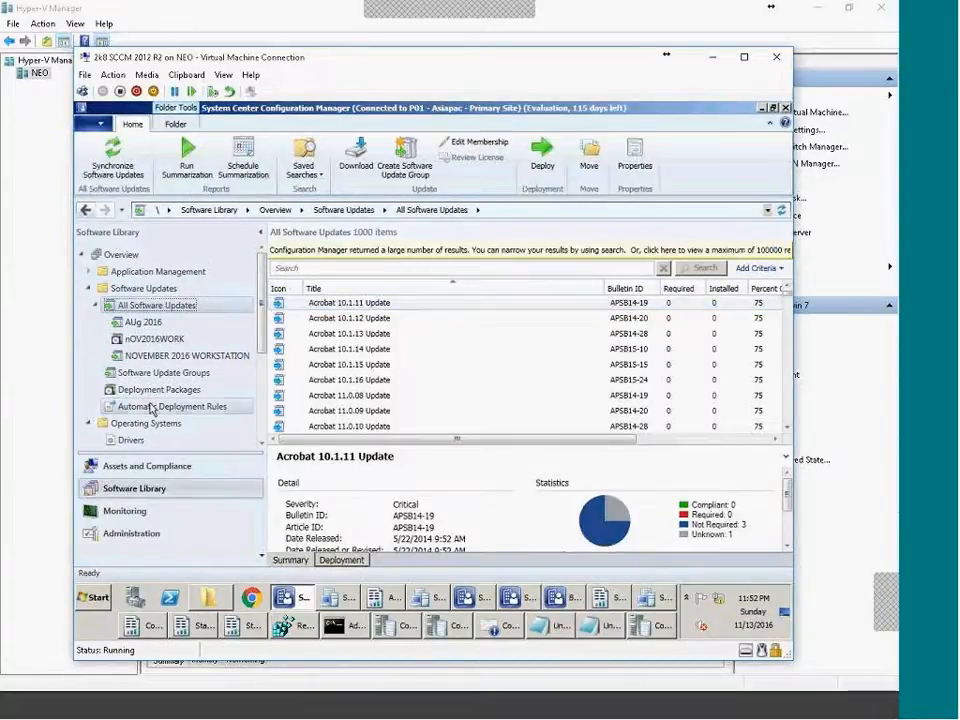
left_click(153, 412)
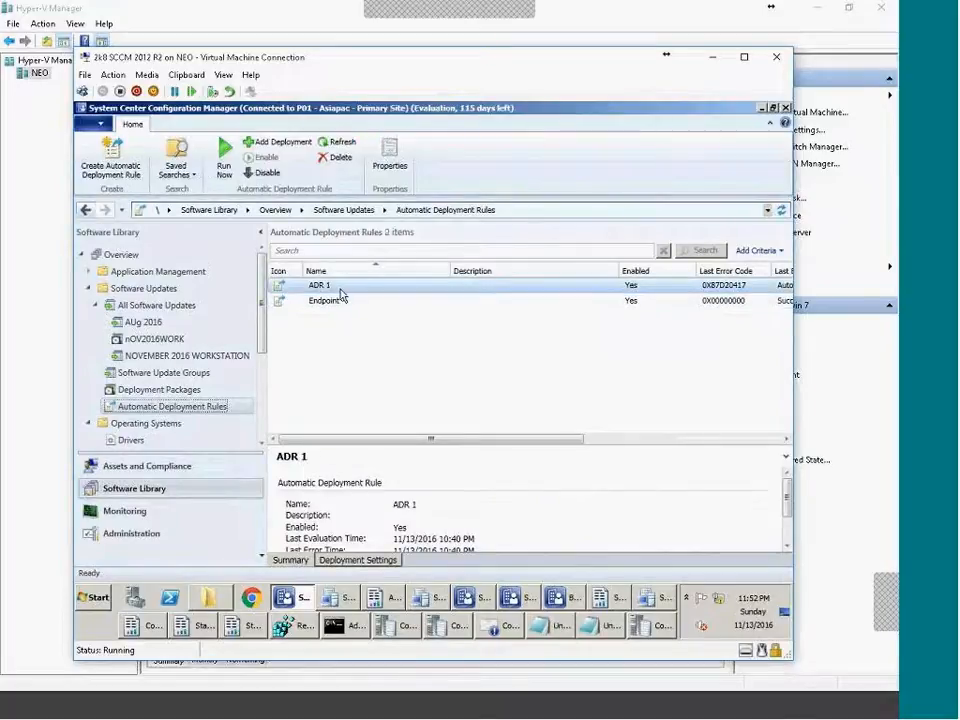
Start a new automatic deployment rule, discard it, then bring up actions for ADR 1.
right_click(206, 408)
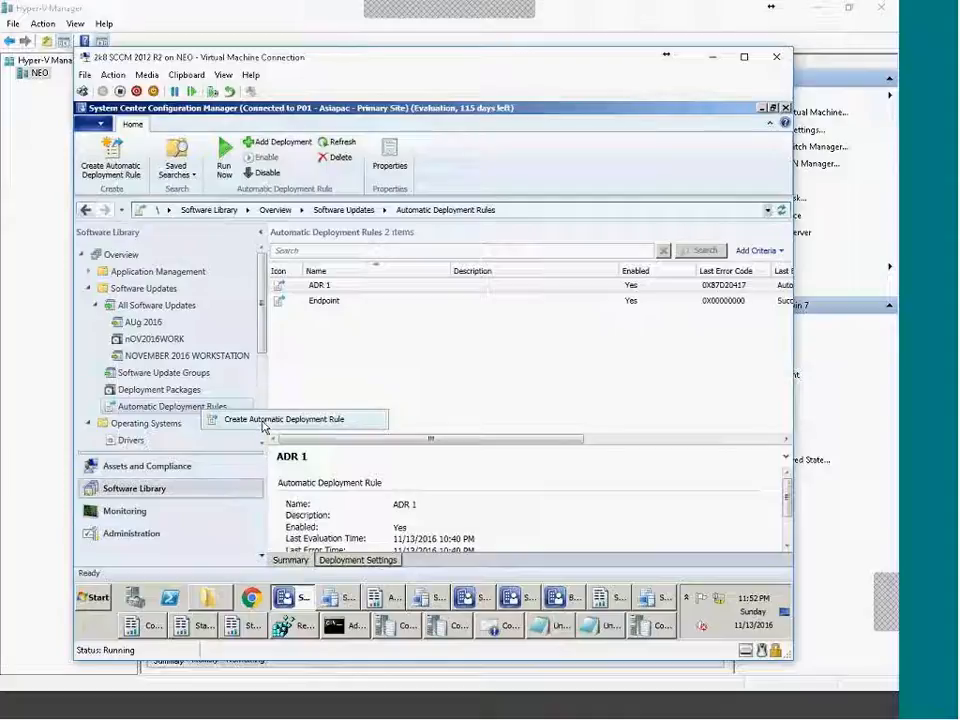
left_click(265, 425)
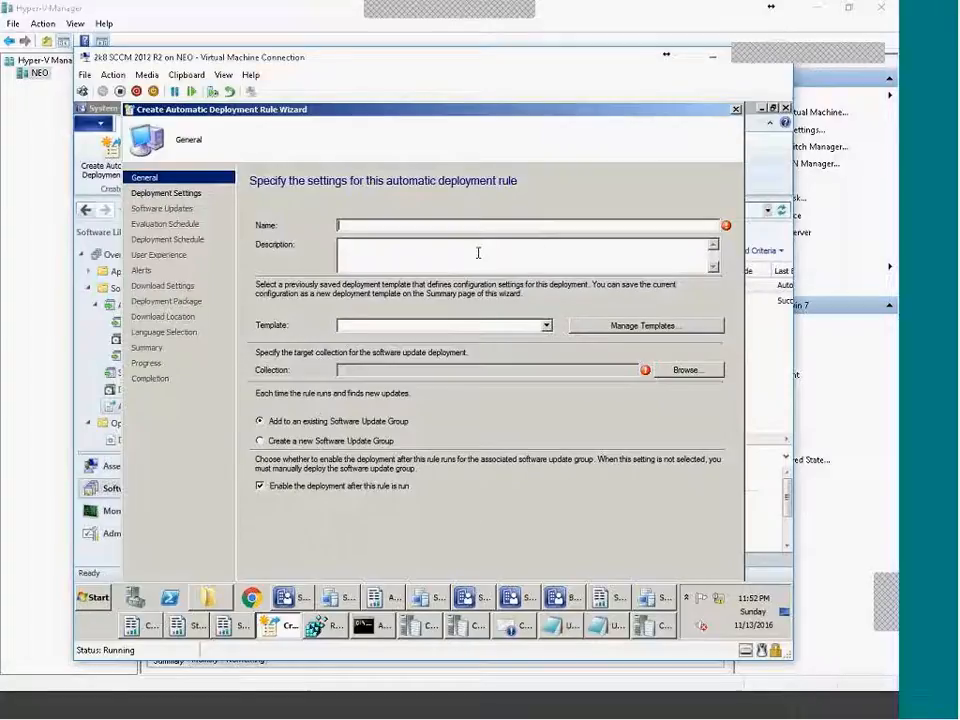
key("Escape")
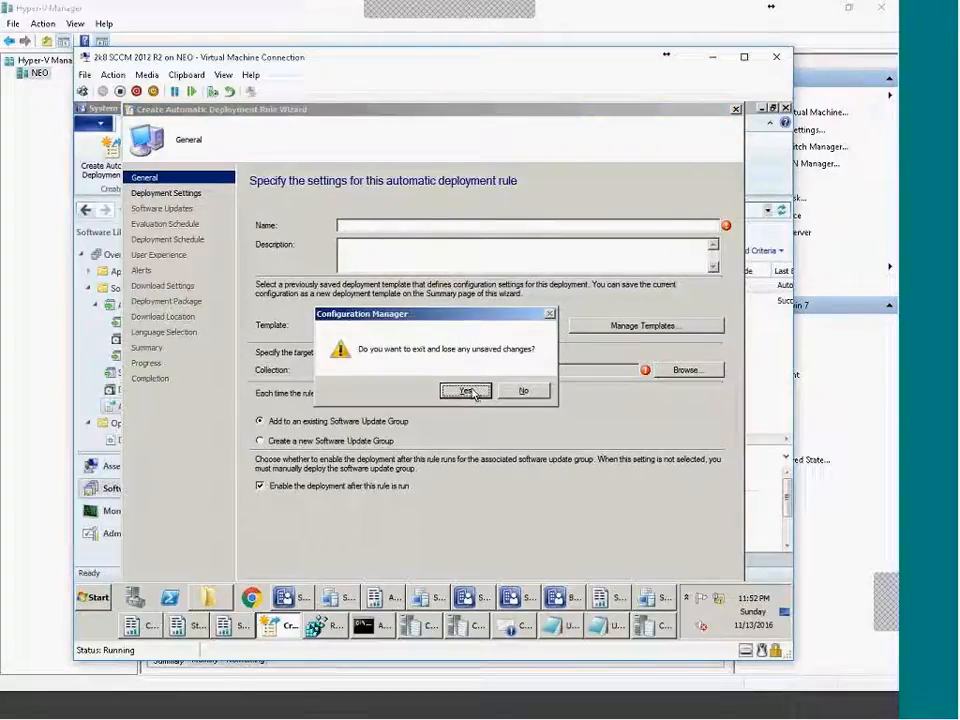
left_click(466, 391)
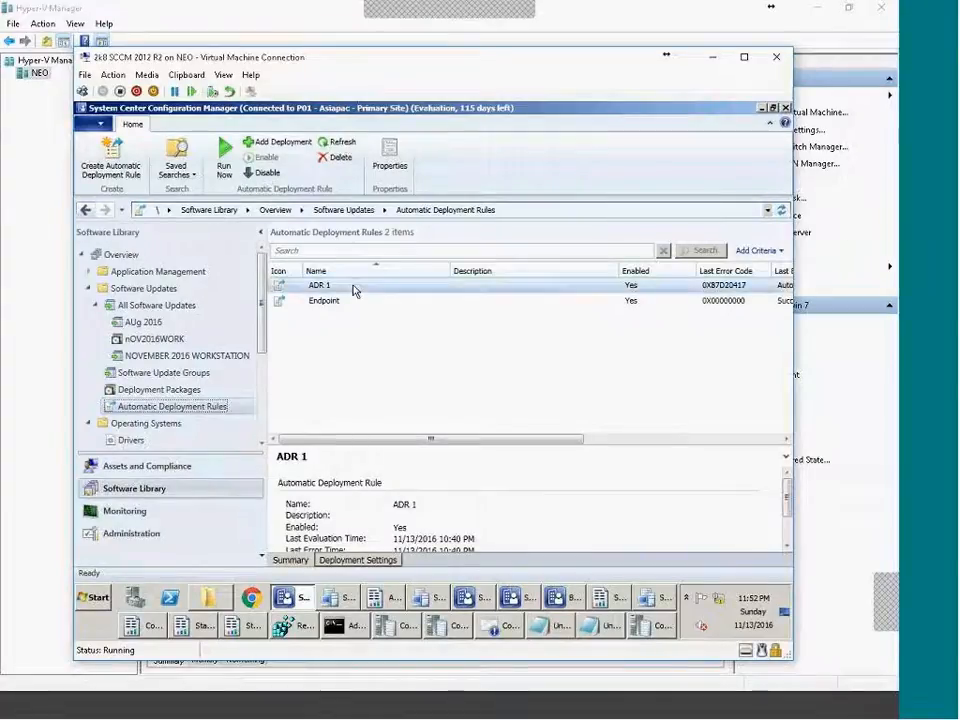
right_click(352, 290)
left_click(395, 400)
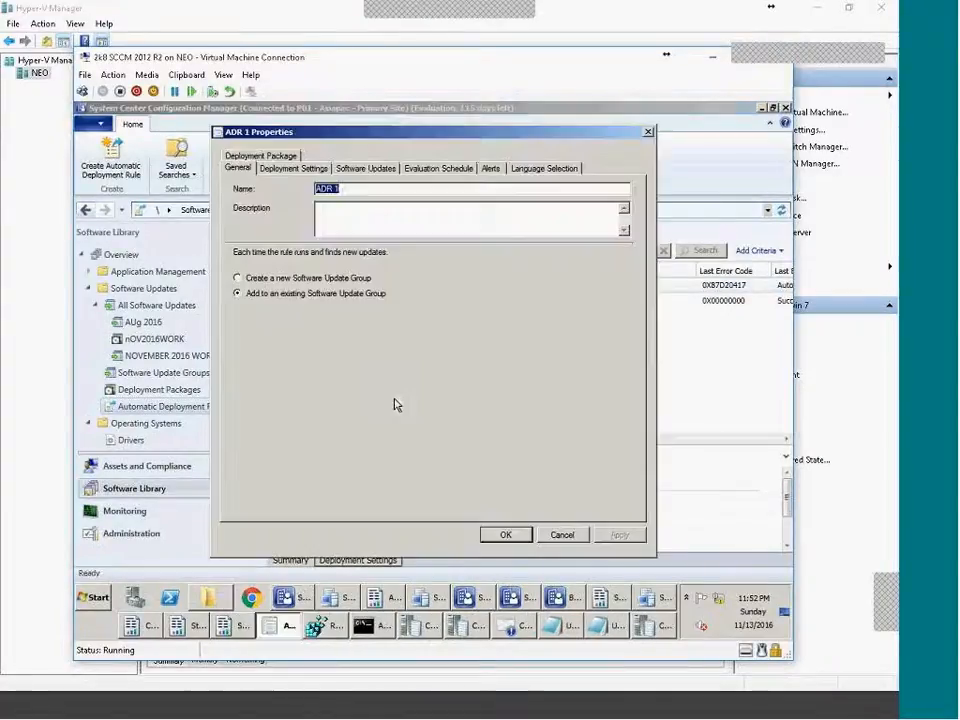
left_click(282, 169)
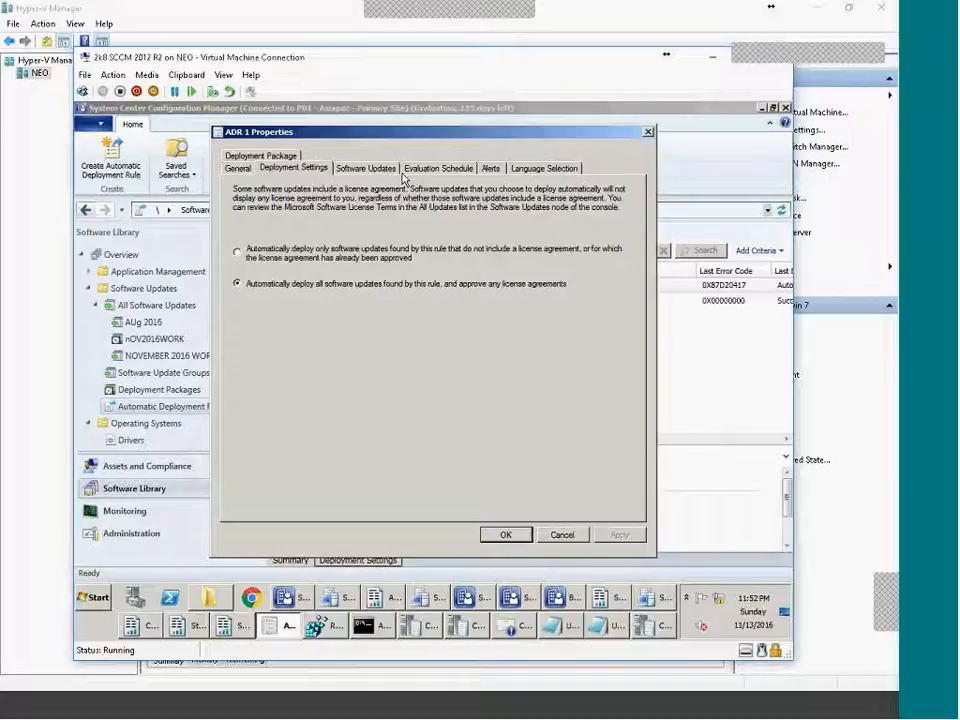
left_click(368, 168)
left_click(432, 168)
left_click(366, 170)
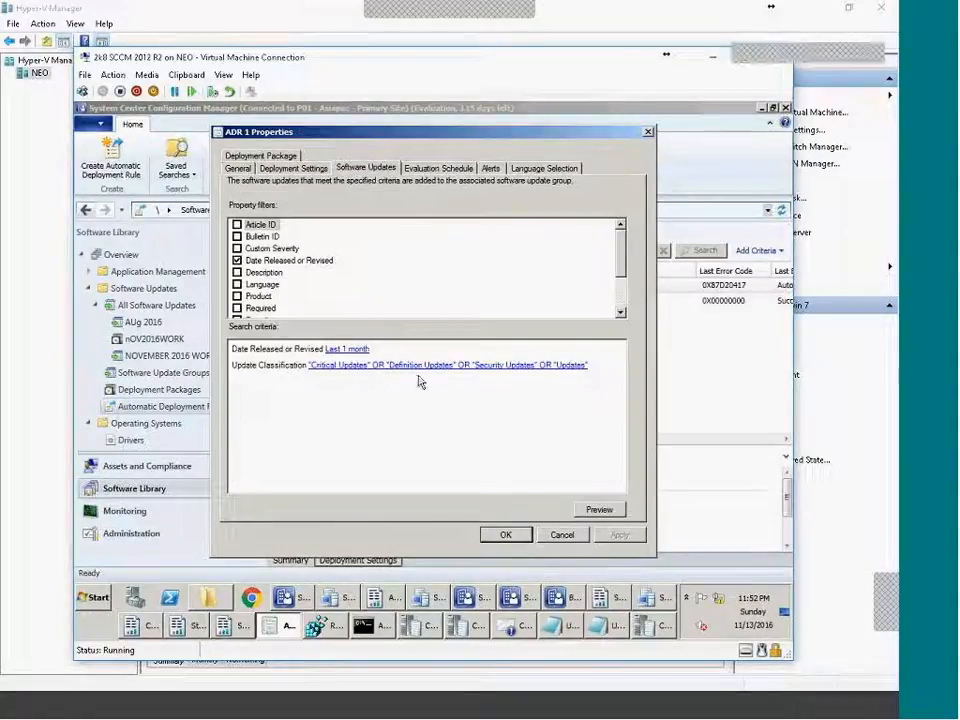
left_click(435, 174)
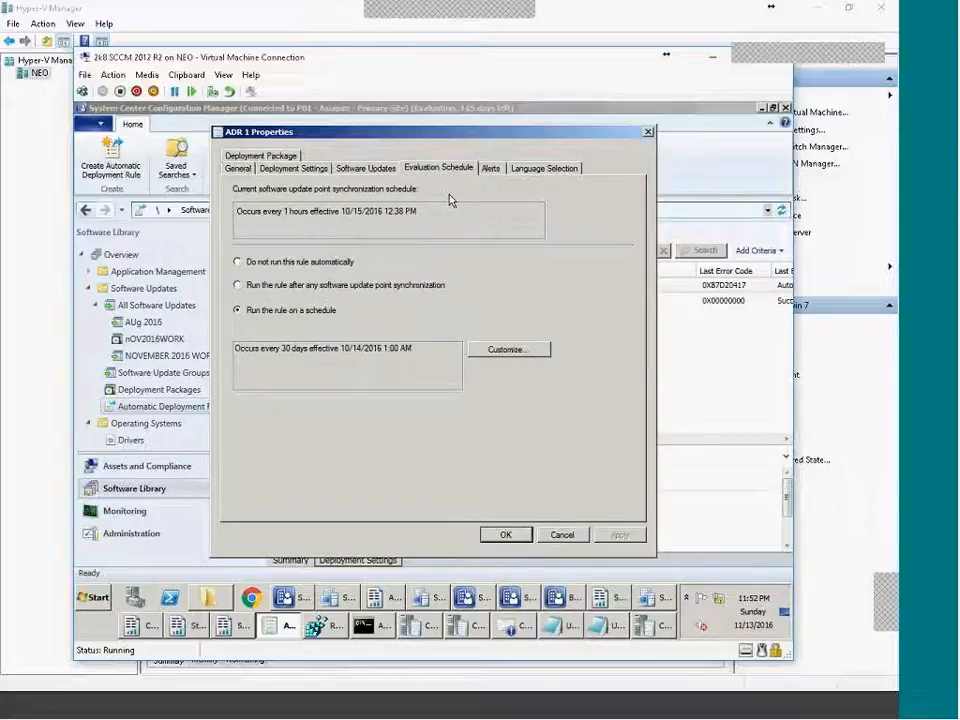
left_click(491, 168)
left_click(540, 172)
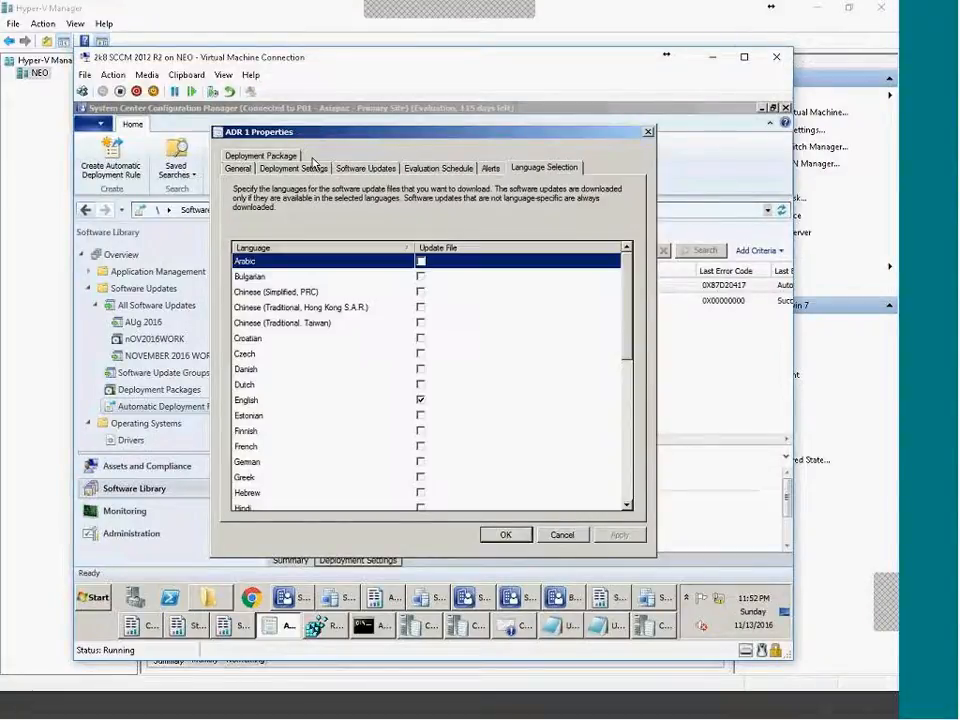
left_click(276, 158)
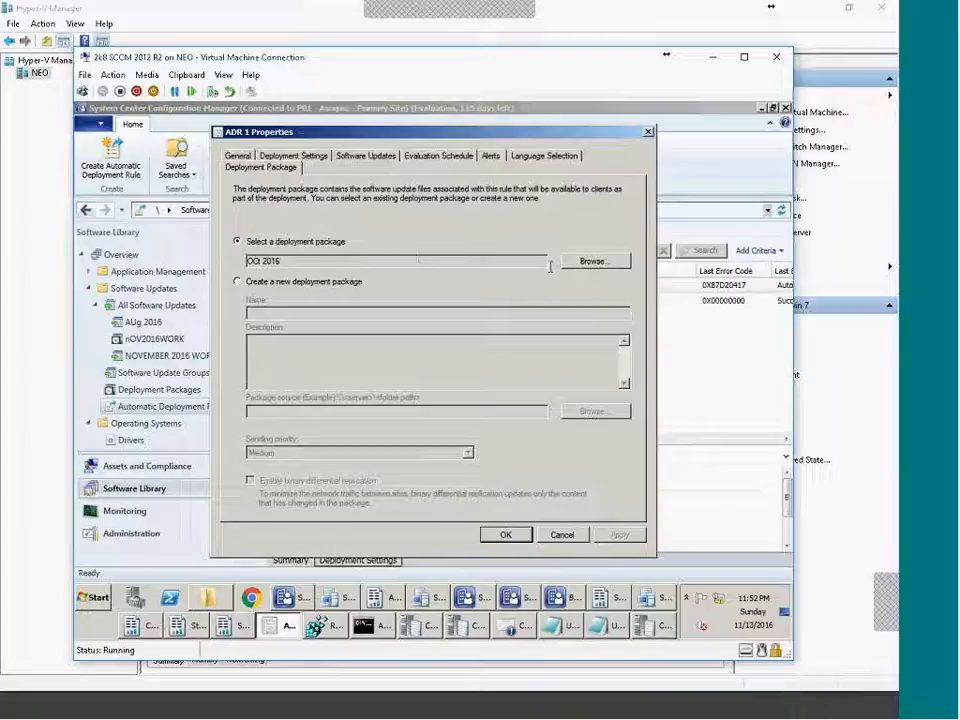
key("Escape")
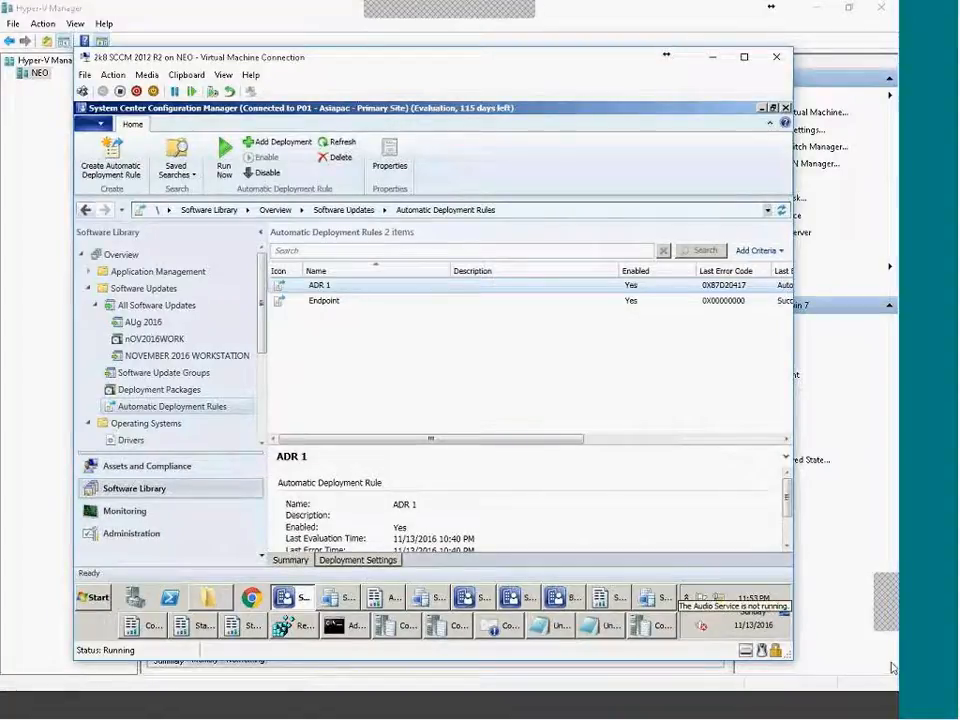
left_click(868, 706)
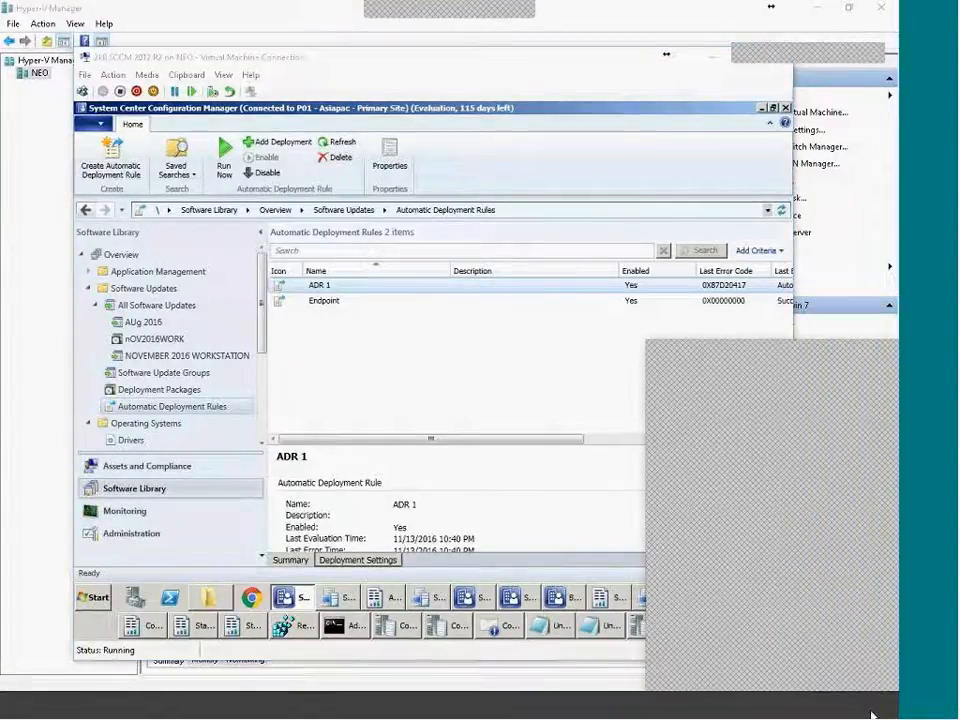
left_click(872, 713)
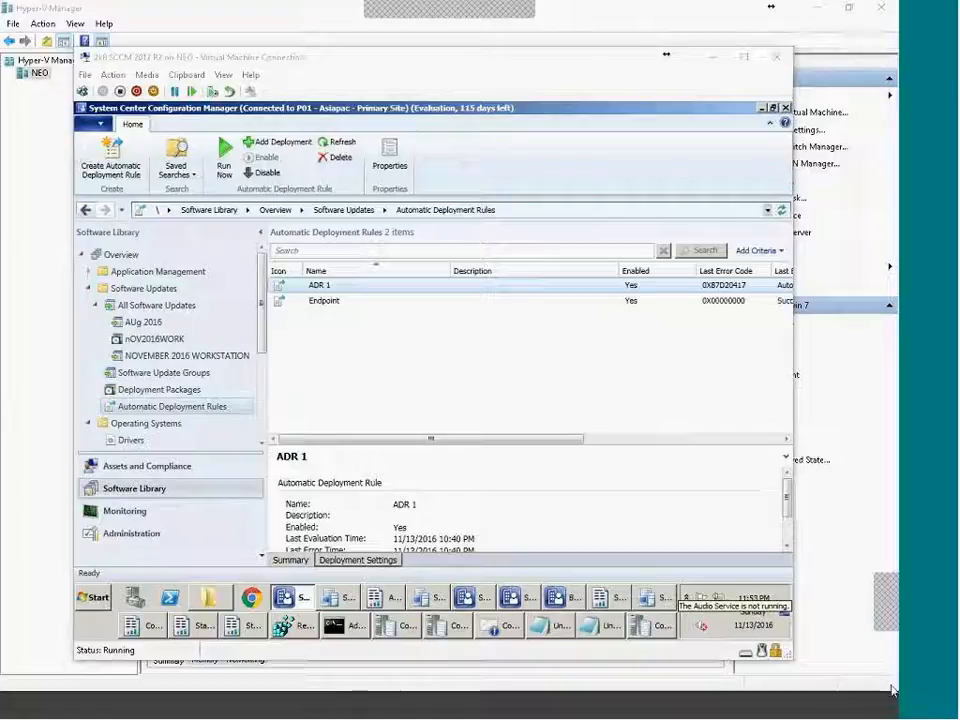
left_click(877, 705)
left_click(877, 704)
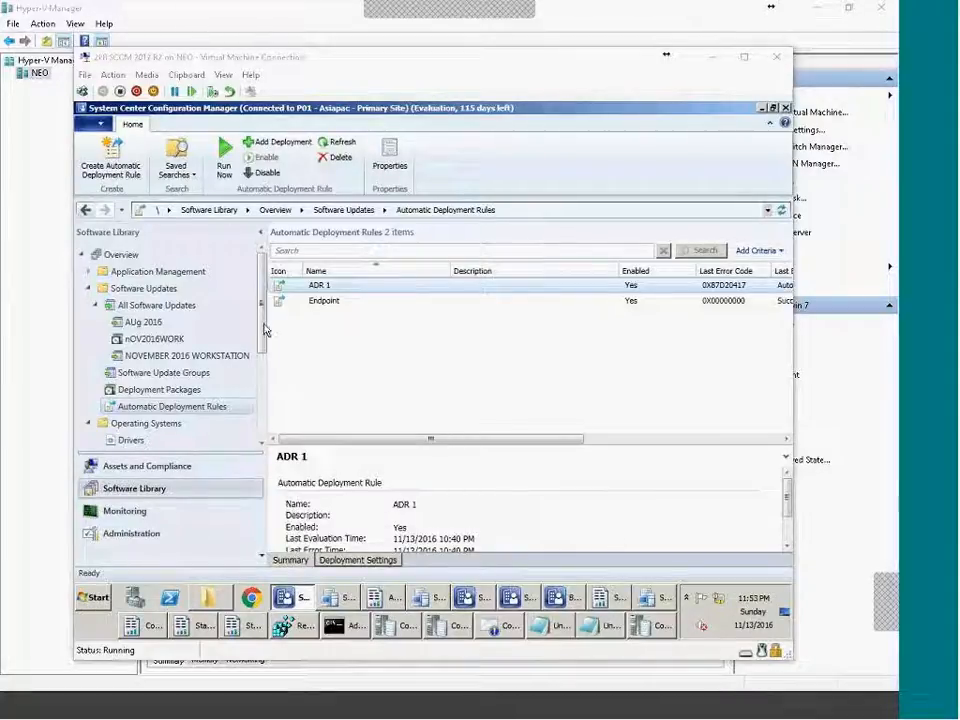
Expand and collapse the Software Updates and Application Management folders to browse their contents.
left_click(89, 289)
left_click(89, 288)
left_click(89, 288)
left_click(89, 305)
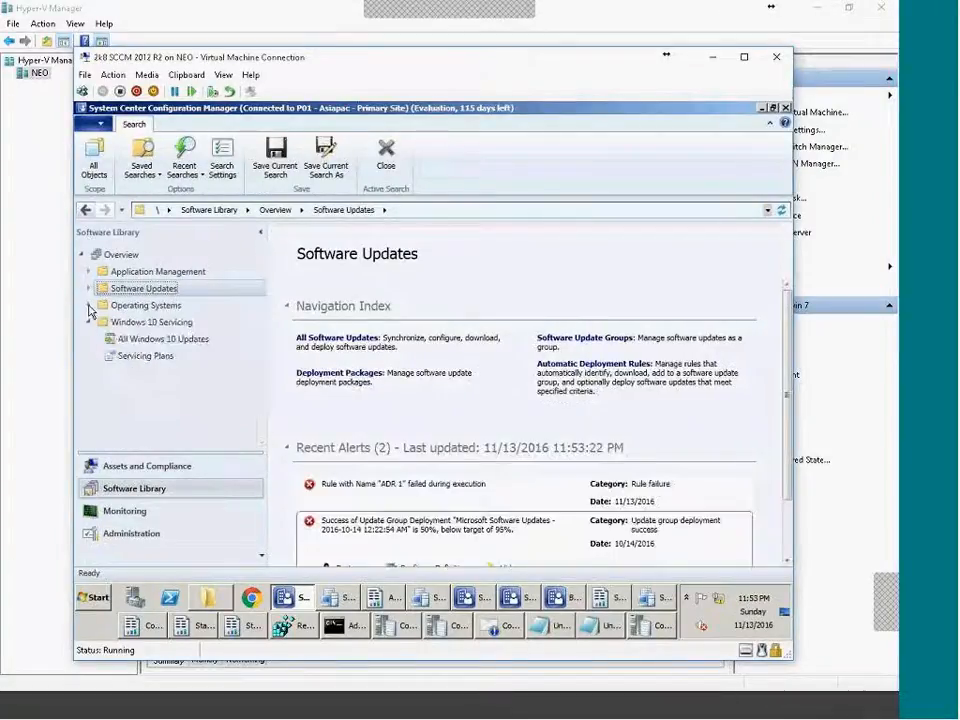
left_click(89, 272)
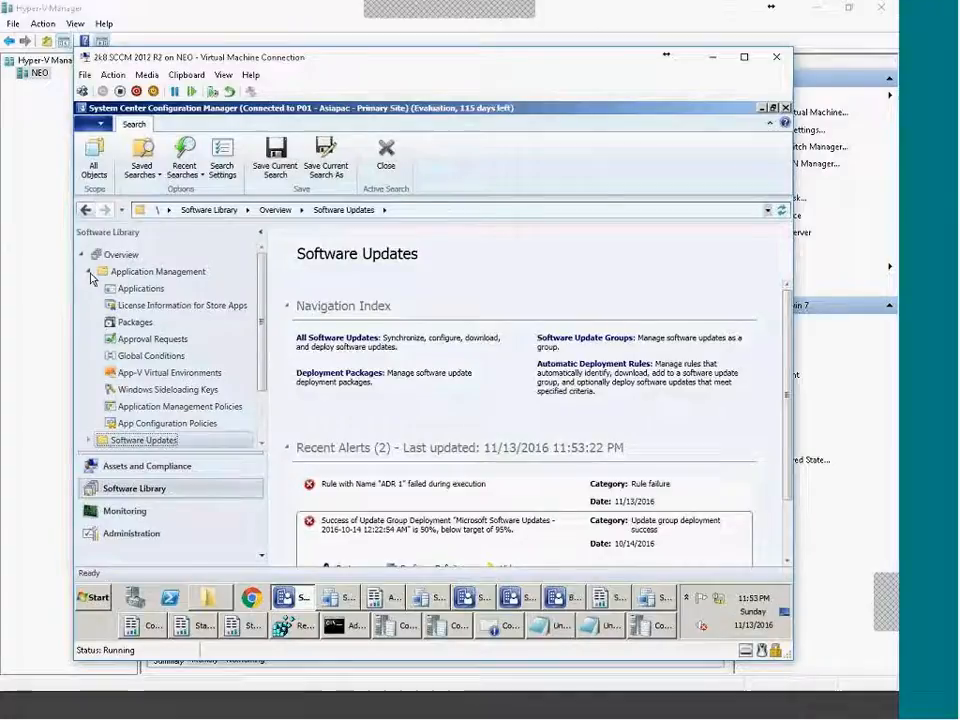
left_click(89, 272)
left_click(150, 272)
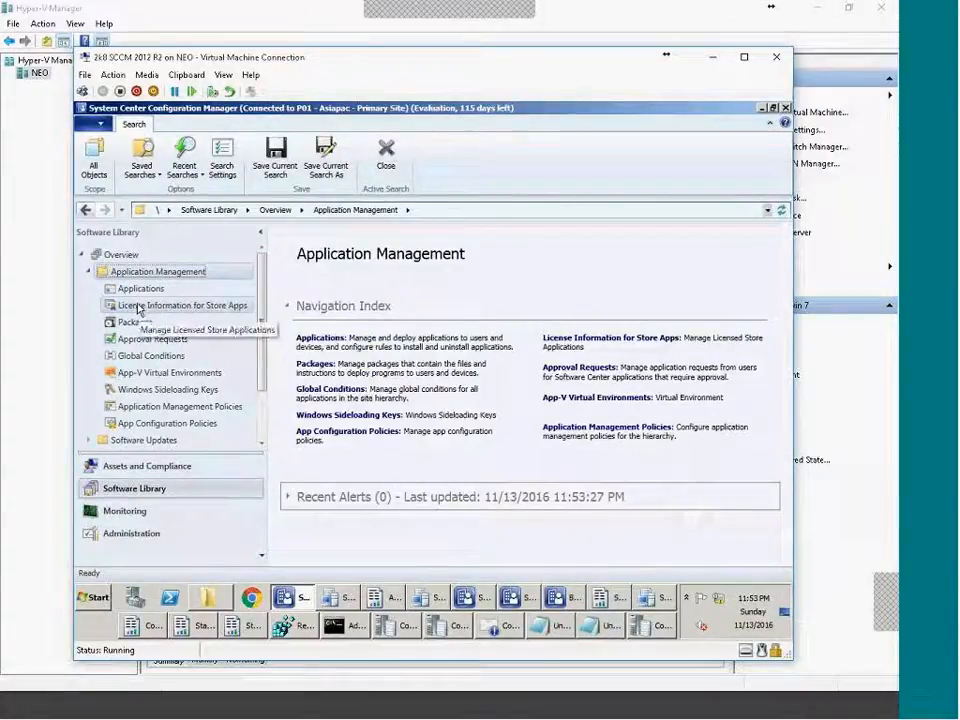
left_click(90, 273)
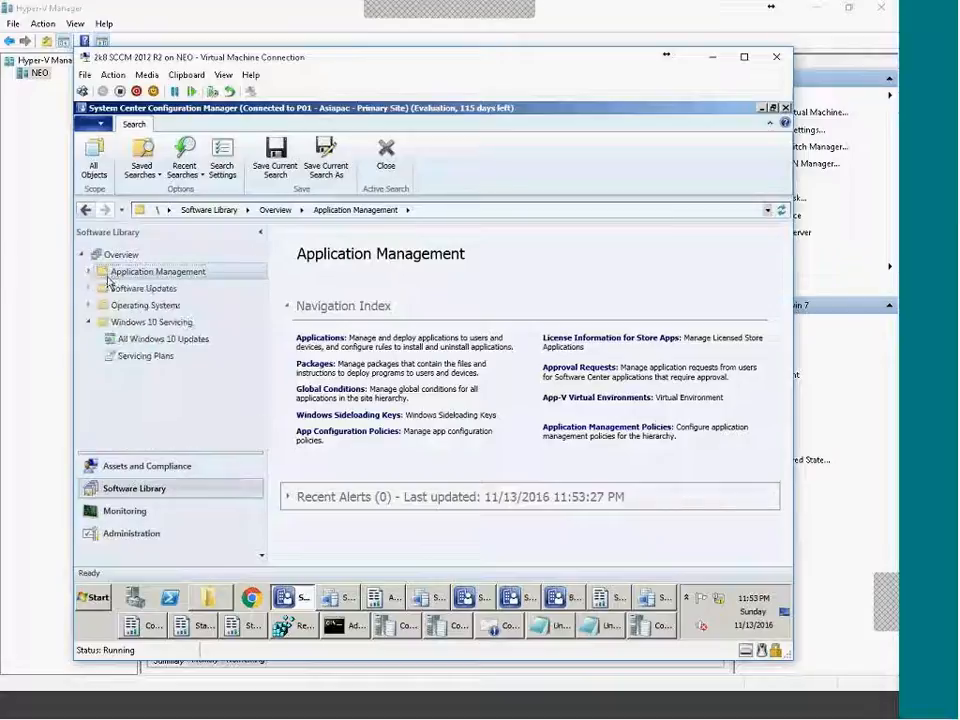
left_click(89, 288)
left_click(89, 289)
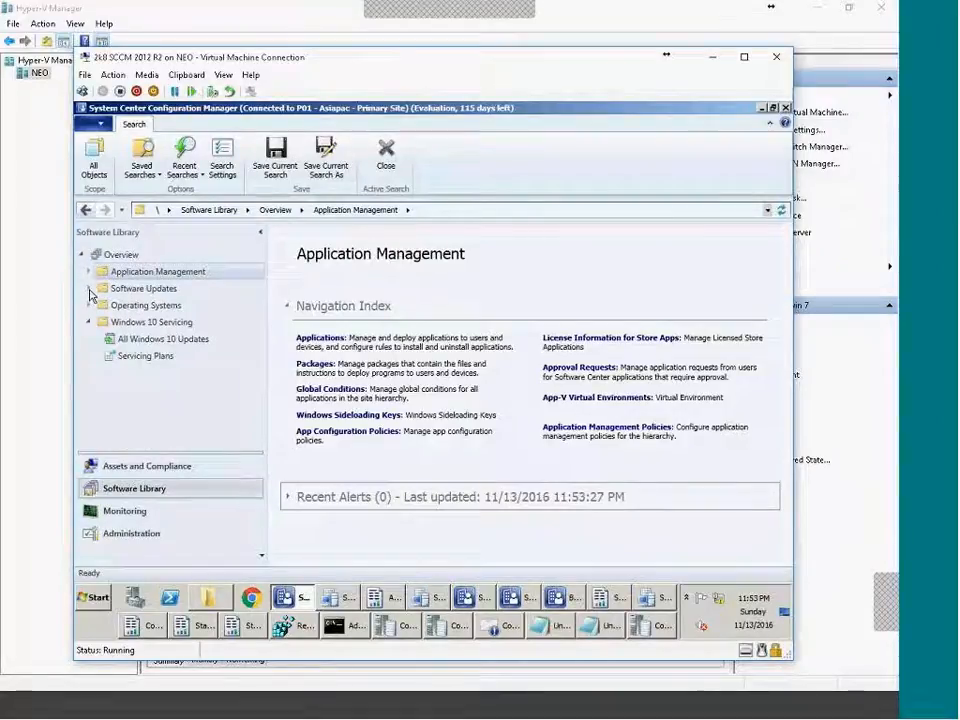
left_click(89, 272)
left_click(90, 273)
Browse Windows 10 Servicing and Operating Systems, then return to Automatic Deployment Rules with folders collapsed.
left_click(88, 322)
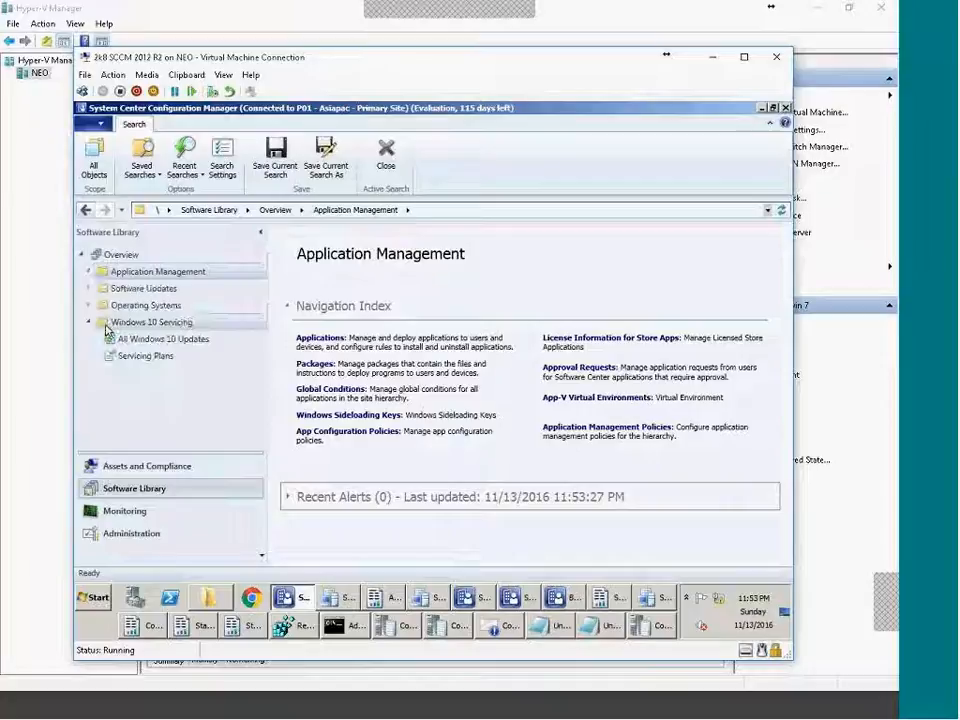
left_click(89, 306)
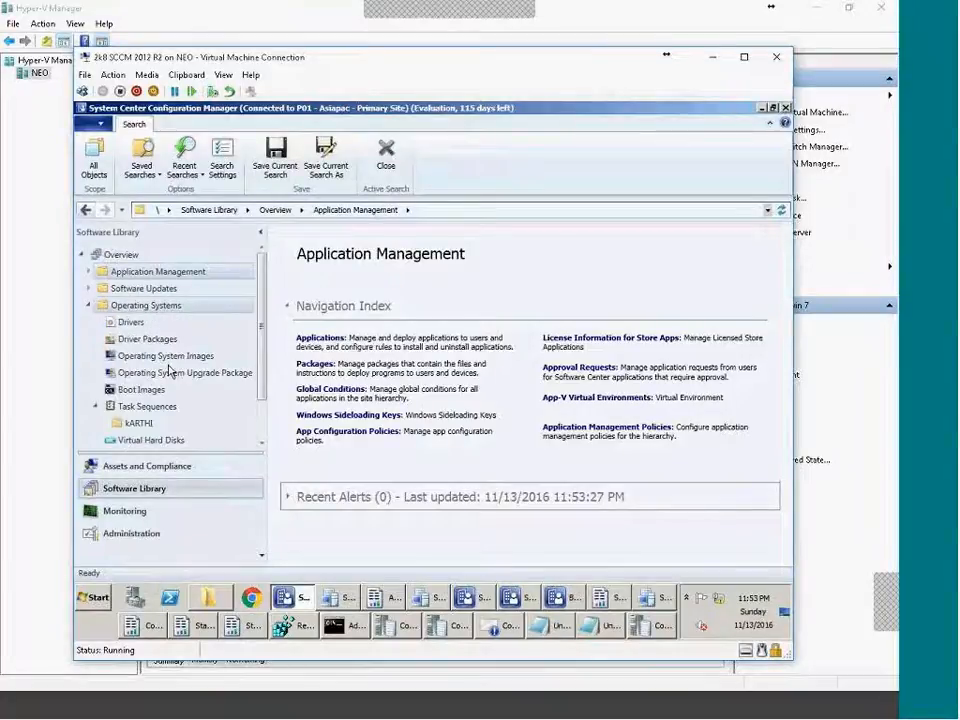
left_click(90, 305)
left_click(94, 290)
left_click(90, 289)
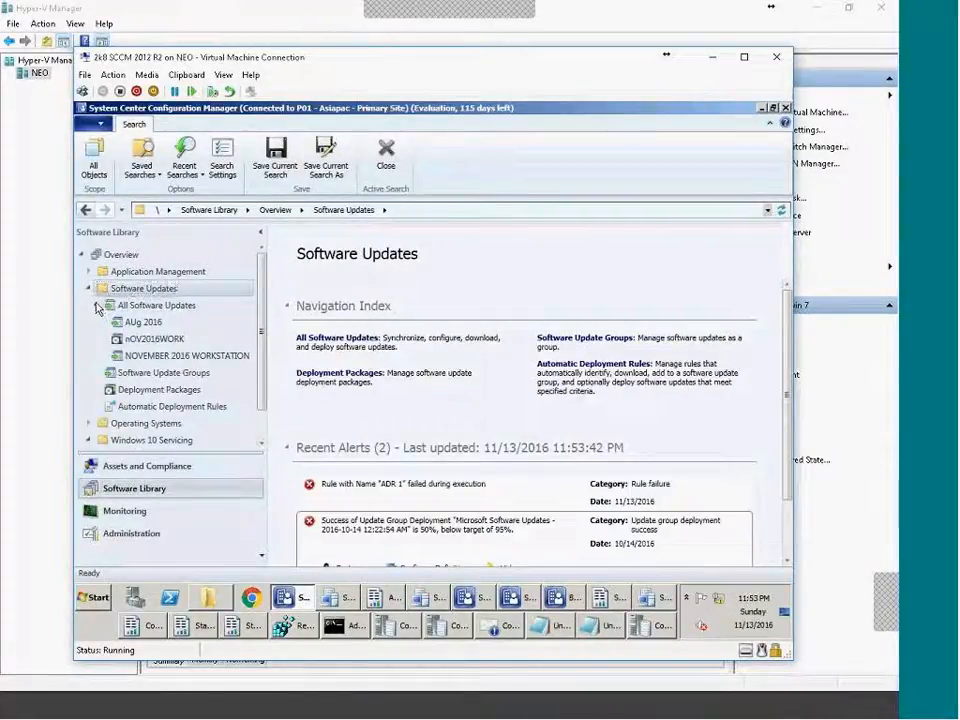
left_click(97, 305)
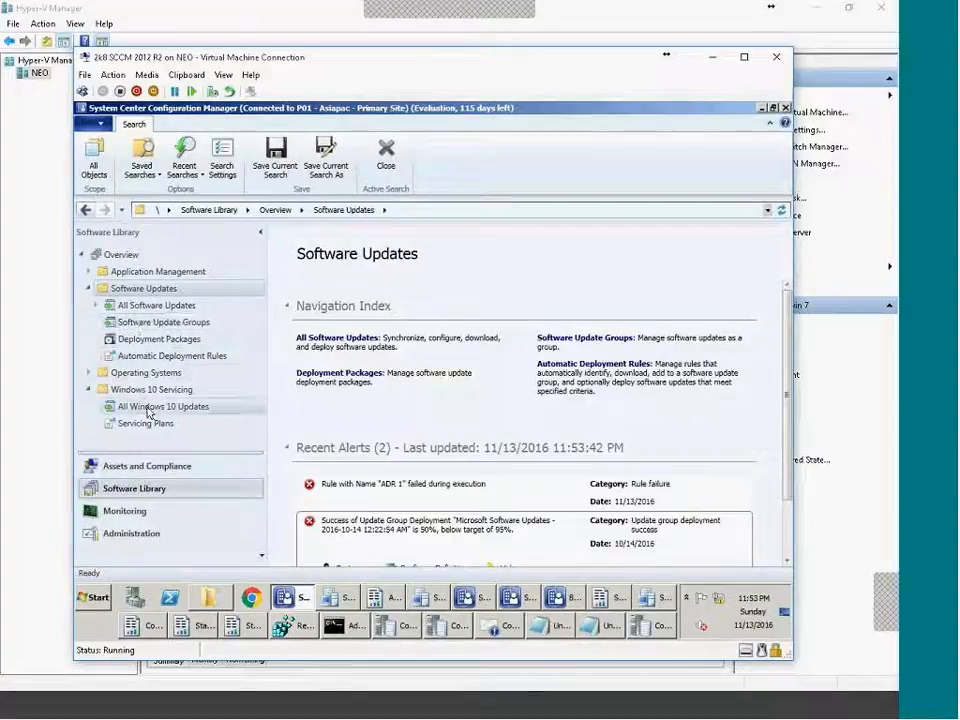
left_click(156, 372)
left_click(155, 356)
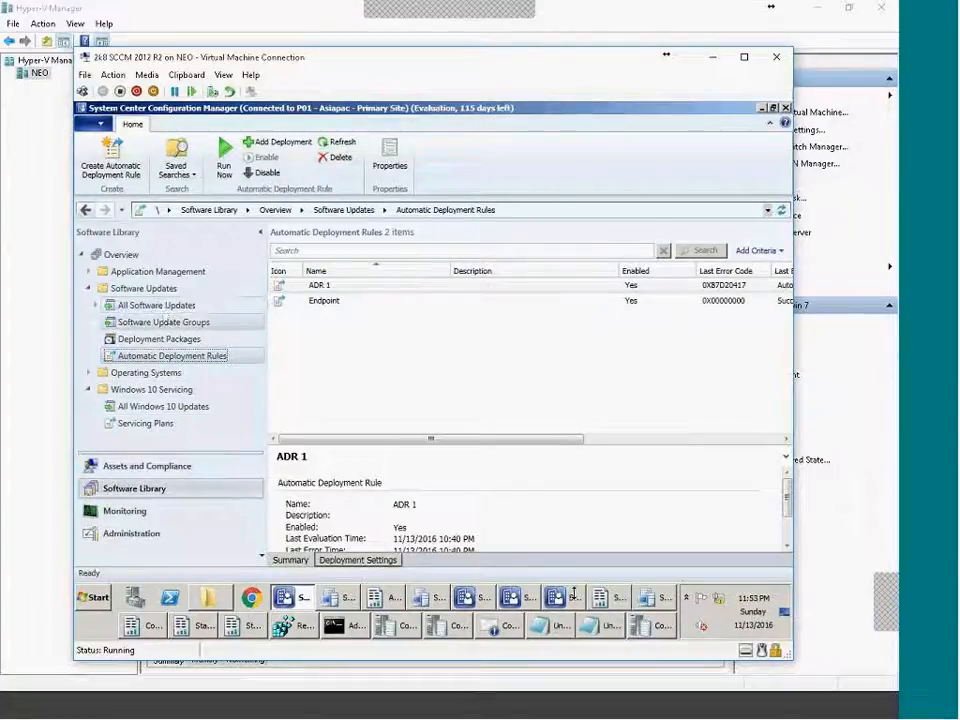
left_click(89, 373)
left_click(89, 373)
left_click(89, 389)
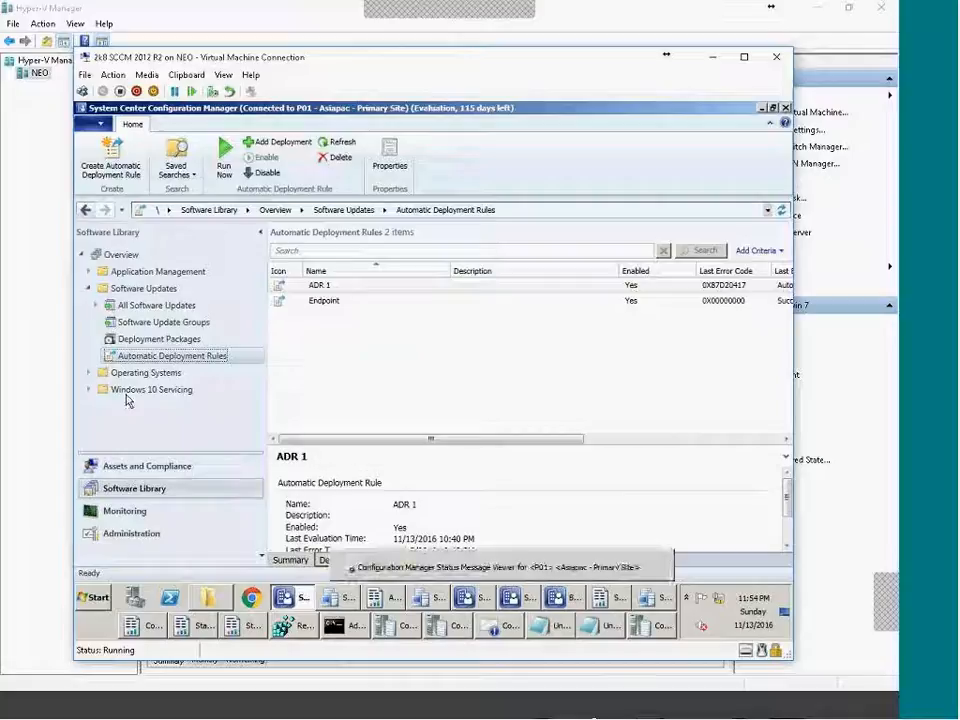
Browse Device Collections, Compliance Settings and Endpoint Protection, then bring the P10 console window forward.
left_click(137, 470)
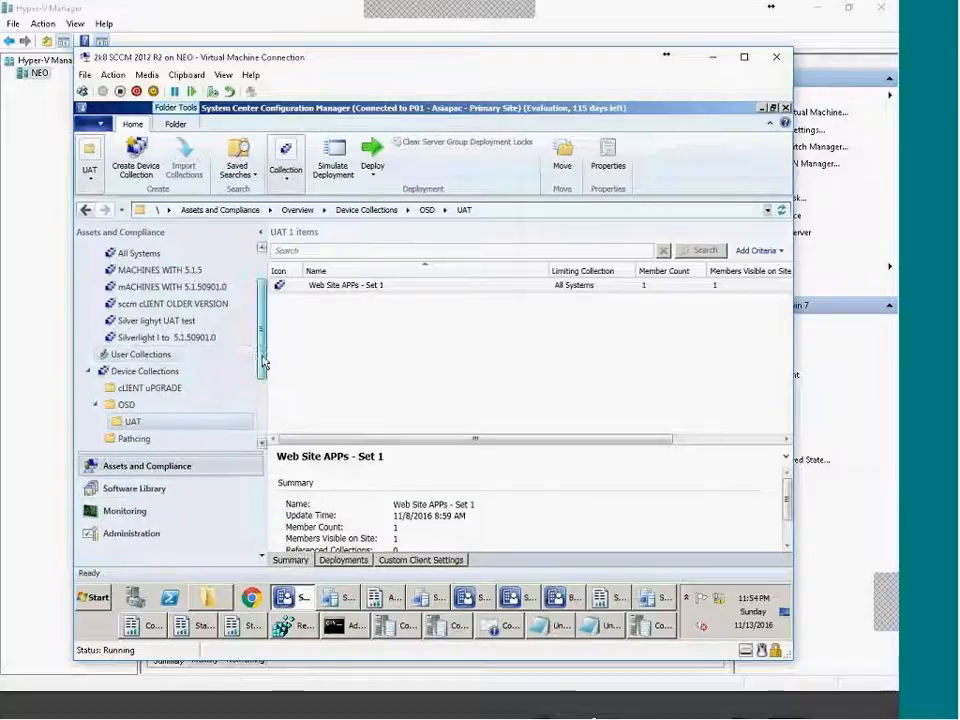
scroll(250, 350, "up", 1)
left_click(89, 288)
left_click(88, 321)
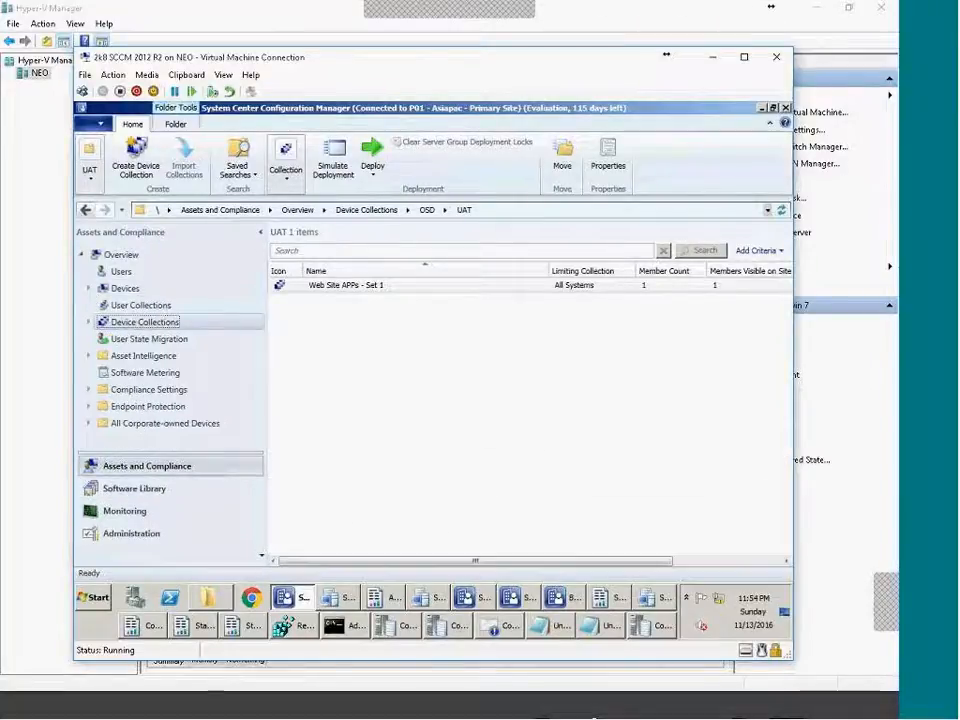
left_click(93, 390)
left_click(93, 390)
left_click(148, 407)
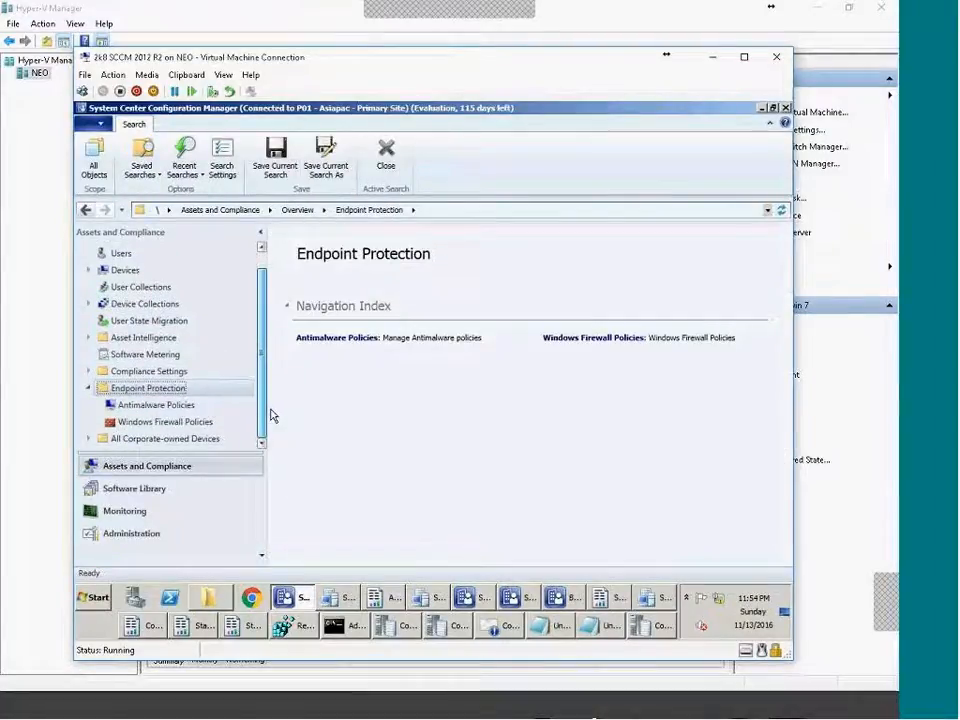
left_click(672, 712)
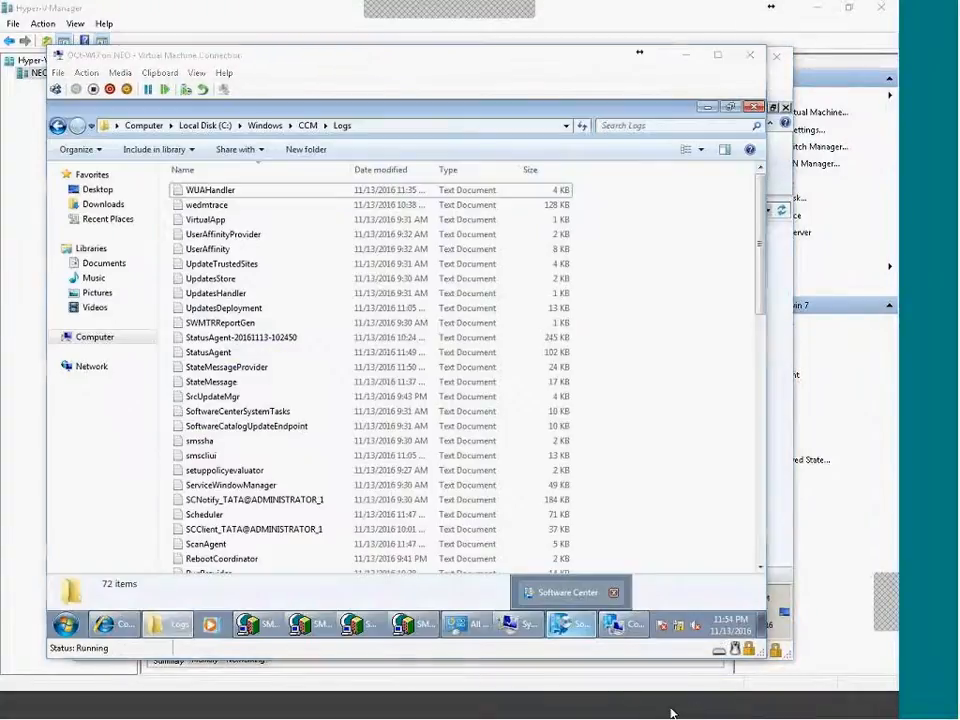
left_click(694, 709)
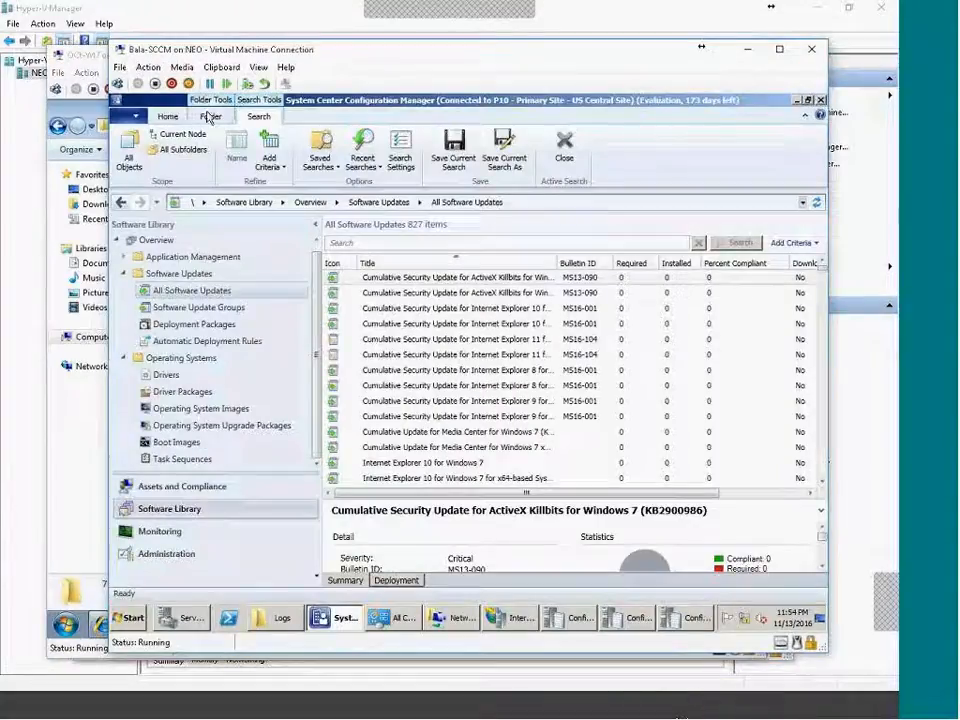
Tick Forefront Endpoint Protection 2010 and Forefront Protection Category under Software Update Point Products and apply.
left_click(170, 553)
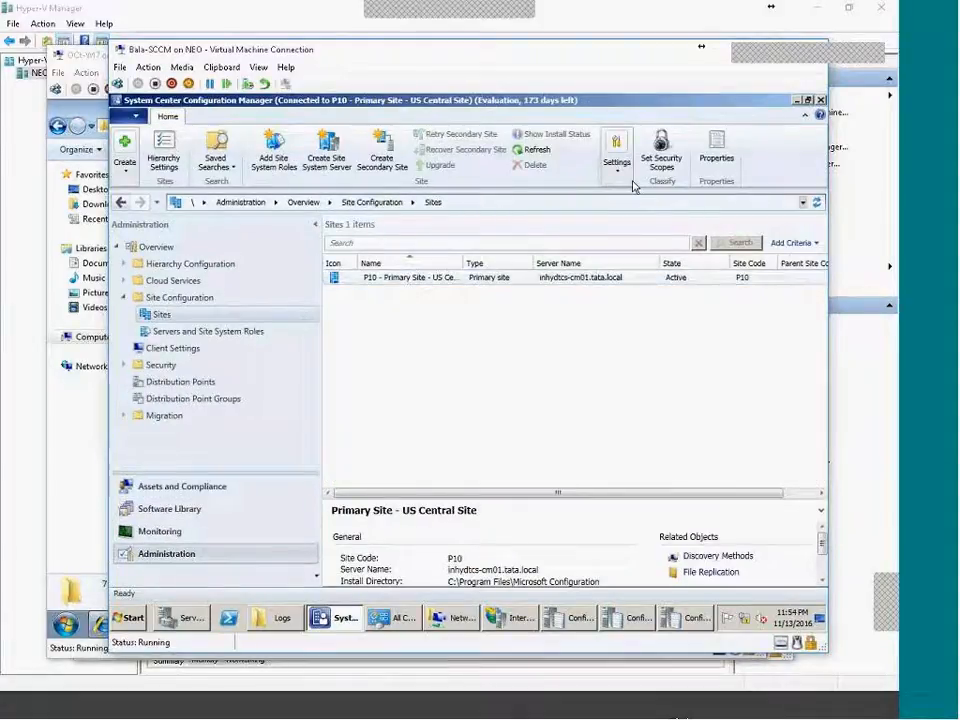
left_click(617, 160)
left_click(630, 225)
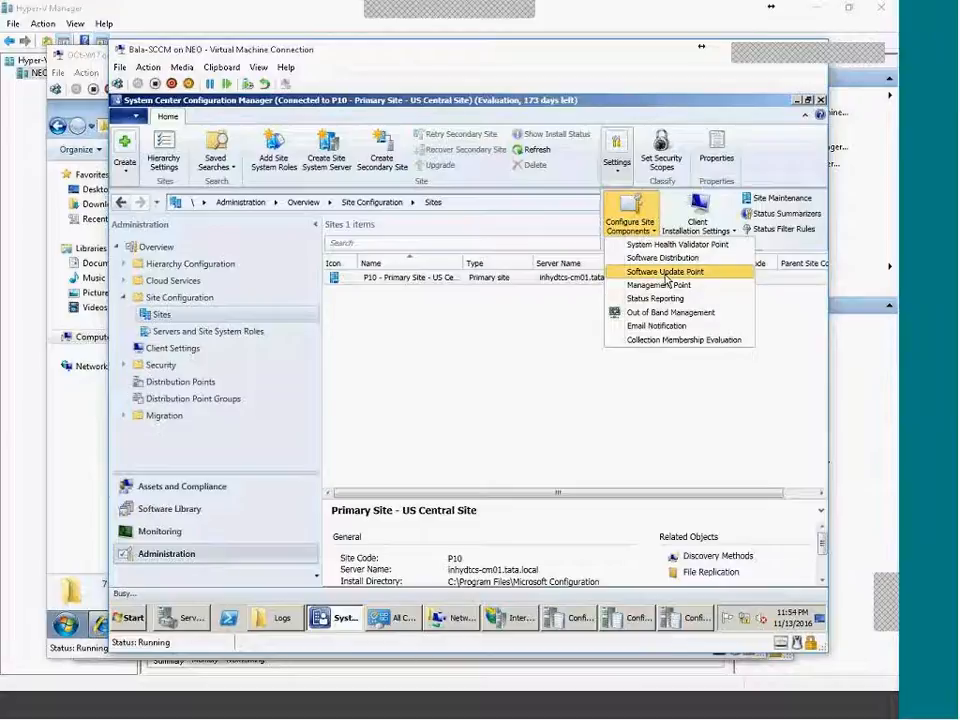
left_click(665, 274)
left_click(420, 160)
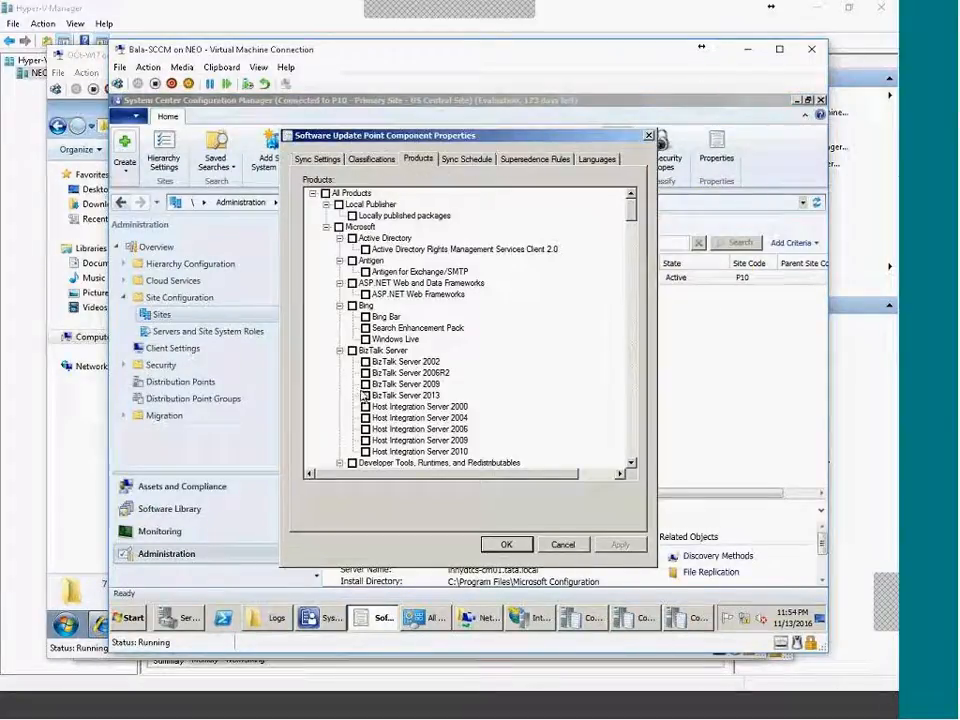
left_click_drag(638, 214, 645, 253)
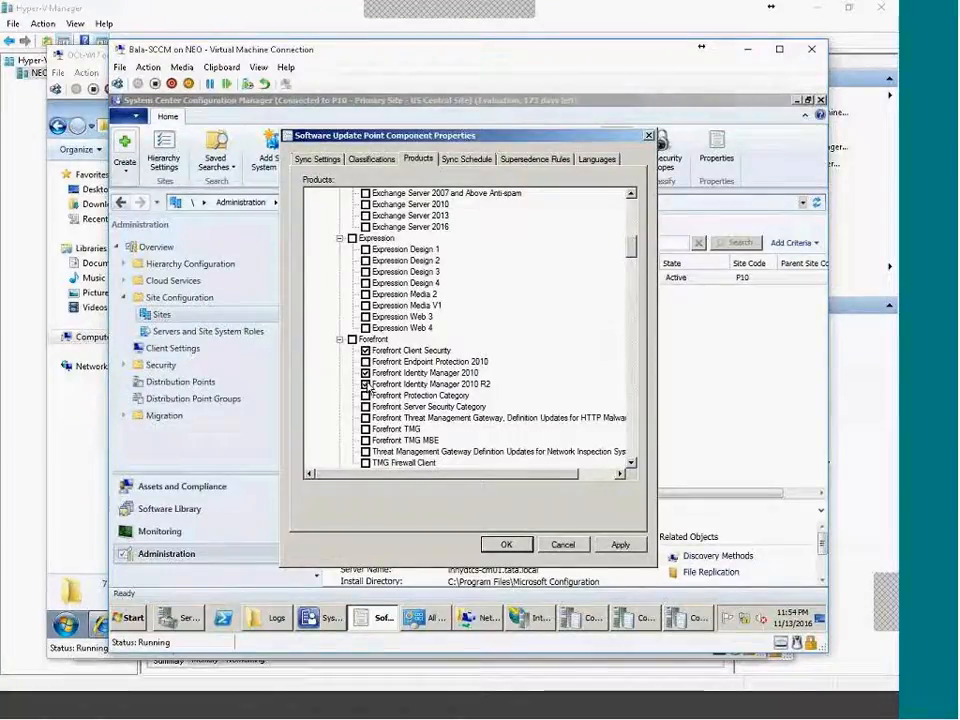
left_click(365, 361)
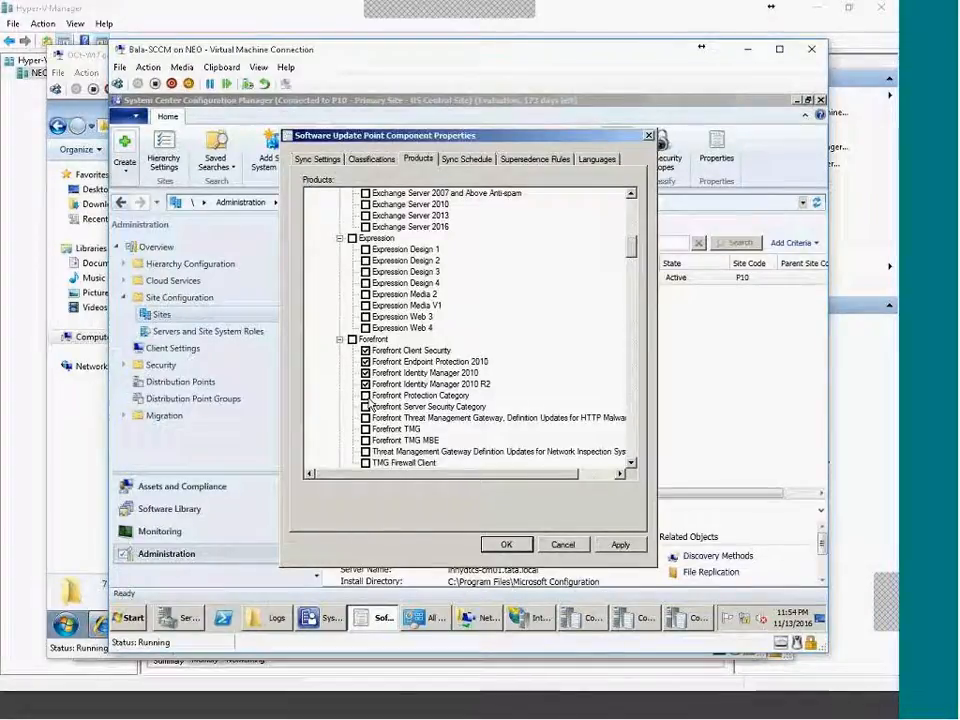
left_click(365, 395)
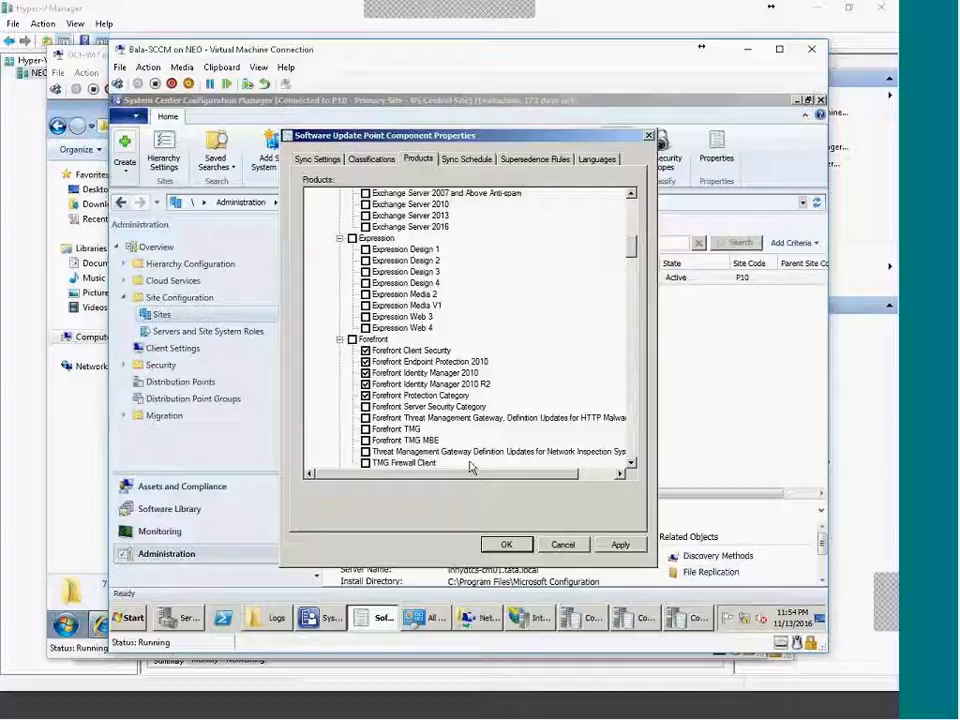
scroll(477, 465, "down", 1)
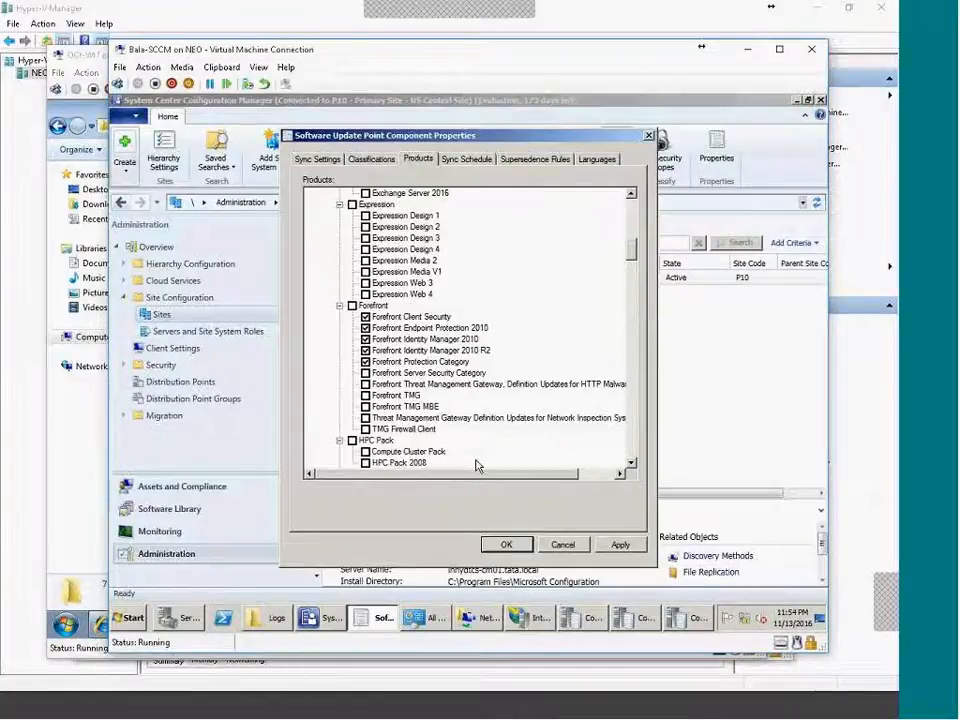
left_click(505, 544)
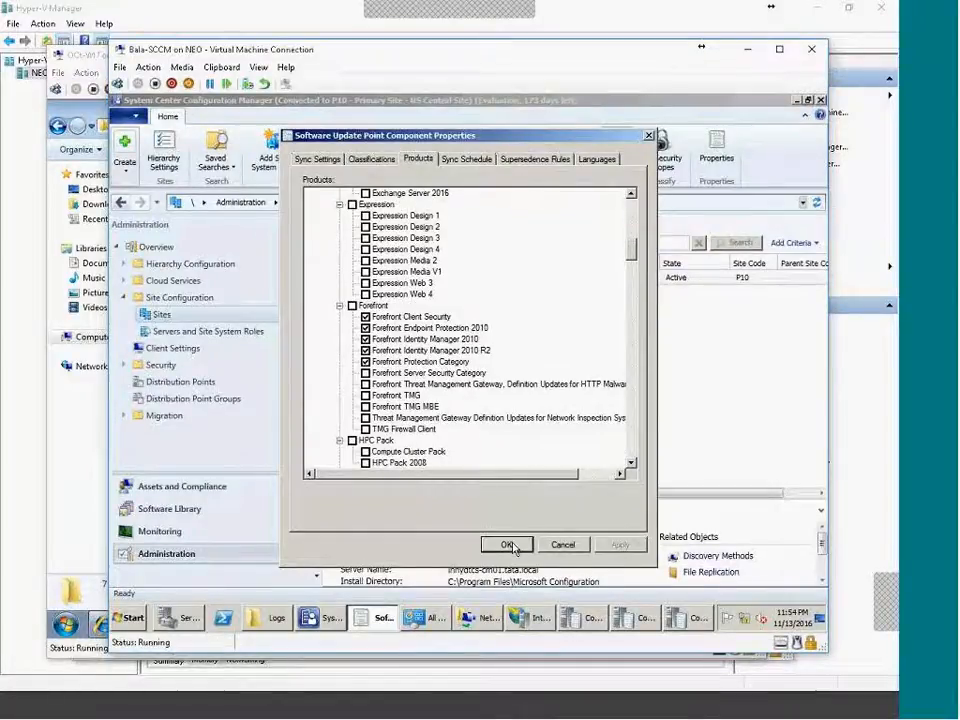
Start a Synchronize Software Updates run from All Software Updates in the Software Library.
left_click(180, 510)
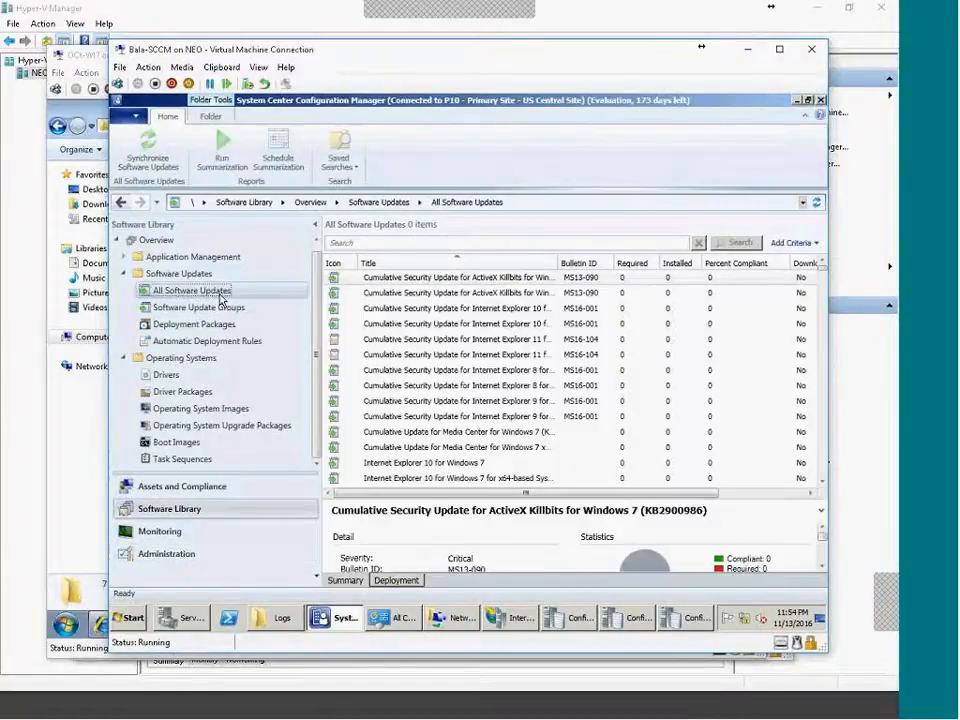
right_click(220, 293)
left_click(275, 303)
left_click(522, 421)
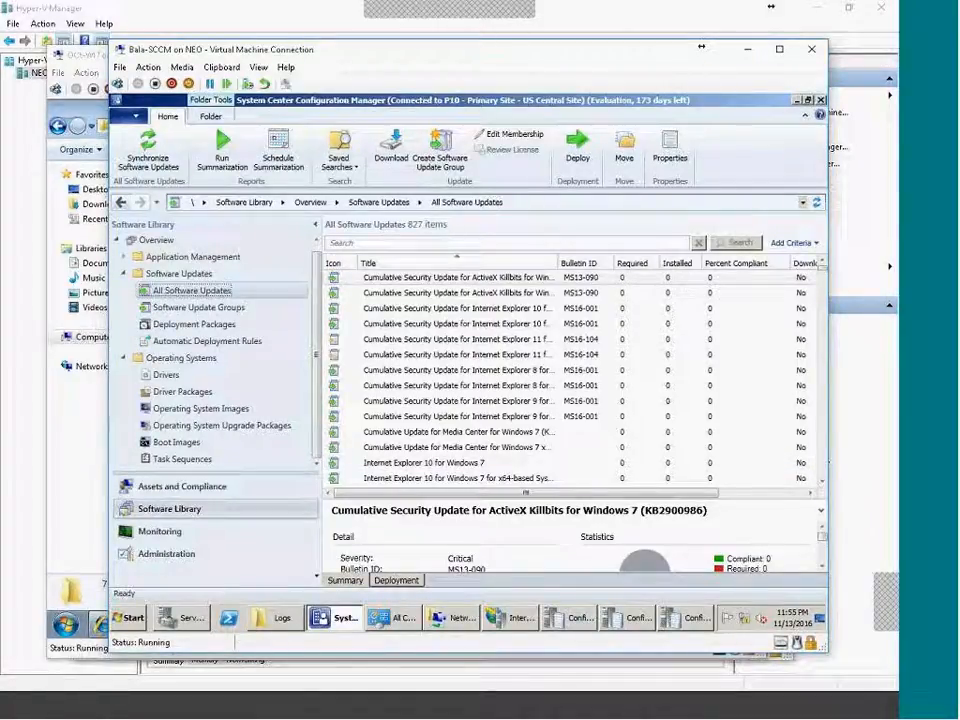
Enable the INTERNET connection in Network Connections and return to the console.
left_click(456, 617)
double_click(482, 266)
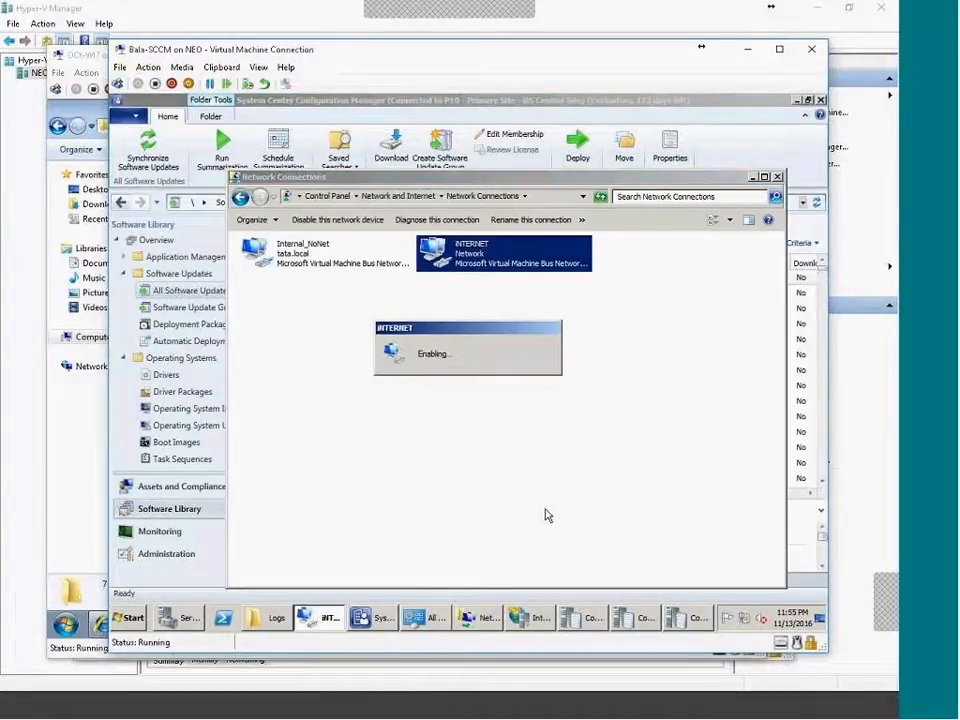
left_click(486, 618)
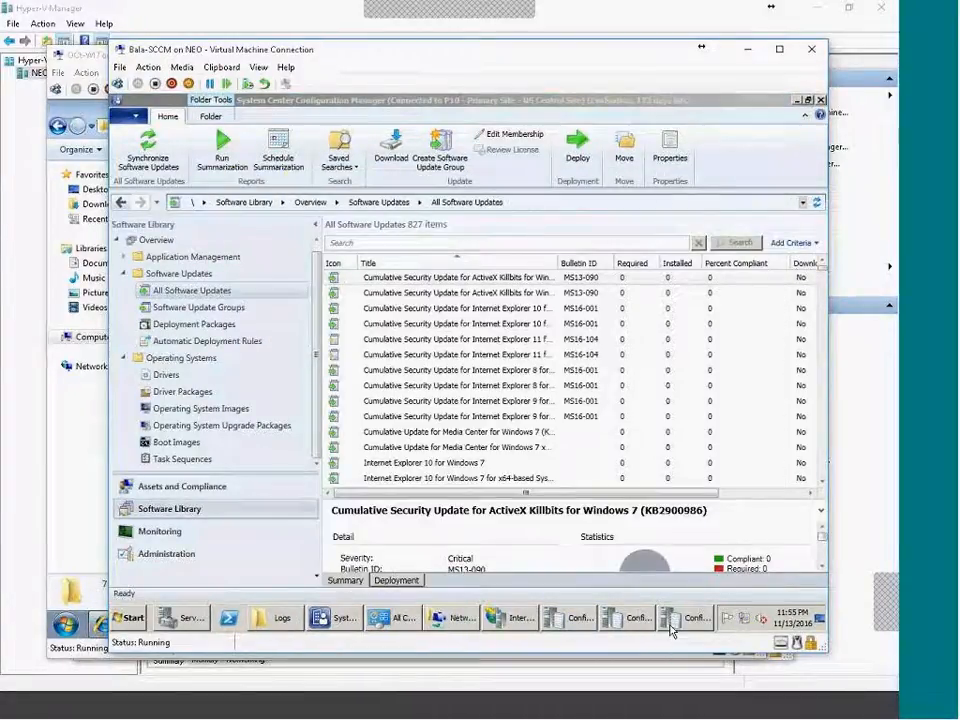
Rerun and confirm the site-wide software update synchronization, then view the Software Updates overview.
right_click(191, 290)
left_click(252, 298)
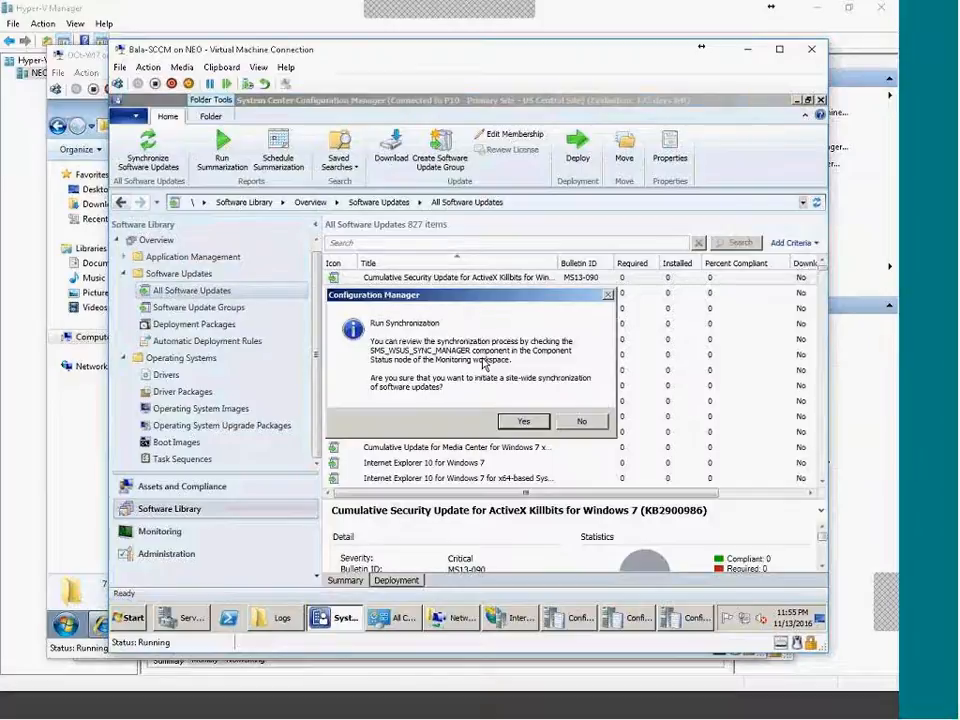
left_click(519, 421)
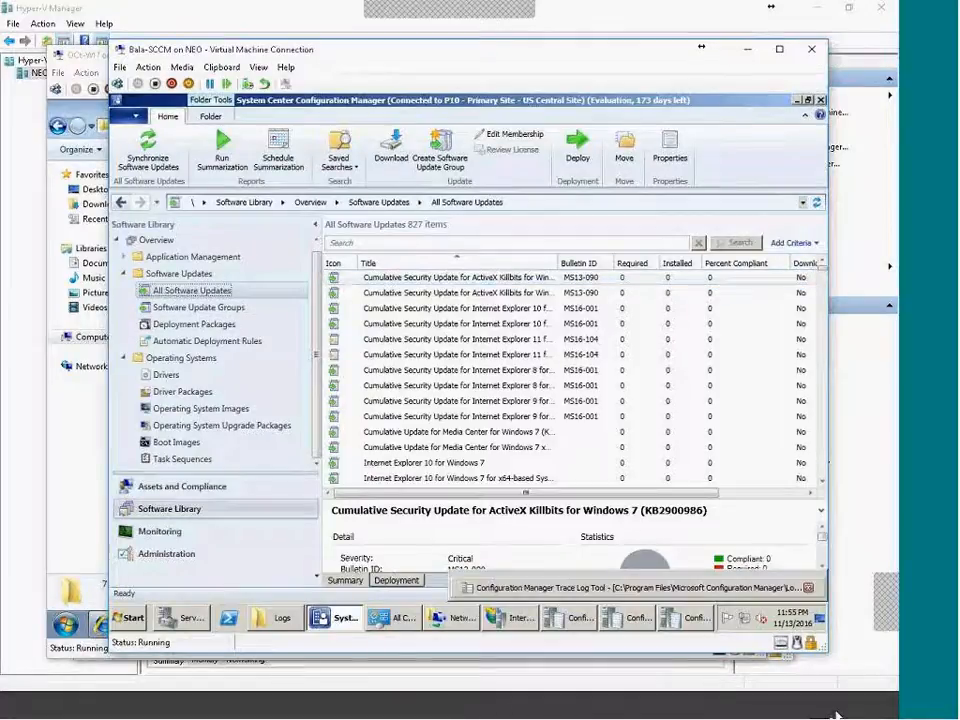
left_click(868, 716)
left_click(868, 716)
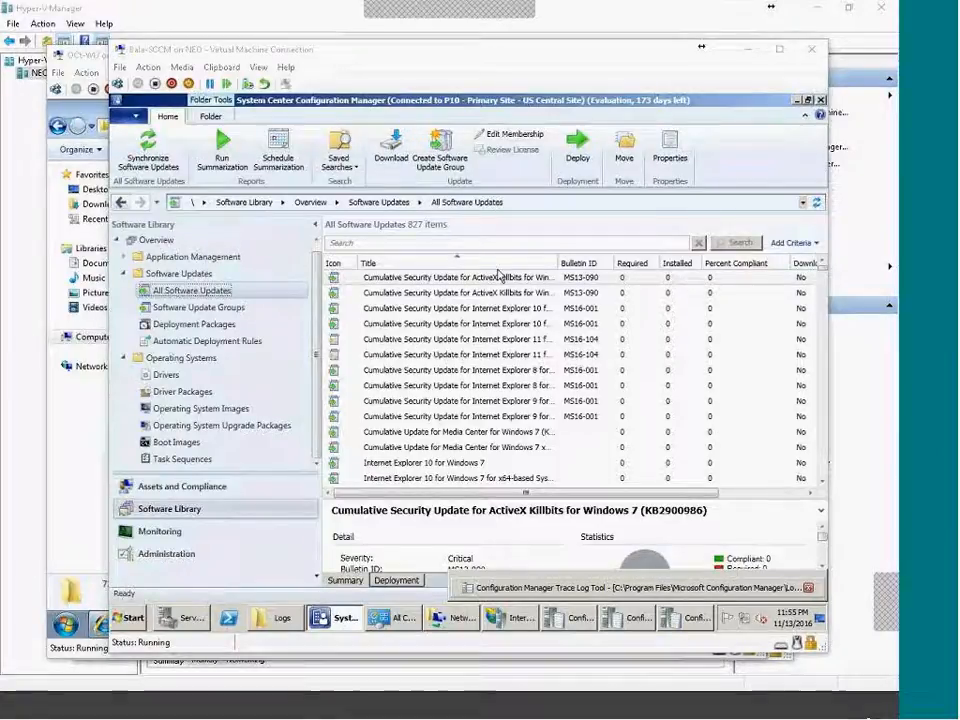
left_click(124, 274)
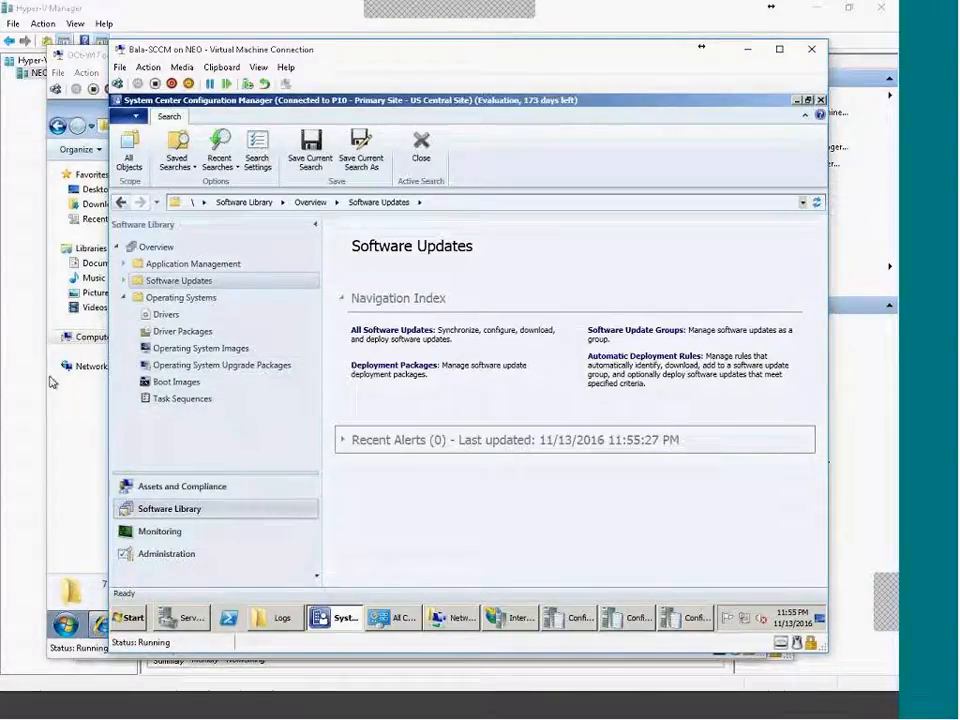
Expand and collapse the Operating Systems and Software Updates nodes in the Software Library.
left_click(124, 299)
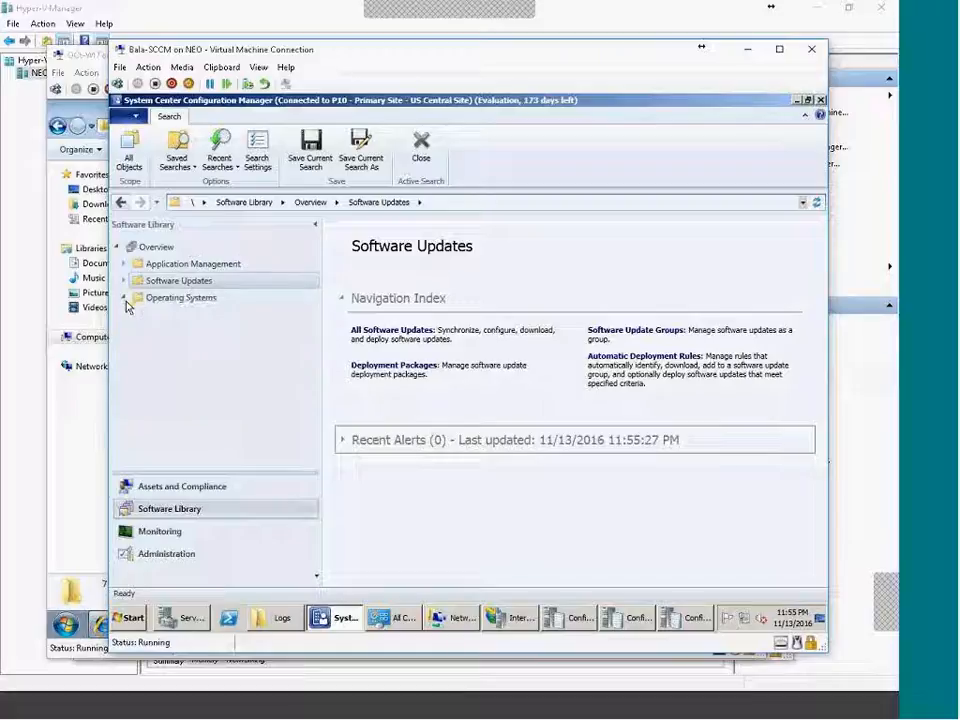
left_click(122, 300)
left_click(123, 298)
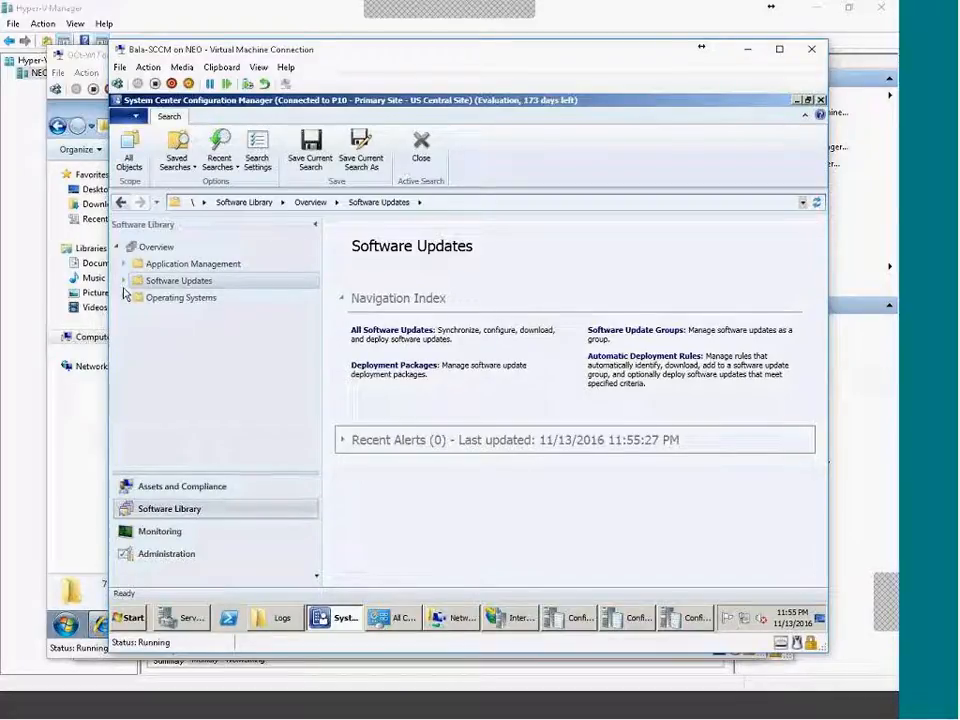
left_click(123, 281)
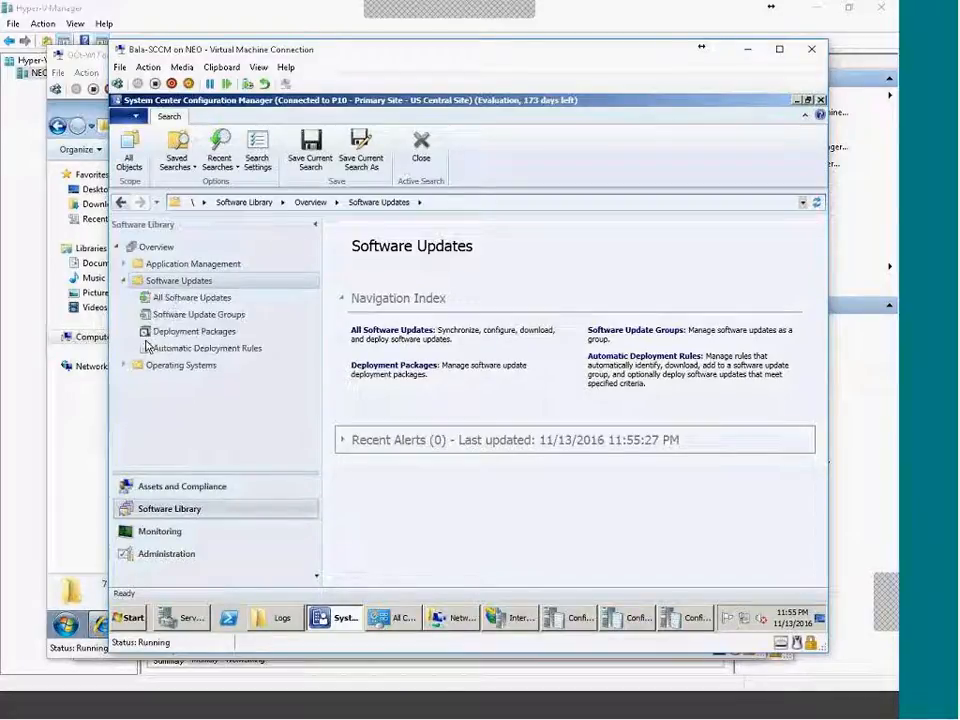
left_click(123, 281)
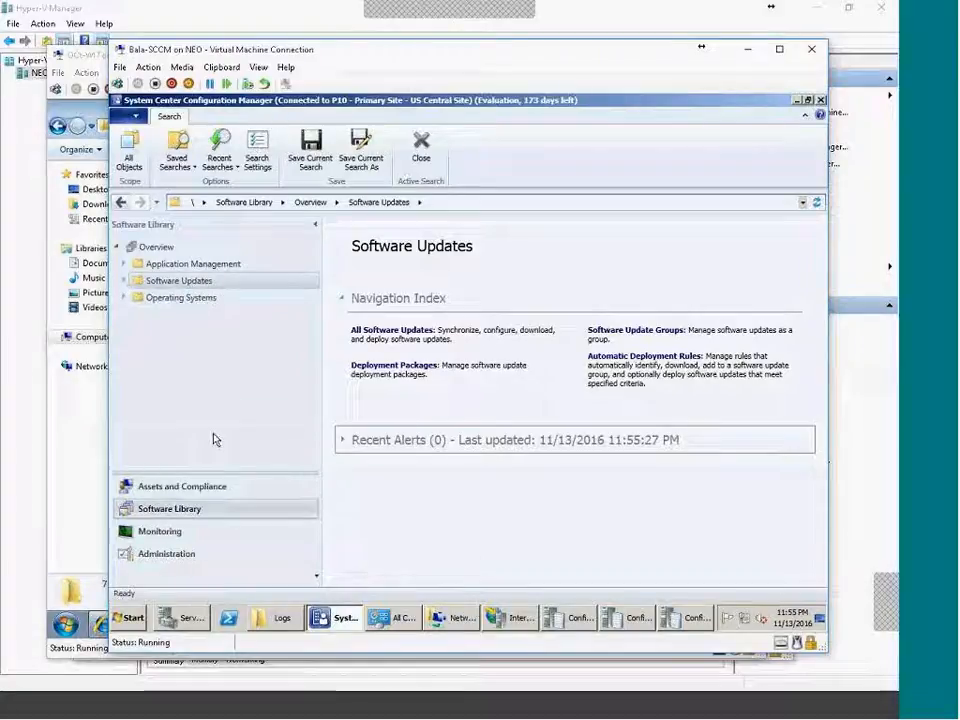
left_click(136, 300)
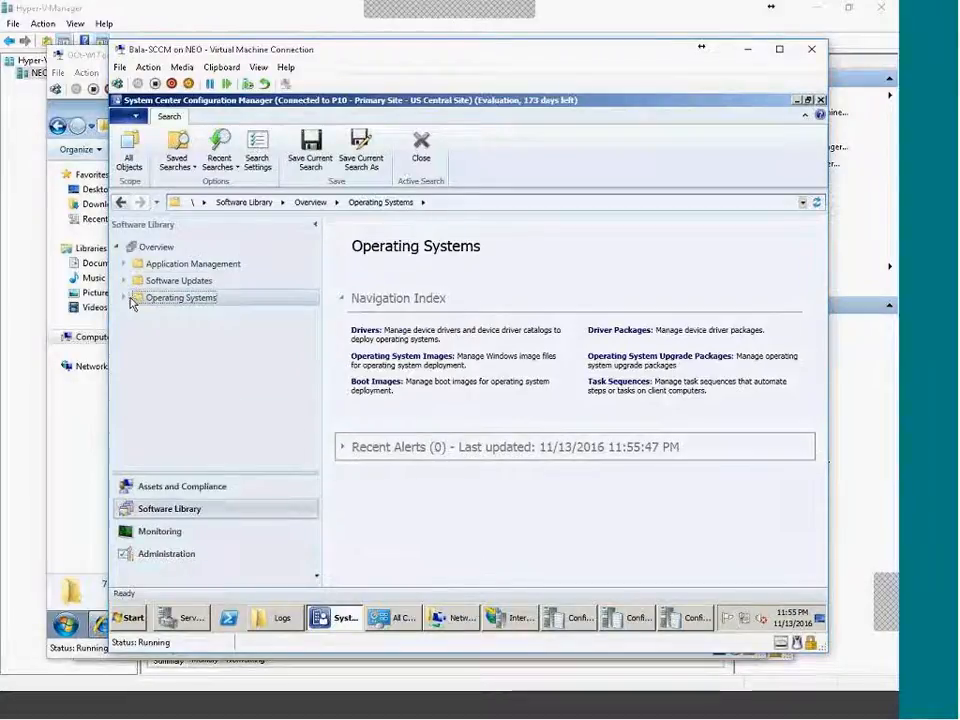
left_click(124, 299)
left_click(124, 298)
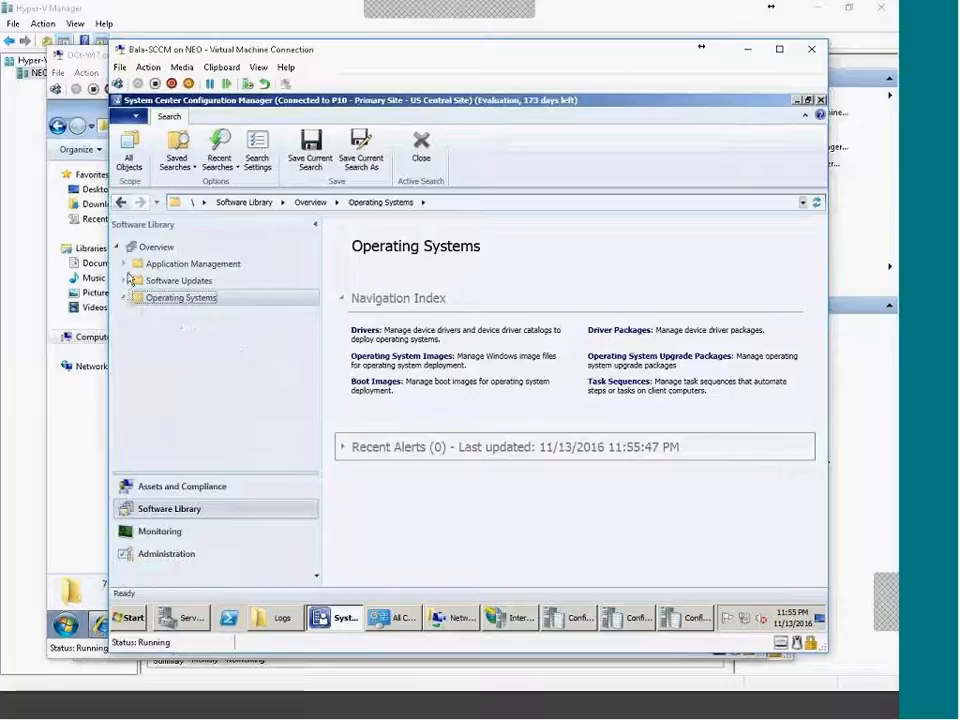
View Asset Intelligence in Assets and Compliance and the Site Configuration overview in Administration.
left_click(168, 490)
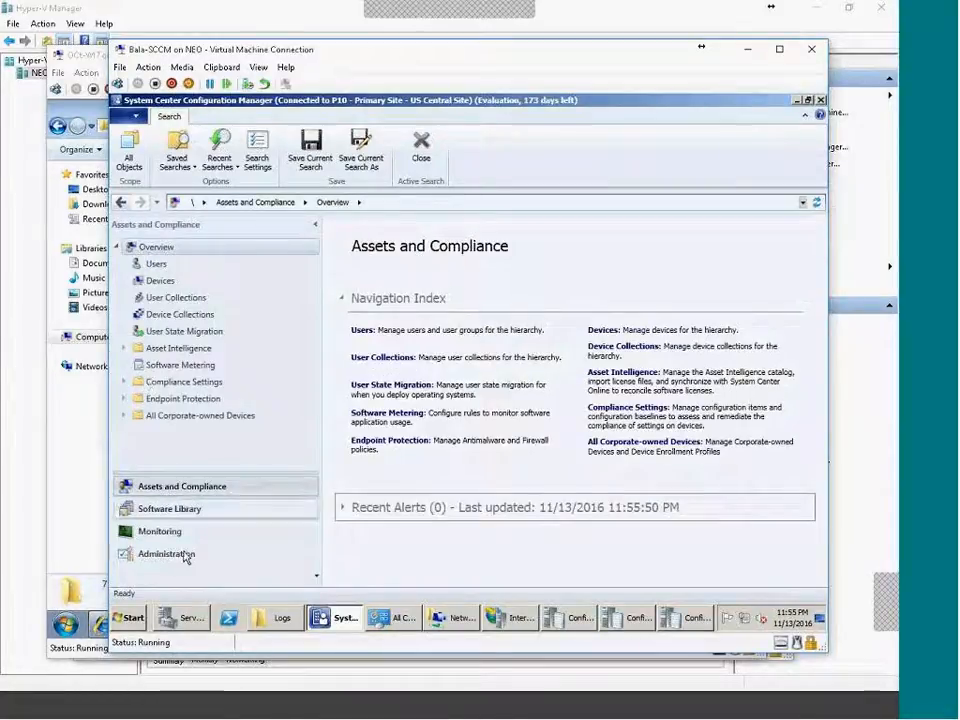
left_click(181, 350)
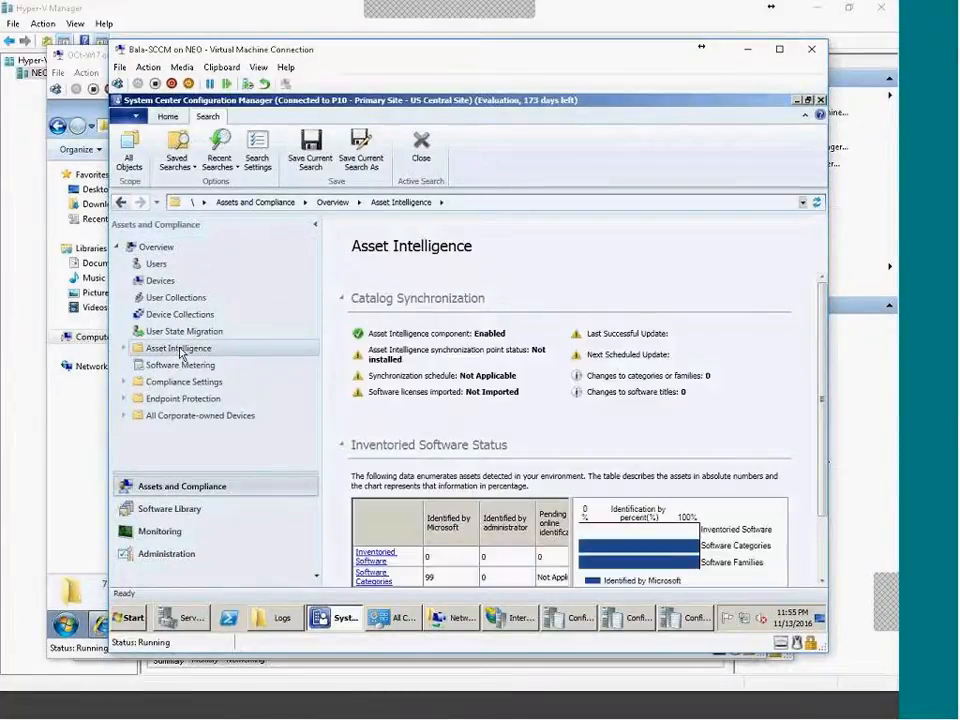
right_click(180, 350)
left_click(236, 552)
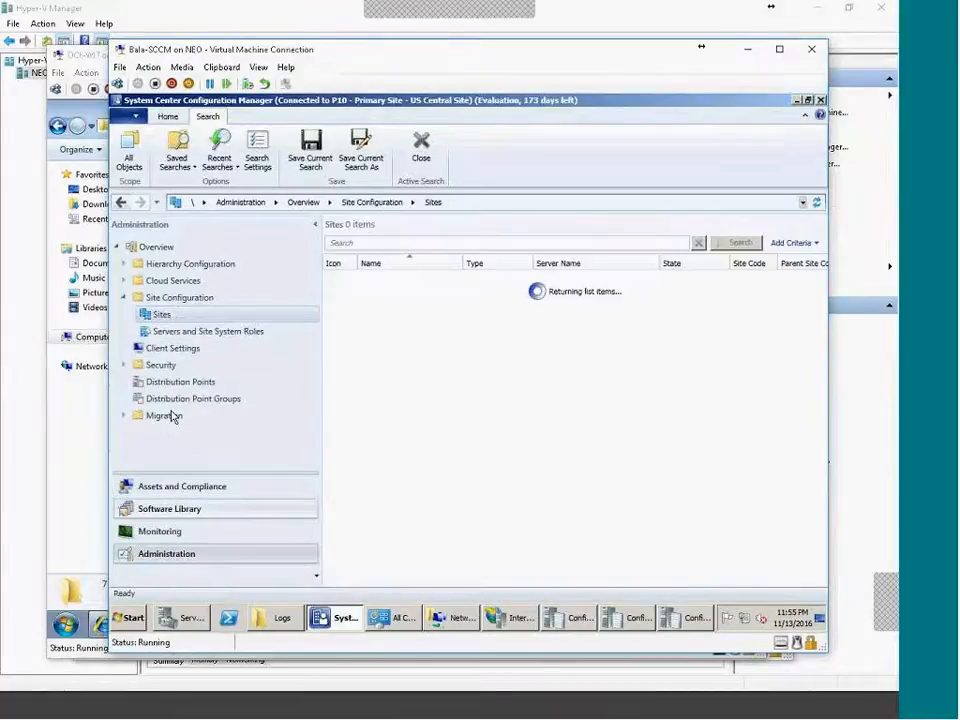
left_click(123, 298)
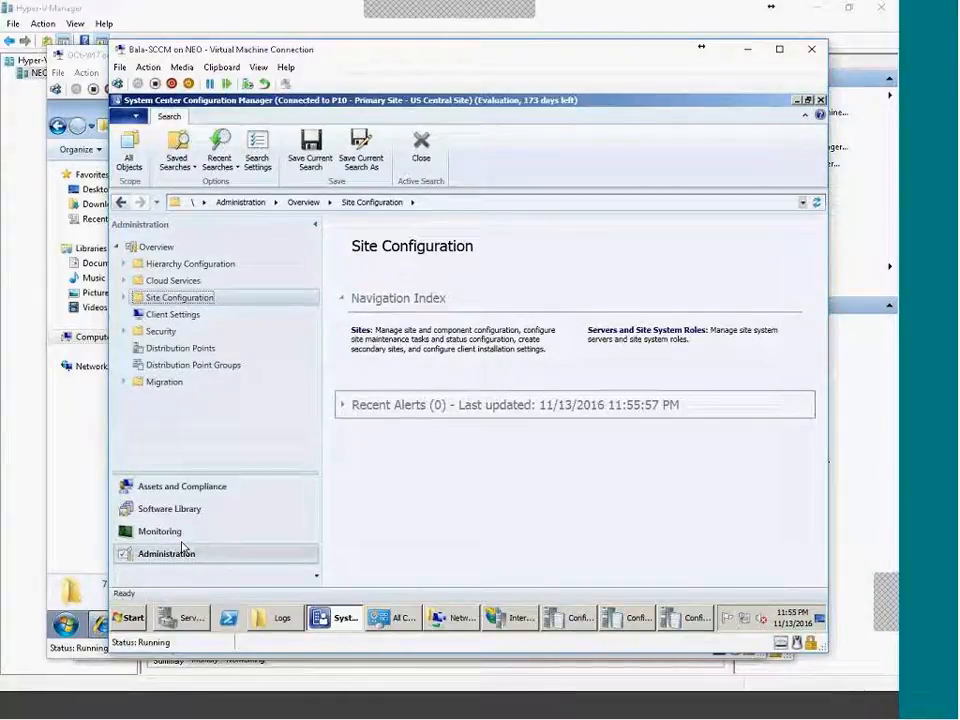
left_click(188, 510)
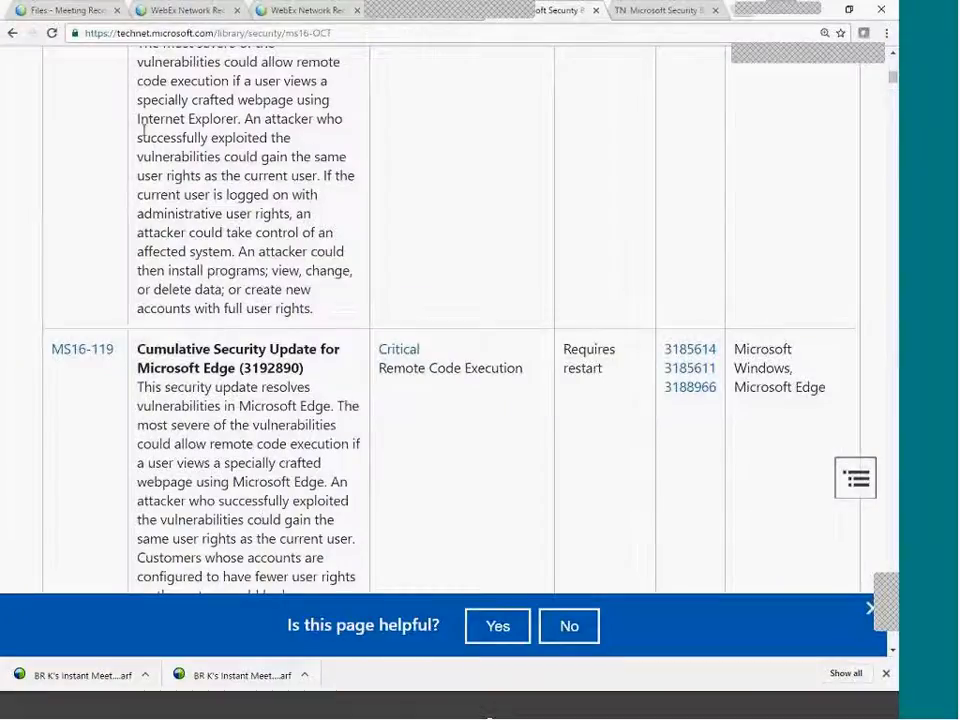
Load the ConfigMgr2016 blog from its bookmark in a new Chrome tab.
left_click(740, 22)
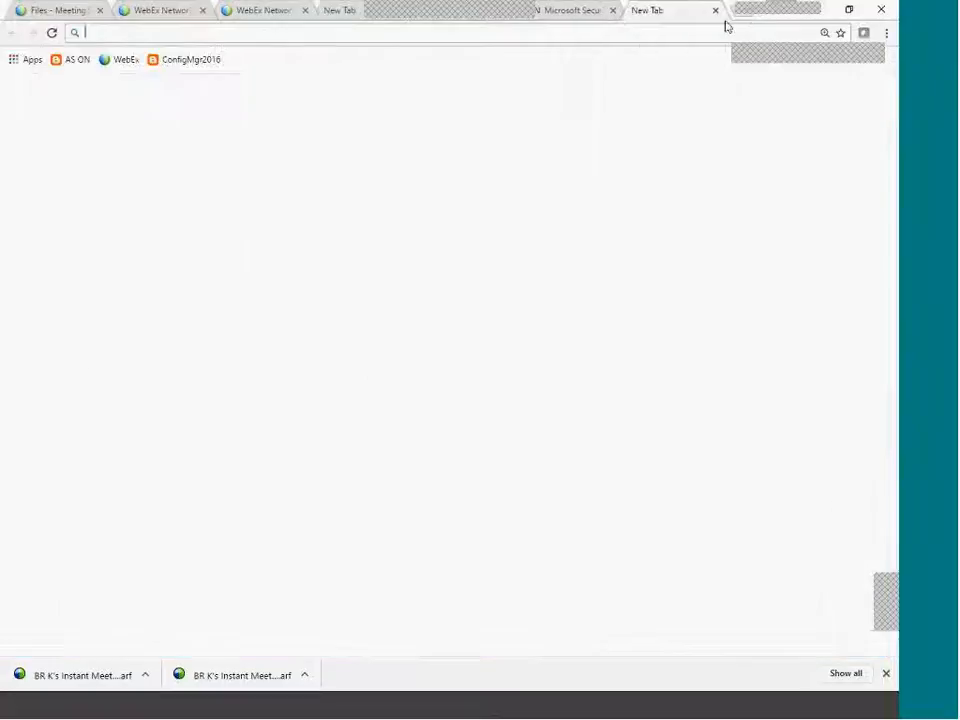
left_click(190, 59)
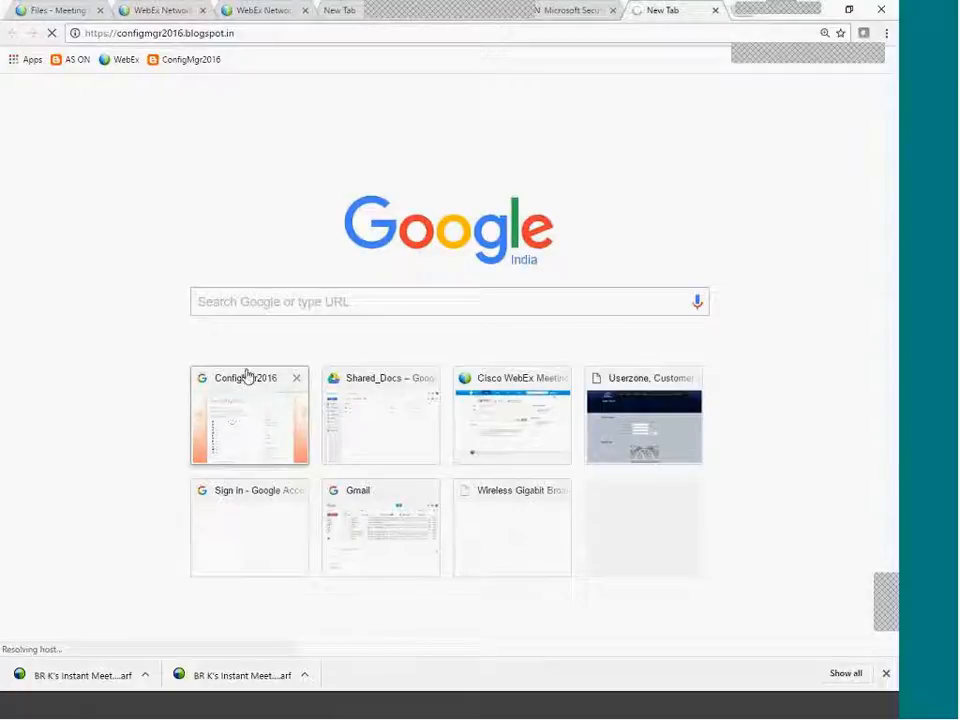
left_click(648, 34)
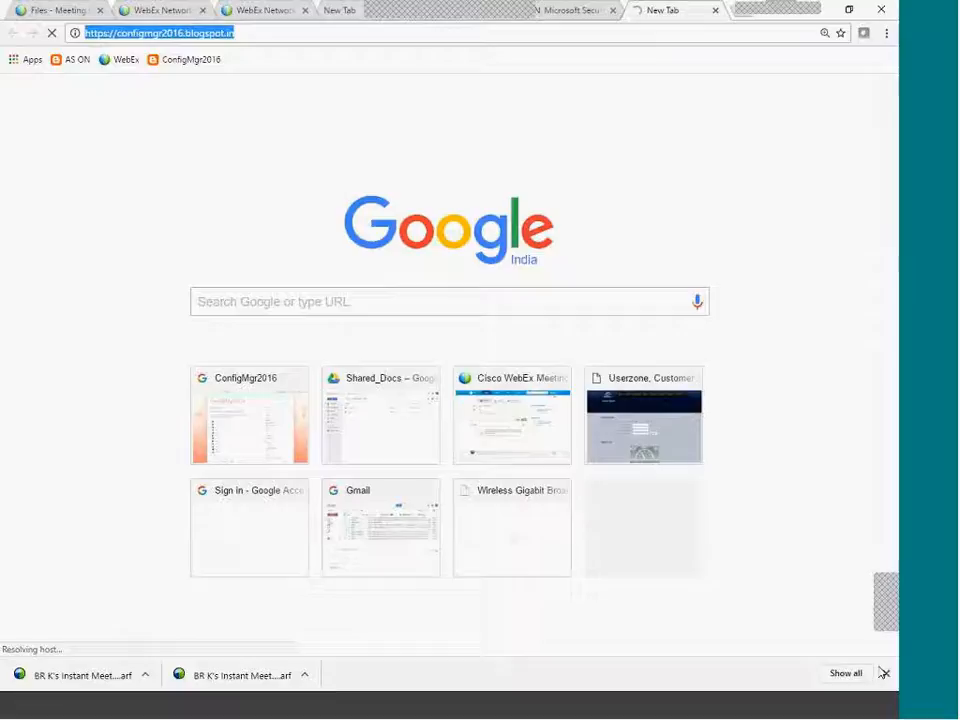
left_click(860, 716)
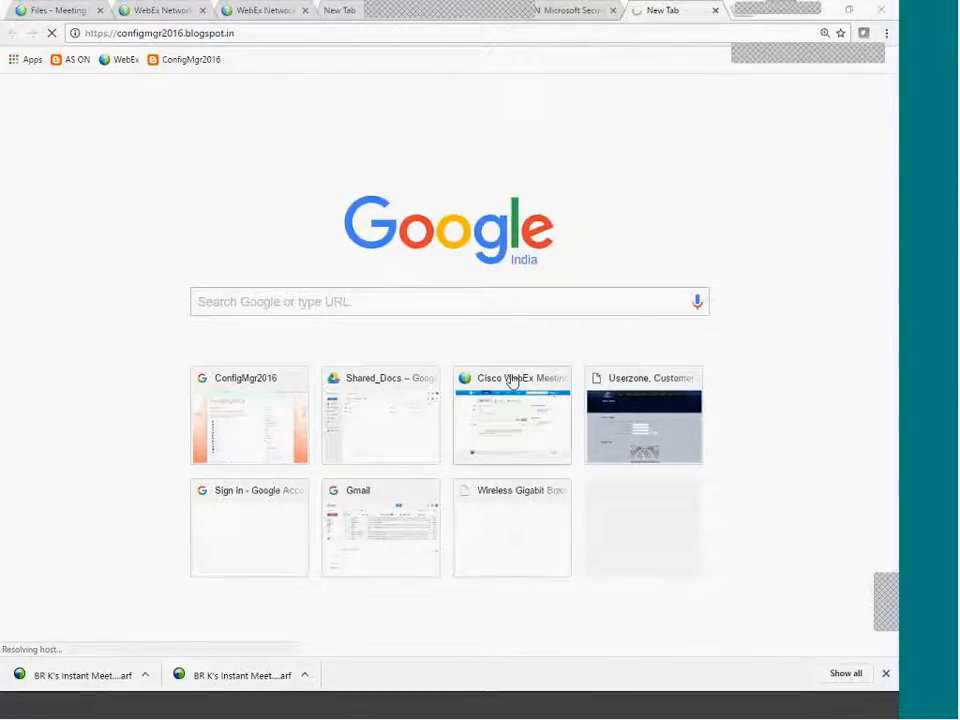
left_click(578, 12)
left_click(656, 12)
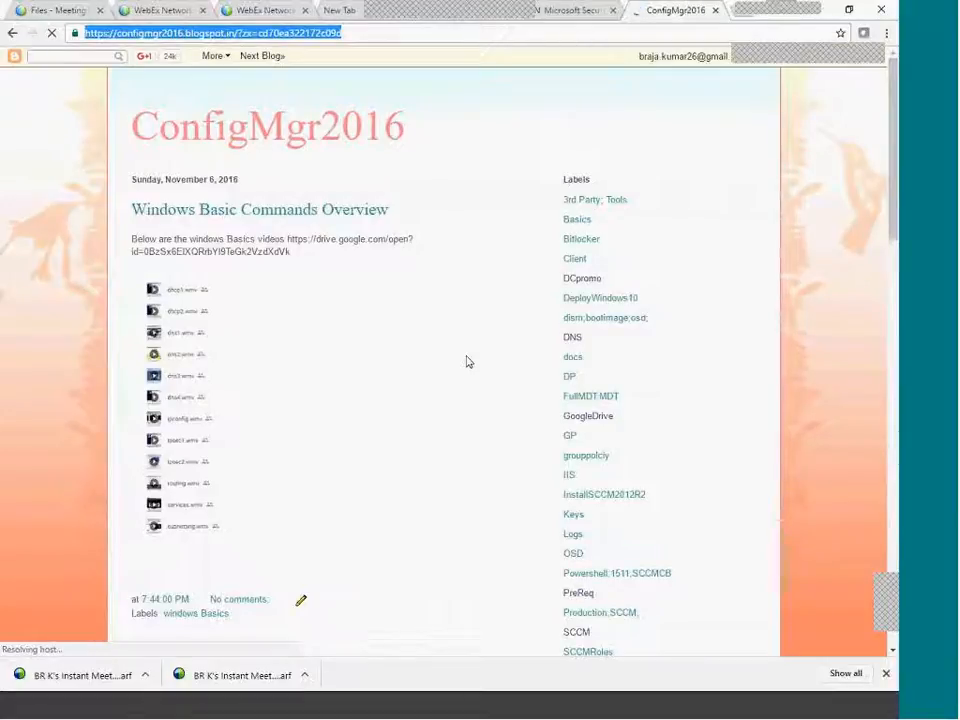
Filter the blog to GoogleDrive-labelled posts and highlight the shared document folder list.
scroll(467, 365, "down", 3)
scroll(467, 362, "down", 2)
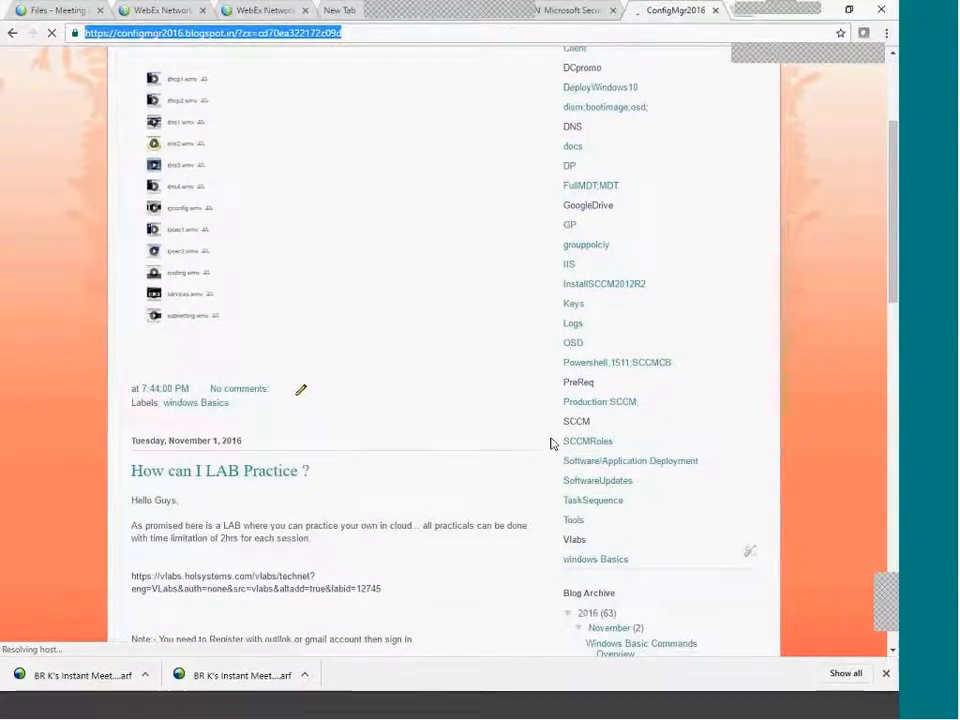
scroll(606, 392, "up", 3)
left_click(601, 348)
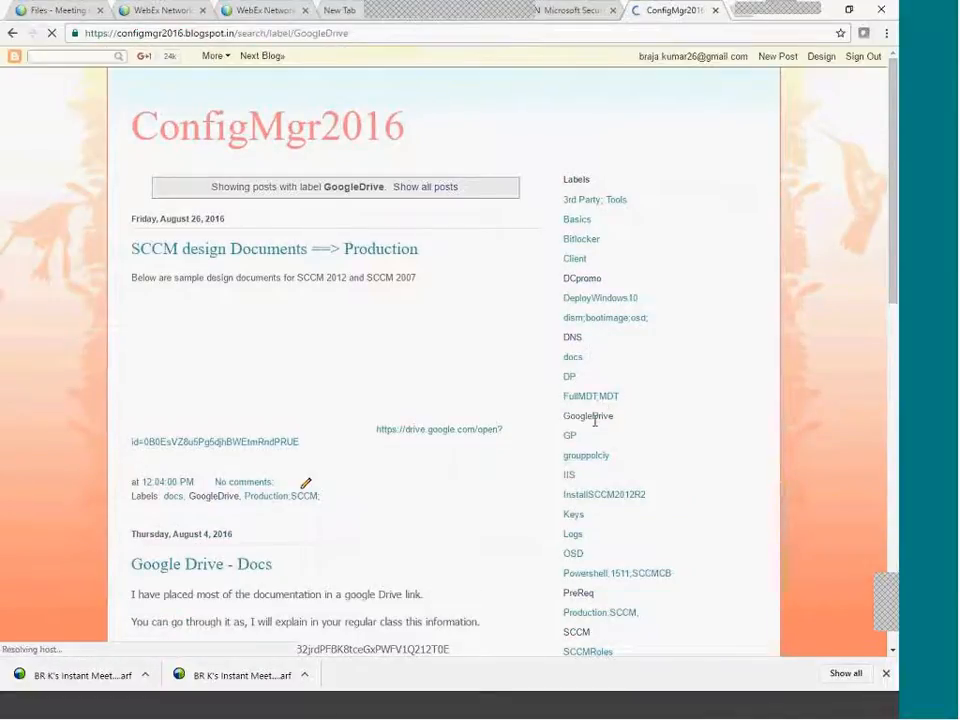
double_click(616, 418)
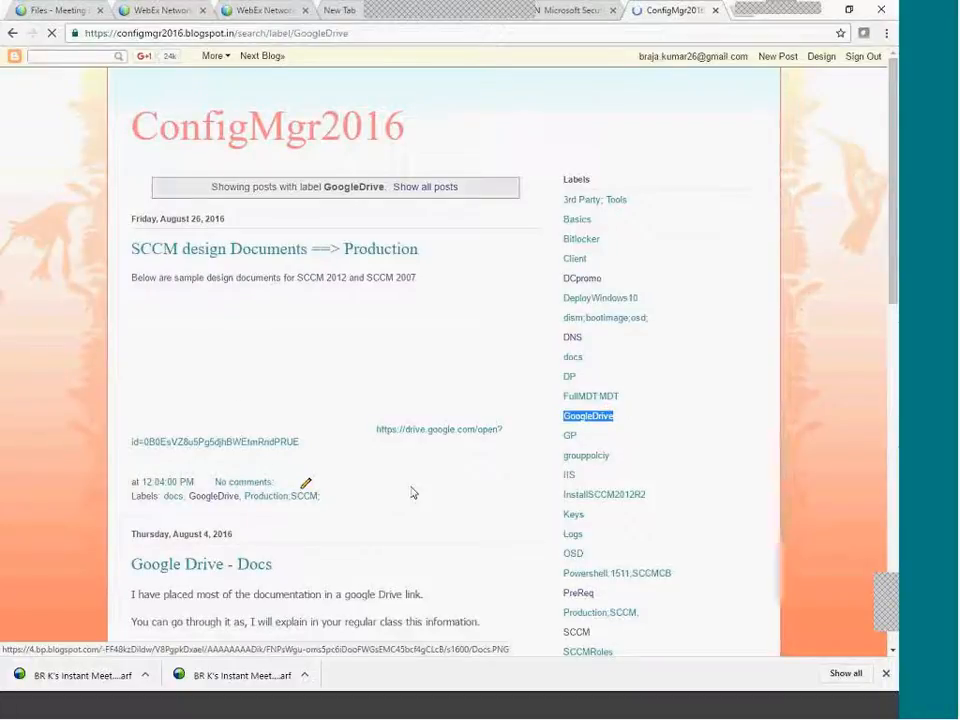
scroll(413, 492, "down", 5)
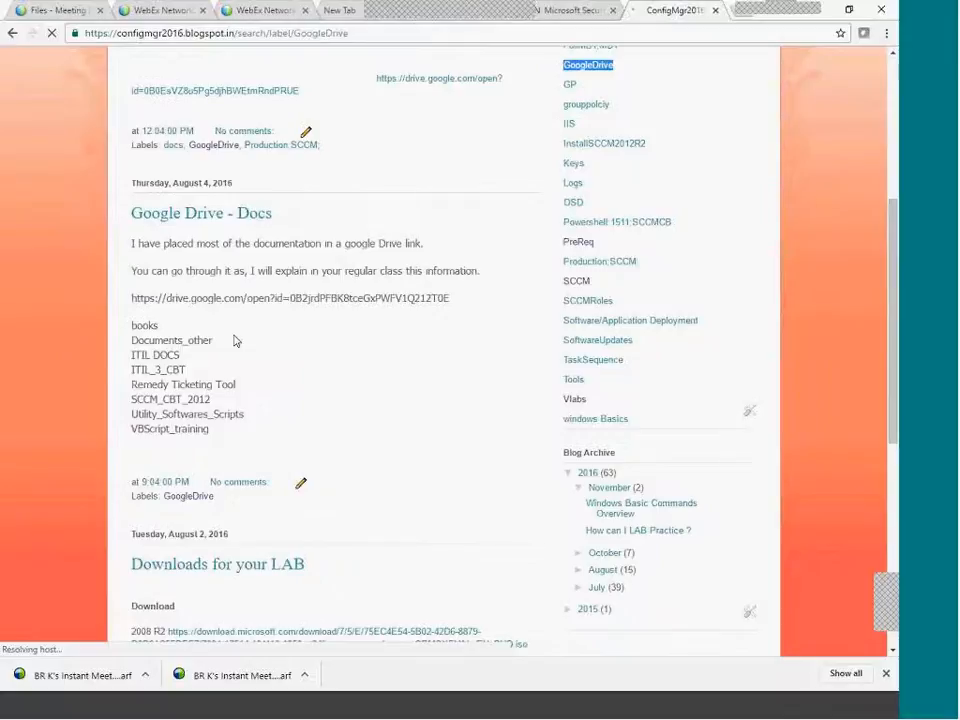
left_click_drag(137, 340, 332, 429)
Scroll to the 'Downloads for your LAB' links and highlight them.
scroll(404, 429, "down", 2)
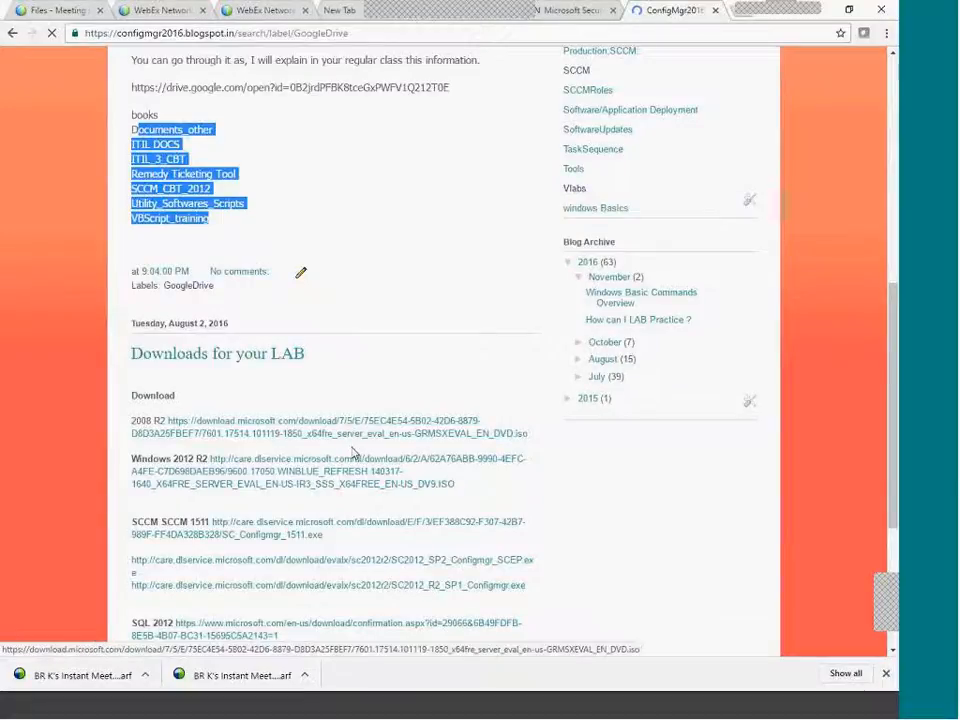
scroll(354, 452, "down", 1)
left_click_drag(131, 280, 457, 558)
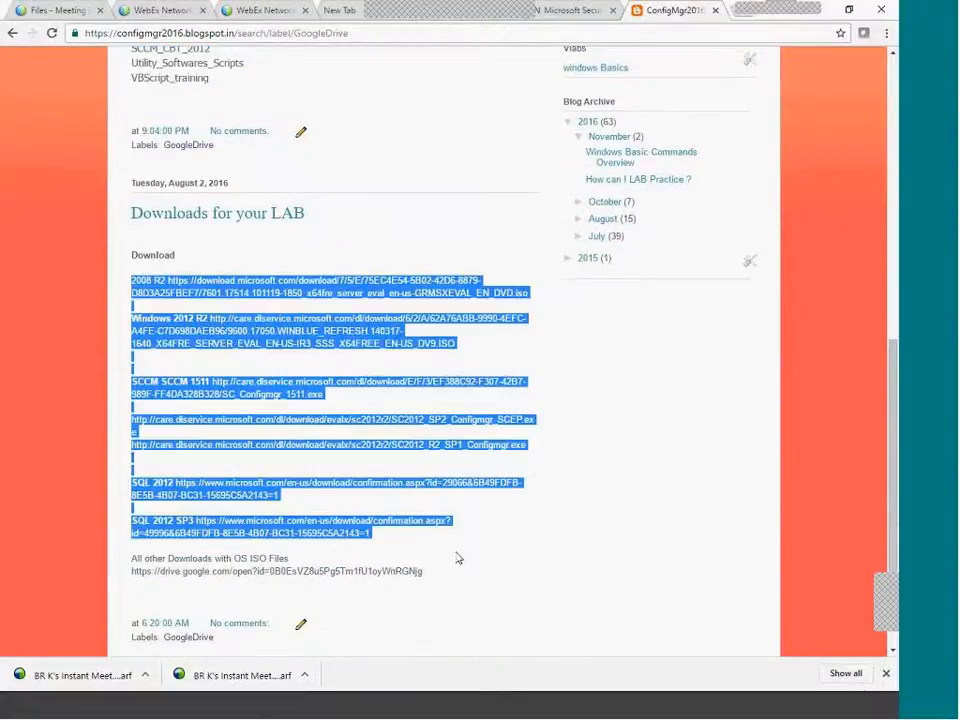
scroll(459, 565, "down", 1)
scroll(454, 551, "up", 3)
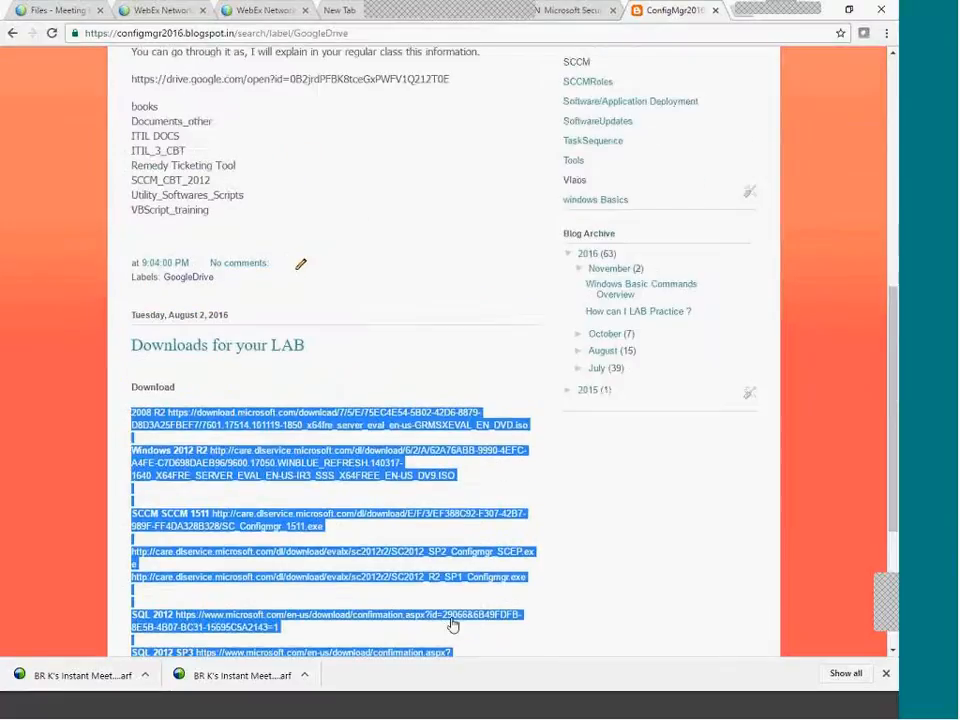
scroll(410, 370, "up", 2)
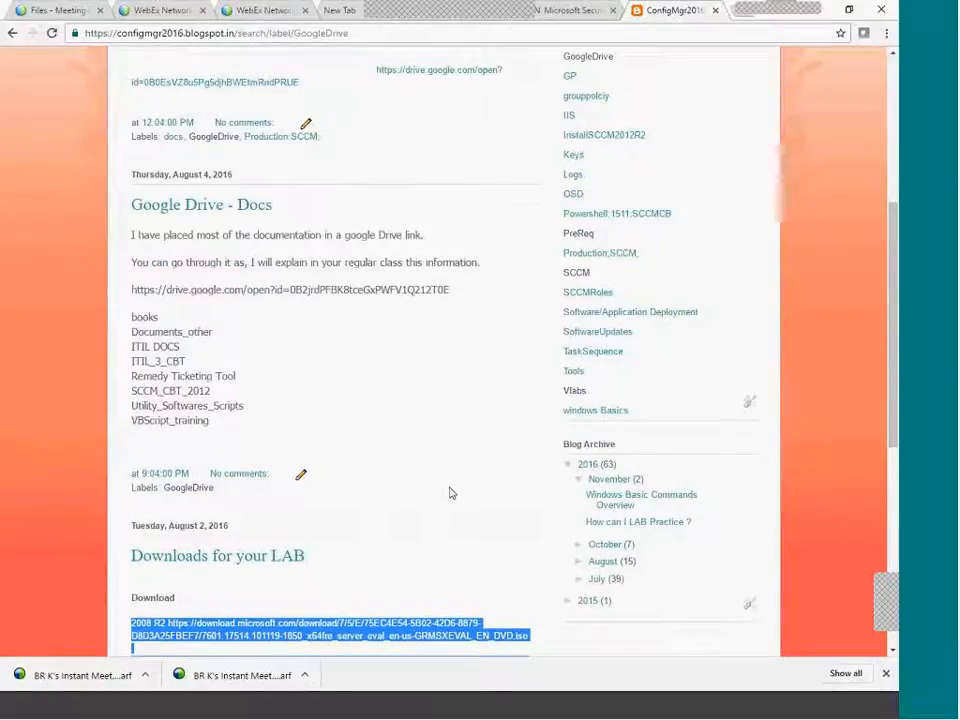
scroll(465, 448, "down", 4)
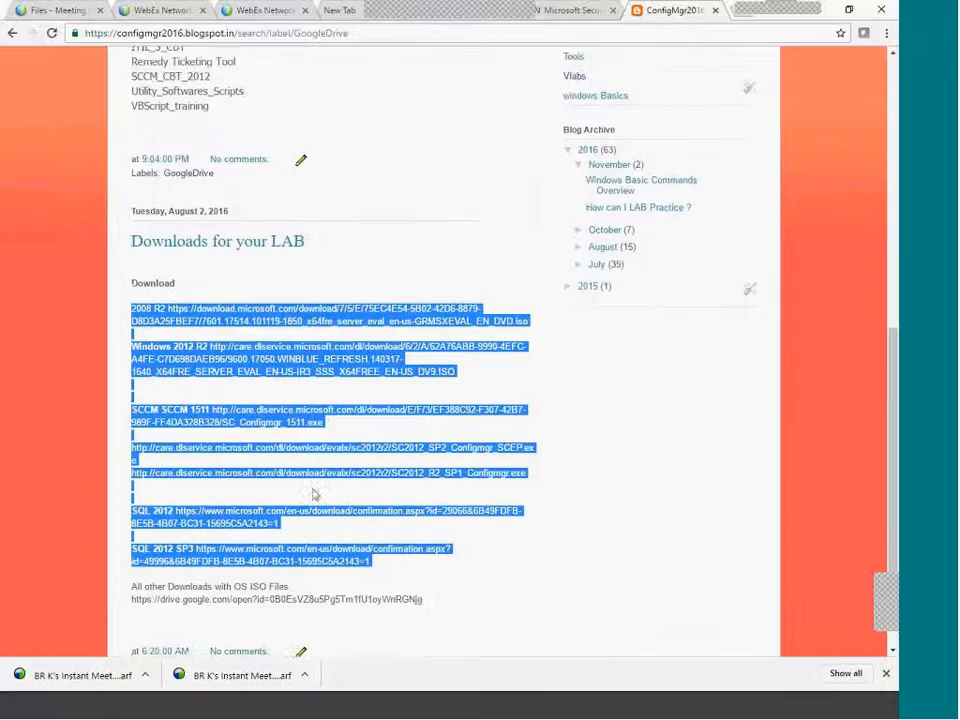
left_click(536, 557)
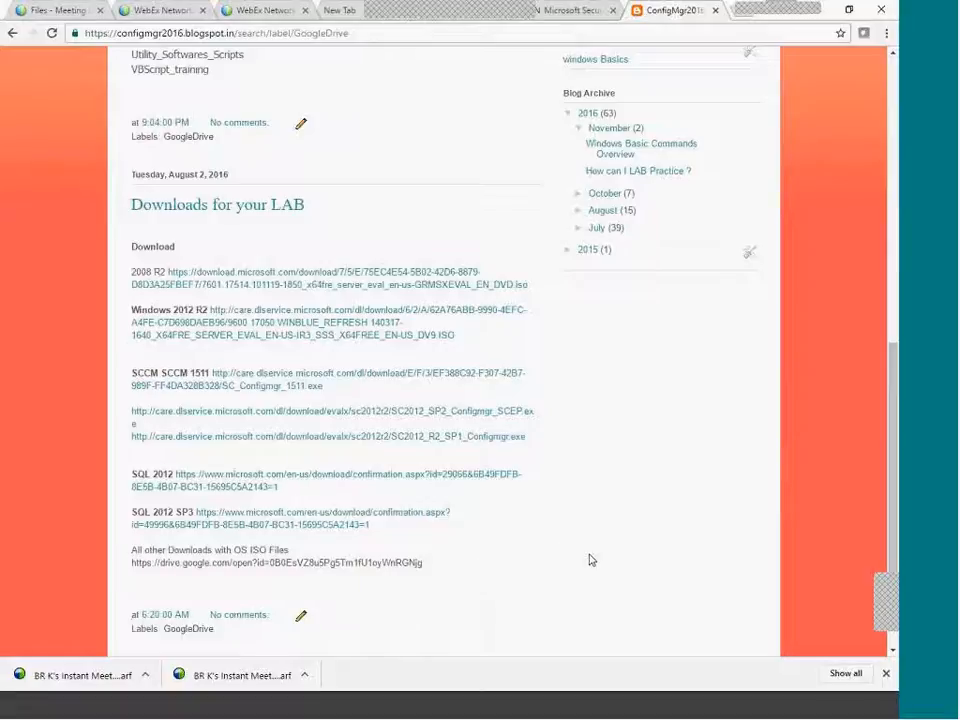
scroll(590, 560, "up", 3)
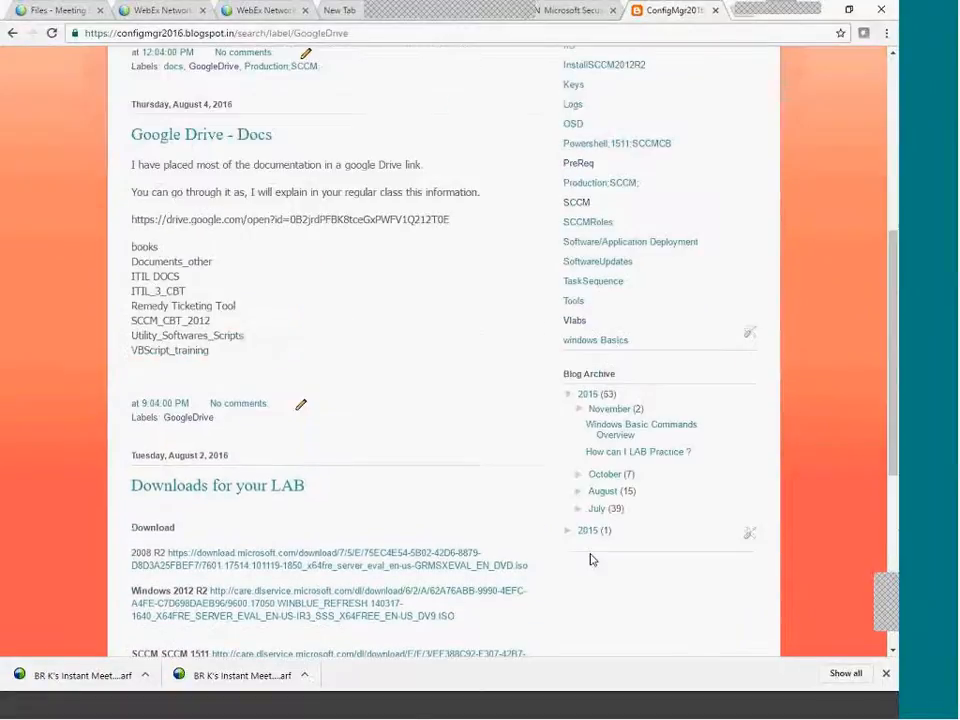
scroll(590, 560, "up", 1)
scroll(636, 499, "down", 3)
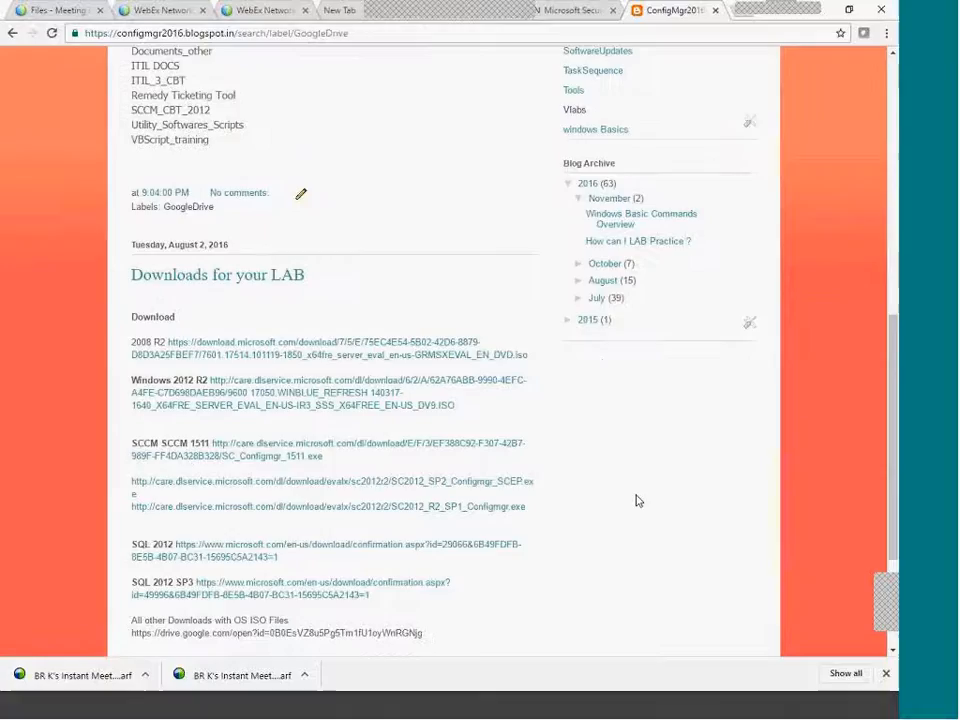
Expand July in the Blog Archive, then close Chrome to return to Configuration Manager.
left_click(580, 299)
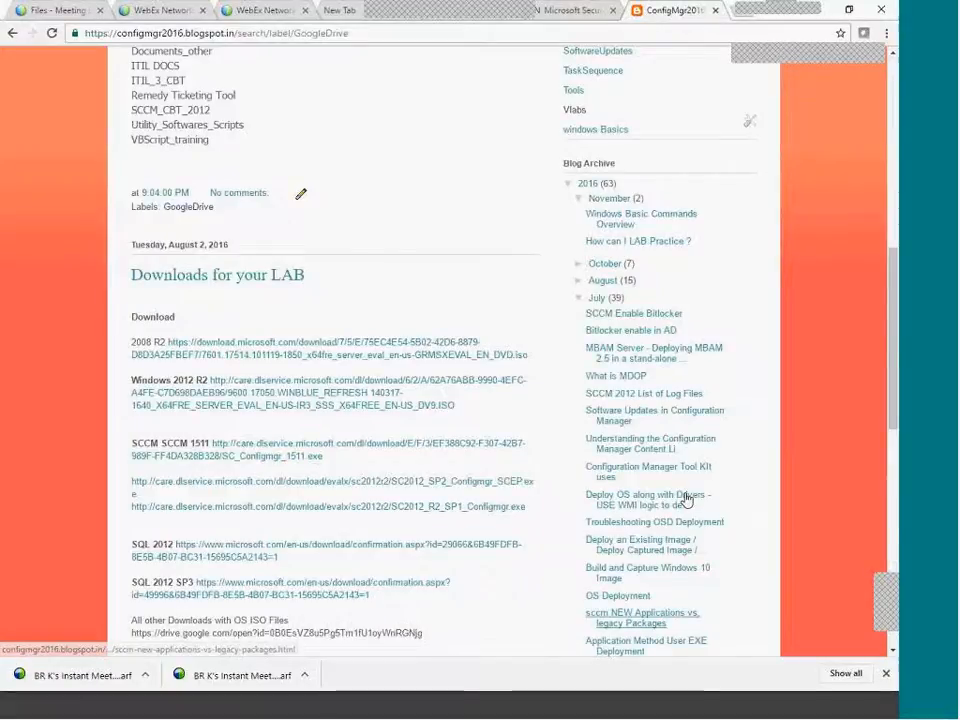
scroll(686, 500, "down", 8)
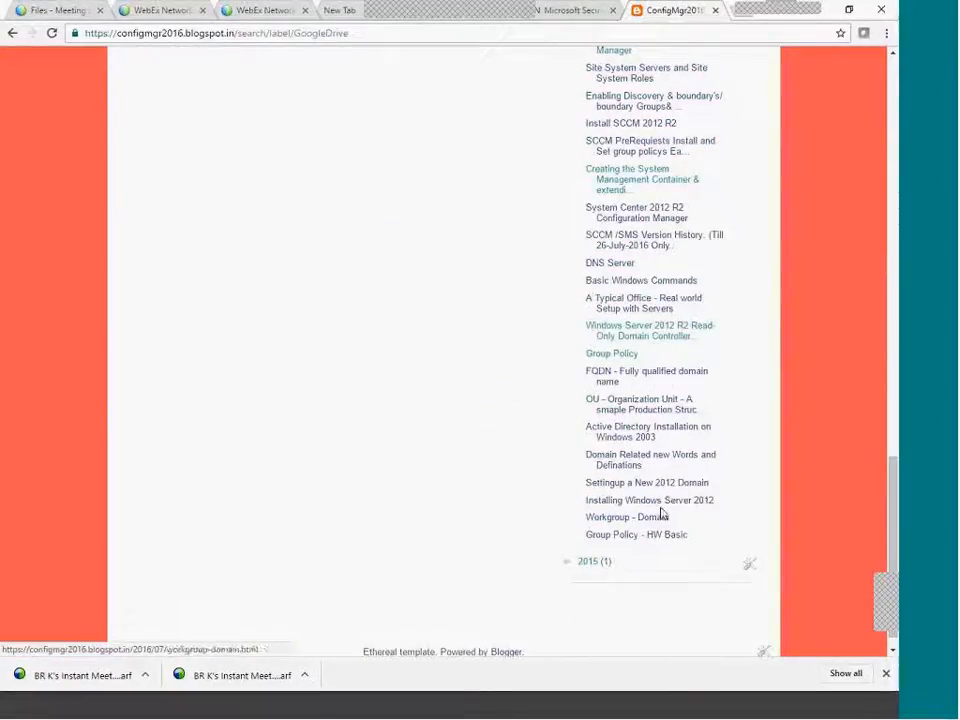
scroll(654, 270, "up", 2)
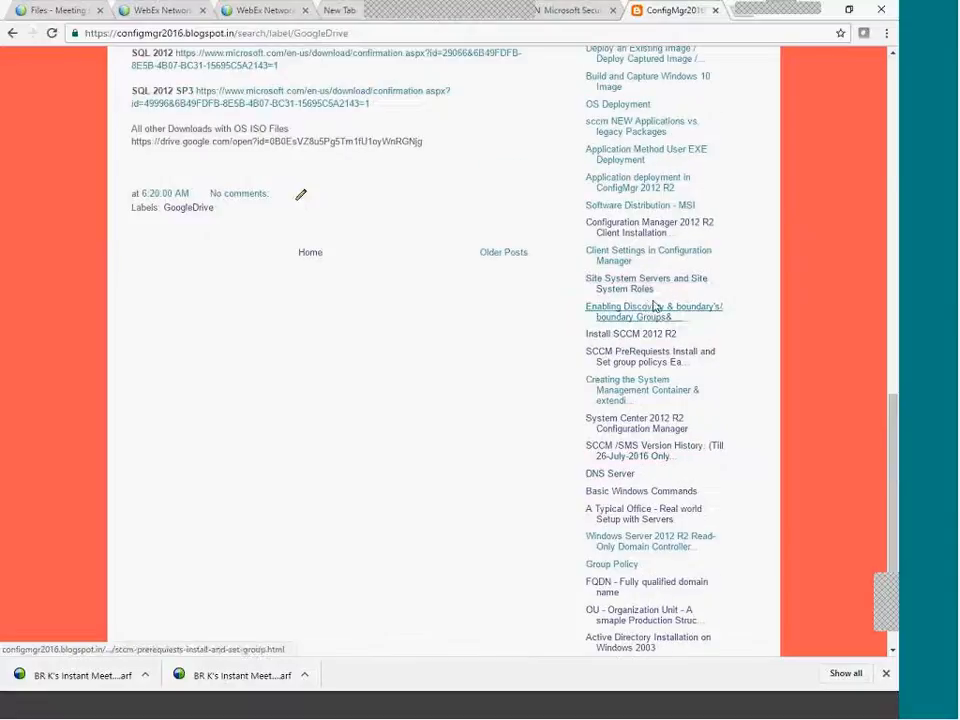
scroll(647, 360, "up", 3)
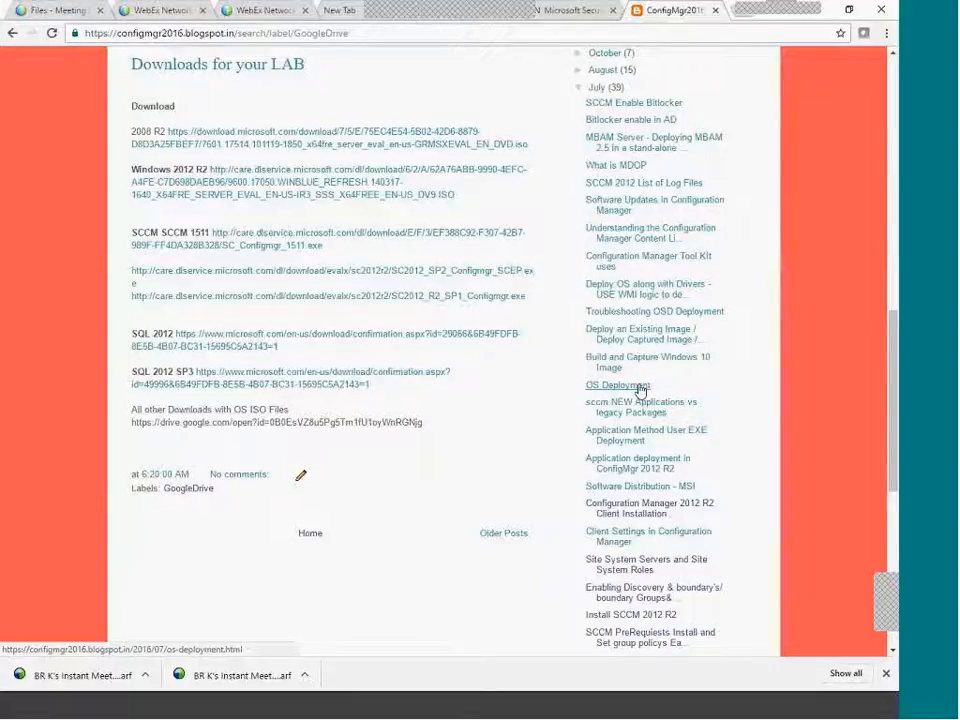
scroll(641, 390, "up", 2)
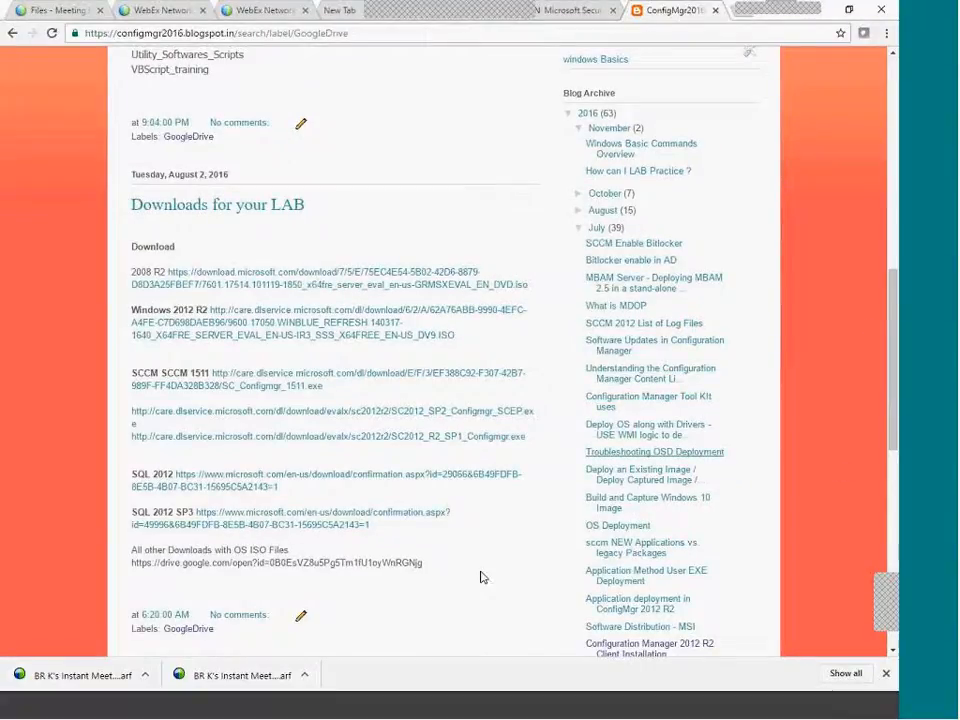
scroll(482, 574, "up", 10)
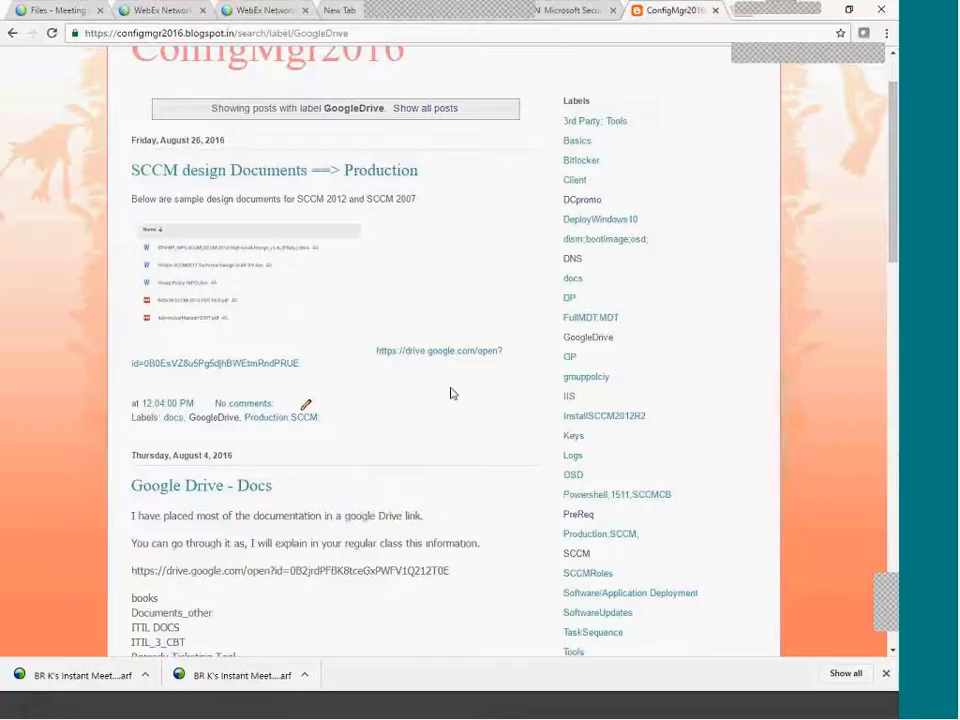
scroll(450, 393, "up", 1)
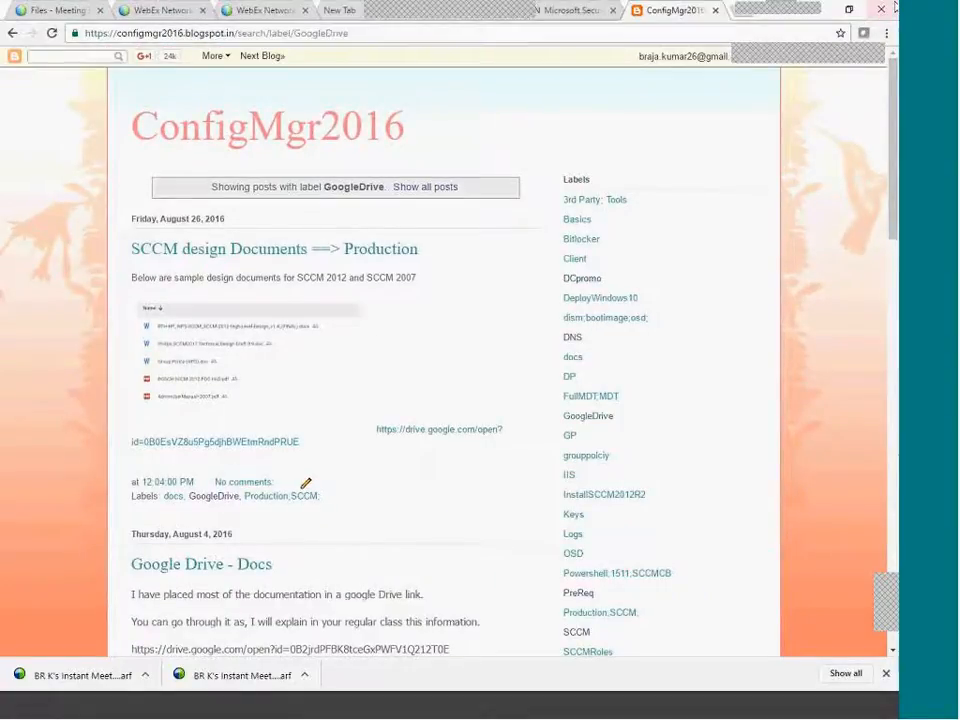
left_click(891, 9)
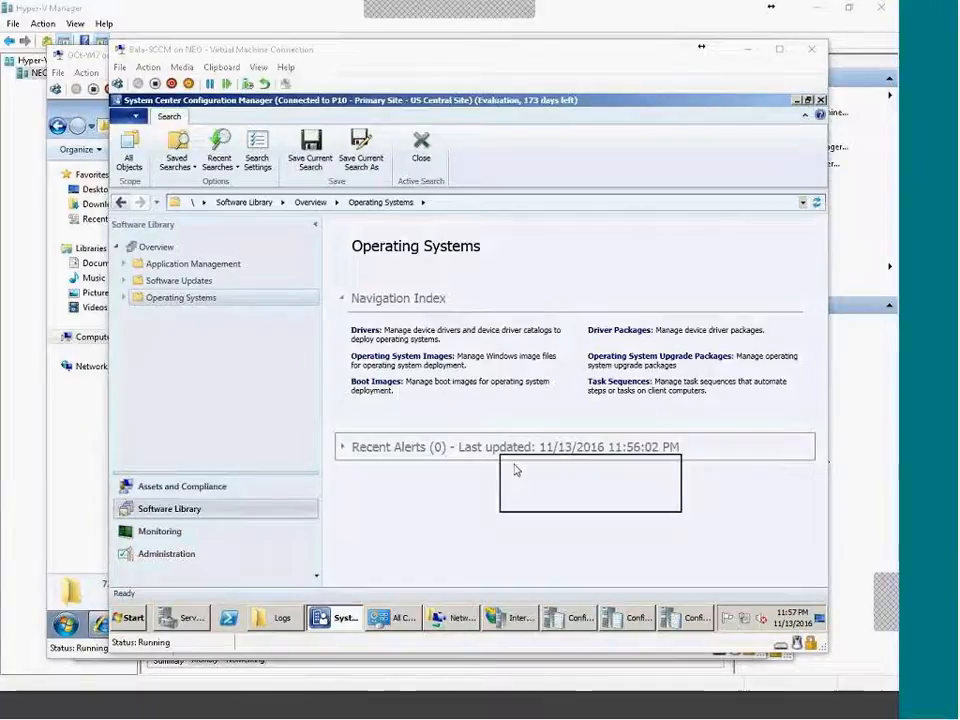